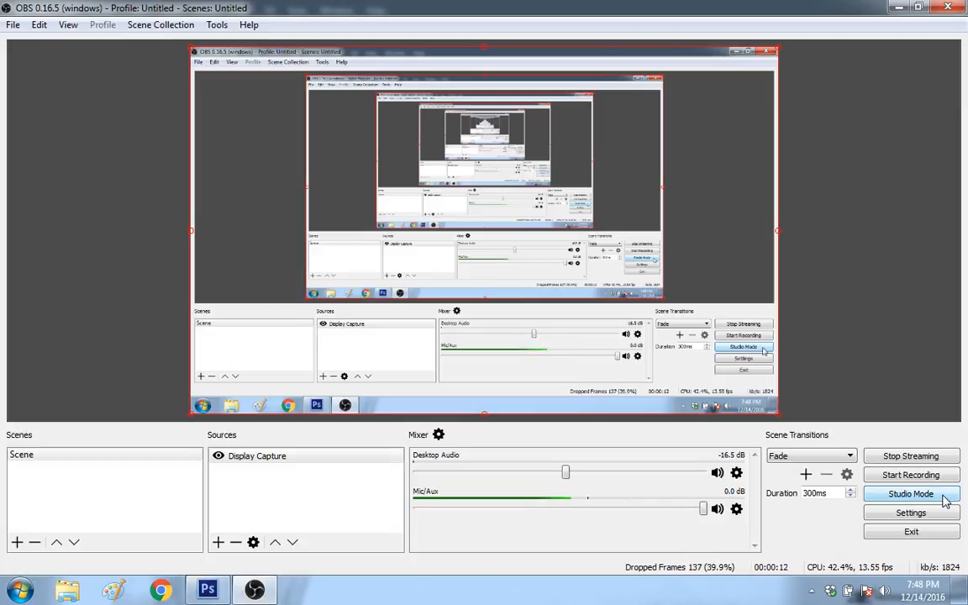
Step: Switch from OBS to Photoshop and bring up the Untitled-2 document
{"action": "mouse_move", "coordinate": [258, 588]}
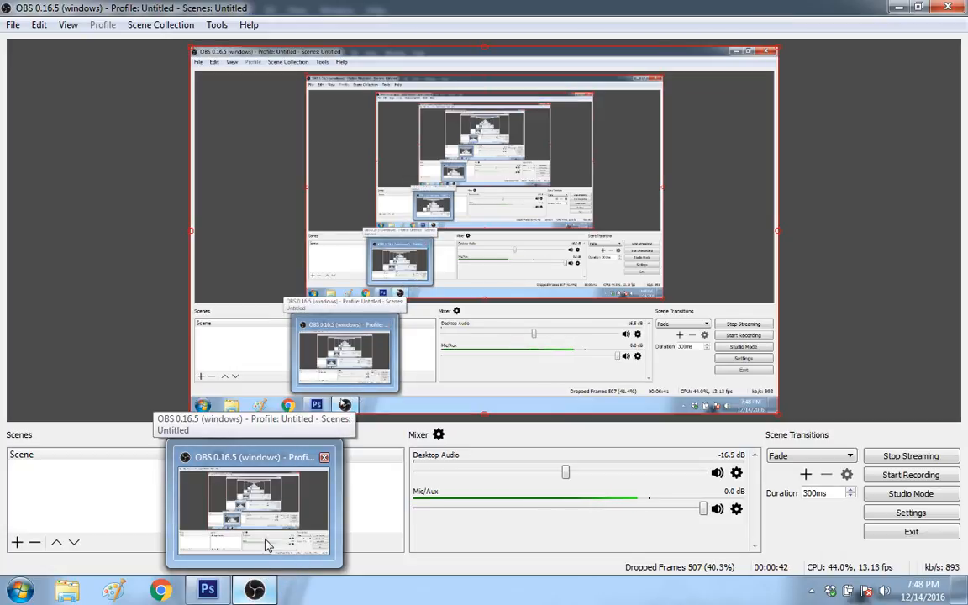
{"action": "left_click", "coordinate": [220, 517]}
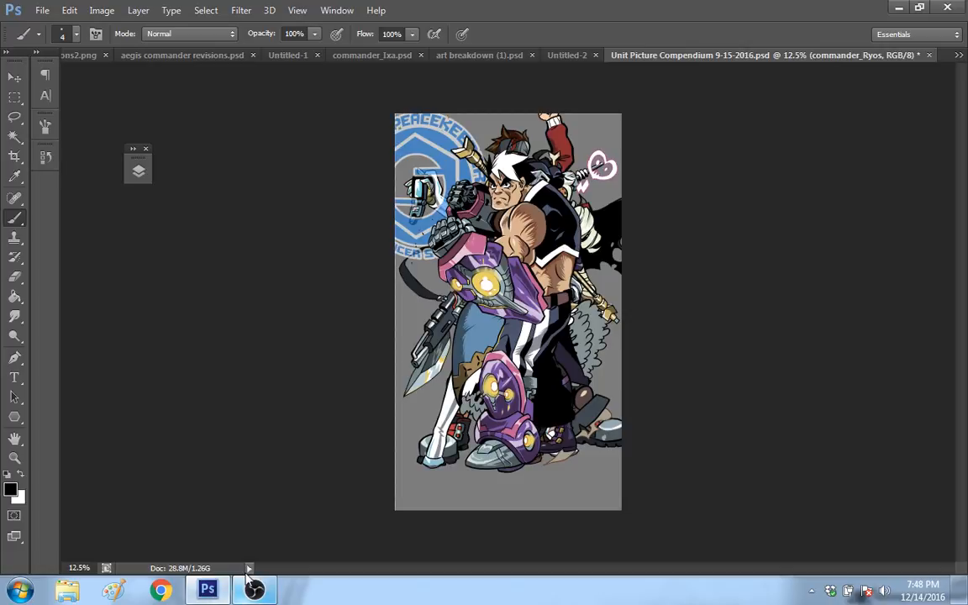
{"action": "left_click", "coordinate": [570, 56]}
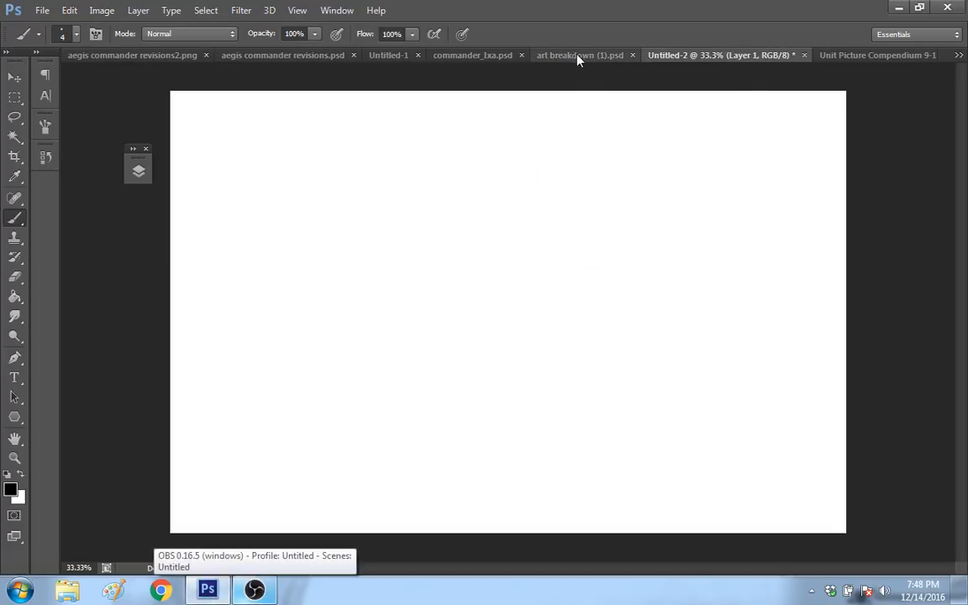
Step: Move art breakdown (1).psd to the end of the row of open documents and return to Untitled-2
{"action": "left_click_drag", "start_coordinate": [579, 58], "coordinate": [533, 114]}
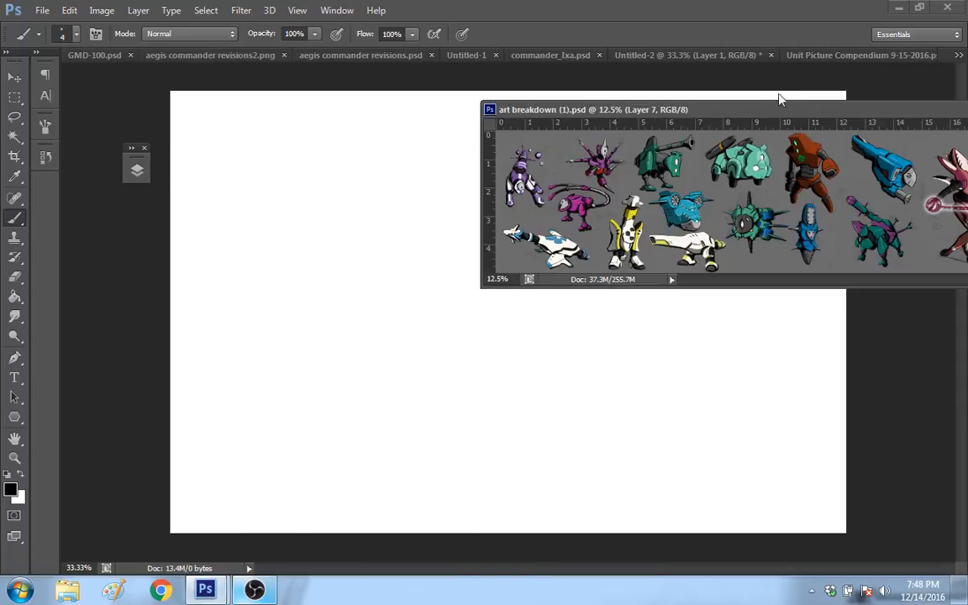
{"action": "left_click_drag", "start_coordinate": [755, 112], "coordinate": [750, 75]}
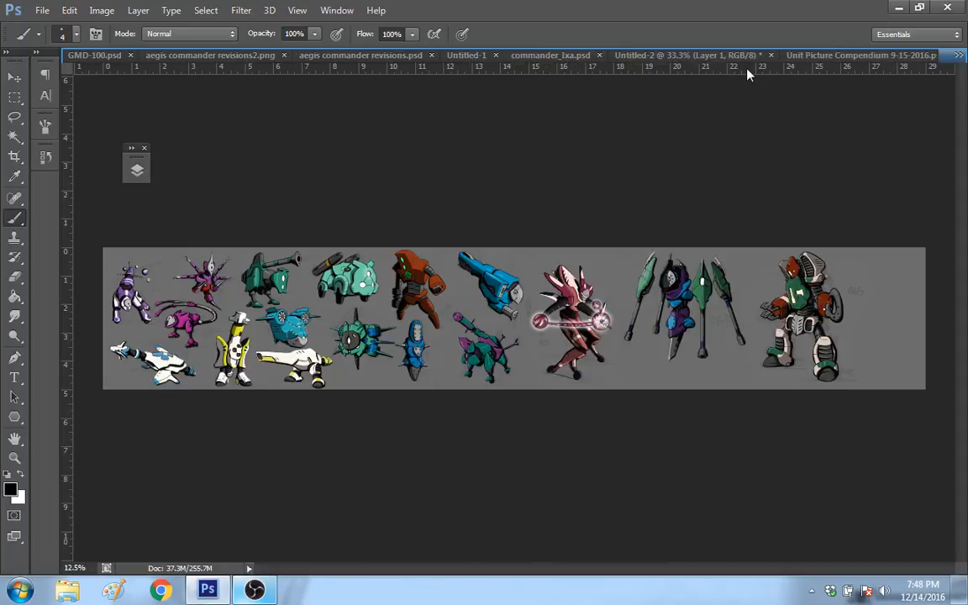
{"action": "left_click", "coordinate": [504, 56]}
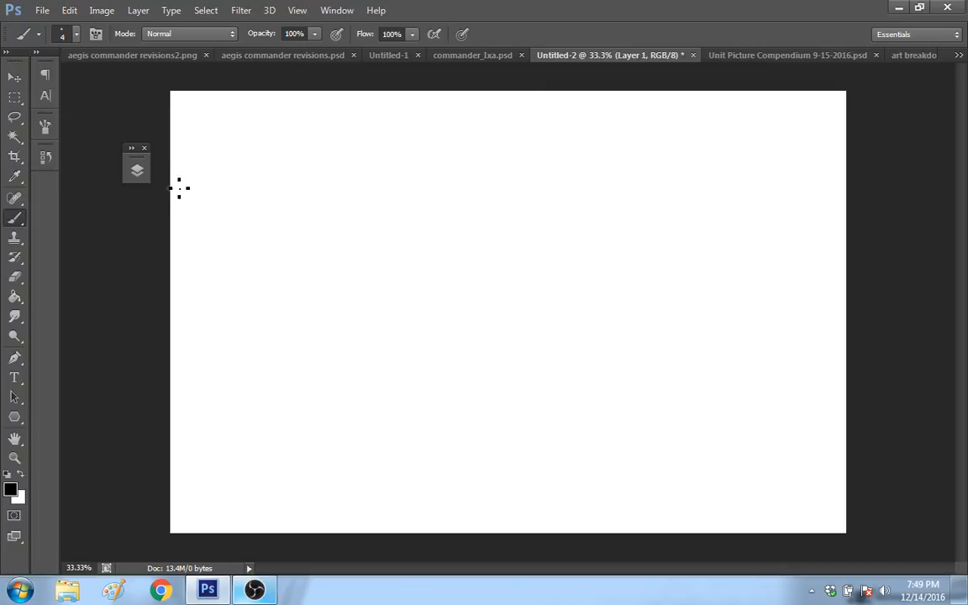
Step: Dock the floating Layers panel in the collapsed panel column and add a new layer above Layer 1
{"action": "left_click", "coordinate": [140, 172]}
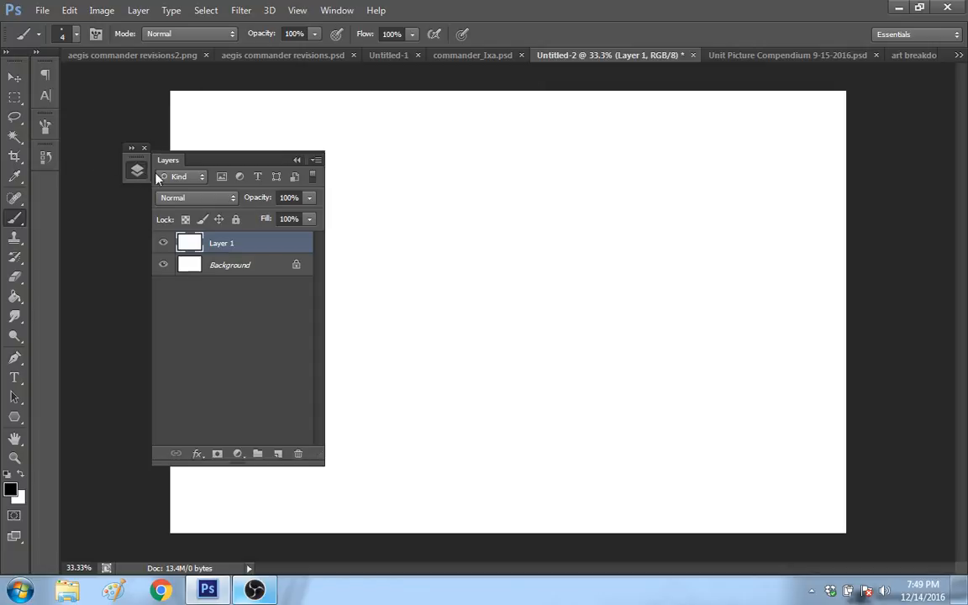
{"action": "left_click", "coordinate": [140, 171]}
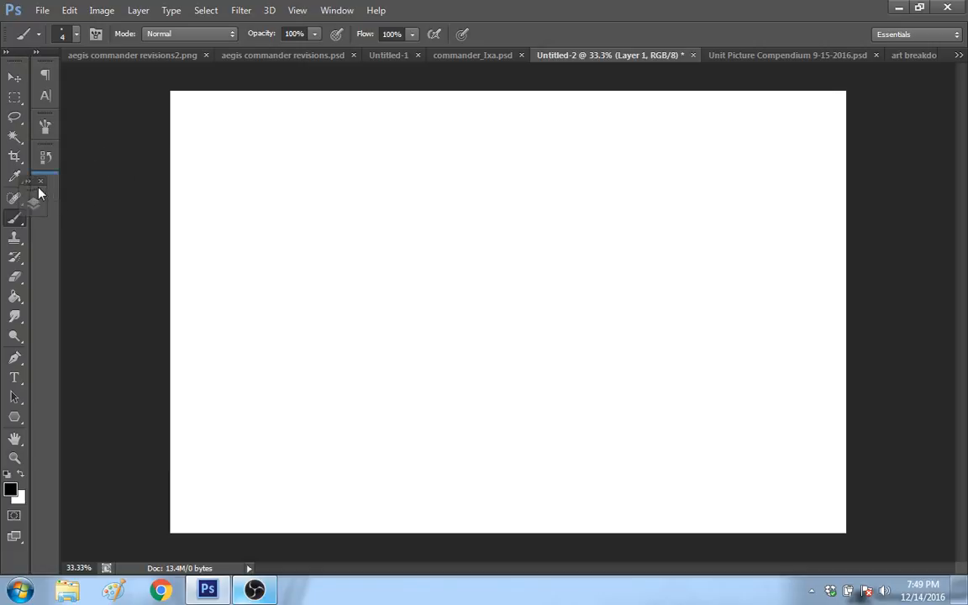
{"action": "left_click", "coordinate": [48, 191]}
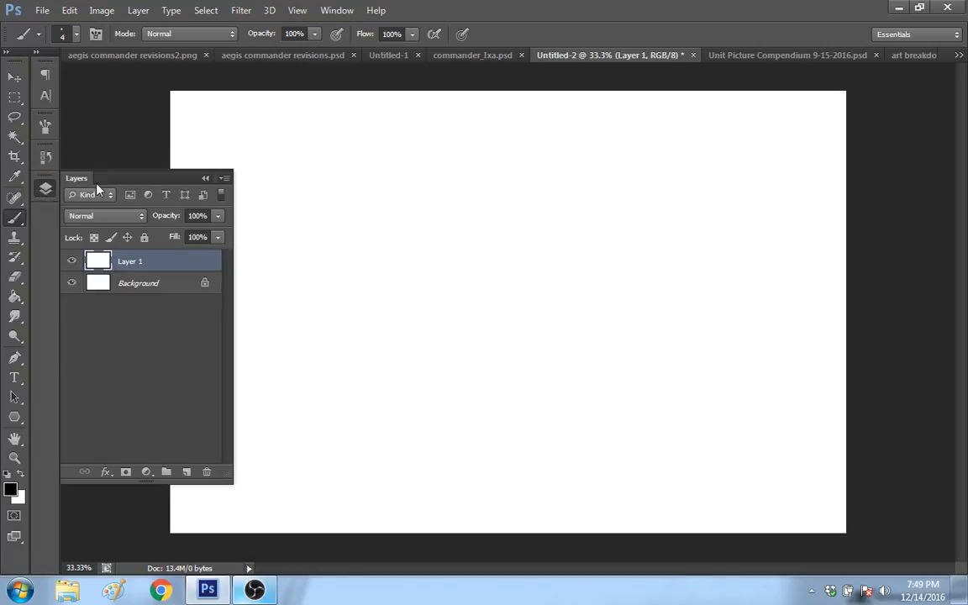
{"action": "left_click", "coordinate": [186, 471]}
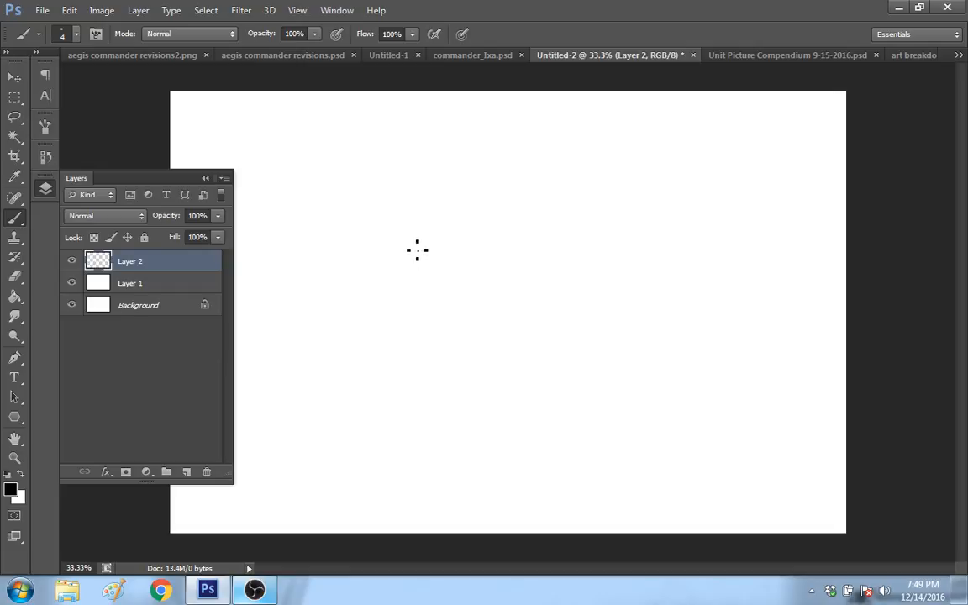
{"action": "left_click", "coordinate": [46, 194]}
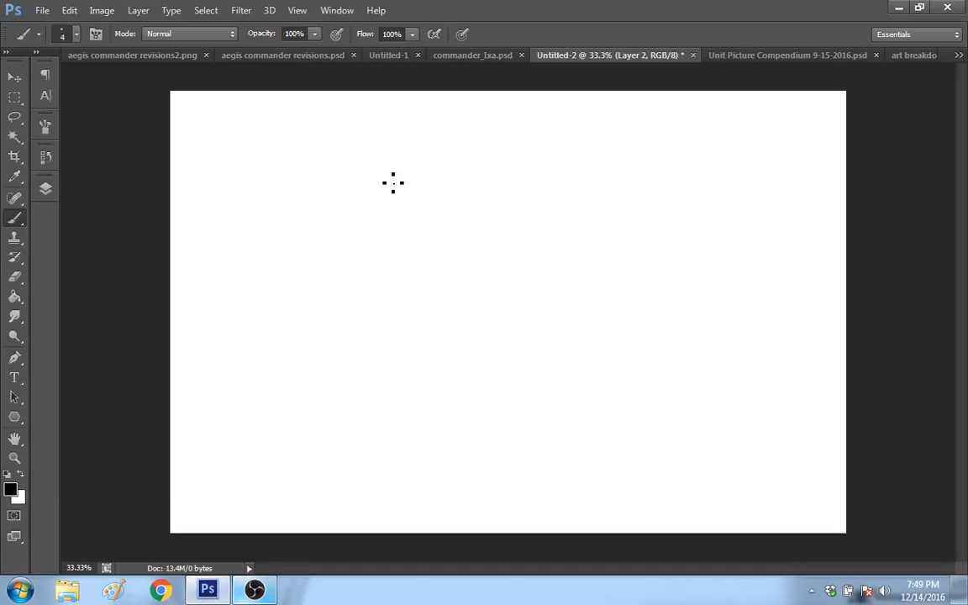
Step: Check the running stream in OBS and return to Photoshop
{"action": "left_click", "coordinate": [255, 591]}
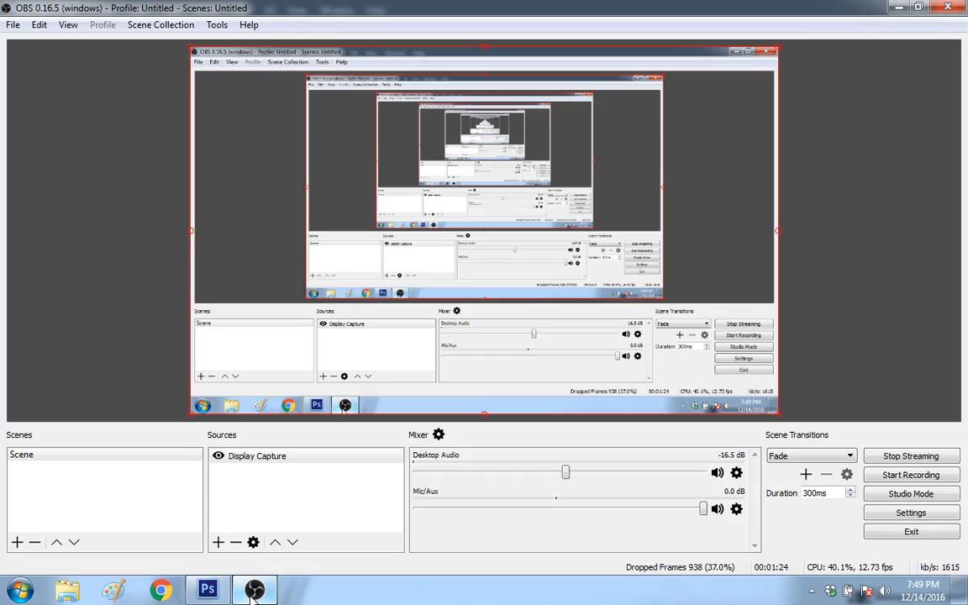
{"action": "left_click", "coordinate": [254, 593]}
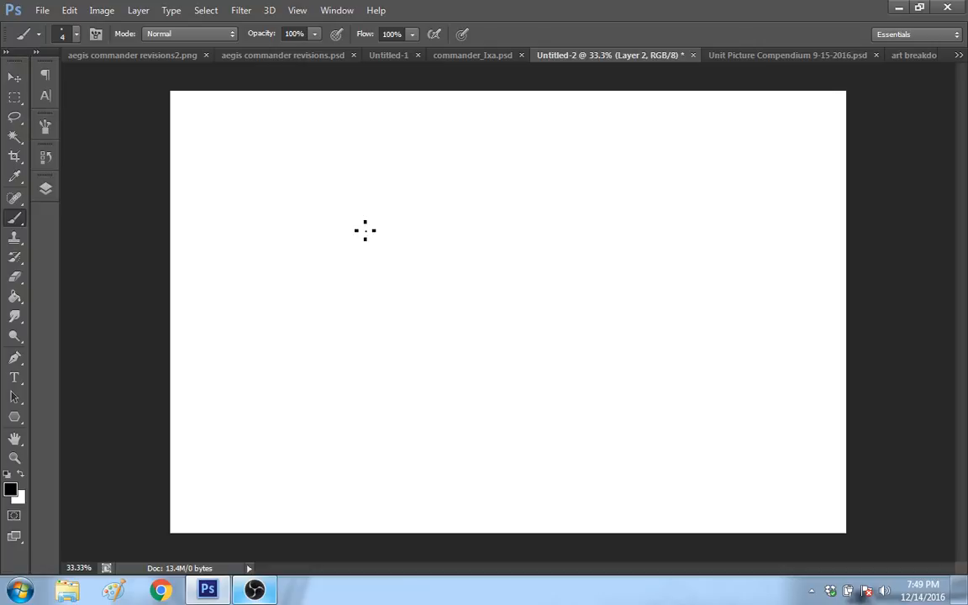
Step: In Unit Picture Compendium 9-15-2016.psd, collapse the Combined layer group, show the Intel group and hide Commander Shadows
{"action": "left_click", "coordinate": [790, 55]}
{"action": "left_click", "coordinate": [47, 189]}
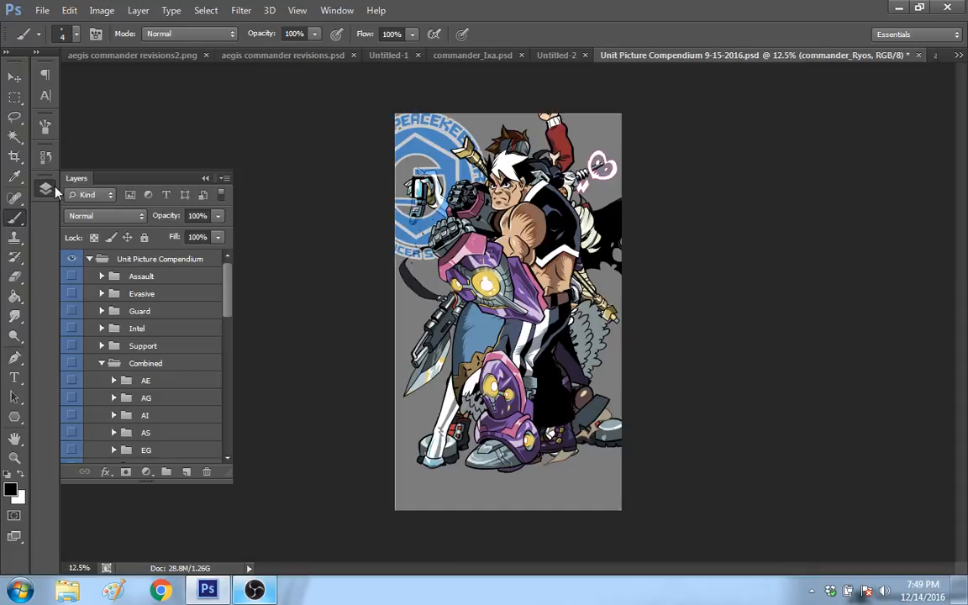
{"action": "left_click", "coordinate": [101, 363]}
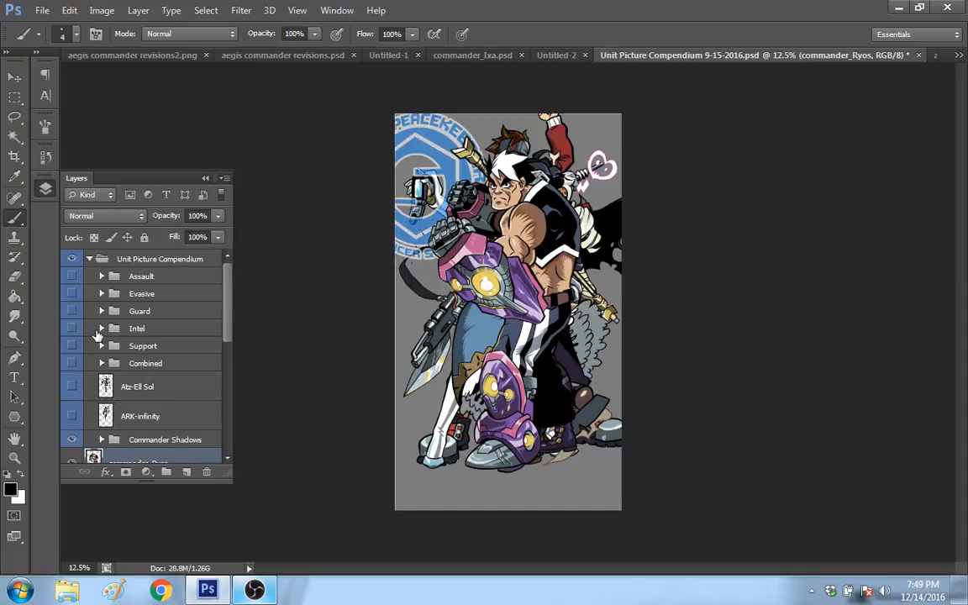
{"action": "left_click", "coordinate": [72, 328]}
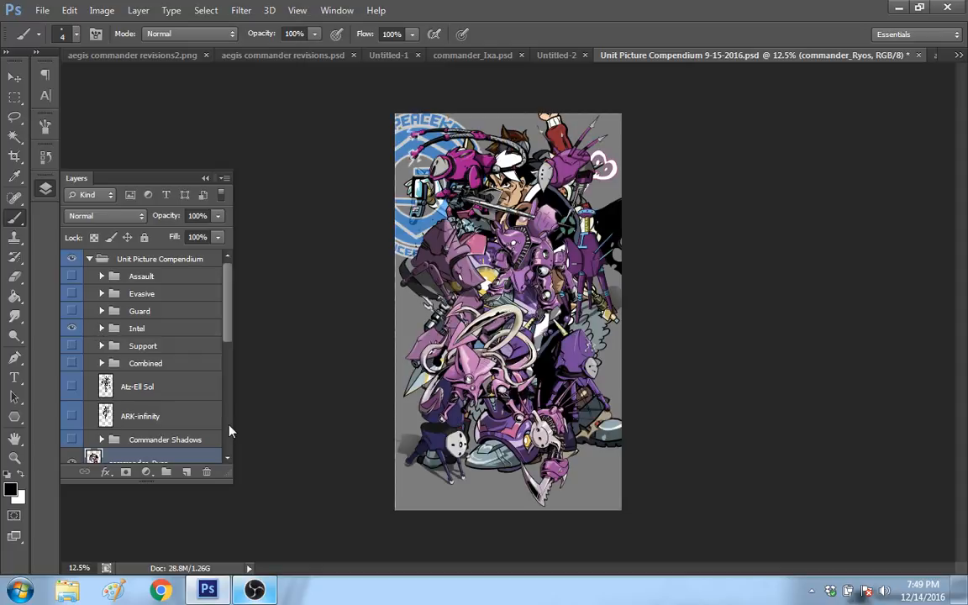
Step: Hide all the visible commander layers, from commander_Ryos down to commander_Ainer, leaving only the Intel units on the grey background
{"action": "scroll", "coordinate": [231, 431], "scroll_direction": "down", "scroll_amount": 3}
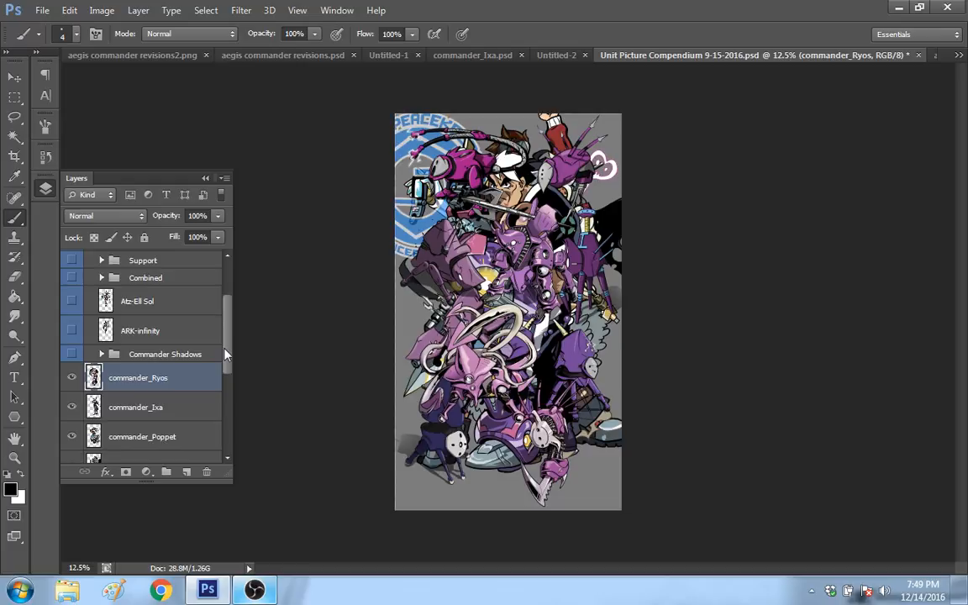
{"action": "scroll", "coordinate": [135, 358], "scroll_direction": "down", "scroll_amount": 4}
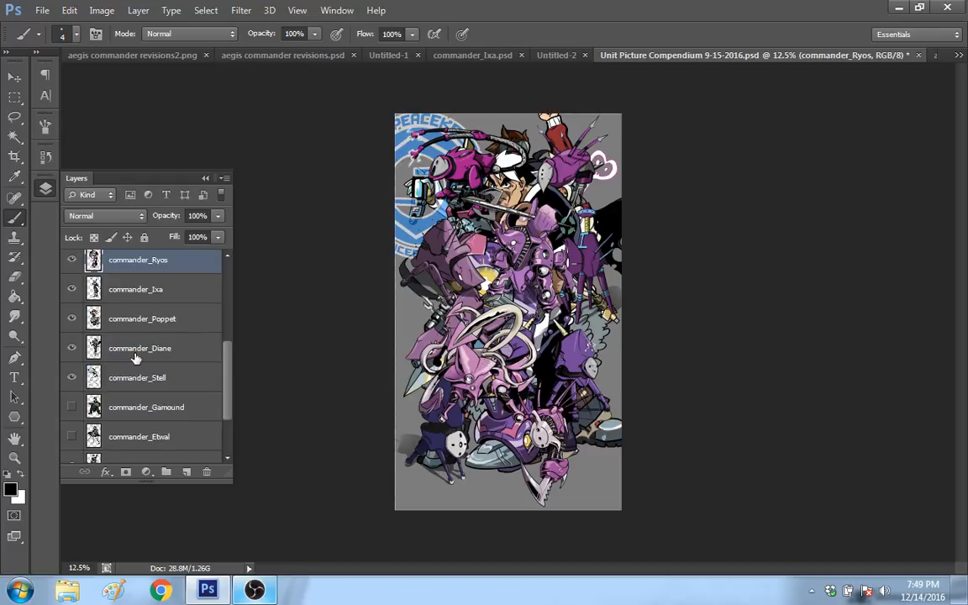
{"action": "left_click_drag", "start_coordinate": [72, 259], "coordinate": [74, 390]}
{"action": "scroll", "coordinate": [74, 390], "scroll_direction": "down", "scroll_amount": 3}
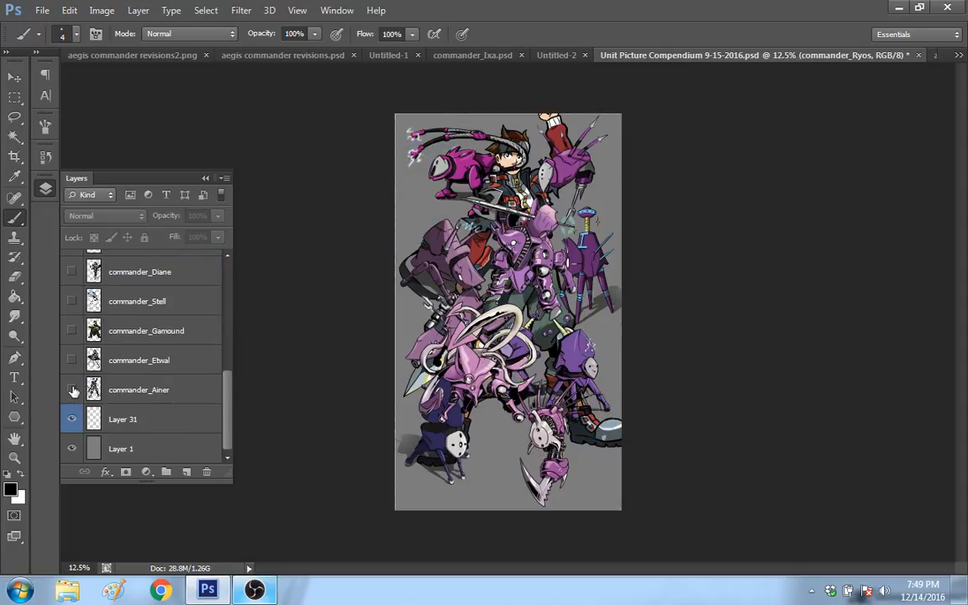
{"action": "left_click", "coordinate": [72, 390]}
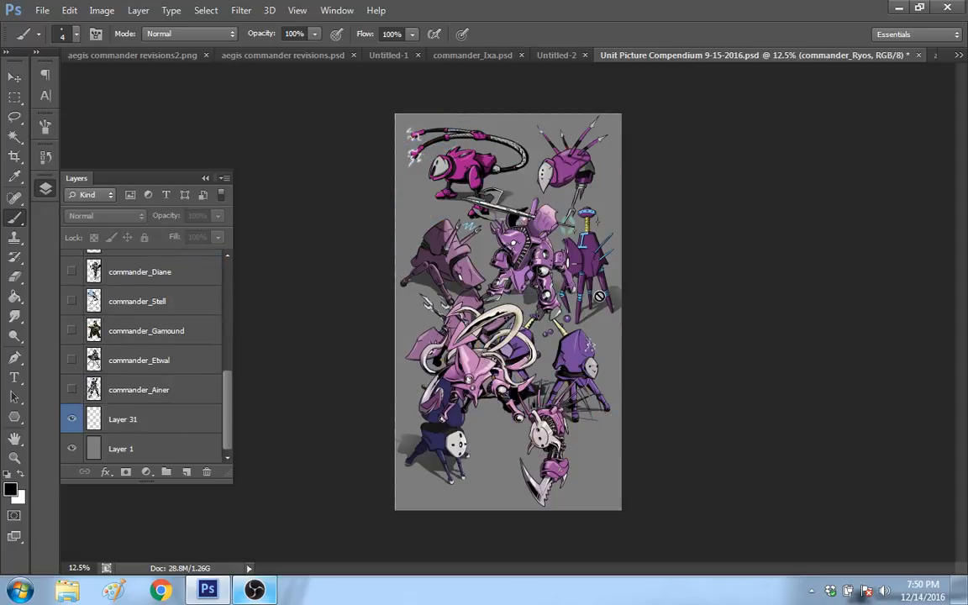
Step: Copy the IZA-100 robot layer into Untitled-2 with the Move tool and place it near the canvas's right edge
{"action": "left_click_drag", "start_coordinate": [225, 411], "coordinate": [209, 340]}
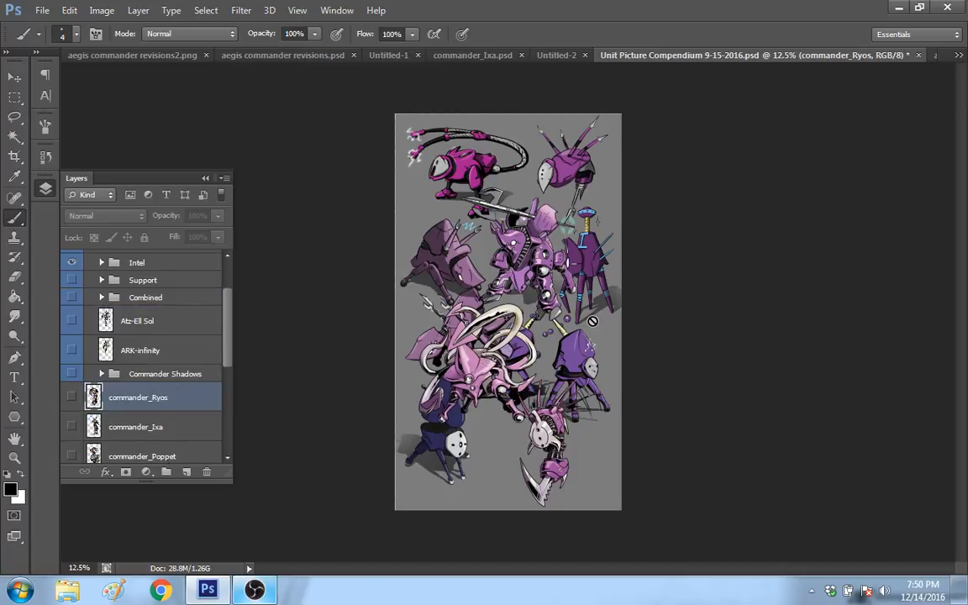
{"action": "left_click", "coordinate": [14, 78]}
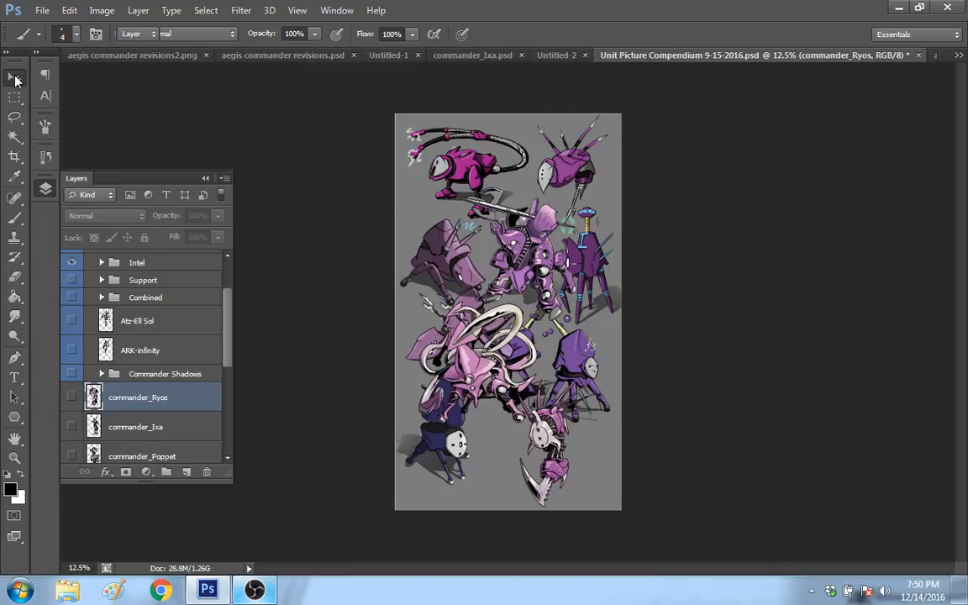
{"action": "left_click_drag", "start_coordinate": [590, 264], "coordinate": [672, 321]}
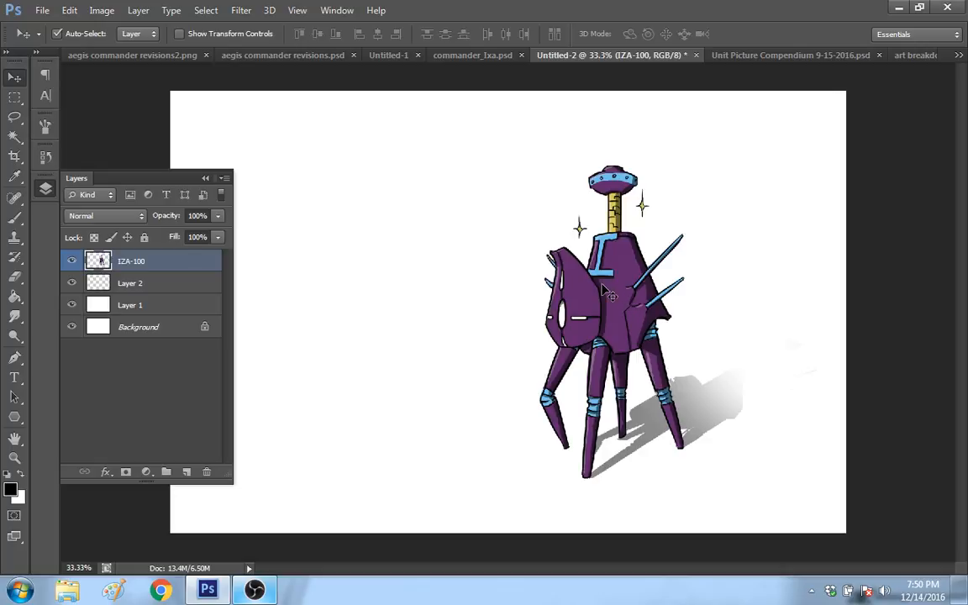
{"action": "left_click_drag", "start_coordinate": [602, 286], "coordinate": [716, 296]}
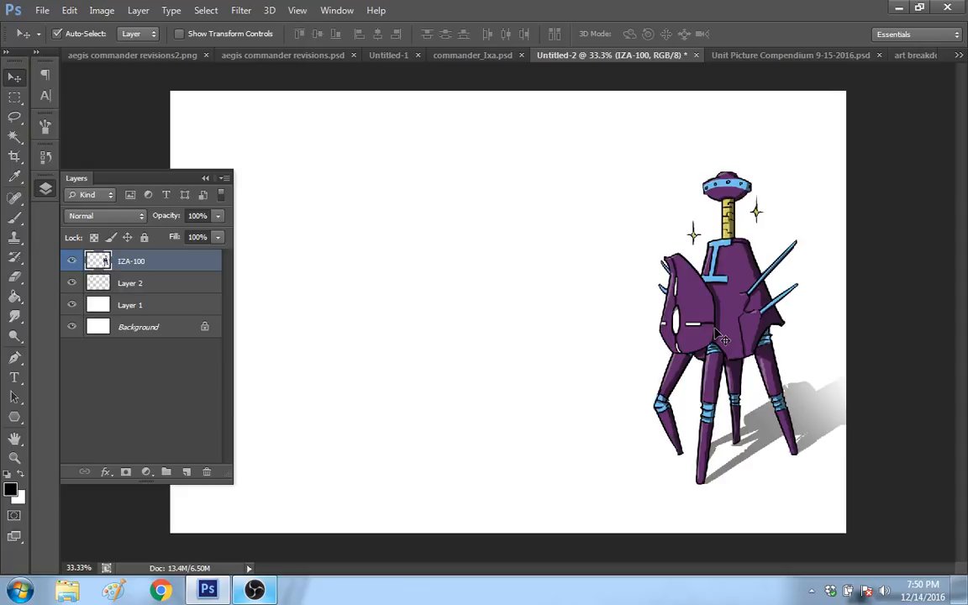
Step: Look at the stream status and microphone level in OBS, and switch back to Photoshop
{"action": "key", "text": "alt+Tab"}
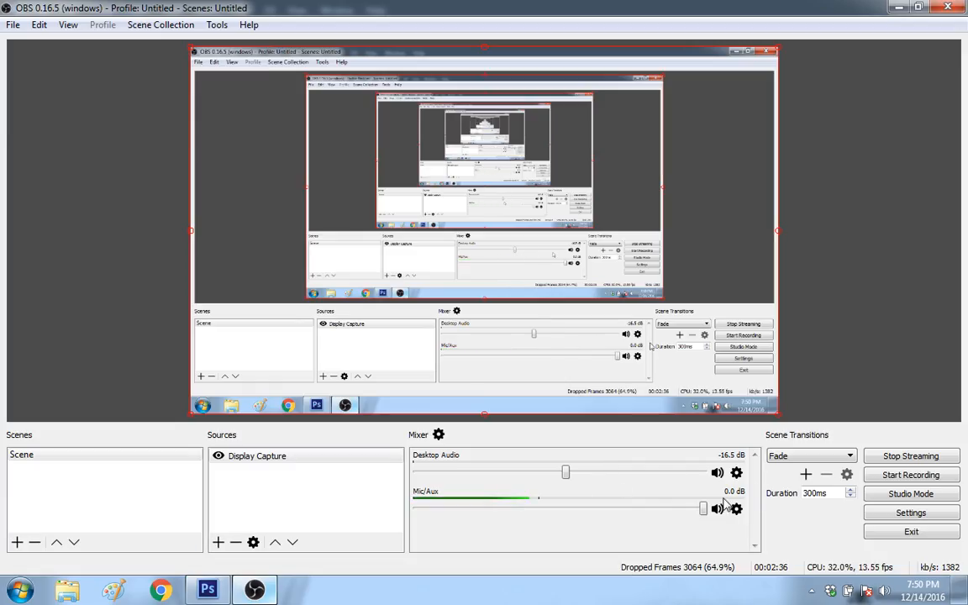
{"action": "left_click", "coordinate": [254, 590]}
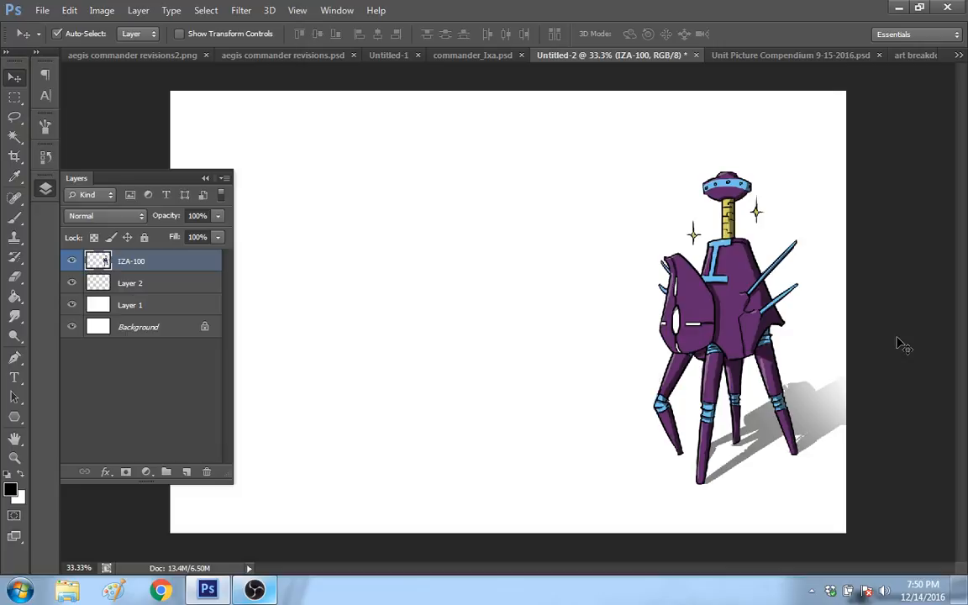
Step: Add a new empty layer above the IZA-100 layer and collapse the Layers panel
{"action": "left_click", "coordinate": [40, 190]}
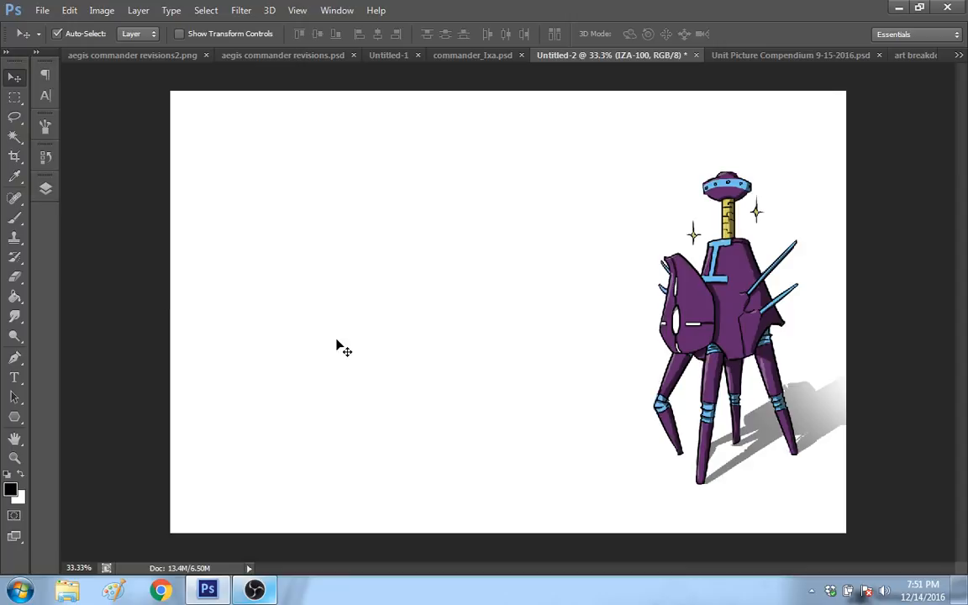
{"action": "left_click", "coordinate": [52, 189]}
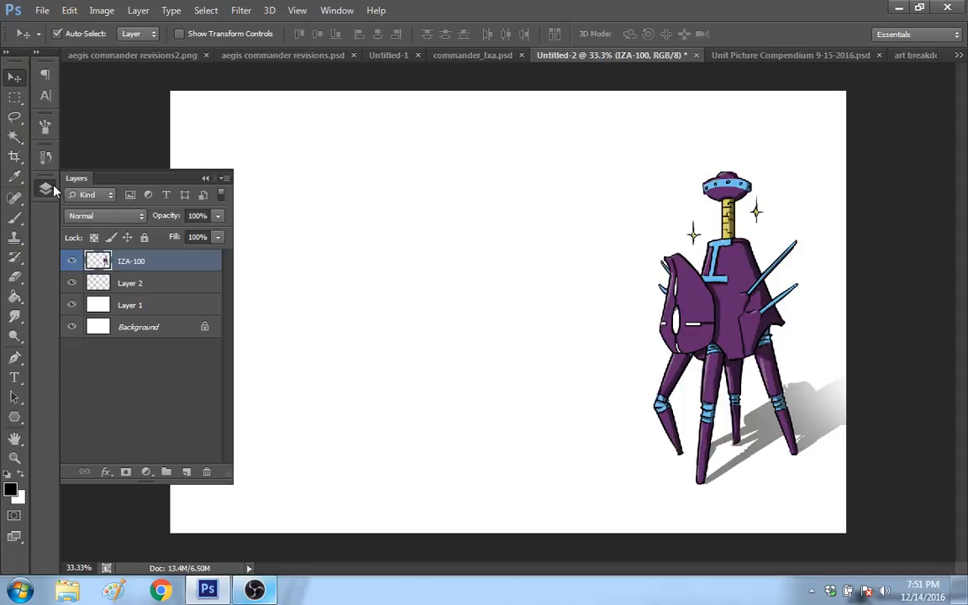
{"action": "left_click", "coordinate": [188, 473]}
{"action": "left_click", "coordinate": [76, 220]}
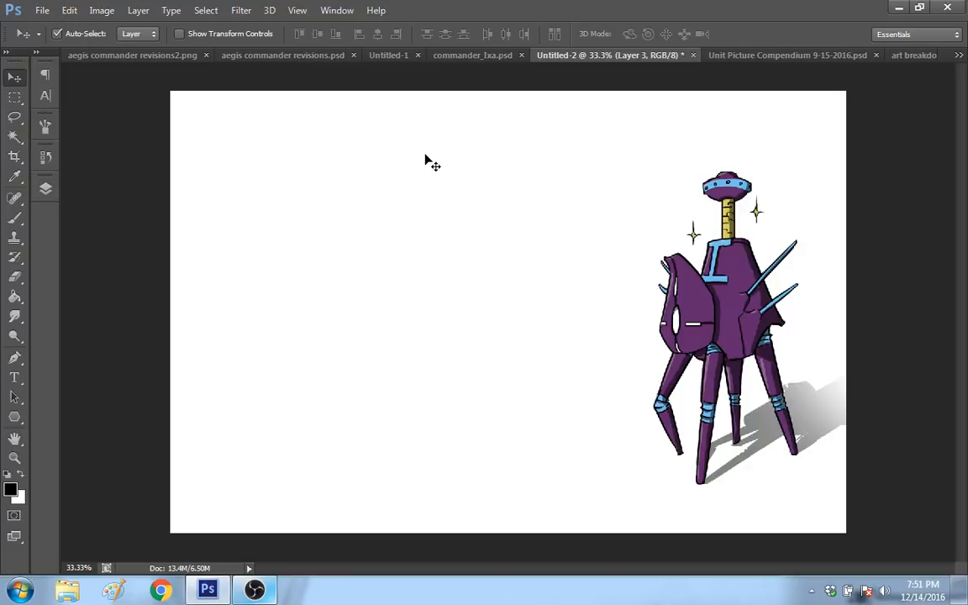
Step: Paint a short vertical Brush stroke above the robot and set the brush size to 8 px
{"action": "left_click", "coordinate": [15, 217]}
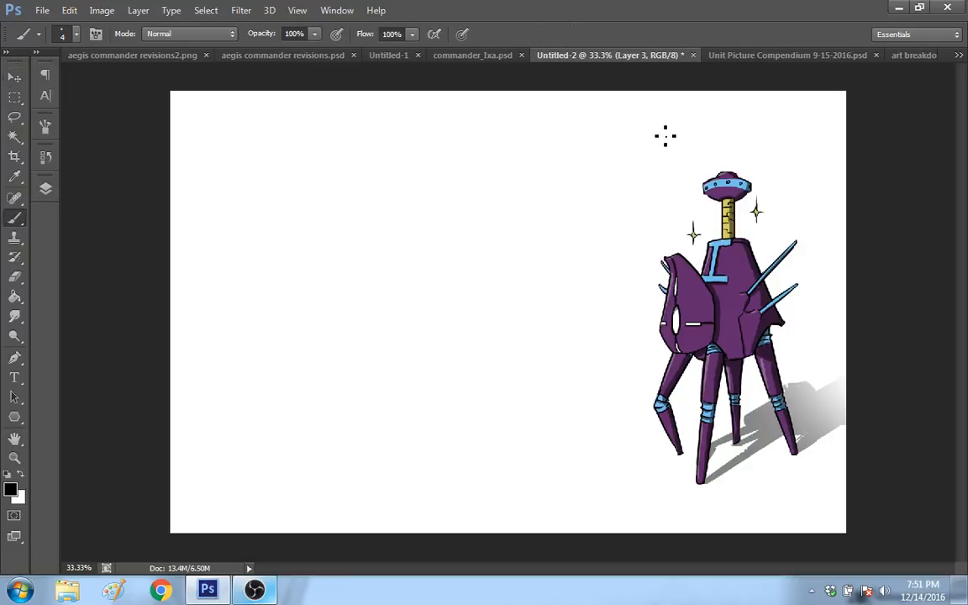
{"action": "left_click_drag", "start_coordinate": [663, 120], "coordinate": [674, 144]}
{"action": "right_click", "coordinate": [488, 236]}
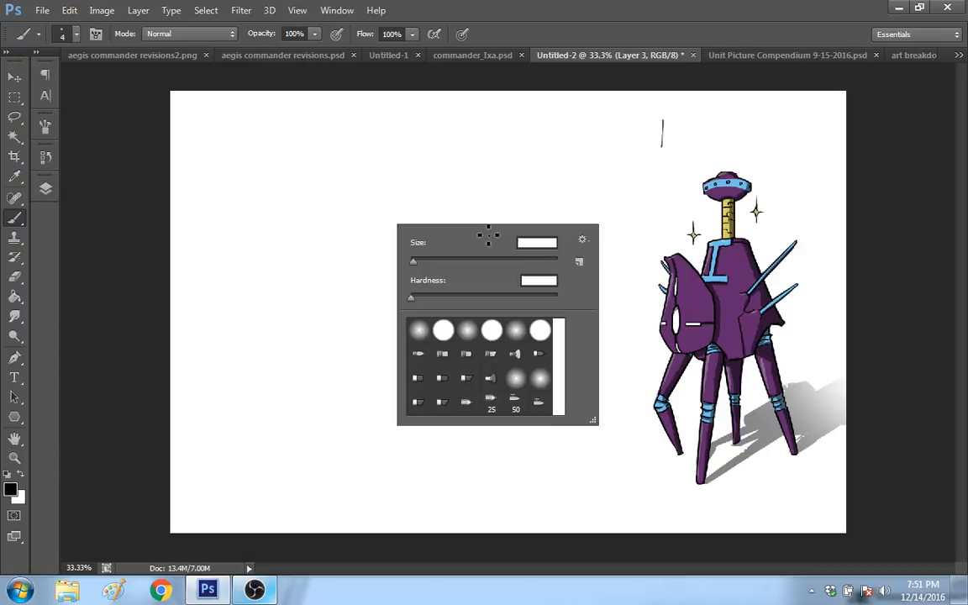
{"action": "left_click_drag", "start_coordinate": [412, 263], "coordinate": [417, 263]}
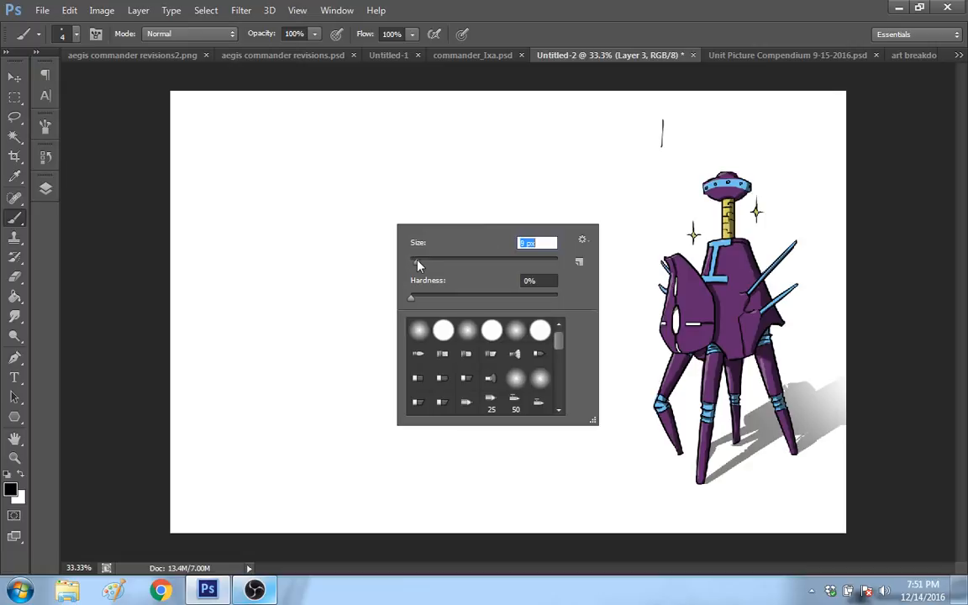
{"action": "left_click", "coordinate": [580, 91]}
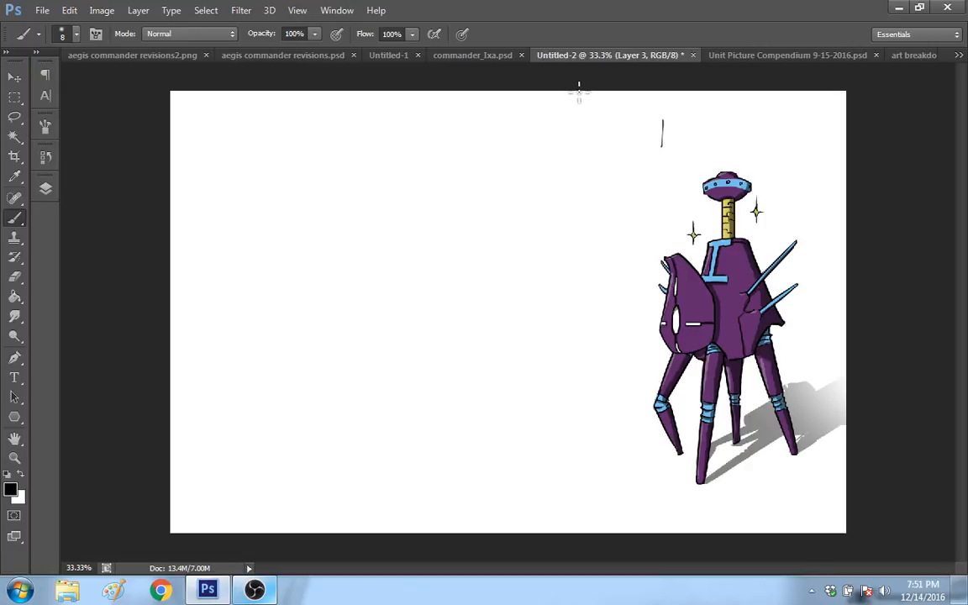
Step: Handwrite the label "IZA-100" in black above the robot's head
{"action": "mouse_move", "coordinate": [662, 149]}
{"action": "left_mouse_down"}
{"action": "mouse_move", "coordinate": [662, 120]}
{"action": "mouse_move", "coordinate": [689, 149]}
{"action": "mouse_move", "coordinate": [709, 126]}
{"action": "mouse_move", "coordinate": [708, 149]}
{"action": "left_mouse_up"}
{"action": "left_click_drag", "start_coordinate": [695, 137], "coordinate": [705, 137]}
{"action": "mouse_move", "coordinate": [718, 132]}
{"action": "left_mouse_down"}
{"action": "mouse_move", "coordinate": [729, 130]}
{"action": "mouse_move", "coordinate": [739, 148]}
{"action": "left_mouse_up"}
{"action": "left_click_drag", "start_coordinate": [753, 116], "coordinate": [750, 118]}
{"action": "left_click_drag", "start_coordinate": [773, 116], "coordinate": [772, 118]}
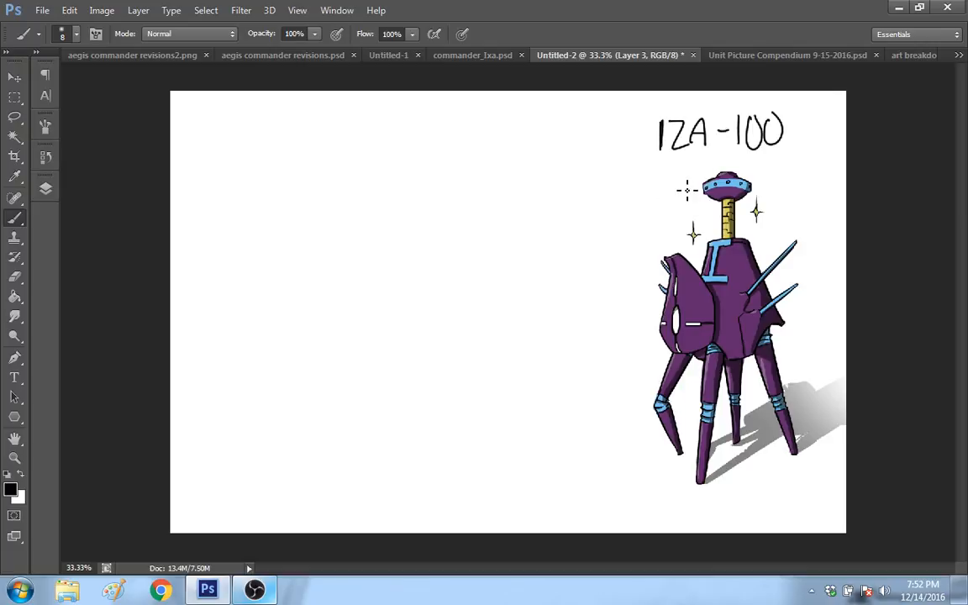
Step: Draw an arrow down from the IZA-100 label and handwrite "IXA" below its tip
{"action": "mouse_move", "coordinate": [663, 160]}
{"action": "left_mouse_down"}
{"action": "mouse_move", "coordinate": [639, 190]}
{"action": "mouse_move", "coordinate": [660, 202]}
{"action": "mouse_move", "coordinate": [616, 246]}
{"action": "left_mouse_up"}
{"action": "left_click_drag", "start_coordinate": [622, 226], "coordinate": [636, 244]}
{"action": "mouse_move", "coordinate": [634, 226]}
{"action": "left_mouse_down"}
{"action": "mouse_move", "coordinate": [623, 244]}
{"action": "mouse_move", "coordinate": [649, 244]}
{"action": "left_mouse_up"}
{"action": "left_click_drag", "start_coordinate": [639, 236], "coordinate": [647, 236]}
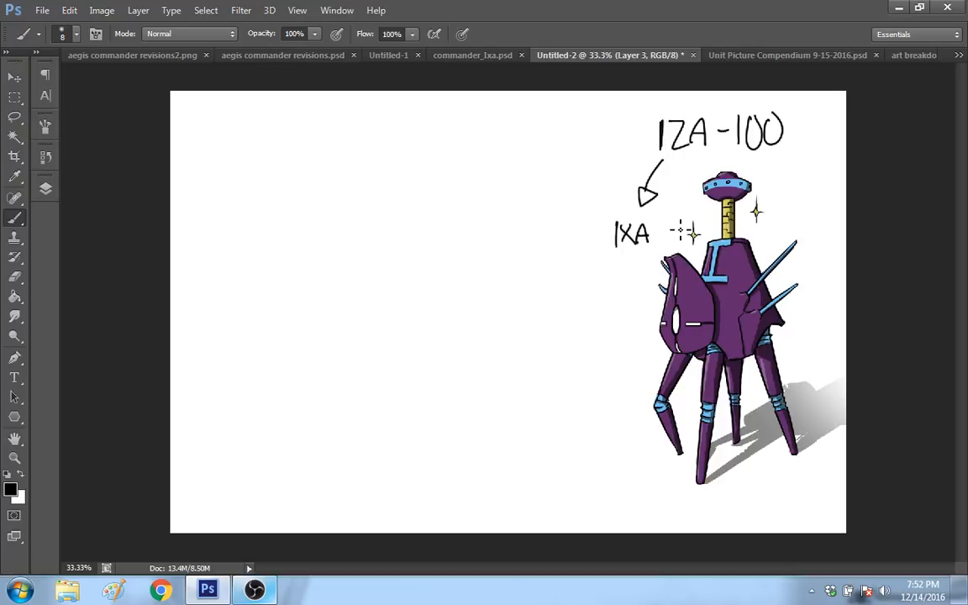
Step: Underline the handwritten "IXA" and handwrite "(ESPER)-" in front of the IZA-100 label
{"action": "left_click_drag", "start_coordinate": [602, 253], "coordinate": [659, 250]}
{"action": "mouse_move", "coordinate": [544, 128]}
{"action": "left_mouse_down"}
{"action": "mouse_move", "coordinate": [521, 157]}
{"action": "mouse_move", "coordinate": [541, 142]}
{"action": "left_mouse_up"}
{"action": "left_click_drag", "start_coordinate": [522, 157], "coordinate": [544, 154]}
{"action": "mouse_move", "coordinate": [557, 139]}
{"action": "left_mouse_down"}
{"action": "mouse_move", "coordinate": [565, 148]}
{"action": "mouse_move", "coordinate": [583, 128]}
{"action": "mouse_move", "coordinate": [583, 153]}
{"action": "mouse_move", "coordinate": [599, 156]}
{"action": "left_mouse_up"}
{"action": "left_click_drag", "start_coordinate": [515, 168], "coordinate": [521, 122]}
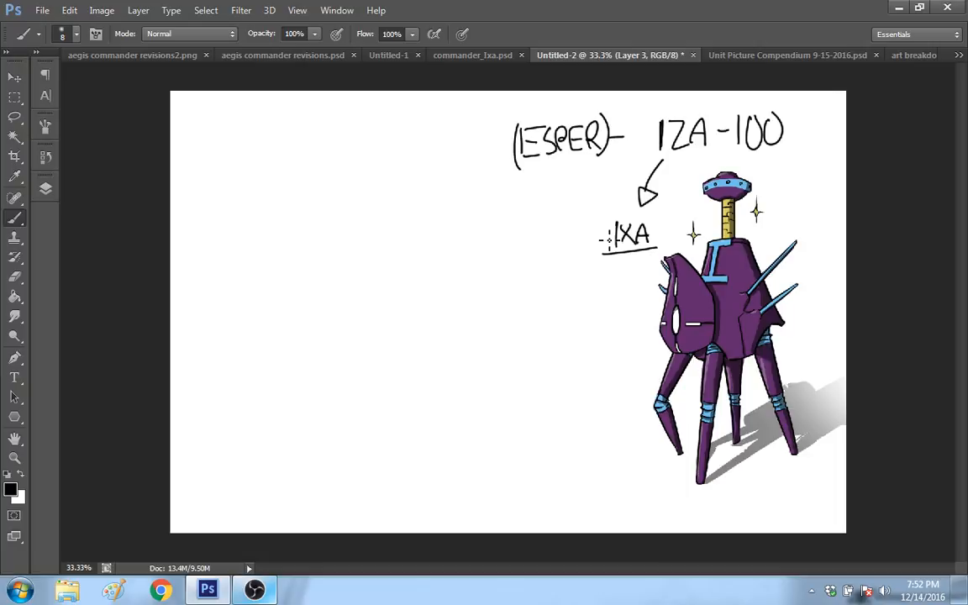
{"action": "left_click_drag", "start_coordinate": [601, 240], "coordinate": [527, 246]}
{"action": "mouse_move", "coordinate": [535, 229]}
{"action": "left_mouse_down"}
{"action": "mouse_move", "coordinate": [545, 245]}
{"action": "mouse_move", "coordinate": [578, 248]}
{"action": "left_mouse_up"}
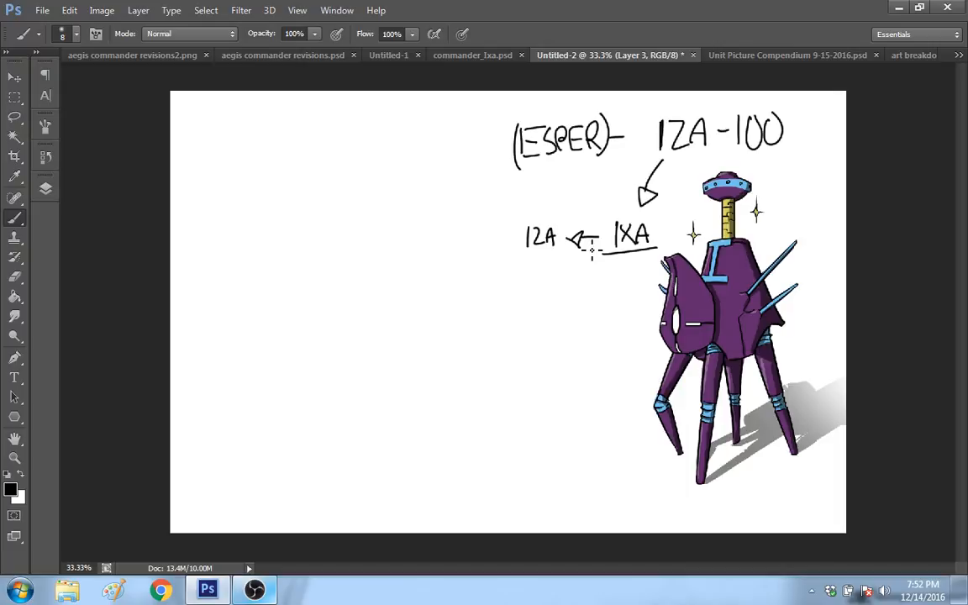
{"action": "key", "text": "ctrl+z"}
{"action": "key", "text": "e"}
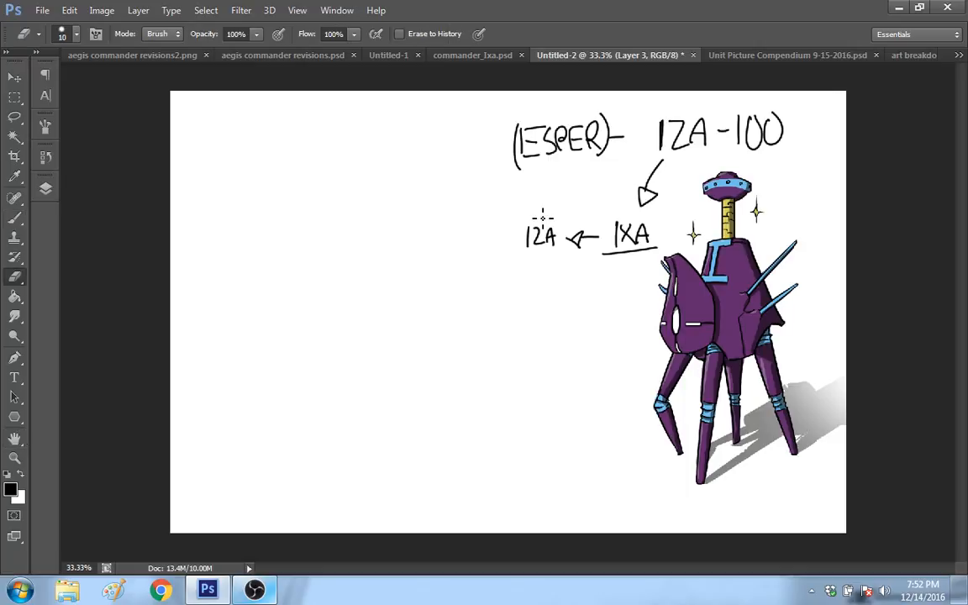
{"action": "right_click", "coordinate": [543, 217]}
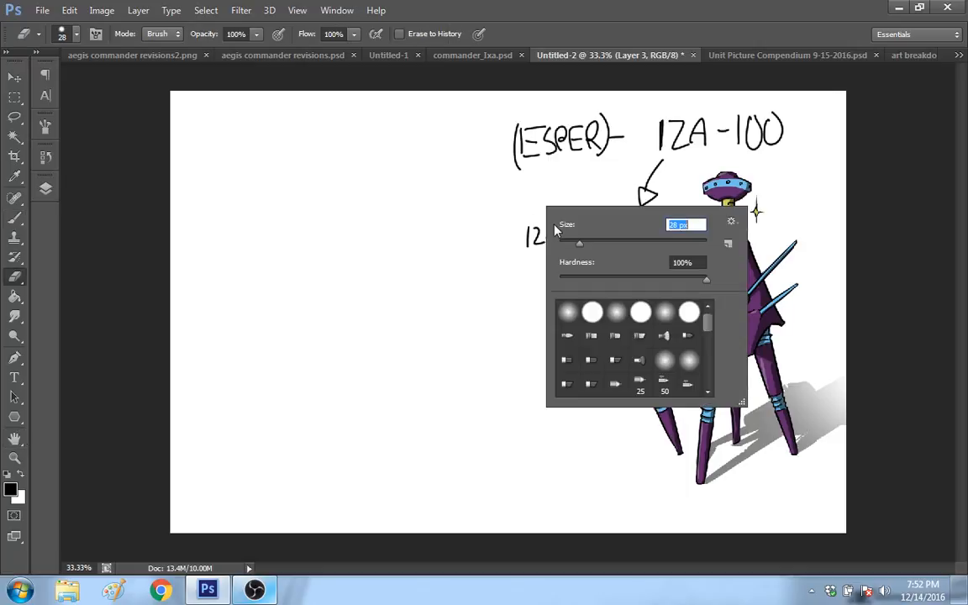
{"action": "mouse_move", "coordinate": [532, 231]}
{"action": "left_mouse_down"}
{"action": "mouse_move", "coordinate": [542, 262]}
{"action": "mouse_move", "coordinate": [549, 240]}
{"action": "mouse_move", "coordinate": [590, 243]}
{"action": "mouse_move", "coordinate": [581, 237]}
{"action": "left_mouse_up"}
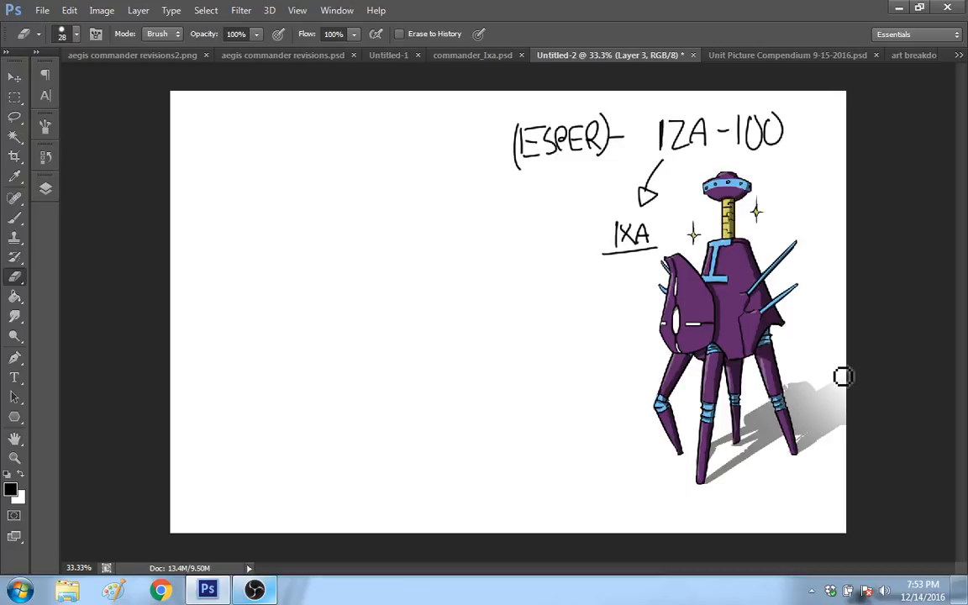
Step: Draw a stepped black Brush line separating the robot and its handwritten labels from the empty part of the canvas
{"action": "left_click", "coordinate": [15, 219]}
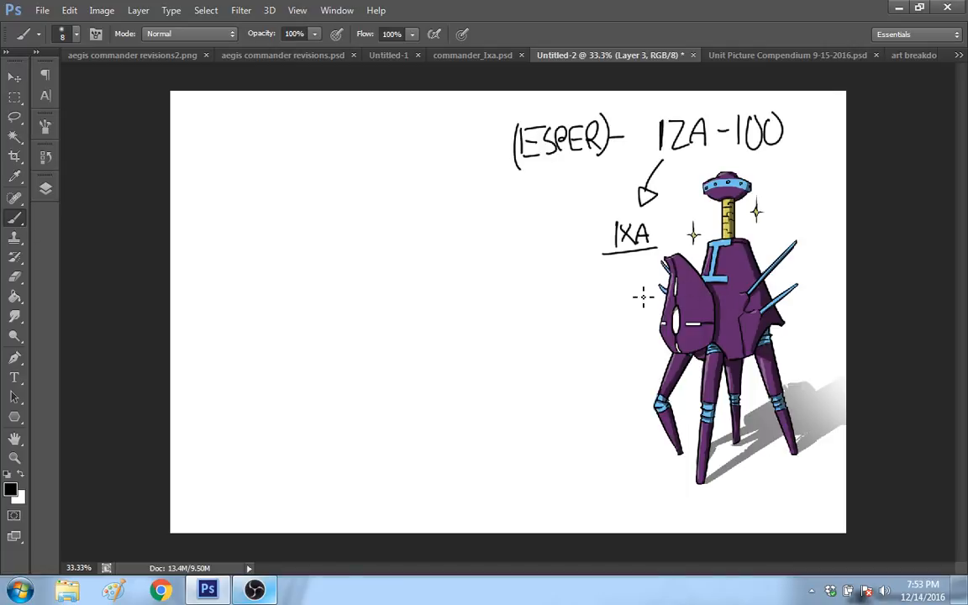
{"action": "mouse_move", "coordinate": [472, 107]}
{"action": "left_mouse_down"}
{"action": "mouse_move", "coordinate": [472, 158]}
{"action": "mouse_move", "coordinate": [572, 197]}
{"action": "mouse_move", "coordinate": [628, 271]}
{"action": "mouse_move", "coordinate": [627, 412]}
{"action": "left_mouse_up"}
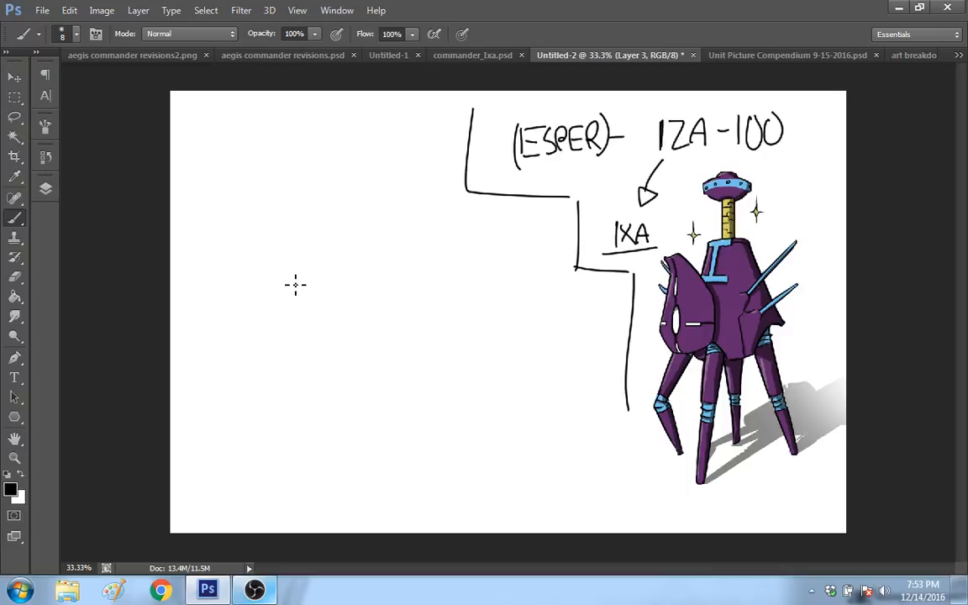
Step: Switch to OBS, lower the Mic/Aux volume to -1.3 dB, and return to Photoshop
{"action": "left_click", "coordinate": [255, 590]}
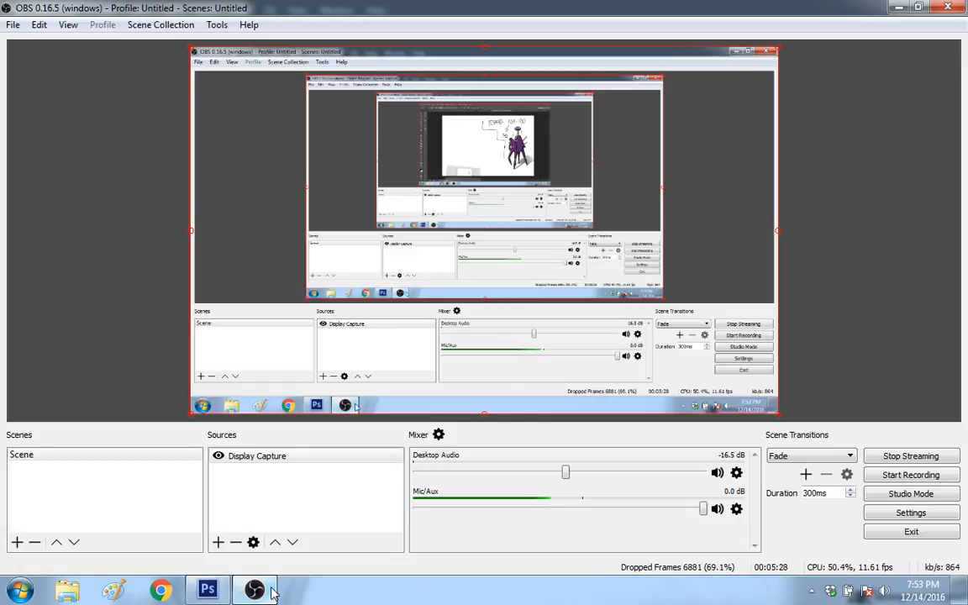
{"action": "left_click_drag", "start_coordinate": [703, 508], "coordinate": [692, 514]}
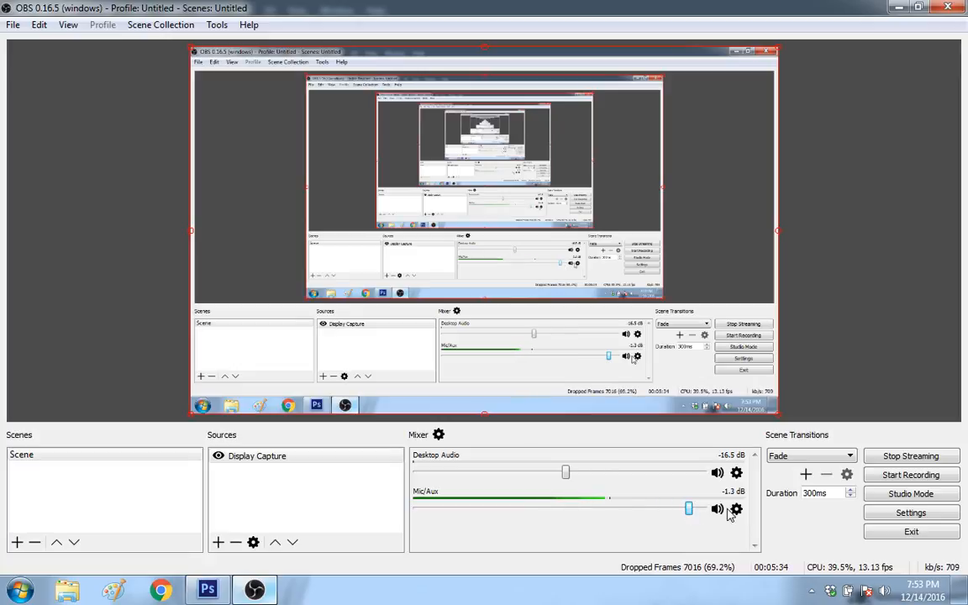
{"action": "left_click", "coordinate": [255, 590]}
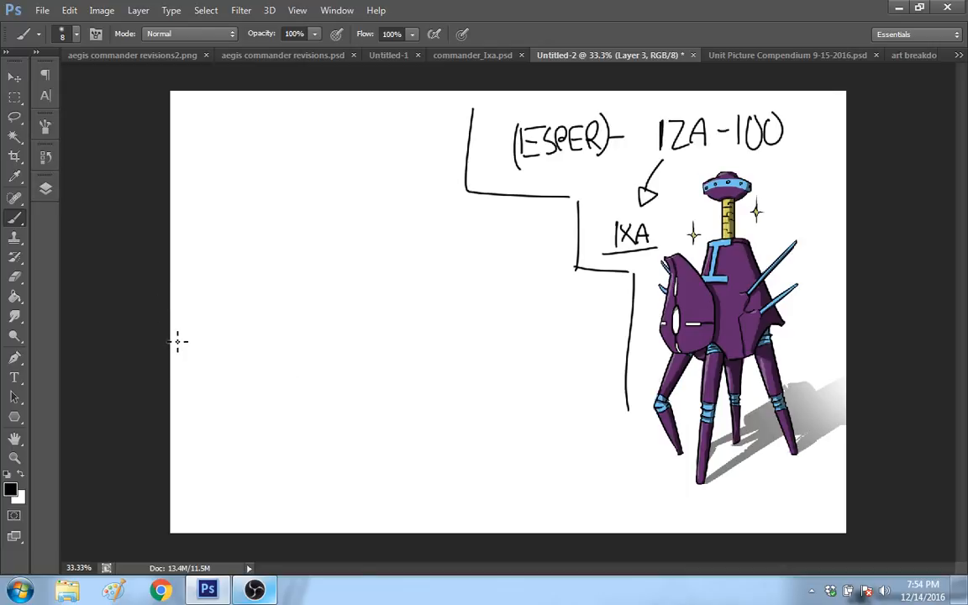
{"action": "left_click", "coordinate": [18, 459]}
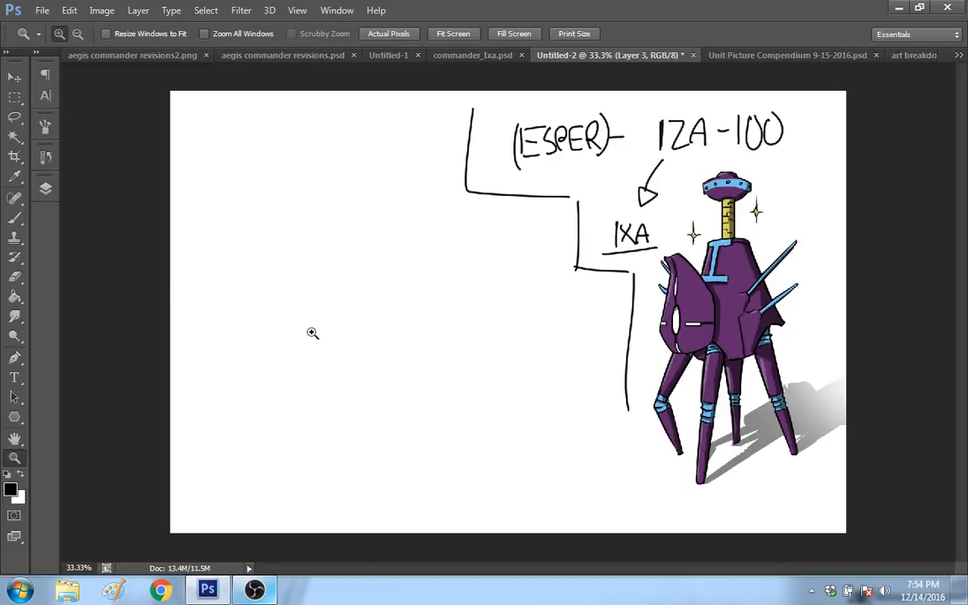
{"action": "left_click", "coordinate": [311, 325]}
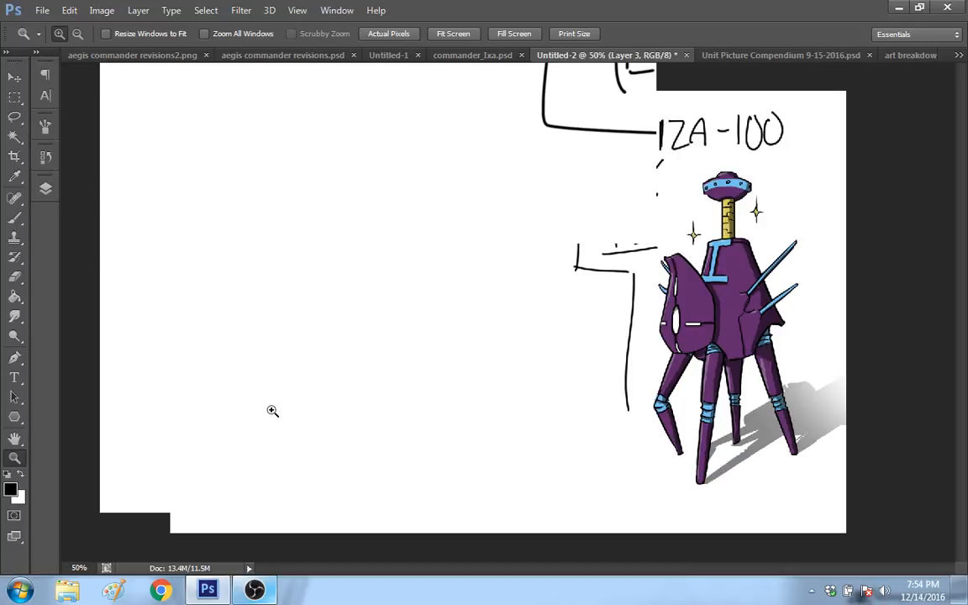
{"action": "right_click", "coordinate": [400, 306]}
{"action": "left_click", "coordinate": [432, 389]}
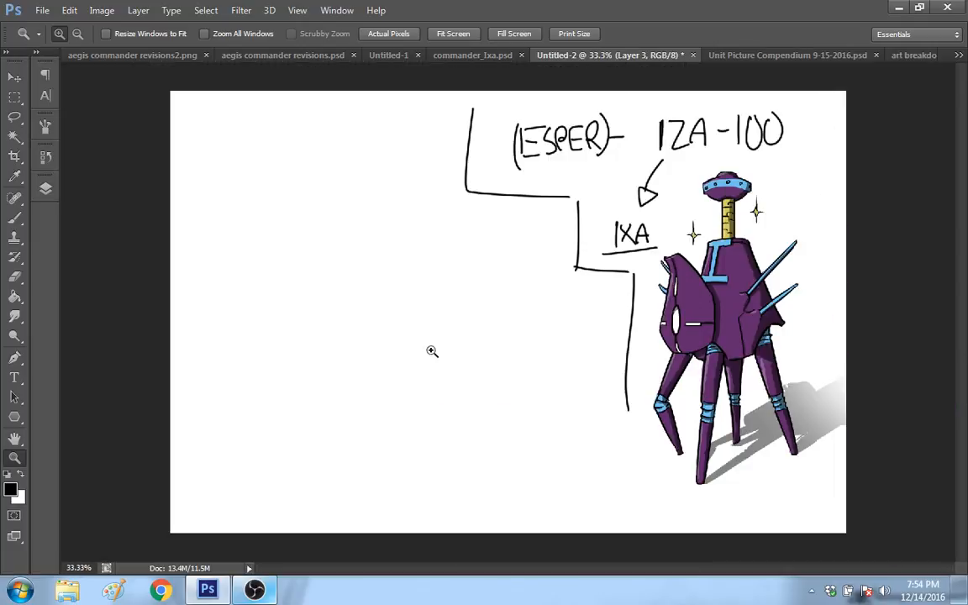
{"action": "left_click", "coordinate": [15, 217]}
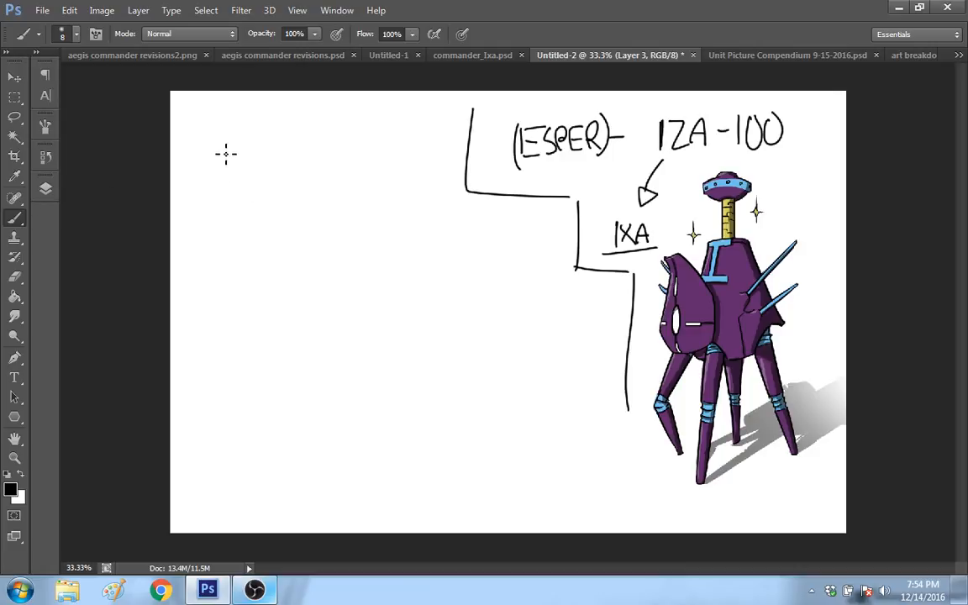
{"action": "mouse_move", "coordinate": [202, 140]}
{"action": "left_mouse_down"}
{"action": "mouse_move", "coordinate": [211, 119]}
{"action": "mouse_move", "coordinate": [225, 141]}
{"action": "left_mouse_up"}
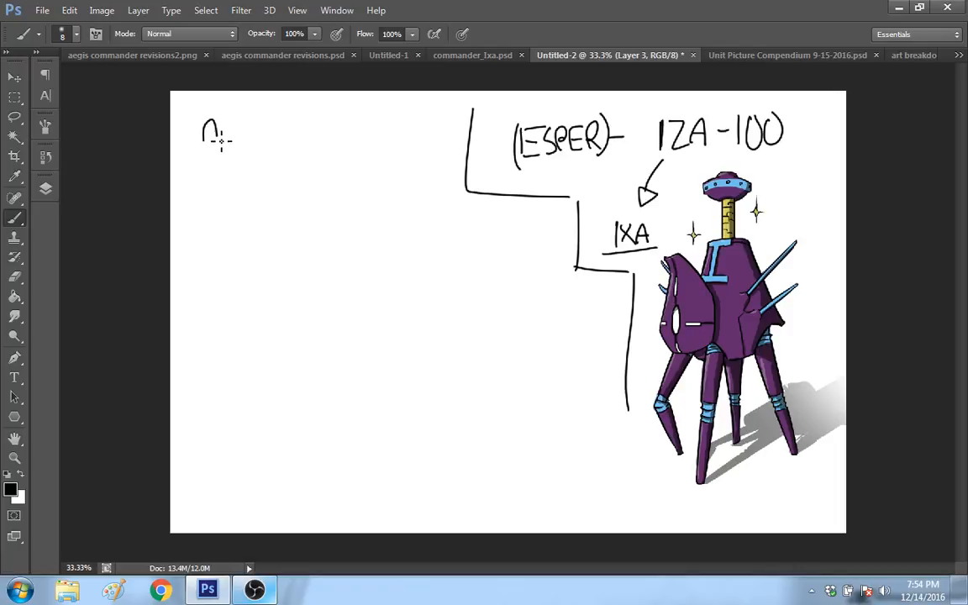
{"action": "left_click_drag", "start_coordinate": [217, 134], "coordinate": [209, 159]}
{"action": "key", "text": "ctrl+z"}
Step: Set the brush size to 4 px and handwrite "OLD" near the robot's feet with a line pointing to the robot
{"action": "right_click", "coordinate": [271, 159]}
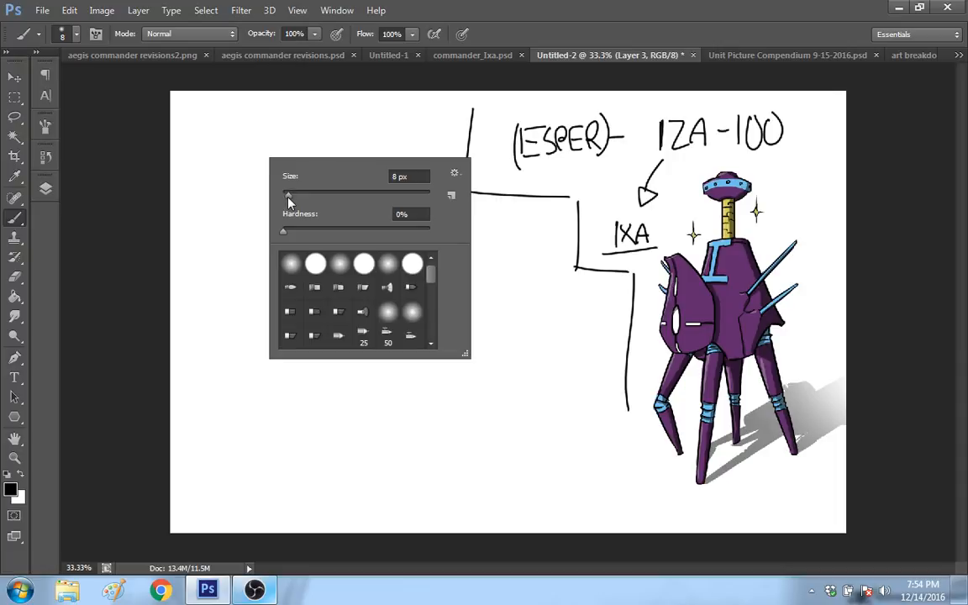
{"action": "left_click_drag", "start_coordinate": [288, 195], "coordinate": [306, 180]}
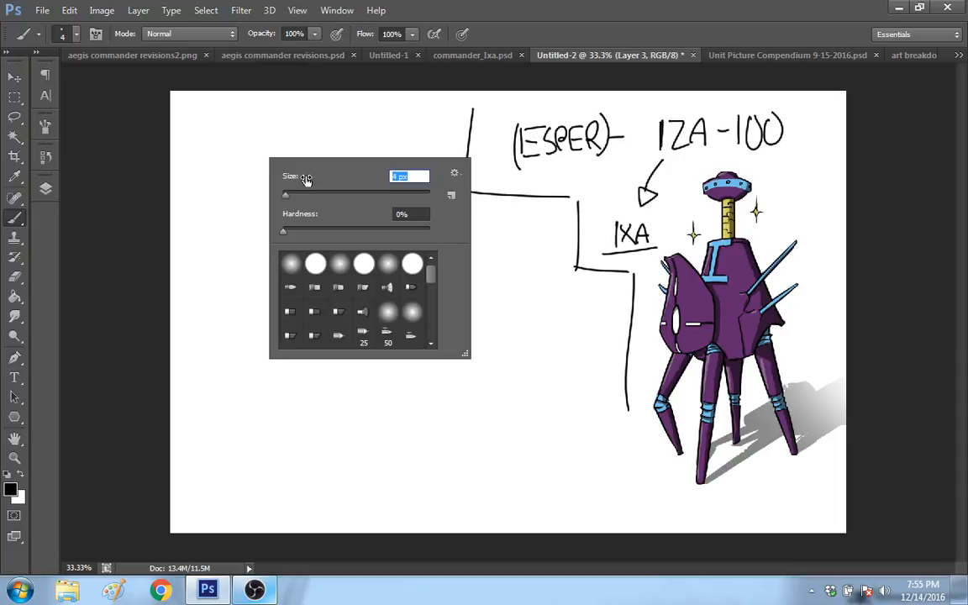
{"action": "left_click", "coordinate": [213, 146]}
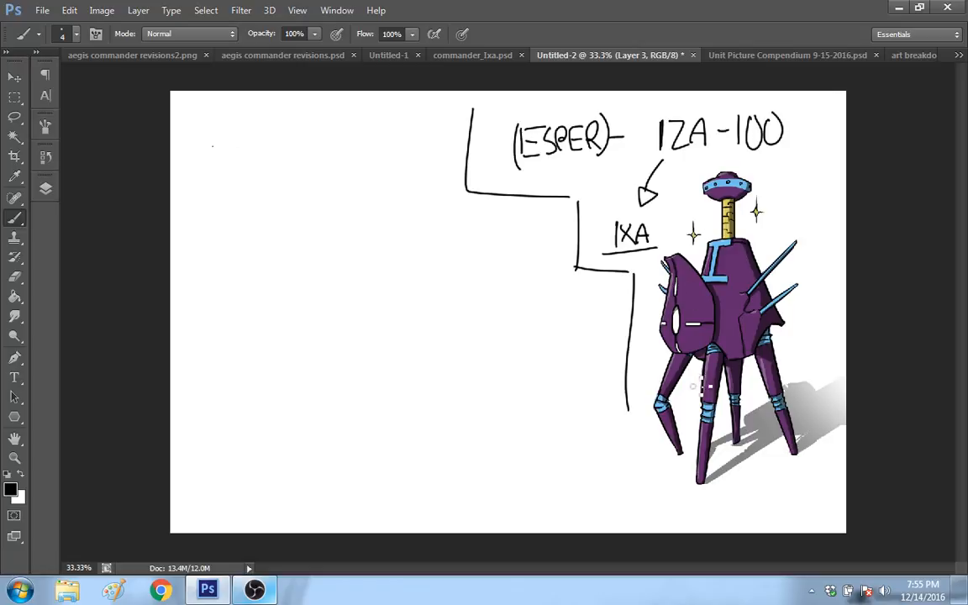
{"action": "mouse_move", "coordinate": [658, 454]}
{"action": "left_mouse_down"}
{"action": "mouse_move", "coordinate": [618, 475]}
{"action": "mouse_move", "coordinate": [573, 471]}
{"action": "mouse_move", "coordinate": [594, 487]}
{"action": "left_mouse_up"}
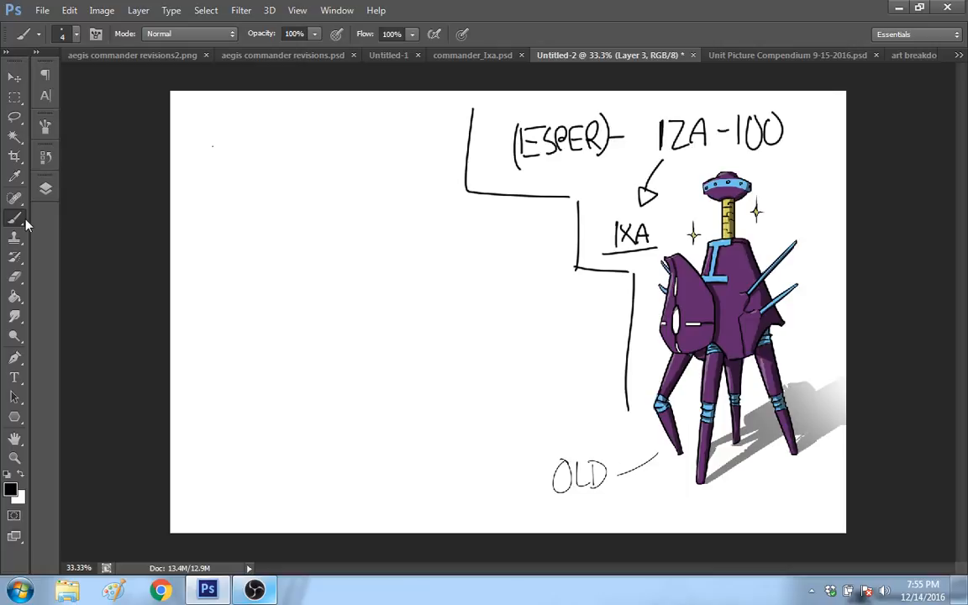
Step: In the Unit Picture Compendium 9-15-2016.psd document, hide and collapse the Intel layer group and show the Combined group
{"action": "left_click", "coordinate": [756, 56]}
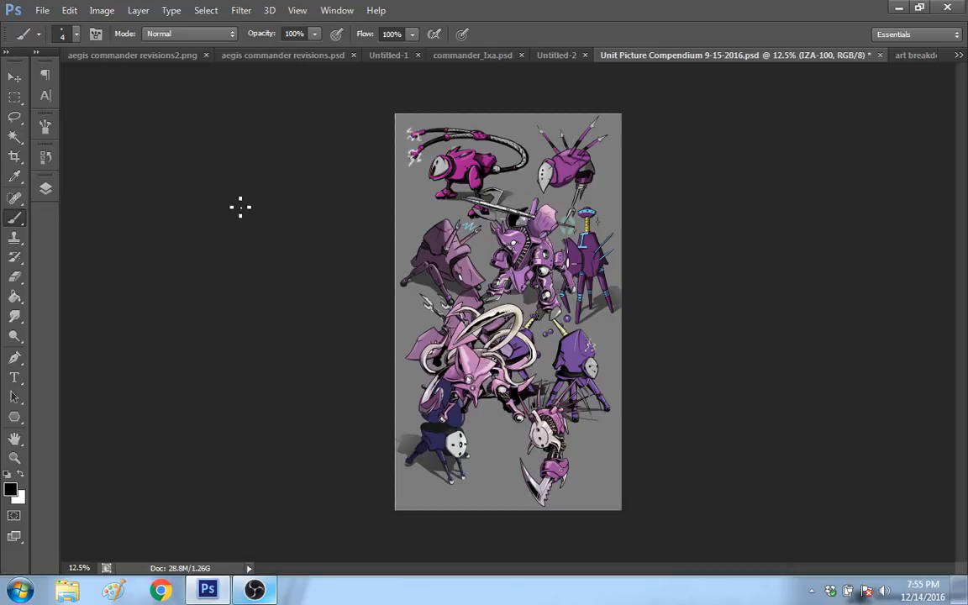
{"action": "left_click", "coordinate": [46, 189]}
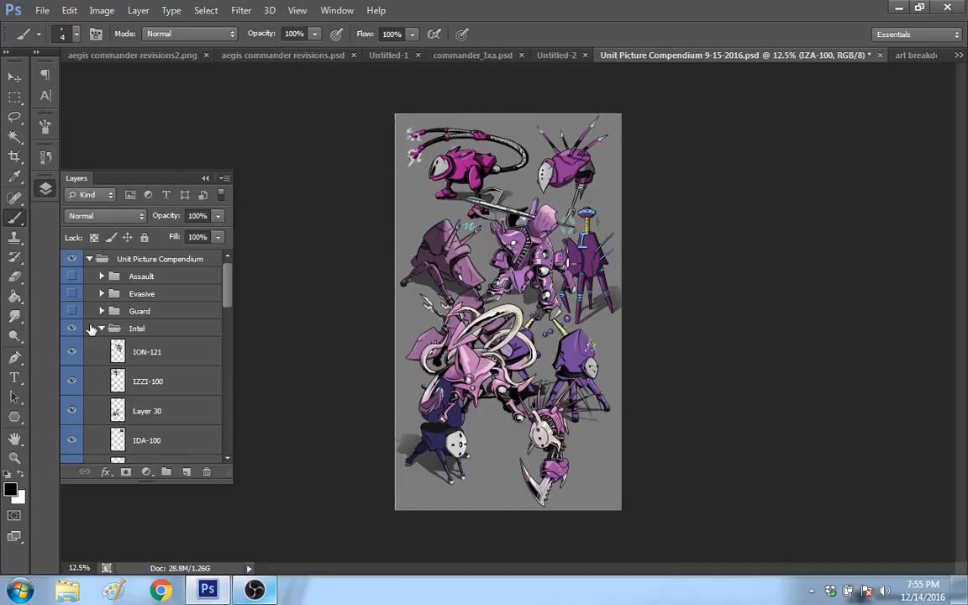
{"action": "left_click", "coordinate": [72, 329]}
{"action": "left_click", "coordinate": [101, 329]}
{"action": "left_click", "coordinate": [73, 364]}
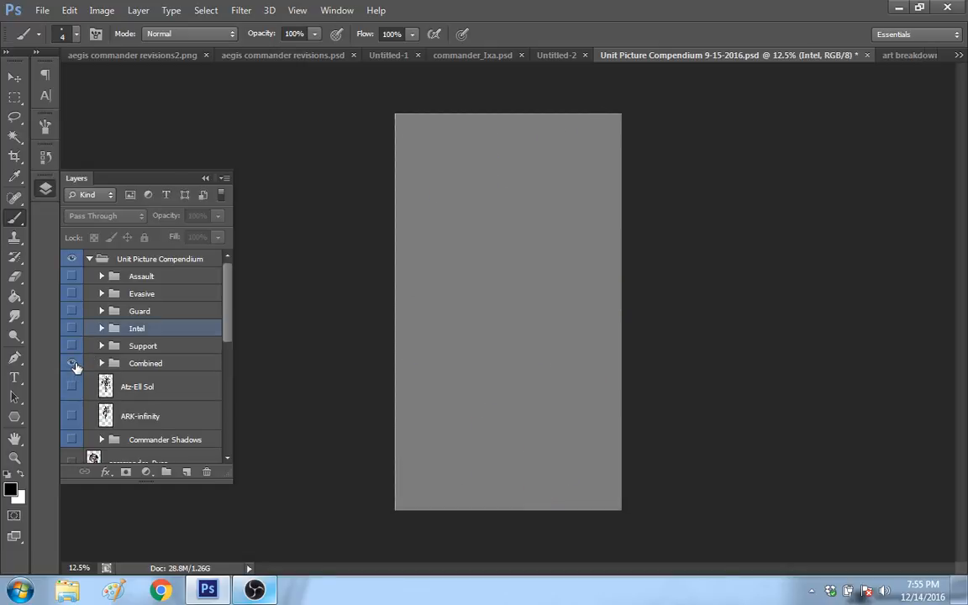
Step: Inside the Combined group, hide the Level 3s group and show the EI group
{"action": "left_click", "coordinate": [101, 363]}
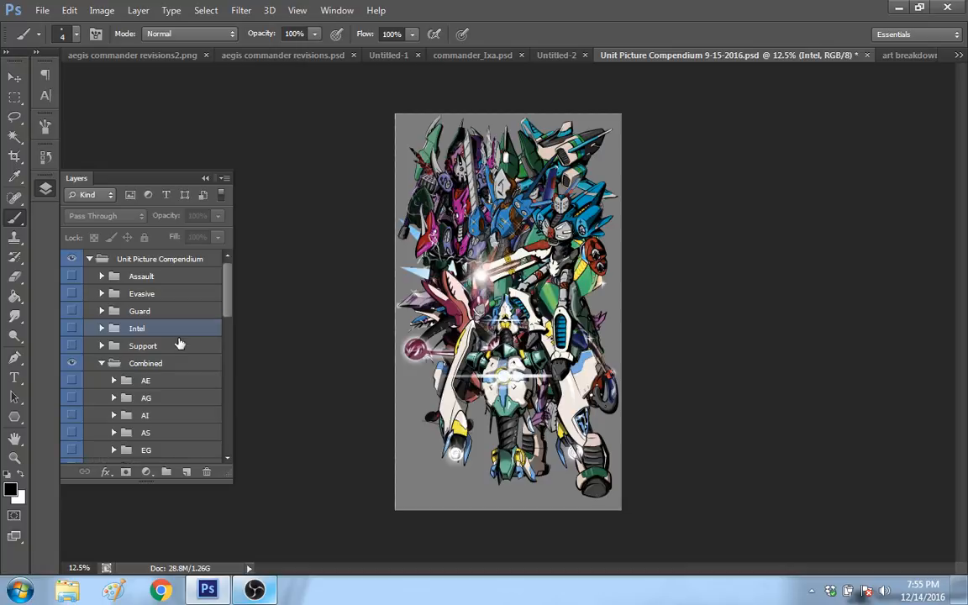
{"action": "scroll", "coordinate": [202, 341], "scroll_direction": "down", "scroll_amount": 3}
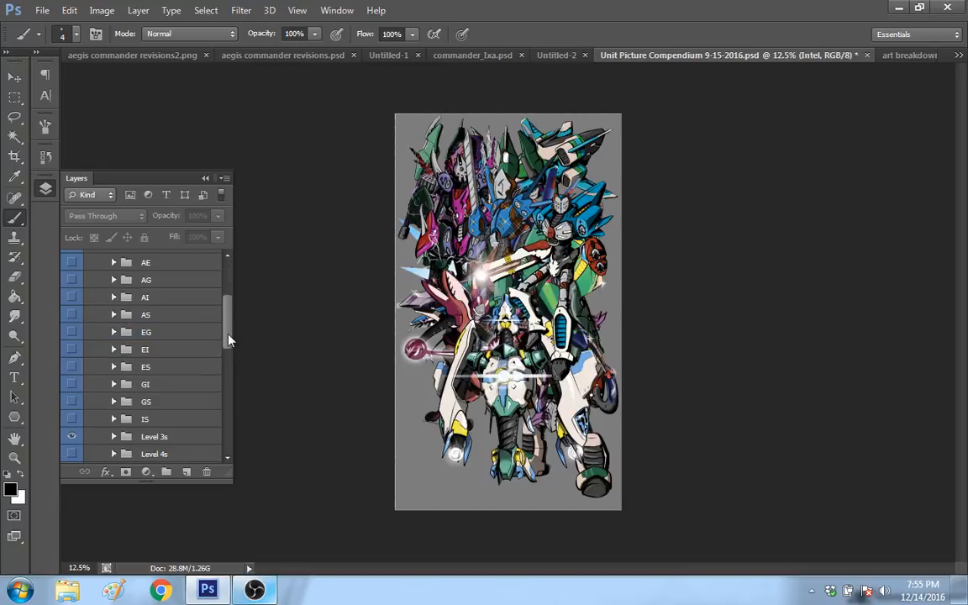
{"action": "left_click_drag", "start_coordinate": [228, 340], "coordinate": [229, 342]}
{"action": "left_click", "coordinate": [72, 431]}
{"action": "left_click", "coordinate": [72, 341]}
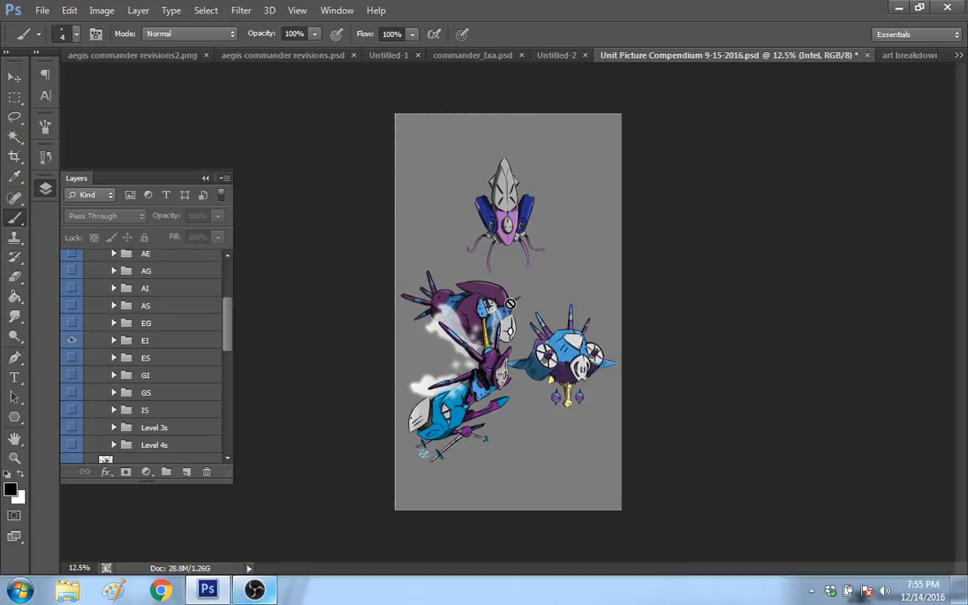
Step: Copy the ESPR-IZA robot from the compendium into the Untitled-2 document and place it beside the IZA-100 robot
{"action": "key", "text": "v"}
{"action": "left_click_drag", "start_coordinate": [510, 303], "coordinate": [526, 386]}
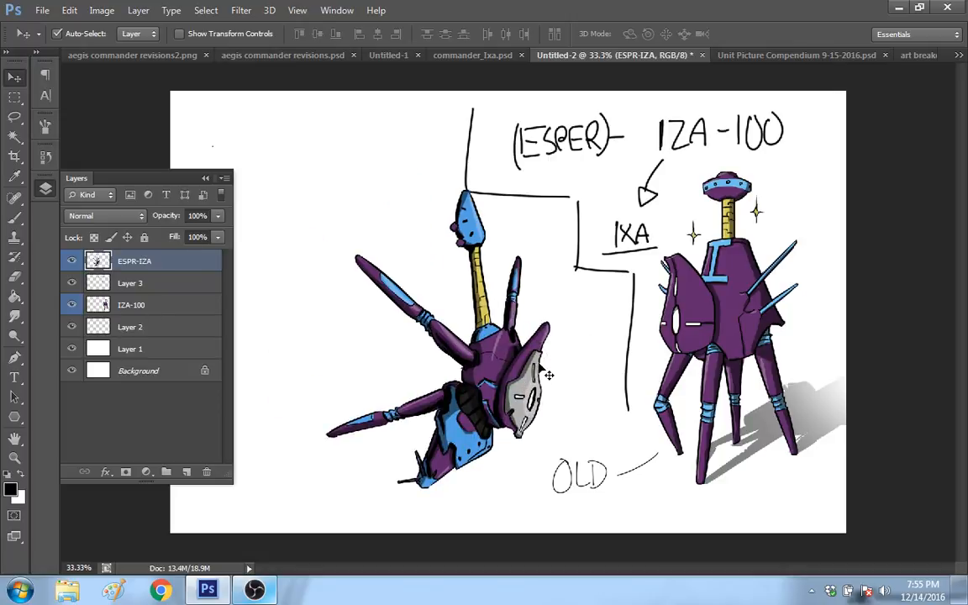
{"action": "mouse_move", "coordinate": [548, 375]}
{"action": "left_mouse_down"}
{"action": "mouse_move", "coordinate": [560, 390]}
{"action": "mouse_move", "coordinate": [557, 375]}
{"action": "left_mouse_up"}
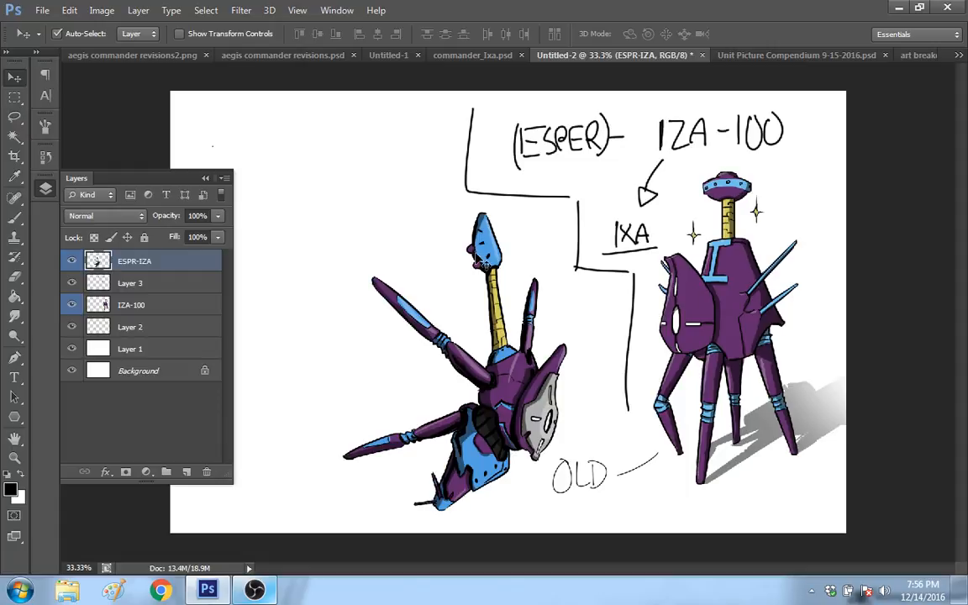
Step: Free Transform the ESPR-IZA robot to about 54% width and 51% height, placing it in the canvas's upper-left area
{"action": "key", "text": "m"}
{"action": "right_click", "coordinate": [506, 122]}
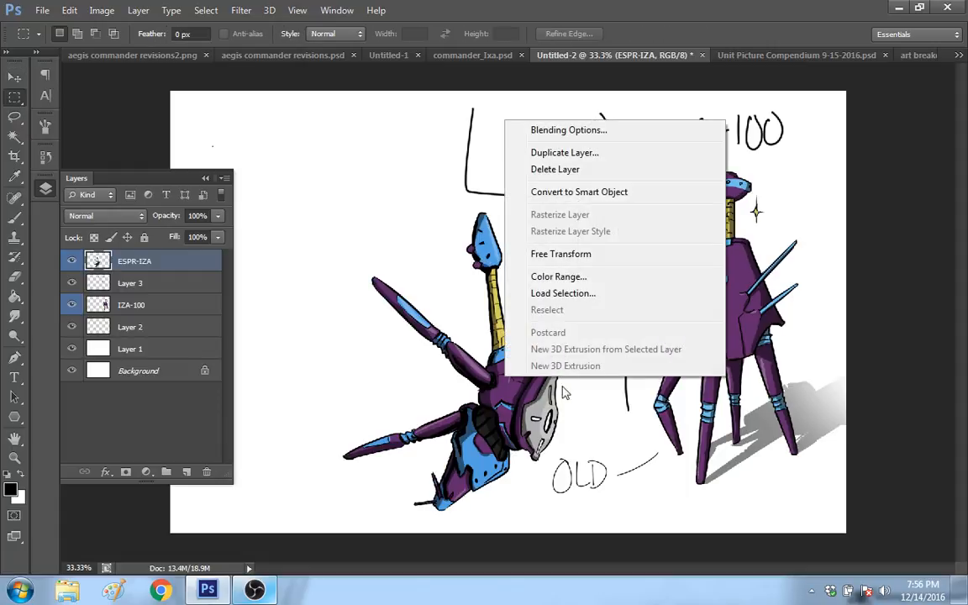
{"action": "left_click", "coordinate": [560, 254]}
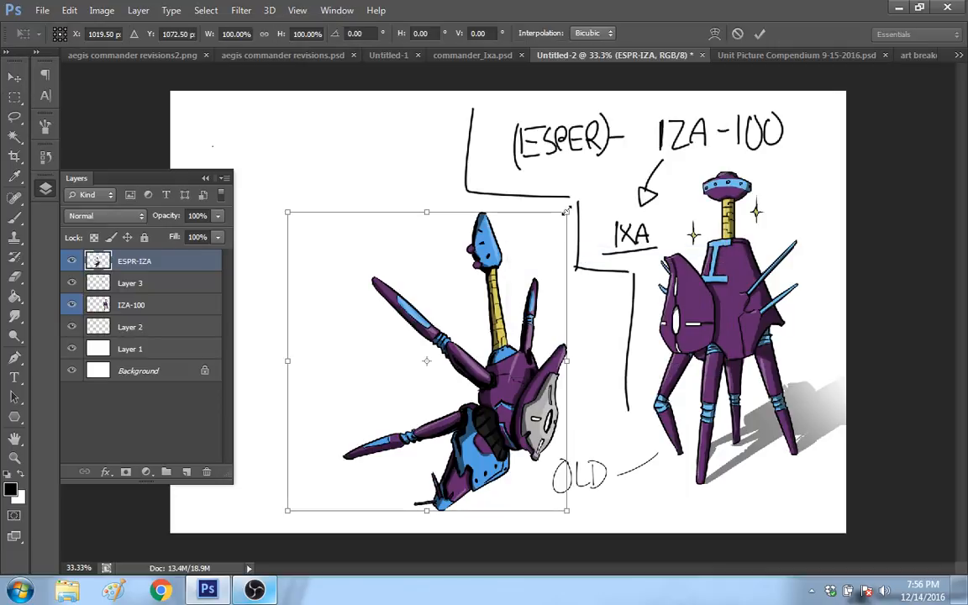
{"action": "left_click_drag", "start_coordinate": [567, 211], "coordinate": [465, 341]}
{"action": "left_click_drag", "start_coordinate": [435, 438], "coordinate": [425, 208]}
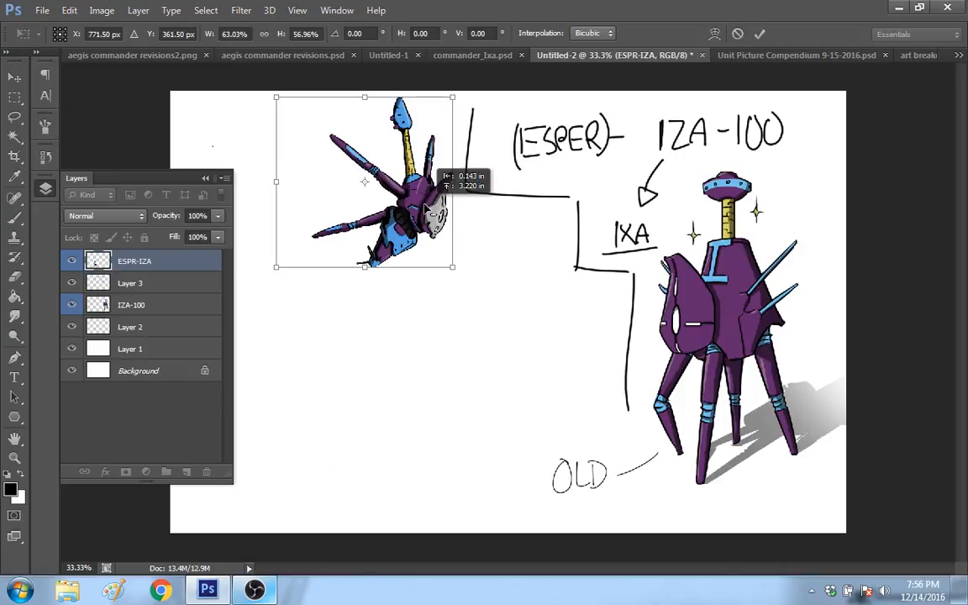
{"action": "left_click_drag", "start_coordinate": [452, 267], "coordinate": [428, 249]}
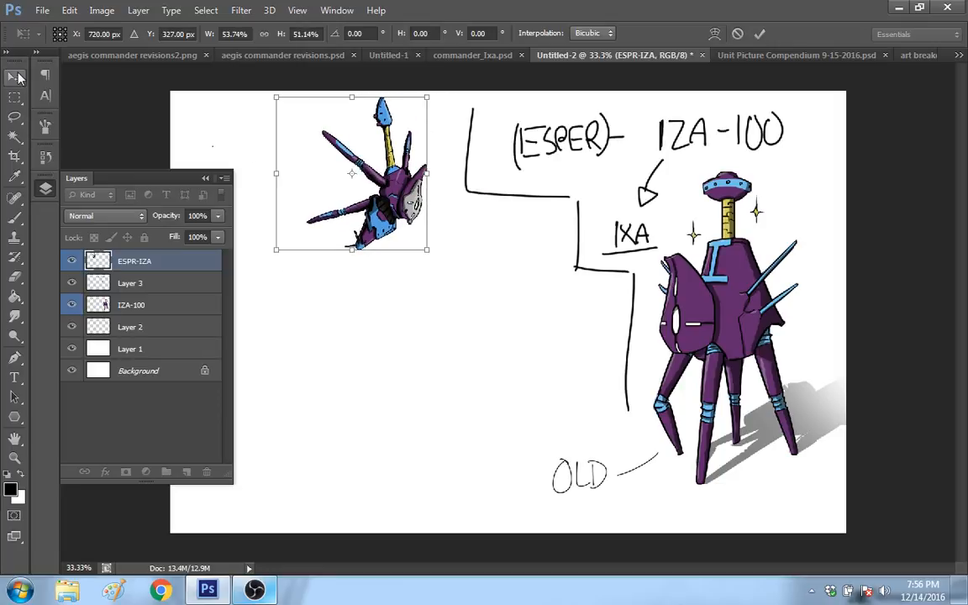
{"action": "left_click", "coordinate": [446, 224]}
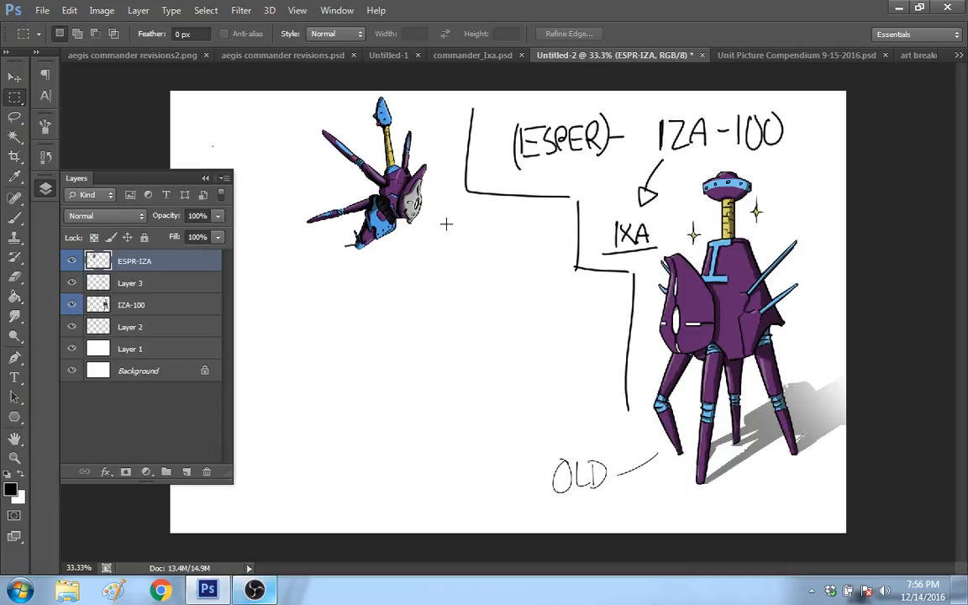
Step: Switch to the Brush tool and add a new empty layer above the ESPR-IZA layer
{"action": "key", "text": "b"}
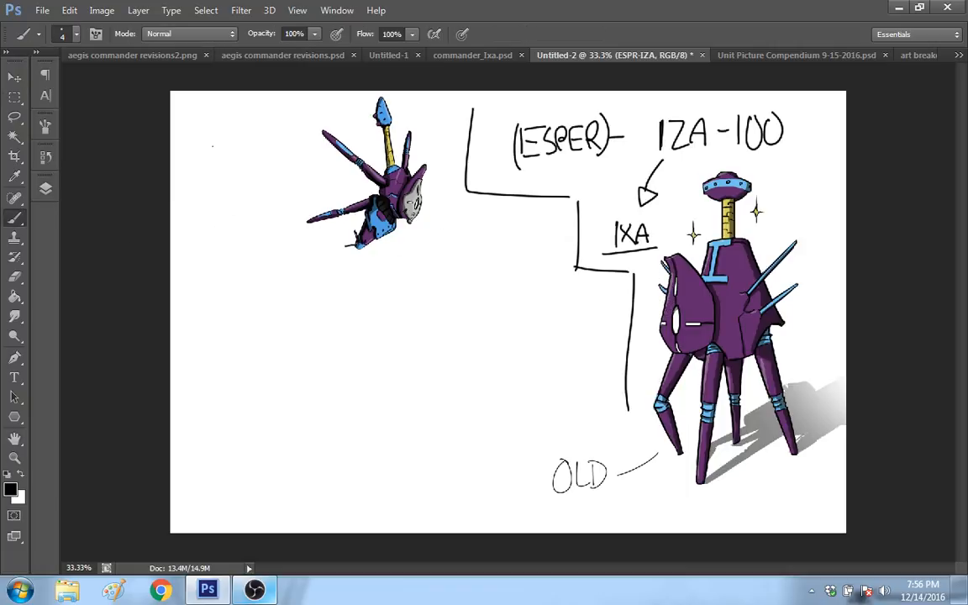
{"action": "left_click", "coordinate": [46, 186]}
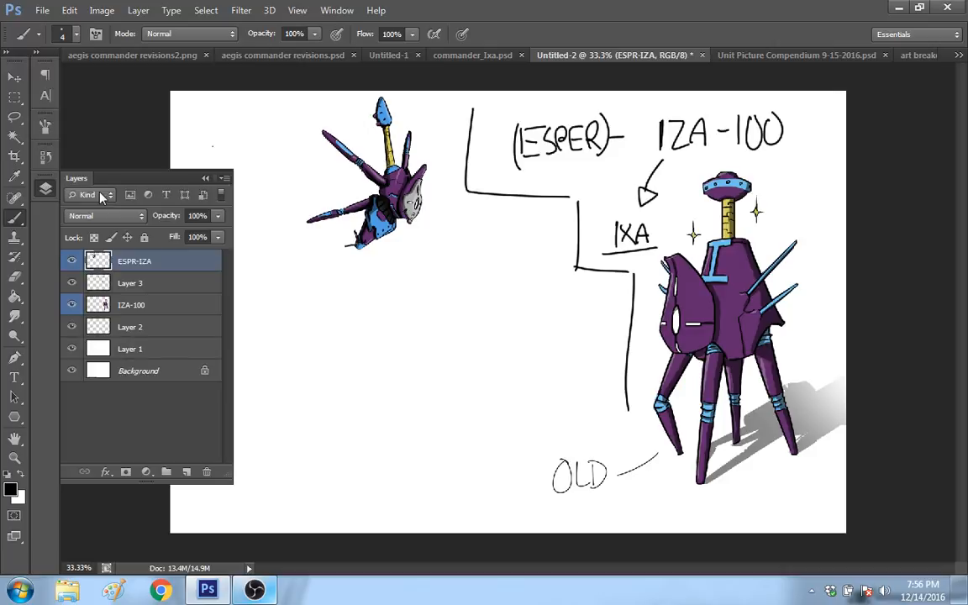
{"action": "key", "text": "ctrl+shift+alt+n"}
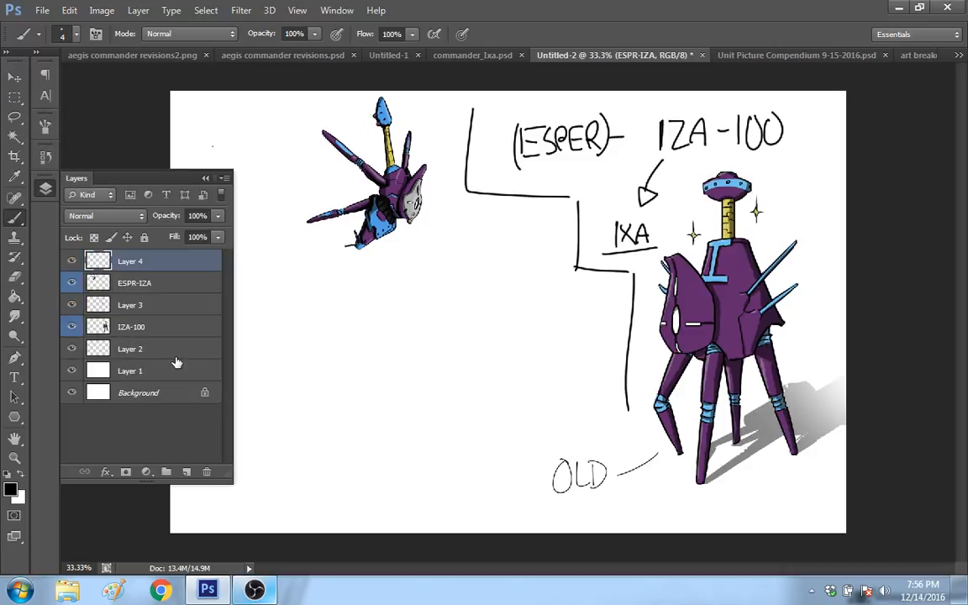
Step: Move Layer 4 beneath ESPR-IZA and paint soft black shading behind the robot with a 432 px brush at 23% opacity
{"action": "key", "text": "ctrl+bracketleft"}
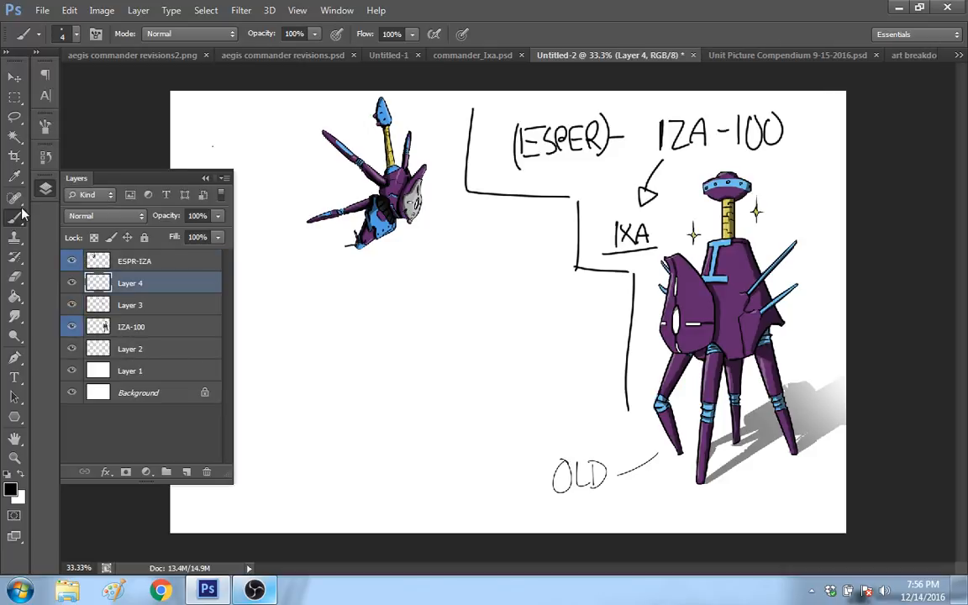
{"action": "right_click", "coordinate": [327, 316]}
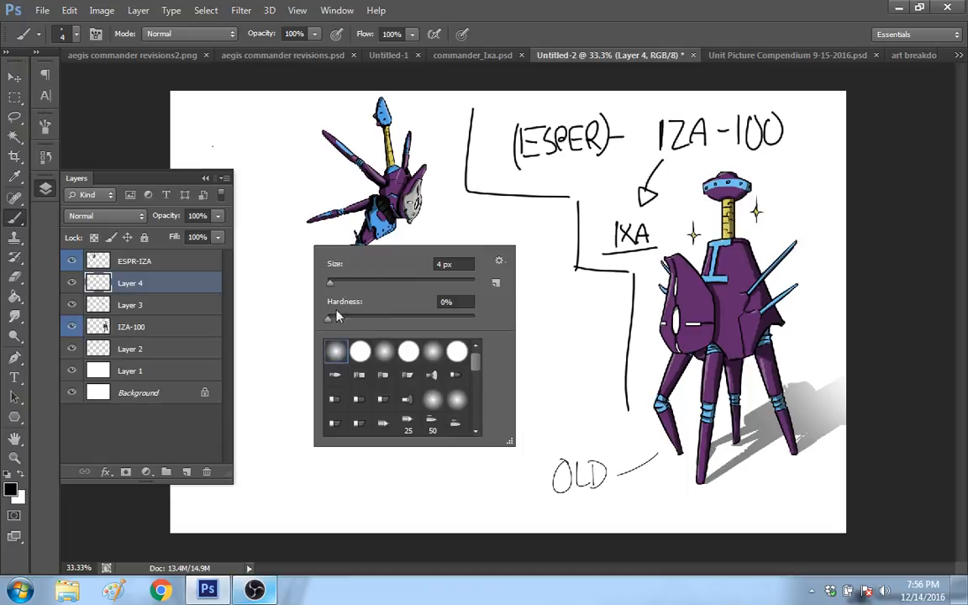
{"action": "left_click_drag", "start_coordinate": [335, 286], "coordinate": [375, 286]}
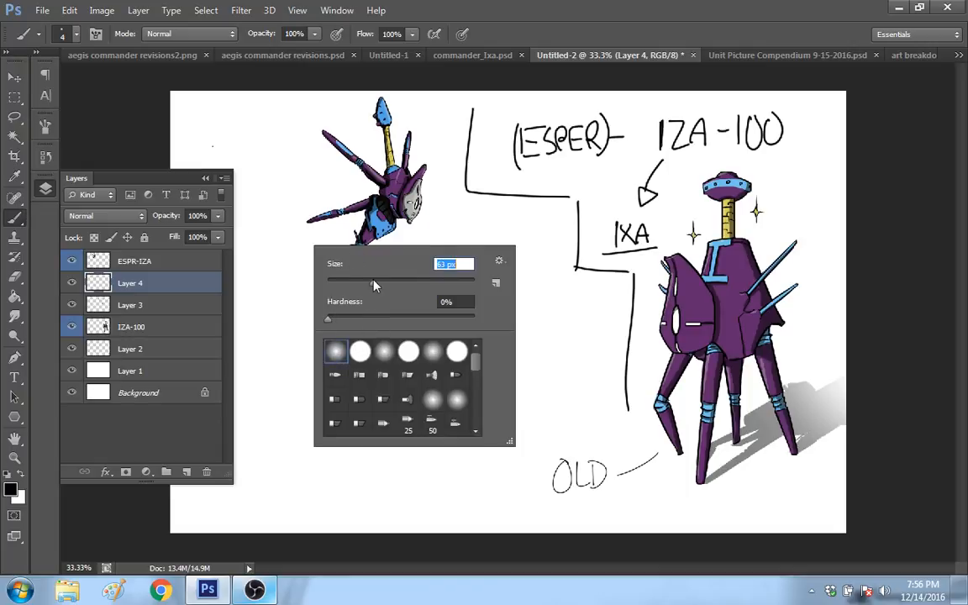
{"action": "type", "text": "80"}
{"action": "key", "text": "Return"}
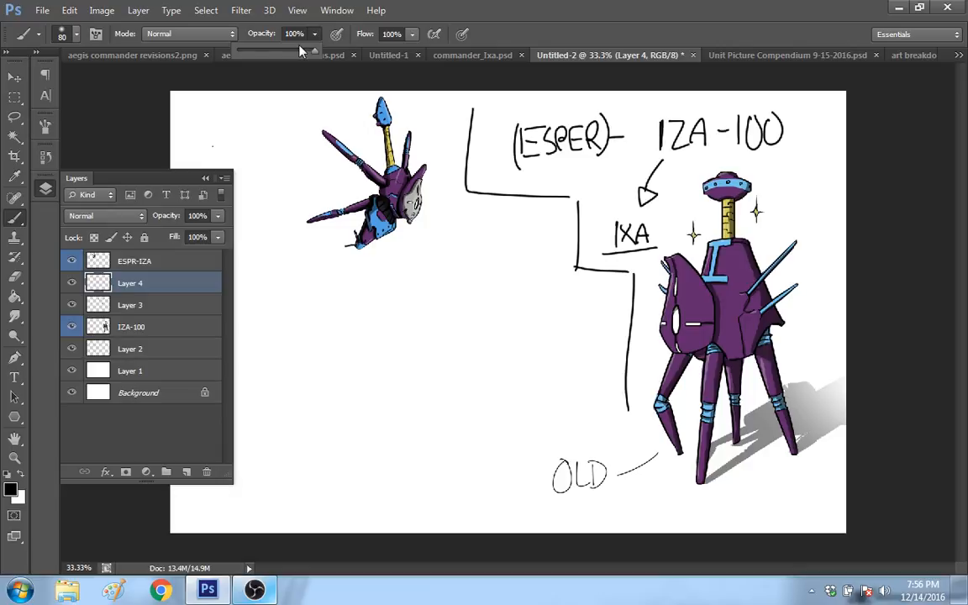
{"action": "left_click_drag", "start_coordinate": [300, 50], "coordinate": [255, 51]}
{"action": "right_click", "coordinate": [380, 176]}
{"action": "left_click_drag", "start_coordinate": [459, 215], "coordinate": [481, 215]}
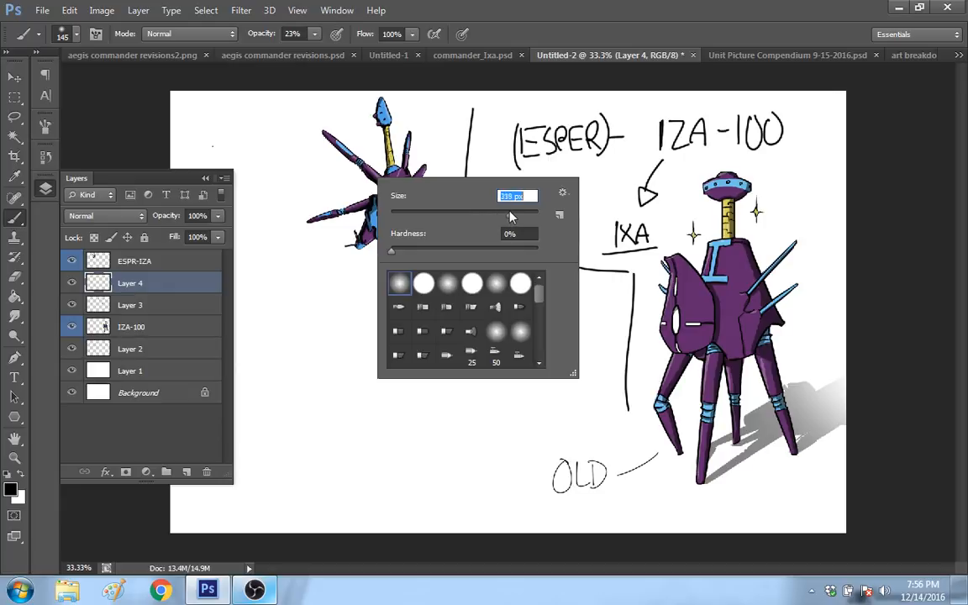
{"action": "left_click_drag", "start_coordinate": [518, 215], "coordinate": [521, 215]}
{"action": "left_click", "coordinate": [334, 153]}
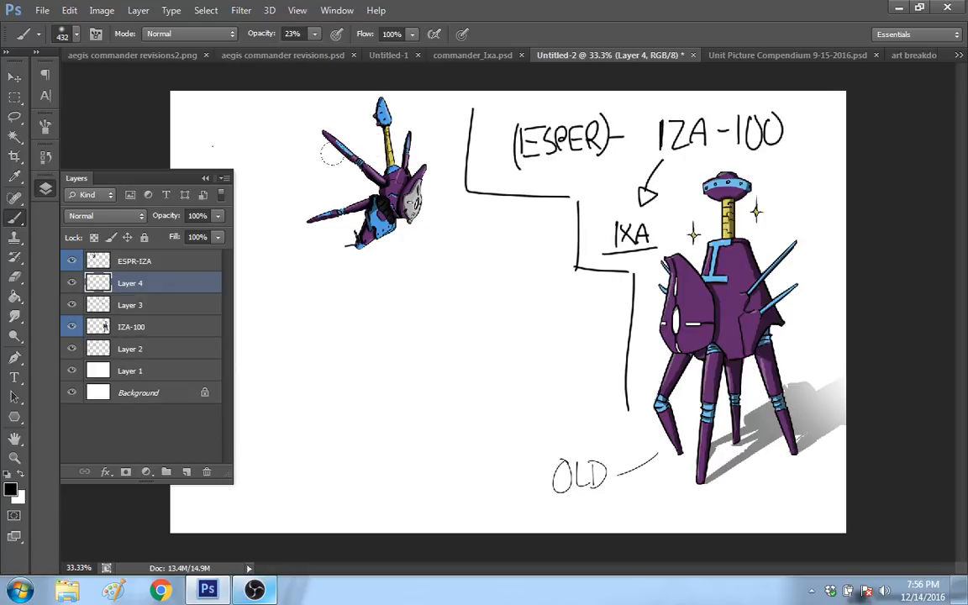
{"action": "mouse_move", "coordinate": [332, 153]}
{"action": "left_mouse_down"}
{"action": "mouse_move", "coordinate": [303, 109]}
{"action": "mouse_move", "coordinate": [278, 117]}
{"action": "mouse_move", "coordinate": [353, 117]}
{"action": "mouse_move", "coordinate": [373, 153]}
{"action": "mouse_move", "coordinate": [356, 188]}
{"action": "mouse_move", "coordinate": [262, 130]}
{"action": "left_mouse_up"}
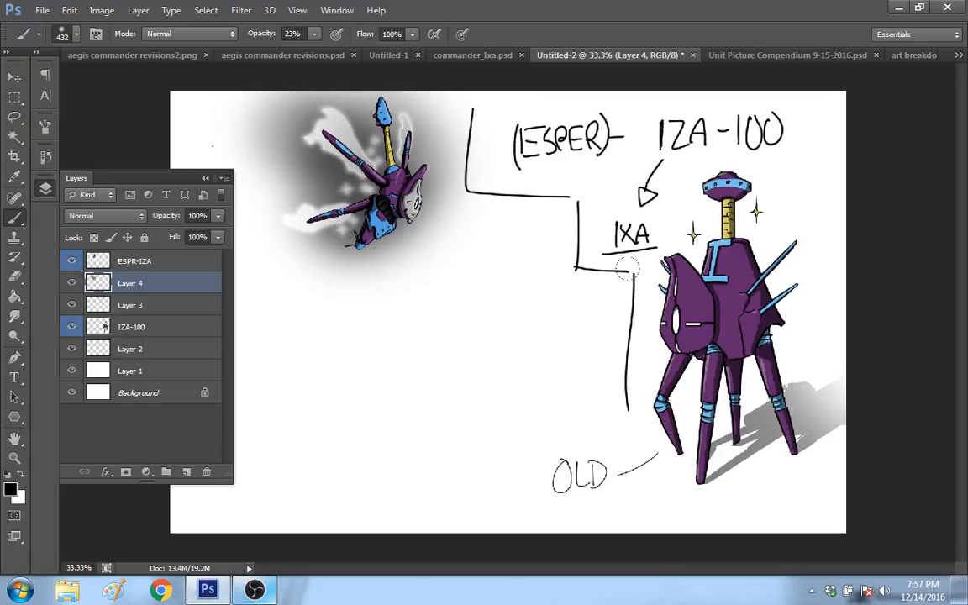
Step: Add a new empty layer above Layer 3 and collapse the layer list
{"action": "left_click", "coordinate": [172, 307]}
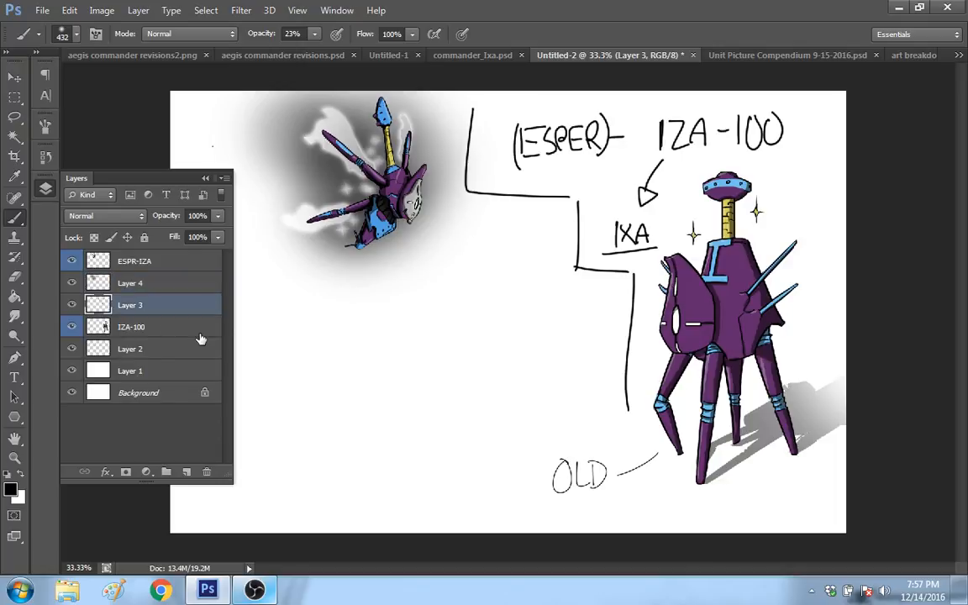
{"action": "left_click", "coordinate": [186, 472]}
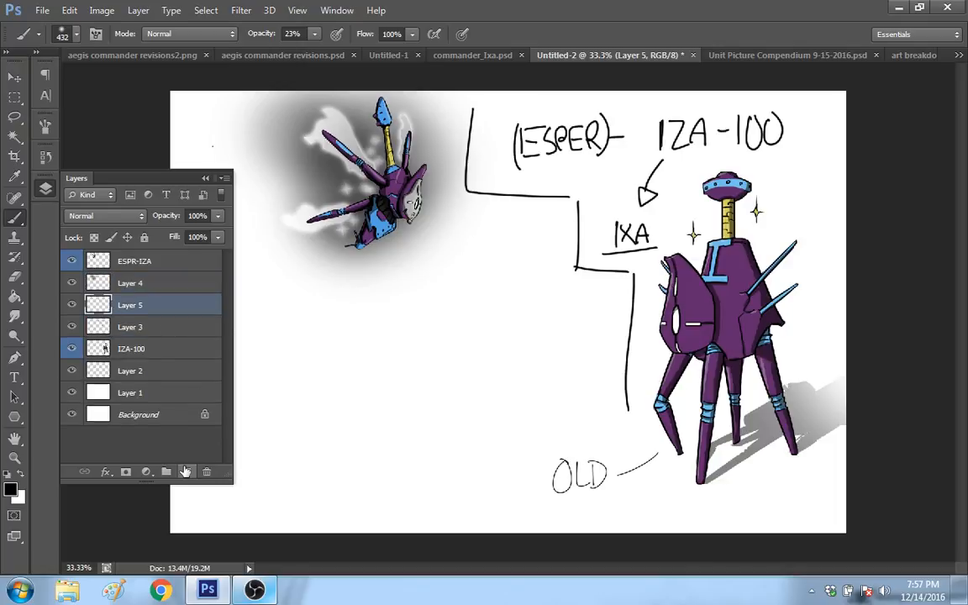
{"action": "left_click", "coordinate": [205, 178]}
Step: Set the brush to 100% hardness and 15 px, and try a short stroke on the blank canvas area
{"action": "right_click", "coordinate": [243, 296]}
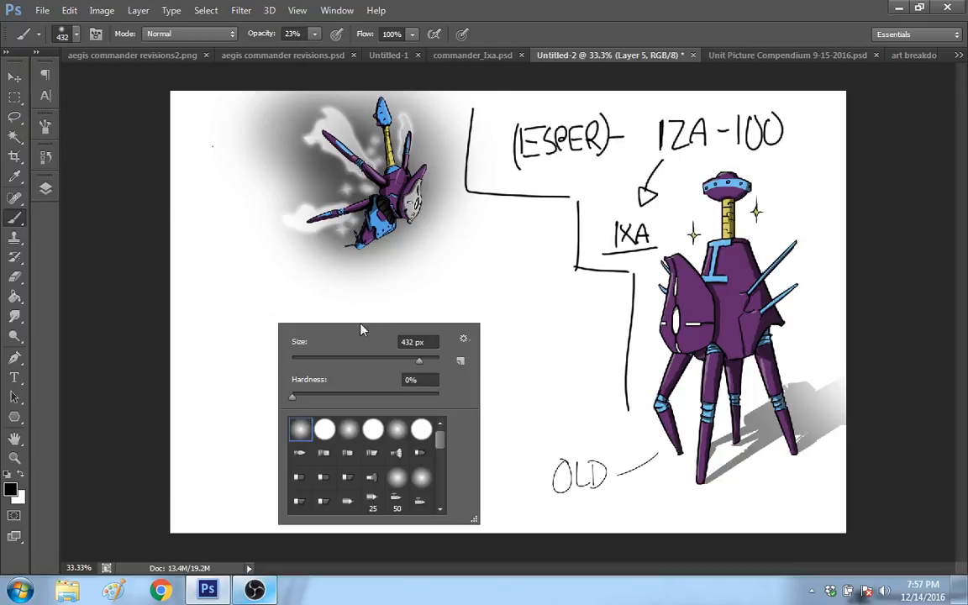
{"action": "left_click_drag", "start_coordinate": [296, 397], "coordinate": [482, 401]}
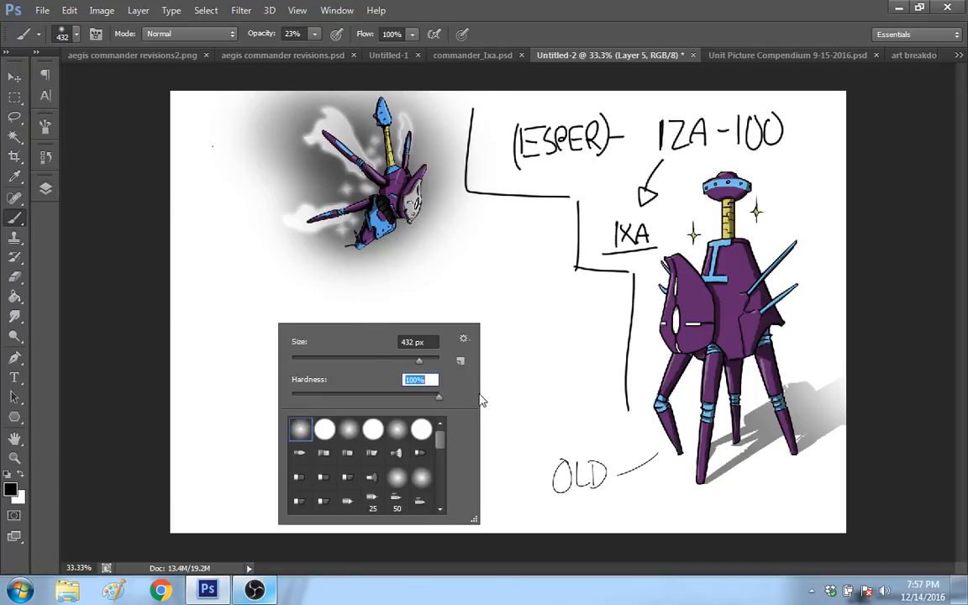
{"action": "left_click_drag", "start_coordinate": [419, 360], "coordinate": [177, 309]}
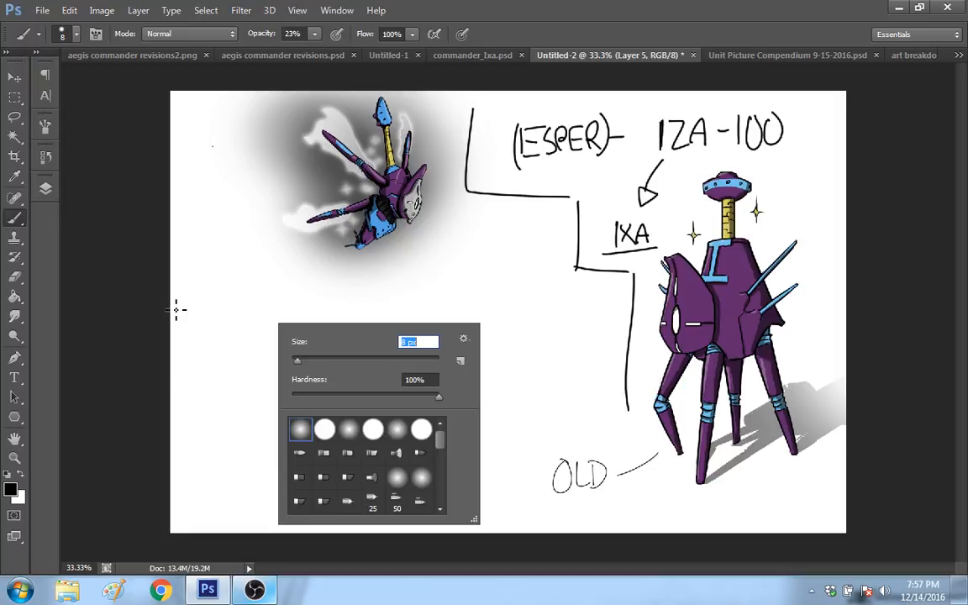
{"action": "right_click", "coordinate": [372, 321]}
{"action": "left_click_drag", "start_coordinate": [422, 391], "coordinate": [426, 391]}
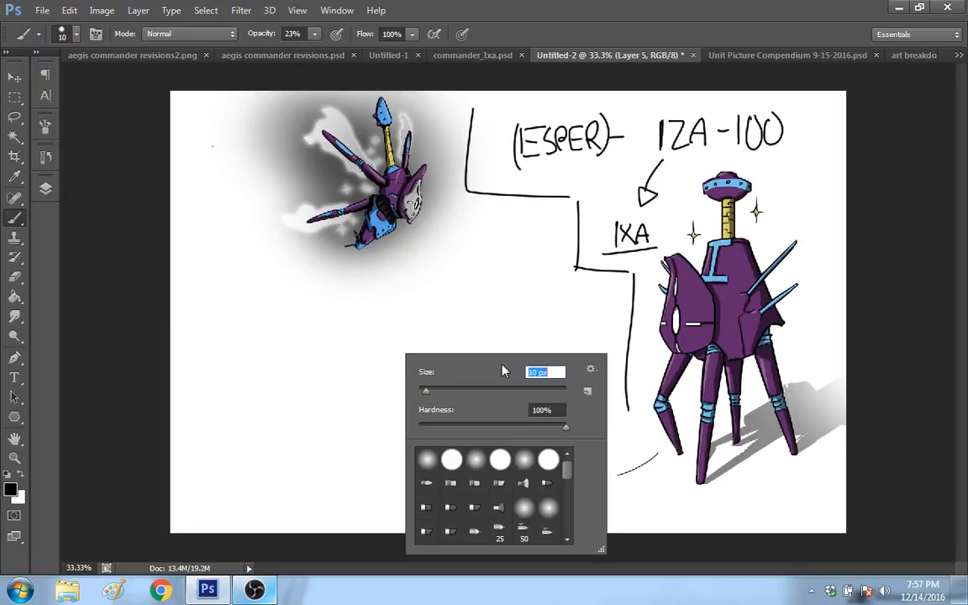
{"action": "left_click_drag", "start_coordinate": [426, 392], "coordinate": [429, 392]}
{"action": "left_click_drag", "start_coordinate": [430, 391], "coordinate": [430, 392]}
{"action": "left_click", "coordinate": [864, 312]}
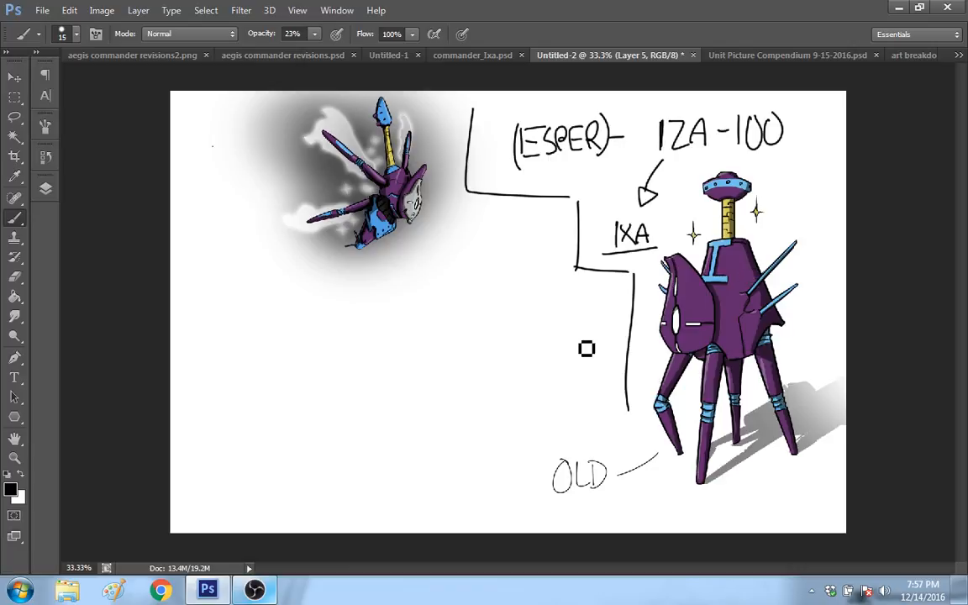
{"action": "left_click_drag", "start_coordinate": [478, 367], "coordinate": [472, 354]}
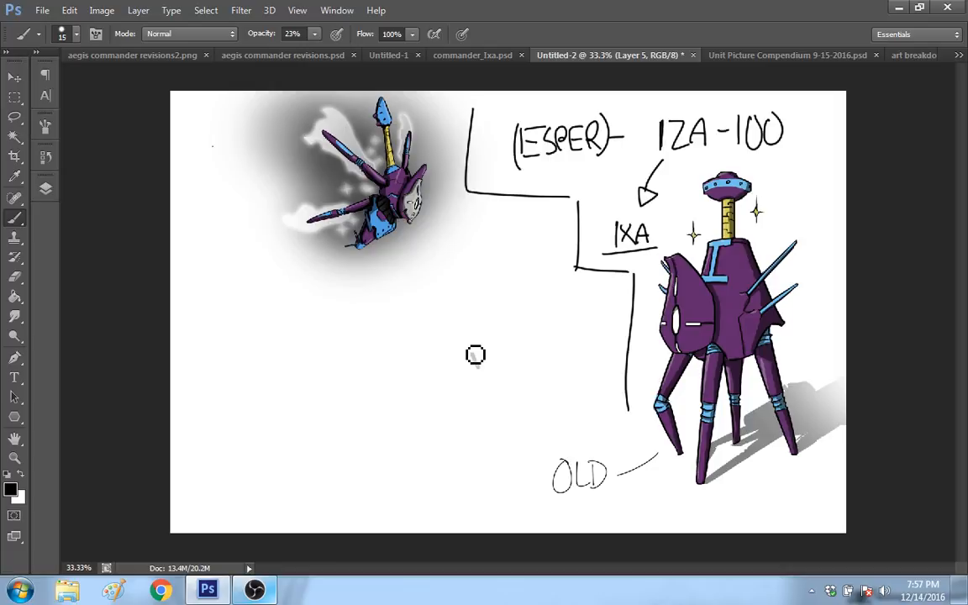
Step: Set the brush to 6 px and 100% opacity, and launch Chrome
{"action": "right_click", "coordinate": [502, 318]}
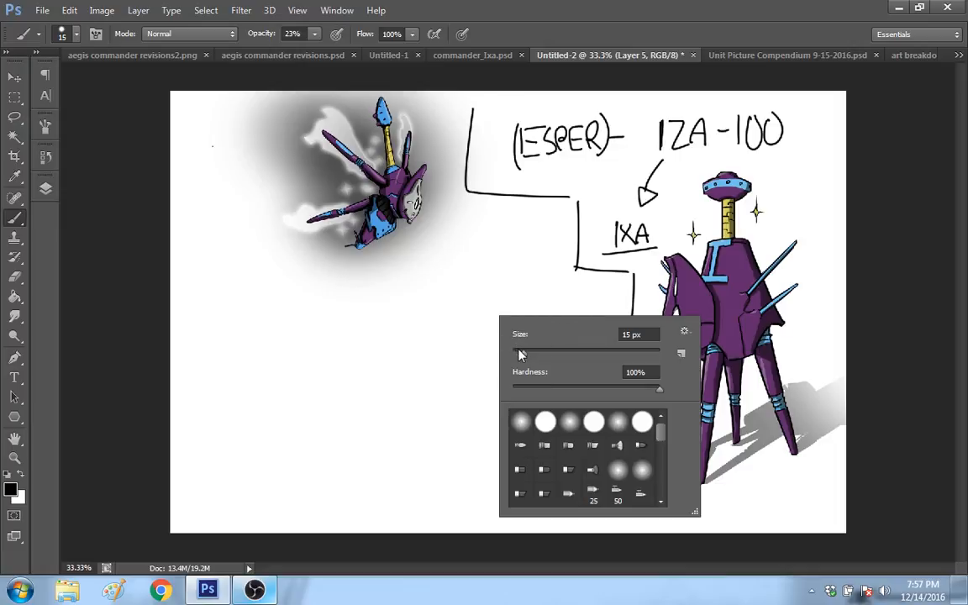
{"action": "left_click_drag", "start_coordinate": [519, 355], "coordinate": [517, 354]}
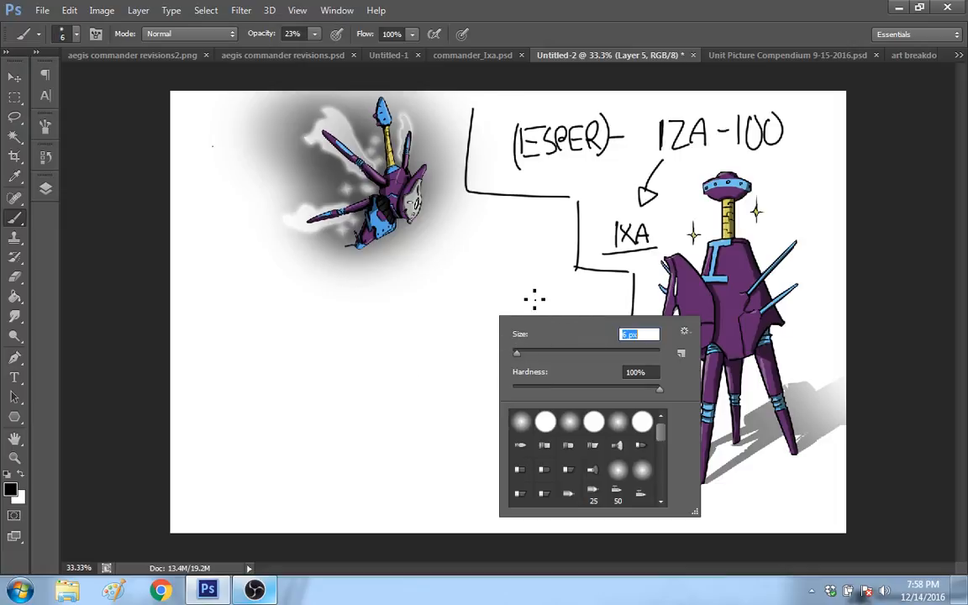
{"action": "left_click", "coordinate": [534, 299]}
{"action": "key", "text": "0"}
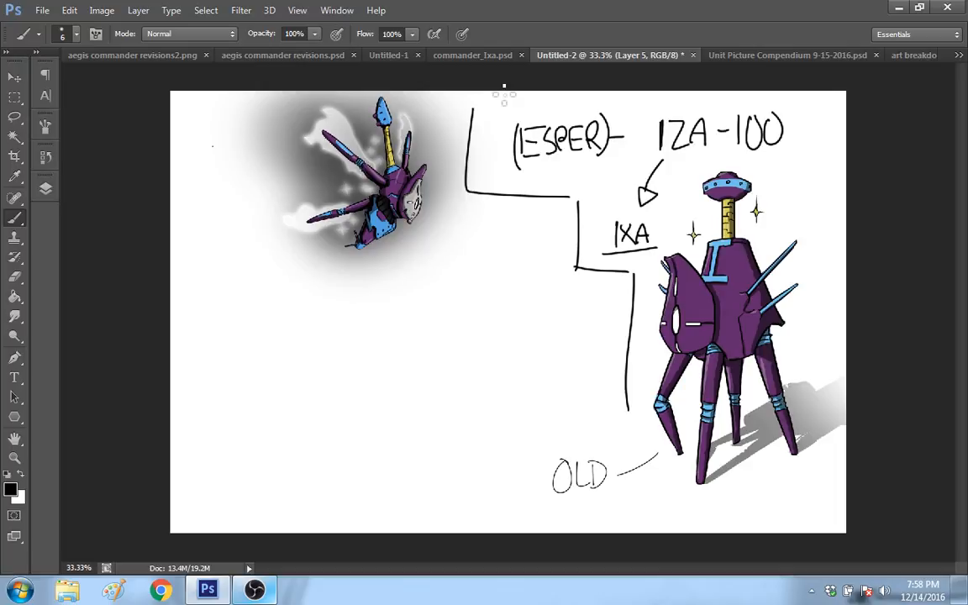
{"action": "left_click", "coordinate": [163, 591]}
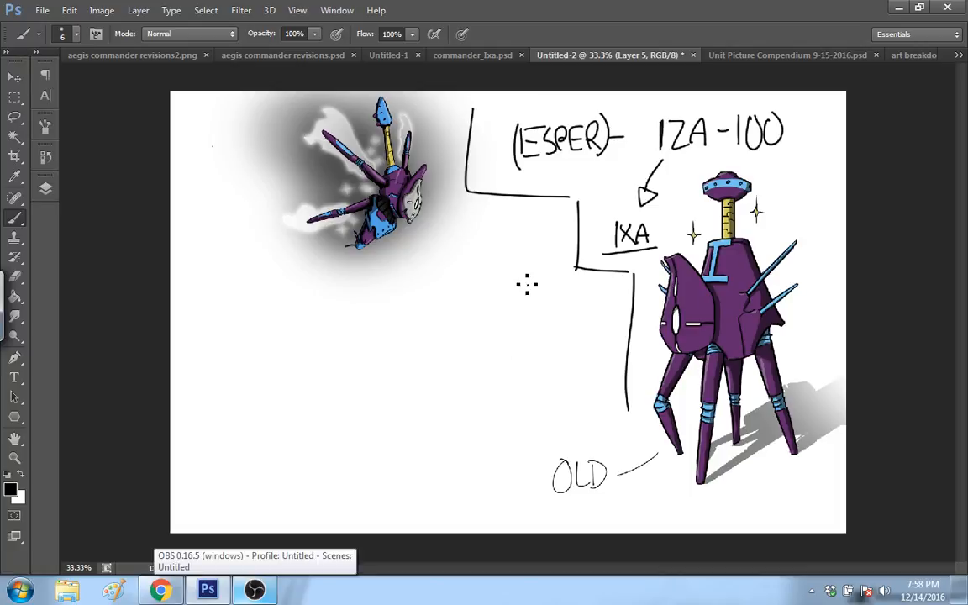
Step: Draw the four black legs of a small robot sketch in the blank area beside the stepped divider line
{"action": "left_click_drag", "start_coordinate": [506, 328], "coordinate": [504, 371]}
{"action": "left_click_drag", "start_coordinate": [507, 326], "coordinate": [505, 363]}
{"action": "left_click_drag", "start_coordinate": [508, 322], "coordinate": [503, 375]}
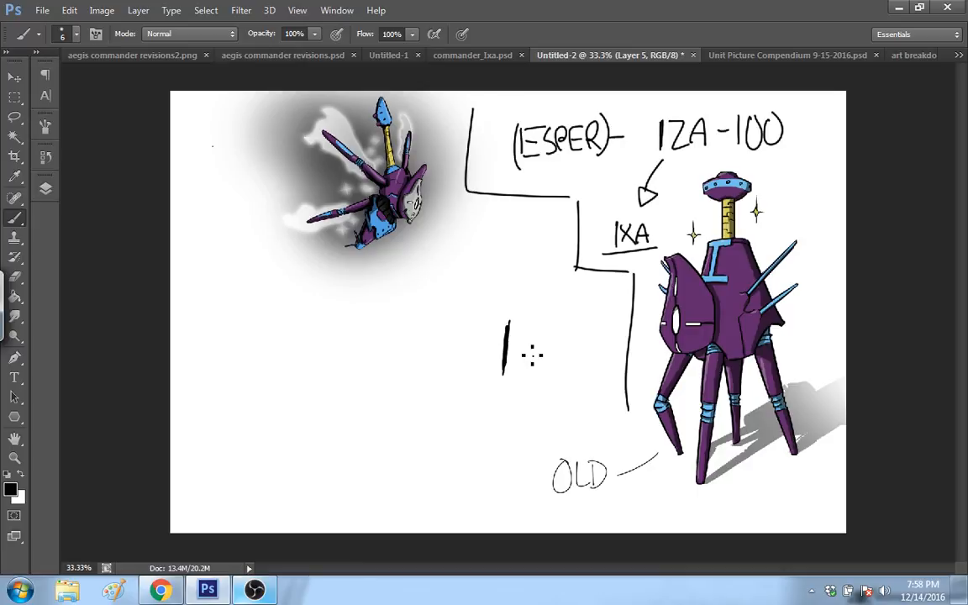
{"action": "left_click_drag", "start_coordinate": [522, 323], "coordinate": [538, 373]}
{"action": "left_click_drag", "start_coordinate": [524, 323], "coordinate": [536, 372]}
{"action": "left_click_drag", "start_coordinate": [529, 323], "coordinate": [543, 362]}
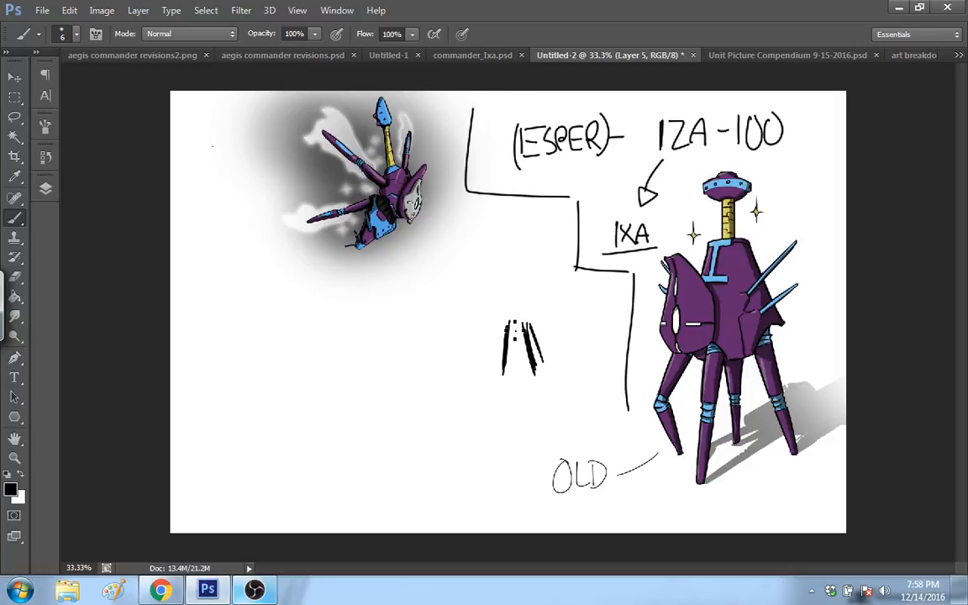
{"action": "left_click_drag", "start_coordinate": [508, 323], "coordinate": [518, 366]}
Step: Add a round body, pointed head, side mask and back spikes to the small robot sketch, and thicken its legs
{"action": "left_click_drag", "start_coordinate": [526, 320], "coordinate": [523, 331]}
{"action": "left_click_drag", "start_coordinate": [515, 290], "coordinate": [519, 294]}
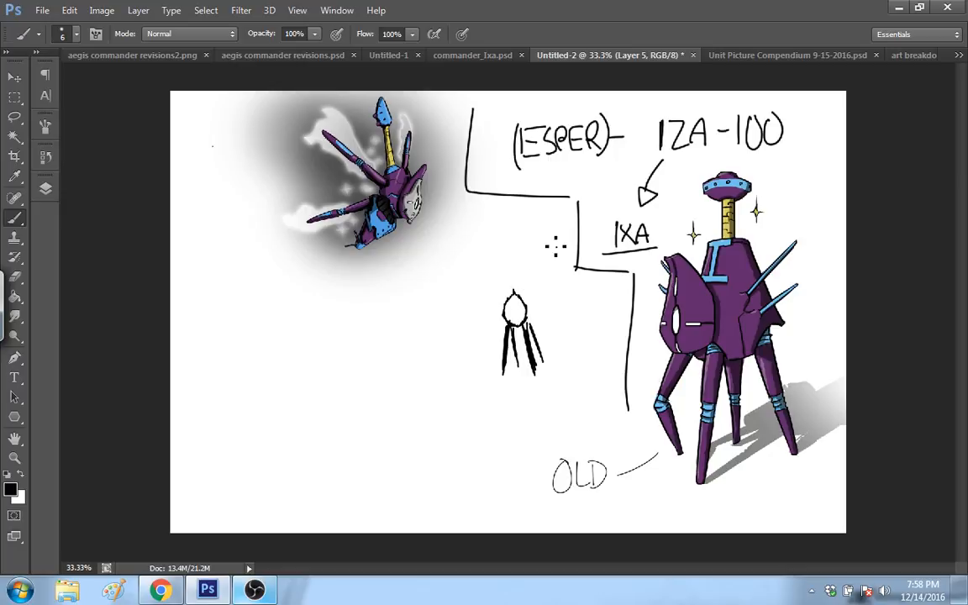
{"action": "mouse_move", "coordinate": [514, 291]}
{"action": "left_mouse_down"}
{"action": "mouse_move", "coordinate": [515, 268]}
{"action": "mouse_move", "coordinate": [526, 292]}
{"action": "left_mouse_up"}
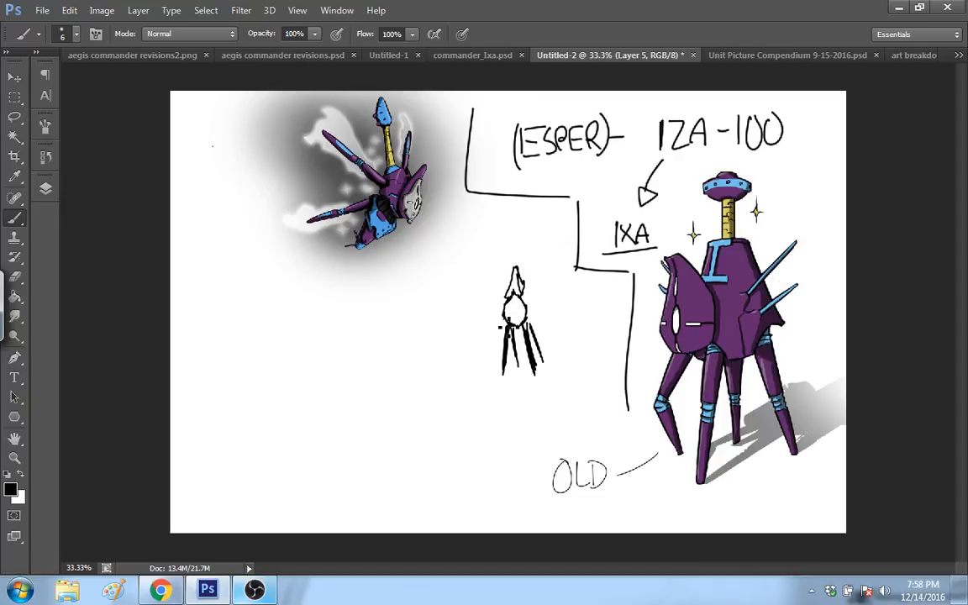
{"action": "mouse_move", "coordinate": [510, 284]}
{"action": "left_mouse_down"}
{"action": "mouse_move", "coordinate": [492, 307]}
{"action": "mouse_move", "coordinate": [505, 323]}
{"action": "mouse_move", "coordinate": [548, 296]}
{"action": "left_mouse_up"}
{"action": "left_click_drag", "start_coordinate": [524, 313], "coordinate": [551, 308]}
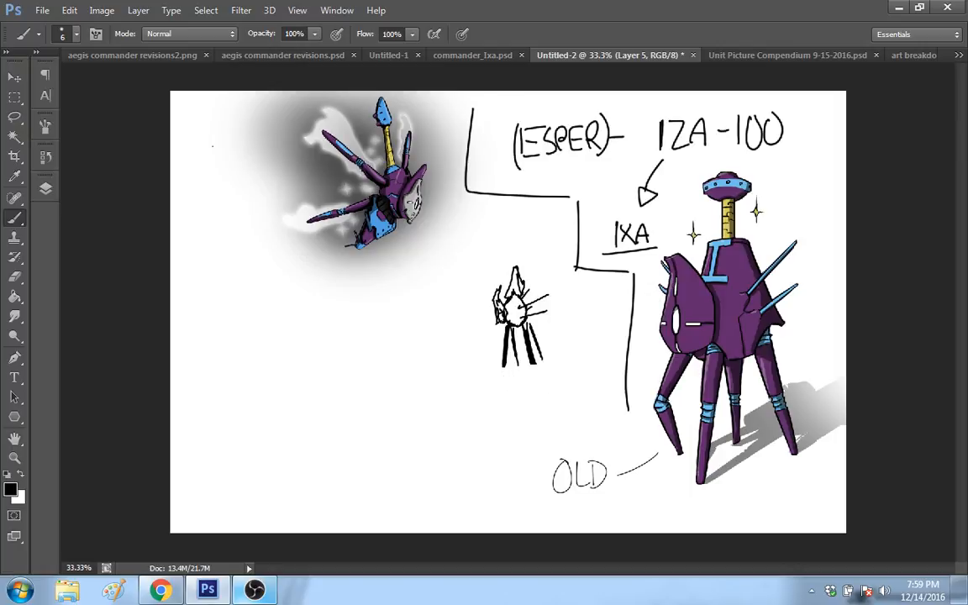
{"action": "left_click_drag", "start_coordinate": [506, 352], "coordinate": [505, 370]}
{"action": "left_click_drag", "start_coordinate": [515, 328], "coordinate": [519, 370]}
Step: Draw an arrow toward the IZA-100 robot's rear leg and handwrite "STRAWS!" above it
{"action": "left_click_drag", "start_coordinate": [805, 348], "coordinate": [791, 384]}
{"action": "left_click_drag", "start_coordinate": [810, 310], "coordinate": [804, 321]}
{"action": "mouse_move", "coordinate": [813, 314]}
{"action": "left_mouse_down"}
{"action": "mouse_move", "coordinate": [814, 324]}
{"action": "mouse_move", "coordinate": [843, 326]}
{"action": "left_mouse_up"}
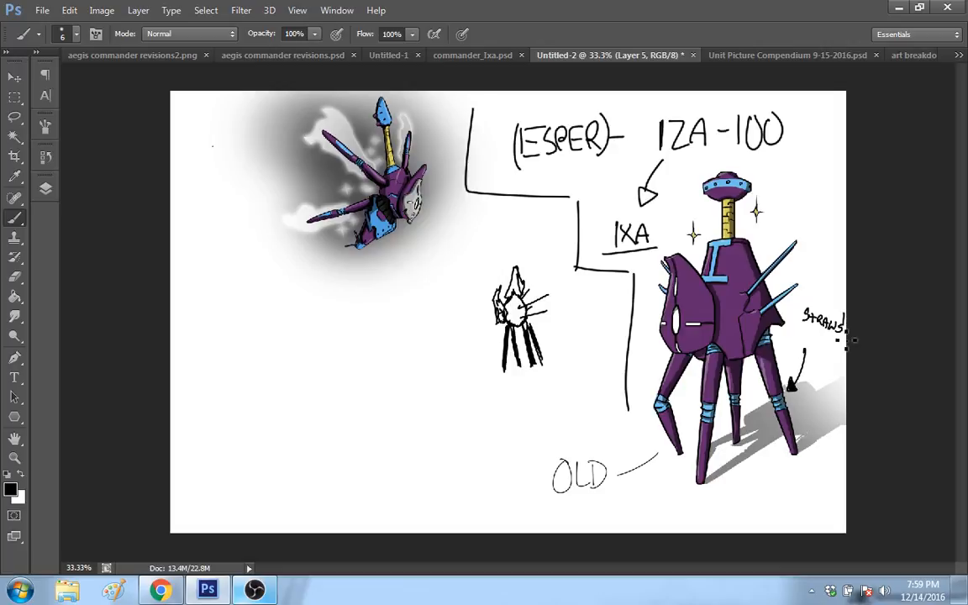
{"action": "left_click", "coordinate": [843, 335]}
Step: Erase the two rear legs of the small robot sketch at 50% zoom
{"action": "key", "text": "z"}
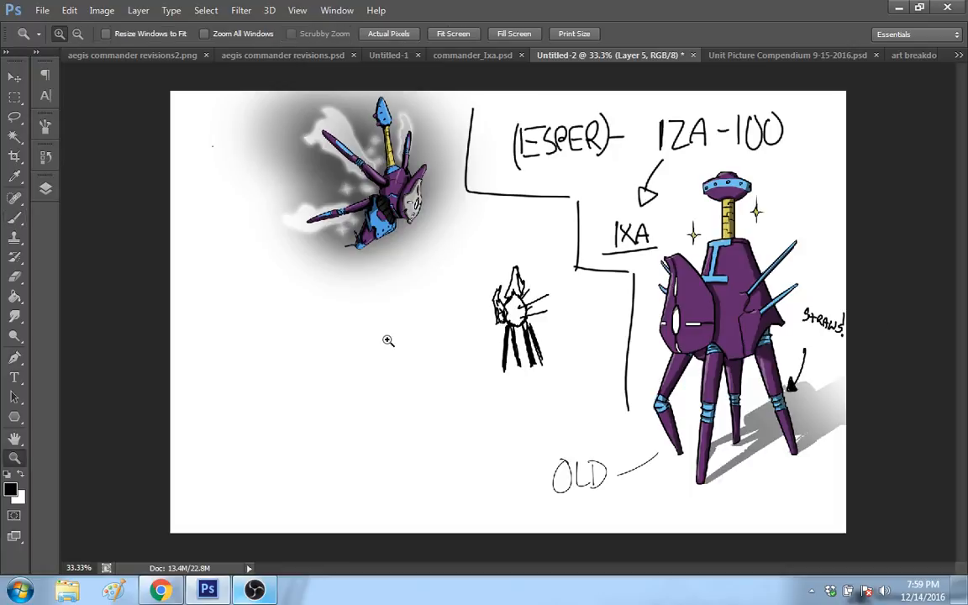
{"action": "left_click", "coordinate": [548, 335]}
{"action": "left_click_drag", "start_coordinate": [592, 569], "coordinate": [564, 572]}
{"action": "left_click_drag", "start_coordinate": [964, 293], "coordinate": [964, 303]}
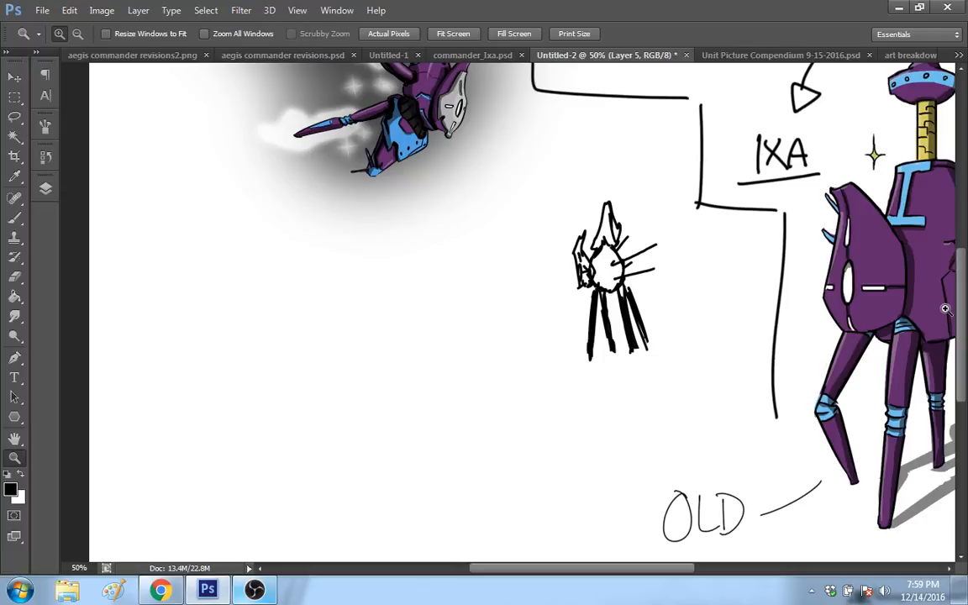
{"action": "key", "text": "e"}
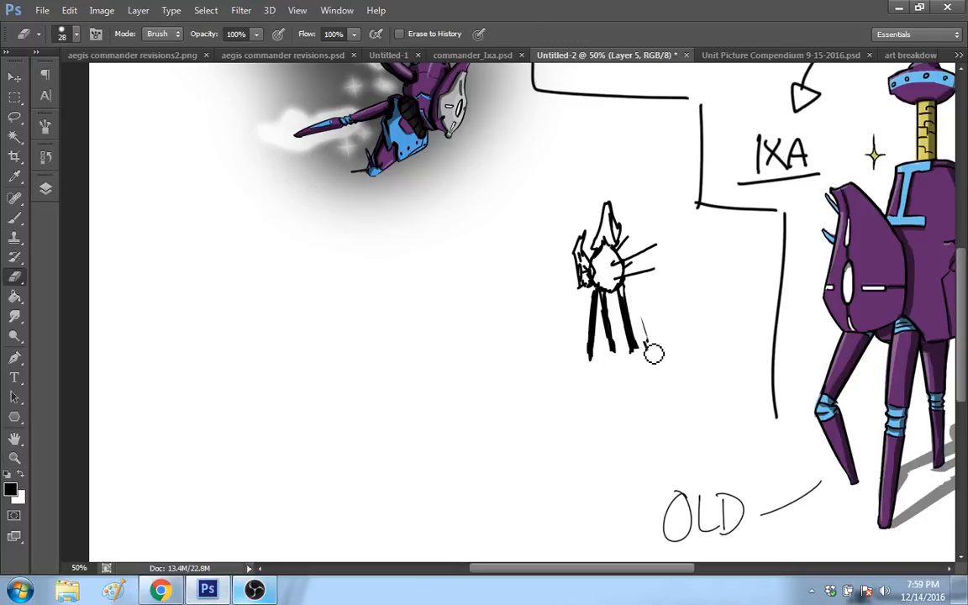
{"action": "mouse_move", "coordinate": [643, 327]}
{"action": "left_mouse_down"}
{"action": "mouse_move", "coordinate": [636, 330]}
{"action": "mouse_move", "coordinate": [633, 287]}
{"action": "mouse_move", "coordinate": [630, 295]}
{"action": "left_mouse_up"}
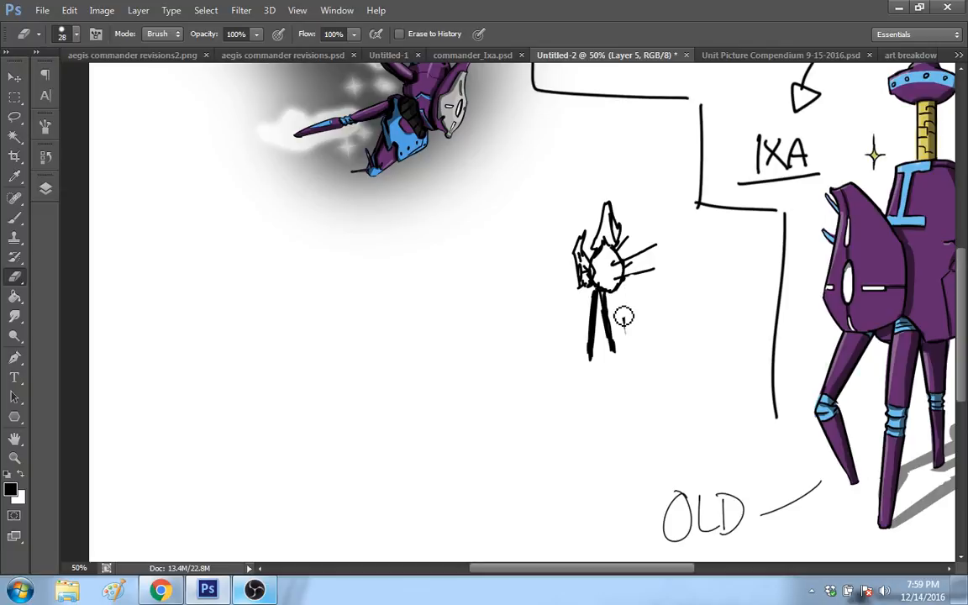
Step: Redraw the small sketch's rear leg as a bent outline with the Brush, and draw a few separate strokes beside the sketch
{"action": "key", "text": "b"}
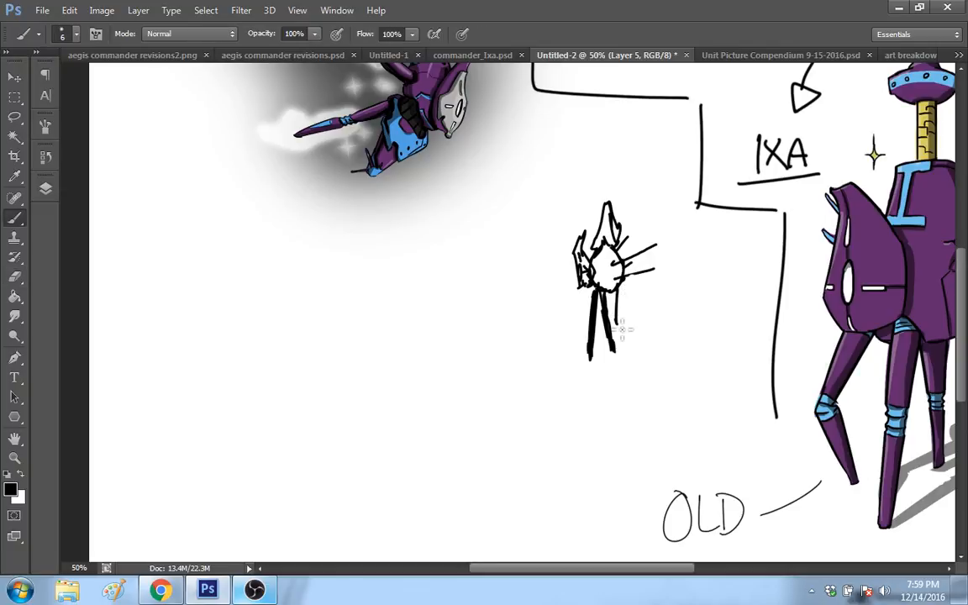
{"action": "left_click_drag", "start_coordinate": [622, 329], "coordinate": [629, 344]}
{"action": "left_click_drag", "start_coordinate": [618, 294], "coordinate": [639, 345]}
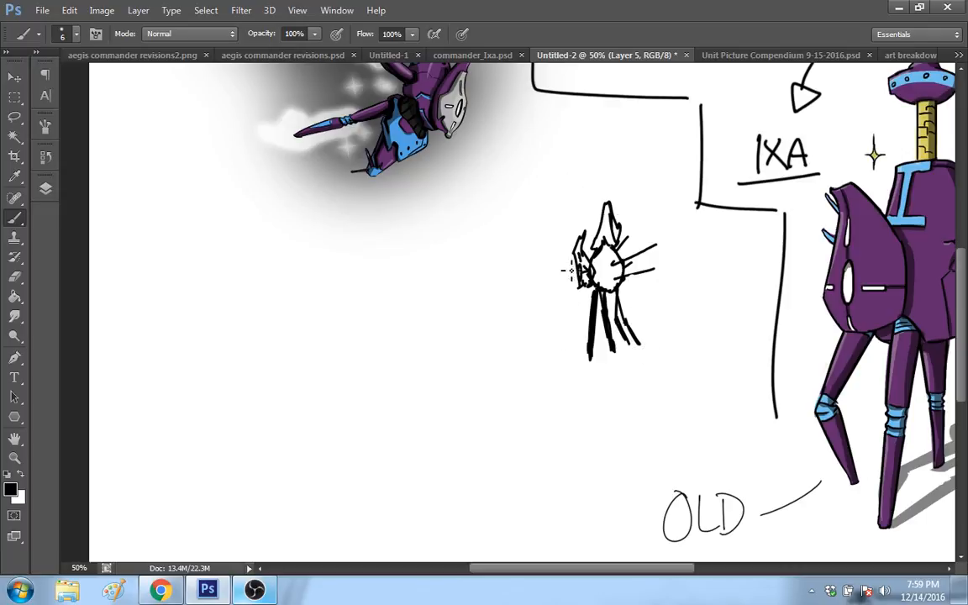
{"action": "mouse_move", "coordinate": [499, 366]}
{"action": "left_mouse_down"}
{"action": "mouse_move", "coordinate": [508, 278]}
{"action": "mouse_move", "coordinate": [506, 294]}
{"action": "left_mouse_up"}
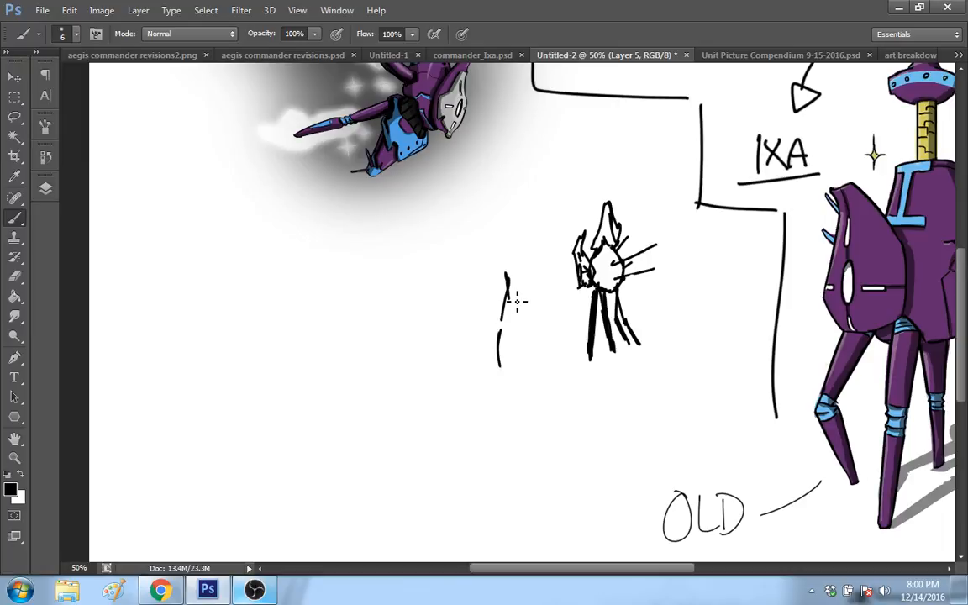
Step: Switch to Chrome and load youtube.com in the new tab
{"action": "left_click", "coordinate": [160, 590]}
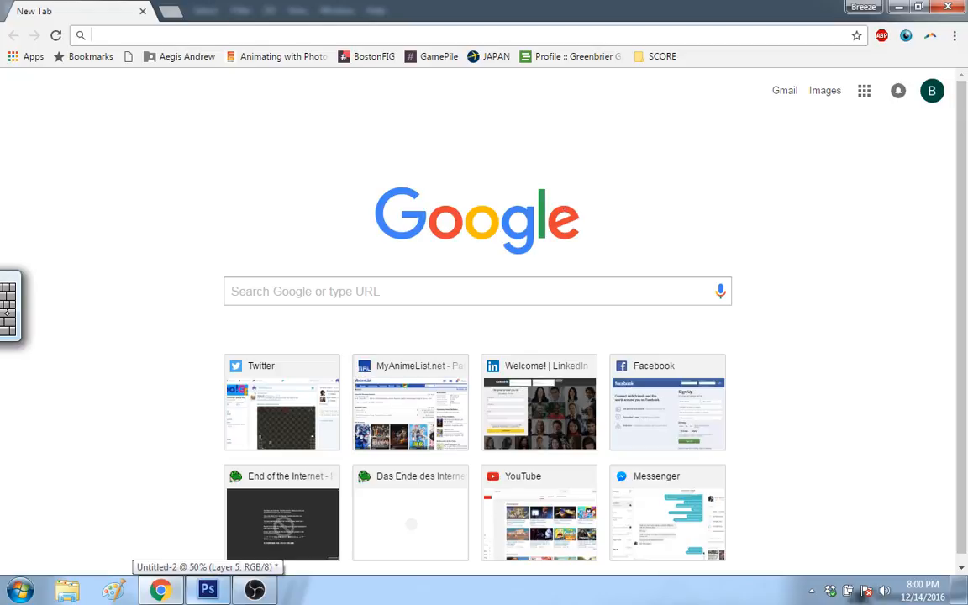
{"action": "left_click", "coordinate": [10, 307]}
{"action": "left_click", "coordinate": [467, 323]}
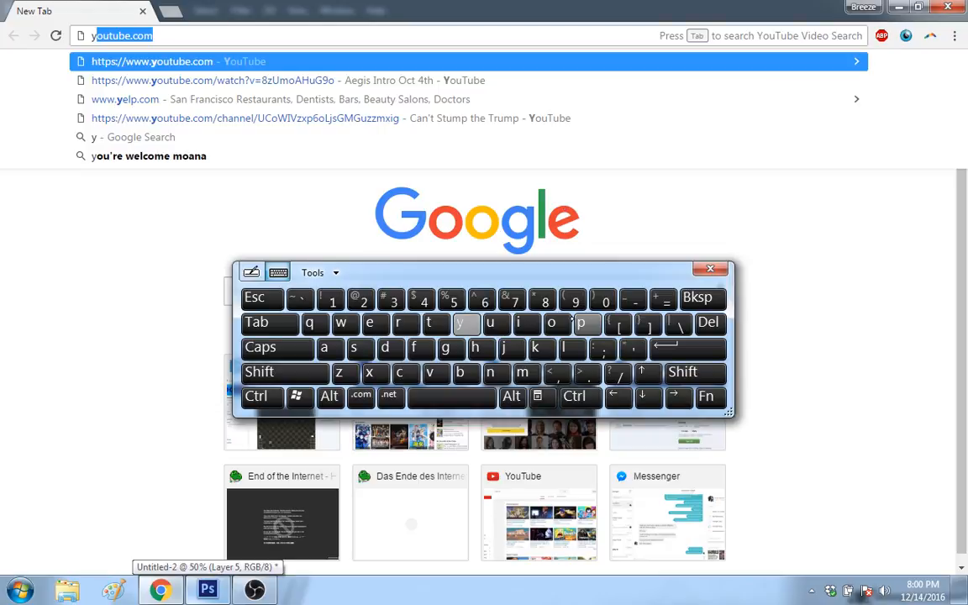
{"action": "left_click", "coordinate": [552, 323]}
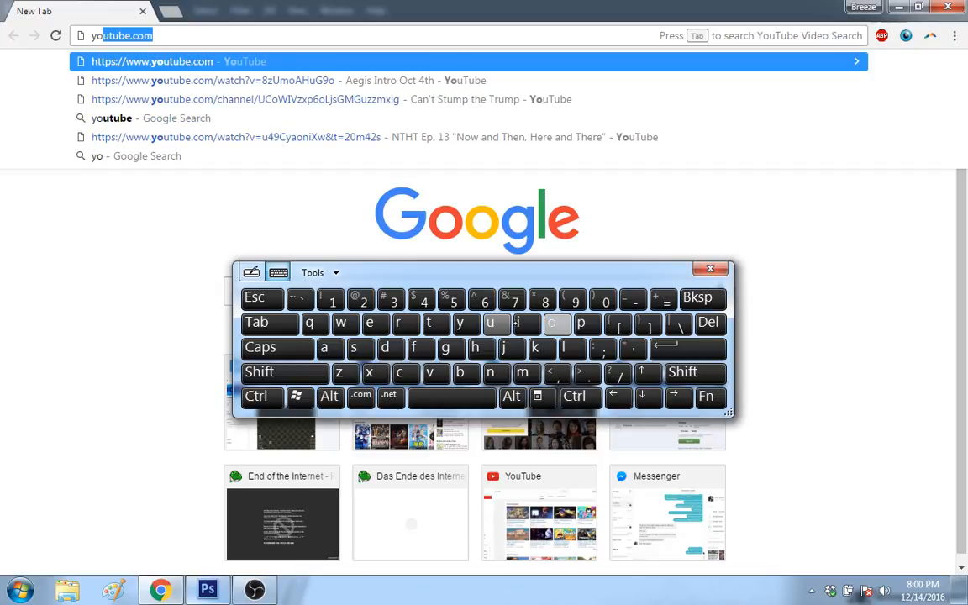
{"action": "left_click", "coordinate": [687, 347]}
{"action": "left_click", "coordinate": [711, 268]}
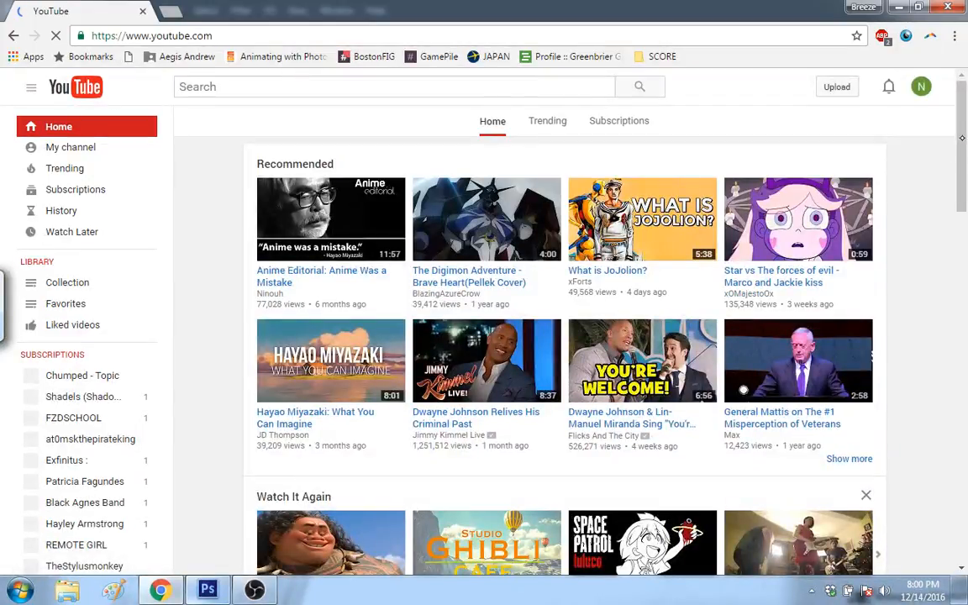
Step: Play the "#GhibliJazz#Cafe Music" Studio Ghibli cover video from the Watch It Again section and return to Photoshop
{"action": "left_click_drag", "start_coordinate": [965, 137], "coordinate": [959, 148]}
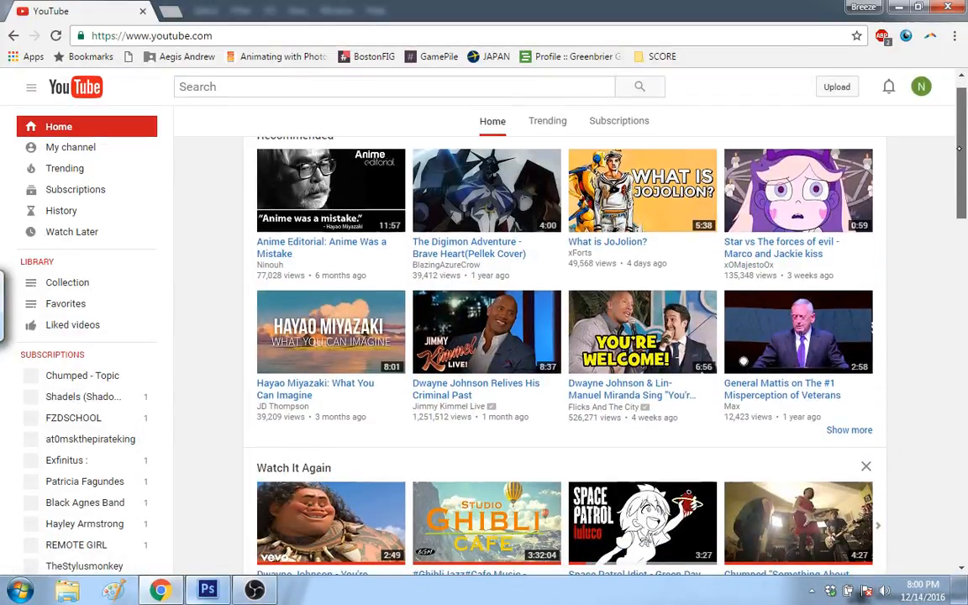
{"action": "scroll", "coordinate": [613, 343], "scroll_direction": "down", "scroll_amount": 1}
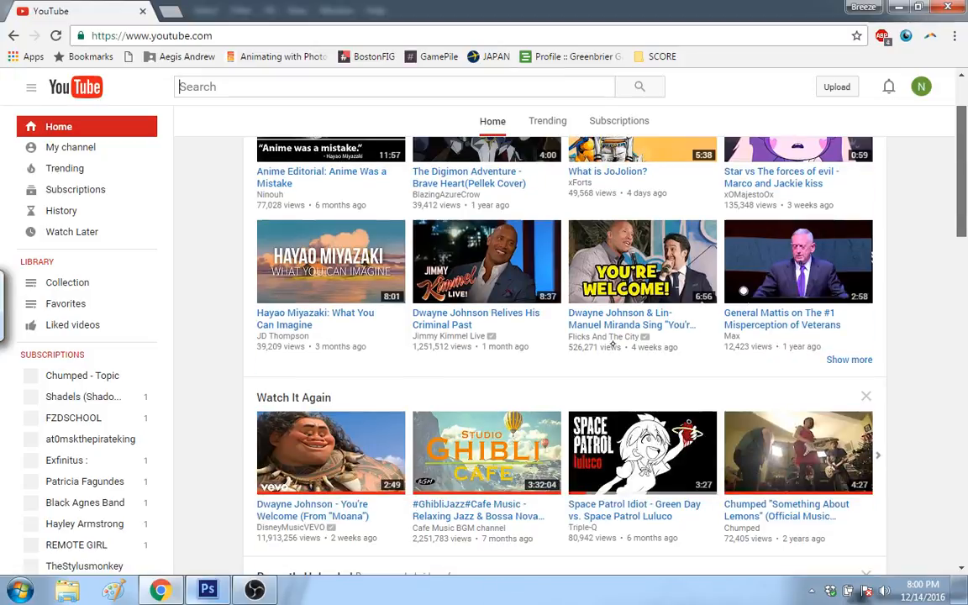
{"action": "left_click", "coordinate": [530, 430]}
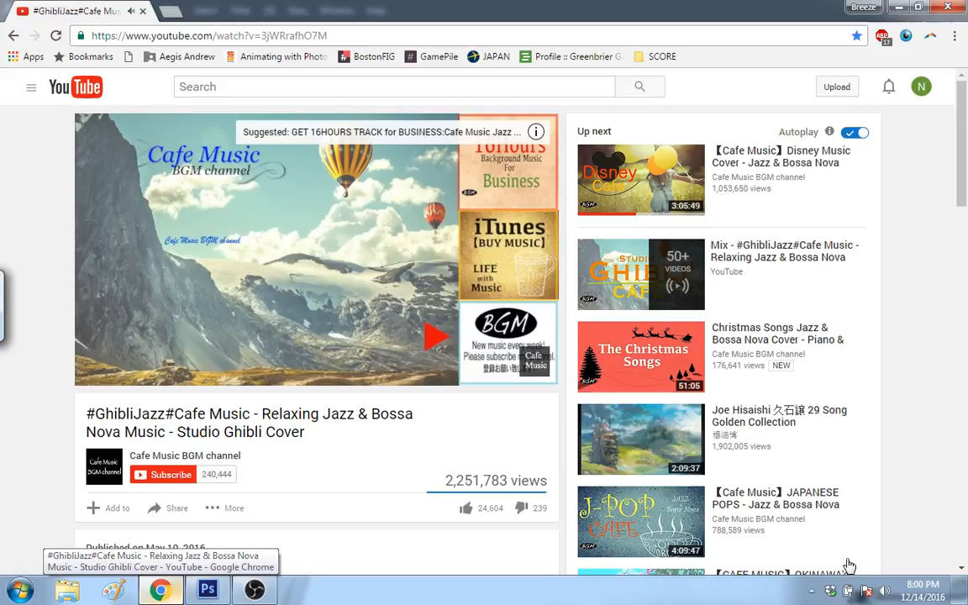
{"action": "key", "text": "alt+Tab"}
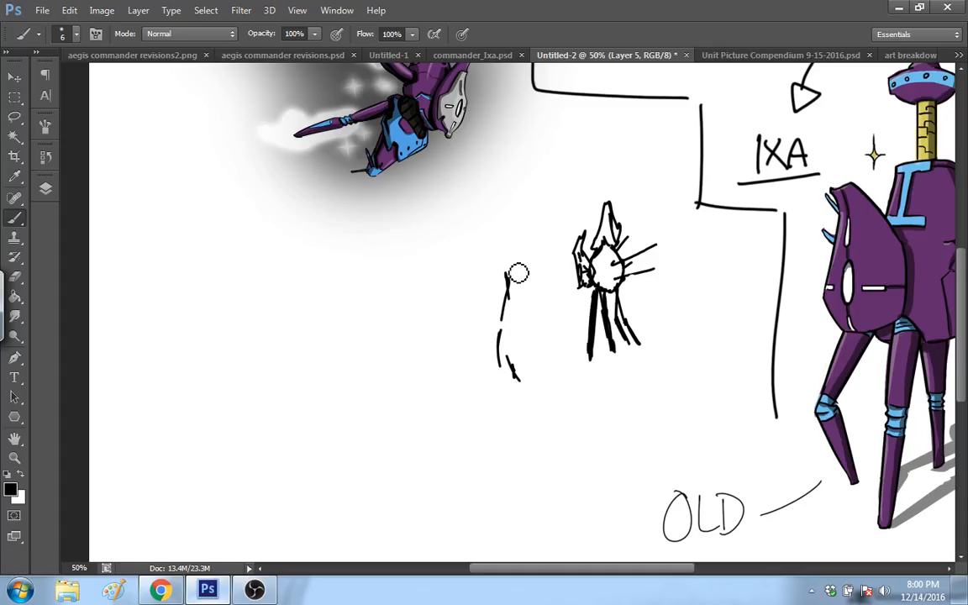
Step: Erase the loose strokes beside the small robot sketch
{"action": "left_click_drag", "start_coordinate": [518, 273], "coordinate": [519, 405]}
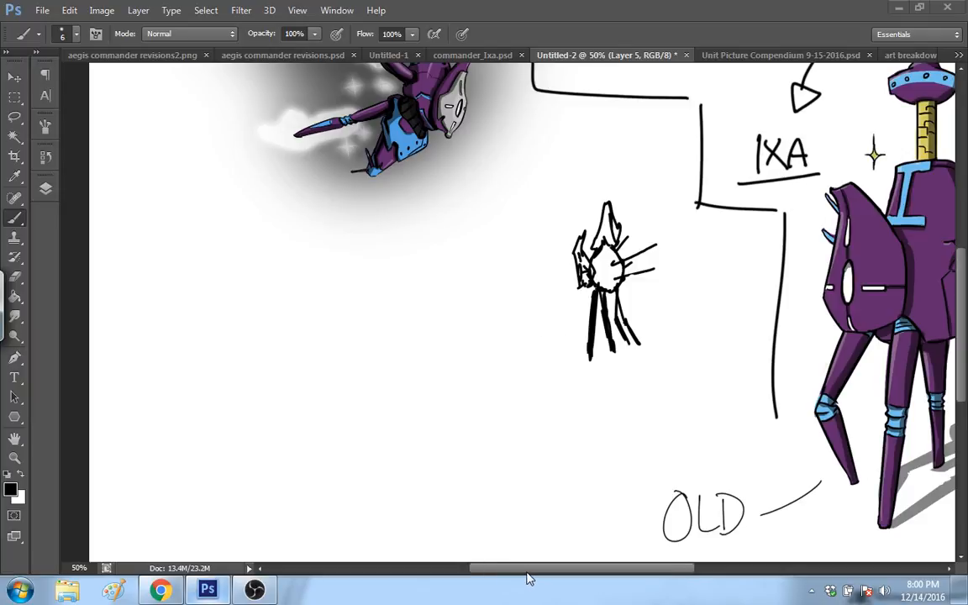
{"action": "mouse_move", "coordinate": [528, 571]}
{"action": "left_mouse_down"}
{"action": "mouse_move", "coordinate": [593, 573]}
{"action": "mouse_move", "coordinate": [520, 573]}
{"action": "left_mouse_up"}
{"action": "left_click_drag", "start_coordinate": [964, 298], "coordinate": [961, 256]}
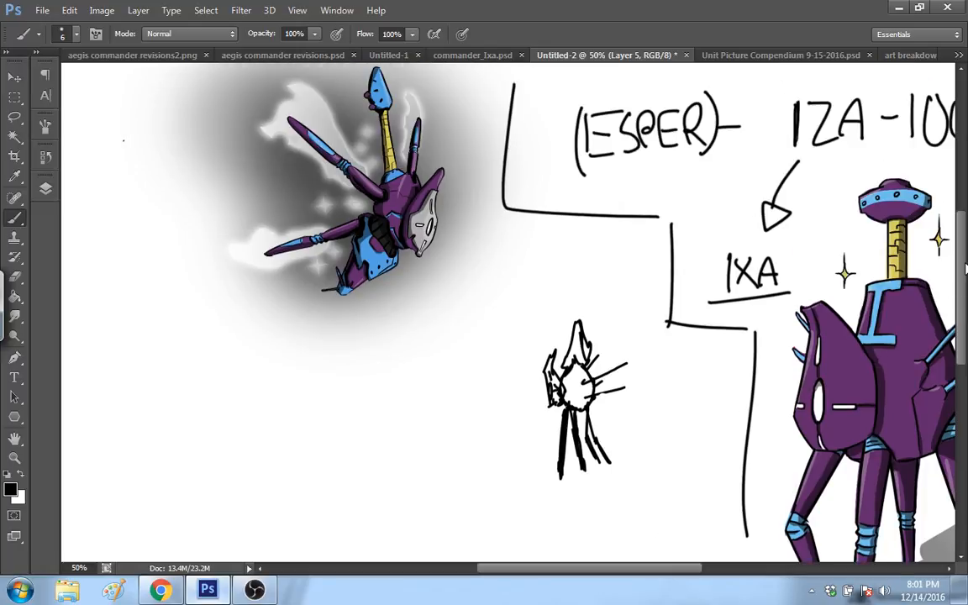
{"action": "left_click_drag", "start_coordinate": [966, 268], "coordinate": [958, 308]}
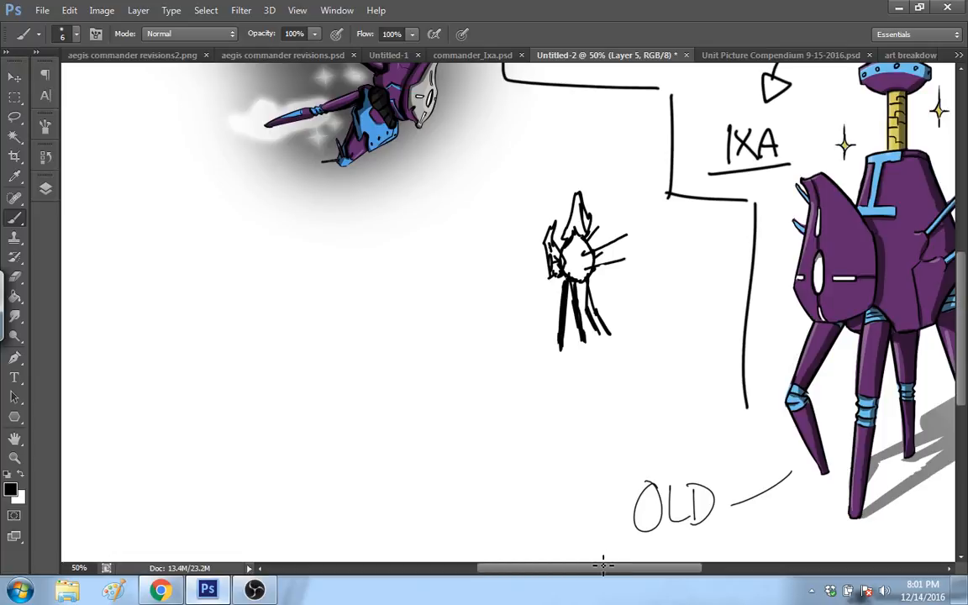
{"action": "left_click_drag", "start_coordinate": [602, 565], "coordinate": [594, 577]}
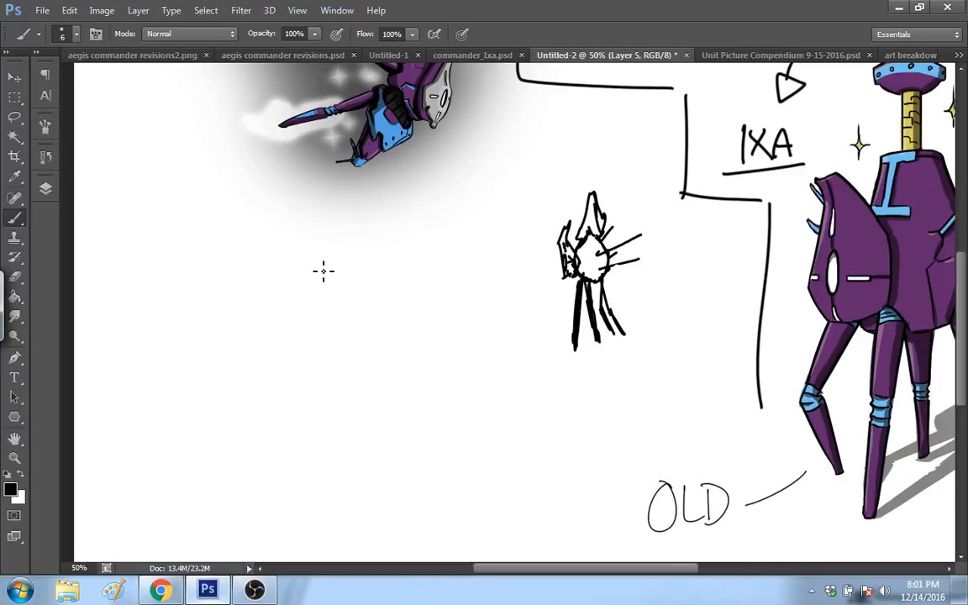
Step: Draw a second small robot beside the first, with four thin legs, a slanted body, a fin-shaped front mask and several back spikes
{"action": "mouse_move", "coordinate": [459, 344]}
{"action": "left_mouse_down"}
{"action": "mouse_move", "coordinate": [473, 290]}
{"action": "mouse_move", "coordinate": [471, 358]}
{"action": "left_mouse_up"}
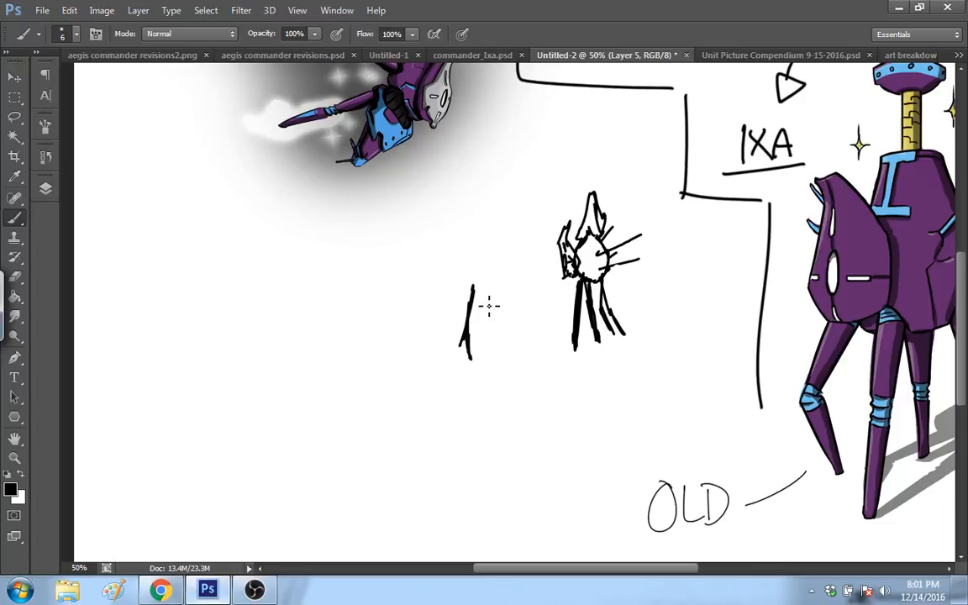
{"action": "mouse_move", "coordinate": [483, 286]}
{"action": "left_mouse_down"}
{"action": "mouse_move", "coordinate": [485, 362]}
{"action": "mouse_move", "coordinate": [510, 335]}
{"action": "mouse_move", "coordinate": [511, 353]}
{"action": "left_mouse_up"}
{"action": "left_click_drag", "start_coordinate": [514, 283], "coordinate": [527, 353]}
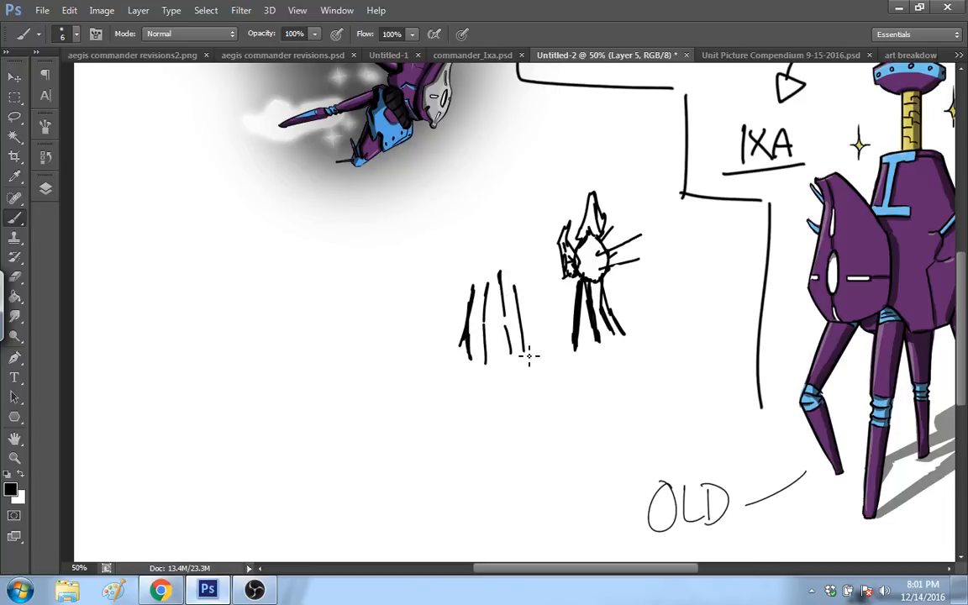
{"action": "mouse_move", "coordinate": [461, 288]}
{"action": "left_mouse_down"}
{"action": "mouse_move", "coordinate": [523, 271]}
{"action": "mouse_move", "coordinate": [475, 253]}
{"action": "left_mouse_up"}
{"action": "left_click_drag", "start_coordinate": [481, 241], "coordinate": [520, 274]}
{"action": "mouse_move", "coordinate": [462, 291]}
{"action": "left_mouse_down"}
{"action": "mouse_move", "coordinate": [447, 317]}
{"action": "mouse_move", "coordinate": [444, 267]}
{"action": "left_mouse_up"}
{"action": "mouse_move", "coordinate": [444, 267]}
{"action": "left_mouse_down"}
{"action": "mouse_move", "coordinate": [472, 289]}
{"action": "mouse_move", "coordinate": [537, 252]}
{"action": "mouse_move", "coordinate": [529, 232]}
{"action": "left_mouse_up"}
{"action": "left_click_drag", "start_coordinate": [513, 251], "coordinate": [536, 244]}
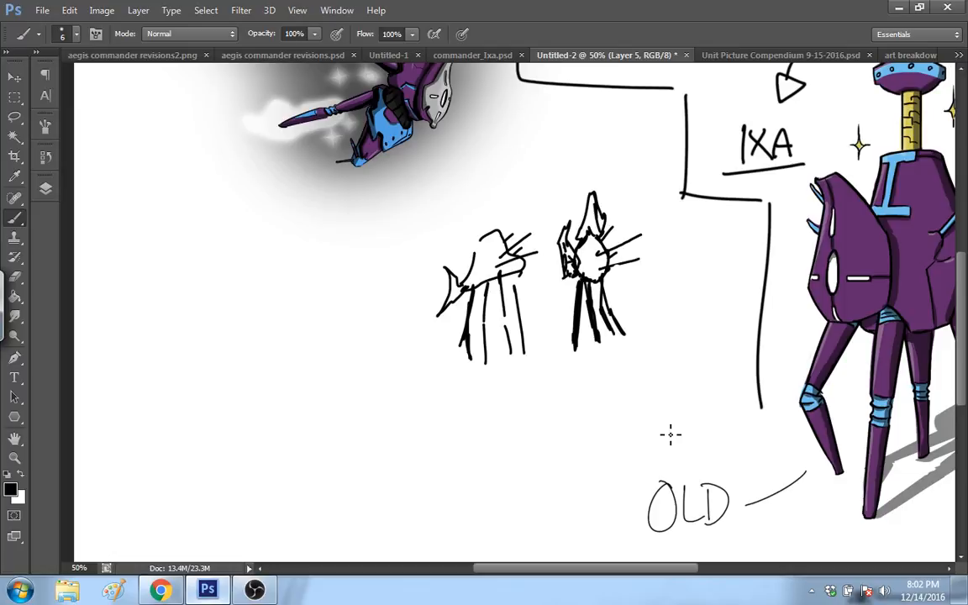
Step: Erase the lower ends of the second robot sketch's legs so they finish at an even height
{"action": "scroll", "coordinate": [567, 519], "scroll_direction": "left", "scroll_amount": 3}
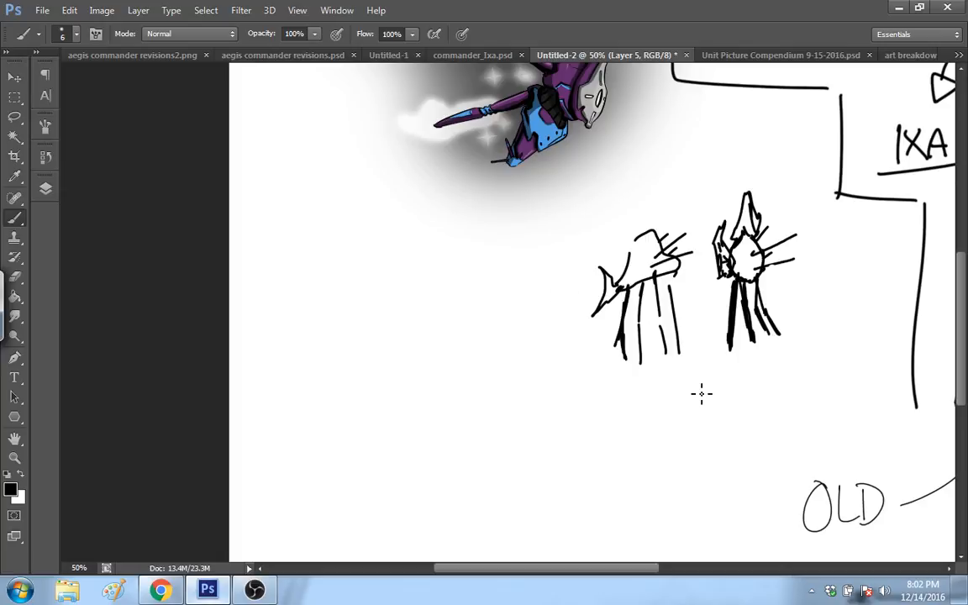
{"action": "left_click_drag", "start_coordinate": [621, 360], "coordinate": [694, 364]}
{"action": "left_click_drag", "start_coordinate": [575, 571], "coordinate": [594, 573]}
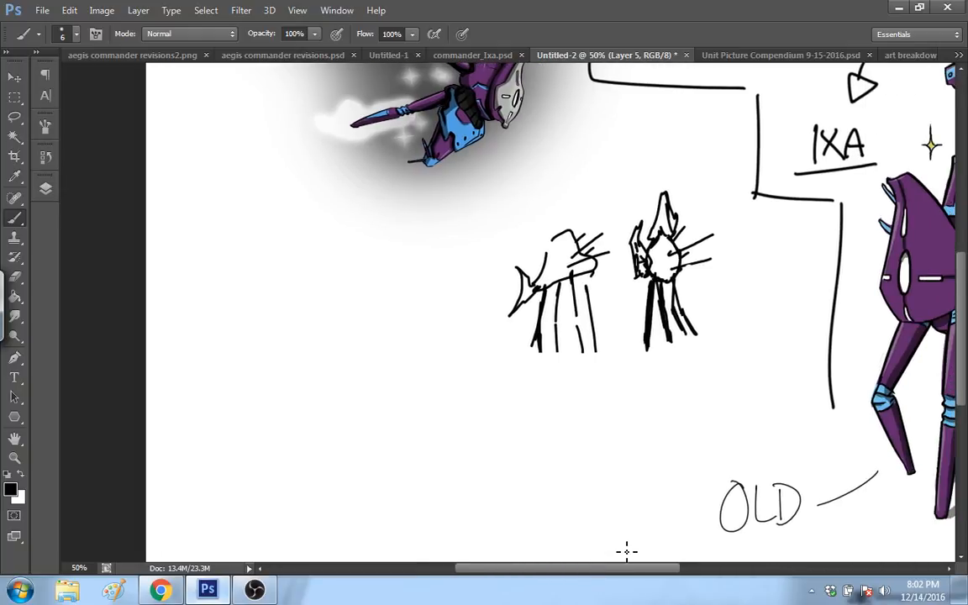
Step: Erase the inner strokes of the first small robot's head and redraw its pointed outline
{"action": "left_click", "coordinate": [755, 194]}
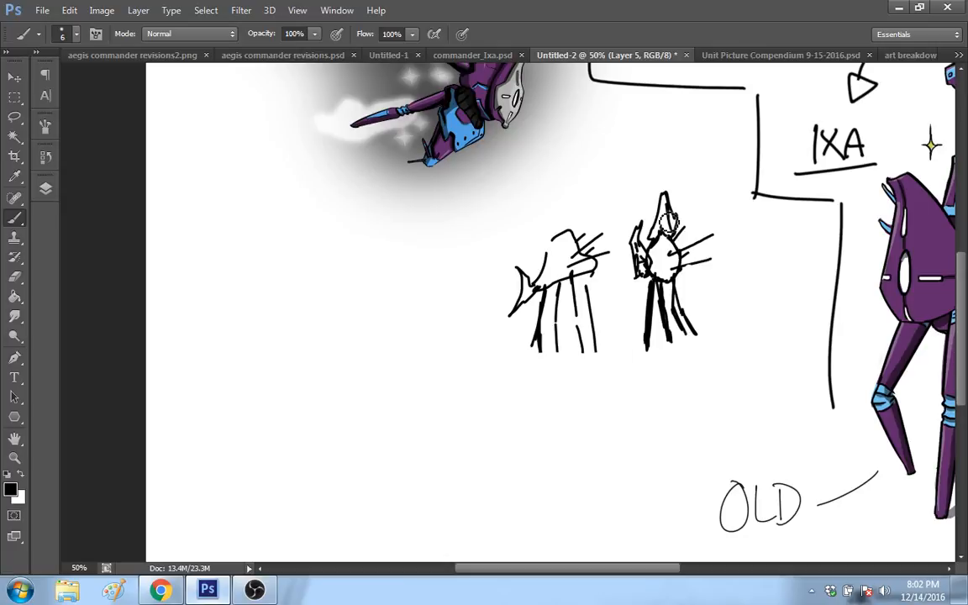
{"action": "mouse_move", "coordinate": [668, 222]}
{"action": "left_mouse_down"}
{"action": "mouse_move", "coordinate": [699, 248]}
{"action": "mouse_move", "coordinate": [669, 206]}
{"action": "mouse_move", "coordinate": [671, 238]}
{"action": "left_mouse_up"}
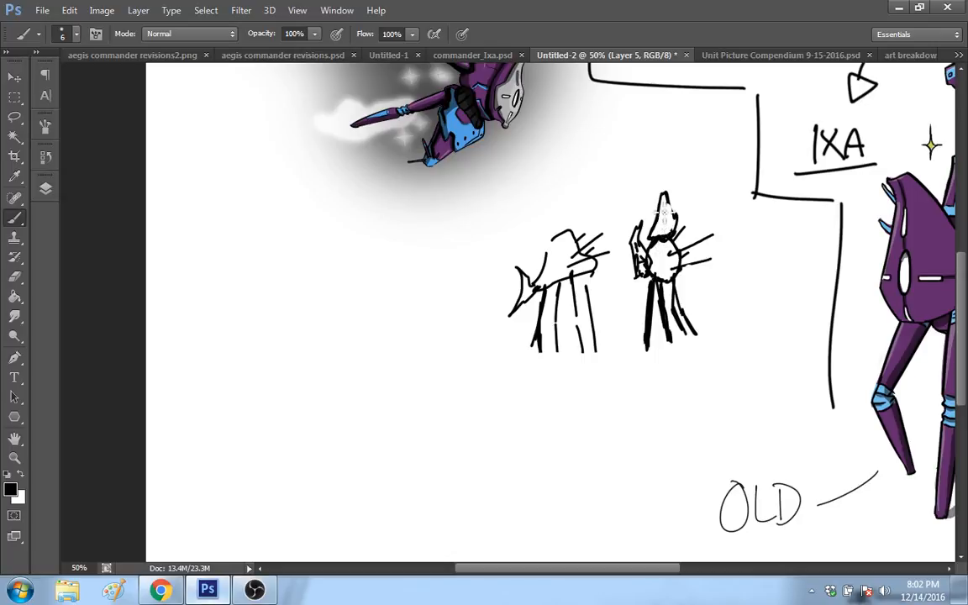
{"action": "left_click_drag", "start_coordinate": [661, 195], "coordinate": [676, 220]}
{"action": "mouse_move", "coordinate": [404, 345]}
{"action": "left_mouse_down"}
{"action": "mouse_move", "coordinate": [416, 313]}
{"action": "mouse_move", "coordinate": [419, 340]}
{"action": "left_mouse_up"}
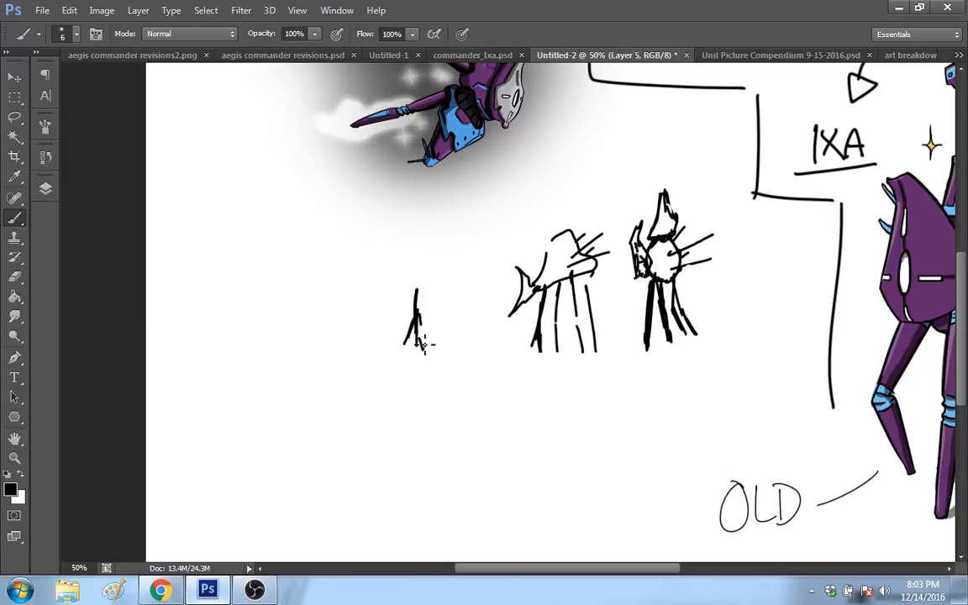
{"action": "left_click_drag", "start_coordinate": [419, 280], "coordinate": [421, 344]}
{"action": "left_click_drag", "start_coordinate": [418, 284], "coordinate": [413, 359]}
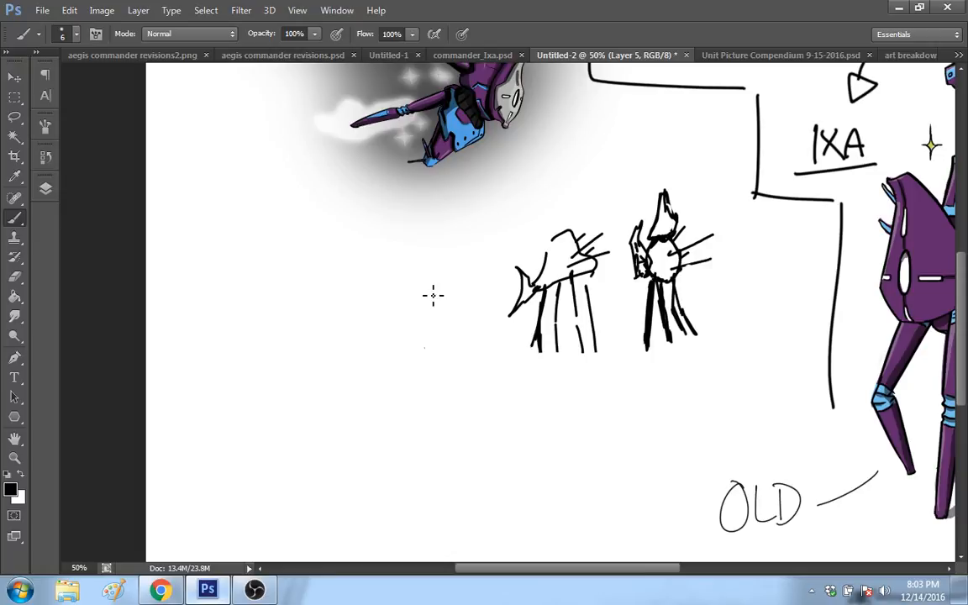
Step: Draw the narrow, closely spaced legs of a third small figure in the empty area beside the second robot sketch
{"action": "left_click_drag", "start_coordinate": [420, 336], "coordinate": [421, 348]}
{"action": "left_click_drag", "start_coordinate": [421, 285], "coordinate": [422, 348]}
{"action": "left_click_drag", "start_coordinate": [422, 286], "coordinate": [426, 317]}
{"action": "left_click_drag", "start_coordinate": [427, 322], "coordinate": [434, 345]}
{"action": "left_click_drag", "start_coordinate": [429, 290], "coordinate": [434, 347]}
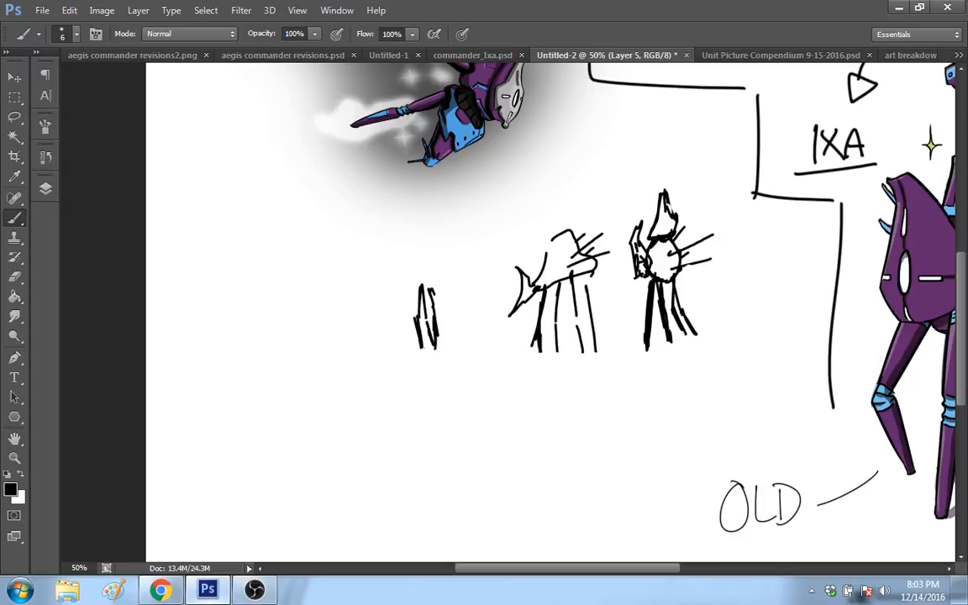
Step: Give the third figure a black filled body, another leg, small feet and short spikes on both sides
{"action": "mouse_move", "coordinate": [435, 290]}
{"action": "left_mouse_down"}
{"action": "mouse_move", "coordinate": [455, 348]}
{"action": "mouse_move", "coordinate": [440, 295]}
{"action": "mouse_move", "coordinate": [416, 273]}
{"action": "mouse_move", "coordinate": [422, 260]}
{"action": "mouse_move", "coordinate": [434, 282]}
{"action": "mouse_move", "coordinate": [420, 273]}
{"action": "mouse_move", "coordinate": [430, 278]}
{"action": "mouse_move", "coordinate": [438, 257]}
{"action": "mouse_move", "coordinate": [420, 281]}
{"action": "left_mouse_up"}
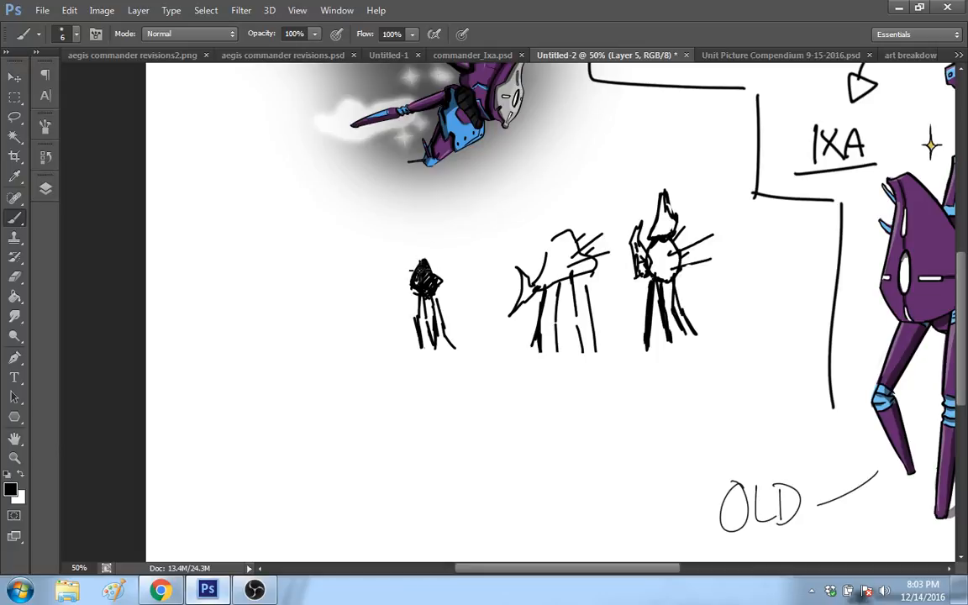
{"action": "left_click_drag", "start_coordinate": [422, 345], "coordinate": [456, 350]}
{"action": "left_click_drag", "start_coordinate": [438, 289], "coordinate": [448, 322]}
{"action": "mouse_move", "coordinate": [418, 280]}
{"action": "left_mouse_down"}
{"action": "mouse_move", "coordinate": [399, 286]}
{"action": "mouse_move", "coordinate": [398, 271]}
{"action": "left_mouse_up"}
{"action": "left_click_drag", "start_coordinate": [440, 285], "coordinate": [453, 267]}
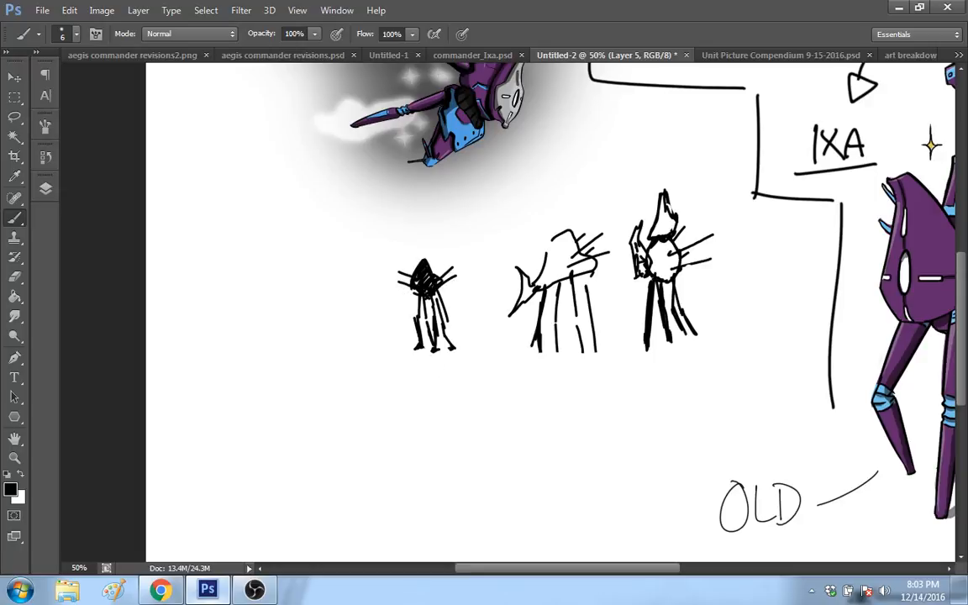
Step: Erase a small light spot in the lower part of the third figure's black body and return to the Brush
{"action": "key", "text": "e"}
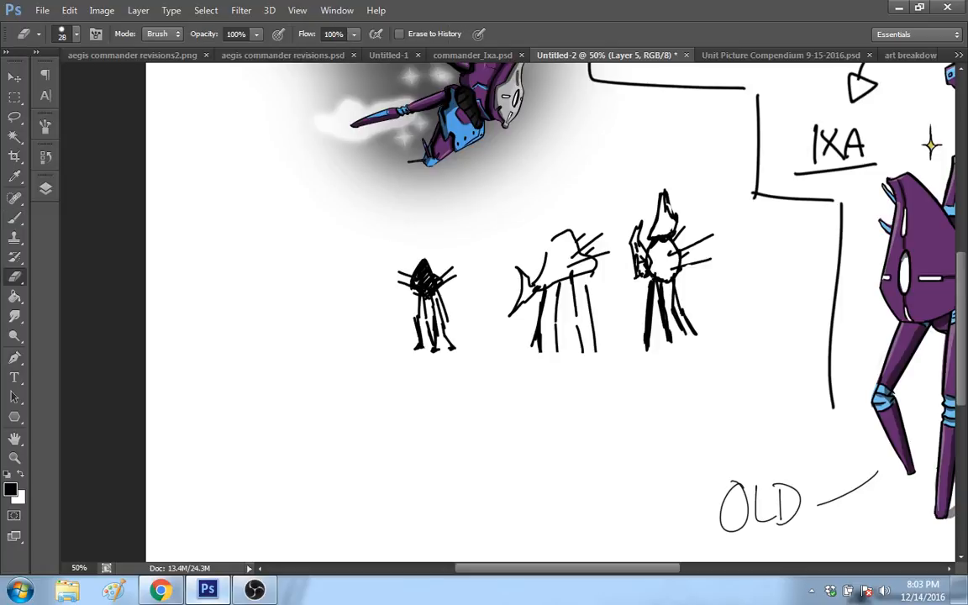
{"action": "right_click", "coordinate": [437, 246]}
{"action": "left_click", "coordinate": [456, 284]}
{"action": "left_click", "coordinate": [454, 243]}
{"action": "left_click_drag", "start_coordinate": [426, 303], "coordinate": [429, 293]}
{"action": "key", "text": "ctrl+z"}
{"action": "left_click", "coordinate": [14, 217]}
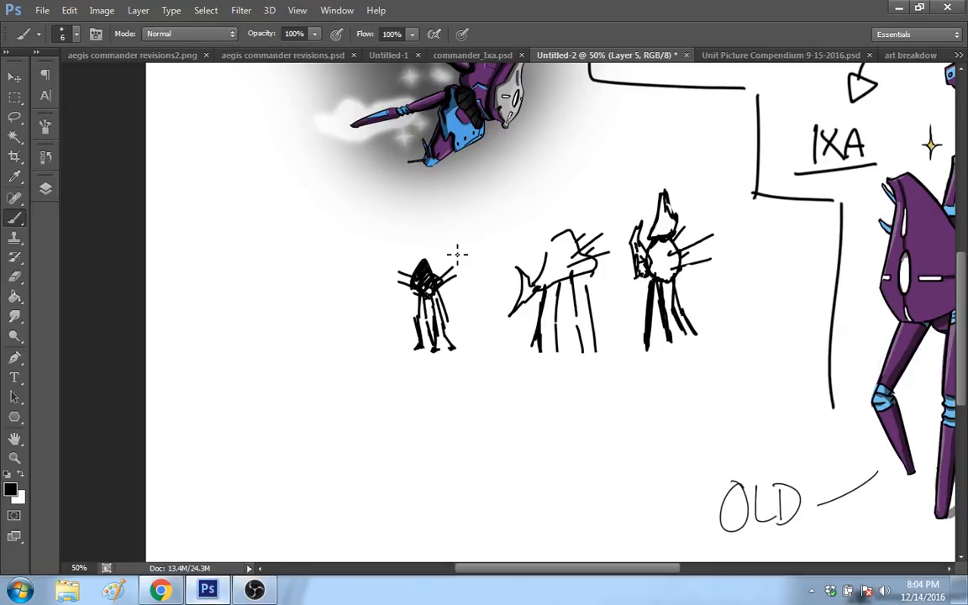
Step: Add a pointed, black filled head to the third figure and thicken its outer leg
{"action": "left_click_drag", "start_coordinate": [435, 269], "coordinate": [427, 280]}
{"action": "mouse_move", "coordinate": [424, 232]}
{"action": "left_mouse_down"}
{"action": "mouse_move", "coordinate": [437, 255]}
{"action": "mouse_move", "coordinate": [418, 267]}
{"action": "mouse_move", "coordinate": [435, 263]}
{"action": "left_mouse_up"}
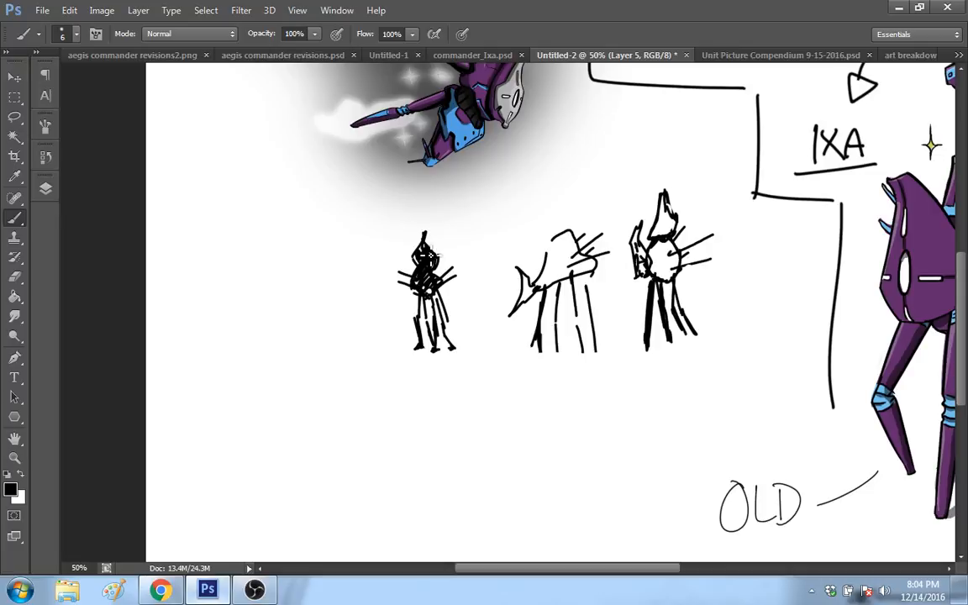
{"action": "mouse_move", "coordinate": [429, 256]}
{"action": "left_mouse_down"}
{"action": "mouse_move", "coordinate": [419, 256]}
{"action": "mouse_move", "coordinate": [429, 254]}
{"action": "mouse_move", "coordinate": [427, 237]}
{"action": "left_mouse_up"}
{"action": "mouse_move", "coordinate": [440, 294]}
{"action": "left_mouse_down"}
{"action": "mouse_move", "coordinate": [449, 323]}
{"action": "mouse_move", "coordinate": [444, 315]}
{"action": "left_mouse_up"}
{"action": "left_click_drag", "start_coordinate": [437, 297], "coordinate": [447, 326]}
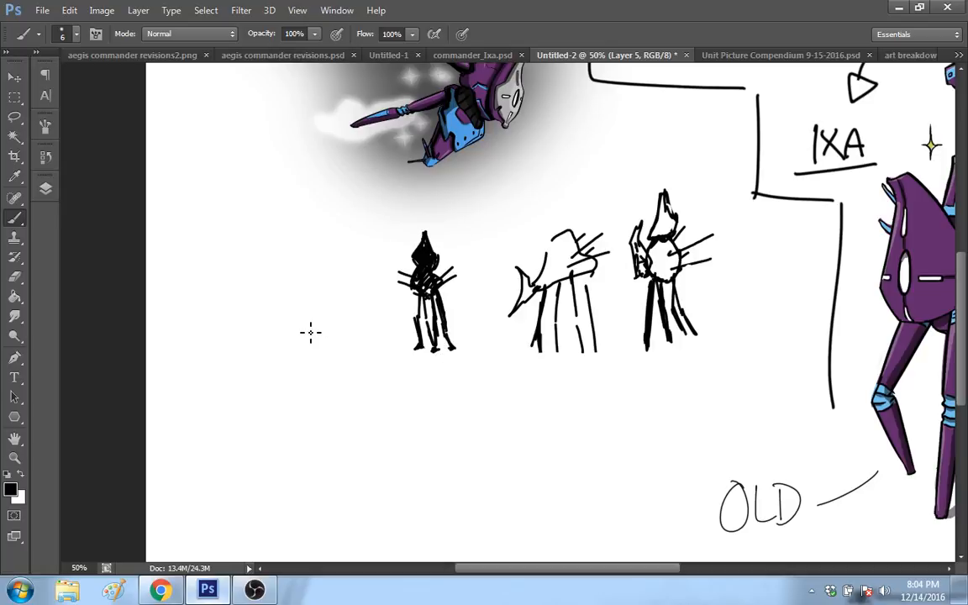
Step: Draw the bent, wavy legs of a fourth small figure beside the black one
{"action": "left_click_drag", "start_coordinate": [309, 339], "coordinate": [304, 350]}
{"action": "left_click_drag", "start_coordinate": [308, 305], "coordinate": [305, 350]}
{"action": "left_click_drag", "start_coordinate": [331, 306], "coordinate": [347, 347]}
{"action": "left_click_drag", "start_coordinate": [314, 312], "coordinate": [313, 335]}
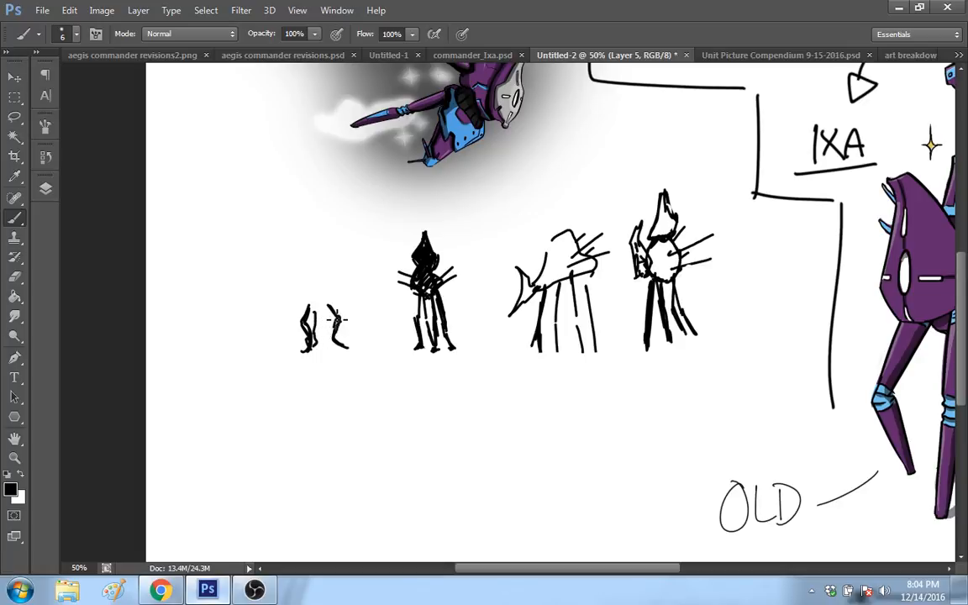
{"action": "left_click_drag", "start_coordinate": [329, 307], "coordinate": [333, 333]}
Step: Draw the fourth figure's teardrop body with curled side arms, another leg, two dot eyes and an inner face line
{"action": "mouse_move", "coordinate": [307, 272]}
{"action": "left_mouse_down"}
{"action": "mouse_move", "coordinate": [316, 304]}
{"action": "mouse_move", "coordinate": [340, 277]}
{"action": "mouse_move", "coordinate": [337, 306]}
{"action": "mouse_move", "coordinate": [346, 289]}
{"action": "mouse_move", "coordinate": [307, 308]}
{"action": "left_mouse_up"}
{"action": "mouse_move", "coordinate": [293, 284]}
{"action": "left_mouse_down"}
{"action": "mouse_move", "coordinate": [302, 308]}
{"action": "mouse_move", "coordinate": [343, 308]}
{"action": "mouse_move", "coordinate": [295, 299]}
{"action": "left_mouse_up"}
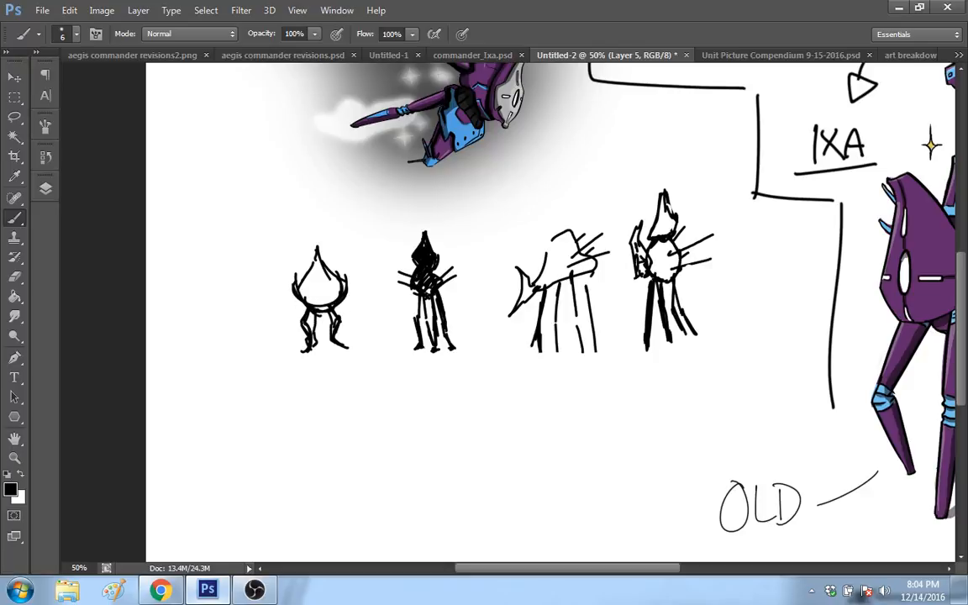
{"action": "mouse_move", "coordinate": [317, 252]}
{"action": "left_mouse_down"}
{"action": "mouse_move", "coordinate": [309, 272]}
{"action": "mouse_move", "coordinate": [339, 284]}
{"action": "left_mouse_up"}
{"action": "left_click_drag", "start_coordinate": [340, 315], "coordinate": [356, 342]}
{"action": "mouse_move", "coordinate": [316, 294]}
{"action": "left_mouse_down"}
{"action": "mouse_move", "coordinate": [288, 280]}
{"action": "mouse_move", "coordinate": [349, 292]}
{"action": "mouse_move", "coordinate": [351, 267]}
{"action": "left_mouse_up"}
{"action": "left_click_drag", "start_coordinate": [339, 278], "coordinate": [351, 266]}
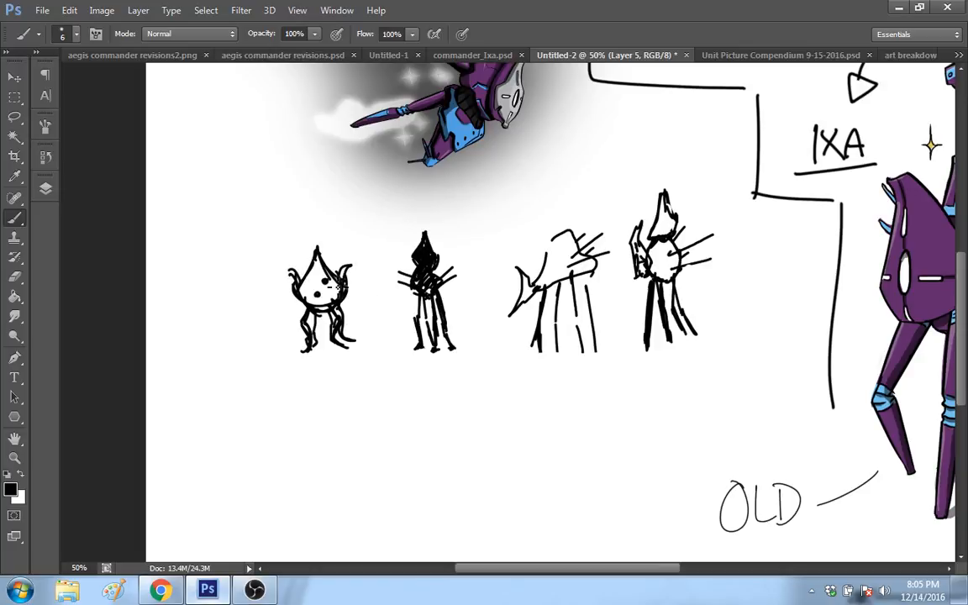
{"action": "left_click_drag", "start_coordinate": [313, 268], "coordinate": [318, 296]}
Step: Draw curved strokes under each of the four figures and one long baseline beneath the whole row
{"action": "scroll", "coordinate": [858, 406], "scroll_direction": "down", "scroll_amount": 2}
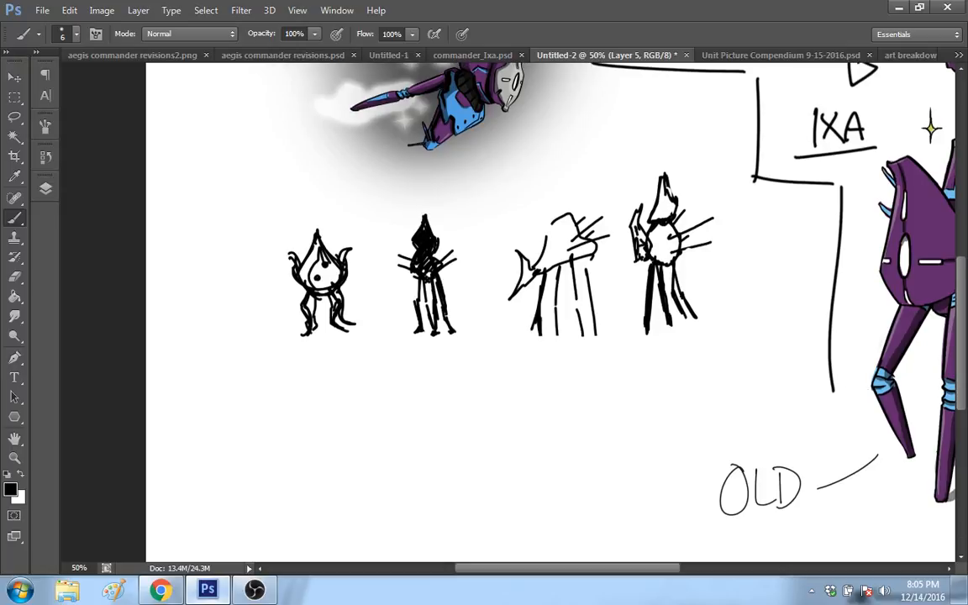
{"action": "mouse_move", "coordinate": [284, 331]}
{"action": "left_mouse_down"}
{"action": "mouse_move", "coordinate": [324, 351]}
{"action": "mouse_move", "coordinate": [368, 318]}
{"action": "mouse_move", "coordinate": [425, 344]}
{"action": "left_mouse_up"}
{"action": "mouse_move", "coordinate": [456, 342]}
{"action": "left_mouse_down"}
{"action": "mouse_move", "coordinate": [467, 328]}
{"action": "mouse_move", "coordinate": [559, 342]}
{"action": "mouse_move", "coordinate": [712, 304]}
{"action": "left_mouse_up"}
{"action": "left_click_drag", "start_coordinate": [287, 354], "coordinate": [771, 324]}
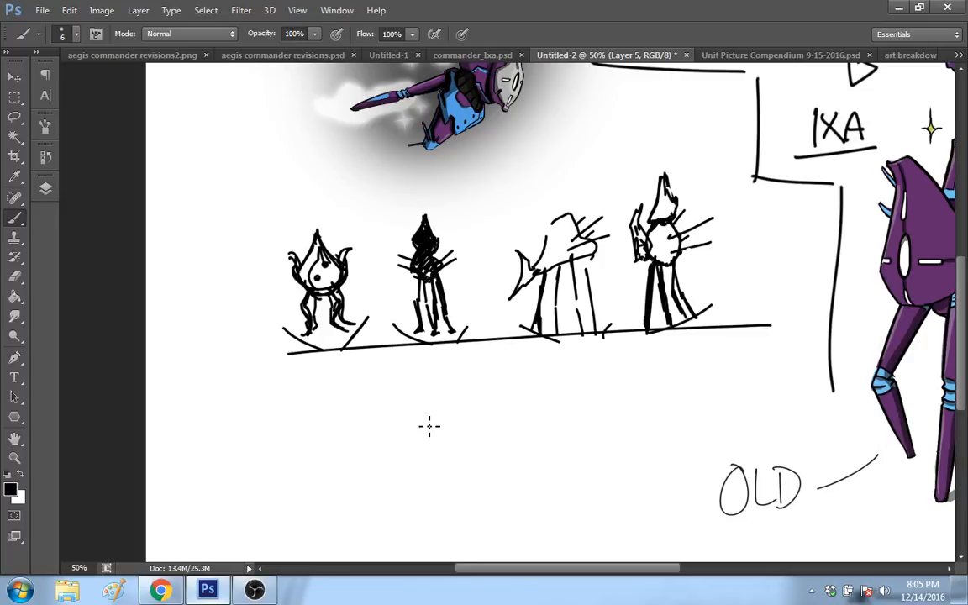
Step: Select the row of four small figures with a rectangular marquee, viewing the whole canvas at 25%
{"action": "scroll", "coordinate": [429, 426], "scroll_direction": "down", "scroll_amount": 1}
{"action": "key", "text": "z"}
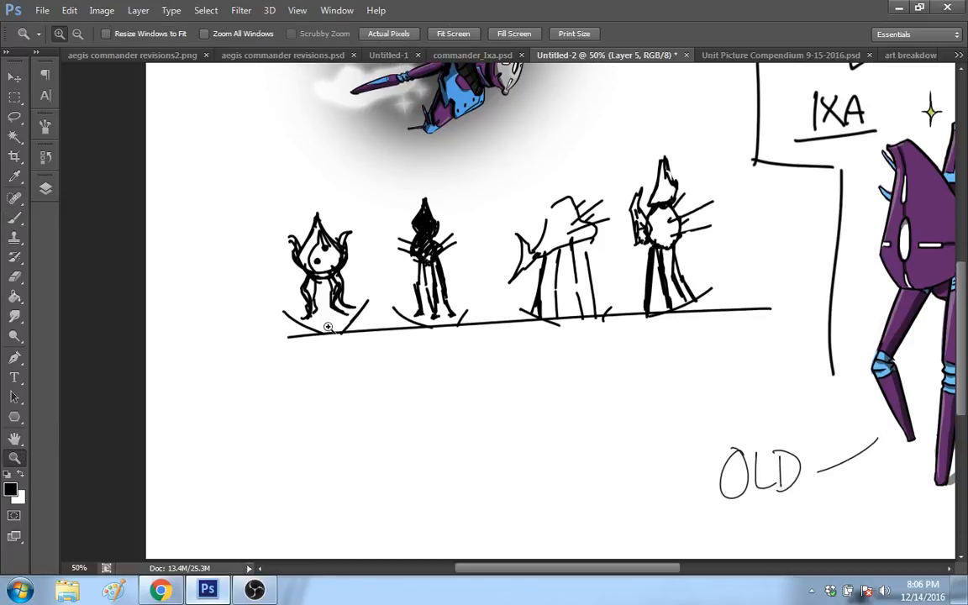
{"action": "right_click", "coordinate": [331, 330]}
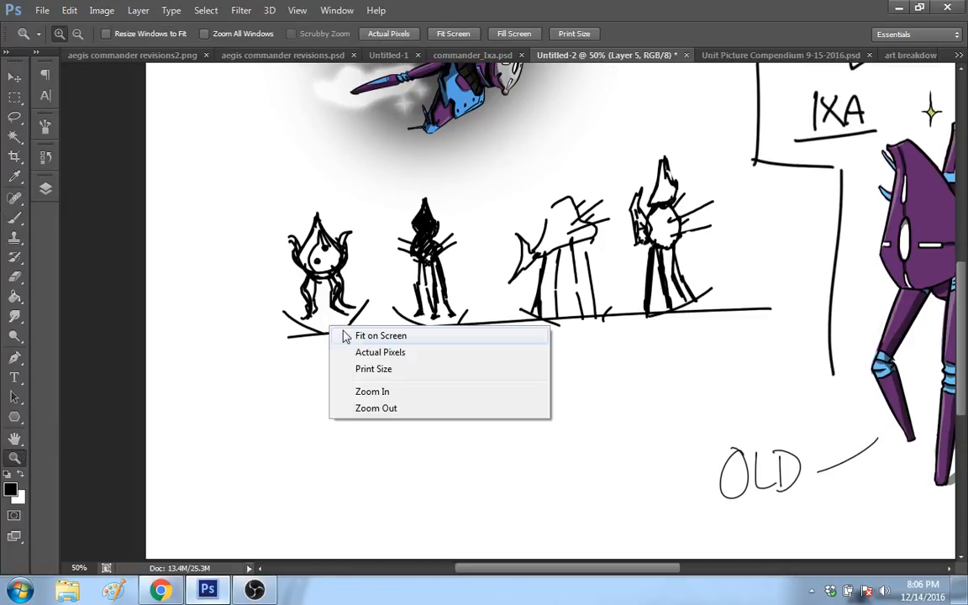
{"action": "left_click", "coordinate": [395, 409]}
{"action": "right_click", "coordinate": [463, 307]}
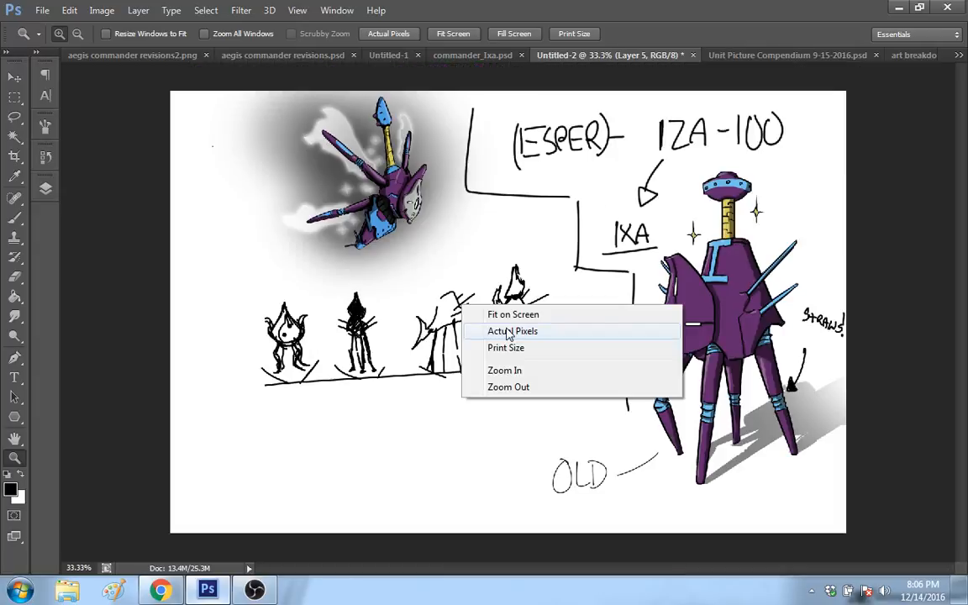
{"action": "left_click", "coordinate": [508, 387]}
{"action": "left_click", "coordinate": [14, 77]}
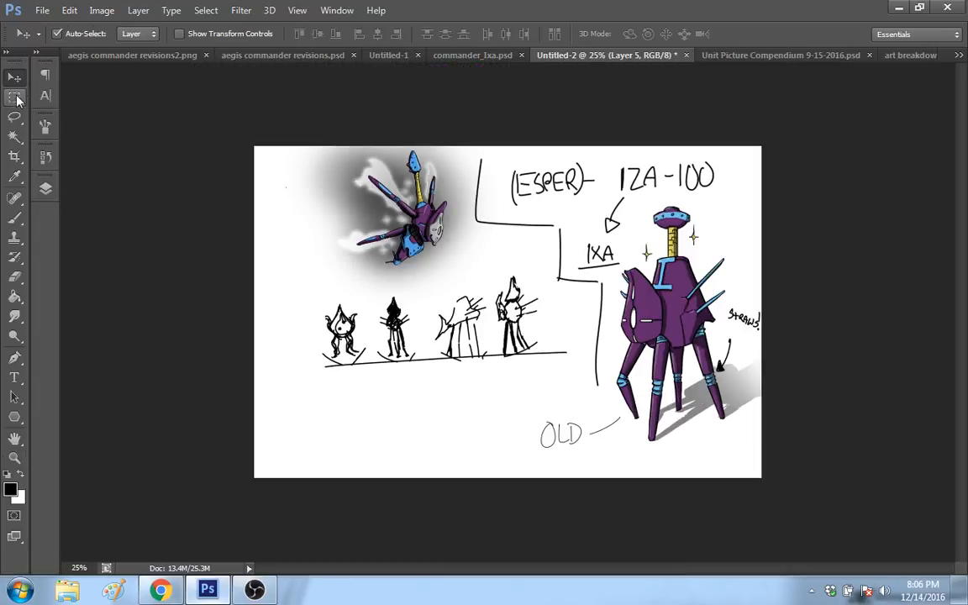
{"action": "left_click", "coordinate": [14, 97]}
{"action": "mouse_move", "coordinate": [299, 283]}
{"action": "left_mouse_down"}
{"action": "mouse_move", "coordinate": [490, 292]}
{"action": "mouse_move", "coordinate": [546, 349]}
{"action": "mouse_move", "coordinate": [552, 369]}
{"action": "mouse_move", "coordinate": [572, 367]}
{"action": "mouse_move", "coordinate": [564, 352]}
{"action": "mouse_move", "coordinate": [308, 285]}
{"action": "left_mouse_up"}
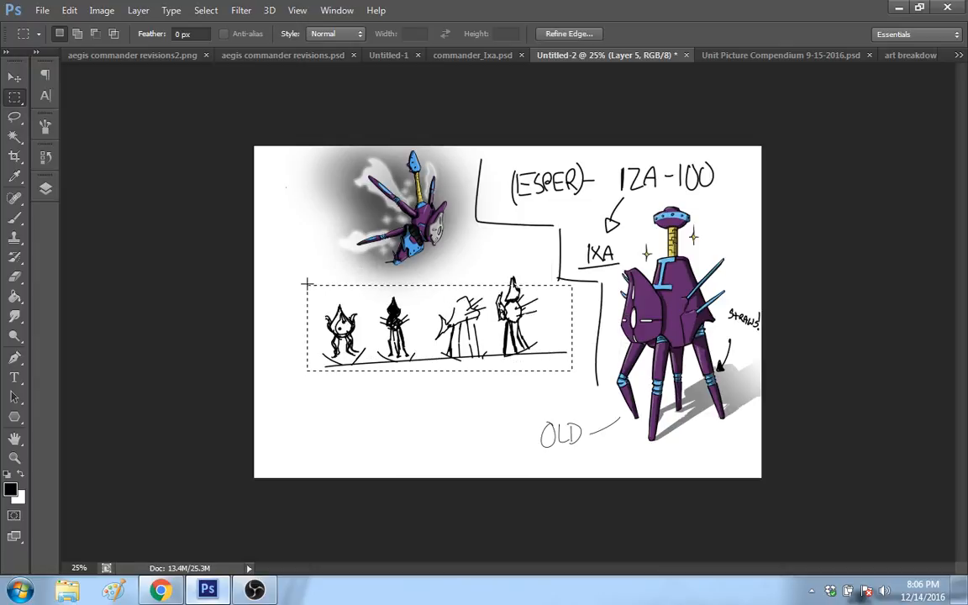
{"action": "left_click", "coordinate": [583, 370]}
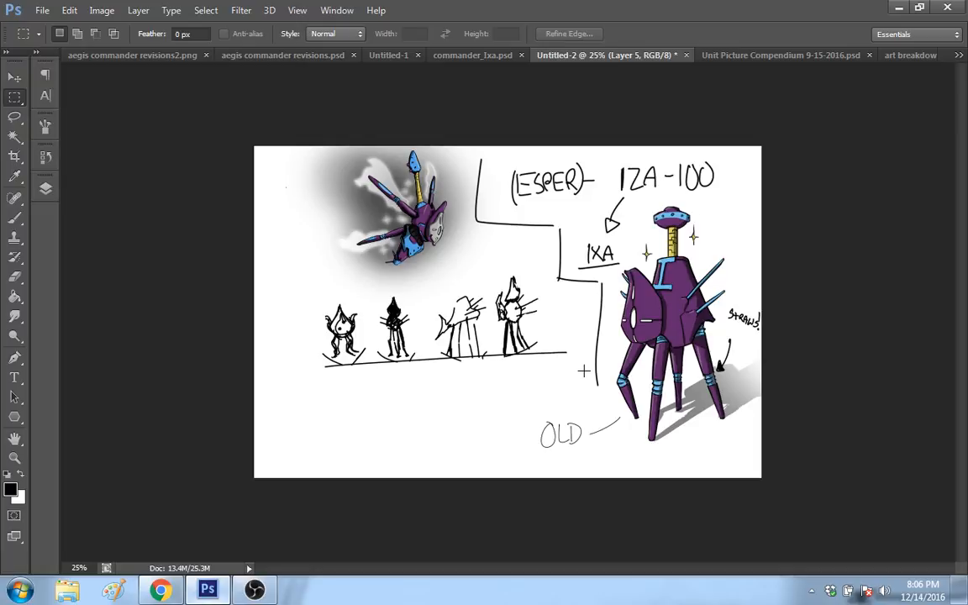
{"action": "left_click_drag", "start_coordinate": [577, 371], "coordinate": [305, 283]}
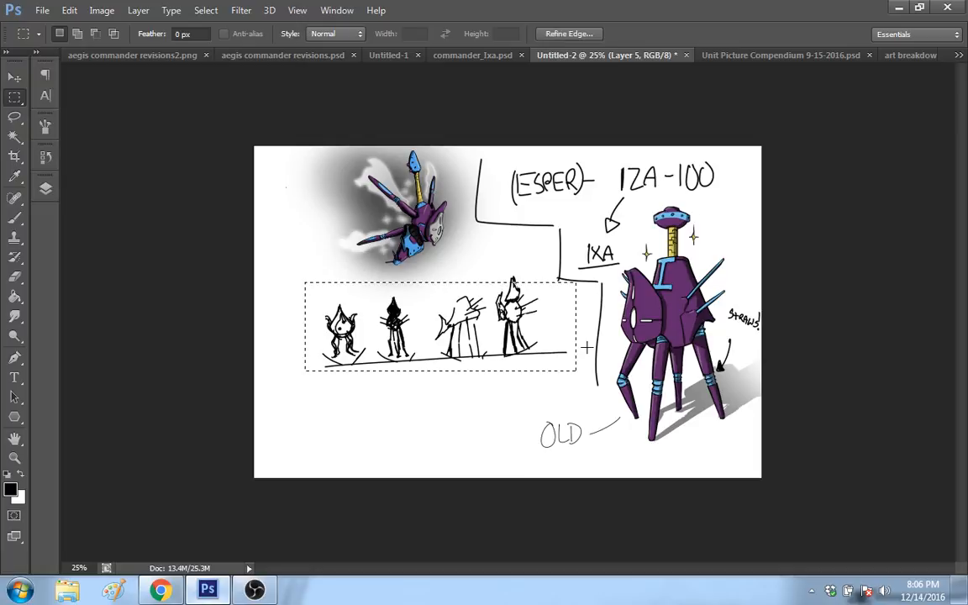
{"action": "mouse_move", "coordinate": [577, 363]}
{"action": "left_mouse_down"}
{"action": "mouse_move", "coordinate": [281, 283]}
{"action": "mouse_move", "coordinate": [306, 276]}
{"action": "left_mouse_up"}
Step: Free-transform the selected figures to about 47% width and 44% height and place them below and left of the flying robot
{"action": "right_click", "coordinate": [424, 304]}
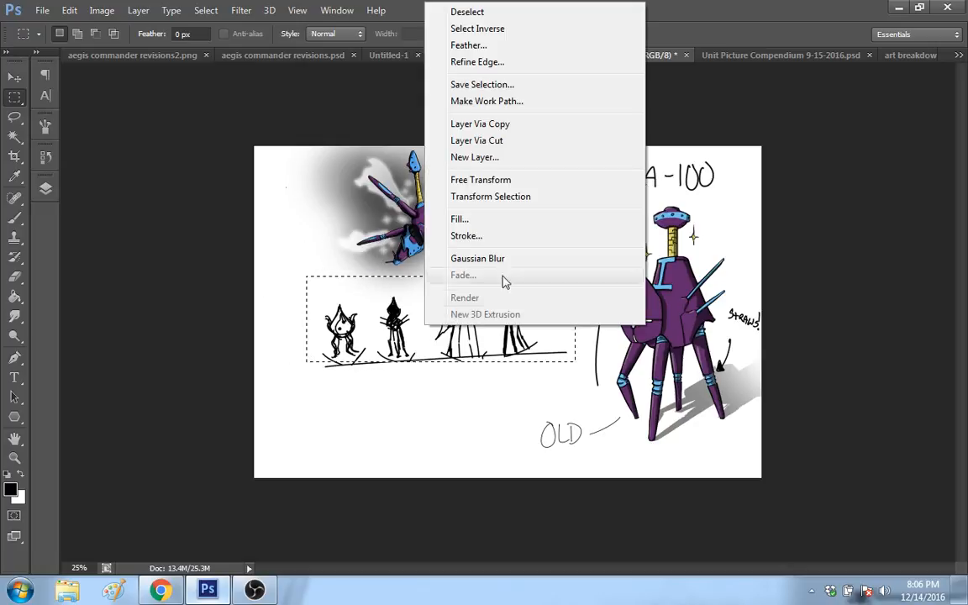
{"action": "left_click", "coordinate": [487, 180]}
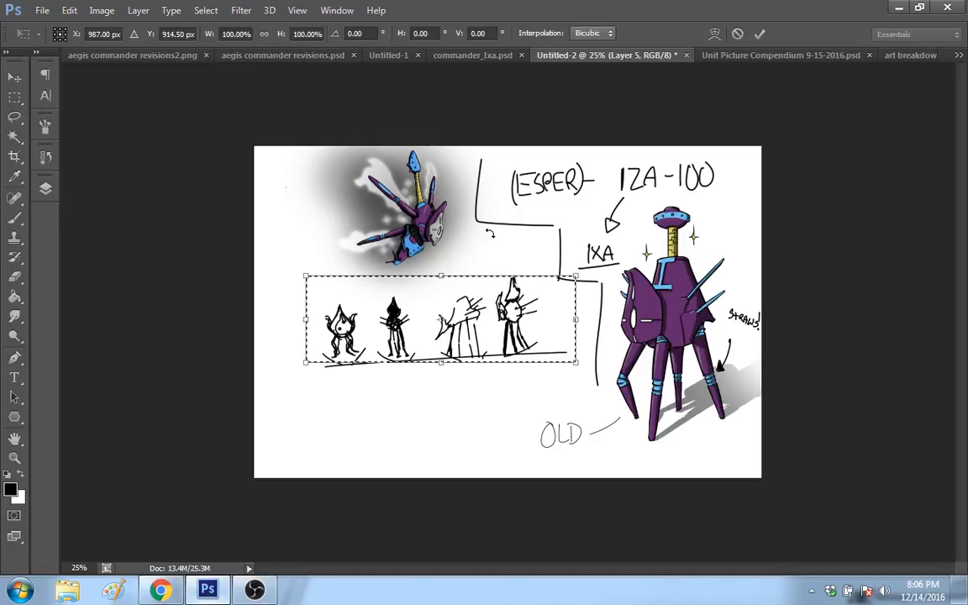
{"action": "left_click_drag", "start_coordinate": [491, 292], "coordinate": [467, 312]}
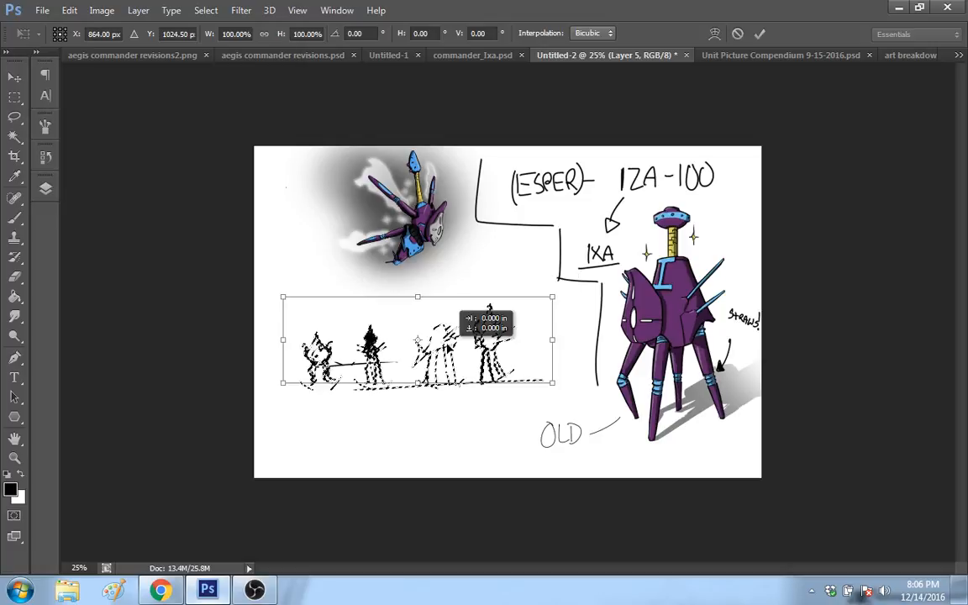
{"action": "mouse_move", "coordinate": [553, 340]}
{"action": "left_mouse_down"}
{"action": "mouse_move", "coordinate": [531, 305]}
{"action": "mouse_move", "coordinate": [400, 284]}
{"action": "left_mouse_up"}
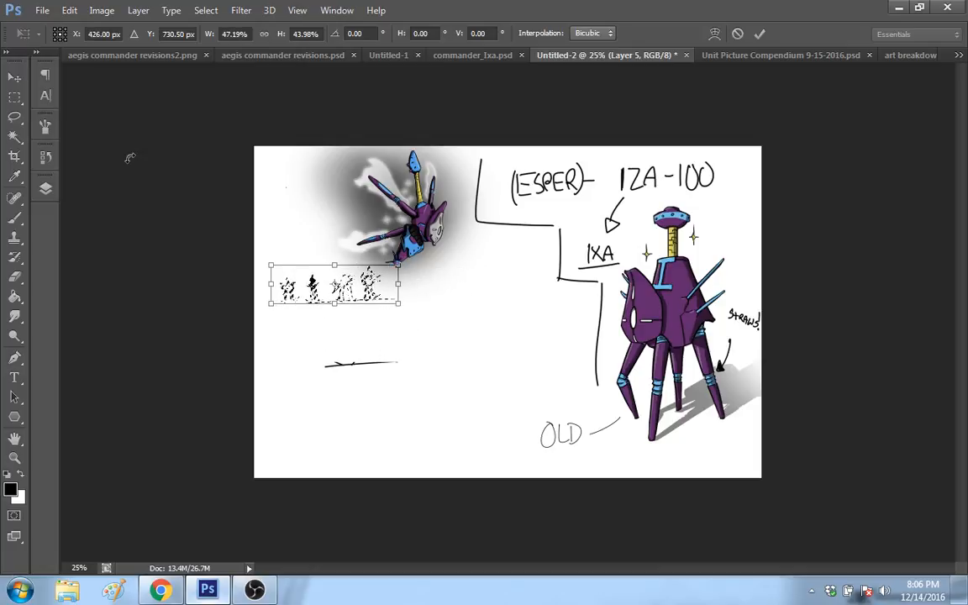
{"action": "left_click", "coordinate": [21, 98]}
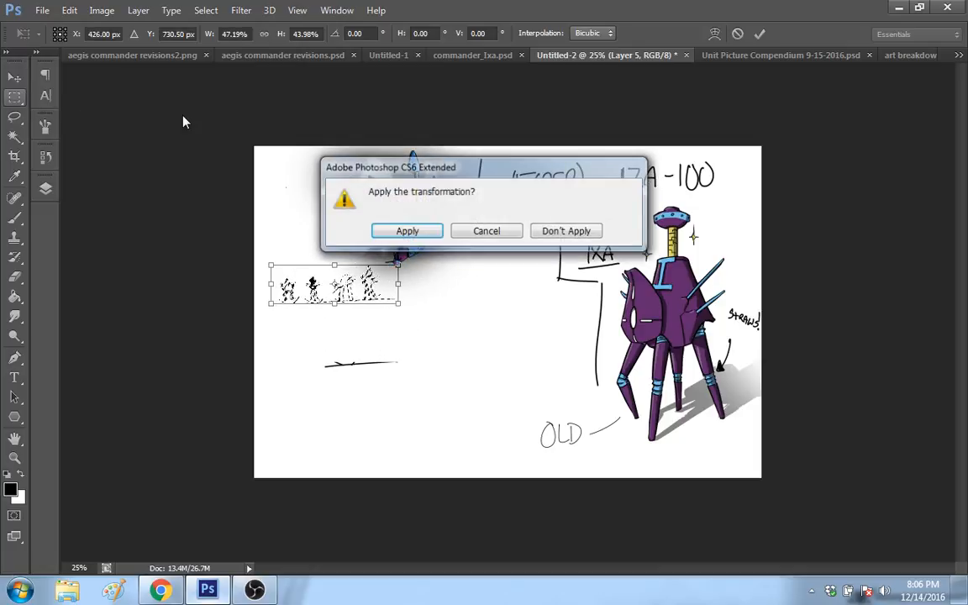
{"action": "key", "text": "Return"}
Step: Launch ATNSOFT Key Remapper and minimize its window to return to the artwork
{"action": "key", "text": "super"}
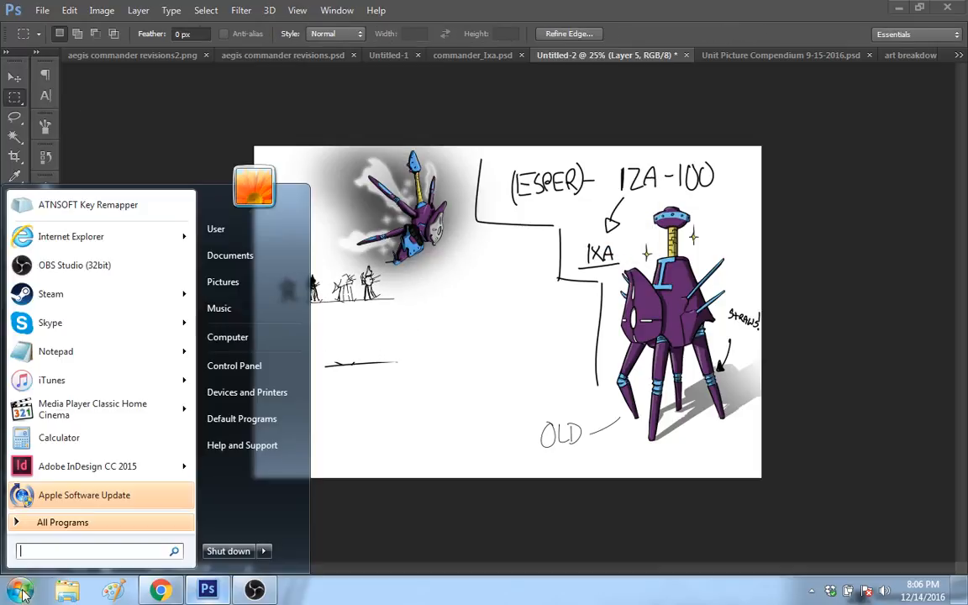
{"action": "left_click", "coordinate": [103, 202]}
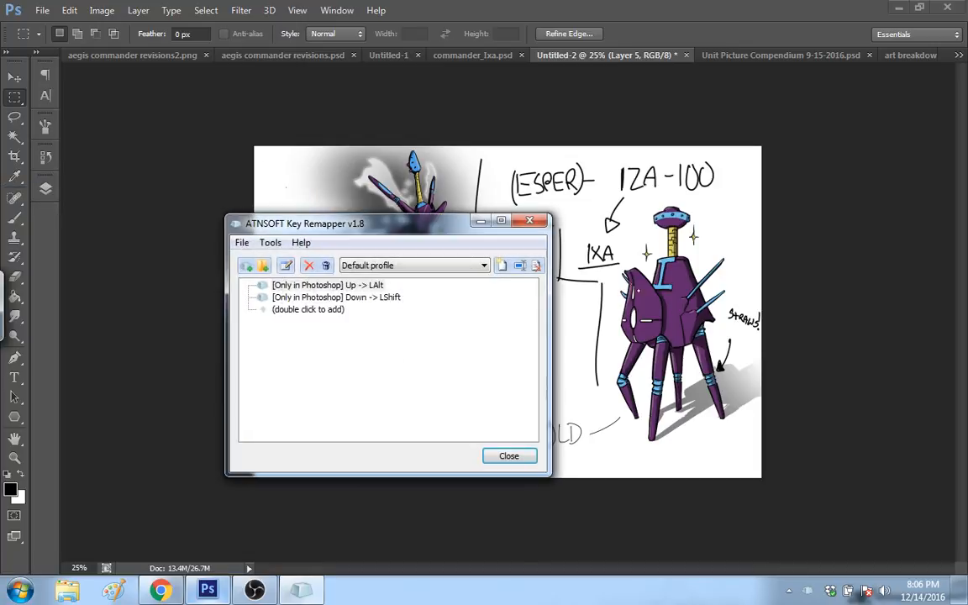
{"action": "left_click", "coordinate": [479, 221]}
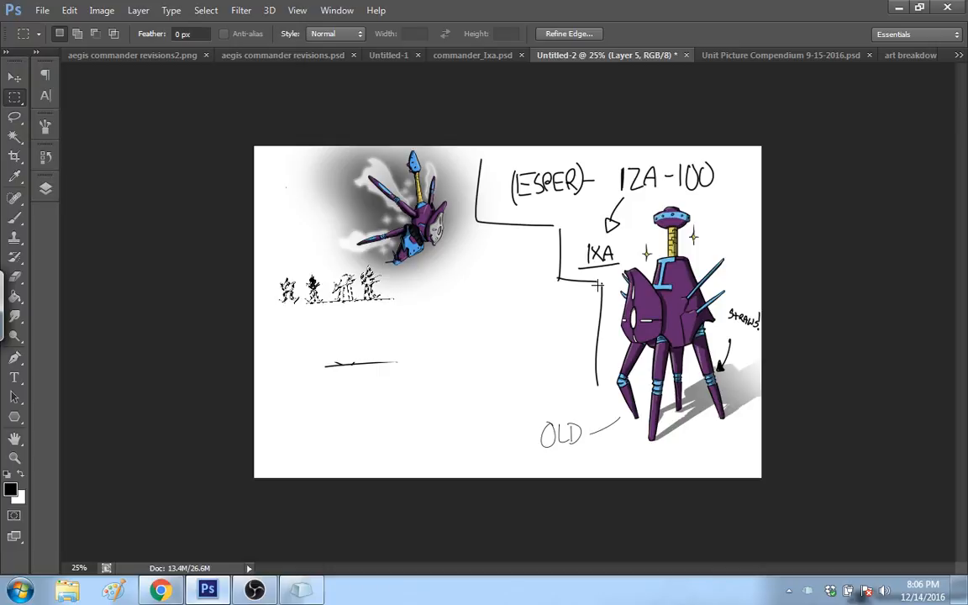
Step: Deselect the shrunken figures and erase the leftover piece of baseline below them
{"action": "key", "text": "ctrl+d"}
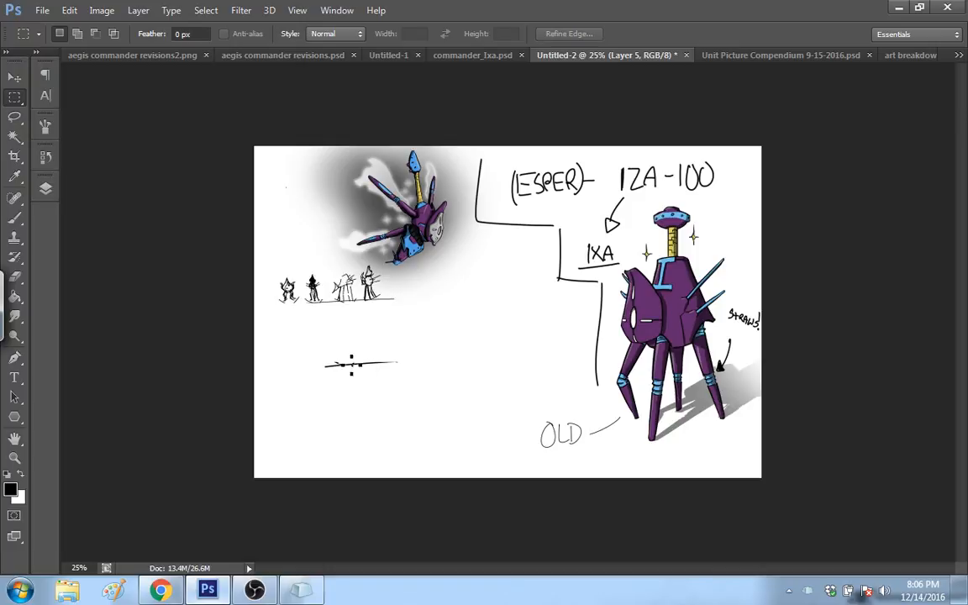
{"action": "key", "text": "ctrl+alt+z"}
{"action": "key", "text": "ctrl+alt+z"}
Step: Sketch a small set of thin legs beside the stepped divider and a larger, bolder set next to it with a 12 px brush
{"action": "left_click", "coordinate": [14, 217]}
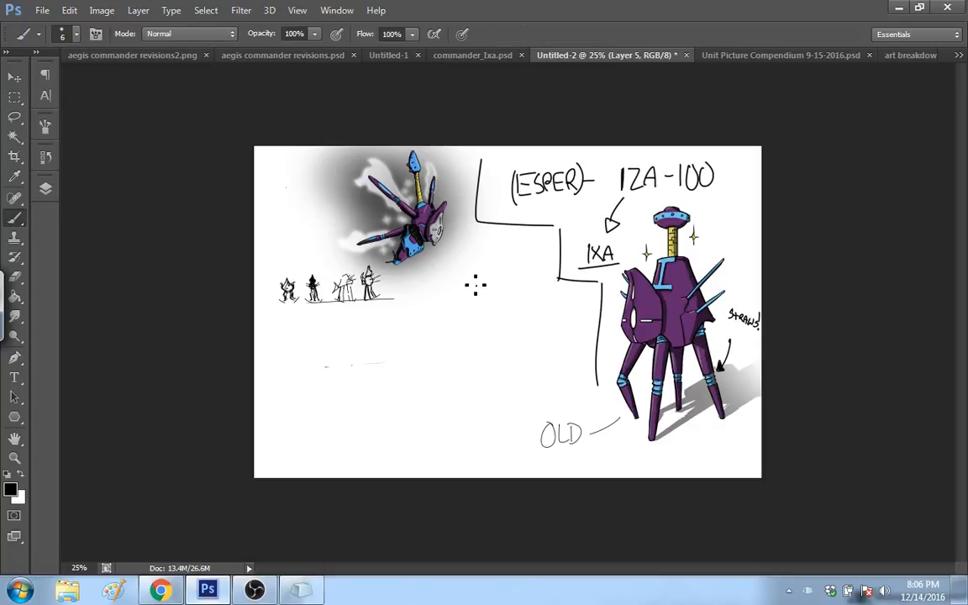
{"action": "mouse_move", "coordinate": [509, 268]}
{"action": "left_mouse_down"}
{"action": "mouse_move", "coordinate": [506, 289]}
{"action": "mouse_move", "coordinate": [517, 297]}
{"action": "mouse_move", "coordinate": [521, 271]}
{"action": "mouse_move", "coordinate": [532, 291]}
{"action": "mouse_move", "coordinate": [527, 254]}
{"action": "left_mouse_up"}
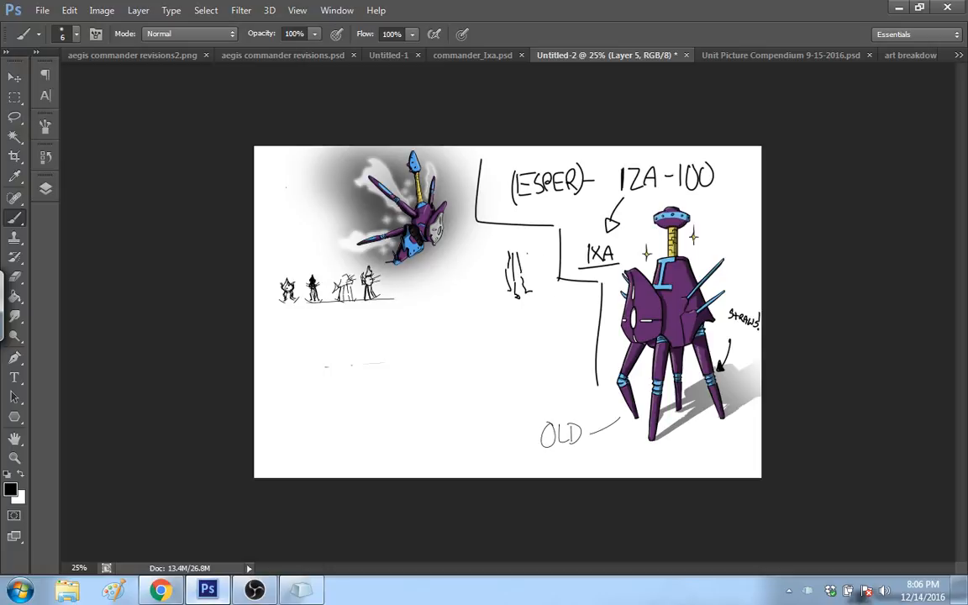
{"action": "right_click", "coordinate": [486, 306]}
{"action": "left_click_drag", "start_coordinate": [506, 340], "coordinate": [507, 348]}
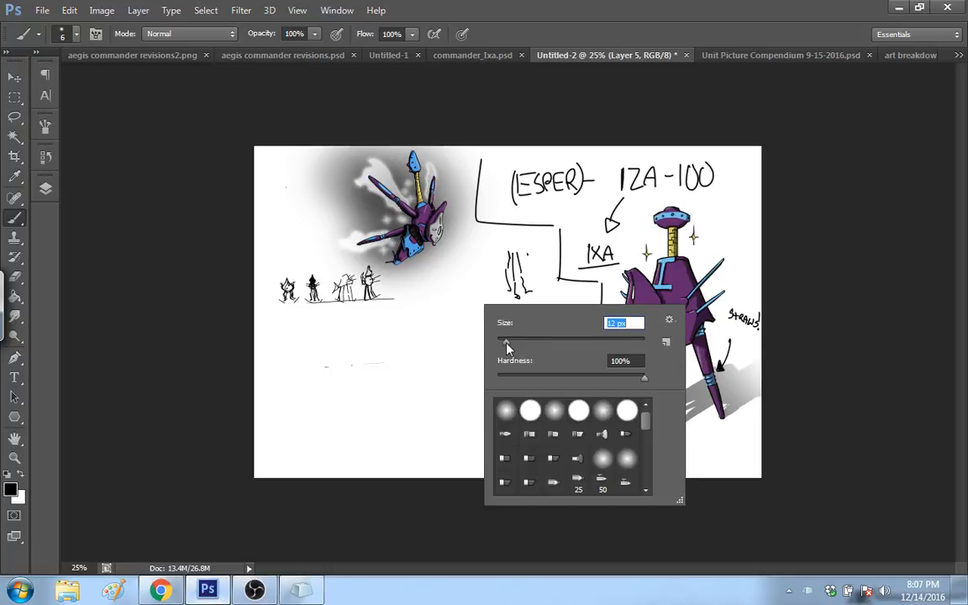
{"action": "left_click_drag", "start_coordinate": [467, 292], "coordinate": [468, 343]}
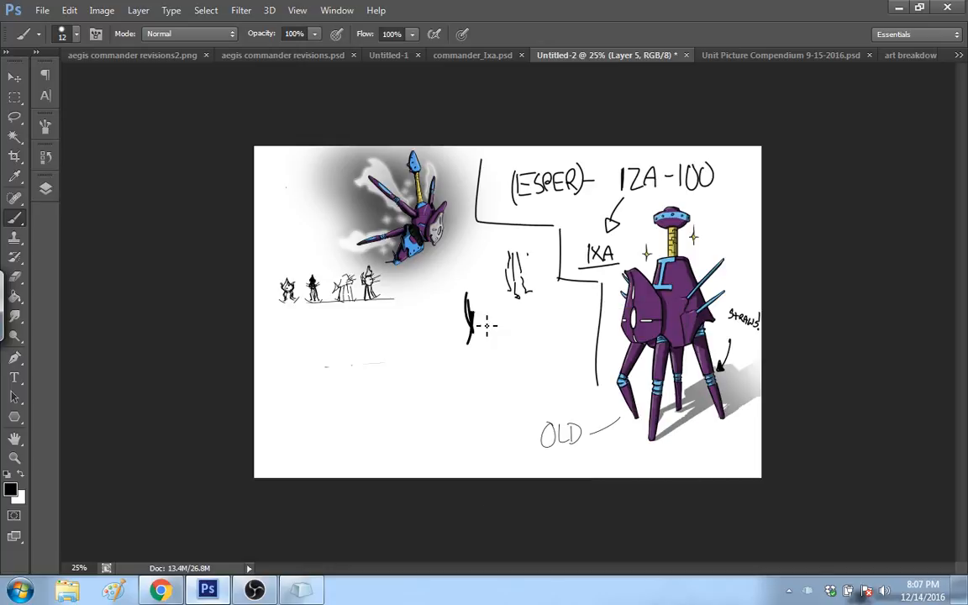
{"action": "mouse_move", "coordinate": [481, 296]}
{"action": "left_mouse_down"}
{"action": "mouse_move", "coordinate": [480, 346]}
{"action": "mouse_move", "coordinate": [483, 301]}
{"action": "left_mouse_up"}
{"action": "left_click_drag", "start_coordinate": [485, 291], "coordinate": [495, 358]}
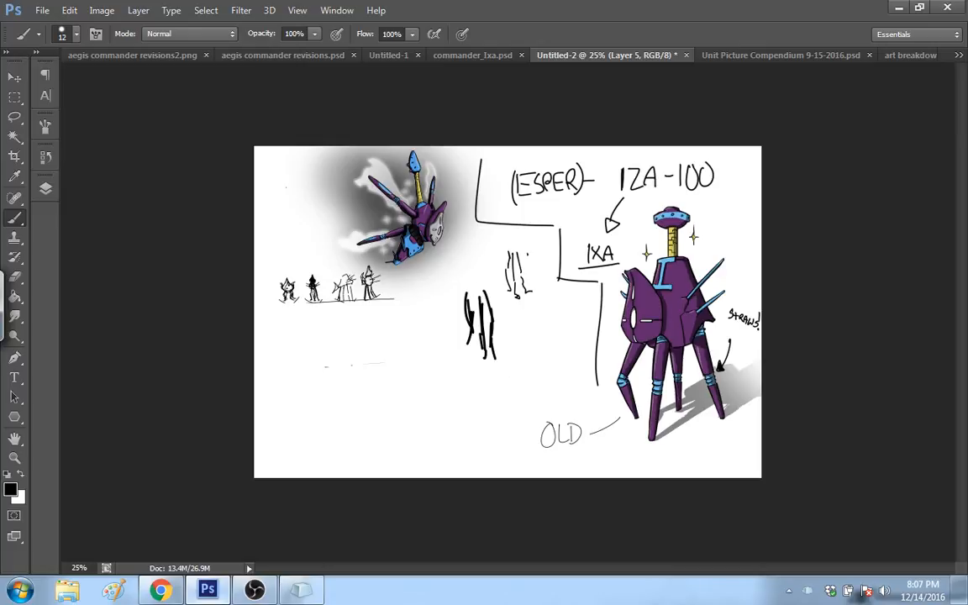
Step: Draw the bold figure's body, head and bent foreleg over a ground line, and fill it as a black silhouette with a hooked top
{"action": "mouse_move", "coordinate": [469, 279]}
{"action": "left_mouse_down"}
{"action": "mouse_move", "coordinate": [479, 287]}
{"action": "mouse_move", "coordinate": [468, 302]}
{"action": "mouse_move", "coordinate": [491, 286]}
{"action": "mouse_move", "coordinate": [482, 264]}
{"action": "mouse_move", "coordinate": [461, 324]}
{"action": "left_mouse_up"}
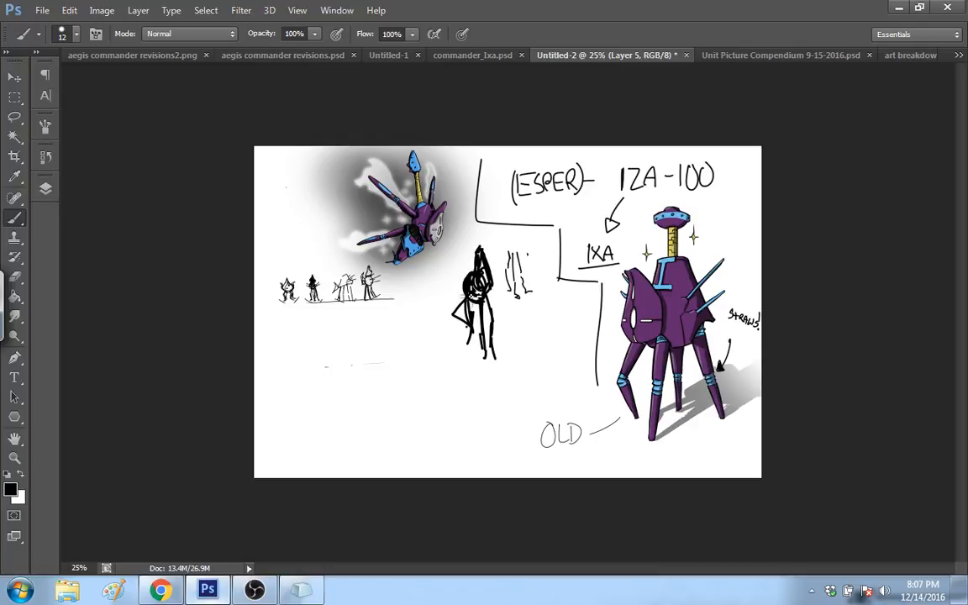
{"action": "mouse_move", "coordinate": [465, 282]}
{"action": "left_mouse_down"}
{"action": "mouse_move", "coordinate": [451, 301]}
{"action": "mouse_move", "coordinate": [456, 288]}
{"action": "left_mouse_up"}
{"action": "left_click_drag", "start_coordinate": [431, 351], "coordinate": [532, 351]}
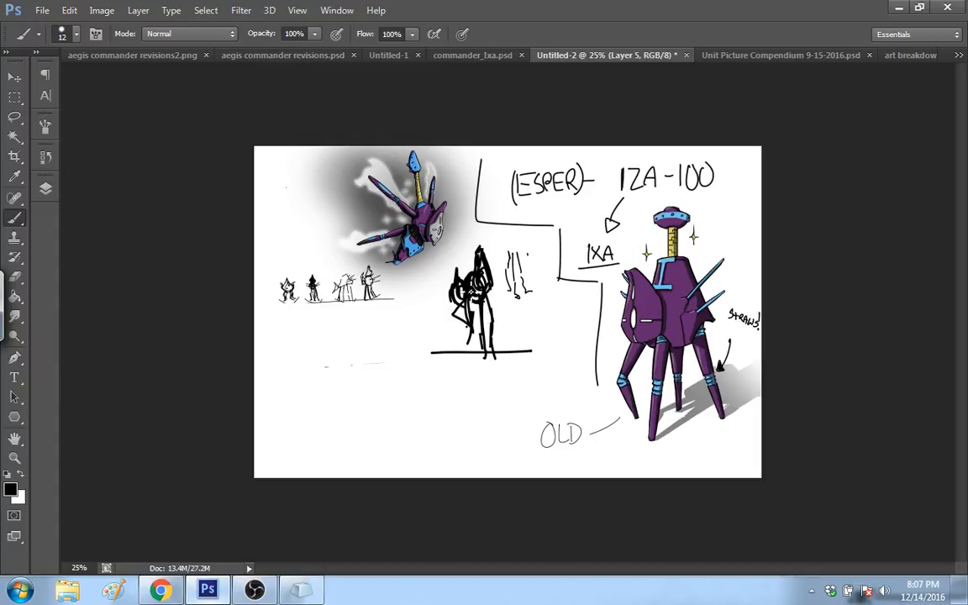
{"action": "mouse_move", "coordinate": [472, 293]}
{"action": "left_mouse_down"}
{"action": "mouse_move", "coordinate": [467, 311]}
{"action": "mouse_move", "coordinate": [451, 269]}
{"action": "mouse_move", "coordinate": [470, 286]}
{"action": "mouse_move", "coordinate": [480, 259]}
{"action": "mouse_move", "coordinate": [488, 300]}
{"action": "left_mouse_up"}
{"action": "mouse_move", "coordinate": [436, 271]}
{"action": "left_mouse_down"}
{"action": "mouse_move", "coordinate": [447, 227]}
{"action": "mouse_move", "coordinate": [441, 241]}
{"action": "left_mouse_up"}
{"action": "mouse_move", "coordinate": [490, 266]}
{"action": "left_mouse_down"}
{"action": "mouse_move", "coordinate": [494, 244]}
{"action": "mouse_move", "coordinate": [484, 230]}
{"action": "mouse_move", "coordinate": [472, 233]}
{"action": "left_mouse_up"}
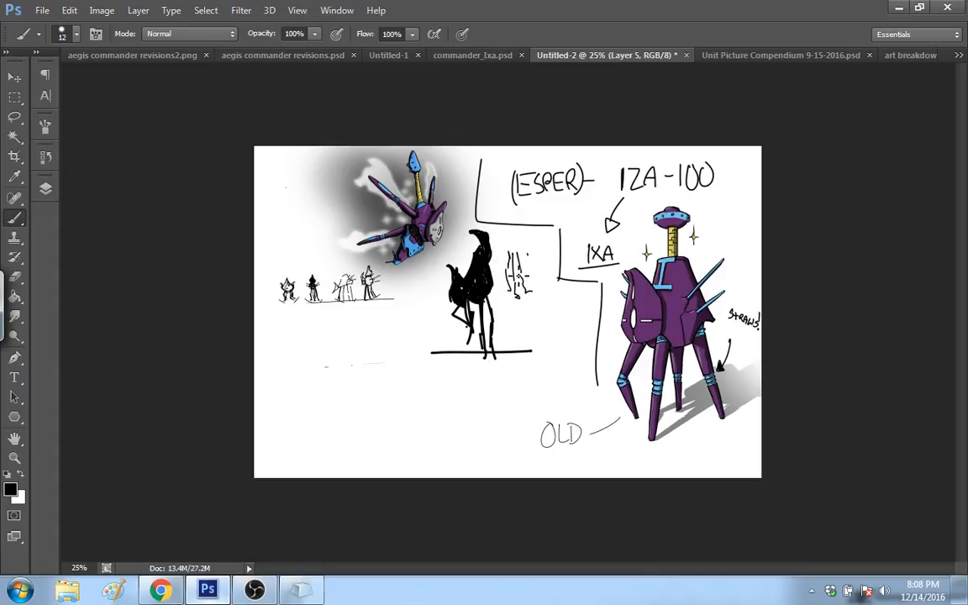
Step: Thicken the silhouette's bent foreleg and rear legs, and add spikes projecting from its back
{"action": "mouse_move", "coordinate": [455, 314]}
{"action": "left_mouse_down"}
{"action": "mouse_move", "coordinate": [472, 335]}
{"action": "mouse_move", "coordinate": [461, 344]}
{"action": "mouse_move", "coordinate": [474, 350]}
{"action": "left_mouse_up"}
{"action": "mouse_move", "coordinate": [472, 310]}
{"action": "left_mouse_down"}
{"action": "mouse_move", "coordinate": [475, 347]}
{"action": "mouse_move", "coordinate": [501, 364]}
{"action": "left_mouse_up"}
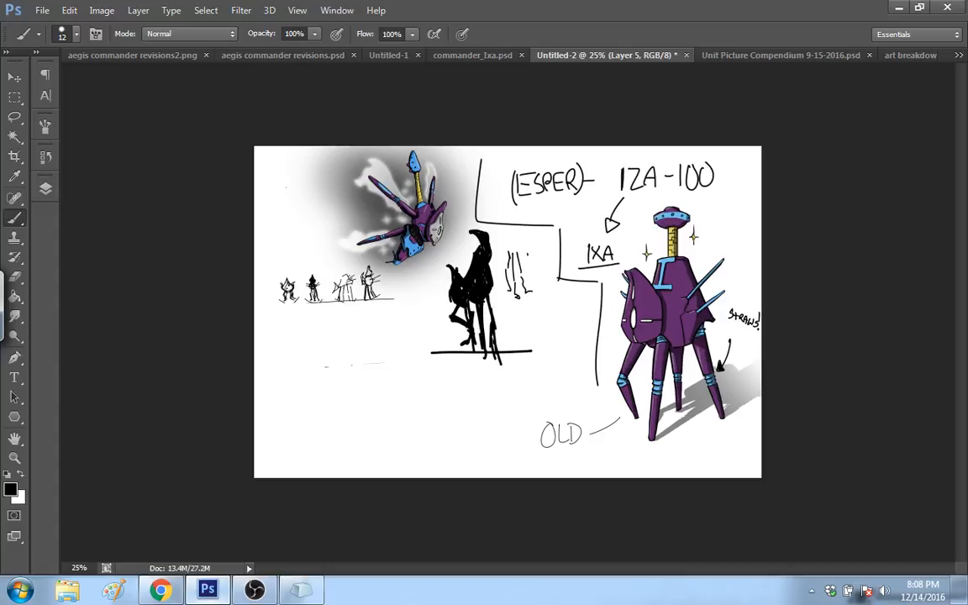
{"action": "left_click_drag", "start_coordinate": [513, 266], "coordinate": [491, 281]}
Step: Draw arrows to the large robot's yellow neck and upper blue spike, with radiating dashes and a double-headed arrow around the neck
{"action": "mouse_move", "coordinate": [730, 220]}
{"action": "left_mouse_down"}
{"action": "mouse_move", "coordinate": [705, 238]}
{"action": "mouse_move", "coordinate": [711, 225]}
{"action": "left_mouse_up"}
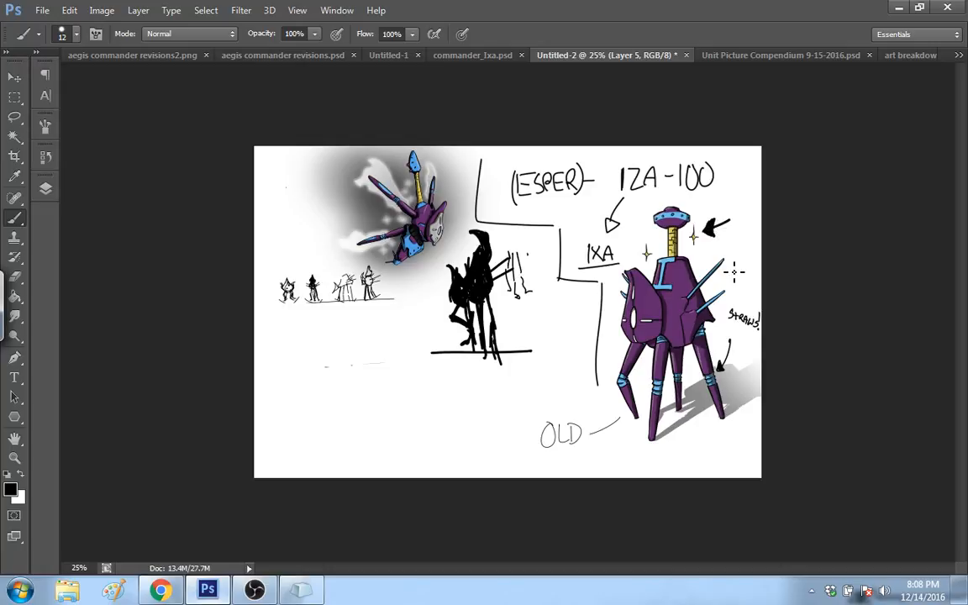
{"action": "left_click_drag", "start_coordinate": [747, 244], "coordinate": [735, 259]}
{"action": "mouse_move", "coordinate": [639, 229]}
{"action": "left_mouse_down"}
{"action": "mouse_move", "coordinate": [655, 236]}
{"action": "mouse_move", "coordinate": [628, 256]}
{"action": "left_mouse_up"}
{"action": "left_click_drag", "start_coordinate": [637, 261], "coordinate": [630, 262]}
{"action": "mouse_move", "coordinate": [698, 249]}
{"action": "left_mouse_down"}
{"action": "mouse_move", "coordinate": [714, 243]}
{"action": "mouse_move", "coordinate": [702, 218]}
{"action": "left_mouse_up"}
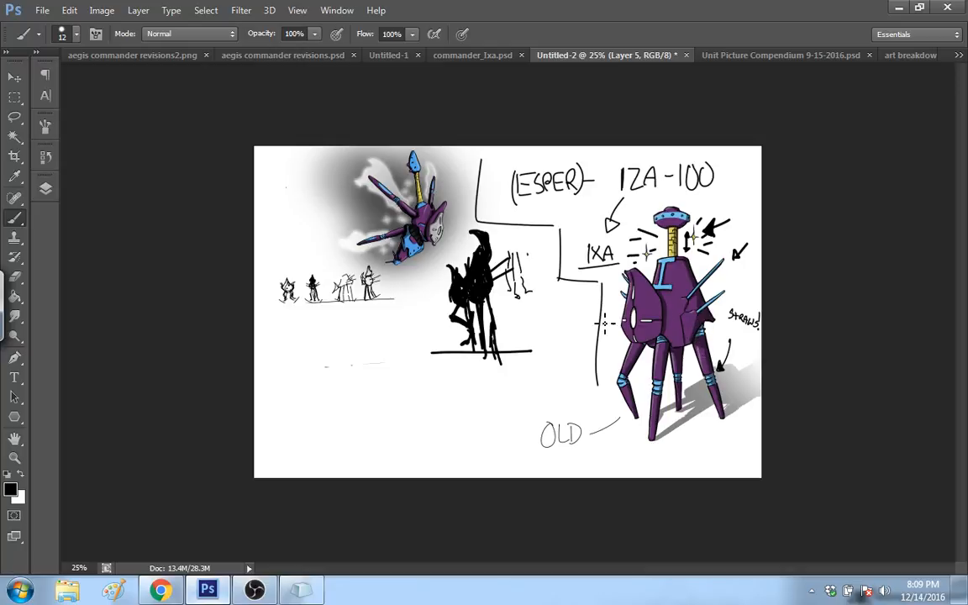
Step: Draw one arrow pointing at the large robot's face plate and another pointing at the flying robot
{"action": "mouse_move", "coordinate": [578, 318]}
{"action": "left_mouse_down"}
{"action": "mouse_move", "coordinate": [606, 318]}
{"action": "mouse_move", "coordinate": [609, 357]}
{"action": "left_mouse_up"}
{"action": "left_click", "coordinate": [609, 344]}
{"action": "left_click_drag", "start_coordinate": [615, 343], "coordinate": [622, 341]}
{"action": "left_click_drag", "start_coordinate": [288, 225], "coordinate": [353, 210]}
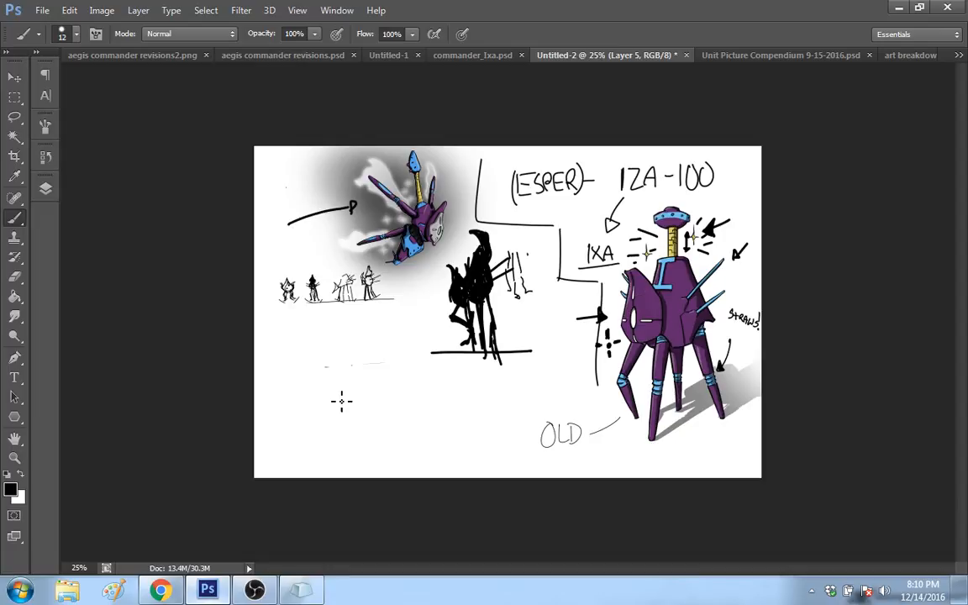
Step: Sketch a walking figure in the empty space beneath the small row, with a straight leg, a bent leg and a horned head outline
{"action": "left_click_drag", "start_coordinate": [310, 444], "coordinate": [305, 462]}
{"action": "mouse_move", "coordinate": [312, 454]}
{"action": "left_mouse_down"}
{"action": "mouse_move", "coordinate": [310, 404]}
{"action": "mouse_move", "coordinate": [341, 410]}
{"action": "left_mouse_up"}
{"action": "mouse_move", "coordinate": [343, 412]}
{"action": "left_mouse_down"}
{"action": "mouse_move", "coordinate": [331, 435]}
{"action": "mouse_move", "coordinate": [333, 400]}
{"action": "mouse_move", "coordinate": [323, 385]}
{"action": "left_mouse_up"}
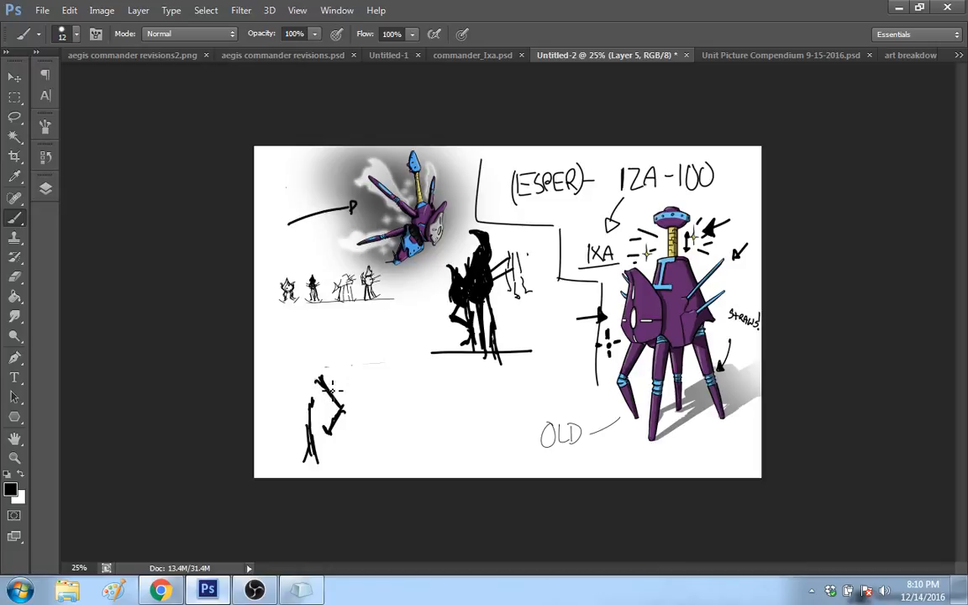
{"action": "mouse_move", "coordinate": [333, 390]}
{"action": "left_mouse_down"}
{"action": "mouse_move", "coordinate": [316, 355]}
{"action": "mouse_move", "coordinate": [282, 375]}
{"action": "mouse_move", "coordinate": [278, 363]}
{"action": "mouse_move", "coordinate": [309, 403]}
{"action": "mouse_move", "coordinate": [315, 463]}
{"action": "mouse_move", "coordinate": [344, 411]}
{"action": "left_mouse_up"}
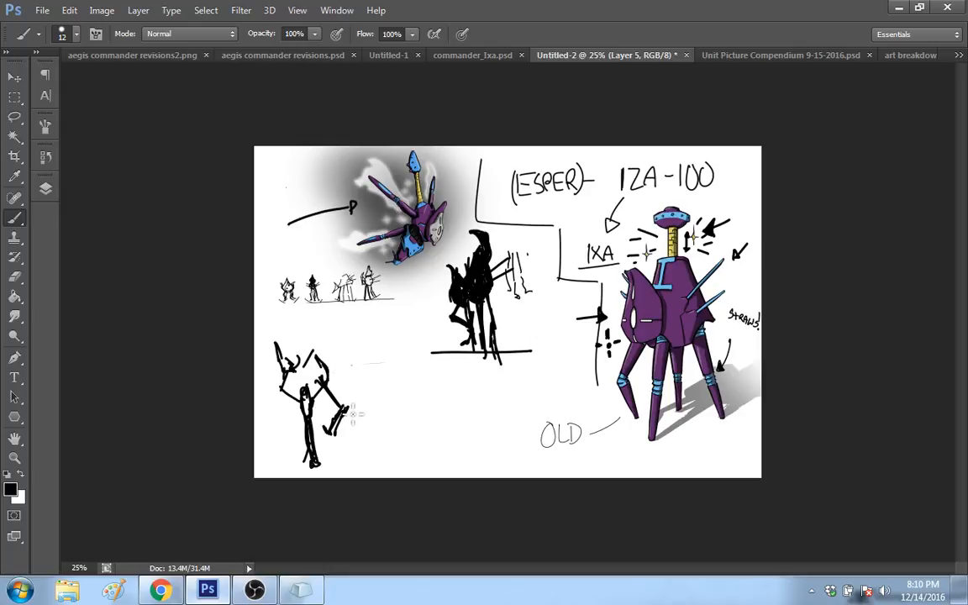
Step: Draw the walking figure's pointed, hatch-shaded body behind its head, and add inner face and jaw lines
{"action": "left_click_drag", "start_coordinate": [326, 374], "coordinate": [347, 405]}
{"action": "left_click_drag", "start_coordinate": [304, 353], "coordinate": [306, 364]}
{"action": "left_click_drag", "start_coordinate": [325, 363], "coordinate": [343, 401]}
{"action": "mouse_move", "coordinate": [314, 399]}
{"action": "left_mouse_down"}
{"action": "mouse_move", "coordinate": [341, 395]}
{"action": "mouse_move", "coordinate": [333, 387]}
{"action": "mouse_move", "coordinate": [341, 381]}
{"action": "mouse_move", "coordinate": [320, 388]}
{"action": "mouse_move", "coordinate": [317, 347]}
{"action": "left_mouse_up"}
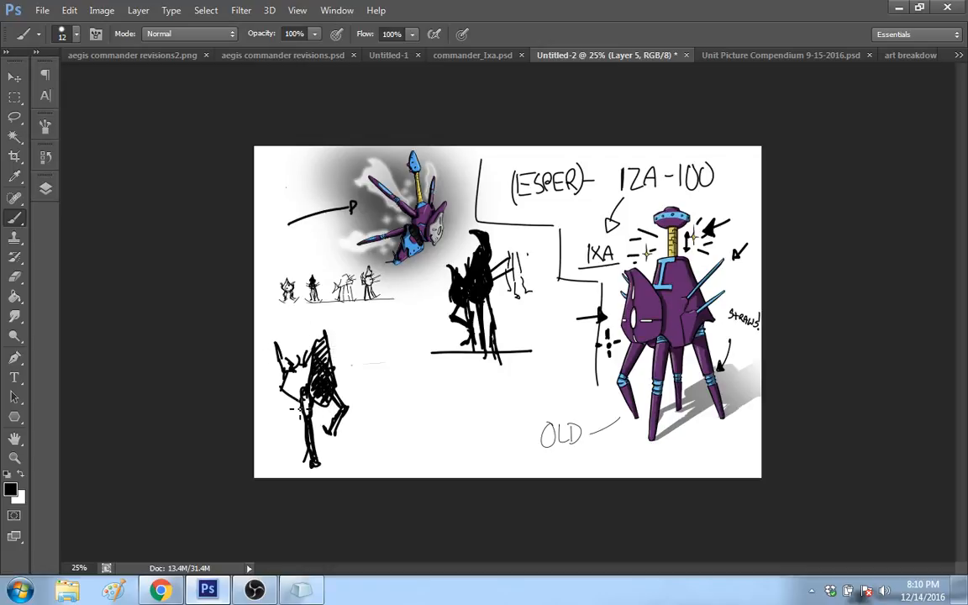
{"action": "left_click_drag", "start_coordinate": [297, 412], "coordinate": [285, 396]}
{"action": "mouse_move", "coordinate": [298, 344]}
{"action": "left_mouse_down"}
{"action": "mouse_move", "coordinate": [291, 360]}
{"action": "mouse_move", "coordinate": [309, 352]}
{"action": "mouse_move", "coordinate": [288, 368]}
{"action": "left_mouse_up"}
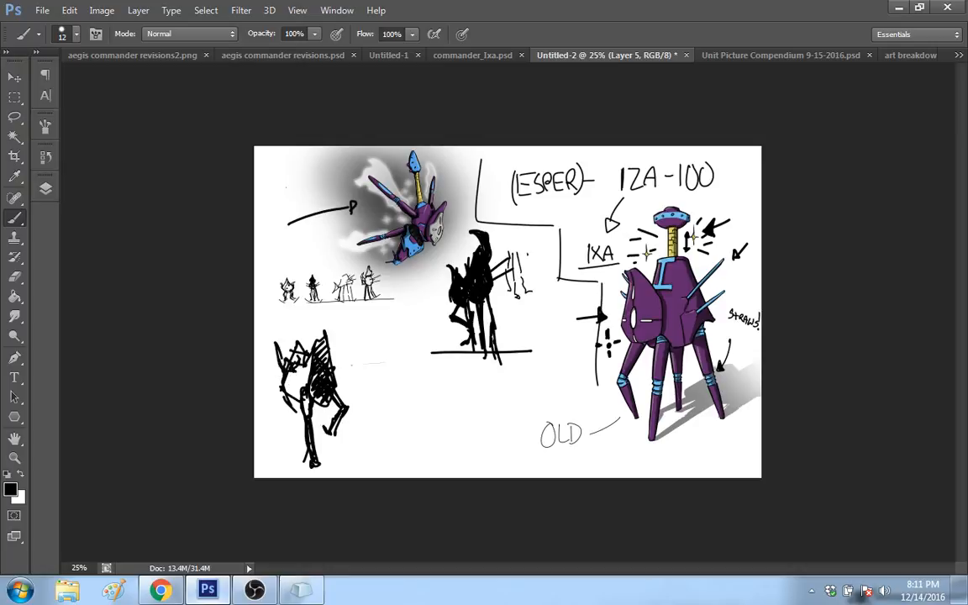
Step: Add two tall lines rising from the walking figure's head, extra front leg strokes and a small mark by its foot
{"action": "left_click_drag", "start_coordinate": [295, 311], "coordinate": [280, 347]}
{"action": "left_click_drag", "start_coordinate": [307, 311], "coordinate": [309, 335]}
{"action": "mouse_move", "coordinate": [297, 404]}
{"action": "left_mouse_down"}
{"action": "mouse_move", "coordinate": [301, 458]}
{"action": "mouse_move", "coordinate": [319, 464]}
{"action": "left_mouse_up"}
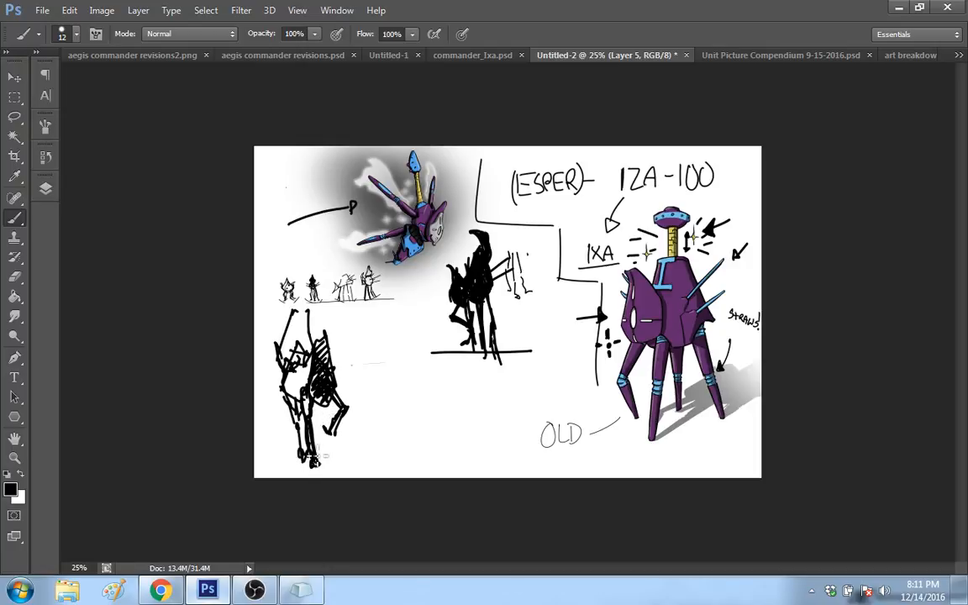
{"action": "left_click_drag", "start_coordinate": [319, 406], "coordinate": [316, 459]}
{"action": "left_click_drag", "start_coordinate": [330, 448], "coordinate": [340, 448]}
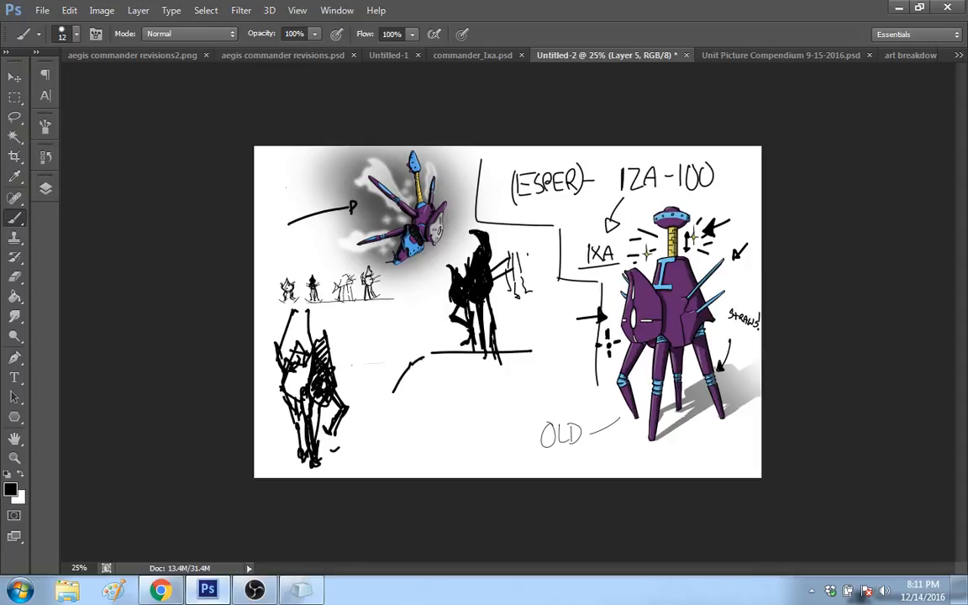
Step: Sketch a pointed head outline with dotted facial features in the empty space beside the walking figure
{"action": "mouse_move", "coordinate": [394, 391]}
{"action": "left_mouse_down"}
{"action": "mouse_move", "coordinate": [425, 366]}
{"action": "mouse_move", "coordinate": [404, 416]}
{"action": "mouse_move", "coordinate": [413, 402]}
{"action": "left_mouse_up"}
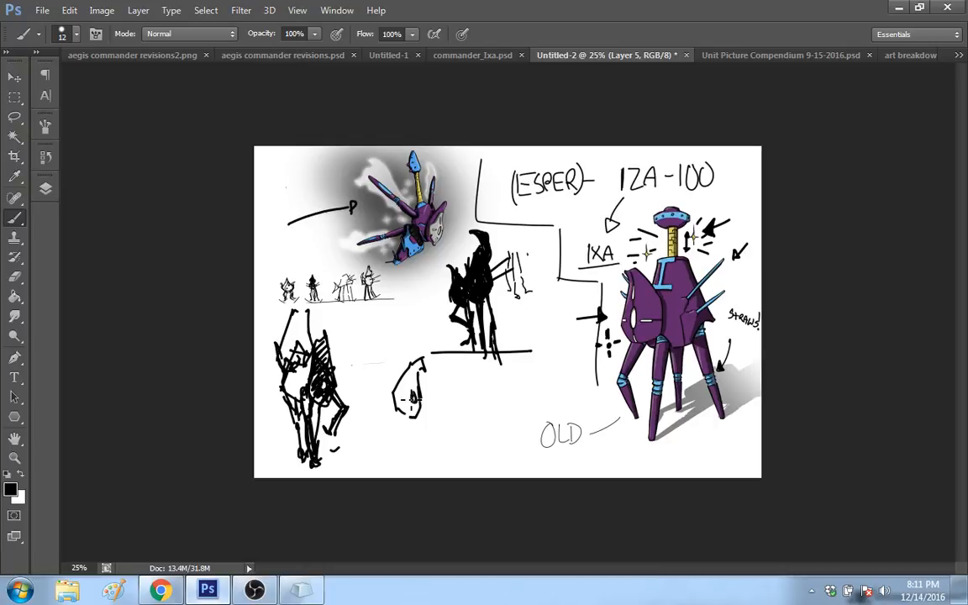
{"action": "left_click", "coordinate": [405, 398]}
{"action": "left_click", "coordinate": [412, 385]}
Step: Draw a rounded, crouching body behind the new head, with inner contour lines and legs extending beneath it
{"action": "left_click_drag", "start_coordinate": [403, 375], "coordinate": [384, 357]}
{"action": "left_click_drag", "start_coordinate": [392, 366], "coordinate": [365, 371]}
{"action": "mouse_move", "coordinate": [371, 389]}
{"action": "left_mouse_down"}
{"action": "mouse_move", "coordinate": [373, 401]}
{"action": "mouse_move", "coordinate": [355, 394]}
{"action": "left_mouse_up"}
{"action": "left_click_drag", "start_coordinate": [365, 398], "coordinate": [361, 415]}
{"action": "left_click_drag", "start_coordinate": [380, 423], "coordinate": [408, 415]}
{"action": "left_click_drag", "start_coordinate": [365, 362], "coordinate": [364, 405]}
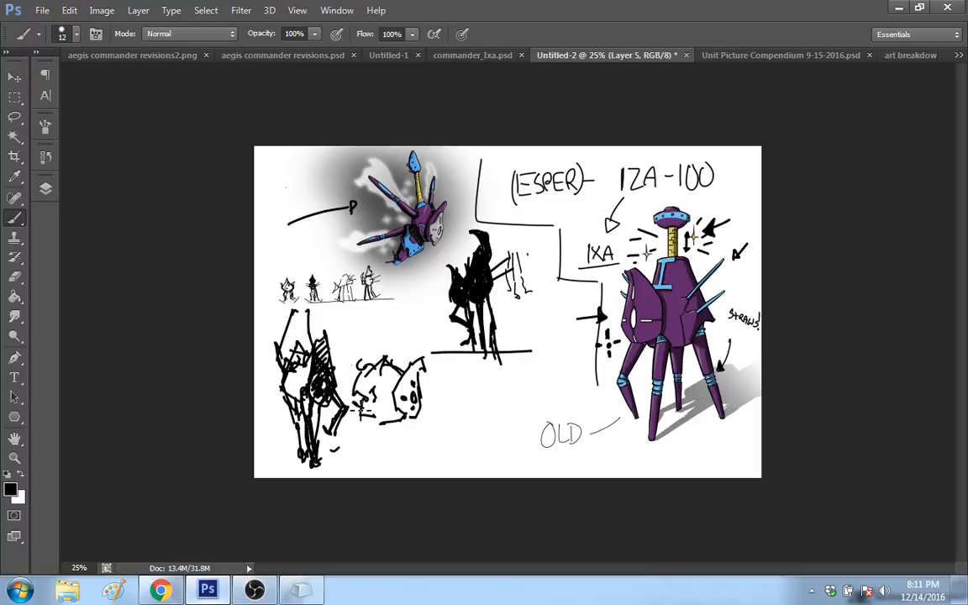
{"action": "left_click_drag", "start_coordinate": [363, 358], "coordinate": [337, 377]}
{"action": "mouse_move", "coordinate": [367, 414]}
{"action": "left_mouse_down"}
{"action": "mouse_move", "coordinate": [416, 420]}
{"action": "mouse_move", "coordinate": [356, 464]}
{"action": "left_mouse_up"}
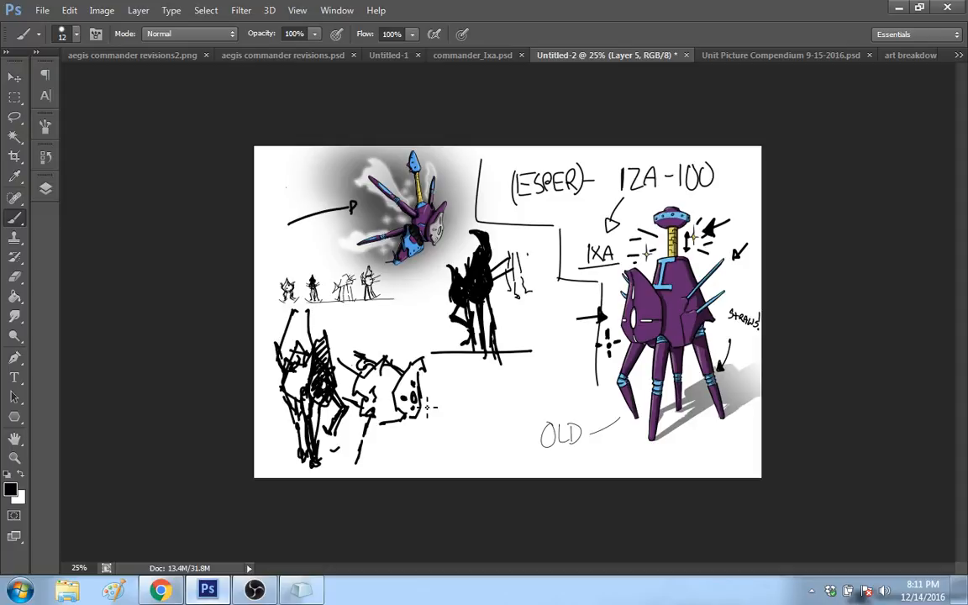
{"action": "left_click_drag", "start_coordinate": [339, 359], "coordinate": [344, 396]}
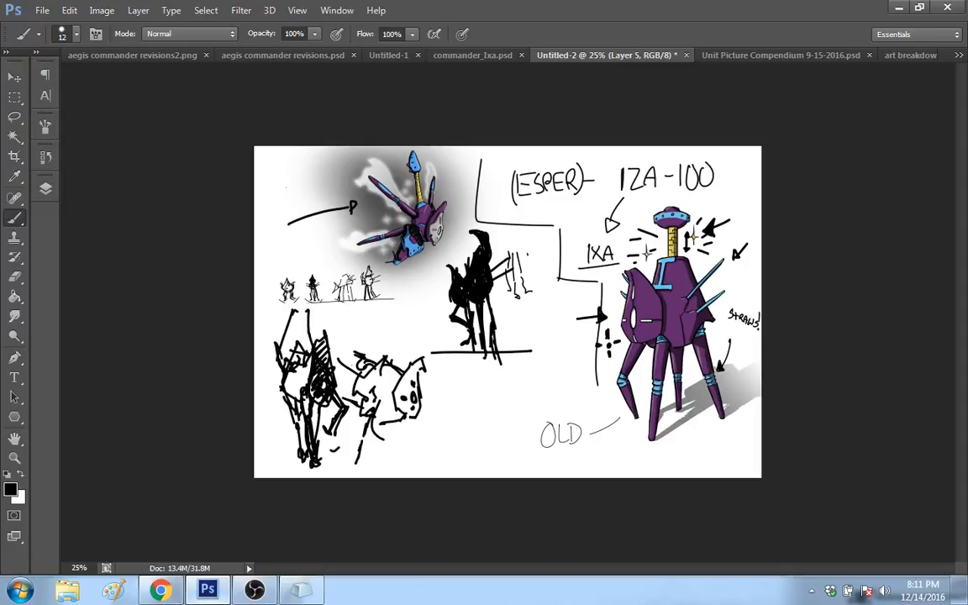
Step: Erase the crouching figure sketched beside the walking figure
{"action": "left_click", "coordinate": [18, 282]}
{"action": "right_click", "coordinate": [436, 328]}
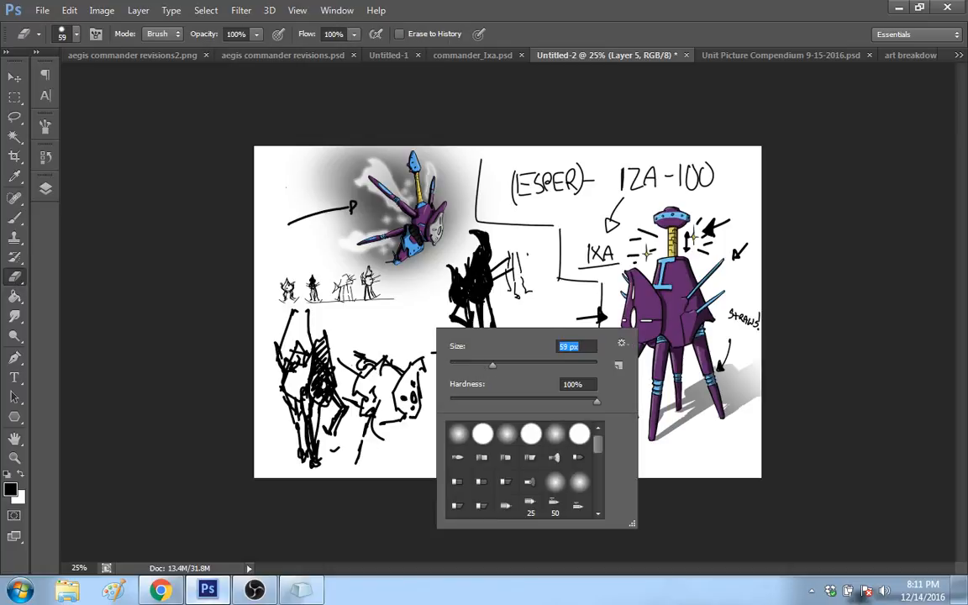
{"action": "mouse_move", "coordinate": [368, 409]}
{"action": "left_mouse_down"}
{"action": "mouse_move", "coordinate": [351, 354]}
{"action": "mouse_move", "coordinate": [407, 433]}
{"action": "mouse_move", "coordinate": [469, 374]}
{"action": "left_mouse_up"}
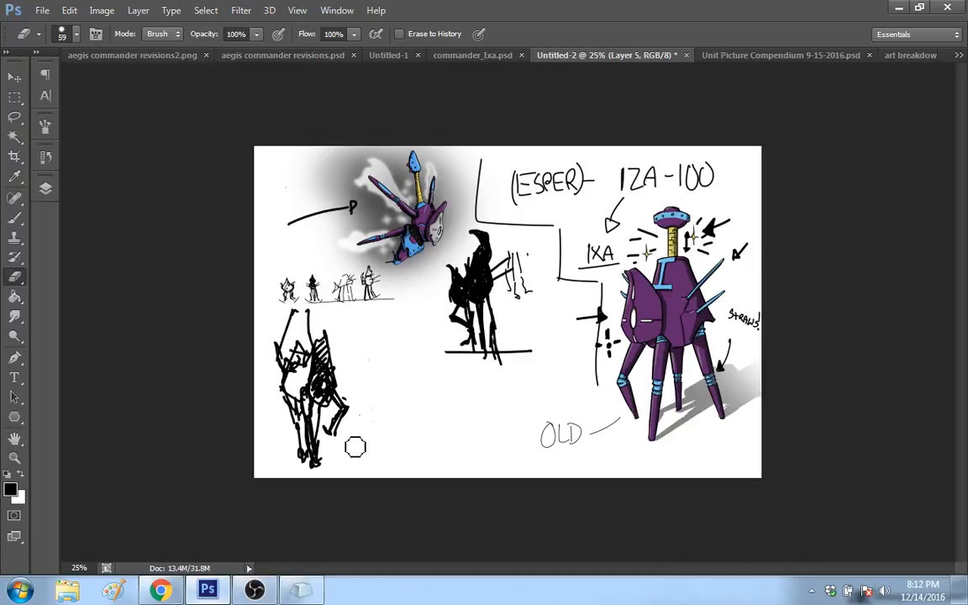
Step: Brush a short line at the flying robot's head and a filled black top hat onto the large robot's head
{"action": "left_click", "coordinate": [14, 216]}
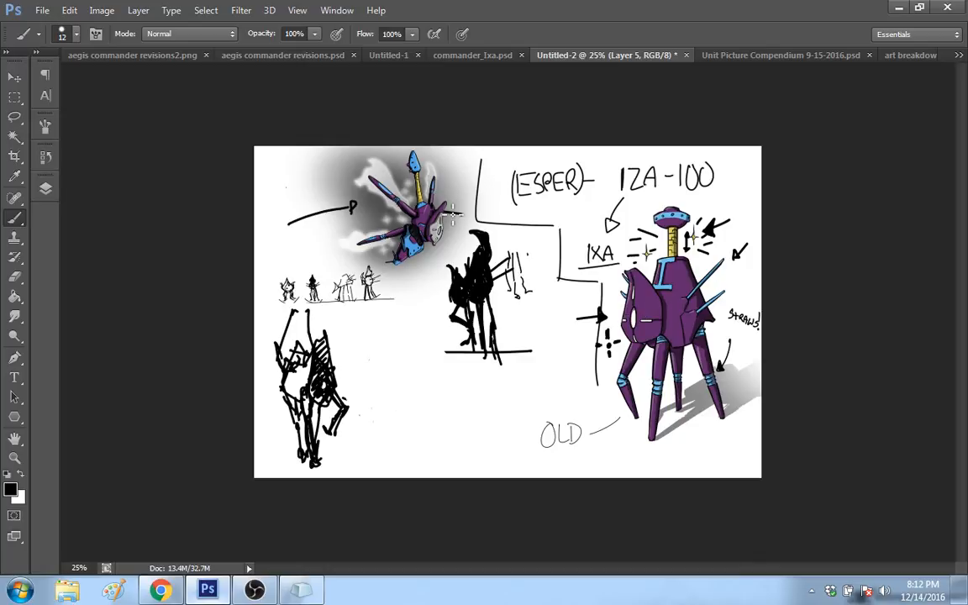
{"action": "left_click_drag", "start_coordinate": [442, 212], "coordinate": [456, 214]}
{"action": "left_click_drag", "start_coordinate": [671, 284], "coordinate": [612, 292]}
{"action": "left_click_drag", "start_coordinate": [675, 277], "coordinate": [611, 291]}
{"action": "left_click_drag", "start_coordinate": [617, 251], "coordinate": [622, 285]}
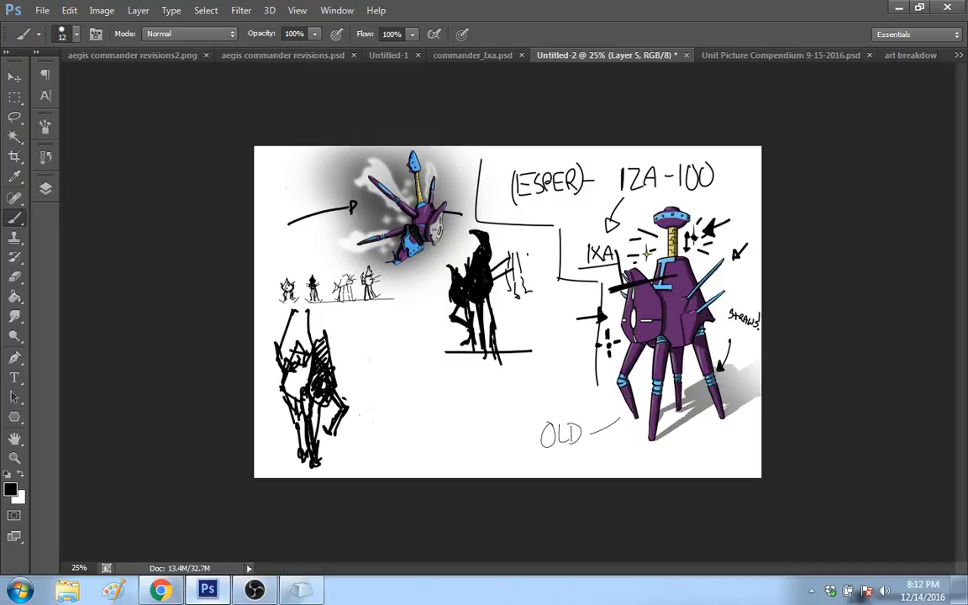
{"action": "mouse_move", "coordinate": [645, 250]}
{"action": "left_mouse_down"}
{"action": "mouse_move", "coordinate": [620, 286]}
{"action": "mouse_move", "coordinate": [632, 254]}
{"action": "mouse_move", "coordinate": [643, 284]}
{"action": "mouse_move", "coordinate": [641, 262]}
{"action": "mouse_move", "coordinate": [637, 277]}
{"action": "mouse_move", "coordinate": [676, 272]}
{"action": "left_mouse_up"}
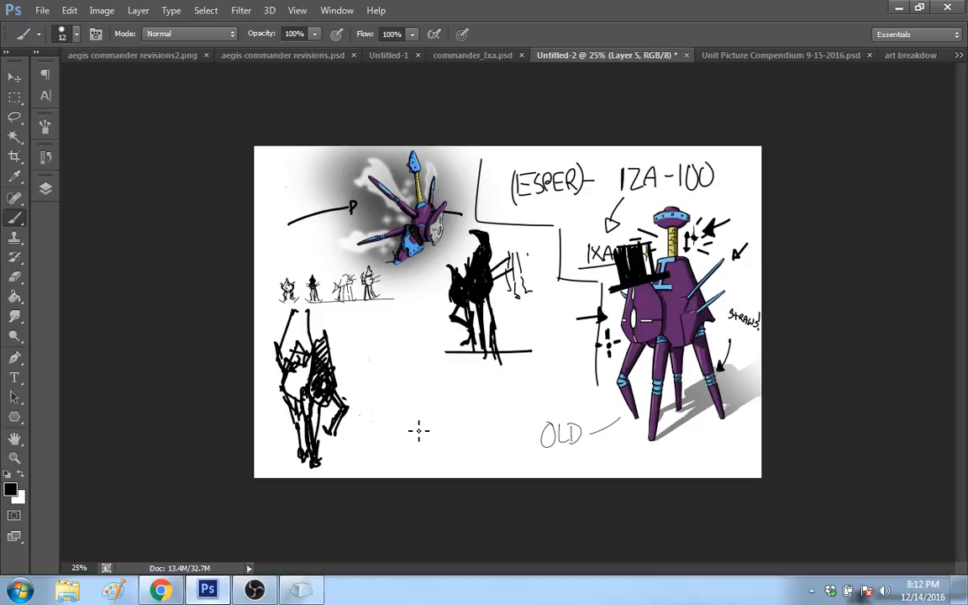
Step: Select the walking figure sketch and scale it down to about 54% with Free Transform
{"action": "left_click", "coordinate": [16, 98]}
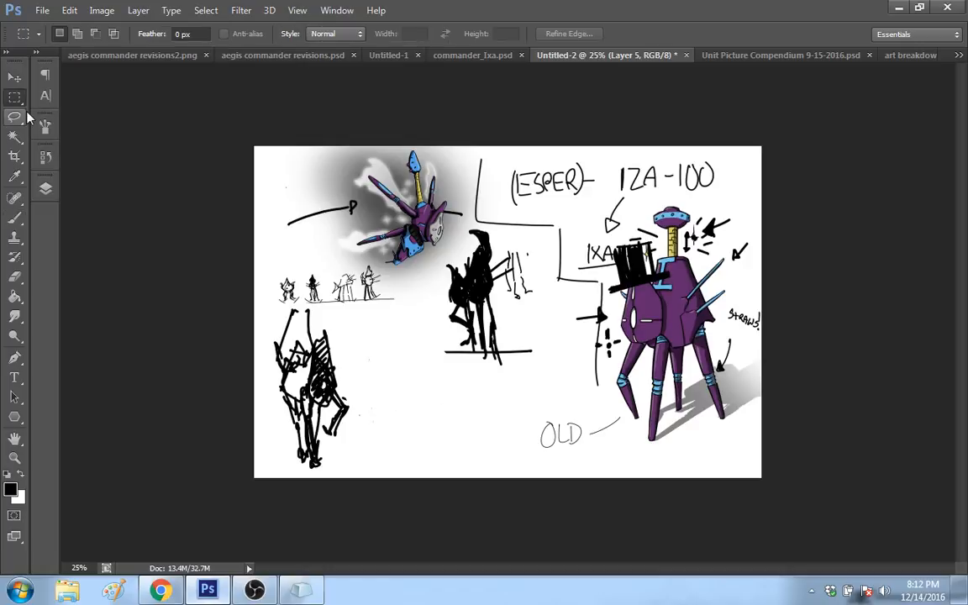
{"action": "mouse_move", "coordinate": [256, 306]}
{"action": "left_mouse_down"}
{"action": "mouse_move", "coordinate": [376, 443]}
{"action": "mouse_move", "coordinate": [375, 471]}
{"action": "mouse_move", "coordinate": [370, 436]}
{"action": "left_mouse_up"}
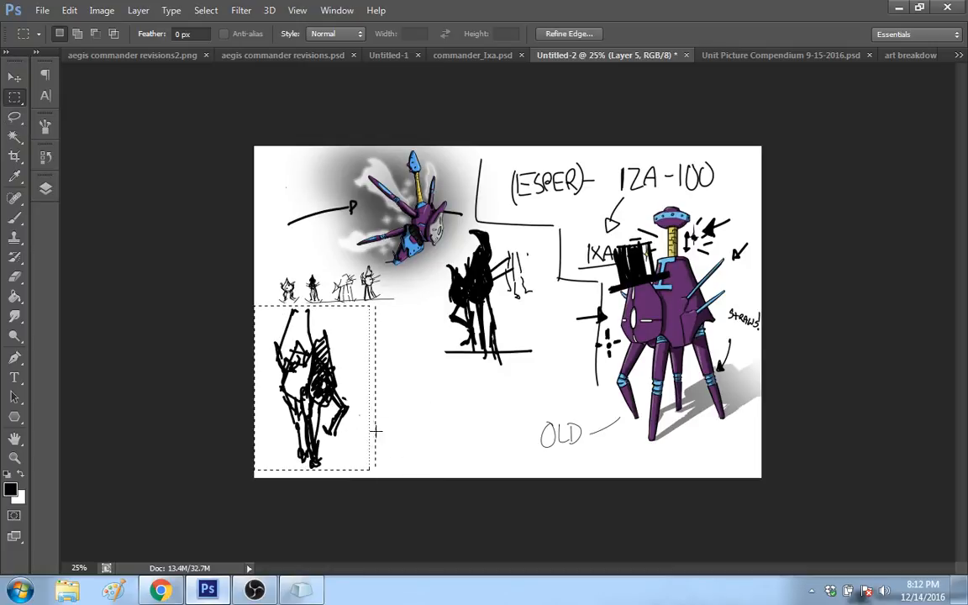
{"action": "right_click", "coordinate": [337, 400]}
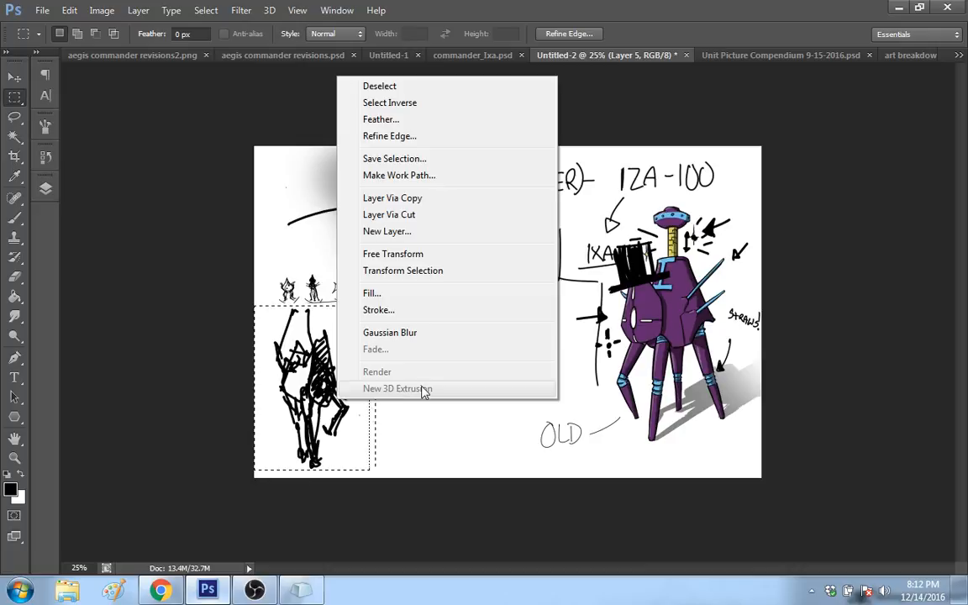
{"action": "left_click", "coordinate": [403, 255]}
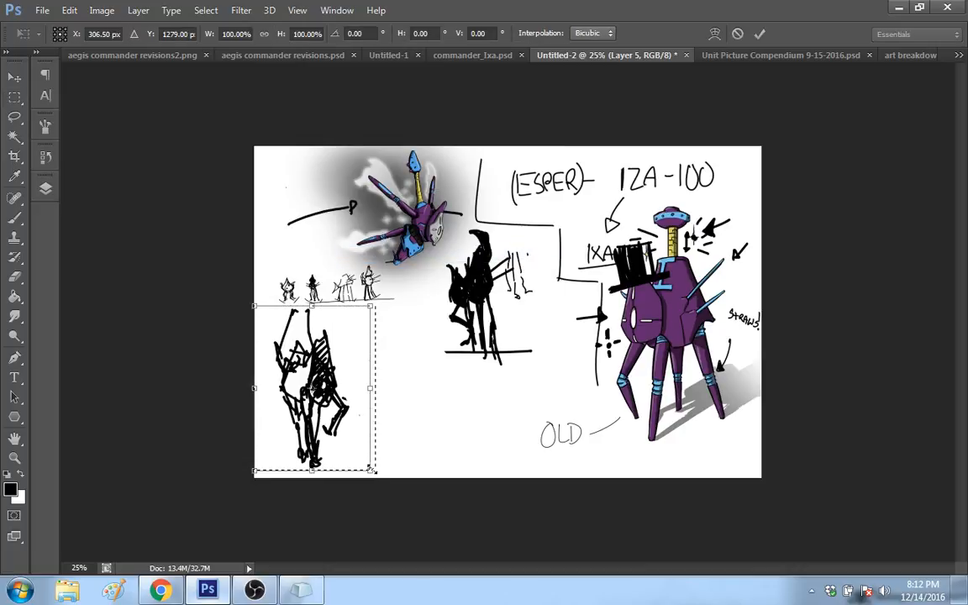
{"action": "left_click_drag", "start_coordinate": [372, 469], "coordinate": [321, 394]}
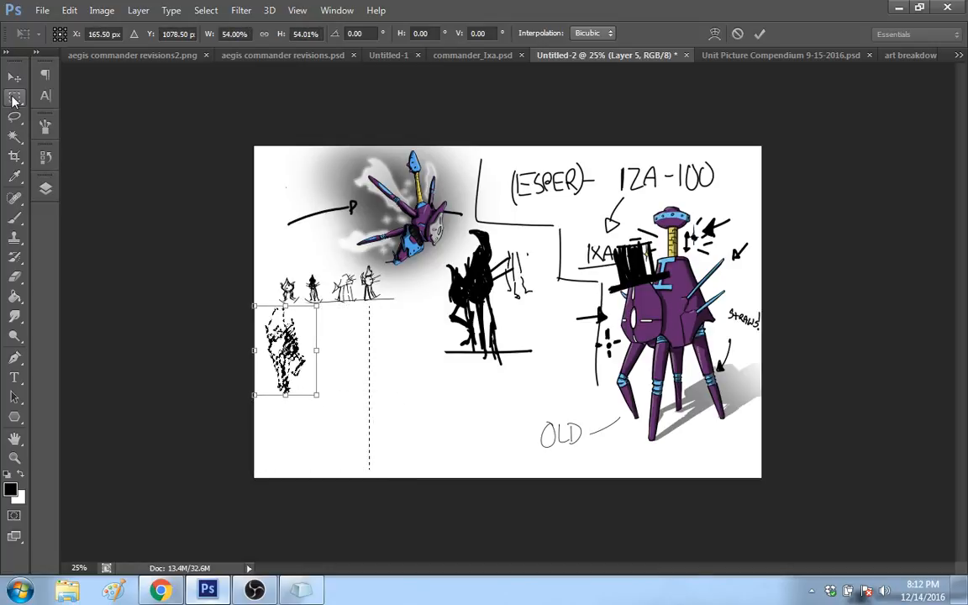
{"action": "left_click", "coordinate": [13, 99]}
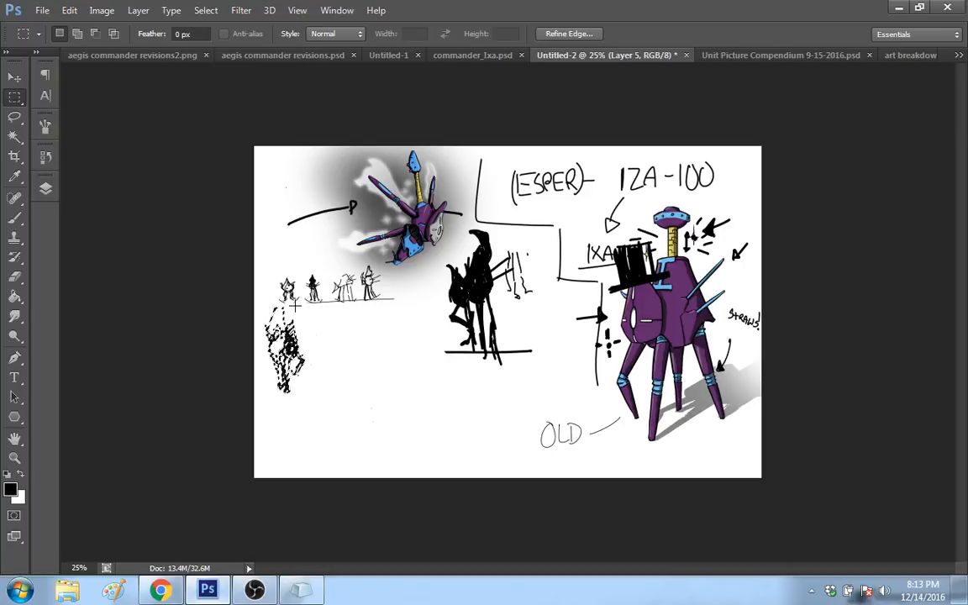
Step: Move the reduced walking figure beneath the large black silhouette, beside the OLD label, and deselect it
{"action": "key", "text": "v"}
{"action": "mouse_move", "coordinate": [295, 305]}
{"action": "left_mouse_down"}
{"action": "mouse_move", "coordinate": [316, 377]}
{"action": "mouse_move", "coordinate": [546, 368]}
{"action": "mouse_move", "coordinate": [526, 384]}
{"action": "left_mouse_up"}
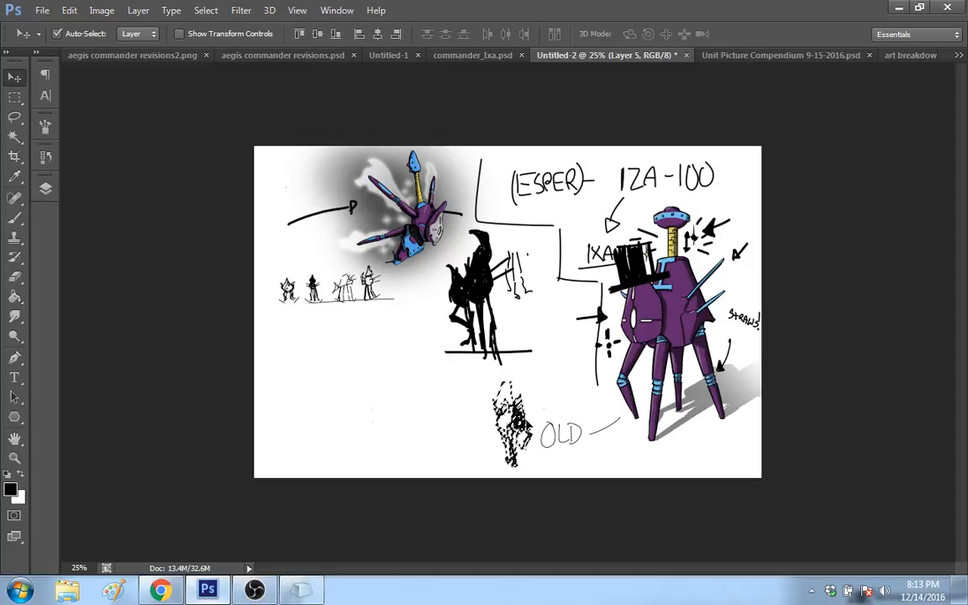
{"action": "left_click", "coordinate": [14, 97]}
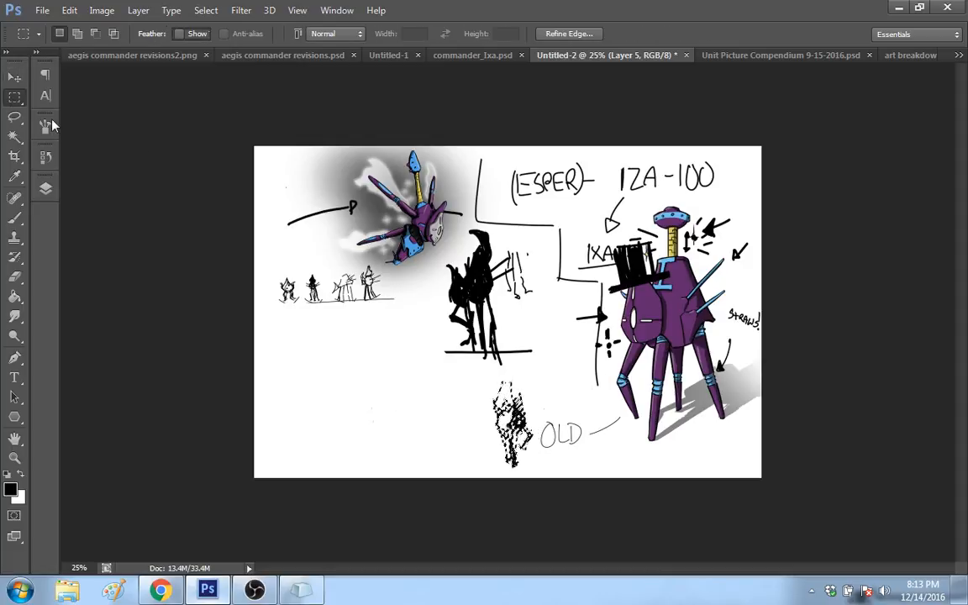
{"action": "left_click", "coordinate": [307, 343]}
Step: Sketch a small cluster of thick vertical and angular strokes in the empty space beside the reduced walking figure
{"action": "left_click", "coordinate": [17, 218]}
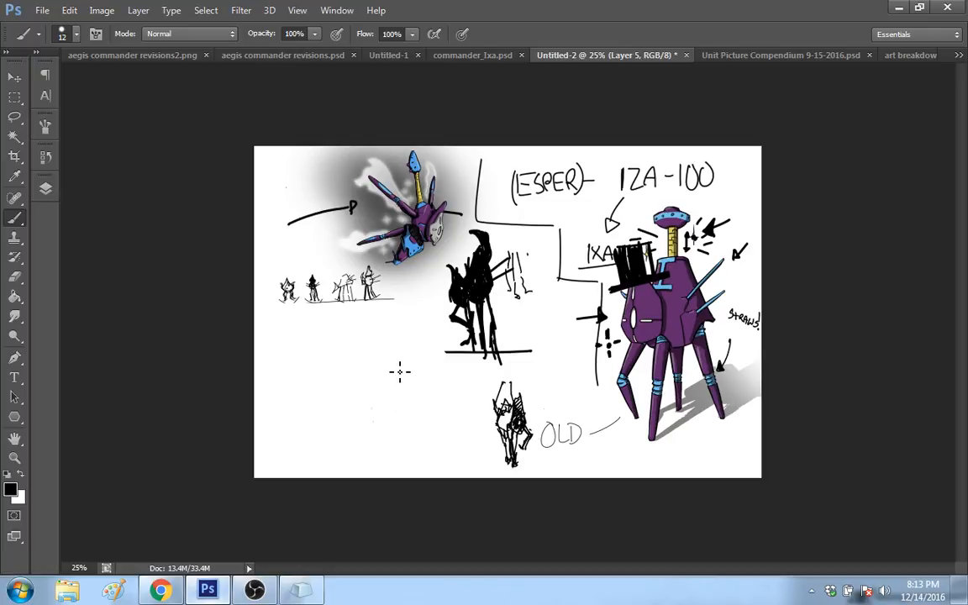
{"action": "mouse_move", "coordinate": [400, 372]}
{"action": "left_mouse_down"}
{"action": "mouse_move", "coordinate": [406, 414]}
{"action": "mouse_move", "coordinate": [414, 362]}
{"action": "mouse_move", "coordinate": [429, 375]}
{"action": "mouse_move", "coordinate": [420, 392]}
{"action": "left_mouse_up"}
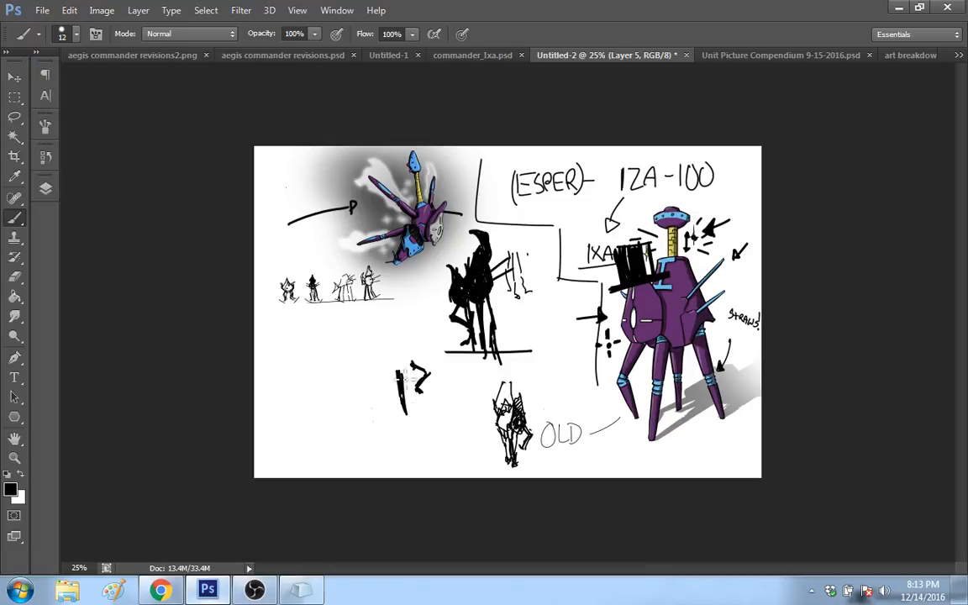
{"action": "left_click_drag", "start_coordinate": [391, 358], "coordinate": [388, 405]}
{"action": "mouse_move", "coordinate": [392, 355]}
{"action": "left_mouse_down"}
{"action": "mouse_move", "coordinate": [387, 407]}
{"action": "mouse_move", "coordinate": [424, 405]}
{"action": "left_mouse_up"}
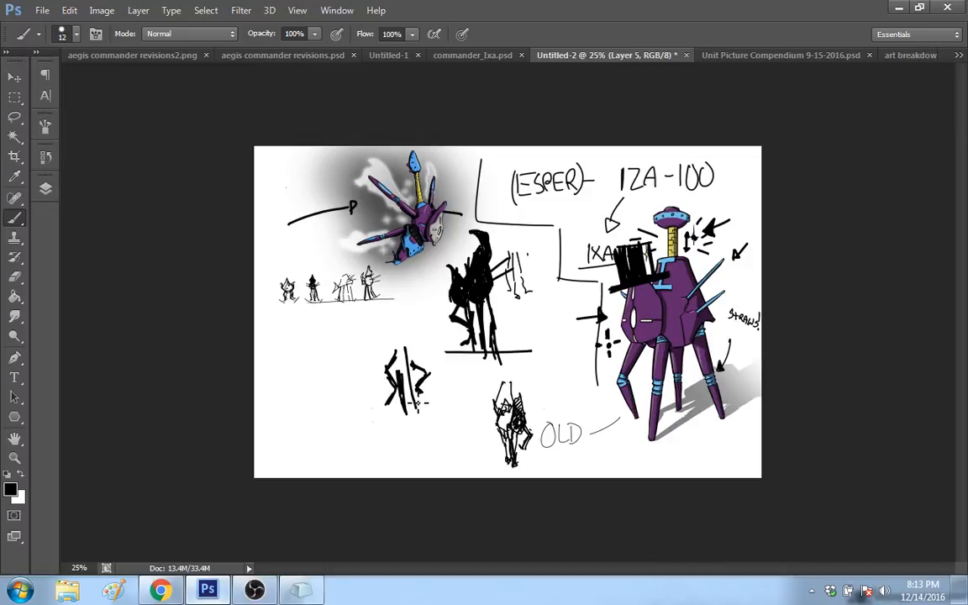
{"action": "left_click_drag", "start_coordinate": [404, 350], "coordinate": [415, 405]}
{"action": "left_click_drag", "start_coordinate": [417, 389], "coordinate": [427, 390]}
Step: Erase the small cluster of angular strokes and return to the Brush tool
{"action": "left_click", "coordinate": [15, 277]}
{"action": "mouse_move", "coordinate": [392, 360]}
{"action": "left_mouse_down"}
{"action": "mouse_move", "coordinate": [412, 339]}
{"action": "mouse_move", "coordinate": [413, 371]}
{"action": "mouse_move", "coordinate": [424, 364]}
{"action": "mouse_move", "coordinate": [425, 389]}
{"action": "left_mouse_up"}
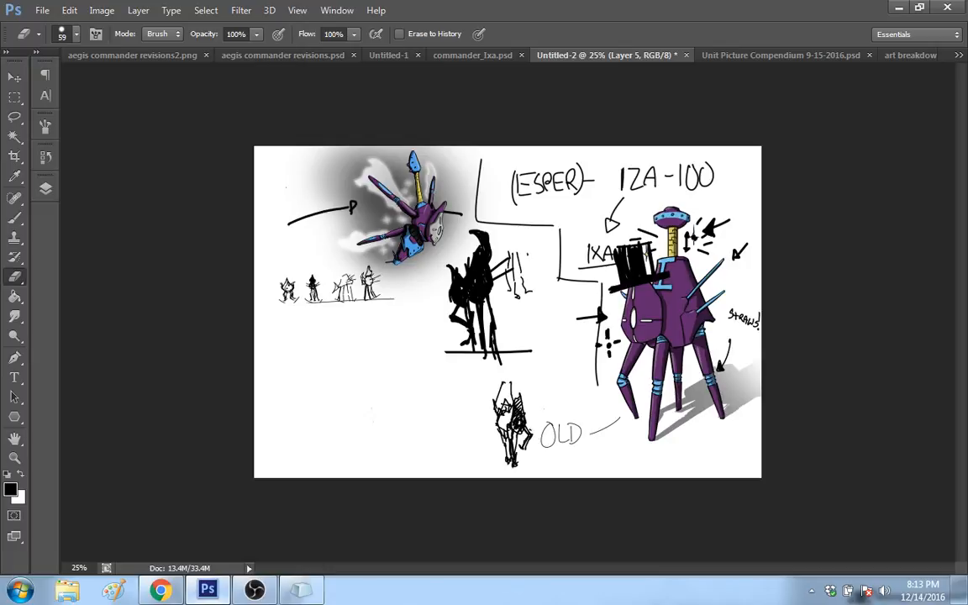
{"action": "left_click", "coordinate": [17, 218]}
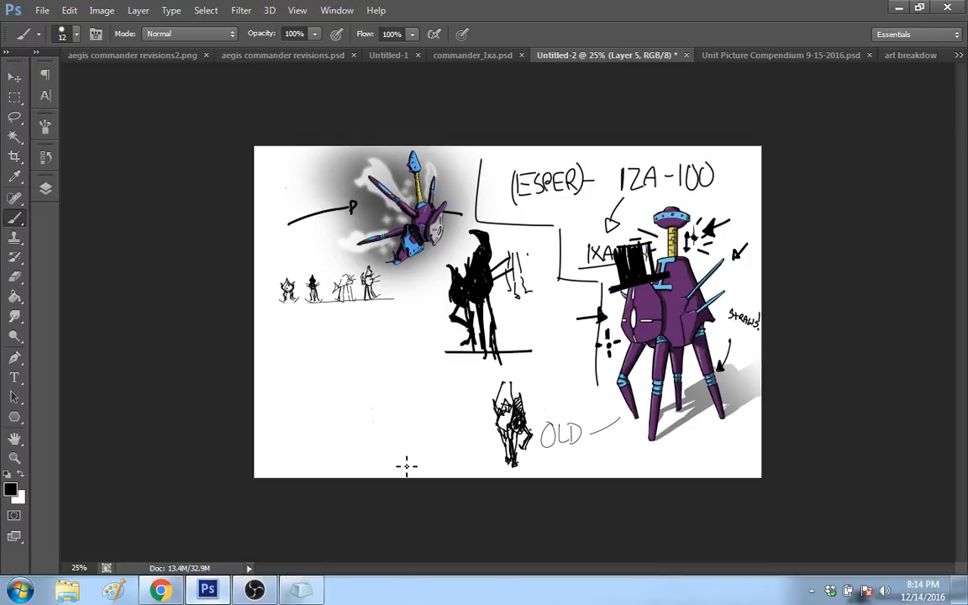
{"action": "left_click_drag", "start_coordinate": [402, 455], "coordinate": [403, 464]}
{"action": "mouse_move", "coordinate": [404, 471]}
{"action": "left_mouse_down"}
{"action": "mouse_move", "coordinate": [413, 385]}
{"action": "mouse_move", "coordinate": [421, 388]}
{"action": "left_mouse_up"}
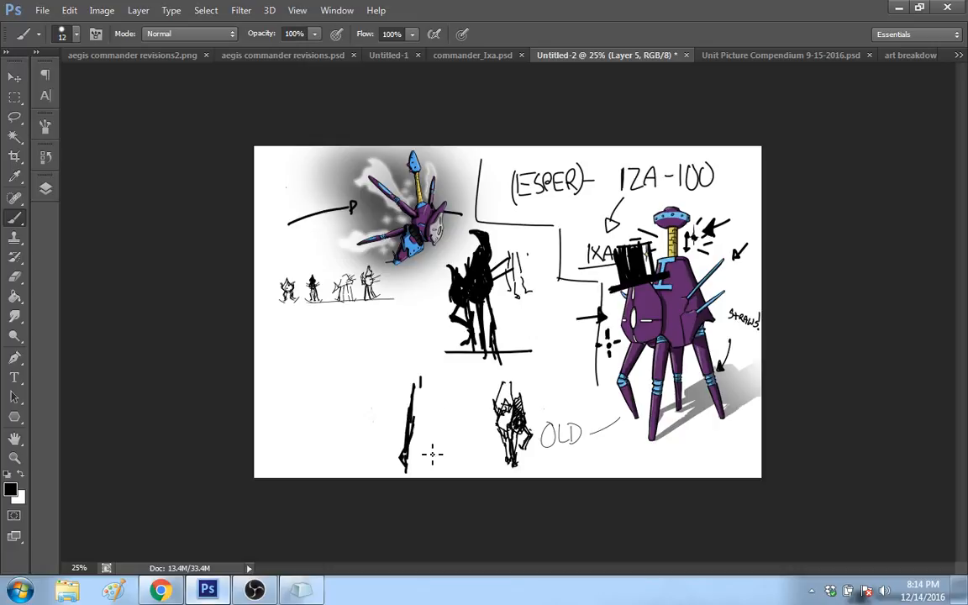
{"action": "left_click_drag", "start_coordinate": [421, 430], "coordinate": [417, 367]}
{"action": "key", "text": "ctrl+alt+z"}
{"action": "key", "text": "ctrl+alt+z"}
{"action": "key", "text": "ctrl+alt+z"}
{"action": "key", "text": "ctrl+alt+z"}
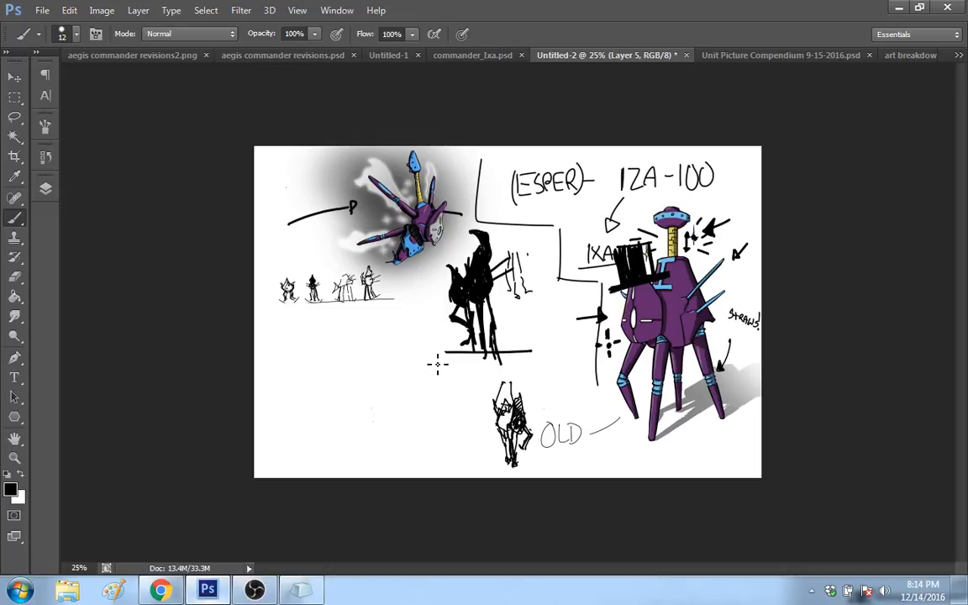
Step: Sketch a small, partly filled top hat beneath the row of thumbnail figures and remove it again
{"action": "key", "text": "z"}
{"action": "left_click", "coordinate": [407, 390]}
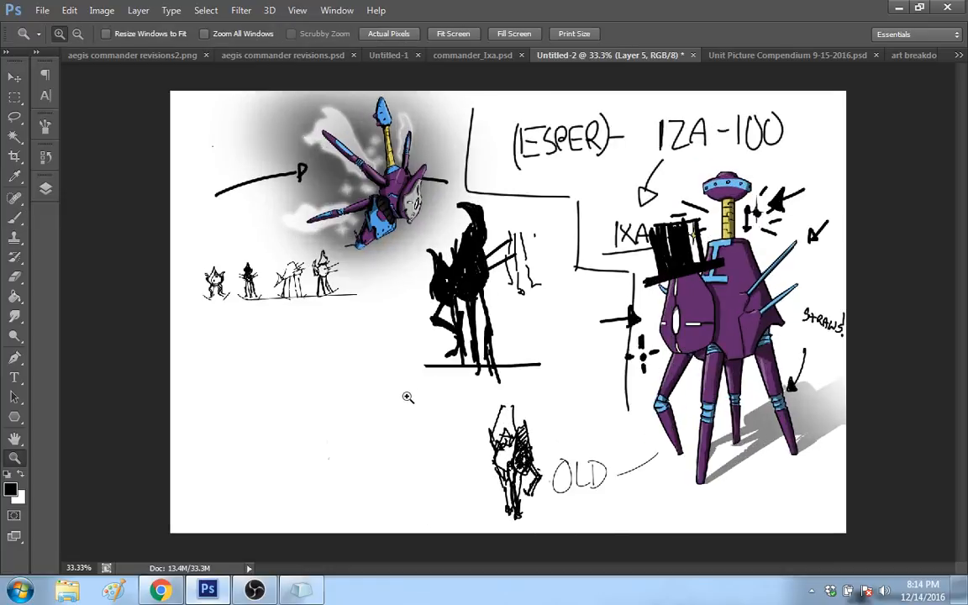
{"action": "left_click", "coordinate": [418, 401]}
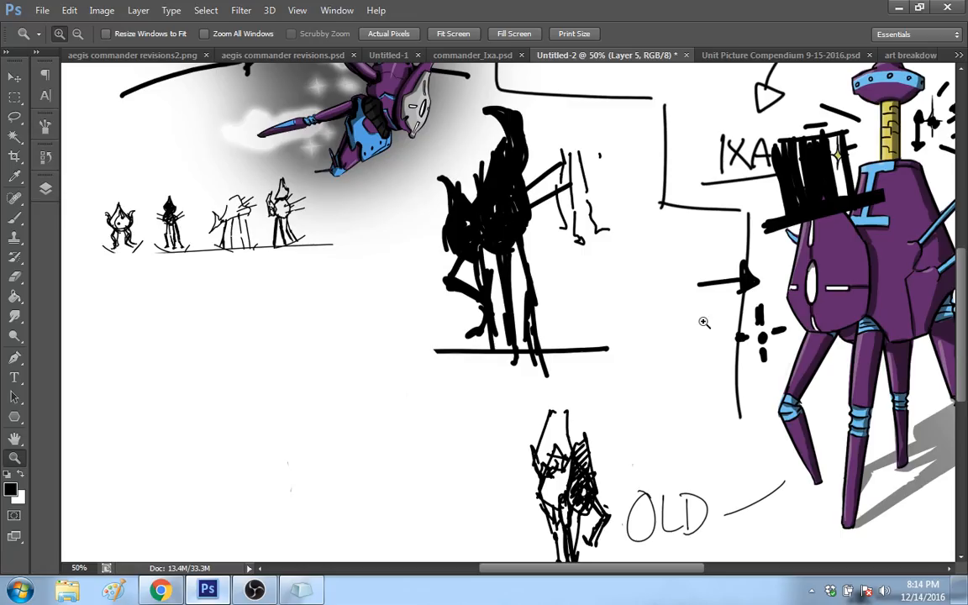
{"action": "left_click_drag", "start_coordinate": [705, 323], "coordinate": [965, 294]}
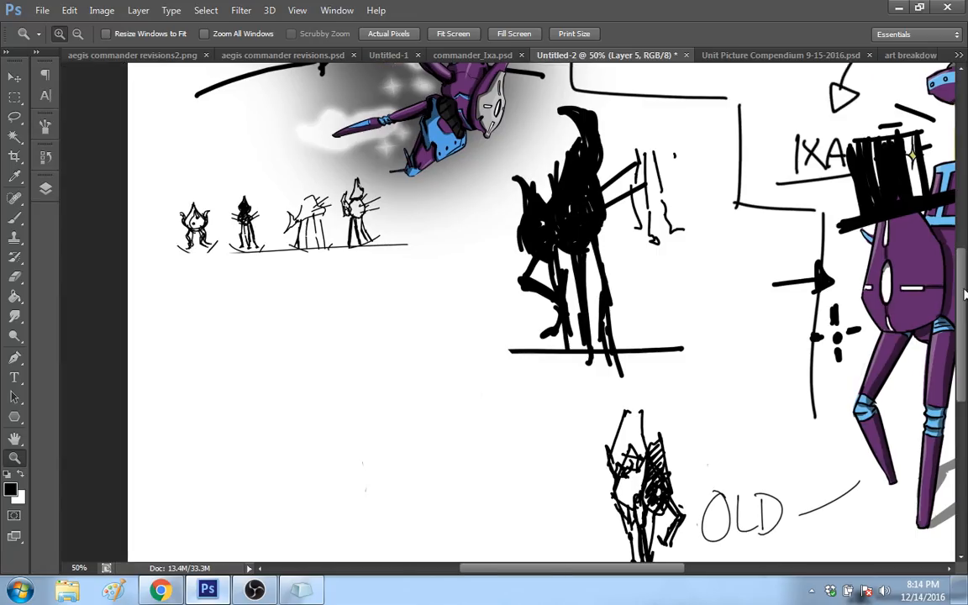
{"action": "scroll", "coordinate": [965, 294], "scroll_direction": "down", "scroll_amount": 2}
{"action": "left_click", "coordinate": [18, 224]}
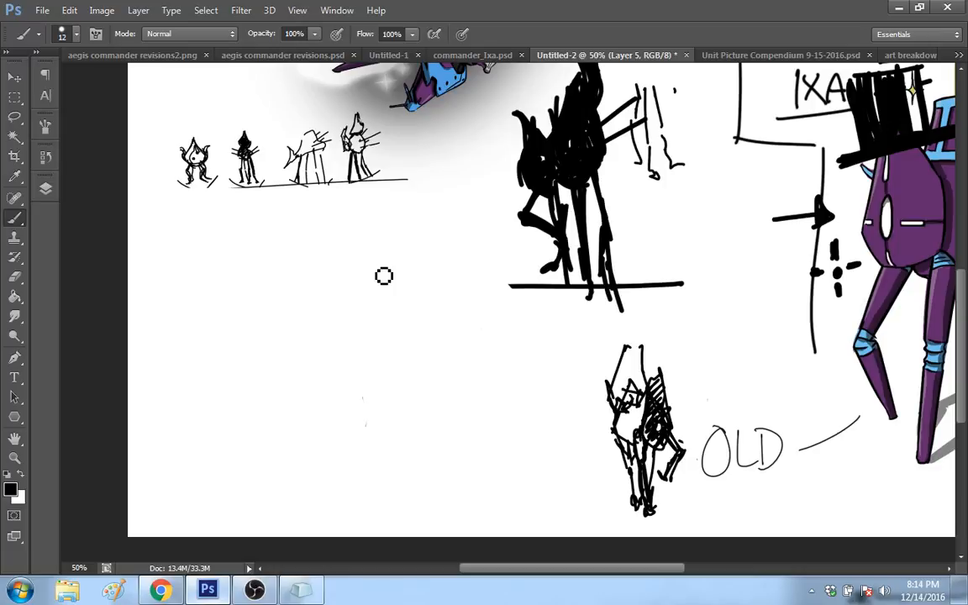
{"action": "mouse_move", "coordinate": [350, 274]}
{"action": "left_mouse_down"}
{"action": "mouse_move", "coordinate": [411, 264]}
{"action": "mouse_move", "coordinate": [363, 234]}
{"action": "mouse_move", "coordinate": [393, 262]}
{"action": "mouse_move", "coordinate": [395, 253]}
{"action": "mouse_move", "coordinate": [372, 246]}
{"action": "mouse_move", "coordinate": [375, 264]}
{"action": "mouse_move", "coordinate": [386, 250]}
{"action": "left_mouse_up"}
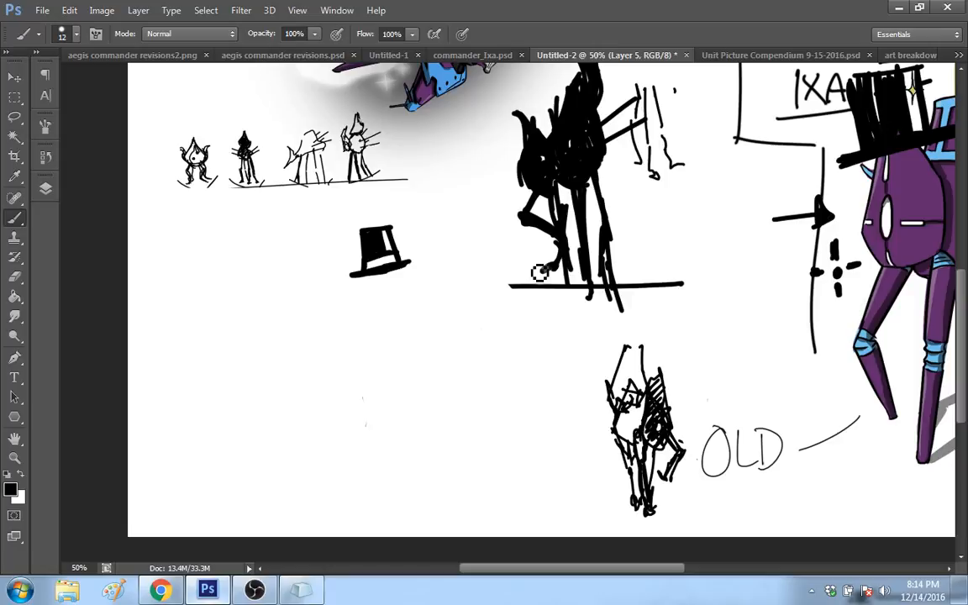
{"action": "left_click_drag", "start_coordinate": [407, 280], "coordinate": [420, 271]}
{"action": "left_click_drag", "start_coordinate": [311, 251], "coordinate": [402, 259]}
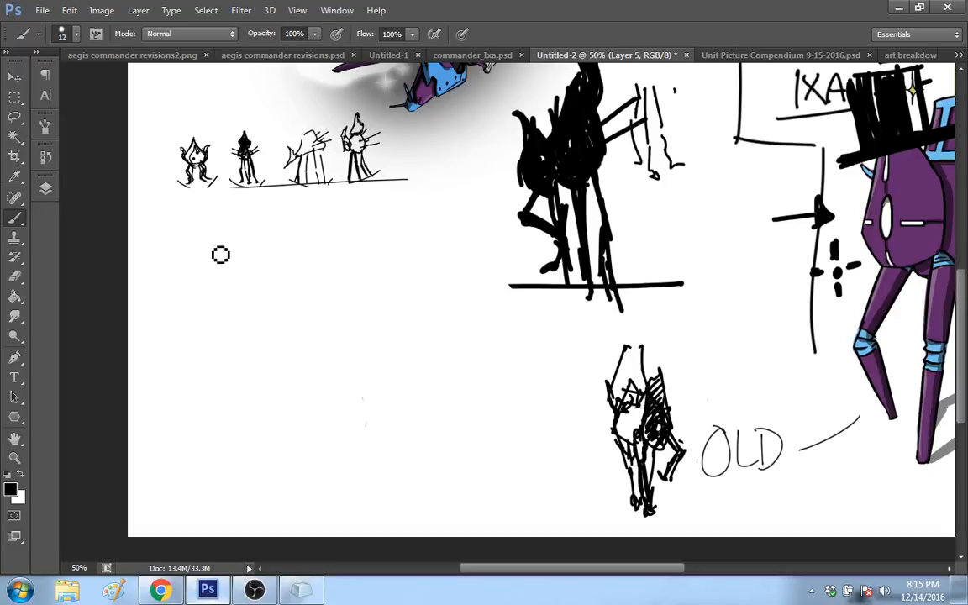
Step: Draw a stick figure labelled A beneath the thumbnail row and write the letter E below the A
{"action": "mouse_move", "coordinate": [165, 312]}
{"action": "left_mouse_down"}
{"action": "mouse_move", "coordinate": [186, 283]}
{"action": "mouse_move", "coordinate": [177, 266]}
{"action": "mouse_move", "coordinate": [192, 261]}
{"action": "mouse_move", "coordinate": [186, 268]}
{"action": "mouse_move", "coordinate": [179, 259]}
{"action": "mouse_move", "coordinate": [219, 290]}
{"action": "left_mouse_up"}
{"action": "left_click_drag", "start_coordinate": [206, 277], "coordinate": [218, 278]}
{"action": "left_click_drag", "start_coordinate": [222, 329], "coordinate": [208, 357]}
{"action": "mouse_move", "coordinate": [207, 343]}
{"action": "left_mouse_down"}
{"action": "mouse_move", "coordinate": [222, 342]}
{"action": "mouse_move", "coordinate": [228, 355]}
{"action": "left_mouse_up"}
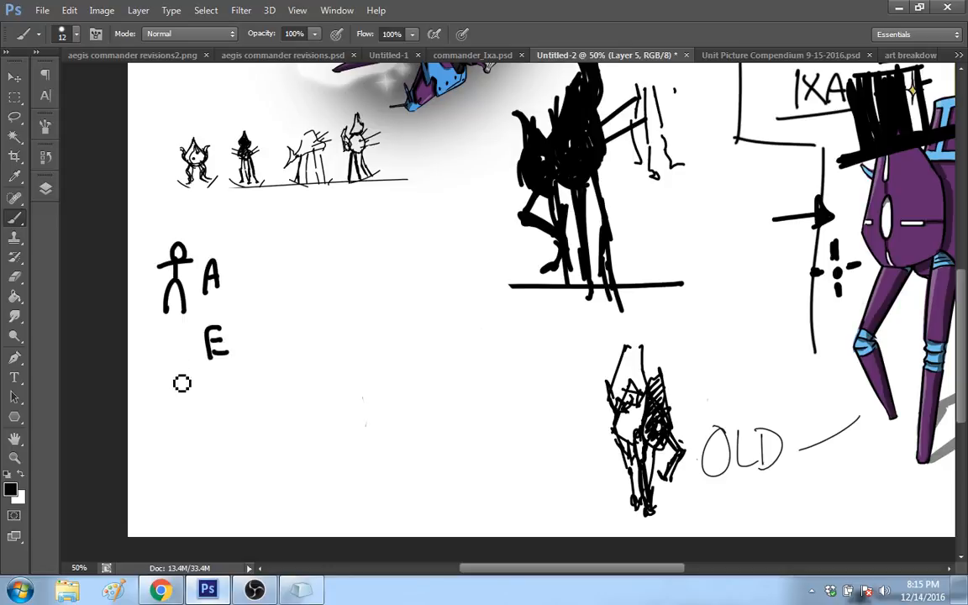
Step: Sketch a small round head shape with slanted parallel strokes and dots beside the letter E
{"action": "mouse_move", "coordinate": [143, 369]}
{"action": "left_mouse_down"}
{"action": "mouse_move", "coordinate": [148, 384]}
{"action": "mouse_move", "coordinate": [167, 349]}
{"action": "mouse_move", "coordinate": [154, 391]}
{"action": "mouse_move", "coordinate": [159, 385]}
{"action": "left_mouse_up"}
{"action": "mouse_move", "coordinate": [158, 374]}
{"action": "left_mouse_down"}
{"action": "mouse_move", "coordinate": [149, 385]}
{"action": "mouse_move", "coordinate": [178, 380]}
{"action": "mouse_move", "coordinate": [187, 340]}
{"action": "mouse_move", "coordinate": [185, 362]}
{"action": "mouse_move", "coordinate": [158, 358]}
{"action": "mouse_move", "coordinate": [161, 340]}
{"action": "left_mouse_up"}
{"action": "left_click_drag", "start_coordinate": [133, 370], "coordinate": [170, 347]}
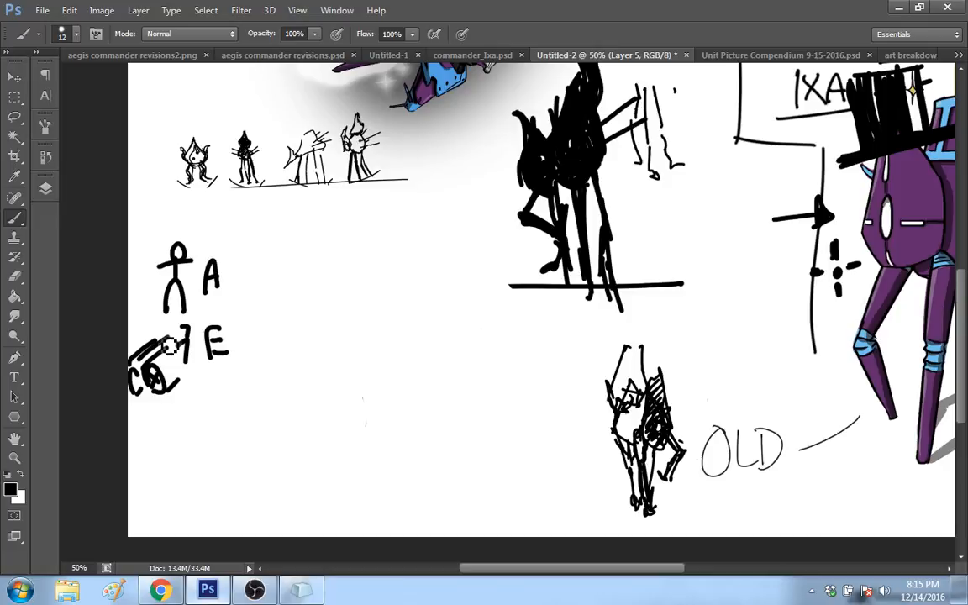
{"action": "left_click", "coordinate": [143, 398]}
{"action": "left_click_drag", "start_coordinate": [155, 397], "coordinate": [155, 403]}
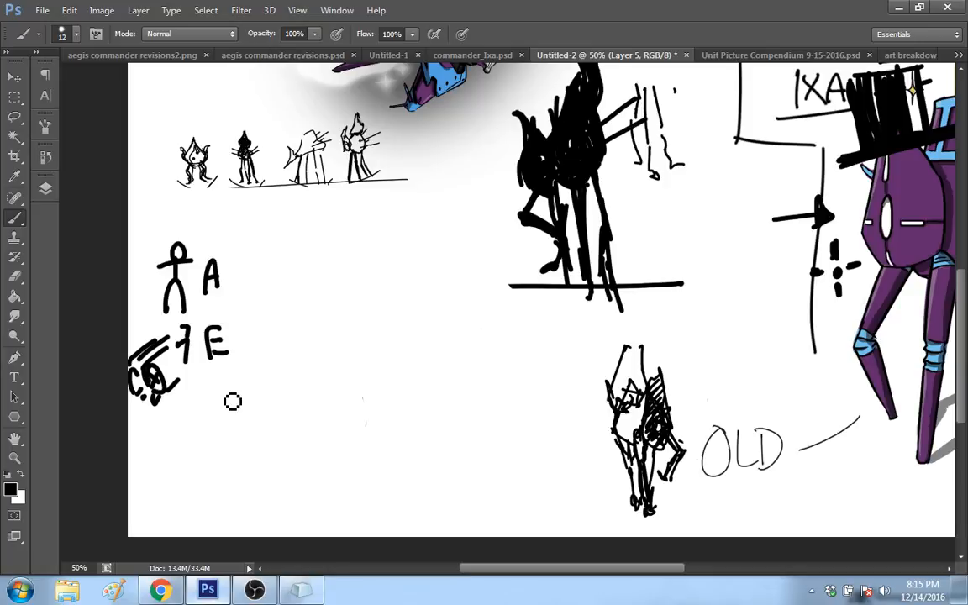
Step: Write the letter G below the E and sketch a dotted angular body with a raised arm and bent legs beside it
{"action": "left_click_drag", "start_coordinate": [236, 412], "coordinate": [225, 427]}
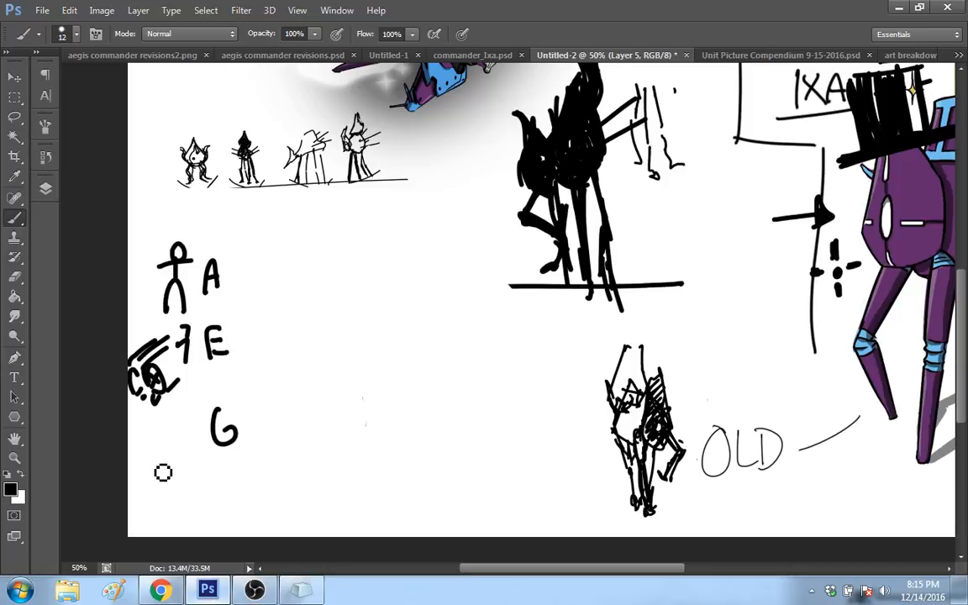
{"action": "mouse_move", "coordinate": [169, 467]}
{"action": "left_mouse_down"}
{"action": "mouse_move", "coordinate": [178, 443]}
{"action": "mouse_move", "coordinate": [199, 463]}
{"action": "mouse_move", "coordinate": [198, 445]}
{"action": "left_mouse_up"}
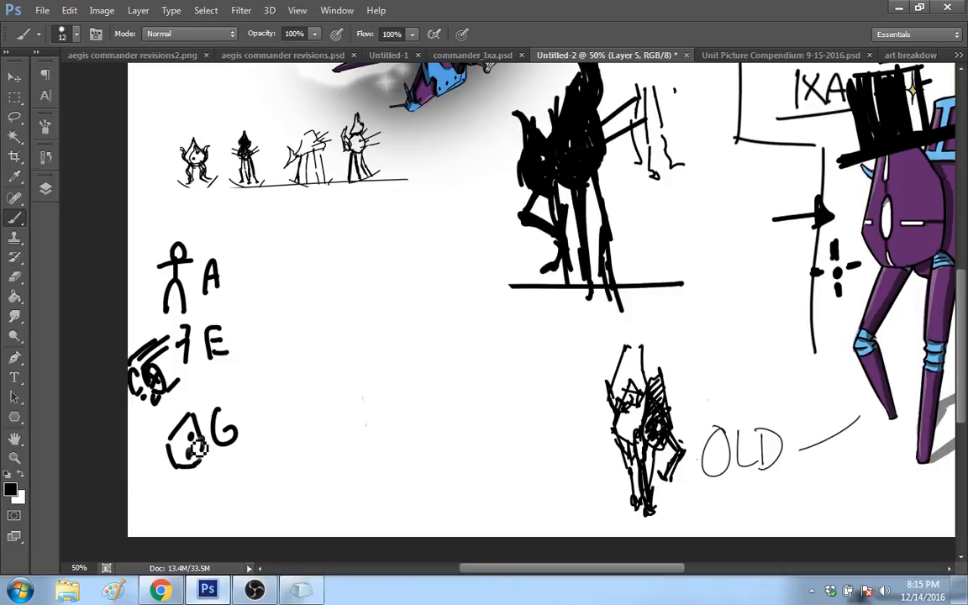
{"action": "left_click", "coordinate": [214, 392]}
{"action": "left_click_drag", "start_coordinate": [189, 413], "coordinate": [207, 388]}
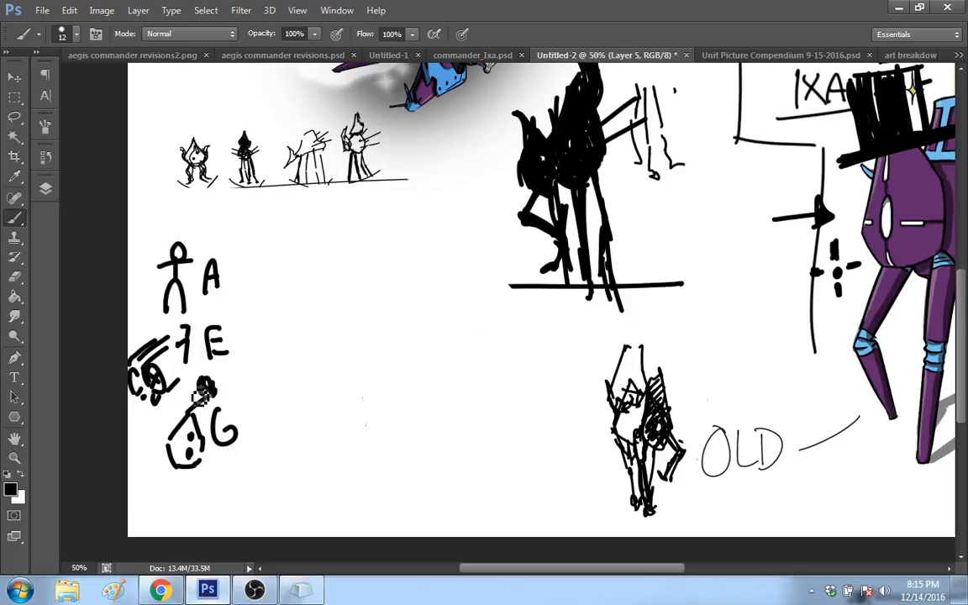
{"action": "mouse_move", "coordinate": [199, 390]}
{"action": "left_mouse_down"}
{"action": "mouse_move", "coordinate": [178, 399]}
{"action": "mouse_move", "coordinate": [189, 407]}
{"action": "mouse_move", "coordinate": [158, 406]}
{"action": "mouse_move", "coordinate": [171, 422]}
{"action": "mouse_move", "coordinate": [149, 468]}
{"action": "mouse_move", "coordinate": [152, 502]}
{"action": "left_mouse_up"}
{"action": "mouse_move", "coordinate": [178, 468]}
{"action": "left_mouse_down"}
{"action": "mouse_move", "coordinate": [207, 502]}
{"action": "mouse_move", "coordinate": [163, 501]}
{"action": "mouse_move", "coordinate": [147, 489]}
{"action": "mouse_move", "coordinate": [204, 502]}
{"action": "mouse_move", "coordinate": [184, 470]}
{"action": "left_mouse_up"}
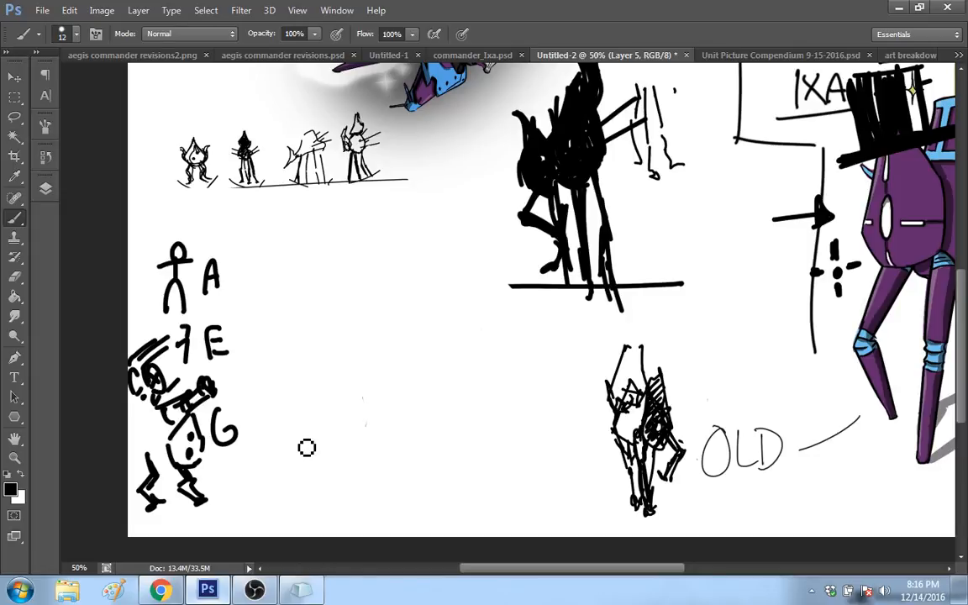
Step: Draw two narrow upright ovals with small inner marks next to the G figure
{"action": "left_click_drag", "start_coordinate": [259, 478], "coordinate": [309, 468]}
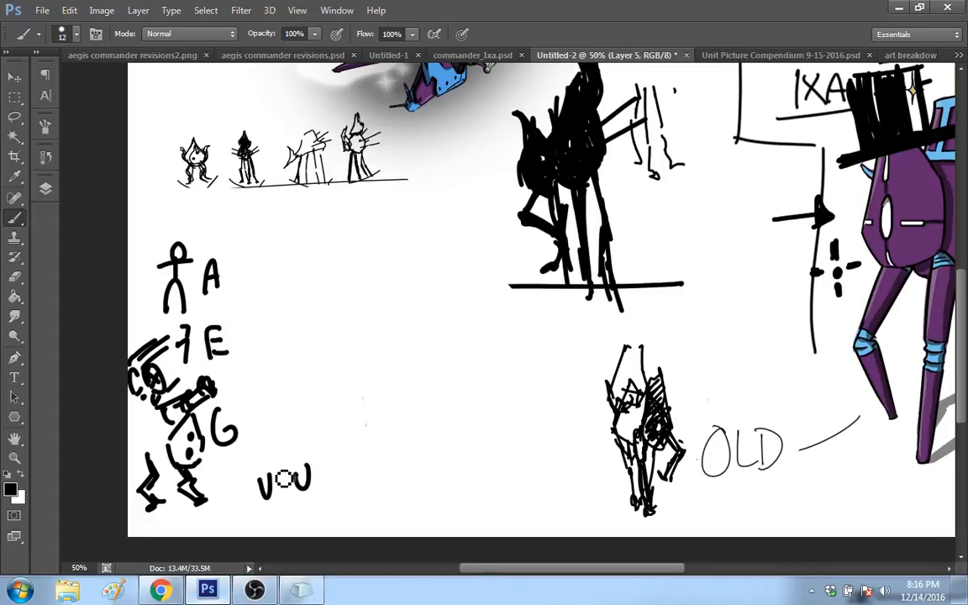
{"action": "left_click_drag", "start_coordinate": [257, 473], "coordinate": [274, 468]}
{"action": "left_click_drag", "start_coordinate": [295, 464], "coordinate": [309, 464]}
{"action": "left_click", "coordinate": [265, 460]}
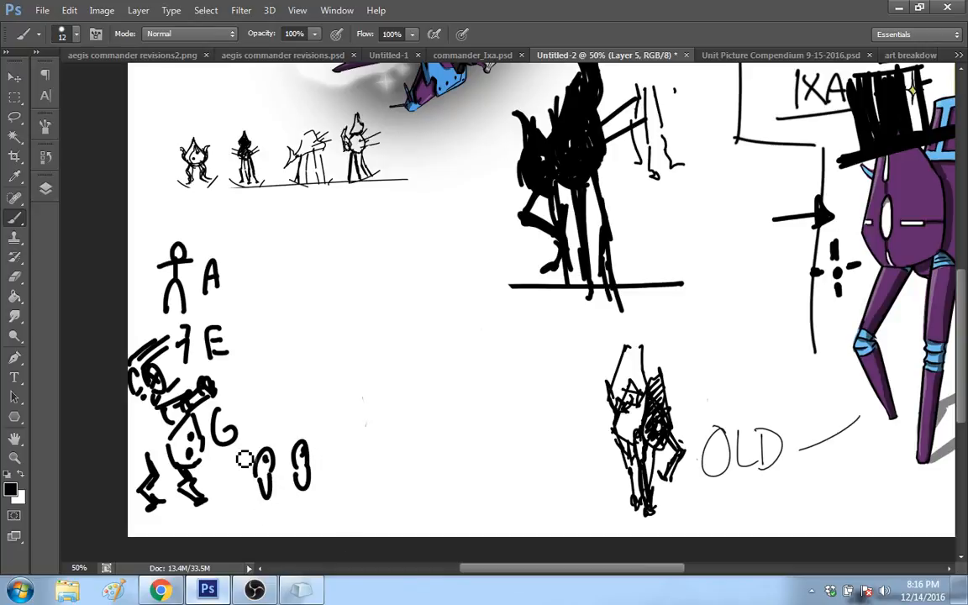
Step: Clear the lettered sketches and draw an egg-shaped outline with several dots inside it beneath the thumbnail row
{"action": "mouse_move", "coordinate": [243, 459]}
{"action": "left_mouse_down"}
{"action": "mouse_move", "coordinate": [333, 438]}
{"action": "mouse_move", "coordinate": [296, 443]}
{"action": "mouse_move", "coordinate": [300, 492]}
{"action": "mouse_move", "coordinate": [209, 484]}
{"action": "mouse_move", "coordinate": [225, 408]}
{"action": "mouse_move", "coordinate": [136, 513]}
{"action": "mouse_move", "coordinate": [181, 269]}
{"action": "mouse_move", "coordinate": [218, 353]}
{"action": "mouse_move", "coordinate": [177, 285]}
{"action": "mouse_move", "coordinate": [197, 270]}
{"action": "mouse_move", "coordinate": [192, 319]}
{"action": "mouse_move", "coordinate": [164, 312]}
{"action": "left_mouse_up"}
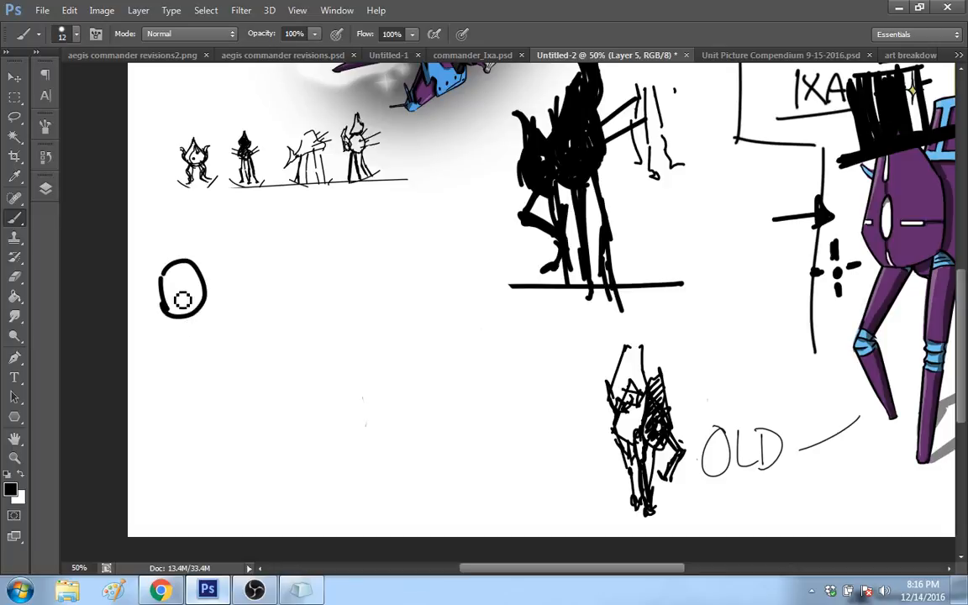
{"action": "left_click", "coordinate": [174, 299]}
{"action": "left_click", "coordinate": [190, 281]}
{"action": "left_click", "coordinate": [168, 282]}
{"action": "left_click", "coordinate": [165, 300]}
{"action": "left_click", "coordinate": [191, 298]}
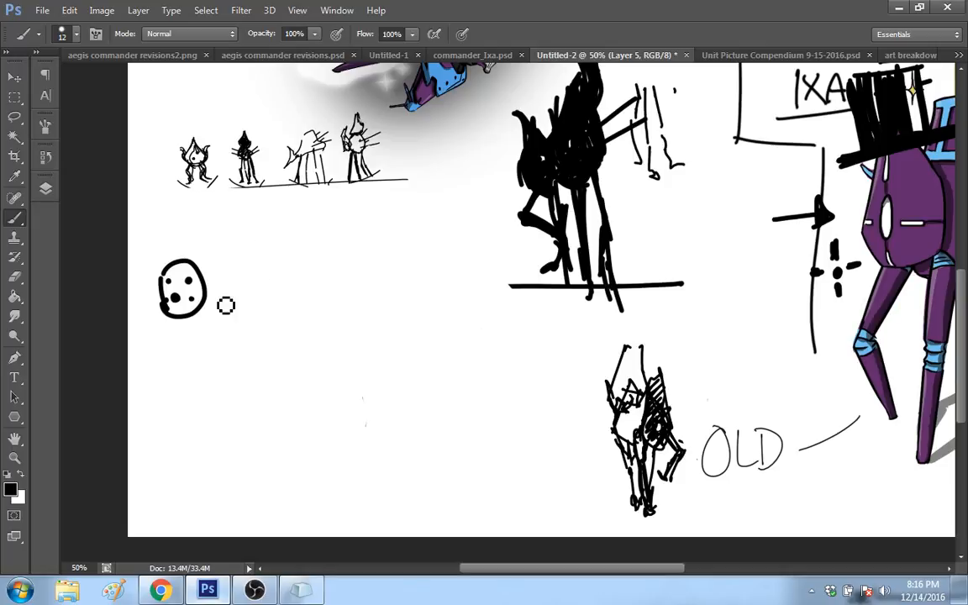
Step: Draw a roughly triangular outline below the egg shape and place one large dot and several small dots inside it
{"action": "mouse_move", "coordinate": [147, 399]}
{"action": "left_mouse_down"}
{"action": "mouse_move", "coordinate": [187, 358]}
{"action": "mouse_move", "coordinate": [148, 403]}
{"action": "left_mouse_up"}
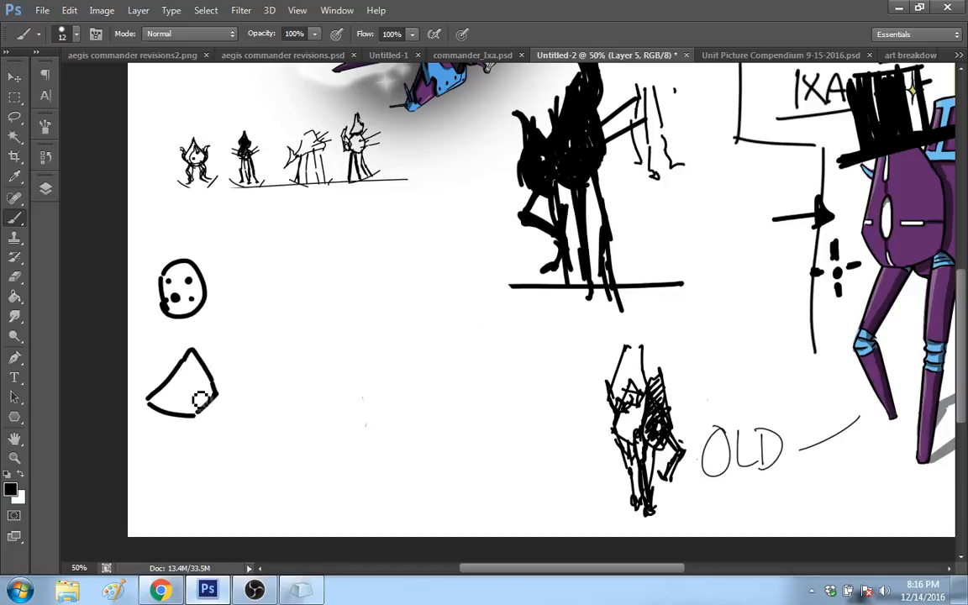
{"action": "left_click", "coordinate": [191, 393]}
{"action": "left_click", "coordinate": [193, 396]}
{"action": "left_click", "coordinate": [193, 377]}
{"action": "left_click", "coordinate": [173, 398]}
{"action": "left_click", "coordinate": [199, 402]}
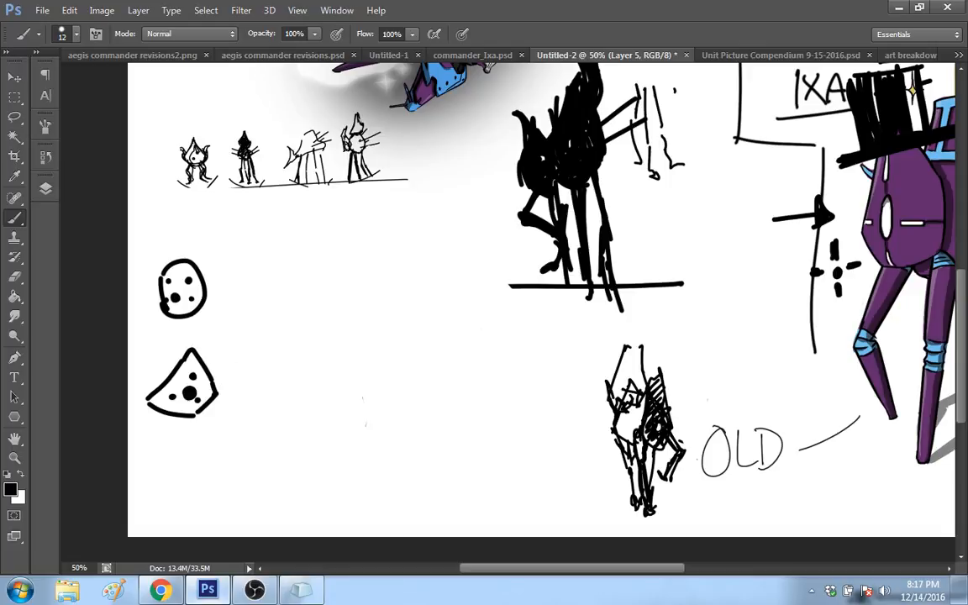
Step: Extend the dotted triangle with a tall peaked outline and short connecting strokes, and clear all the dotted sketches
{"action": "left_click_drag", "start_coordinate": [203, 359], "coordinate": [290, 373]}
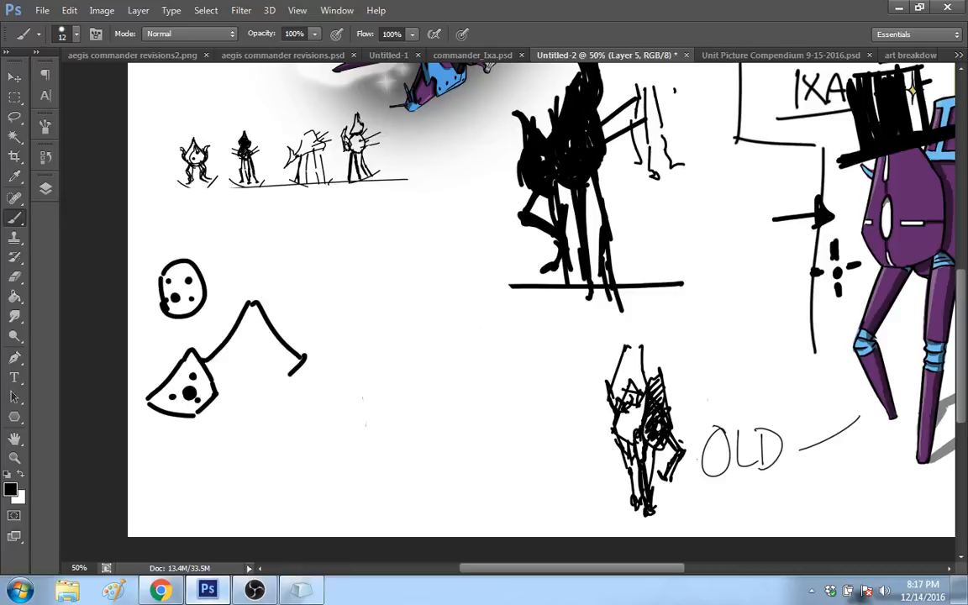
{"action": "mouse_move", "coordinate": [216, 399]}
{"action": "left_mouse_down"}
{"action": "mouse_move", "coordinate": [238, 408]}
{"action": "mouse_move", "coordinate": [241, 380]}
{"action": "left_mouse_up"}
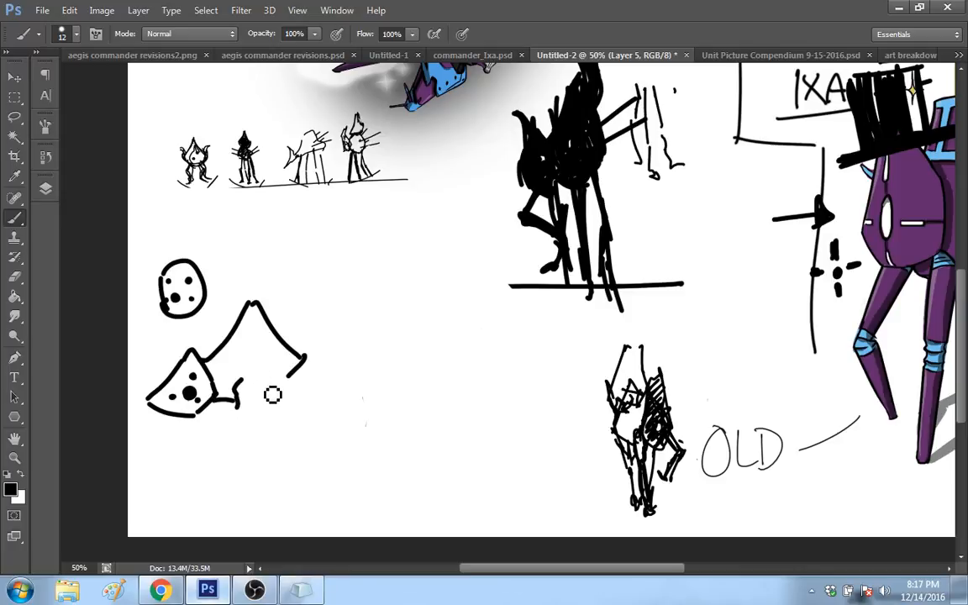
{"action": "mouse_move", "coordinate": [195, 351]}
{"action": "left_mouse_down"}
{"action": "mouse_move", "coordinate": [147, 415]}
{"action": "mouse_move", "coordinate": [244, 386]}
{"action": "mouse_move", "coordinate": [249, 395]}
{"action": "mouse_move", "coordinate": [178, 400]}
{"action": "mouse_move", "coordinate": [200, 264]}
{"action": "mouse_move", "coordinate": [257, 419]}
{"action": "left_mouse_up"}
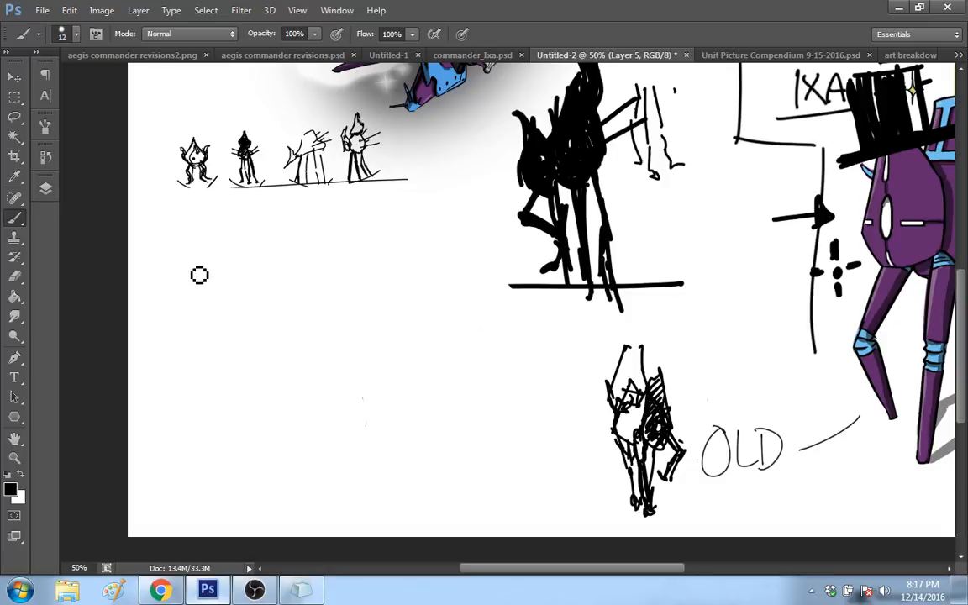
Step: Sketch a robot body with a pointed head and narrow angular side limbs beneath the thumbnail row
{"action": "mouse_move", "coordinate": [199, 276]}
{"action": "left_mouse_down"}
{"action": "mouse_move", "coordinate": [200, 249]}
{"action": "mouse_move", "coordinate": [247, 291]}
{"action": "mouse_move", "coordinate": [244, 315]}
{"action": "mouse_move", "coordinate": [208, 319]}
{"action": "mouse_move", "coordinate": [201, 282]}
{"action": "left_mouse_up"}
{"action": "mouse_move", "coordinate": [209, 252]}
{"action": "left_mouse_down"}
{"action": "mouse_move", "coordinate": [216, 300]}
{"action": "mouse_move", "coordinate": [173, 323]}
{"action": "left_mouse_up"}
{"action": "mouse_move", "coordinate": [172, 296]}
{"action": "left_mouse_down"}
{"action": "mouse_move", "coordinate": [180, 271]}
{"action": "mouse_move", "coordinate": [175, 323]}
{"action": "left_mouse_up"}
{"action": "mouse_move", "coordinate": [238, 273]}
{"action": "left_mouse_down"}
{"action": "mouse_move", "coordinate": [252, 306]}
{"action": "mouse_move", "coordinate": [257, 287]}
{"action": "mouse_move", "coordinate": [253, 305]}
{"action": "left_mouse_up"}
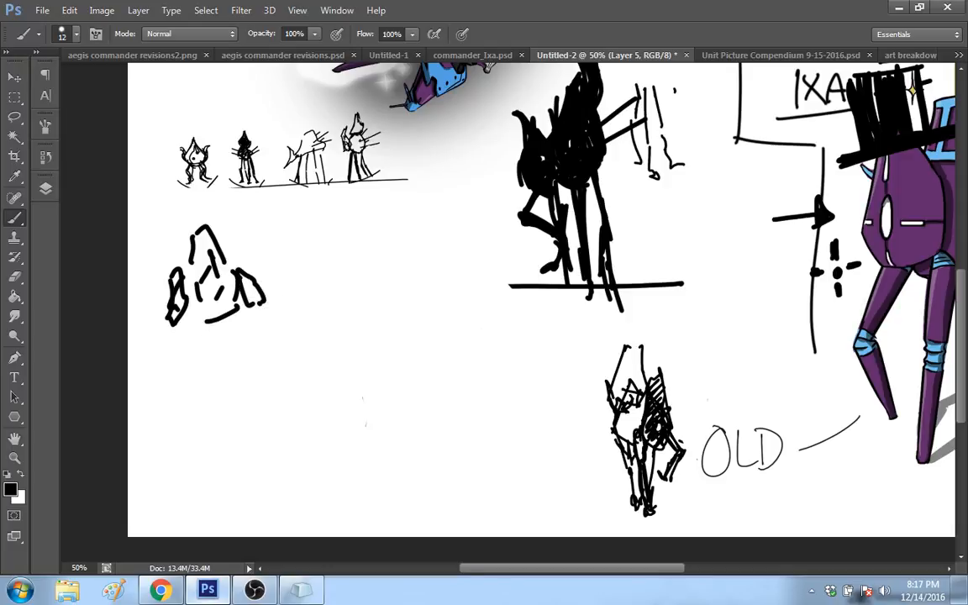
Step: Add blocky feet, dotted joints and connecting strokes to both limbs of the pointed-head robot sketch
{"action": "left_click", "coordinate": [259, 317]}
{"action": "left_click_drag", "start_coordinate": [243, 256], "coordinate": [268, 330]}
{"action": "left_click_drag", "start_coordinate": [272, 357], "coordinate": [271, 349]}
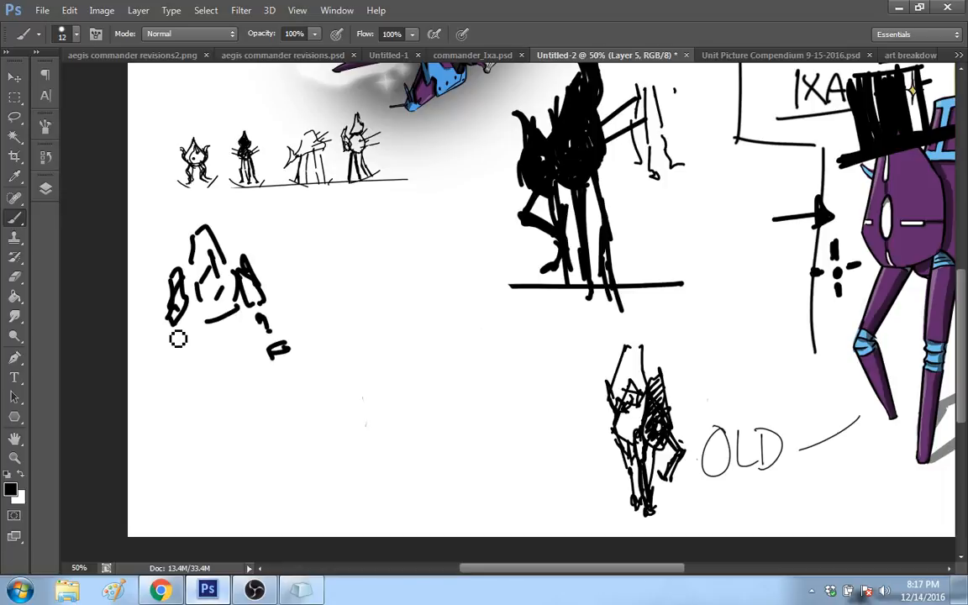
{"action": "left_click", "coordinate": [174, 333]}
{"action": "mouse_move", "coordinate": [171, 355]}
{"action": "left_mouse_down"}
{"action": "mouse_move", "coordinate": [174, 380]}
{"action": "mouse_move", "coordinate": [185, 374]}
{"action": "left_mouse_up"}
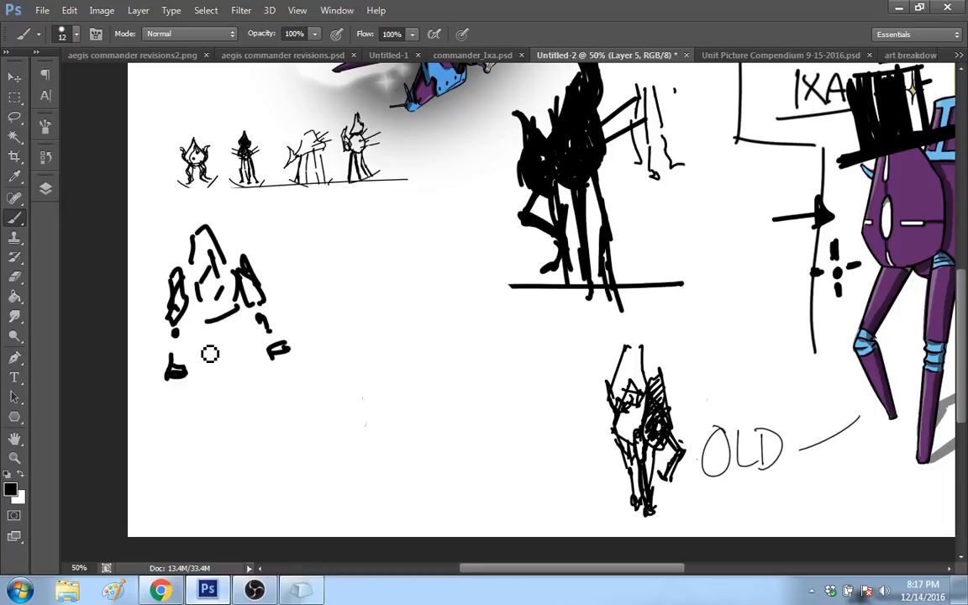
{"action": "left_click_drag", "start_coordinate": [182, 307], "coordinate": [220, 301]}
{"action": "left_click_drag", "start_coordinate": [173, 347], "coordinate": [181, 348]}
{"action": "mouse_move", "coordinate": [261, 320]}
{"action": "left_mouse_down"}
{"action": "mouse_move", "coordinate": [269, 340]}
{"action": "mouse_move", "coordinate": [290, 349]}
{"action": "left_mouse_up"}
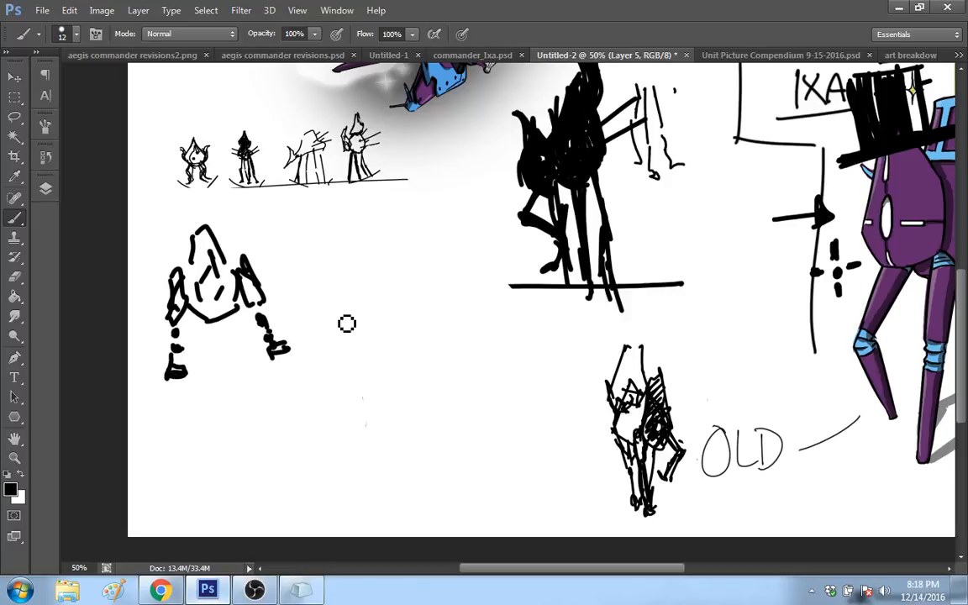
Step: Draw a larger angular body outline with a small notch in the space beside the robot sketch
{"action": "left_click_drag", "start_coordinate": [341, 326], "coordinate": [328, 311]}
{"action": "mouse_move", "coordinate": [331, 304]}
{"action": "left_mouse_down"}
{"action": "mouse_move", "coordinate": [366, 244]}
{"action": "mouse_move", "coordinate": [402, 242]}
{"action": "mouse_move", "coordinate": [414, 300]}
{"action": "mouse_move", "coordinate": [433, 326]}
{"action": "left_mouse_up"}
{"action": "left_click", "coordinate": [423, 289]}
{"action": "left_click_drag", "start_coordinate": [421, 325], "coordinate": [350, 330]}
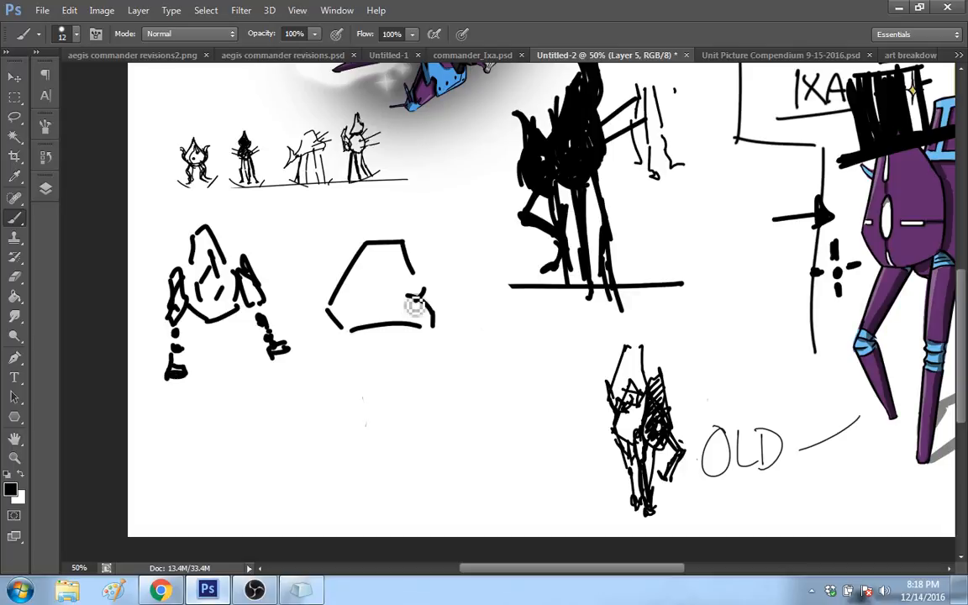
Step: Erase the pointed-head robot sketch and the angular body outline beside it
{"action": "left_click", "coordinate": [20, 461]}
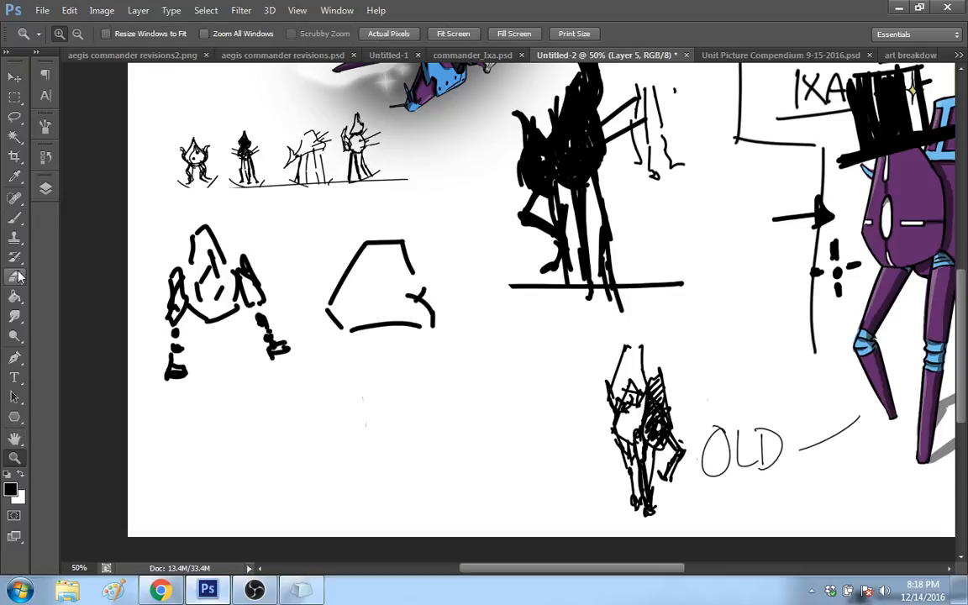
{"action": "left_click", "coordinate": [14, 277]}
{"action": "mouse_move", "coordinate": [164, 269]}
{"action": "left_mouse_down"}
{"action": "mouse_move", "coordinate": [209, 351]}
{"action": "mouse_move", "coordinate": [205, 239]}
{"action": "mouse_move", "coordinate": [250, 334]}
{"action": "mouse_move", "coordinate": [255, 286]}
{"action": "mouse_move", "coordinate": [330, 322]}
{"action": "mouse_move", "coordinate": [352, 270]}
{"action": "mouse_move", "coordinate": [400, 265]}
{"action": "mouse_move", "coordinate": [426, 286]}
{"action": "mouse_move", "coordinate": [461, 294]}
{"action": "left_mouse_up"}
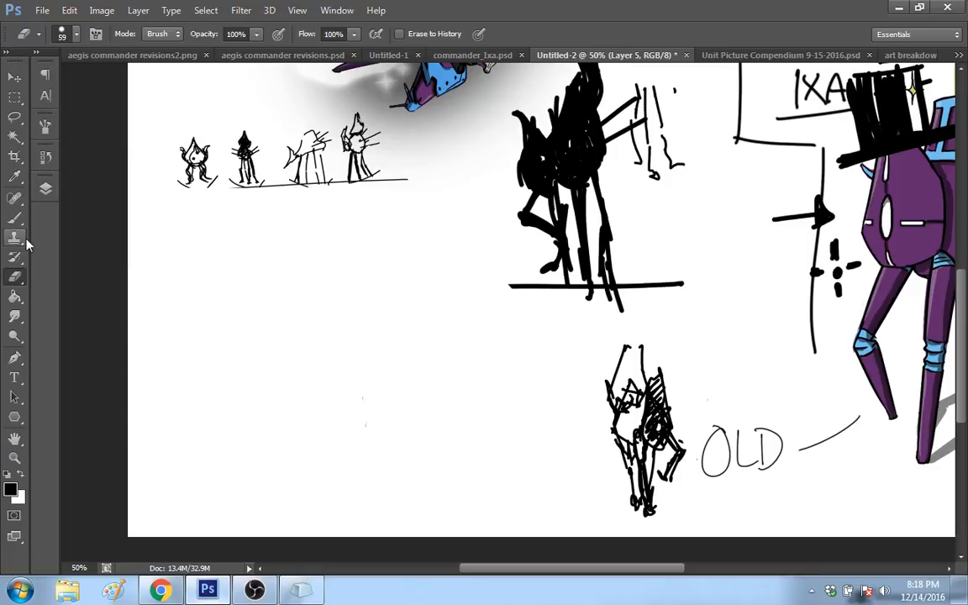
Step: With the Brush, sketch a thick straight leg with a foot and a bent raised leg in the empty space below the thumbnails
{"action": "key", "text": "b"}
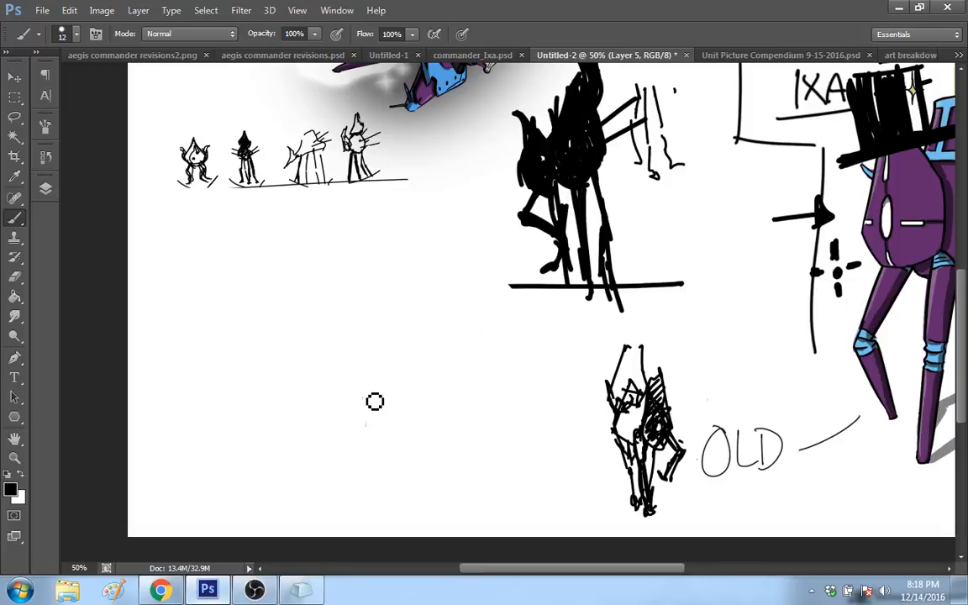
{"action": "mouse_move", "coordinate": [200, 462]}
{"action": "left_mouse_down"}
{"action": "mouse_move", "coordinate": [202, 515]}
{"action": "mouse_move", "coordinate": [210, 467]}
{"action": "mouse_move", "coordinate": [216, 525]}
{"action": "left_mouse_up"}
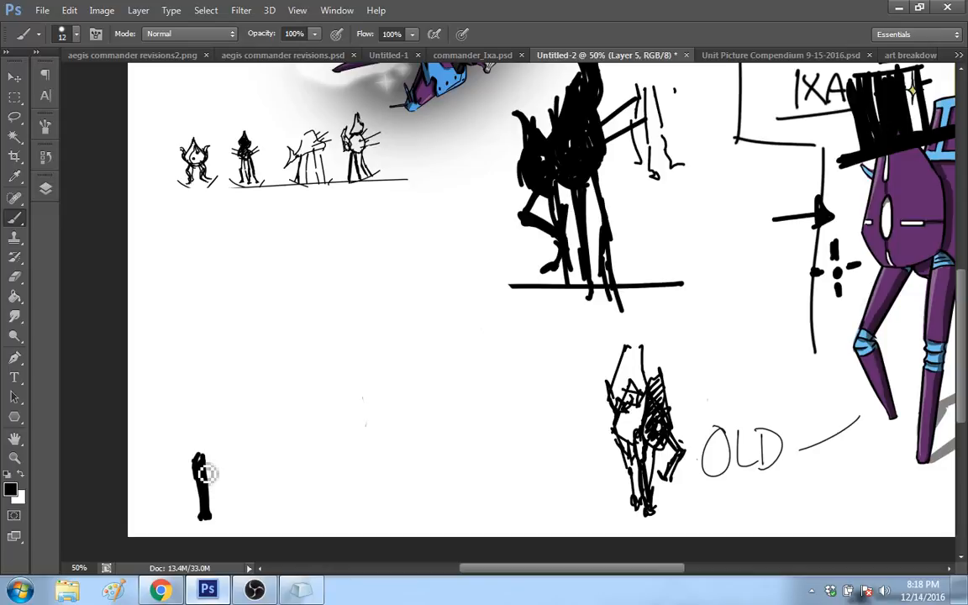
{"action": "mouse_move", "coordinate": [200, 457]}
{"action": "left_mouse_down"}
{"action": "mouse_move", "coordinate": [195, 469]}
{"action": "mouse_move", "coordinate": [197, 431]}
{"action": "mouse_move", "coordinate": [195, 452]}
{"action": "left_mouse_up"}
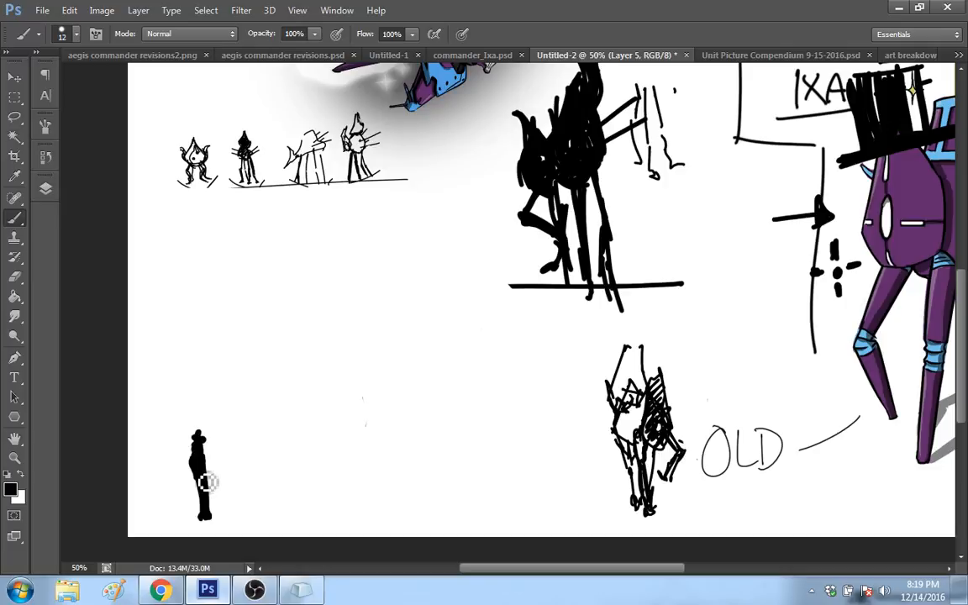
{"action": "mouse_move", "coordinate": [199, 432]}
{"action": "left_mouse_down"}
{"action": "mouse_move", "coordinate": [209, 389]}
{"action": "mouse_move", "coordinate": [202, 358]}
{"action": "mouse_move", "coordinate": [201, 398]}
{"action": "mouse_move", "coordinate": [248, 473]}
{"action": "left_mouse_up"}
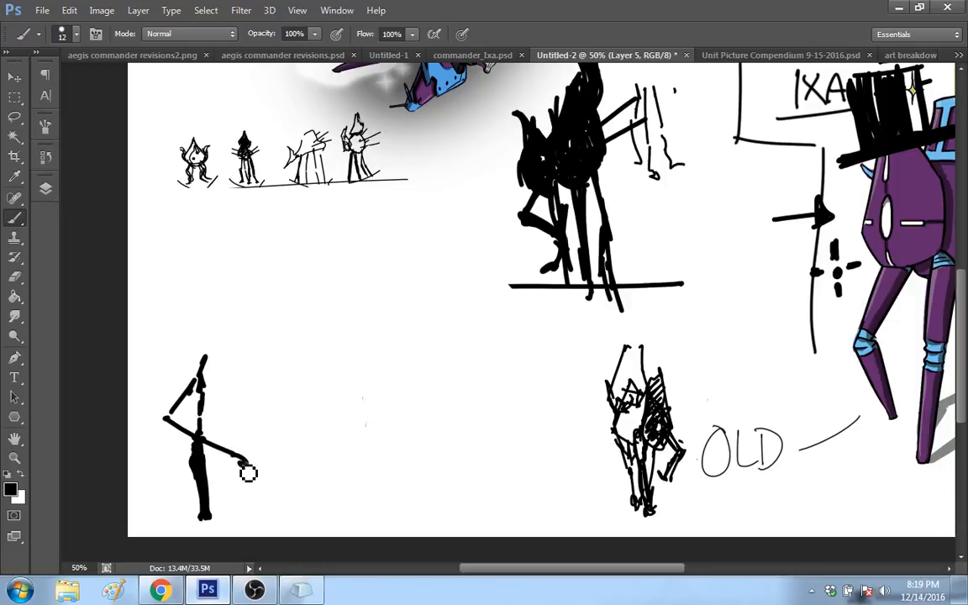
{"action": "left_click_drag", "start_coordinate": [207, 365], "coordinate": [240, 441]}
{"action": "mouse_move", "coordinate": [179, 416]}
{"action": "left_mouse_down"}
{"action": "mouse_move", "coordinate": [240, 450]}
{"action": "mouse_move", "coordinate": [246, 486]}
{"action": "left_mouse_up"}
{"action": "mouse_move", "coordinate": [204, 513]}
{"action": "left_mouse_down"}
{"action": "mouse_move", "coordinate": [201, 525]}
{"action": "mouse_move", "coordinate": [214, 514]}
{"action": "left_mouse_up"}
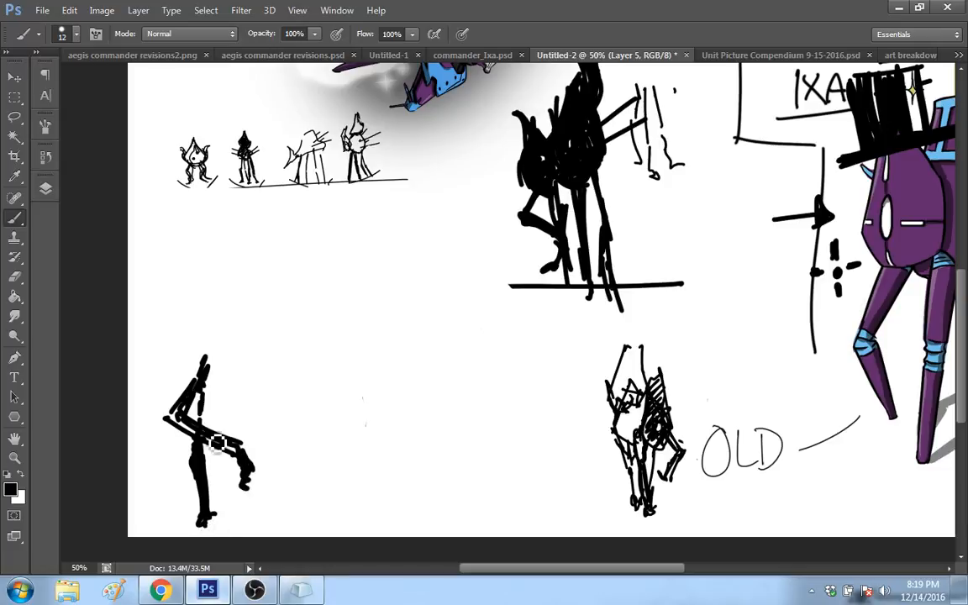
Step: Add hip strokes above the two legs and extend connecting lines sideways to mark the pelvis
{"action": "mouse_move", "coordinate": [210, 370]}
{"action": "left_mouse_down"}
{"action": "mouse_move", "coordinate": [205, 425]}
{"action": "mouse_move", "coordinate": [250, 382]}
{"action": "left_mouse_up"}
{"action": "left_click_drag", "start_coordinate": [260, 394], "coordinate": [293, 365]}
{"action": "left_click_drag", "start_coordinate": [270, 385], "coordinate": [286, 376]}
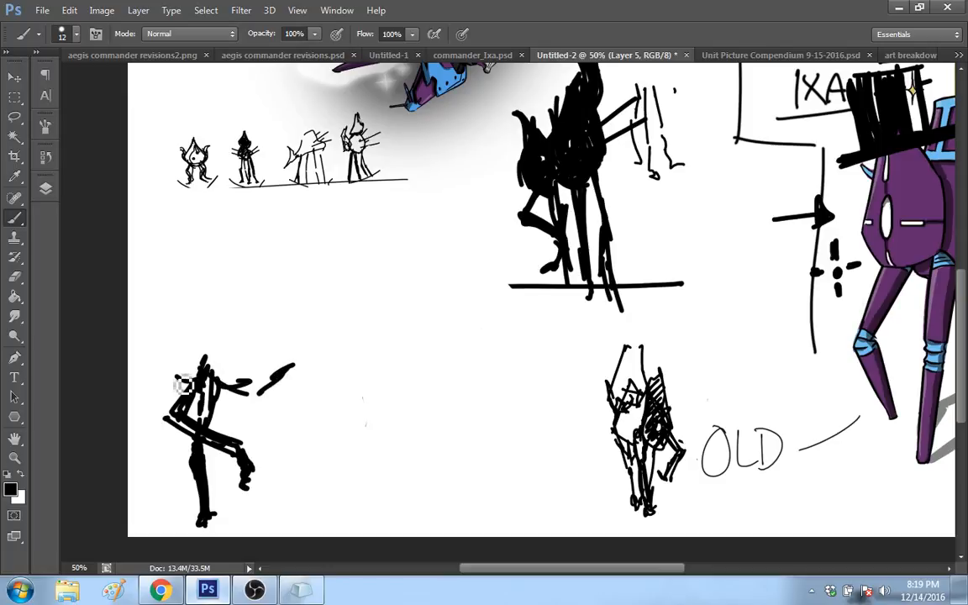
{"action": "left_click_drag", "start_coordinate": [183, 385], "coordinate": [225, 392]}
{"action": "left_click_drag", "start_coordinate": [245, 394], "coordinate": [260, 385]}
Step: Draw and thicken a second standing leg with a foot, and join it to the pelvis line
{"action": "mouse_move", "coordinate": [269, 355]}
{"action": "left_mouse_down"}
{"action": "mouse_move", "coordinate": [262, 411]}
{"action": "mouse_move", "coordinate": [276, 411]}
{"action": "left_mouse_up"}
{"action": "mouse_move", "coordinate": [279, 435]}
{"action": "left_mouse_down"}
{"action": "mouse_move", "coordinate": [288, 481]}
{"action": "mouse_move", "coordinate": [296, 510]}
{"action": "left_mouse_up"}
{"action": "mouse_move", "coordinate": [297, 510]}
{"action": "left_mouse_down"}
{"action": "mouse_move", "coordinate": [291, 527]}
{"action": "mouse_move", "coordinate": [307, 516]}
{"action": "left_mouse_up"}
{"action": "left_click_drag", "start_coordinate": [274, 383], "coordinate": [295, 504]}
{"action": "left_click_drag", "start_coordinate": [282, 438], "coordinate": [272, 459]}
{"action": "left_click_drag", "start_coordinate": [287, 437], "coordinate": [301, 506]}
{"action": "mouse_move", "coordinate": [273, 458]}
{"action": "left_mouse_down"}
{"action": "mouse_move", "coordinate": [292, 503]}
{"action": "mouse_move", "coordinate": [287, 447]}
{"action": "left_mouse_up"}
{"action": "left_click_drag", "start_coordinate": [264, 408], "coordinate": [283, 421]}
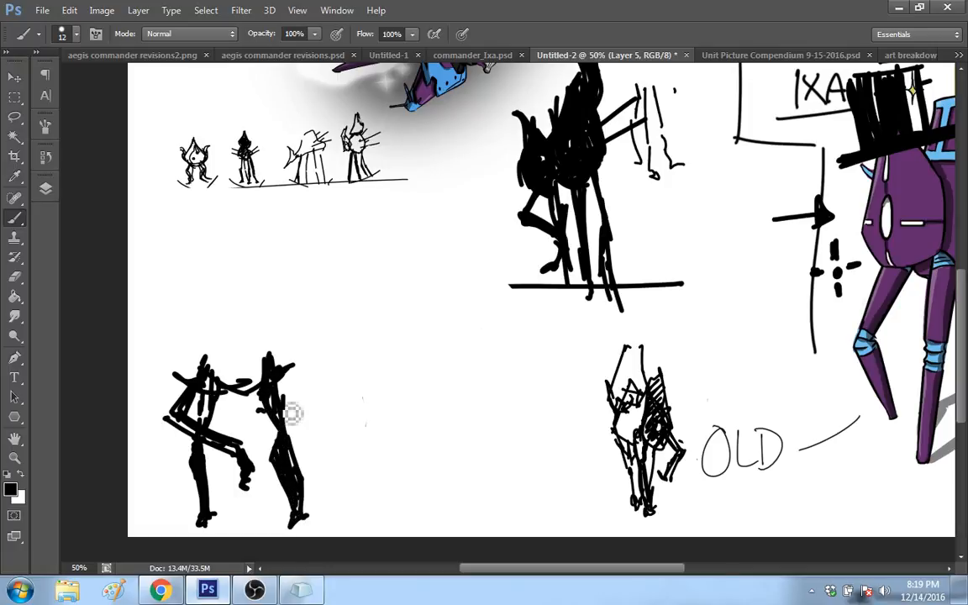
{"action": "left_click_drag", "start_coordinate": [244, 385], "coordinate": [277, 378]}
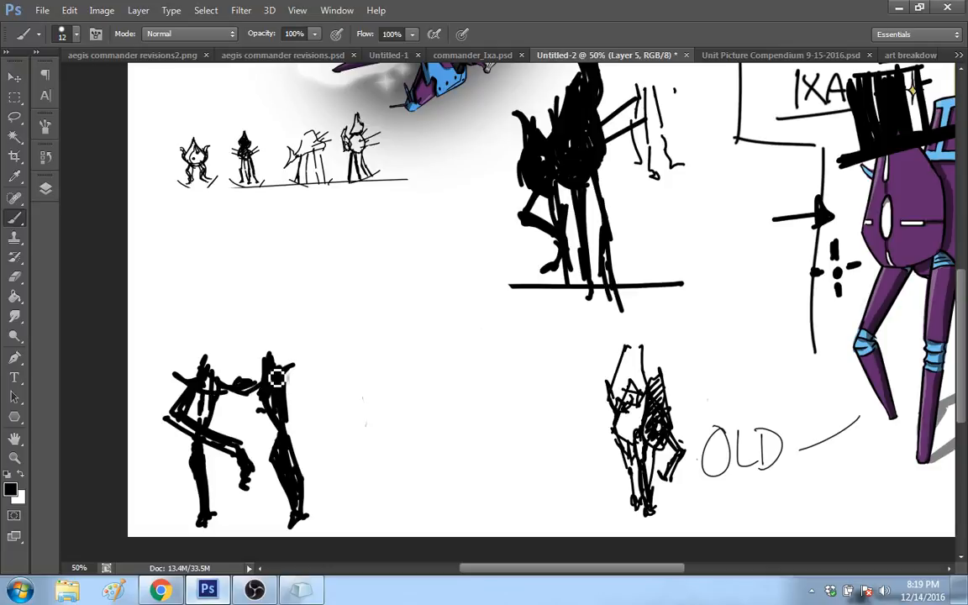
Step: Outline the upper body above the legs with a boxy hip, a pointed side plate and a tall tapering torso
{"action": "left_click_drag", "start_coordinate": [284, 341], "coordinate": [290, 377]}
{"action": "mouse_move", "coordinate": [186, 363]}
{"action": "left_mouse_down"}
{"action": "mouse_move", "coordinate": [206, 313]}
{"action": "mouse_move", "coordinate": [232, 303]}
{"action": "left_mouse_up"}
{"action": "mouse_move", "coordinate": [247, 306]}
{"action": "left_mouse_down"}
{"action": "mouse_move", "coordinate": [286, 330]}
{"action": "mouse_move", "coordinate": [305, 304]}
{"action": "mouse_move", "coordinate": [333, 320]}
{"action": "left_mouse_up"}
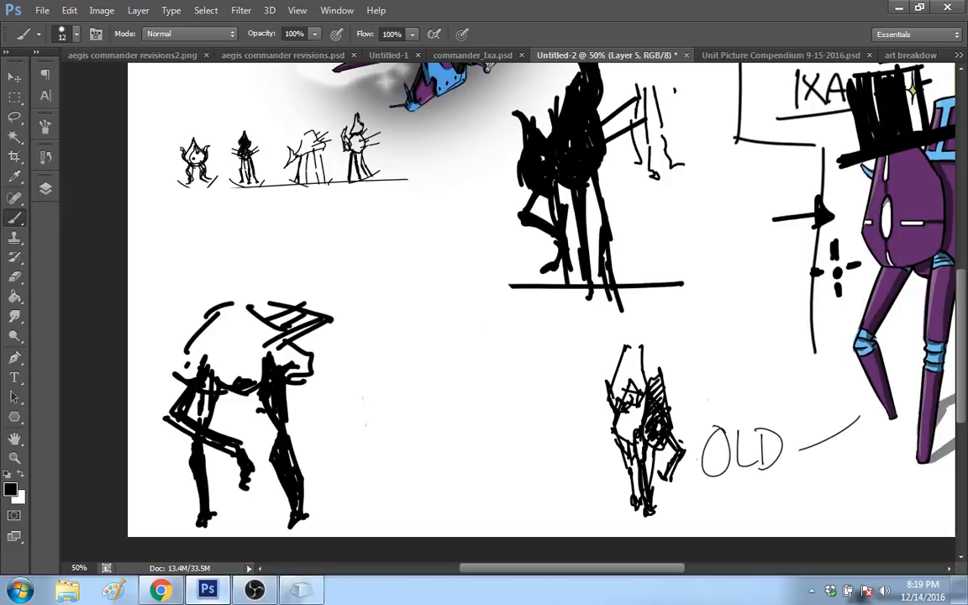
{"action": "left_click_drag", "start_coordinate": [207, 311], "coordinate": [289, 247]}
{"action": "left_click_drag", "start_coordinate": [279, 250], "coordinate": [301, 302]}
{"action": "left_click_drag", "start_coordinate": [233, 273], "coordinate": [208, 347]}
{"action": "left_click_drag", "start_coordinate": [282, 338], "coordinate": [224, 326]}
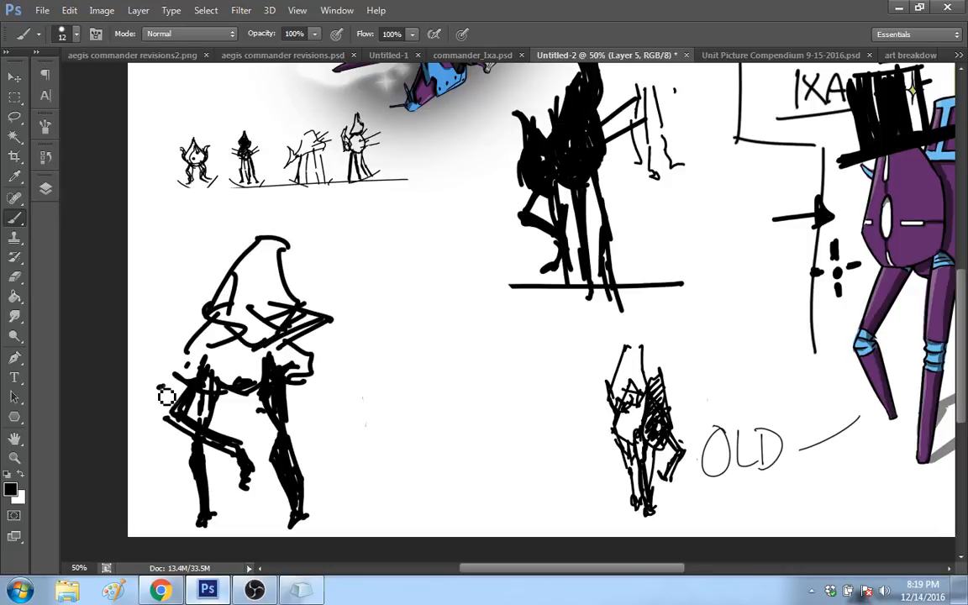
Step: Draw an upward-pointing tail shape behind the torso and thicken its outer edge
{"action": "mouse_move", "coordinate": [159, 389]}
{"action": "left_mouse_down"}
{"action": "mouse_move", "coordinate": [217, 365]}
{"action": "mouse_move", "coordinate": [186, 301]}
{"action": "left_mouse_up"}
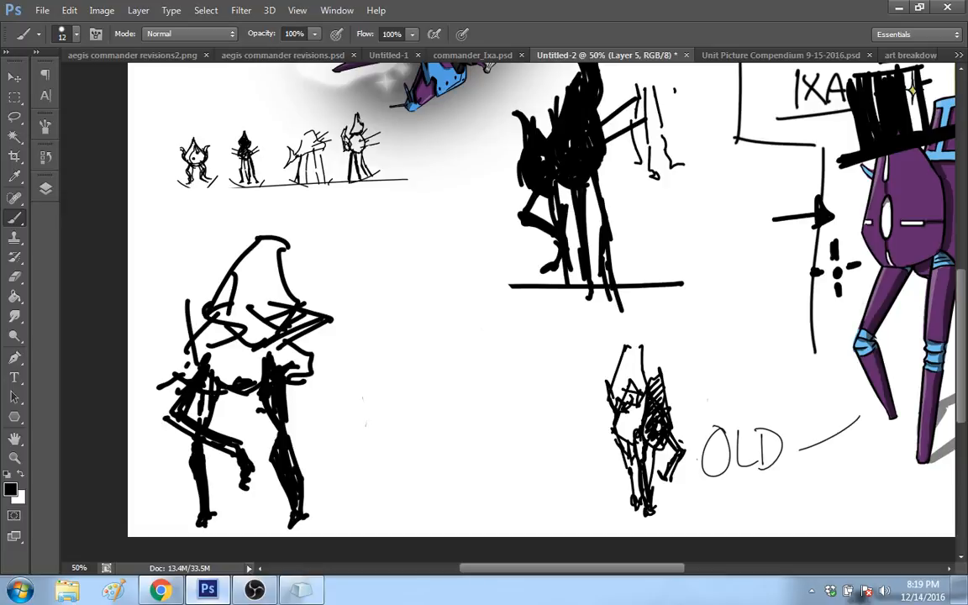
{"action": "left_click_drag", "start_coordinate": [178, 342], "coordinate": [154, 378]}
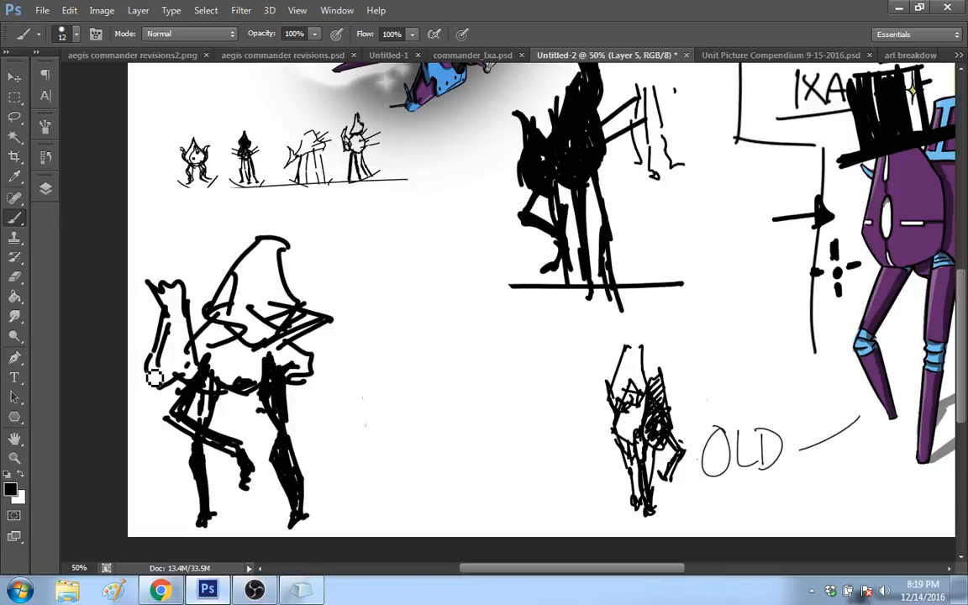
{"action": "left_click_drag", "start_coordinate": [158, 332], "coordinate": [151, 378]}
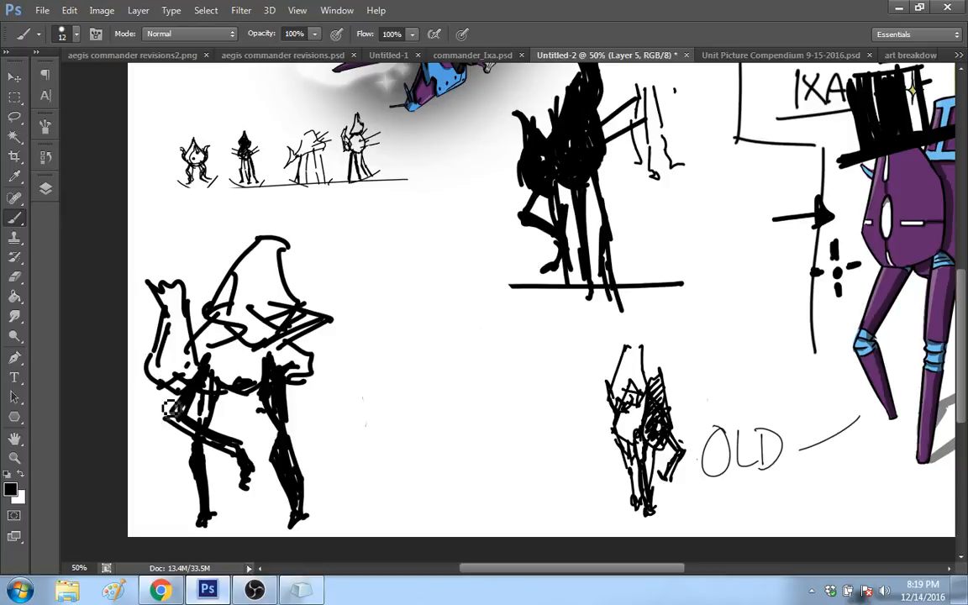
{"action": "mouse_move", "coordinate": [169, 330]}
{"action": "left_mouse_down"}
{"action": "mouse_move", "coordinate": [165, 371]}
{"action": "mouse_move", "coordinate": [154, 353]}
{"action": "mouse_move", "coordinate": [168, 313]}
{"action": "mouse_move", "coordinate": [169, 357]}
{"action": "left_mouse_up"}
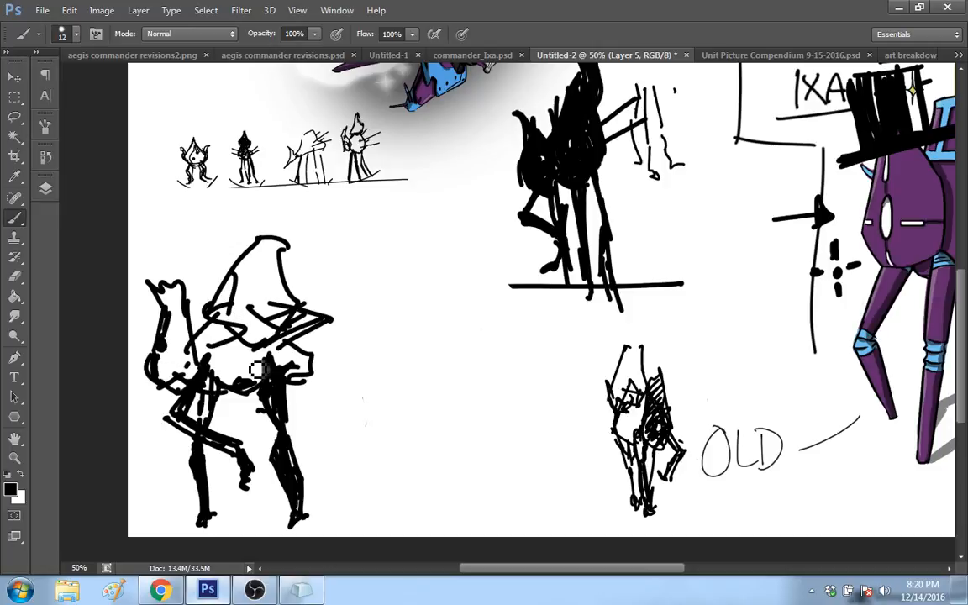
Step: Reinforce the belly and front hip outline, and reshape the tail into a single thick slanted point
{"action": "left_click_drag", "start_coordinate": [221, 384], "coordinate": [319, 385]}
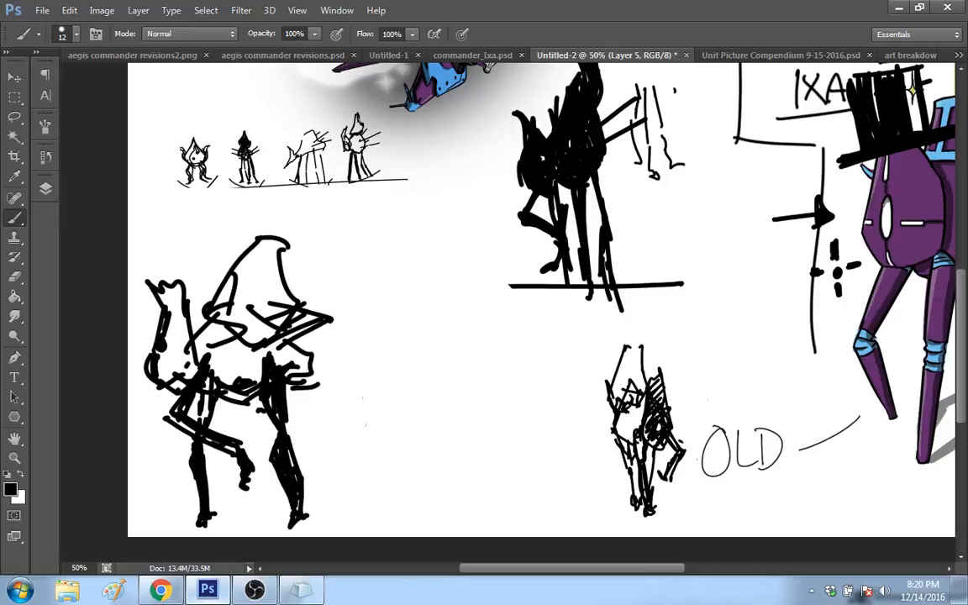
{"action": "left_click_drag", "start_coordinate": [294, 340], "coordinate": [315, 385]}
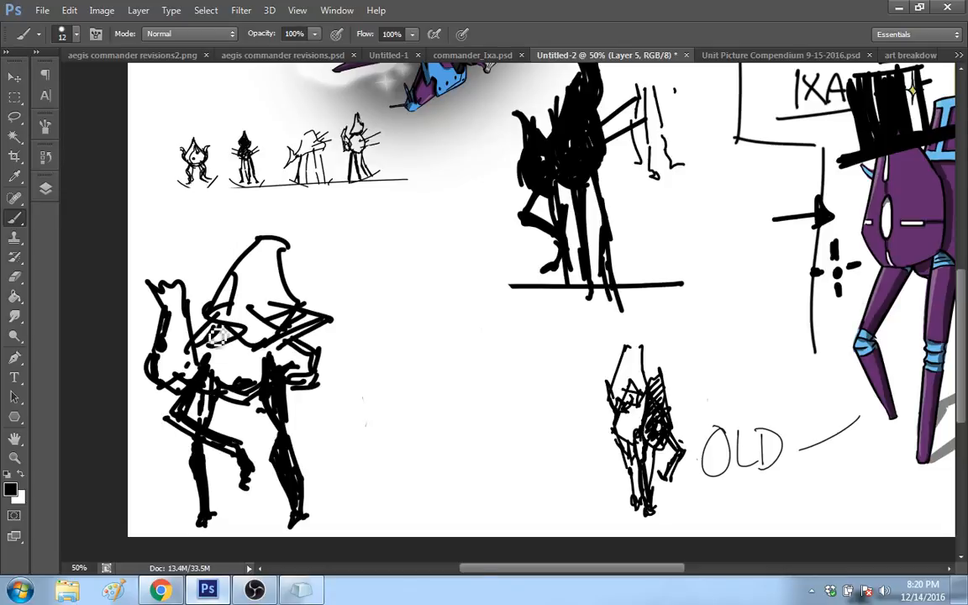
{"action": "mouse_move", "coordinate": [150, 284]}
{"action": "left_mouse_down"}
{"action": "mouse_move", "coordinate": [200, 304]}
{"action": "mouse_move", "coordinate": [151, 285]}
{"action": "mouse_move", "coordinate": [186, 330]}
{"action": "left_mouse_up"}
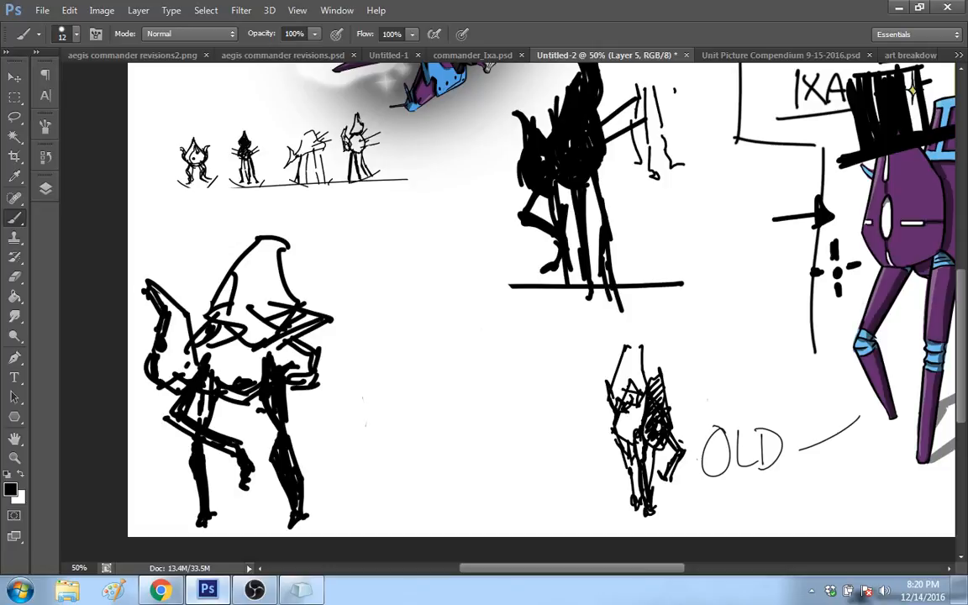
{"action": "left_click_drag", "start_coordinate": [167, 291], "coordinate": [199, 332]}
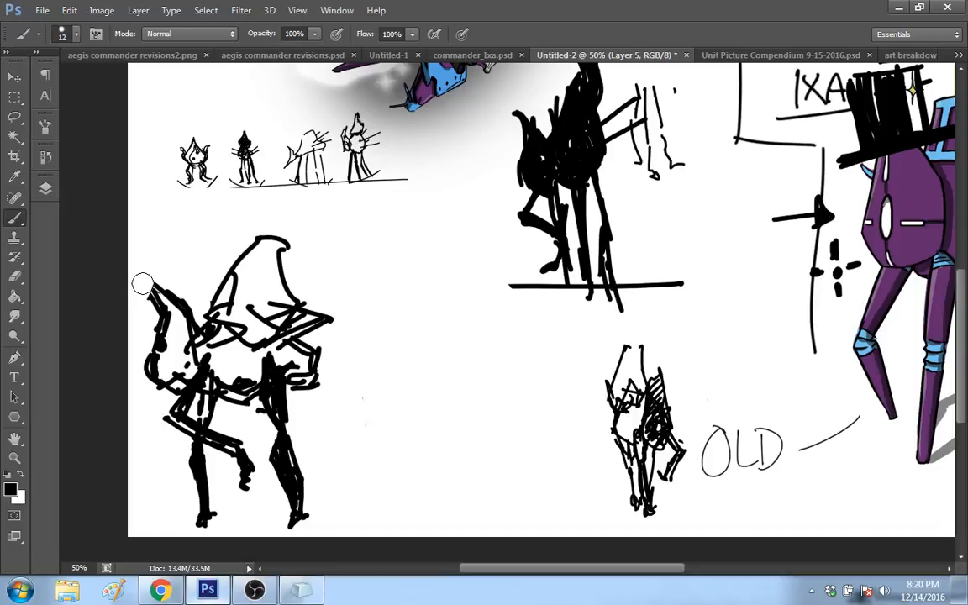
{"action": "left_click_drag", "start_coordinate": [149, 287], "coordinate": [217, 338]}
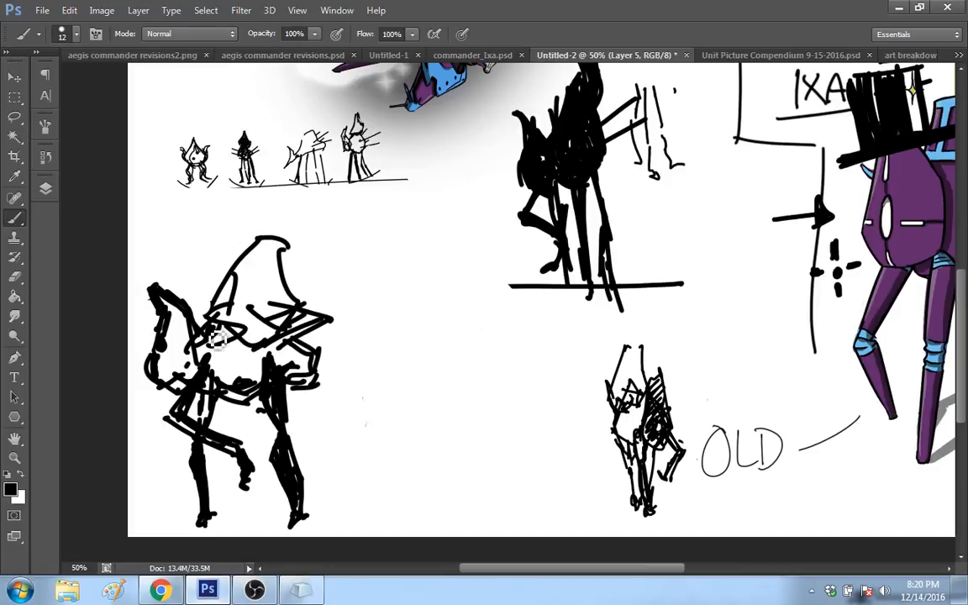
Step: Add detail marks along the torso's edge and draw a head with a curved crest on top
{"action": "left_click_drag", "start_coordinate": [232, 292], "coordinate": [250, 252]}
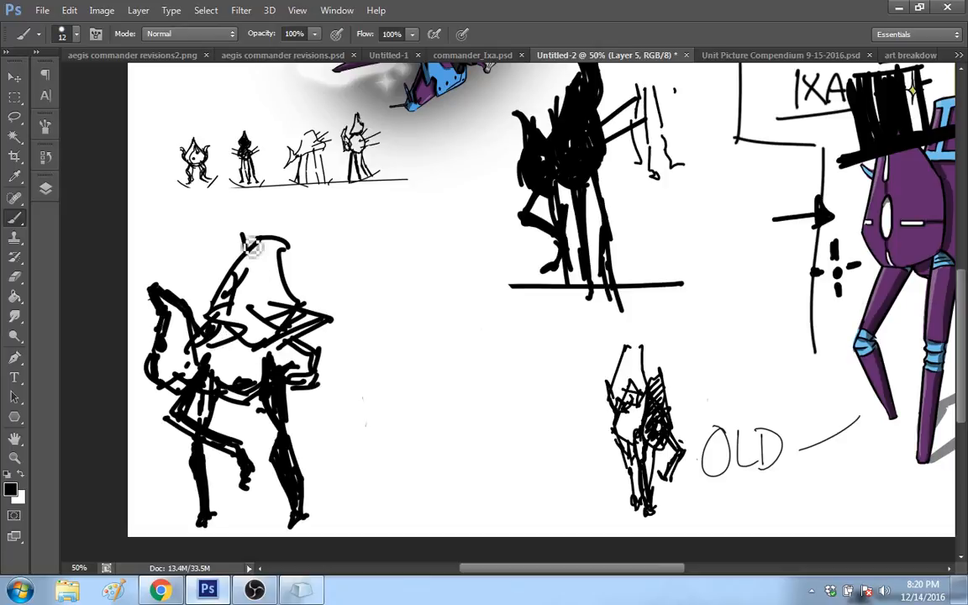
{"action": "left_click", "coordinate": [225, 294]}
{"action": "mouse_move", "coordinate": [262, 215]}
{"action": "left_mouse_down"}
{"action": "mouse_move", "coordinate": [267, 235]}
{"action": "mouse_move", "coordinate": [252, 225]}
{"action": "mouse_move", "coordinate": [283, 221]}
{"action": "mouse_move", "coordinate": [282, 207]}
{"action": "left_mouse_up"}
{"action": "mouse_move", "coordinate": [239, 248]}
{"action": "left_mouse_down"}
{"action": "mouse_move", "coordinate": [217, 226]}
{"action": "mouse_move", "coordinate": [227, 205]}
{"action": "mouse_move", "coordinate": [284, 208]}
{"action": "left_mouse_up"}
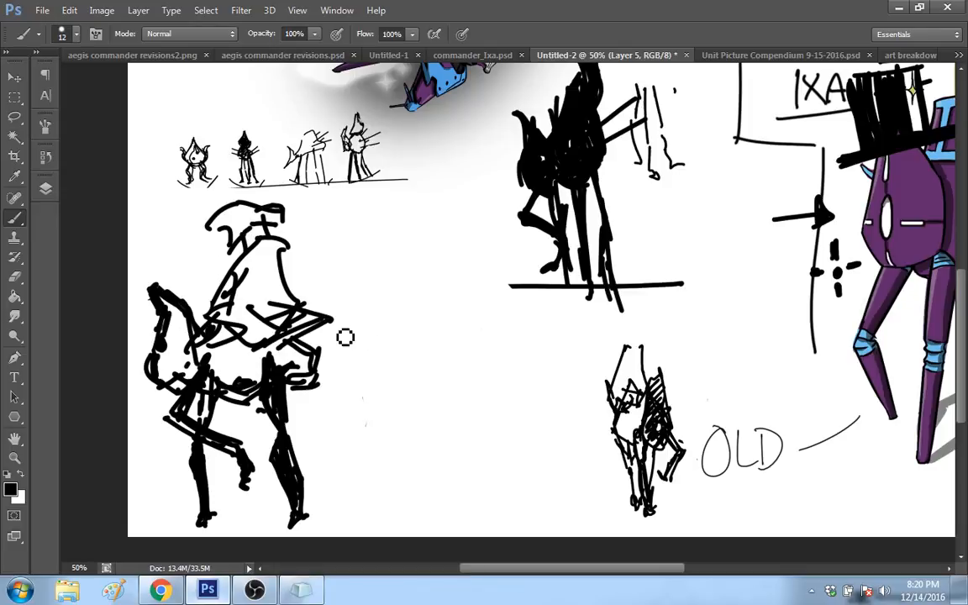
{"action": "left_click_drag", "start_coordinate": [196, 435], "coordinate": [216, 480]}
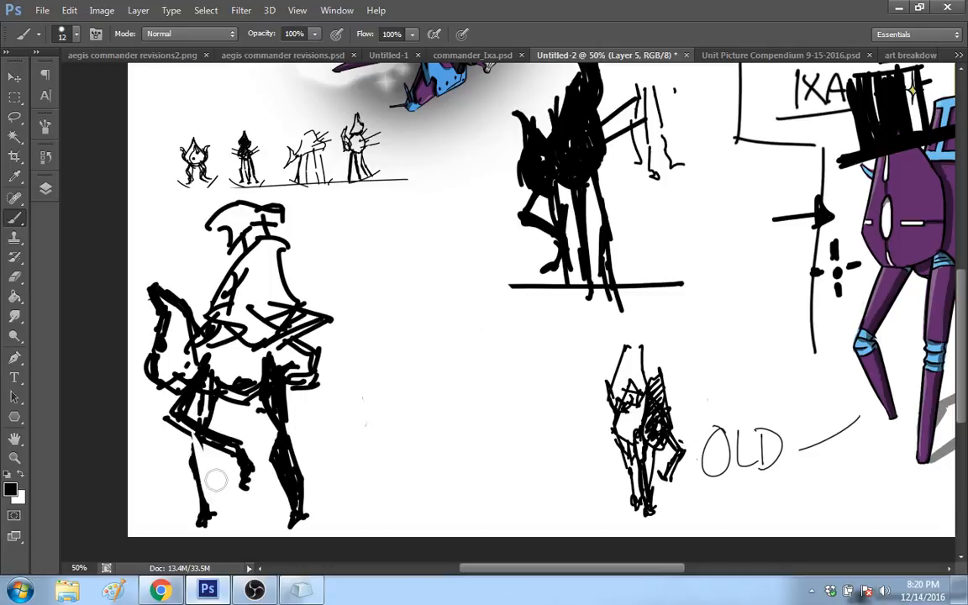
{"action": "left_click_drag", "start_coordinate": [196, 444], "coordinate": [204, 509]}
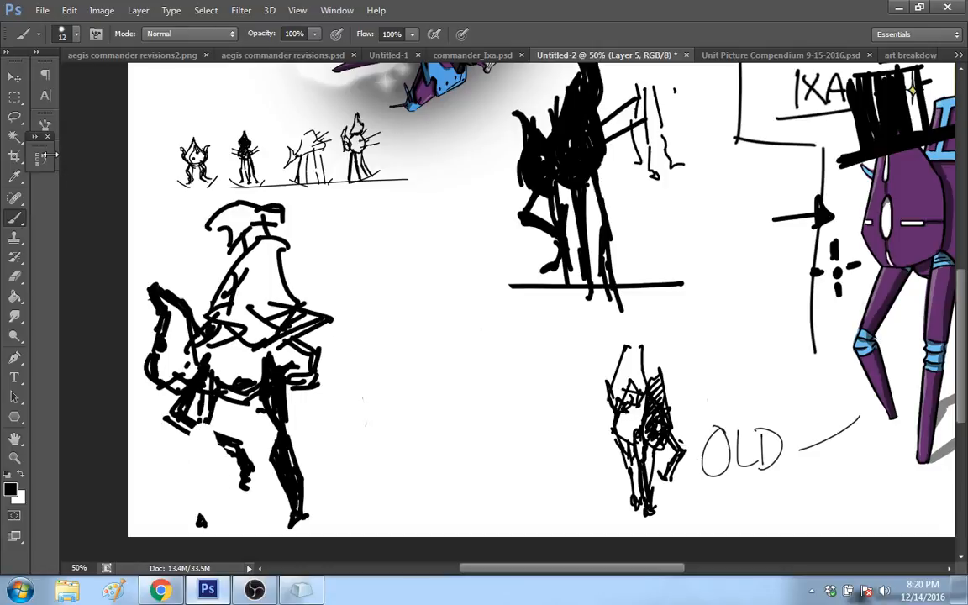
{"action": "left_click_drag", "start_coordinate": [43, 139], "coordinate": [48, 164]}
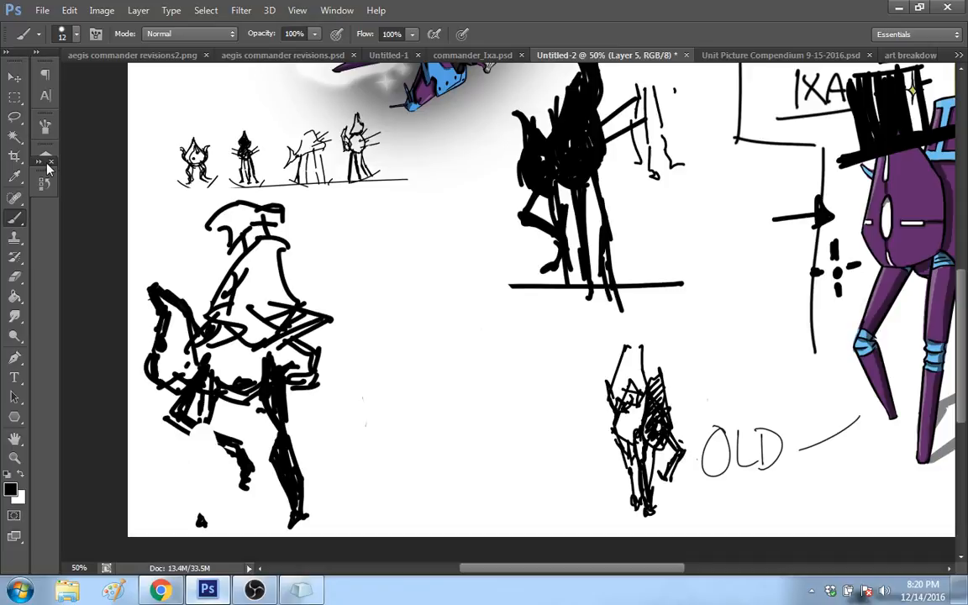
{"action": "left_click", "coordinate": [45, 162]}
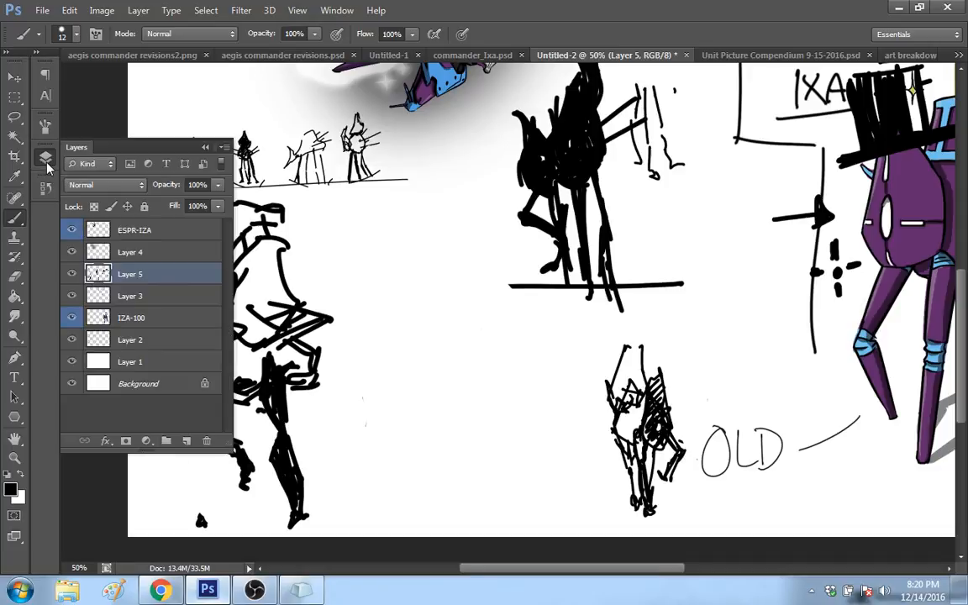
{"action": "left_click", "coordinate": [46, 129]}
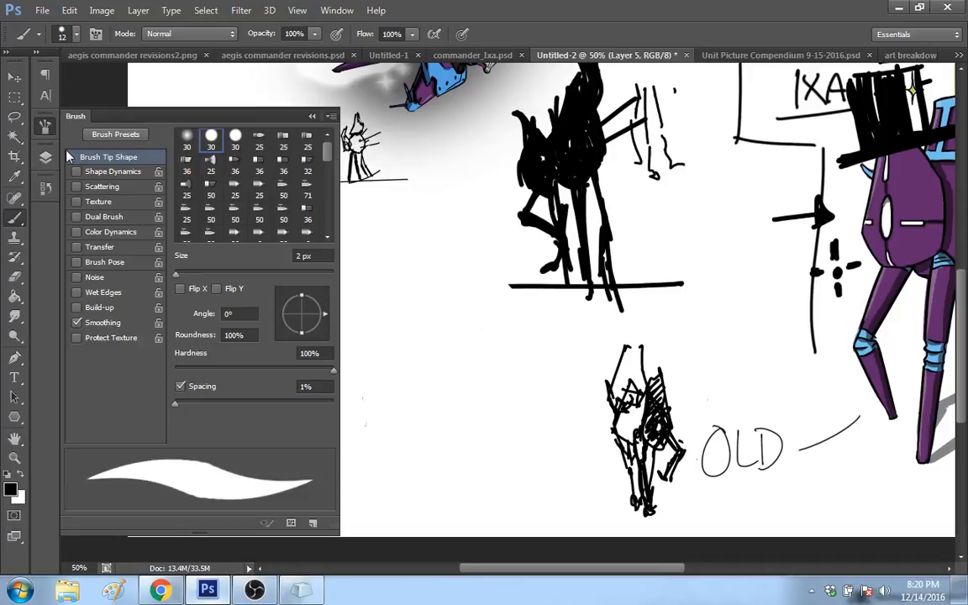
{"action": "left_click", "coordinate": [47, 191]}
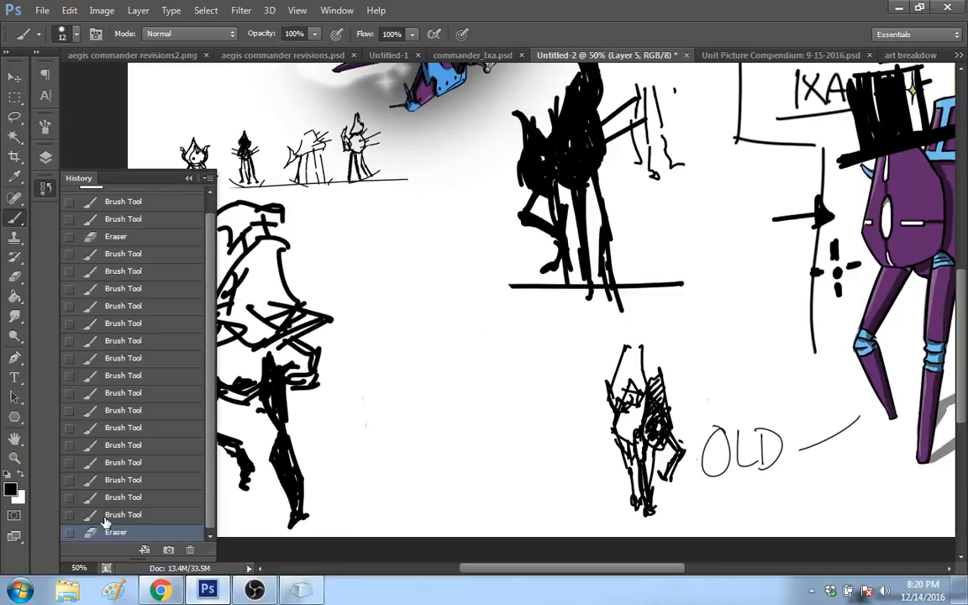
{"action": "key", "text": "F7"}
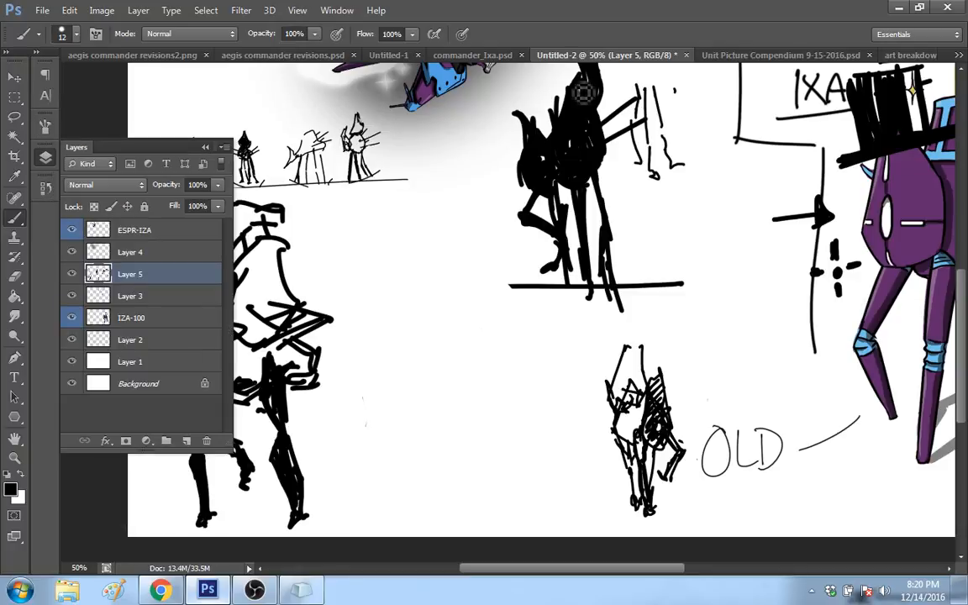
{"action": "key", "text": "F7"}
Step: Select the large robot sketch and scale it down to 42.62% with Free Transform, beneath the thumbnail row
{"action": "left_click", "coordinate": [15, 96]}
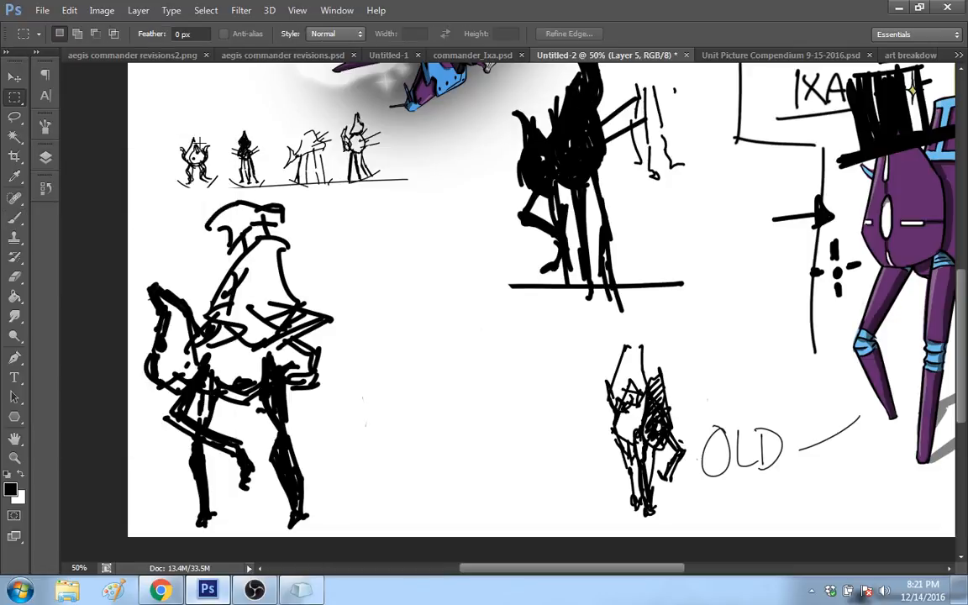
{"action": "left_click_drag", "start_coordinate": [99, 199], "coordinate": [373, 533]}
{"action": "right_click", "coordinate": [275, 369]}
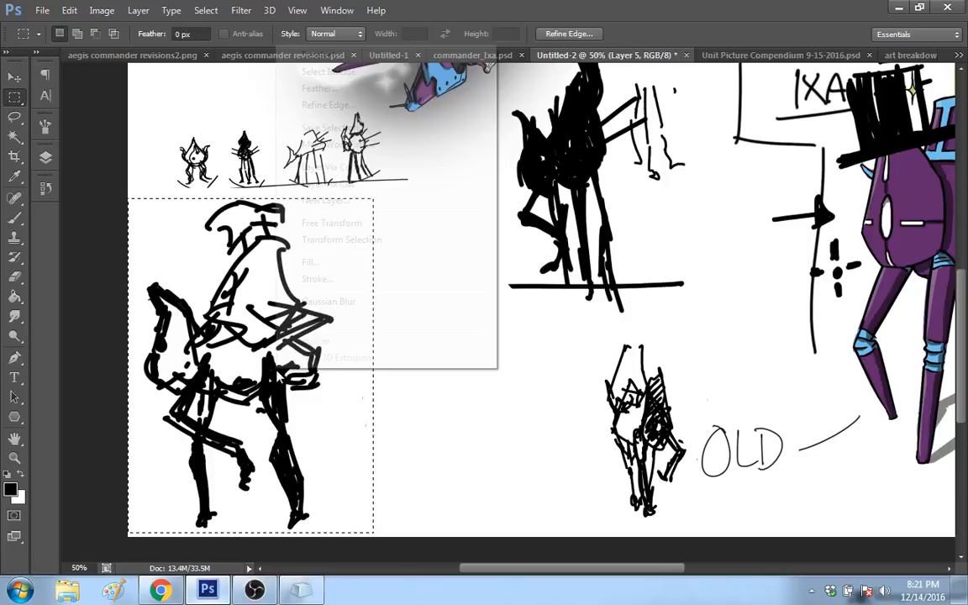
{"action": "left_click", "coordinate": [332, 222]}
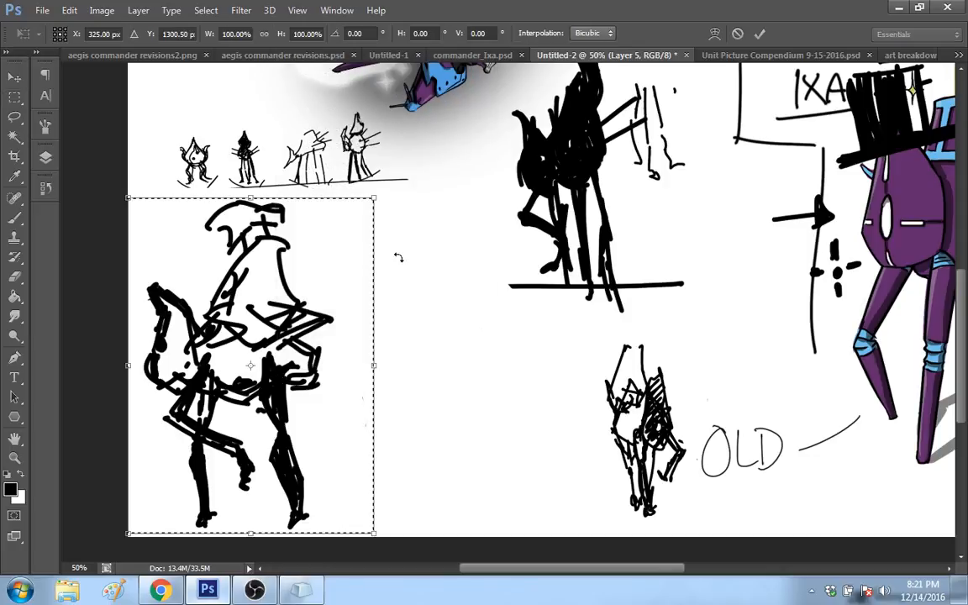
{"action": "mouse_move", "coordinate": [374, 532]}
{"action": "left_mouse_down"}
{"action": "mouse_move", "coordinate": [294, 436]}
{"action": "mouse_move", "coordinate": [240, 391]}
{"action": "mouse_move", "coordinate": [233, 341]}
{"action": "left_mouse_up"}
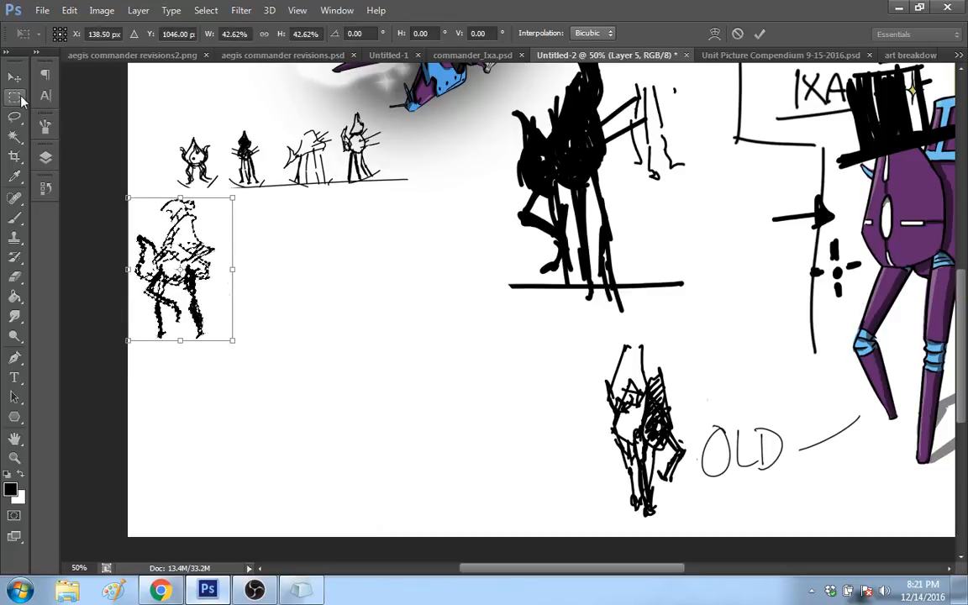
{"action": "left_click", "coordinate": [21, 99]}
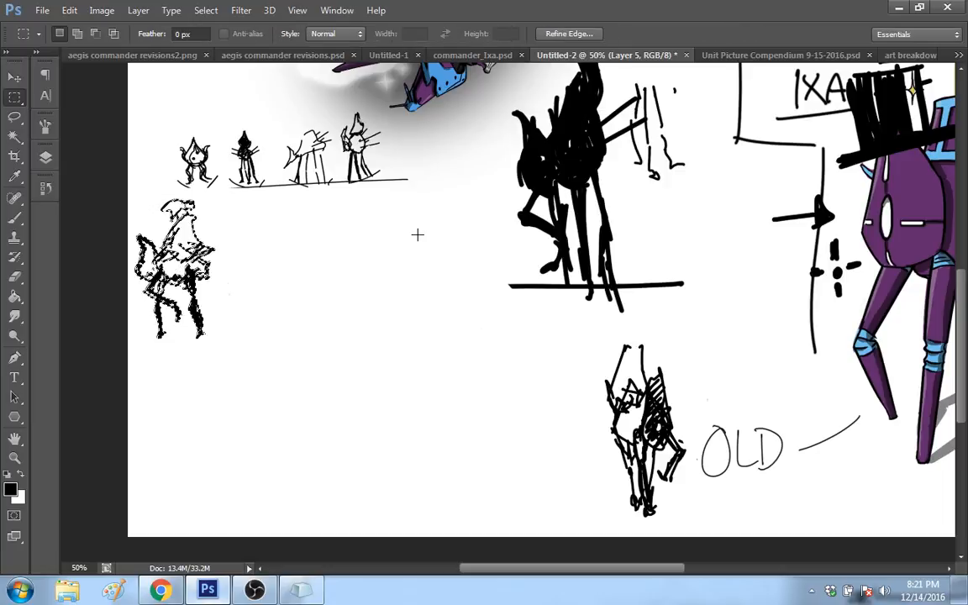
Step: Sketch the front and rear legs of a new robot beside the scaled-down sketch, using a 7 px brush
{"action": "key", "text": "b"}
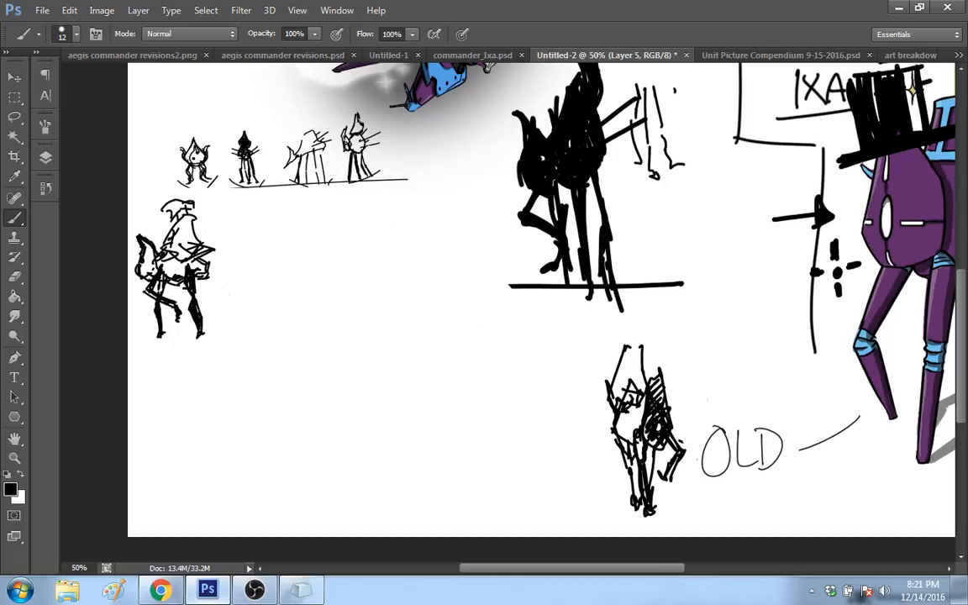
{"action": "key", "text": "bracketleft"}
{"action": "key", "text": "bracketleft"}
{"action": "key", "text": "bracketleft"}
{"action": "mouse_move", "coordinate": [287, 375]}
{"action": "left_mouse_down"}
{"action": "mouse_move", "coordinate": [297, 296]}
{"action": "mouse_move", "coordinate": [289, 344]}
{"action": "left_mouse_up"}
{"action": "left_click_drag", "start_coordinate": [293, 292], "coordinate": [284, 387]}
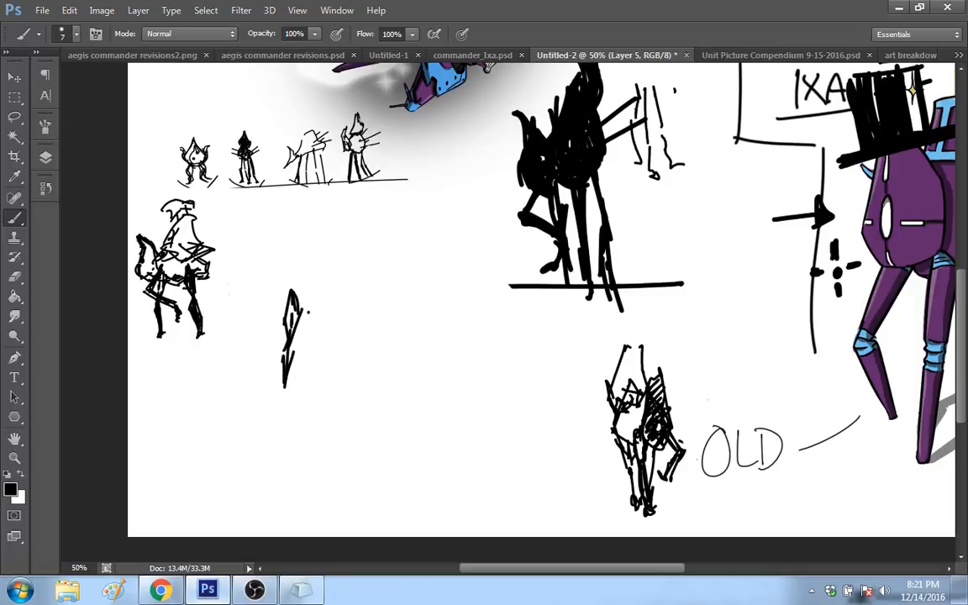
{"action": "left_click_drag", "start_coordinate": [295, 341], "coordinate": [288, 356]}
{"action": "mouse_move", "coordinate": [317, 269]}
{"action": "left_mouse_down"}
{"action": "mouse_move", "coordinate": [307, 297]}
{"action": "mouse_move", "coordinate": [334, 338]}
{"action": "mouse_move", "coordinate": [337, 371]}
{"action": "mouse_move", "coordinate": [340, 357]}
{"action": "left_mouse_up"}
{"action": "mouse_move", "coordinate": [305, 296]}
{"action": "left_mouse_down"}
{"action": "mouse_move", "coordinate": [327, 303]}
{"action": "mouse_move", "coordinate": [342, 293]}
{"action": "left_mouse_up"}
{"action": "left_click_drag", "start_coordinate": [343, 270], "coordinate": [377, 368]}
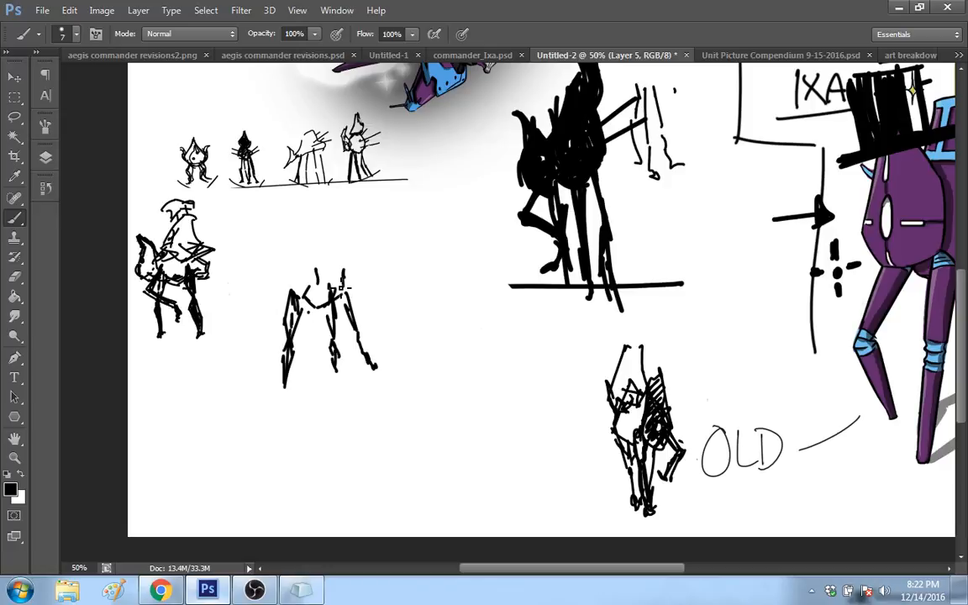
{"action": "left_click_drag", "start_coordinate": [319, 273], "coordinate": [340, 333]}
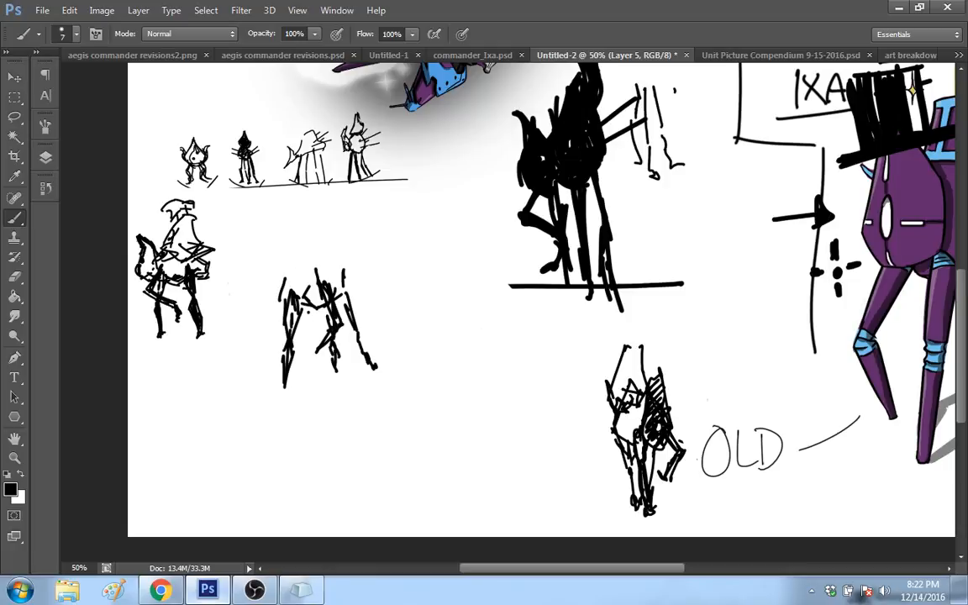
Step: Draw the new robot's torso, tall pointed head and raised rear shape, and thicken its legs
{"action": "mouse_move", "coordinate": [281, 300]}
{"action": "left_mouse_down"}
{"action": "mouse_move", "coordinate": [292, 256]}
{"action": "mouse_move", "coordinate": [308, 266]}
{"action": "mouse_move", "coordinate": [316, 250]}
{"action": "mouse_move", "coordinate": [321, 263]}
{"action": "left_mouse_up"}
{"action": "left_click_drag", "start_coordinate": [327, 258], "coordinate": [339, 261]}
{"action": "mouse_move", "coordinate": [290, 248]}
{"action": "left_mouse_down"}
{"action": "mouse_move", "coordinate": [299, 264]}
{"action": "mouse_move", "coordinate": [292, 196]}
{"action": "left_mouse_up"}
{"action": "mouse_move", "coordinate": [298, 192]}
{"action": "left_mouse_down"}
{"action": "mouse_move", "coordinate": [330, 227]}
{"action": "mouse_move", "coordinate": [325, 250]}
{"action": "mouse_move", "coordinate": [311, 254]}
{"action": "mouse_move", "coordinate": [353, 287]}
{"action": "mouse_move", "coordinate": [358, 237]}
{"action": "mouse_move", "coordinate": [371, 296]}
{"action": "mouse_move", "coordinate": [347, 284]}
{"action": "left_mouse_up"}
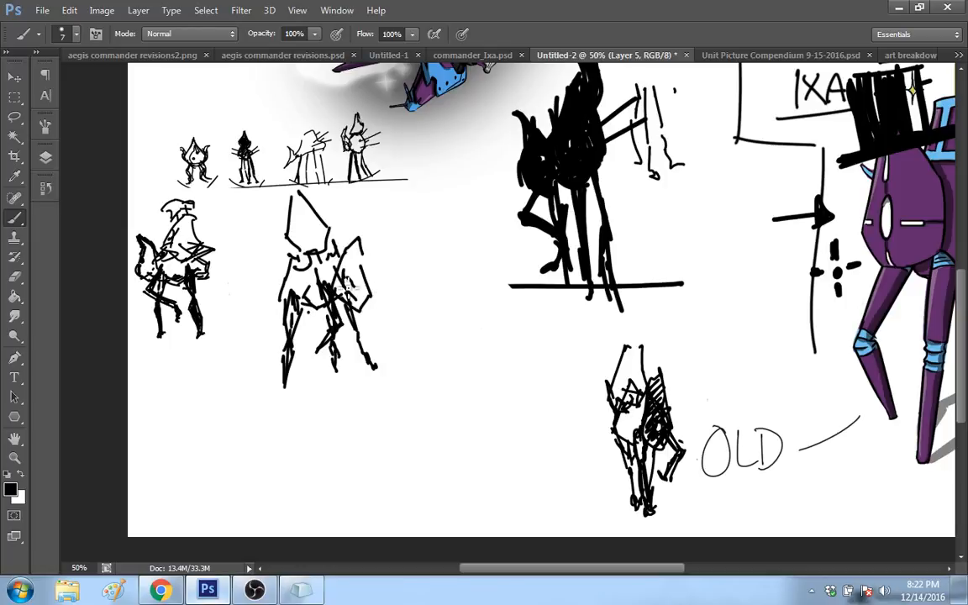
{"action": "left_click_drag", "start_coordinate": [358, 335], "coordinate": [376, 375]}
{"action": "left_click_drag", "start_coordinate": [358, 312], "coordinate": [369, 378]}
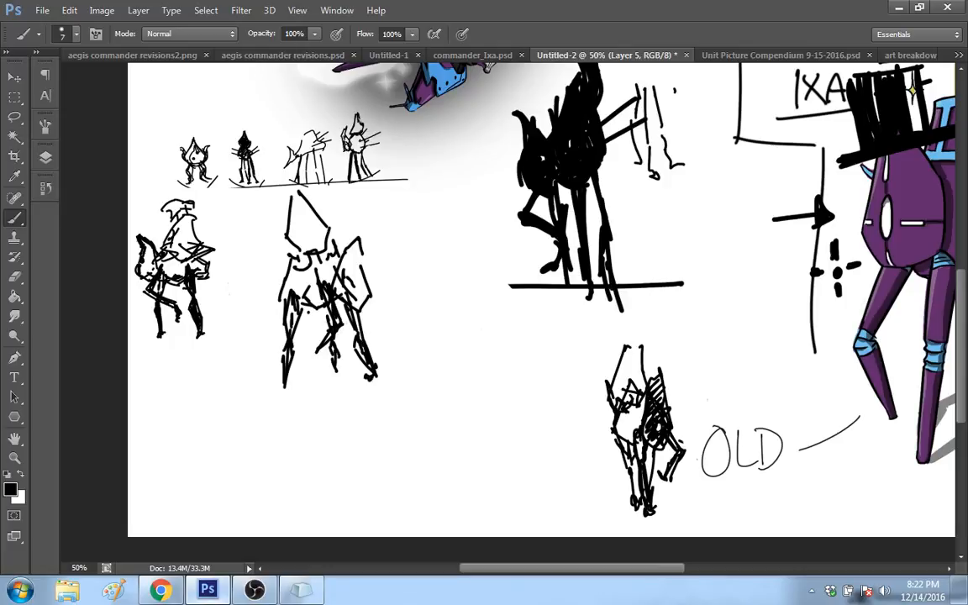
{"action": "left_click_drag", "start_coordinate": [323, 312], "coordinate": [341, 386]}
{"action": "left_click_drag", "start_coordinate": [359, 282], "coordinate": [363, 291]}
Step: Darken the second robot's head, neck and rear outline, add inner lines to the pointed head, and rework the middle leg
{"action": "mouse_move", "coordinate": [316, 231]}
{"action": "left_mouse_down"}
{"action": "mouse_move", "coordinate": [294, 250]}
{"action": "mouse_move", "coordinate": [302, 259]}
{"action": "mouse_move", "coordinate": [292, 245]}
{"action": "left_mouse_up"}
{"action": "left_click_drag", "start_coordinate": [284, 244], "coordinate": [288, 190]}
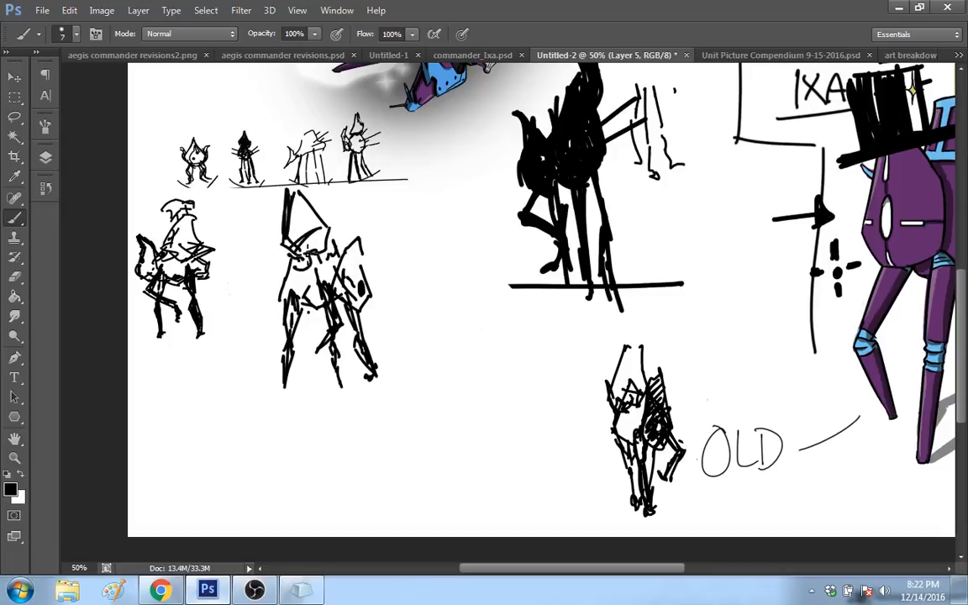
{"action": "mouse_move", "coordinate": [309, 250]}
{"action": "left_mouse_down"}
{"action": "mouse_move", "coordinate": [292, 247]}
{"action": "mouse_move", "coordinate": [311, 253]}
{"action": "mouse_move", "coordinate": [289, 288]}
{"action": "mouse_move", "coordinate": [298, 279]}
{"action": "left_mouse_up"}
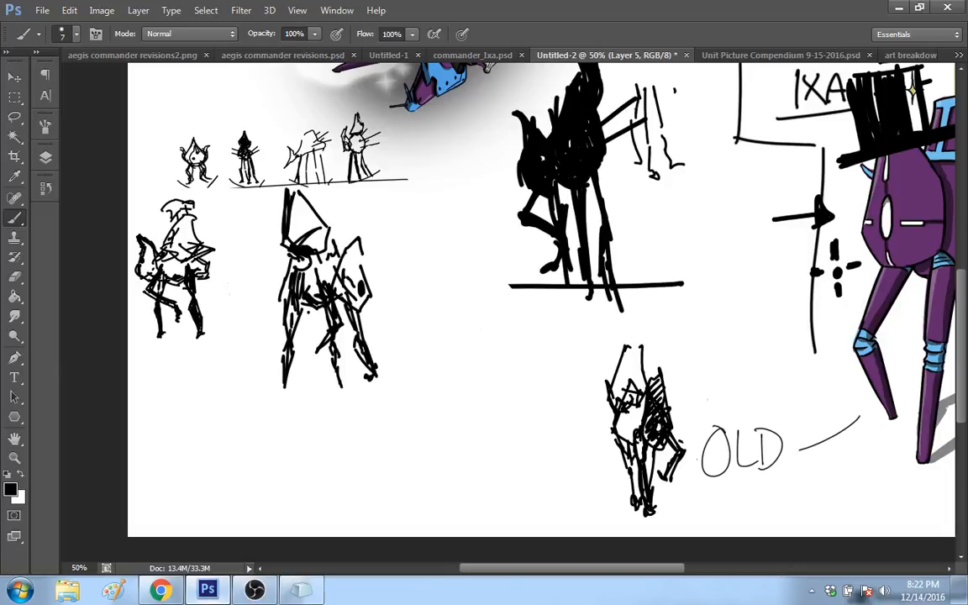
{"action": "mouse_move", "coordinate": [305, 270]}
{"action": "left_mouse_down"}
{"action": "mouse_move", "coordinate": [308, 278]}
{"action": "mouse_move", "coordinate": [309, 270]}
{"action": "left_mouse_up"}
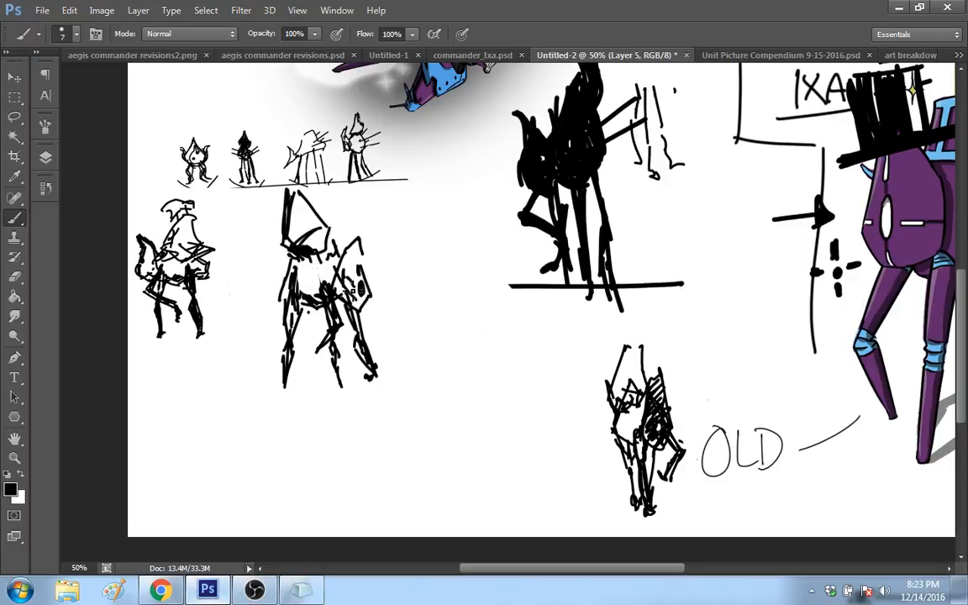
{"action": "mouse_move", "coordinate": [359, 267]}
{"action": "left_mouse_down"}
{"action": "mouse_move", "coordinate": [352, 279]}
{"action": "mouse_move", "coordinate": [365, 311]}
{"action": "mouse_move", "coordinate": [375, 297]}
{"action": "mouse_move", "coordinate": [346, 272]}
{"action": "left_mouse_up"}
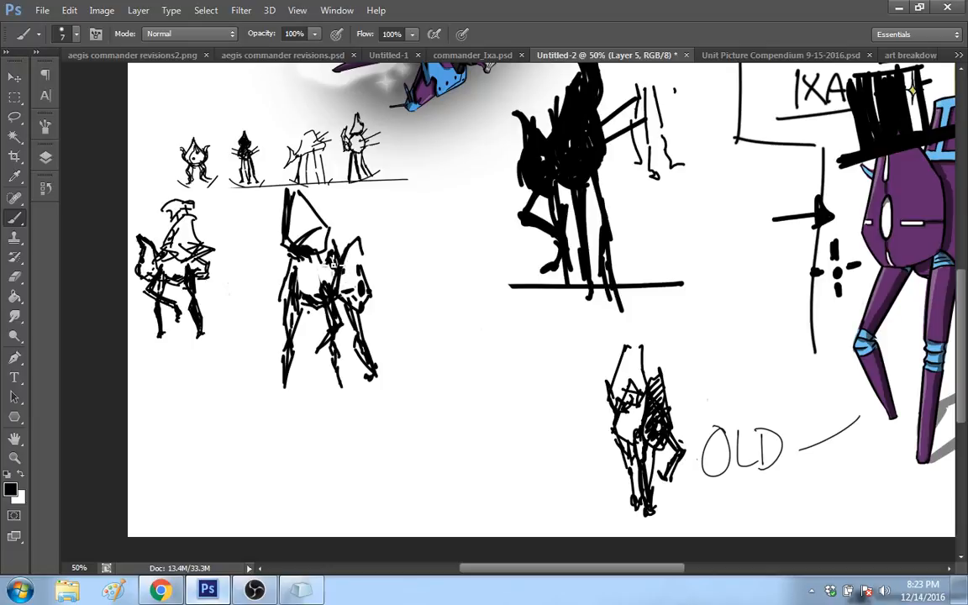
{"action": "mouse_move", "coordinate": [333, 263]}
{"action": "left_mouse_down"}
{"action": "mouse_move", "coordinate": [290, 241]}
{"action": "mouse_move", "coordinate": [300, 235]}
{"action": "mouse_move", "coordinate": [317, 248]}
{"action": "left_mouse_up"}
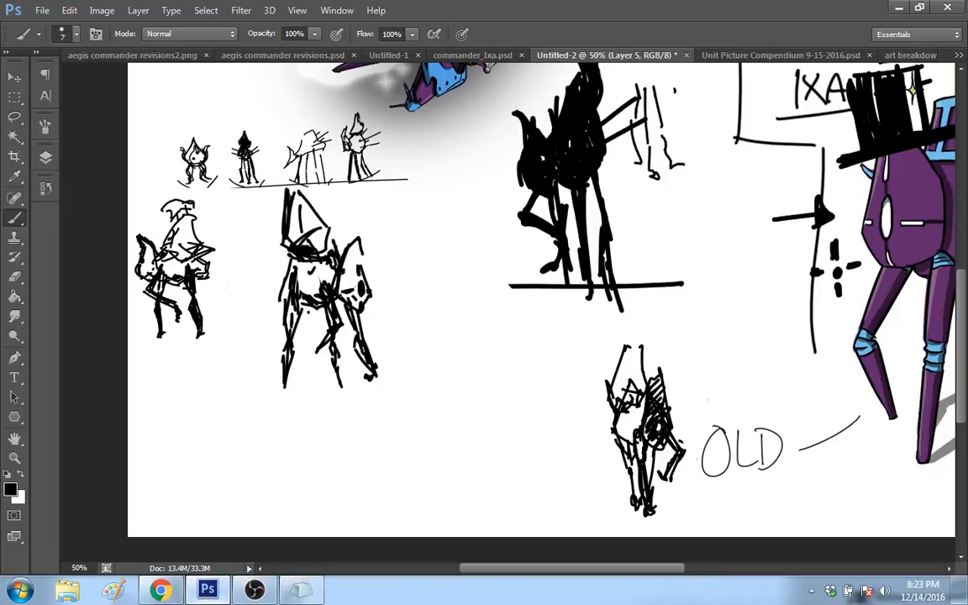
{"action": "left_click_drag", "start_coordinate": [301, 208], "coordinate": [324, 244]}
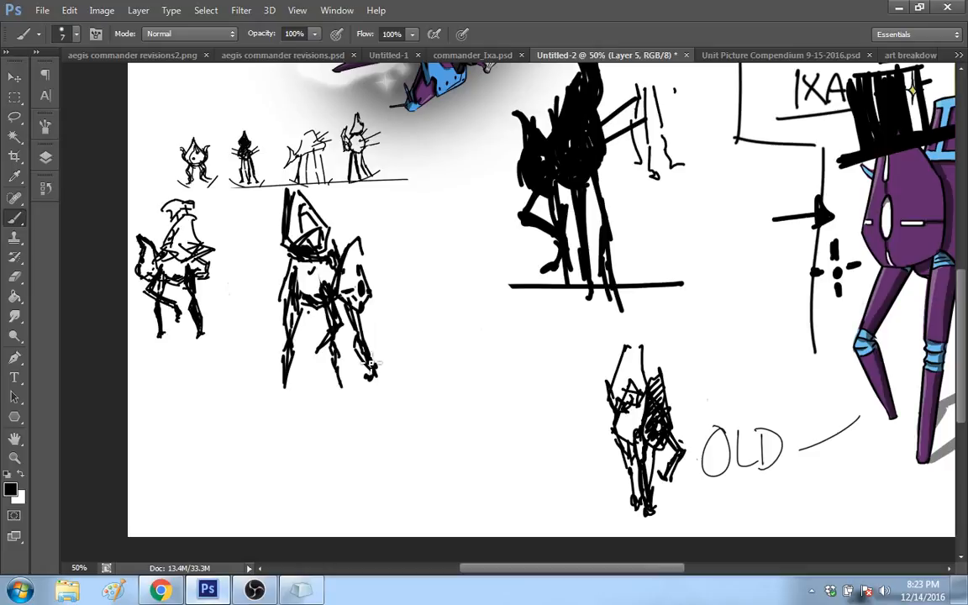
{"action": "mouse_move", "coordinate": [334, 317]}
{"action": "left_mouse_down"}
{"action": "mouse_move", "coordinate": [341, 338]}
{"action": "mouse_move", "coordinate": [311, 364]}
{"action": "left_mouse_up"}
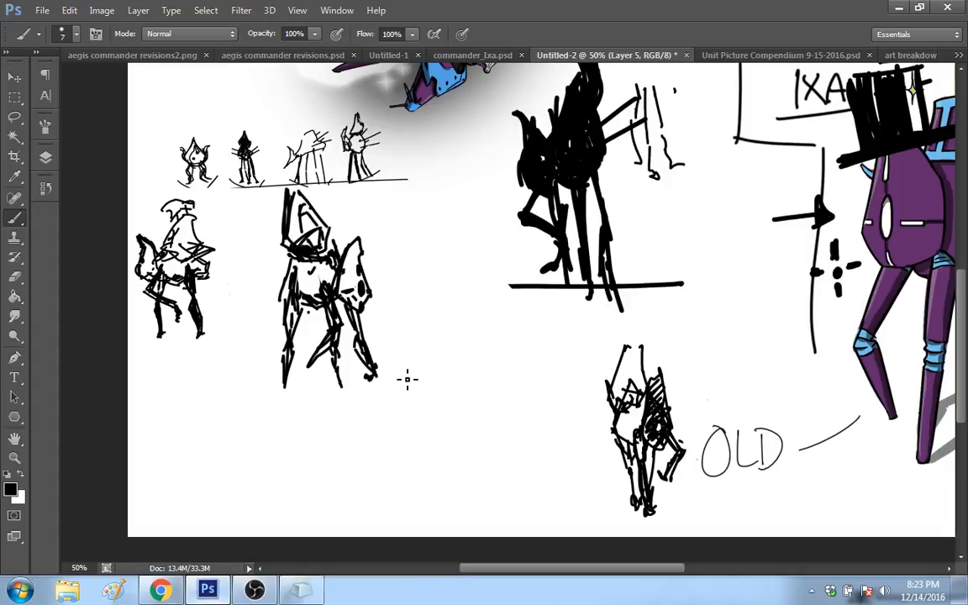
Step: Draw two long jointed outer legs for a front-view robot next to the second sketch
{"action": "left_click_drag", "start_coordinate": [396, 376], "coordinate": [396, 357]}
{"action": "left_click_drag", "start_coordinate": [400, 277], "coordinate": [400, 307]}
{"action": "left_click_drag", "start_coordinate": [397, 329], "coordinate": [400, 382]}
{"action": "left_click_drag", "start_coordinate": [393, 312], "coordinate": [397, 342]}
{"action": "left_click_drag", "start_coordinate": [397, 284], "coordinate": [393, 311]}
{"action": "left_click_drag", "start_coordinate": [400, 266], "coordinate": [404, 299]}
{"action": "left_click_drag", "start_coordinate": [404, 316], "coordinate": [402, 389]}
{"action": "left_click_drag", "start_coordinate": [453, 277], "coordinate": [471, 345]}
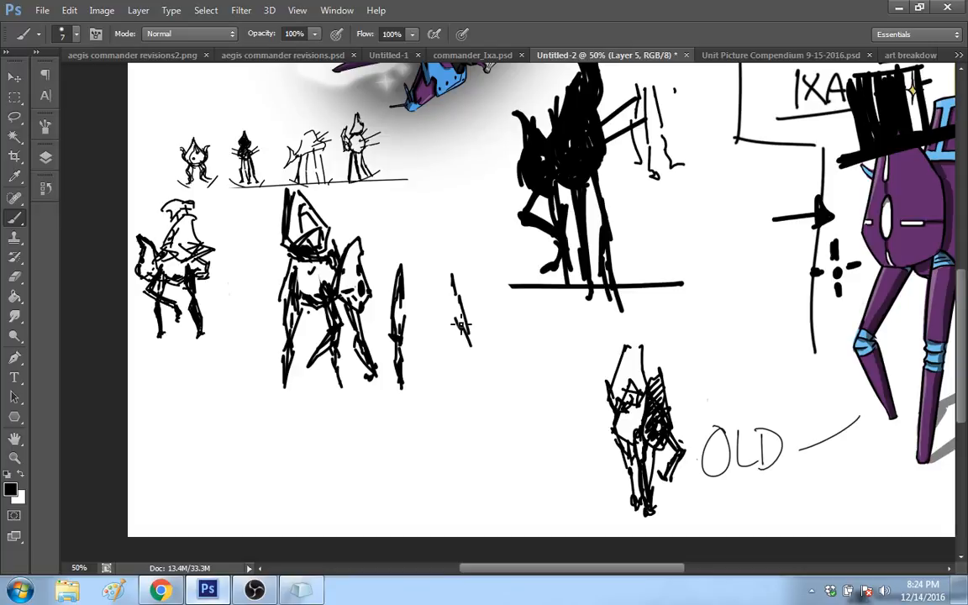
{"action": "left_click_drag", "start_coordinate": [453, 271], "coordinate": [475, 372]}
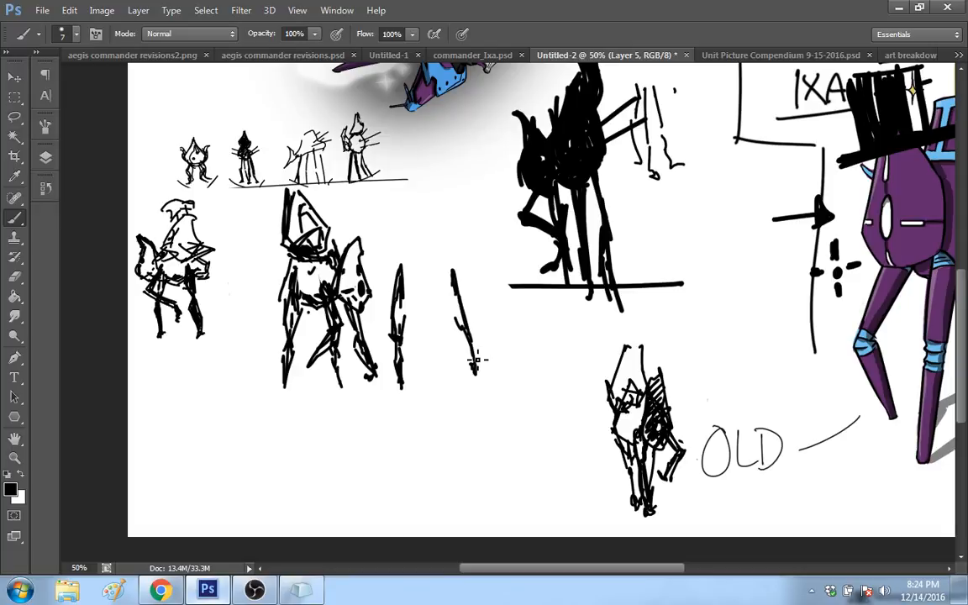
{"action": "left_click_drag", "start_coordinate": [458, 301], "coordinate": [476, 363]}
Step: Draw the front-view robot's angular lower body, middle legs and tall pointed upper body
{"action": "left_click_drag", "start_coordinate": [404, 268], "coordinate": [426, 286]}
{"action": "left_click_drag", "start_coordinate": [409, 245], "coordinate": [403, 265]}
{"action": "left_click_drag", "start_coordinate": [450, 253], "coordinate": [442, 272]}
{"action": "mouse_move", "coordinate": [401, 245]}
{"action": "left_mouse_down"}
{"action": "mouse_move", "coordinate": [416, 205]}
{"action": "mouse_move", "coordinate": [446, 209]}
{"action": "mouse_move", "coordinate": [425, 301]}
{"action": "mouse_move", "coordinate": [435, 367]}
{"action": "left_mouse_up"}
{"action": "left_click_drag", "start_coordinate": [423, 293], "coordinate": [438, 363]}
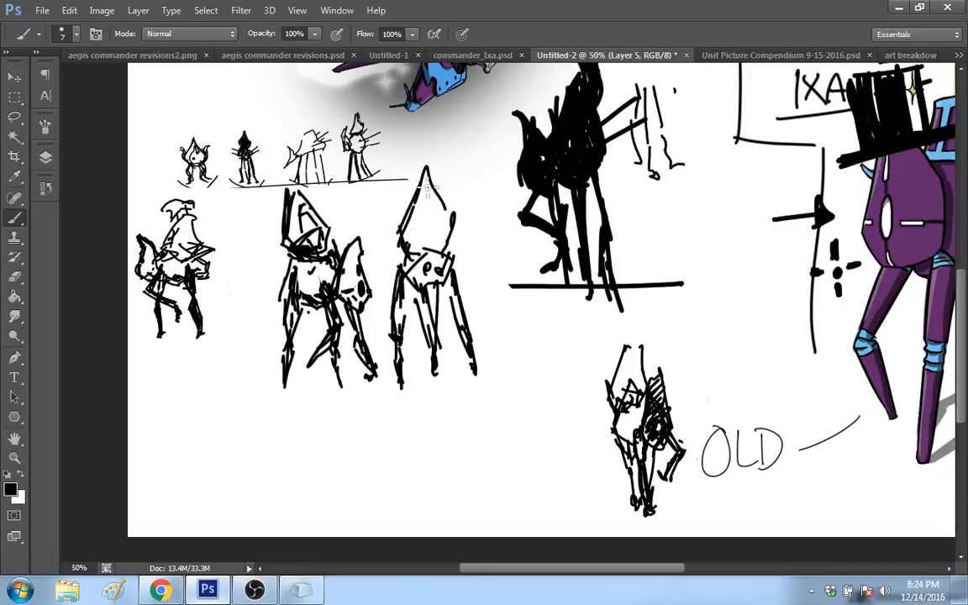
{"action": "mouse_move", "coordinate": [409, 201]}
{"action": "left_mouse_down"}
{"action": "mouse_move", "coordinate": [399, 238]}
{"action": "mouse_move", "coordinate": [432, 185]}
{"action": "left_mouse_up"}
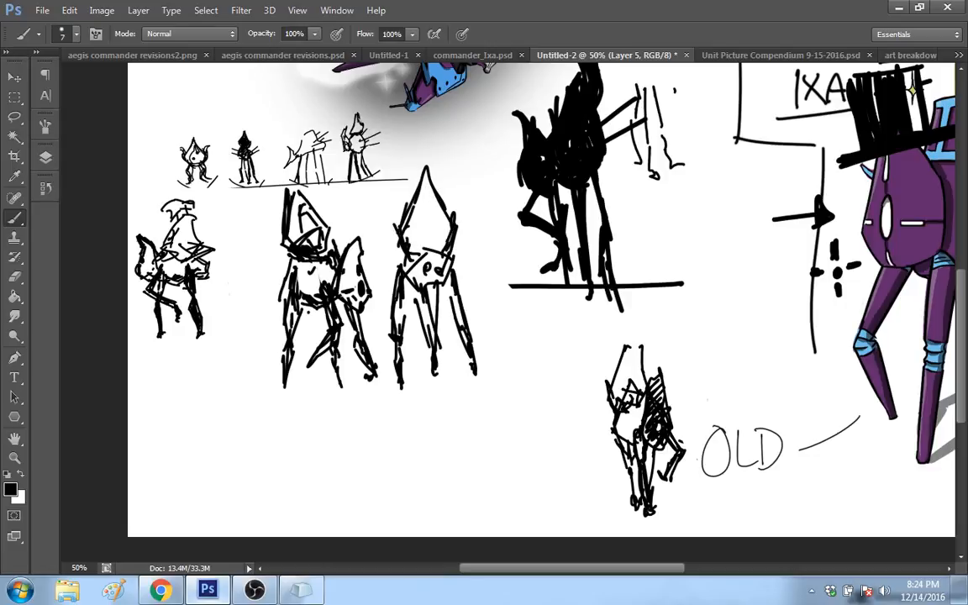
Step: Add face marks to the front-view robot's pointed body and short spikes on both sides
{"action": "left_click_drag", "start_coordinate": [407, 229], "coordinate": [423, 231]}
{"action": "left_click_drag", "start_coordinate": [426, 223], "coordinate": [426, 241]}
{"action": "left_click_drag", "start_coordinate": [433, 220], "coordinate": [433, 245]}
{"action": "left_click_drag", "start_coordinate": [441, 234], "coordinate": [441, 245]}
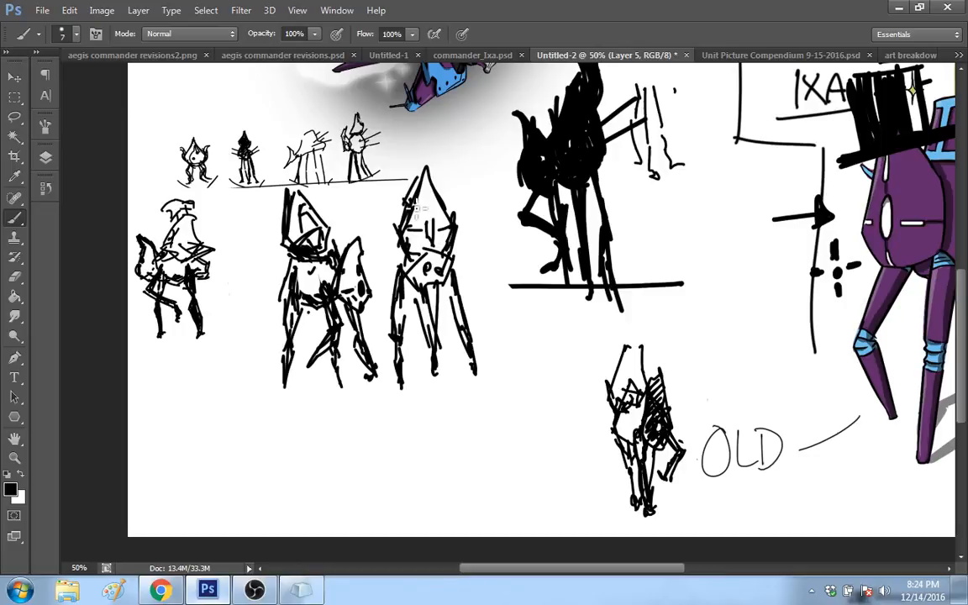
{"action": "mouse_move", "coordinate": [384, 200]}
{"action": "left_mouse_down"}
{"action": "mouse_move", "coordinate": [405, 210]}
{"action": "mouse_move", "coordinate": [467, 192]}
{"action": "left_mouse_up"}
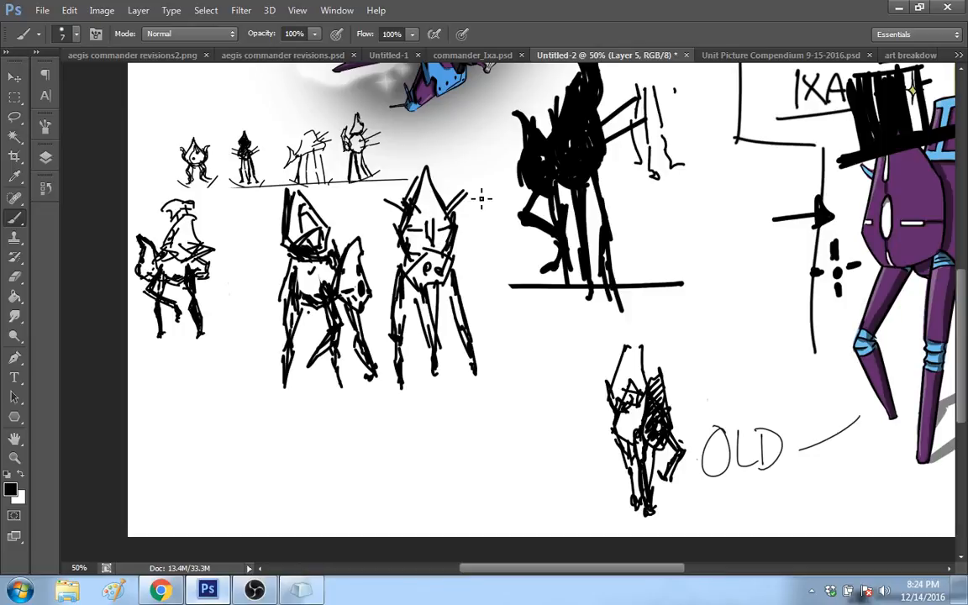
Step: Sketch a hunched robot body with a tall spire and a downward-facing head below the first small sketch
{"action": "mouse_move", "coordinate": [210, 370]}
{"action": "left_mouse_down"}
{"action": "mouse_move", "coordinate": [239, 300]}
{"action": "mouse_move", "coordinate": [235, 326]}
{"action": "left_mouse_up"}
{"action": "left_click_drag", "start_coordinate": [210, 366], "coordinate": [195, 394]}
{"action": "mouse_move", "coordinate": [197, 392]}
{"action": "left_mouse_down"}
{"action": "mouse_move", "coordinate": [240, 336]}
{"action": "mouse_move", "coordinate": [271, 368]}
{"action": "mouse_move", "coordinate": [265, 382]}
{"action": "left_mouse_up"}
{"action": "mouse_move", "coordinate": [236, 368]}
{"action": "left_mouse_down"}
{"action": "mouse_move", "coordinate": [264, 381]}
{"action": "mouse_move", "coordinate": [236, 386]}
{"action": "mouse_move", "coordinate": [256, 416]}
{"action": "mouse_move", "coordinate": [263, 402]}
{"action": "mouse_move", "coordinate": [262, 423]}
{"action": "mouse_move", "coordinate": [274, 414]}
{"action": "left_mouse_up"}
{"action": "left_click", "coordinate": [225, 395]}
{"action": "mouse_move", "coordinate": [234, 346]}
{"action": "left_mouse_down"}
{"action": "mouse_move", "coordinate": [261, 439]}
{"action": "mouse_move", "coordinate": [272, 417]}
{"action": "left_mouse_up"}
{"action": "left_click_drag", "start_coordinate": [255, 361], "coordinate": [236, 382]}
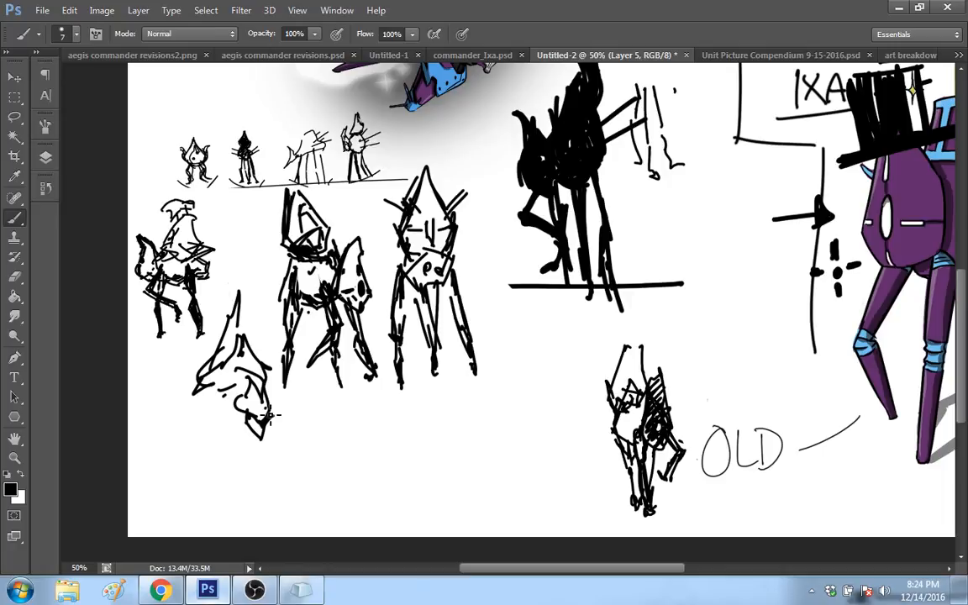
{"action": "left_click_drag", "start_coordinate": [271, 414], "coordinate": [280, 375]}
{"action": "left_click_drag", "start_coordinate": [253, 367], "coordinate": [251, 347]}
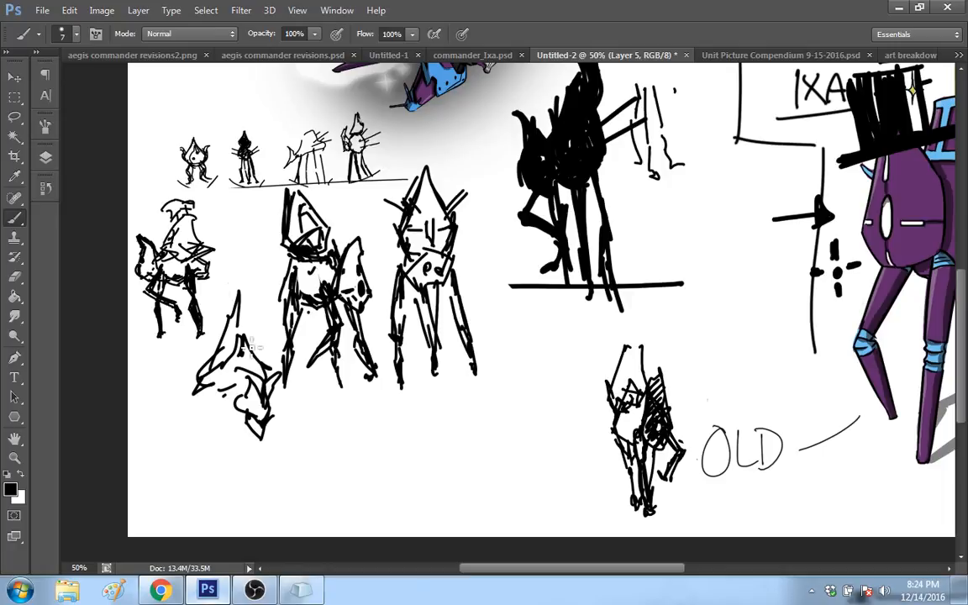
{"action": "left_click_drag", "start_coordinate": [240, 294], "coordinate": [254, 347]}
Step: Add the hunched robot's legs, with the long rear legs and one front leg bent beneath the body
{"action": "left_click_drag", "start_coordinate": [223, 395], "coordinate": [219, 400]}
{"action": "mouse_move", "coordinate": [219, 400]}
{"action": "left_mouse_down"}
{"action": "mouse_move", "coordinate": [204, 414]}
{"action": "mouse_move", "coordinate": [178, 492]}
{"action": "left_mouse_up"}
{"action": "left_click_drag", "start_coordinate": [238, 418], "coordinate": [216, 491]}
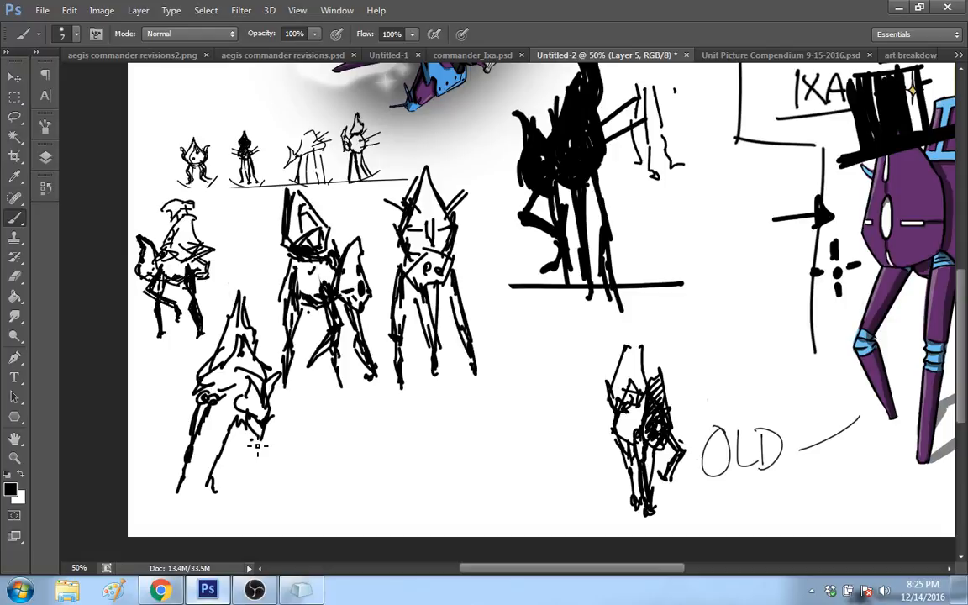
{"action": "left_click_drag", "start_coordinate": [251, 439], "coordinate": [237, 495]}
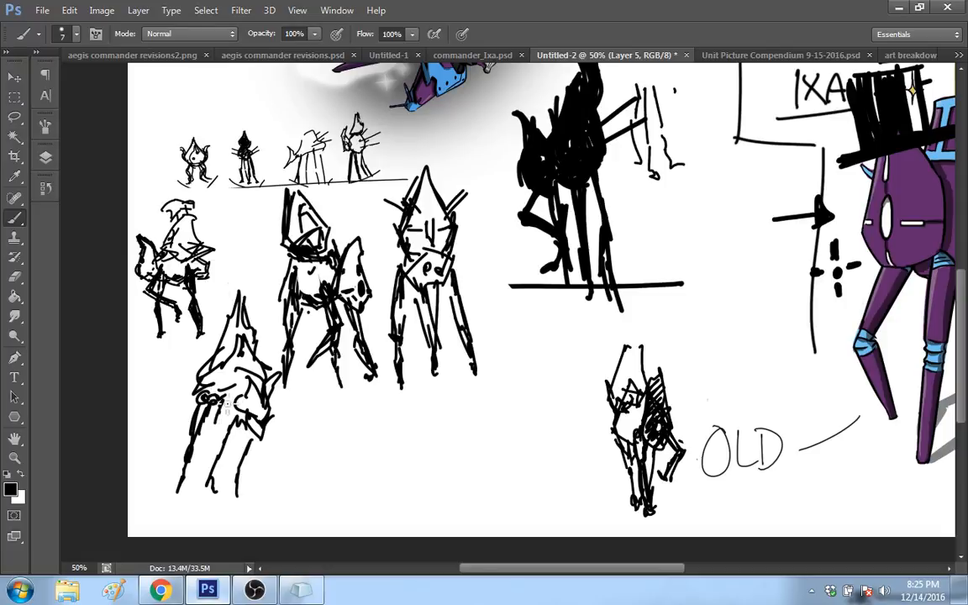
{"action": "left_click_drag", "start_coordinate": [219, 406], "coordinate": [215, 422]}
{"action": "mouse_move", "coordinate": [224, 401]}
{"action": "left_mouse_down"}
{"action": "mouse_move", "coordinate": [238, 453]}
{"action": "mouse_move", "coordinate": [211, 460]}
{"action": "left_mouse_up"}
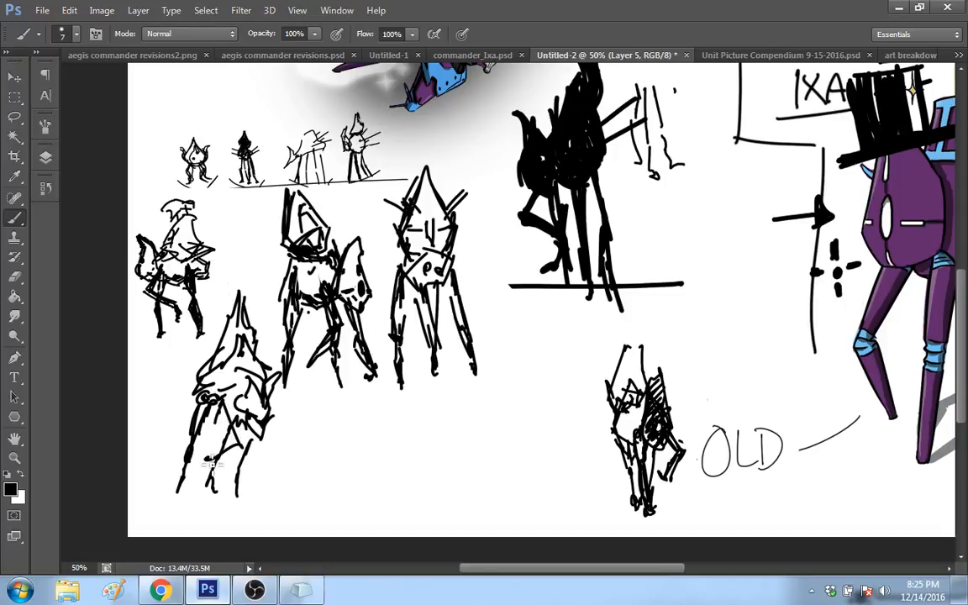
{"action": "left_click_drag", "start_coordinate": [237, 437], "coordinate": [209, 464]}
{"action": "left_click_drag", "start_coordinate": [251, 442], "coordinate": [240, 496]}
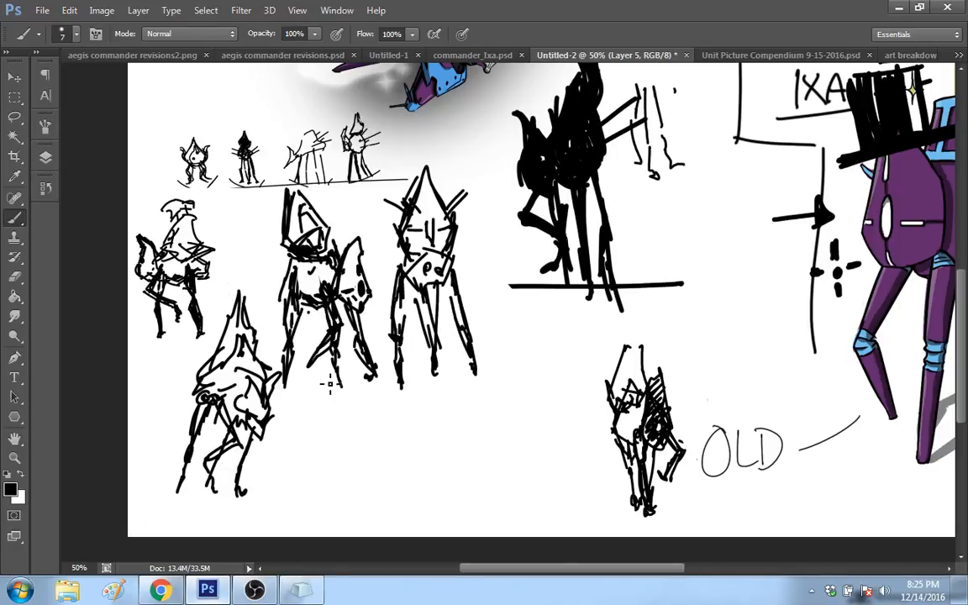
Step: Set the brush size to 3 px
{"action": "right_click", "coordinate": [519, 372]}
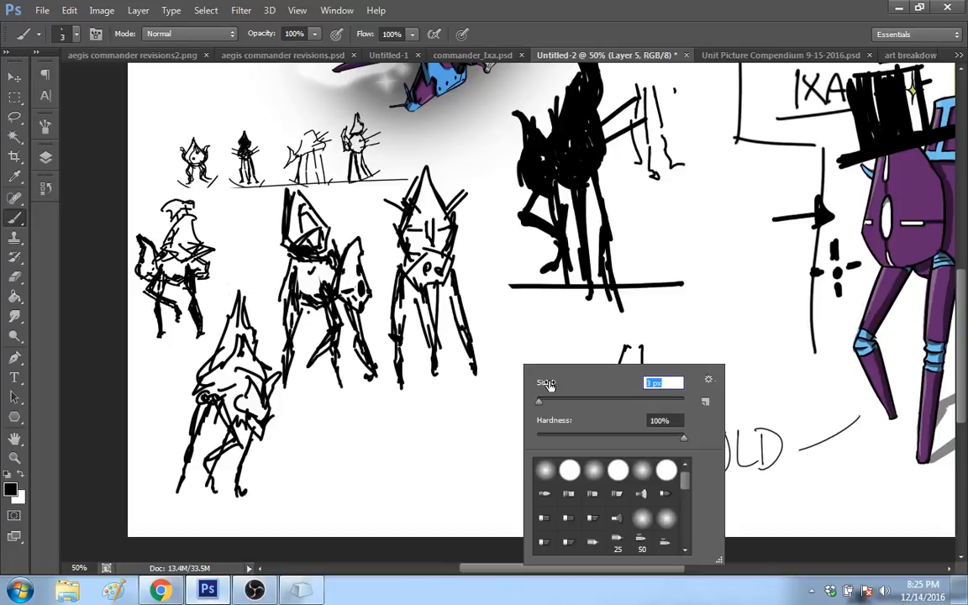
{"action": "left_click", "coordinate": [531, 327]}
{"action": "left_click_drag", "start_coordinate": [502, 336], "coordinate": [509, 368]}
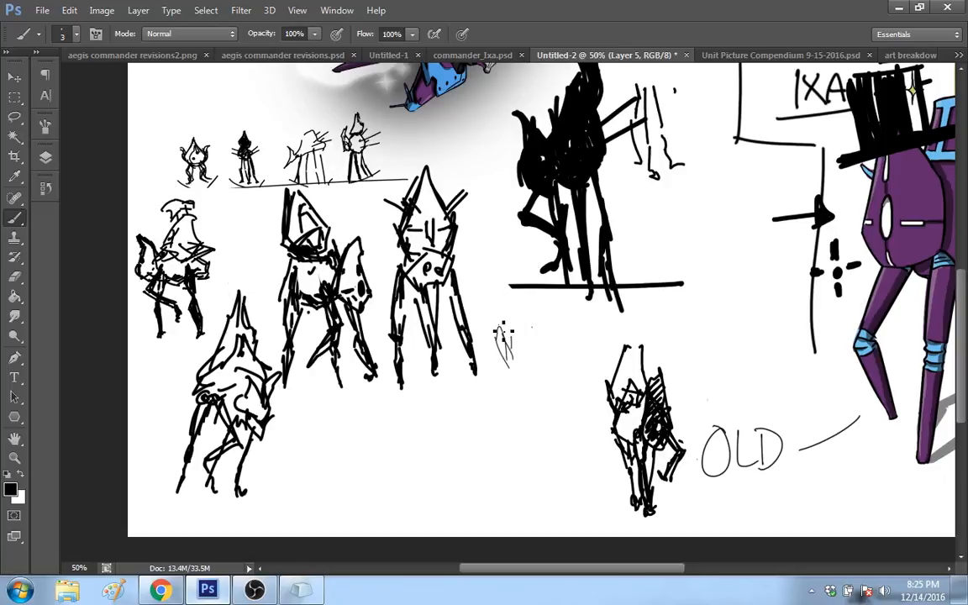
{"action": "mouse_move", "coordinate": [498, 325]}
{"action": "left_mouse_down"}
{"action": "mouse_move", "coordinate": [501, 296]}
{"action": "mouse_move", "coordinate": [504, 324]}
{"action": "mouse_move", "coordinate": [522, 323]}
{"action": "left_mouse_up"}
{"action": "left_click_drag", "start_coordinate": [510, 295], "coordinate": [528, 367]}
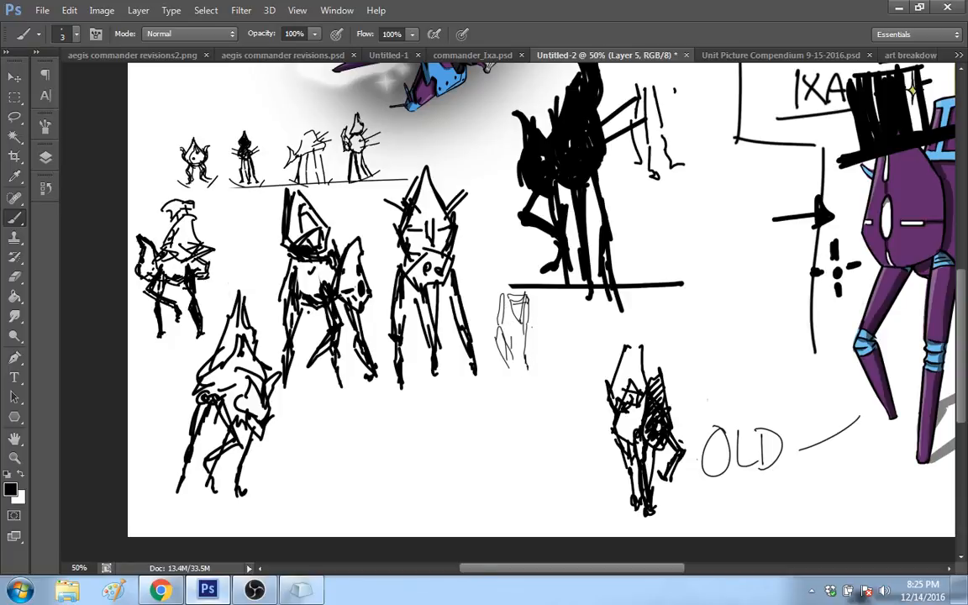
{"action": "left_click_drag", "start_coordinate": [548, 388], "coordinate": [548, 409]}
{"action": "left_click_drag", "start_coordinate": [551, 363], "coordinate": [554, 418]}
{"action": "mouse_move", "coordinate": [559, 387]}
{"action": "left_mouse_down"}
{"action": "mouse_move", "coordinate": [561, 433]}
{"action": "mouse_move", "coordinate": [555, 367]}
{"action": "mouse_move", "coordinate": [534, 356]}
{"action": "mouse_move", "coordinate": [531, 303]}
{"action": "mouse_move", "coordinate": [515, 356]}
{"action": "mouse_move", "coordinate": [498, 324]}
{"action": "left_mouse_up"}
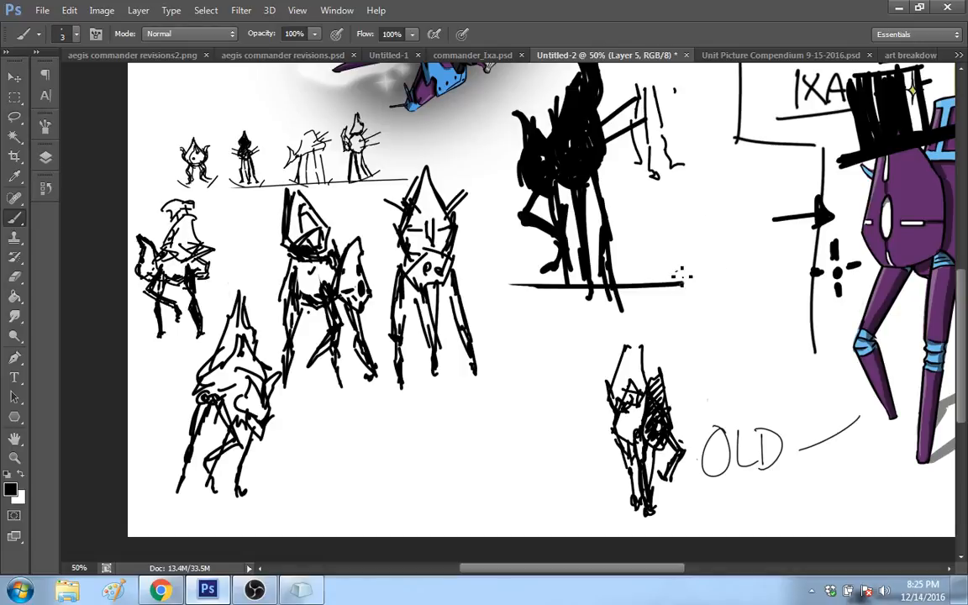
Step: Sketch a small thin-lined robot beside the black silhouette, with a round body, forked tail, pointed head and bent legs
{"action": "mouse_move", "coordinate": [689, 271]}
{"action": "left_mouse_down"}
{"action": "mouse_move", "coordinate": [694, 261]}
{"action": "mouse_move", "coordinate": [668, 260]}
{"action": "mouse_move", "coordinate": [679, 252]}
{"action": "mouse_move", "coordinate": [664, 275]}
{"action": "left_mouse_up"}
{"action": "mouse_move", "coordinate": [654, 221]}
{"action": "left_mouse_down"}
{"action": "mouse_move", "coordinate": [664, 233]}
{"action": "mouse_move", "coordinate": [669, 217]}
{"action": "left_mouse_up"}
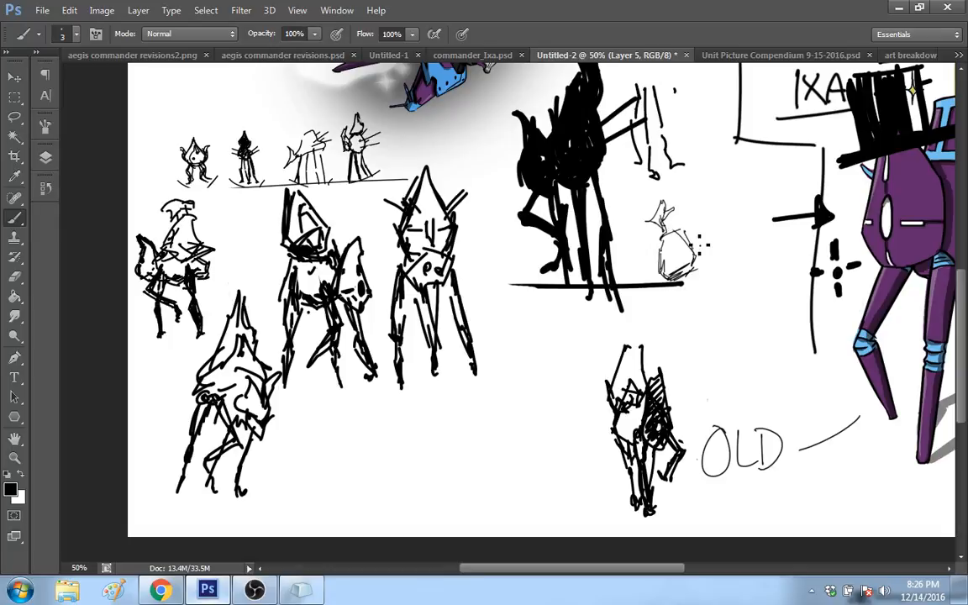
{"action": "mouse_move", "coordinate": [699, 244]}
{"action": "left_mouse_down"}
{"action": "mouse_move", "coordinate": [703, 263]}
{"action": "mouse_move", "coordinate": [710, 225]}
{"action": "mouse_move", "coordinate": [717, 252]}
{"action": "left_mouse_up"}
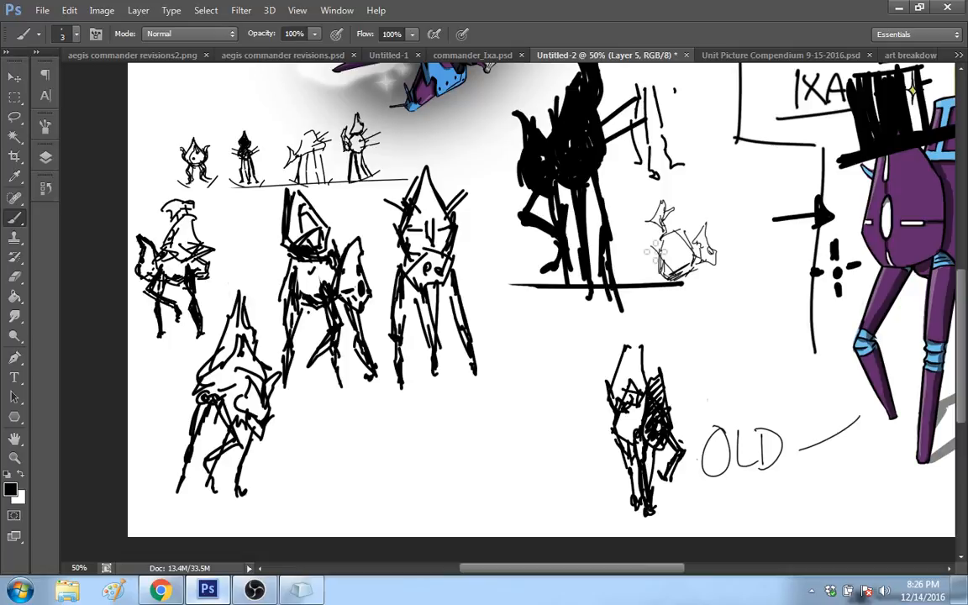
{"action": "mouse_move", "coordinate": [653, 246]}
{"action": "left_mouse_down"}
{"action": "mouse_move", "coordinate": [679, 263]}
{"action": "mouse_move", "coordinate": [660, 250]}
{"action": "mouse_move", "coordinate": [671, 255]}
{"action": "mouse_move", "coordinate": [651, 282]}
{"action": "left_mouse_up"}
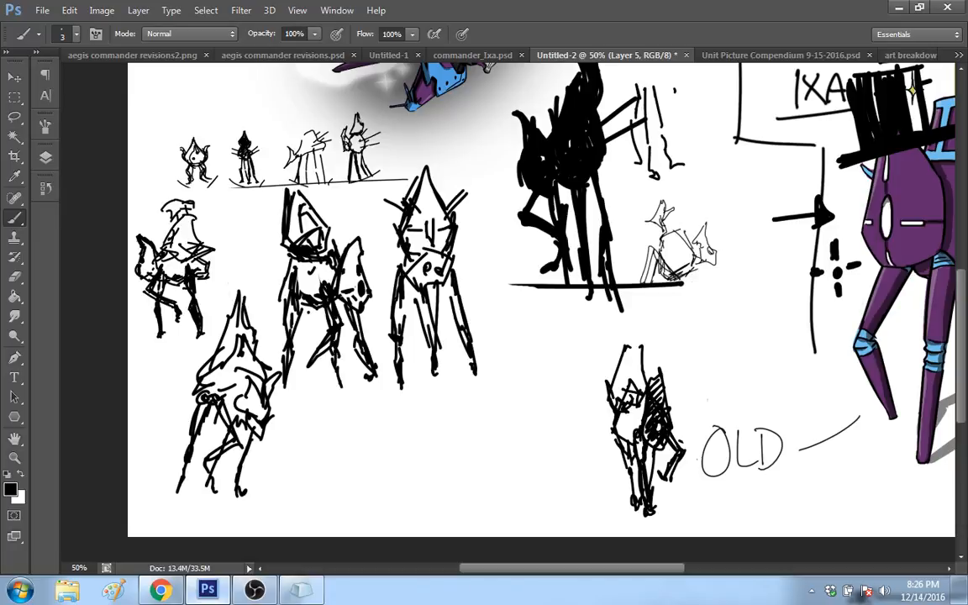
{"action": "mouse_move", "coordinate": [686, 273]}
{"action": "left_mouse_down"}
{"action": "mouse_move", "coordinate": [691, 315]}
{"action": "mouse_move", "coordinate": [662, 339]}
{"action": "left_mouse_up"}
{"action": "left_click_drag", "start_coordinate": [690, 275], "coordinate": [671, 339]}
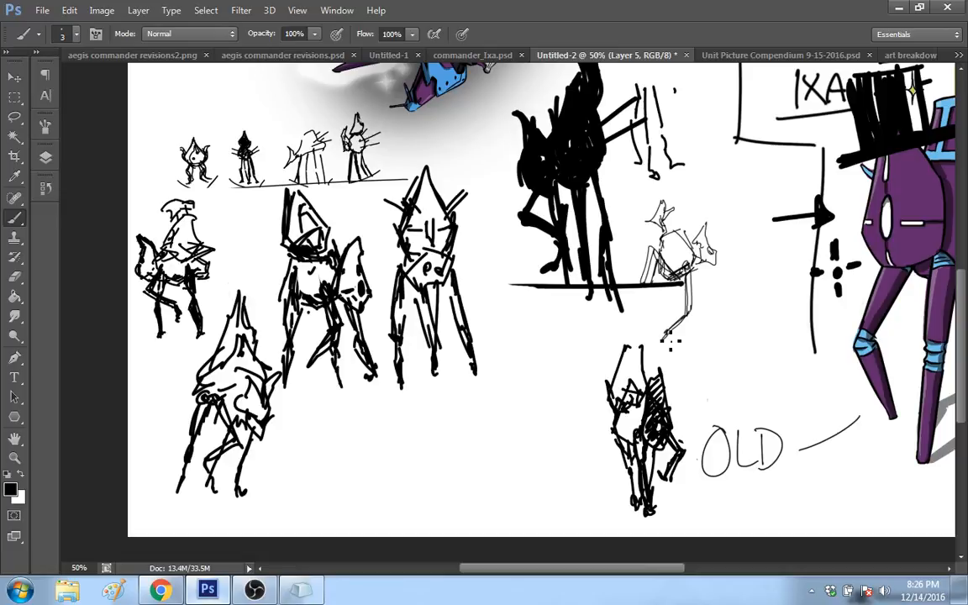
Step: Draw the small robot's outstretched arm reaching toward a four-pointed star, with sparkles scattered above it
{"action": "left_click_drag", "start_coordinate": [693, 267], "coordinate": [724, 277]}
{"action": "left_click_drag", "start_coordinate": [716, 241], "coordinate": [751, 211]}
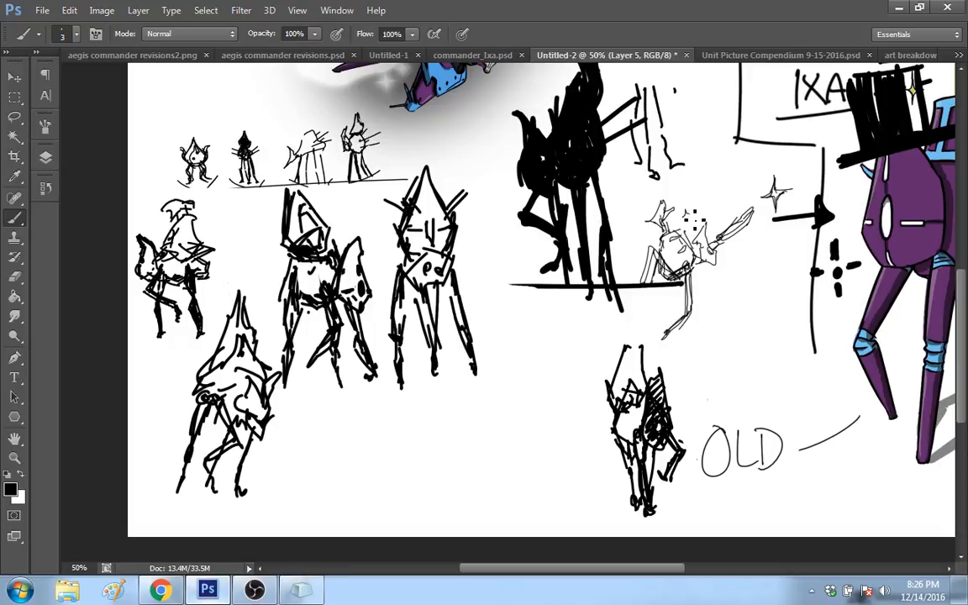
{"action": "mouse_move", "coordinate": [689, 216]}
{"action": "left_mouse_down"}
{"action": "mouse_move", "coordinate": [708, 210]}
{"action": "mouse_move", "coordinate": [696, 207]}
{"action": "left_mouse_up"}
{"action": "left_click_drag", "start_coordinate": [741, 196], "coordinate": [760, 200]}
{"action": "left_click_drag", "start_coordinate": [735, 257], "coordinate": [766, 250]}
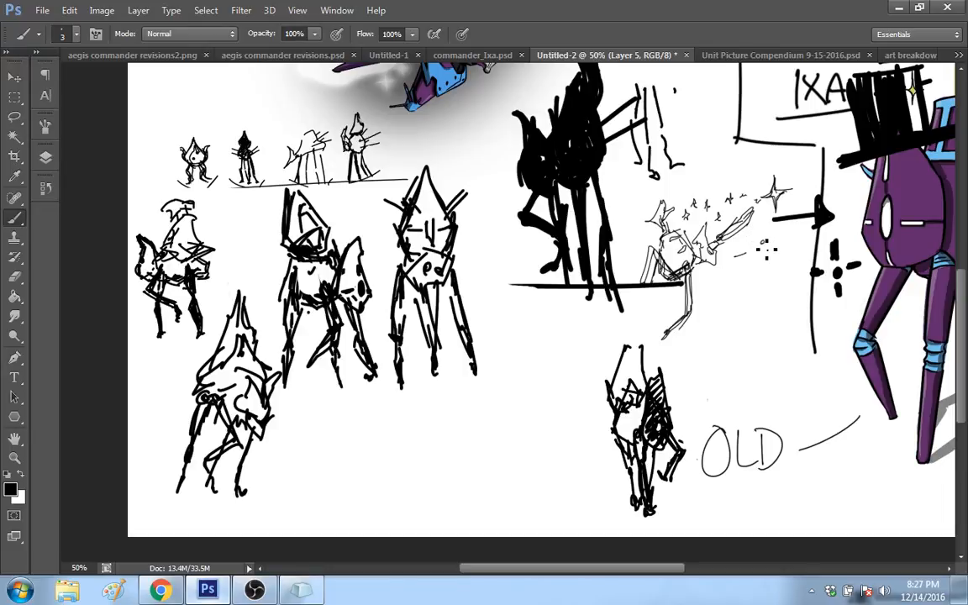
Step: Draw a tiny crying sad face beside the small thin-lined robot and reinforce its rear legs
{"action": "left_click", "coordinate": [763, 244]}
{"action": "left_click", "coordinate": [774, 241]}
{"action": "left_click_drag", "start_coordinate": [776, 247], "coordinate": [778, 260]}
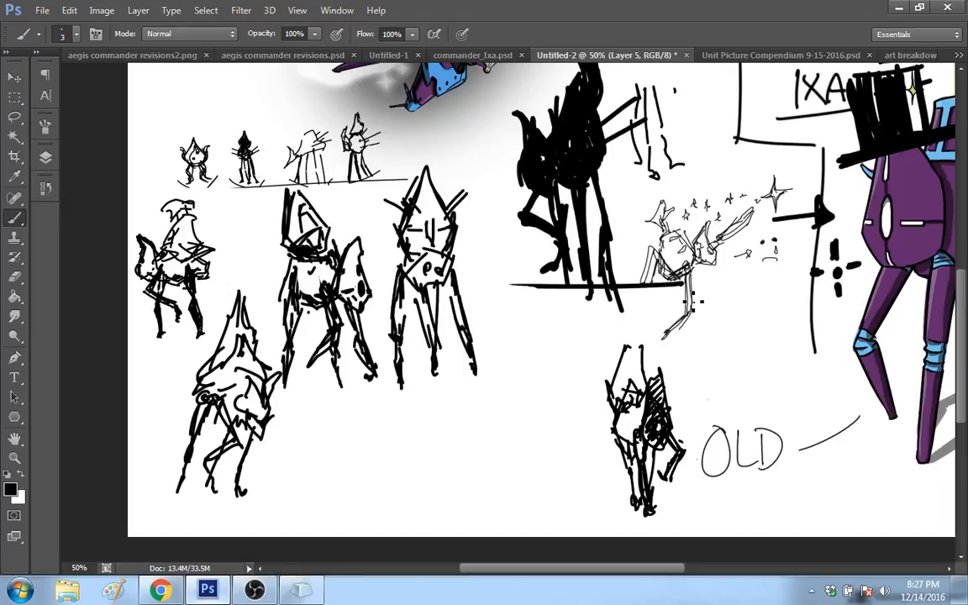
{"action": "left_click_drag", "start_coordinate": [659, 244], "coordinate": [650, 283]}
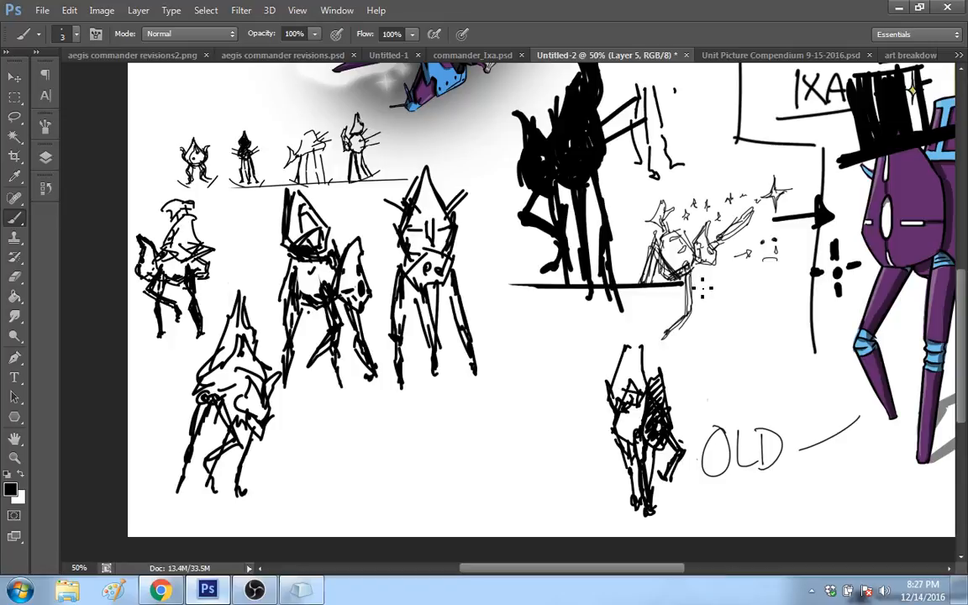
{"action": "left_click_drag", "start_coordinate": [692, 276], "coordinate": [701, 308]}
{"action": "key", "text": "ctrl+z"}
Step: Sketch a thin-lined, vase-shaped head above the OLD label, with a frowning face and anger marks beside it
{"action": "mouse_move", "coordinate": [759, 407]}
{"action": "left_mouse_down"}
{"action": "mouse_move", "coordinate": [780, 401]}
{"action": "mouse_move", "coordinate": [751, 316]}
{"action": "mouse_move", "coordinate": [764, 317]}
{"action": "mouse_move", "coordinate": [775, 392]}
{"action": "left_mouse_up"}
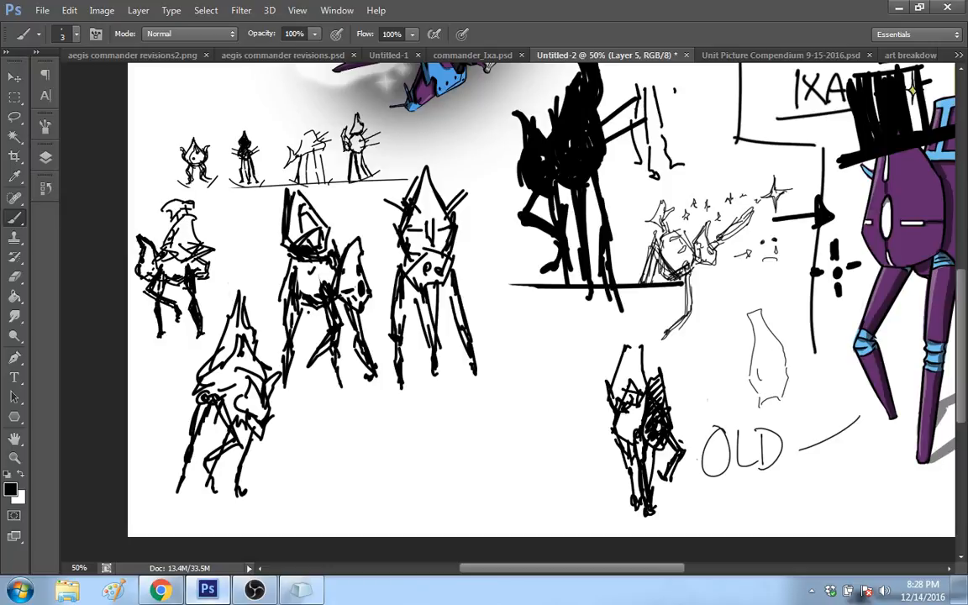
{"action": "left_click_drag", "start_coordinate": [760, 379], "coordinate": [768, 368]}
{"action": "left_click_drag", "start_coordinate": [773, 369], "coordinate": [781, 364]}
{"action": "left_click_drag", "start_coordinate": [741, 355], "coordinate": [728, 352]}
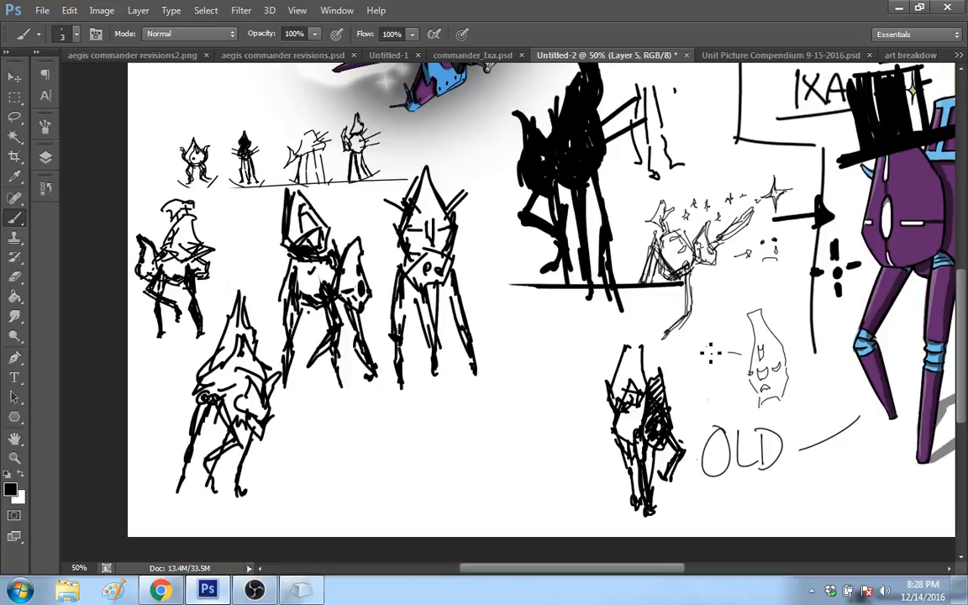
{"action": "left_click_drag", "start_coordinate": [709, 345], "coordinate": [727, 342]}
Step: Give the angry robot a raised bent arm, a long thin limb reaching down past the OLD label, and a large pointed shape behind it
{"action": "left_click_drag", "start_coordinate": [786, 328], "coordinate": [797, 264]}
{"action": "left_click_drag", "start_coordinate": [788, 386], "coordinate": [827, 389]}
{"action": "left_click_drag", "start_coordinate": [823, 372], "coordinate": [828, 384]}
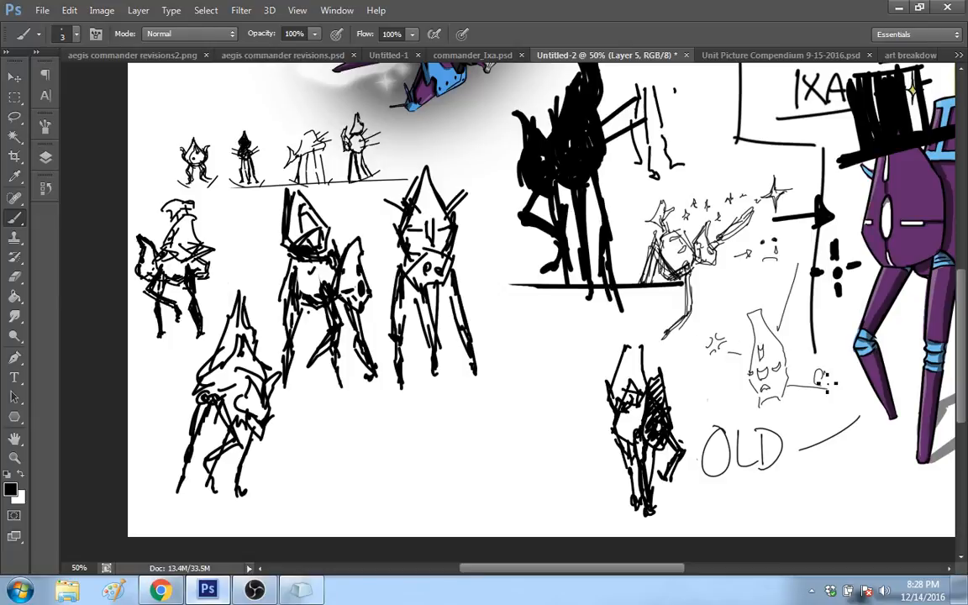
{"action": "left_click_drag", "start_coordinate": [759, 402], "coordinate": [711, 365]}
{"action": "mouse_move", "coordinate": [711, 367]}
{"action": "left_mouse_down"}
{"action": "mouse_move", "coordinate": [737, 411]}
{"action": "mouse_move", "coordinate": [758, 407]}
{"action": "mouse_move", "coordinate": [704, 393]}
{"action": "mouse_move", "coordinate": [719, 386]}
{"action": "mouse_move", "coordinate": [758, 395]}
{"action": "mouse_move", "coordinate": [754, 407]}
{"action": "left_mouse_up"}
{"action": "mouse_move", "coordinate": [807, 378]}
{"action": "left_mouse_down"}
{"action": "mouse_move", "coordinate": [804, 427]}
{"action": "mouse_move", "coordinate": [819, 427]}
{"action": "mouse_move", "coordinate": [808, 446]}
{"action": "mouse_move", "coordinate": [807, 512]}
{"action": "left_mouse_up"}
{"action": "left_click_drag", "start_coordinate": [814, 458], "coordinate": [808, 509]}
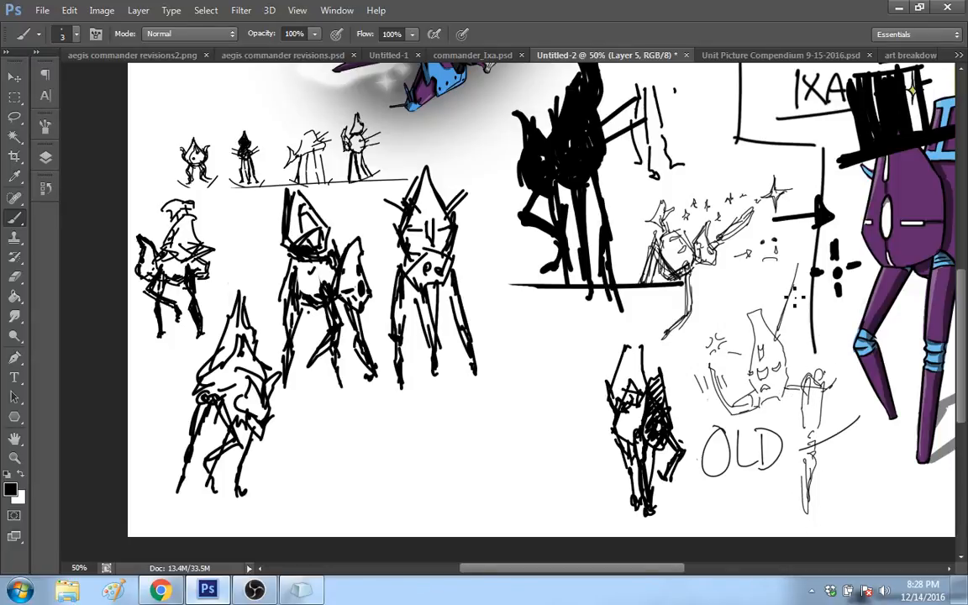
{"action": "left_click_drag", "start_coordinate": [793, 284], "coordinate": [832, 386]}
{"action": "mouse_move", "coordinate": [815, 305]}
{"action": "left_mouse_down"}
{"action": "mouse_move", "coordinate": [838, 343]}
{"action": "mouse_move", "coordinate": [789, 325]}
{"action": "left_mouse_up"}
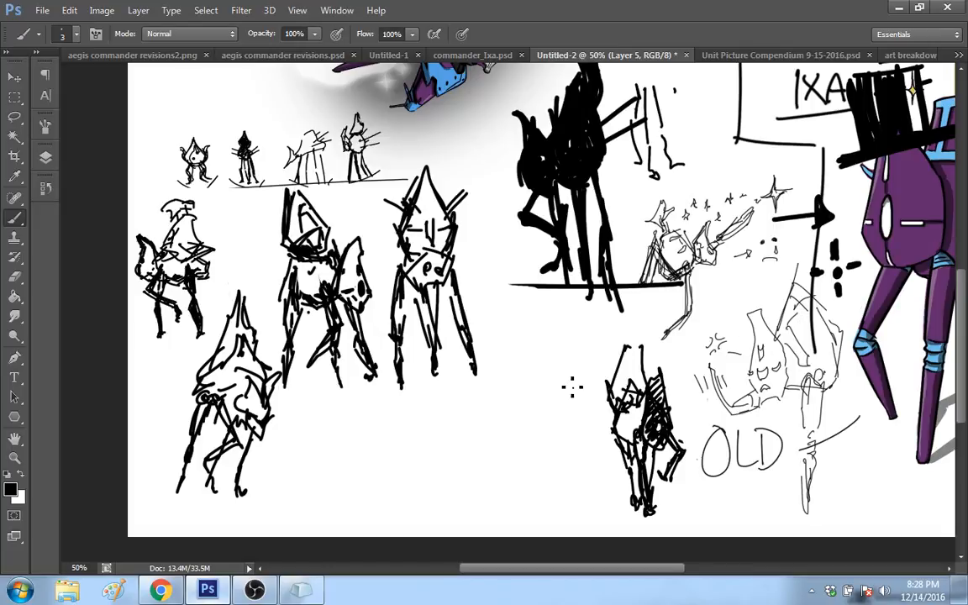
Step: Select the four thick-lined robot sketches below the small figure row and scale them down to about 75.5%
{"action": "key", "text": "m"}
{"action": "mouse_move", "coordinate": [505, 410]}
{"action": "left_mouse_down"}
{"action": "mouse_move", "coordinate": [466, 220]}
{"action": "mouse_move", "coordinate": [252, 202]}
{"action": "mouse_move", "coordinate": [247, 213]}
{"action": "left_mouse_up"}
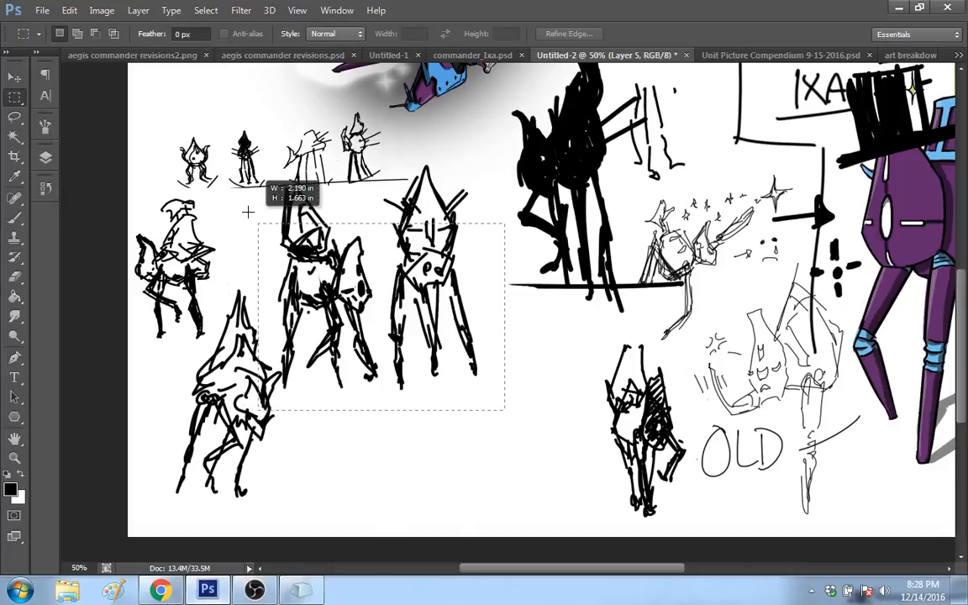
{"action": "left_click_drag", "start_coordinate": [129, 193], "coordinate": [479, 509]}
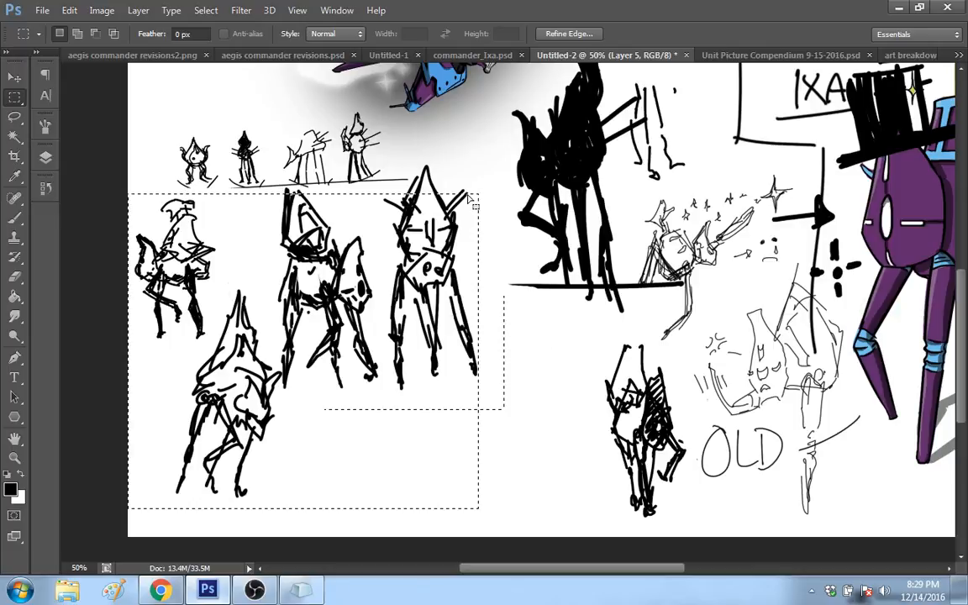
{"action": "key", "text": "shift"}
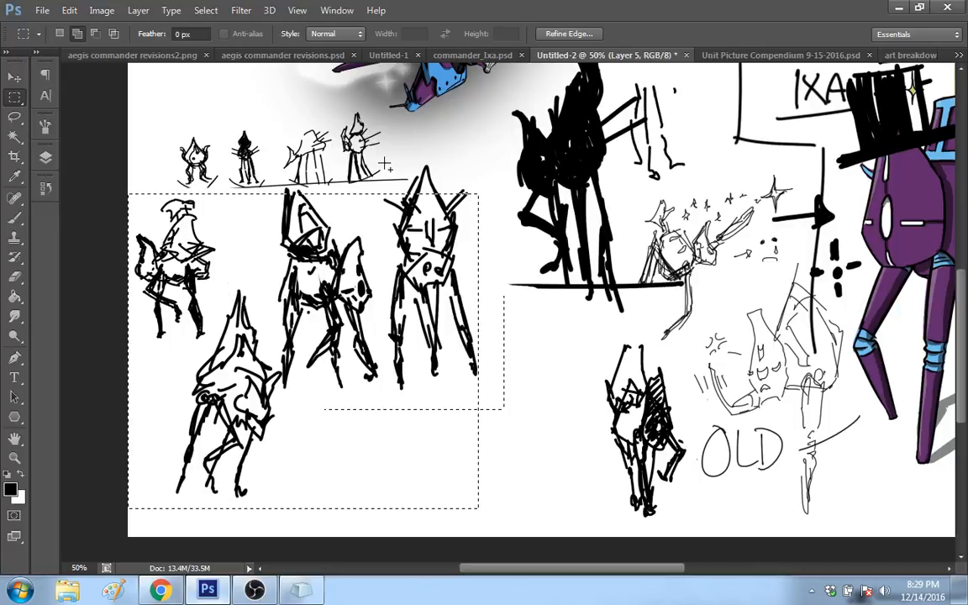
{"action": "left_click_drag", "start_coordinate": [383, 162], "coordinate": [476, 267]}
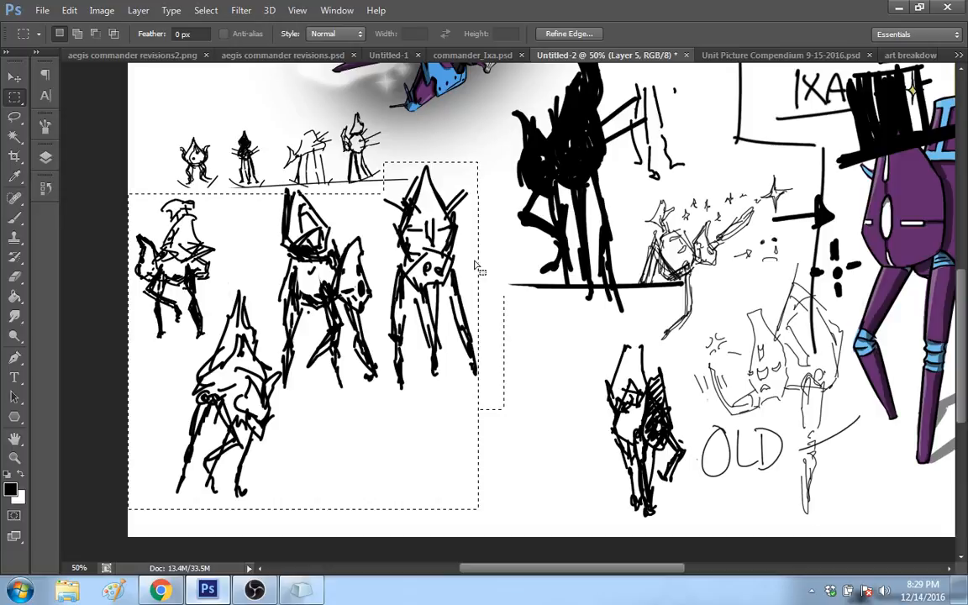
{"action": "right_click", "coordinate": [476, 267]}
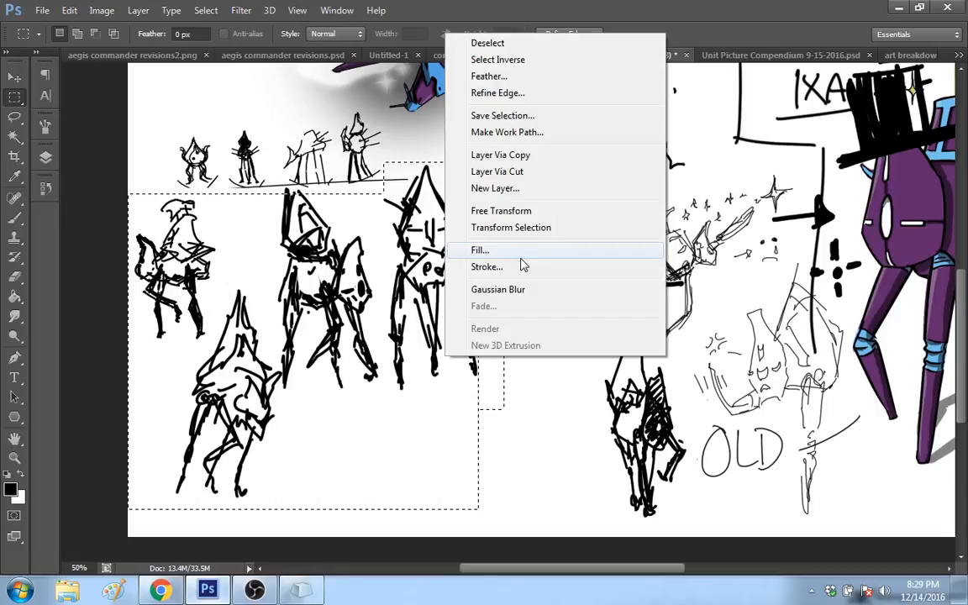
{"action": "left_click", "coordinate": [501, 210]}
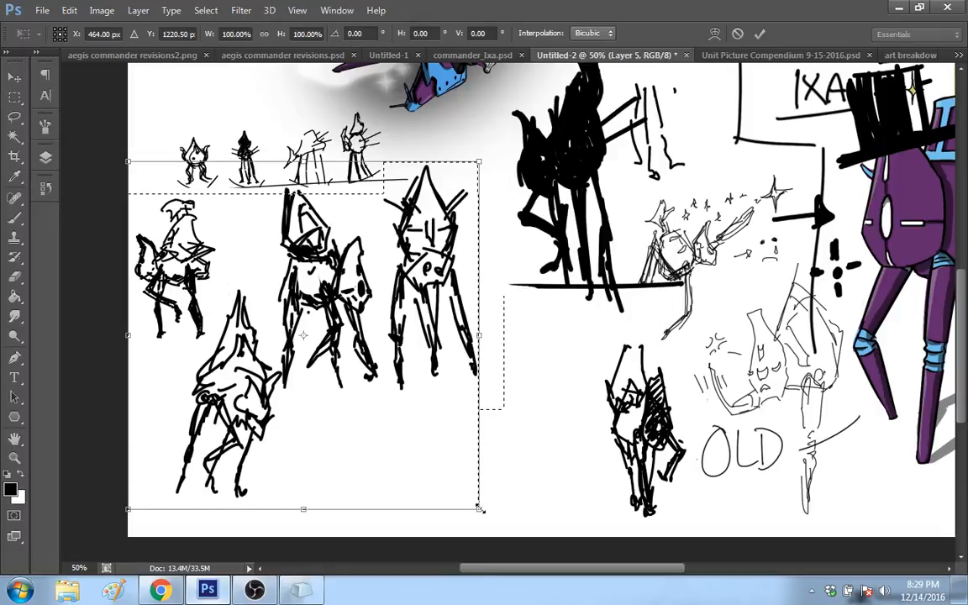
{"action": "left_click_drag", "start_coordinate": [479, 508], "coordinate": [385, 434]}
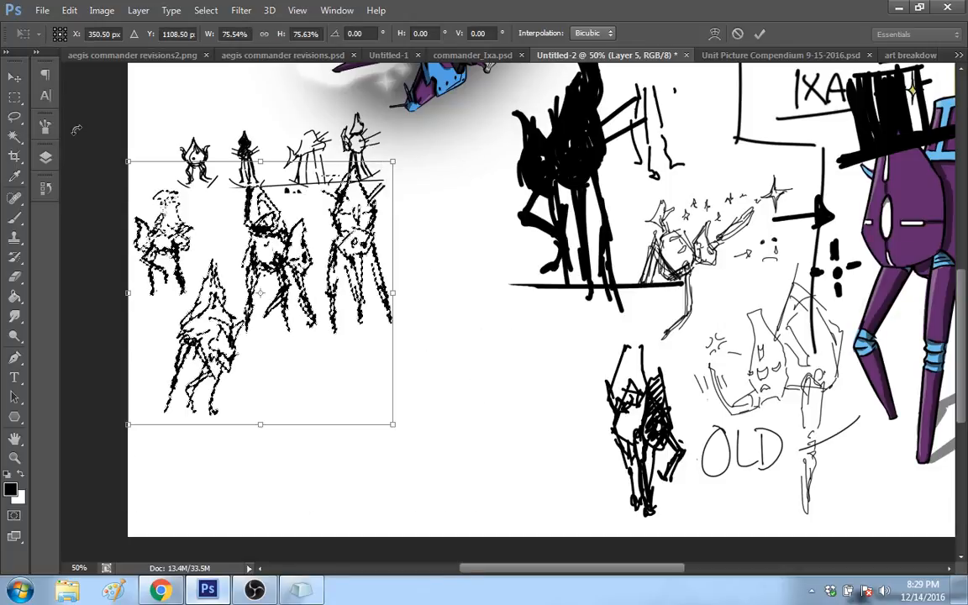
{"action": "key", "text": "Return"}
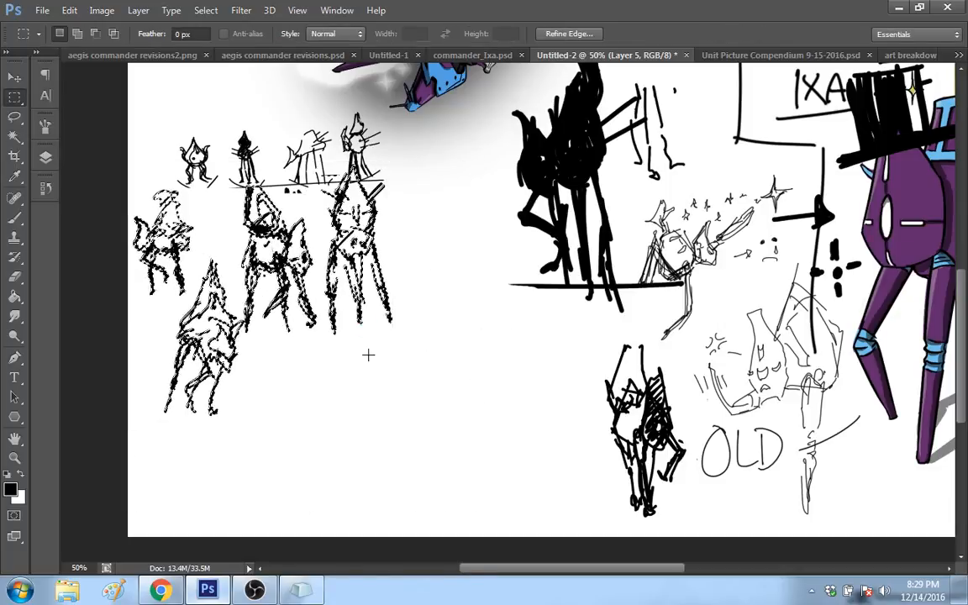
Step: Move the reduced robot sketches slightly down from the small figure row, deselect them and return to the Brush tool
{"action": "key", "text": "v"}
{"action": "left_click_drag", "start_coordinate": [294, 232], "coordinate": [306, 259]}
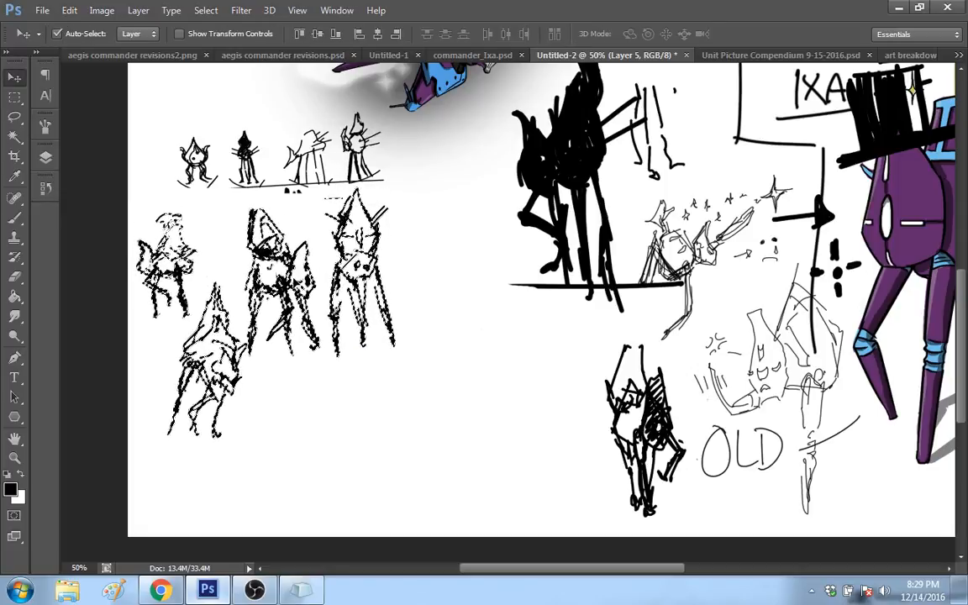
{"action": "left_click", "coordinate": [20, 101]}
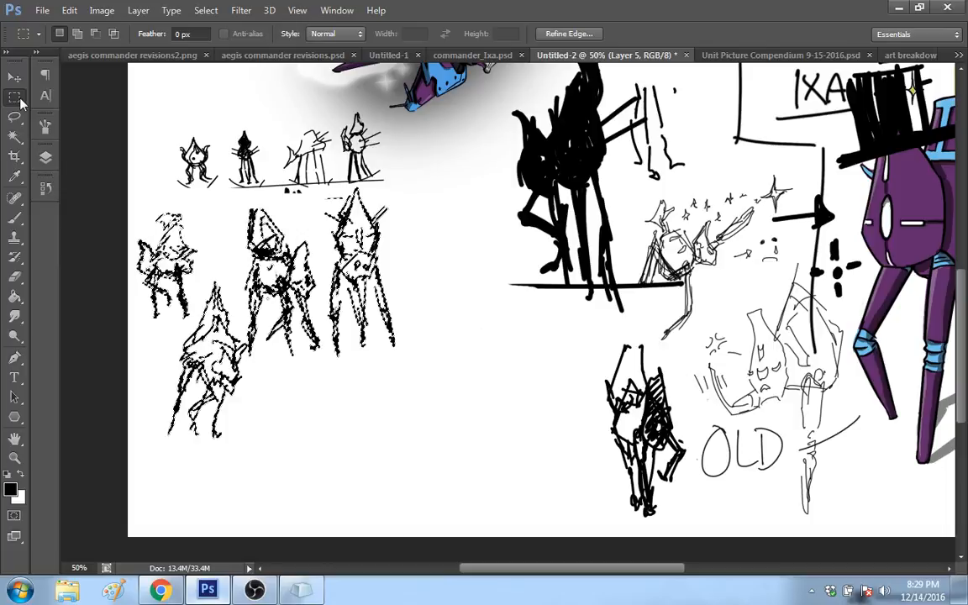
{"action": "key", "text": "b"}
{"action": "key", "text": "ctrl+d"}
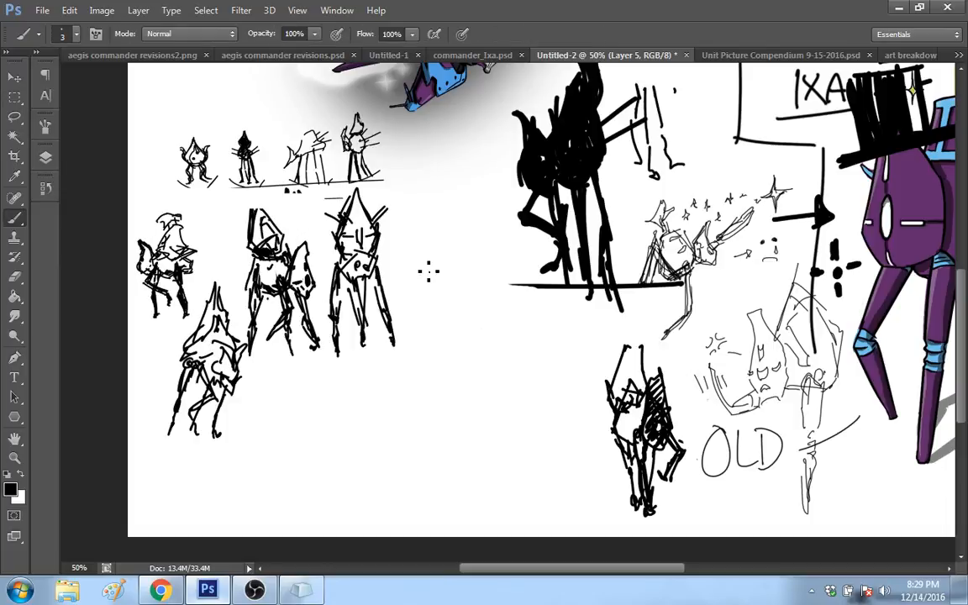
Step: Sketch the thin-lined legs and spread shoulders of a new standing robot beside the front-facing thick-lined one
{"action": "mouse_move", "coordinate": [429, 334]}
{"action": "left_mouse_down"}
{"action": "mouse_move", "coordinate": [438, 256]}
{"action": "mouse_move", "coordinate": [426, 314]}
{"action": "left_mouse_up"}
{"action": "left_click_drag", "start_coordinate": [433, 269], "coordinate": [444, 306]}
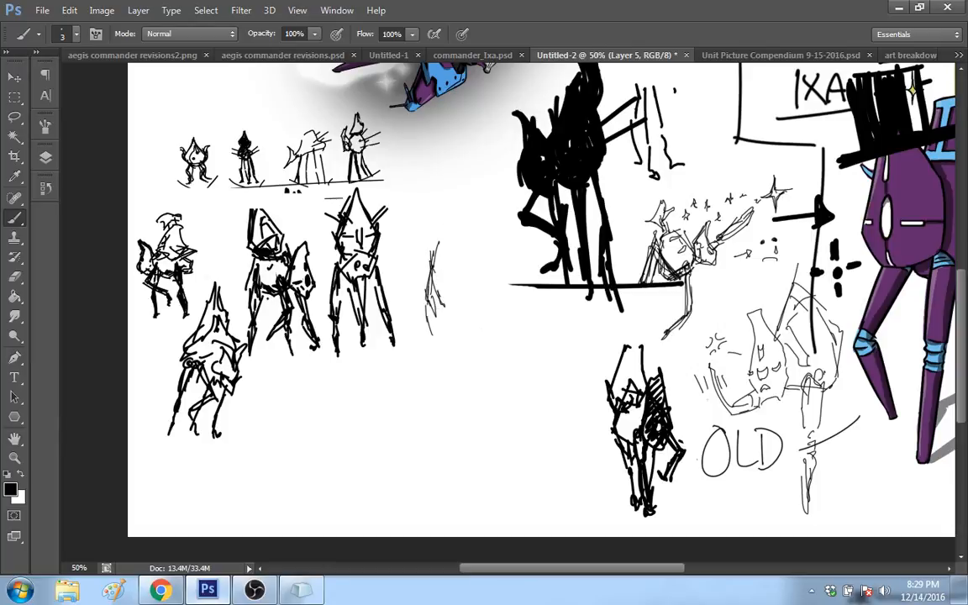
{"action": "mouse_move", "coordinate": [453, 240]}
{"action": "left_mouse_down"}
{"action": "mouse_move", "coordinate": [463, 268]}
{"action": "mouse_move", "coordinate": [463, 256]}
{"action": "mouse_move", "coordinate": [448, 280]}
{"action": "mouse_move", "coordinate": [474, 301]}
{"action": "left_mouse_up"}
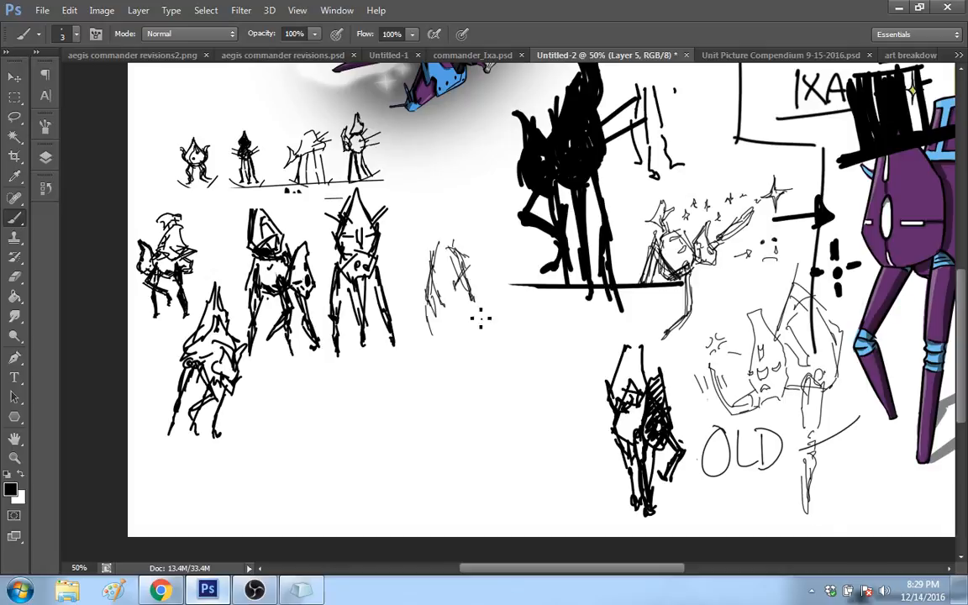
{"action": "mouse_move", "coordinate": [479, 326]}
{"action": "left_mouse_down"}
{"action": "mouse_move", "coordinate": [439, 256]}
{"action": "mouse_move", "coordinate": [447, 269]}
{"action": "mouse_move", "coordinate": [462, 227]}
{"action": "left_mouse_up"}
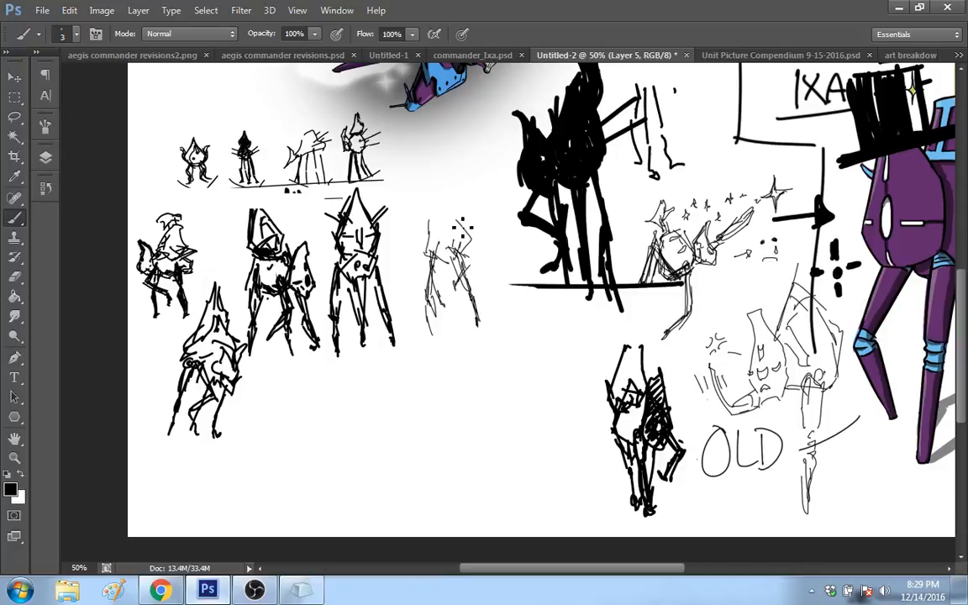
{"action": "left_click_drag", "start_coordinate": [407, 248], "coordinate": [432, 257]}
{"action": "mouse_move", "coordinate": [462, 250]}
{"action": "left_mouse_down"}
{"action": "mouse_move", "coordinate": [461, 214]}
{"action": "mouse_move", "coordinate": [447, 223]}
{"action": "mouse_move", "coordinate": [459, 247]}
{"action": "left_mouse_up"}
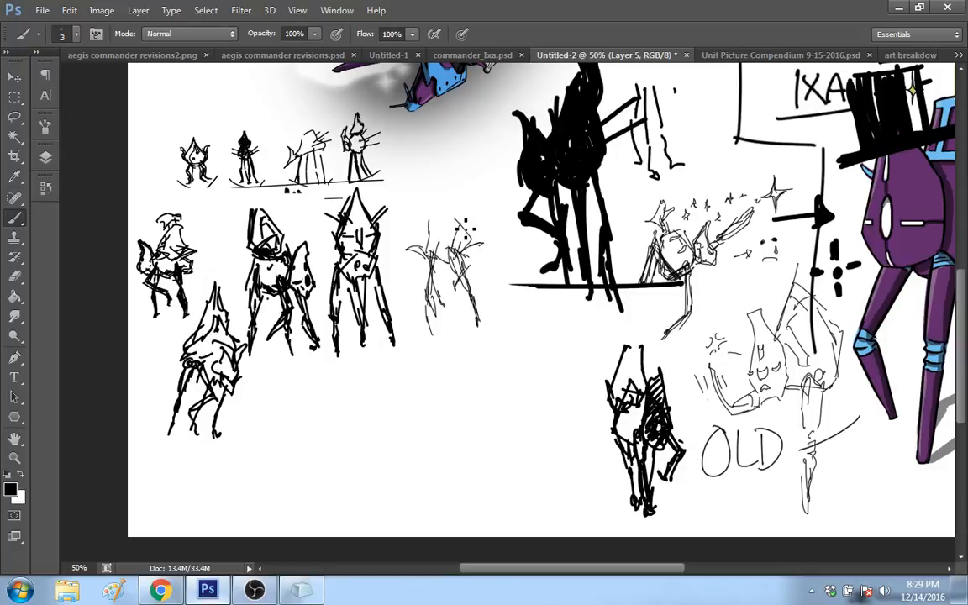
Step: Add a tall pointed head and a side spike to the new thin-lined robot, and fill out its lower legs
{"action": "left_click_drag", "start_coordinate": [466, 203], "coordinate": [471, 274]}
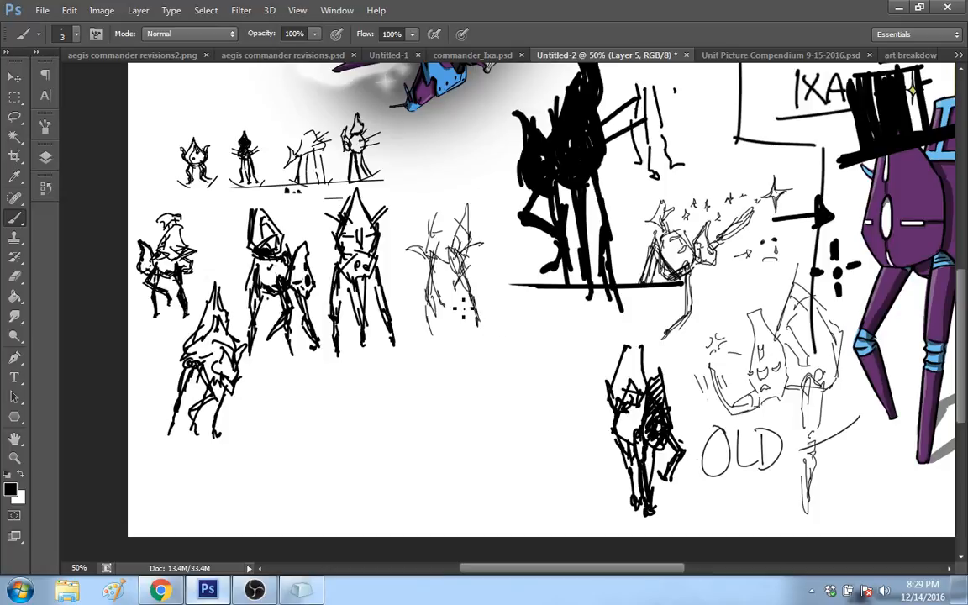
{"action": "mouse_move", "coordinate": [430, 235]}
{"action": "left_mouse_down"}
{"action": "mouse_move", "coordinate": [434, 252]}
{"action": "mouse_move", "coordinate": [458, 203]}
{"action": "left_mouse_up"}
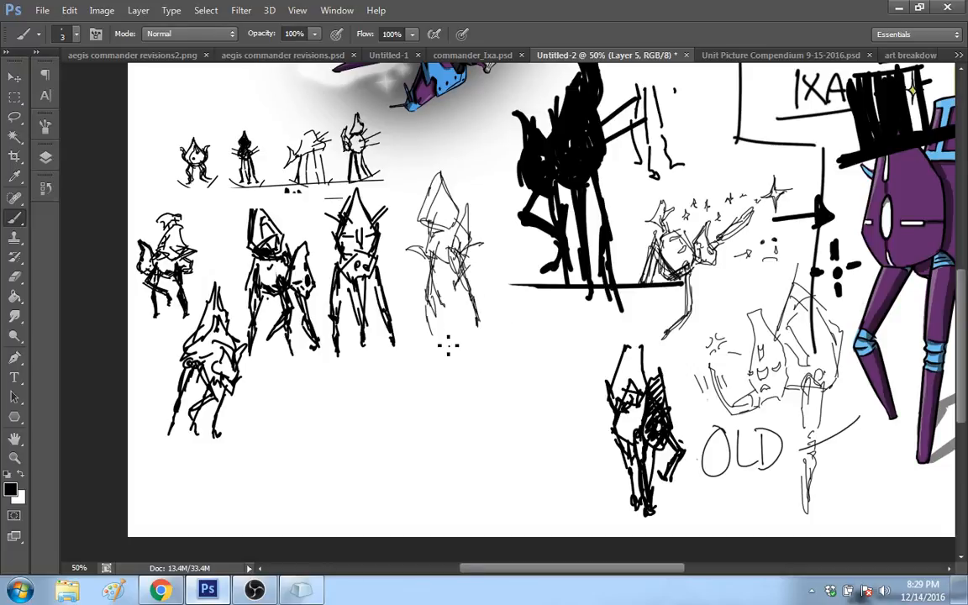
{"action": "left_click_drag", "start_coordinate": [430, 261], "coordinate": [425, 333]}
{"action": "left_click_drag", "start_coordinate": [476, 245], "coordinate": [483, 345]}
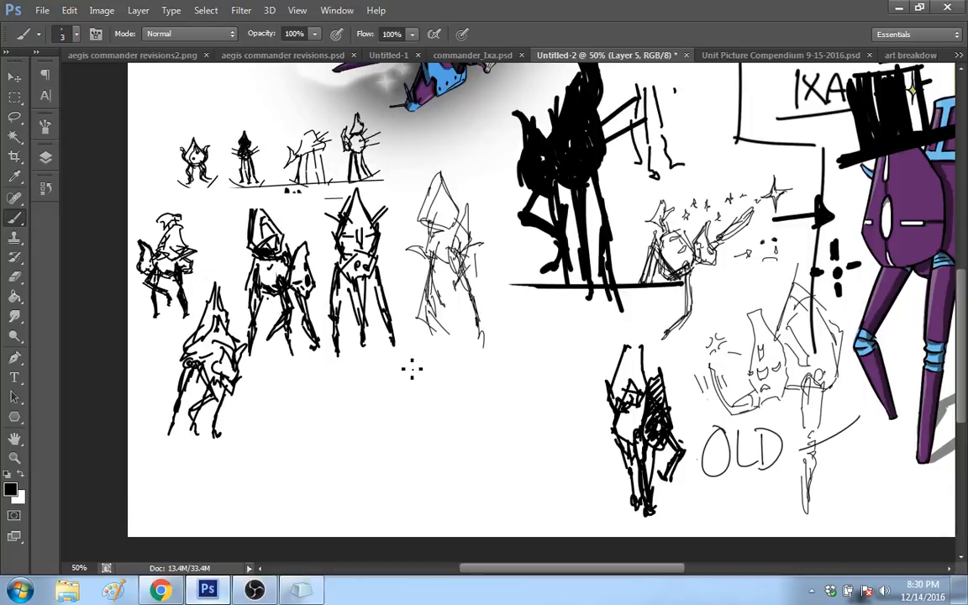
Step: Draw tall vertical lines in the blank area beneath the black silhouette's ground line
{"action": "mouse_move", "coordinate": [541, 501]}
{"action": "left_mouse_down"}
{"action": "mouse_move", "coordinate": [544, 301]}
{"action": "mouse_move", "coordinate": [541, 497]}
{"action": "left_mouse_up"}
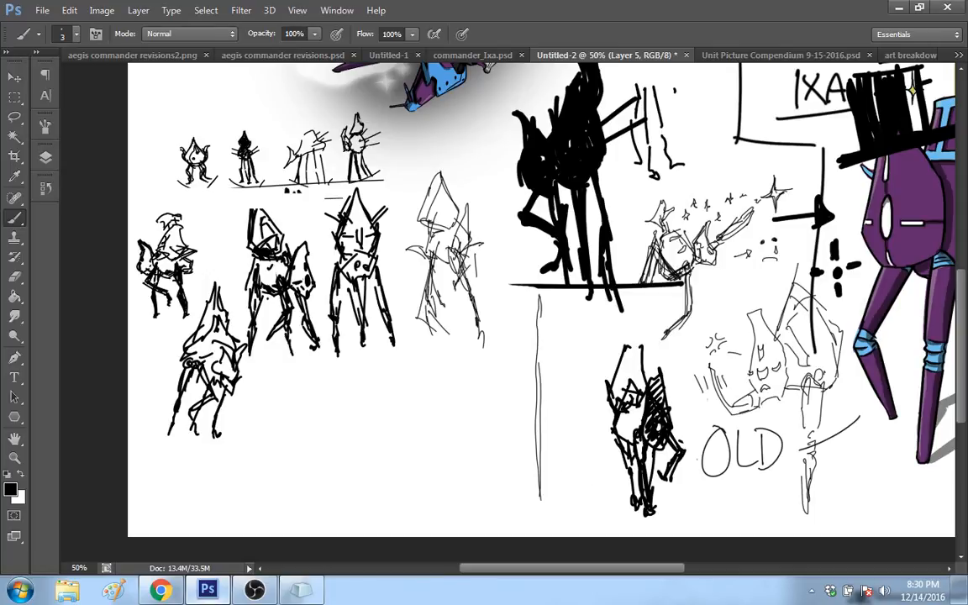
{"action": "left_click_drag", "start_coordinate": [560, 347], "coordinate": [570, 481]}
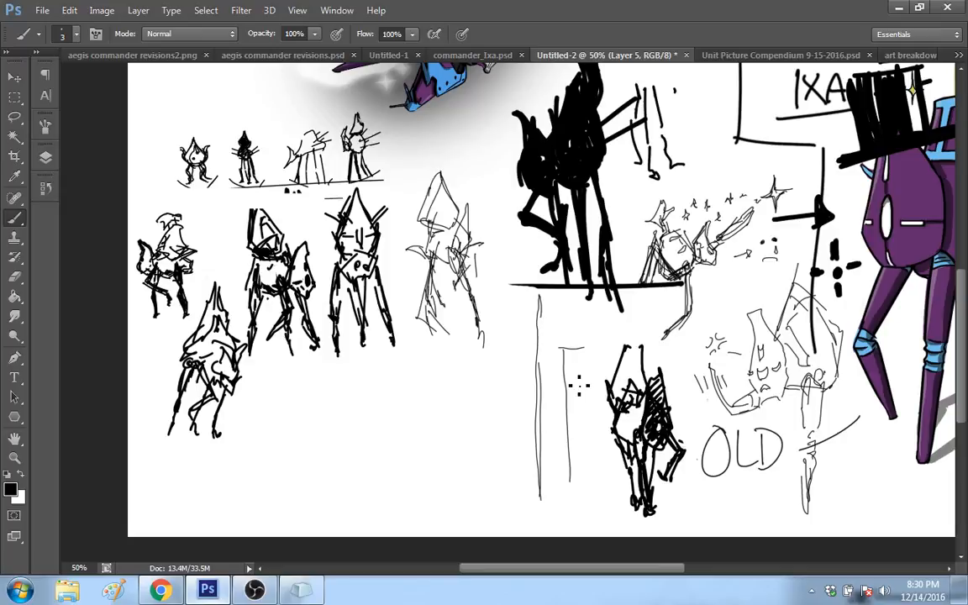
{"action": "left_click_drag", "start_coordinate": [577, 350], "coordinate": [575, 499]}
Step: Sketch a large angular figure with bent limbs and a long tapering shape in the blank area below the standing robots
{"action": "left_click_drag", "start_coordinate": [333, 435], "coordinate": [325, 472]}
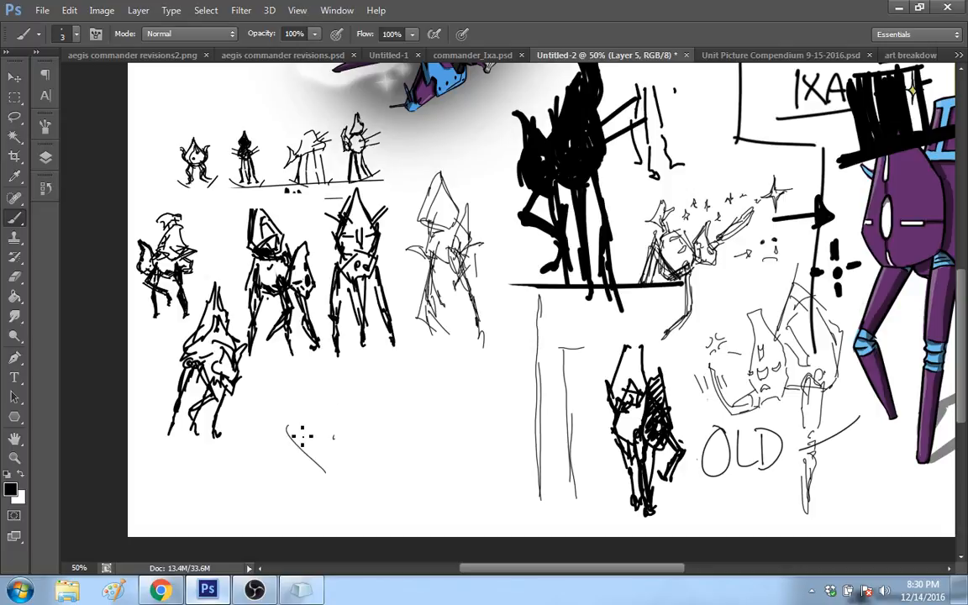
{"action": "left_click_drag", "start_coordinate": [288, 429], "coordinate": [329, 416]}
{"action": "mouse_move", "coordinate": [347, 418]}
{"action": "left_mouse_down"}
{"action": "mouse_move", "coordinate": [404, 454]}
{"action": "mouse_move", "coordinate": [451, 426]}
{"action": "left_mouse_up"}
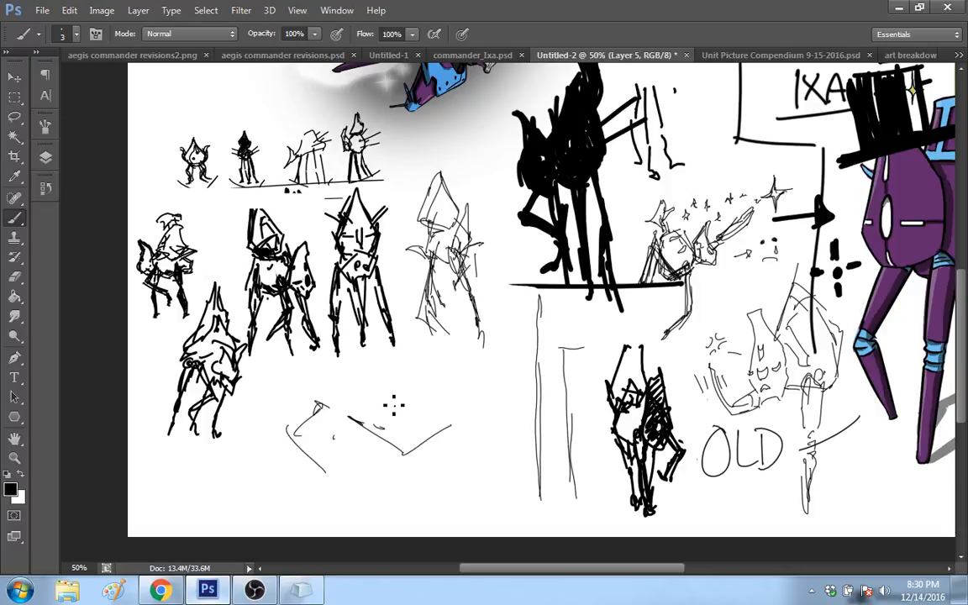
{"action": "mouse_move", "coordinate": [386, 401]}
{"action": "left_mouse_down"}
{"action": "mouse_move", "coordinate": [429, 430]}
{"action": "mouse_move", "coordinate": [471, 401]}
{"action": "left_mouse_up"}
{"action": "mouse_move", "coordinate": [385, 401]}
{"action": "left_mouse_down"}
{"action": "mouse_move", "coordinate": [348, 434]}
{"action": "mouse_move", "coordinate": [283, 388]}
{"action": "mouse_move", "coordinate": [308, 393]}
{"action": "mouse_move", "coordinate": [438, 350]}
{"action": "mouse_move", "coordinate": [444, 373]}
{"action": "mouse_move", "coordinate": [355, 403]}
{"action": "left_mouse_up"}
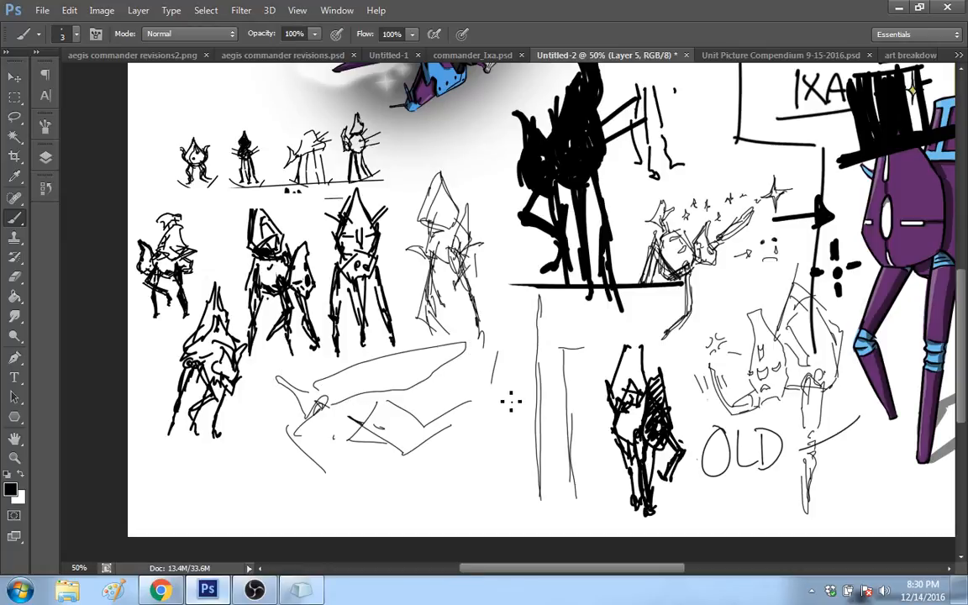
Step: Sketch a pointed head shape and a small spiky figure between the large angular sketch and the vertical lines
{"action": "left_click_drag", "start_coordinate": [497, 352], "coordinate": [499, 433]}
{"action": "left_click_drag", "start_coordinate": [506, 366], "coordinate": [509, 451]}
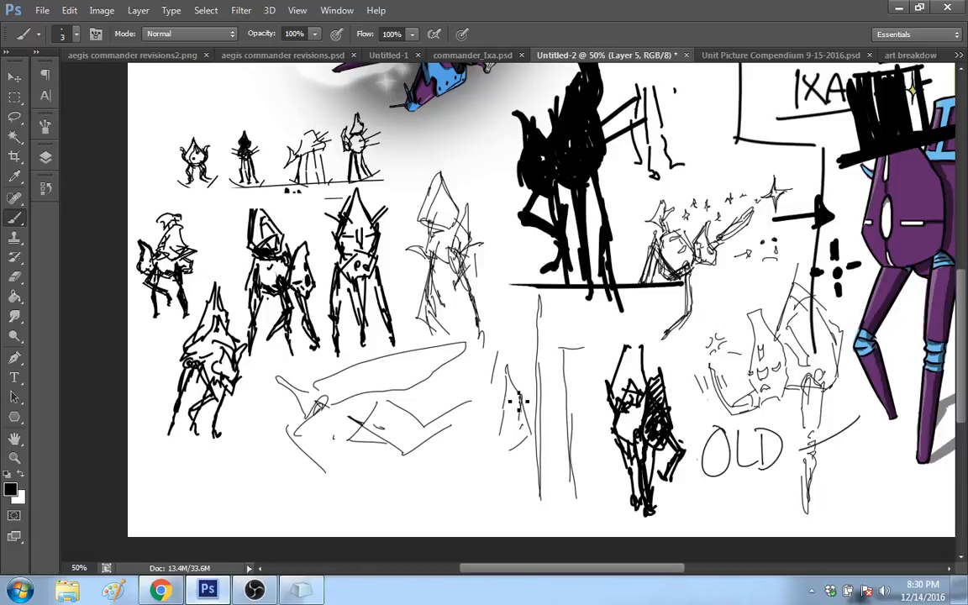
{"action": "mouse_move", "coordinate": [485, 417]}
{"action": "left_mouse_down"}
{"action": "mouse_move", "coordinate": [481, 505]}
{"action": "mouse_move", "coordinate": [492, 450]}
{"action": "mouse_move", "coordinate": [500, 502]}
{"action": "left_mouse_up"}
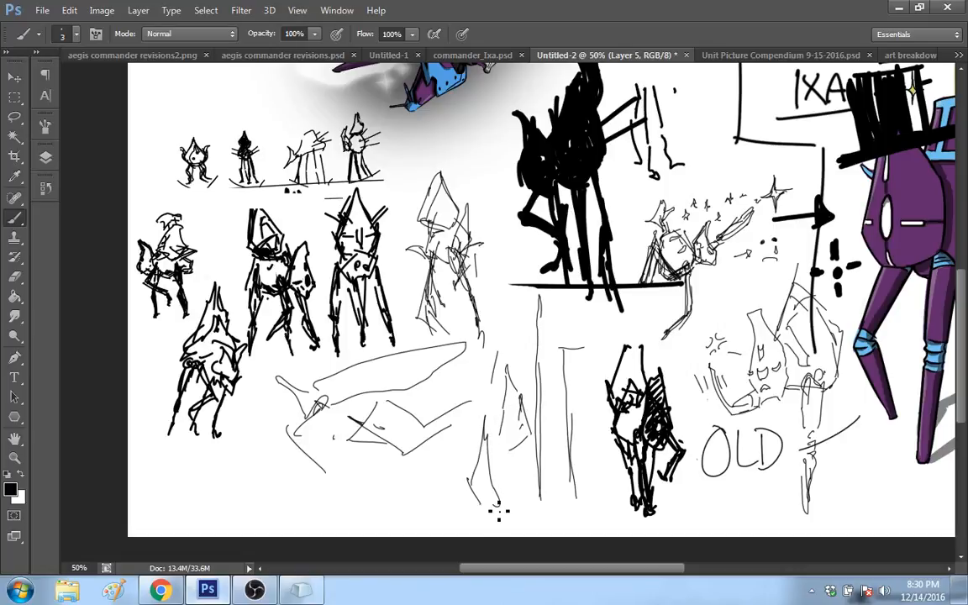
{"action": "left_click_drag", "start_coordinate": [484, 450], "coordinate": [496, 519]}
{"action": "left_click_drag", "start_coordinate": [463, 452], "coordinate": [484, 508]}
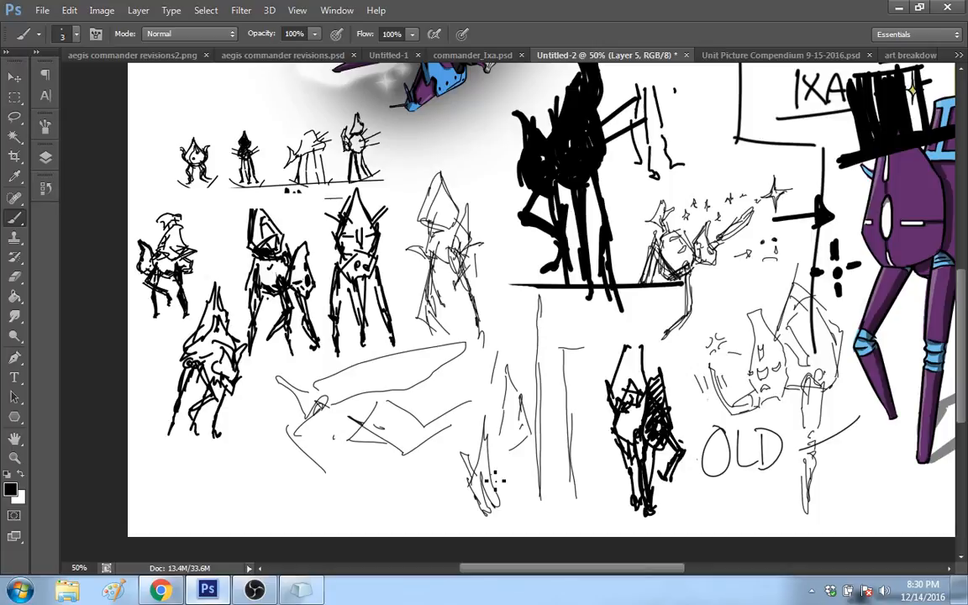
{"action": "mouse_move", "coordinate": [505, 456]}
{"action": "left_mouse_down"}
{"action": "mouse_move", "coordinate": [493, 483]}
{"action": "mouse_move", "coordinate": [468, 483]}
{"action": "left_mouse_up"}
{"action": "left_click_drag", "start_coordinate": [510, 471], "coordinate": [495, 484]}
{"action": "left_click_drag", "start_coordinate": [513, 479], "coordinate": [496, 483]}
Step: Remove the vertical lines, the pointed head shape and the small spiky figure beside the large angular sketch
{"action": "key", "text": "ctrl+z"}
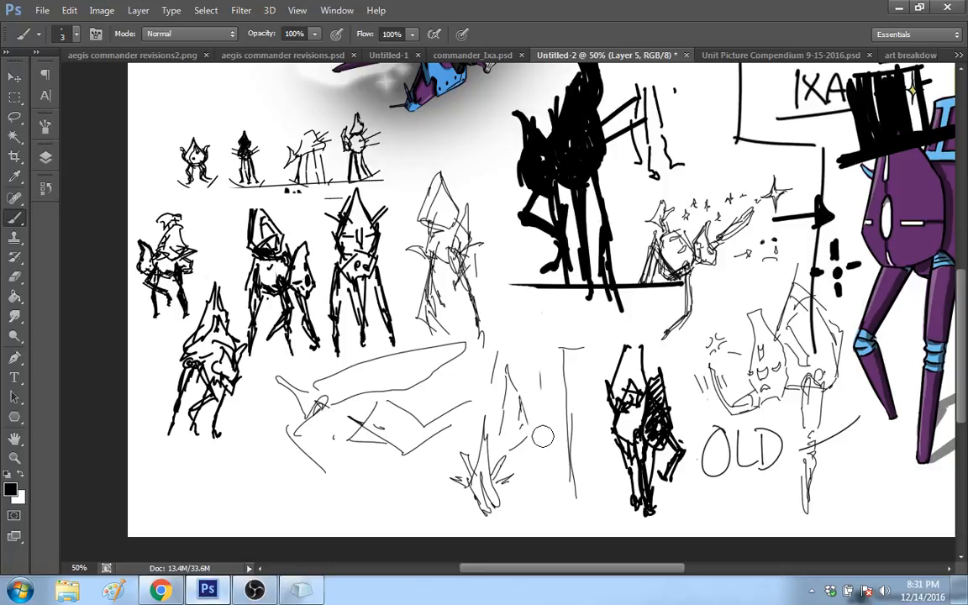
{"action": "key", "text": "ctrl+alt+z"}
{"action": "key", "text": "ctrl+alt+z"}
{"action": "key", "text": "ctrl+alt+z"}
{"action": "key", "text": "ctrl+alt+z"}
{"action": "key", "text": "ctrl+alt+z"}
{"action": "key", "text": "ctrl+alt+z"}
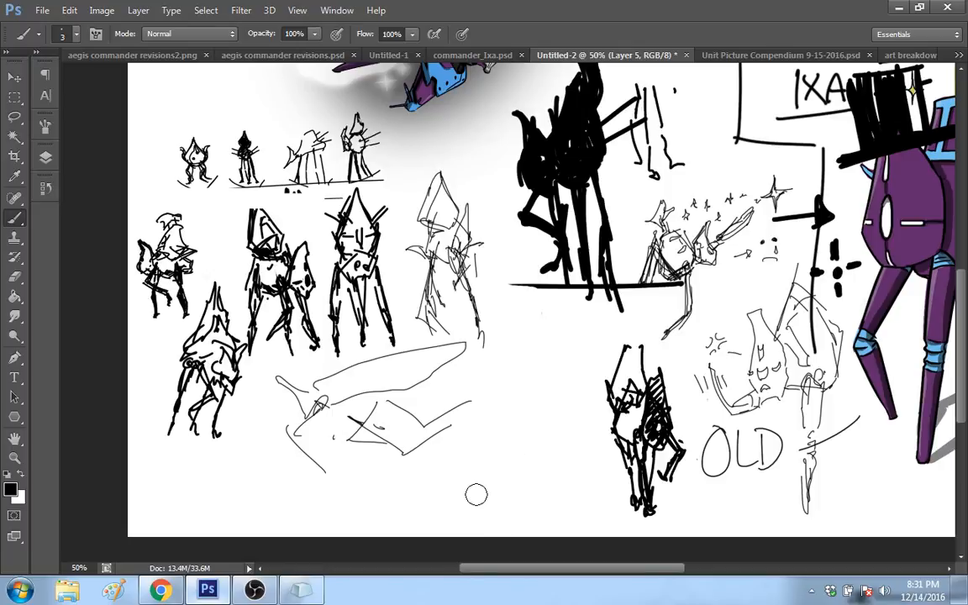
Step: Undo the strokes of the large angular figure below the standing robots until that area is blank
{"action": "key", "text": "ctrl+alt+z"}
{"action": "key", "text": "ctrl+alt+z"}
{"action": "key", "text": "ctrl+alt+z"}
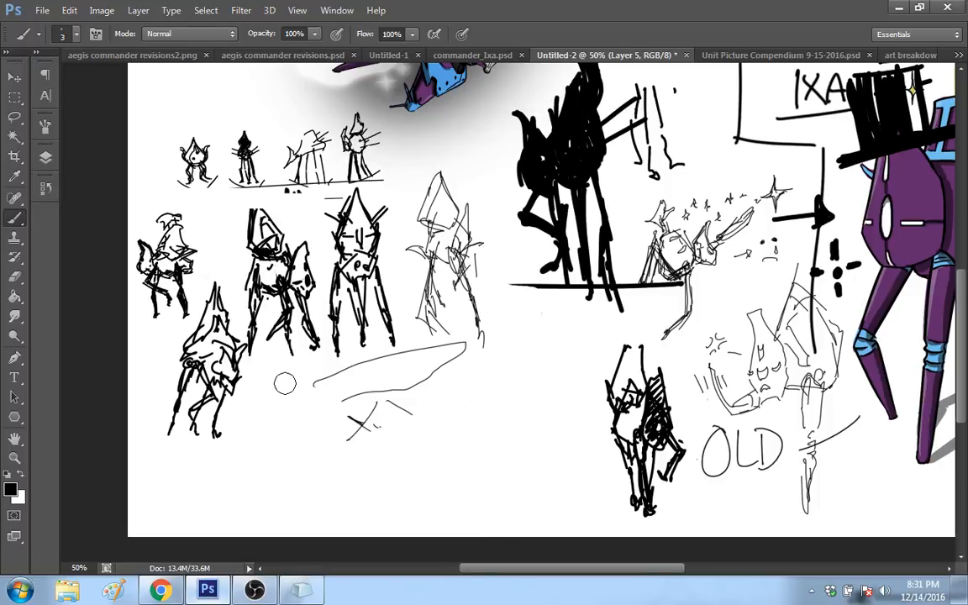
{"action": "key", "text": "ctrl+alt+z"}
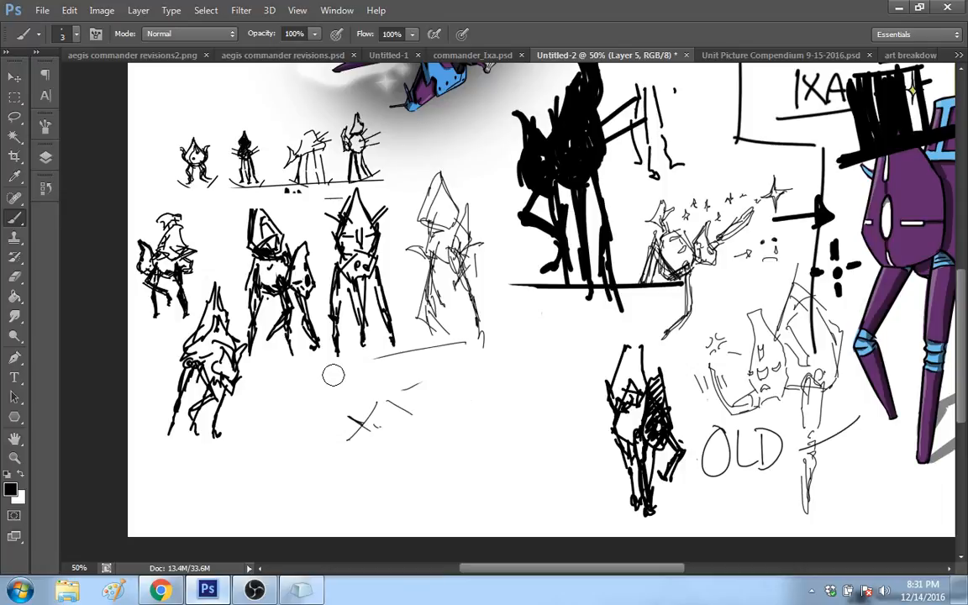
{"action": "key", "text": "ctrl+alt+z"}
{"action": "key", "text": "ctrl+alt+z"}
{"action": "key", "text": "ctrl+alt+z"}
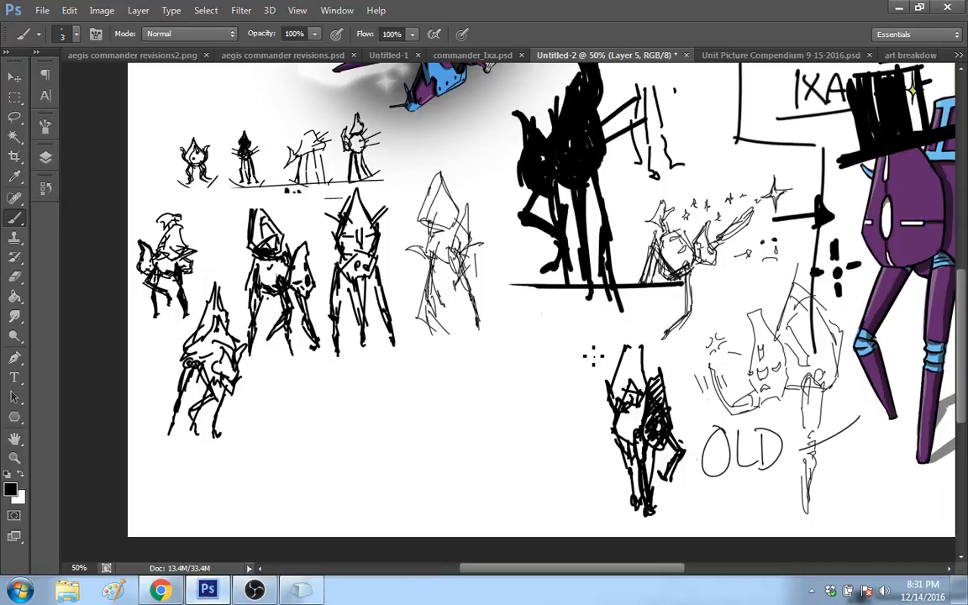
Step: Draw a forked limb shape and a narrow tapering leg beneath the black silhouette's ground line
{"action": "mouse_move", "coordinate": [589, 355]}
{"action": "left_mouse_down"}
{"action": "mouse_move", "coordinate": [589, 324]}
{"action": "mouse_move", "coordinate": [586, 376]}
{"action": "left_mouse_up"}
{"action": "left_click_drag", "start_coordinate": [601, 296], "coordinate": [595, 375]}
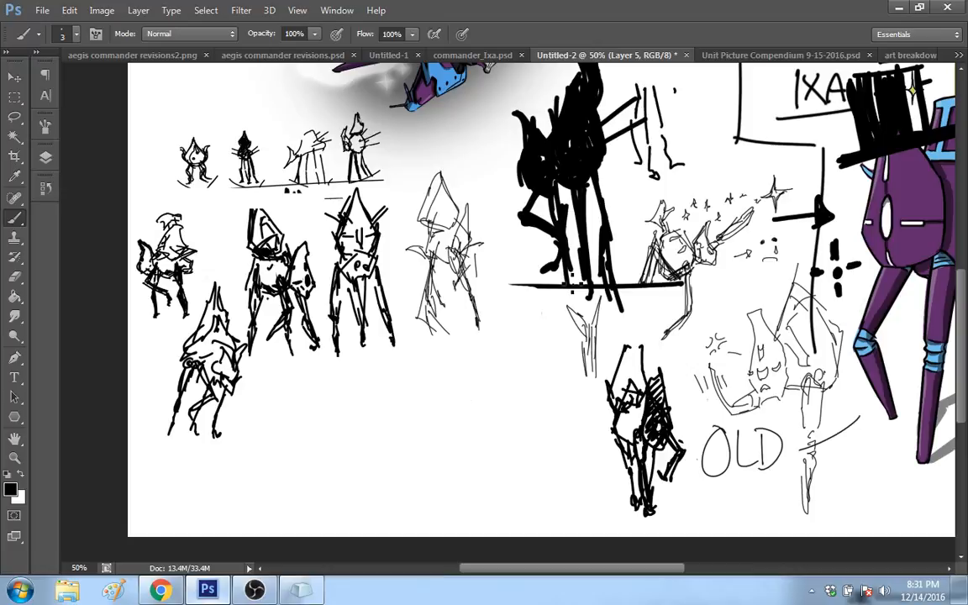
{"action": "left_click_drag", "start_coordinate": [539, 305], "coordinate": [545, 371]}
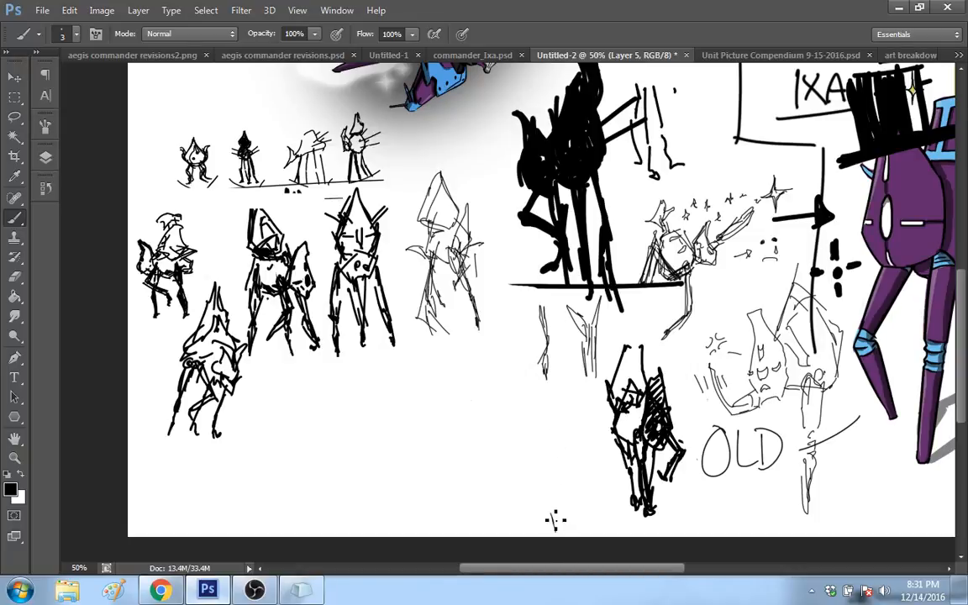
Step: Sketch two small pointed legs and a narrow spiked head in the blank area beside the dark-hatched figure
{"action": "mouse_move", "coordinate": [551, 513]}
{"action": "left_mouse_down"}
{"action": "mouse_move", "coordinate": [565, 532]}
{"action": "mouse_move", "coordinate": [524, 530]}
{"action": "left_mouse_up"}
{"action": "left_click_drag", "start_coordinate": [520, 484], "coordinate": [510, 508]}
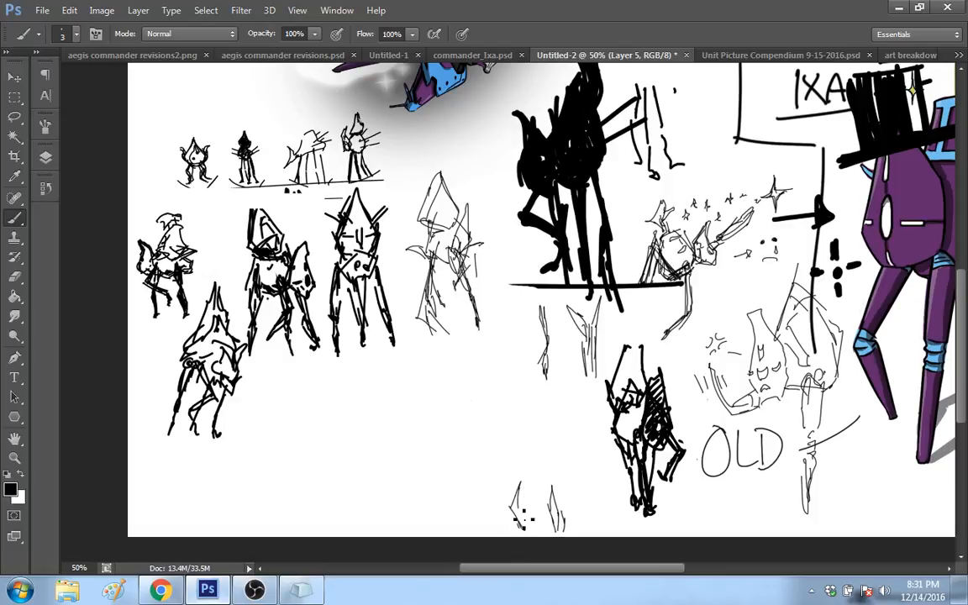
{"action": "left_click_drag", "start_coordinate": [527, 453], "coordinate": [518, 489]}
{"action": "left_click_drag", "start_coordinate": [522, 480], "coordinate": [534, 491]}
{"action": "left_click_drag", "start_coordinate": [521, 433], "coordinate": [528, 465]}
{"action": "mouse_move", "coordinate": [534, 438]}
{"action": "left_mouse_down"}
{"action": "mouse_move", "coordinate": [525, 468]}
{"action": "mouse_move", "coordinate": [513, 448]}
{"action": "mouse_move", "coordinate": [526, 464]}
{"action": "left_mouse_up"}
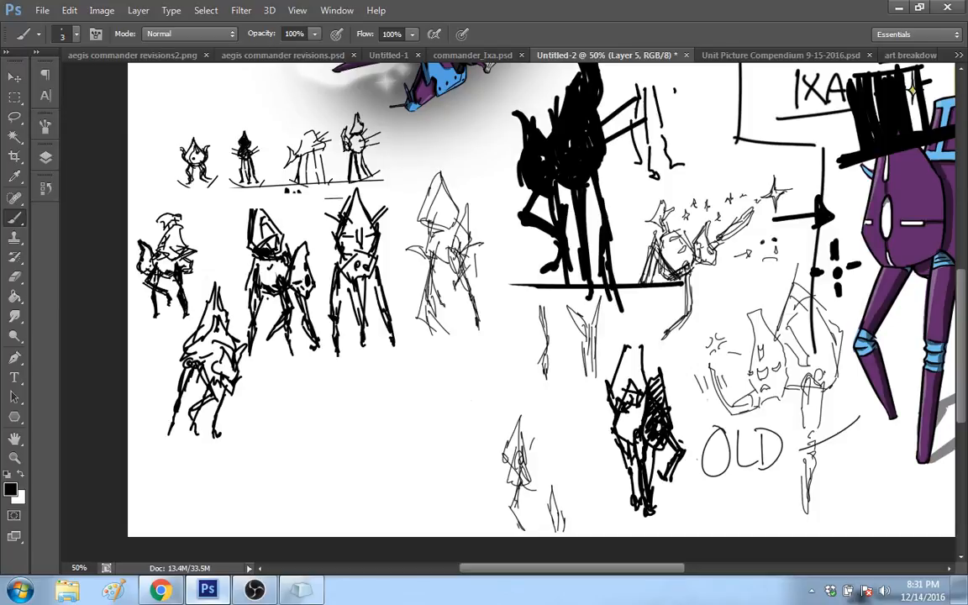
Step: Add a large rounded body behind the spiked head and redraw the head as a clean pointed shape with face markings
{"action": "mouse_move", "coordinate": [521, 426]}
{"action": "left_mouse_down"}
{"action": "mouse_move", "coordinate": [555, 411]}
{"action": "mouse_move", "coordinate": [569, 494]}
{"action": "mouse_move", "coordinate": [535, 464]}
{"action": "left_mouse_up"}
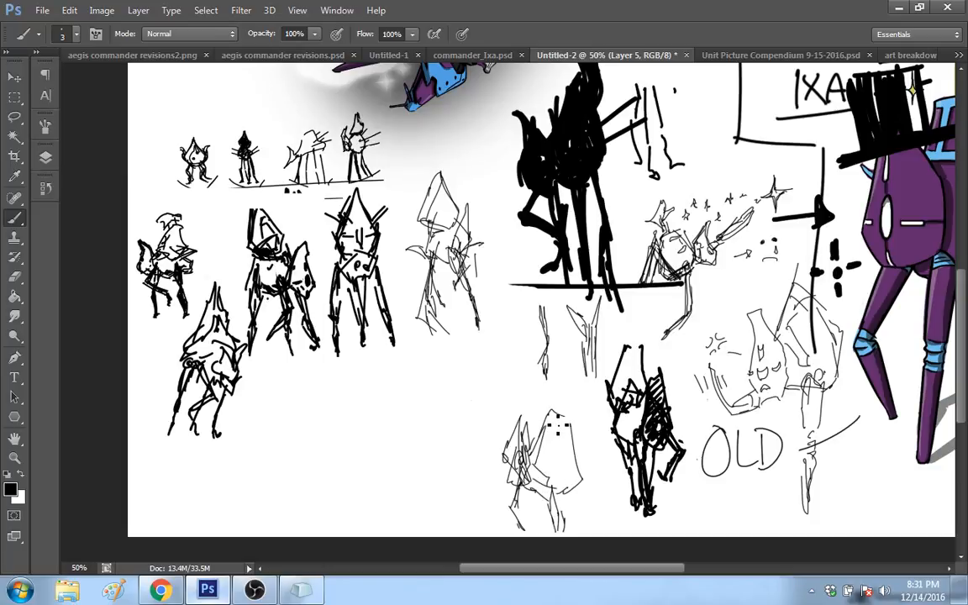
{"action": "left_click_drag", "start_coordinate": [546, 424], "coordinate": [563, 417]}
{"action": "left_click_drag", "start_coordinate": [547, 417], "coordinate": [517, 465]}
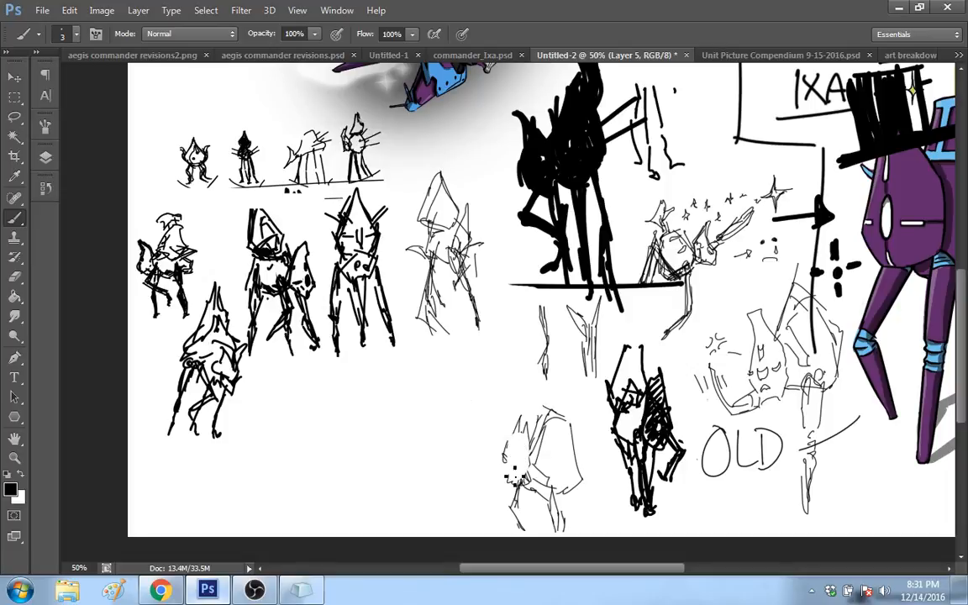
{"action": "mouse_move", "coordinate": [525, 409]}
{"action": "left_mouse_down"}
{"action": "mouse_move", "coordinate": [531, 480]}
{"action": "mouse_move", "coordinate": [508, 466]}
{"action": "mouse_move", "coordinate": [519, 451]}
{"action": "mouse_move", "coordinate": [529, 461]}
{"action": "left_mouse_up"}
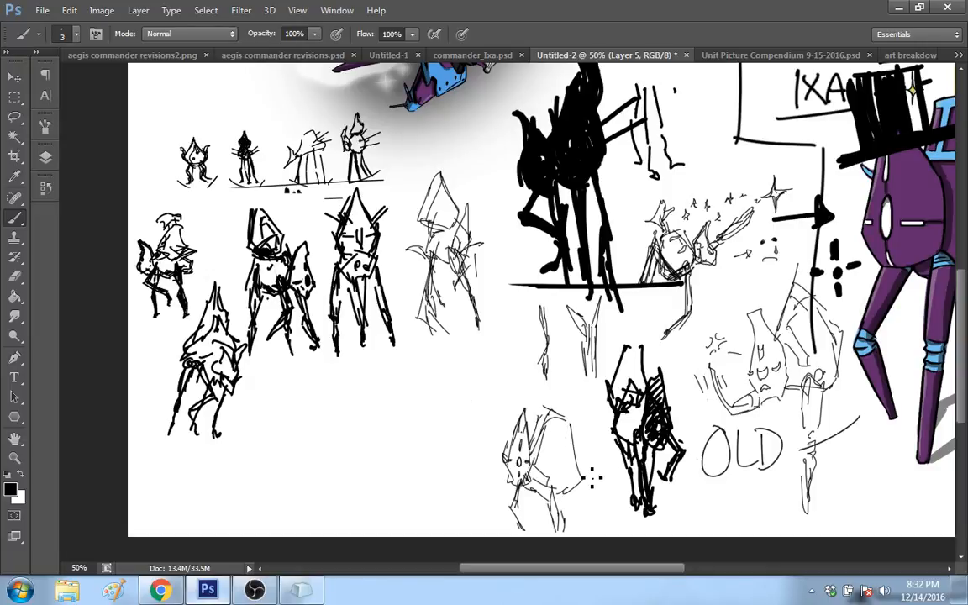
Step: Sketch bent, folded legs under the rounded body and add hatched neck lines above it
{"action": "left_click_drag", "start_coordinate": [573, 481], "coordinate": [623, 539]}
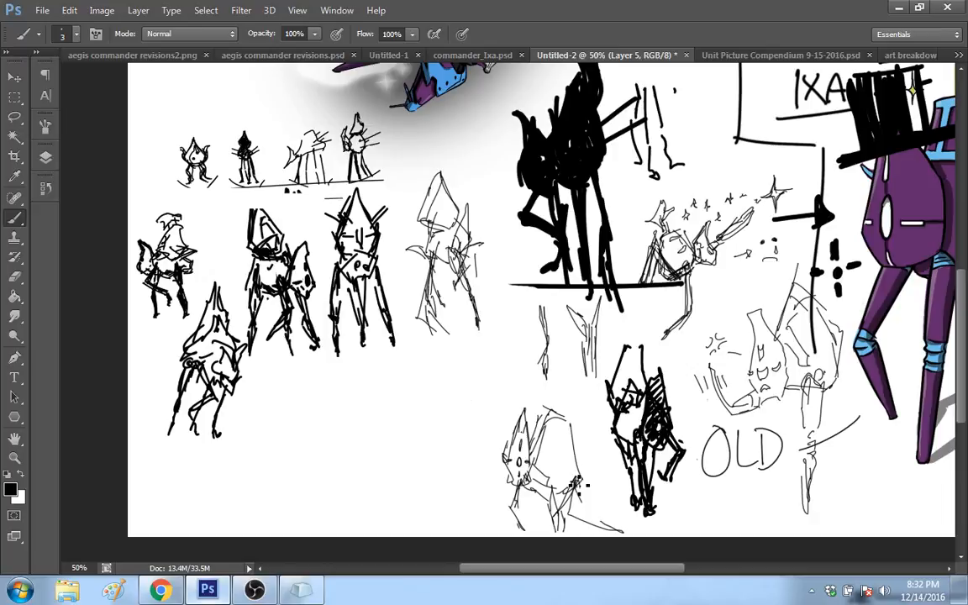
{"action": "left_click_drag", "start_coordinate": [579, 483], "coordinate": [586, 553]}
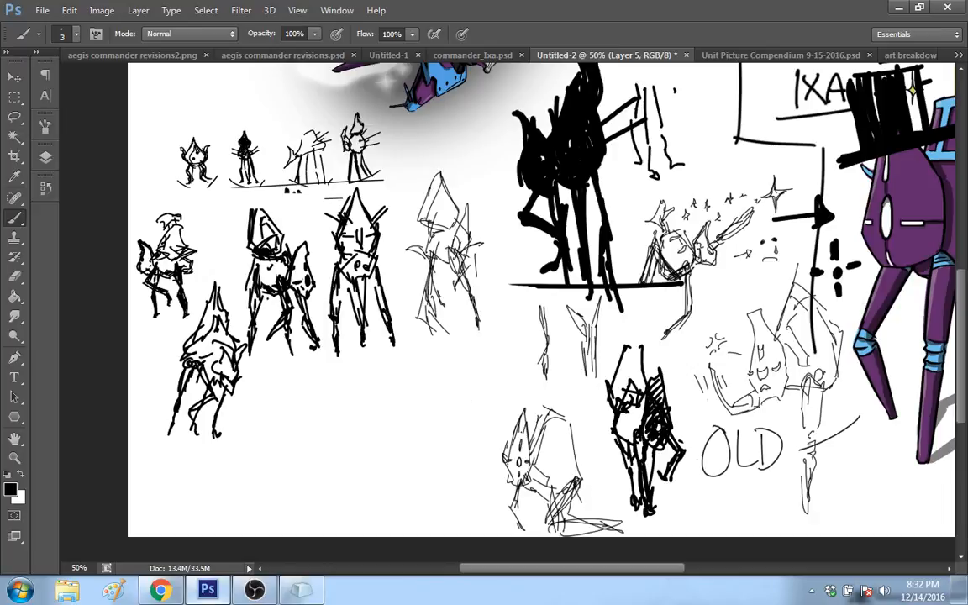
{"action": "left_click_drag", "start_coordinate": [550, 425], "coordinate": [541, 465]}
{"action": "mouse_move", "coordinate": [565, 396]}
{"action": "left_mouse_down"}
{"action": "mouse_move", "coordinate": [543, 435]}
{"action": "mouse_move", "coordinate": [569, 424]}
{"action": "mouse_move", "coordinate": [563, 399]}
{"action": "mouse_move", "coordinate": [556, 416]}
{"action": "left_mouse_up"}
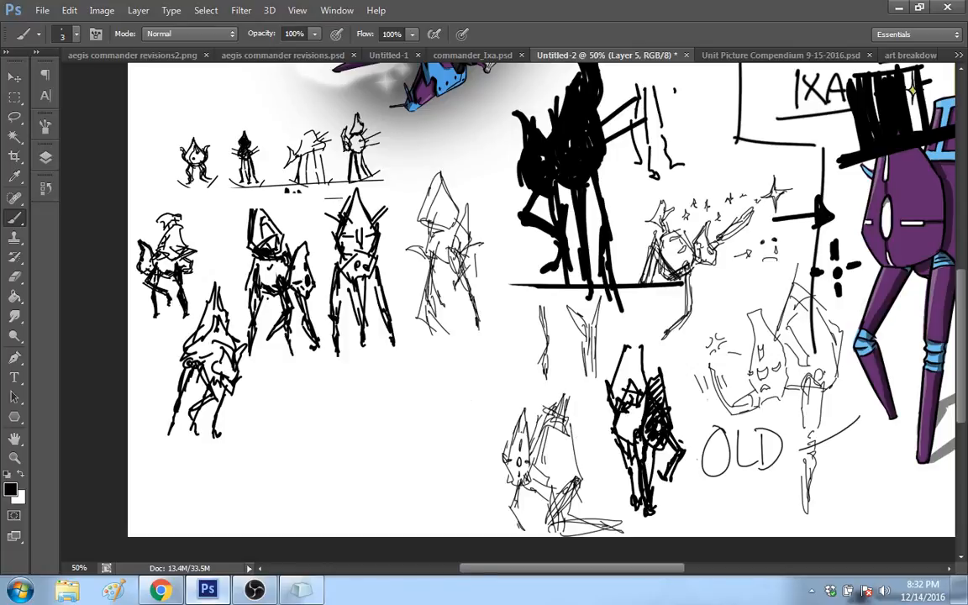
Step: Top the seated figure with a pointed hat, add a bent limb beside the spiked head, and scribble the ground beneath
{"action": "mouse_move", "coordinate": [548, 378]}
{"action": "left_mouse_down"}
{"action": "mouse_move", "coordinate": [583, 404]}
{"action": "mouse_move", "coordinate": [561, 399]}
{"action": "left_mouse_up"}
{"action": "left_click_drag", "start_coordinate": [482, 460], "coordinate": [491, 531]}
{"action": "mouse_move", "coordinate": [488, 464]}
{"action": "left_mouse_down"}
{"action": "mouse_move", "coordinate": [509, 480]}
{"action": "mouse_move", "coordinate": [510, 470]}
{"action": "left_mouse_up"}
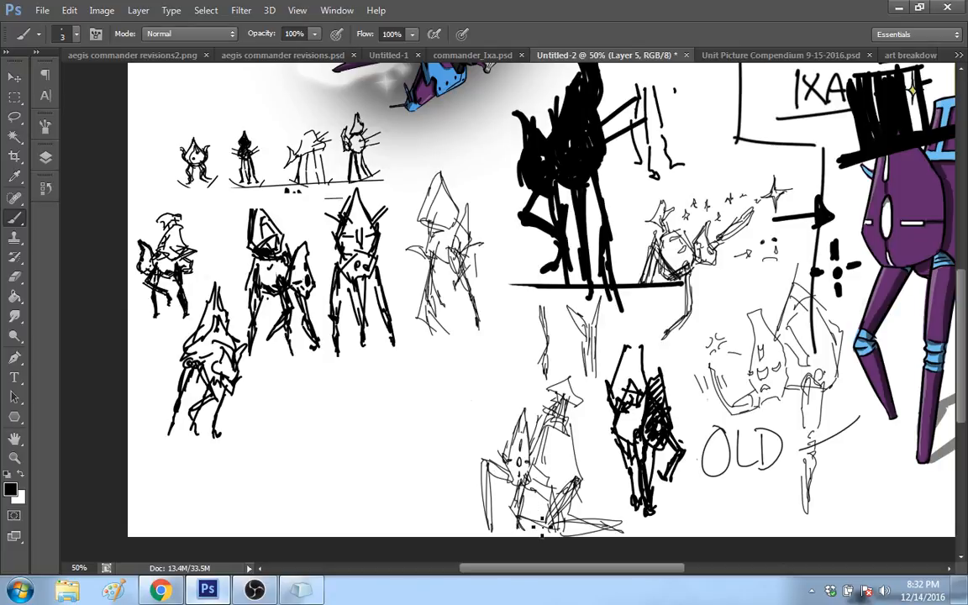
{"action": "left_click_drag", "start_coordinate": [542, 527], "coordinate": [498, 523]}
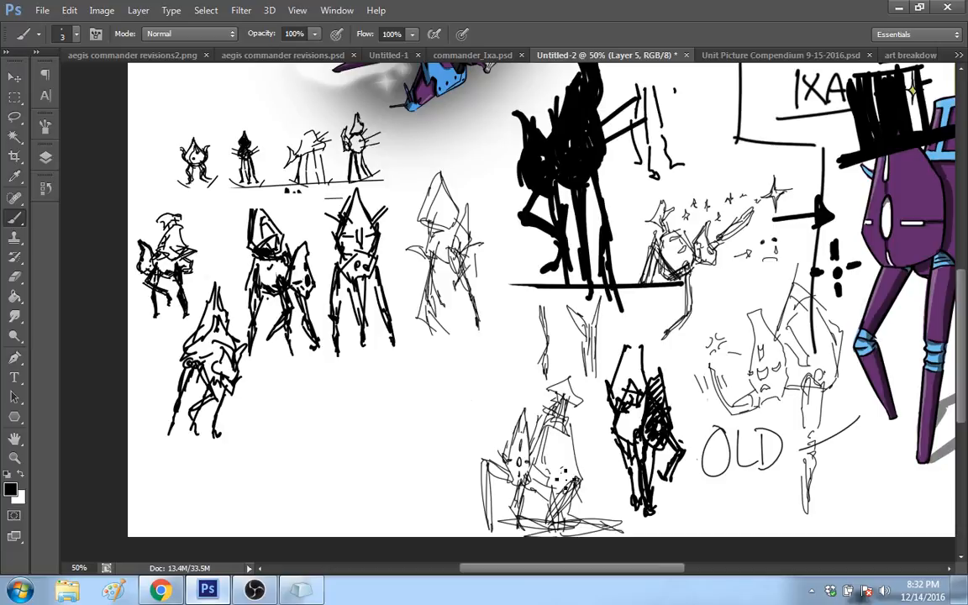
Step: Draw thin lines projecting from the seated figure's body towards the dark-hatched figure and refine its bent limb's joint
{"action": "mouse_move", "coordinate": [562, 470]}
{"action": "left_mouse_down"}
{"action": "mouse_move", "coordinate": [608, 452]}
{"action": "mouse_move", "coordinate": [611, 421]}
{"action": "left_mouse_up"}
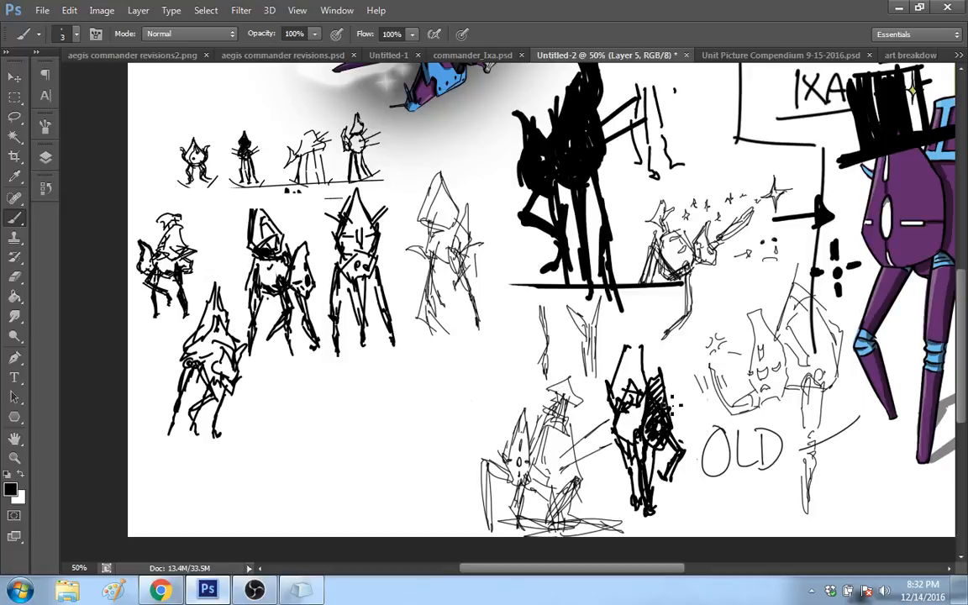
{"action": "mouse_move", "coordinate": [491, 569]}
{"action": "left_mouse_down"}
{"action": "mouse_move", "coordinate": [469, 570]}
{"action": "mouse_move", "coordinate": [489, 567]}
{"action": "left_mouse_up"}
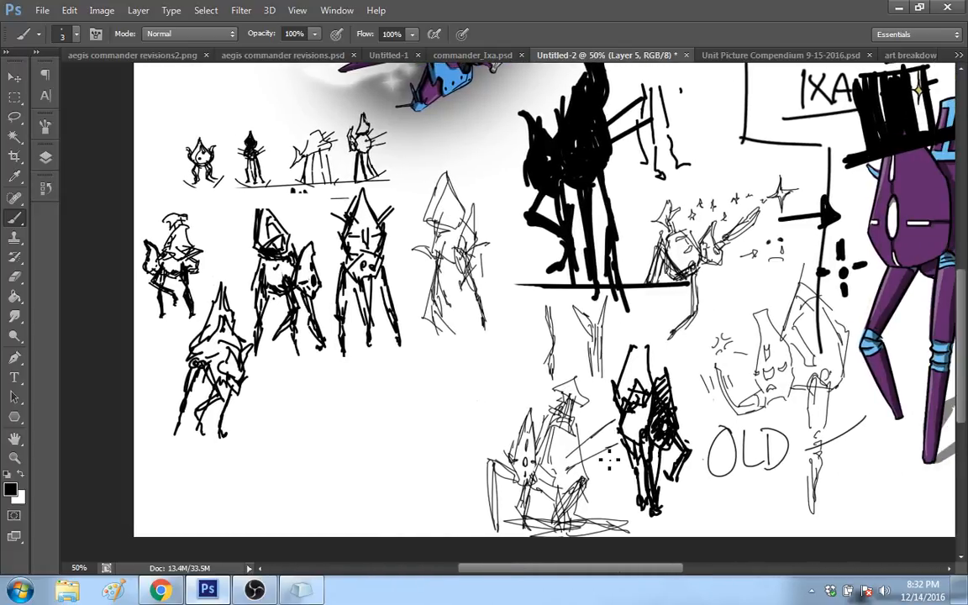
{"action": "left_click_drag", "start_coordinate": [569, 445], "coordinate": [587, 425]}
{"action": "left_click_drag", "start_coordinate": [494, 464], "coordinate": [482, 486]}
Step: Sketch a dancing figure with a raised arm, tall pointed body and crossed legs beside the seated one
{"action": "left_click_drag", "start_coordinate": [454, 388], "coordinate": [508, 345]}
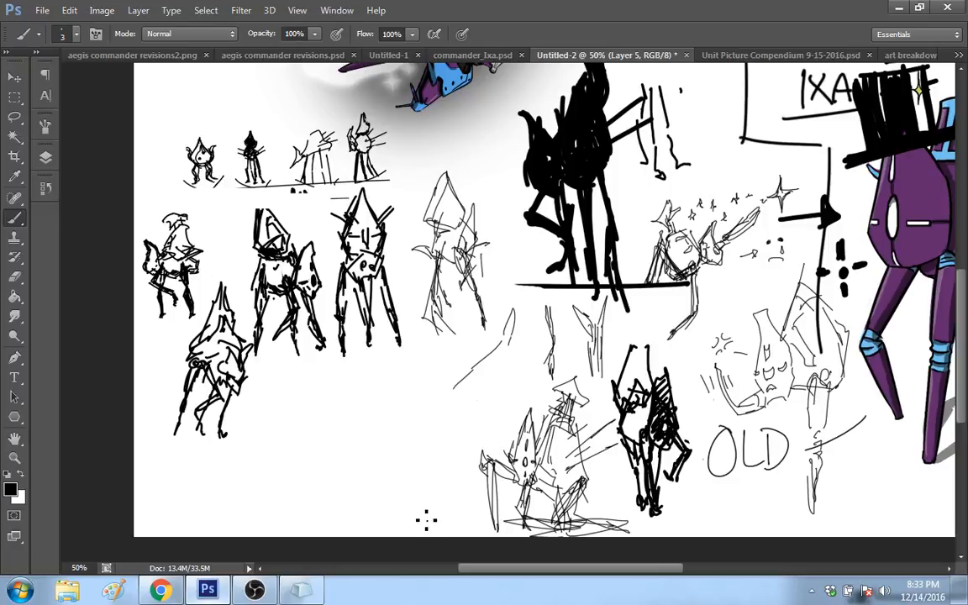
{"action": "left_click_drag", "start_coordinate": [423, 520], "coordinate": [417, 454]}
{"action": "mouse_move", "coordinate": [419, 517]}
{"action": "left_mouse_down"}
{"action": "mouse_move", "coordinate": [415, 442]}
{"action": "mouse_move", "coordinate": [404, 460]}
{"action": "mouse_move", "coordinate": [454, 456]}
{"action": "left_mouse_up"}
{"action": "left_click_drag", "start_coordinate": [404, 435], "coordinate": [423, 415]}
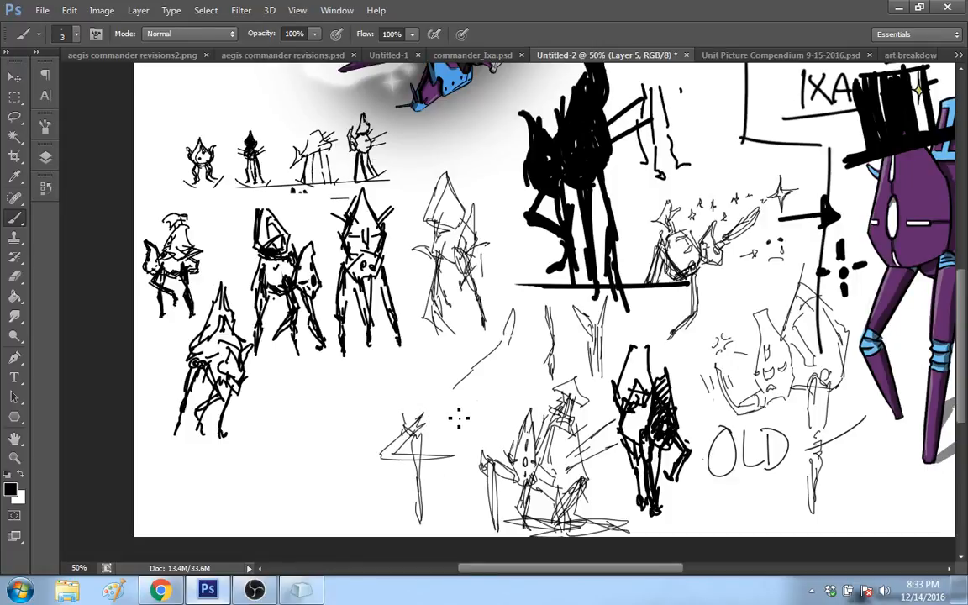
{"action": "mouse_move", "coordinate": [425, 433]}
{"action": "left_mouse_down"}
{"action": "mouse_move", "coordinate": [447, 419]}
{"action": "mouse_move", "coordinate": [432, 399]}
{"action": "mouse_move", "coordinate": [421, 331]}
{"action": "mouse_move", "coordinate": [411, 427]}
{"action": "mouse_move", "coordinate": [444, 411]}
{"action": "left_mouse_up"}
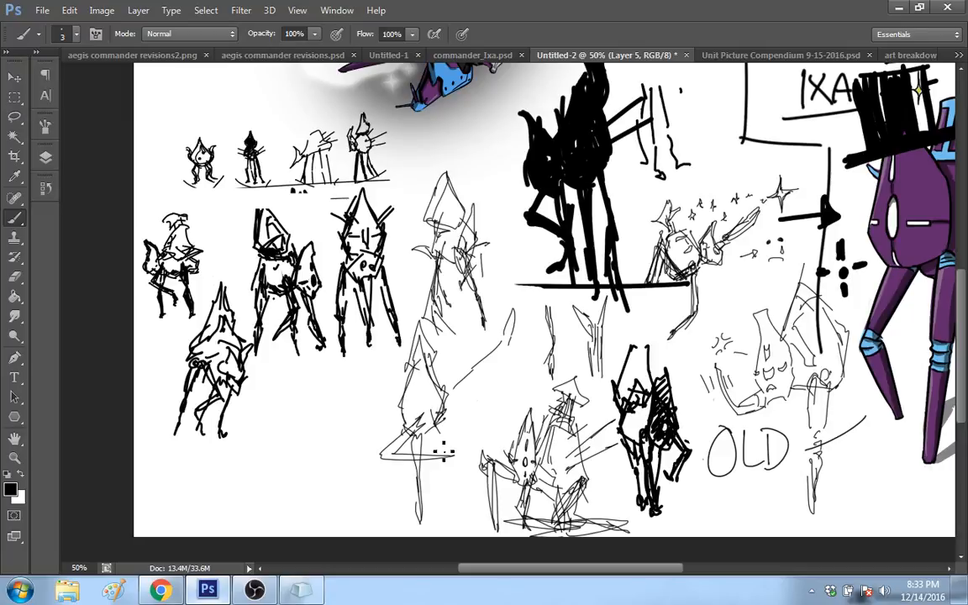
{"action": "left_click_drag", "start_coordinate": [444, 453], "coordinate": [399, 519]}
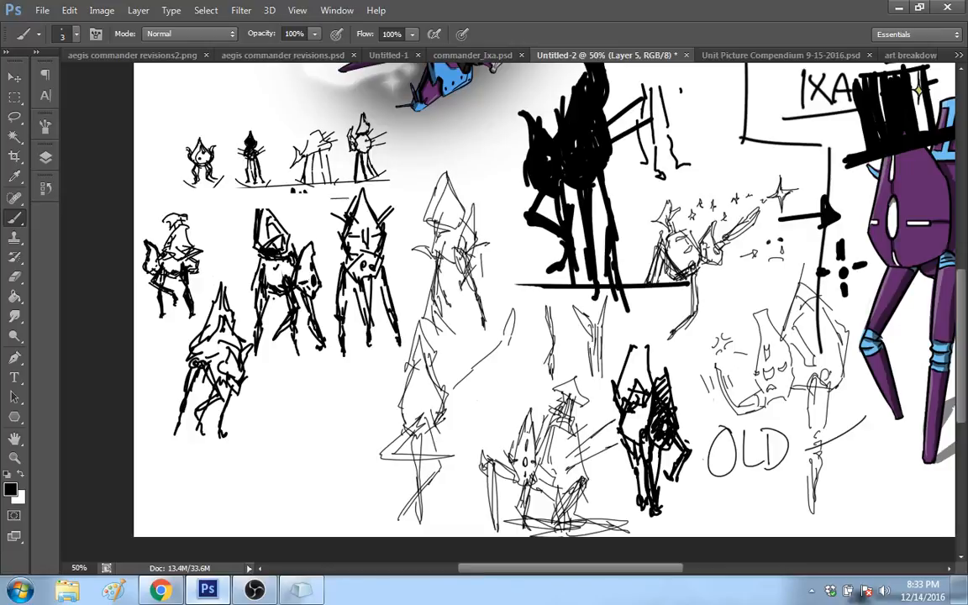
Step: Rework the dancing figure's lower body and add a spiked head with an oval eye overlapping its torso
{"action": "left_click_drag", "start_coordinate": [450, 434], "coordinate": [421, 484]}
{"action": "left_click_drag", "start_coordinate": [444, 395], "coordinate": [452, 411]}
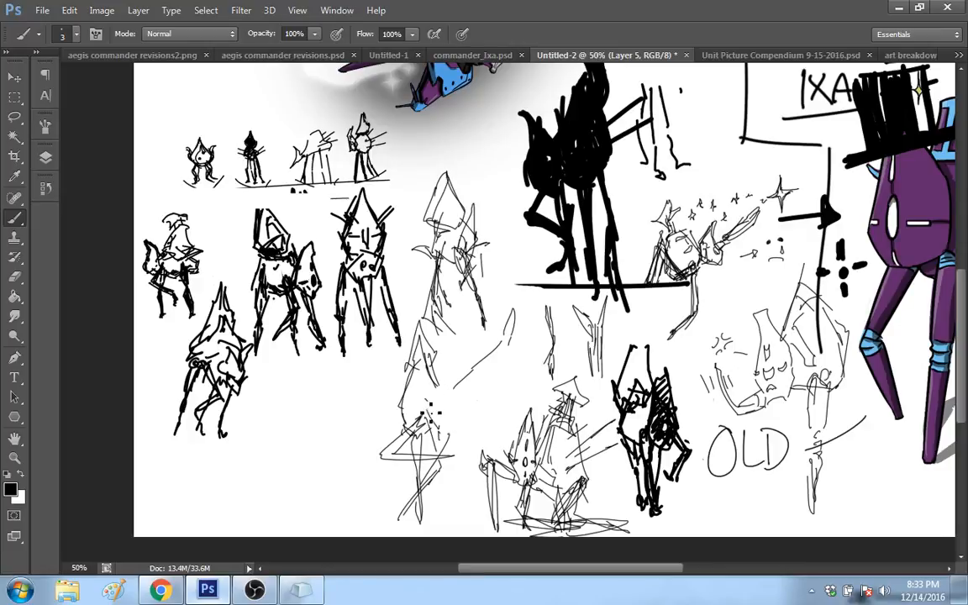
{"action": "left_click_drag", "start_coordinate": [437, 375], "coordinate": [427, 410]}
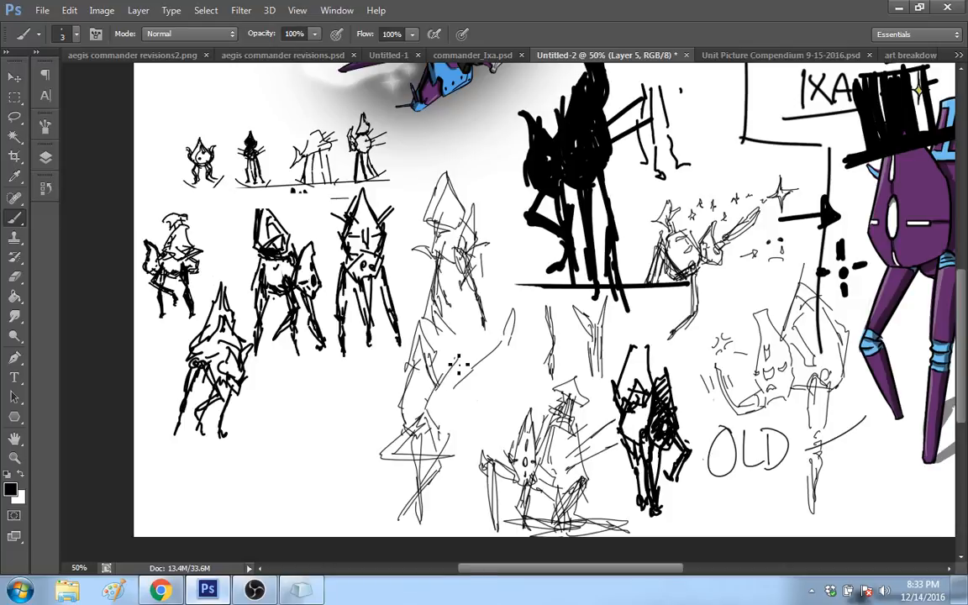
{"action": "left_click_drag", "start_coordinate": [459, 365], "coordinate": [455, 433]}
{"action": "left_click_drag", "start_coordinate": [455, 376], "coordinate": [458, 414]}
{"action": "left_click_drag", "start_coordinate": [464, 357], "coordinate": [454, 372]}
{"action": "left_click_drag", "start_coordinate": [454, 390], "coordinate": [447, 416]}
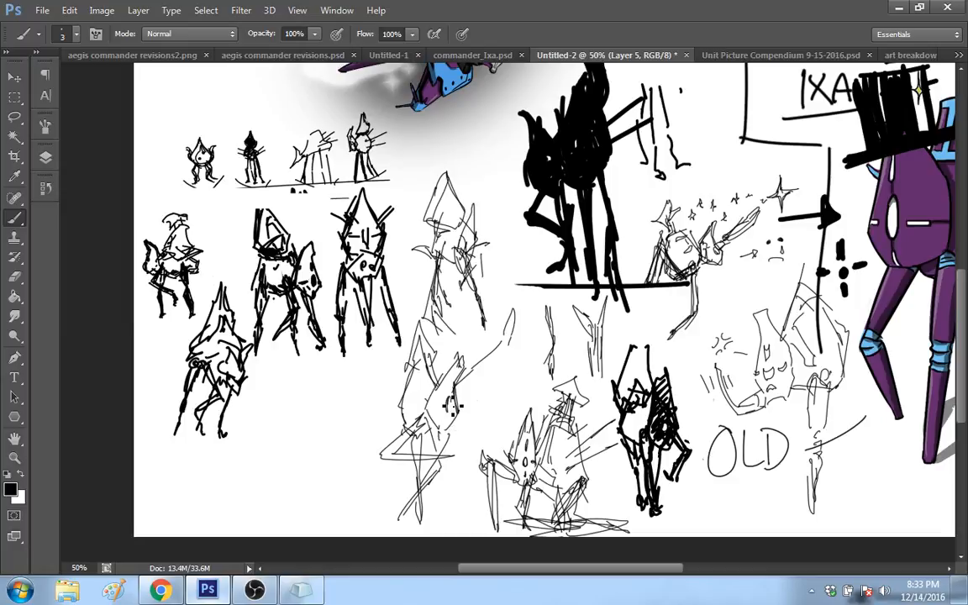
{"action": "left_click_drag", "start_coordinate": [451, 397], "coordinate": [449, 409]}
Step: Add curved motion sweeps, a thicker raised arm, side lines, a second eye and a music note to the dancing figure
{"action": "left_click_drag", "start_coordinate": [332, 458], "coordinate": [379, 437]}
{"action": "left_click_drag", "start_coordinate": [382, 452], "coordinate": [494, 423]}
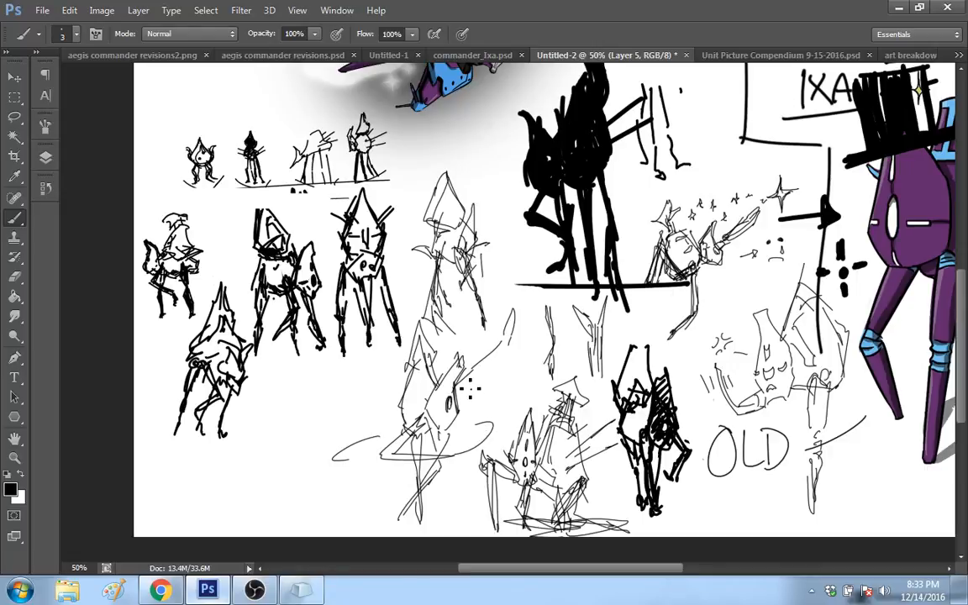
{"action": "left_click_drag", "start_coordinate": [514, 316], "coordinate": [459, 393]}
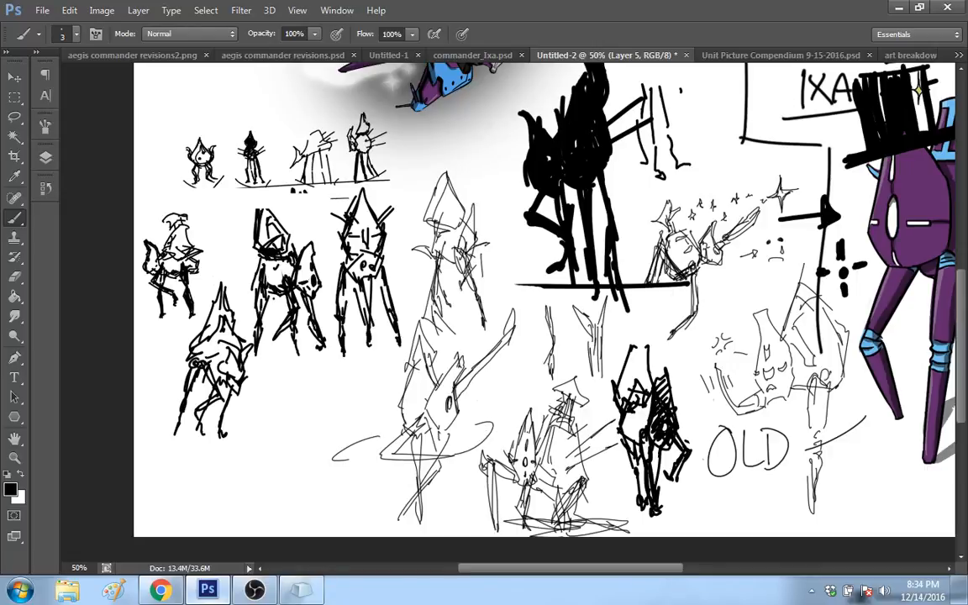
{"action": "left_click_drag", "start_coordinate": [373, 410], "coordinate": [408, 412]}
{"action": "mouse_move", "coordinate": [450, 382]}
{"action": "left_mouse_down"}
{"action": "mouse_move", "coordinate": [442, 405]}
{"action": "mouse_move", "coordinate": [458, 396]}
{"action": "left_mouse_up"}
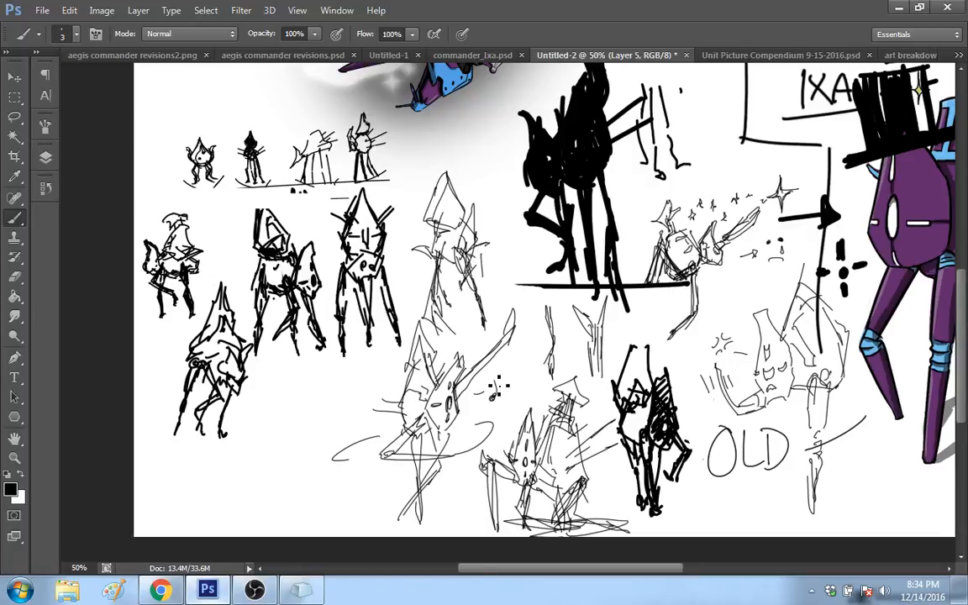
{"action": "left_click_drag", "start_coordinate": [497, 388], "coordinate": [502, 378]}
Step: Sketch a small spiky-headed figure with two thin legs, short arms and a curved motion line beside the dancing figure
{"action": "mouse_move", "coordinate": [542, 569]}
{"action": "left_mouse_down"}
{"action": "mouse_move", "coordinate": [593, 571]}
{"action": "mouse_move", "coordinate": [539, 579]}
{"action": "left_mouse_up"}
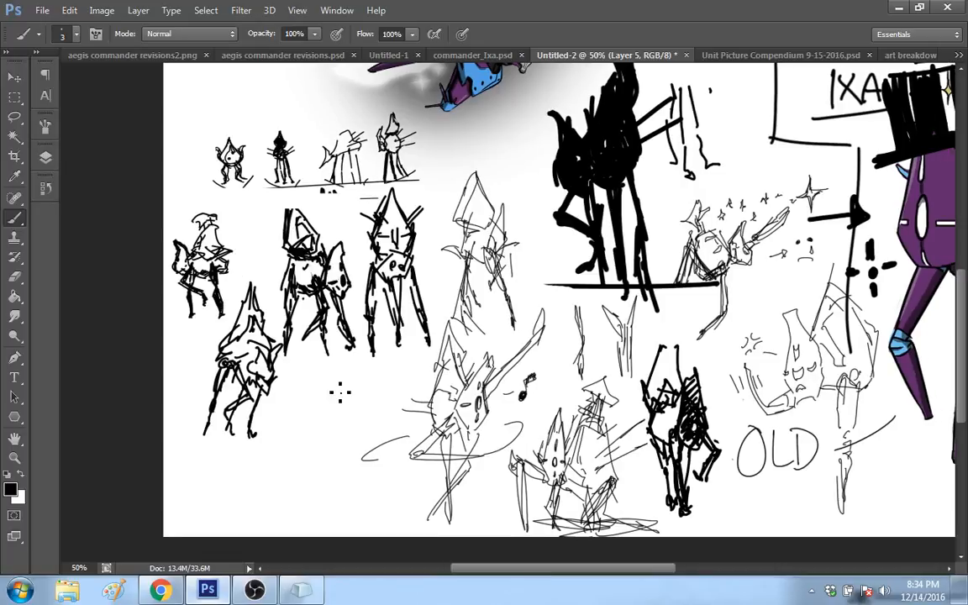
{"action": "mouse_move", "coordinate": [316, 423]}
{"action": "left_mouse_down"}
{"action": "mouse_move", "coordinate": [331, 378]}
{"action": "mouse_move", "coordinate": [337, 406]}
{"action": "mouse_move", "coordinate": [318, 430]}
{"action": "mouse_move", "coordinate": [303, 420]}
{"action": "left_mouse_up"}
{"action": "left_click_drag", "start_coordinate": [362, 396], "coordinate": [337, 428]}
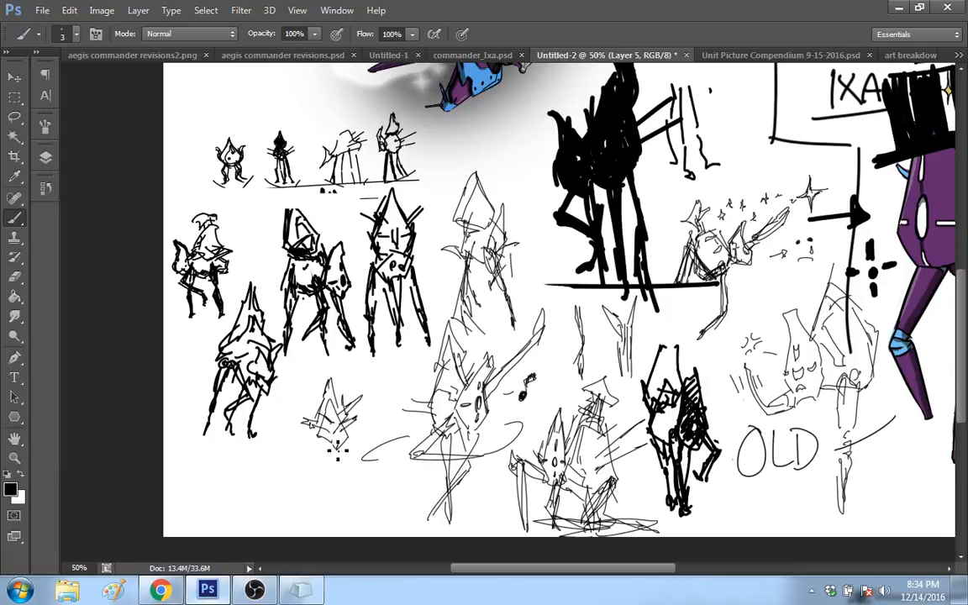
{"action": "left_click_drag", "start_coordinate": [335, 425], "coordinate": [333, 495]}
{"action": "key", "text": "ctrl+z"}
{"action": "mouse_move", "coordinate": [346, 458]}
{"action": "left_mouse_down"}
{"action": "mouse_move", "coordinate": [351, 509]}
{"action": "mouse_move", "coordinate": [349, 462]}
{"action": "left_mouse_up"}
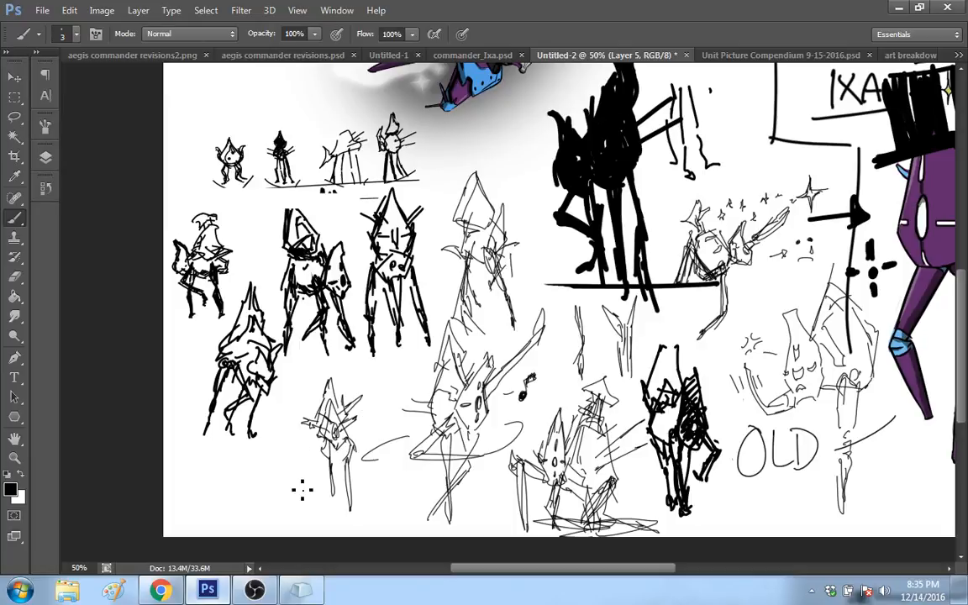
{"action": "left_click_drag", "start_coordinate": [296, 448], "coordinate": [324, 439]}
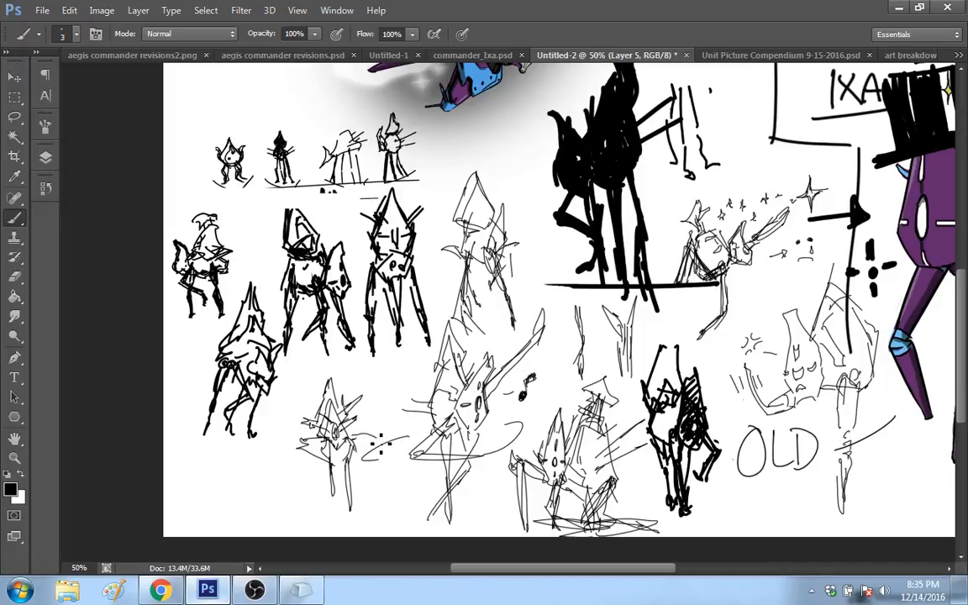
{"action": "mouse_move", "coordinate": [381, 445]}
{"action": "left_mouse_down"}
{"action": "mouse_move", "coordinate": [355, 490]}
{"action": "mouse_move", "coordinate": [376, 370]}
{"action": "left_mouse_up"}
Step: Hide Layer 5 with its sketches and create a new empty layer above it
{"action": "left_click", "coordinate": [46, 157]}
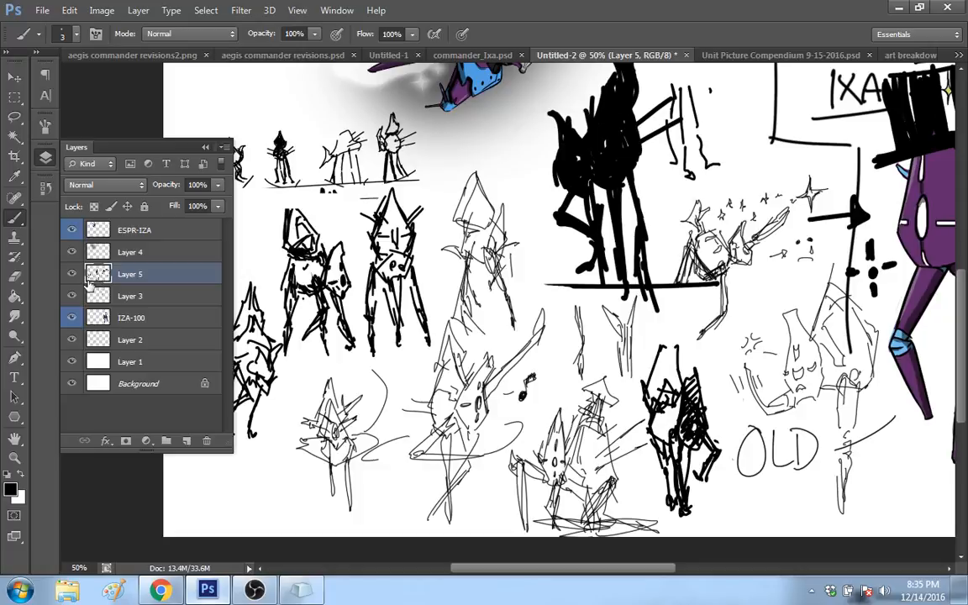
{"action": "left_click", "coordinate": [72, 274]}
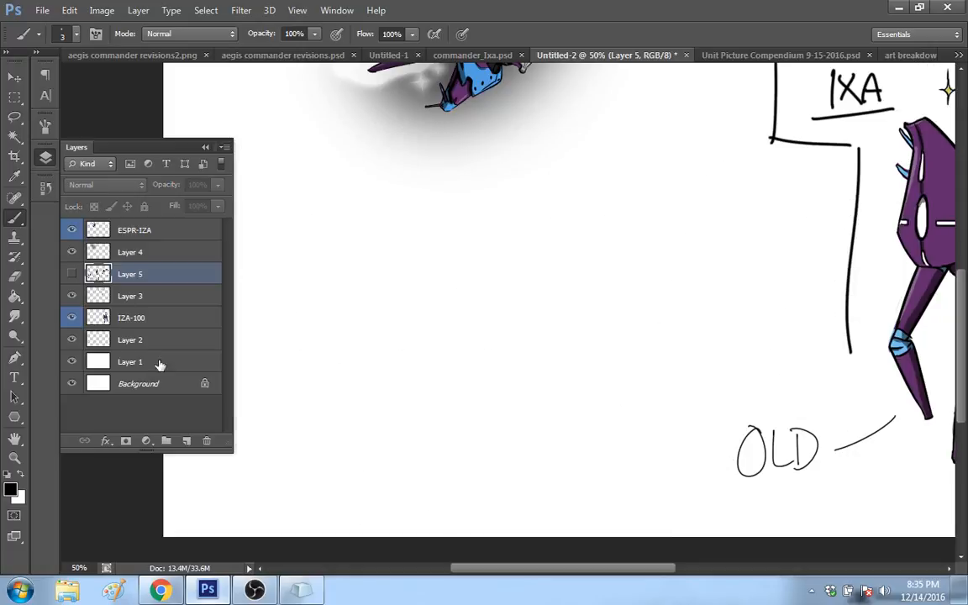
{"action": "left_click", "coordinate": [186, 440]}
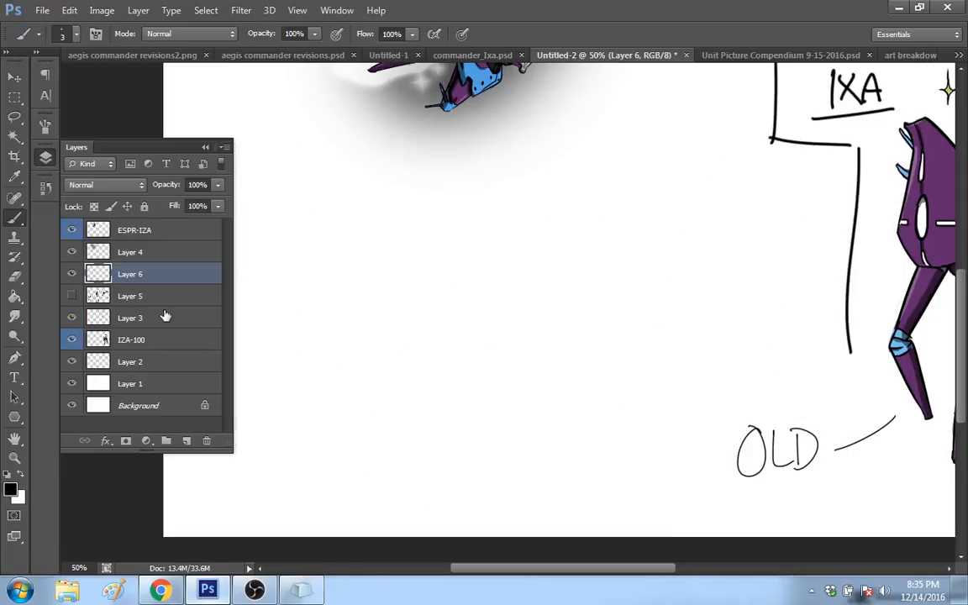
{"action": "left_click_drag", "start_coordinate": [960, 303], "coordinate": [965, 288]}
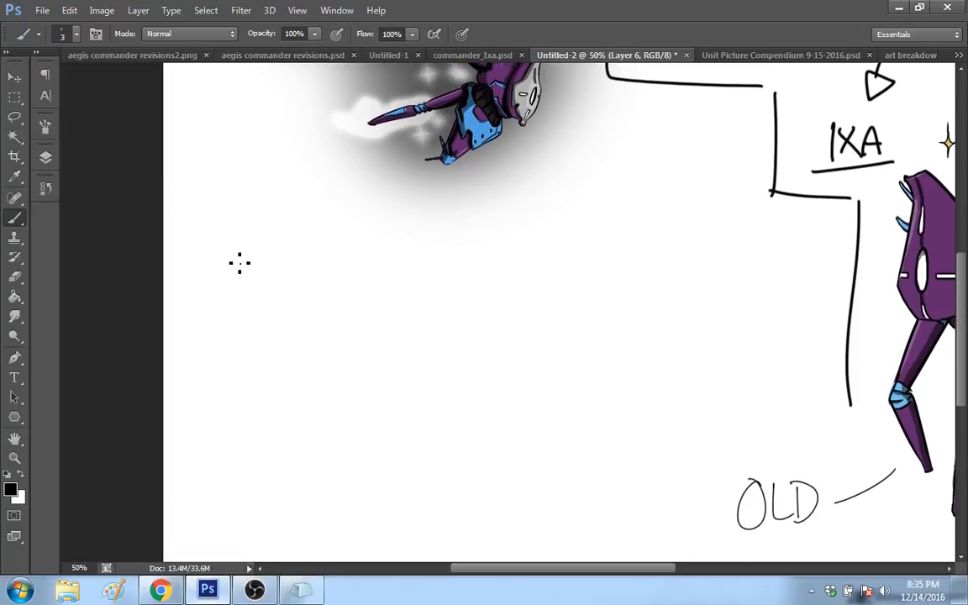
Step: Sketch a small box in perspective on the blank canvas area below the floating robot
{"action": "left_click_drag", "start_coordinate": [227, 202], "coordinate": [236, 248]}
{"action": "mouse_move", "coordinate": [227, 200]}
{"action": "left_mouse_down"}
{"action": "mouse_move", "coordinate": [256, 245]}
{"action": "mouse_move", "coordinate": [243, 254]}
{"action": "left_mouse_up"}
{"action": "left_click_drag", "start_coordinate": [253, 201], "coordinate": [298, 194]}
{"action": "left_click_drag", "start_coordinate": [311, 188], "coordinate": [310, 247]}
{"action": "left_click_drag", "start_coordinate": [223, 203], "coordinate": [310, 190]}
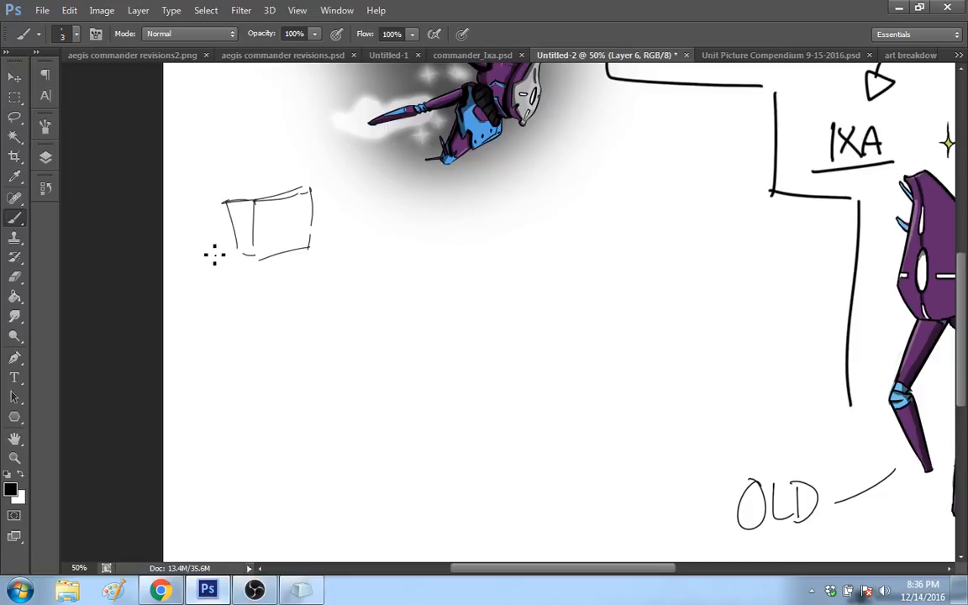
Step: Add a pointed figure beside the box, plus marks above it, and an arrow leading to a stick figure with an exclamation mark
{"action": "left_click_drag", "start_coordinate": [205, 251], "coordinate": [221, 251]}
{"action": "left_click_drag", "start_coordinate": [202, 224], "coordinate": [215, 228]}
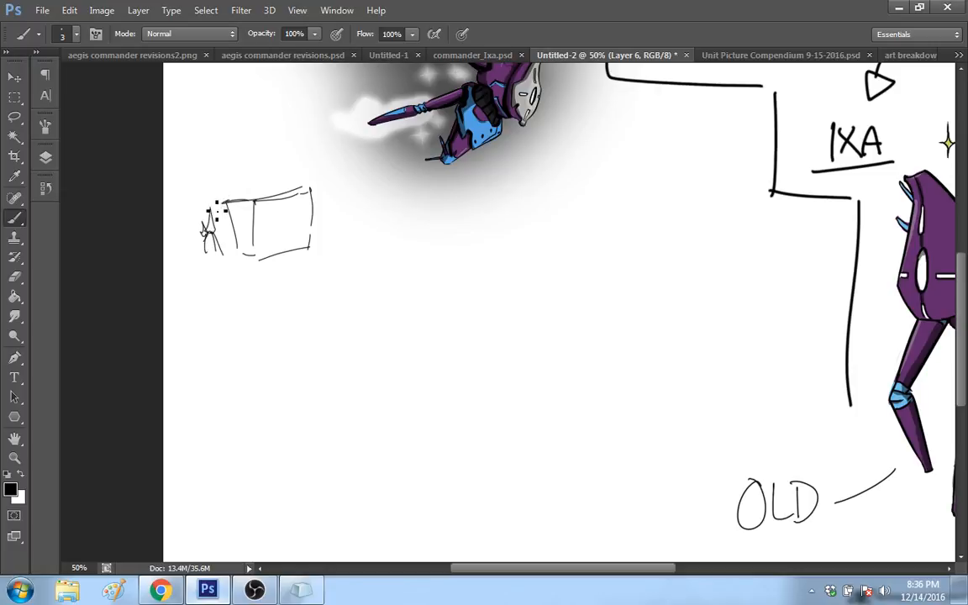
{"action": "left_click_drag", "start_coordinate": [221, 181], "coordinate": [222, 194]}
{"action": "mouse_move", "coordinate": [240, 174]}
{"action": "left_mouse_down"}
{"action": "mouse_move", "coordinate": [239, 184]}
{"action": "mouse_move", "coordinate": [256, 186]}
{"action": "left_mouse_up"}
{"action": "mouse_move", "coordinate": [253, 184]}
{"action": "left_mouse_down"}
{"action": "mouse_move", "coordinate": [277, 170]}
{"action": "mouse_move", "coordinate": [256, 169]}
{"action": "mouse_move", "coordinate": [357, 202]}
{"action": "mouse_move", "coordinate": [340, 202]}
{"action": "left_mouse_up"}
{"action": "left_click_drag", "start_coordinate": [364, 254], "coordinate": [376, 259]}
{"action": "mouse_move", "coordinate": [368, 234]}
{"action": "left_mouse_down"}
{"action": "mouse_move", "coordinate": [362, 242]}
{"action": "mouse_move", "coordinate": [380, 244]}
{"action": "mouse_move", "coordinate": [364, 224]}
{"action": "left_mouse_up"}
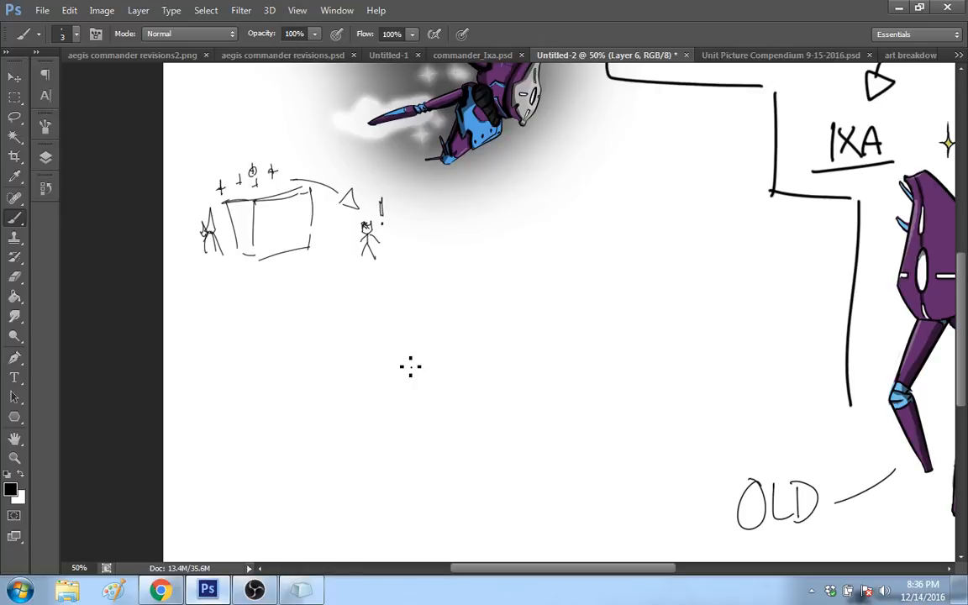
Step: Hide the ESPR-IZA layer, Layer 4 and Layer 6, and create a new empty layer above Layer 6
{"action": "left_click", "coordinate": [46, 158]}
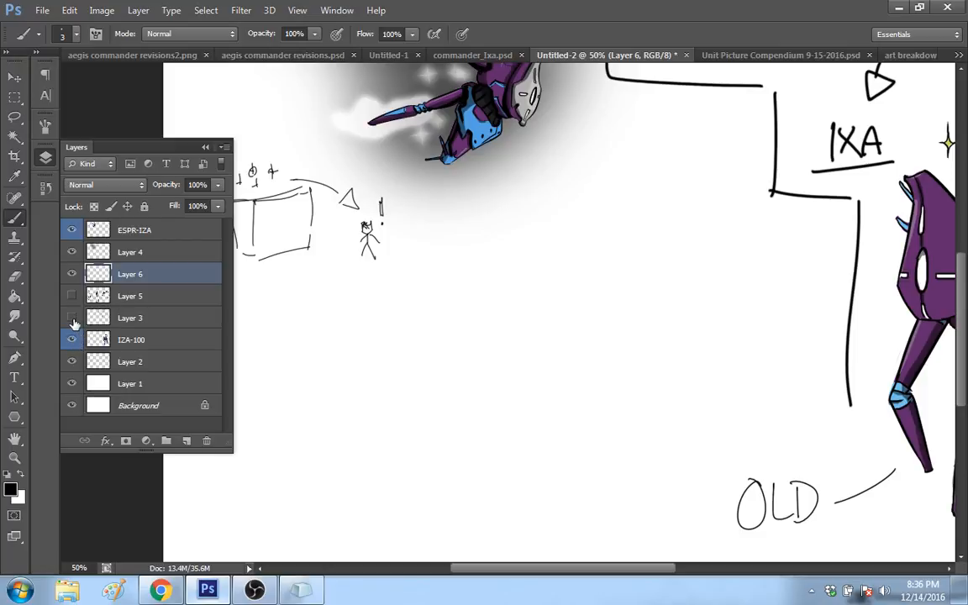
{"action": "left_click", "coordinate": [73, 319]}
{"action": "left_click", "coordinate": [73, 230]}
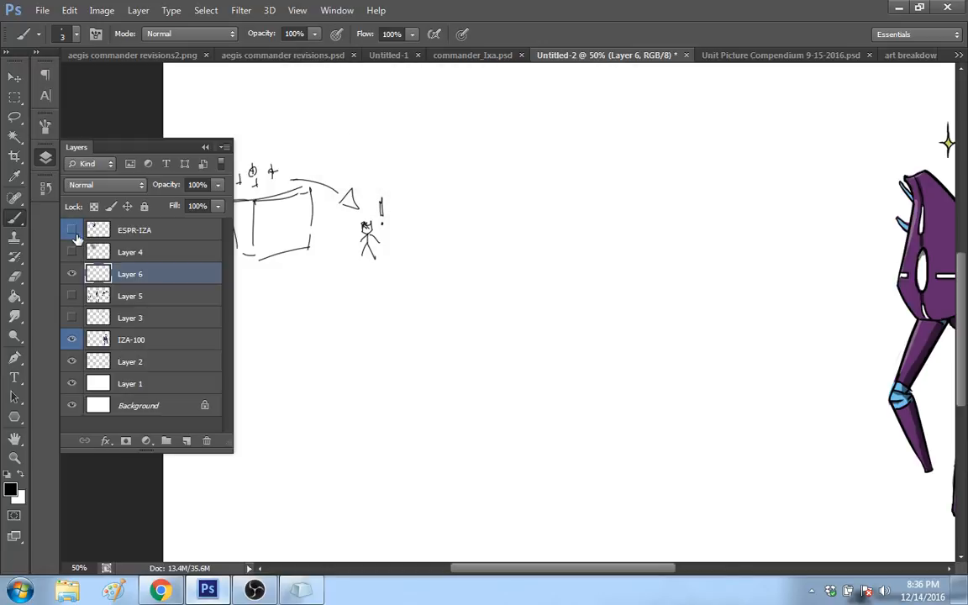
{"action": "left_click", "coordinate": [72, 274]}
{"action": "left_click", "coordinate": [186, 441]}
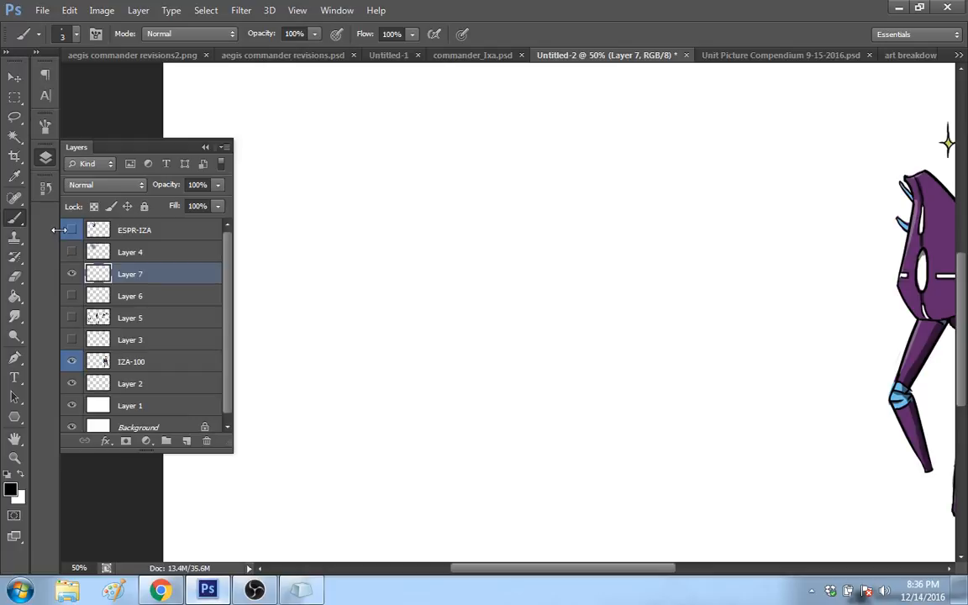
Step: Scale the IZA-100 robot layer down to about 56.6% with Free Transform
{"action": "left_click", "coordinate": [16, 459]}
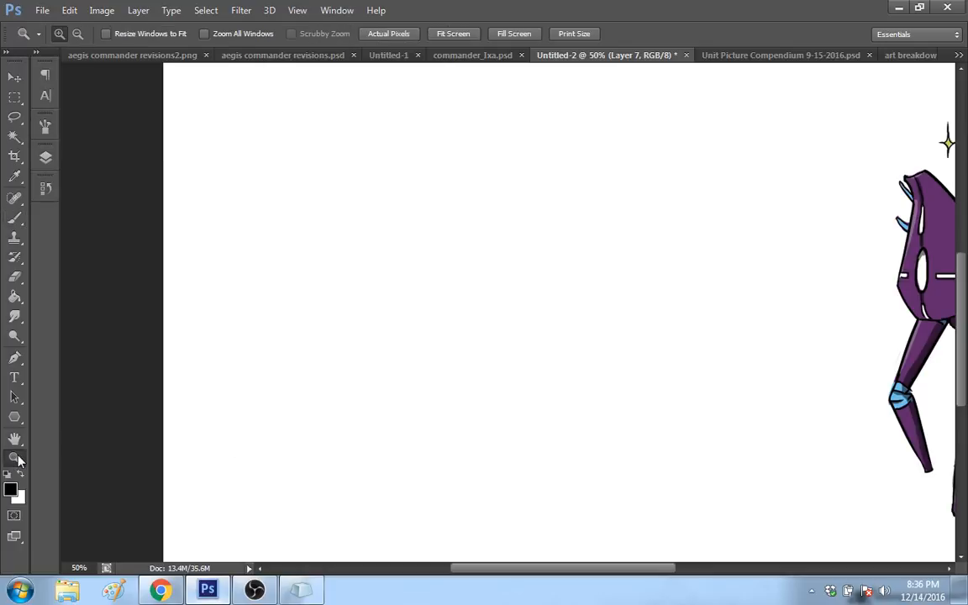
{"action": "right_click", "coordinate": [389, 365]}
{"action": "left_click", "coordinate": [454, 441]}
{"action": "right_click", "coordinate": [468, 395]}
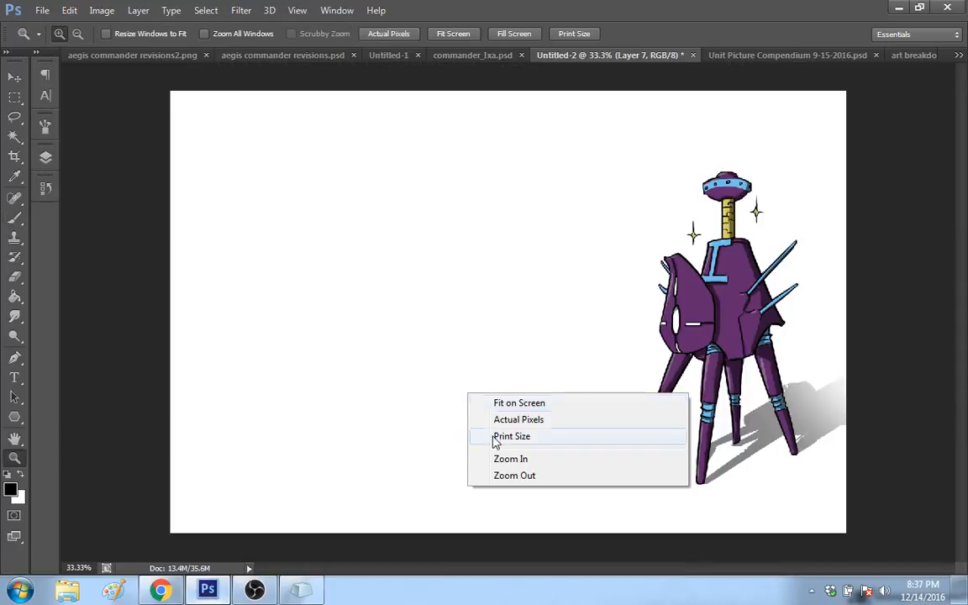
{"action": "left_click", "coordinate": [511, 476]}
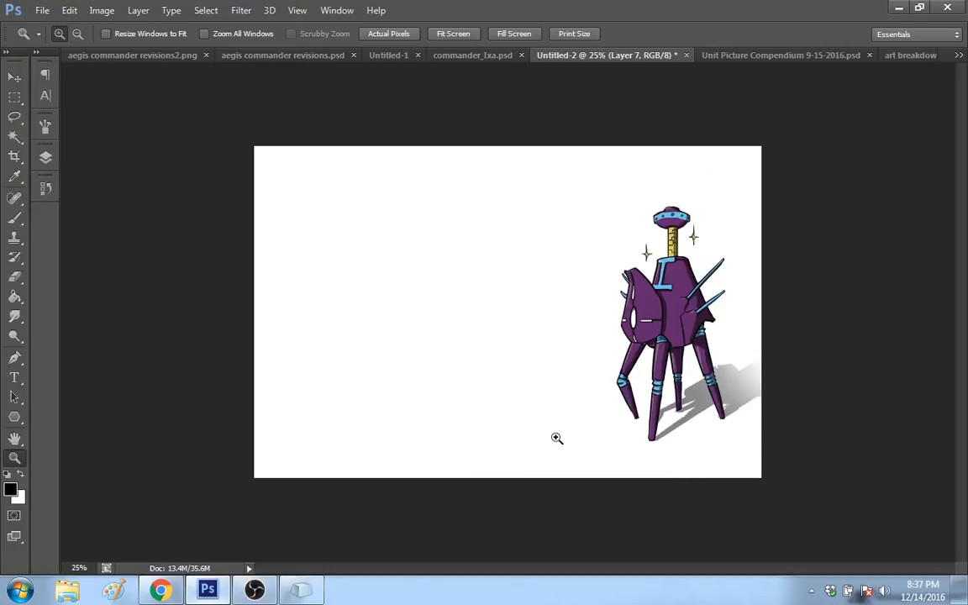
{"action": "left_click", "coordinate": [15, 220]}
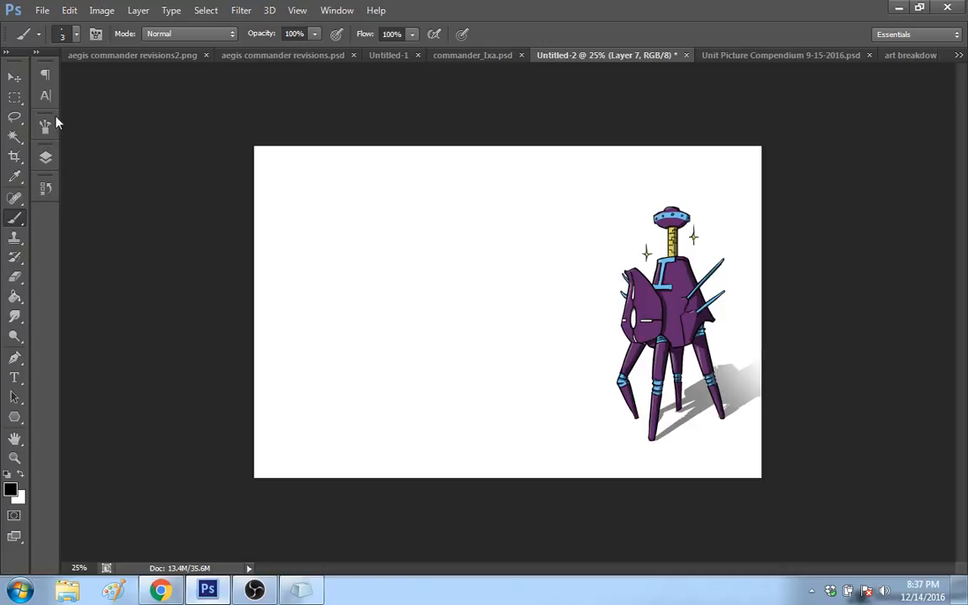
{"action": "key", "text": "v"}
{"action": "right_click", "coordinate": [666, 309]}
{"action": "left_click", "coordinate": [726, 323]}
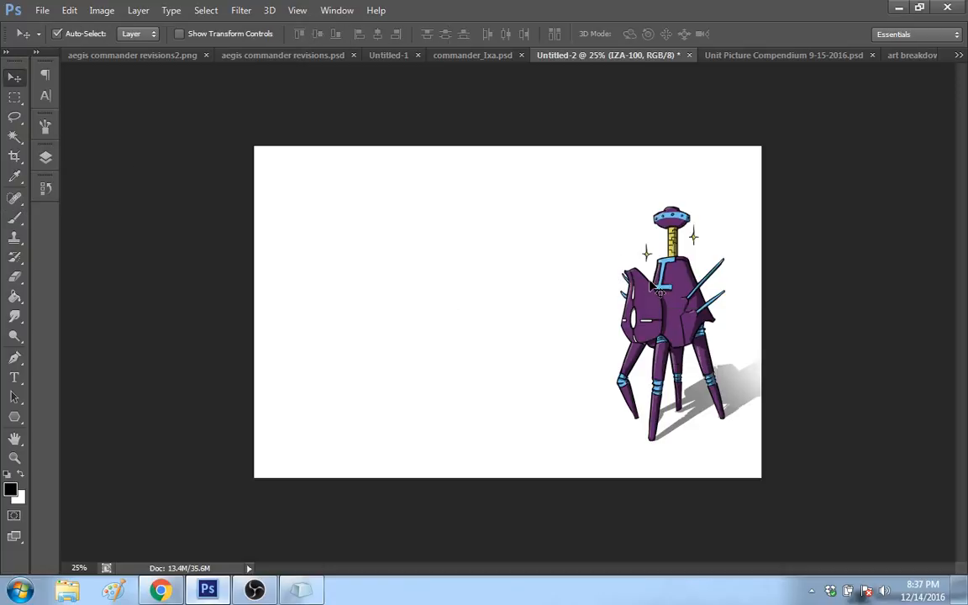
{"action": "key", "text": "m"}
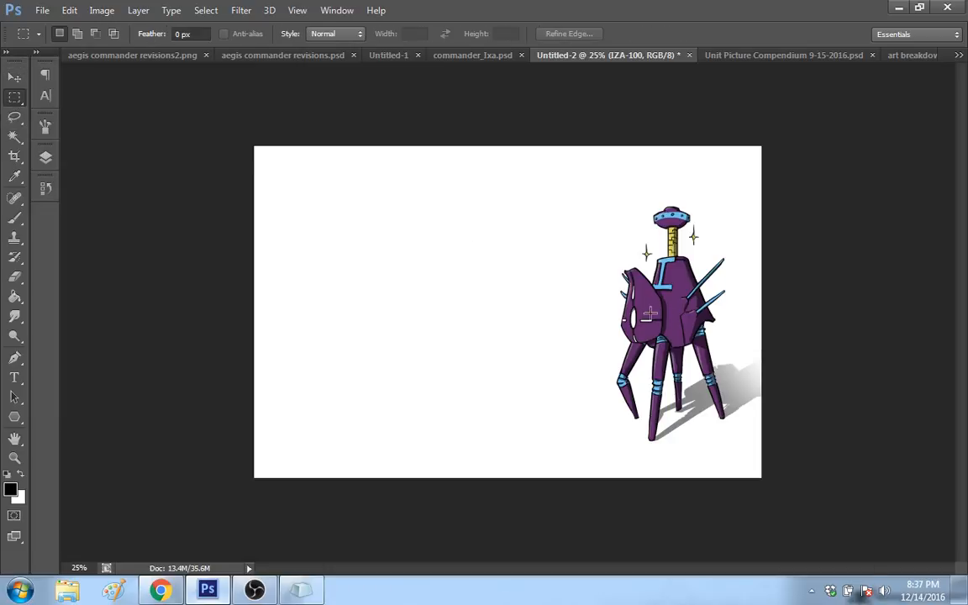
{"action": "right_click", "coordinate": [651, 315]}
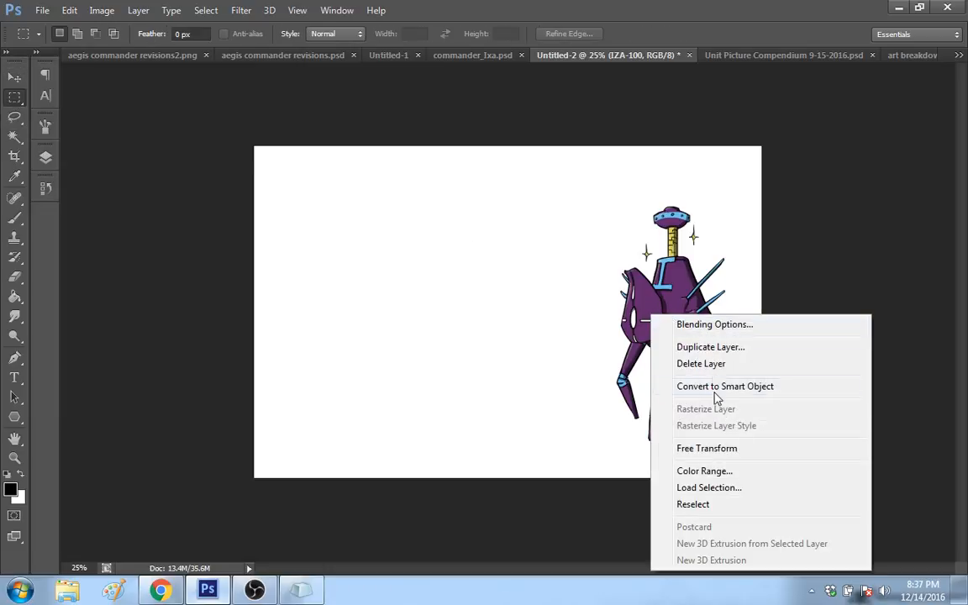
{"action": "left_click", "coordinate": [716, 452]}
{"action": "left_click_drag", "start_coordinate": [835, 444], "coordinate": [739, 343]}
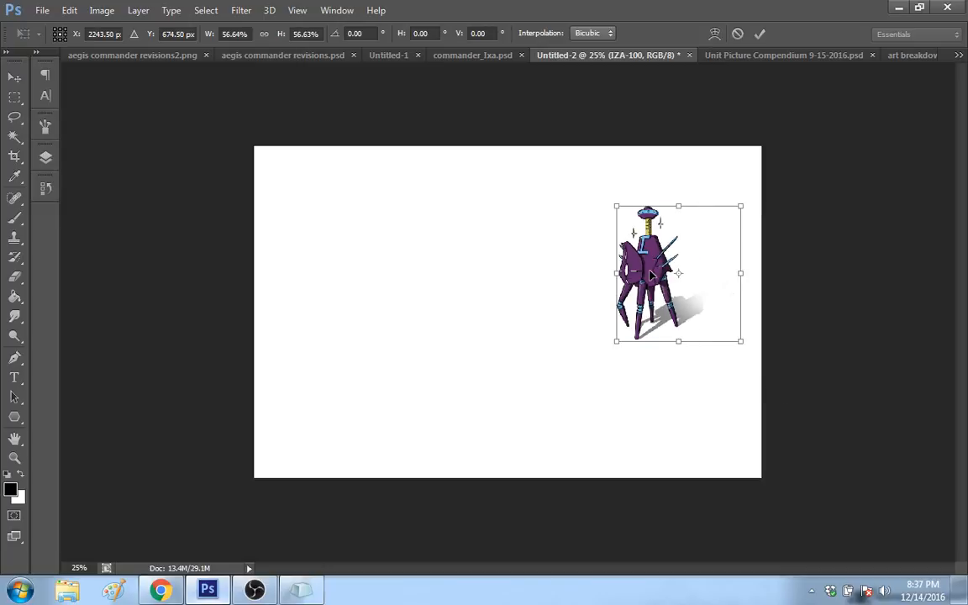
Step: Move the shrunken robot into the canvas's upper-right corner and commit the transform
{"action": "left_click_drag", "start_coordinate": [651, 273], "coordinate": [718, 225]}
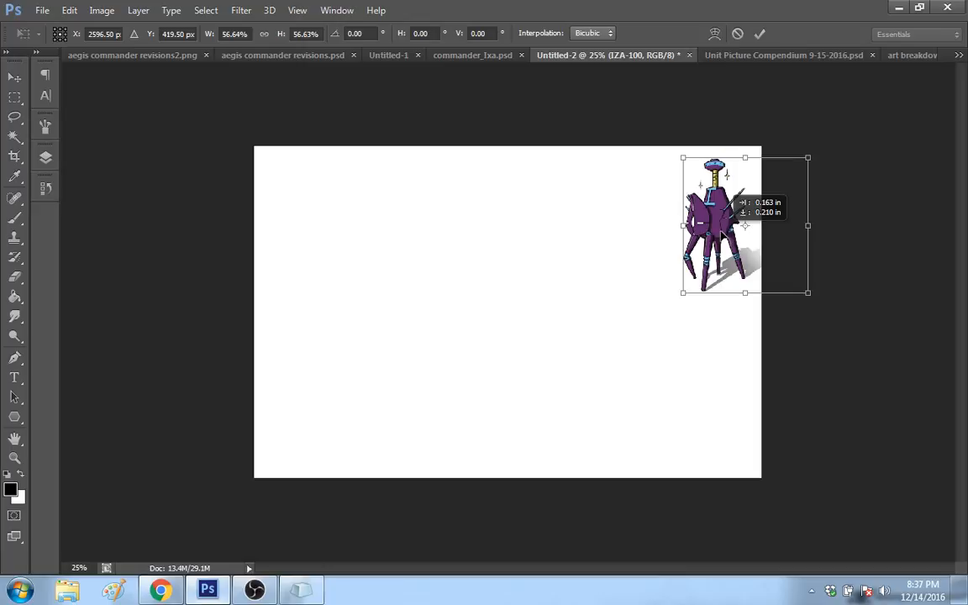
{"action": "key", "text": "m"}
{"action": "left_click", "coordinate": [408, 229]}
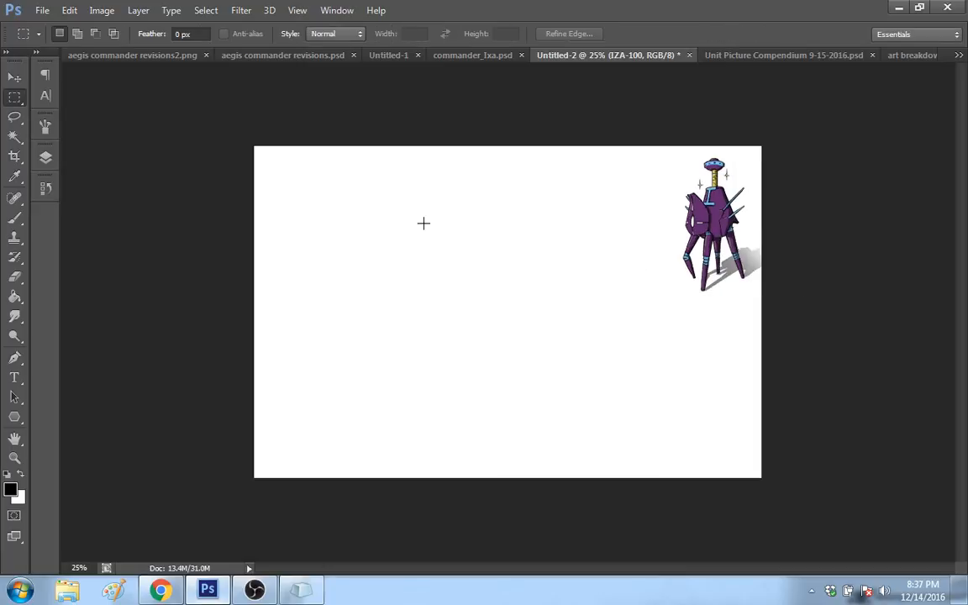
Step: Draw a large rectangular frame beside the robot with an extended baseline, and erase most of the stray slanted strokes inside it
{"action": "key", "text": "b"}
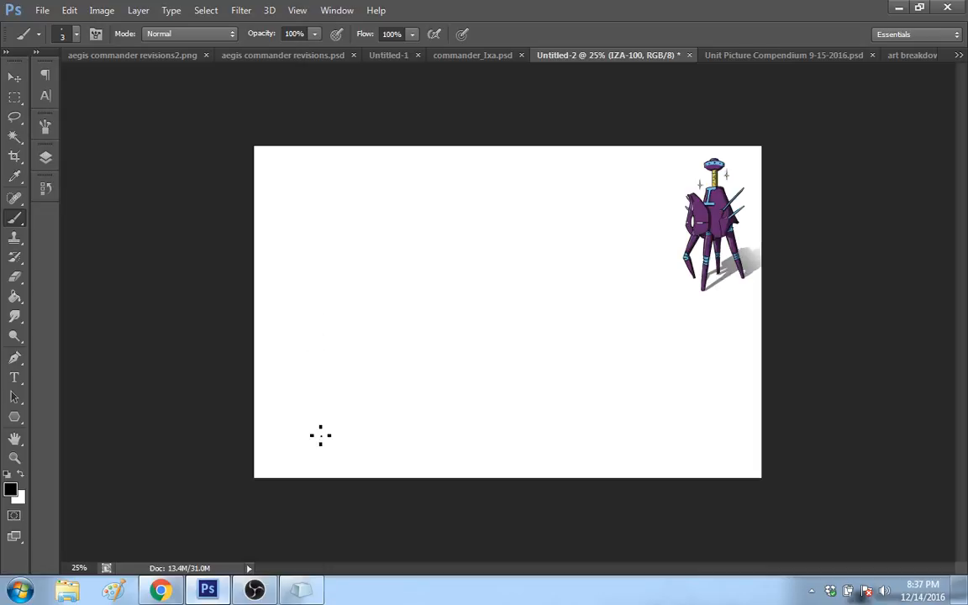
{"action": "left_click_drag", "start_coordinate": [312, 433], "coordinate": [334, 328]}
{"action": "left_click", "coordinate": [269, 444], "text": "shift"}
{"action": "mouse_move", "coordinate": [269, 443]}
{"action": "left_mouse_down"}
{"action": "mouse_move", "coordinate": [269, 168]}
{"action": "mouse_move", "coordinate": [672, 166]}
{"action": "mouse_move", "coordinate": [688, 441]}
{"action": "left_mouse_up"}
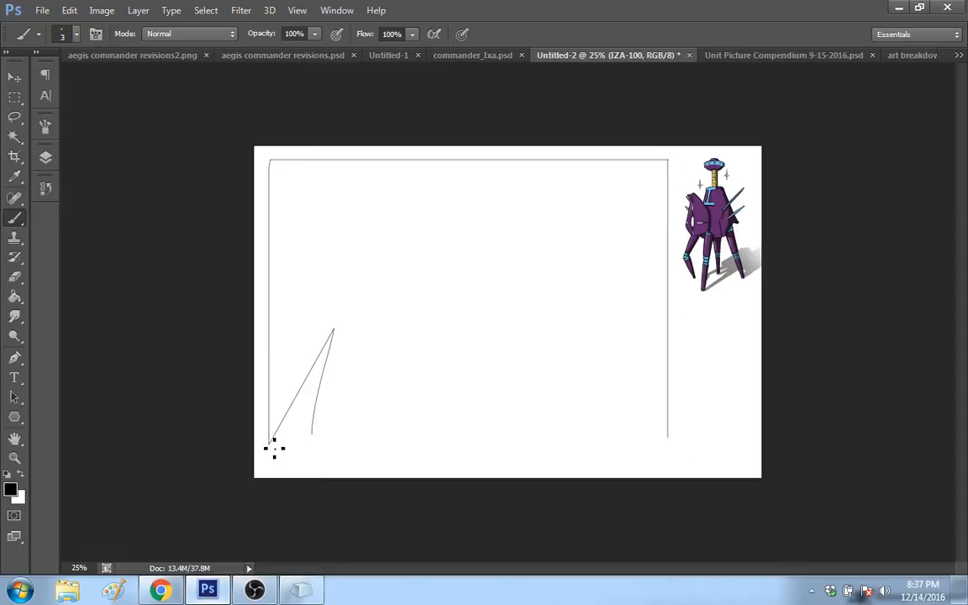
{"action": "left_click_drag", "start_coordinate": [271, 445], "coordinate": [711, 443]}
{"action": "mouse_move", "coordinate": [343, 317]}
{"action": "left_mouse_down"}
{"action": "mouse_move", "coordinate": [347, 393]}
{"action": "mouse_move", "coordinate": [328, 345]}
{"action": "mouse_move", "coordinate": [323, 363]}
{"action": "mouse_move", "coordinate": [337, 394]}
{"action": "mouse_move", "coordinate": [307, 408]}
{"action": "left_mouse_up"}
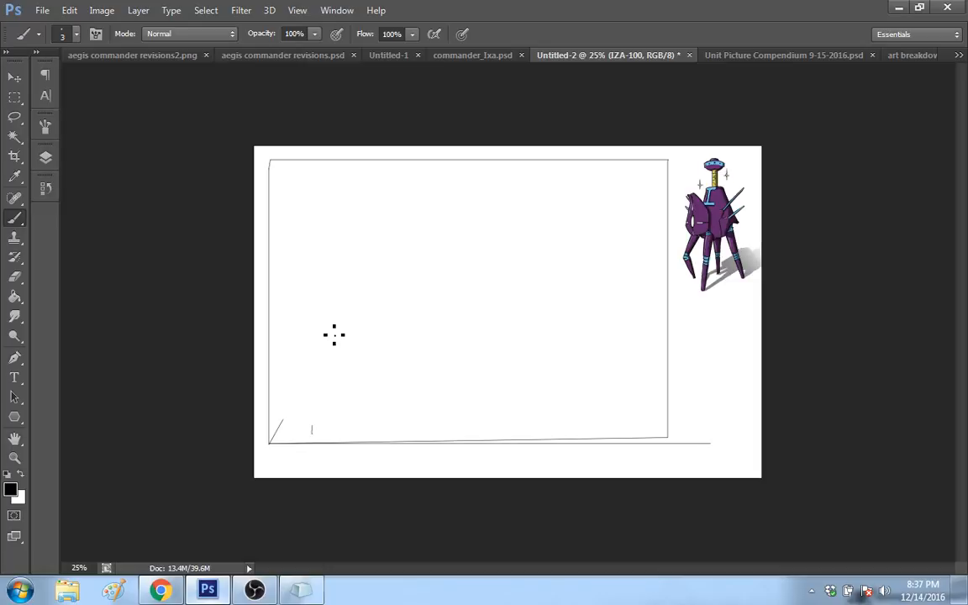
Step: Draw a horizontal line across the middle of the frame and sketch loose curved and angular strokes around it
{"action": "left_click_drag", "start_coordinate": [287, 316], "coordinate": [642, 316]}
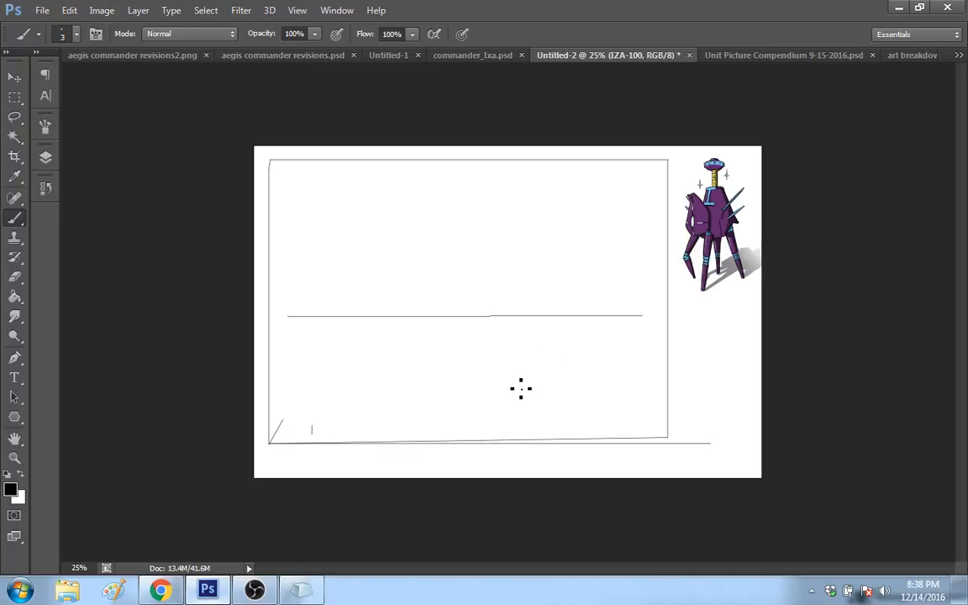
{"action": "left_click_drag", "start_coordinate": [505, 366], "coordinate": [478, 367]}
{"action": "left_click_drag", "start_coordinate": [473, 351], "coordinate": [477, 276]}
{"action": "mouse_move", "coordinate": [453, 267]}
{"action": "left_mouse_down"}
{"action": "mouse_move", "coordinate": [451, 225]}
{"action": "mouse_move", "coordinate": [483, 199]}
{"action": "left_mouse_up"}
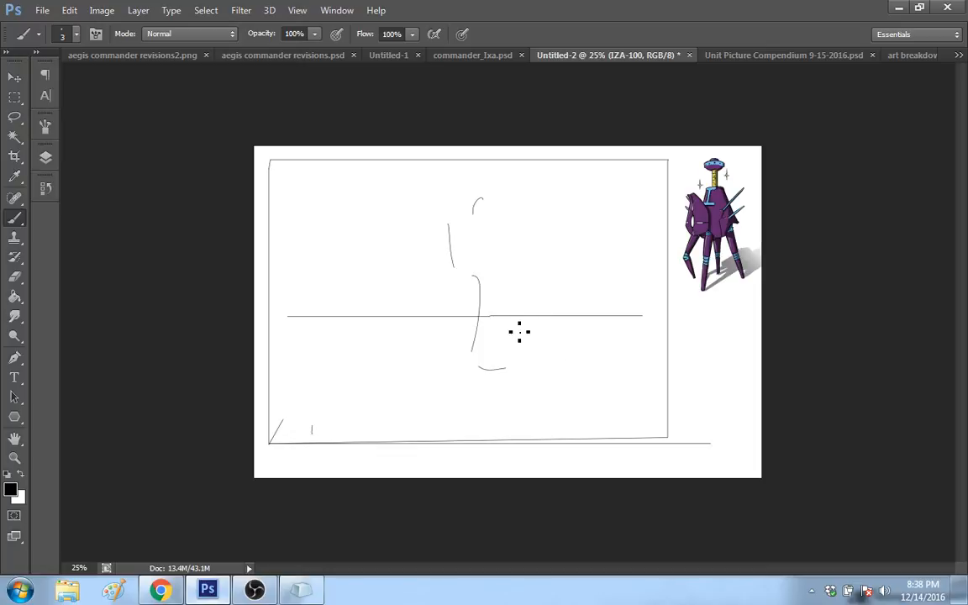
{"action": "mouse_move", "coordinate": [545, 337]}
{"action": "left_mouse_down"}
{"action": "mouse_move", "coordinate": [516, 305]}
{"action": "mouse_move", "coordinate": [527, 259]}
{"action": "mouse_move", "coordinate": [540, 266]}
{"action": "left_mouse_up"}
{"action": "mouse_move", "coordinate": [529, 263]}
{"action": "left_mouse_down"}
{"action": "mouse_move", "coordinate": [529, 278]}
{"action": "mouse_move", "coordinate": [558, 249]}
{"action": "left_mouse_up"}
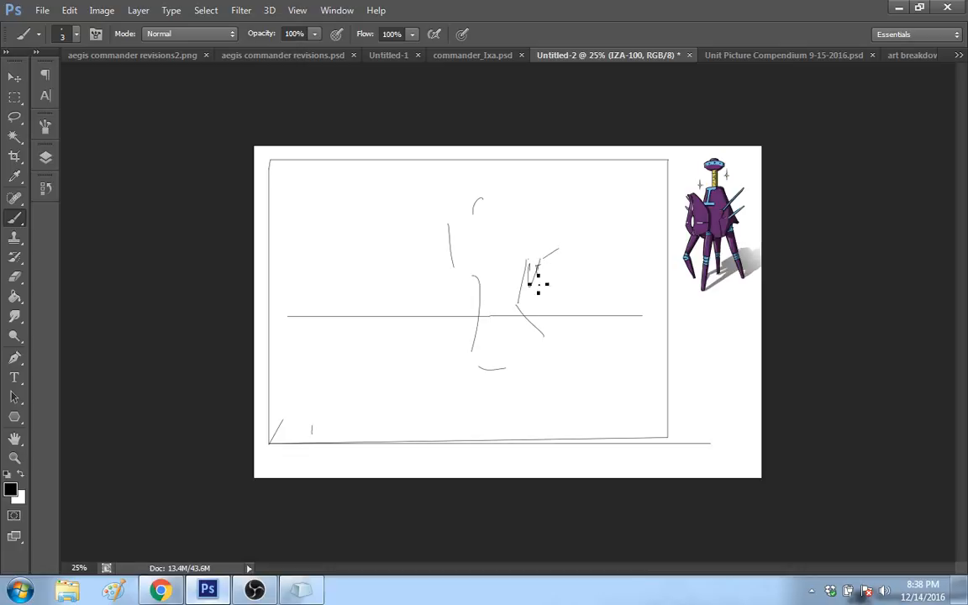
Step: Switch to OBS and lower the Desktop Audio level in the mixer
{"action": "left_click", "coordinate": [253, 590]}
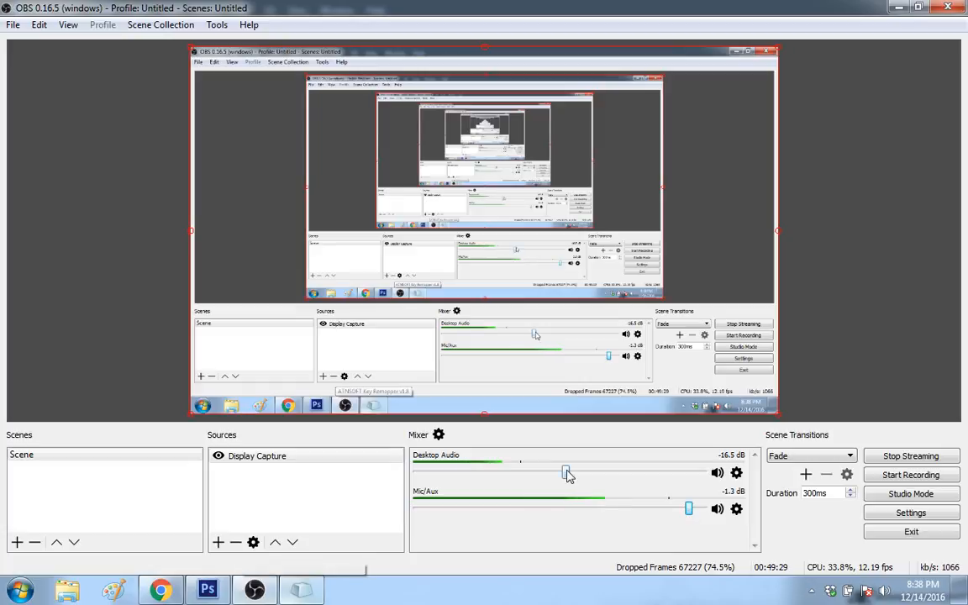
{"action": "left_click_drag", "start_coordinate": [567, 476], "coordinate": [500, 478]}
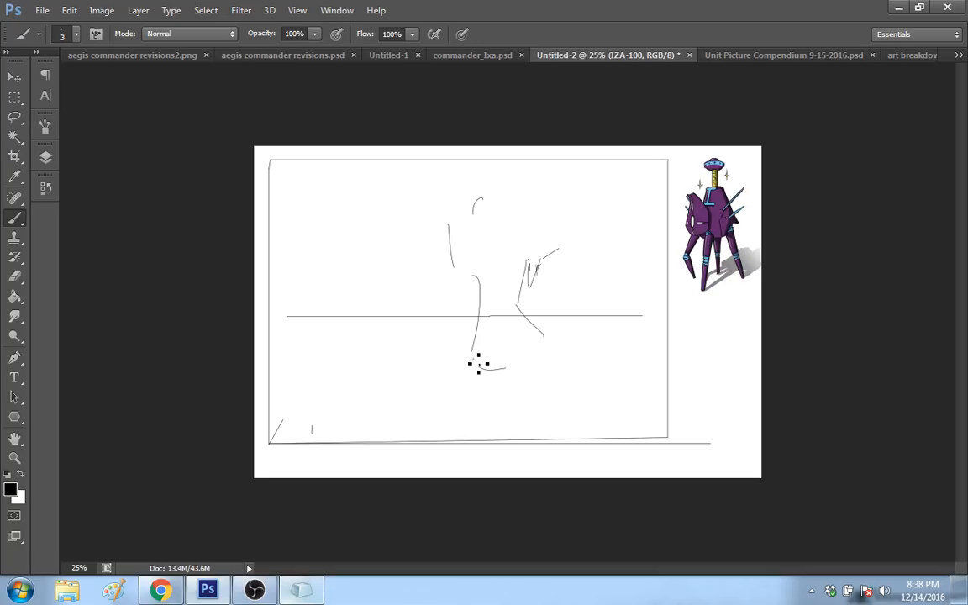
Step: Return to Photoshop and sketch a narrow jointed limb over the curved stroke at the middle line
{"action": "mouse_move", "coordinate": [478, 363]}
{"action": "left_mouse_down"}
{"action": "mouse_move", "coordinate": [487, 298]}
{"action": "mouse_move", "coordinate": [496, 311]}
{"action": "mouse_move", "coordinate": [469, 395]}
{"action": "left_mouse_up"}
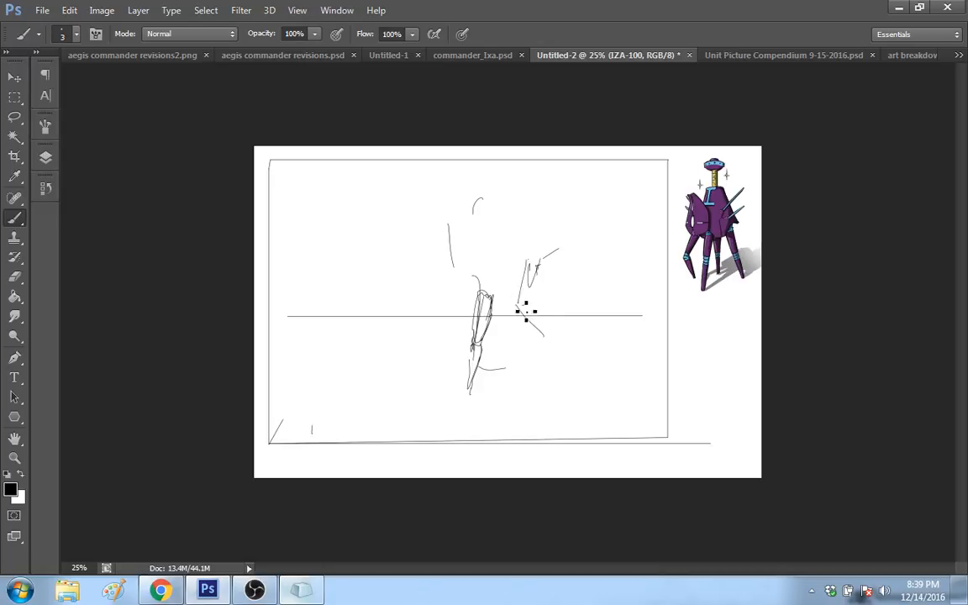
Step: Sketch two more jointed legs beside the first one, with rough joint strokes where the legs meet the body
{"action": "mouse_move", "coordinate": [526, 305]}
{"action": "left_mouse_down"}
{"action": "mouse_move", "coordinate": [547, 317]}
{"action": "mouse_move", "coordinate": [536, 332]}
{"action": "left_mouse_up"}
{"action": "left_click_drag", "start_coordinate": [532, 290], "coordinate": [544, 386]}
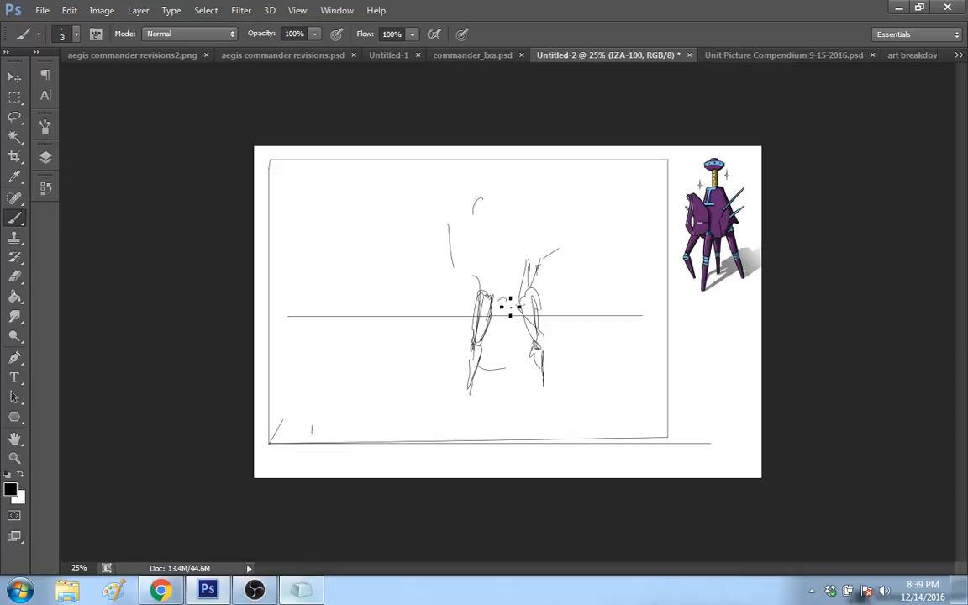
{"action": "left_click_drag", "start_coordinate": [506, 305], "coordinate": [490, 284]}
{"action": "mouse_move", "coordinate": [516, 268]}
{"action": "left_mouse_down"}
{"action": "mouse_move", "coordinate": [554, 294]}
{"action": "mouse_move", "coordinate": [521, 308]}
{"action": "mouse_move", "coordinate": [561, 316]}
{"action": "mouse_move", "coordinate": [562, 345]}
{"action": "left_mouse_up"}
{"action": "mouse_move", "coordinate": [560, 349]}
{"action": "left_mouse_down"}
{"action": "mouse_move", "coordinate": [564, 378]}
{"action": "mouse_move", "coordinate": [558, 355]}
{"action": "mouse_move", "coordinate": [561, 353]}
{"action": "left_mouse_up"}
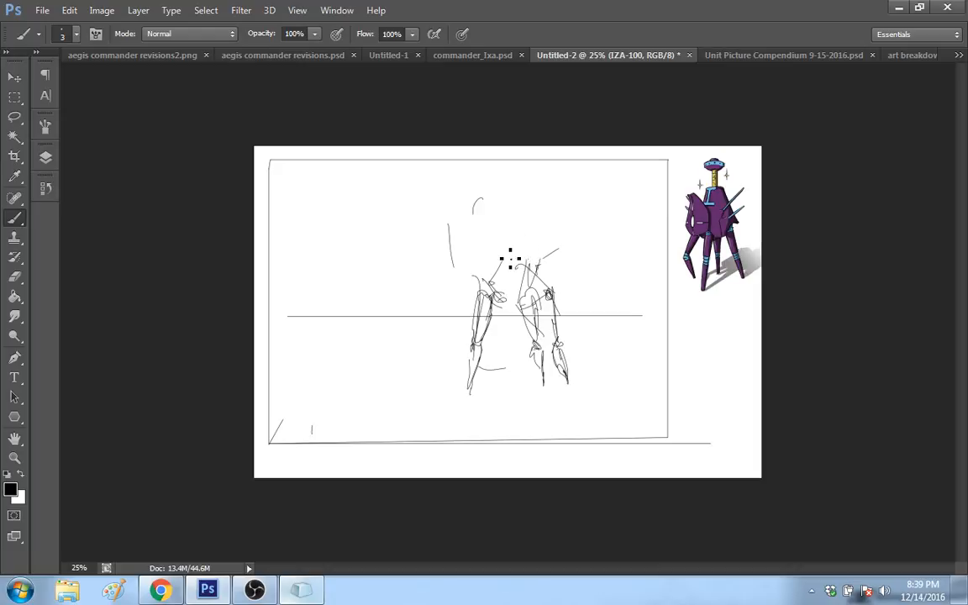
Step: Sketch the angular body outline above the legs and a slanted, block-like shape rising from it to the frame's upper edge
{"action": "mouse_move", "coordinate": [510, 258]}
{"action": "left_mouse_down"}
{"action": "mouse_move", "coordinate": [461, 286]}
{"action": "mouse_move", "coordinate": [499, 233]}
{"action": "mouse_move", "coordinate": [522, 225]}
{"action": "mouse_move", "coordinate": [560, 246]}
{"action": "mouse_move", "coordinate": [545, 309]}
{"action": "left_mouse_up"}
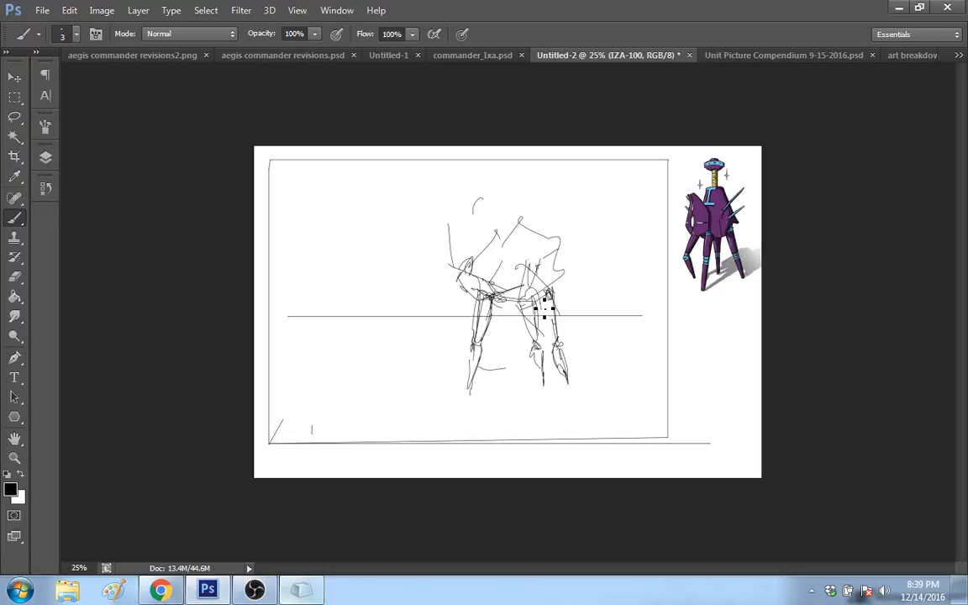
{"action": "mouse_move", "coordinate": [536, 232]}
{"action": "left_mouse_down"}
{"action": "mouse_move", "coordinate": [548, 295]}
{"action": "mouse_move", "coordinate": [540, 248]}
{"action": "mouse_move", "coordinate": [537, 261]}
{"action": "left_mouse_up"}
{"action": "mouse_move", "coordinate": [494, 225]}
{"action": "left_mouse_down"}
{"action": "mouse_move", "coordinate": [557, 173]}
{"action": "mouse_move", "coordinate": [580, 238]}
{"action": "mouse_move", "coordinate": [510, 239]}
{"action": "mouse_move", "coordinate": [502, 215]}
{"action": "mouse_move", "coordinate": [564, 206]}
{"action": "mouse_move", "coordinate": [534, 258]}
{"action": "left_mouse_up"}
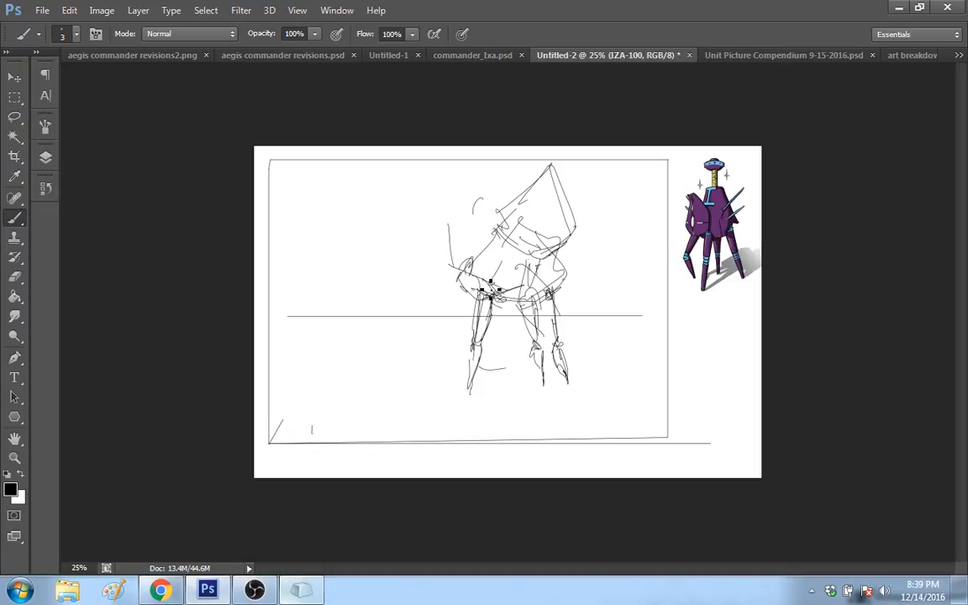
Step: Switch to Chrome and lower the volume of the playing YouTube music video to about half
{"action": "left_click", "coordinate": [160, 591]}
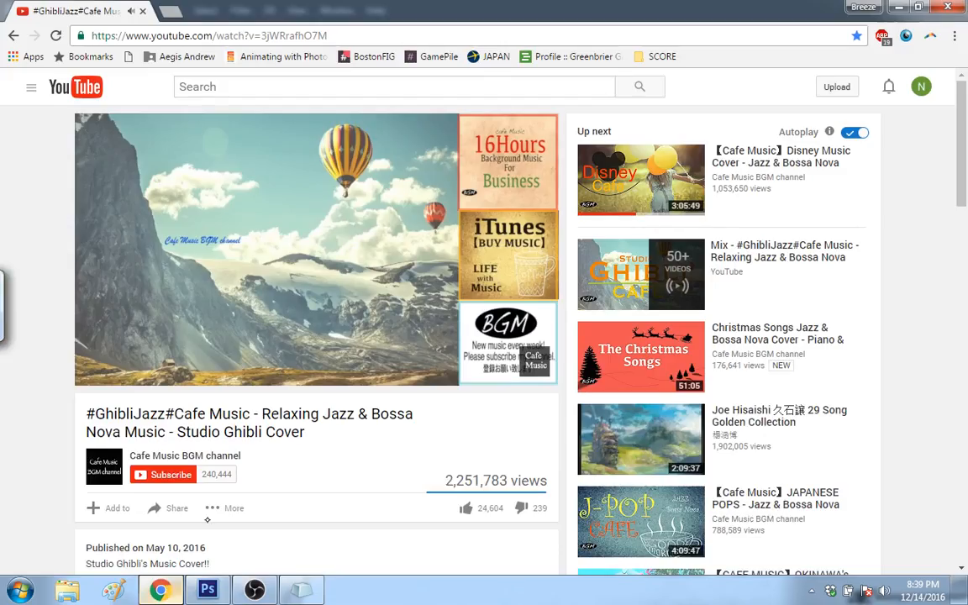
{"action": "mouse_move", "coordinate": [198, 378]}
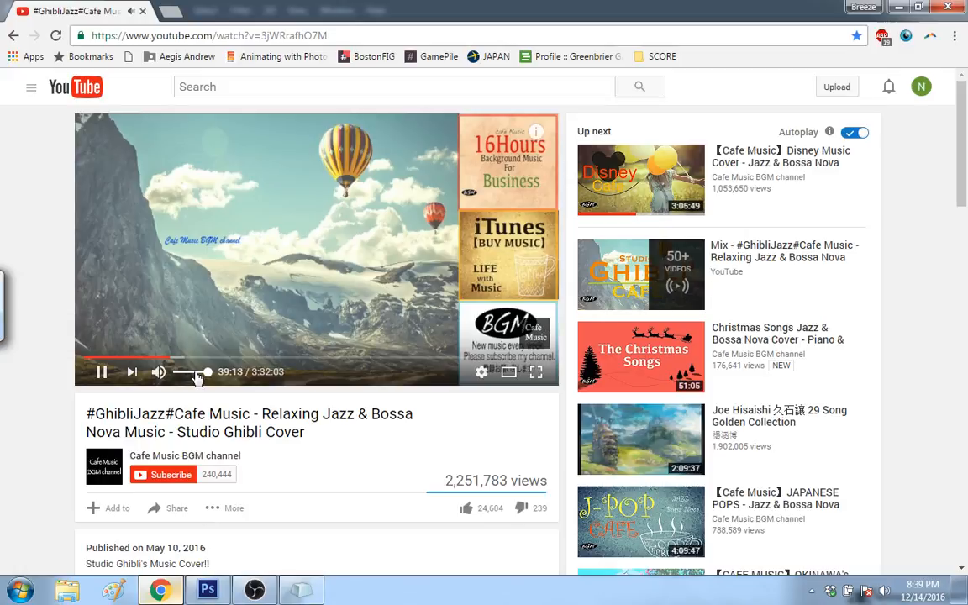
{"action": "left_click_drag", "start_coordinate": [198, 378], "coordinate": [191, 380]}
{"action": "left_click", "coordinate": [194, 381]}
{"action": "right_click", "coordinate": [190, 374]}
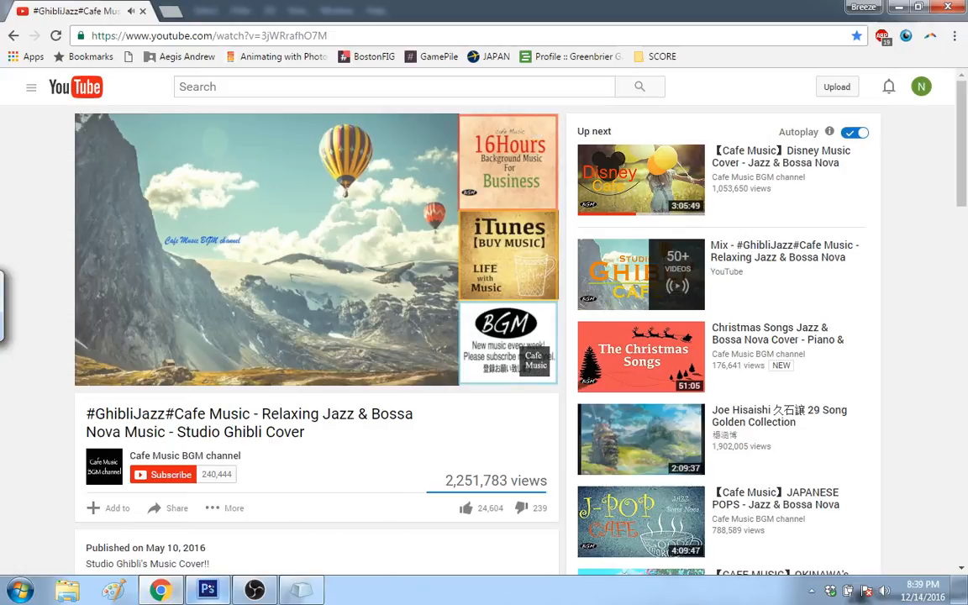
Step: Return to Photoshop, move the rectangular selection around the robot sketch toward the frame's right edge, and deselect it
{"action": "key", "text": "alt+Tab"}
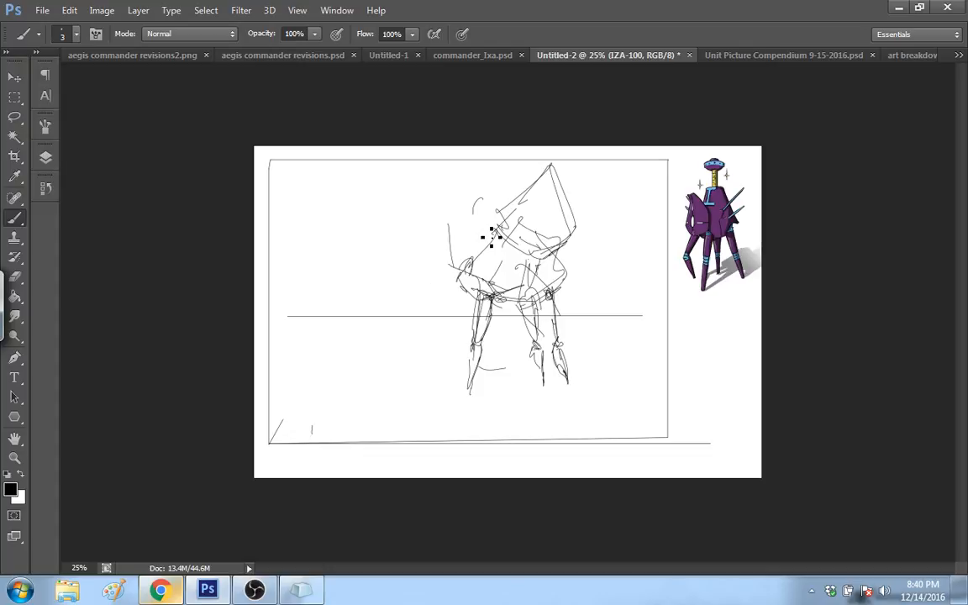
{"action": "key", "text": "m"}
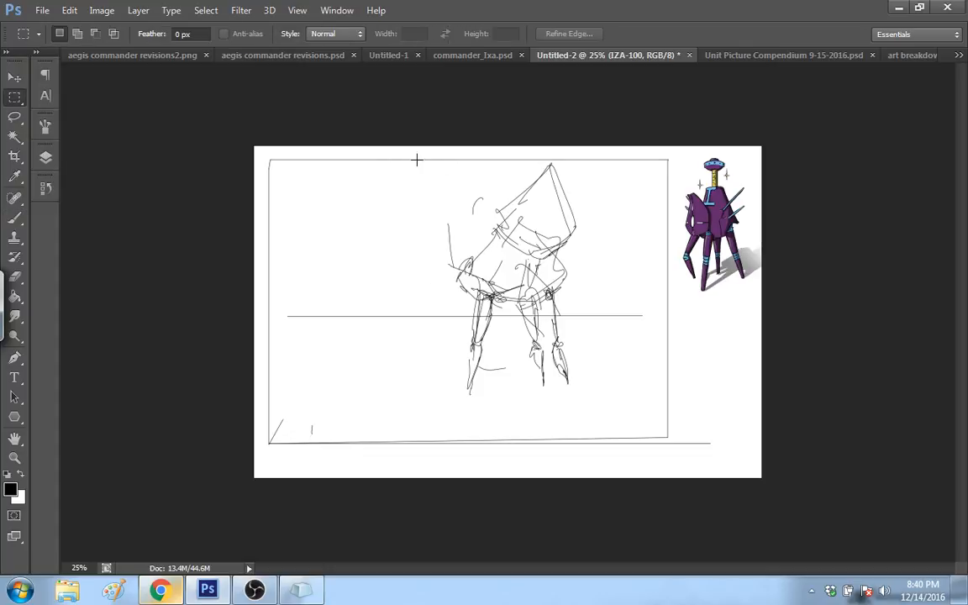
{"action": "mouse_move", "coordinate": [416, 159]}
{"action": "left_mouse_down"}
{"action": "mouse_move", "coordinate": [598, 231]}
{"action": "mouse_move", "coordinate": [598, 395]}
{"action": "left_mouse_up"}
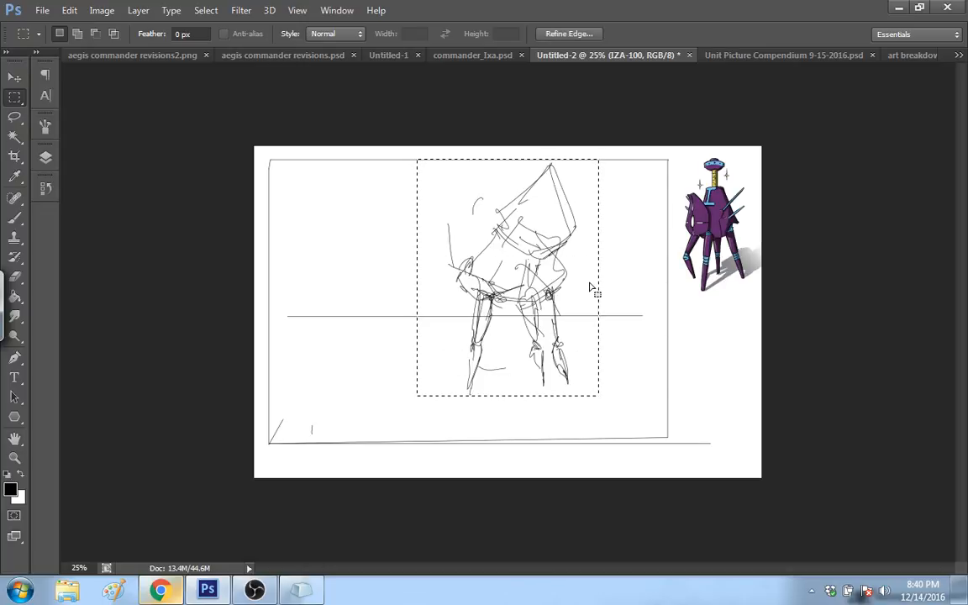
{"action": "left_click_drag", "start_coordinate": [592, 288], "coordinate": [596, 291]}
{"action": "left_click", "coordinate": [14, 77]}
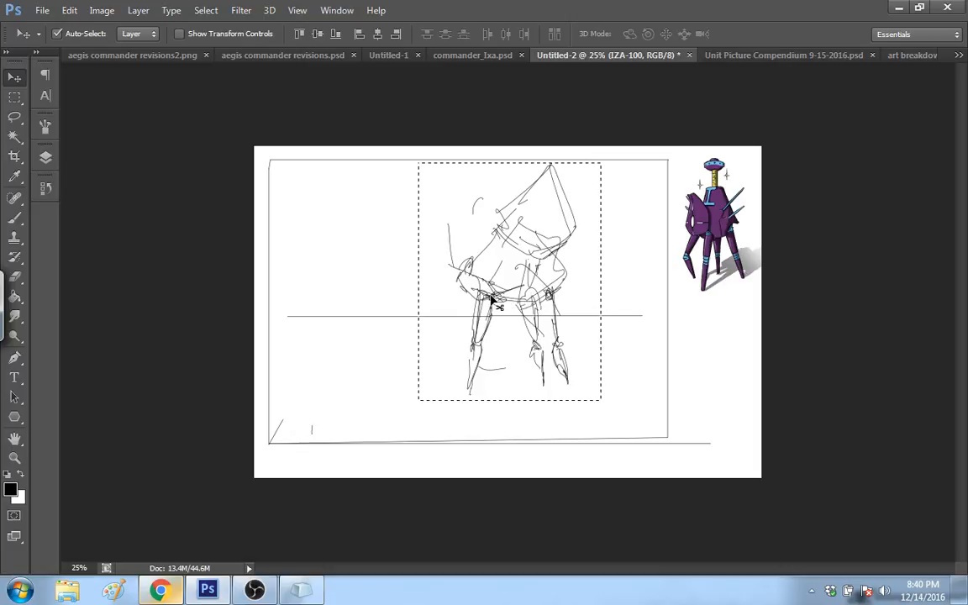
{"action": "left_click_drag", "start_coordinate": [495, 302], "coordinate": [563, 302]}
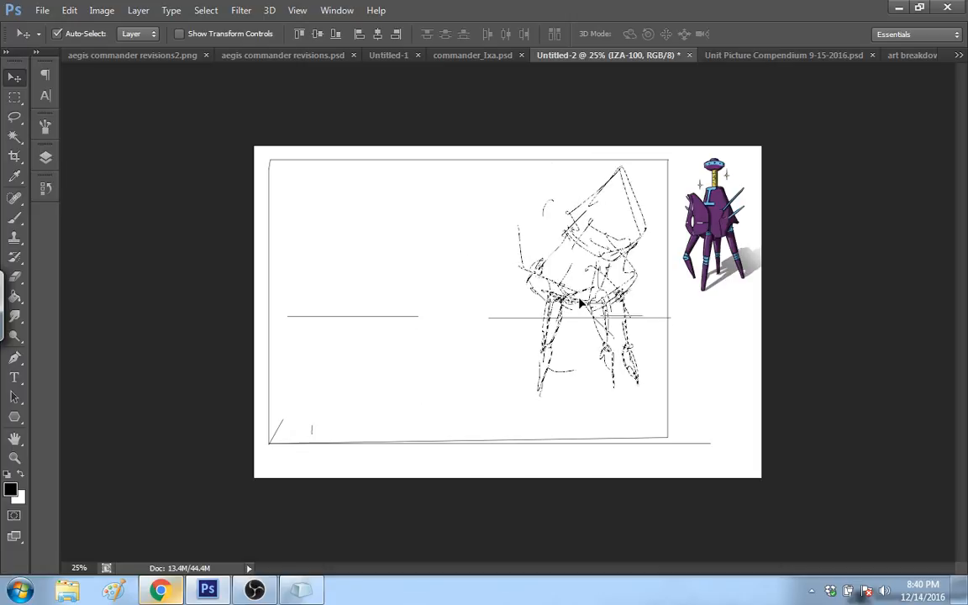
{"action": "left_click", "coordinate": [17, 217]}
{"action": "left_click", "coordinate": [15, 77]}
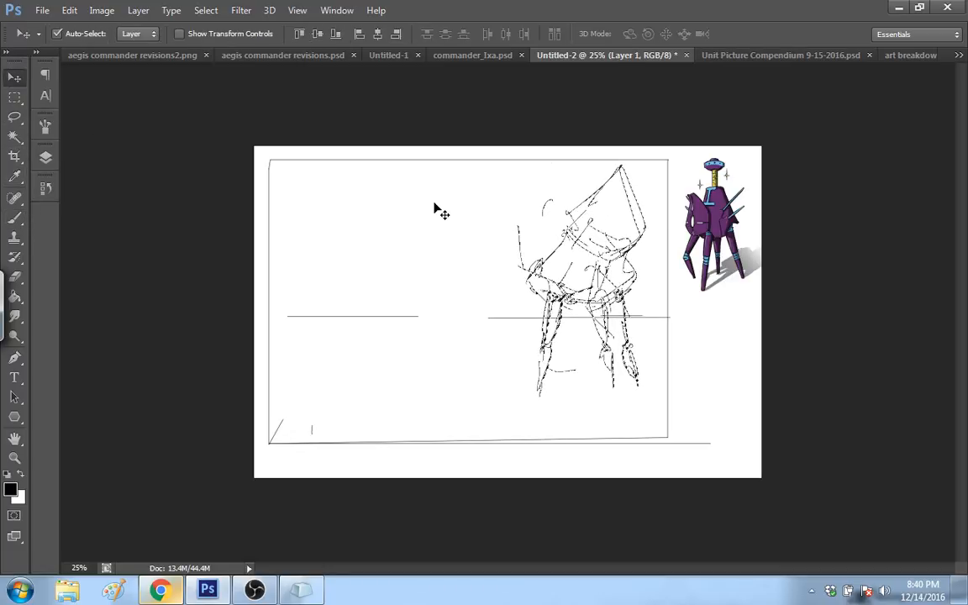
{"action": "key", "text": "m"}
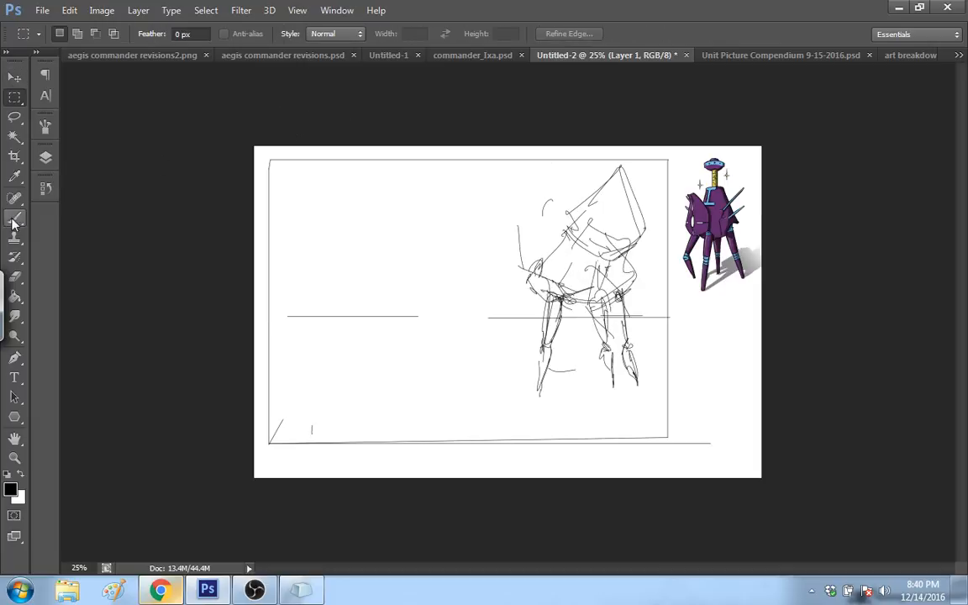
Step: Brush a tall pointed shield-shaped plate over the front of the robot's body, above its left leg
{"action": "left_click", "coordinate": [23, 219]}
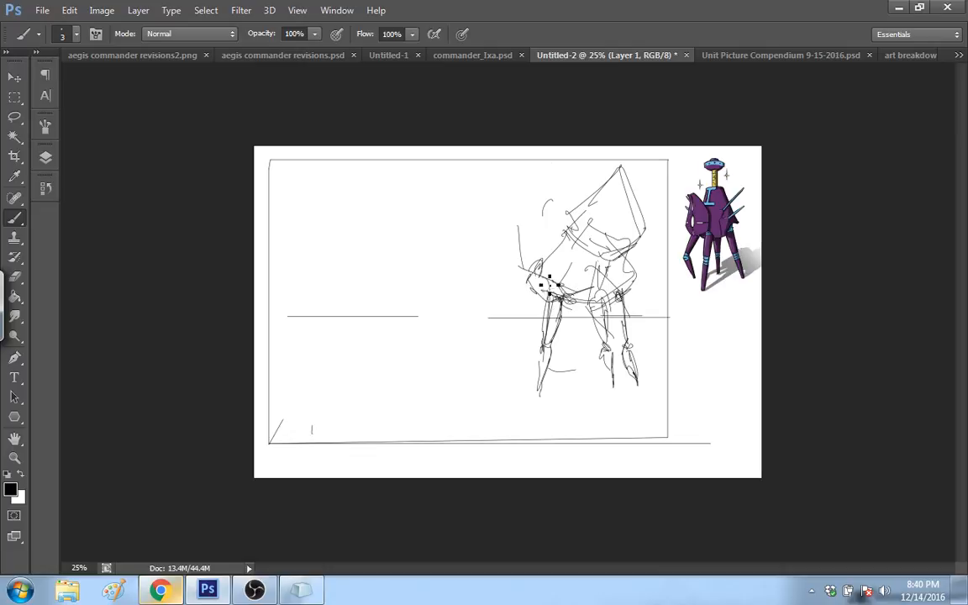
{"action": "mouse_move", "coordinate": [557, 294]}
{"action": "left_mouse_down"}
{"action": "mouse_move", "coordinate": [553, 257]}
{"action": "mouse_move", "coordinate": [577, 220]}
{"action": "left_mouse_up"}
{"action": "left_click_drag", "start_coordinate": [592, 271], "coordinate": [586, 288]}
{"action": "left_click_drag", "start_coordinate": [578, 222], "coordinate": [581, 285]}
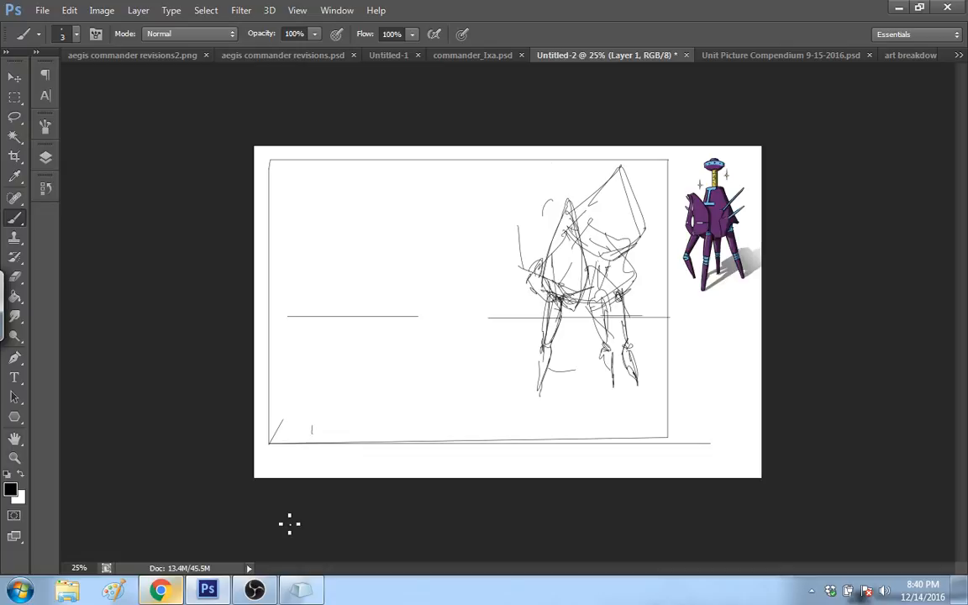
Step: Switch to OBS and raise the Mic/Aux level in the mixer to -0.8 dB
{"action": "key", "text": "alt+Tab"}
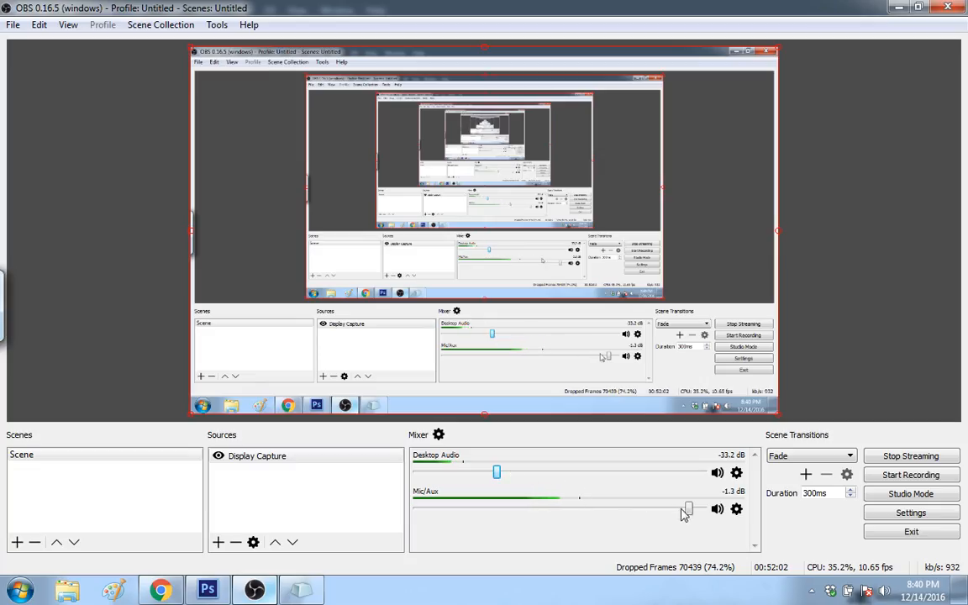
{"action": "left_click_drag", "start_coordinate": [692, 510], "coordinate": [696, 513]}
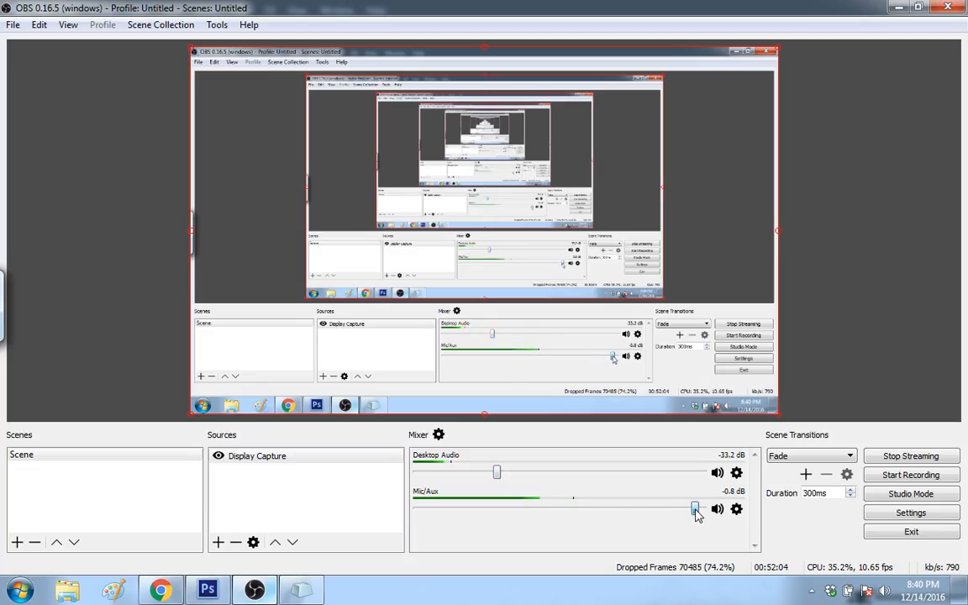
Step: Switch to Chrome and lower the YouTube music video's volume further, to about a quarter
{"action": "left_click", "coordinate": [159, 591]}
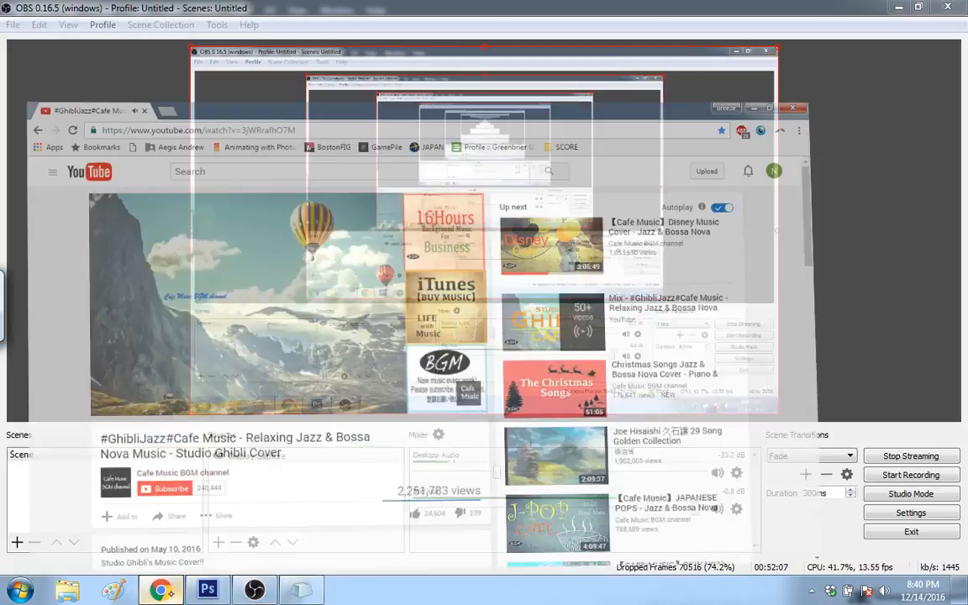
{"action": "left_click", "coordinate": [173, 596]}
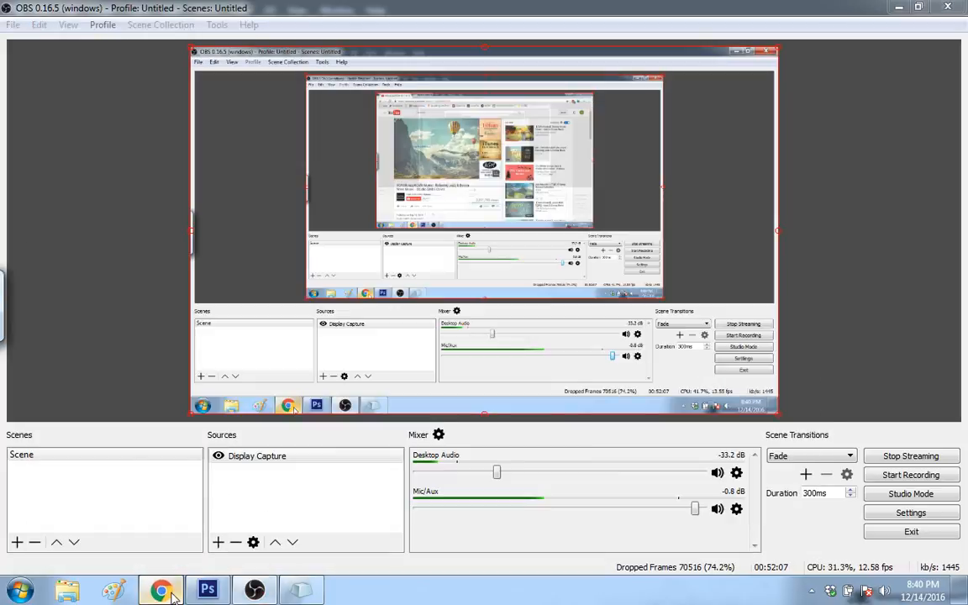
{"action": "left_click", "coordinate": [172, 596]}
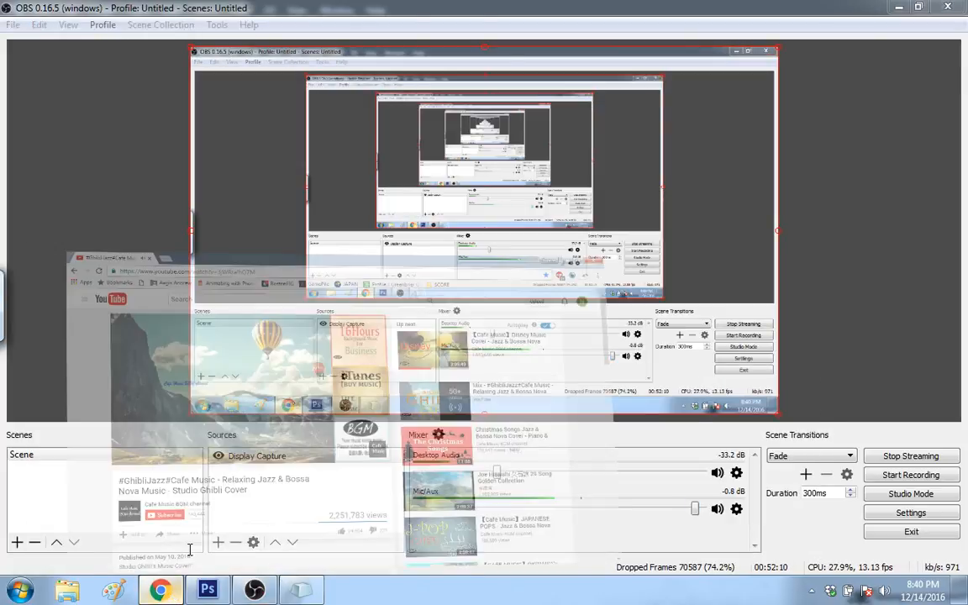
{"action": "mouse_move", "coordinate": [233, 351]}
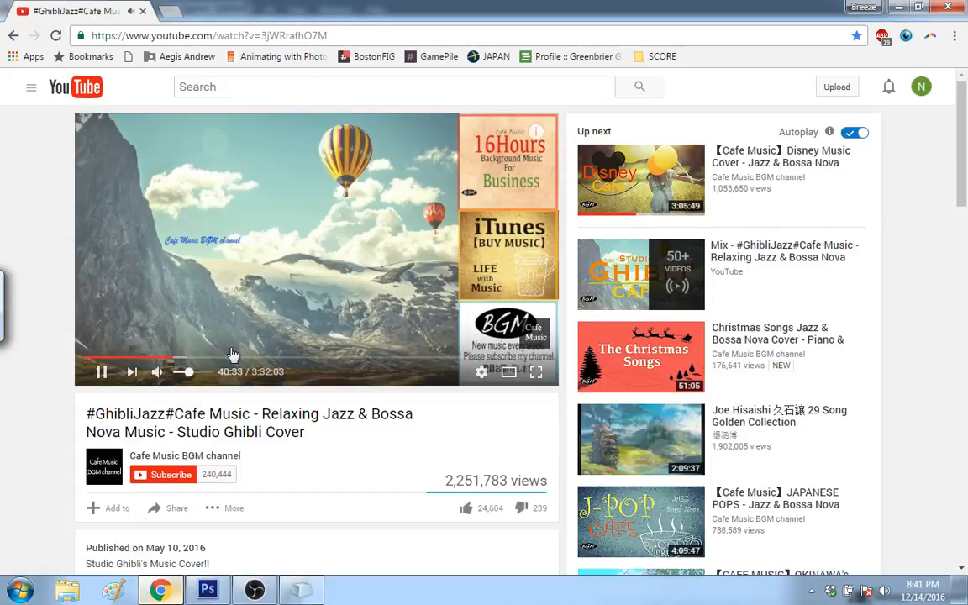
{"action": "left_click", "coordinate": [189, 376]}
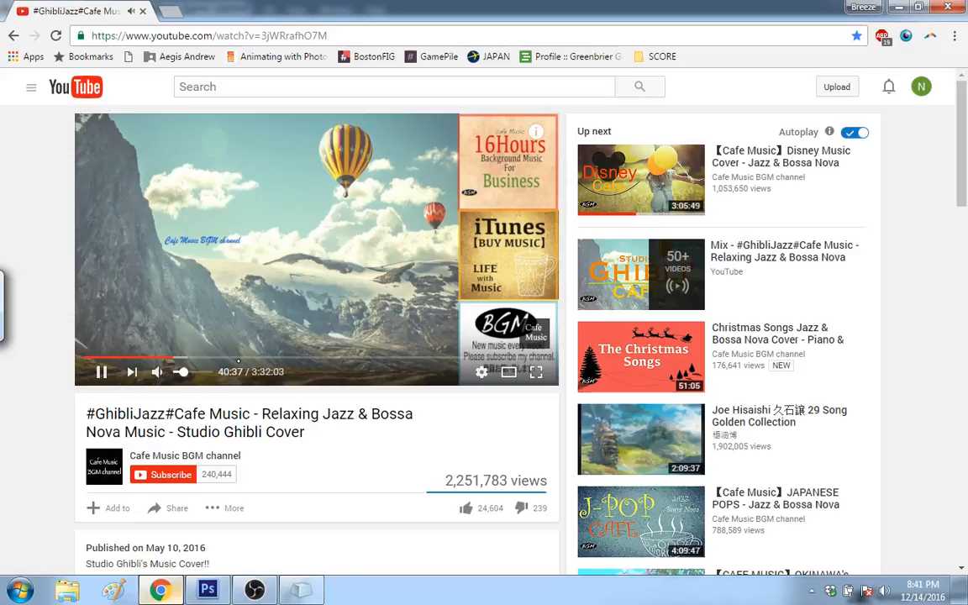
Step: Return to Photoshop, reinforce the robot's angular lower body outline, and redraw the slanted block above it with a flatter top
{"action": "left_click", "coordinate": [220, 592]}
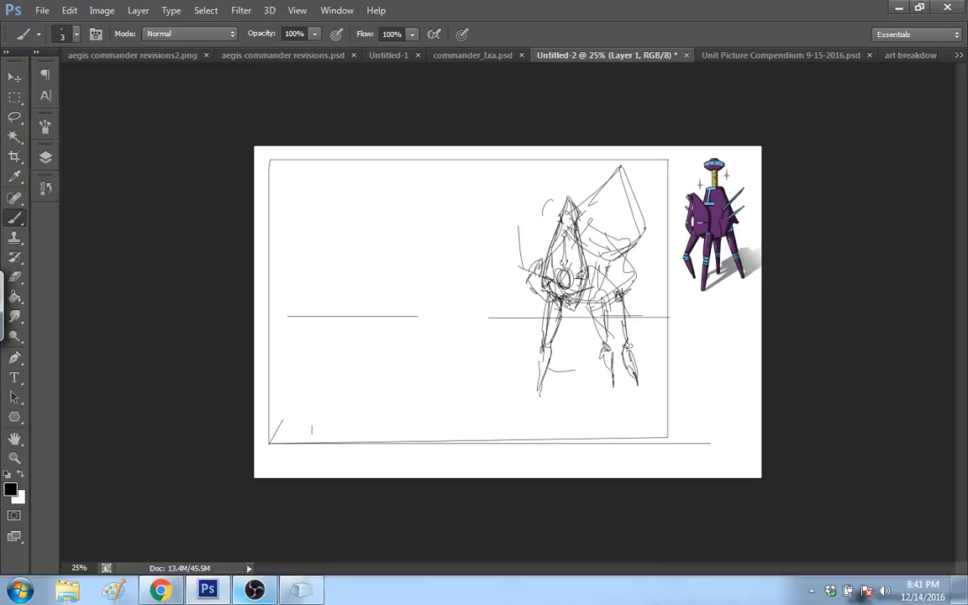
{"action": "mouse_move", "coordinate": [539, 262]}
{"action": "left_mouse_down"}
{"action": "mouse_move", "coordinate": [561, 320]}
{"action": "mouse_move", "coordinate": [629, 291]}
{"action": "left_mouse_up"}
{"action": "mouse_move", "coordinate": [610, 255]}
{"action": "left_mouse_down"}
{"action": "mouse_move", "coordinate": [625, 279]}
{"action": "mouse_move", "coordinate": [617, 222]}
{"action": "left_mouse_up"}
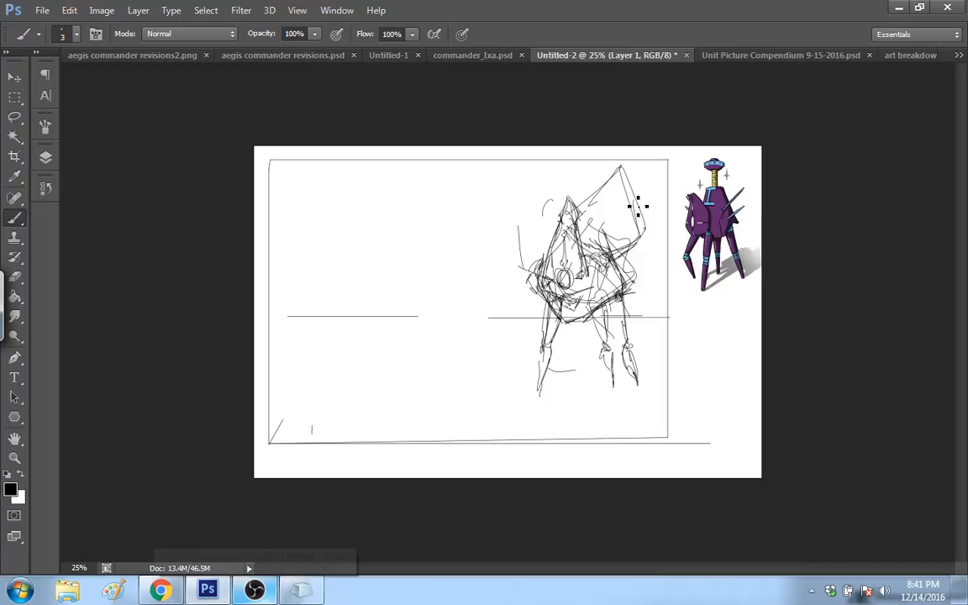
{"action": "mouse_move", "coordinate": [638, 207]}
{"action": "left_mouse_down"}
{"action": "mouse_move", "coordinate": [602, 171]}
{"action": "mouse_move", "coordinate": [646, 216]}
{"action": "left_mouse_up"}
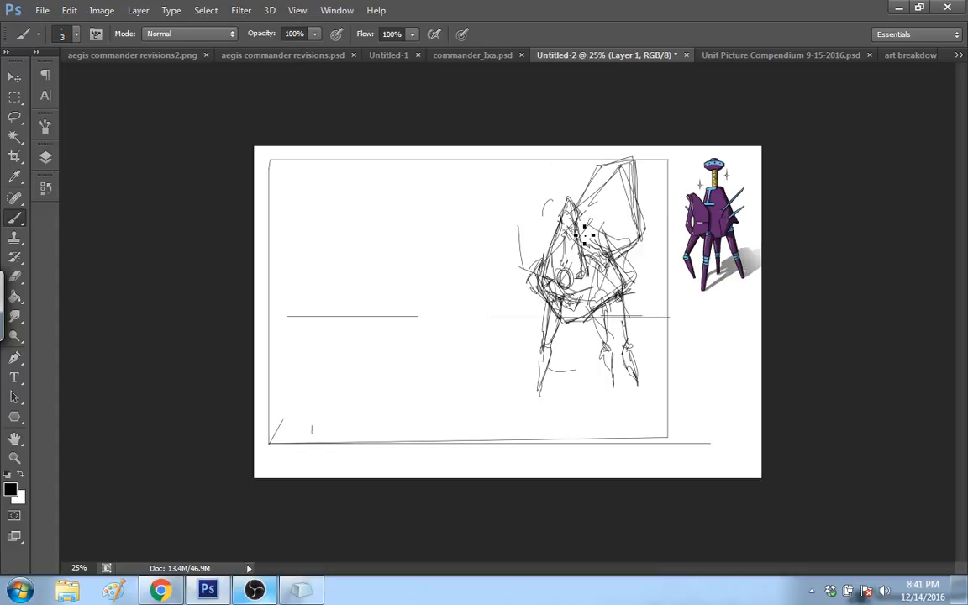
Step: Set the brush size to 4 px and thicken the lower right edge and tip of the pointed front plate
{"action": "right_click", "coordinate": [586, 248]}
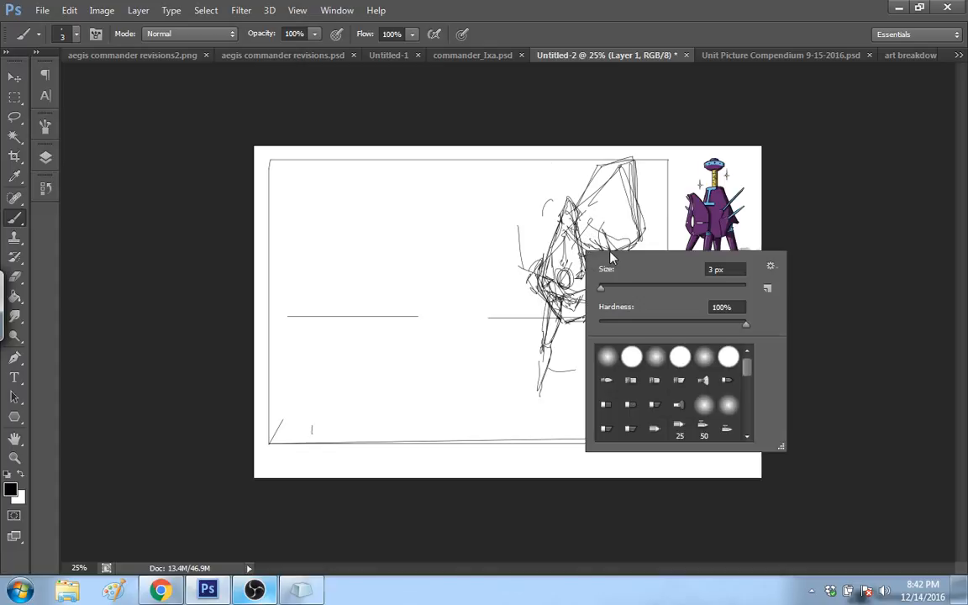
{"action": "left_click_drag", "start_coordinate": [603, 292], "coordinate": [604, 292]}
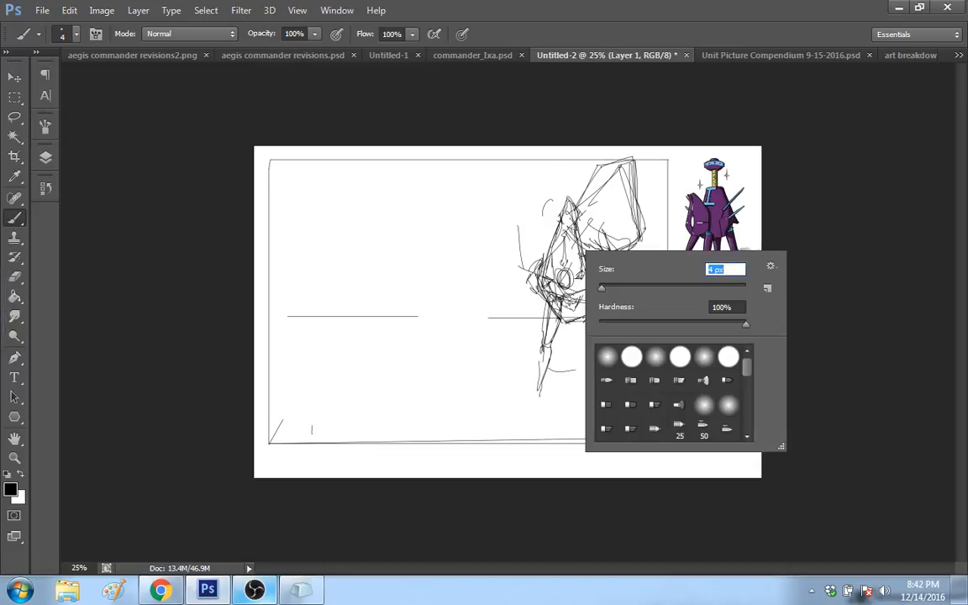
{"action": "key", "text": "Return"}
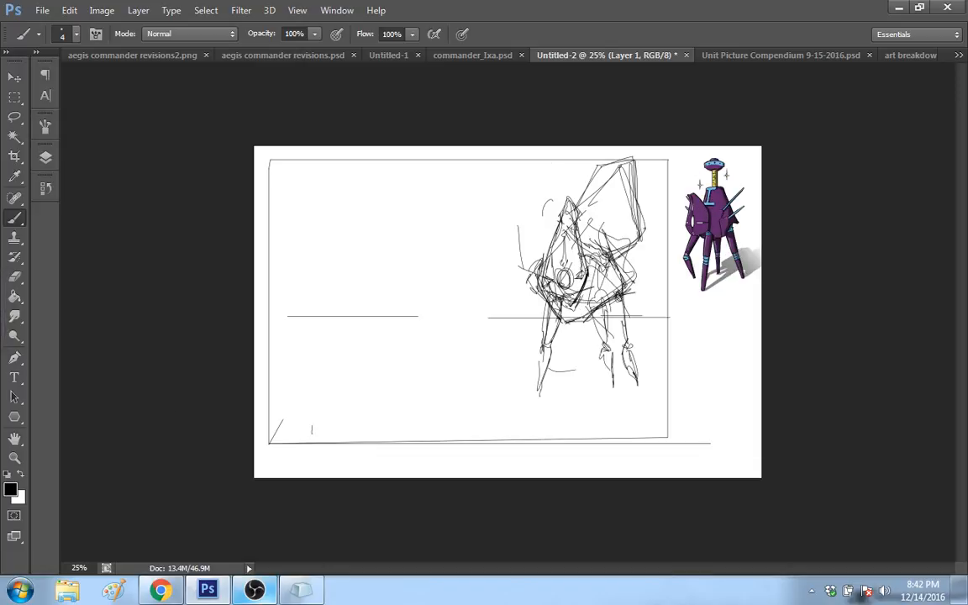
{"action": "left_click", "coordinate": [14, 458]}
{"action": "left_click", "coordinate": [530, 273]}
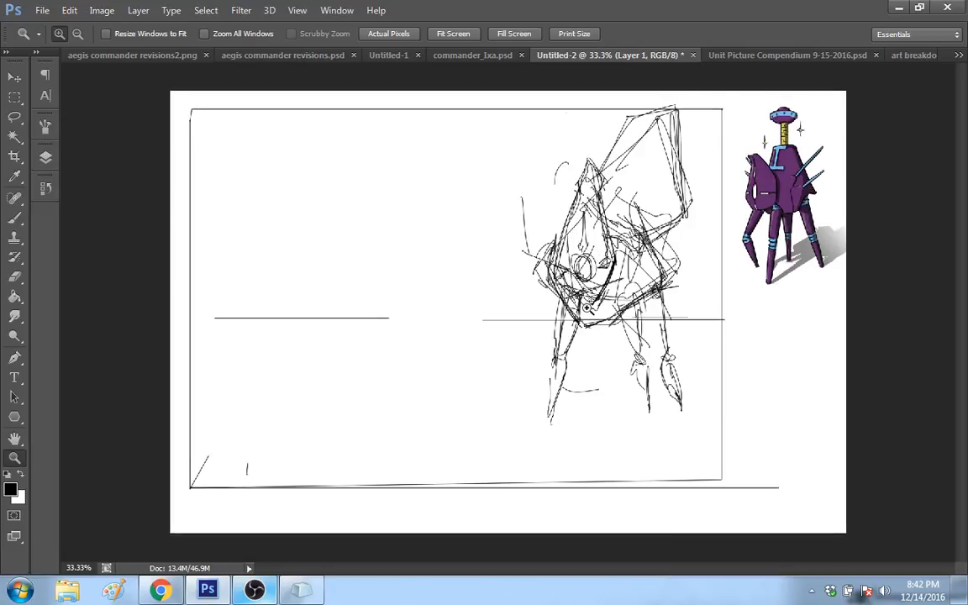
{"action": "left_click", "coordinate": [675, 287]}
{"action": "key", "text": "b"}
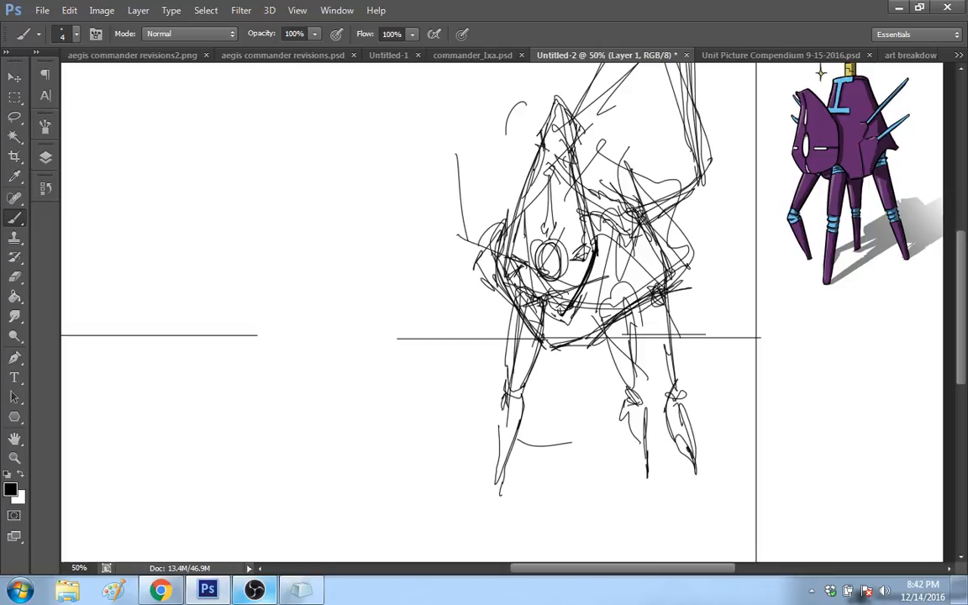
{"action": "mouse_move", "coordinate": [576, 301]}
{"action": "left_mouse_down"}
{"action": "mouse_move", "coordinate": [556, 320]}
{"action": "mouse_move", "coordinate": [576, 305]}
{"action": "mouse_move", "coordinate": [598, 253]}
{"action": "left_mouse_up"}
{"action": "mouse_move", "coordinate": [959, 317]}
{"action": "left_mouse_down"}
{"action": "mouse_move", "coordinate": [959, 264]}
{"action": "mouse_move", "coordinate": [955, 304]}
{"action": "mouse_move", "coordinate": [956, 295]}
{"action": "left_mouse_up"}
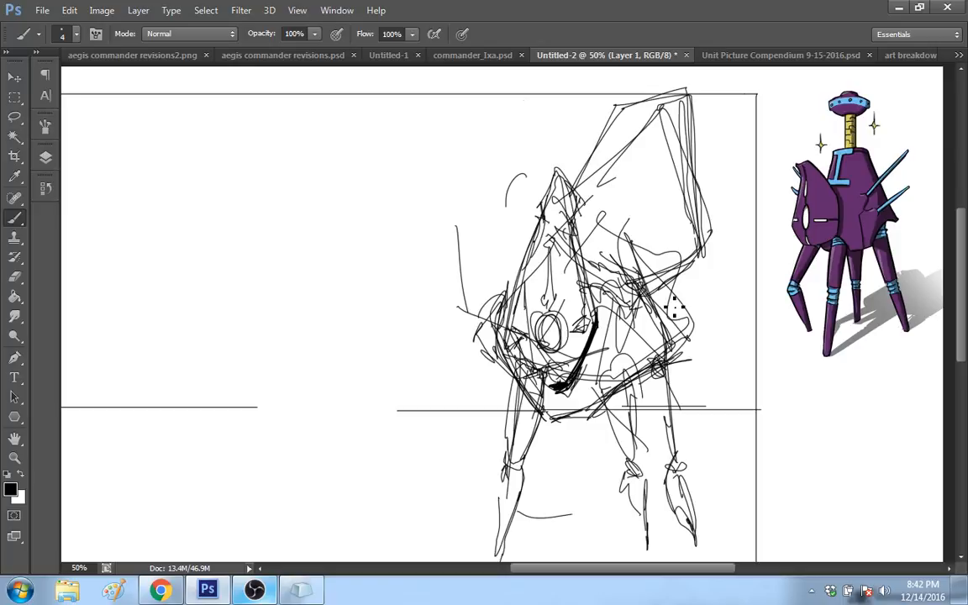
{"action": "key", "text": "z"}
{"action": "right_click", "coordinate": [277, 284]}
{"action": "left_click", "coordinate": [349, 363]}
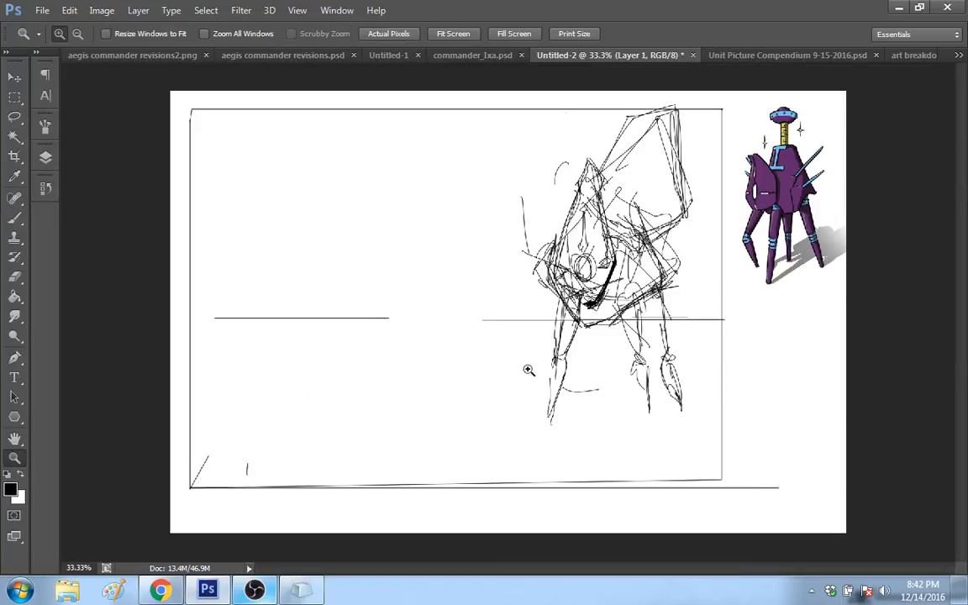
{"action": "right_click", "coordinate": [671, 305]}
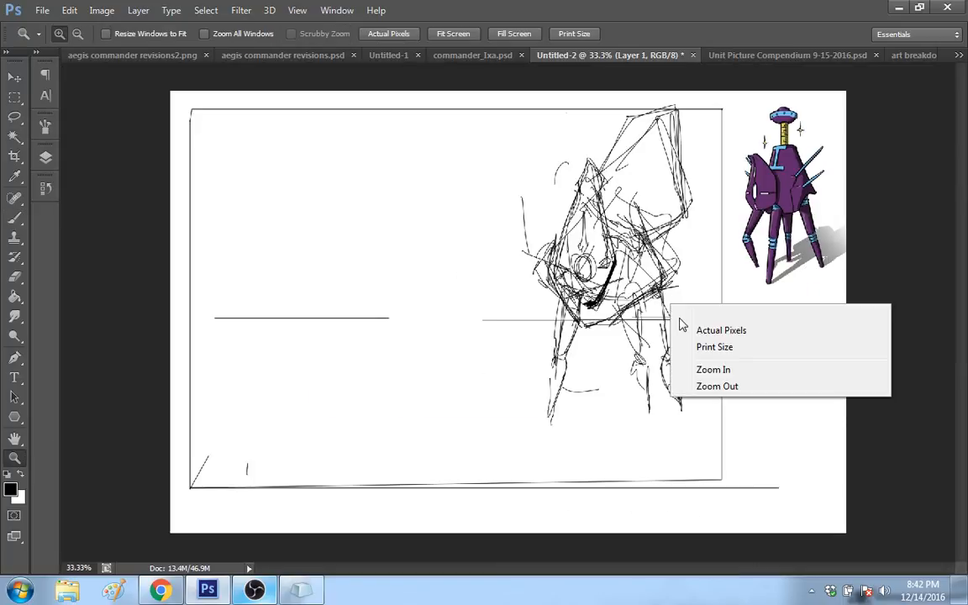
{"action": "left_click", "coordinate": [717, 386]}
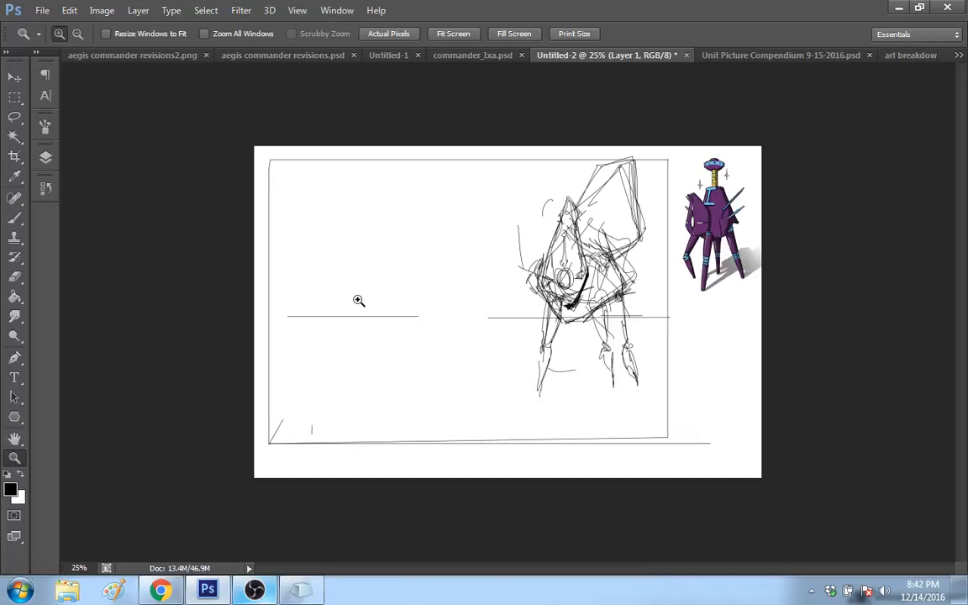
Step: Thicken the right side of the robot's lower body with heavy brush strokes and draw a long bent front leg beneath it
{"action": "key", "text": "b"}
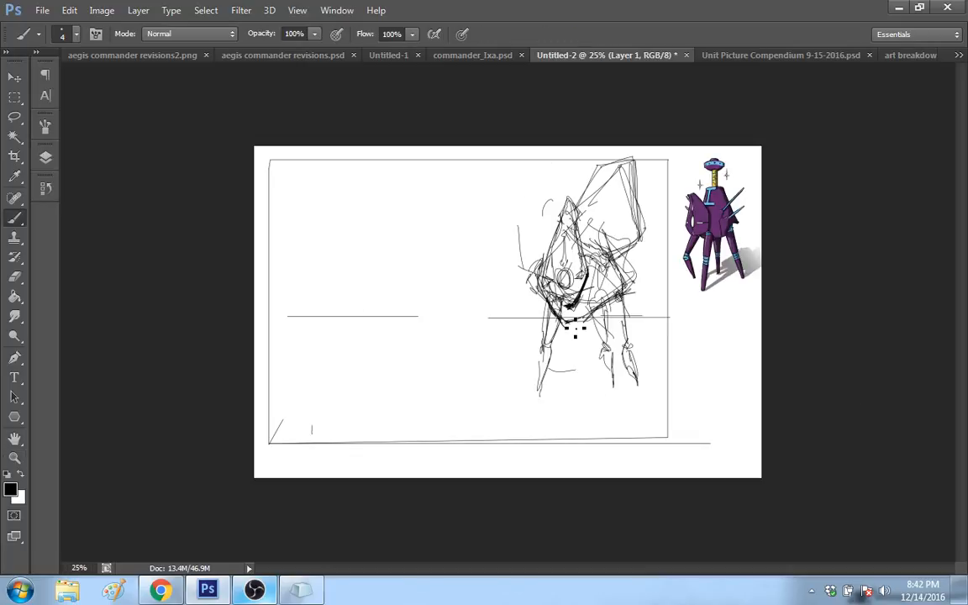
{"action": "mouse_move", "coordinate": [607, 244]}
{"action": "left_mouse_down"}
{"action": "mouse_move", "coordinate": [575, 322]}
{"action": "mouse_move", "coordinate": [603, 307]}
{"action": "left_mouse_up"}
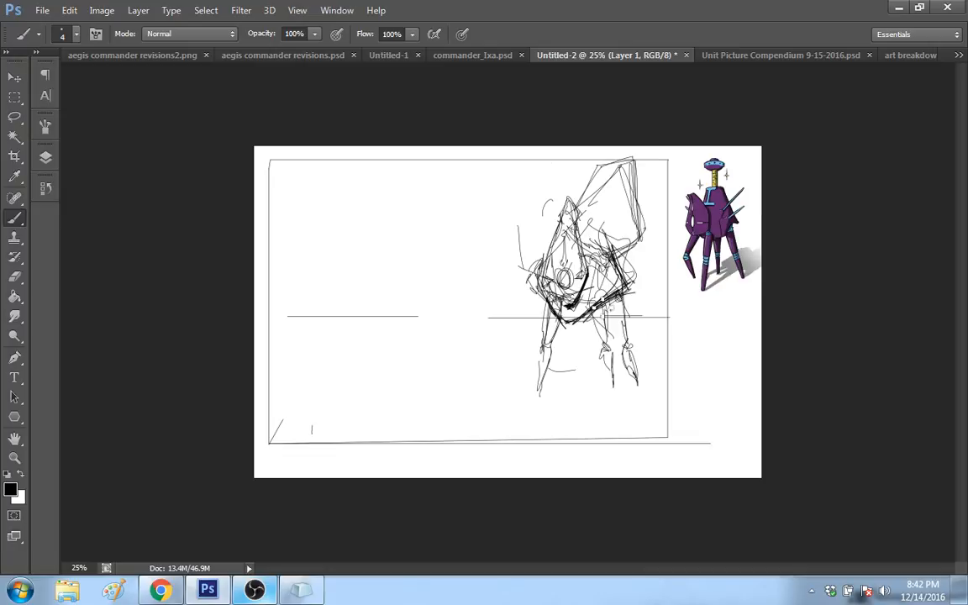
{"action": "mouse_move", "coordinate": [613, 250]}
{"action": "left_mouse_down"}
{"action": "mouse_move", "coordinate": [583, 321]}
{"action": "mouse_move", "coordinate": [608, 308]}
{"action": "left_mouse_up"}
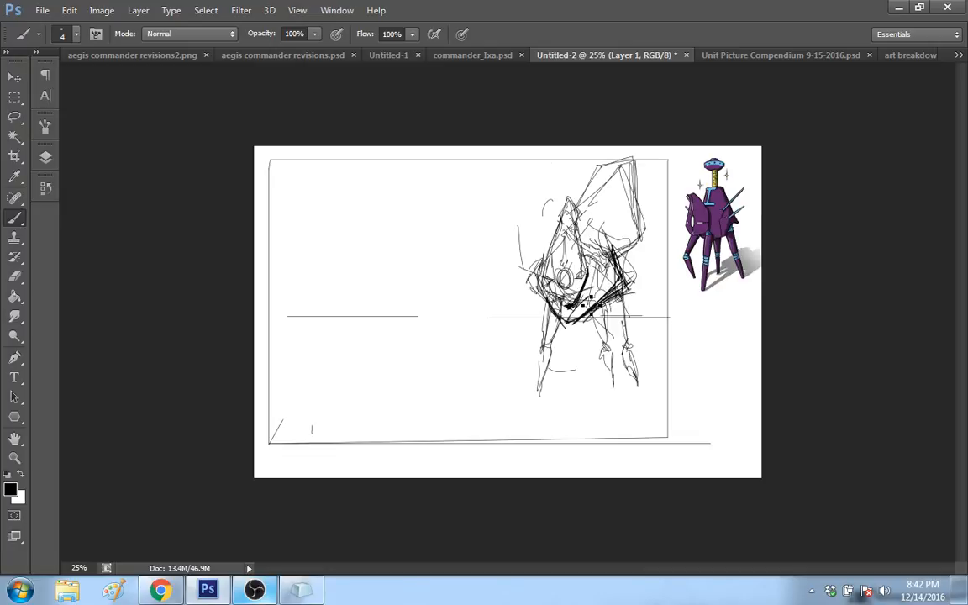
{"action": "left_click", "coordinate": [601, 282]}
{"action": "left_click", "coordinate": [609, 273]}
{"action": "left_click", "coordinate": [619, 283]}
{"action": "left_click_drag", "start_coordinate": [604, 264], "coordinate": [579, 323]}
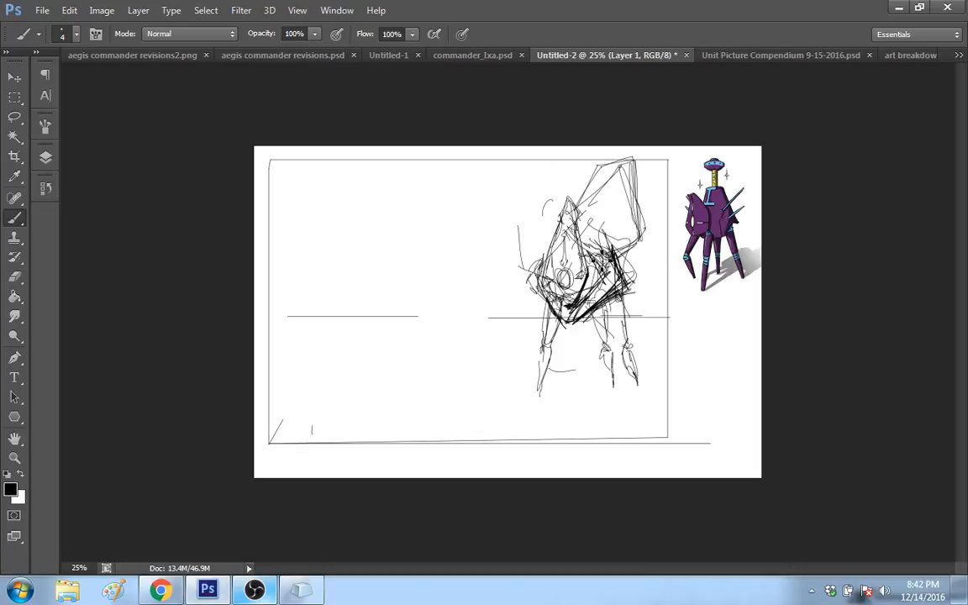
{"action": "mouse_move", "coordinate": [606, 266]}
{"action": "left_mouse_down"}
{"action": "mouse_move", "coordinate": [569, 318]}
{"action": "mouse_move", "coordinate": [538, 297]}
{"action": "mouse_move", "coordinate": [569, 357]}
{"action": "mouse_move", "coordinate": [572, 345]}
{"action": "mouse_move", "coordinate": [598, 426]}
{"action": "mouse_move", "coordinate": [604, 399]}
{"action": "left_mouse_up"}
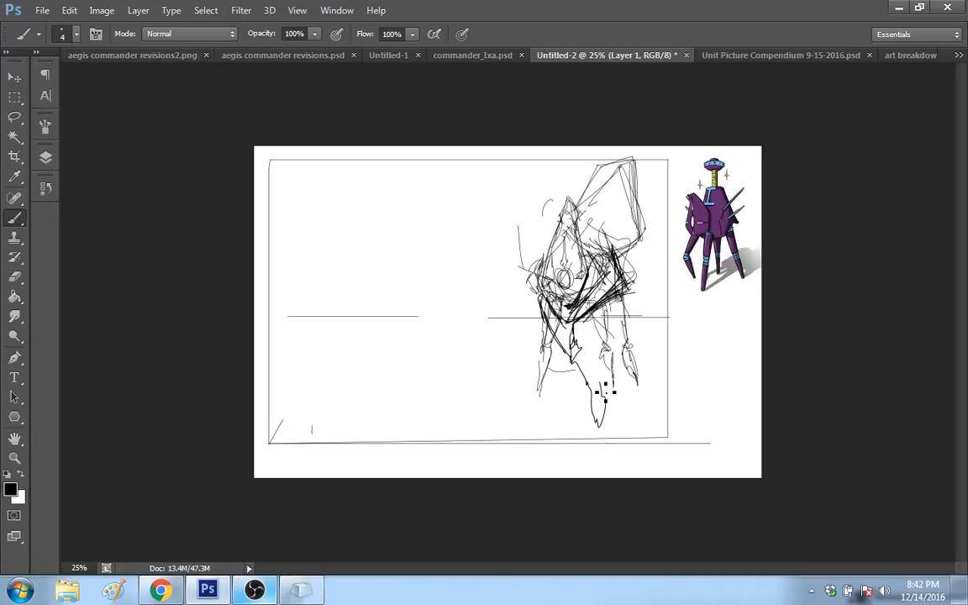
{"action": "mouse_move", "coordinate": [578, 334]}
{"action": "left_mouse_down"}
{"action": "mouse_move", "coordinate": [609, 416]}
{"action": "mouse_move", "coordinate": [576, 363]}
{"action": "mouse_move", "coordinate": [595, 421]}
{"action": "mouse_move", "coordinate": [604, 399]}
{"action": "left_mouse_up"}
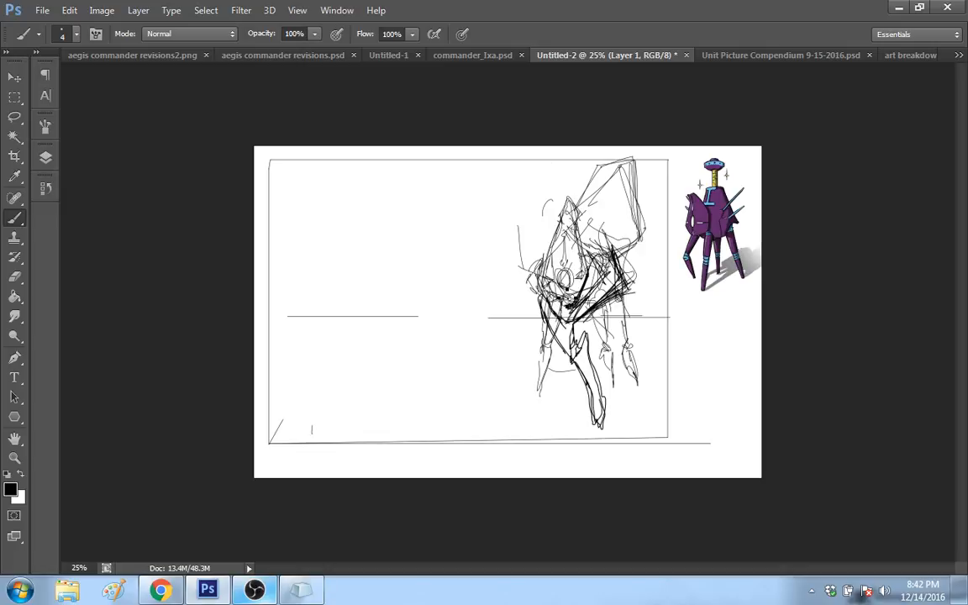
Step: Toggle the visibility of Layer 1, Layer 2 and IZA-100 to examine which sketch lines each layer holds
{"action": "left_click", "coordinate": [46, 158]}
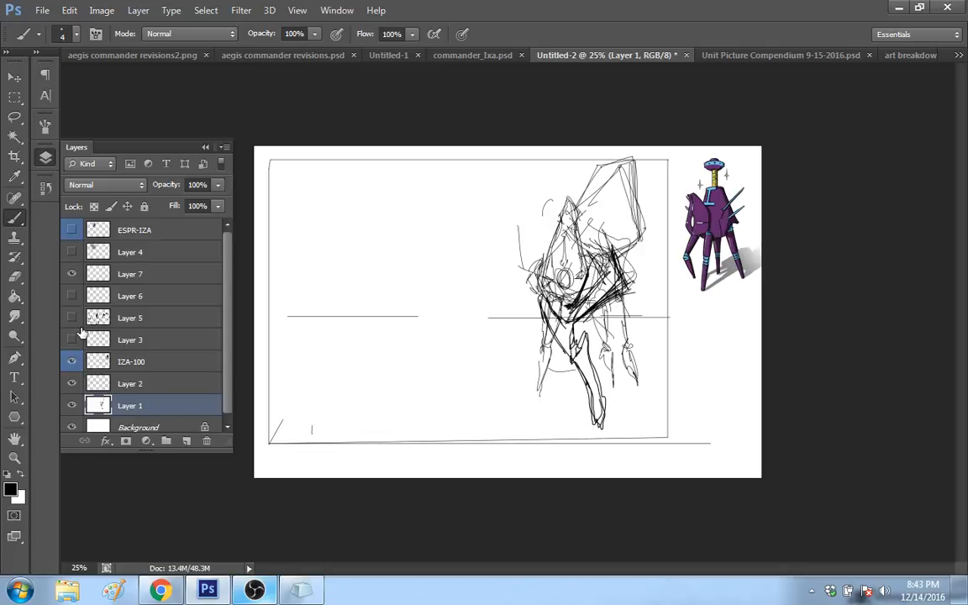
{"action": "left_click", "coordinate": [72, 405]}
{"action": "left_click", "coordinate": [72, 405]}
{"action": "left_click", "coordinate": [72, 383]}
{"action": "left_click", "coordinate": [71, 384]}
{"action": "left_click", "coordinate": [74, 405]}
{"action": "left_click", "coordinate": [74, 406]}
{"action": "left_click", "coordinate": [74, 405]}
{"action": "left_click", "coordinate": [74, 405]}
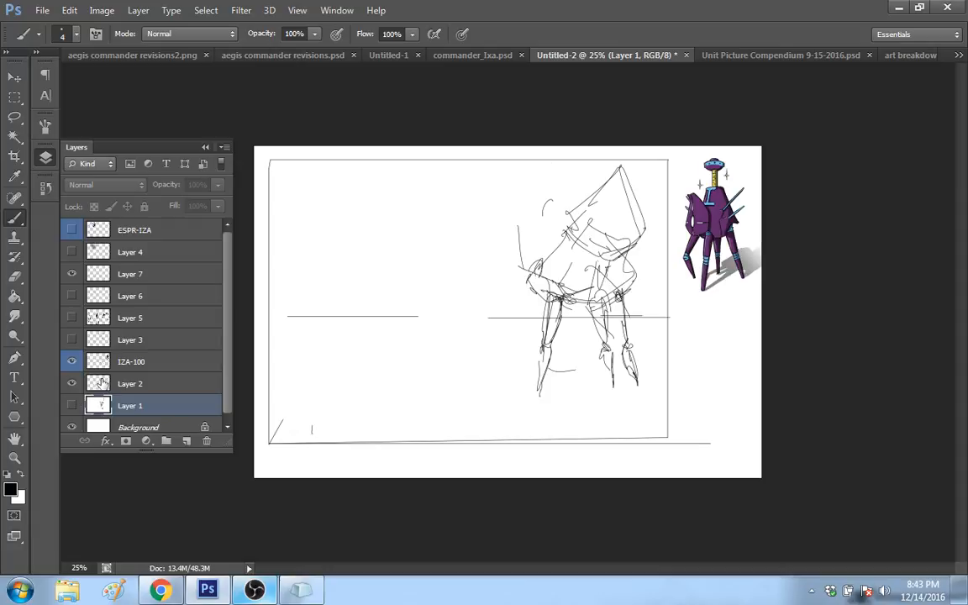
{"action": "left_click", "coordinate": [72, 406]}
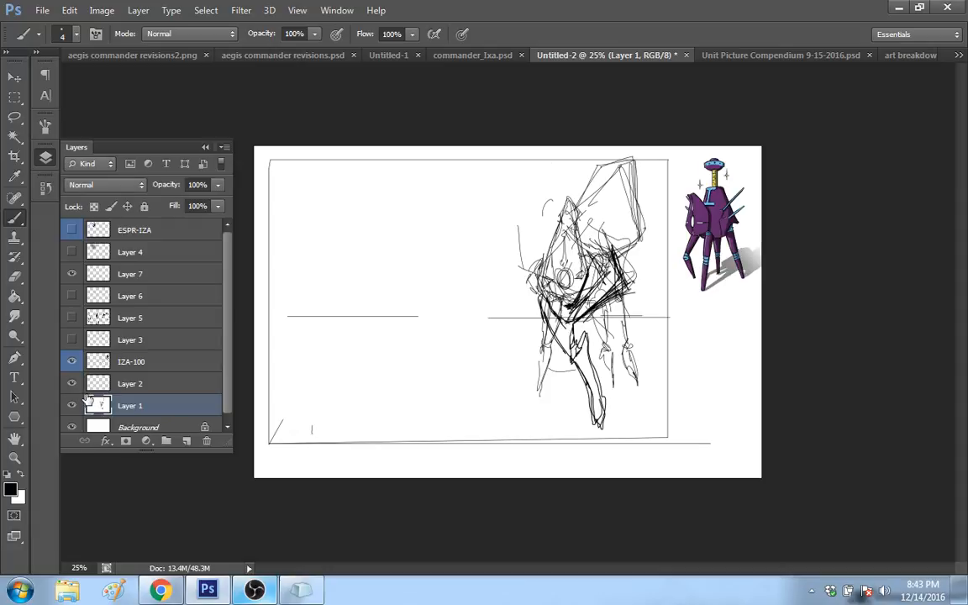
{"action": "scroll", "coordinate": [227, 336], "scroll_direction": "down", "scroll_amount": 1}
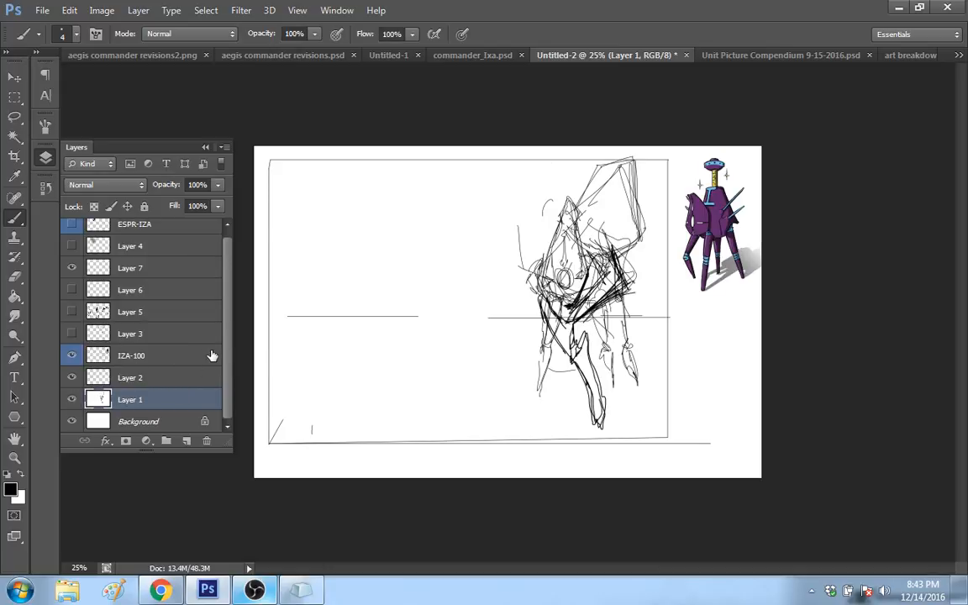
{"action": "scroll", "coordinate": [198, 321], "scroll_direction": "up", "scroll_amount": 1}
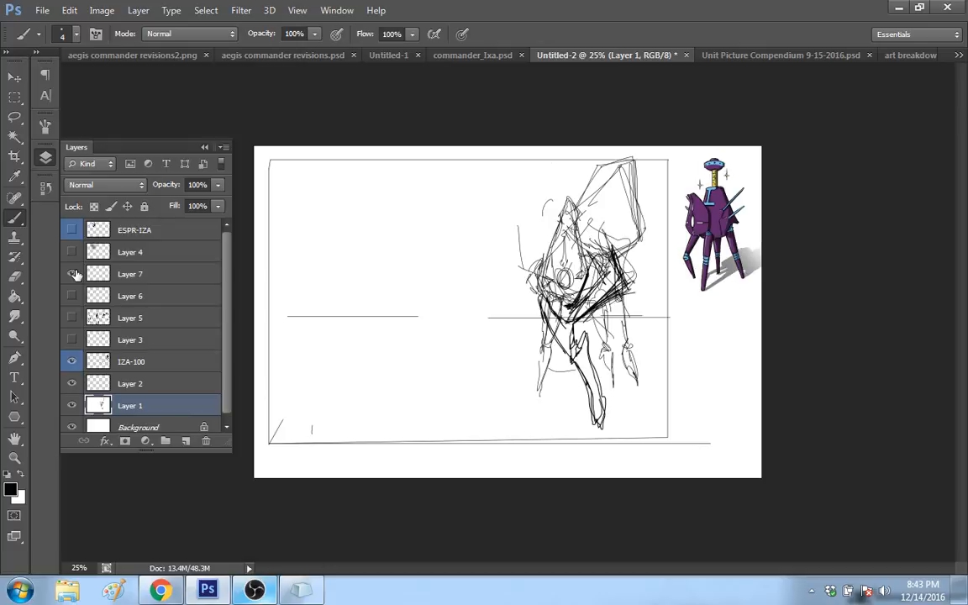
{"action": "left_click", "coordinate": [71, 361]}
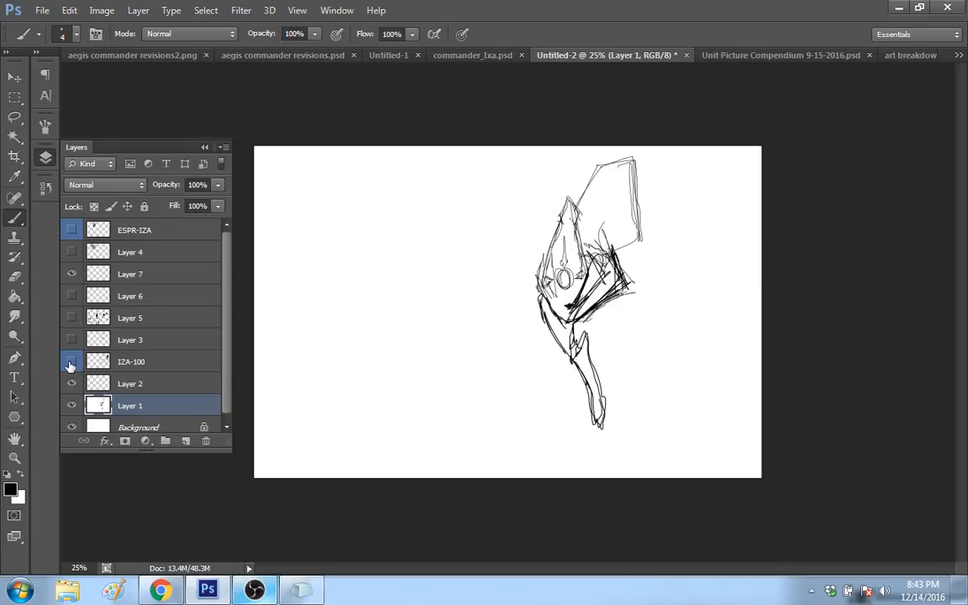
{"action": "left_click", "coordinate": [71, 362]}
Step: Erase the old body and upper leg lines that overlap the new sketch on the IZA-100 layer, and check Layer 2's contents
{"action": "left_click", "coordinate": [92, 359]}
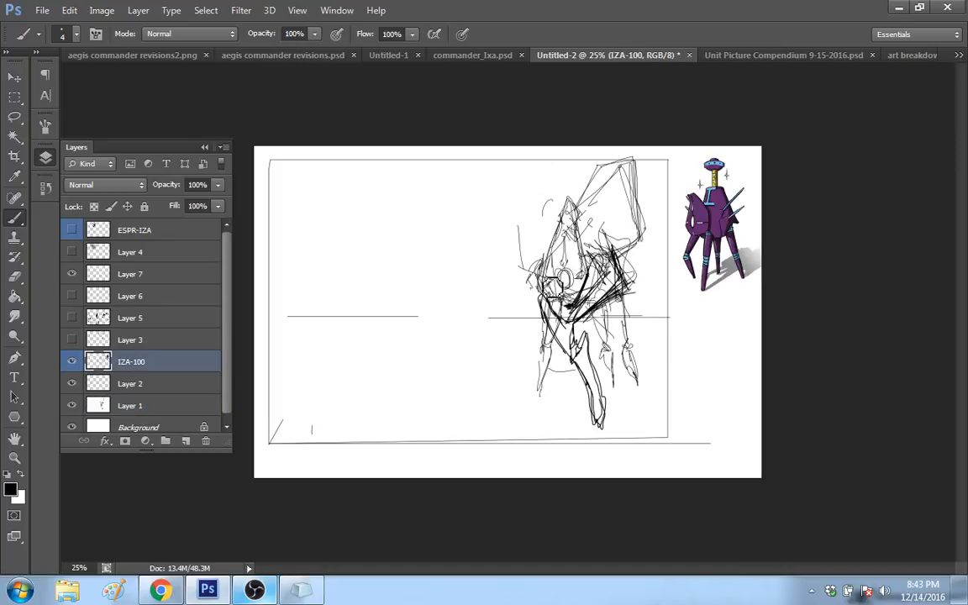
{"action": "mouse_move", "coordinate": [552, 288]}
{"action": "left_mouse_down"}
{"action": "mouse_move", "coordinate": [629, 298]}
{"action": "mouse_move", "coordinate": [609, 332]}
{"action": "mouse_move", "coordinate": [644, 329]}
{"action": "left_mouse_up"}
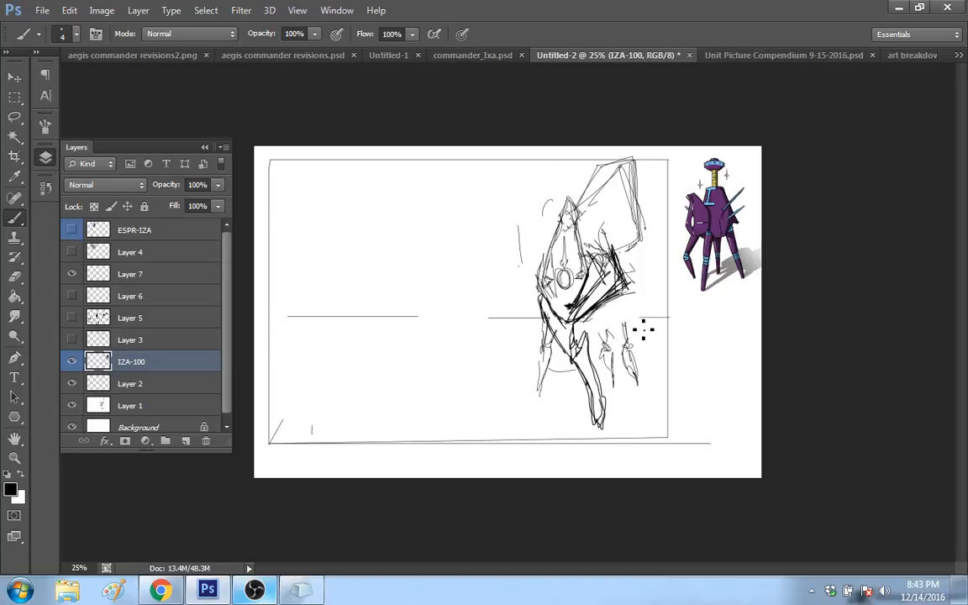
{"action": "left_click", "coordinate": [117, 384]}
{"action": "left_click", "coordinate": [72, 385]}
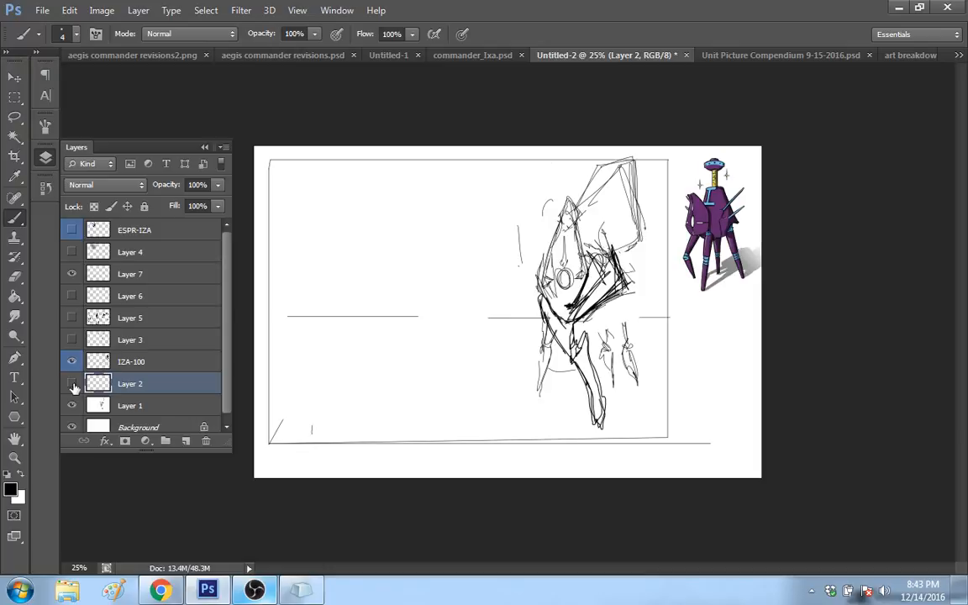
{"action": "left_click", "coordinate": [72, 385]}
Step: Fade the rough robot sketch by setting Layer 1's opacity to 26%
{"action": "left_click", "coordinate": [73, 406]}
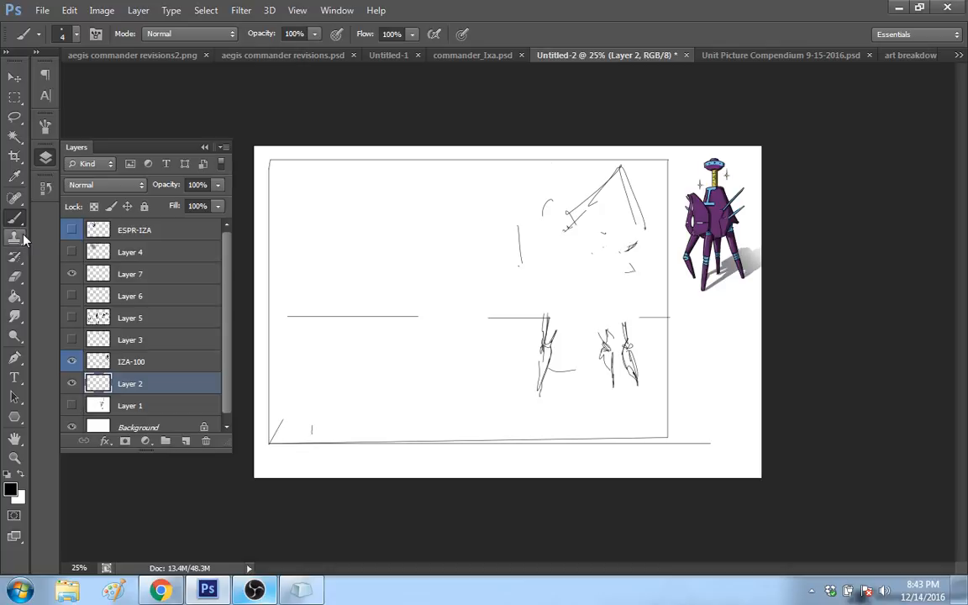
{"action": "left_click", "coordinate": [126, 406]}
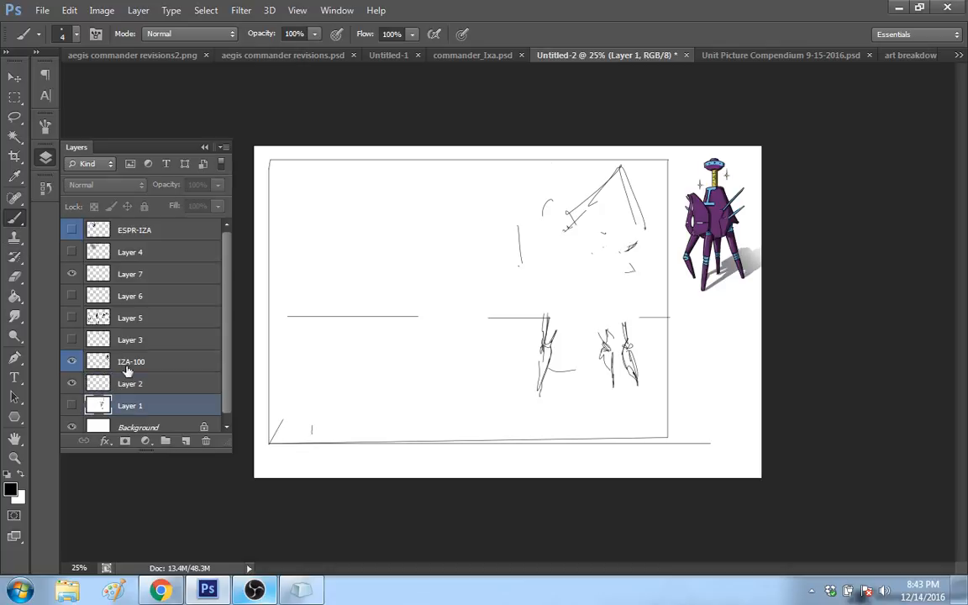
{"action": "left_click", "coordinate": [72, 406]}
{"action": "left_click", "coordinate": [217, 184]}
{"action": "left_click_drag", "start_coordinate": [177, 204], "coordinate": [161, 207]}
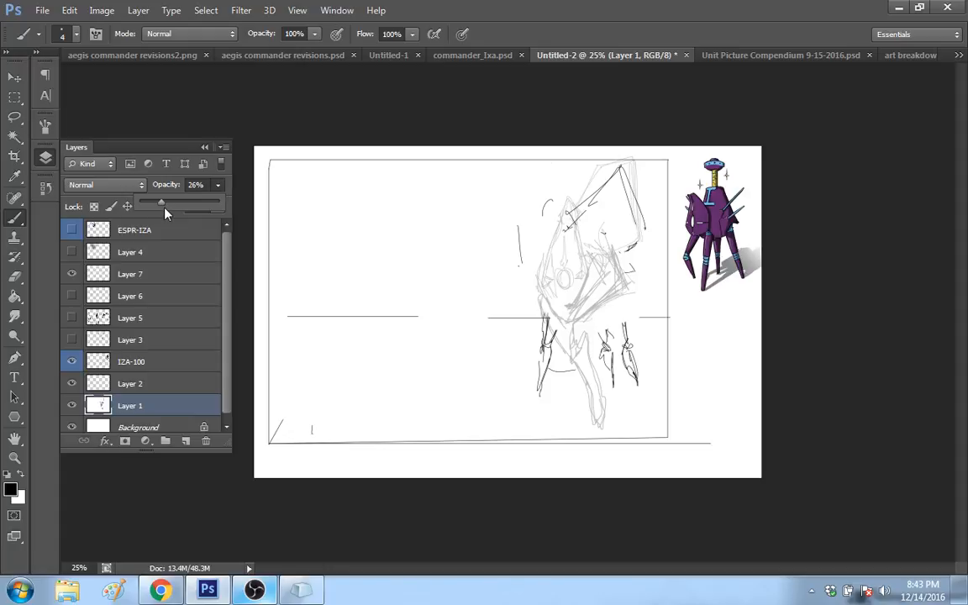
Step: On Layer 2, redraw the pointed front plate as a tall, narrow diamond outline over the faded sketch
{"action": "left_click", "coordinate": [88, 383]}
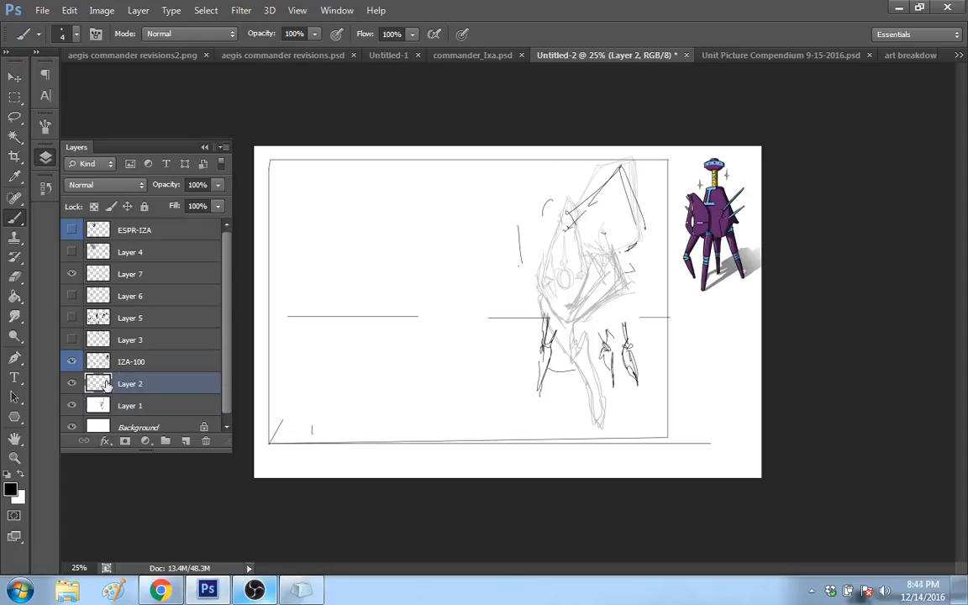
{"action": "left_click", "coordinate": [72, 384]}
{"action": "left_click", "coordinate": [71, 384]}
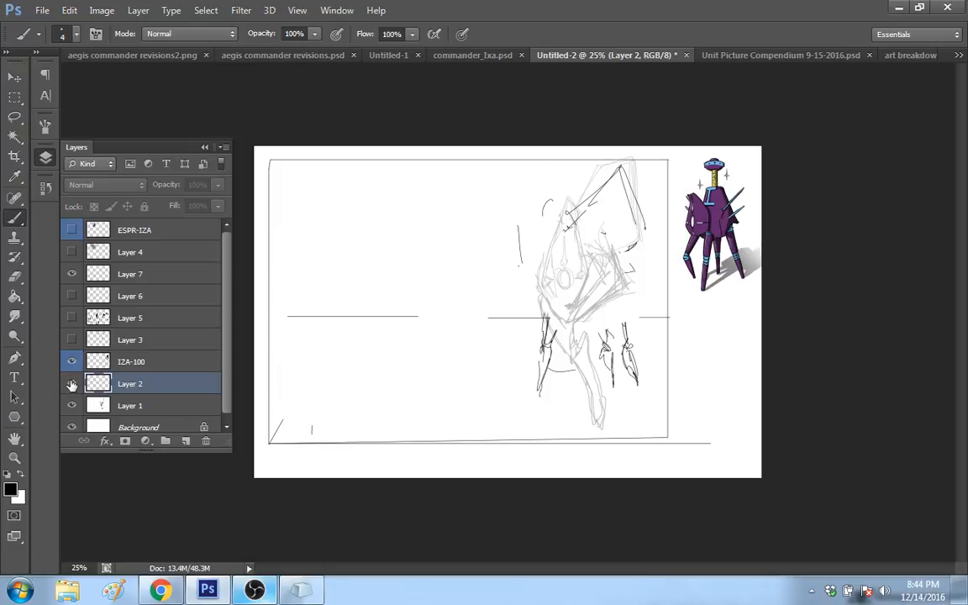
{"action": "left_click", "coordinate": [71, 384]}
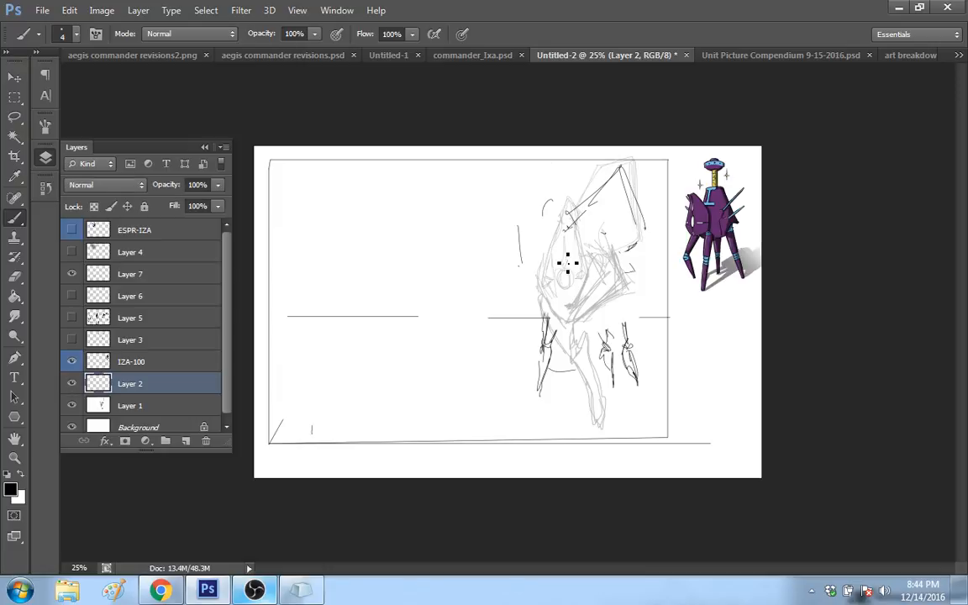
{"action": "mouse_move", "coordinate": [563, 320]}
{"action": "left_mouse_down"}
{"action": "mouse_move", "coordinate": [543, 284]}
{"action": "mouse_move", "coordinate": [562, 224]}
{"action": "left_mouse_up"}
{"action": "mouse_move", "coordinate": [545, 278]}
{"action": "left_mouse_down"}
{"action": "mouse_move", "coordinate": [560, 208]}
{"action": "mouse_move", "coordinate": [579, 266]}
{"action": "mouse_move", "coordinate": [574, 317]}
{"action": "mouse_move", "coordinate": [551, 303]}
{"action": "mouse_move", "coordinate": [561, 317]}
{"action": "mouse_move", "coordinate": [573, 313]}
{"action": "left_mouse_up"}
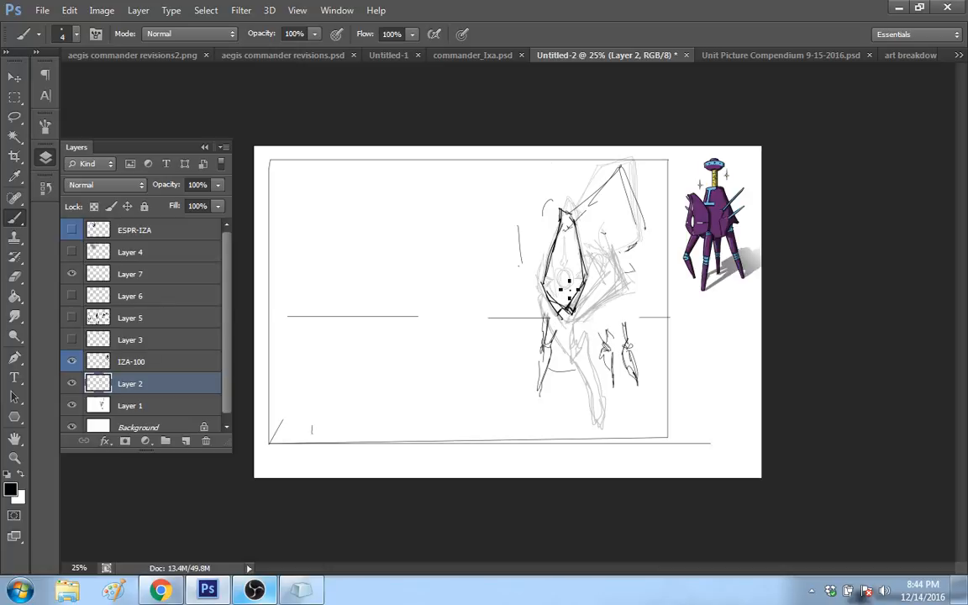
Step: Draw the oval opening, central spike, side marks and arched lines inside the front plate, and thicken the plate's side edges
{"action": "left_click_drag", "start_coordinate": [562, 282], "coordinate": [566, 293]}
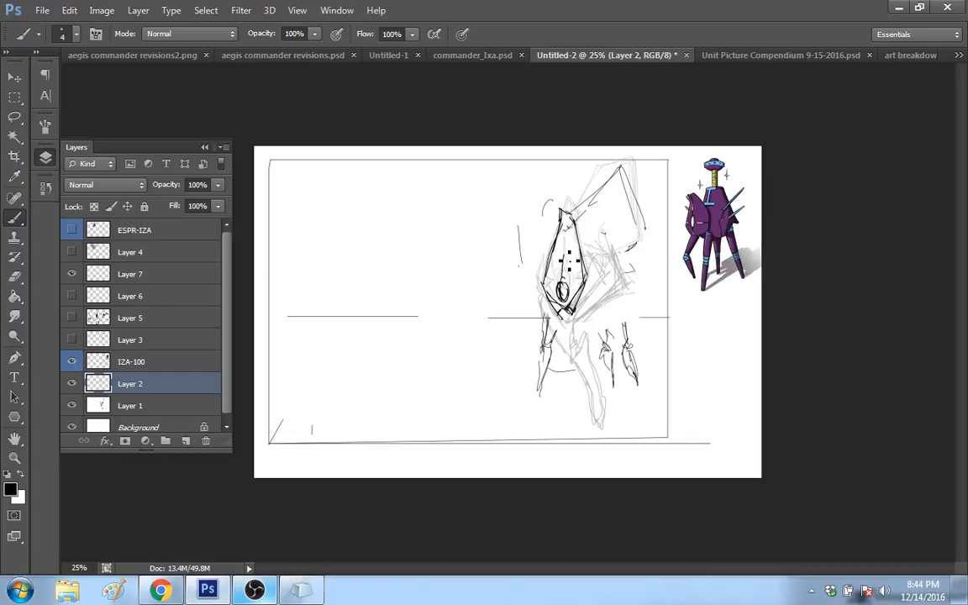
{"action": "left_click_drag", "start_coordinate": [564, 246], "coordinate": [562, 283]}
{"action": "mouse_move", "coordinate": [573, 287]}
{"action": "left_mouse_down"}
{"action": "mouse_move", "coordinate": [583, 282]}
{"action": "mouse_move", "coordinate": [558, 301]}
{"action": "mouse_move", "coordinate": [553, 290]}
{"action": "left_mouse_up"}
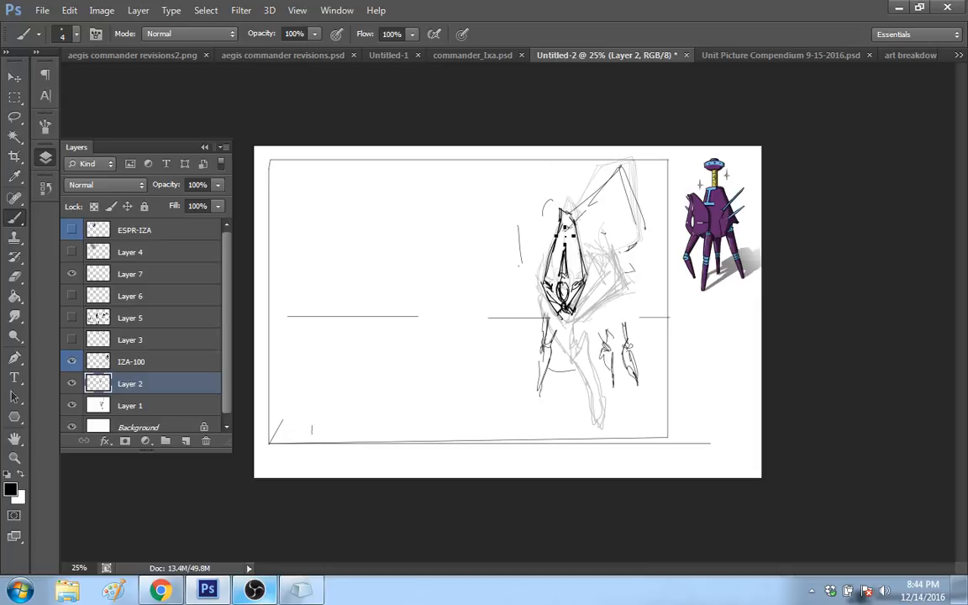
{"action": "mouse_move", "coordinate": [548, 276]}
{"action": "left_mouse_down"}
{"action": "mouse_move", "coordinate": [560, 266]}
{"action": "mouse_move", "coordinate": [585, 273]}
{"action": "mouse_move", "coordinate": [567, 254]}
{"action": "mouse_move", "coordinate": [586, 268]}
{"action": "left_mouse_up"}
{"action": "left_click_drag", "start_coordinate": [560, 277], "coordinate": [565, 292]}
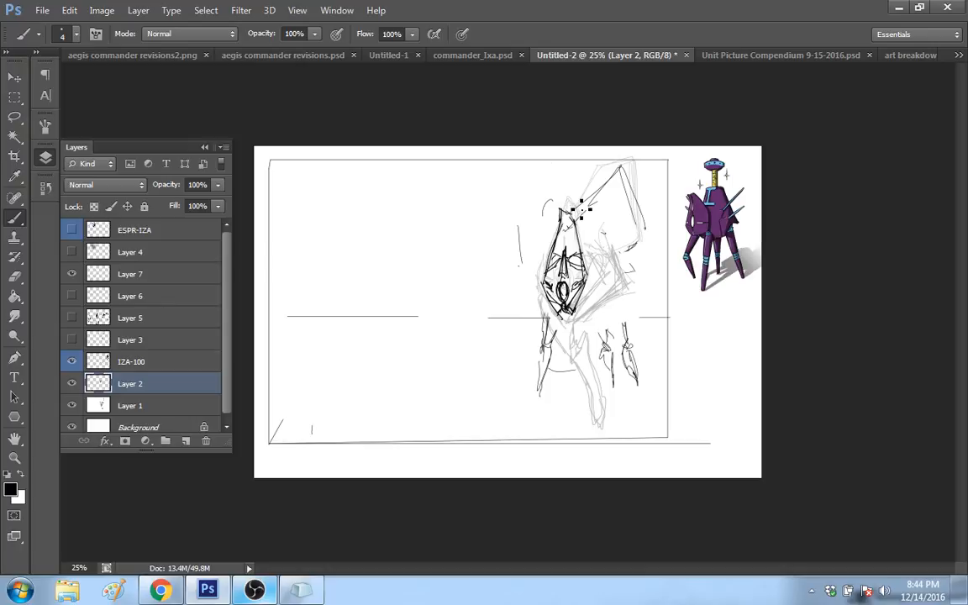
{"action": "left_click_drag", "start_coordinate": [580, 210], "coordinate": [586, 275]}
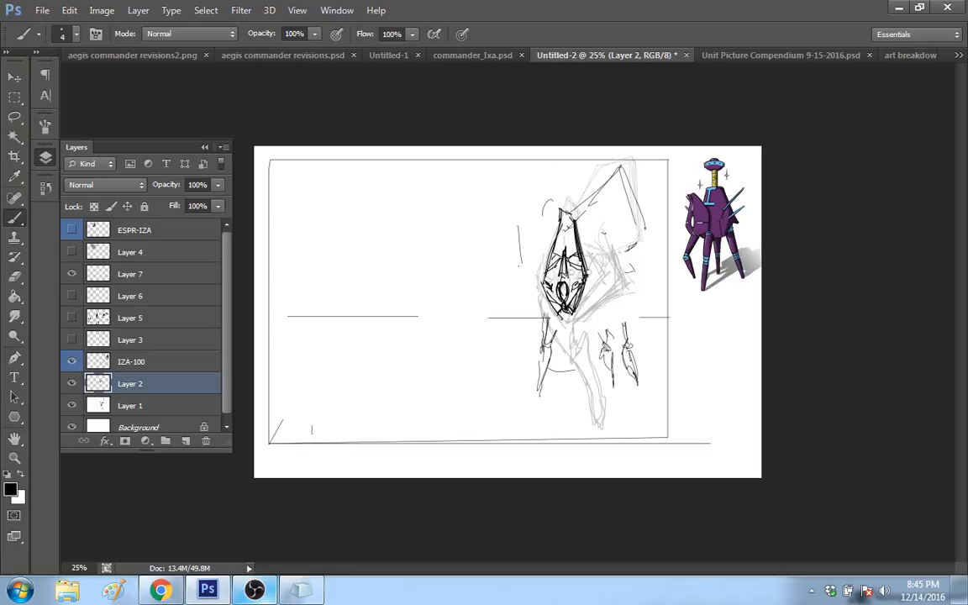
{"action": "left_click_drag", "start_coordinate": [552, 257], "coordinate": [539, 282]}
Step: Outline the body behind the plate with dark leg sockets, and draw the long bent front leg ending in a rounded foot
{"action": "mouse_move", "coordinate": [586, 336]}
{"action": "left_mouse_down"}
{"action": "mouse_move", "coordinate": [619, 302]}
{"action": "mouse_move", "coordinate": [594, 317]}
{"action": "left_mouse_up"}
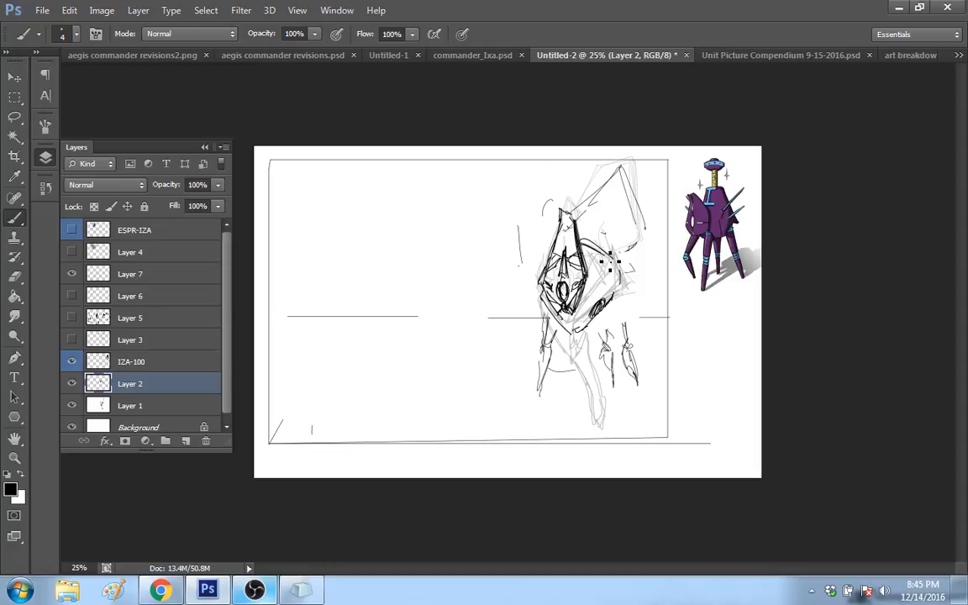
{"action": "mouse_move", "coordinate": [611, 262]}
{"action": "left_mouse_down"}
{"action": "mouse_move", "coordinate": [623, 301]}
{"action": "mouse_move", "coordinate": [616, 279]}
{"action": "left_mouse_up"}
{"action": "left_click_drag", "start_coordinate": [585, 319], "coordinate": [598, 294]}
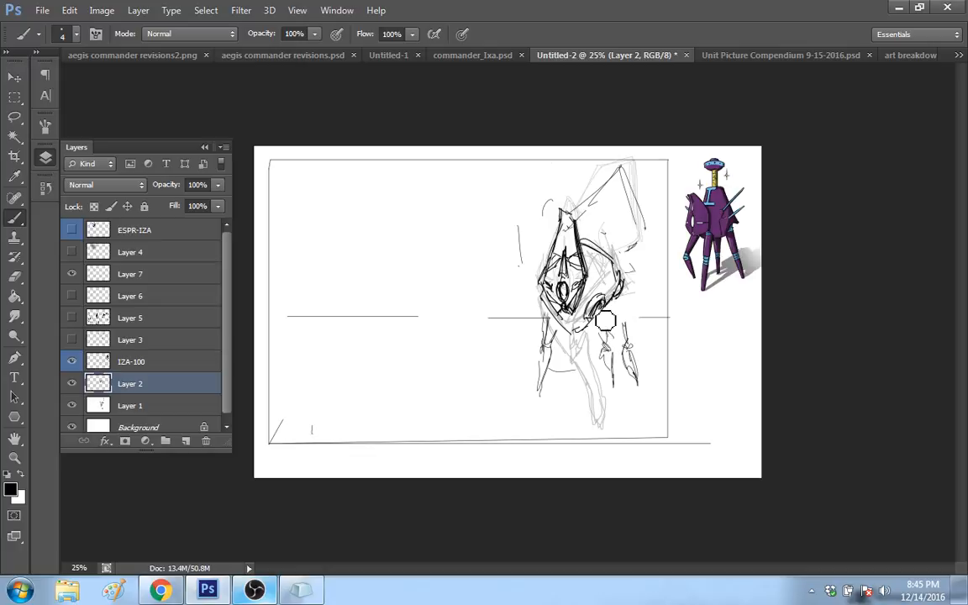
{"action": "left_click_drag", "start_coordinate": [606, 320], "coordinate": [602, 313]}
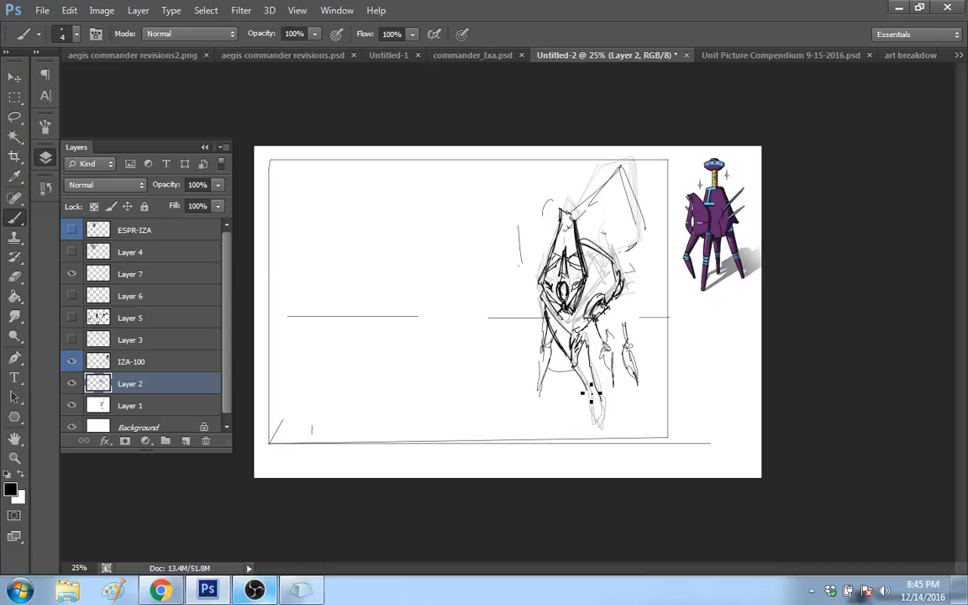
{"action": "left_click_drag", "start_coordinate": [592, 394], "coordinate": [605, 422]}
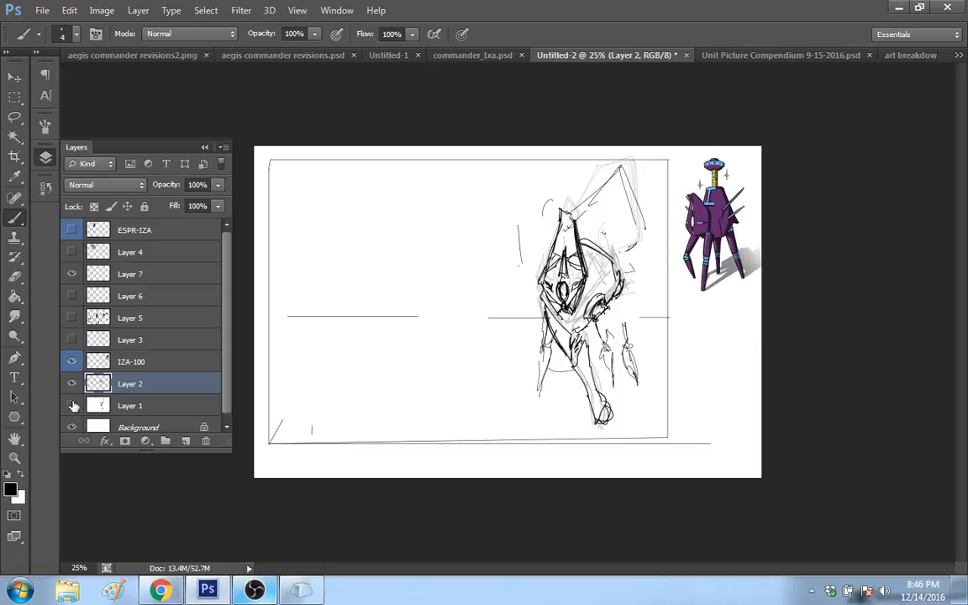
Step: Compare the Layer 1 and IZA-100 contents, and erase the old thin legs on the IZA-100 layer
{"action": "left_click", "coordinate": [71, 406]}
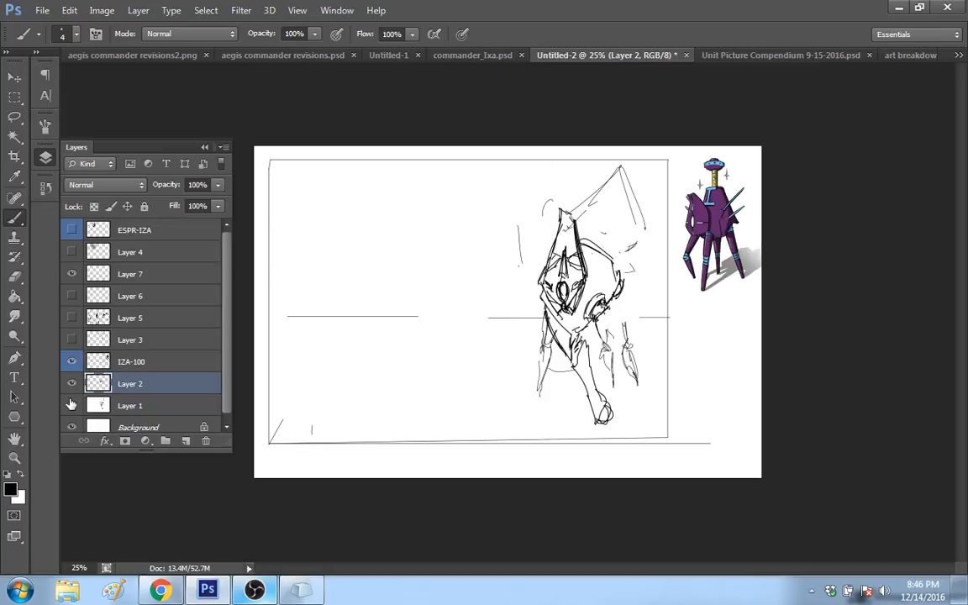
{"action": "left_click", "coordinate": [72, 405]}
{"action": "left_click", "coordinate": [72, 363]}
{"action": "left_click", "coordinate": [72, 363]}
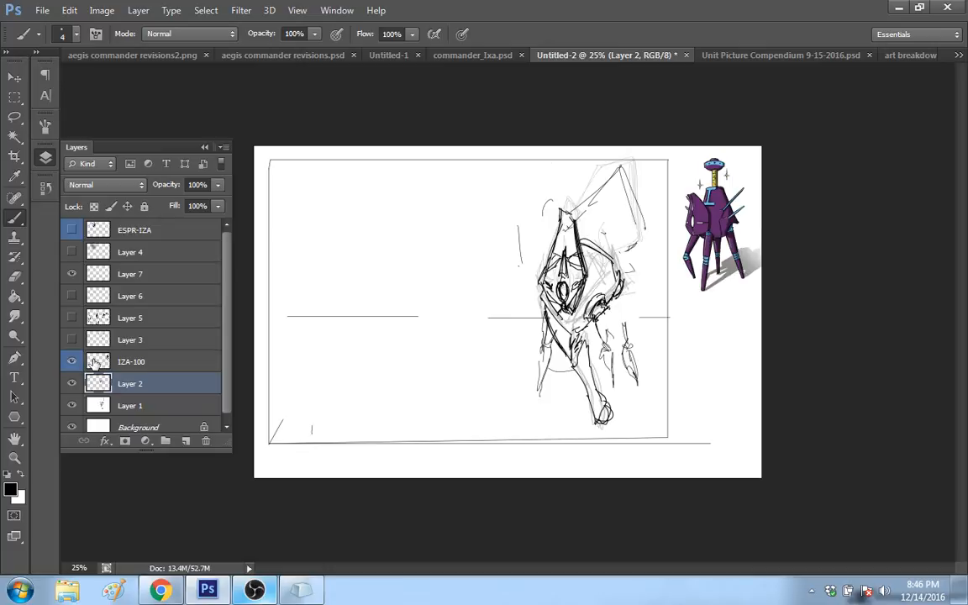
{"action": "left_click", "coordinate": [119, 364]}
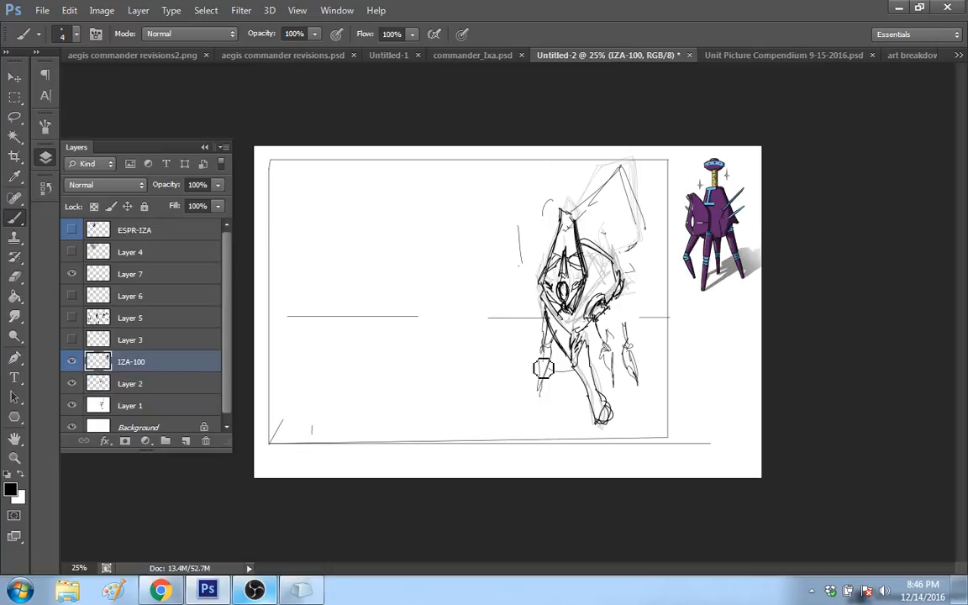
{"action": "left_click_drag", "start_coordinate": [544, 368], "coordinate": [550, 389]}
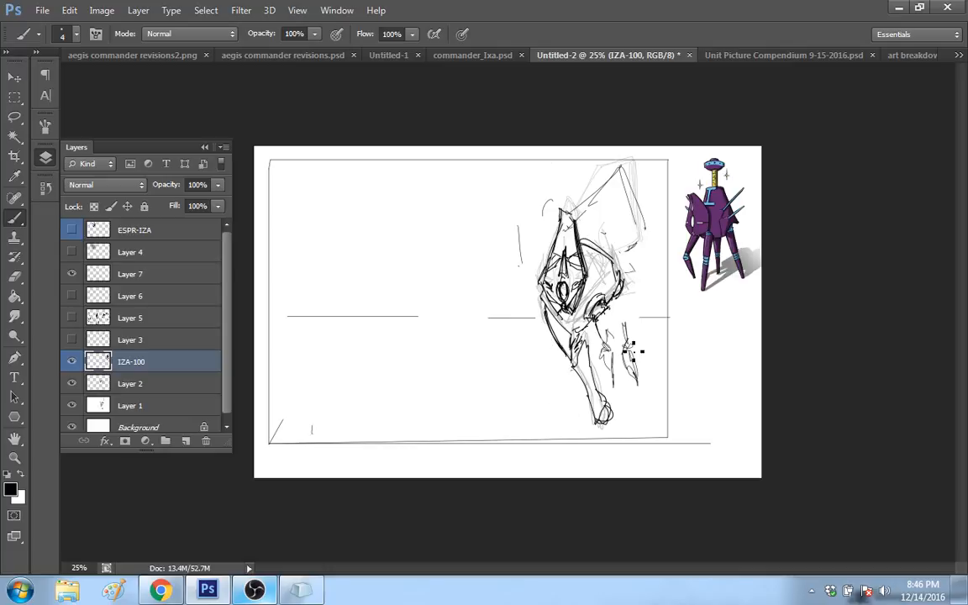
{"action": "mouse_move", "coordinate": [613, 365]}
{"action": "left_mouse_down"}
{"action": "mouse_move", "coordinate": [607, 370]}
{"action": "mouse_move", "coordinate": [639, 376]}
{"action": "mouse_move", "coordinate": [631, 365]}
{"action": "left_mouse_up"}
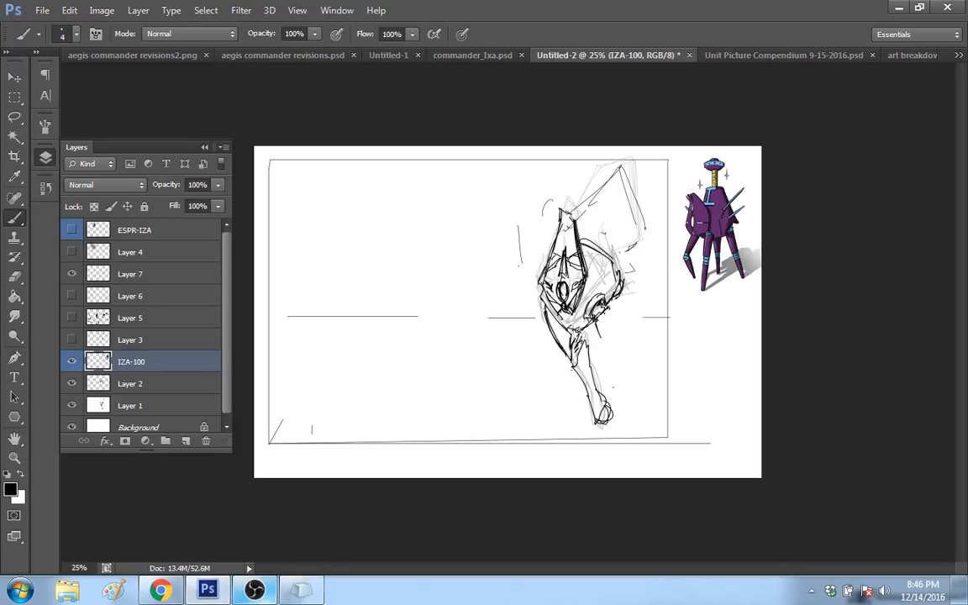
Step: On the IZA-100 layer, strengthen the curved outline of the body behind the front plate and the edge of its leg socket
{"action": "left_click_drag", "start_coordinate": [608, 299], "coordinate": [599, 334]}
{"action": "mouse_move", "coordinate": [603, 271]}
{"action": "left_mouse_down"}
{"action": "mouse_move", "coordinate": [603, 294]}
{"action": "mouse_move", "coordinate": [619, 293]}
{"action": "left_mouse_up"}
{"action": "left_click_drag", "start_coordinate": [580, 239], "coordinate": [621, 271]}
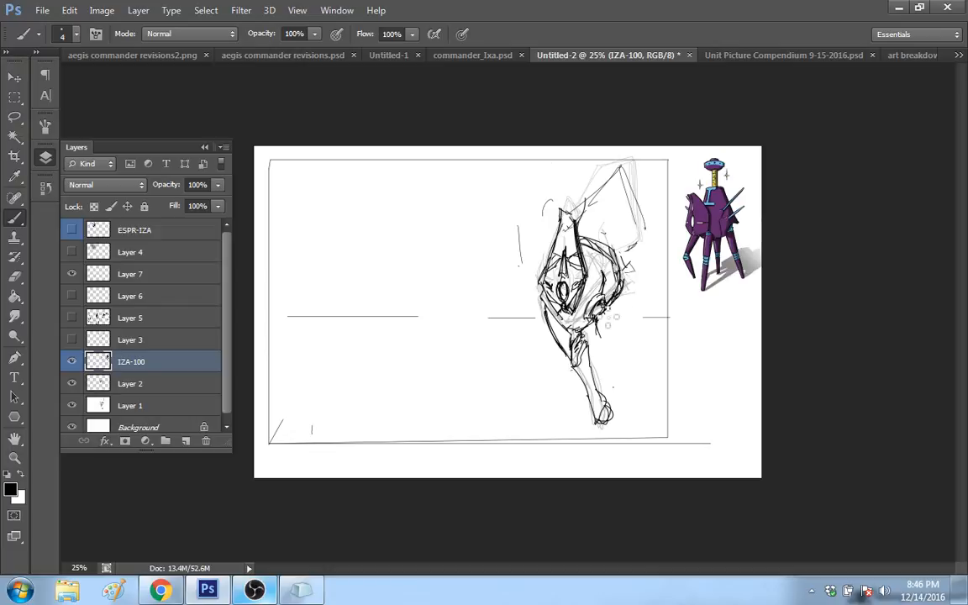
{"action": "left_click_drag", "start_coordinate": [606, 317], "coordinate": [598, 330]}
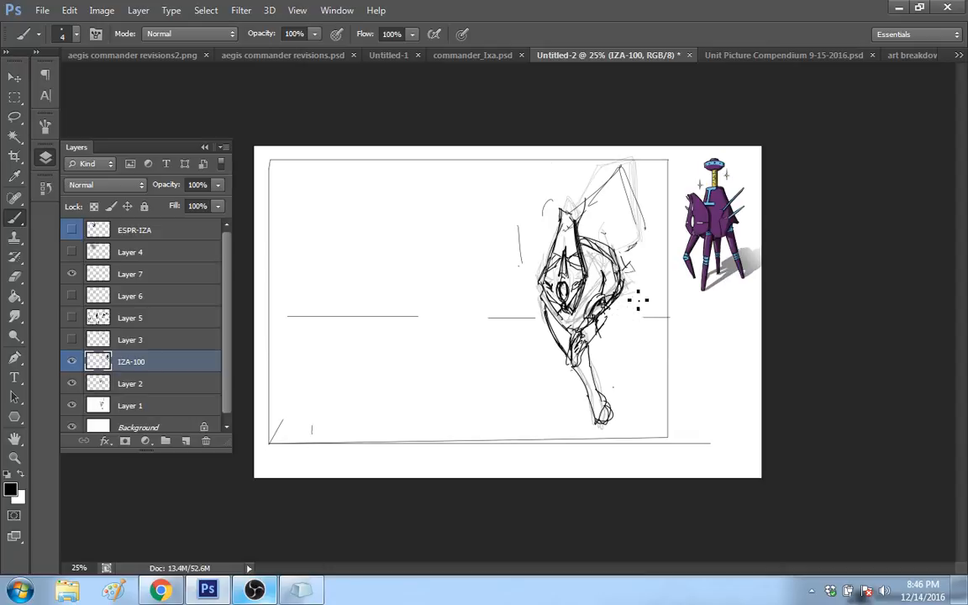
{"action": "left_click", "coordinate": [47, 184]}
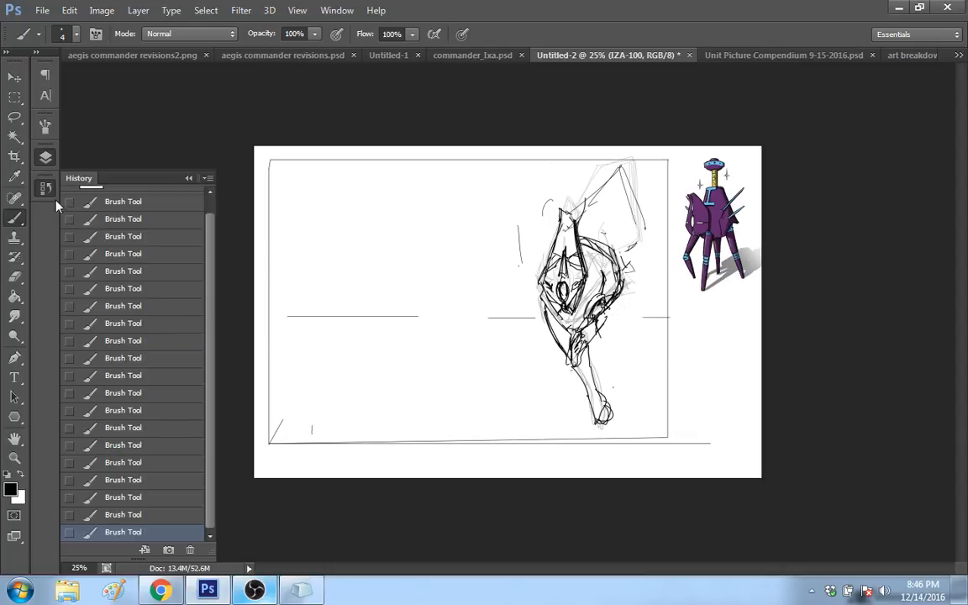
{"action": "left_click", "coordinate": [119, 498]}
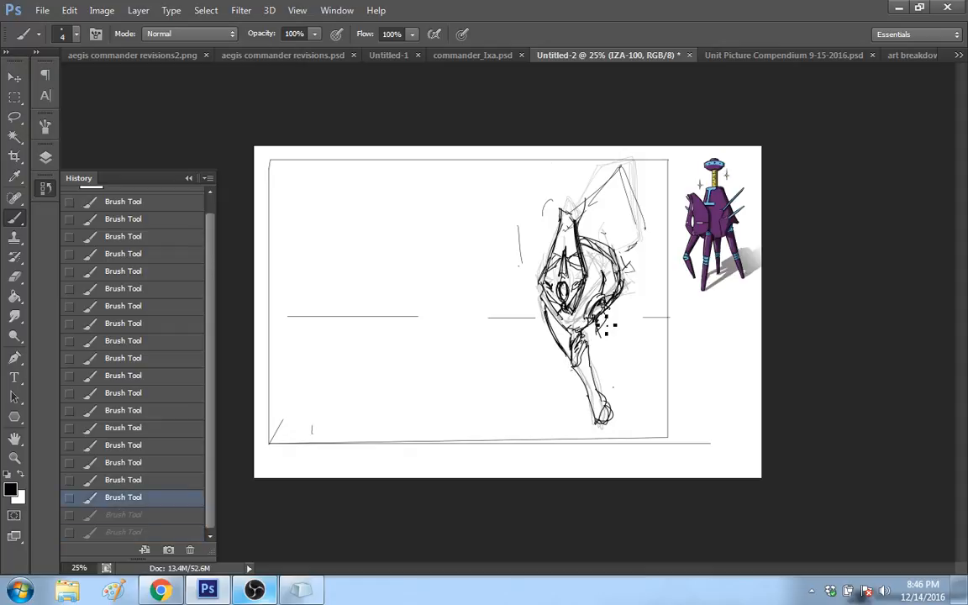
Step: Sketch a second leg from the body's leg socket, crossing the front leg and ending in a small foot just below the frame
{"action": "left_click_drag", "start_coordinate": [606, 317], "coordinate": [599, 331]}
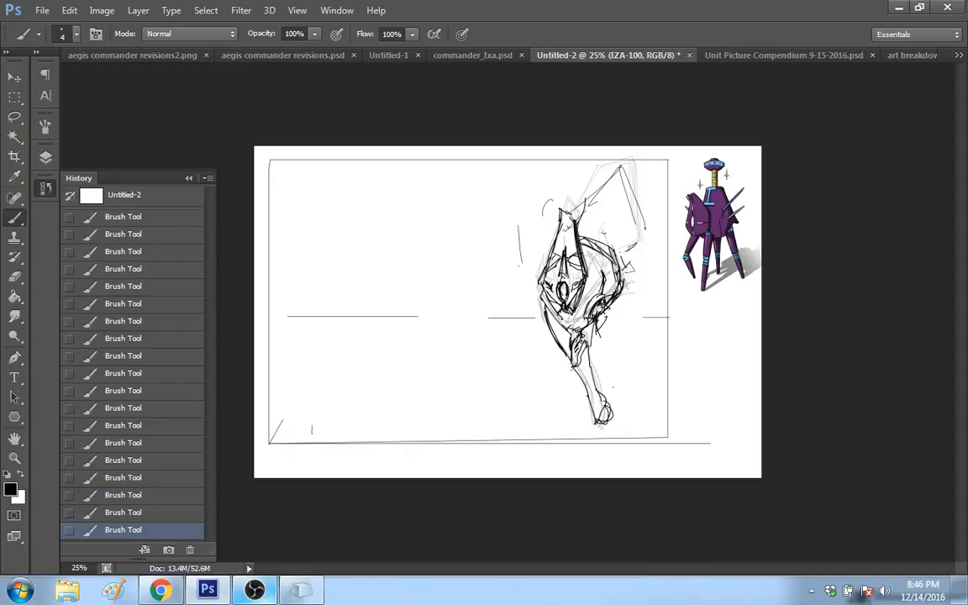
{"action": "left_click_drag", "start_coordinate": [575, 367], "coordinate": [576, 388]}
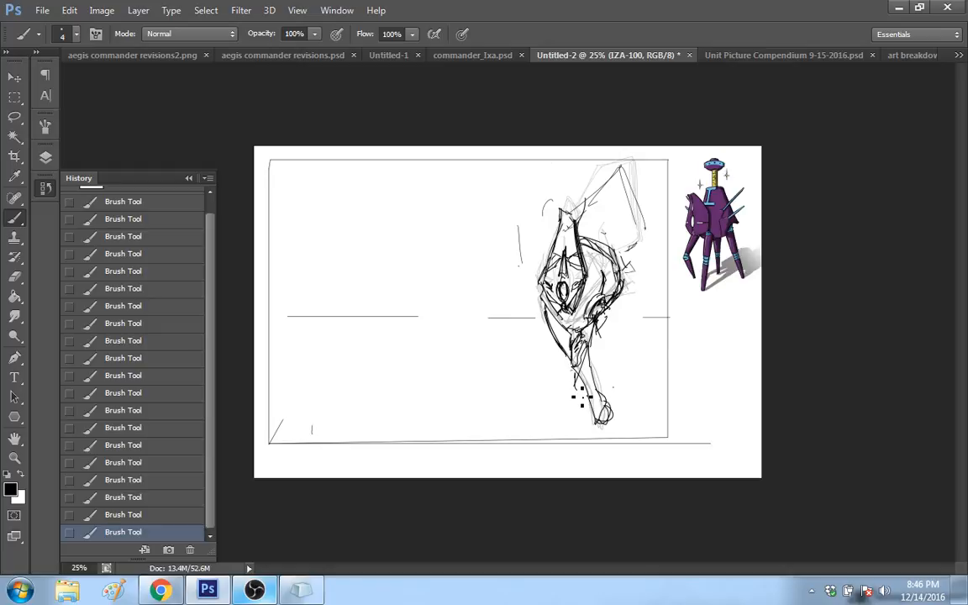
{"action": "mouse_move", "coordinate": [612, 301]}
{"action": "left_mouse_down"}
{"action": "mouse_move", "coordinate": [563, 455]}
{"action": "mouse_move", "coordinate": [571, 455]}
{"action": "left_mouse_up"}
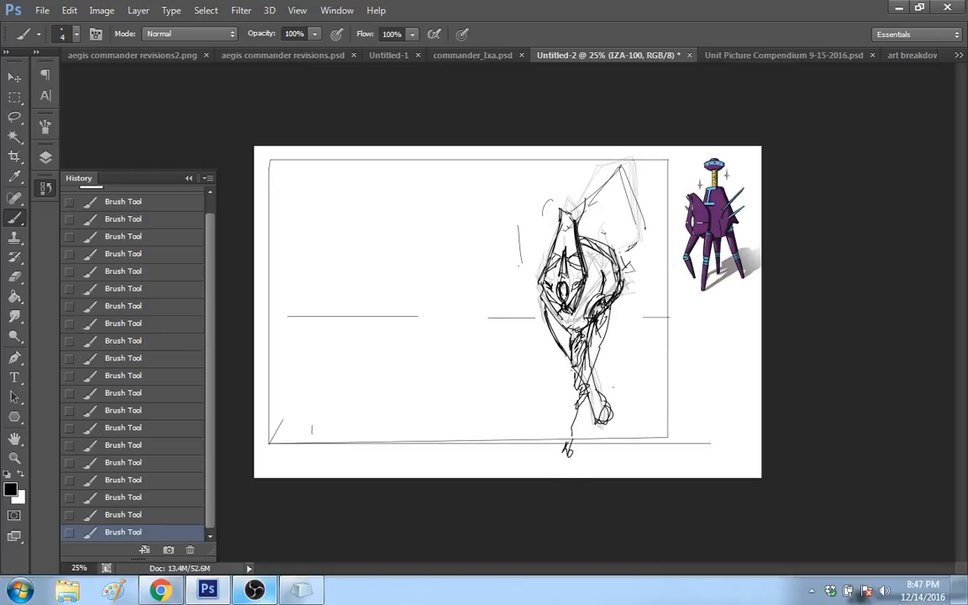
{"action": "left_click_drag", "start_coordinate": [578, 414], "coordinate": [575, 452]}
Step: Sketch a third leg hanging from the rear of the body, with a knee joint and a foot level with the front leg's
{"action": "mouse_move", "coordinate": [624, 256]}
{"action": "left_mouse_down"}
{"action": "mouse_move", "coordinate": [630, 290]}
{"action": "mouse_move", "coordinate": [615, 341]}
{"action": "left_mouse_up"}
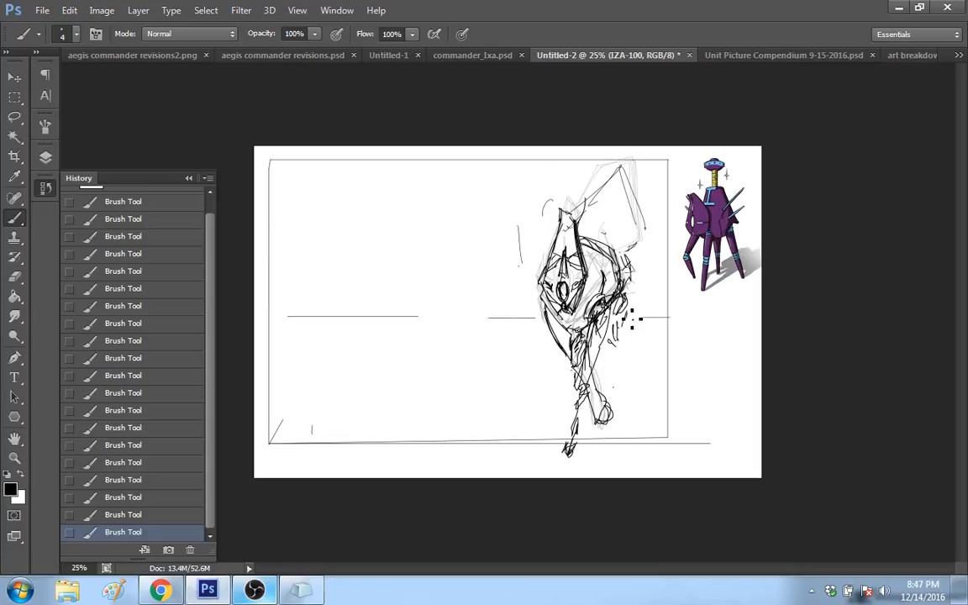
{"action": "mouse_move", "coordinate": [630, 301]}
{"action": "left_mouse_down"}
{"action": "mouse_move", "coordinate": [619, 407]}
{"action": "mouse_move", "coordinate": [625, 375]}
{"action": "left_mouse_up"}
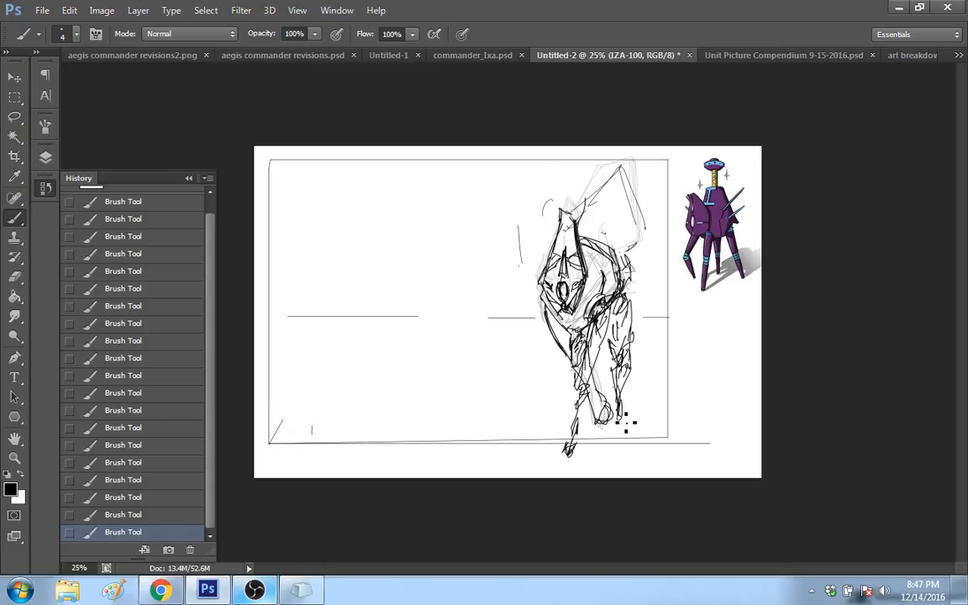
{"action": "left_click_drag", "start_coordinate": [620, 416], "coordinate": [626, 419]}
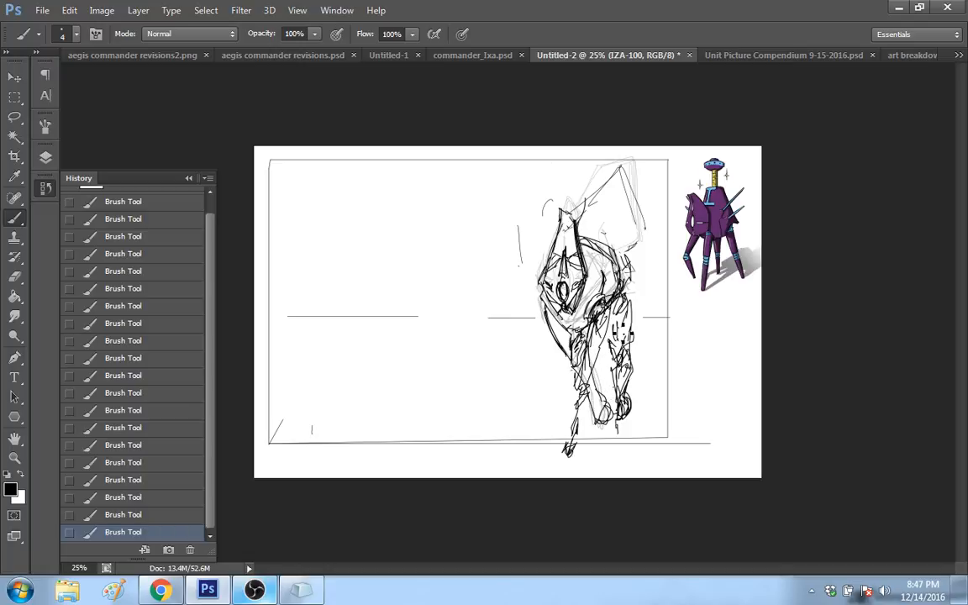
Step: Replace the lower part of the rear leg with a shorter section ending in a curled, rounded foot
{"action": "mouse_move", "coordinate": [622, 414]}
{"action": "left_mouse_down"}
{"action": "mouse_move", "coordinate": [629, 362]}
{"action": "mouse_move", "coordinate": [618, 369]}
{"action": "left_mouse_up"}
{"action": "mouse_move", "coordinate": [616, 362]}
{"action": "left_mouse_down"}
{"action": "mouse_move", "coordinate": [631, 398]}
{"action": "mouse_move", "coordinate": [635, 389]}
{"action": "left_mouse_up"}
{"action": "left_click_drag", "start_coordinate": [628, 369], "coordinate": [636, 386]}
{"action": "mouse_move", "coordinate": [631, 375]}
{"action": "left_mouse_down"}
{"action": "mouse_move", "coordinate": [633, 385]}
{"action": "mouse_move", "coordinate": [627, 366]}
{"action": "left_mouse_up"}
{"action": "left_click_drag", "start_coordinate": [632, 363], "coordinate": [619, 382]}
Step: Outline the large raised form above the body over the faded sketch, extending its pointed tip past the frame's upper edge
{"action": "mouse_move", "coordinate": [629, 255]}
{"action": "left_mouse_down"}
{"action": "mouse_move", "coordinate": [626, 271]}
{"action": "mouse_move", "coordinate": [644, 239]}
{"action": "mouse_move", "coordinate": [632, 168]}
{"action": "mouse_move", "coordinate": [591, 206]}
{"action": "left_mouse_up"}
{"action": "left_click_drag", "start_coordinate": [628, 164], "coordinate": [599, 199]}
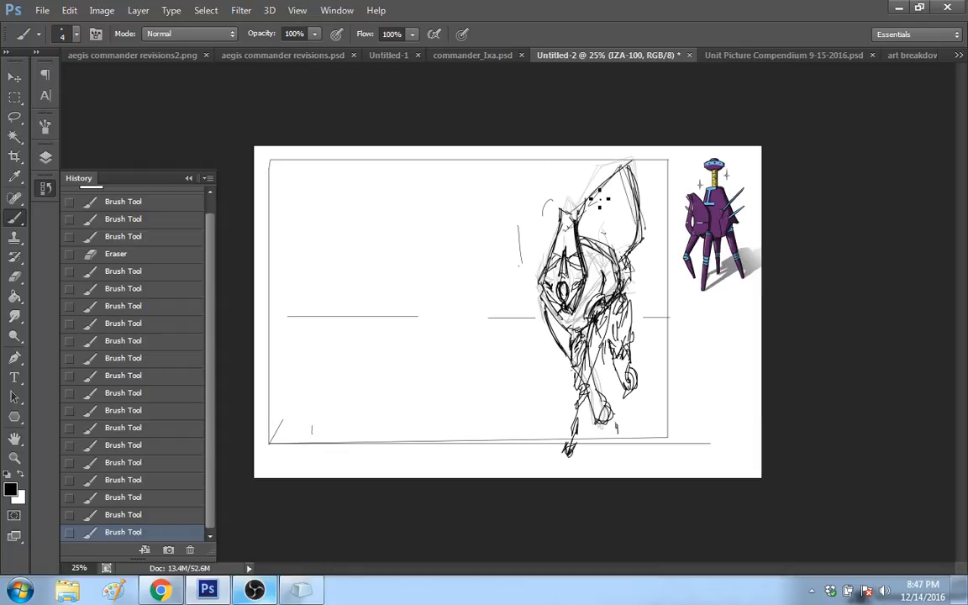
{"action": "left_click_drag", "start_coordinate": [654, 147], "coordinate": [580, 210]}
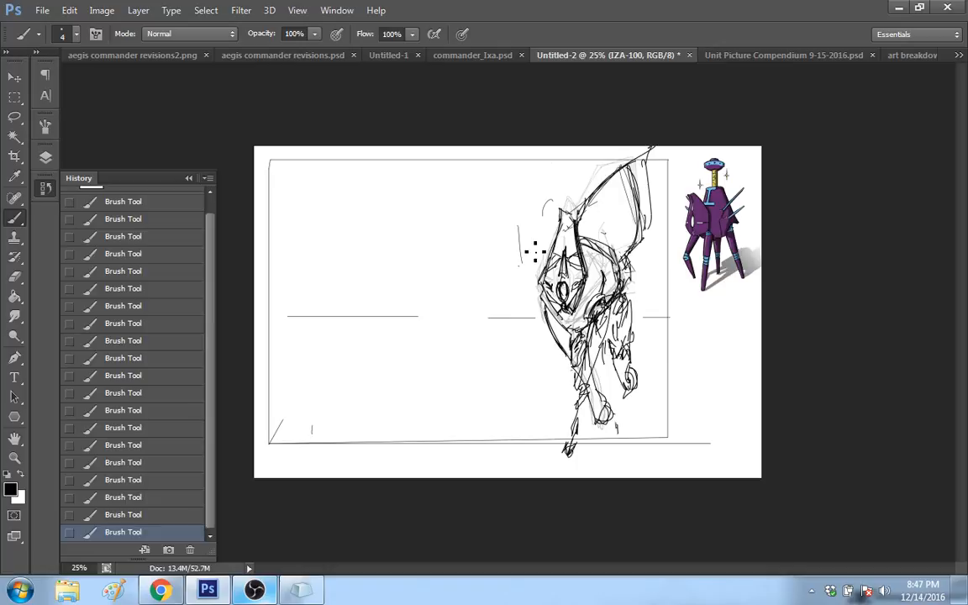
Step: Draw pairs of long, thin spikes projecting outward from both sides of the body
{"action": "left_click_drag", "start_coordinate": [515, 227], "coordinate": [544, 279]}
{"action": "left_click_drag", "start_coordinate": [606, 280], "coordinate": [671, 254]}
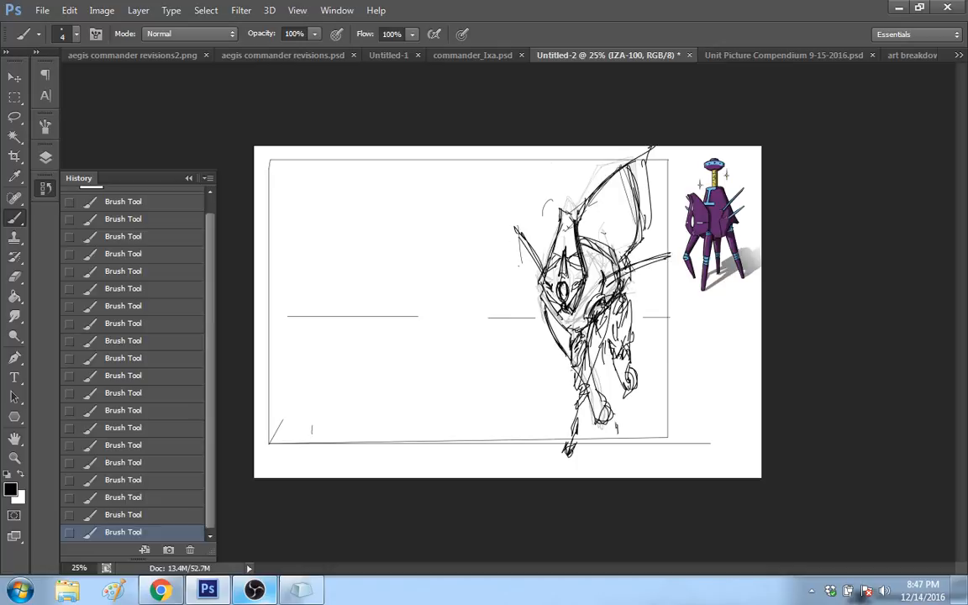
{"action": "left_click_drag", "start_coordinate": [606, 280], "coordinate": [662, 258]}
{"action": "left_click_drag", "start_coordinate": [538, 232], "coordinate": [556, 253]}
{"action": "left_click_drag", "start_coordinate": [615, 264], "coordinate": [664, 236]}
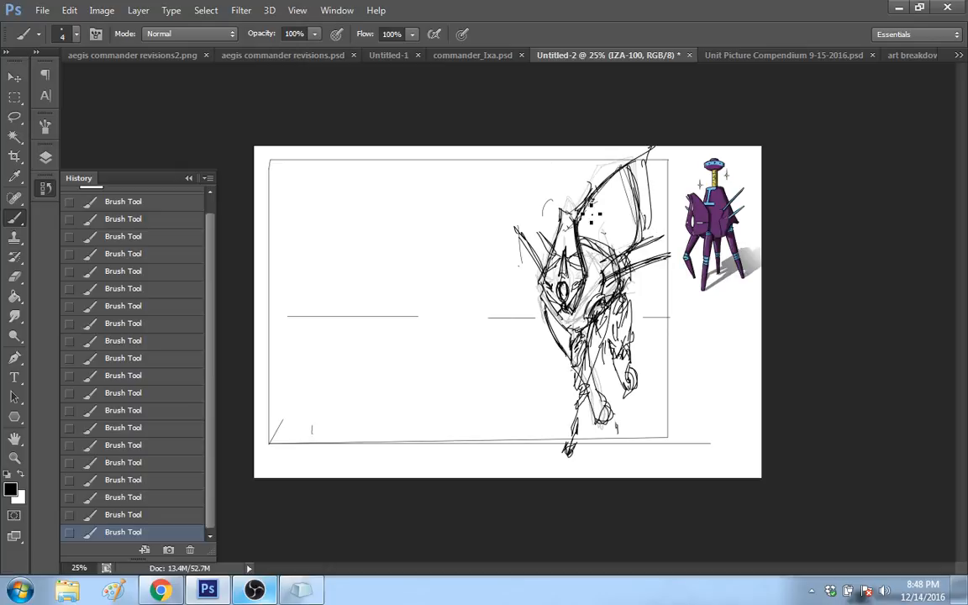
Step: Draw angular panel lines inside the raised form and a small round joint with dark hatching on its inner edge
{"action": "mouse_move", "coordinate": [590, 218]}
{"action": "left_mouse_down"}
{"action": "mouse_move", "coordinate": [630, 196]}
{"action": "mouse_move", "coordinate": [555, 164]}
{"action": "mouse_move", "coordinate": [622, 192]}
{"action": "mouse_move", "coordinate": [579, 155]}
{"action": "mouse_move", "coordinate": [606, 159]}
{"action": "mouse_move", "coordinate": [604, 176]}
{"action": "mouse_move", "coordinate": [583, 183]}
{"action": "mouse_move", "coordinate": [588, 221]}
{"action": "left_mouse_up"}
{"action": "left_click_drag", "start_coordinate": [588, 221], "coordinate": [631, 197]}
{"action": "left_click_drag", "start_coordinate": [632, 200], "coordinate": [633, 178]}
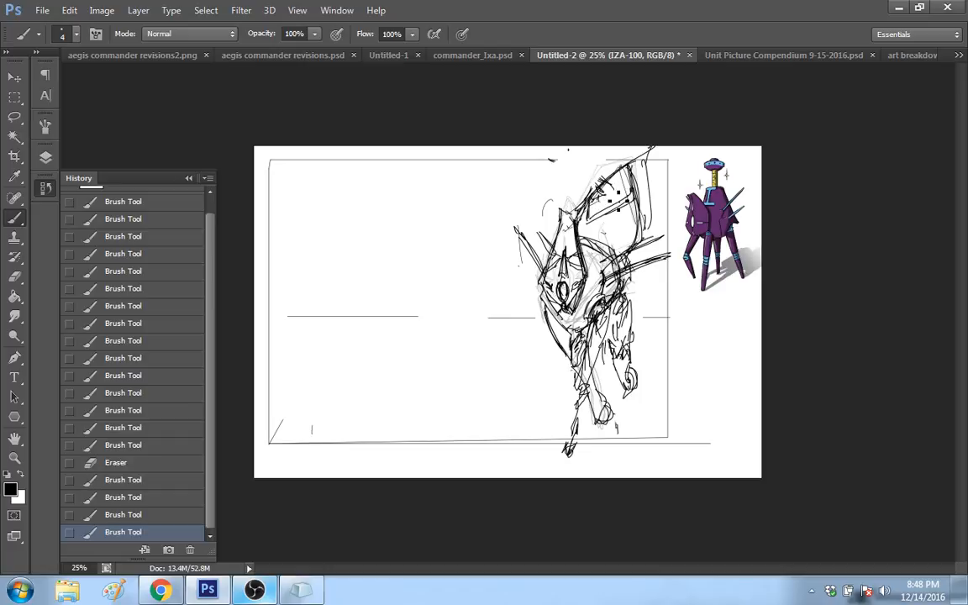
{"action": "left_click_drag", "start_coordinate": [615, 188], "coordinate": [600, 201]}
{"action": "left_click_drag", "start_coordinate": [556, 196], "coordinate": [598, 198]}
{"action": "left_click_drag", "start_coordinate": [588, 202], "coordinate": [602, 200]}
{"action": "left_click_drag", "start_coordinate": [599, 203], "coordinate": [615, 196]}
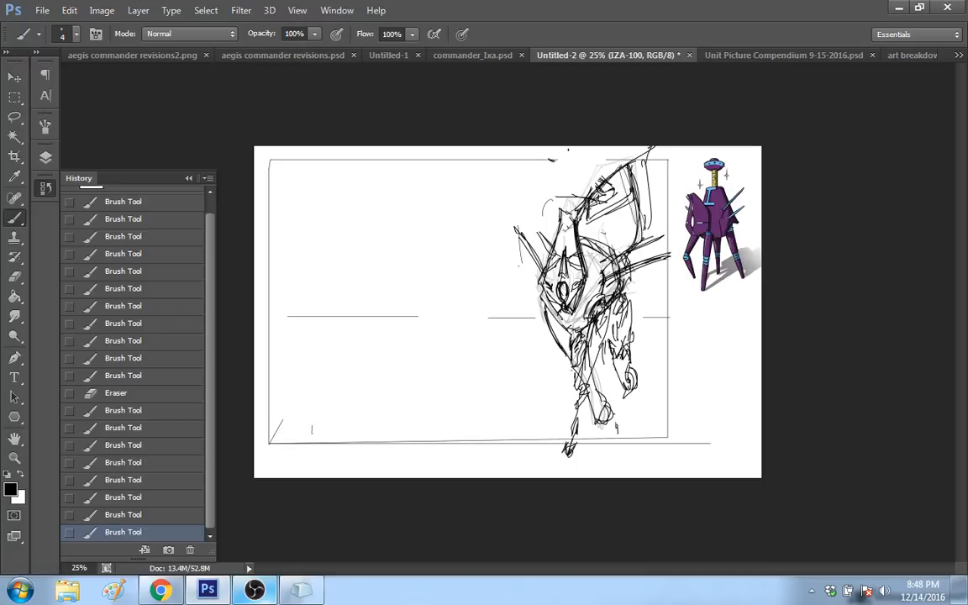
{"action": "left_click_drag", "start_coordinate": [594, 202], "coordinate": [612, 190]}
{"action": "left_click_drag", "start_coordinate": [598, 188], "coordinate": [609, 202]}
Step: Sweep a long wavy line from the raised form's joint into the empty side of the frame, closing it to a curved point
{"action": "mouse_move", "coordinate": [614, 190]}
{"action": "left_mouse_down"}
{"action": "mouse_move", "coordinate": [550, 202]}
{"action": "mouse_move", "coordinate": [500, 236]}
{"action": "mouse_move", "coordinate": [428, 254]}
{"action": "left_mouse_up"}
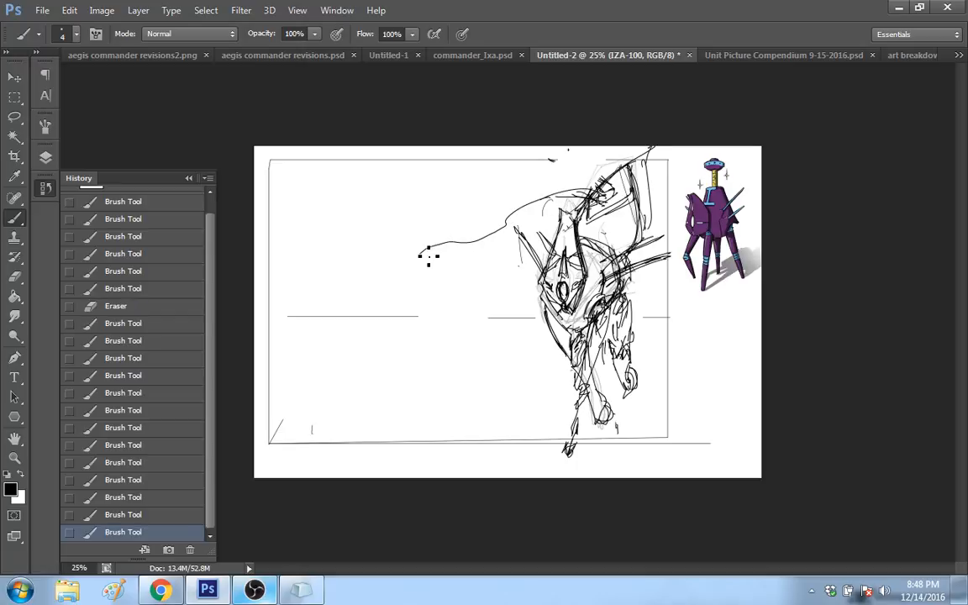
{"action": "left_click_drag", "start_coordinate": [476, 210], "coordinate": [509, 217]}
{"action": "left_click_drag", "start_coordinate": [455, 218], "coordinate": [390, 296]}
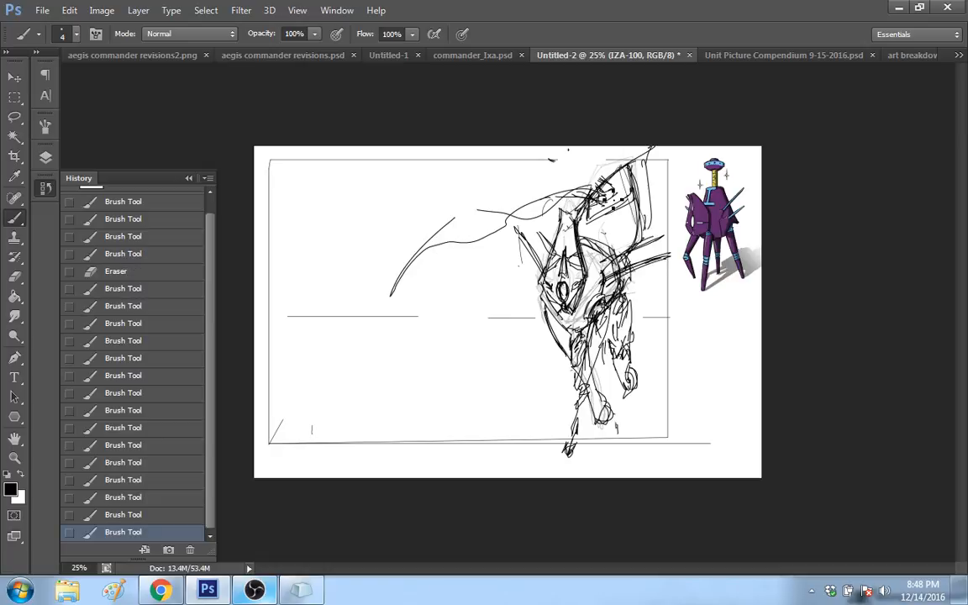
Step: Add loose crossing arcs beneath the wavy line, filling the space in front of the robot with sweeping curves
{"action": "left_click_drag", "start_coordinate": [520, 242], "coordinate": [495, 267]}
{"action": "left_click_drag", "start_coordinate": [517, 228], "coordinate": [495, 315]}
{"action": "left_click_drag", "start_coordinate": [479, 285], "coordinate": [449, 375]}
{"action": "left_click_drag", "start_coordinate": [472, 332], "coordinate": [455, 367]}
{"action": "left_click_drag", "start_coordinate": [533, 335], "coordinate": [429, 296]}
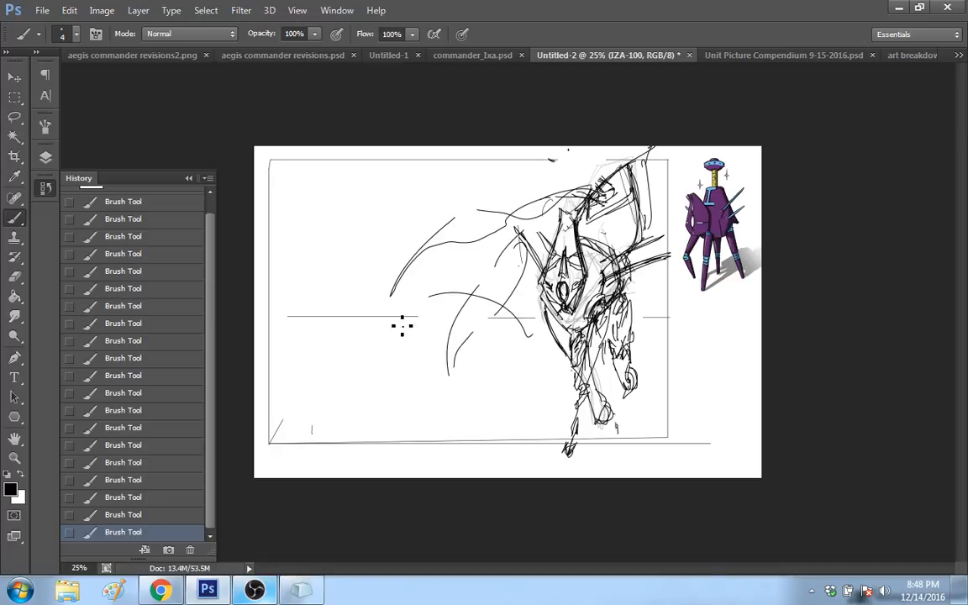
{"action": "left_click_drag", "start_coordinate": [496, 278], "coordinate": [526, 256]}
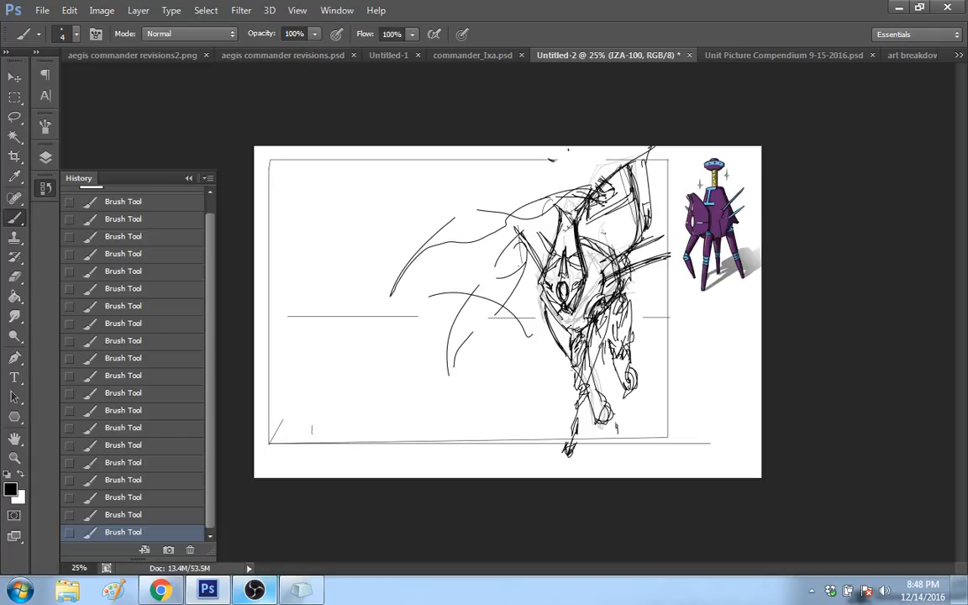
Step: Darken the raised form's outline and tip, and add small horn-like spikes near its joint and above the body
{"action": "left_click_drag", "start_coordinate": [647, 222], "coordinate": [652, 155]}
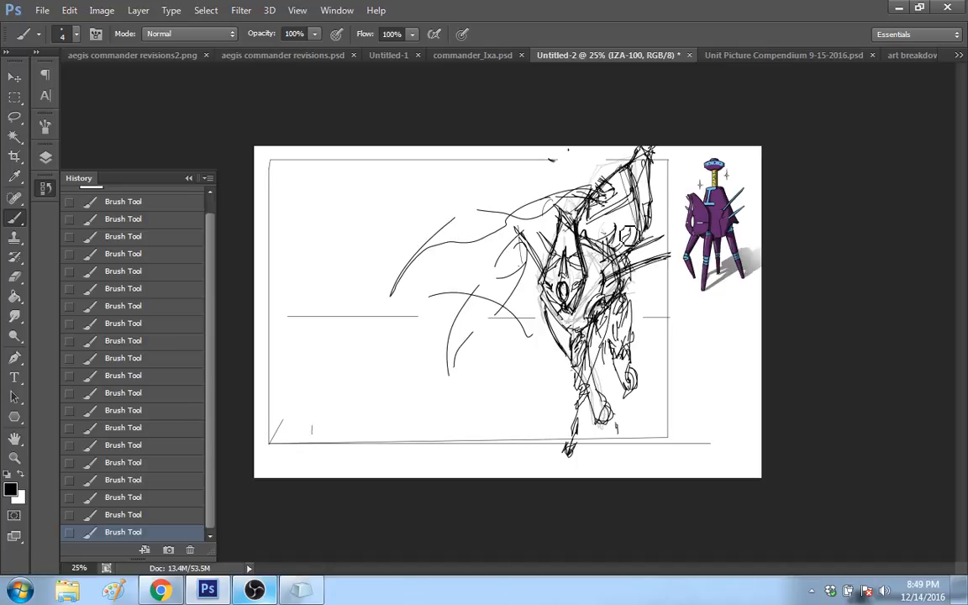
{"action": "mouse_move", "coordinate": [626, 233]}
{"action": "left_mouse_down"}
{"action": "mouse_move", "coordinate": [616, 251]}
{"action": "mouse_move", "coordinate": [633, 231]}
{"action": "left_mouse_up"}
{"action": "mouse_move", "coordinate": [587, 197]}
{"action": "left_mouse_down"}
{"action": "mouse_move", "coordinate": [599, 164]}
{"action": "mouse_move", "coordinate": [591, 192]}
{"action": "mouse_move", "coordinate": [581, 191]}
{"action": "left_mouse_up"}
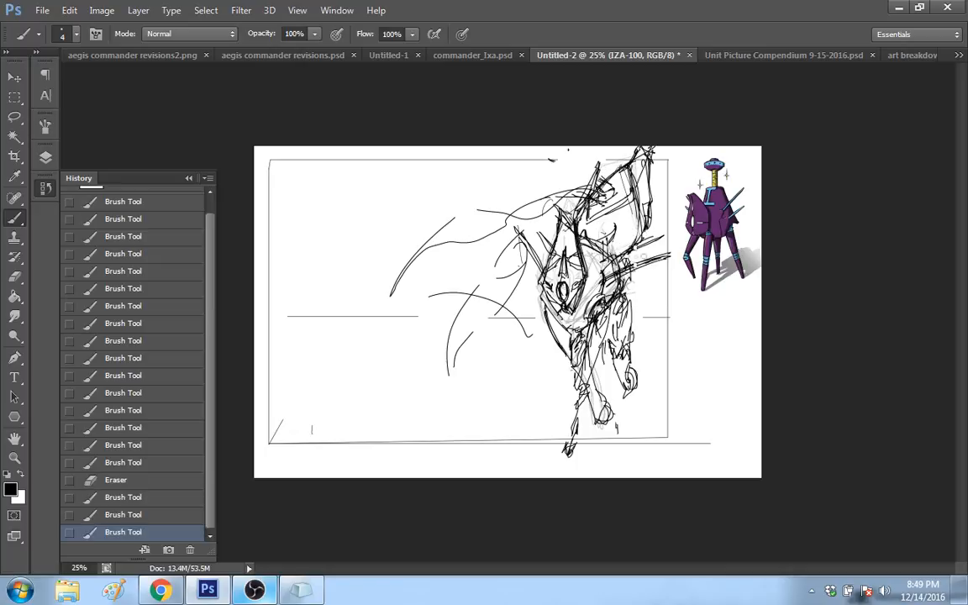
{"action": "left_click_drag", "start_coordinate": [579, 236], "coordinate": [573, 197]}
{"action": "left_click_drag", "start_coordinate": [636, 173], "coordinate": [636, 250]}
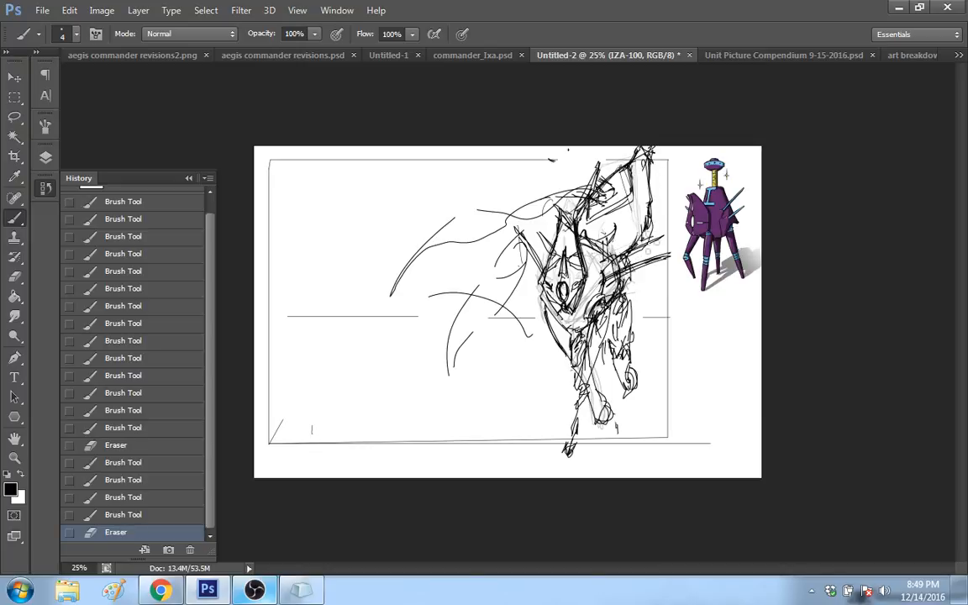
Step: Thicken the raised form's outer edge down to the body and add a short slanted spike beside it
{"action": "left_click_drag", "start_coordinate": [649, 171], "coordinate": [654, 207]}
{"action": "left_click_drag", "start_coordinate": [654, 198], "coordinate": [647, 237]}
{"action": "left_click_drag", "start_coordinate": [652, 210], "coordinate": [639, 246]}
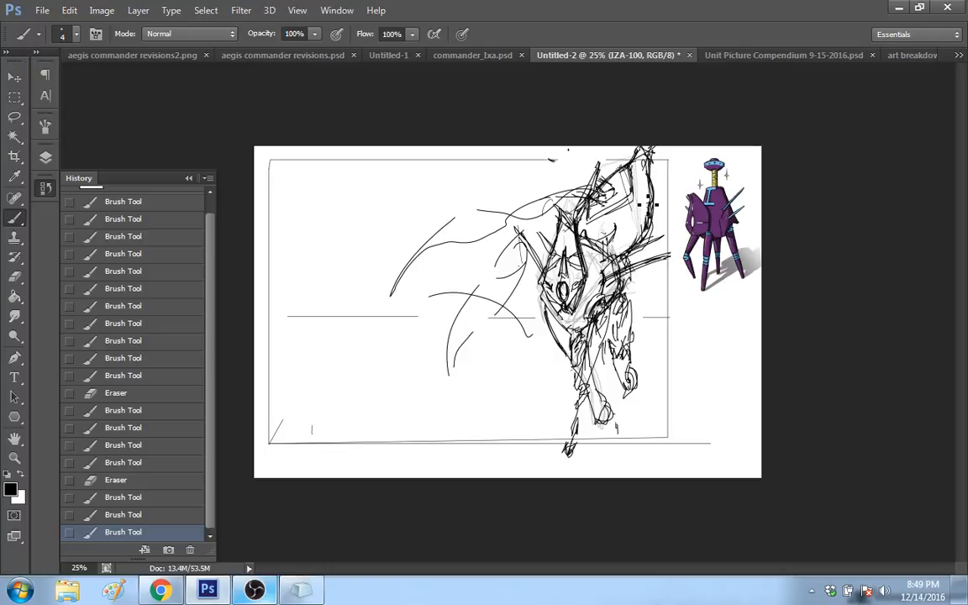
{"action": "left_click_drag", "start_coordinate": [648, 204], "coordinate": [647, 235]}
{"action": "mouse_move", "coordinate": [653, 199]}
{"action": "left_mouse_down"}
{"action": "mouse_move", "coordinate": [668, 173]}
{"action": "mouse_move", "coordinate": [652, 200]}
{"action": "left_mouse_up"}
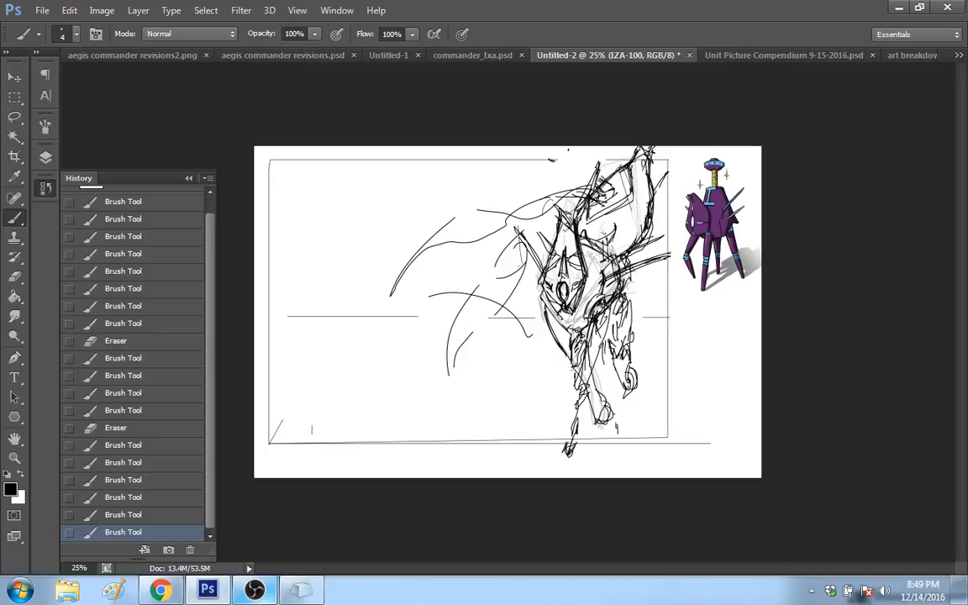
Step: Thicken the rear spikes, add short spike lines under the front plate's outer edge, and undo the stray line across the rear leg
{"action": "mouse_move", "coordinate": [601, 270]}
{"action": "left_mouse_down"}
{"action": "mouse_move", "coordinate": [669, 236]}
{"action": "mouse_move", "coordinate": [670, 252]}
{"action": "mouse_move", "coordinate": [605, 281]}
{"action": "left_mouse_up"}
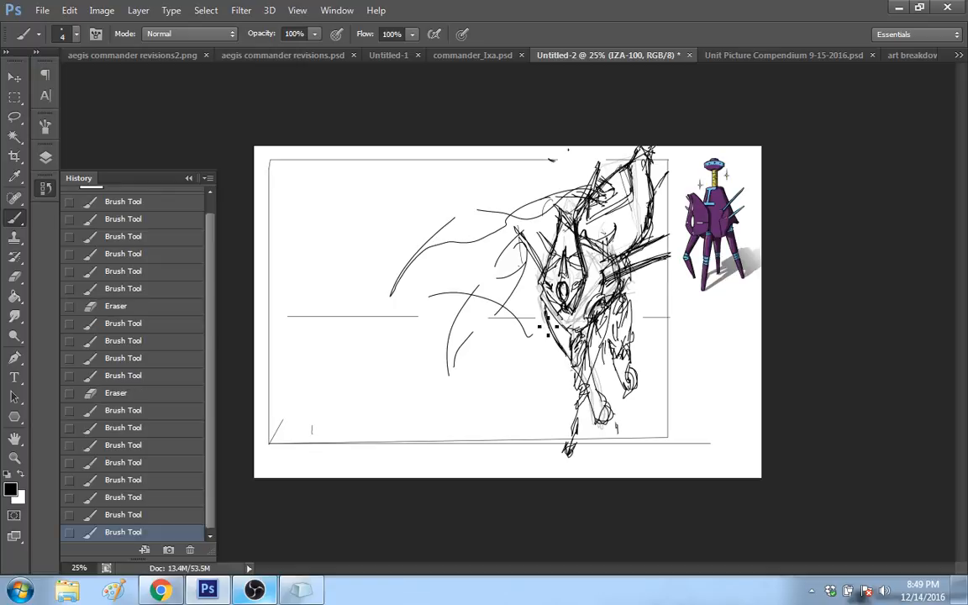
{"action": "left_click_drag", "start_coordinate": [542, 320], "coordinate": [550, 346]}
{"action": "left_click_drag", "start_coordinate": [619, 321], "coordinate": [662, 306]}
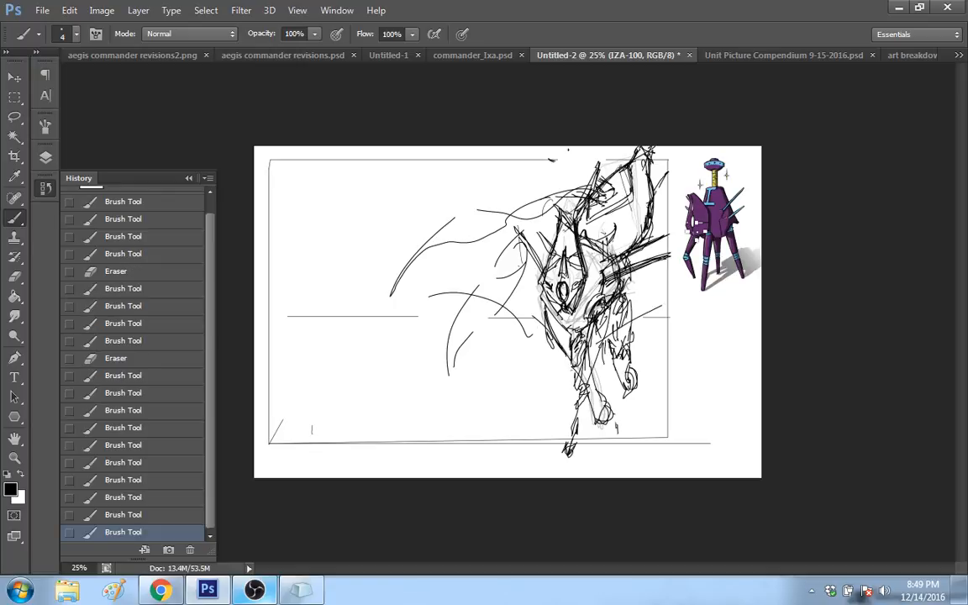
{"action": "key", "text": "ctrl+z"}
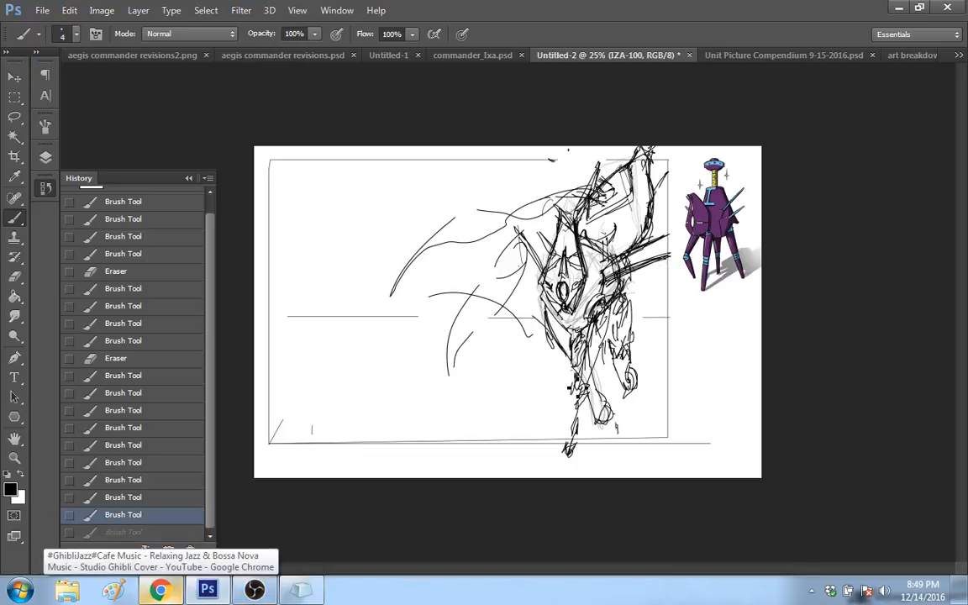
Step: Enlarge the crossing leg's rounded foot, and draw long, nearly horizontal spikes on both sides of the lower body
{"action": "mouse_move", "coordinate": [569, 451]}
{"action": "left_mouse_down"}
{"action": "mouse_move", "coordinate": [566, 461]}
{"action": "mouse_move", "coordinate": [578, 460]}
{"action": "left_mouse_up"}
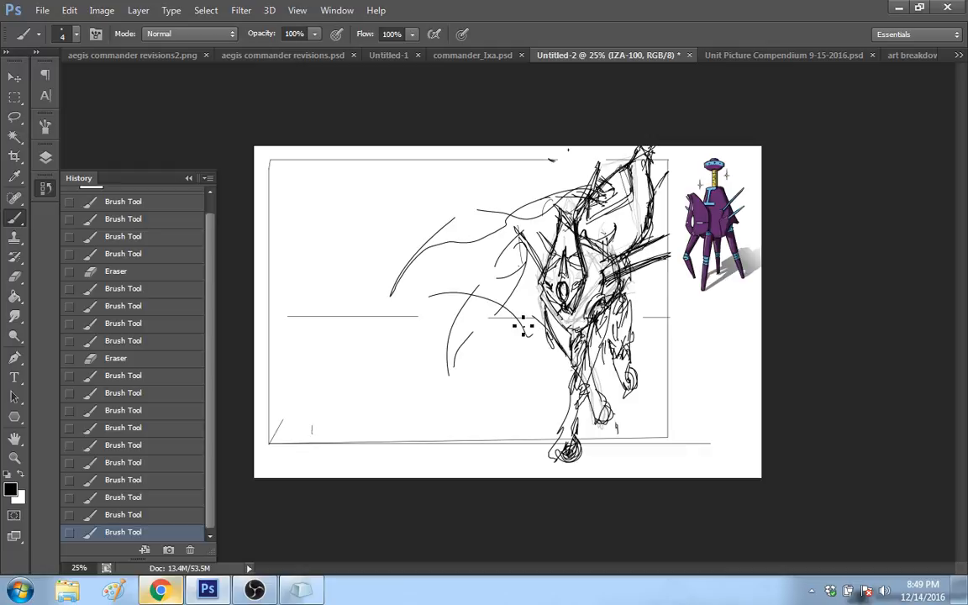
{"action": "left_click_drag", "start_coordinate": [522, 328], "coordinate": [484, 300]}
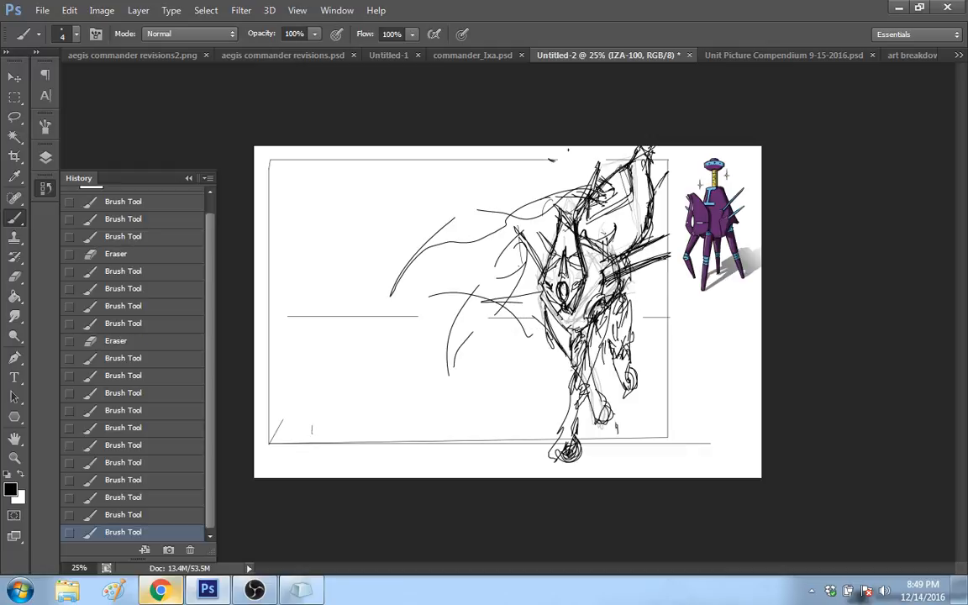
{"action": "left_click_drag", "start_coordinate": [629, 294], "coordinate": [677, 291]}
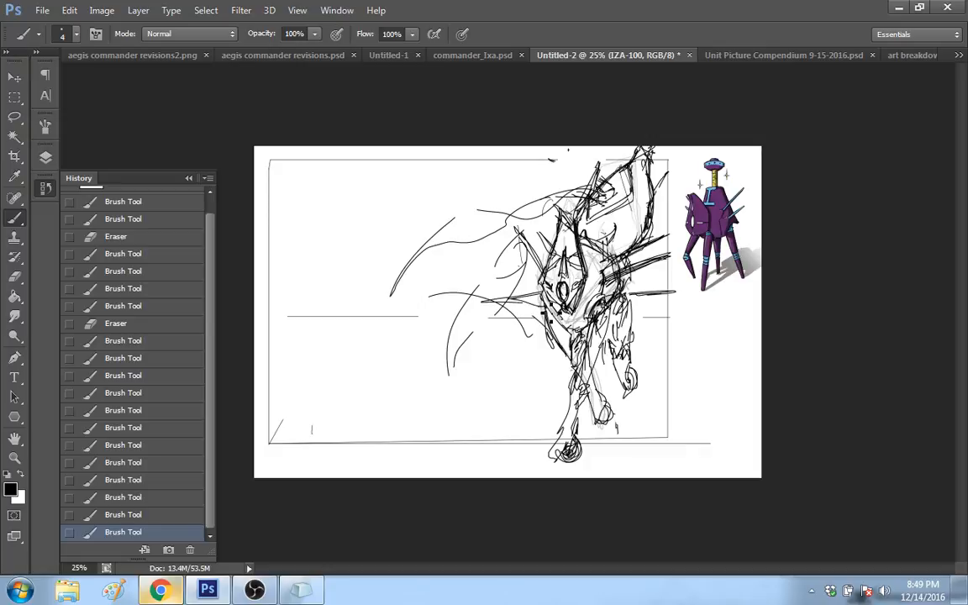
{"action": "left_click_drag", "start_coordinate": [545, 296], "coordinate": [508, 302]}
{"action": "mouse_move", "coordinate": [608, 312]}
{"action": "left_mouse_down"}
{"action": "mouse_move", "coordinate": [669, 294]}
{"action": "mouse_move", "coordinate": [636, 291]}
{"action": "mouse_move", "coordinate": [664, 291]}
{"action": "left_mouse_up"}
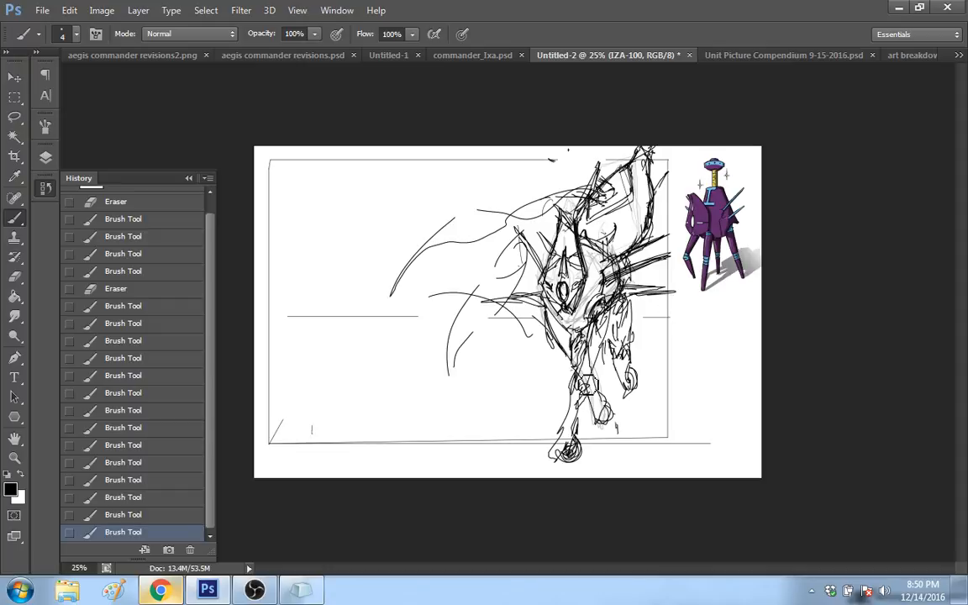
Step: Lower the opacity of Layer 1, which holds the faded rough, to 10%
{"action": "left_click", "coordinate": [45, 187]}
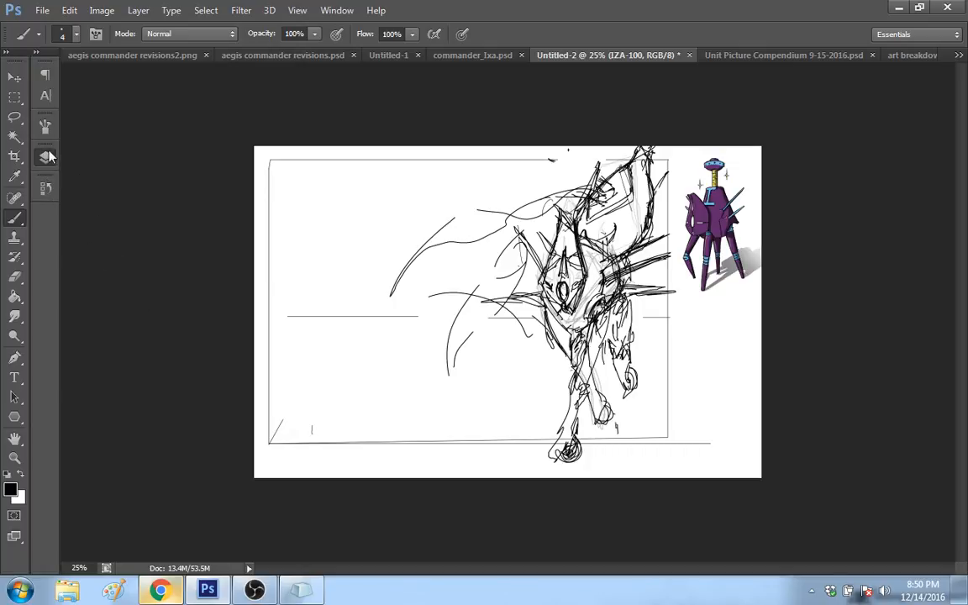
{"action": "left_click", "coordinate": [45, 157]}
{"action": "left_click", "coordinate": [128, 385]}
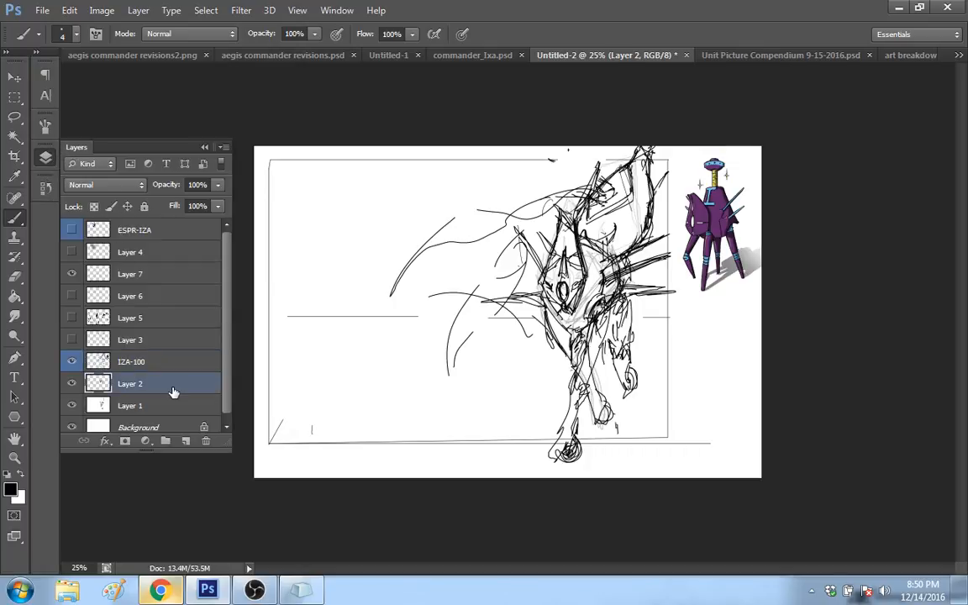
{"action": "left_click_drag", "start_coordinate": [604, 368], "coordinate": [599, 386]}
{"action": "left_click", "coordinate": [130, 405]}
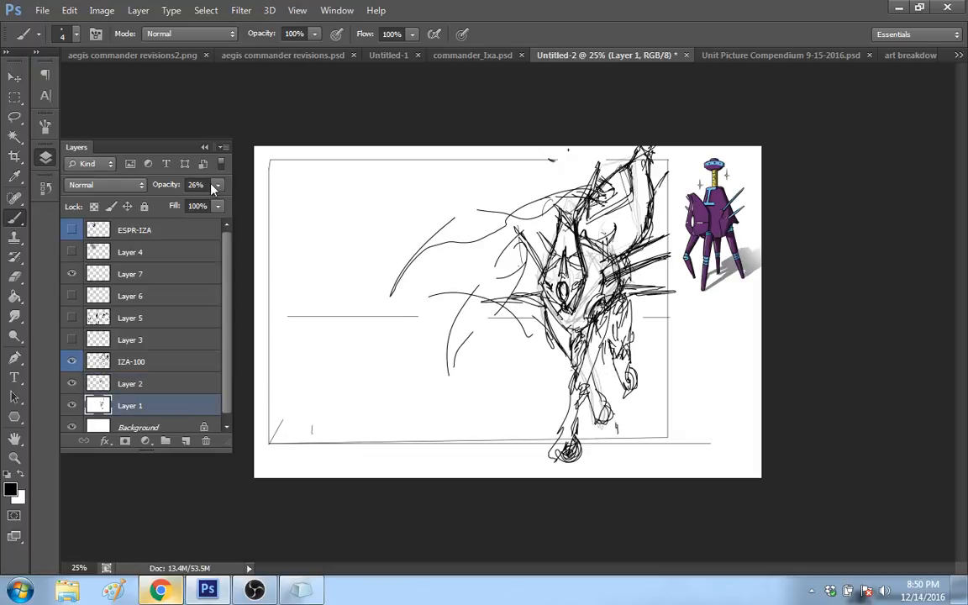
{"action": "left_click", "coordinate": [218, 184]}
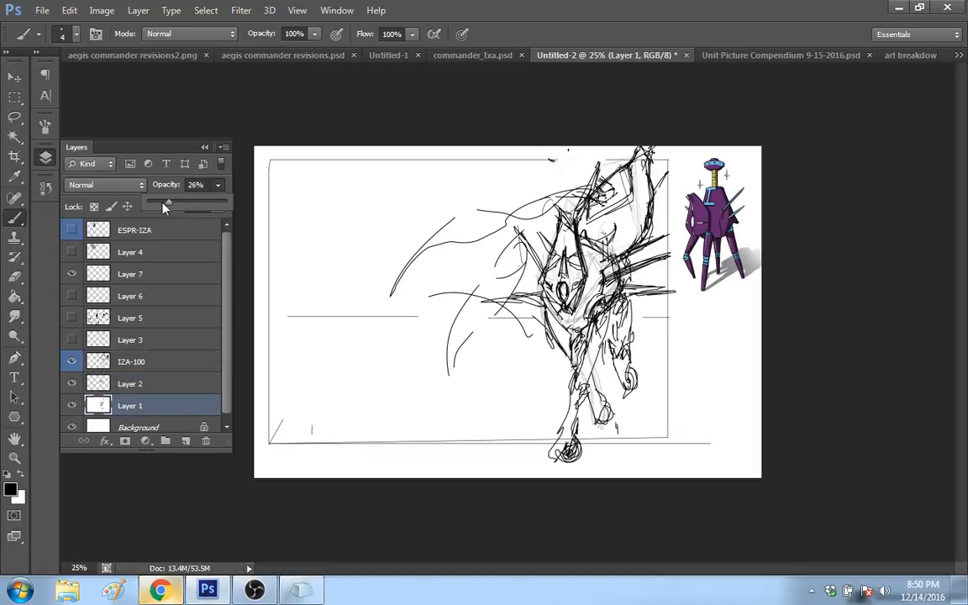
{"action": "left_click_drag", "start_coordinate": [166, 209], "coordinate": [157, 207]}
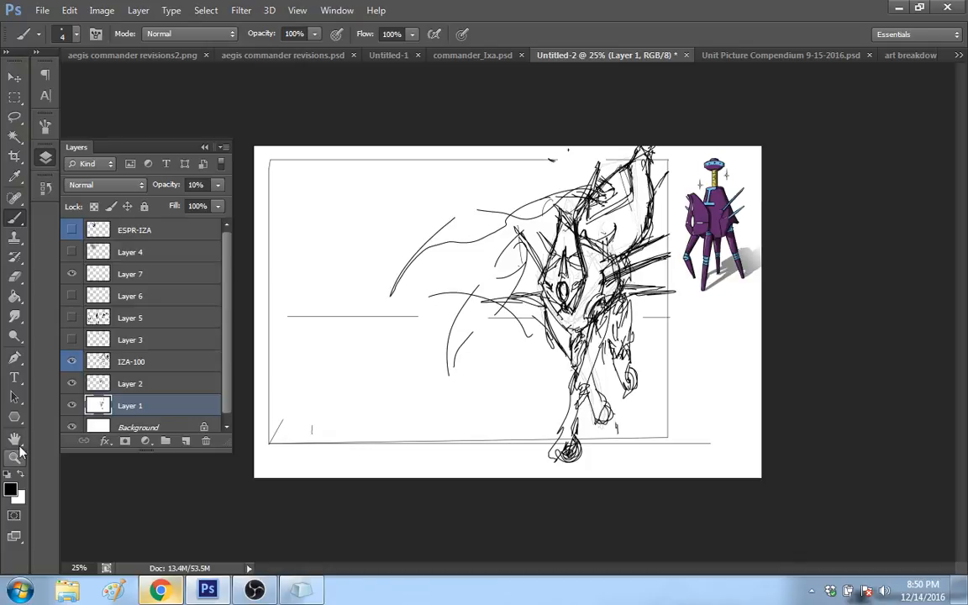
Step: Hide and reshow Layer 2 to check which of the robot's lines it holds compared with the IZA-100 layer
{"action": "left_click", "coordinate": [103, 388]}
{"action": "left_click", "coordinate": [71, 385]}
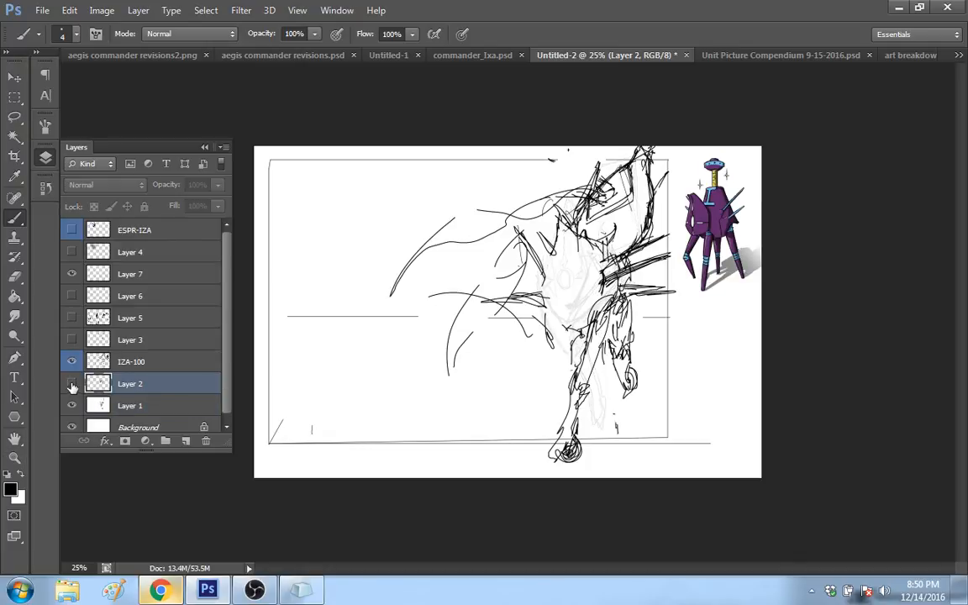
{"action": "left_click", "coordinate": [72, 385]}
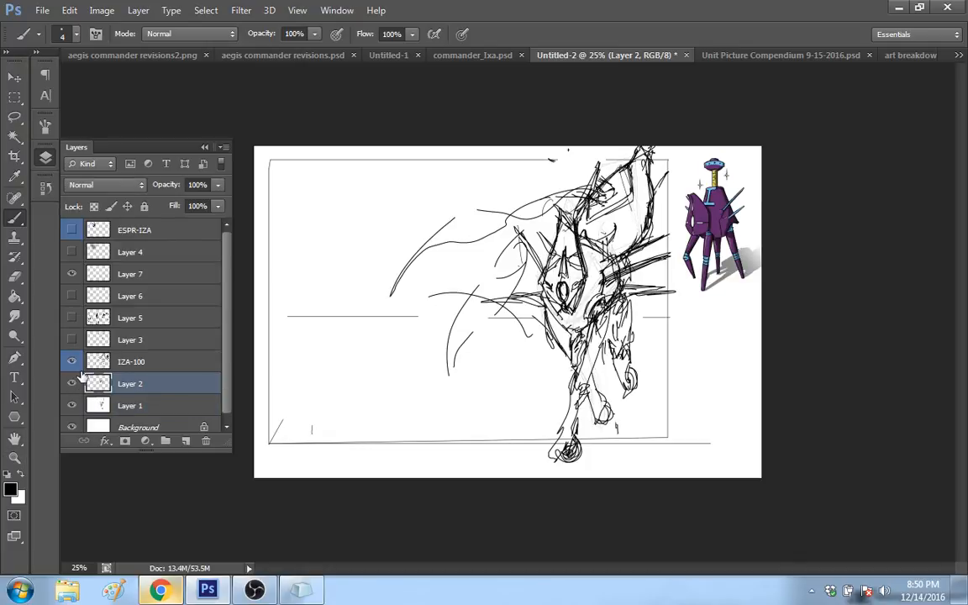
{"action": "left_click", "coordinate": [79, 368]}
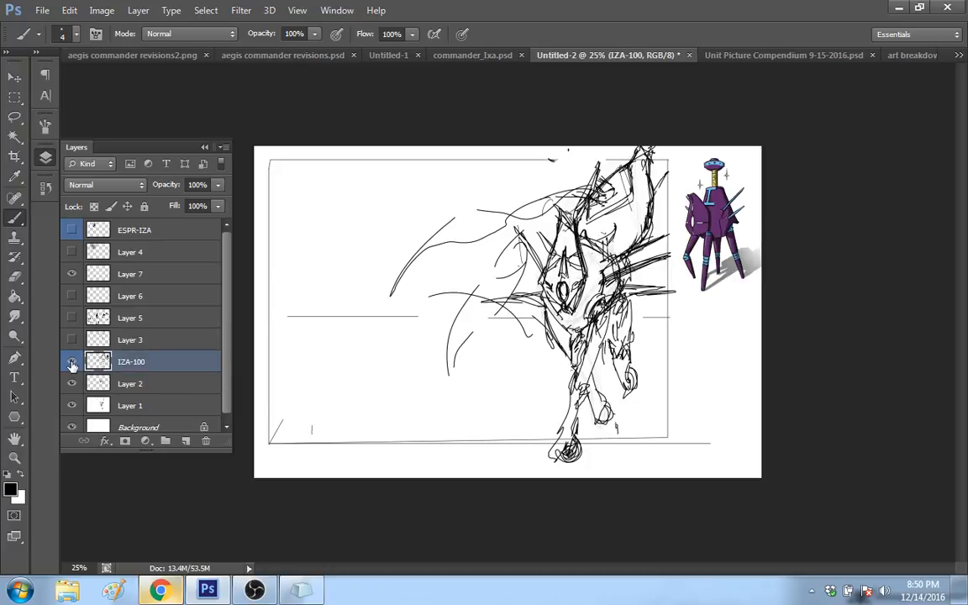
{"action": "left_click", "coordinate": [101, 385]}
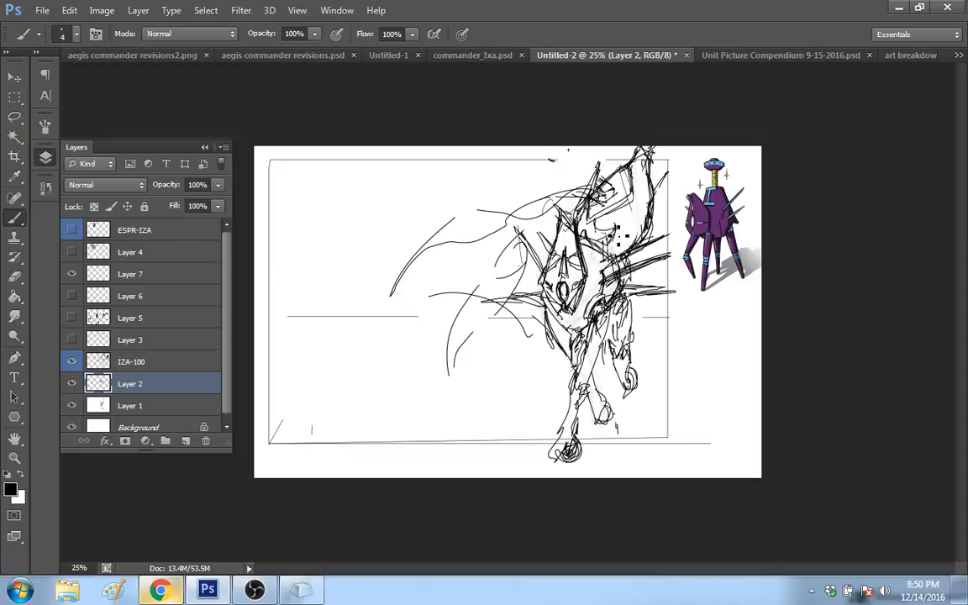
Step: Rework the small horn lines at the raised form's joint, and merge the IZA-100 layer down into Layer 2
{"action": "left_click_drag", "start_coordinate": [615, 227], "coordinate": [583, 234]}
{"action": "left_click_drag", "start_coordinate": [648, 186], "coordinate": [632, 165]}
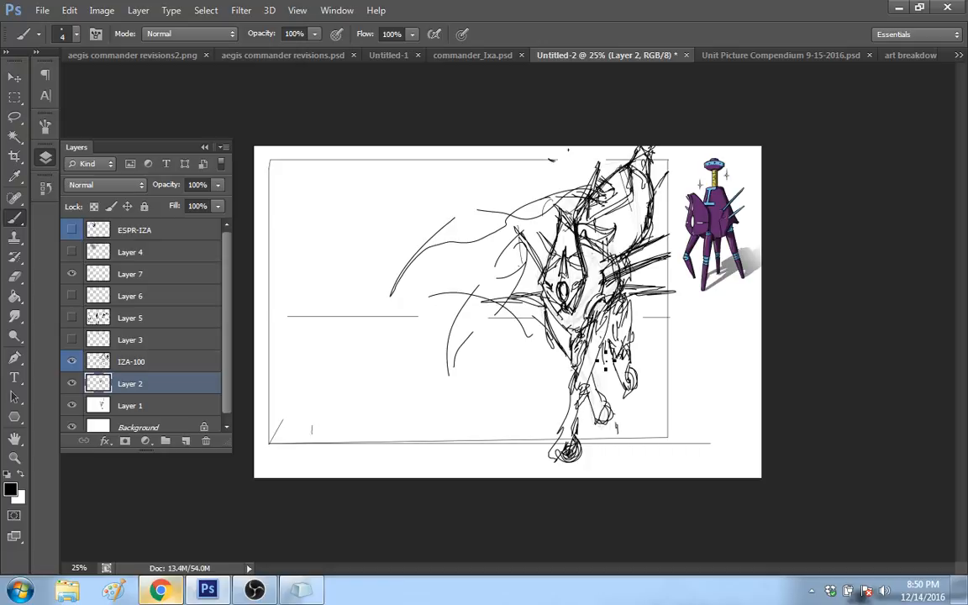
{"action": "left_click", "coordinate": [190, 361]}
{"action": "right_click", "coordinate": [175, 367]}
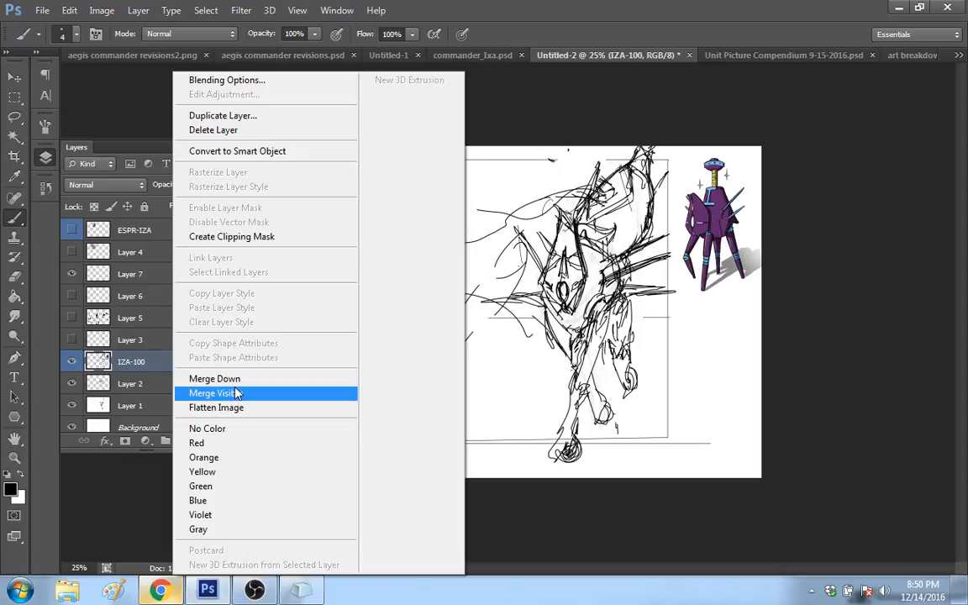
{"action": "left_click", "coordinate": [215, 379]}
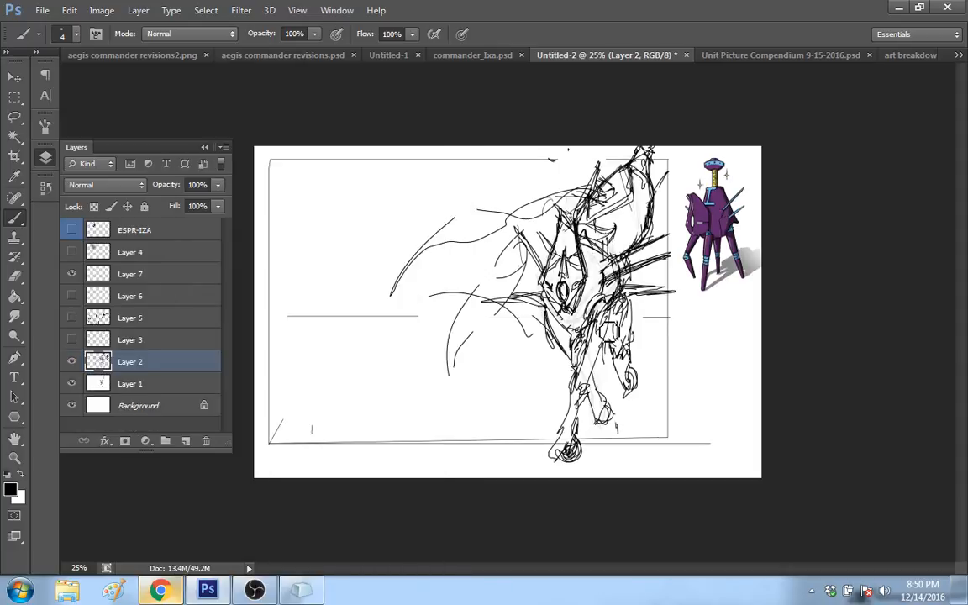
Step: Clear the overlapping lines inside the front leg's upper part, redraw its contours, and darken its knee joint
{"action": "left_click_drag", "start_coordinate": [609, 331], "coordinate": [602, 321]}
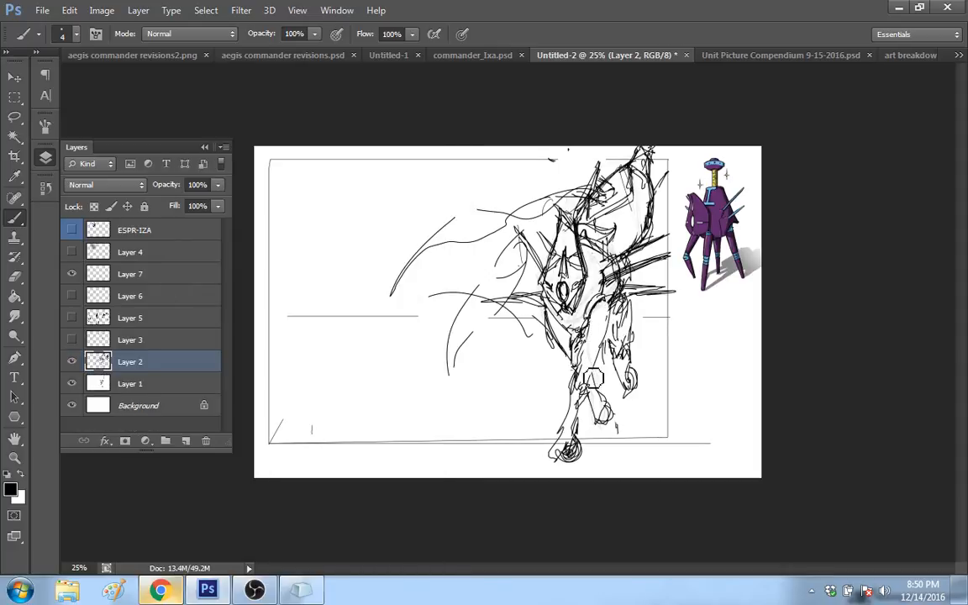
{"action": "left_click_drag", "start_coordinate": [592, 370], "coordinate": [597, 327]}
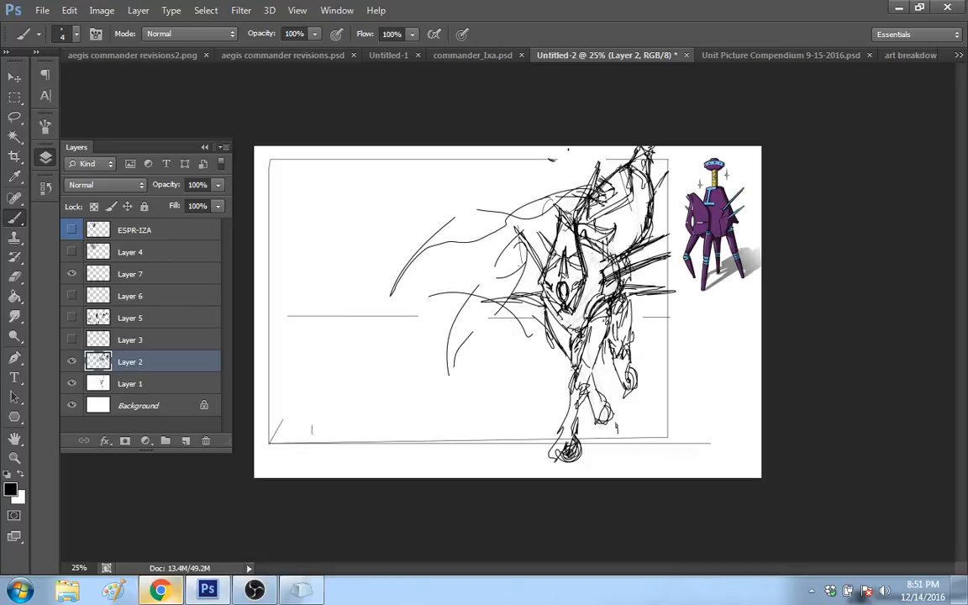
{"action": "left_click_drag", "start_coordinate": [583, 368], "coordinate": [578, 381]}
{"action": "left_click_drag", "start_coordinate": [582, 389], "coordinate": [587, 366]}
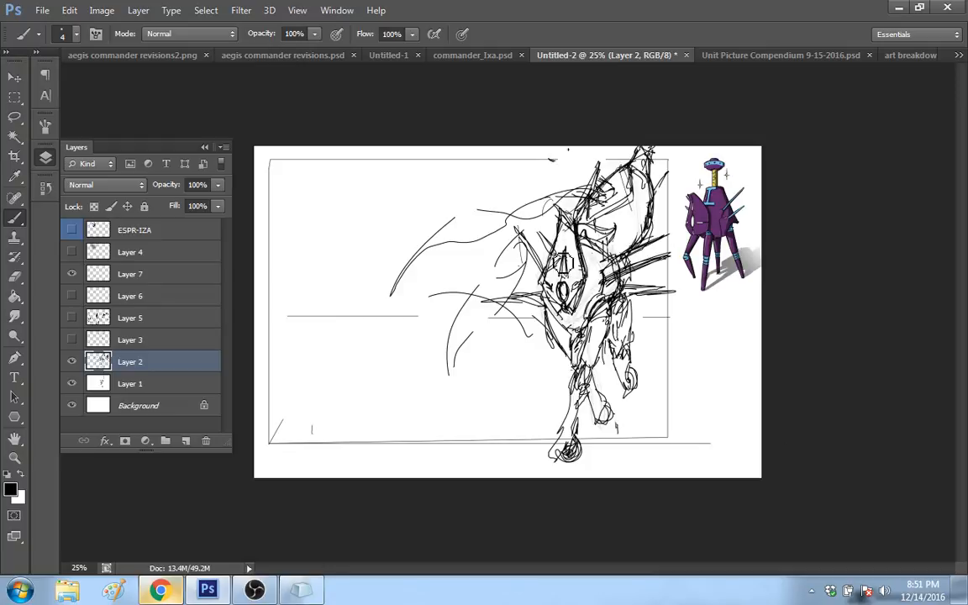
Step: Extend the front plate's central spike towards its tip, add short marks beside it, and reinforce the lower body edge
{"action": "left_click_drag", "start_coordinate": [565, 259], "coordinate": [561, 286]}
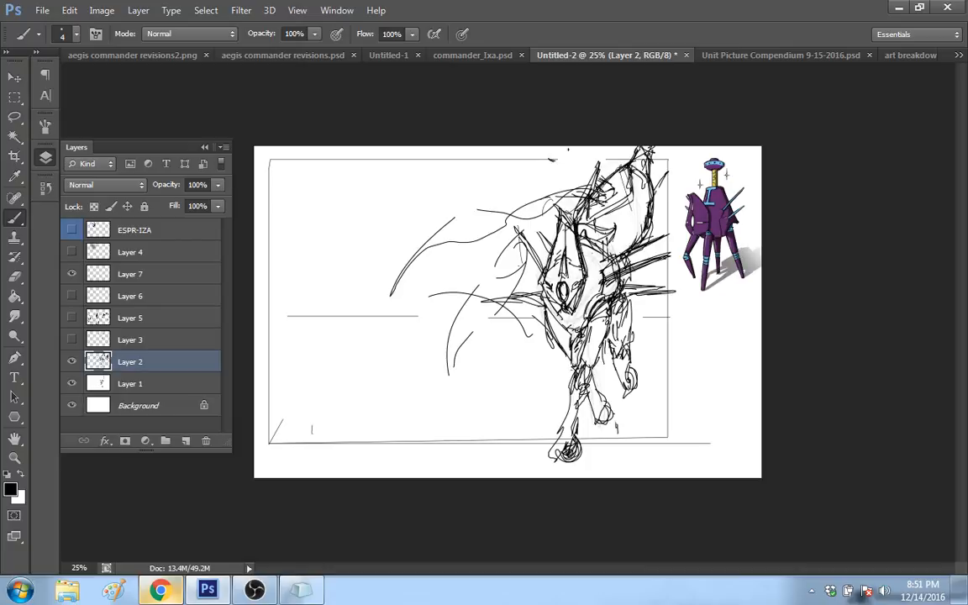
{"action": "left_click_drag", "start_coordinate": [568, 251], "coordinate": [574, 257]}
{"action": "mouse_move", "coordinate": [549, 307]}
{"action": "left_mouse_down"}
{"action": "mouse_move", "coordinate": [569, 331]}
{"action": "mouse_move", "coordinate": [594, 334]}
{"action": "left_mouse_up"}
Step: Redraw the front leg's lower part with cleaner side lines running from the knee down to the round foot
{"action": "left_click_drag", "start_coordinate": [575, 400], "coordinate": [557, 452]}
{"action": "left_click_drag", "start_coordinate": [578, 368], "coordinate": [553, 455]}
{"action": "left_click_drag", "start_coordinate": [579, 395], "coordinate": [577, 436]}
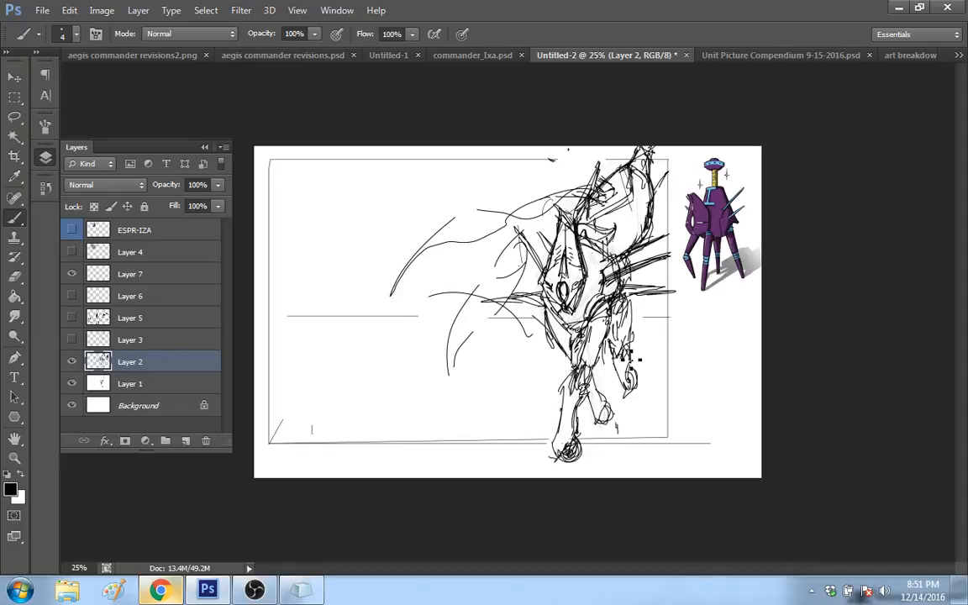
Step: Redraw the middle leg's lower lines and the rear leg's outline, reshape the rear foot, and undo the last stroke there
{"action": "left_click_drag", "start_coordinate": [592, 398], "coordinate": [612, 406]}
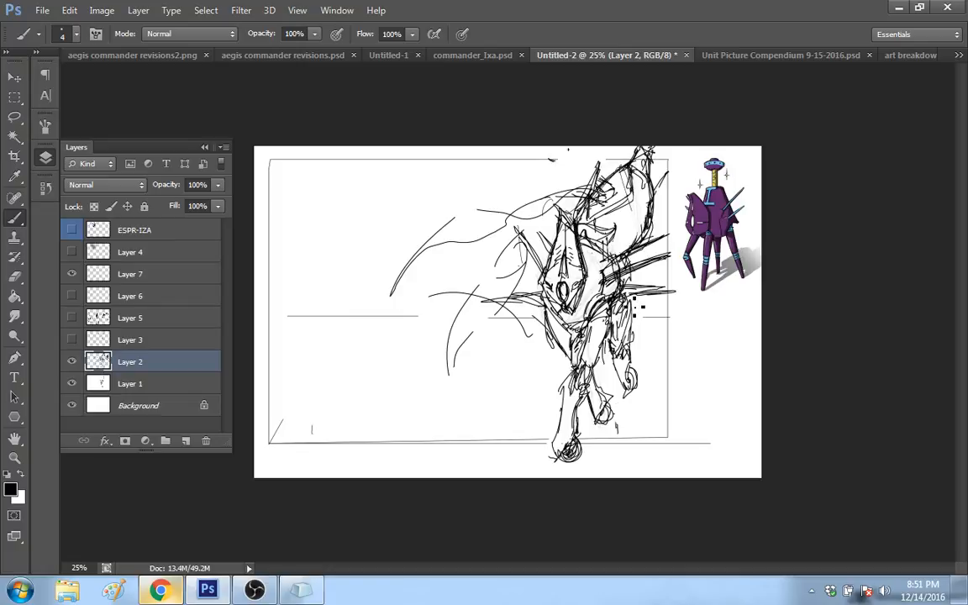
{"action": "mouse_move", "coordinate": [630, 300]}
{"action": "left_mouse_down"}
{"action": "mouse_move", "coordinate": [626, 364]}
{"action": "mouse_move", "coordinate": [636, 387]}
{"action": "left_mouse_up"}
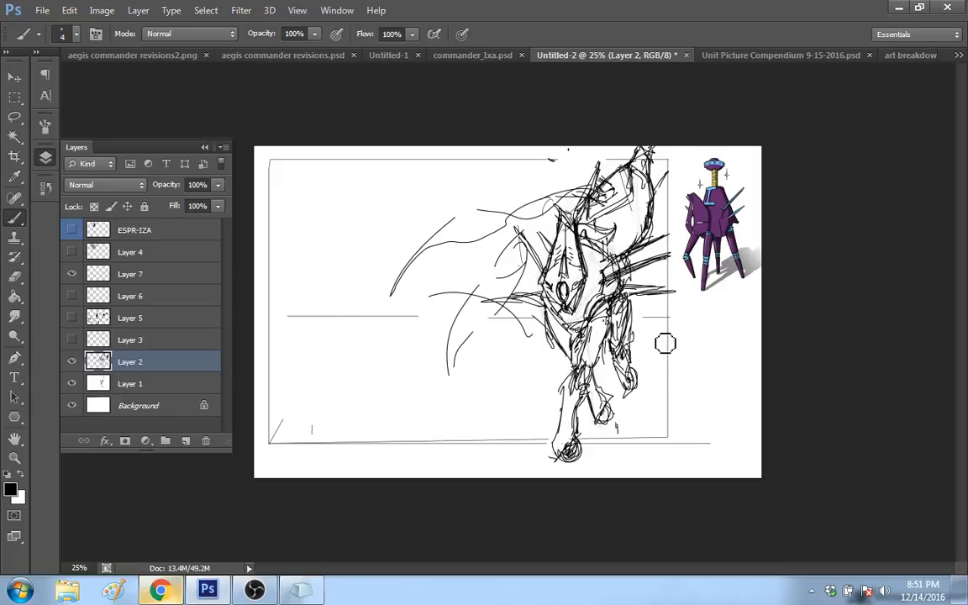
{"action": "mouse_move", "coordinate": [640, 367]}
{"action": "left_mouse_down"}
{"action": "mouse_move", "coordinate": [623, 403]}
{"action": "mouse_move", "coordinate": [637, 377]}
{"action": "mouse_move", "coordinate": [639, 386]}
{"action": "mouse_move", "coordinate": [625, 396]}
{"action": "left_mouse_up"}
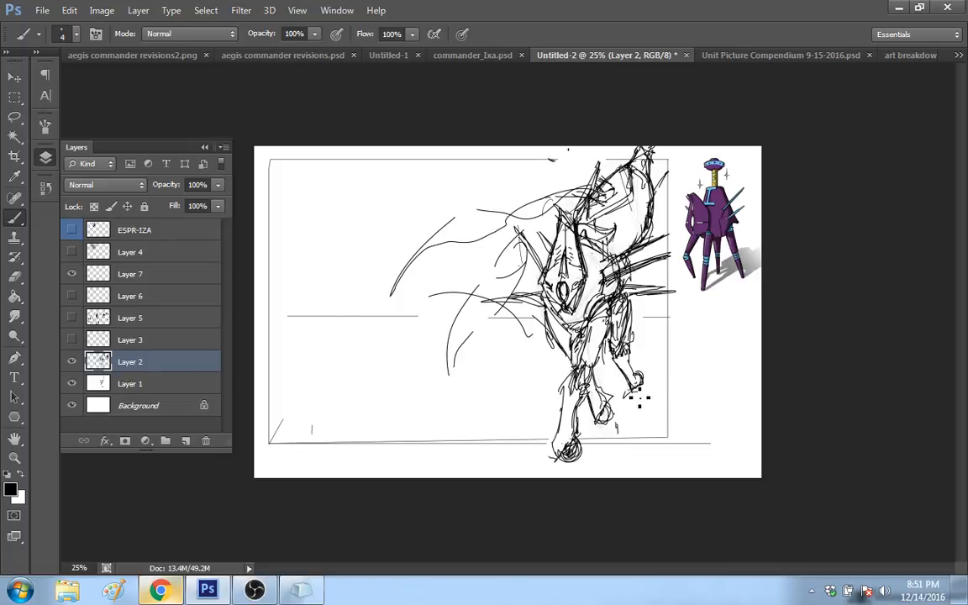
{"action": "left_click_drag", "start_coordinate": [628, 365], "coordinate": [641, 385]}
{"action": "key", "text": "ctrl+z"}
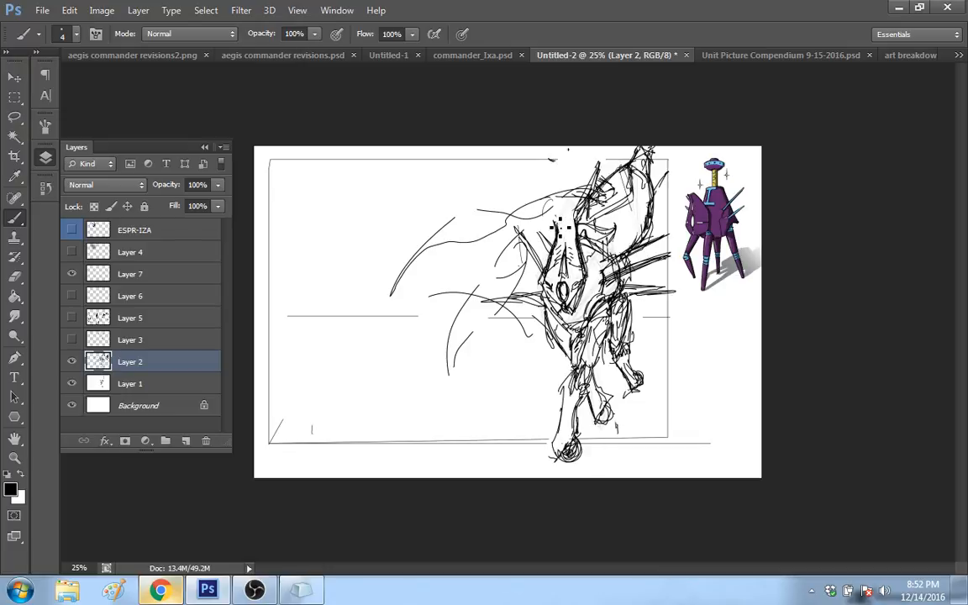
Step: Redraw the front plate's upper end as a lower, narrower point with darker edges
{"action": "left_click_drag", "start_coordinate": [560, 221], "coordinate": [576, 240]}
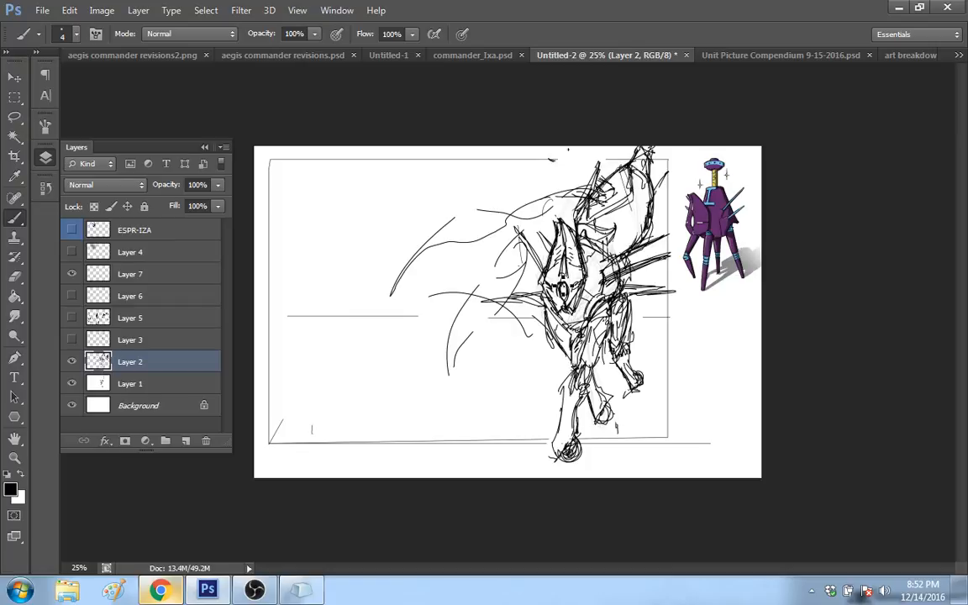
{"action": "left_click", "coordinate": [602, 277]}
Step: Sketch a small human figure beside the front leg, with an oval head and a hatched, downward-tapering body
{"action": "mouse_move", "coordinate": [518, 435]}
{"action": "left_mouse_down"}
{"action": "mouse_move", "coordinate": [532, 398]}
{"action": "mouse_move", "coordinate": [529, 427]}
{"action": "left_mouse_up"}
{"action": "left_click_drag", "start_coordinate": [512, 391], "coordinate": [534, 386]}
{"action": "mouse_move", "coordinate": [517, 390]}
{"action": "left_mouse_down"}
{"action": "mouse_move", "coordinate": [526, 427]}
{"action": "mouse_move", "coordinate": [518, 390]}
{"action": "mouse_move", "coordinate": [529, 385]}
{"action": "mouse_move", "coordinate": [530, 431]}
{"action": "left_mouse_up"}
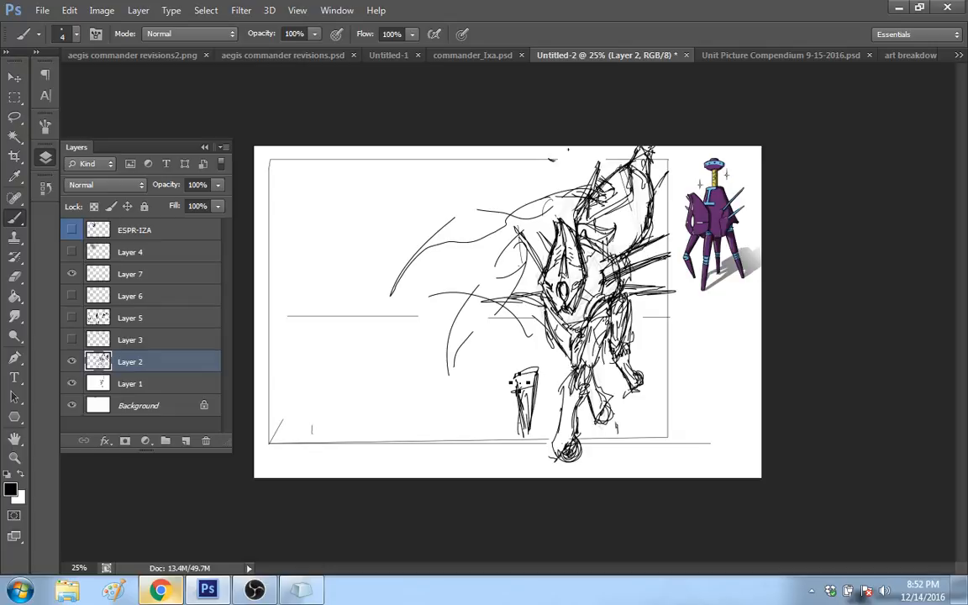
{"action": "left_click_drag", "start_coordinate": [525, 351], "coordinate": [523, 356]}
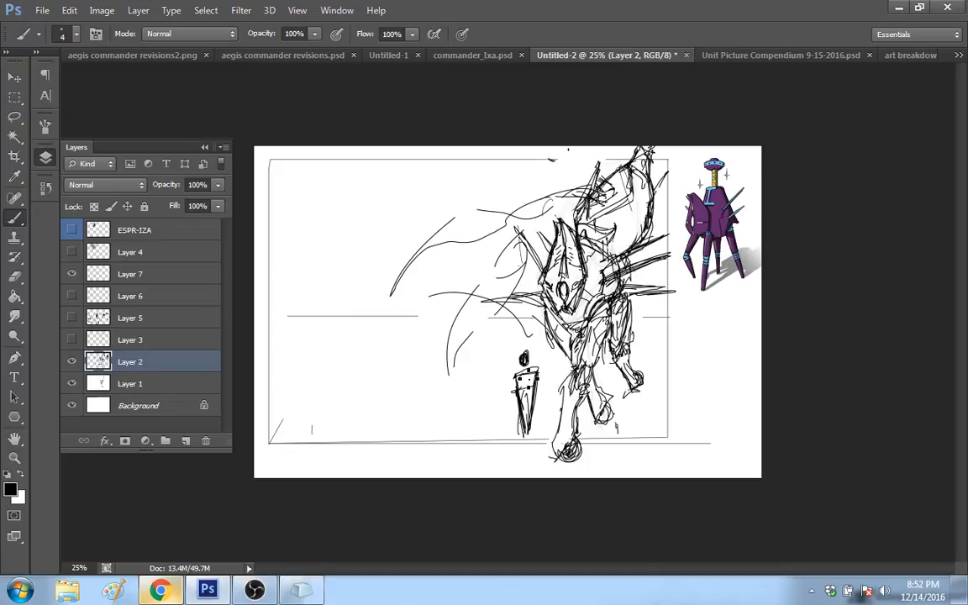
{"action": "left_click_drag", "start_coordinate": [527, 375], "coordinate": [525, 424]}
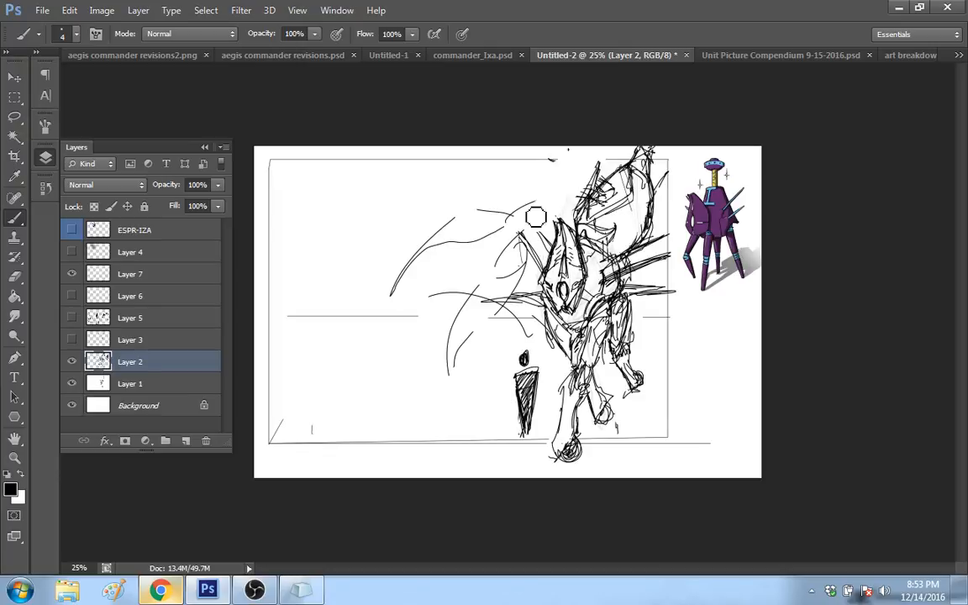
Step: Erase the sweeping curves and horizontal spikes in front of the body, and redraw the missing stretch of the horizon line
{"action": "mouse_move", "coordinate": [536, 217]}
{"action": "left_mouse_down"}
{"action": "mouse_move", "coordinate": [492, 291]}
{"action": "mouse_move", "coordinate": [498, 259]}
{"action": "mouse_move", "coordinate": [530, 267]}
{"action": "mouse_move", "coordinate": [503, 240]}
{"action": "mouse_move", "coordinate": [445, 375]}
{"action": "mouse_move", "coordinate": [469, 331]}
{"action": "mouse_move", "coordinate": [389, 312]}
{"action": "mouse_move", "coordinate": [505, 295]}
{"action": "left_mouse_up"}
{"action": "left_click_drag", "start_coordinate": [418, 317], "coordinate": [538, 318]}
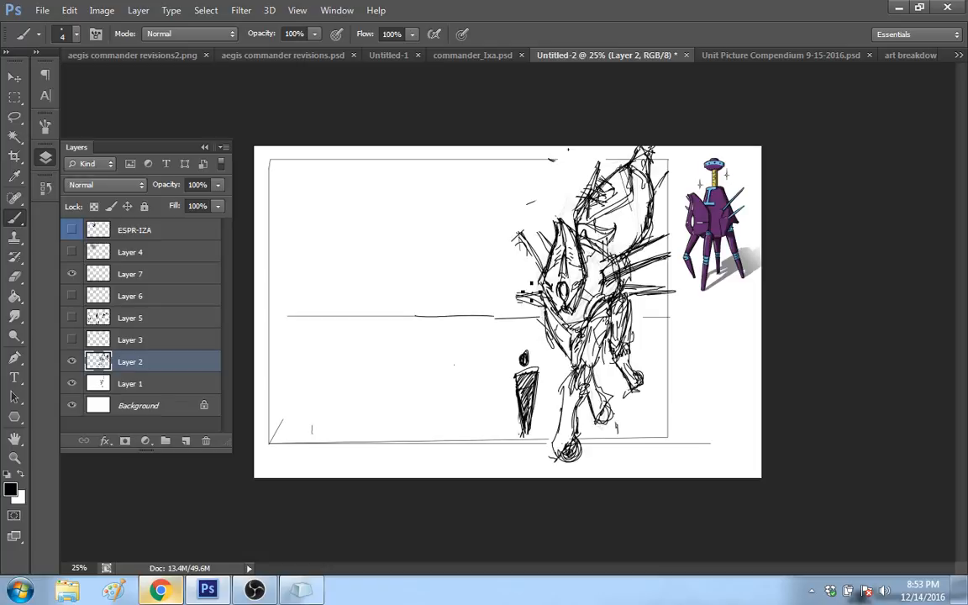
{"action": "left_click_drag", "start_coordinate": [493, 293], "coordinate": [659, 290]}
{"action": "key", "text": "ctrl+z"}
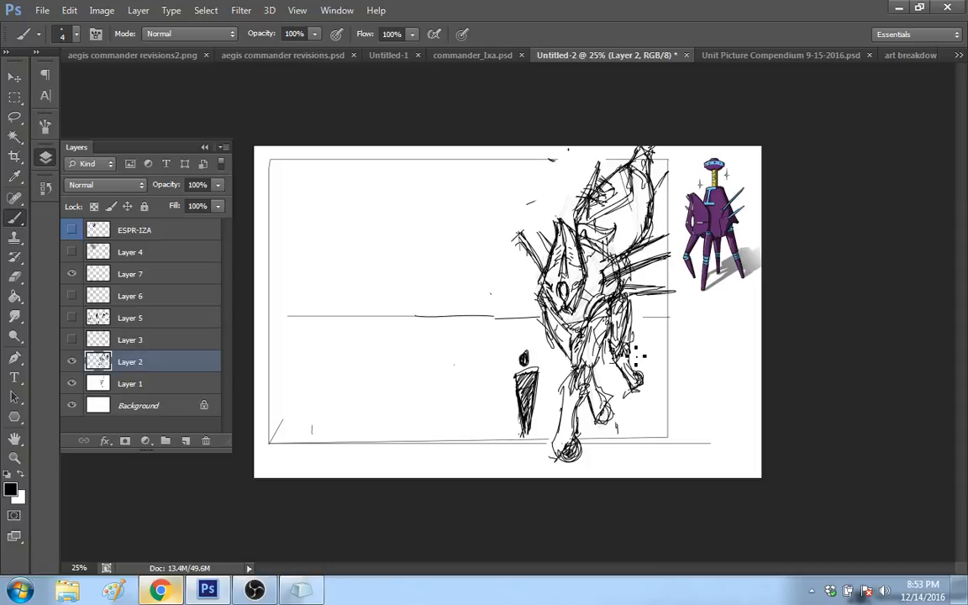
Step: Redraw the rear and middle legs' lower parts shorter with small feet, and widen the front leg's lower outline
{"action": "mouse_move", "coordinate": [645, 371]}
{"action": "left_mouse_down"}
{"action": "mouse_move", "coordinate": [650, 348]}
{"action": "mouse_move", "coordinate": [622, 401]}
{"action": "left_mouse_up"}
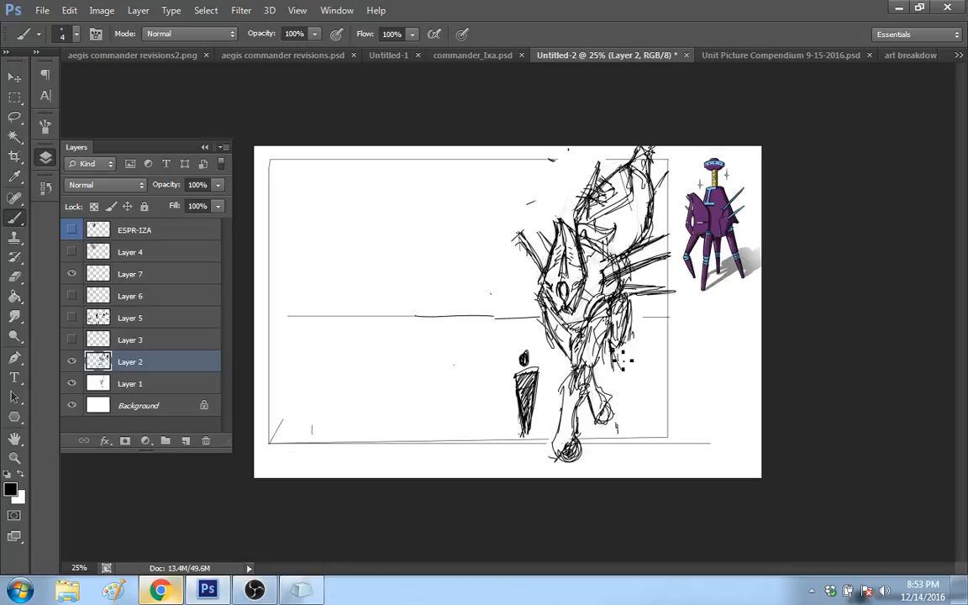
{"action": "mouse_move", "coordinate": [628, 336]}
{"action": "left_mouse_down"}
{"action": "mouse_move", "coordinate": [632, 382]}
{"action": "mouse_move", "coordinate": [618, 384]}
{"action": "left_mouse_up"}
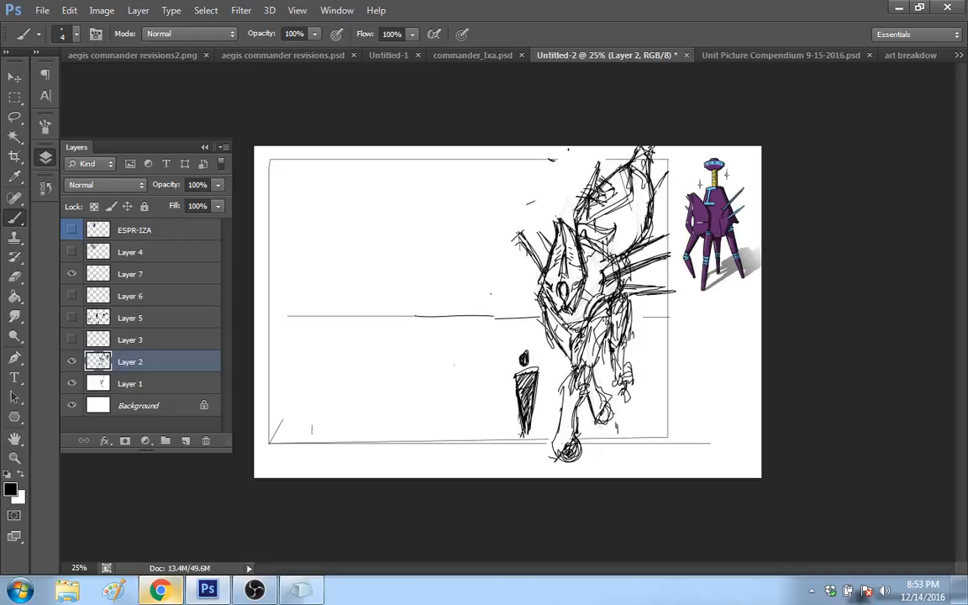
{"action": "left_click_drag", "start_coordinate": [565, 388], "coordinate": [551, 450]}
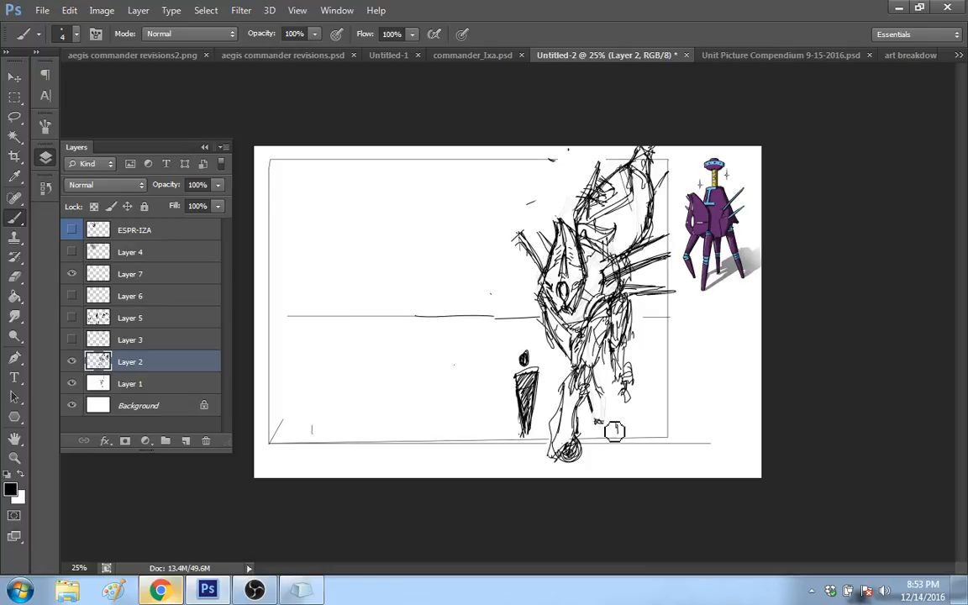
{"action": "left_click_drag", "start_coordinate": [603, 419], "coordinate": [593, 390]}
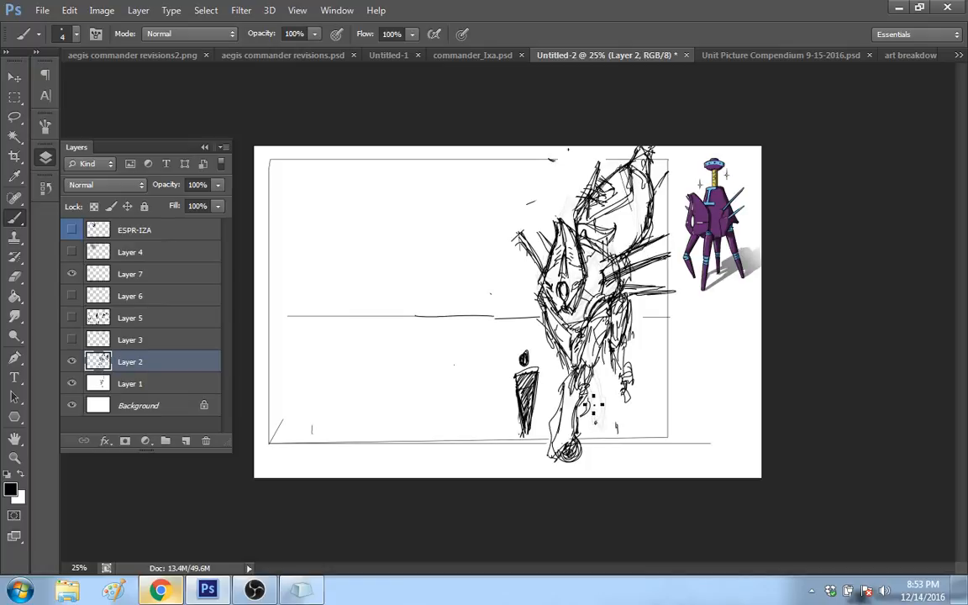
{"action": "left_click_drag", "start_coordinate": [590, 401], "coordinate": [586, 414]}
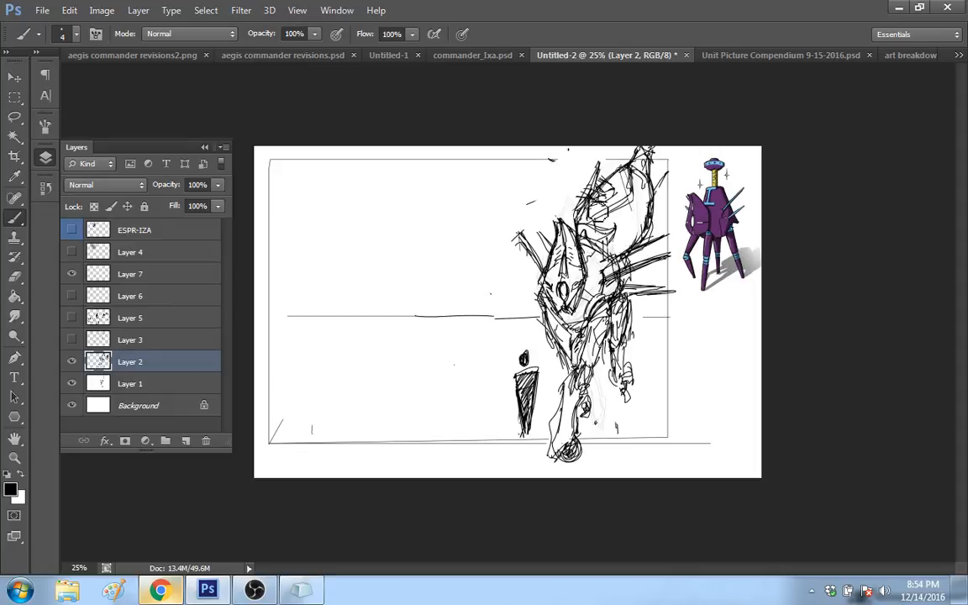
Step: Erase the details inside the raised form and draw a curved inner contour following its outer edge
{"action": "mouse_move", "coordinate": [599, 211]}
{"action": "left_mouse_down"}
{"action": "mouse_move", "coordinate": [636, 212]}
{"action": "mouse_move", "coordinate": [622, 241]}
{"action": "left_mouse_up"}
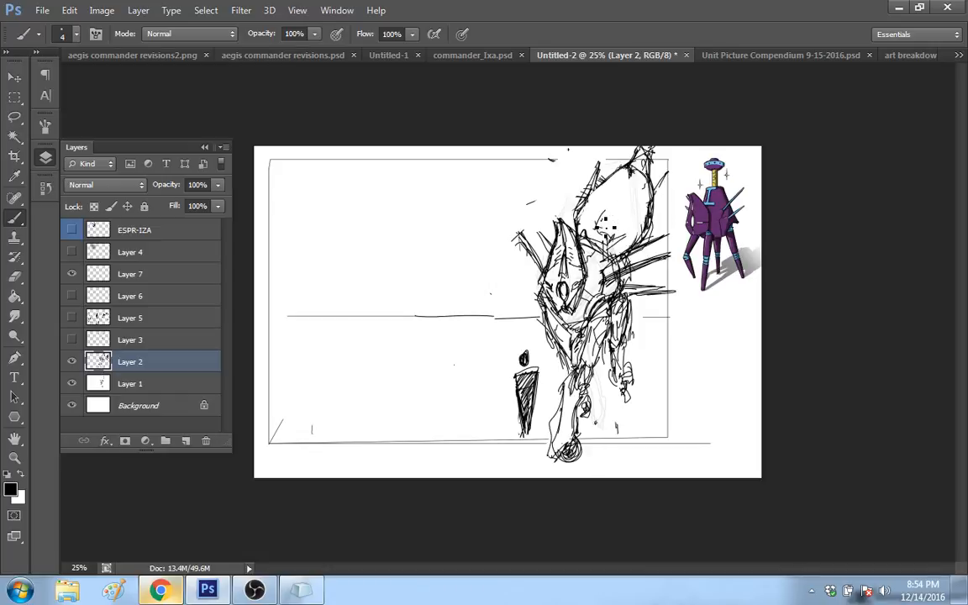
{"action": "left_click_drag", "start_coordinate": [598, 225], "coordinate": [619, 184]}
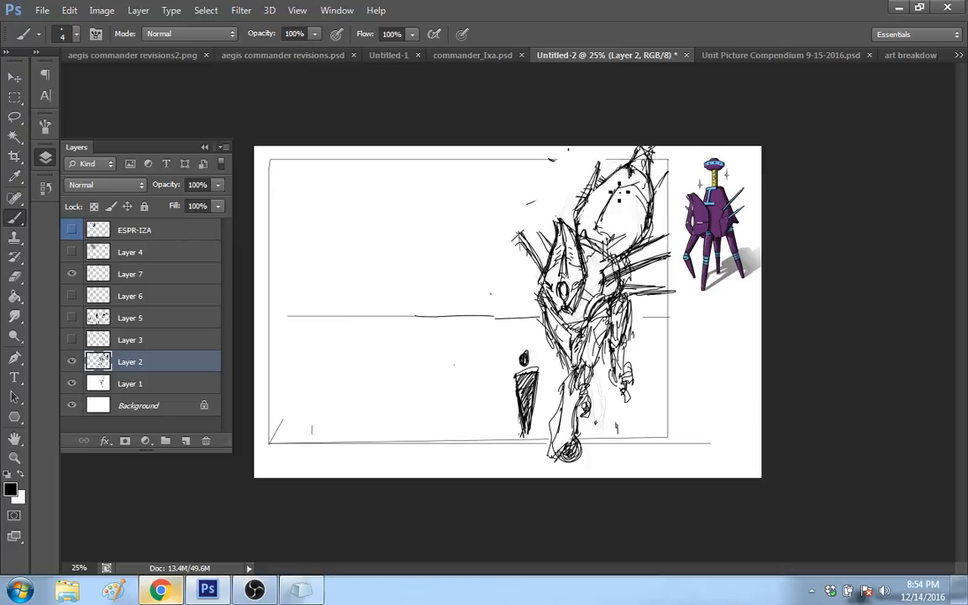
{"action": "mouse_move", "coordinate": [583, 223]}
{"action": "left_mouse_down"}
{"action": "mouse_move", "coordinate": [613, 177]}
{"action": "mouse_move", "coordinate": [644, 179]}
{"action": "left_mouse_up"}
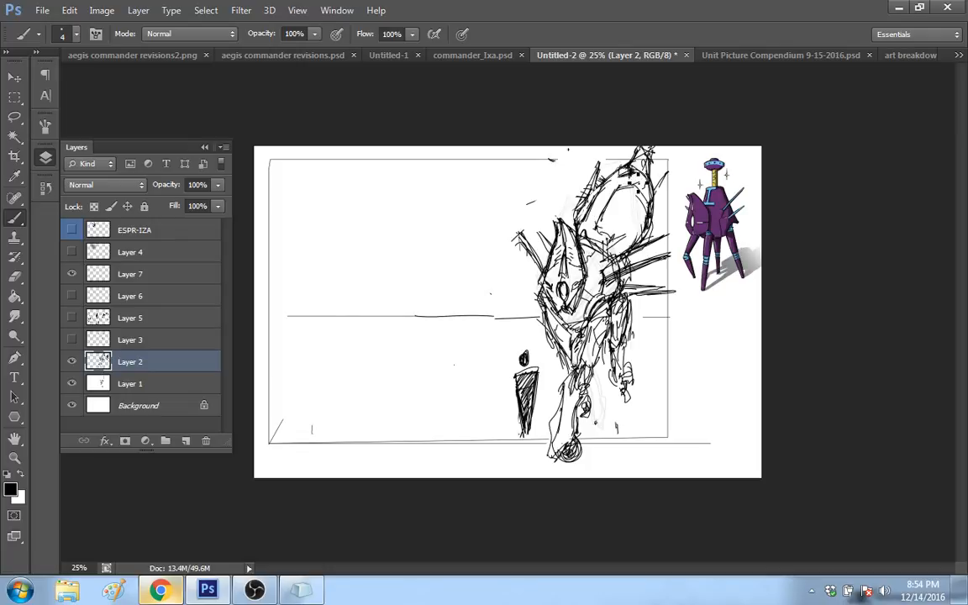
Step: Redraw the raised form's inner contour closer to its outer edge, add a small oval inside, and shorten the spike in front of the plate
{"action": "left_click_drag", "start_coordinate": [623, 213], "coordinate": [616, 217]}
{"action": "mouse_move", "coordinate": [616, 187]}
{"action": "left_mouse_down"}
{"action": "mouse_move", "coordinate": [599, 198]}
{"action": "mouse_move", "coordinate": [616, 203]}
{"action": "mouse_move", "coordinate": [620, 175]}
{"action": "mouse_move", "coordinate": [636, 165]}
{"action": "mouse_move", "coordinate": [608, 174]}
{"action": "left_mouse_up"}
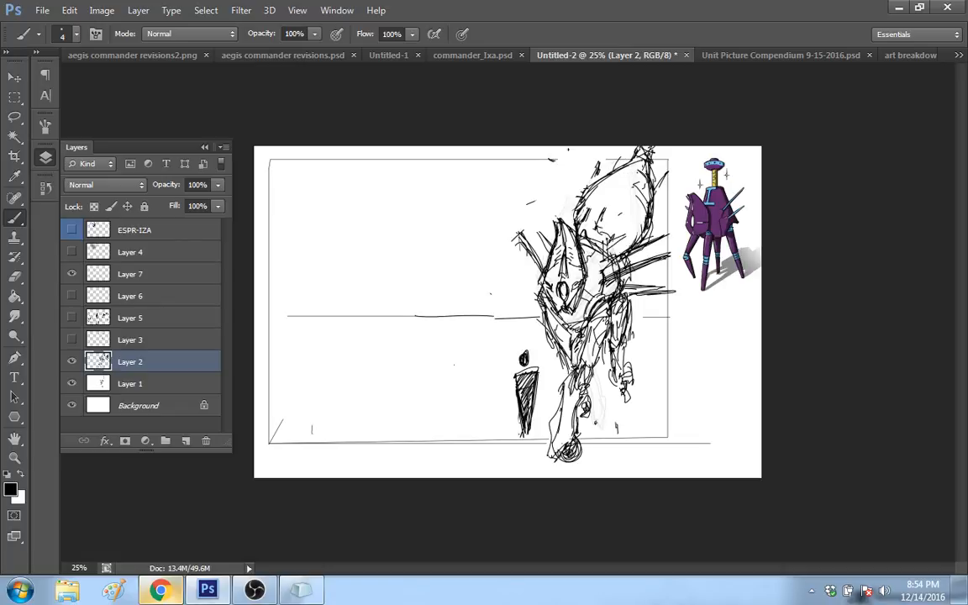
{"action": "mouse_move", "coordinate": [634, 168]}
{"action": "left_mouse_down"}
{"action": "mouse_move", "coordinate": [620, 216]}
{"action": "mouse_move", "coordinate": [600, 230]}
{"action": "mouse_move", "coordinate": [638, 203]}
{"action": "left_mouse_up"}
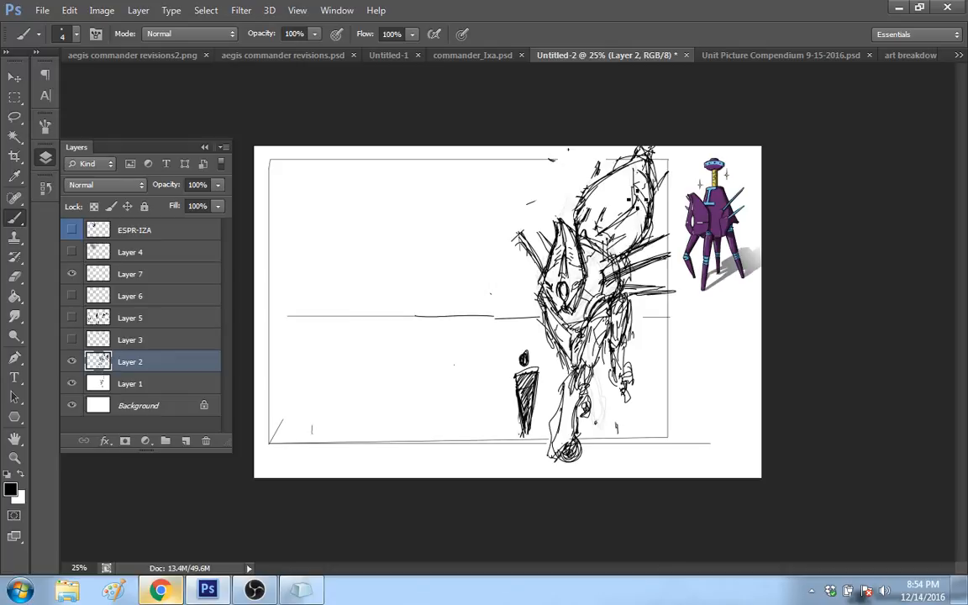
{"action": "mouse_move", "coordinate": [632, 165]}
{"action": "left_mouse_down"}
{"action": "mouse_move", "coordinate": [615, 222]}
{"action": "mouse_move", "coordinate": [602, 217]}
{"action": "left_mouse_up"}
{"action": "left_click_drag", "start_coordinate": [601, 194], "coordinate": [604, 197]}
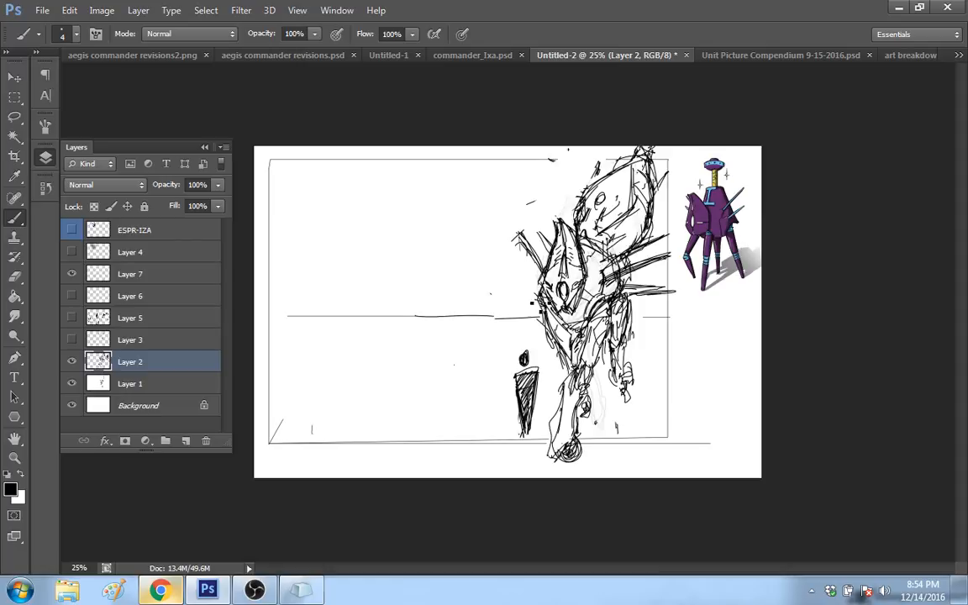
{"action": "key", "text": "ctrl+z"}
{"action": "mouse_move", "coordinate": [543, 271]}
{"action": "left_mouse_down"}
{"action": "mouse_move", "coordinate": [521, 244]}
{"action": "mouse_move", "coordinate": [532, 256]}
{"action": "left_mouse_up"}
Step: Try sketching a second long-legged form with a tall near leg and a bent trailing leg in the empty area of the frame
{"action": "left_click_drag", "start_coordinate": [357, 391], "coordinate": [365, 447]}
{"action": "left_click_drag", "start_coordinate": [358, 367], "coordinate": [358, 379]}
{"action": "mouse_move", "coordinate": [376, 424]}
{"action": "left_mouse_down"}
{"action": "mouse_move", "coordinate": [383, 462]}
{"action": "mouse_move", "coordinate": [365, 288]}
{"action": "left_mouse_up"}
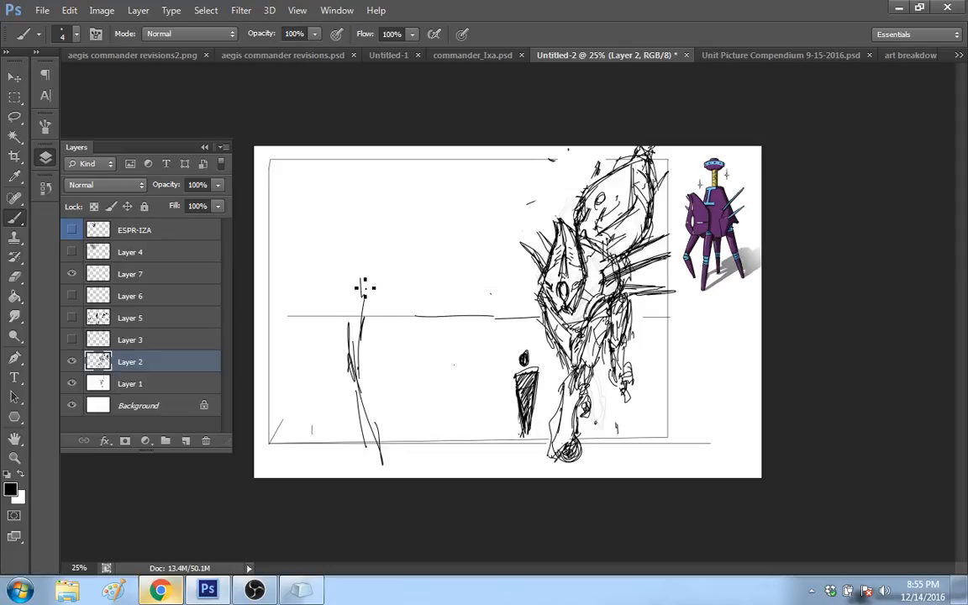
{"action": "left_click_drag", "start_coordinate": [367, 340], "coordinate": [360, 269]}
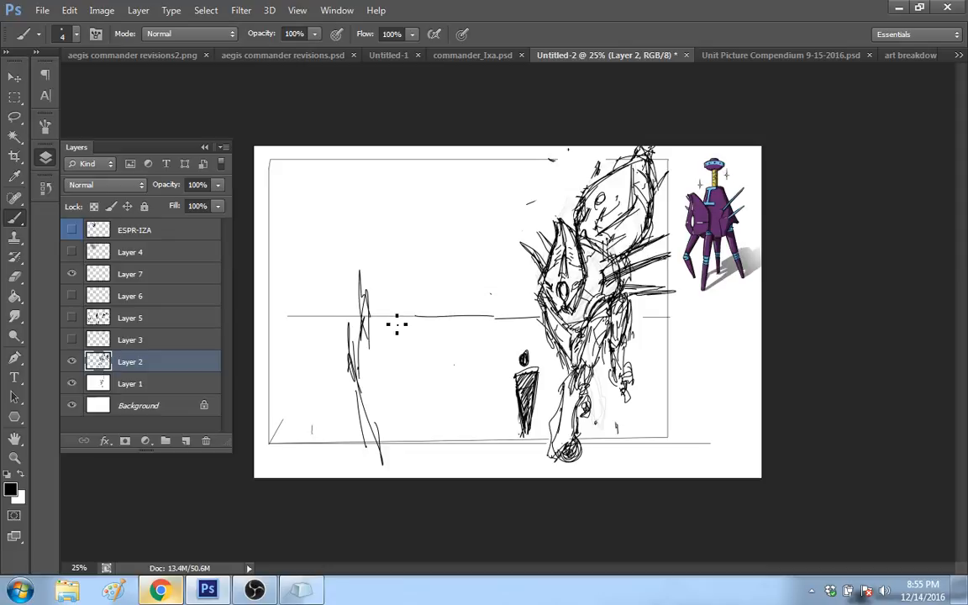
{"action": "left_click_drag", "start_coordinate": [373, 305], "coordinate": [406, 365]}
{"action": "left_click_drag", "start_coordinate": [379, 279], "coordinate": [419, 351]}
{"action": "left_click_drag", "start_coordinate": [418, 359], "coordinate": [392, 399]}
{"action": "mouse_move", "coordinate": [418, 358]}
{"action": "left_mouse_down"}
{"action": "mouse_move", "coordinate": [461, 426]}
{"action": "mouse_move", "coordinate": [452, 426]}
{"action": "left_mouse_up"}
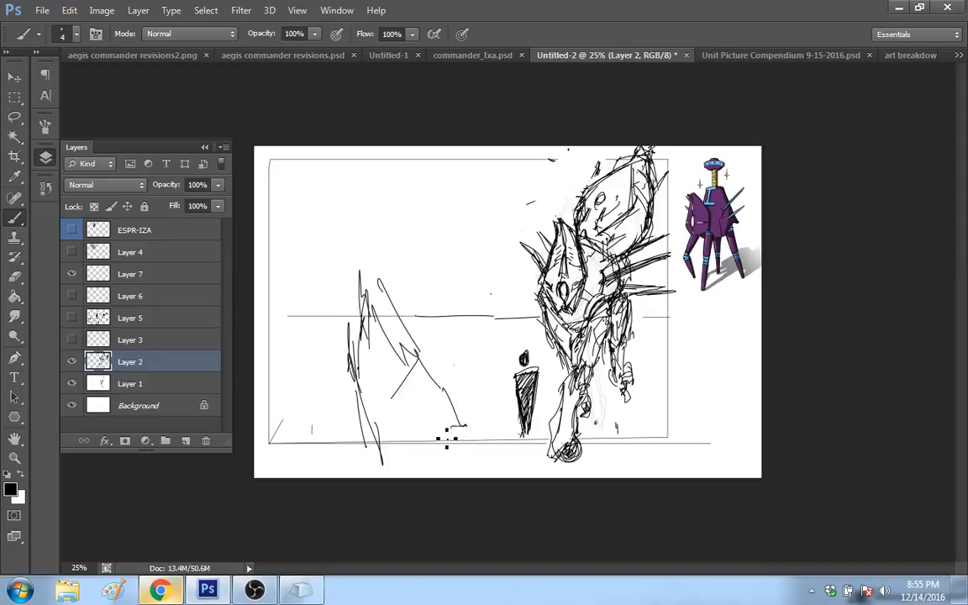
Step: Add an angular bent leg on the other side of the long-legged sketch, and erase most of that sketch
{"action": "left_click_drag", "start_coordinate": [332, 332], "coordinate": [341, 275]}
{"action": "left_click_drag", "start_coordinate": [334, 308], "coordinate": [350, 415]}
{"action": "left_click_drag", "start_coordinate": [316, 382], "coordinate": [345, 399]}
{"action": "left_click_drag", "start_coordinate": [346, 323], "coordinate": [351, 341]}
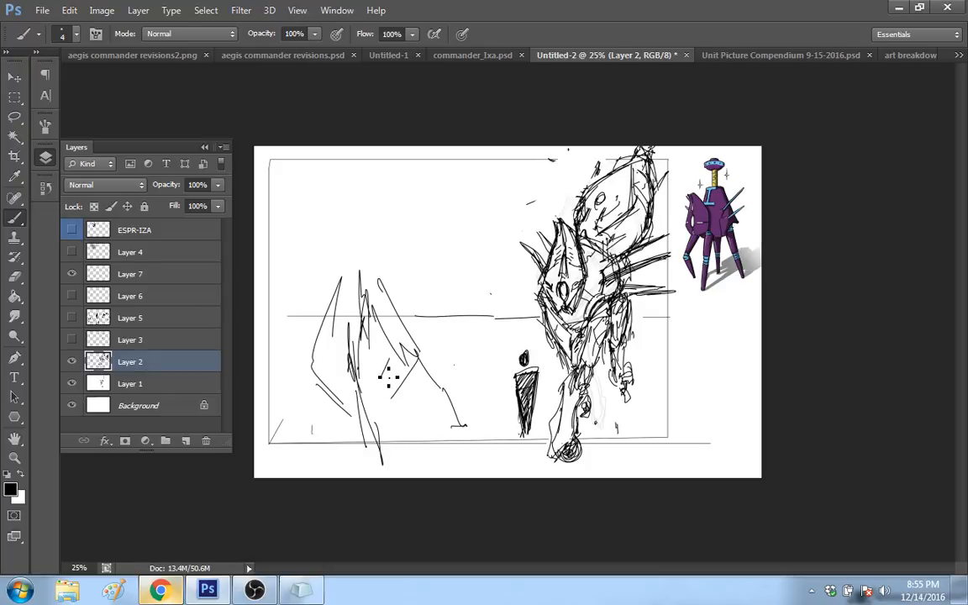
{"action": "left_click_drag", "start_coordinate": [389, 378], "coordinate": [320, 435]}
{"action": "mouse_move", "coordinate": [315, 318]}
{"action": "left_mouse_down"}
{"action": "mouse_move", "coordinate": [342, 278]}
{"action": "mouse_move", "coordinate": [309, 390]}
{"action": "mouse_move", "coordinate": [358, 377]}
{"action": "mouse_move", "coordinate": [377, 357]}
{"action": "left_mouse_up"}
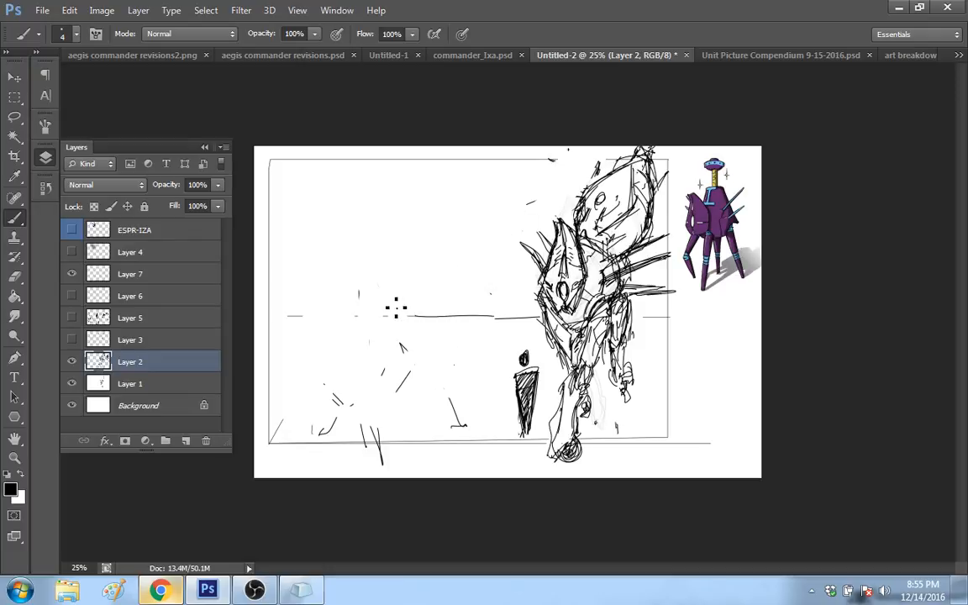
Step: Redraw the missing stretch of the horizon line and sketch a tall, narrow form with two spread legs over it
{"action": "mouse_move", "coordinate": [301, 316]}
{"action": "left_mouse_down"}
{"action": "mouse_move", "coordinate": [447, 310]}
{"action": "mouse_move", "coordinate": [450, 321]}
{"action": "mouse_move", "coordinate": [463, 319]}
{"action": "left_mouse_up"}
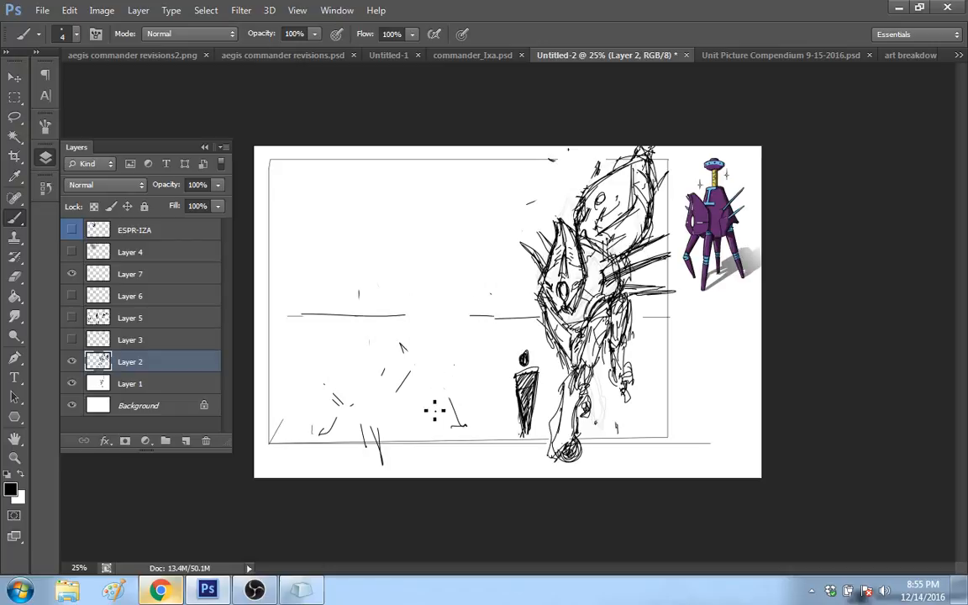
{"action": "left_click_drag", "start_coordinate": [412, 392], "coordinate": [418, 429]}
{"action": "mouse_move", "coordinate": [400, 388]}
{"action": "left_mouse_down"}
{"action": "mouse_move", "coordinate": [447, 293]}
{"action": "mouse_move", "coordinate": [480, 369]}
{"action": "left_mouse_up"}
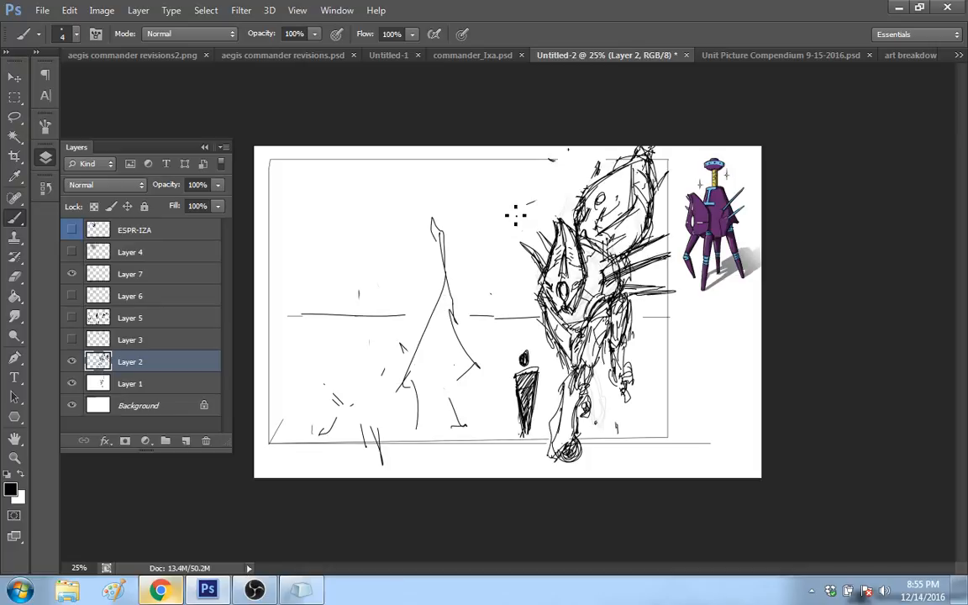
Step: Hide Layer 2 and Layer 1, and add a new empty layer directly above each of them
{"action": "left_click", "coordinate": [71, 361]}
{"action": "left_click", "coordinate": [71, 361]}
{"action": "left_click", "coordinate": [71, 362]}
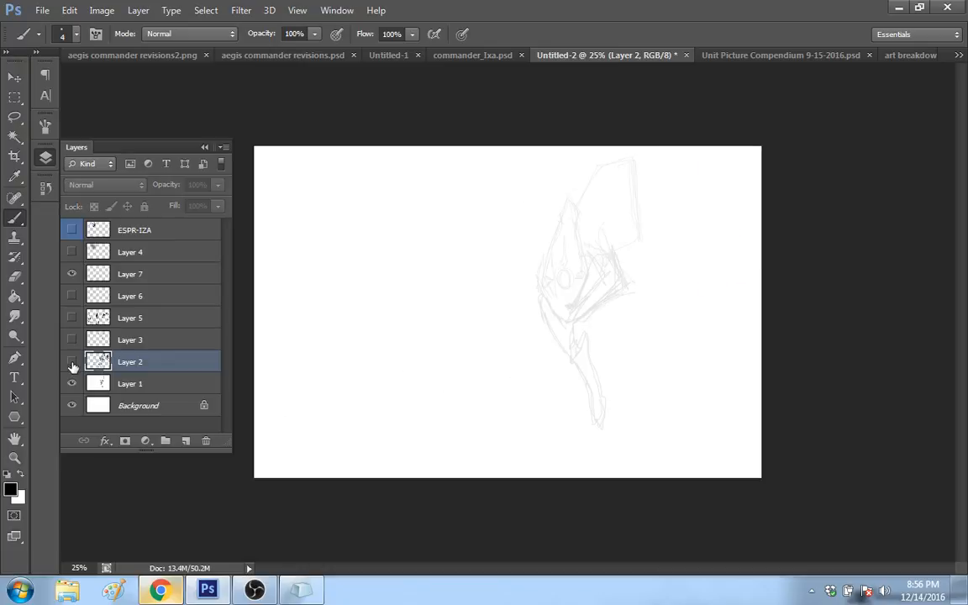
{"action": "left_click", "coordinate": [185, 441]}
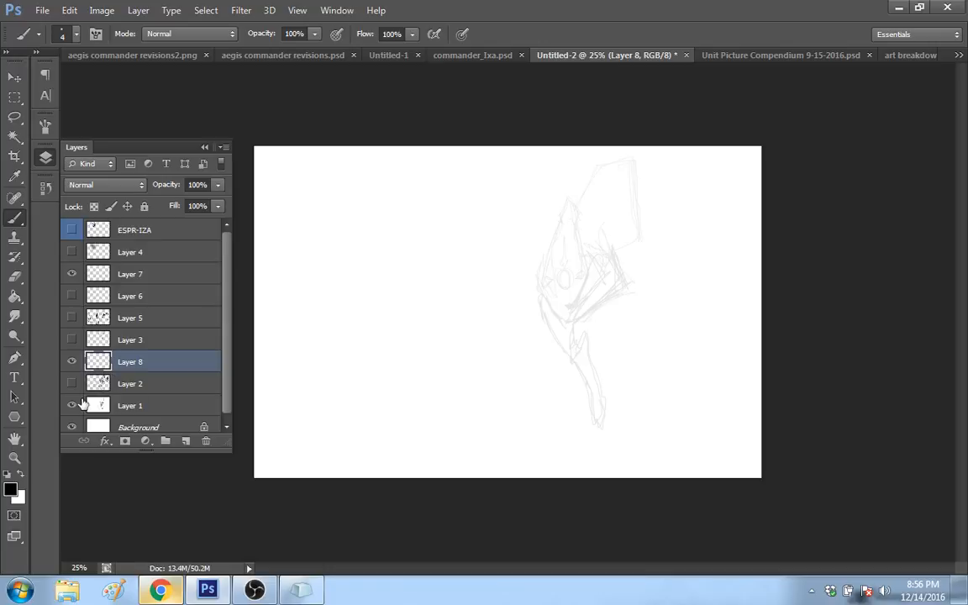
{"action": "left_click", "coordinate": [73, 405]}
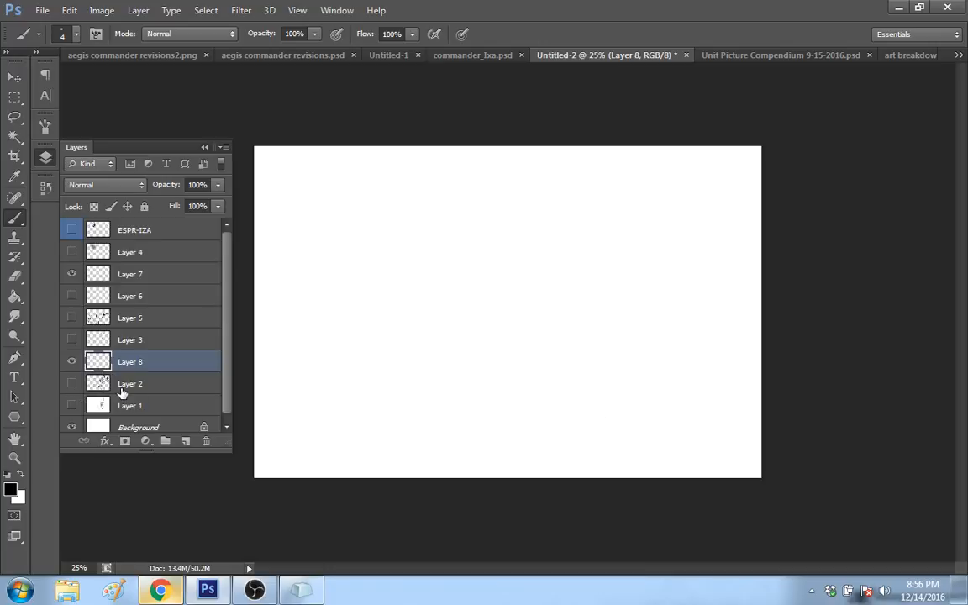
{"action": "left_click", "coordinate": [190, 407]}
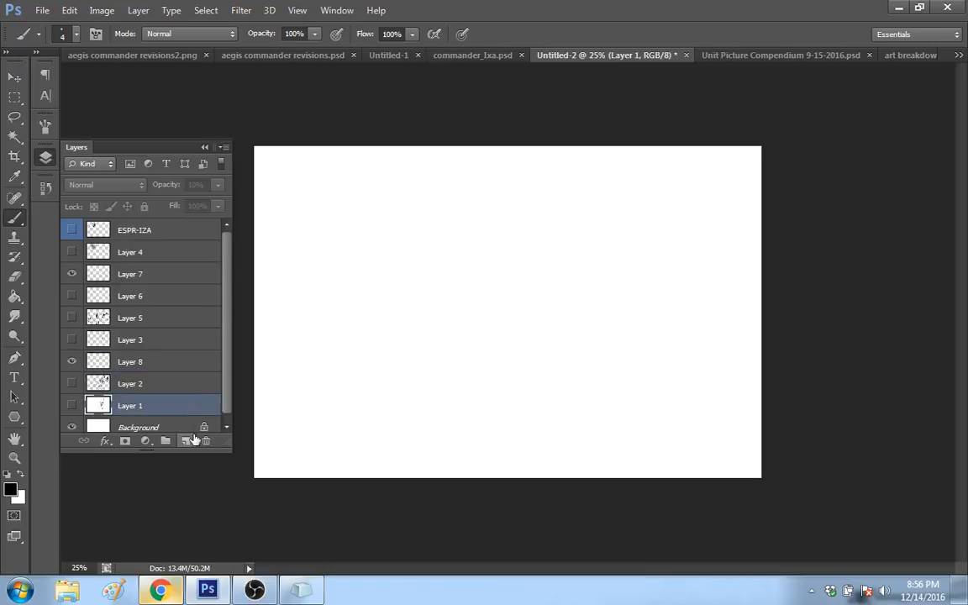
{"action": "left_click", "coordinate": [188, 441]}
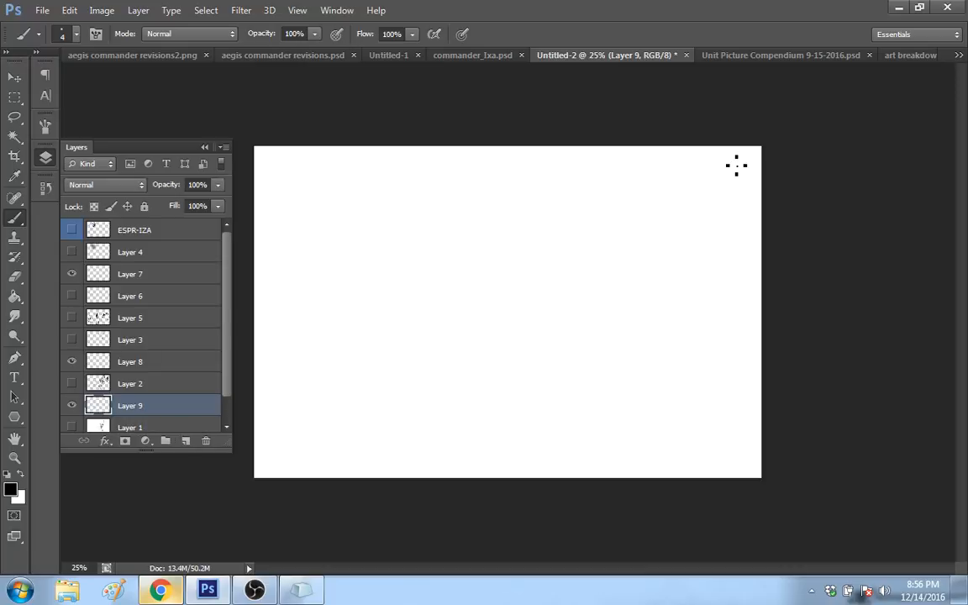
Step: Draw a straight vertical line along each side of the blank canvas and erase the stray diagonal joining them
{"action": "left_click_drag", "start_coordinate": [731, 149], "coordinate": [730, 458]}
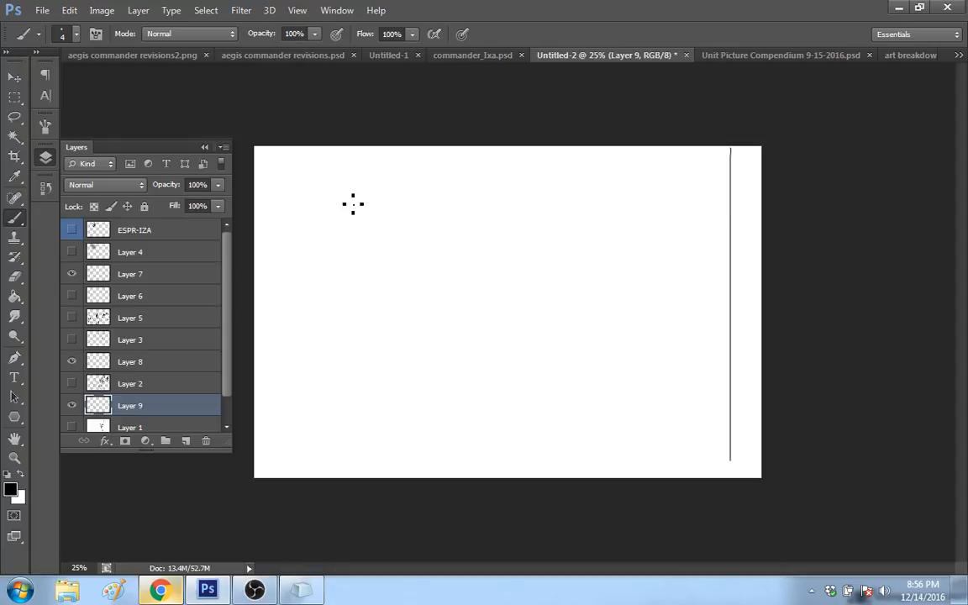
{"action": "left_click", "coordinate": [274, 149], "text": "shift"}
{"action": "mouse_move", "coordinate": [274, 150]}
{"action": "left_mouse_down"}
{"action": "mouse_move", "coordinate": [274, 479]}
{"action": "mouse_move", "coordinate": [361, 212]}
{"action": "mouse_move", "coordinate": [383, 227]}
{"action": "left_mouse_up"}
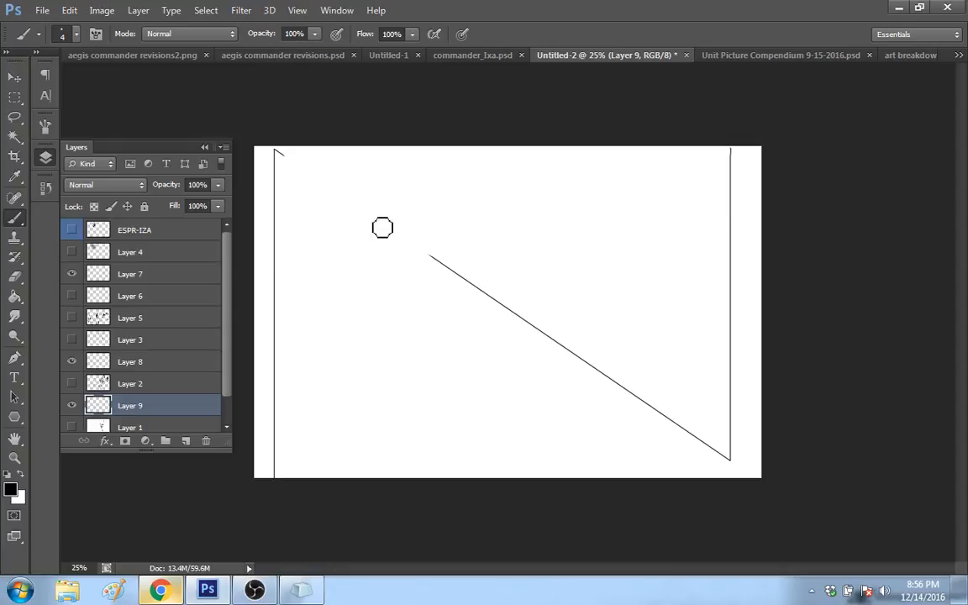
{"action": "mouse_move", "coordinate": [476, 266]}
{"action": "left_mouse_down"}
{"action": "mouse_move", "coordinate": [537, 335]}
{"action": "mouse_move", "coordinate": [704, 434]}
{"action": "mouse_move", "coordinate": [732, 473]}
{"action": "left_mouse_up"}
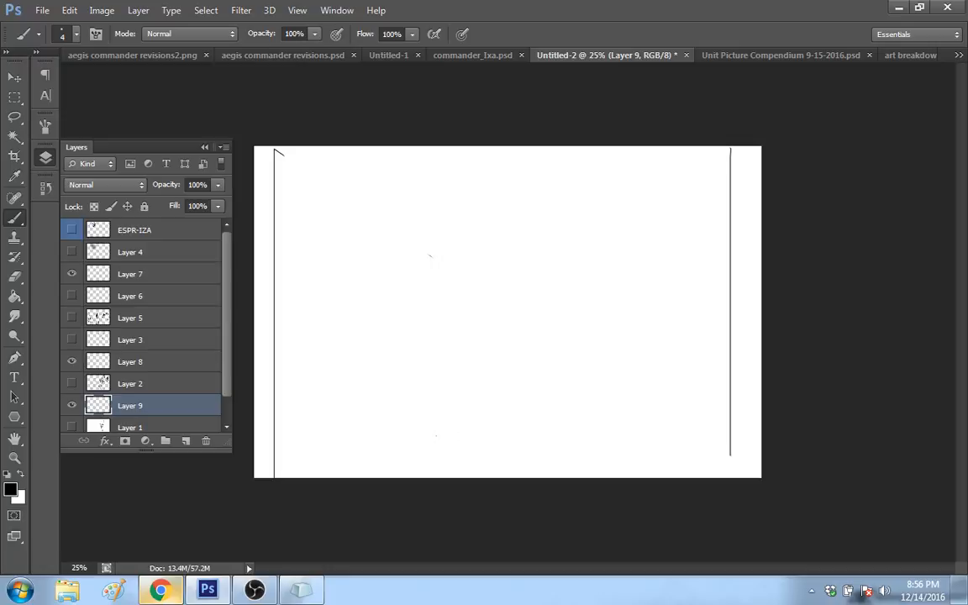
Step: Try a small sketch of arched, bent legs near the lower middle of the canvas, and erase most of it
{"action": "mouse_move", "coordinate": [463, 315]}
{"action": "left_mouse_down"}
{"action": "mouse_move", "coordinate": [452, 387]}
{"action": "mouse_move", "coordinate": [486, 449]}
{"action": "left_mouse_up"}
{"action": "left_click_drag", "start_coordinate": [485, 375], "coordinate": [468, 414]}
{"action": "mouse_move", "coordinate": [493, 353]}
{"action": "left_mouse_down"}
{"action": "mouse_move", "coordinate": [511, 363]}
{"action": "mouse_move", "coordinate": [523, 434]}
{"action": "left_mouse_up"}
{"action": "left_click_drag", "start_coordinate": [514, 392], "coordinate": [526, 422]}
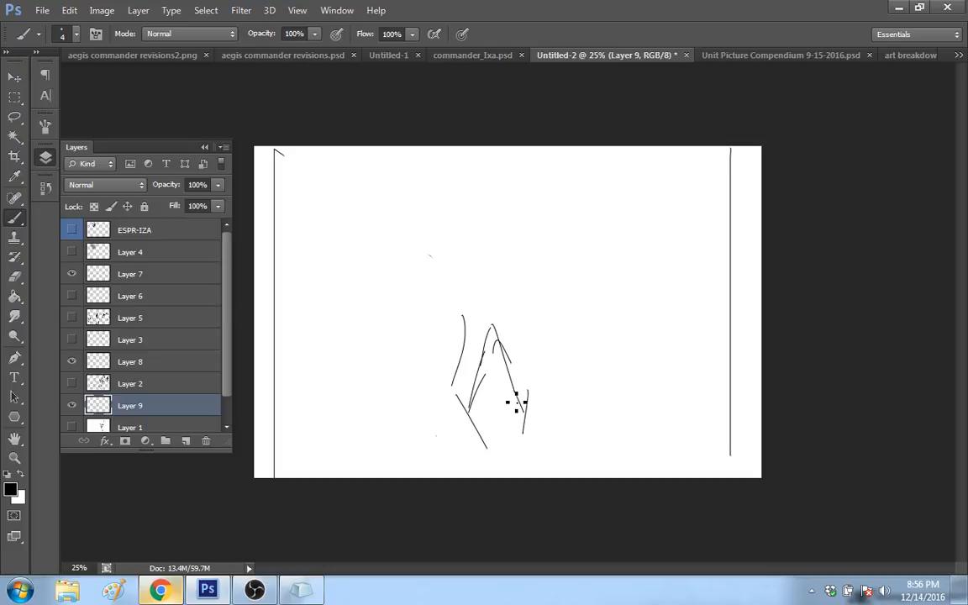
{"action": "left_click_drag", "start_coordinate": [453, 368], "coordinate": [454, 385]}
{"action": "left_click_drag", "start_coordinate": [465, 326], "coordinate": [455, 369]}
{"action": "mouse_move", "coordinate": [459, 396]}
{"action": "left_mouse_down"}
{"action": "mouse_move", "coordinate": [480, 395]}
{"action": "mouse_move", "coordinate": [485, 446]}
{"action": "mouse_move", "coordinate": [488, 353]}
{"action": "mouse_move", "coordinate": [504, 378]}
{"action": "left_mouse_up"}
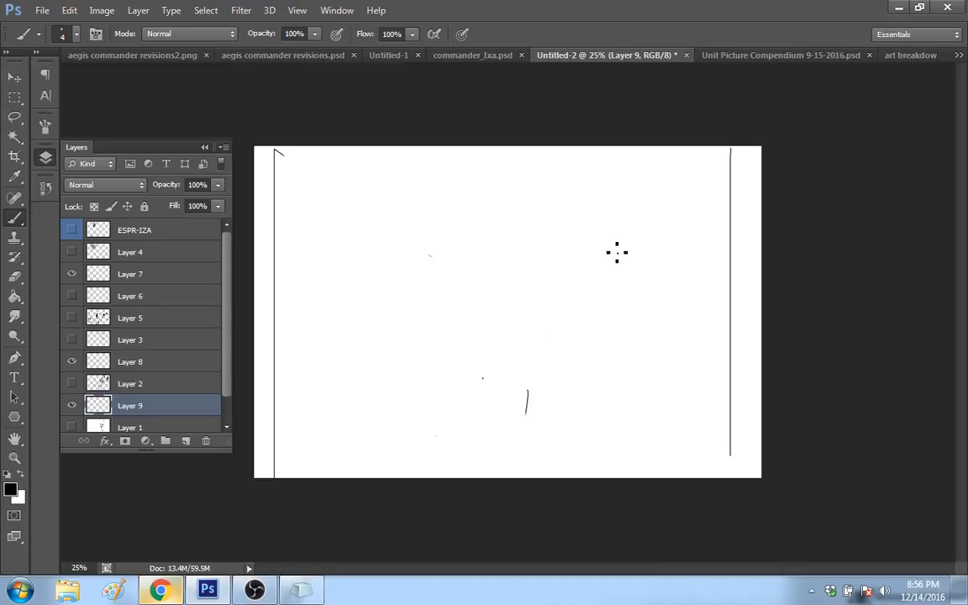
Step: Erase most of the tall spread-legged form from Layer 2, hide that layer again, and make Layer 9 active
{"action": "left_click", "coordinate": [71, 383]}
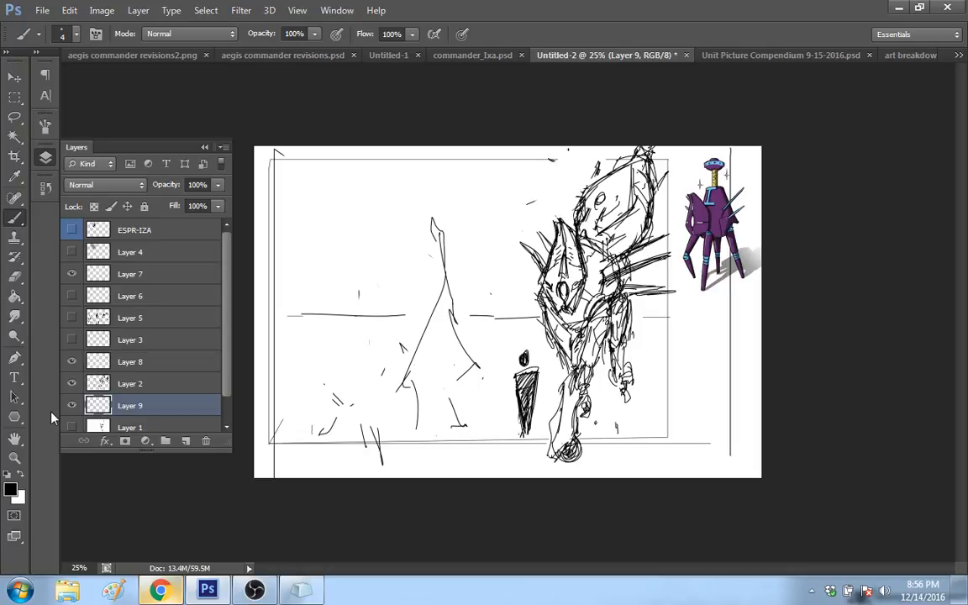
{"action": "left_click", "coordinate": [132, 385]}
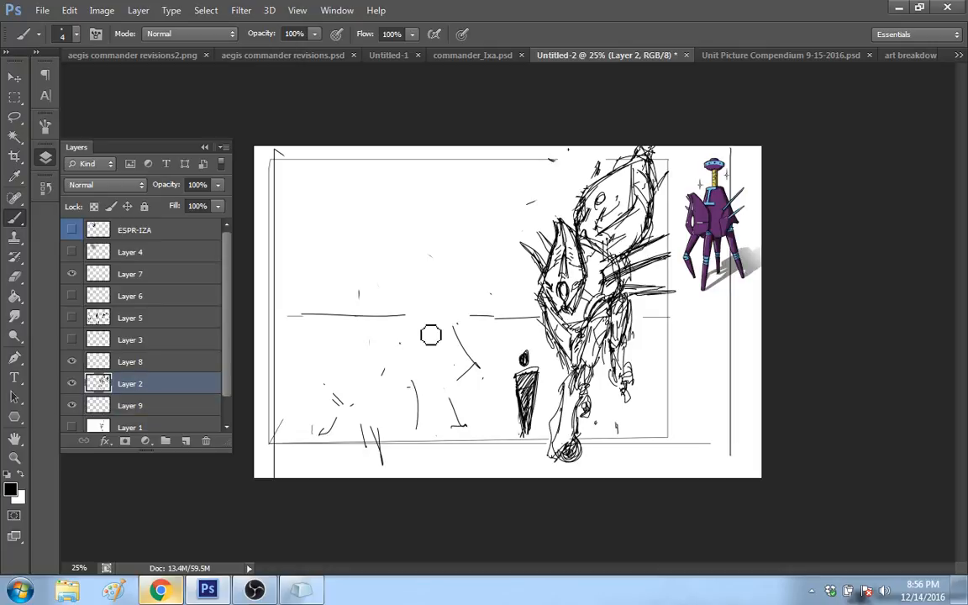
{"action": "mouse_move", "coordinate": [431, 335]}
{"action": "left_mouse_down"}
{"action": "mouse_move", "coordinate": [465, 413]}
{"action": "mouse_move", "coordinate": [382, 401]}
{"action": "mouse_move", "coordinate": [455, 407]}
{"action": "mouse_move", "coordinate": [363, 415]}
{"action": "mouse_move", "coordinate": [309, 438]}
{"action": "mouse_move", "coordinate": [380, 432]}
{"action": "mouse_move", "coordinate": [448, 393]}
{"action": "mouse_move", "coordinate": [444, 328]}
{"action": "mouse_move", "coordinate": [334, 403]}
{"action": "left_mouse_up"}
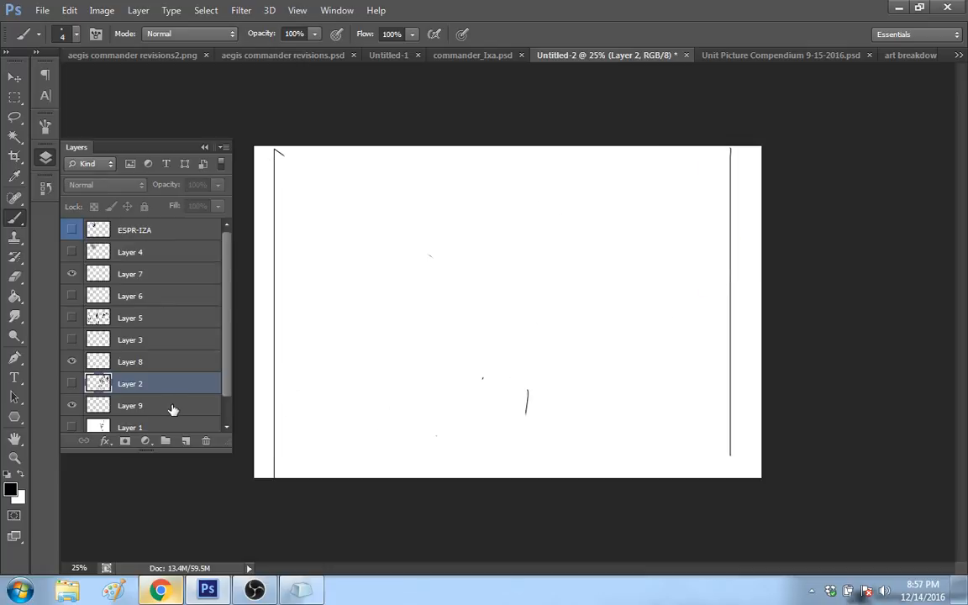
{"action": "left_click", "coordinate": [171, 408]}
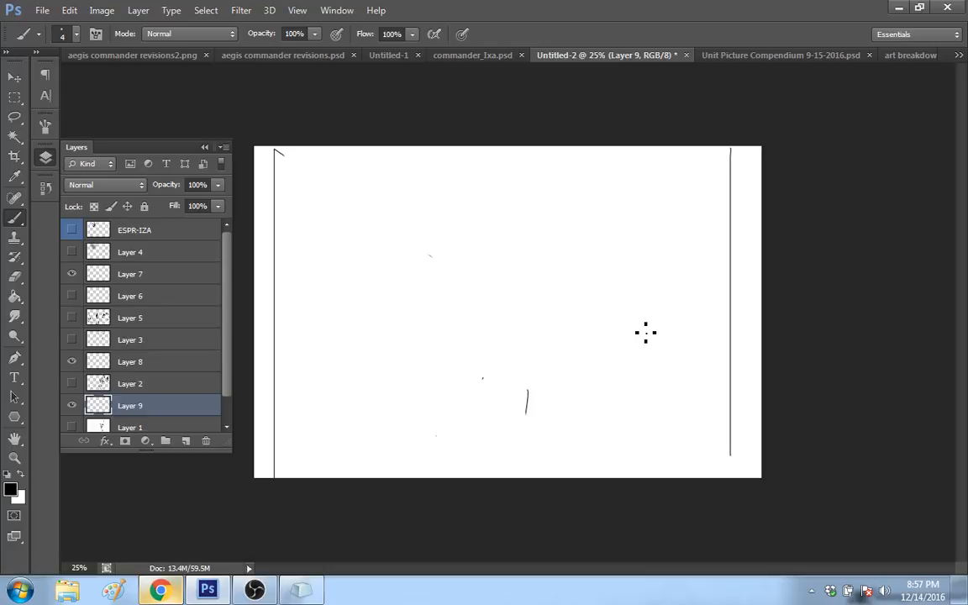
Step: Try short, angular leg strokes near the right vertical line, and erase them along with the leftover marks in the lower middle
{"action": "mouse_move", "coordinate": [633, 275]}
{"action": "left_mouse_down"}
{"action": "mouse_move", "coordinate": [662, 364]}
{"action": "mouse_move", "coordinate": [644, 308]}
{"action": "left_mouse_up"}
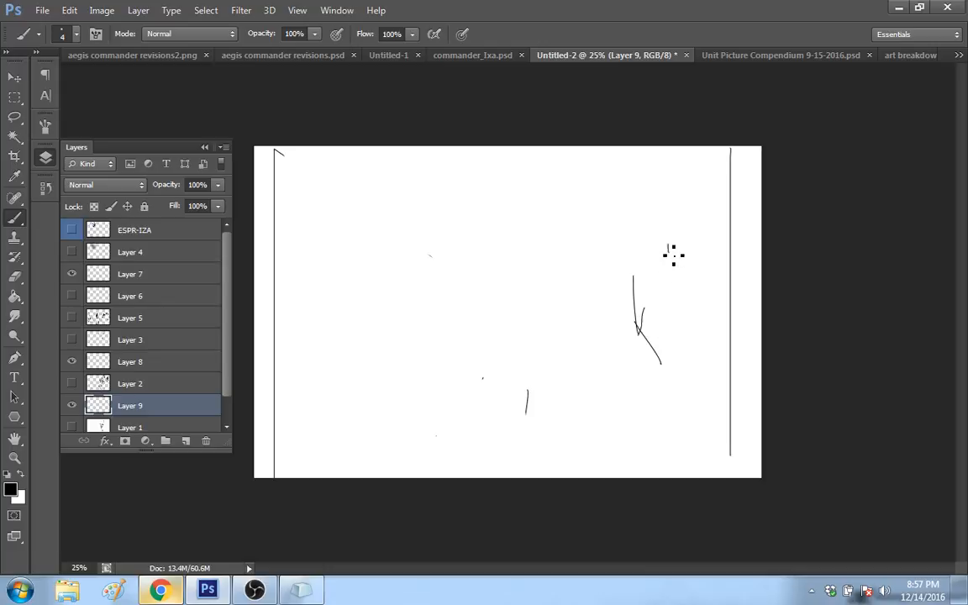
{"action": "left_click_drag", "start_coordinate": [667, 230], "coordinate": [668, 252]}
{"action": "left_click_drag", "start_coordinate": [671, 243], "coordinate": [673, 278]}
{"action": "left_click_drag", "start_coordinate": [675, 329], "coordinate": [675, 339]}
{"action": "left_click_drag", "start_coordinate": [642, 280], "coordinate": [644, 305]}
{"action": "mouse_move", "coordinate": [661, 357]}
{"action": "left_mouse_down"}
{"action": "mouse_move", "coordinate": [670, 367]}
{"action": "mouse_move", "coordinate": [677, 209]}
{"action": "left_mouse_up"}
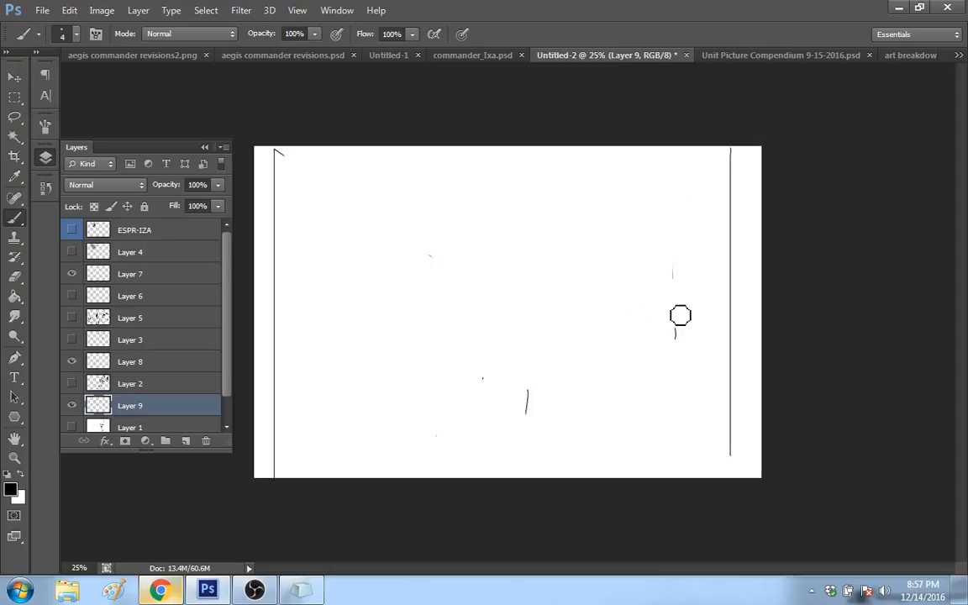
{"action": "left_click_drag", "start_coordinate": [680, 315], "coordinate": [480, 378]}
{"action": "key", "text": "b"}
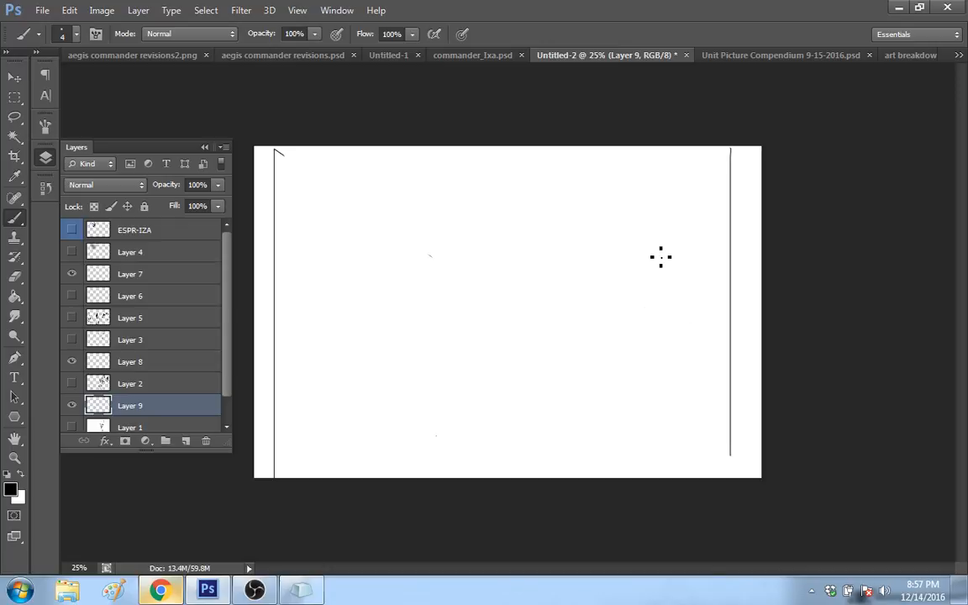
Step: Sketch a large mask-like head with a pointed chin, a curved notch on top, a brow line and two rounded eyes
{"action": "left_click_drag", "start_coordinate": [683, 326], "coordinate": [676, 293]}
{"action": "mouse_move", "coordinate": [572, 438]}
{"action": "left_mouse_down"}
{"action": "mouse_move", "coordinate": [534, 395]}
{"action": "mouse_move", "coordinate": [560, 434]}
{"action": "mouse_move", "coordinate": [529, 404]}
{"action": "mouse_move", "coordinate": [525, 350]}
{"action": "mouse_move", "coordinate": [553, 316]}
{"action": "mouse_move", "coordinate": [616, 324]}
{"action": "mouse_move", "coordinate": [639, 352]}
{"action": "mouse_move", "coordinate": [642, 395]}
{"action": "mouse_move", "coordinate": [602, 445]}
{"action": "mouse_move", "coordinate": [635, 409]}
{"action": "left_mouse_up"}
{"action": "mouse_move", "coordinate": [576, 414]}
{"action": "left_mouse_down"}
{"action": "mouse_move", "coordinate": [550, 401]}
{"action": "mouse_move", "coordinate": [558, 384]}
{"action": "mouse_move", "coordinate": [629, 380]}
{"action": "left_mouse_up"}
{"action": "left_click_drag", "start_coordinate": [635, 391], "coordinate": [618, 407]}
{"action": "mouse_move", "coordinate": [587, 364]}
{"action": "left_mouse_down"}
{"action": "mouse_move", "coordinate": [593, 424]}
{"action": "mouse_move", "coordinate": [546, 365]}
{"action": "mouse_move", "coordinate": [583, 380]}
{"action": "left_mouse_up"}
{"action": "left_click_drag", "start_coordinate": [584, 387], "coordinate": [535, 402]}
{"action": "left_click_drag", "start_coordinate": [594, 385], "coordinate": [646, 369]}
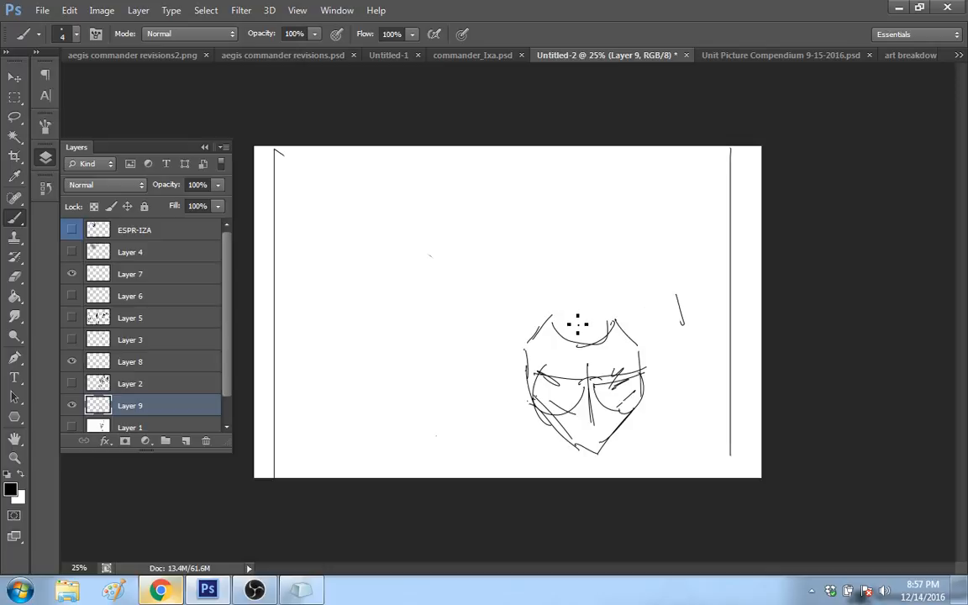
Step: Sketch a small seated figure with a tall hat in the mask's top notch, and erase the whole mask sketch
{"action": "mouse_move", "coordinate": [557, 325]}
{"action": "left_mouse_down"}
{"action": "mouse_move", "coordinate": [567, 340]}
{"action": "mouse_move", "coordinate": [625, 325]}
{"action": "mouse_move", "coordinate": [643, 344]}
{"action": "left_mouse_up"}
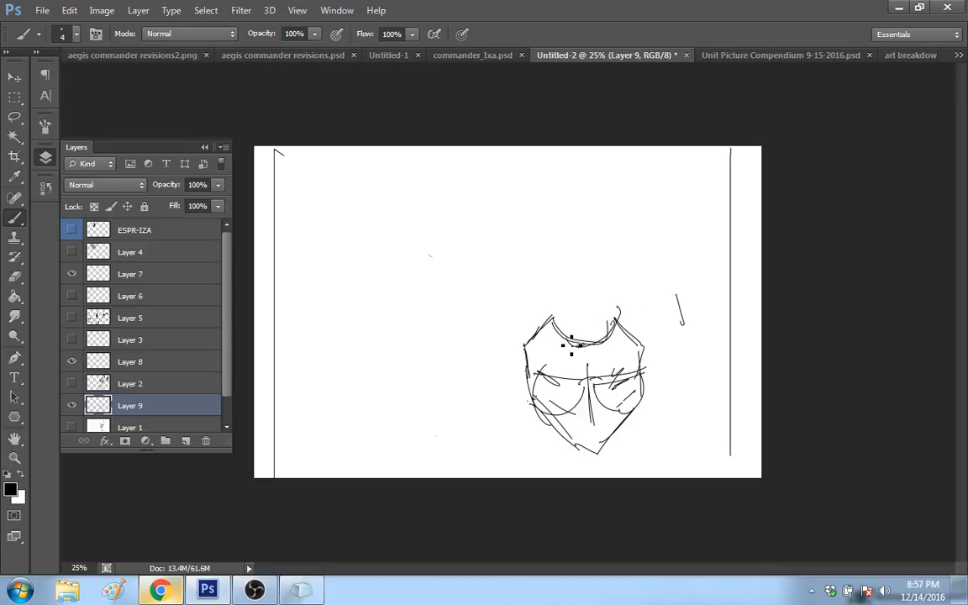
{"action": "mouse_move", "coordinate": [573, 346]}
{"action": "left_mouse_down"}
{"action": "mouse_move", "coordinate": [607, 338]}
{"action": "mouse_move", "coordinate": [578, 346]}
{"action": "mouse_move", "coordinate": [600, 323]}
{"action": "mouse_move", "coordinate": [607, 334]}
{"action": "mouse_move", "coordinate": [571, 325]}
{"action": "left_mouse_up"}
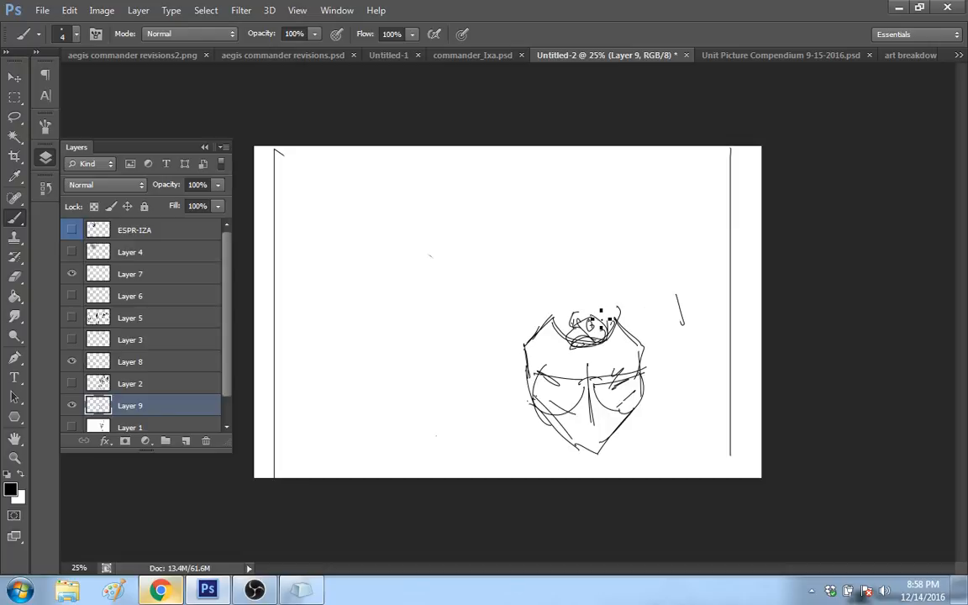
{"action": "mouse_move", "coordinate": [576, 314]}
{"action": "left_mouse_down"}
{"action": "mouse_move", "coordinate": [597, 315]}
{"action": "mouse_move", "coordinate": [582, 307]}
{"action": "mouse_move", "coordinate": [580, 288]}
{"action": "mouse_move", "coordinate": [586, 301]}
{"action": "left_mouse_up"}
{"action": "left_click_drag", "start_coordinate": [579, 304], "coordinate": [586, 304]}
{"action": "left_click_drag", "start_coordinate": [581, 304], "coordinate": [587, 305]}
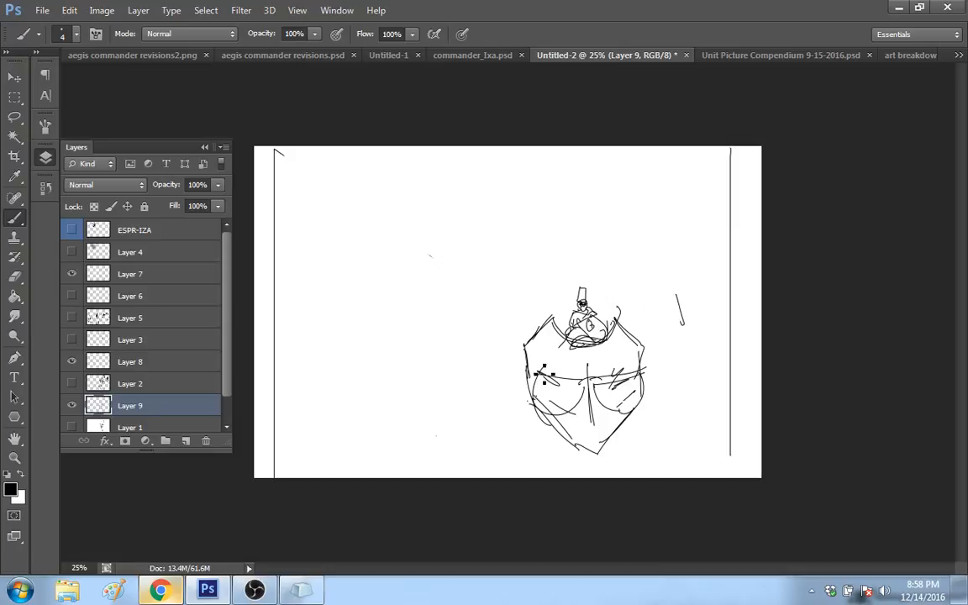
{"action": "mouse_move", "coordinate": [592, 290]}
{"action": "left_mouse_down"}
{"action": "mouse_move", "coordinate": [572, 328]}
{"action": "mouse_move", "coordinate": [560, 302]}
{"action": "mouse_move", "coordinate": [508, 396]}
{"action": "mouse_move", "coordinate": [559, 437]}
{"action": "mouse_move", "coordinate": [535, 426]}
{"action": "mouse_move", "coordinate": [535, 357]}
{"action": "mouse_move", "coordinate": [522, 390]}
{"action": "mouse_move", "coordinate": [549, 322]}
{"action": "mouse_move", "coordinate": [591, 304]}
{"action": "mouse_move", "coordinate": [574, 438]}
{"action": "mouse_move", "coordinate": [584, 462]}
{"action": "mouse_move", "coordinate": [589, 338]}
{"action": "mouse_move", "coordinate": [609, 383]}
{"action": "mouse_move", "coordinate": [599, 452]}
{"action": "mouse_move", "coordinate": [561, 464]}
{"action": "mouse_move", "coordinate": [575, 450]}
{"action": "mouse_move", "coordinate": [568, 415]}
{"action": "mouse_move", "coordinate": [564, 432]}
{"action": "mouse_move", "coordinate": [606, 403]}
{"action": "mouse_move", "coordinate": [609, 420]}
{"action": "mouse_move", "coordinate": [680, 350]}
{"action": "left_mouse_up"}
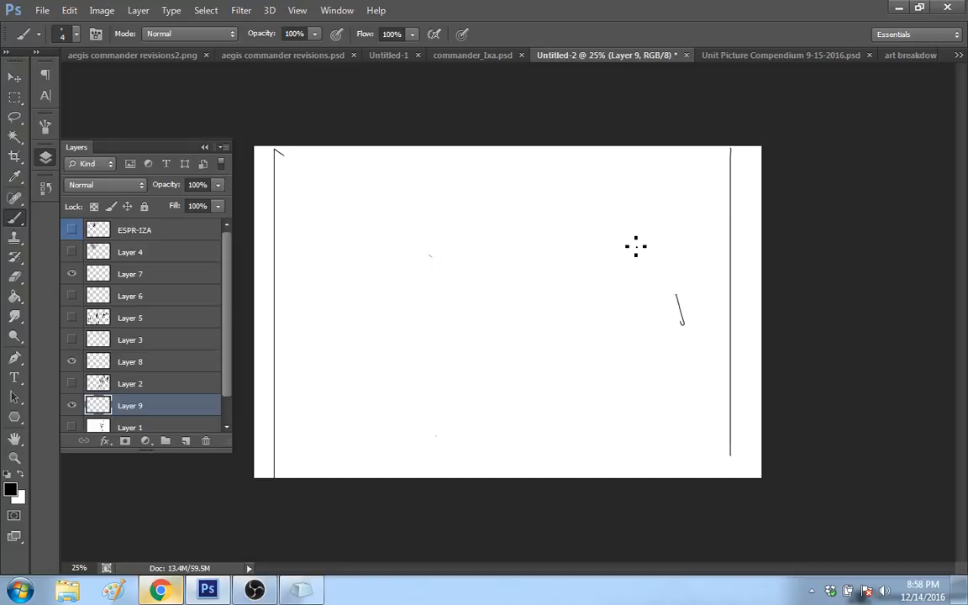
Step: Try an angular, bent leg outline near the right vertical line, and erase it together with the nearby stray stroke
{"action": "mouse_move", "coordinate": [651, 417]}
{"action": "left_mouse_down"}
{"action": "mouse_move", "coordinate": [639, 383]}
{"action": "mouse_move", "coordinate": [656, 309]}
{"action": "mouse_move", "coordinate": [676, 457]}
{"action": "left_mouse_up"}
{"action": "left_click_drag", "start_coordinate": [672, 409], "coordinate": [669, 416]}
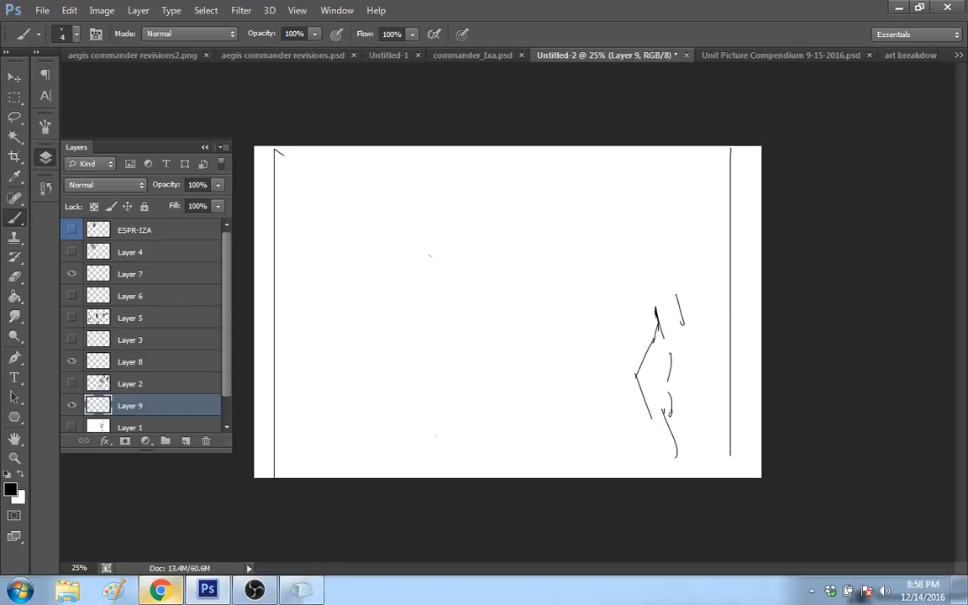
{"action": "mouse_move", "coordinate": [657, 311]}
{"action": "left_mouse_down"}
{"action": "mouse_move", "coordinate": [663, 415]}
{"action": "mouse_move", "coordinate": [679, 466]}
{"action": "mouse_move", "coordinate": [673, 299]}
{"action": "mouse_move", "coordinate": [664, 384]}
{"action": "mouse_move", "coordinate": [699, 280]}
{"action": "mouse_move", "coordinate": [656, 401]}
{"action": "left_mouse_up"}
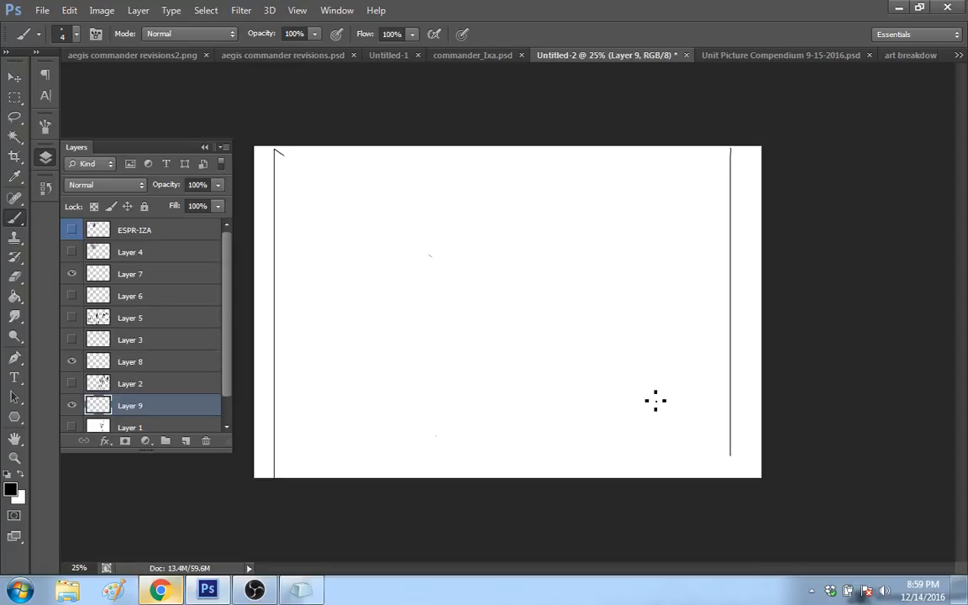
Step: Try a tall A-shaped pair of legs and loose upright leg strokes near the right vertical line, and erase both attempts
{"action": "mouse_move", "coordinate": [610, 448]}
{"action": "left_mouse_down"}
{"action": "mouse_move", "coordinate": [651, 311]}
{"action": "mouse_move", "coordinate": [696, 447]}
{"action": "left_mouse_up"}
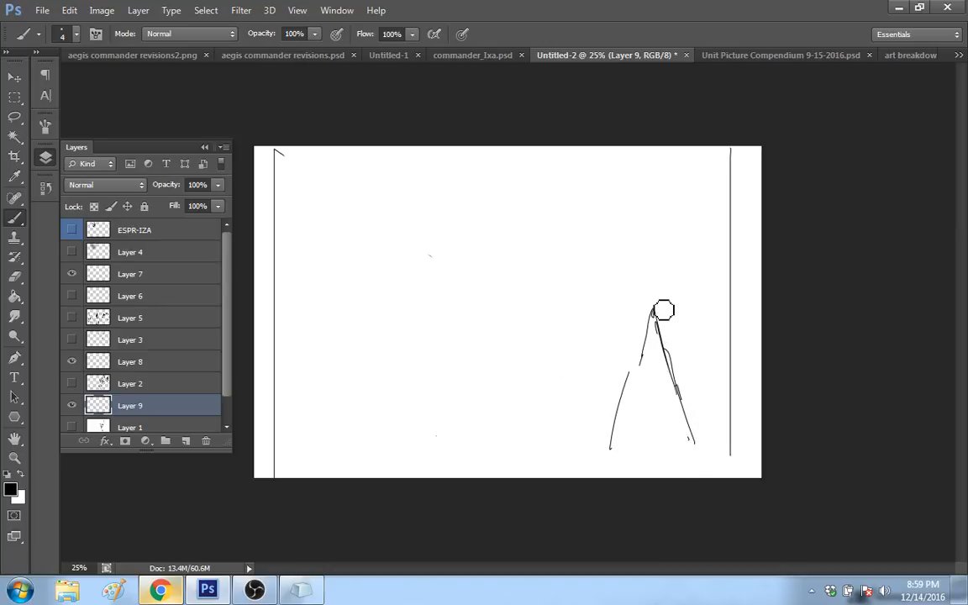
{"action": "mouse_move", "coordinate": [629, 372]}
{"action": "left_mouse_down"}
{"action": "mouse_move", "coordinate": [621, 439]}
{"action": "mouse_move", "coordinate": [662, 333]}
{"action": "mouse_move", "coordinate": [648, 340]}
{"action": "left_mouse_up"}
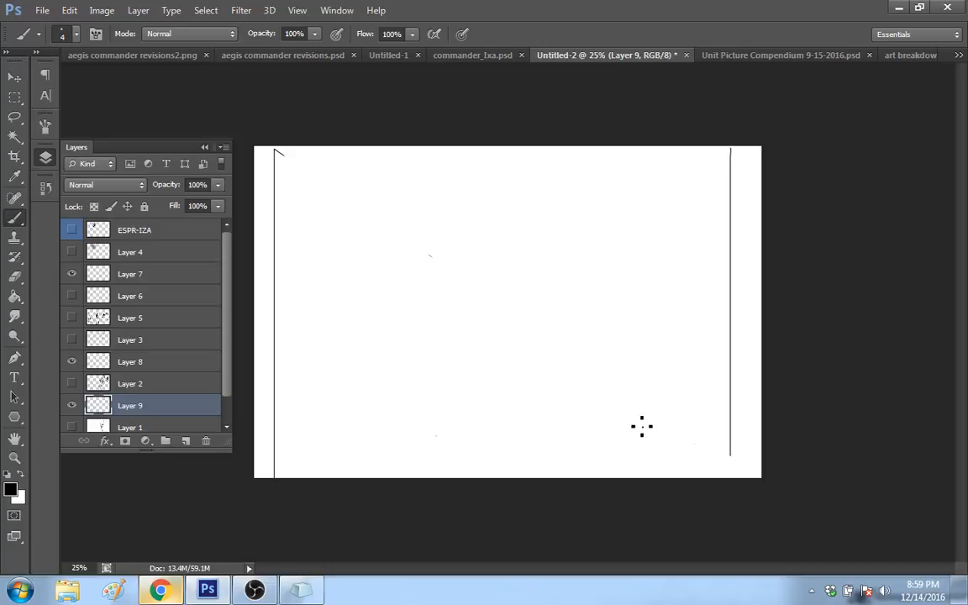
{"action": "left_click_drag", "start_coordinate": [637, 447], "coordinate": [641, 425]}
{"action": "left_click_drag", "start_coordinate": [661, 239], "coordinate": [665, 308]}
{"action": "left_click_drag", "start_coordinate": [654, 355], "coordinate": [637, 413]}
{"action": "mouse_move", "coordinate": [677, 339]}
{"action": "left_mouse_down"}
{"action": "mouse_move", "coordinate": [687, 369]}
{"action": "mouse_move", "coordinate": [682, 425]}
{"action": "left_mouse_up"}
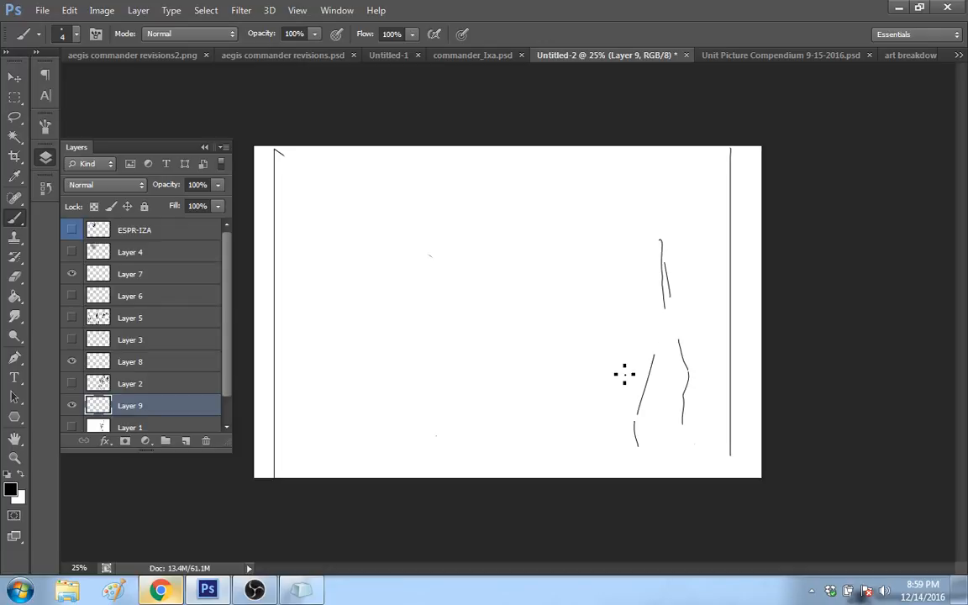
{"action": "left_click_drag", "start_coordinate": [630, 308], "coordinate": [621, 357]}
{"action": "left_click_drag", "start_coordinate": [662, 243], "coordinate": [664, 303]}
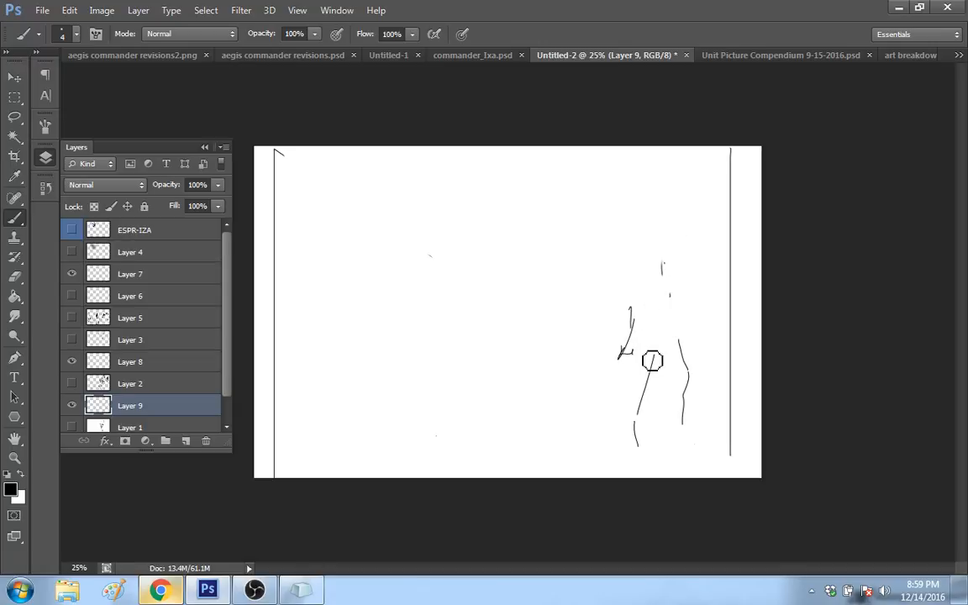
{"action": "mouse_move", "coordinate": [652, 362]}
{"action": "left_mouse_down"}
{"action": "mouse_move", "coordinate": [684, 339]}
{"action": "mouse_move", "coordinate": [678, 316]}
{"action": "mouse_move", "coordinate": [627, 353]}
{"action": "left_mouse_up"}
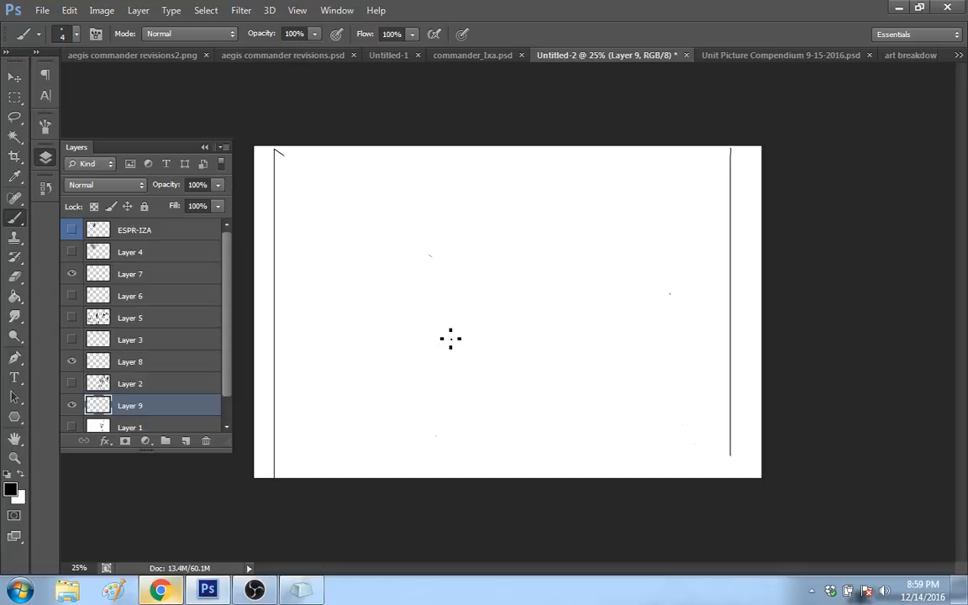
Step: Try a long slanted leg rising from the lower middle to an angular shape in the canvas centre, and erase it
{"action": "mouse_move", "coordinate": [428, 444]}
{"action": "left_mouse_down"}
{"action": "mouse_move", "coordinate": [515, 306]}
{"action": "mouse_move", "coordinate": [525, 312]}
{"action": "left_mouse_up"}
{"action": "left_click_drag", "start_coordinate": [522, 291], "coordinate": [527, 238]}
{"action": "mouse_move", "coordinate": [529, 245]}
{"action": "left_mouse_down"}
{"action": "mouse_move", "coordinate": [544, 241]}
{"action": "mouse_move", "coordinate": [538, 264]}
{"action": "left_mouse_up"}
{"action": "mouse_move", "coordinate": [549, 294]}
{"action": "left_mouse_down"}
{"action": "mouse_move", "coordinate": [561, 312]}
{"action": "mouse_move", "coordinate": [553, 324]}
{"action": "left_mouse_up"}
{"action": "mouse_move", "coordinate": [516, 312]}
{"action": "left_mouse_down"}
{"action": "mouse_move", "coordinate": [551, 341]}
{"action": "mouse_move", "coordinate": [561, 300]}
{"action": "left_mouse_up"}
{"action": "mouse_move", "coordinate": [563, 308]}
{"action": "left_mouse_down"}
{"action": "mouse_move", "coordinate": [551, 256]}
{"action": "mouse_move", "coordinate": [535, 229]}
{"action": "left_mouse_up"}
{"action": "mouse_move", "coordinate": [506, 310]}
{"action": "left_mouse_down"}
{"action": "mouse_move", "coordinate": [533, 228]}
{"action": "mouse_move", "coordinate": [532, 242]}
{"action": "mouse_move", "coordinate": [541, 215]}
{"action": "mouse_move", "coordinate": [563, 209]}
{"action": "mouse_move", "coordinate": [584, 289]}
{"action": "mouse_move", "coordinate": [550, 337]}
{"action": "mouse_move", "coordinate": [463, 370]}
{"action": "mouse_move", "coordinate": [447, 446]}
{"action": "left_mouse_up"}
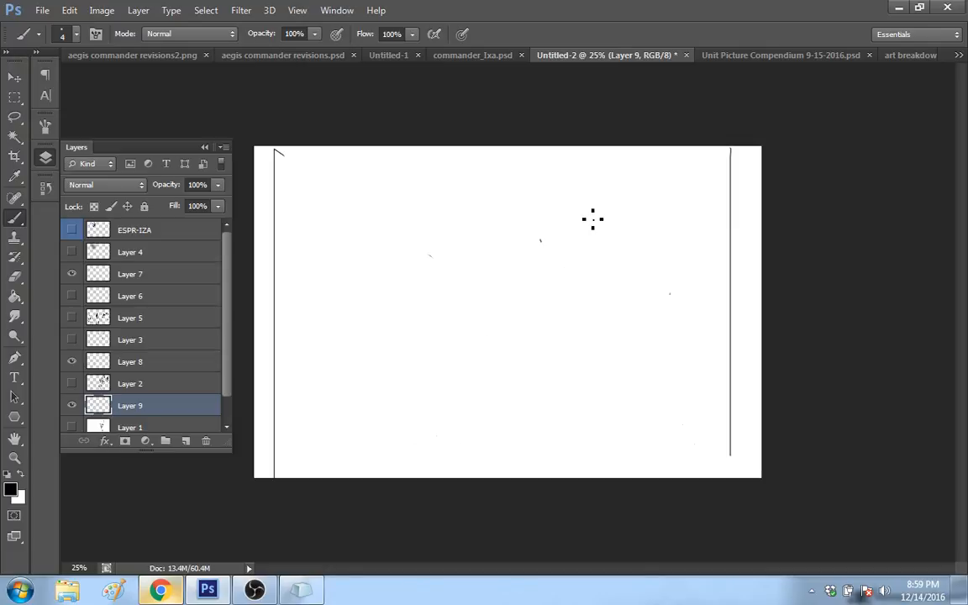
Step: Show Layer 2 for reference, and sketch two slanted strokes and a small long-legged, round-bodied creature in the empty space beside the robot
{"action": "left_click", "coordinate": [72, 383]}
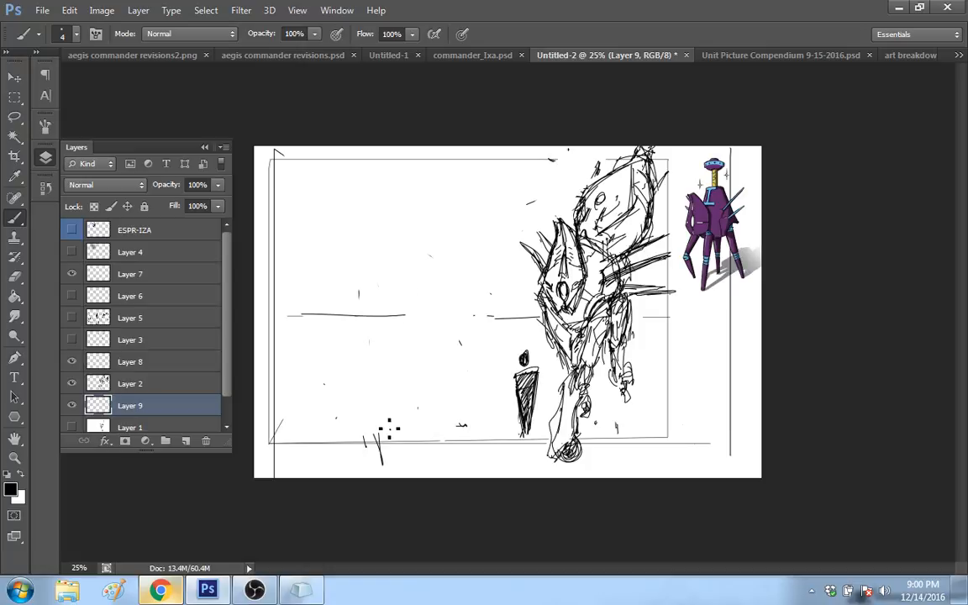
{"action": "left_click_drag", "start_coordinate": [379, 398], "coordinate": [408, 445]}
{"action": "left_click_drag", "start_coordinate": [364, 361], "coordinate": [351, 296]}
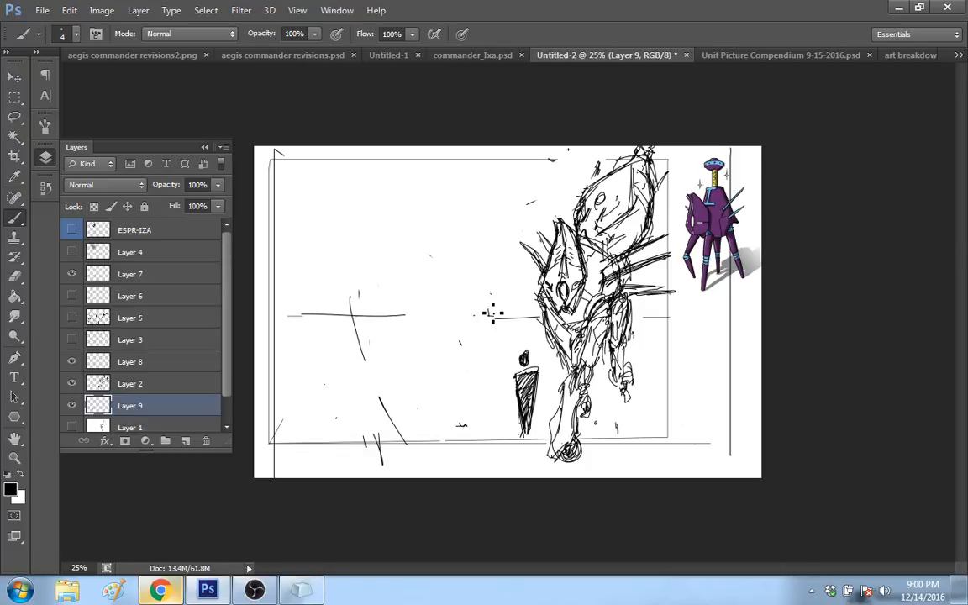
{"action": "mouse_move", "coordinate": [478, 317]}
{"action": "left_mouse_down"}
{"action": "mouse_move", "coordinate": [483, 268]}
{"action": "mouse_move", "coordinate": [481, 276]}
{"action": "mouse_move", "coordinate": [466, 261]}
{"action": "mouse_move", "coordinate": [470, 280]}
{"action": "mouse_move", "coordinate": [491, 242]}
{"action": "left_mouse_up"}
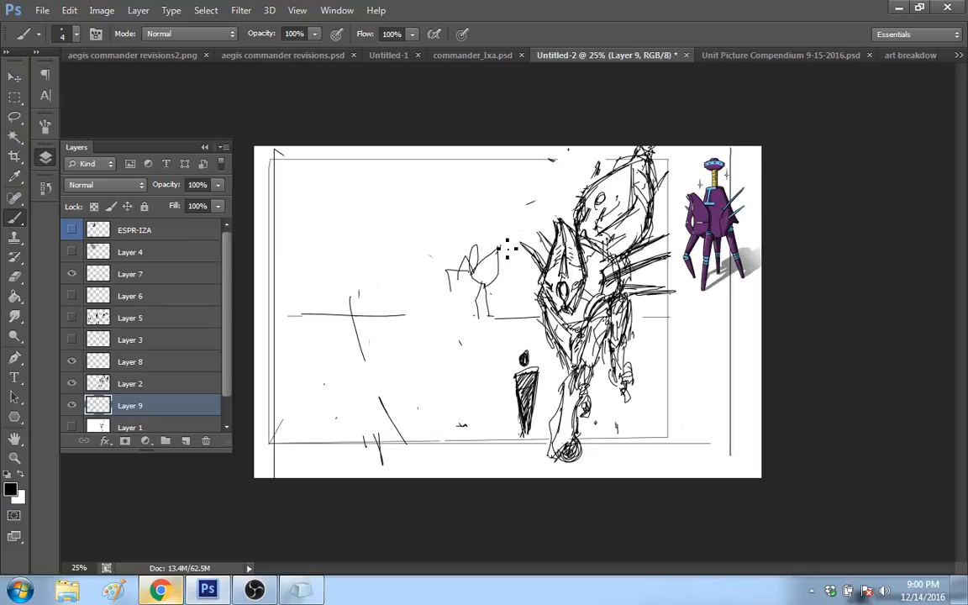
{"action": "left_click_drag", "start_coordinate": [508, 246], "coordinate": [504, 238]}
Step: Compare the drawing with Layer 9 off and on, hide Layer 2, and erase the small creature and slanted strokes from Layer 9
{"action": "left_click", "coordinate": [130, 383]}
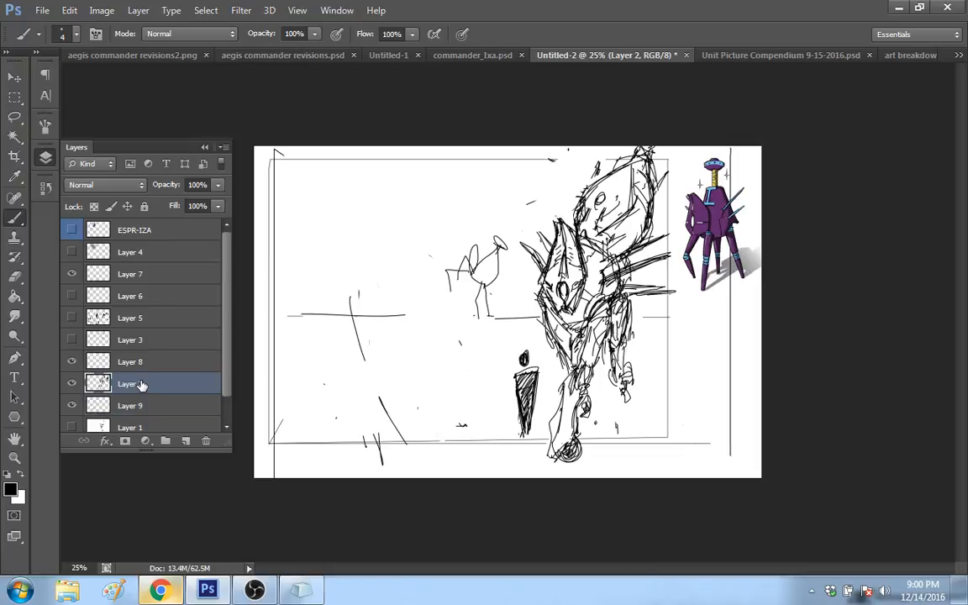
{"action": "left_click", "coordinate": [72, 405]}
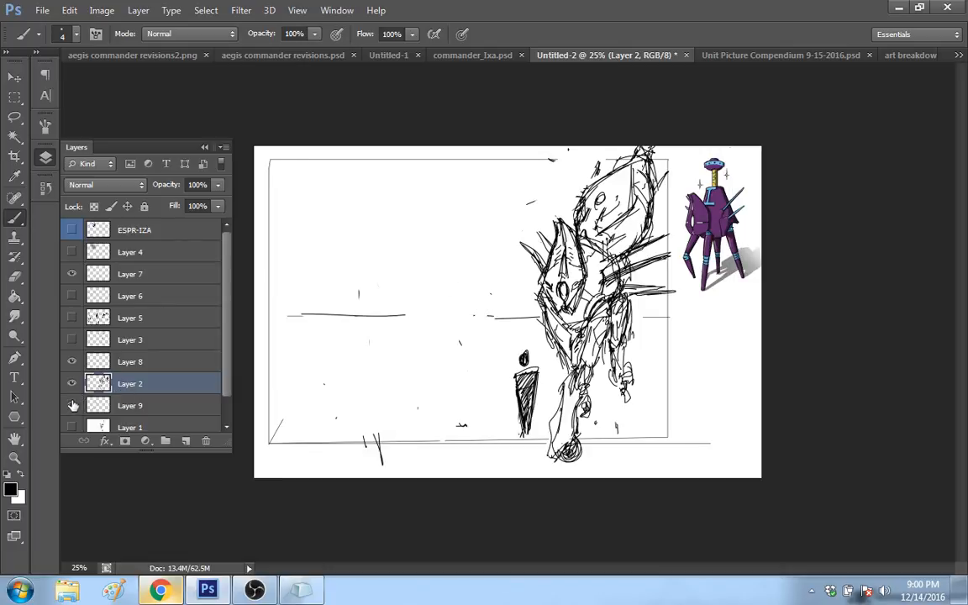
{"action": "left_click", "coordinate": [71, 406]}
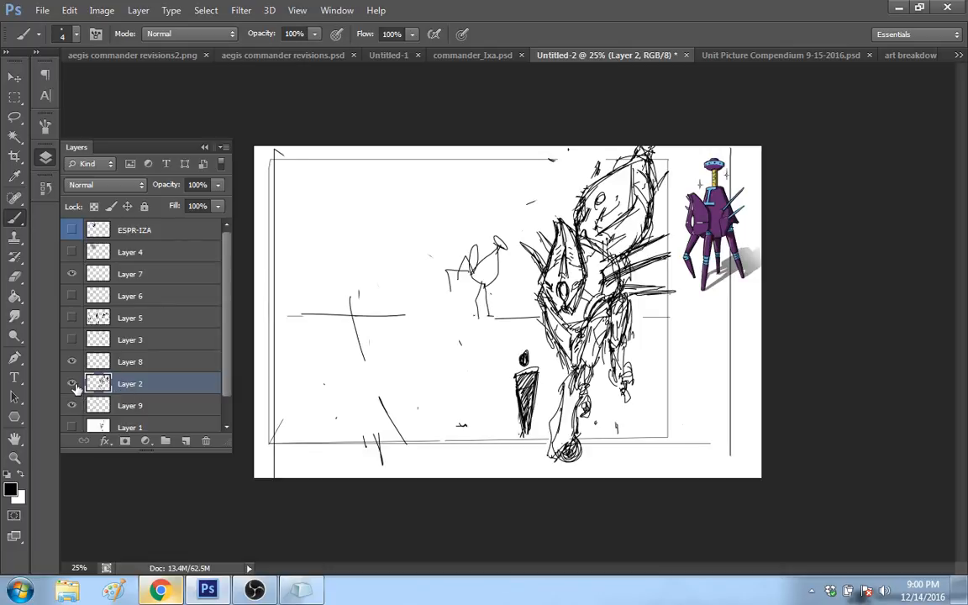
{"action": "left_click", "coordinate": [73, 384]}
{"action": "left_click", "coordinate": [130, 403]}
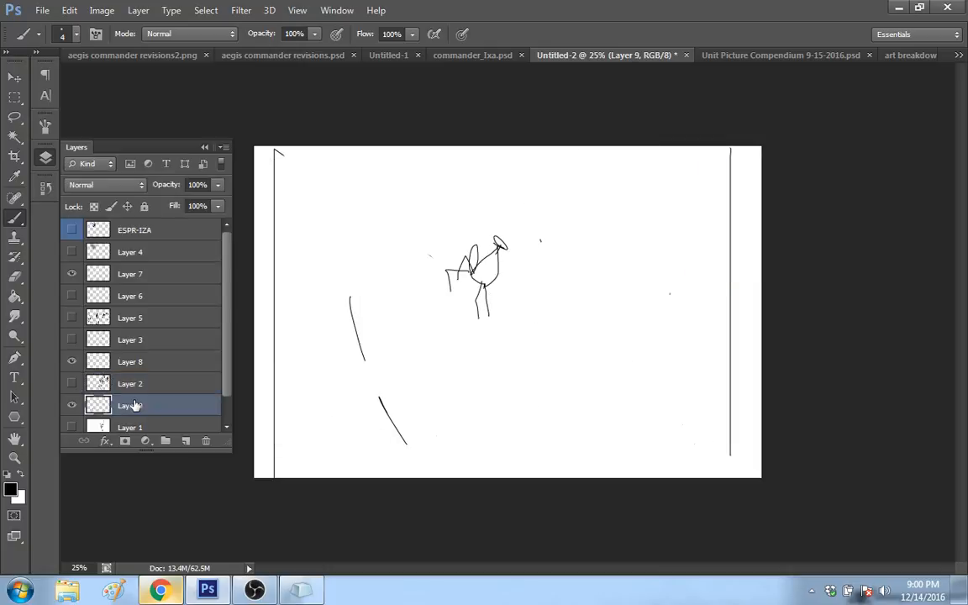
{"action": "mouse_move", "coordinate": [514, 288]}
{"action": "left_mouse_down"}
{"action": "mouse_move", "coordinate": [446, 277]}
{"action": "mouse_move", "coordinate": [457, 259]}
{"action": "mouse_move", "coordinate": [359, 350]}
{"action": "mouse_move", "coordinate": [367, 279]}
{"action": "mouse_move", "coordinate": [389, 426]}
{"action": "left_mouse_up"}
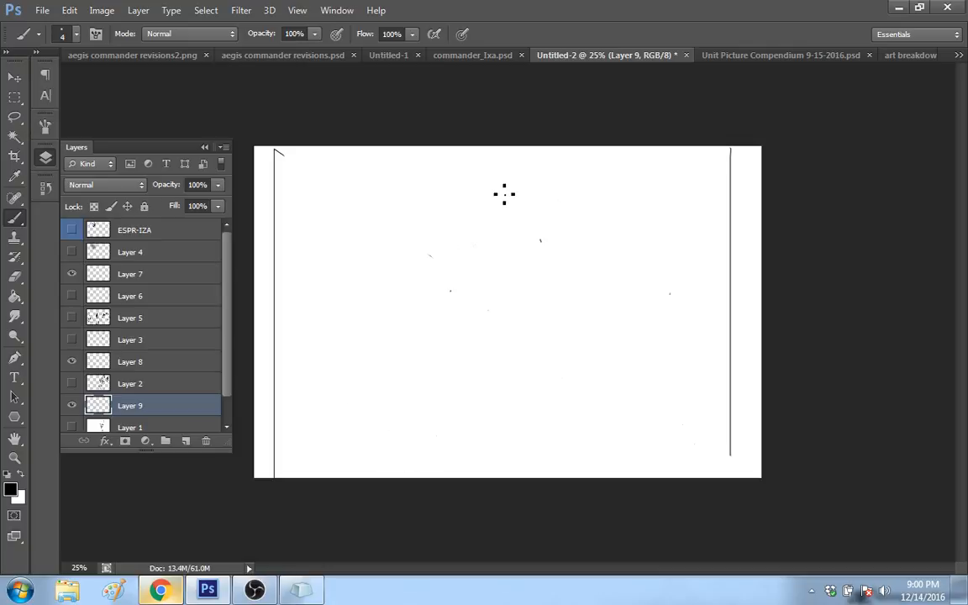
Step: Handwrite "I FORGET IF There is a way" across the upper part of the canvas on Layer 9
{"action": "mouse_move", "coordinate": [319, 156]}
{"action": "left_mouse_down"}
{"action": "mouse_move", "coordinate": [318, 168]}
{"action": "mouse_move", "coordinate": [378, 166]}
{"action": "left_mouse_up"}
{"action": "left_click_drag", "start_coordinate": [388, 159], "coordinate": [383, 168]}
{"action": "left_click_drag", "start_coordinate": [390, 158], "coordinate": [401, 159]}
{"action": "mouse_move", "coordinate": [395, 159]}
{"action": "left_mouse_down"}
{"action": "mouse_move", "coordinate": [395, 169]}
{"action": "mouse_move", "coordinate": [428, 169]}
{"action": "left_mouse_up"}
{"action": "left_click_drag", "start_coordinate": [436, 159], "coordinate": [434, 170]}
{"action": "left_click_drag", "start_coordinate": [435, 159], "coordinate": [443, 158]}
{"action": "left_click_drag", "start_coordinate": [460, 161], "coordinate": [470, 160]}
{"action": "mouse_move", "coordinate": [466, 162]}
{"action": "left_mouse_down"}
{"action": "mouse_move", "coordinate": [466, 174]}
{"action": "mouse_move", "coordinate": [499, 165]}
{"action": "left_mouse_up"}
{"action": "left_click_drag", "start_coordinate": [501, 167], "coordinate": [519, 170]}
{"action": "left_click", "coordinate": [518, 155]}
{"action": "left_click_drag", "start_coordinate": [531, 159], "coordinate": [525, 169]}
{"action": "left_click_drag", "start_coordinate": [552, 164], "coordinate": [557, 170]}
{"action": "left_click_drag", "start_coordinate": [567, 166], "coordinate": [598, 167]}
{"action": "left_click_drag", "start_coordinate": [601, 165], "coordinate": [608, 166]}
Step: Handwrite "to describe it!" beneath the first line, and erase the whole handwritten note
{"action": "left_click_drag", "start_coordinate": [418, 195], "coordinate": [420, 212]}
{"action": "left_click_drag", "start_coordinate": [415, 201], "coordinate": [462, 210]}
{"action": "left_click_drag", "start_coordinate": [468, 193], "coordinate": [478, 210]}
{"action": "left_click_drag", "start_coordinate": [490, 203], "coordinate": [492, 209]}
{"action": "left_click_drag", "start_coordinate": [494, 203], "coordinate": [500, 202]}
{"action": "left_click_drag", "start_coordinate": [503, 202], "coordinate": [514, 210]}
{"action": "left_click_drag", "start_coordinate": [521, 206], "coordinate": [530, 209]}
{"action": "left_click_drag", "start_coordinate": [538, 201], "coordinate": [547, 210]}
{"action": "left_click", "coordinate": [562, 208]}
{"action": "left_click_drag", "start_coordinate": [542, 202], "coordinate": [565, 202]}
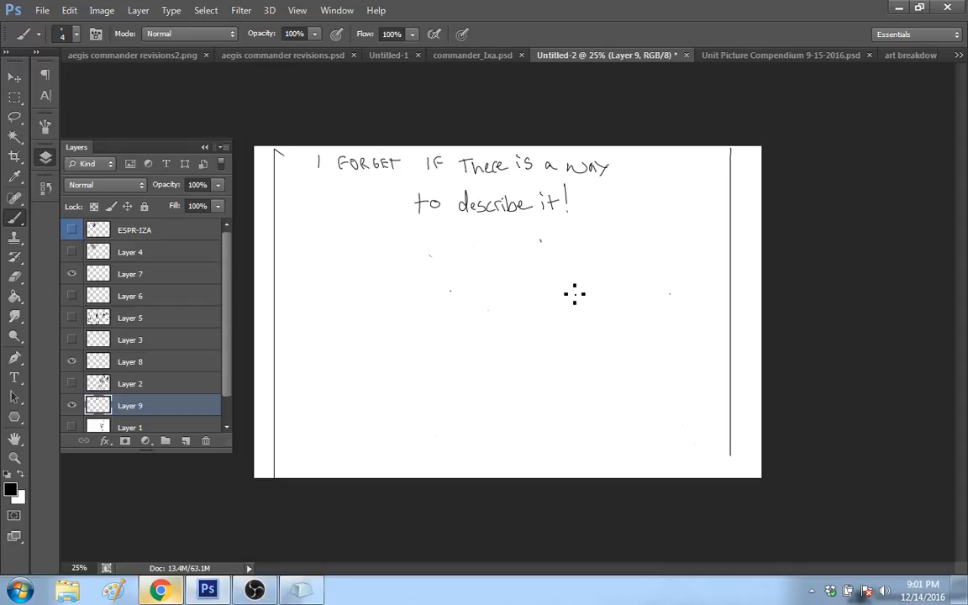
{"action": "key", "text": "e"}
{"action": "mouse_move", "coordinate": [570, 202]}
{"action": "left_mouse_down"}
{"action": "mouse_move", "coordinate": [579, 203]}
{"action": "mouse_move", "coordinate": [491, 219]}
{"action": "mouse_move", "coordinate": [437, 198]}
{"action": "mouse_move", "coordinate": [450, 147]}
{"action": "mouse_move", "coordinate": [322, 184]}
{"action": "mouse_move", "coordinate": [584, 156]}
{"action": "mouse_move", "coordinate": [546, 177]}
{"action": "mouse_move", "coordinate": [583, 173]}
{"action": "mouse_move", "coordinate": [481, 212]}
{"action": "mouse_move", "coordinate": [469, 177]}
{"action": "mouse_move", "coordinate": [420, 181]}
{"action": "mouse_move", "coordinate": [378, 162]}
{"action": "left_mouse_up"}
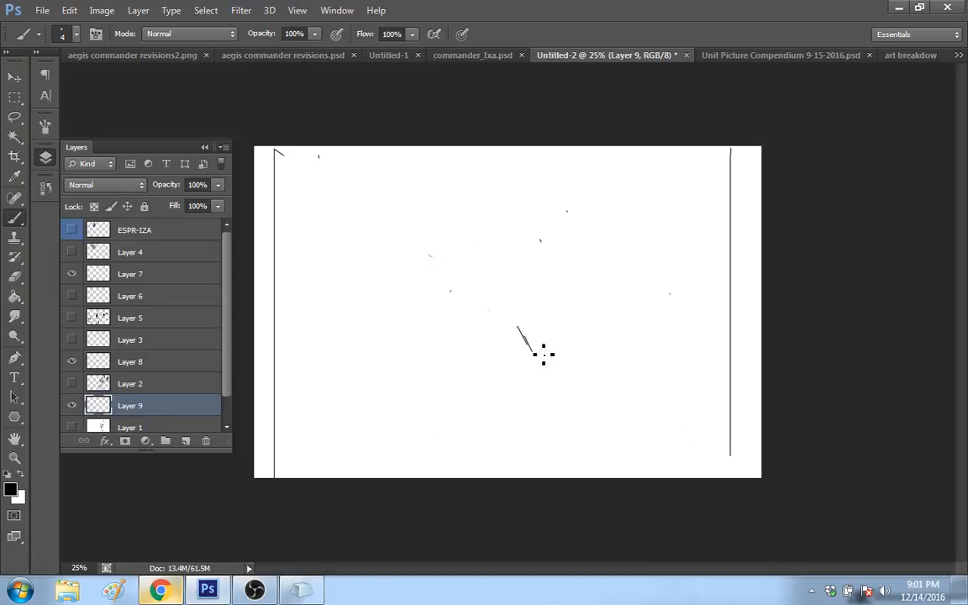
Step: Sketch two angular, pointed armor plates side by side near the canvas center on Layer 9, with a round joint on the front plate
{"action": "left_click_drag", "start_coordinate": [546, 346], "coordinate": [511, 329]}
{"action": "left_click_drag", "start_coordinate": [509, 325], "coordinate": [519, 282]}
{"action": "mouse_move", "coordinate": [504, 318]}
{"action": "left_mouse_down"}
{"action": "mouse_move", "coordinate": [511, 298]}
{"action": "mouse_move", "coordinate": [532, 301]}
{"action": "mouse_move", "coordinate": [561, 278]}
{"action": "mouse_move", "coordinate": [580, 292]}
{"action": "mouse_move", "coordinate": [578, 318]}
{"action": "mouse_move", "coordinate": [557, 345]}
{"action": "mouse_move", "coordinate": [592, 312]}
{"action": "left_mouse_up"}
{"action": "mouse_move", "coordinate": [566, 267]}
{"action": "left_mouse_down"}
{"action": "mouse_move", "coordinate": [592, 312]}
{"action": "mouse_move", "coordinate": [531, 279]}
{"action": "mouse_move", "coordinate": [558, 278]}
{"action": "mouse_move", "coordinate": [525, 293]}
{"action": "left_mouse_up"}
{"action": "mouse_move", "coordinate": [549, 252]}
{"action": "left_mouse_down"}
{"action": "mouse_move", "coordinate": [558, 281]}
{"action": "mouse_move", "coordinate": [525, 363]}
{"action": "left_mouse_up"}
{"action": "mouse_move", "coordinate": [505, 340]}
{"action": "left_mouse_down"}
{"action": "mouse_move", "coordinate": [517, 284]}
{"action": "mouse_move", "coordinate": [530, 278]}
{"action": "mouse_move", "coordinate": [545, 304]}
{"action": "mouse_move", "coordinate": [531, 357]}
{"action": "mouse_move", "coordinate": [500, 348]}
{"action": "left_mouse_up"}
{"action": "left_click_drag", "start_coordinate": [498, 344], "coordinate": [522, 256]}
{"action": "left_click_drag", "start_coordinate": [522, 256], "coordinate": [533, 296]}
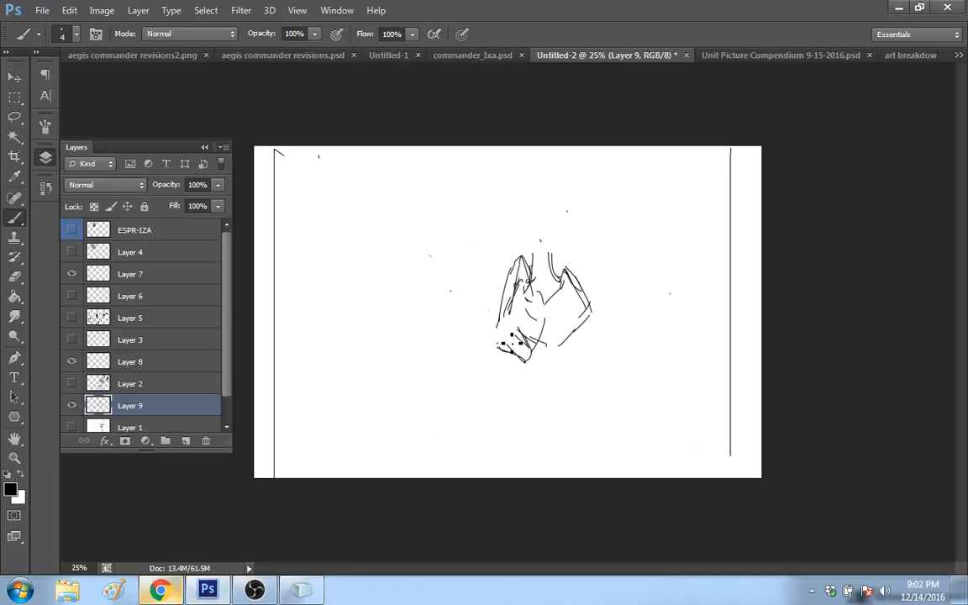
{"action": "left_click_drag", "start_coordinate": [511, 344], "coordinate": [504, 320]}
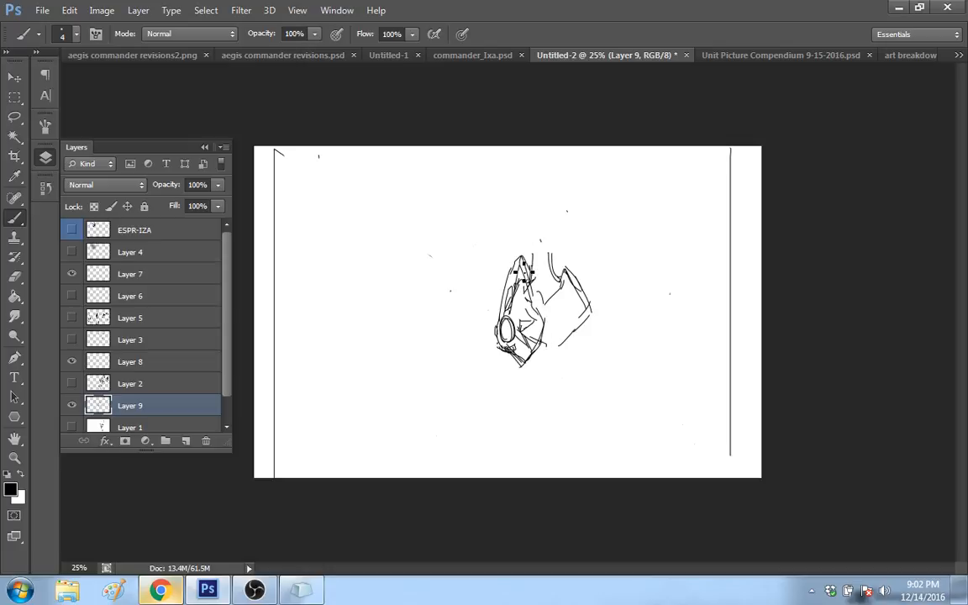
Step: Redraw the front plate's top as a short notched edge, and extend a pointed spike upward from the rear plate
{"action": "left_click_drag", "start_coordinate": [502, 252], "coordinate": [519, 260]}
{"action": "left_click_drag", "start_coordinate": [503, 255], "coordinate": [508, 275]}
{"action": "mouse_move", "coordinate": [520, 247]}
{"action": "left_mouse_down"}
{"action": "mouse_move", "coordinate": [510, 274]}
{"action": "mouse_move", "coordinate": [529, 267]}
{"action": "left_mouse_up"}
{"action": "left_click_drag", "start_coordinate": [531, 280], "coordinate": [540, 318]}
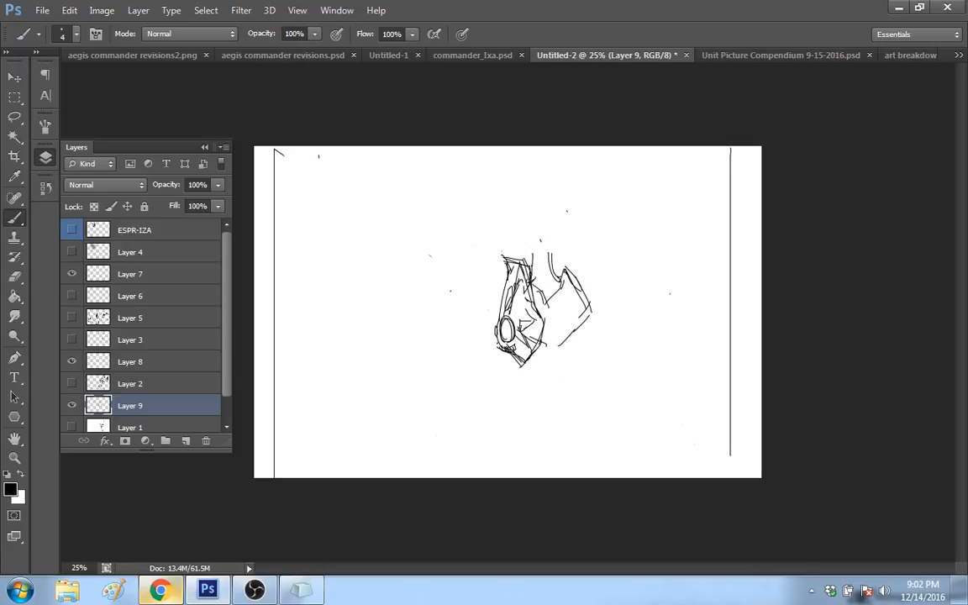
{"action": "left_click_drag", "start_coordinate": [569, 288], "coordinate": [549, 303]}
{"action": "left_click_drag", "start_coordinate": [541, 246], "coordinate": [547, 306]}
{"action": "left_click_drag", "start_coordinate": [531, 239], "coordinate": [529, 276]}
{"action": "mouse_move", "coordinate": [545, 230]}
{"action": "left_mouse_down"}
{"action": "mouse_move", "coordinate": [561, 281]}
{"action": "mouse_move", "coordinate": [540, 240]}
{"action": "mouse_move", "coordinate": [540, 274]}
{"action": "mouse_move", "coordinate": [513, 265]}
{"action": "left_mouse_up"}
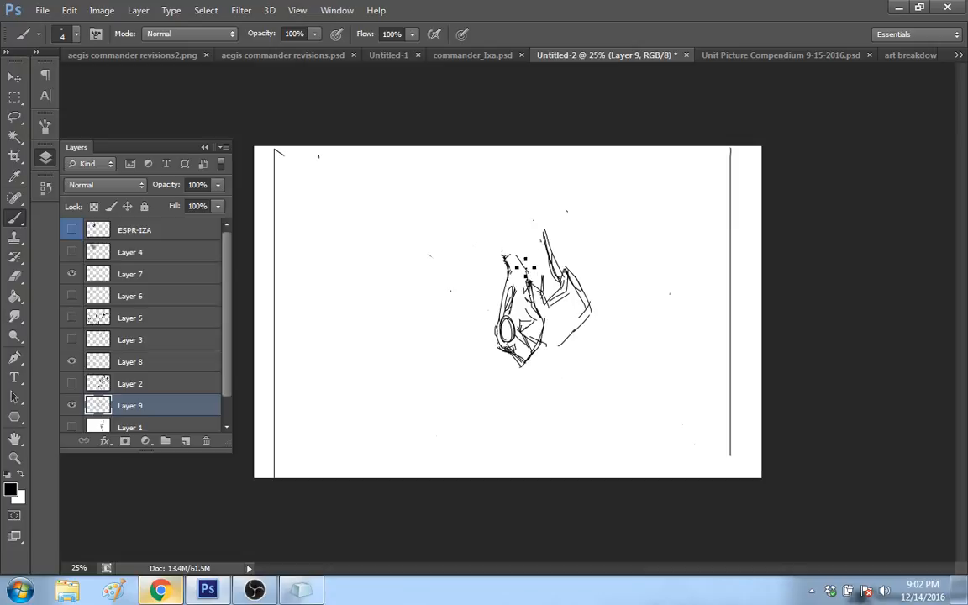
{"action": "mouse_move", "coordinate": [504, 257]}
{"action": "left_mouse_down"}
{"action": "mouse_move", "coordinate": [521, 255]}
{"action": "mouse_move", "coordinate": [540, 316]}
{"action": "left_mouse_up"}
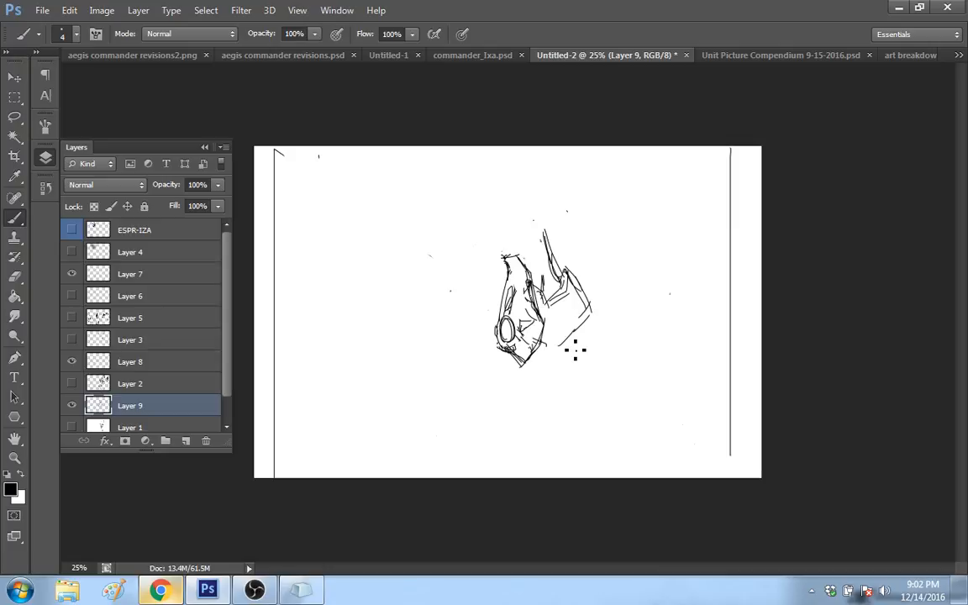
Step: Replace the rear plate with a larger rounded hull outline, with a small oval joint at its back edge
{"action": "left_click_drag", "start_coordinate": [535, 341], "coordinate": [564, 360]}
{"action": "mouse_move", "coordinate": [533, 350]}
{"action": "left_mouse_down"}
{"action": "mouse_move", "coordinate": [606, 335]}
{"action": "mouse_move", "coordinate": [616, 292]}
{"action": "mouse_move", "coordinate": [588, 265]}
{"action": "mouse_move", "coordinate": [614, 316]}
{"action": "left_mouse_up"}
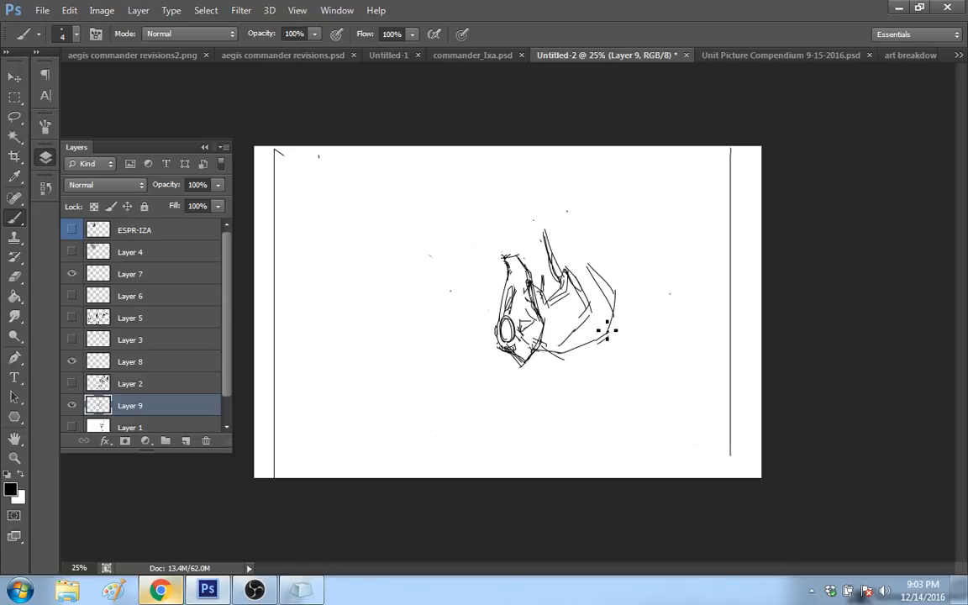
{"action": "left_click_drag", "start_coordinate": [546, 235], "coordinate": [575, 331]}
{"action": "mouse_move", "coordinate": [532, 281]}
{"action": "left_mouse_down"}
{"action": "mouse_move", "coordinate": [543, 253]}
{"action": "mouse_move", "coordinate": [548, 272]}
{"action": "mouse_move", "coordinate": [557, 255]}
{"action": "left_mouse_up"}
{"action": "mouse_move", "coordinate": [563, 245]}
{"action": "left_mouse_down"}
{"action": "mouse_move", "coordinate": [607, 336]}
{"action": "mouse_move", "coordinate": [586, 353]}
{"action": "left_mouse_up"}
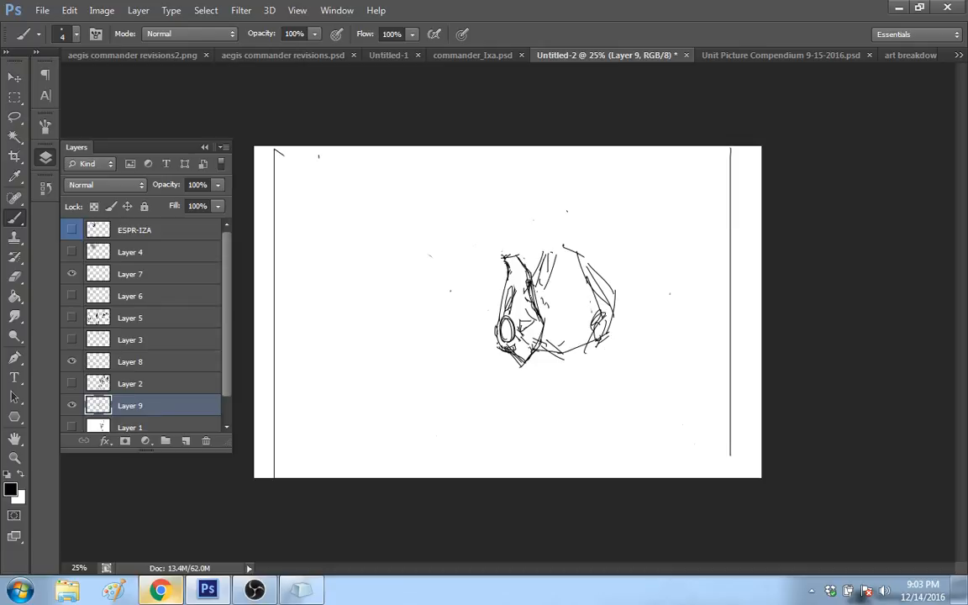
Step: Sketch a long jointed leg with a round hip below the hull and a small claw beneath the front plate
{"action": "left_click_drag", "start_coordinate": [557, 330], "coordinate": [568, 399]}
{"action": "mouse_move", "coordinate": [571, 348]}
{"action": "left_mouse_down"}
{"action": "mouse_move", "coordinate": [561, 414]}
{"action": "mouse_move", "coordinate": [571, 412]}
{"action": "left_mouse_up"}
{"action": "mouse_move", "coordinate": [565, 419]}
{"action": "left_mouse_down"}
{"action": "mouse_move", "coordinate": [558, 432]}
{"action": "mouse_move", "coordinate": [571, 467]}
{"action": "left_mouse_up"}
{"action": "left_click_drag", "start_coordinate": [568, 417], "coordinate": [575, 477]}
{"action": "mouse_move", "coordinate": [501, 356]}
{"action": "left_mouse_down"}
{"action": "mouse_move", "coordinate": [495, 392]}
{"action": "mouse_move", "coordinate": [534, 365]}
{"action": "mouse_move", "coordinate": [488, 391]}
{"action": "left_mouse_up"}
{"action": "left_click_drag", "start_coordinate": [492, 399], "coordinate": [495, 410]}
{"action": "mouse_move", "coordinate": [505, 384]}
{"action": "left_mouse_down"}
{"action": "mouse_move", "coordinate": [536, 412]}
{"action": "mouse_move", "coordinate": [506, 416]}
{"action": "left_mouse_up"}
{"action": "left_click_drag", "start_coordinate": [611, 324], "coordinate": [632, 320]}
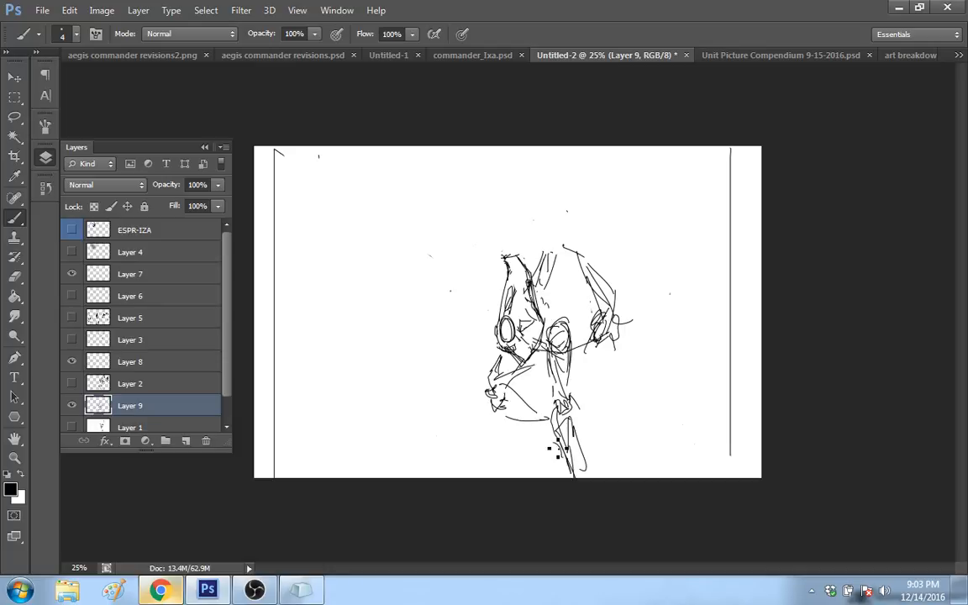
{"action": "mouse_move", "coordinate": [558, 437]}
{"action": "left_mouse_down"}
{"action": "mouse_move", "coordinate": [580, 466]}
{"action": "mouse_move", "coordinate": [571, 412]}
{"action": "left_mouse_up"}
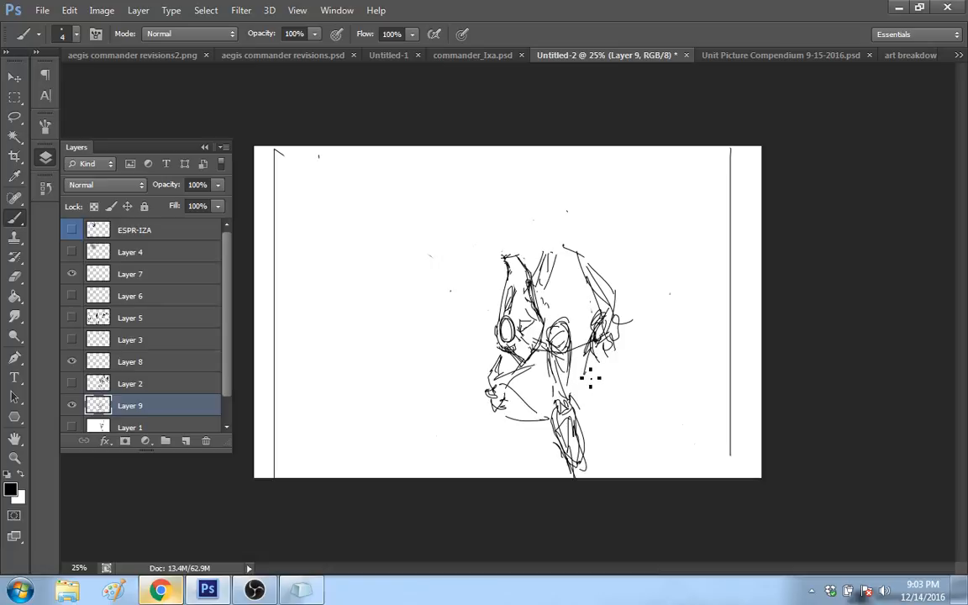
Step: Sketch the second leg below the back of the hull, and add a pointed fin projecting behind it
{"action": "left_click_drag", "start_coordinate": [594, 364], "coordinate": [594, 418]}
{"action": "left_click_drag", "start_coordinate": [611, 333], "coordinate": [594, 393]}
{"action": "mouse_move", "coordinate": [597, 392]}
{"action": "left_mouse_down"}
{"action": "mouse_move", "coordinate": [612, 423]}
{"action": "mouse_move", "coordinate": [612, 395]}
{"action": "mouse_move", "coordinate": [619, 416]}
{"action": "mouse_move", "coordinate": [610, 465]}
{"action": "left_mouse_up"}
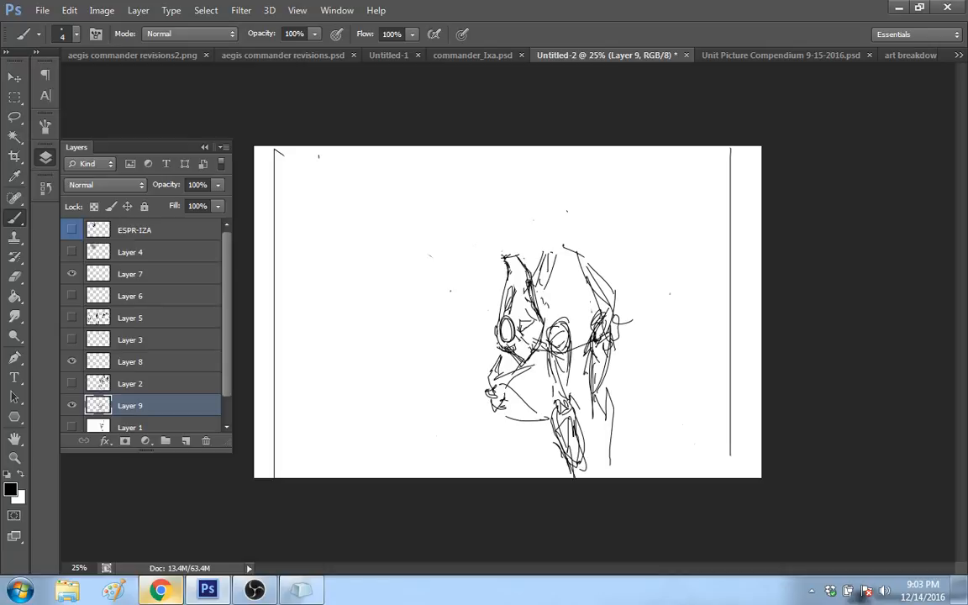
{"action": "left_click_drag", "start_coordinate": [595, 290], "coordinate": [644, 307]}
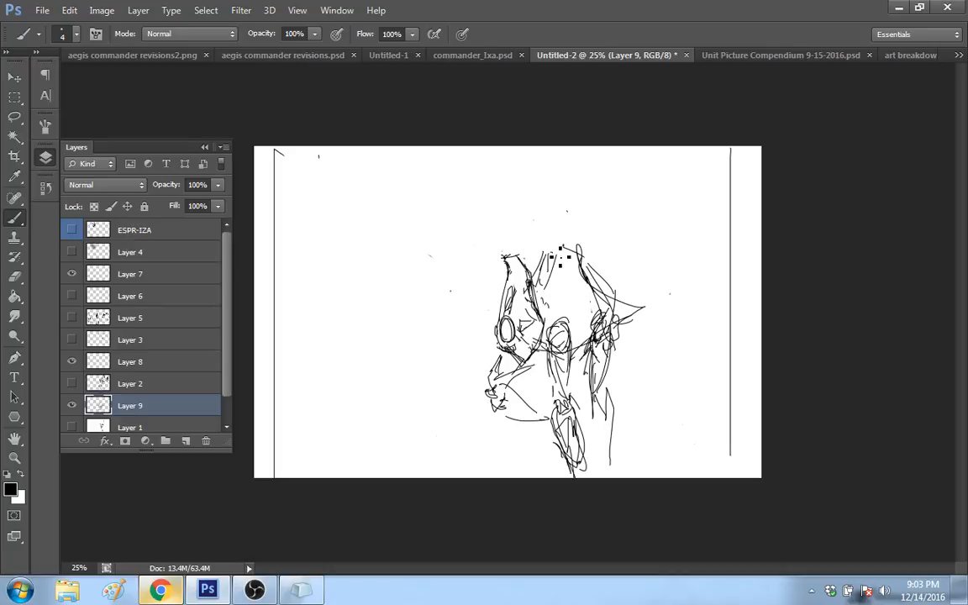
Step: Add two slanted spikes to the hull's back, darken the front plate's details, and rework the hull's upper edge
{"action": "mouse_move", "coordinate": [574, 271]}
{"action": "left_mouse_down"}
{"action": "mouse_move", "coordinate": [593, 304]}
{"action": "mouse_move", "coordinate": [578, 301]}
{"action": "left_mouse_up"}
{"action": "mouse_move", "coordinate": [585, 267]}
{"action": "left_mouse_down"}
{"action": "mouse_move", "coordinate": [611, 246]}
{"action": "mouse_move", "coordinate": [587, 270]}
{"action": "left_mouse_up"}
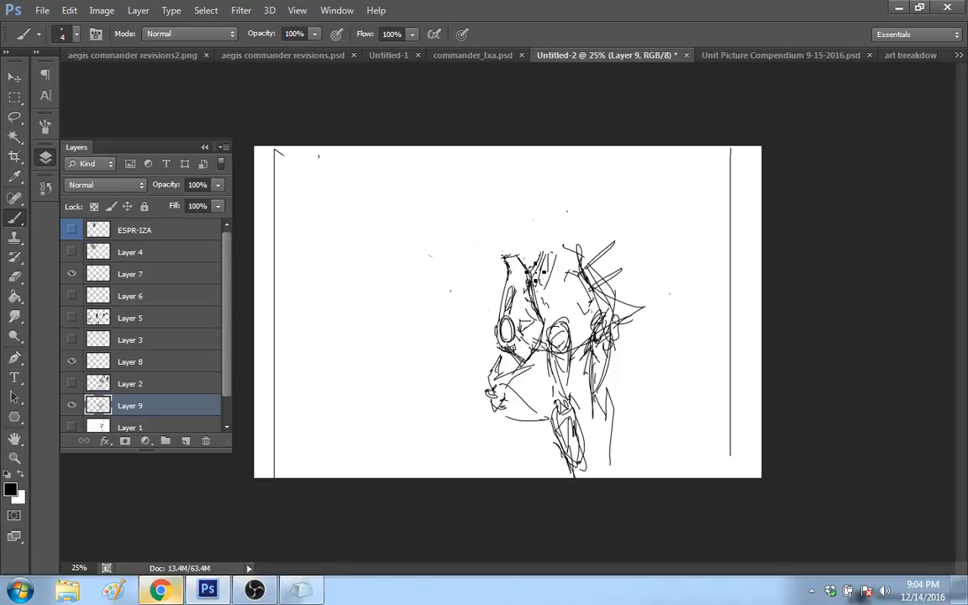
{"action": "mouse_move", "coordinate": [535, 273]}
{"action": "left_mouse_down"}
{"action": "mouse_move", "coordinate": [530, 250]}
{"action": "mouse_move", "coordinate": [576, 246]}
{"action": "mouse_move", "coordinate": [583, 271]}
{"action": "left_mouse_up"}
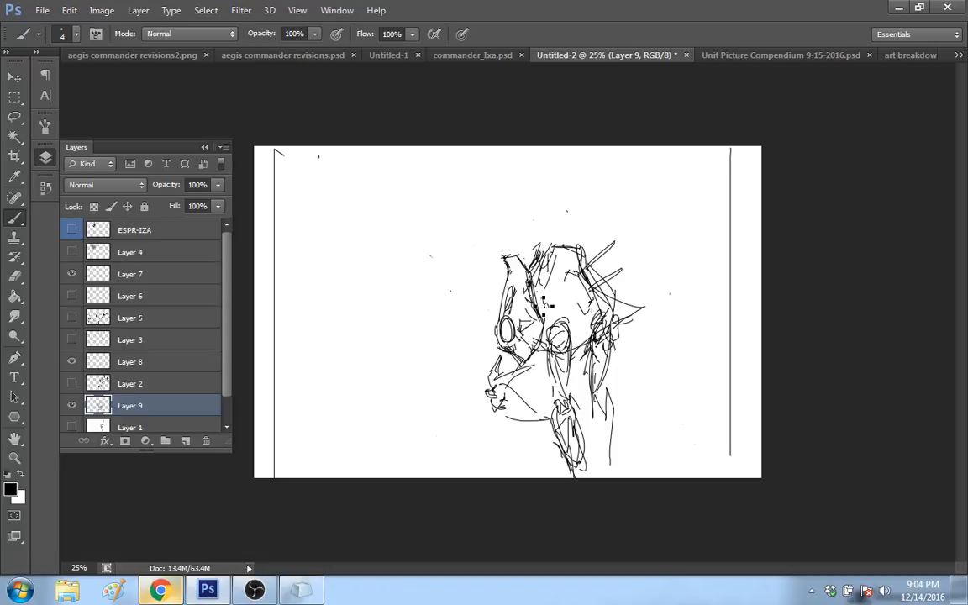
{"action": "left_click_drag", "start_coordinate": [523, 325], "coordinate": [538, 320]}
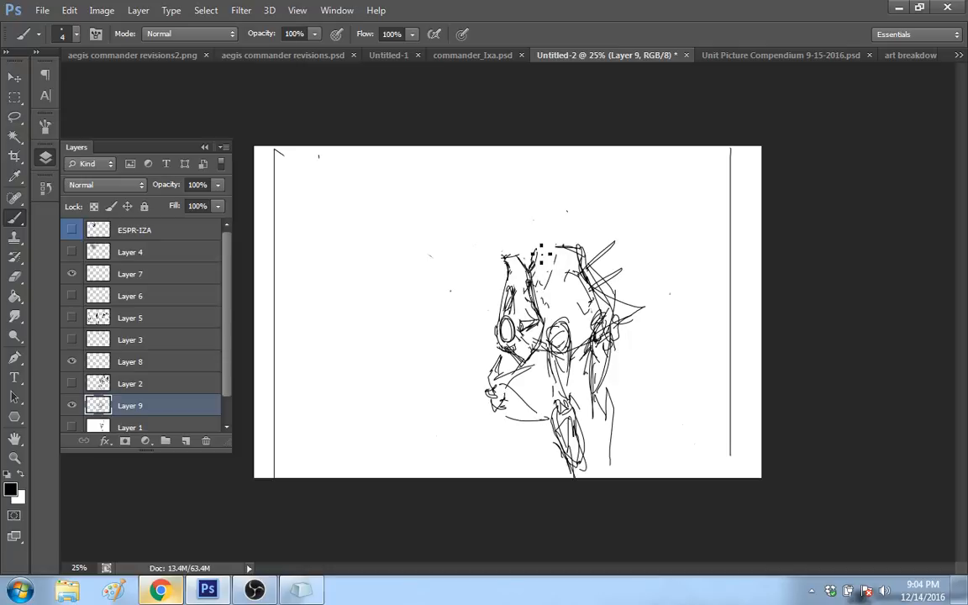
{"action": "mouse_move", "coordinate": [539, 275]}
{"action": "left_mouse_down"}
{"action": "mouse_move", "coordinate": [576, 246]}
{"action": "mouse_move", "coordinate": [589, 273]}
{"action": "left_mouse_up"}
{"action": "left_click_drag", "start_coordinate": [549, 265], "coordinate": [558, 226]}
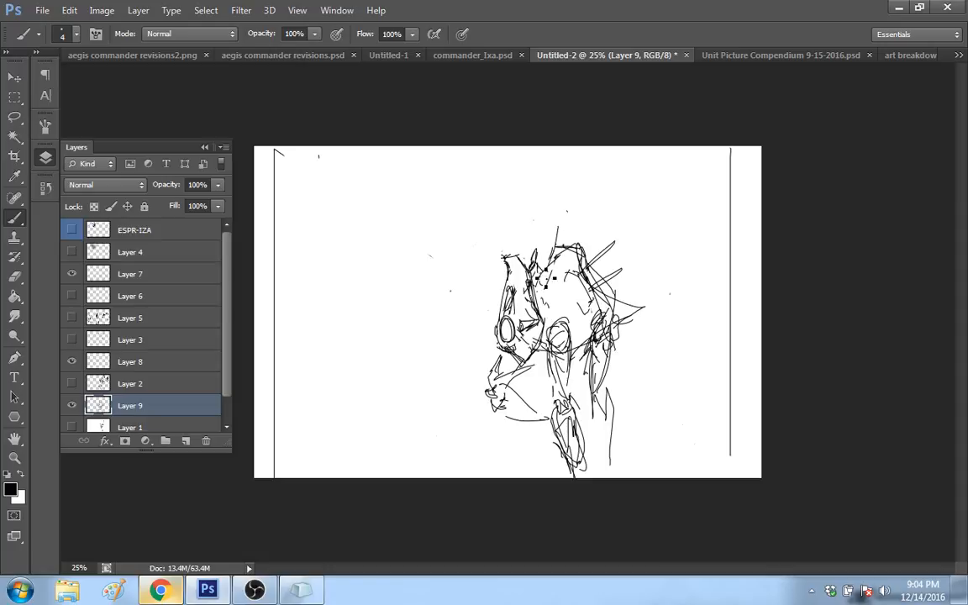
{"action": "mouse_move", "coordinate": [541, 273]}
{"action": "left_mouse_down"}
{"action": "mouse_move", "coordinate": [556, 224]}
{"action": "mouse_move", "coordinate": [588, 269]}
{"action": "left_mouse_up"}
Step: Sketch a neck rising from the hull and a tall, flame-shaped head with jagged inner lines on top of it
{"action": "left_click_drag", "start_coordinate": [567, 217], "coordinate": [565, 245]}
{"action": "left_click_drag", "start_coordinate": [544, 208], "coordinate": [544, 228]}
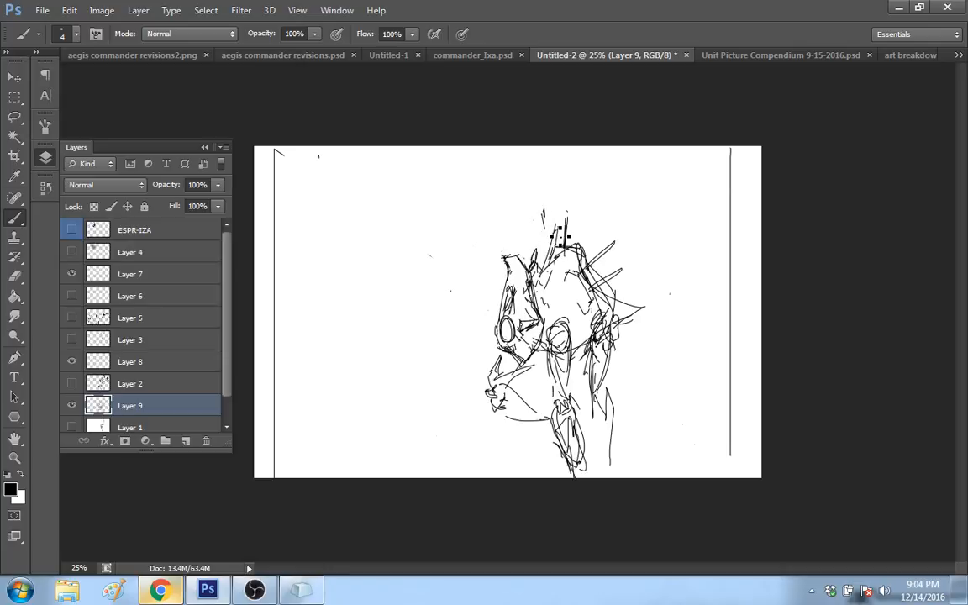
{"action": "left_click_drag", "start_coordinate": [556, 227], "coordinate": [574, 220]}
{"action": "mouse_move", "coordinate": [545, 207]}
{"action": "left_mouse_down"}
{"action": "mouse_move", "coordinate": [578, 167]}
{"action": "mouse_move", "coordinate": [591, 197]}
{"action": "mouse_move", "coordinate": [582, 215]}
{"action": "left_mouse_up"}
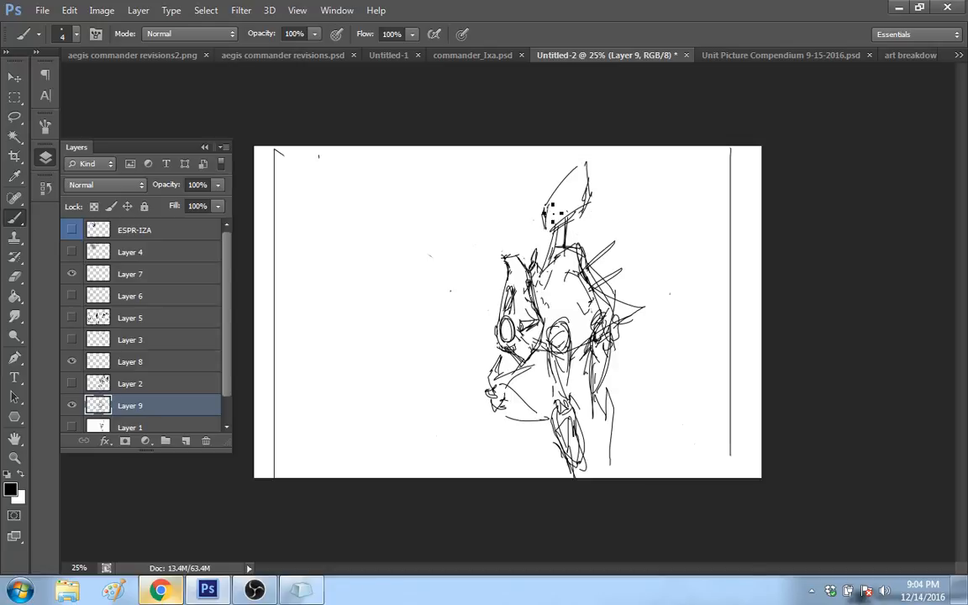
{"action": "mouse_move", "coordinate": [546, 208]}
{"action": "left_mouse_down"}
{"action": "mouse_move", "coordinate": [580, 161]}
{"action": "mouse_move", "coordinate": [558, 225]}
{"action": "mouse_move", "coordinate": [567, 180]}
{"action": "left_mouse_up"}
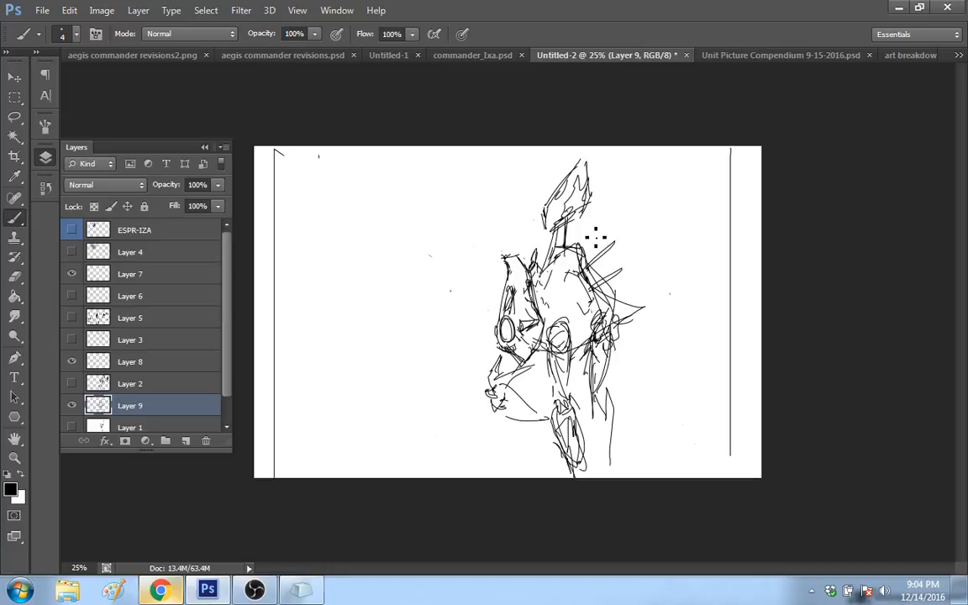
Step: Redraw the hull's top as a slanted edge at the neck base, and darken the neck with hatching
{"action": "key", "text": "ctrl+alt+z"}
{"action": "key", "text": "ctrl+alt+z"}
{"action": "key", "text": "ctrl+alt+z"}
{"action": "mouse_move", "coordinate": [551, 248]}
{"action": "left_mouse_down"}
{"action": "mouse_move", "coordinate": [543, 259]}
{"action": "mouse_move", "coordinate": [594, 245]}
{"action": "left_mouse_up"}
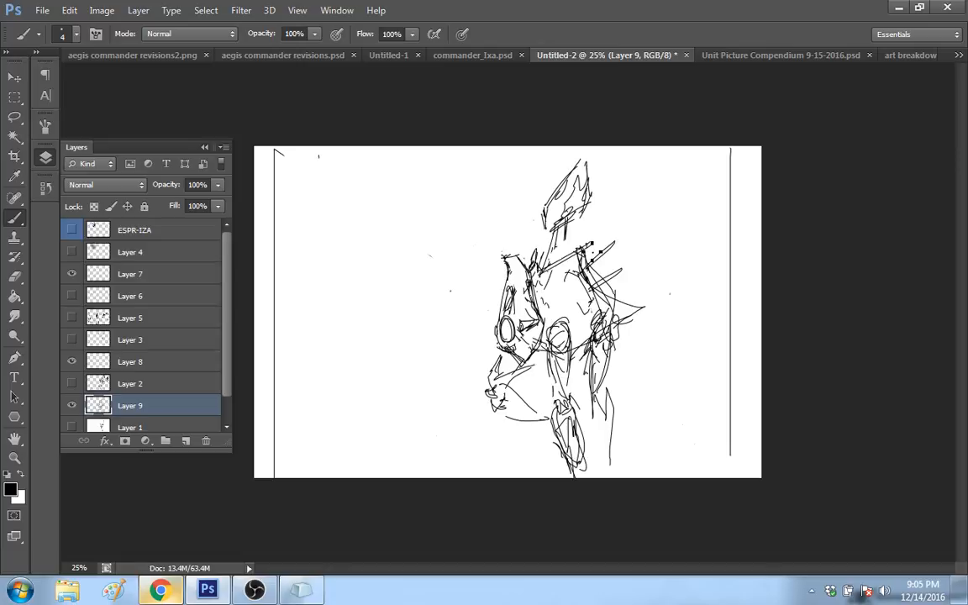
{"action": "key", "text": "ctrl+z"}
{"action": "left_click_drag", "start_coordinate": [555, 230], "coordinate": [554, 263]}
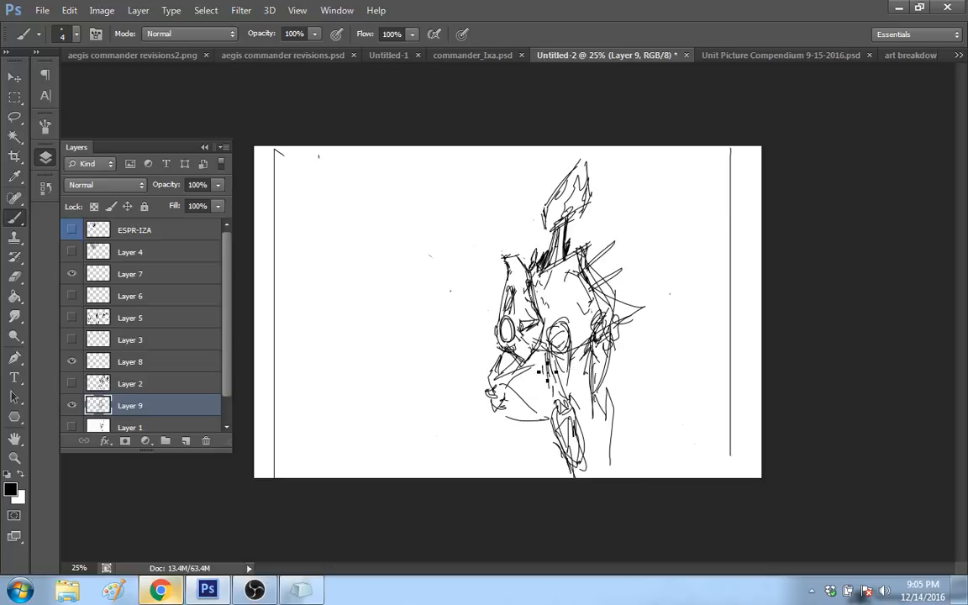
Step: Reinforce the upper leg outlines, and add a foot shape at the lower end of the rear leg
{"action": "left_click_drag", "start_coordinate": [543, 346], "coordinate": [556, 392]}
{"action": "left_click_drag", "start_coordinate": [614, 375], "coordinate": [598, 394]}
{"action": "left_click_drag", "start_coordinate": [613, 432], "coordinate": [605, 468]}
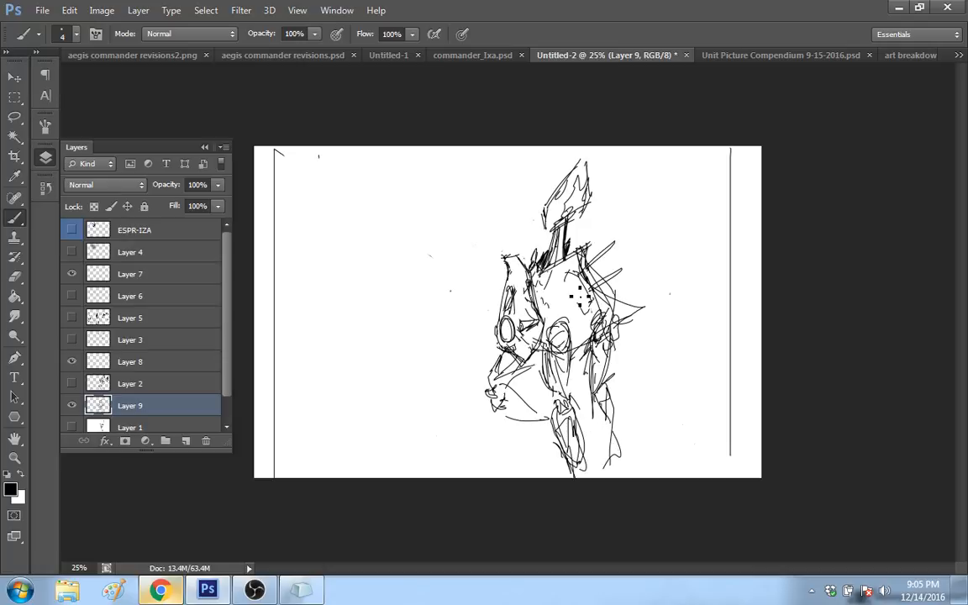
Step: Clear the overlapping lines at the hull's rear, and redraw its pointed back end and lower edge across the hip joint
{"action": "left_click_drag", "start_coordinate": [596, 286], "coordinate": [616, 322]}
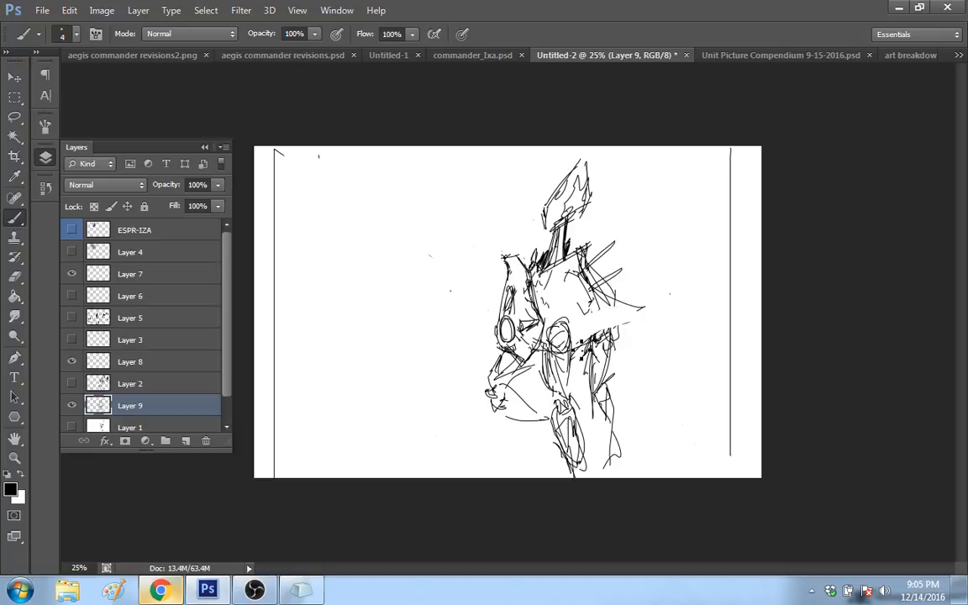
{"action": "left_click_drag", "start_coordinate": [584, 353], "coordinate": [595, 389]}
{"action": "left_click_drag", "start_coordinate": [595, 288], "coordinate": [628, 303]}
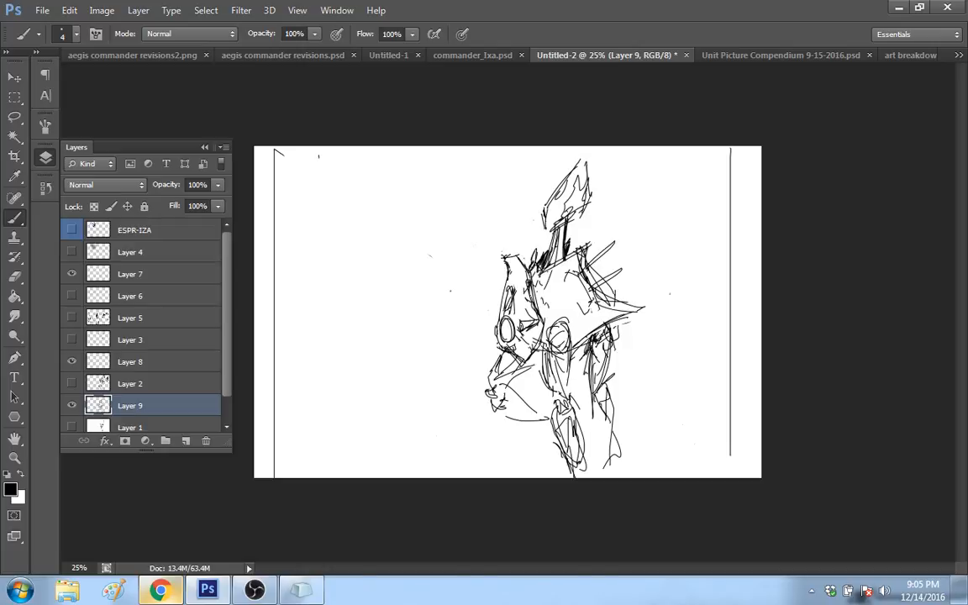
{"action": "mouse_move", "coordinate": [559, 326]}
{"action": "left_mouse_down"}
{"action": "mouse_move", "coordinate": [582, 343]}
{"action": "mouse_move", "coordinate": [576, 337]}
{"action": "left_mouse_up"}
{"action": "key", "text": "ctrl+alt+z"}
{"action": "key", "text": "ctrl+alt+z"}
{"action": "key", "text": "ctrl+alt+z"}
{"action": "key", "text": "ctrl+alt+z"}
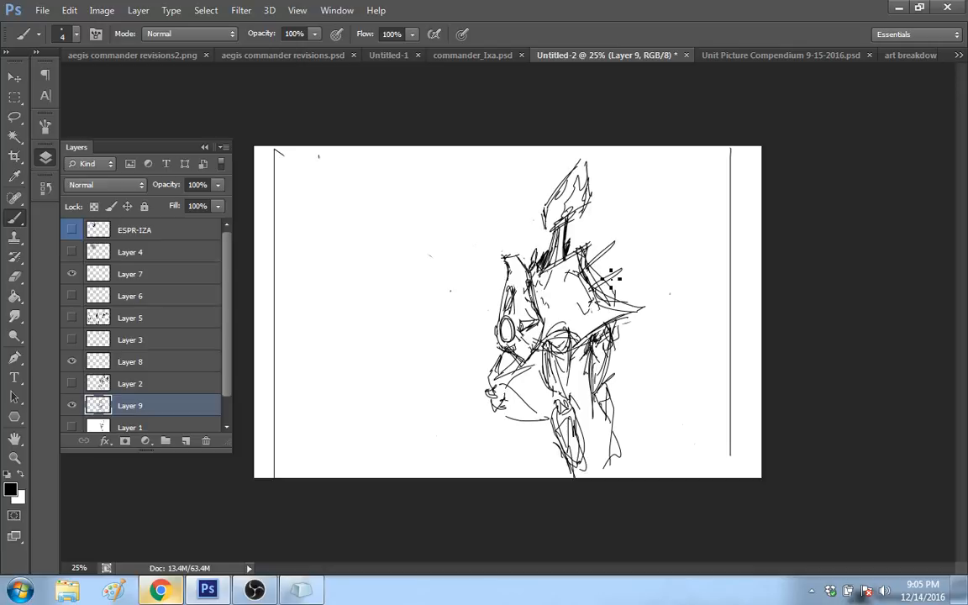
Step: Sketch a separate limb behind the robot with a long curved lower stroke and a large pointed blade
{"action": "mouse_move", "coordinate": [634, 337]}
{"action": "left_mouse_down"}
{"action": "mouse_move", "coordinate": [658, 331]}
{"action": "mouse_move", "coordinate": [639, 376]}
{"action": "left_mouse_up"}
{"action": "left_click_drag", "start_coordinate": [643, 453], "coordinate": [666, 362]}
{"action": "mouse_move", "coordinate": [658, 304]}
{"action": "left_mouse_down"}
{"action": "mouse_move", "coordinate": [660, 385]}
{"action": "mouse_move", "coordinate": [664, 338]}
{"action": "left_mouse_up"}
{"action": "mouse_move", "coordinate": [644, 340]}
{"action": "left_mouse_down"}
{"action": "mouse_move", "coordinate": [656, 344]}
{"action": "mouse_move", "coordinate": [662, 285]}
{"action": "left_mouse_up"}
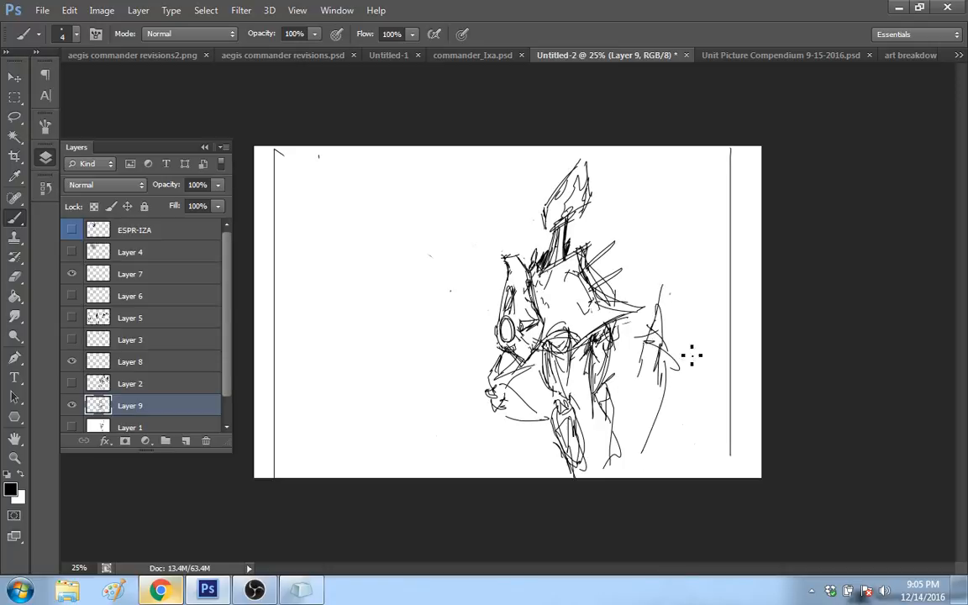
{"action": "mouse_move", "coordinate": [690, 366]}
{"action": "left_mouse_down"}
{"action": "mouse_move", "coordinate": [667, 336]}
{"action": "mouse_move", "coordinate": [690, 281]}
{"action": "mouse_move", "coordinate": [702, 353]}
{"action": "left_mouse_up"}
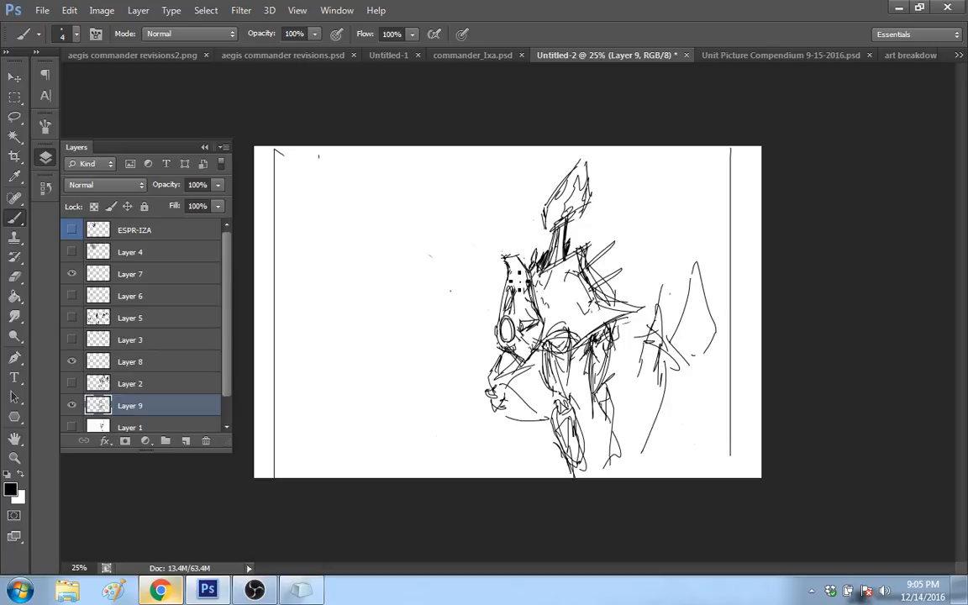
Step: Erase both legs beneath the hull, and sketch a new hip shape just behind the front plate
{"action": "mouse_move", "coordinate": [555, 380]}
{"action": "left_mouse_down"}
{"action": "mouse_move", "coordinate": [561, 353]}
{"action": "mouse_move", "coordinate": [547, 411]}
{"action": "mouse_move", "coordinate": [563, 409]}
{"action": "mouse_move", "coordinate": [611, 495]}
{"action": "mouse_move", "coordinate": [634, 450]}
{"action": "left_mouse_up"}
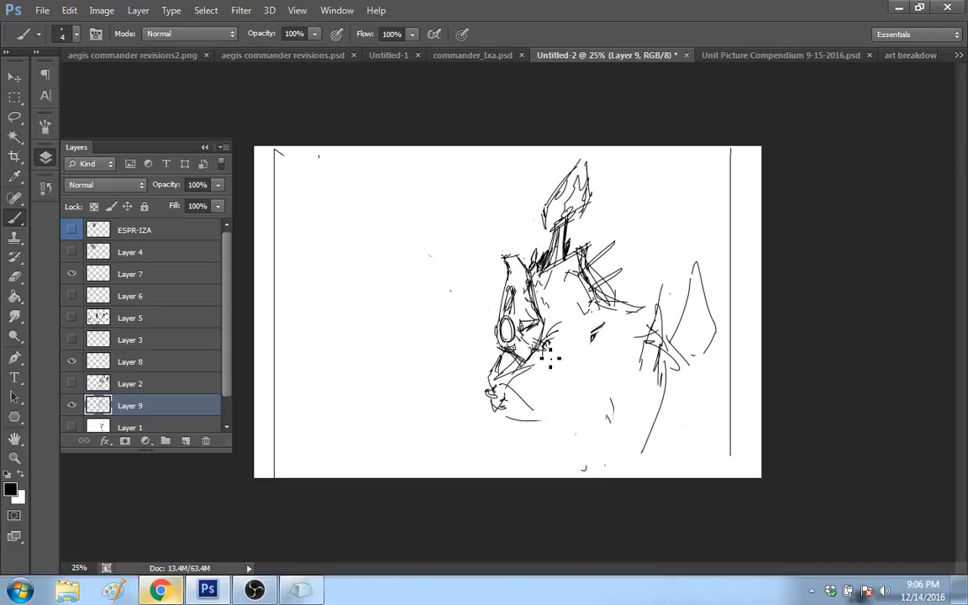
{"action": "mouse_move", "coordinate": [549, 343]}
{"action": "left_mouse_down"}
{"action": "mouse_move", "coordinate": [571, 330]}
{"action": "mouse_move", "coordinate": [540, 372]}
{"action": "left_mouse_up"}
Step: Start a second figure in the empty space before the robot, with a vertical line, an angular wing and a tall pointed blade
{"action": "mouse_move", "coordinate": [380, 150]}
{"action": "left_mouse_down"}
{"action": "mouse_move", "coordinate": [384, 226]}
{"action": "mouse_move", "coordinate": [382, 148]}
{"action": "left_mouse_up"}
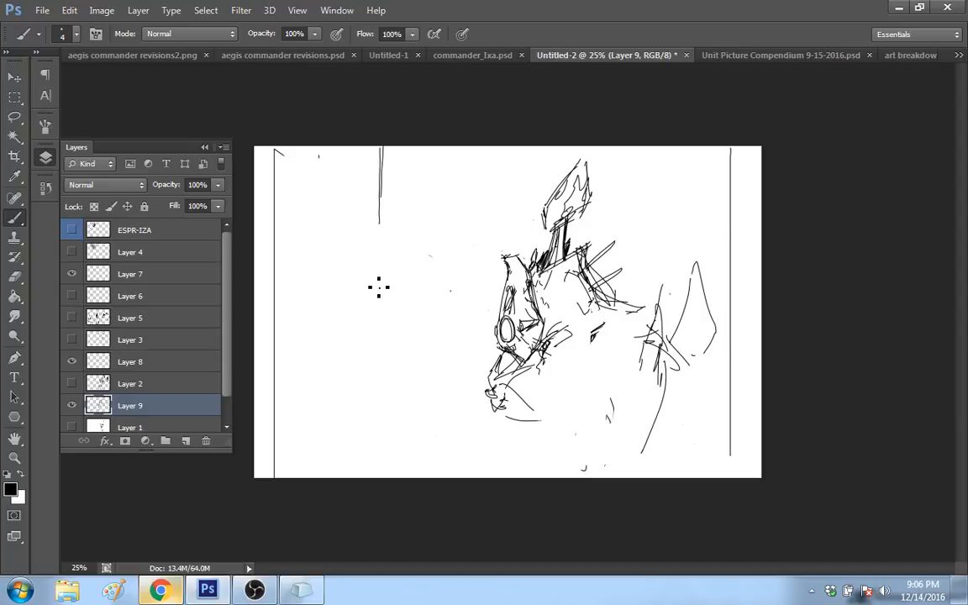
{"action": "left_click_drag", "start_coordinate": [375, 210], "coordinate": [325, 263]}
{"action": "left_click_drag", "start_coordinate": [333, 260], "coordinate": [377, 291]}
{"action": "mouse_move", "coordinate": [377, 290]}
{"action": "left_mouse_down"}
{"action": "mouse_move", "coordinate": [357, 259]}
{"action": "mouse_move", "coordinate": [385, 201]}
{"action": "mouse_move", "coordinate": [354, 253]}
{"action": "mouse_move", "coordinate": [392, 247]}
{"action": "mouse_move", "coordinate": [410, 173]}
{"action": "left_mouse_up"}
{"action": "left_click_drag", "start_coordinate": [410, 173], "coordinate": [401, 222]}
{"action": "mouse_move", "coordinate": [401, 234]}
{"action": "left_mouse_down"}
{"action": "mouse_move", "coordinate": [408, 296]}
{"action": "mouse_move", "coordinate": [426, 267]}
{"action": "left_mouse_up"}
{"action": "left_click_drag", "start_coordinate": [422, 275], "coordinate": [403, 254]}
{"action": "left_click_drag", "start_coordinate": [377, 242], "coordinate": [382, 246]}
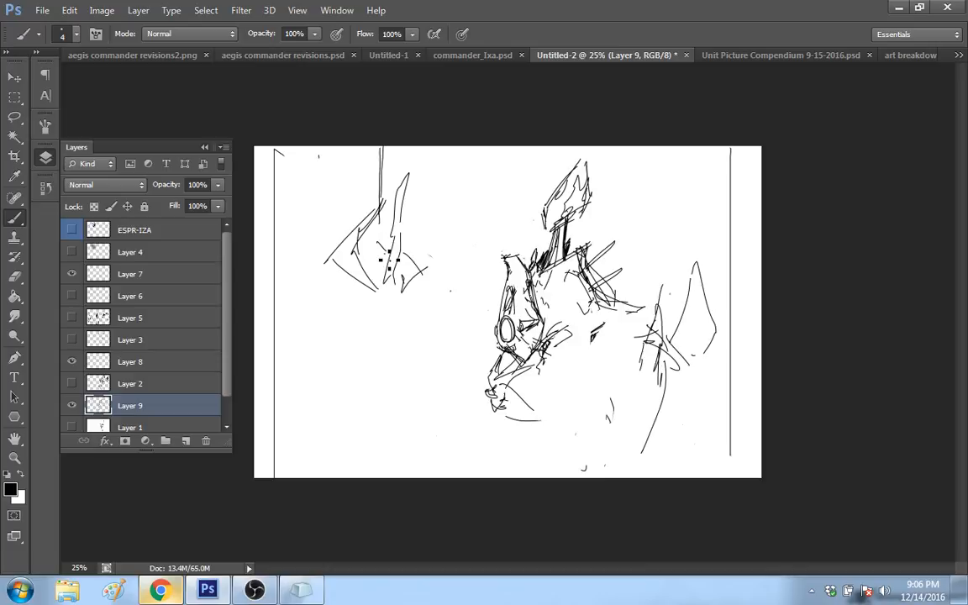
Step: Sketch a heart-shaped body beneath the second figure's wing and blade, with a small pointed tip hanging below it
{"action": "left_click_drag", "start_coordinate": [427, 272], "coordinate": [419, 293]}
{"action": "left_click_drag", "start_coordinate": [383, 244], "coordinate": [380, 252]}
{"action": "mouse_move", "coordinate": [352, 290]}
{"action": "left_mouse_down"}
{"action": "mouse_move", "coordinate": [347, 300]}
{"action": "mouse_move", "coordinate": [381, 340]}
{"action": "left_mouse_up"}
{"action": "mouse_move", "coordinate": [395, 349]}
{"action": "left_mouse_down"}
{"action": "mouse_move", "coordinate": [421, 324]}
{"action": "mouse_move", "coordinate": [373, 356]}
{"action": "left_mouse_up"}
{"action": "mouse_move", "coordinate": [365, 286]}
{"action": "left_mouse_down"}
{"action": "mouse_move", "coordinate": [373, 358]}
{"action": "mouse_move", "coordinate": [398, 388]}
{"action": "mouse_move", "coordinate": [384, 386]}
{"action": "left_mouse_up"}
{"action": "mouse_move", "coordinate": [377, 364]}
{"action": "left_mouse_down"}
{"action": "mouse_move", "coordinate": [369, 374]}
{"action": "mouse_move", "coordinate": [385, 387]}
{"action": "mouse_move", "coordinate": [401, 382]}
{"action": "left_mouse_up"}
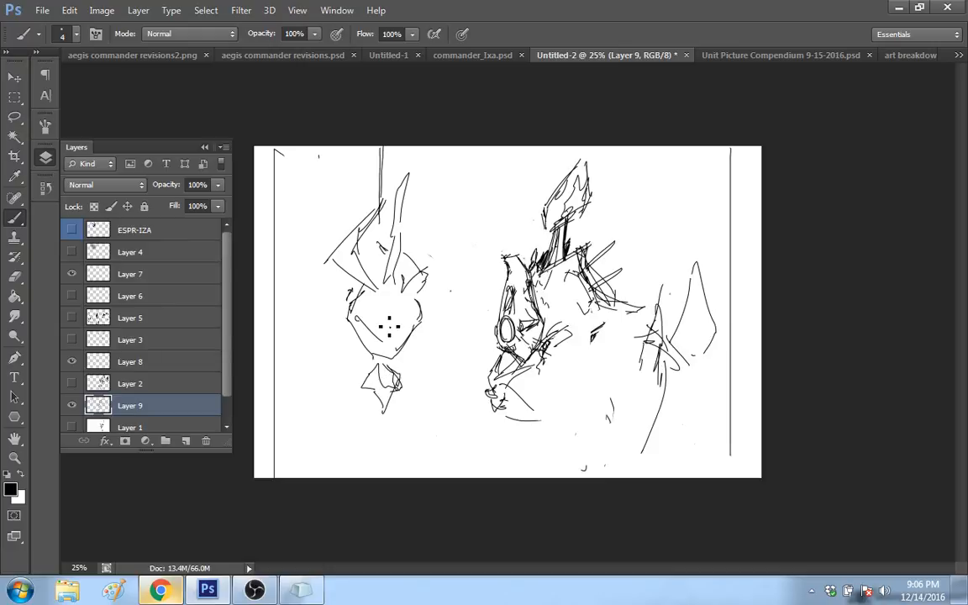
Step: Detail the second figure with an oval front plate and round eye, and refine its side panel and lower tip
{"action": "mouse_move", "coordinate": [356, 319]}
{"action": "left_mouse_down"}
{"action": "mouse_move", "coordinate": [351, 334]}
{"action": "mouse_move", "coordinate": [363, 350]}
{"action": "left_mouse_up"}
{"action": "mouse_move", "coordinate": [353, 282]}
{"action": "left_mouse_down"}
{"action": "mouse_move", "coordinate": [380, 349]}
{"action": "mouse_move", "coordinate": [368, 320]}
{"action": "left_mouse_up"}
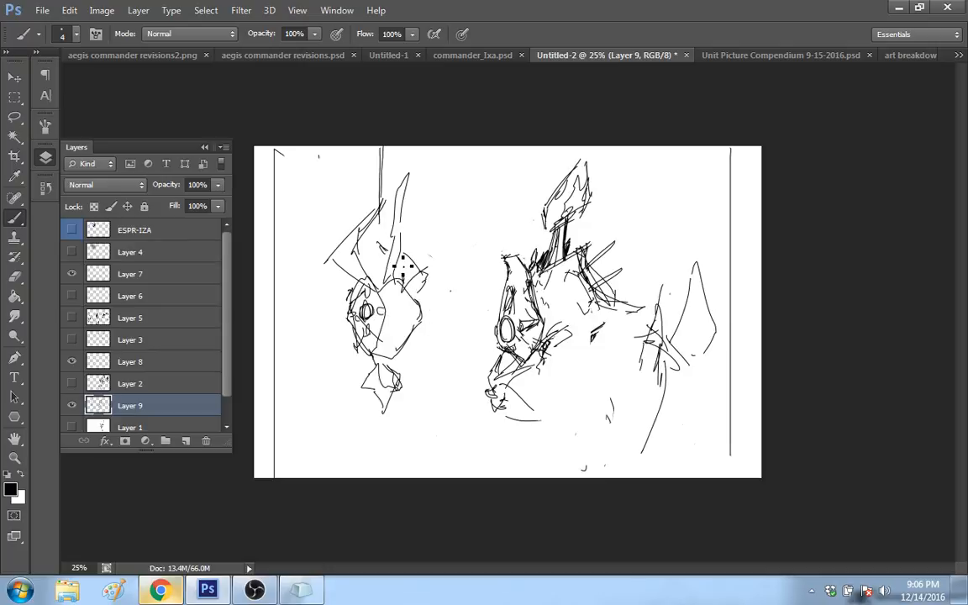
{"action": "mouse_move", "coordinate": [378, 340]}
{"action": "left_mouse_down"}
{"action": "mouse_move", "coordinate": [391, 371]}
{"action": "mouse_move", "coordinate": [381, 367]}
{"action": "left_mouse_up"}
{"action": "left_click_drag", "start_coordinate": [388, 341], "coordinate": [375, 350]}
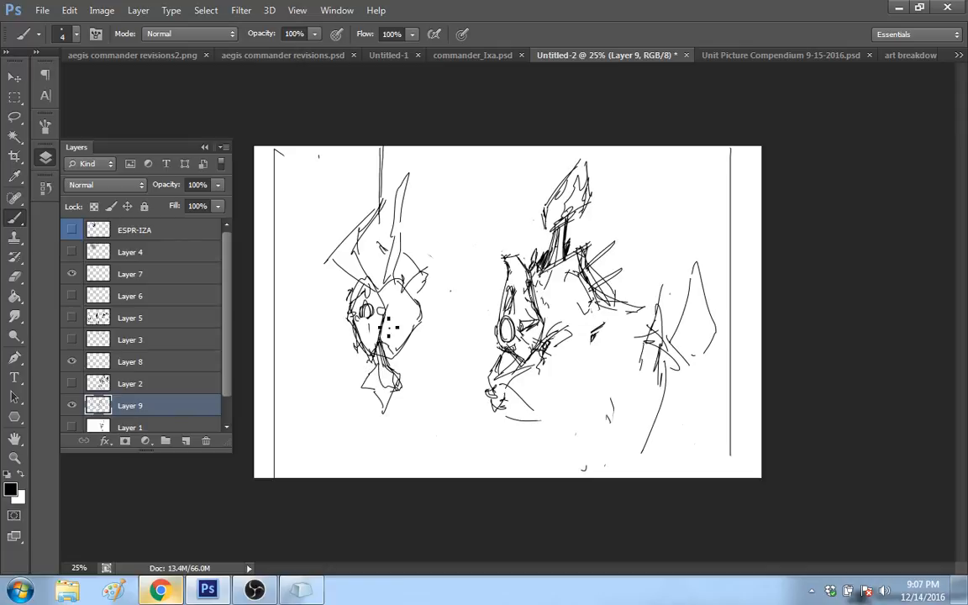
{"action": "left_click_drag", "start_coordinate": [369, 326], "coordinate": [372, 354]}
{"action": "mouse_move", "coordinate": [367, 305]}
{"action": "left_mouse_down"}
{"action": "mouse_move", "coordinate": [368, 317]}
{"action": "mouse_move", "coordinate": [389, 308]}
{"action": "mouse_move", "coordinate": [359, 302]}
{"action": "mouse_move", "coordinate": [367, 280]}
{"action": "left_mouse_up"}
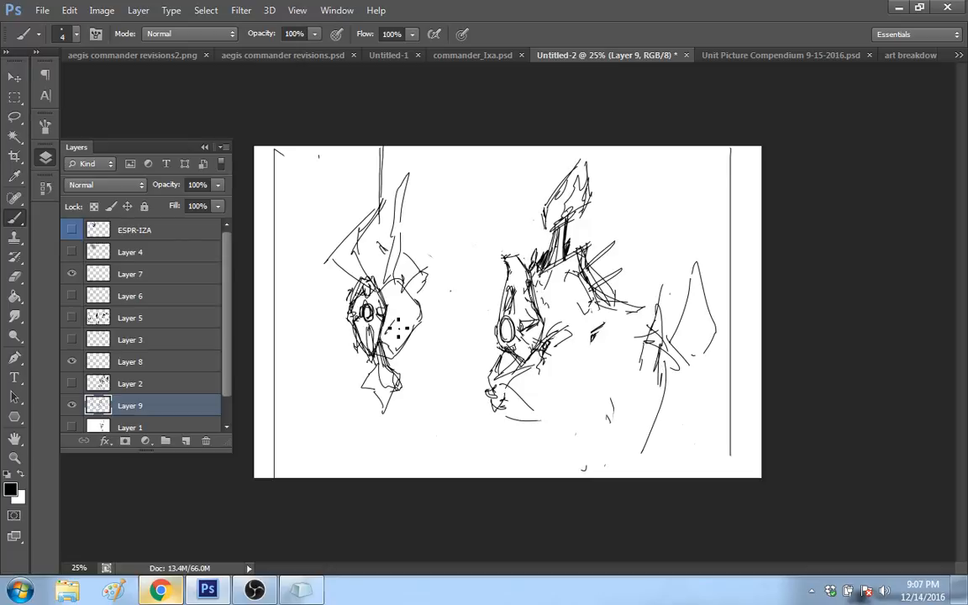
{"action": "left_click_drag", "start_coordinate": [398, 329], "coordinate": [361, 252]}
{"action": "left_click_drag", "start_coordinate": [402, 388], "coordinate": [393, 420]}
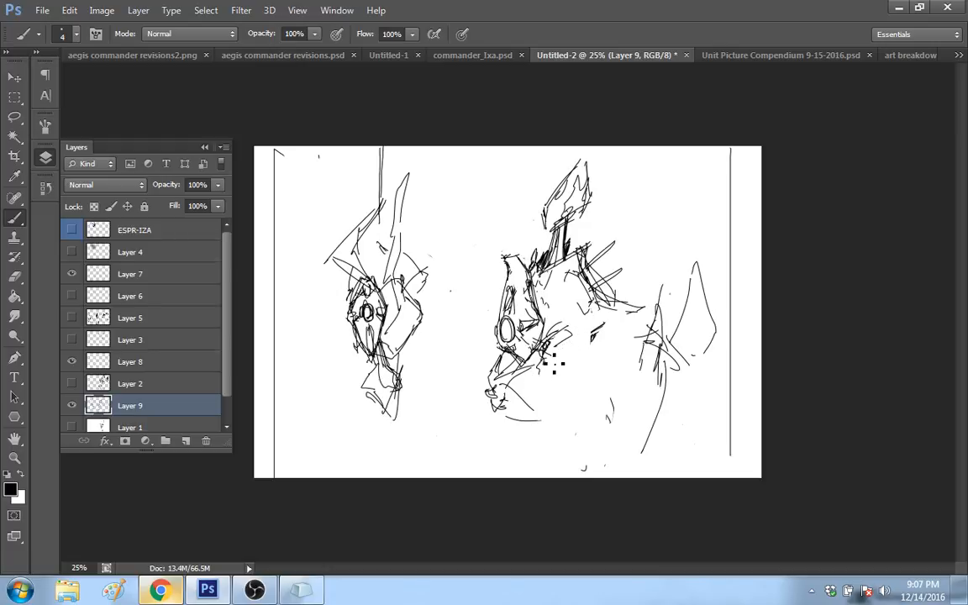
{"action": "mouse_move", "coordinate": [549, 344]}
{"action": "left_mouse_down"}
{"action": "mouse_move", "coordinate": [577, 338]}
{"action": "mouse_move", "coordinate": [552, 345]}
{"action": "mouse_move", "coordinate": [565, 369]}
{"action": "left_mouse_up"}
{"action": "left_click_drag", "start_coordinate": [567, 339], "coordinate": [576, 392]}
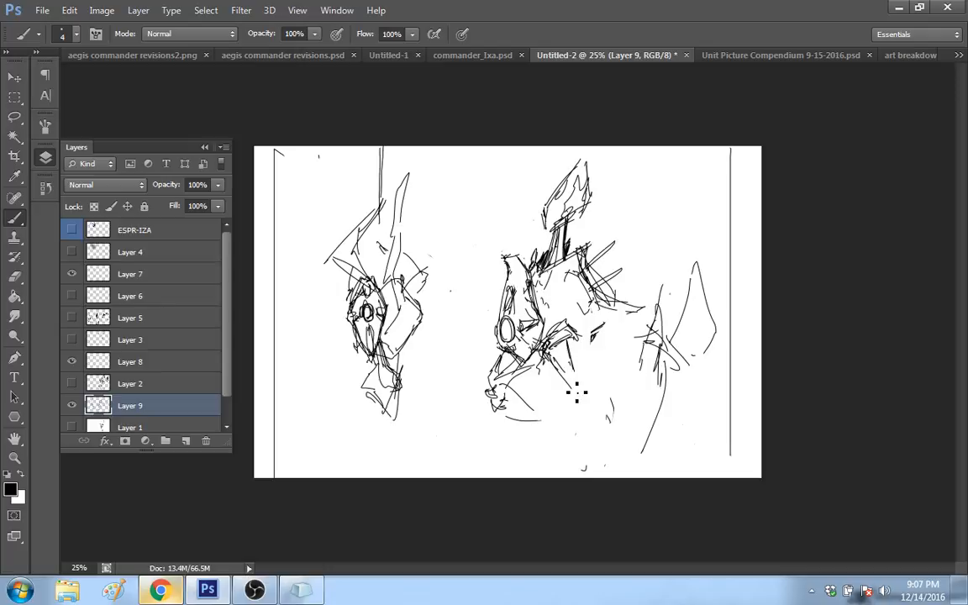
{"action": "left_click_drag", "start_coordinate": [576, 341], "coordinate": [579, 409]}
{"action": "left_click_drag", "start_coordinate": [574, 407], "coordinate": [605, 465]}
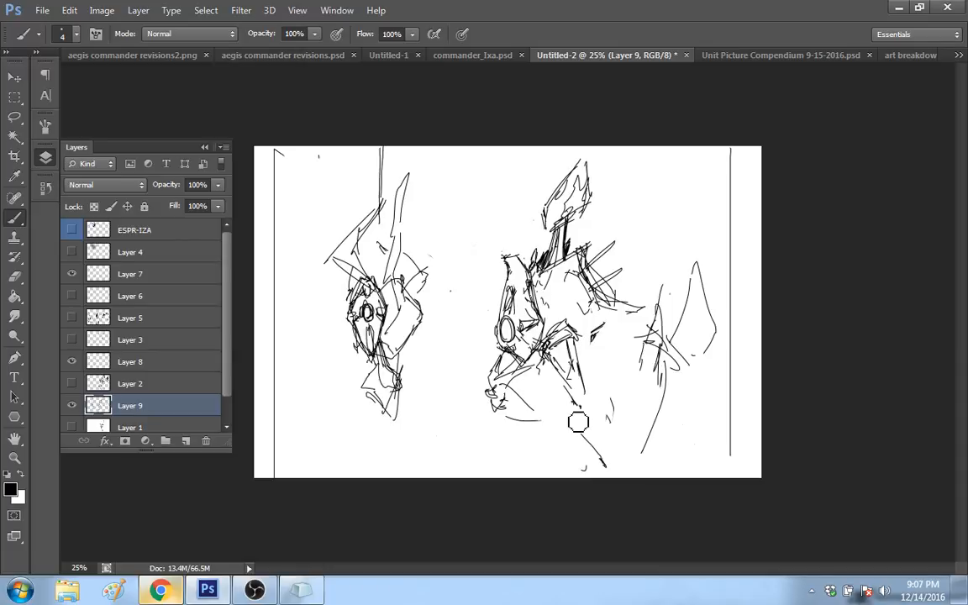
{"action": "mouse_move", "coordinate": [579, 422]}
{"action": "left_mouse_down"}
{"action": "mouse_move", "coordinate": [567, 361]}
{"action": "mouse_move", "coordinate": [573, 386]}
{"action": "mouse_move", "coordinate": [577, 363]}
{"action": "left_mouse_up"}
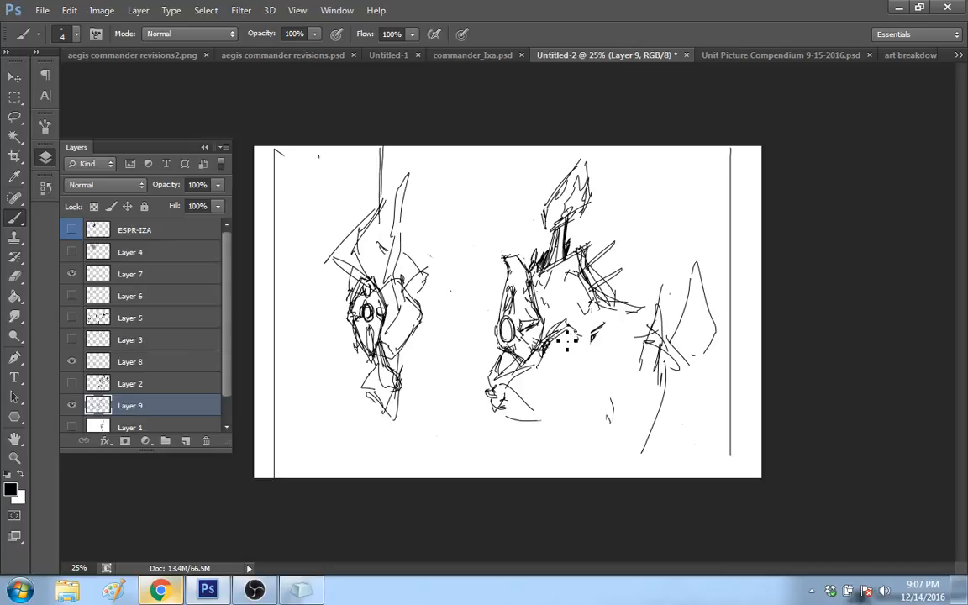
Step: Sketch a straight front leg beneath the hip, with a narrow thigh, a knee joint and a lower leg tapering to a point
{"action": "left_click_drag", "start_coordinate": [550, 343], "coordinate": [560, 407]}
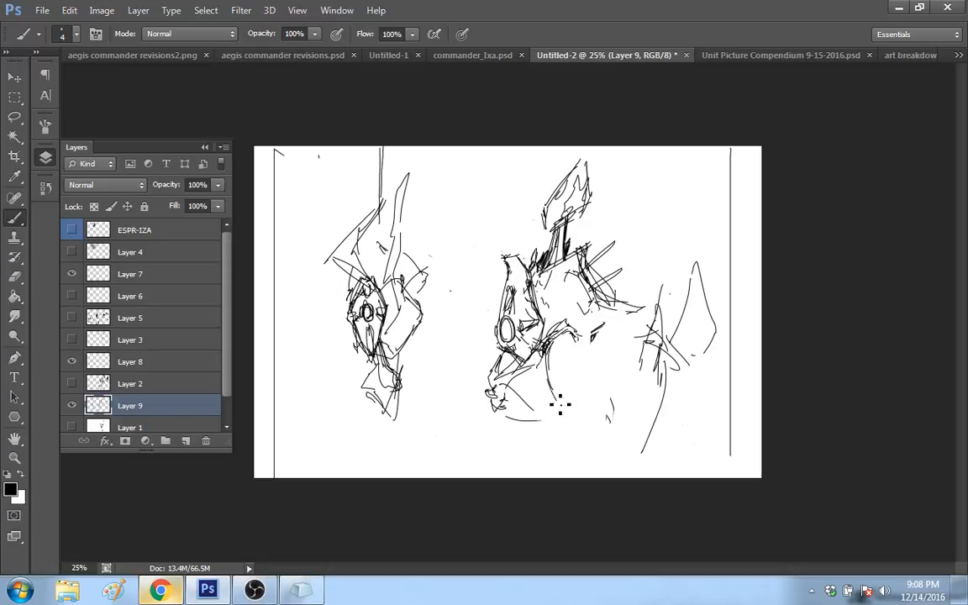
{"action": "left_click_drag", "start_coordinate": [574, 336], "coordinate": [567, 401]}
{"action": "left_click_drag", "start_coordinate": [569, 336], "coordinate": [570, 394]}
{"action": "left_click_drag", "start_coordinate": [551, 338], "coordinate": [555, 401]}
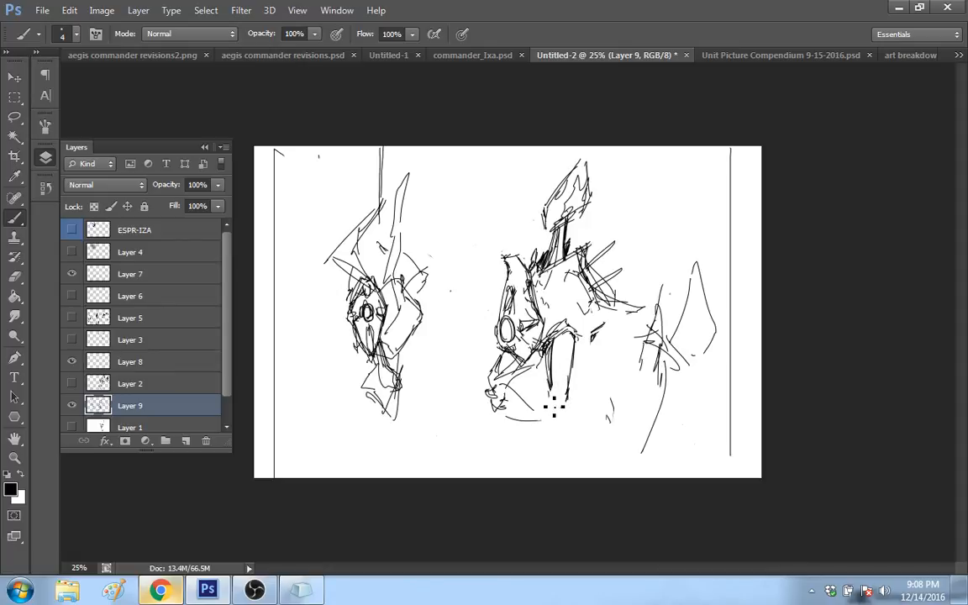
{"action": "left_click_drag", "start_coordinate": [549, 388], "coordinate": [546, 410]}
{"action": "mouse_move", "coordinate": [550, 392]}
{"action": "left_mouse_down"}
{"action": "mouse_move", "coordinate": [569, 393]}
{"action": "mouse_move", "coordinate": [571, 412]}
{"action": "mouse_move", "coordinate": [555, 452]}
{"action": "left_mouse_up"}
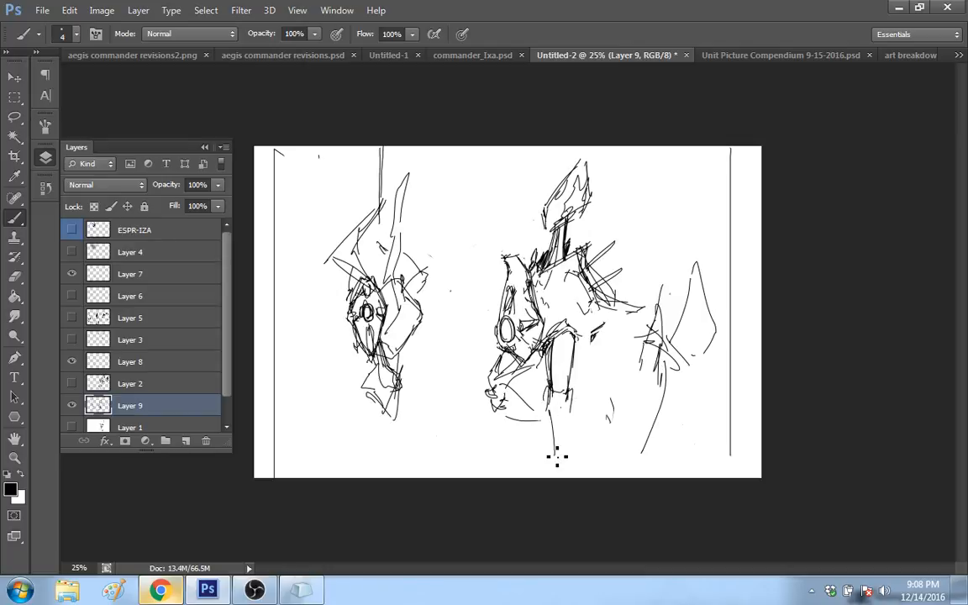
{"action": "left_click_drag", "start_coordinate": [563, 388], "coordinate": [559, 475]}
{"action": "left_click_drag", "start_coordinate": [571, 411], "coordinate": [566, 447]}
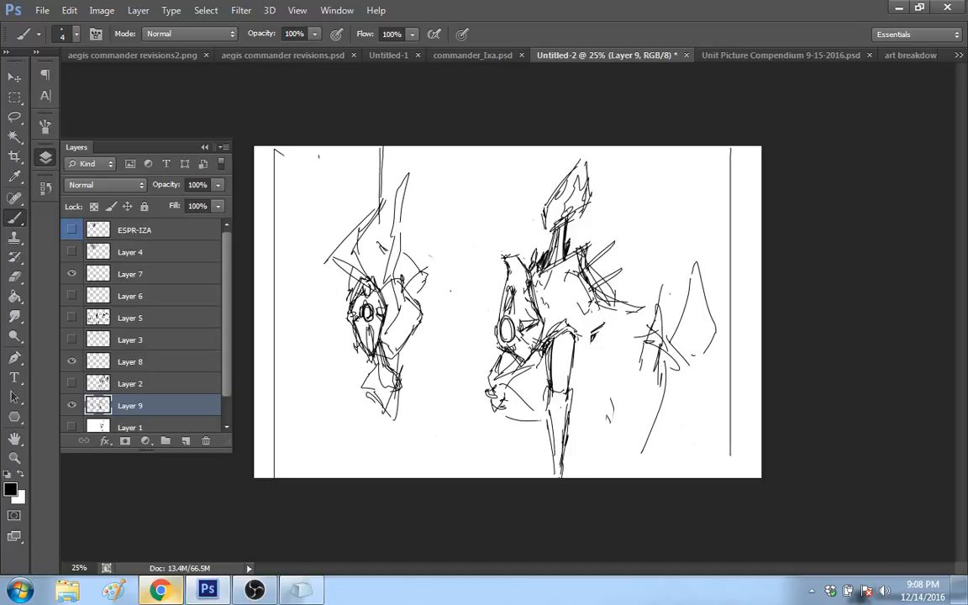
Step: Sketch a second bent leg under the rear of the hull with a slanted pointed lower leg, and add inner lines to the front thigh
{"action": "left_click_drag", "start_coordinate": [594, 339], "coordinate": [579, 356]}
{"action": "mouse_move", "coordinate": [593, 329]}
{"action": "left_mouse_down"}
{"action": "mouse_move", "coordinate": [605, 338]}
{"action": "mouse_move", "coordinate": [581, 381]}
{"action": "mouse_move", "coordinate": [590, 384]}
{"action": "left_mouse_up"}
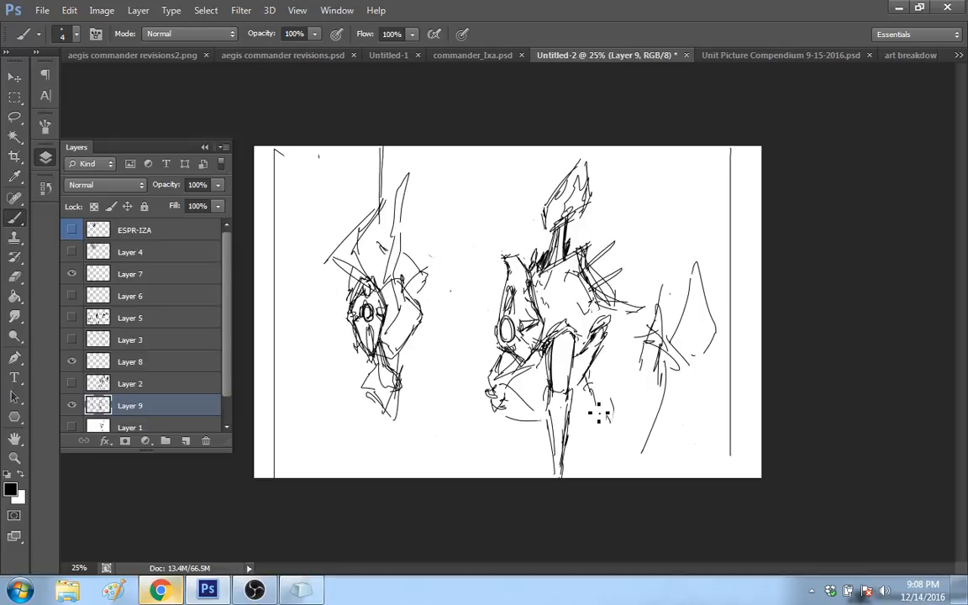
{"action": "left_click_drag", "start_coordinate": [599, 412], "coordinate": [618, 467]}
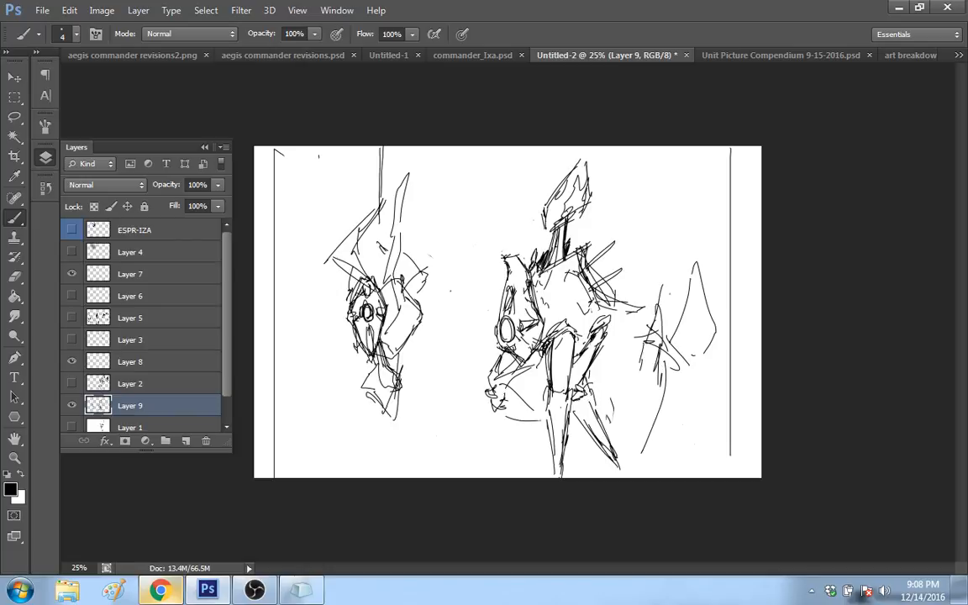
{"action": "left_click_drag", "start_coordinate": [564, 336], "coordinate": [568, 383]}
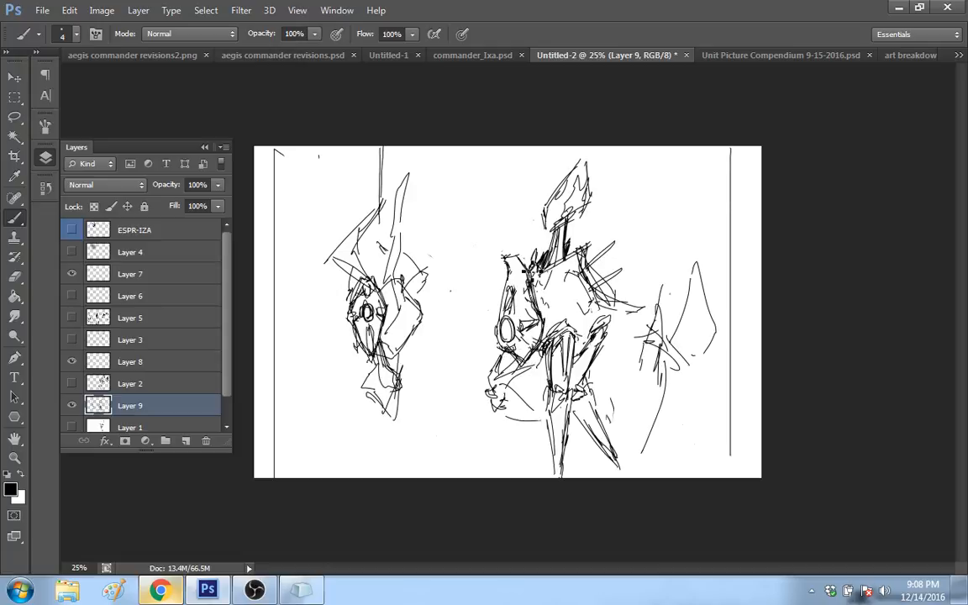
Step: Rework the front plate's top into a darker curved tip, and reinforce the plate's front edge
{"action": "left_click_drag", "start_coordinate": [532, 272], "coordinate": [510, 255]}
{"action": "key", "text": "ctrl+alt+z"}
{"action": "key", "text": "ctrl+alt+z"}
{"action": "key", "text": "ctrl+alt+z"}
{"action": "mouse_move", "coordinate": [509, 269]}
{"action": "left_mouse_down"}
{"action": "mouse_move", "coordinate": [502, 256]}
{"action": "mouse_move", "coordinate": [514, 256]}
{"action": "left_mouse_up"}
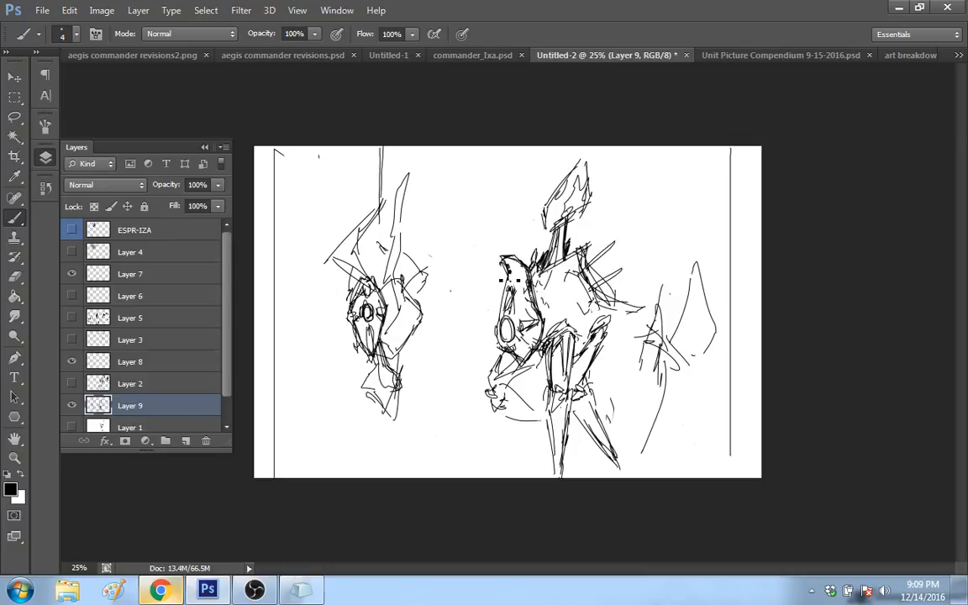
{"action": "left_click_drag", "start_coordinate": [509, 280], "coordinate": [501, 322]}
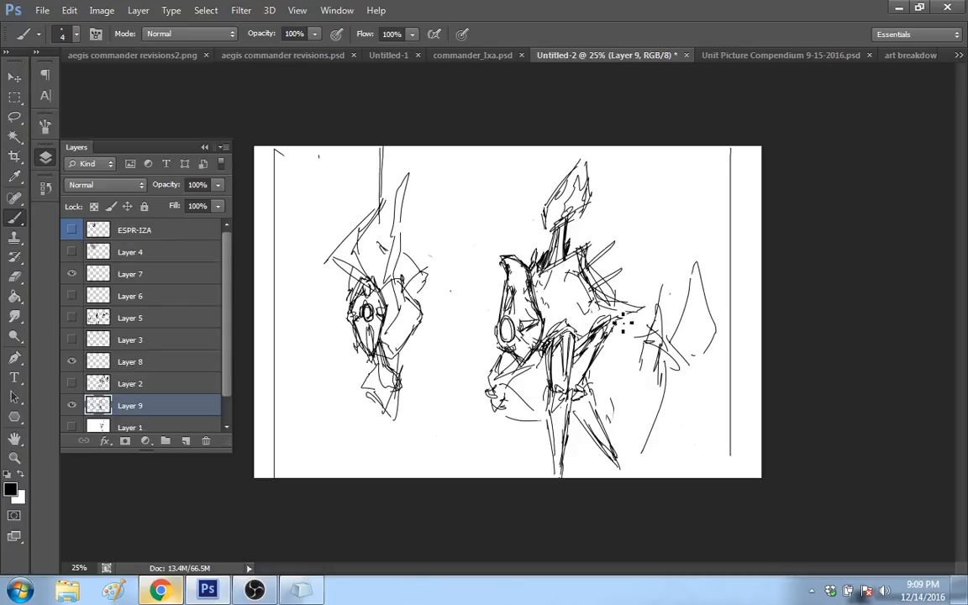
Step: Firm up the hull's rear point and the two back spikes, and thicken the bent foreleg beneath the front plate
{"action": "left_click_drag", "start_coordinate": [623, 319], "coordinate": [615, 320]}
{"action": "left_click_drag", "start_coordinate": [589, 292], "coordinate": [631, 266]}
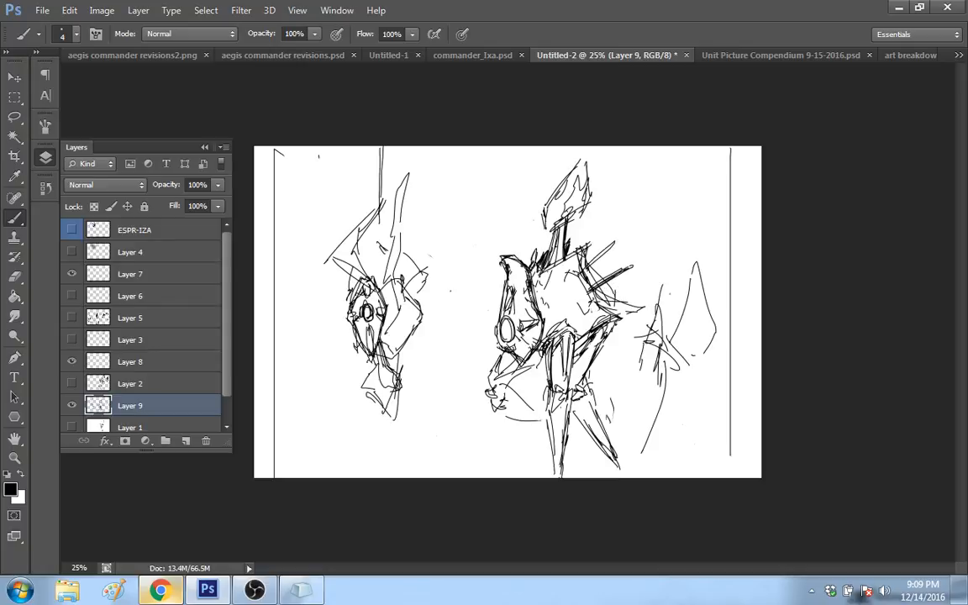
{"action": "mouse_move", "coordinate": [588, 292]}
{"action": "left_mouse_down"}
{"action": "mouse_move", "coordinate": [633, 266]}
{"action": "mouse_move", "coordinate": [616, 241]}
{"action": "left_mouse_up"}
{"action": "left_click_drag", "start_coordinate": [589, 275], "coordinate": [619, 247]}
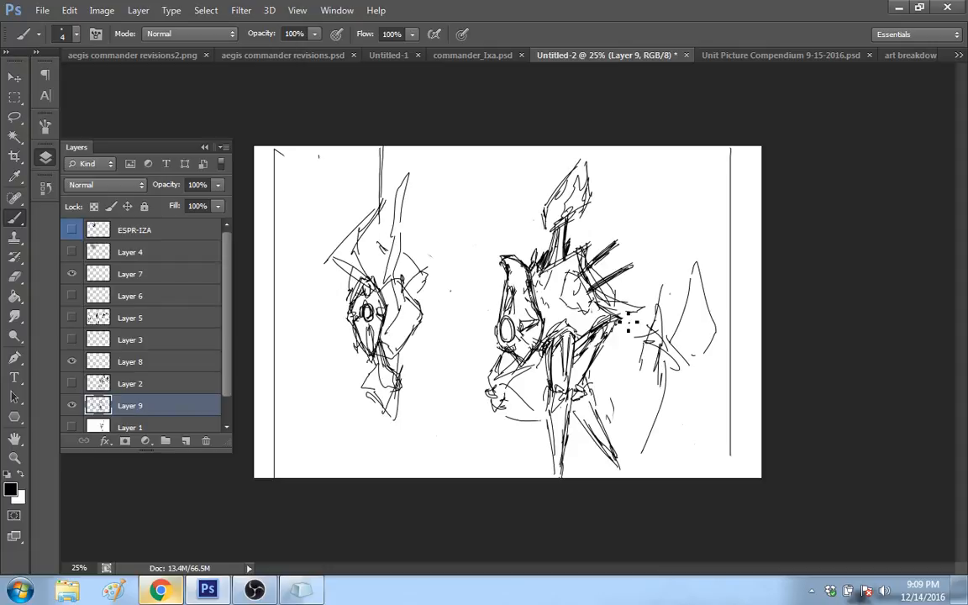
{"action": "mouse_move", "coordinate": [524, 362]}
{"action": "left_mouse_down"}
{"action": "mouse_move", "coordinate": [485, 387]}
{"action": "mouse_move", "coordinate": [506, 351]}
{"action": "left_mouse_up"}
{"action": "mouse_move", "coordinate": [492, 392]}
{"action": "left_mouse_down"}
{"action": "mouse_move", "coordinate": [529, 380]}
{"action": "mouse_move", "coordinate": [493, 399]}
{"action": "mouse_move", "coordinate": [559, 414]}
{"action": "left_mouse_up"}
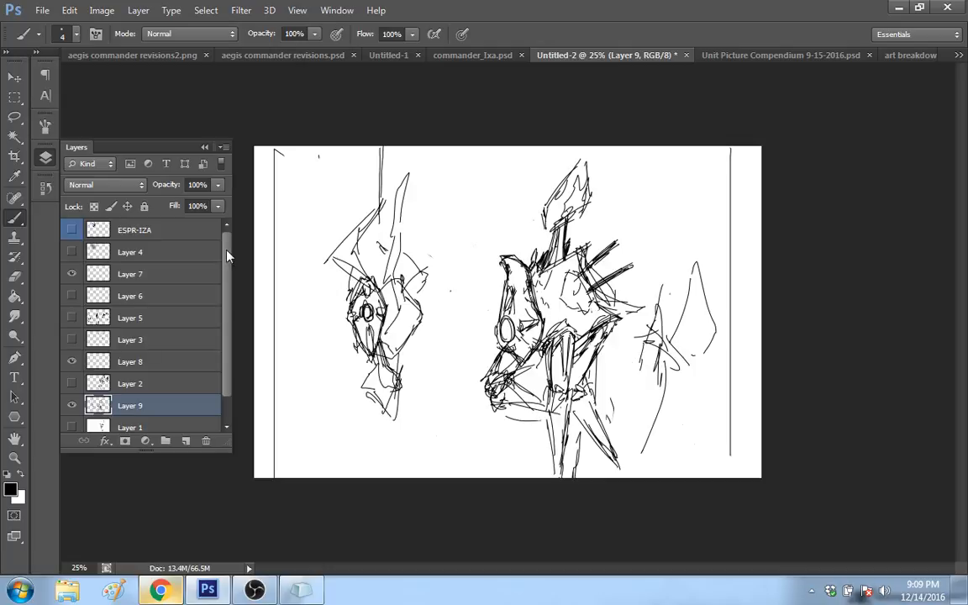
Step: Marquee-select the whole legged robot, move it slightly upward on the canvas, and clear the selection
{"action": "left_click", "coordinate": [15, 98]}
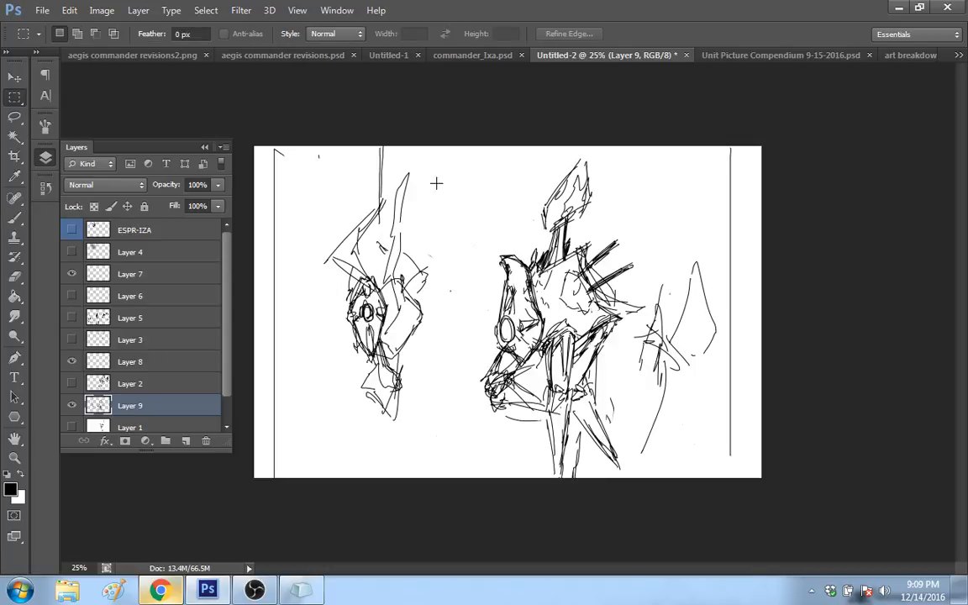
{"action": "left_click_drag", "start_coordinate": [480, 153], "coordinate": [642, 503]}
{"action": "left_click", "coordinate": [15, 75]}
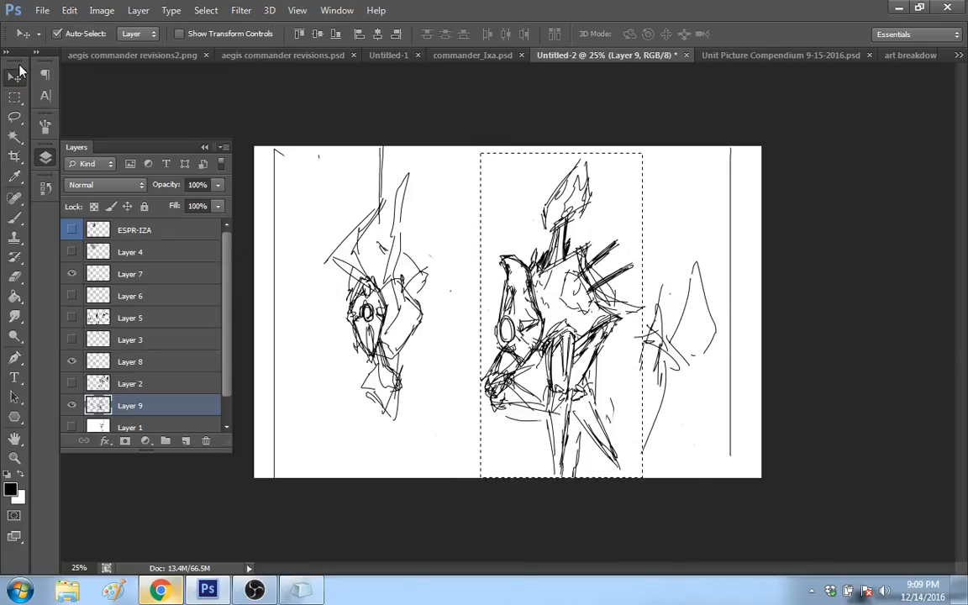
{"action": "left_click_drag", "start_coordinate": [527, 282], "coordinate": [528, 270]}
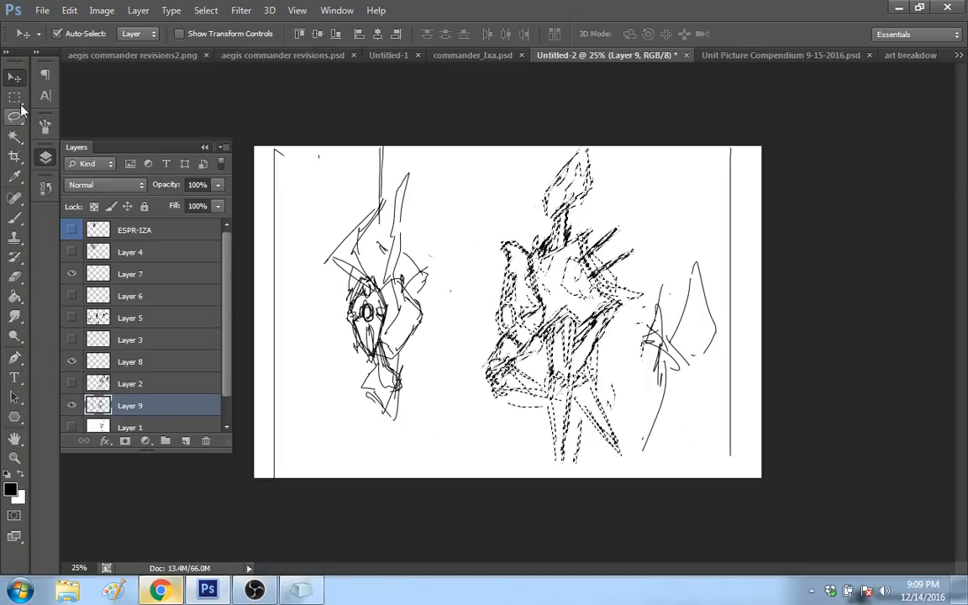
{"action": "left_click", "coordinate": [18, 102]}
{"action": "left_click", "coordinate": [323, 163]}
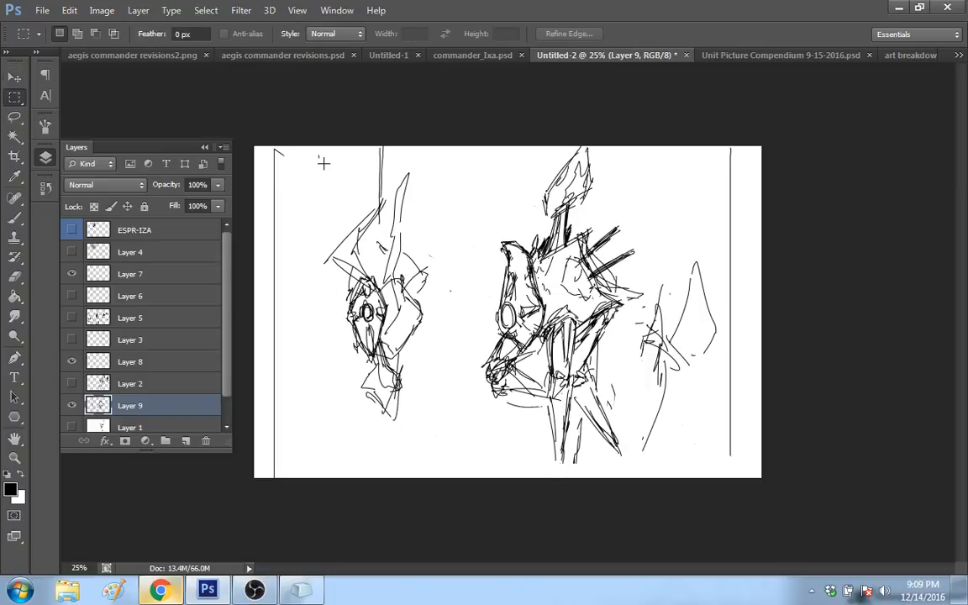
Step: Extend the front leg to a sharp tip with the Brush, and strengthen the lower segment of the bent foreleg
{"action": "key", "text": "b"}
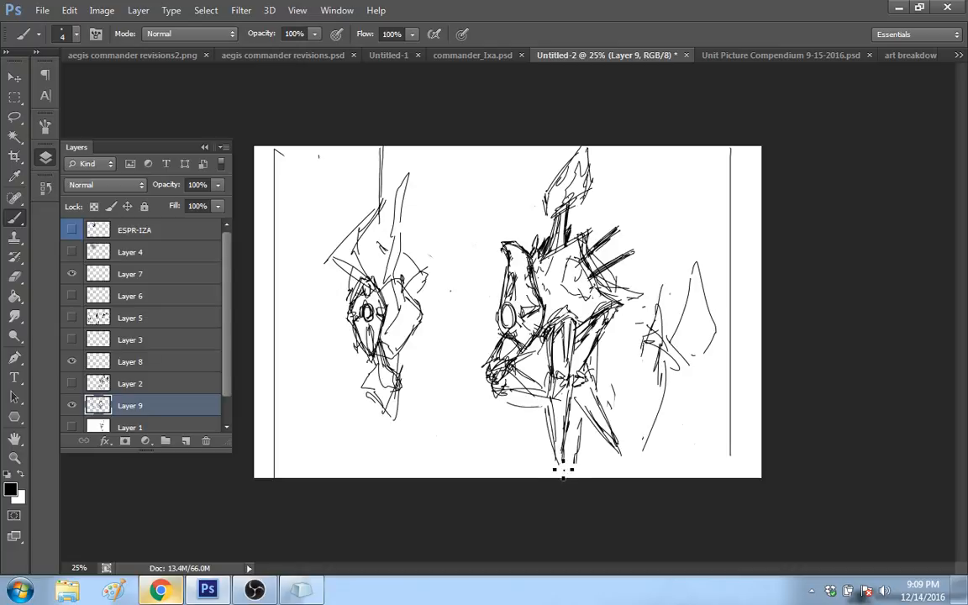
{"action": "left_click_drag", "start_coordinate": [563, 471], "coordinate": [569, 427]}
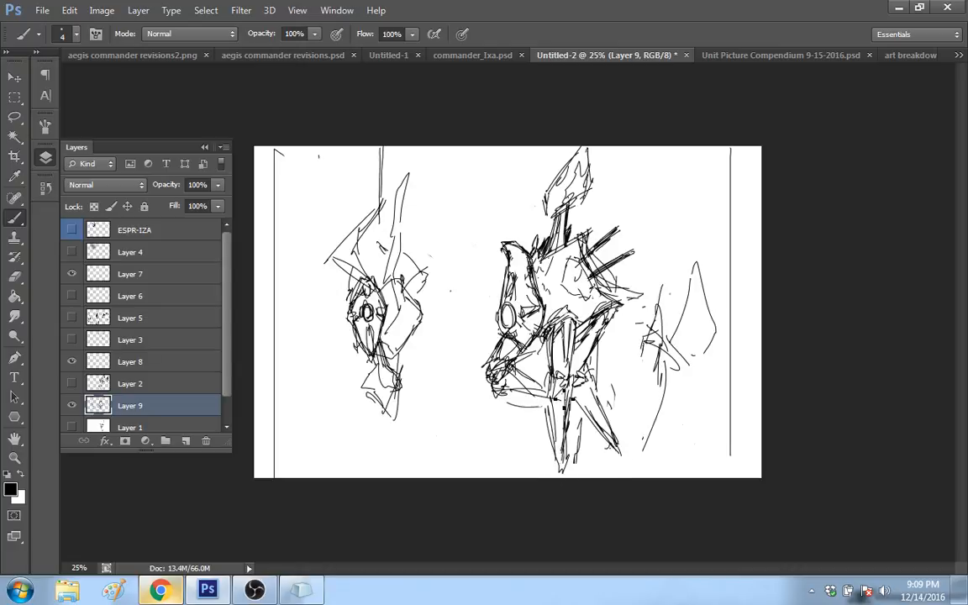
{"action": "left_click_drag", "start_coordinate": [494, 393], "coordinate": [555, 390]}
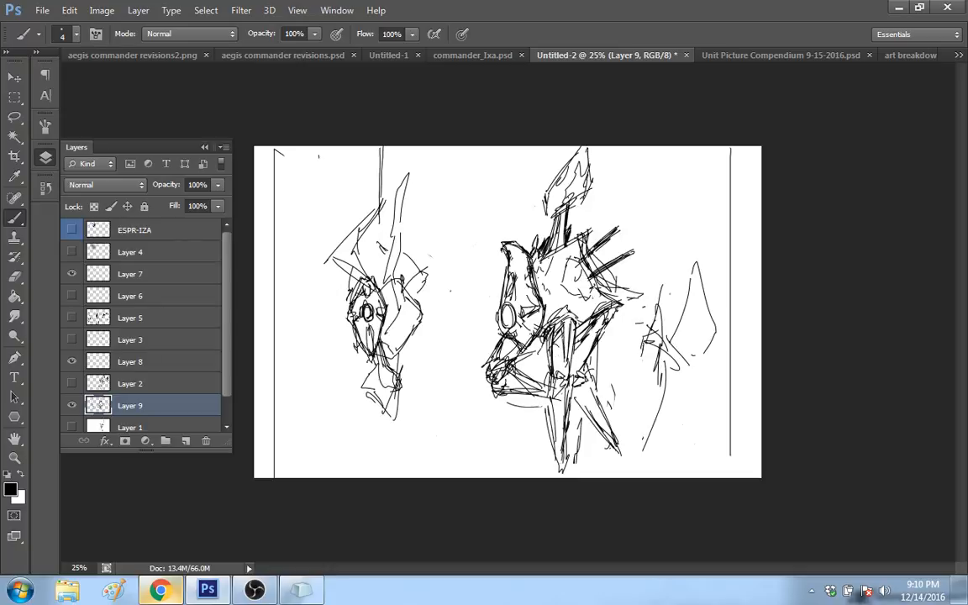
Step: Redraw the blade-shaped head with a heavier outline and an inner pointed shape, and darken the neck beneath it
{"action": "key", "text": "ctrl+alt+z"}
{"action": "key", "text": "ctrl+alt+z"}
{"action": "mouse_move", "coordinate": [547, 207]}
{"action": "left_mouse_down"}
{"action": "mouse_move", "coordinate": [551, 183]}
{"action": "mouse_move", "coordinate": [590, 149]}
{"action": "mouse_move", "coordinate": [554, 202]}
{"action": "mouse_move", "coordinate": [551, 191]}
{"action": "mouse_move", "coordinate": [584, 183]}
{"action": "mouse_move", "coordinate": [575, 195]}
{"action": "left_mouse_up"}
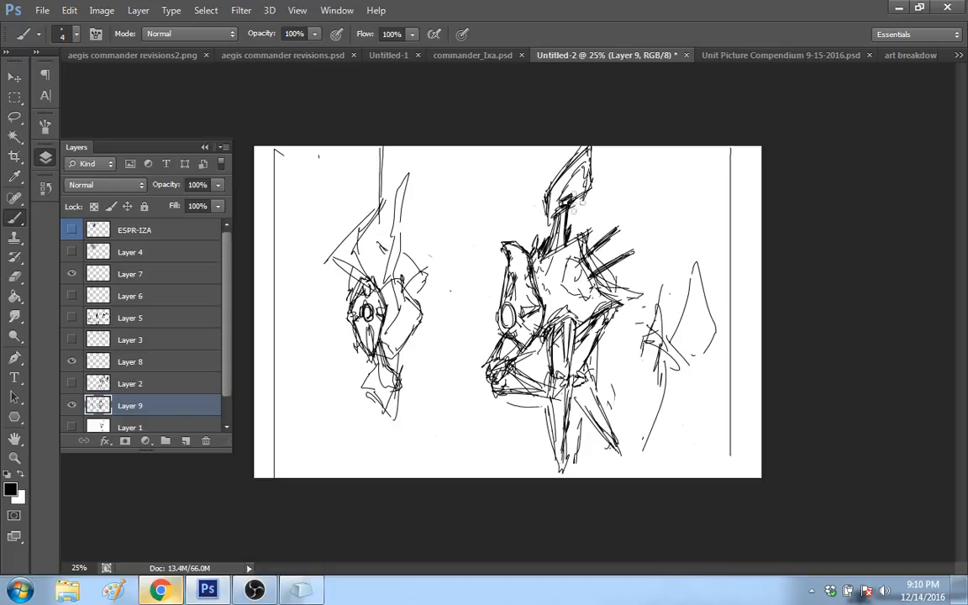
{"action": "key", "text": "ctrl+z"}
{"action": "mouse_move", "coordinate": [563, 200]}
{"action": "left_mouse_down"}
{"action": "mouse_move", "coordinate": [575, 197]}
{"action": "mouse_move", "coordinate": [581, 171]}
{"action": "left_mouse_up"}
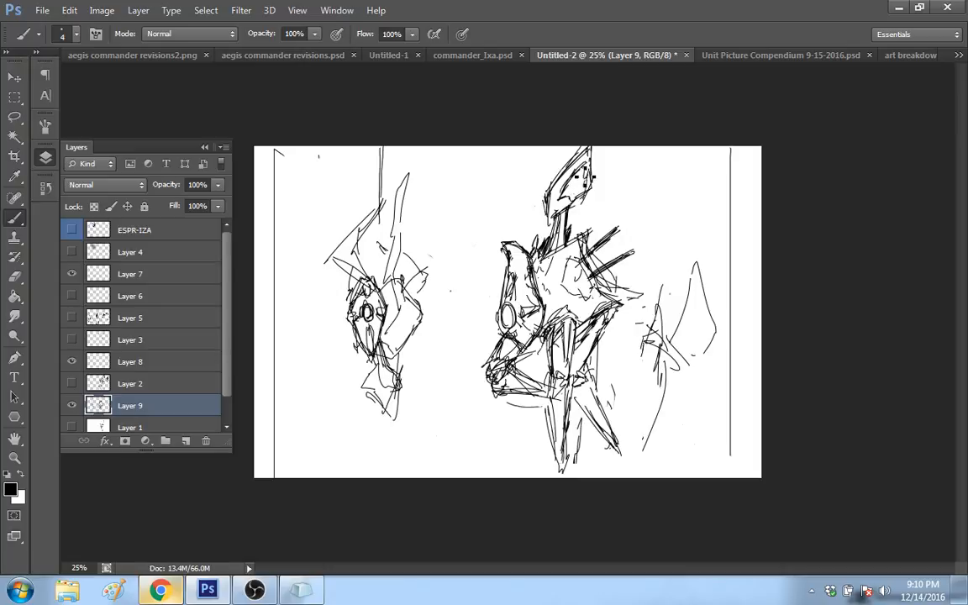
{"action": "left_click_drag", "start_coordinate": [590, 185], "coordinate": [551, 216]}
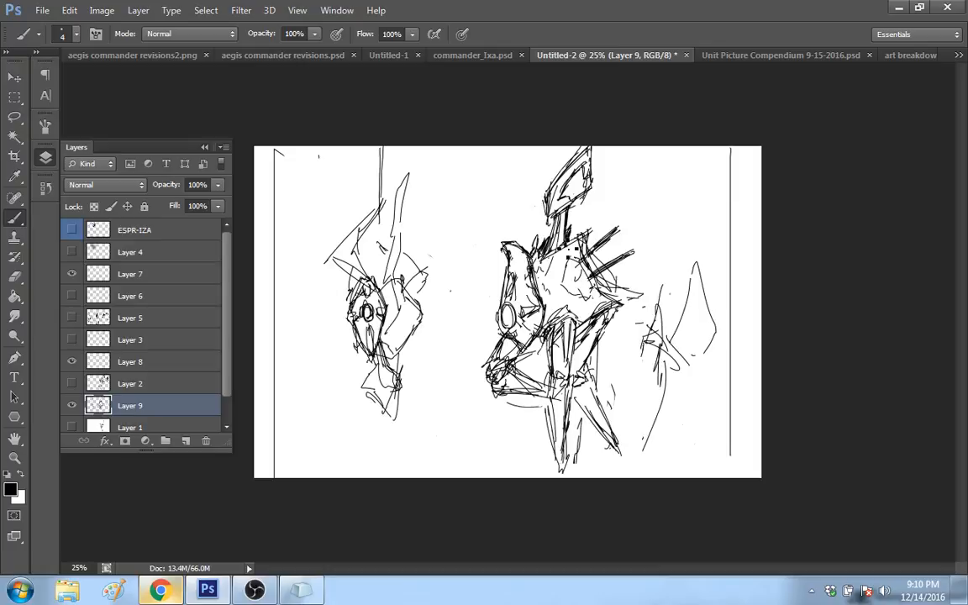
{"action": "left_click_drag", "start_coordinate": [561, 217], "coordinate": [563, 237]}
Step: Erase the two back spikes and the hull edge behind them, and redraw the spikes longer and thinner
{"action": "mouse_move", "coordinate": [579, 260]}
{"action": "left_mouse_down"}
{"action": "mouse_move", "coordinate": [620, 236]}
{"action": "mouse_move", "coordinate": [580, 265]}
{"action": "left_mouse_up"}
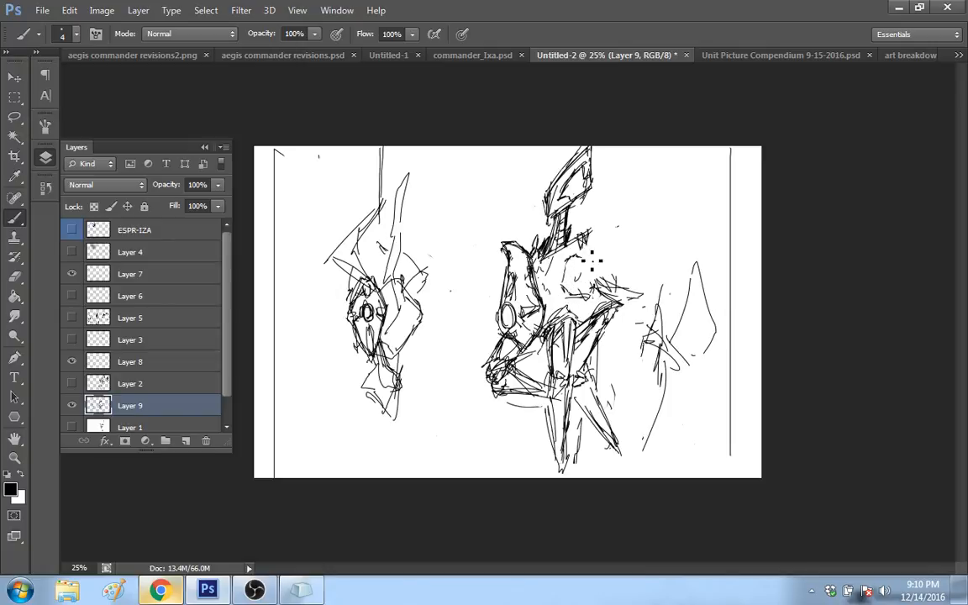
{"action": "left_click_drag", "start_coordinate": [590, 257], "coordinate": [629, 231]}
{"action": "left_click_drag", "start_coordinate": [591, 281], "coordinate": [663, 250]}
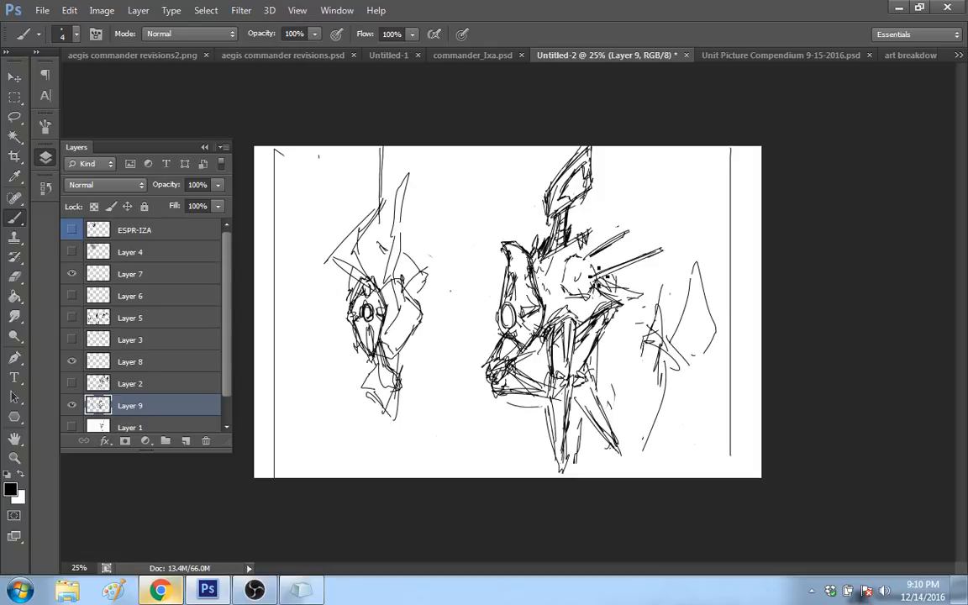
{"action": "left_click_drag", "start_coordinate": [598, 269], "coordinate": [586, 280]}
Step: Hide Layer 9, show Layer 2 and make Layer 2 the active layer
{"action": "left_click", "coordinate": [72, 405]}
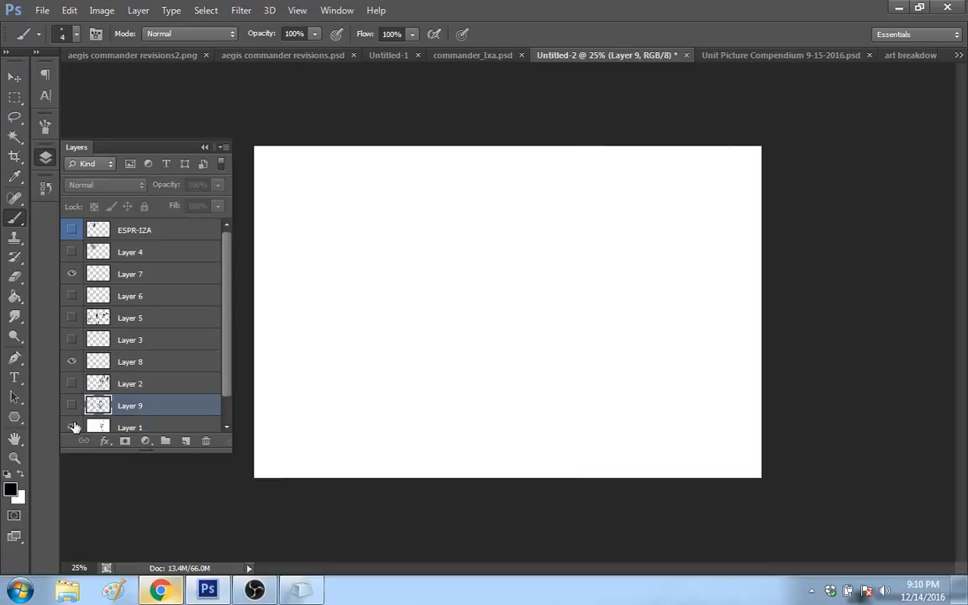
{"action": "left_click", "coordinate": [72, 427]}
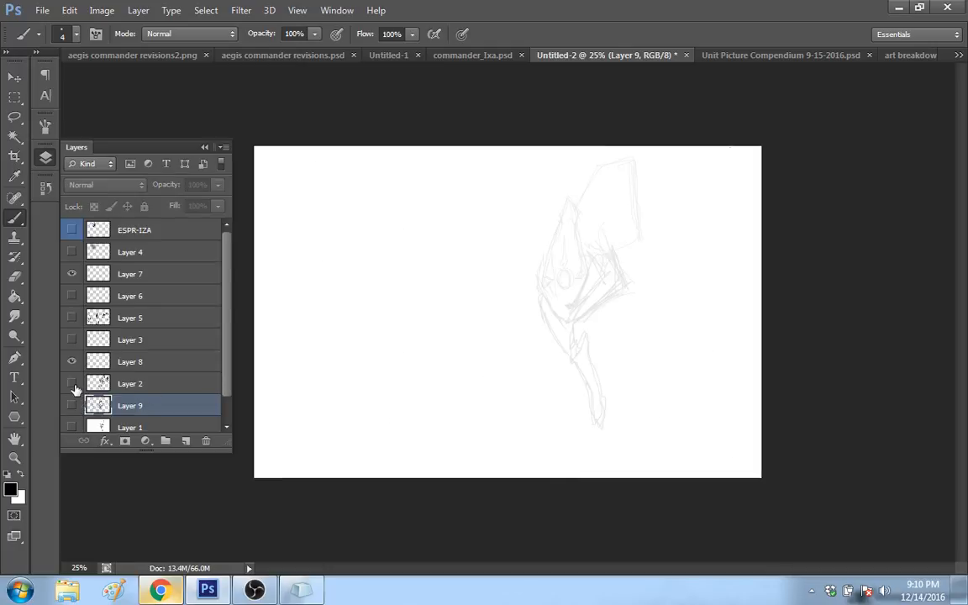
{"action": "left_click", "coordinate": [72, 384]}
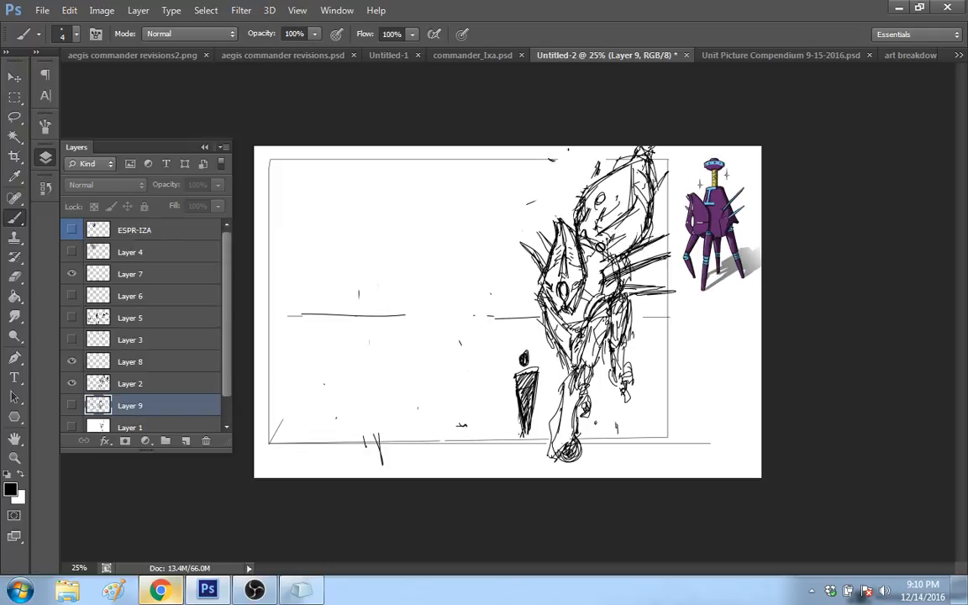
{"action": "left_click", "coordinate": [188, 382]}
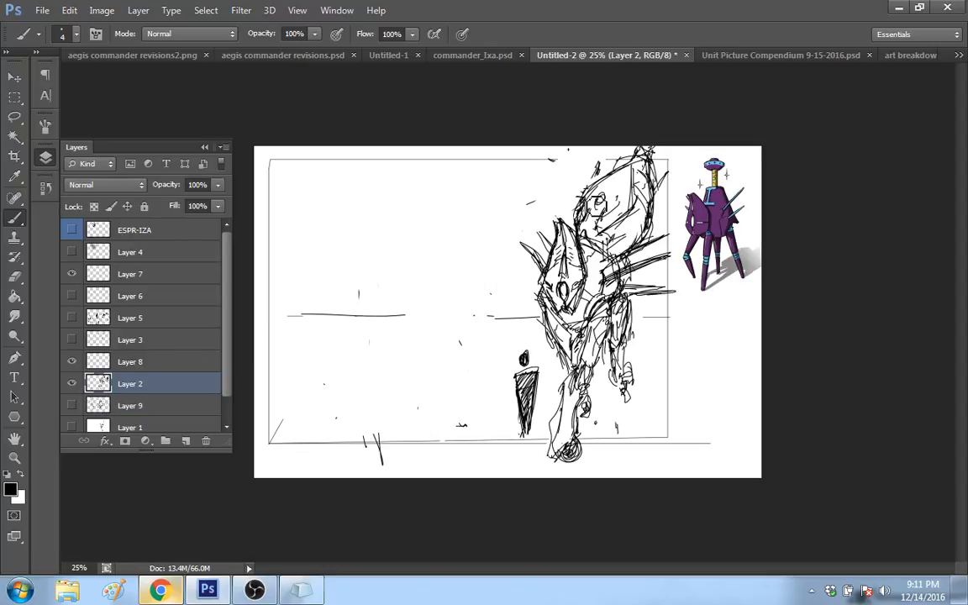
Step: Erase the large blade-shaped form rising above the robot's body on Layer 2
{"action": "mouse_move", "coordinate": [598, 206]}
{"action": "left_mouse_down"}
{"action": "mouse_move", "coordinate": [587, 212]}
{"action": "mouse_move", "coordinate": [606, 232]}
{"action": "left_mouse_up"}
{"action": "left_click_drag", "start_coordinate": [618, 174], "coordinate": [652, 152]}
{"action": "mouse_move", "coordinate": [616, 220]}
{"action": "left_mouse_down"}
{"action": "mouse_move", "coordinate": [603, 225]}
{"action": "mouse_move", "coordinate": [671, 168]}
{"action": "mouse_move", "coordinate": [610, 220]}
{"action": "left_mouse_up"}
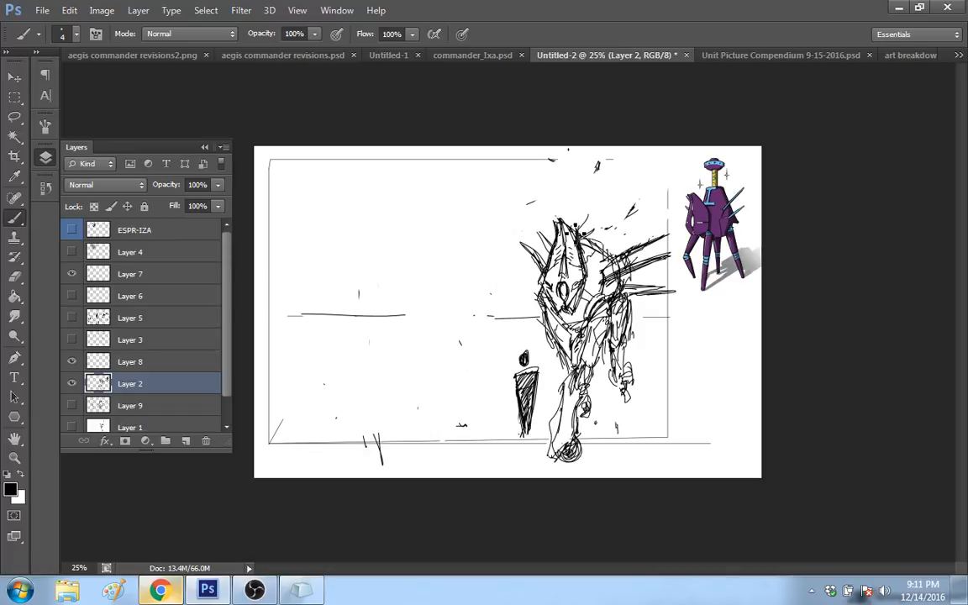
Step: Sketch an angular raised hull with a tilted block-like head above it, and add two four-pointed sparkles in front
{"action": "mouse_move", "coordinate": [573, 227]}
{"action": "left_mouse_down"}
{"action": "mouse_move", "coordinate": [605, 192]}
{"action": "mouse_move", "coordinate": [647, 265]}
{"action": "left_mouse_up"}
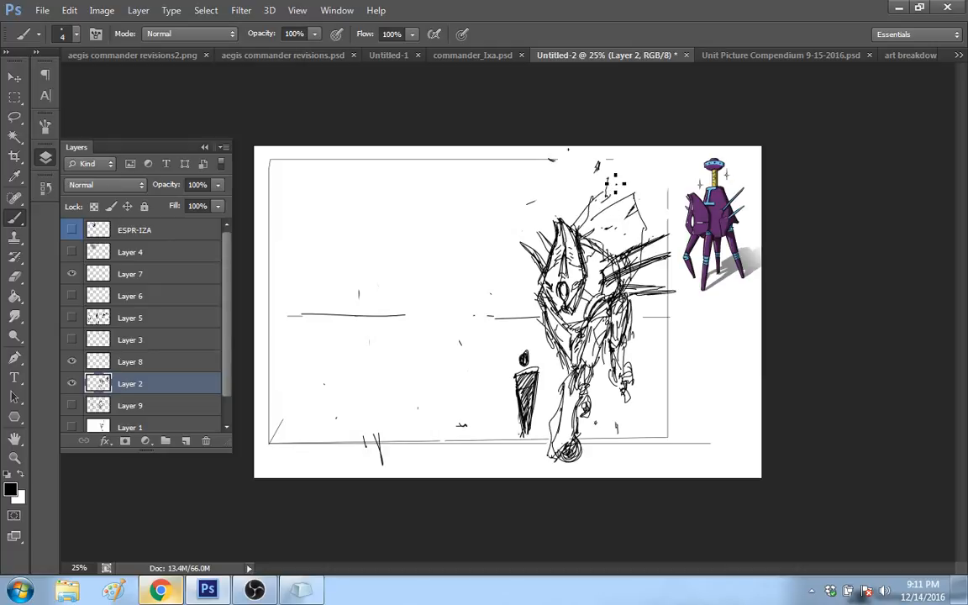
{"action": "left_click_drag", "start_coordinate": [615, 181], "coordinate": [654, 217]}
{"action": "mouse_move", "coordinate": [669, 197]}
{"action": "left_mouse_down"}
{"action": "mouse_move", "coordinate": [609, 172]}
{"action": "mouse_move", "coordinate": [632, 168]}
{"action": "mouse_move", "coordinate": [647, 219]}
{"action": "left_mouse_up"}
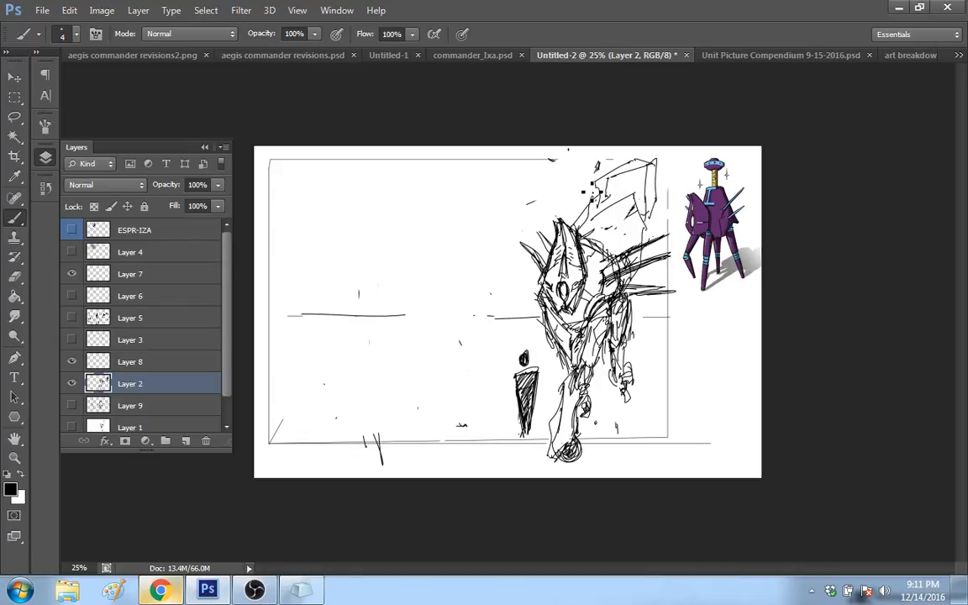
{"action": "left_click_drag", "start_coordinate": [580, 190], "coordinate": [546, 197]}
{"action": "mouse_move", "coordinate": [564, 175]}
{"action": "left_mouse_down"}
{"action": "mouse_move", "coordinate": [578, 197]}
{"action": "mouse_move", "coordinate": [564, 215]}
{"action": "mouse_move", "coordinate": [495, 226]}
{"action": "mouse_move", "coordinate": [533, 230]}
{"action": "mouse_move", "coordinate": [516, 246]}
{"action": "left_mouse_up"}
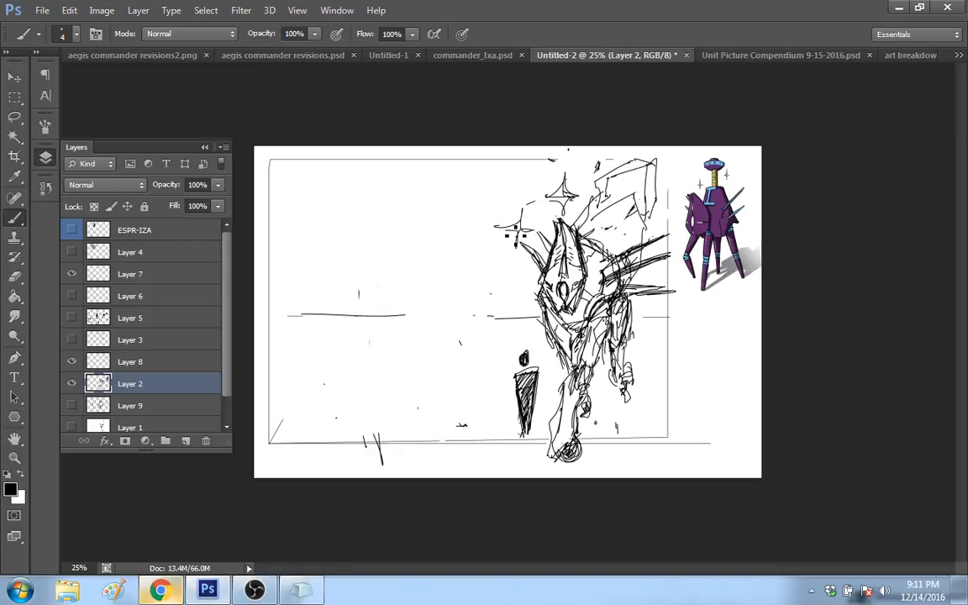
Step: Draw more four-pointed sparkles of varying size scattered in front of the robot on Layer 2
{"action": "left_click_drag", "start_coordinate": [490, 298], "coordinate": [509, 296]}
{"action": "left_click_drag", "start_coordinate": [512, 280], "coordinate": [508, 317]}
{"action": "mouse_move", "coordinate": [457, 269]}
{"action": "left_mouse_down"}
{"action": "mouse_move", "coordinate": [473, 263]}
{"action": "mouse_move", "coordinate": [475, 283]}
{"action": "mouse_move", "coordinate": [490, 269]}
{"action": "left_mouse_up"}
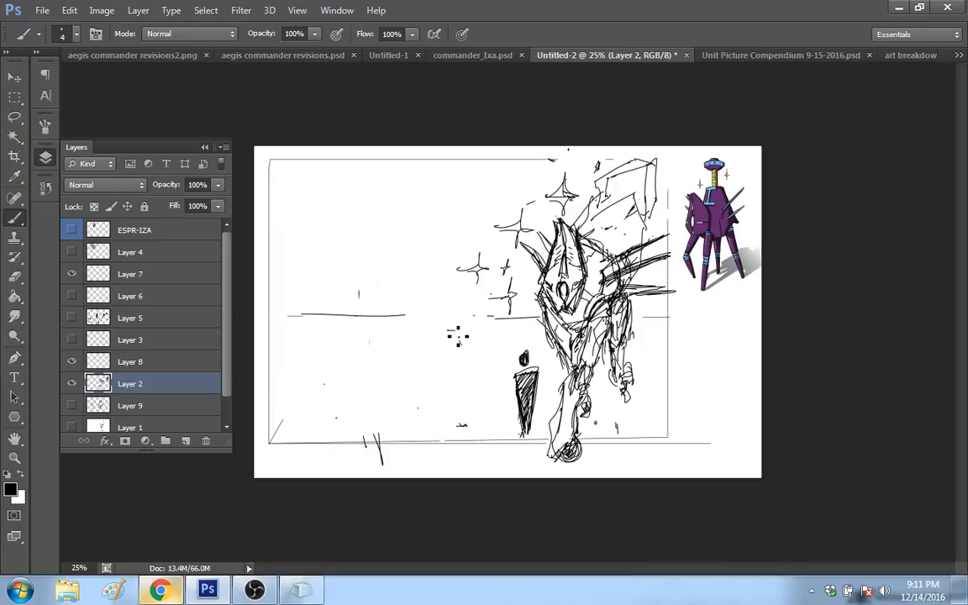
{"action": "mouse_move", "coordinate": [458, 318]}
{"action": "left_mouse_down"}
{"action": "mouse_move", "coordinate": [459, 347]}
{"action": "mouse_move", "coordinate": [491, 361]}
{"action": "left_mouse_up"}
{"action": "mouse_move", "coordinate": [422, 295]}
{"action": "left_mouse_down"}
{"action": "mouse_move", "coordinate": [438, 297]}
{"action": "mouse_move", "coordinate": [439, 273]}
{"action": "mouse_move", "coordinate": [439, 308]}
{"action": "left_mouse_up"}
{"action": "mouse_move", "coordinate": [457, 244]}
{"action": "left_mouse_down"}
{"action": "mouse_move", "coordinate": [463, 227]}
{"action": "mouse_move", "coordinate": [463, 253]}
{"action": "left_mouse_up"}
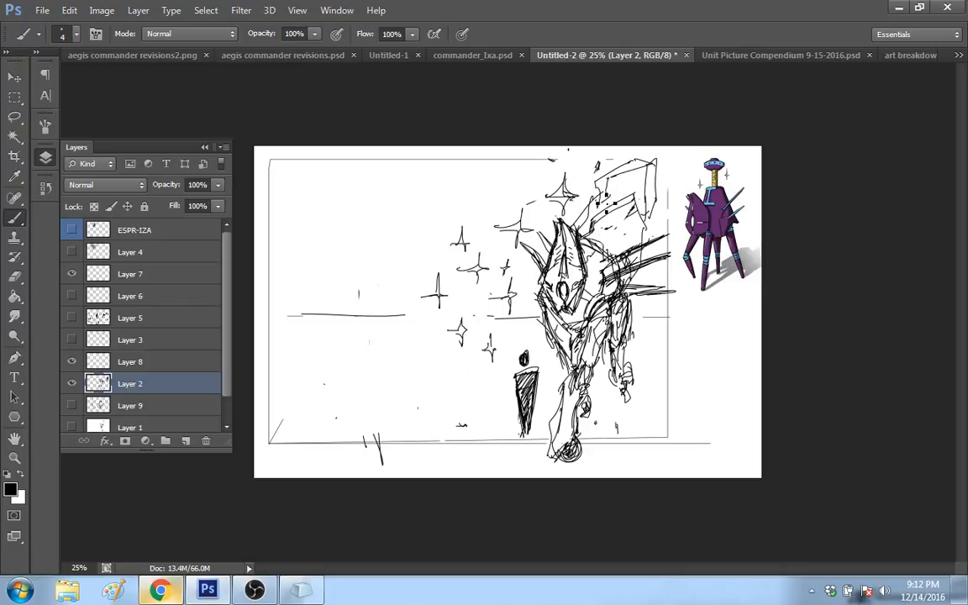
Step: Strengthen the neck lines behind the face plate and rework the rear and front leg contours with rough strokes
{"action": "left_click_drag", "start_coordinate": [595, 191], "coordinate": [575, 227]}
{"action": "left_click_drag", "start_coordinate": [610, 337], "coordinate": [617, 386]}
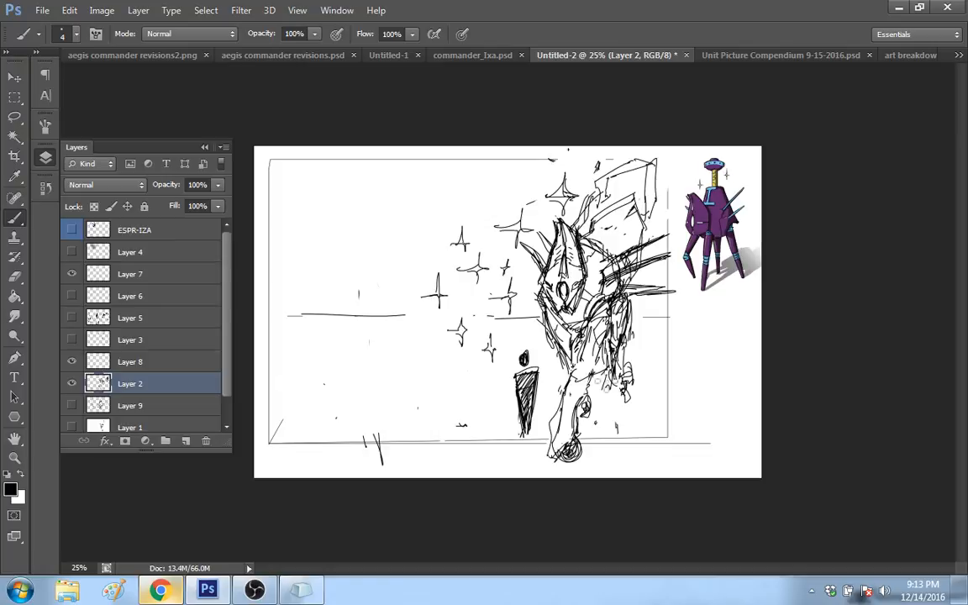
{"action": "left_click_drag", "start_coordinate": [578, 407], "coordinate": [607, 371]}
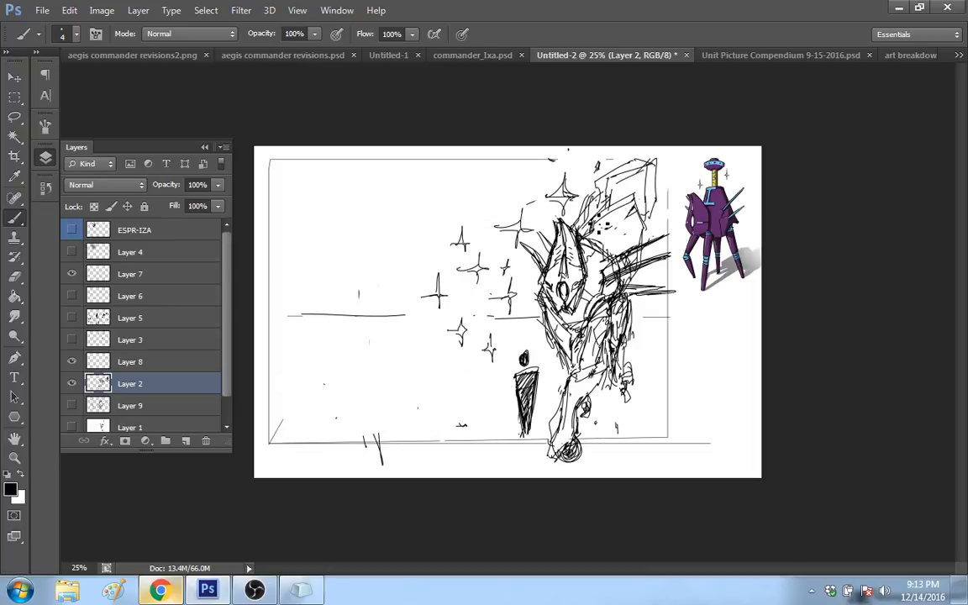
Step: Draw a sweeping curved trail from the head around the sparkles, and add pointed spikes on both sides of the body
{"action": "mouse_move", "coordinate": [598, 202]}
{"action": "left_mouse_down"}
{"action": "mouse_move", "coordinate": [426, 295]}
{"action": "mouse_move", "coordinate": [432, 319]}
{"action": "mouse_move", "coordinate": [477, 314]}
{"action": "left_mouse_up"}
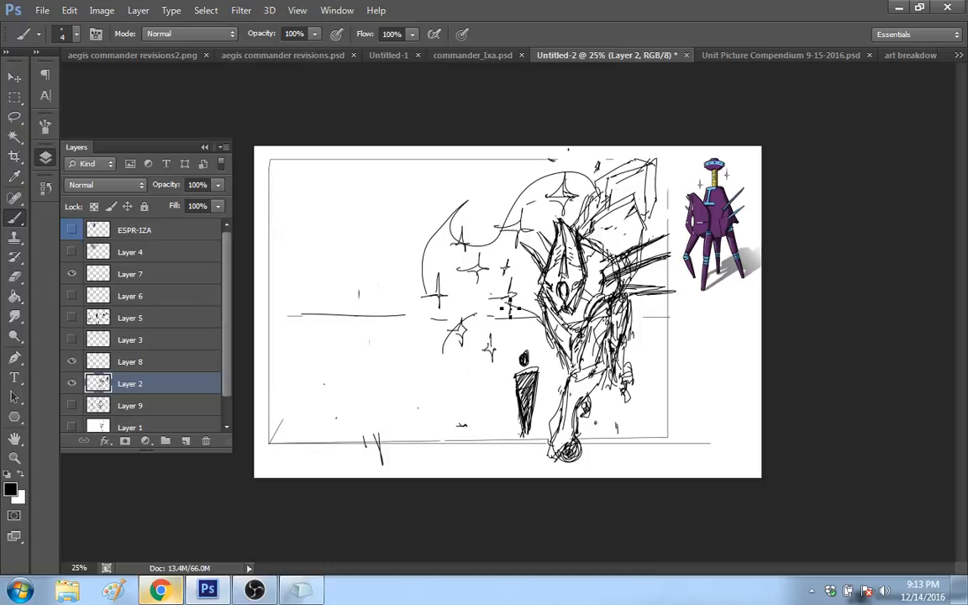
{"action": "left_click_drag", "start_coordinate": [510, 305], "coordinate": [540, 294]}
{"action": "mouse_move", "coordinate": [631, 294]}
{"action": "left_mouse_down"}
{"action": "mouse_move", "coordinate": [659, 302]}
{"action": "mouse_move", "coordinate": [608, 326]}
{"action": "left_mouse_up"}
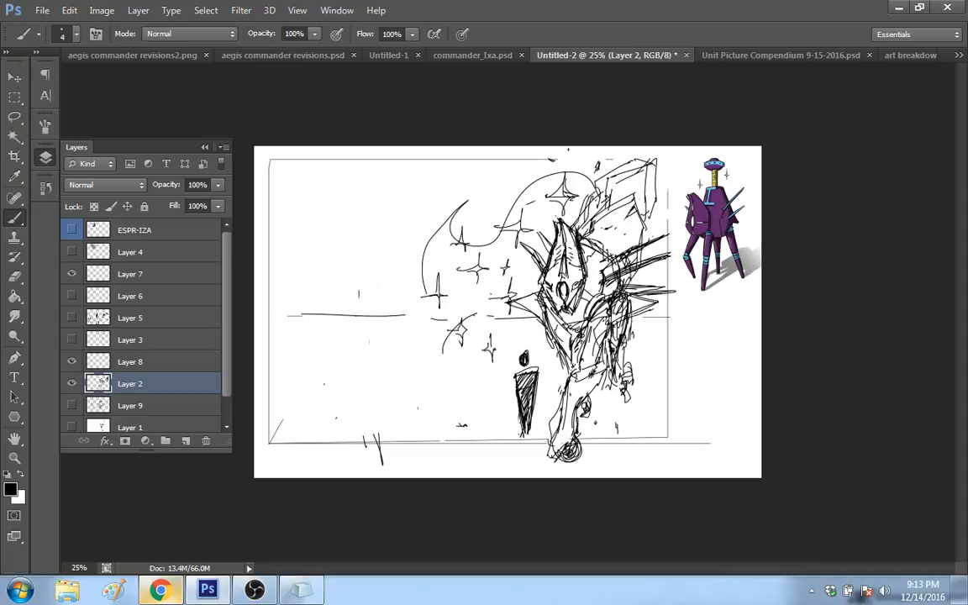
Step: Fade Layer 2 to 13% opacity and add a new empty layer above it for cleaner line work
{"action": "left_click", "coordinate": [218, 184]}
{"action": "left_click_drag", "start_coordinate": [220, 202], "coordinate": [152, 207]}
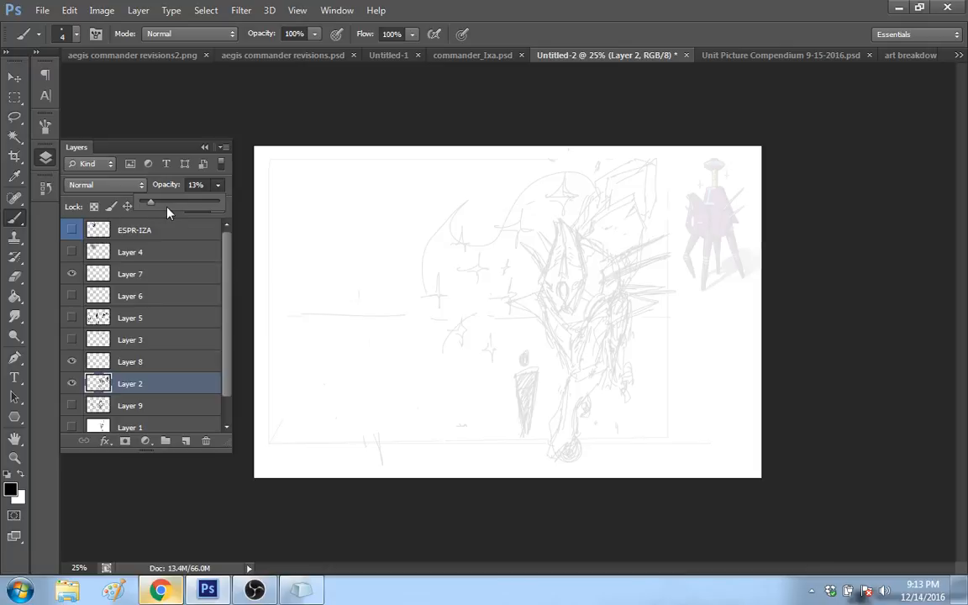
{"action": "left_click", "coordinate": [45, 186]}
{"action": "left_click", "coordinate": [45, 157]}
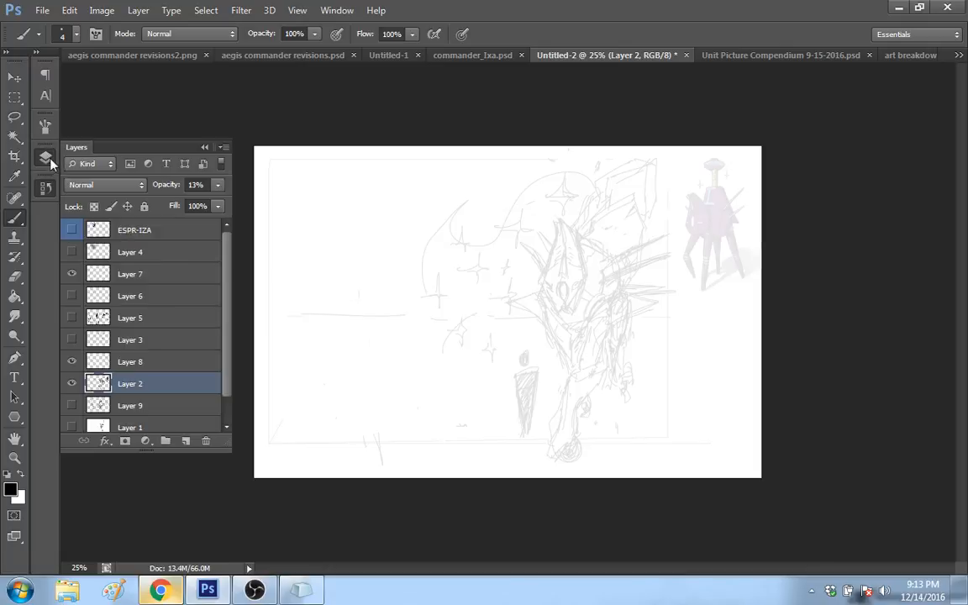
{"action": "left_click", "coordinate": [187, 440]}
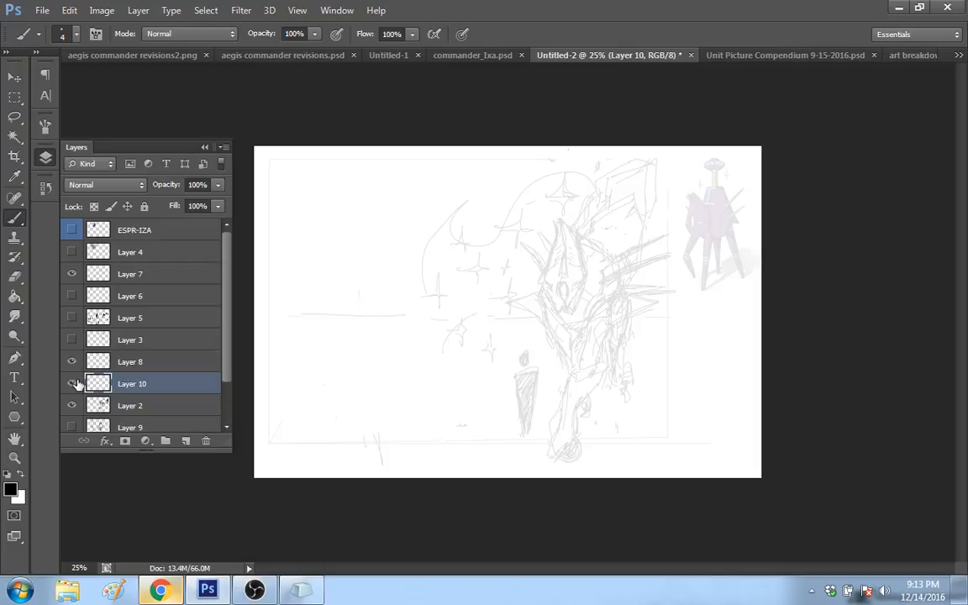
{"action": "left_click", "coordinate": [46, 157]}
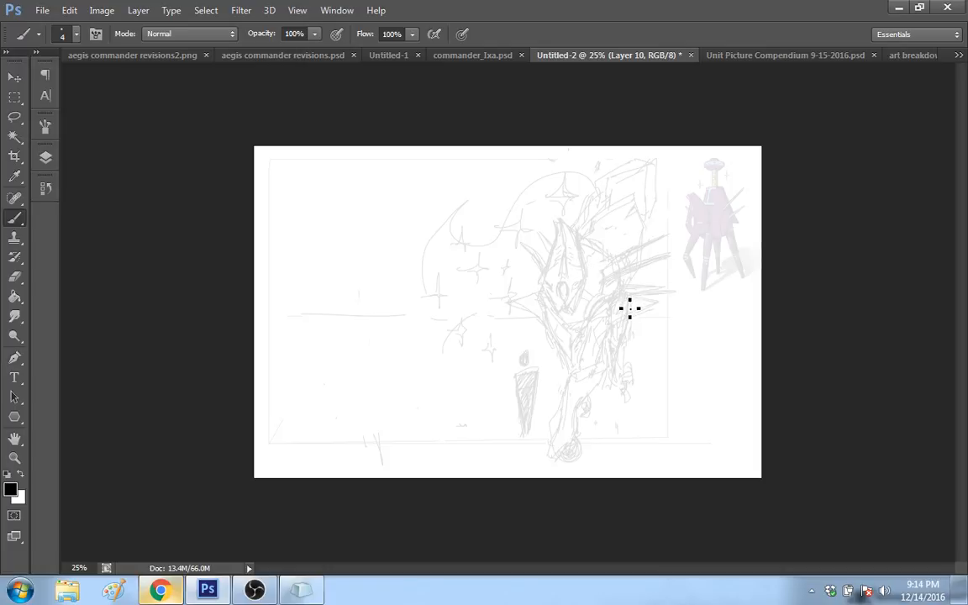
Step: Trace the front leg with a tapered upper segment, a lower segment ending in a foot, and a diamond-shaped joint detail
{"action": "left_click_drag", "start_coordinate": [592, 322], "coordinate": [578, 367]}
{"action": "mouse_move", "coordinate": [592, 326]}
{"action": "left_mouse_down"}
{"action": "mouse_move", "coordinate": [605, 354]}
{"action": "mouse_move", "coordinate": [579, 372]}
{"action": "left_mouse_up"}
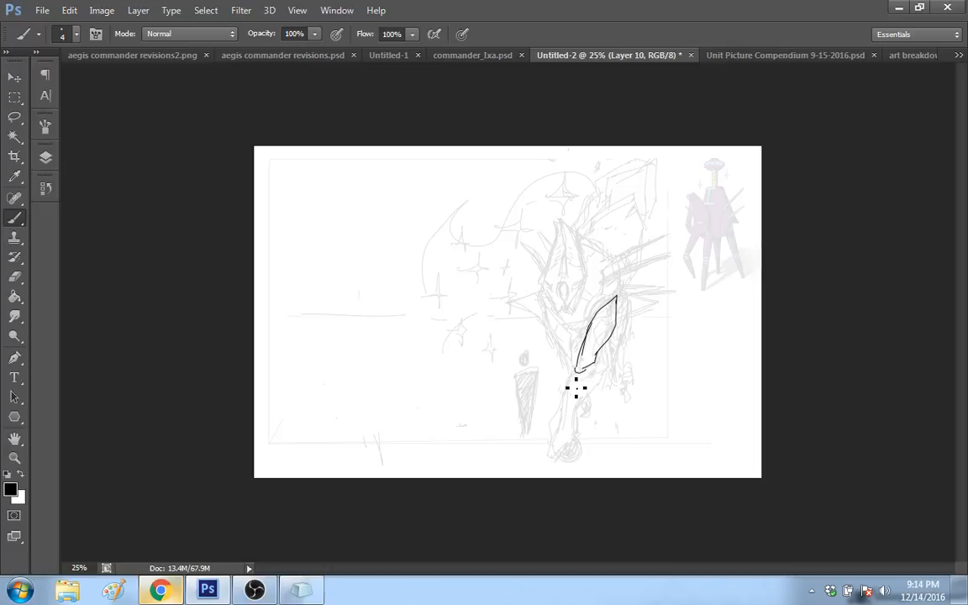
{"action": "mouse_move", "coordinate": [572, 380]}
{"action": "left_mouse_down"}
{"action": "mouse_move", "coordinate": [608, 372]}
{"action": "mouse_move", "coordinate": [569, 460]}
{"action": "mouse_move", "coordinate": [563, 410]}
{"action": "mouse_move", "coordinate": [574, 385]}
{"action": "mouse_move", "coordinate": [562, 423]}
{"action": "mouse_move", "coordinate": [577, 379]}
{"action": "mouse_move", "coordinate": [590, 374]}
{"action": "left_mouse_up"}
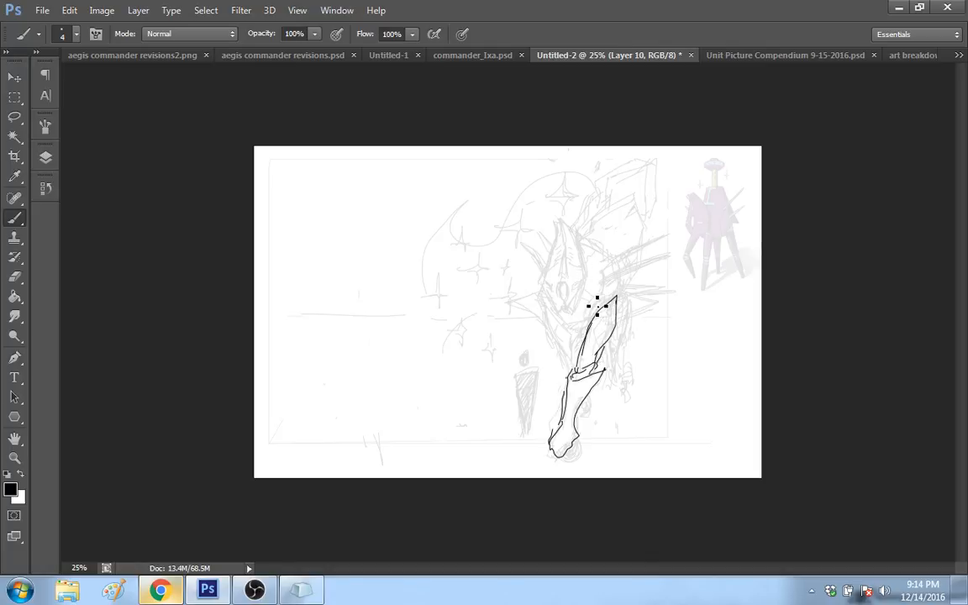
{"action": "key", "text": "ctrl+z"}
{"action": "mouse_move", "coordinate": [607, 305]}
{"action": "left_mouse_down"}
{"action": "mouse_move", "coordinate": [590, 325]}
{"action": "mouse_move", "coordinate": [616, 326]}
{"action": "left_mouse_up"}
{"action": "left_click_drag", "start_coordinate": [612, 320], "coordinate": [610, 328]}
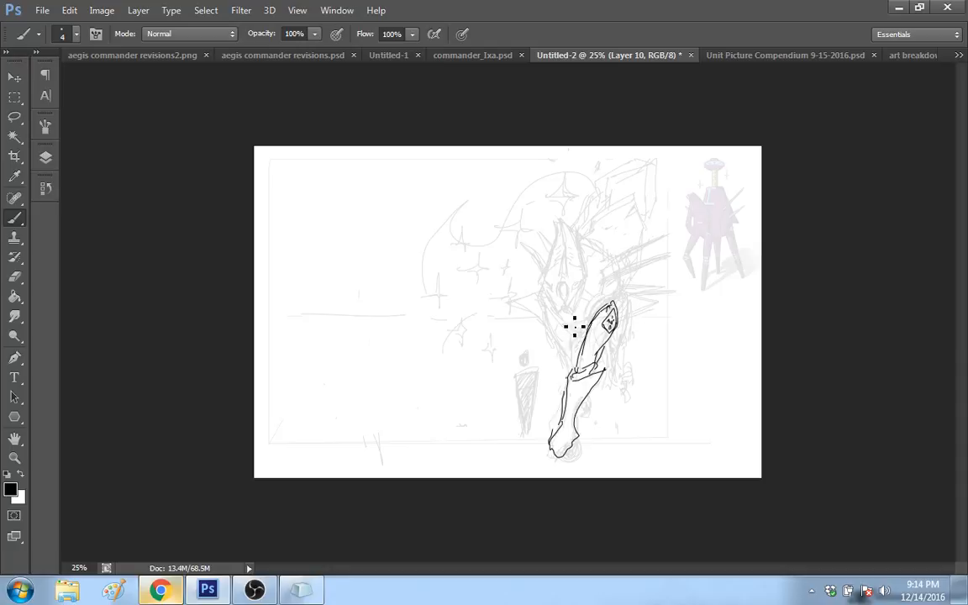
Step: Outline the narrow lower body beneath the face plate, tapering down to the front leg's knee
{"action": "mouse_move", "coordinate": [586, 336]}
{"action": "left_mouse_down"}
{"action": "mouse_move", "coordinate": [561, 324]}
{"action": "mouse_move", "coordinate": [568, 333]}
{"action": "left_mouse_up"}
{"action": "key", "text": "ctrl+z"}
{"action": "left_click_drag", "start_coordinate": [547, 313], "coordinate": [569, 363]}
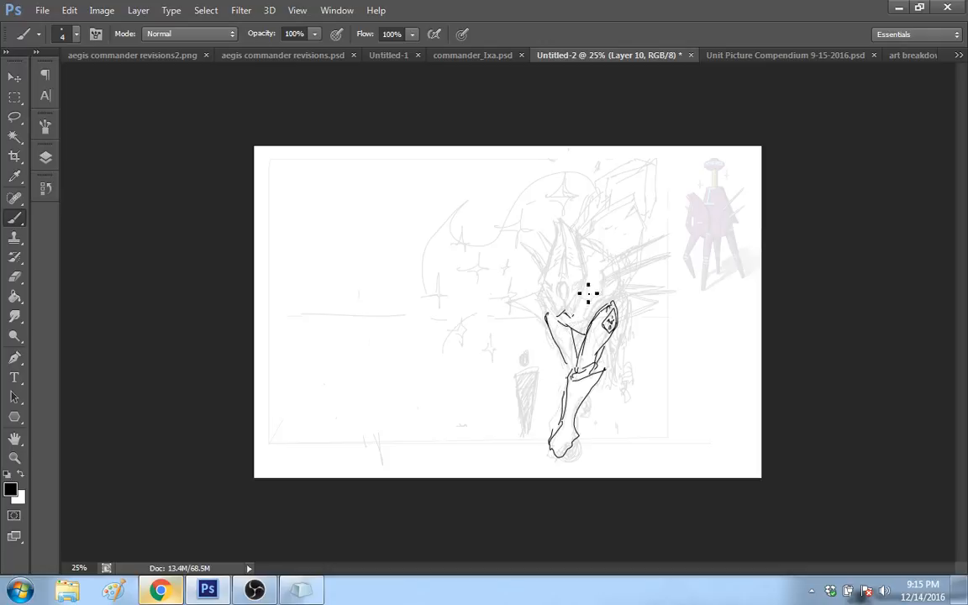
Step: Outline the elongated diamond-shaped face plate above the lower body, with a narrow flat tip
{"action": "left_click_drag", "start_coordinate": [574, 316], "coordinate": [584, 283]}
{"action": "mouse_move", "coordinate": [559, 317]}
{"action": "left_mouse_down"}
{"action": "mouse_move", "coordinate": [550, 293]}
{"action": "mouse_move", "coordinate": [561, 242]}
{"action": "left_mouse_up"}
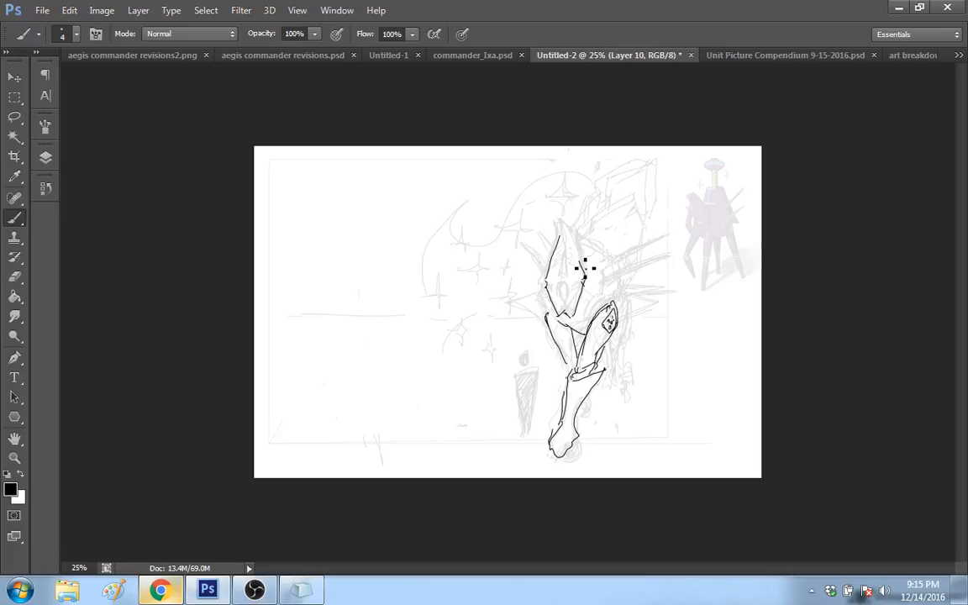
{"action": "left_click_drag", "start_coordinate": [585, 269], "coordinate": [575, 233]}
{"action": "left_click_drag", "start_coordinate": [547, 277], "coordinate": [552, 253]}
{"action": "left_click_drag", "start_coordinate": [553, 252], "coordinate": [563, 222]}
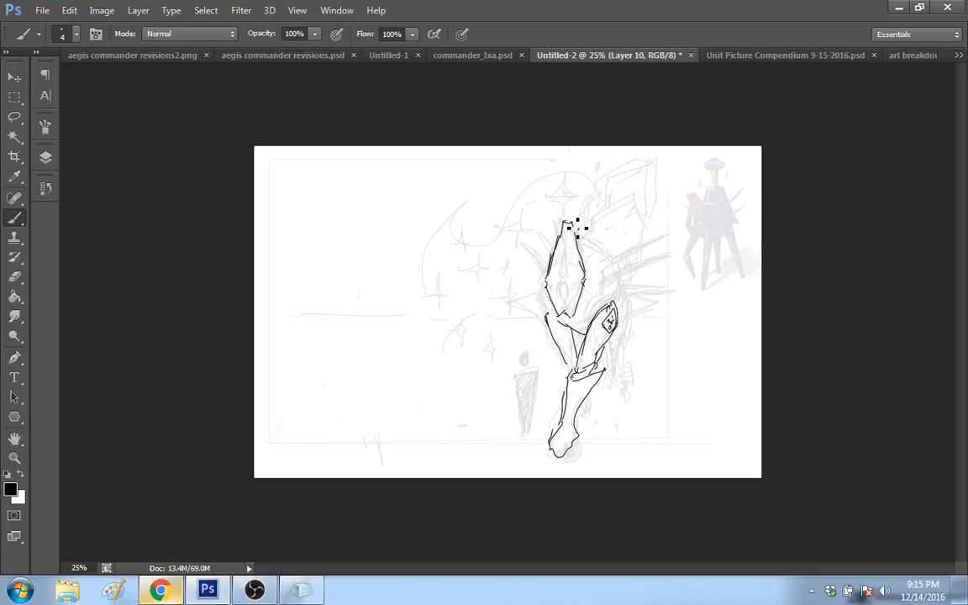
Step: Detail the face plate with a central oval eye, side notches and narrow vertical slits above and below it
{"action": "mouse_move", "coordinate": [573, 221]}
{"action": "left_mouse_down"}
{"action": "mouse_move", "coordinate": [585, 270]}
{"action": "mouse_move", "coordinate": [573, 315]}
{"action": "left_mouse_up"}
{"action": "left_click_drag", "start_coordinate": [572, 283], "coordinate": [565, 294]}
{"action": "mouse_move", "coordinate": [569, 249]}
{"action": "left_mouse_down"}
{"action": "mouse_move", "coordinate": [565, 269]}
{"action": "mouse_move", "coordinate": [569, 250]}
{"action": "left_mouse_up"}
{"action": "left_click_drag", "start_coordinate": [569, 249], "coordinate": [569, 263]}
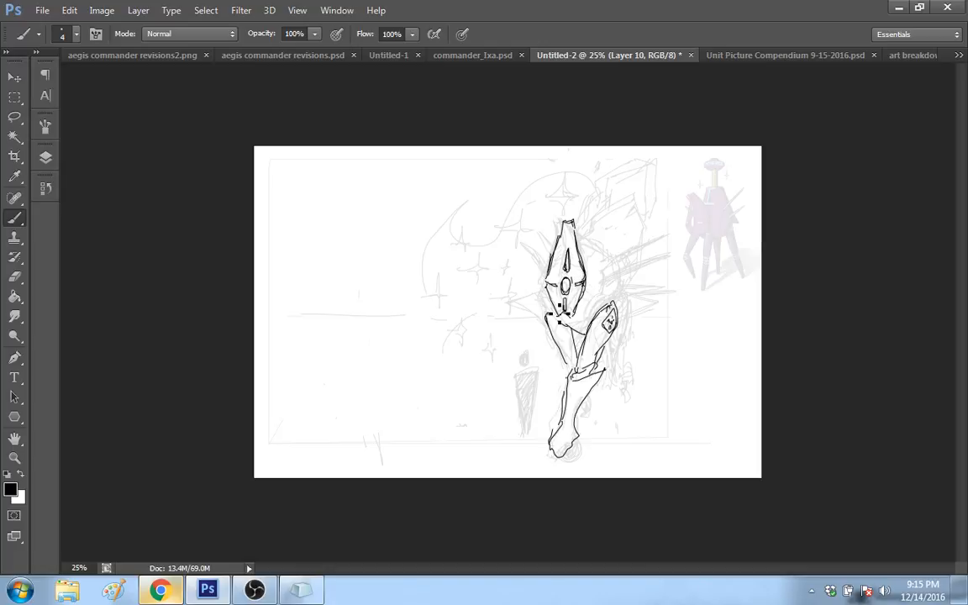
Step: Draw the hull edges around and behind the face plate, and add a small foot behind the front leg
{"action": "left_click_drag", "start_coordinate": [560, 314], "coordinate": [547, 255]}
{"action": "mouse_move", "coordinate": [596, 252]}
{"action": "left_mouse_down"}
{"action": "mouse_move", "coordinate": [587, 275]}
{"action": "mouse_move", "coordinate": [546, 268]}
{"action": "left_mouse_up"}
{"action": "mouse_move", "coordinate": [567, 324]}
{"action": "left_mouse_down"}
{"action": "mouse_move", "coordinate": [549, 314]}
{"action": "mouse_move", "coordinate": [543, 290]}
{"action": "left_mouse_up"}
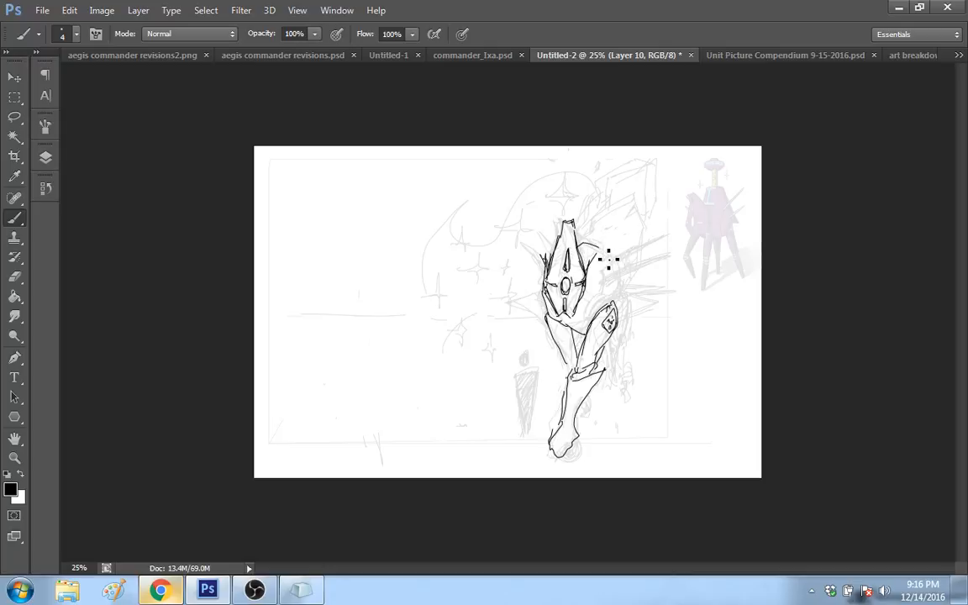
{"action": "left_click_drag", "start_coordinate": [589, 242], "coordinate": [610, 267]}
{"action": "mouse_move", "coordinate": [586, 408]}
{"action": "left_mouse_down"}
{"action": "mouse_move", "coordinate": [591, 431]}
{"action": "mouse_move", "coordinate": [579, 419]}
{"action": "mouse_move", "coordinate": [590, 430]}
{"action": "mouse_move", "coordinate": [573, 445]}
{"action": "left_mouse_up"}
Step: Draw two long thin spikes projecting behind the hull and two shorter spikes on the opposite side
{"action": "mouse_move", "coordinate": [614, 272]}
{"action": "left_mouse_down"}
{"action": "mouse_move", "coordinate": [674, 255]}
{"action": "mouse_move", "coordinate": [607, 279]}
{"action": "left_mouse_up"}
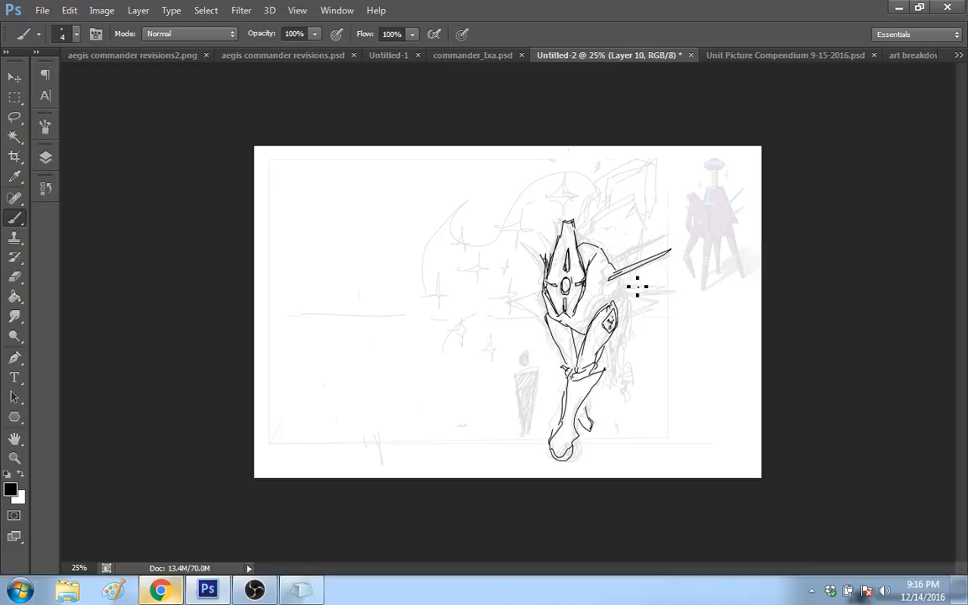
{"action": "left_click_drag", "start_coordinate": [673, 267], "coordinate": [611, 291]}
{"action": "left_click_drag", "start_coordinate": [522, 258], "coordinate": [541, 274]}
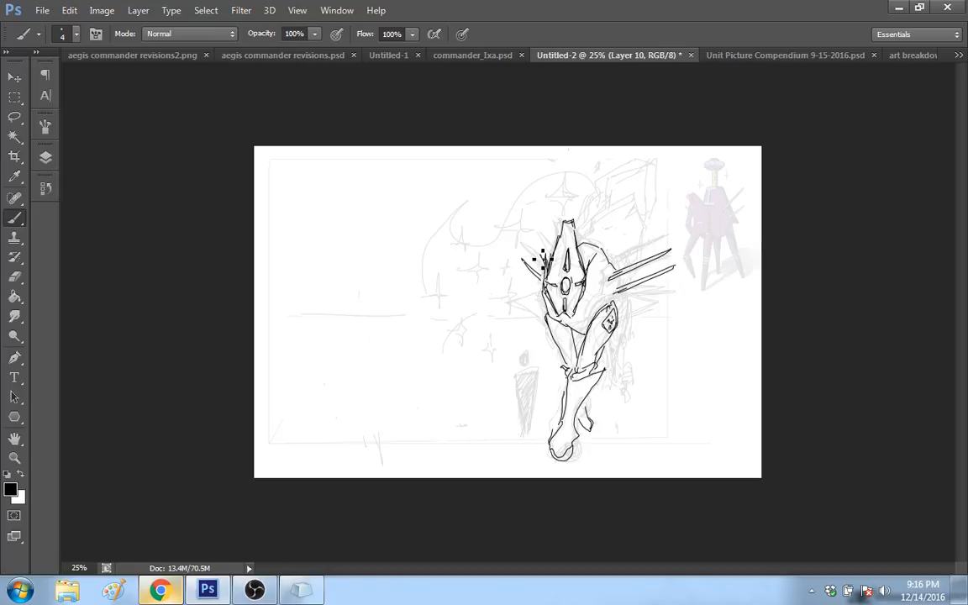
{"action": "left_click_drag", "start_coordinate": [521, 236], "coordinate": [544, 263]}
Step: Draw pointed fins on both sides of the lower body and outline the angular raised hull behind the face plate
{"action": "left_click_drag", "start_coordinate": [521, 299], "coordinate": [547, 291]}
{"action": "left_click_drag", "start_coordinate": [524, 296], "coordinate": [547, 320]}
{"action": "left_click_drag", "start_coordinate": [618, 327], "coordinate": [649, 310]}
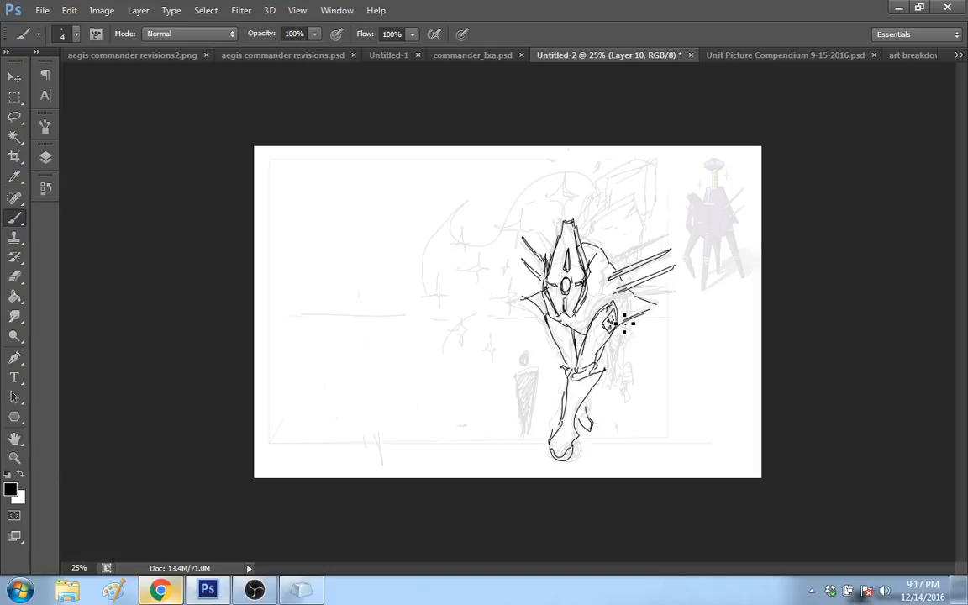
{"action": "left_click_drag", "start_coordinate": [626, 322], "coordinate": [617, 303]}
{"action": "left_click_drag", "start_coordinate": [521, 299], "coordinate": [527, 296]}
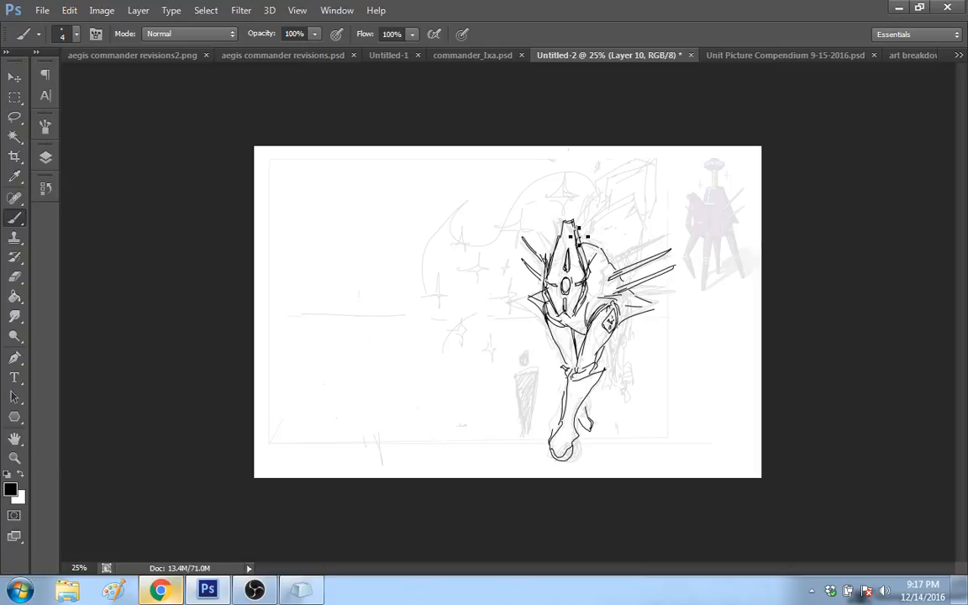
{"action": "mouse_move", "coordinate": [580, 228]}
{"action": "left_mouse_down"}
{"action": "mouse_move", "coordinate": [591, 207]}
{"action": "mouse_move", "coordinate": [626, 214]}
{"action": "mouse_move", "coordinate": [644, 244]}
{"action": "left_mouse_up"}
Step: Replace the first long rear leg with a slimmer jointed one ending in a small foot, and refine the front leg's inner lines
{"action": "mouse_move", "coordinate": [630, 316]}
{"action": "left_mouse_down"}
{"action": "mouse_move", "coordinate": [616, 355]}
{"action": "mouse_move", "coordinate": [626, 423]}
{"action": "left_mouse_up"}
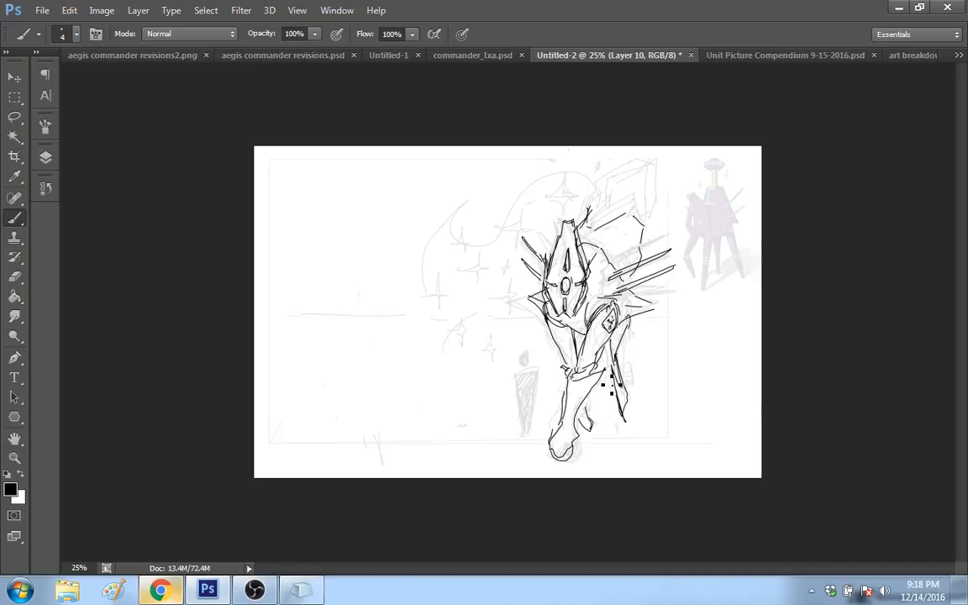
{"action": "mouse_move", "coordinate": [620, 370]}
{"action": "left_mouse_down"}
{"action": "mouse_move", "coordinate": [627, 348]}
{"action": "mouse_move", "coordinate": [629, 420]}
{"action": "mouse_move", "coordinate": [627, 378]}
{"action": "left_mouse_up"}
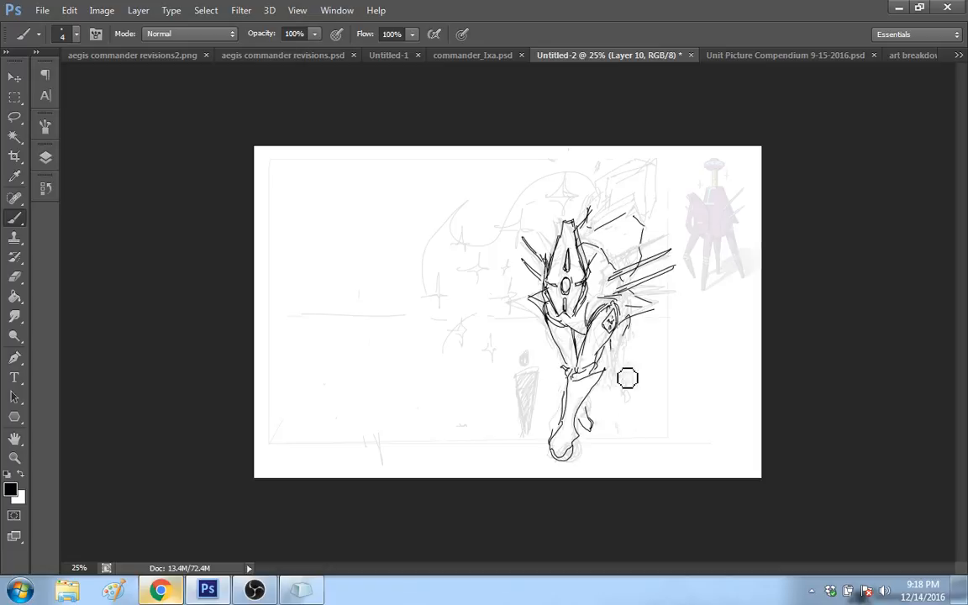
{"action": "mouse_move", "coordinate": [628, 323]}
{"action": "left_mouse_down"}
{"action": "mouse_move", "coordinate": [626, 357]}
{"action": "mouse_move", "coordinate": [609, 382]}
{"action": "left_mouse_up"}
{"action": "left_click_drag", "start_coordinate": [611, 343], "coordinate": [613, 392]}
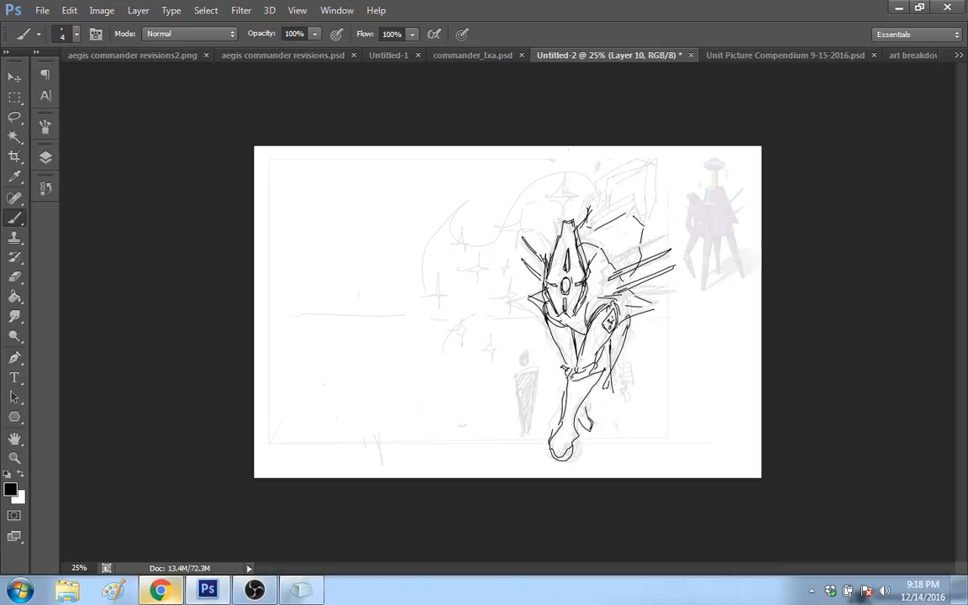
{"action": "left_click_drag", "start_coordinate": [622, 351], "coordinate": [614, 392]}
{"action": "mouse_move", "coordinate": [611, 390]}
{"action": "left_mouse_down"}
{"action": "mouse_move", "coordinate": [611, 437]}
{"action": "mouse_move", "coordinate": [614, 423]}
{"action": "left_mouse_up"}
{"action": "left_click_drag", "start_coordinate": [608, 385], "coordinate": [606, 422]}
{"action": "left_click_drag", "start_coordinate": [619, 361], "coordinate": [612, 425]}
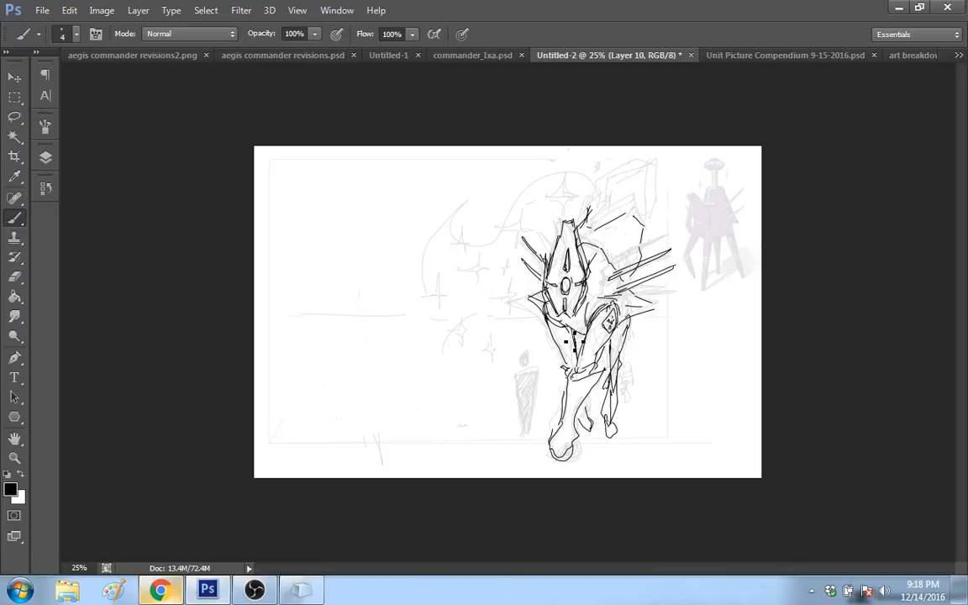
{"action": "left_click_drag", "start_coordinate": [567, 328], "coordinate": [575, 363]}
{"action": "key", "text": "ctrl+z"}
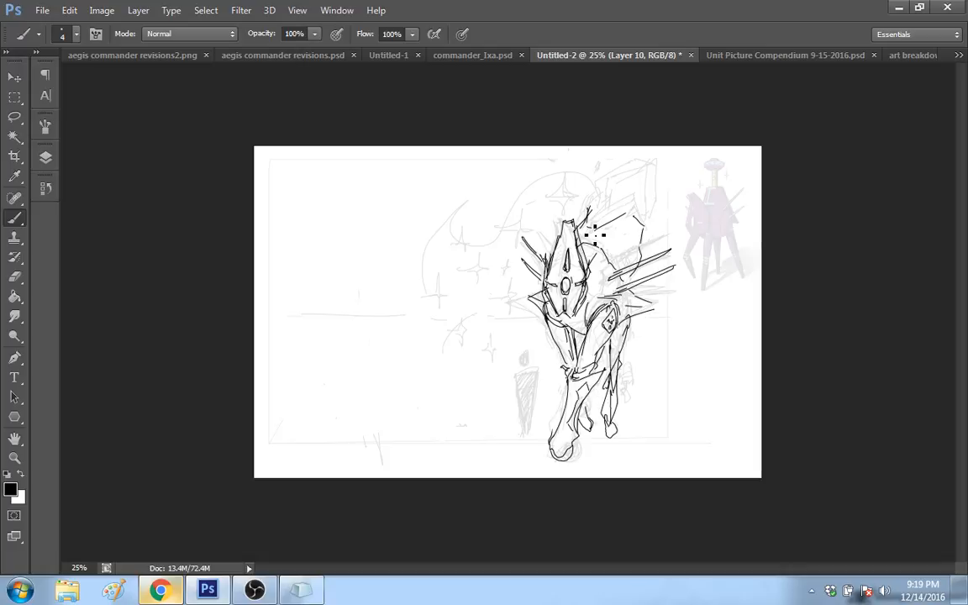
Step: Reinforce the raised hull's top edge and draw a tilted block-like head above it with an inner panel and receding side
{"action": "left_click_drag", "start_coordinate": [592, 228], "coordinate": [632, 215]}
{"action": "left_click_drag", "start_coordinate": [634, 215], "coordinate": [643, 236]}
{"action": "mouse_move", "coordinate": [602, 202]}
{"action": "left_mouse_down"}
{"action": "mouse_move", "coordinate": [618, 179]}
{"action": "mouse_move", "coordinate": [625, 197]}
{"action": "left_mouse_up"}
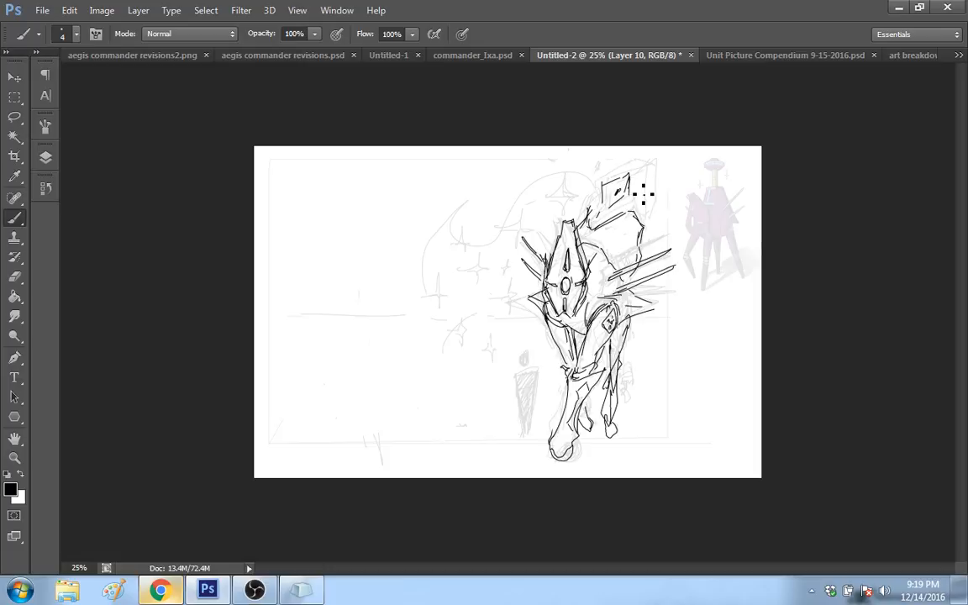
{"action": "left_click_drag", "start_coordinate": [603, 207], "coordinate": [630, 175]}
{"action": "mouse_move", "coordinate": [602, 215]}
{"action": "left_mouse_down"}
{"action": "mouse_move", "coordinate": [638, 202]}
{"action": "mouse_move", "coordinate": [598, 217]}
{"action": "mouse_move", "coordinate": [602, 186]}
{"action": "mouse_move", "coordinate": [649, 157]}
{"action": "left_mouse_up"}
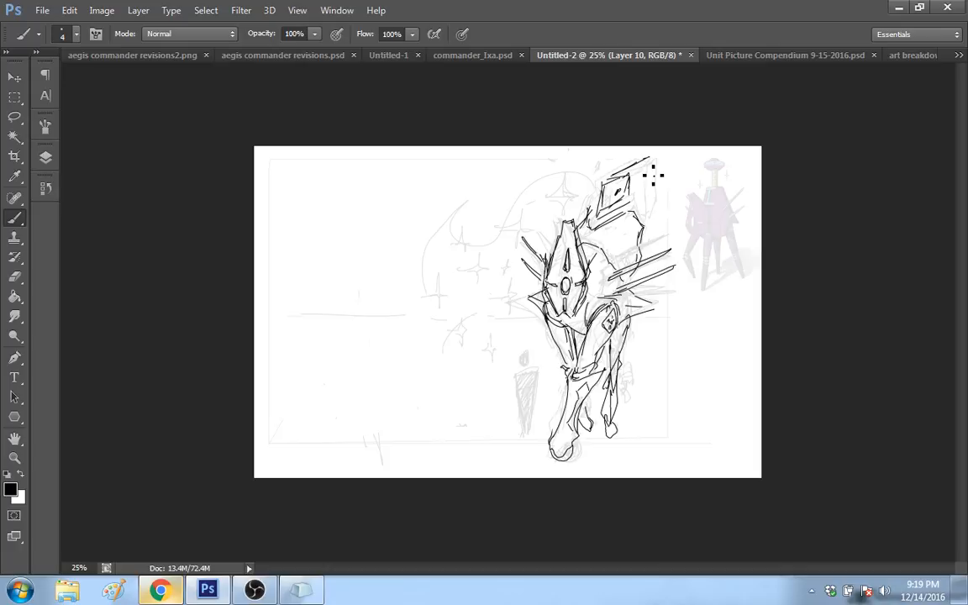
{"action": "left_click_drag", "start_coordinate": [653, 166], "coordinate": [654, 192]}
{"action": "left_click_drag", "start_coordinate": [658, 193], "coordinate": [650, 217]}
{"action": "left_click_drag", "start_coordinate": [590, 217], "coordinate": [593, 227]}
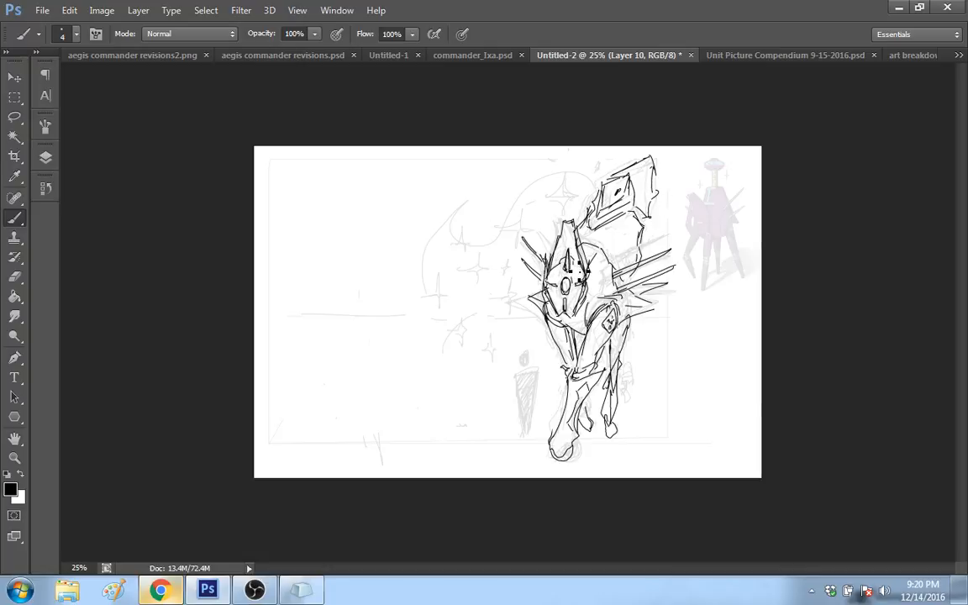
Step: Redraw the side contours and the upper slit of the face plate
{"action": "mouse_move", "coordinate": [579, 268]}
{"action": "left_mouse_down"}
{"action": "mouse_move", "coordinate": [569, 278]}
{"action": "mouse_move", "coordinate": [575, 266]}
{"action": "mouse_move", "coordinate": [579, 279]}
{"action": "left_mouse_up"}
{"action": "left_click_drag", "start_coordinate": [588, 279], "coordinate": [574, 241]}
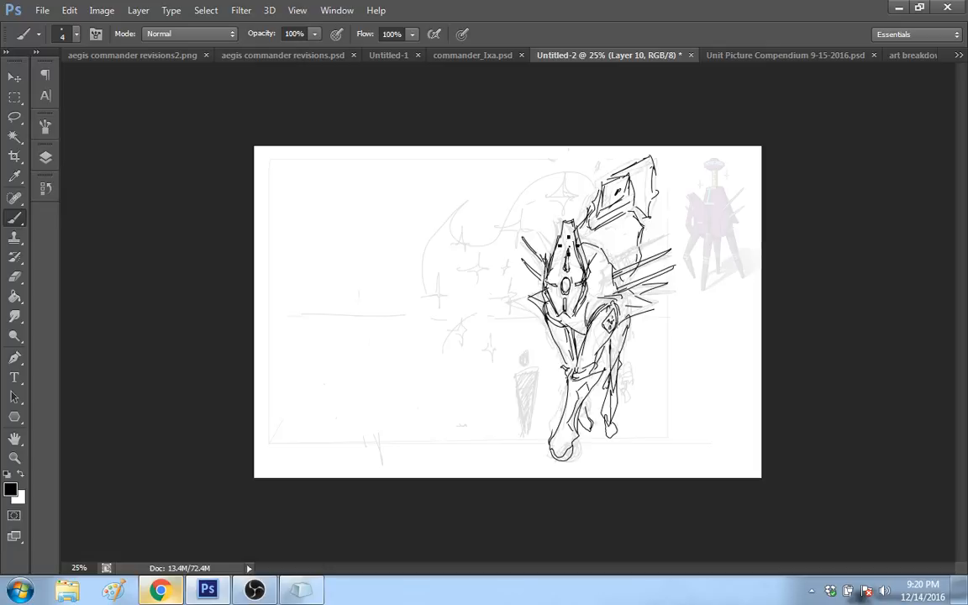
{"action": "left_click_drag", "start_coordinate": [548, 275], "coordinate": [564, 231]}
Step: Erase the raised hull's angular rear edge and replace it with a rounded oval form containing a small diamond
{"action": "mouse_move", "coordinate": [663, 211]}
{"action": "left_mouse_down"}
{"action": "mouse_move", "coordinate": [642, 237]}
{"action": "mouse_move", "coordinate": [646, 212]}
{"action": "left_mouse_up"}
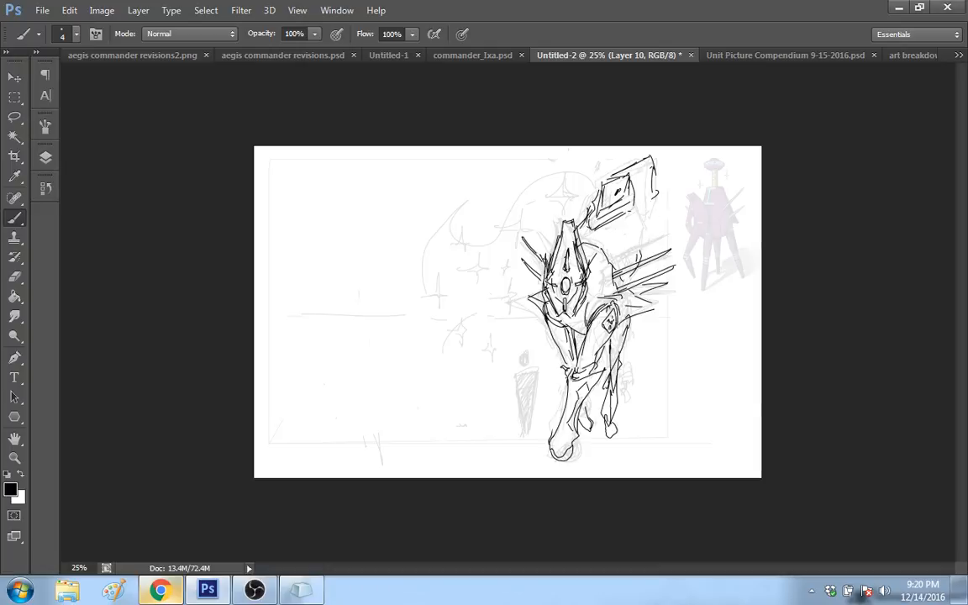
{"action": "key", "text": "ctrl+z"}
{"action": "mouse_move", "coordinate": [636, 266]}
{"action": "left_mouse_down"}
{"action": "mouse_move", "coordinate": [656, 238]}
{"action": "mouse_move", "coordinate": [635, 210]}
{"action": "left_mouse_up"}
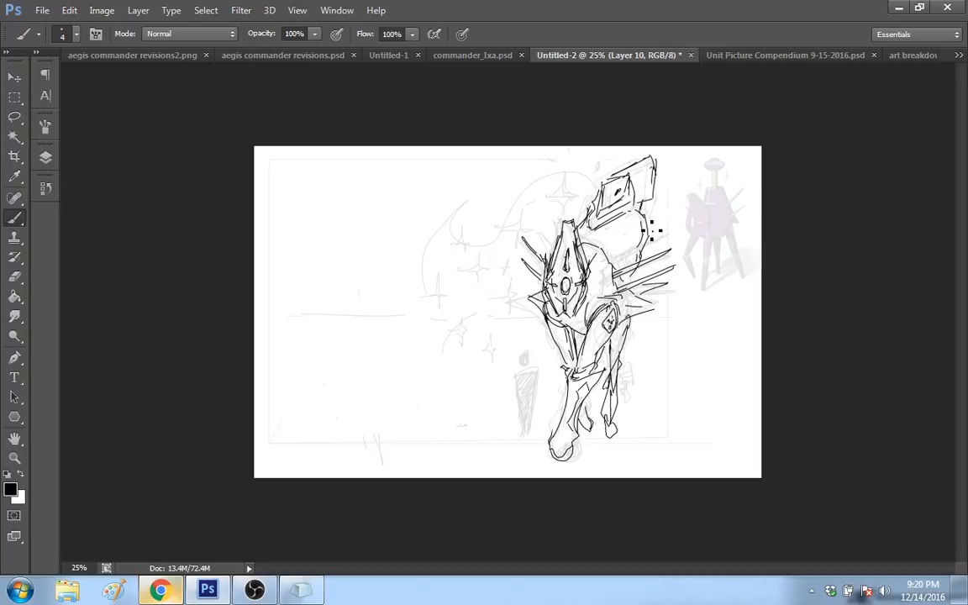
{"action": "left_click_drag", "start_coordinate": [645, 230], "coordinate": [672, 219]}
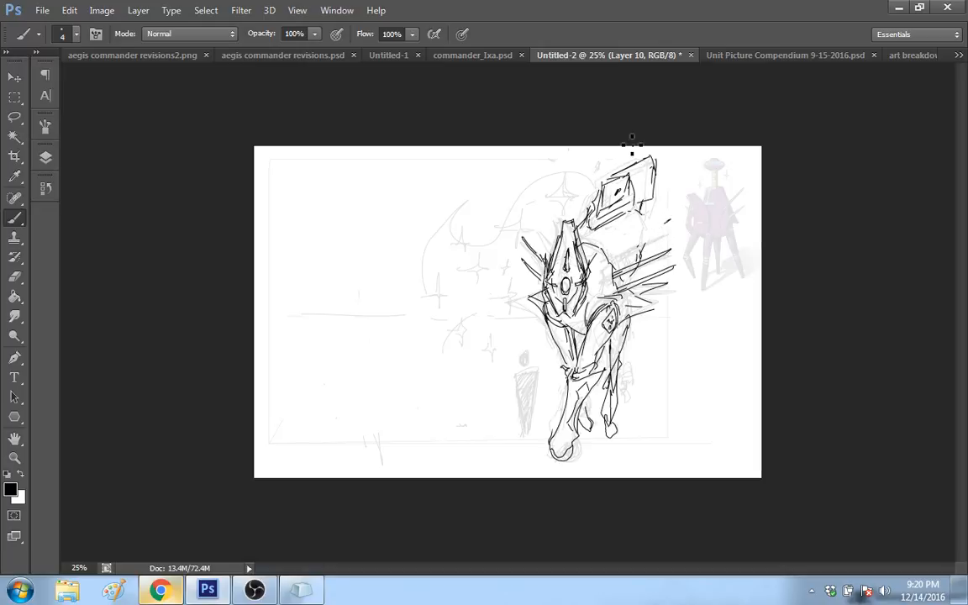
{"action": "mouse_move", "coordinate": [637, 215]}
{"action": "left_mouse_down"}
{"action": "mouse_move", "coordinate": [623, 248]}
{"action": "mouse_move", "coordinate": [641, 242]}
{"action": "left_mouse_up"}
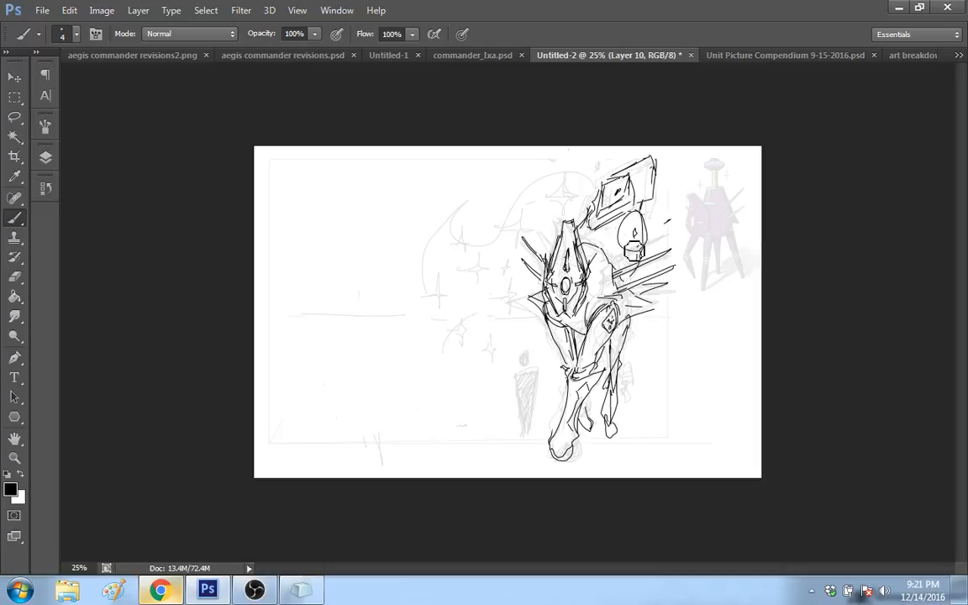
Step: Replace the oval behind the raised hull with an angular plate holding dark diamond markings, and reinforce the hull's rear contour
{"action": "key", "text": "ctrl+z"}
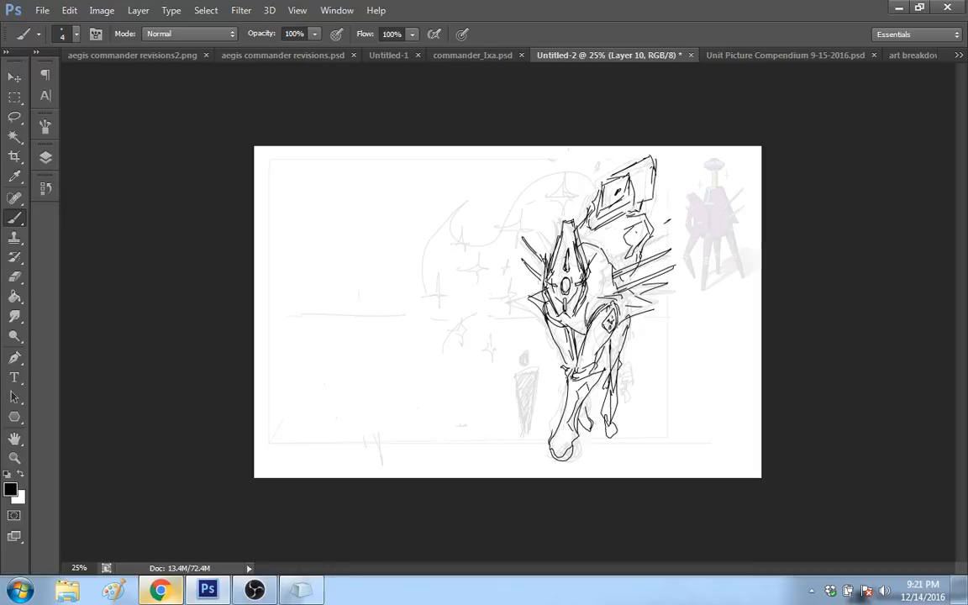
{"action": "left_click_drag", "start_coordinate": [627, 236], "coordinate": [629, 256]}
{"action": "mouse_move", "coordinate": [640, 235]}
{"action": "left_mouse_down"}
{"action": "mouse_move", "coordinate": [633, 253]}
{"action": "mouse_move", "coordinate": [630, 241]}
{"action": "left_mouse_up"}
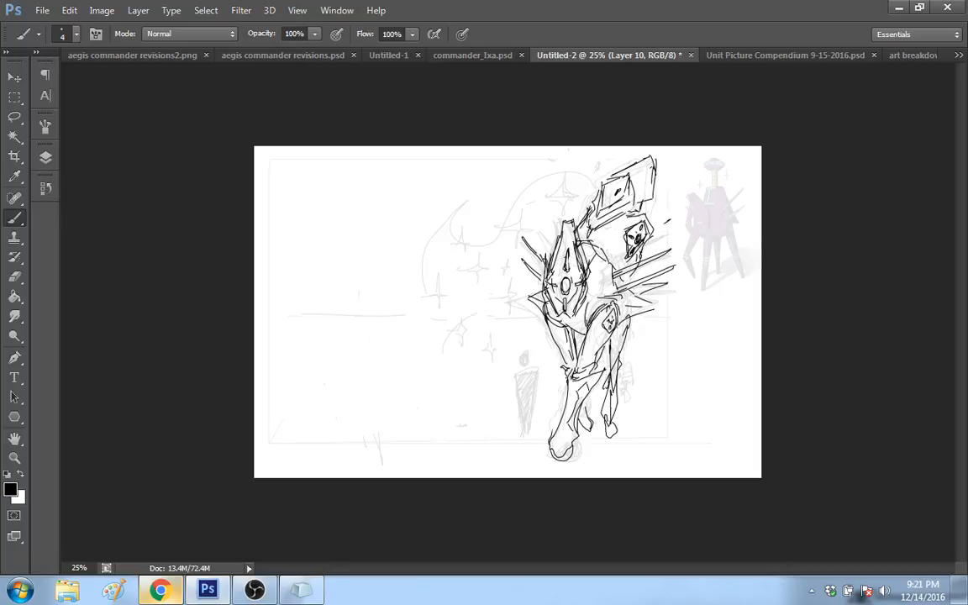
{"action": "left_click_drag", "start_coordinate": [606, 260], "coordinate": [618, 299]}
Step: Remove the block head's receding side, redraw a narrower rear edge, and extend a short rod out from it
{"action": "left_click_drag", "start_coordinate": [660, 325], "coordinate": [655, 326]}
{"action": "left_click_drag", "start_coordinate": [646, 220], "coordinate": [689, 197]}
{"action": "mouse_move", "coordinate": [685, 207]}
{"action": "left_mouse_down"}
{"action": "mouse_move", "coordinate": [656, 199]}
{"action": "mouse_move", "coordinate": [636, 174]}
{"action": "mouse_move", "coordinate": [643, 217]}
{"action": "left_mouse_up"}
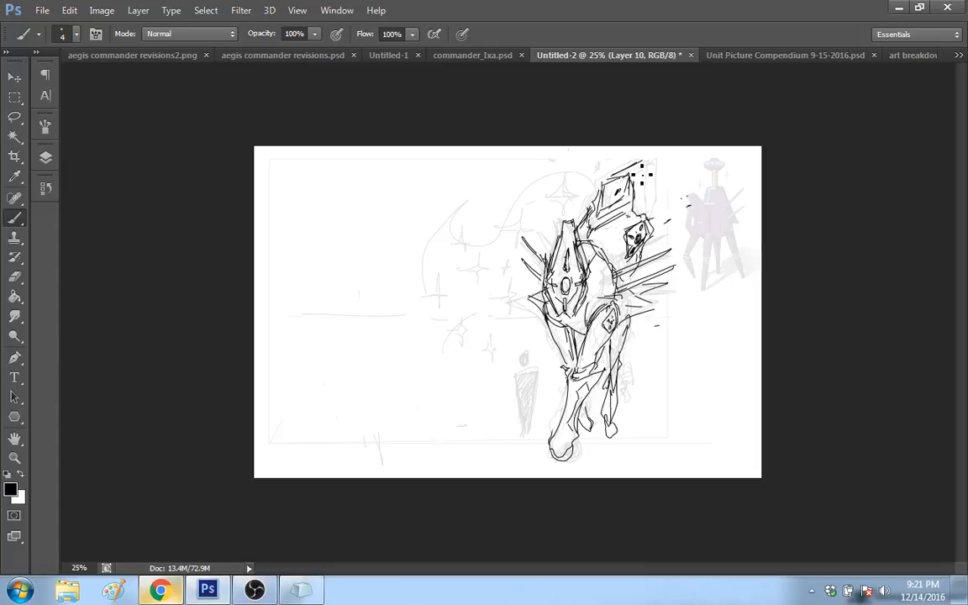
{"action": "left_click_drag", "start_coordinate": [642, 175], "coordinate": [648, 222]}
{"action": "mouse_move", "coordinate": [669, 191]}
{"action": "left_mouse_down"}
{"action": "mouse_move", "coordinate": [679, 193]}
{"action": "mouse_move", "coordinate": [673, 211]}
{"action": "left_mouse_up"}
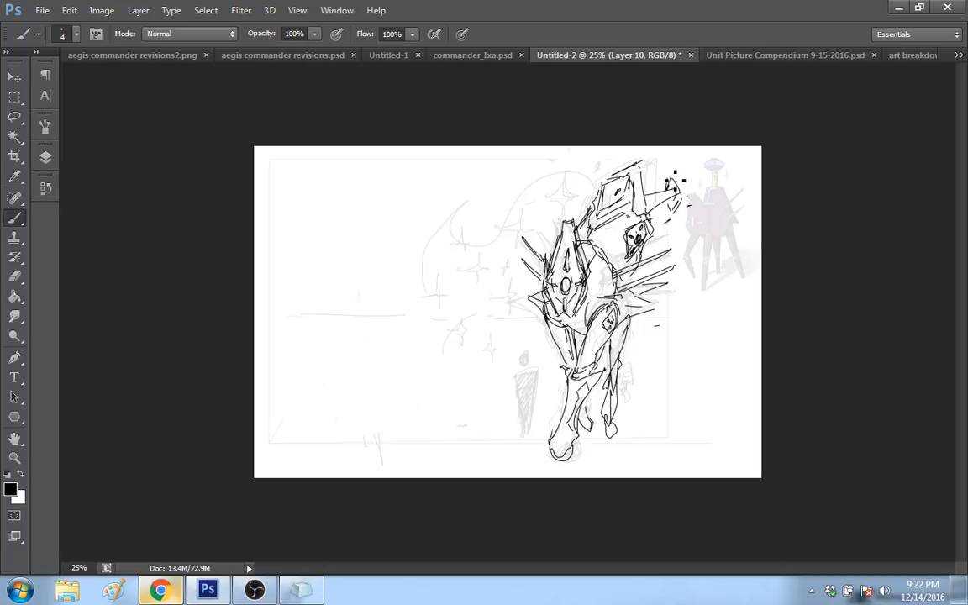
Step: Draw an upright oval disc with an inner rim at the rod's end, and add joint lines along the rod
{"action": "left_click_drag", "start_coordinate": [670, 187], "coordinate": [688, 179]}
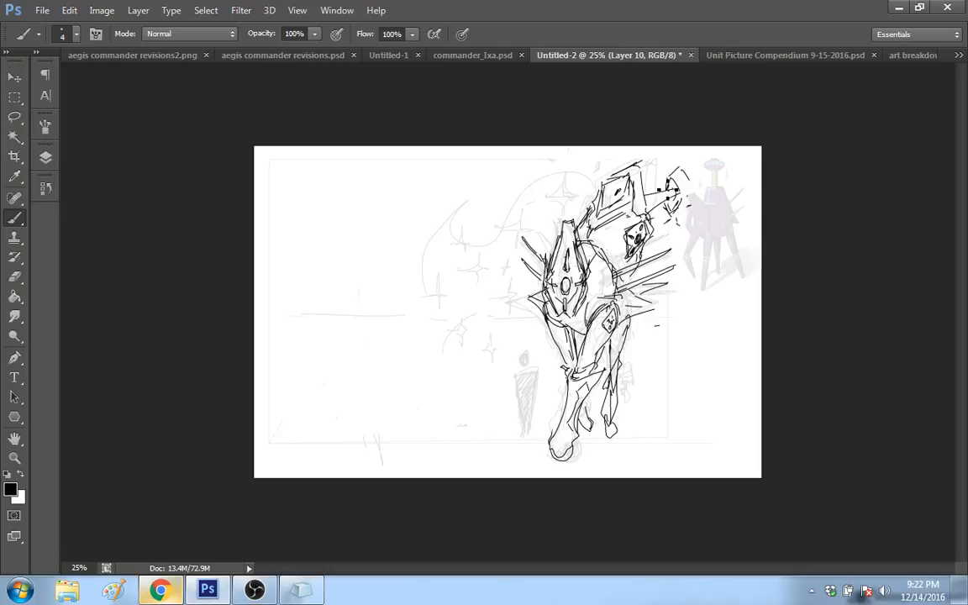
{"action": "left_click_drag", "start_coordinate": [681, 196], "coordinate": [672, 211]}
{"action": "left_click_drag", "start_coordinate": [690, 178], "coordinate": [691, 203]}
{"action": "left_click_drag", "start_coordinate": [668, 213], "coordinate": [679, 219]}
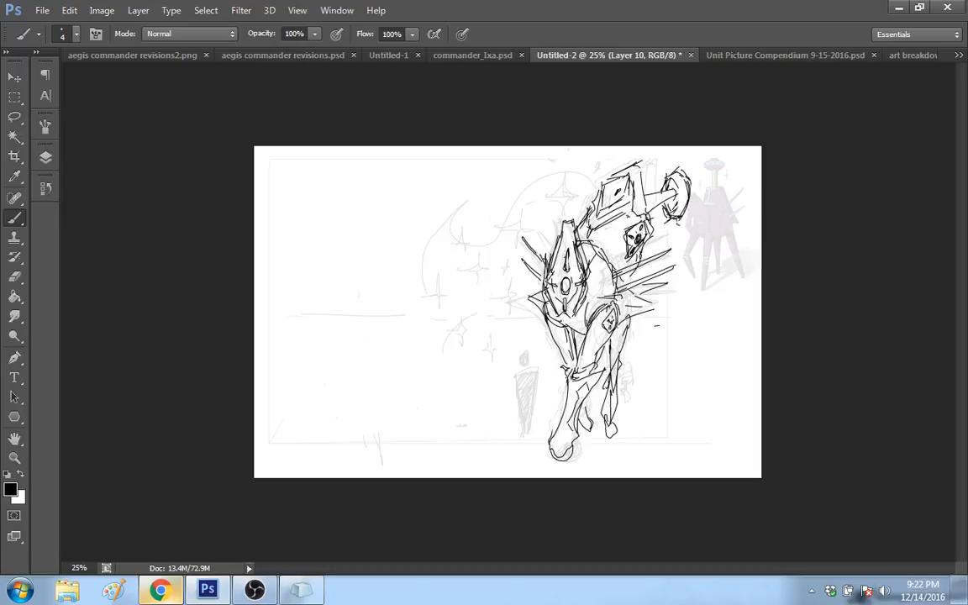
{"action": "mouse_move", "coordinate": [673, 216]}
{"action": "left_mouse_down"}
{"action": "mouse_move", "coordinate": [690, 200]}
{"action": "mouse_move", "coordinate": [674, 202]}
{"action": "left_mouse_up"}
{"action": "mouse_move", "coordinate": [649, 203]}
{"action": "left_mouse_down"}
{"action": "mouse_move", "coordinate": [661, 211]}
{"action": "mouse_move", "coordinate": [674, 194]}
{"action": "left_mouse_up"}
{"action": "left_click_drag", "start_coordinate": [669, 203], "coordinate": [678, 222]}
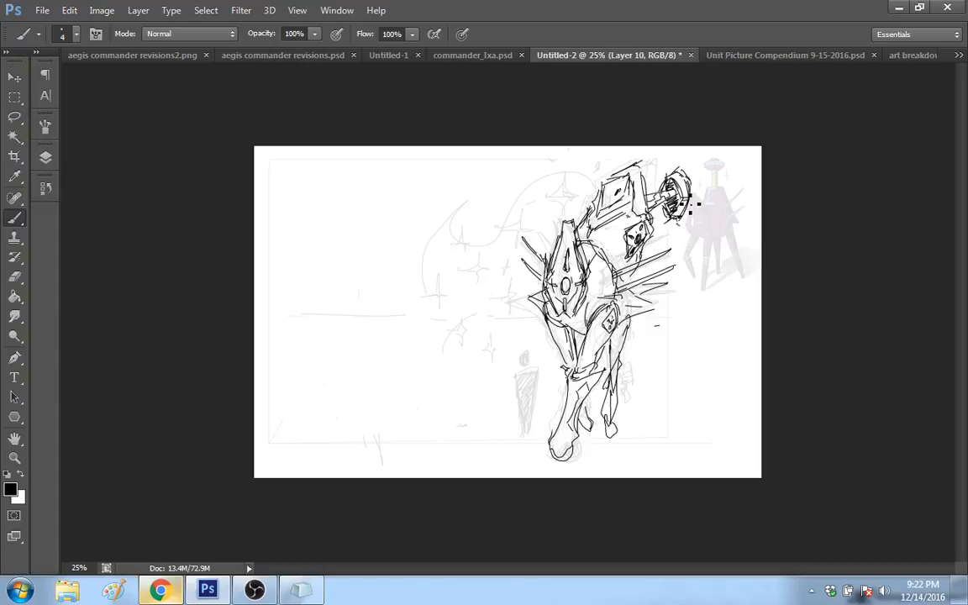
Step: Shade the disc's inner face black around the rod's end and clean up its outer rim
{"action": "mouse_move", "coordinate": [659, 195]}
{"action": "left_mouse_down"}
{"action": "mouse_move", "coordinate": [667, 184]}
{"action": "mouse_move", "coordinate": [665, 218]}
{"action": "mouse_move", "coordinate": [674, 215]}
{"action": "mouse_move", "coordinate": [674, 182]}
{"action": "left_mouse_up"}
{"action": "key", "text": "ctrl+z"}
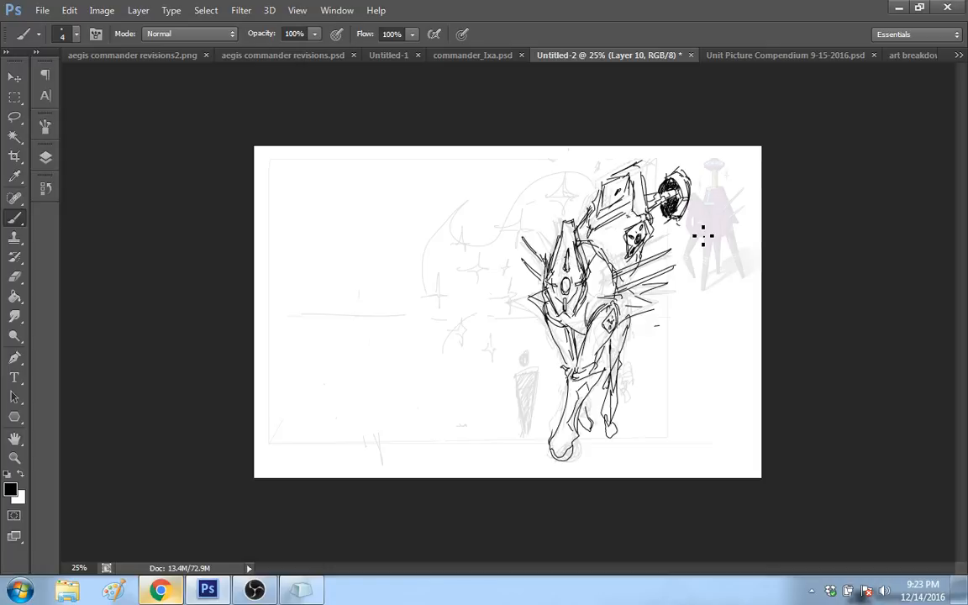
{"action": "key", "text": "ctrl+z"}
{"action": "left_click_drag", "start_coordinate": [675, 182], "coordinate": [676, 217]}
{"action": "mouse_move", "coordinate": [665, 222]}
{"action": "left_mouse_down"}
{"action": "mouse_move", "coordinate": [679, 227]}
{"action": "mouse_move", "coordinate": [672, 208]}
{"action": "mouse_move", "coordinate": [678, 219]}
{"action": "mouse_move", "coordinate": [687, 212]}
{"action": "left_mouse_up"}
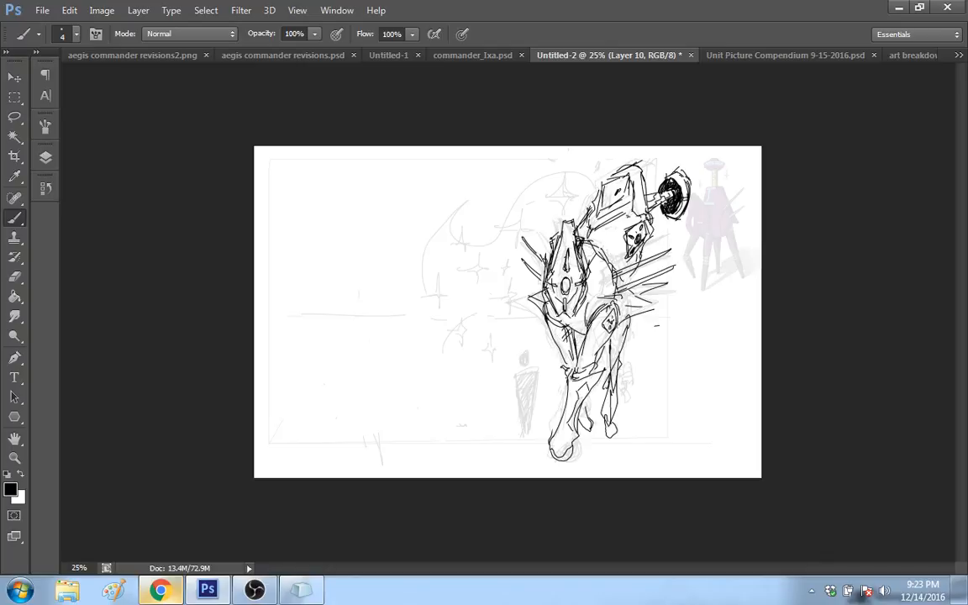
Step: Hatch the narrow leg's inner thigh and reshape the rounded feet of the front and rear legs into pointed tips
{"action": "left_click_drag", "start_coordinate": [566, 336], "coordinate": [575, 359]}
{"action": "key", "text": "ctrl+alt+z"}
{"action": "key", "text": "ctrl+alt+z"}
{"action": "mouse_move", "coordinate": [564, 418]}
{"action": "left_mouse_down"}
{"action": "mouse_move", "coordinate": [561, 454]}
{"action": "mouse_move", "coordinate": [580, 430]}
{"action": "left_mouse_up"}
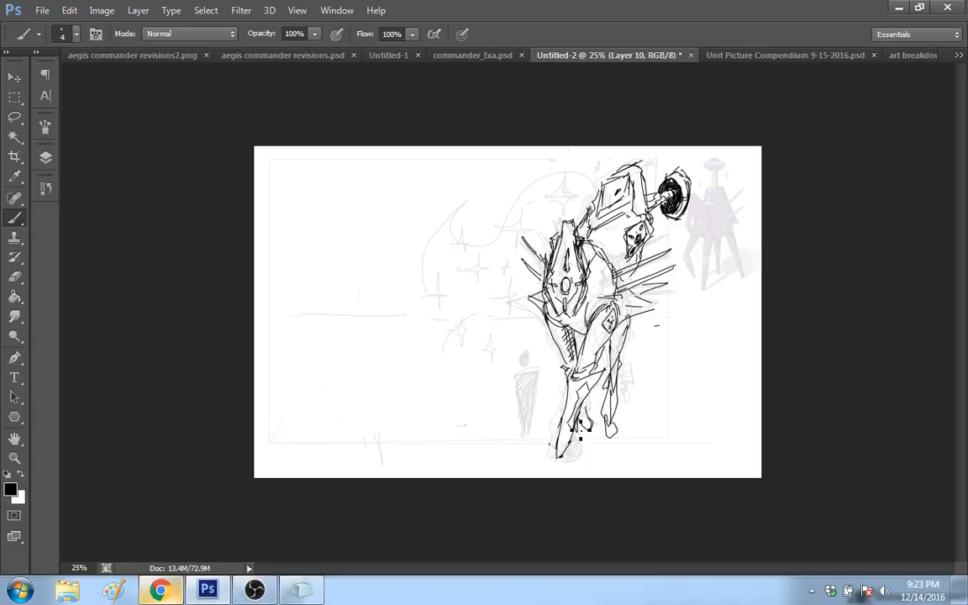
{"action": "key", "text": "e"}
{"action": "mouse_move", "coordinate": [631, 430]}
{"action": "left_mouse_down"}
{"action": "mouse_move", "coordinate": [610, 410]}
{"action": "mouse_move", "coordinate": [608, 428]}
{"action": "left_mouse_up"}
{"action": "left_click_drag", "start_coordinate": [623, 392], "coordinate": [612, 411]}
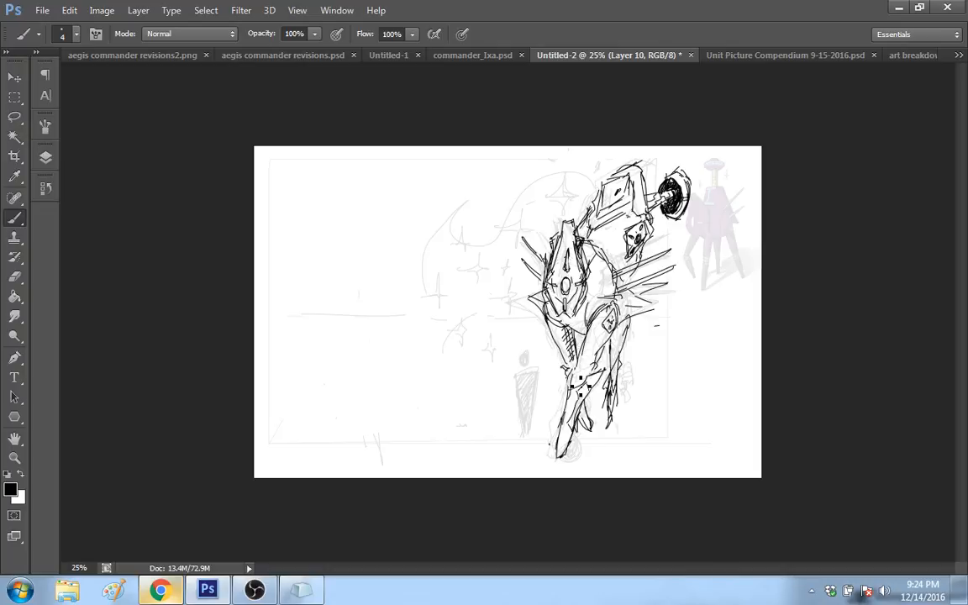
Step: Detail the knee joints and thigh contour of the front legs, and reshape the spikes on both sides of the hull
{"action": "mouse_move", "coordinate": [568, 367]}
{"action": "left_mouse_down"}
{"action": "mouse_move", "coordinate": [591, 380]}
{"action": "mouse_move", "coordinate": [574, 386]}
{"action": "mouse_move", "coordinate": [580, 378]}
{"action": "left_mouse_up"}
{"action": "left_click_drag", "start_coordinate": [612, 380], "coordinate": [610, 409]}
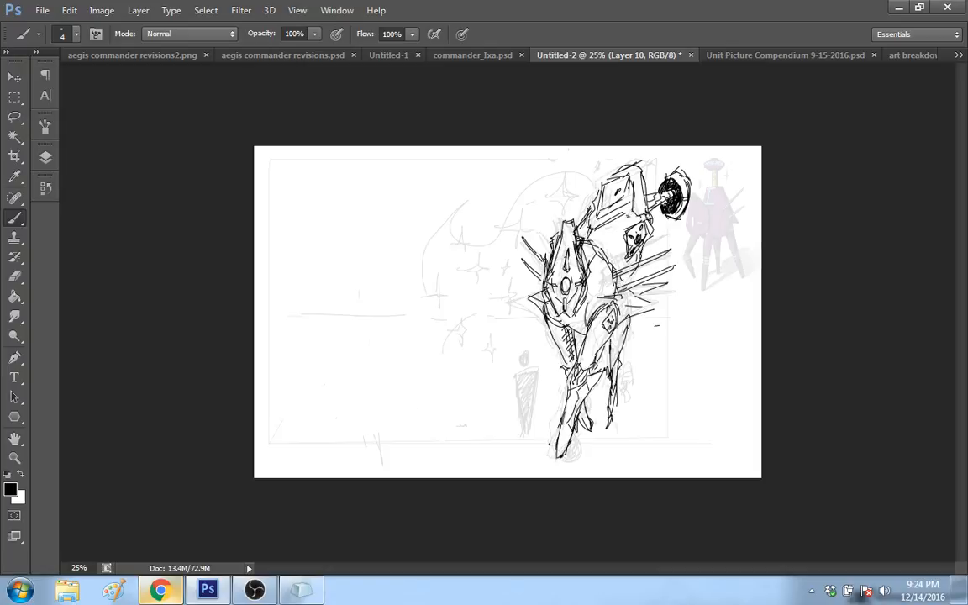
{"action": "left_click_drag", "start_coordinate": [556, 364], "coordinate": [571, 368]}
{"action": "left_click_drag", "start_coordinate": [546, 325], "coordinate": [569, 364]}
{"action": "left_click_drag", "start_coordinate": [582, 305], "coordinate": [569, 321]}
{"action": "key", "text": "ctrl+z"}
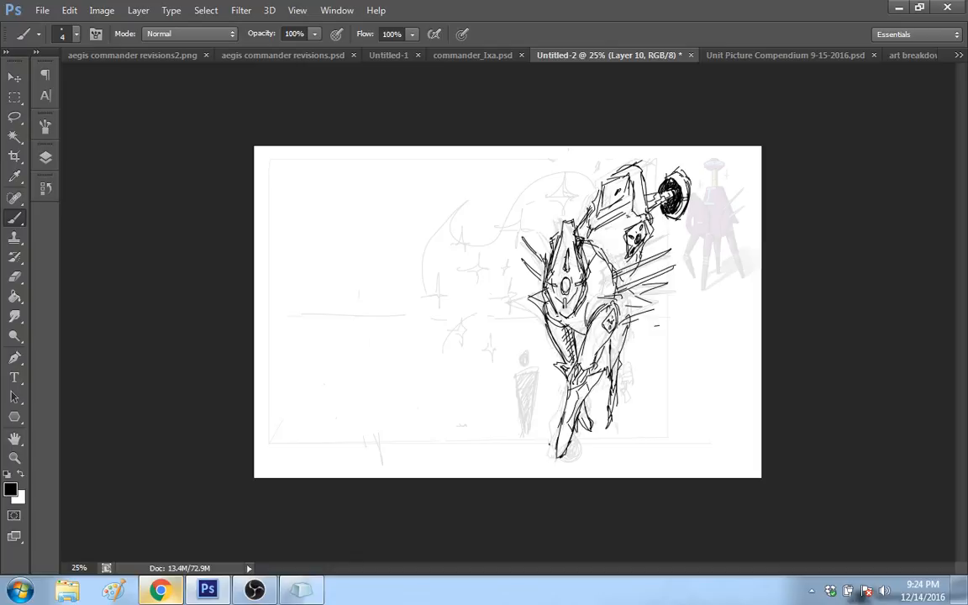
{"action": "left_click_drag", "start_coordinate": [640, 296], "coordinate": [624, 321]}
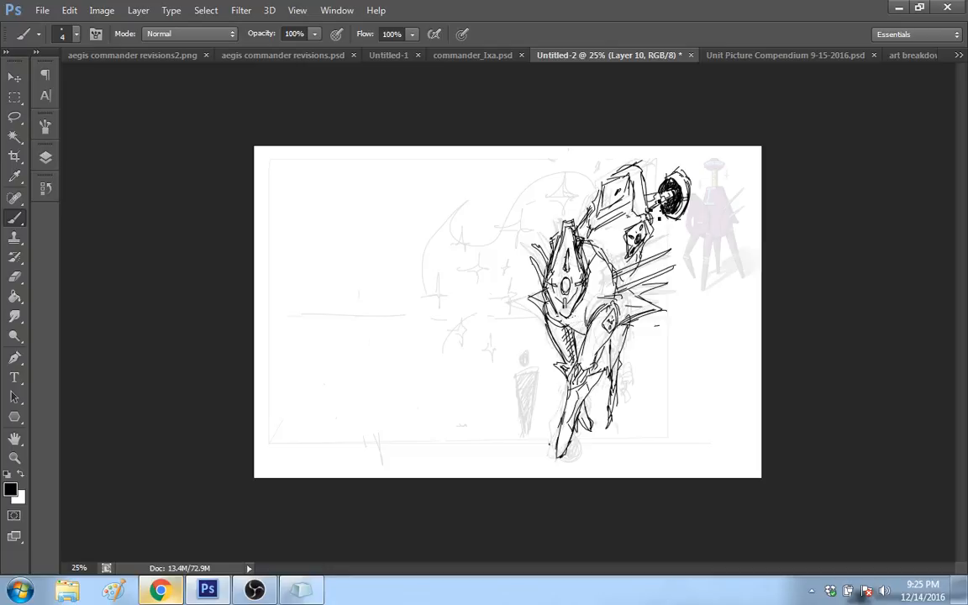
Step: Darken and round out the disc's front rim, and strengthen the upper edge of the block head
{"action": "left_click_drag", "start_coordinate": [672, 177], "coordinate": [661, 193]}
{"action": "left_click_drag", "start_coordinate": [659, 187], "coordinate": [663, 218]}
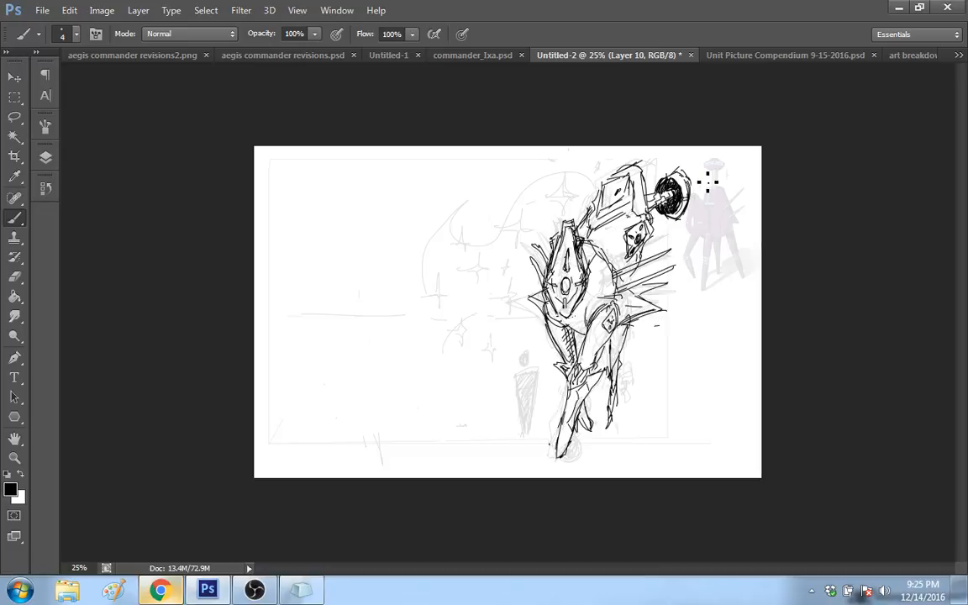
{"action": "left_click_drag", "start_coordinate": [658, 211], "coordinate": [671, 221]}
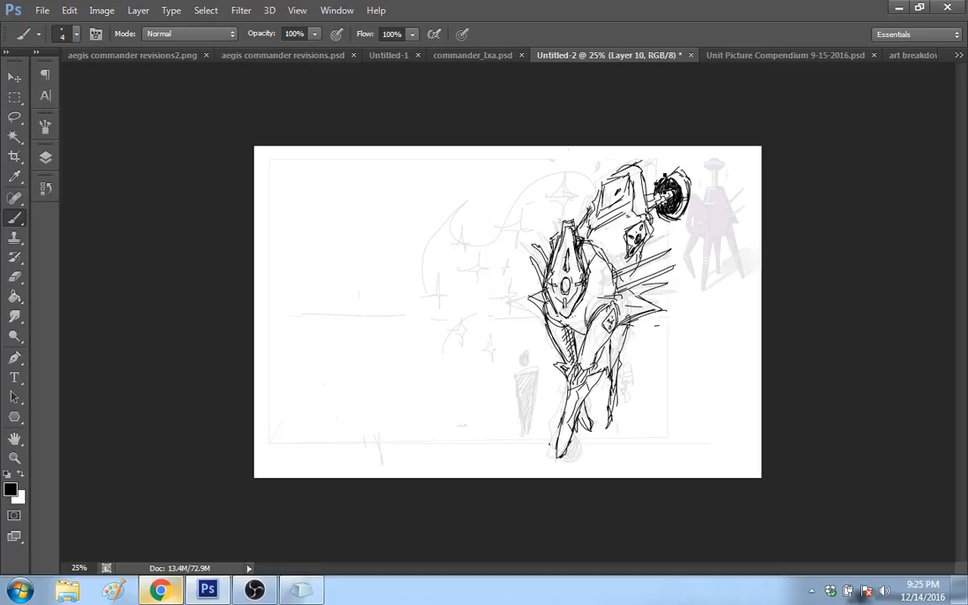
{"action": "left_click_drag", "start_coordinate": [658, 181], "coordinate": [680, 168]}
{"action": "left_click_drag", "start_coordinate": [605, 182], "coordinate": [628, 166]}
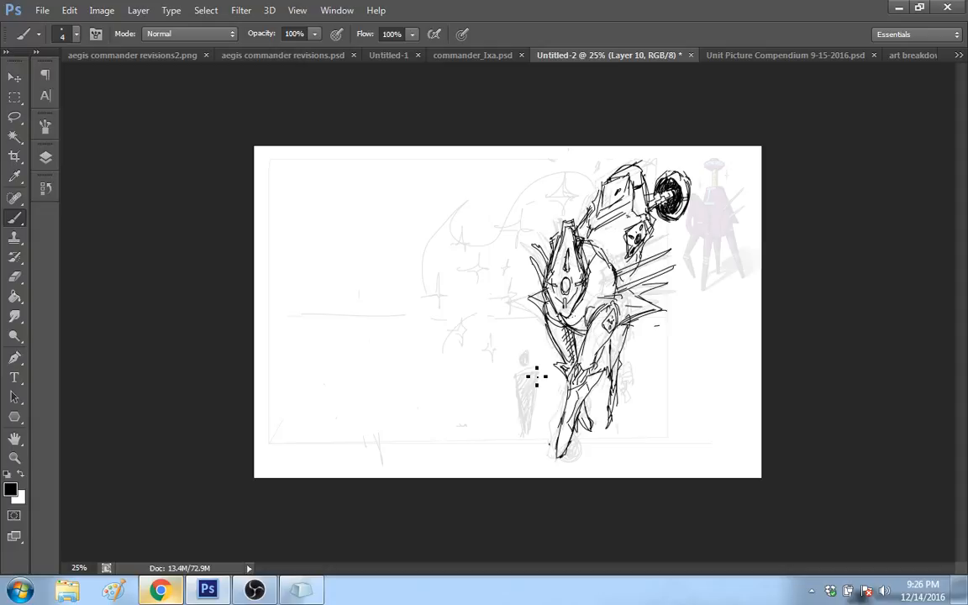
Step: Extend the front leg's pointed foot and fill the rear leg with dense dark hatching
{"action": "mouse_move", "coordinate": [564, 410]}
{"action": "left_mouse_down"}
{"action": "mouse_move", "coordinate": [563, 471]}
{"action": "mouse_move", "coordinate": [572, 446]}
{"action": "left_mouse_up"}
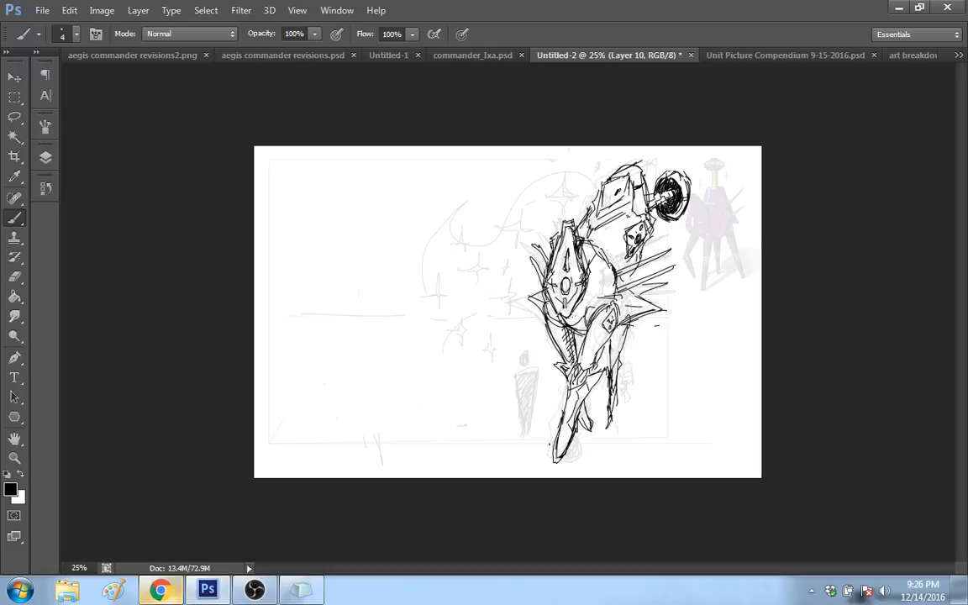
{"action": "mouse_move", "coordinate": [611, 398]}
{"action": "left_mouse_down"}
{"action": "mouse_move", "coordinate": [626, 402]}
{"action": "mouse_move", "coordinate": [611, 348]}
{"action": "left_mouse_up"}
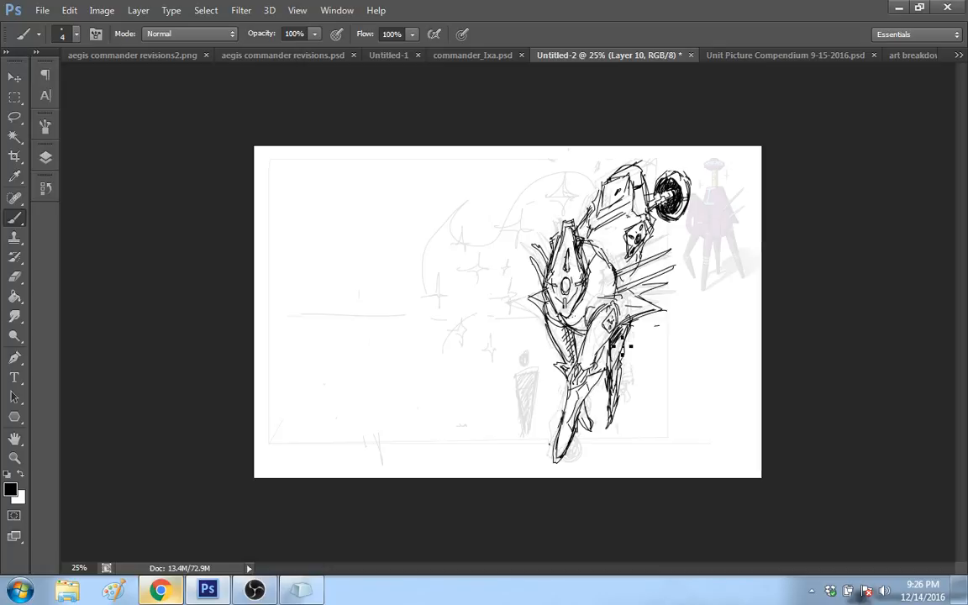
{"action": "left_click_drag", "start_coordinate": [622, 346], "coordinate": [613, 416]}
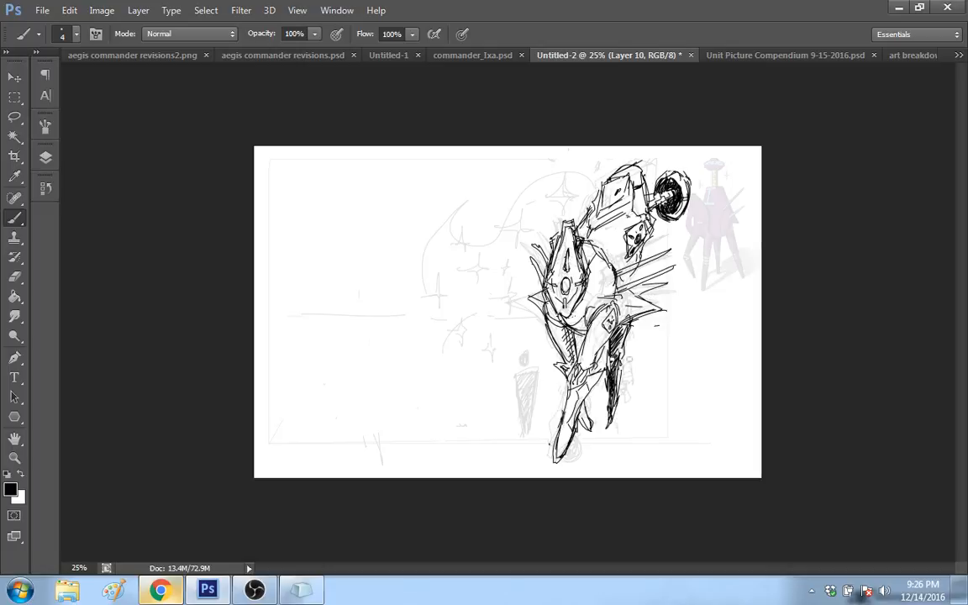
{"action": "key", "text": "ctrl+z"}
{"action": "key", "text": "ctrl+z"}
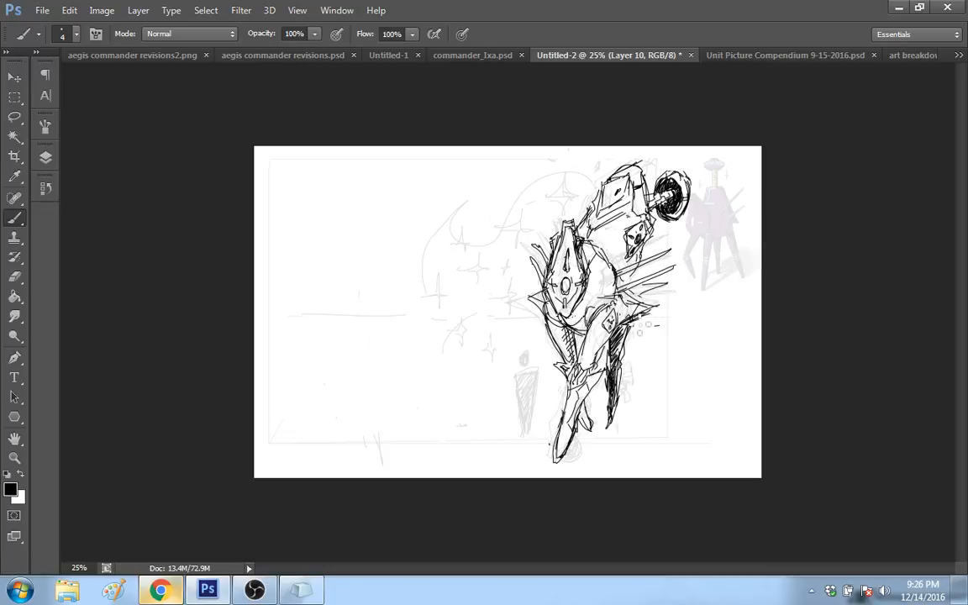
Step: Sharpen the hip spikes on both sides of the hull and redraw the lower edge of the block head
{"action": "left_click_drag", "start_coordinate": [635, 318], "coordinate": [658, 304]}
{"action": "left_click_drag", "start_coordinate": [534, 296], "coordinate": [542, 313]}
{"action": "left_click_drag", "start_coordinate": [540, 315], "coordinate": [547, 290]}
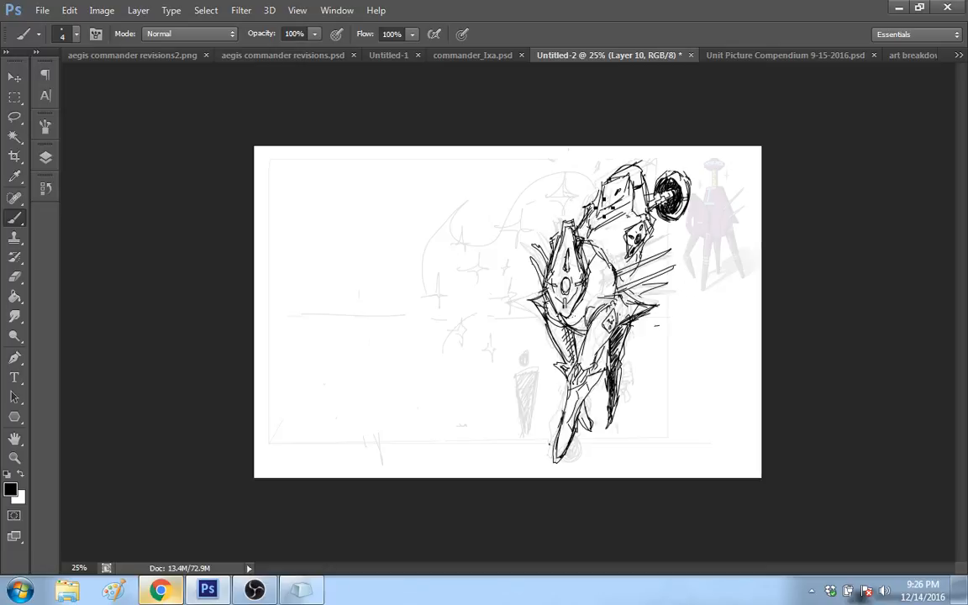
{"action": "left_click_drag", "start_coordinate": [598, 226], "coordinate": [629, 216]}
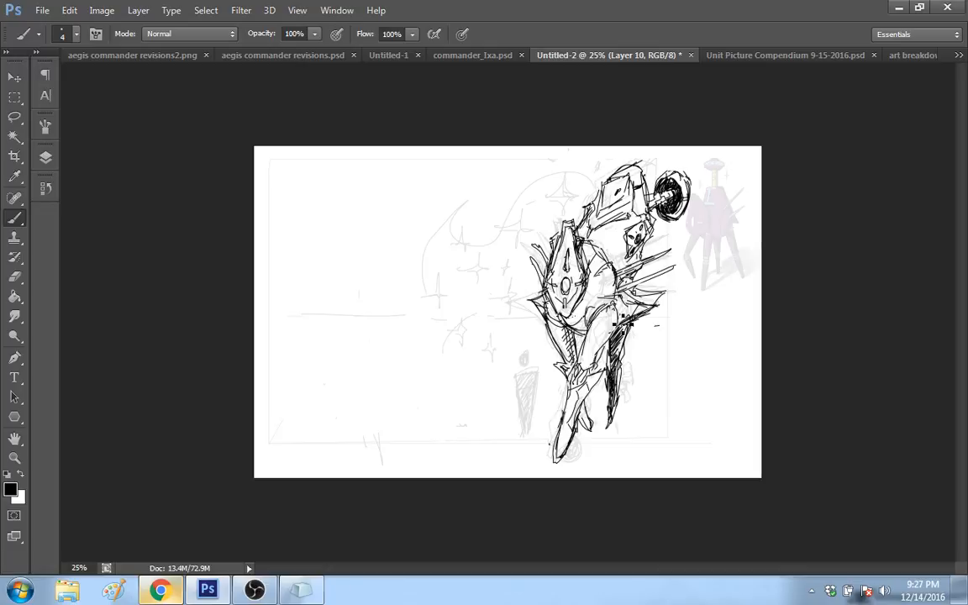
Step: Replace the front thigh's diamond with small marks and a panel line, and rework the block head's inner panel and top corner
{"action": "left_click_drag", "start_coordinate": [620, 343], "coordinate": [615, 326]}
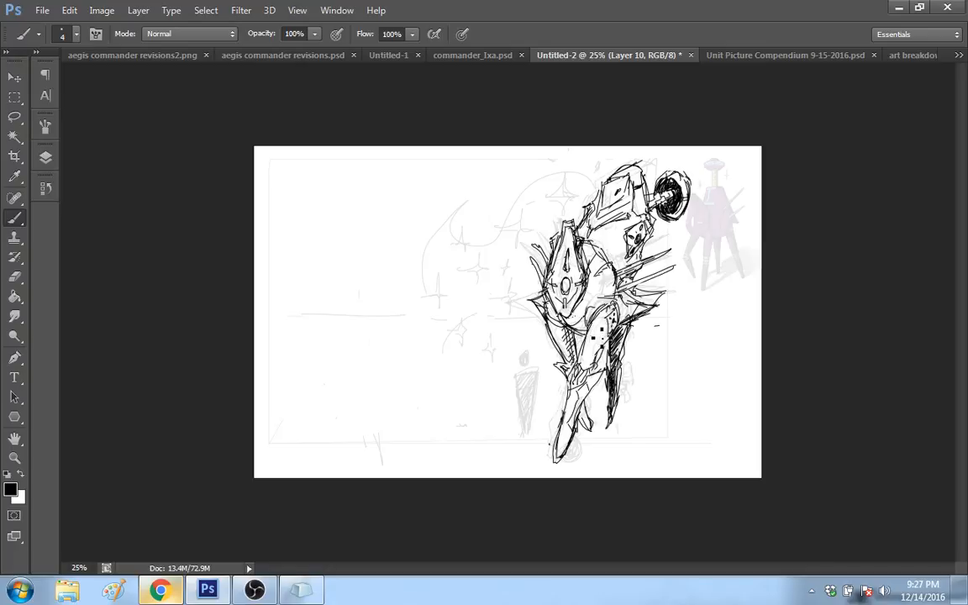
{"action": "left_click_drag", "start_coordinate": [603, 337], "coordinate": [594, 354]}
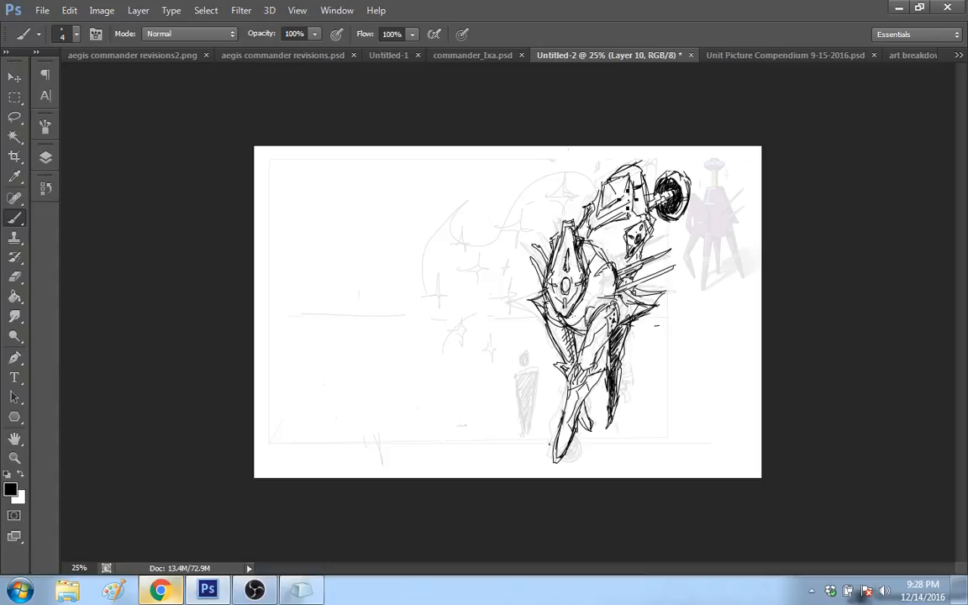
{"action": "left_click_drag", "start_coordinate": [627, 179], "coordinate": [617, 202]}
{"action": "left_click_drag", "start_coordinate": [642, 163], "coordinate": [644, 192]}
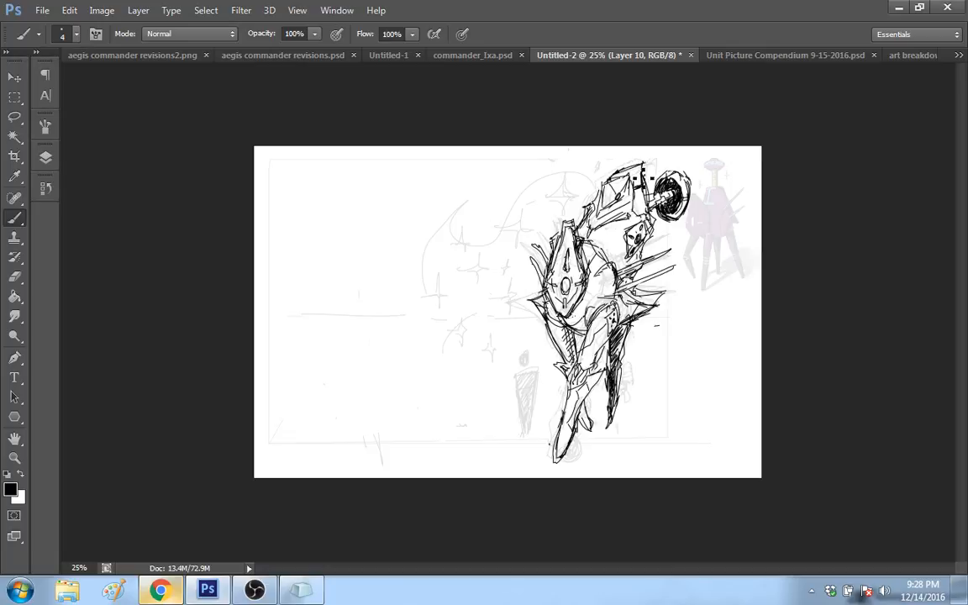
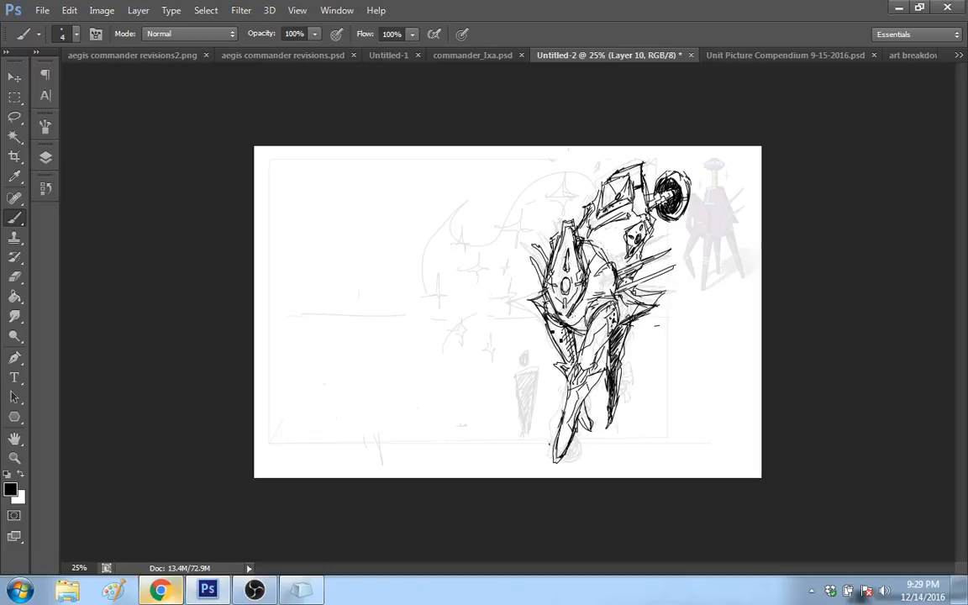
Step: Erase the small plate beneath the block head and redraw it with a curved outline and dark inner marks
{"action": "left_click_drag", "start_coordinate": [644, 289], "coordinate": [655, 295]}
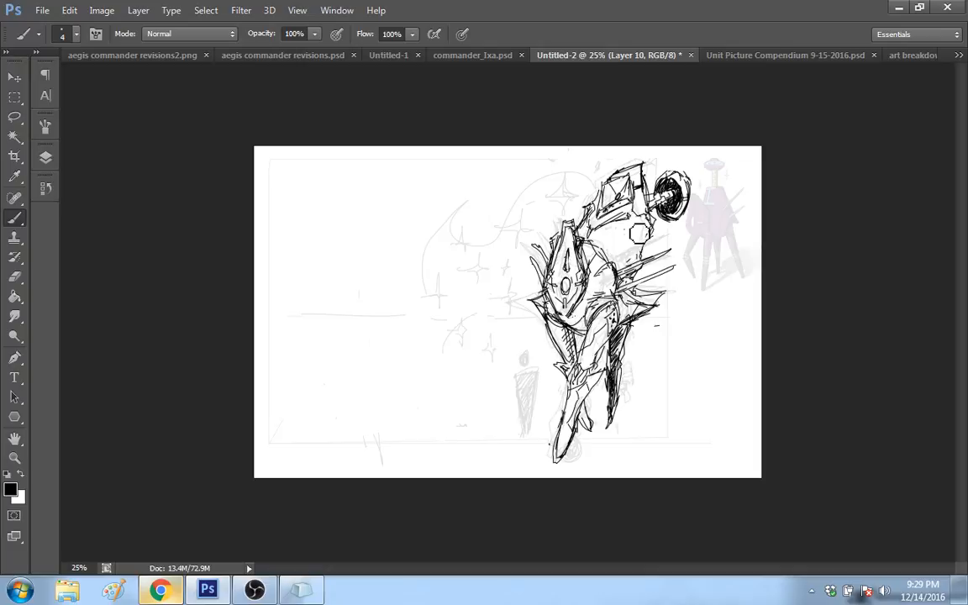
{"action": "left_click_drag", "start_coordinate": [652, 228], "coordinate": [643, 255]}
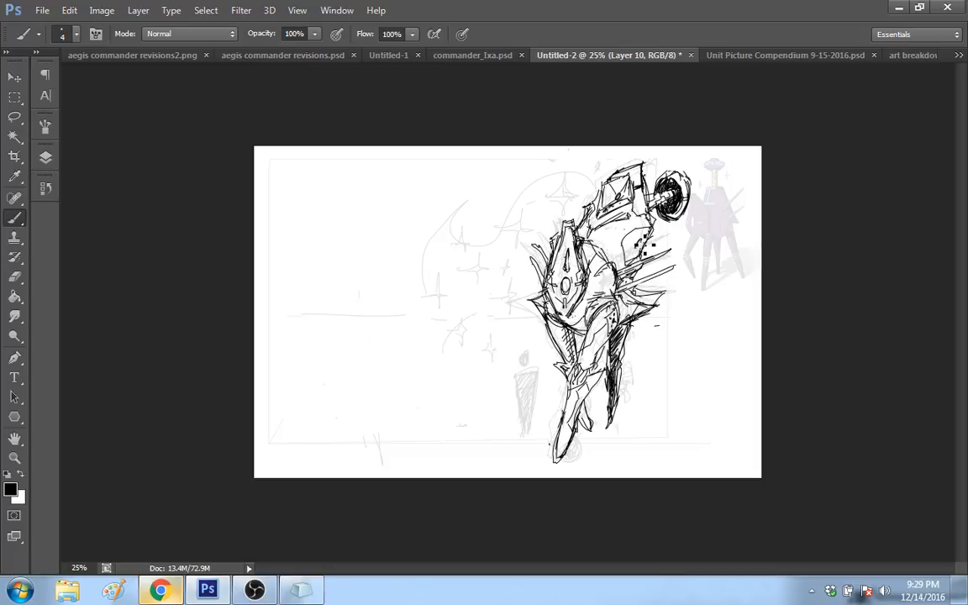
{"action": "mouse_move", "coordinate": [641, 235]}
{"action": "left_mouse_down"}
{"action": "mouse_move", "coordinate": [638, 250]}
{"action": "mouse_move", "coordinate": [632, 244]}
{"action": "left_mouse_up"}
{"action": "left_click_drag", "start_coordinate": [638, 253], "coordinate": [626, 263]}
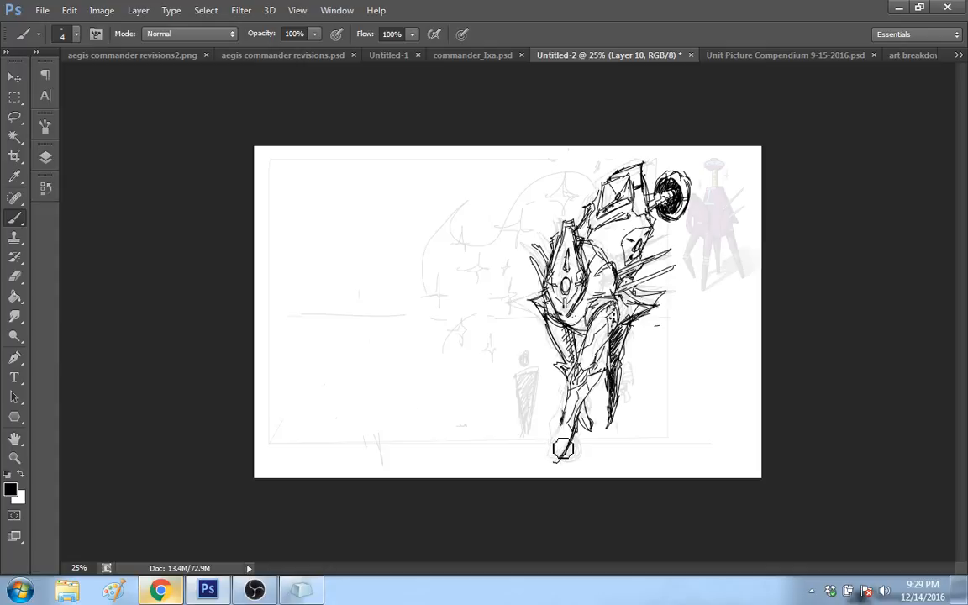
Step: Redraw the front leg's pointed foot with a cleaner outline and shorten the rear leg's dark tip
{"action": "left_click_drag", "start_coordinate": [564, 422], "coordinate": [555, 461]}
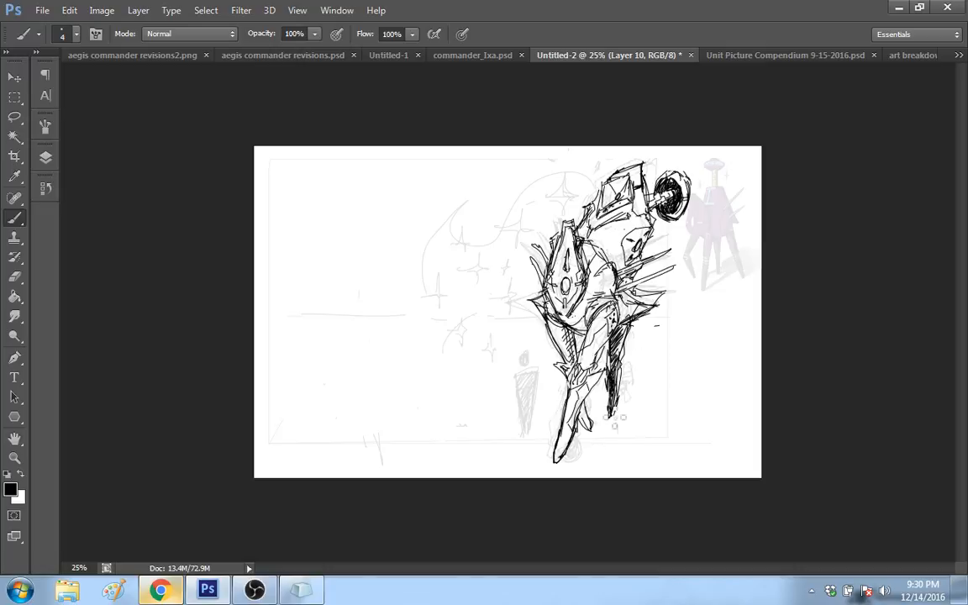
{"action": "left_click_drag", "start_coordinate": [616, 405], "coordinate": [611, 419]}
Step: Draw straight horizontal ground lines extending from the tips of the three feet and trim their outer ends
{"action": "left_click", "coordinate": [705, 403], "text": "shift"}
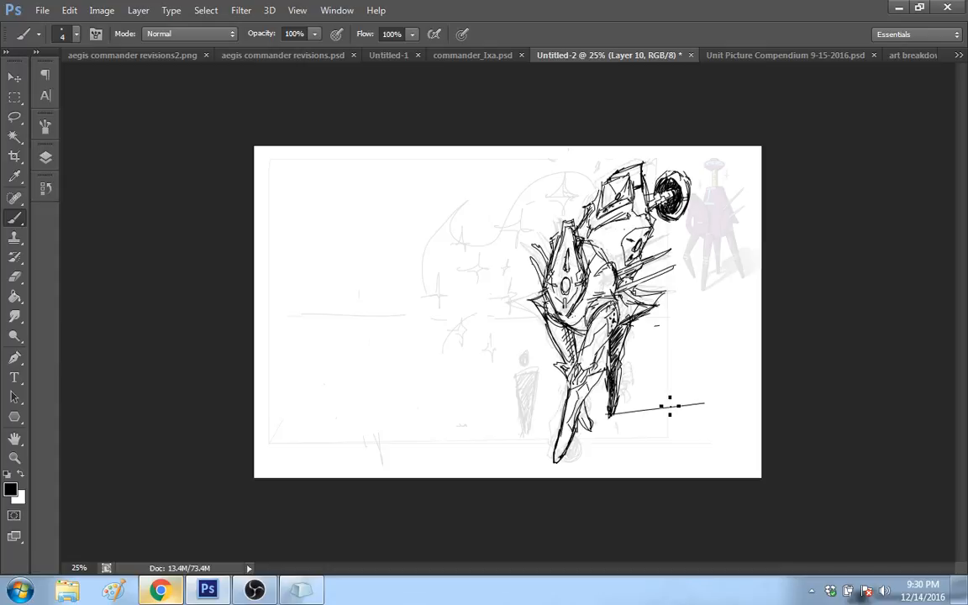
{"action": "key", "text": "ctrl+z"}
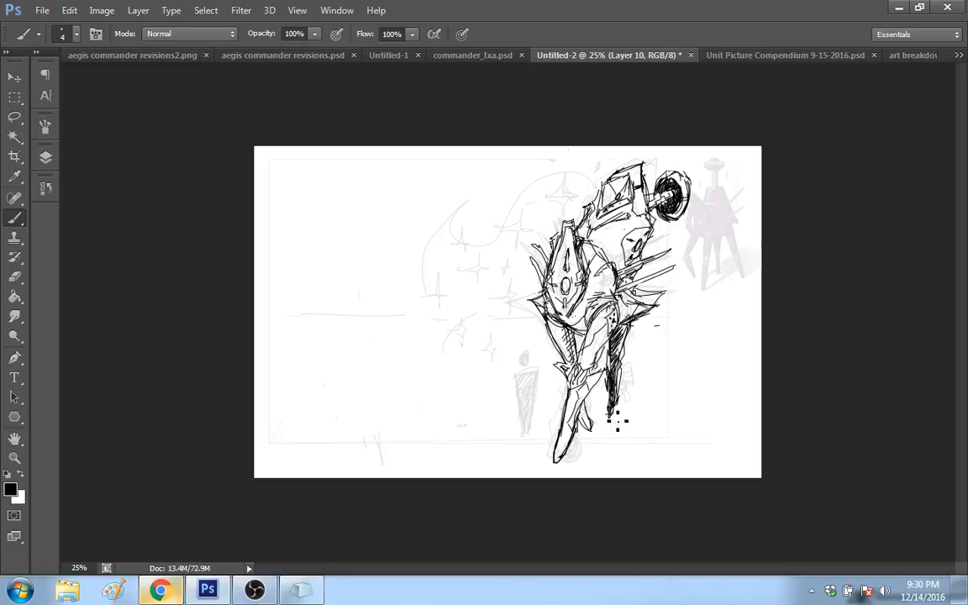
{"action": "left_click", "coordinate": [729, 416], "text": "shift"}
{"action": "left_click", "coordinate": [593, 429], "text": "shift"}
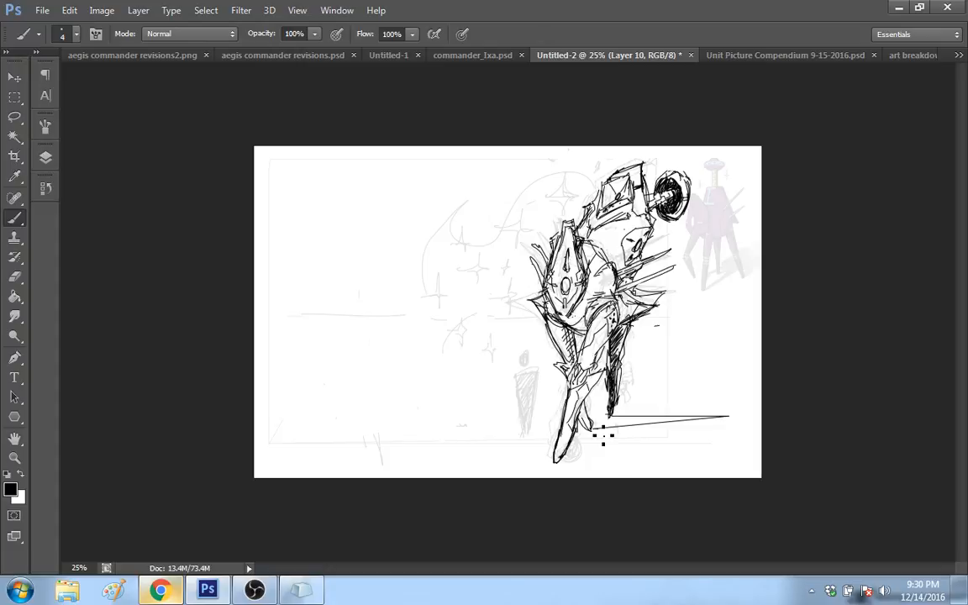
{"action": "left_click", "coordinate": [715, 428], "text": "shift"}
{"action": "left_click", "coordinate": [554, 462]}
{"action": "left_click", "coordinate": [673, 462], "text": "shift"}
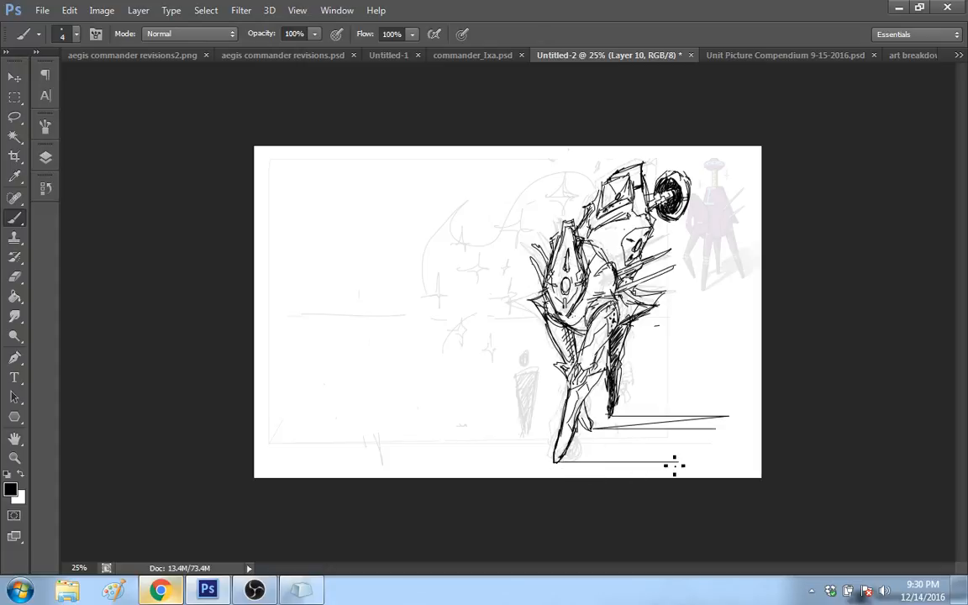
{"action": "left_click", "coordinate": [738, 461], "text": "shift"}
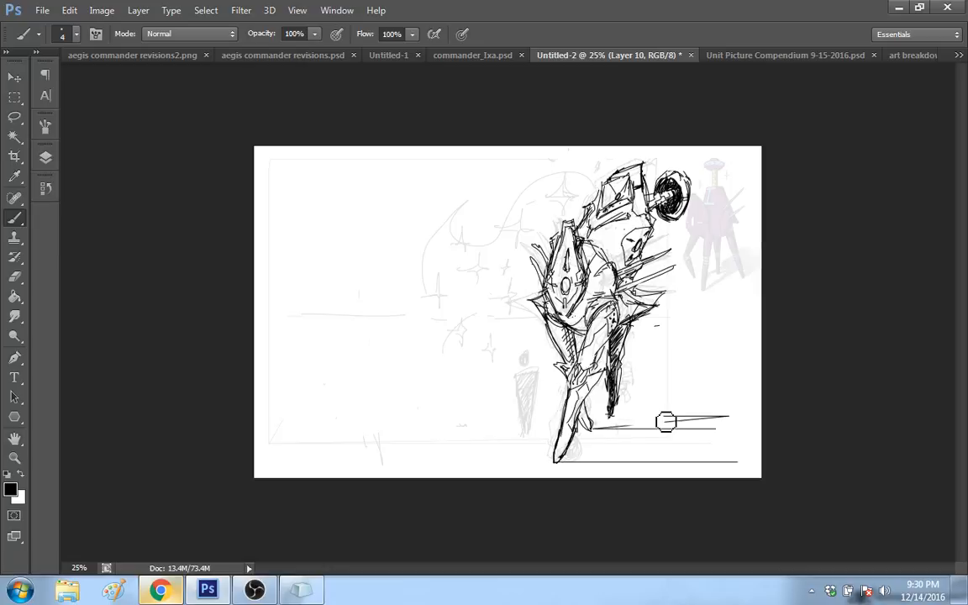
{"action": "key", "text": "ctrl+z"}
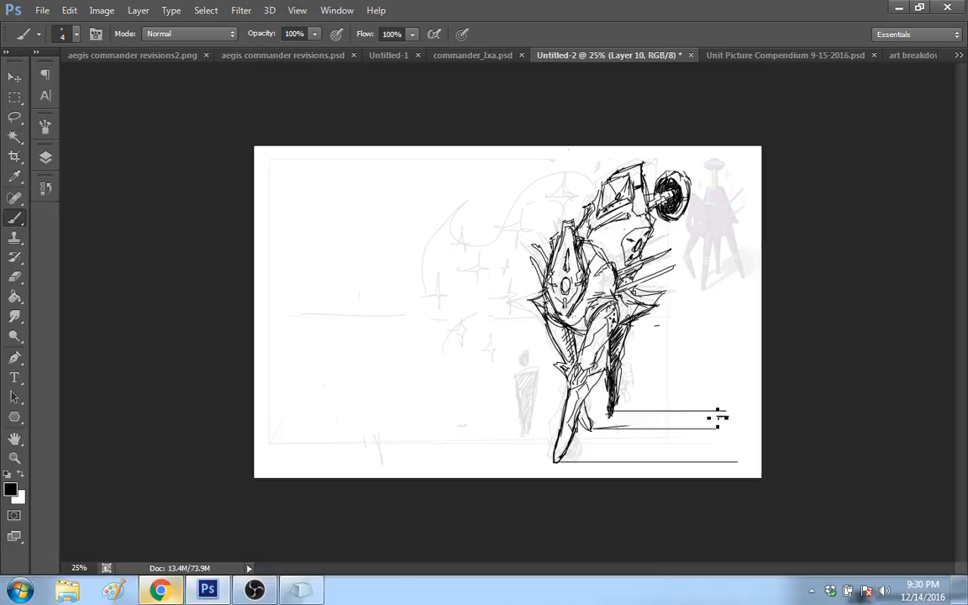
{"action": "left_click", "coordinate": [728, 413], "text": "shift"}
{"action": "mouse_move", "coordinate": [725, 409]}
{"action": "left_mouse_down"}
{"action": "mouse_move", "coordinate": [703, 477]}
{"action": "mouse_move", "coordinate": [733, 469]}
{"action": "mouse_move", "coordinate": [688, 463]}
{"action": "left_mouse_up"}
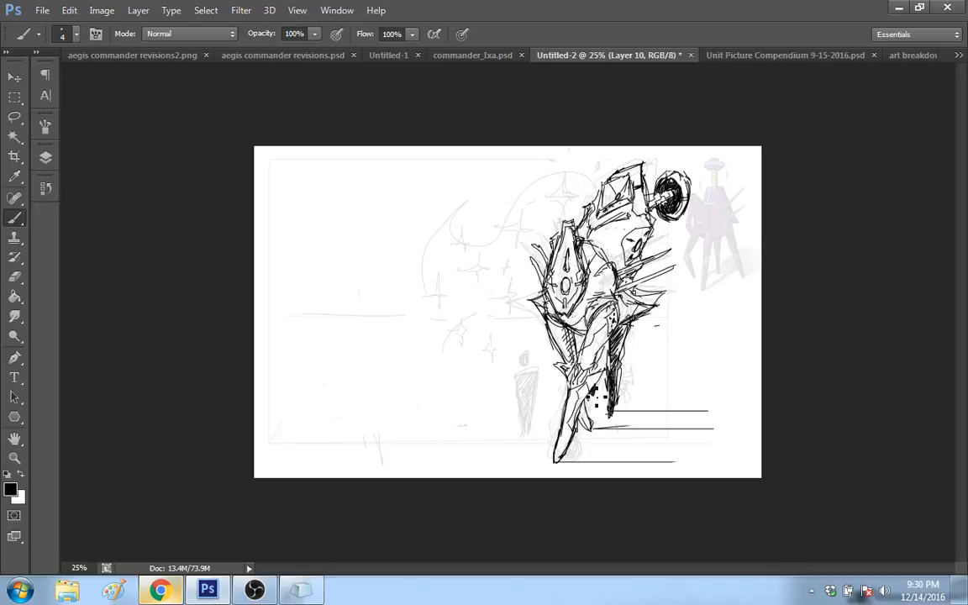
Step: Add a dark spike behind the front leg below the knee, and touch up the disc's shaft and the block head's edge
{"action": "left_click_drag", "start_coordinate": [593, 394], "coordinate": [606, 371]}
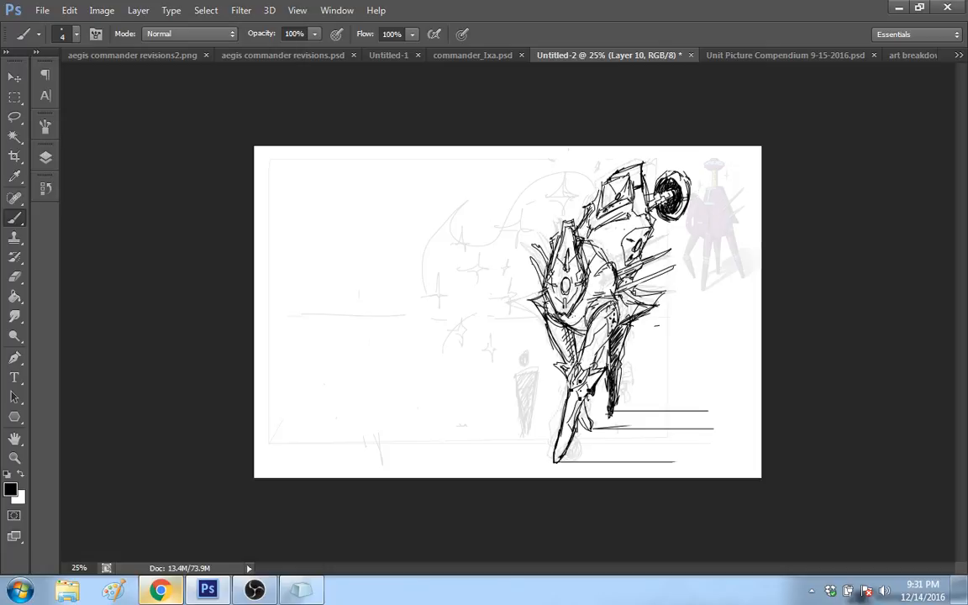
{"action": "left_click_drag", "start_coordinate": [582, 364], "coordinate": [587, 375]}
{"action": "left_click_drag", "start_coordinate": [649, 238], "coordinate": [671, 202]}
{"action": "left_click_drag", "start_coordinate": [672, 188], "coordinate": [664, 195]}
{"action": "key", "text": "ctrl+z"}
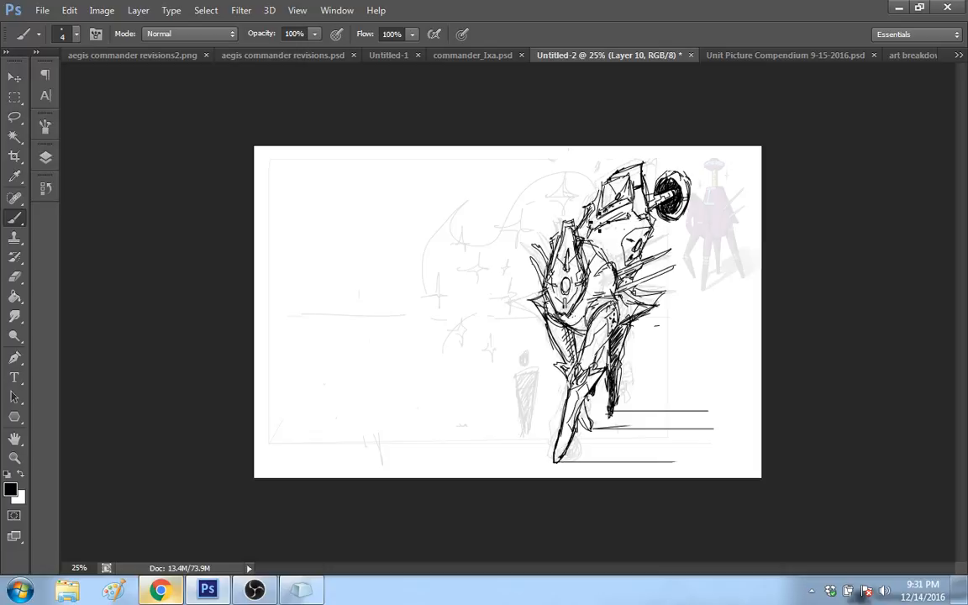
{"action": "left_click_drag", "start_coordinate": [597, 183], "coordinate": [606, 210]}
Step: Sketch a second figure's narrow pointed head with facial marks in the empty area opposite the robot
{"action": "left_click_drag", "start_coordinate": [372, 228], "coordinate": [382, 191]}
{"action": "left_click_drag", "start_coordinate": [389, 187], "coordinate": [401, 183]}
{"action": "mouse_move", "coordinate": [398, 192]}
{"action": "left_mouse_down"}
{"action": "mouse_move", "coordinate": [386, 244]}
{"action": "mouse_move", "coordinate": [403, 175]}
{"action": "left_mouse_up"}
{"action": "left_click_drag", "start_coordinate": [404, 176], "coordinate": [400, 207]}
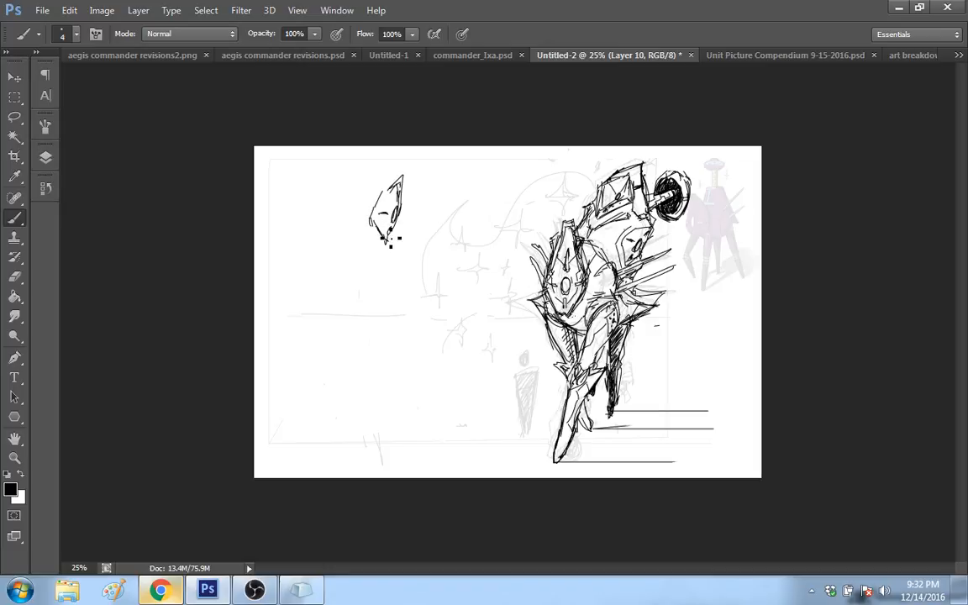
{"action": "left_click_drag", "start_coordinate": [385, 209], "coordinate": [384, 218]}
Step: Sketch the second figure's tall pointed collar and angular chest around the head, with dark hatching below the face
{"action": "mouse_move", "coordinate": [361, 273]}
{"action": "left_mouse_down"}
{"action": "mouse_move", "coordinate": [343, 252]}
{"action": "mouse_move", "coordinate": [359, 202]}
{"action": "mouse_move", "coordinate": [381, 218]}
{"action": "left_mouse_up"}
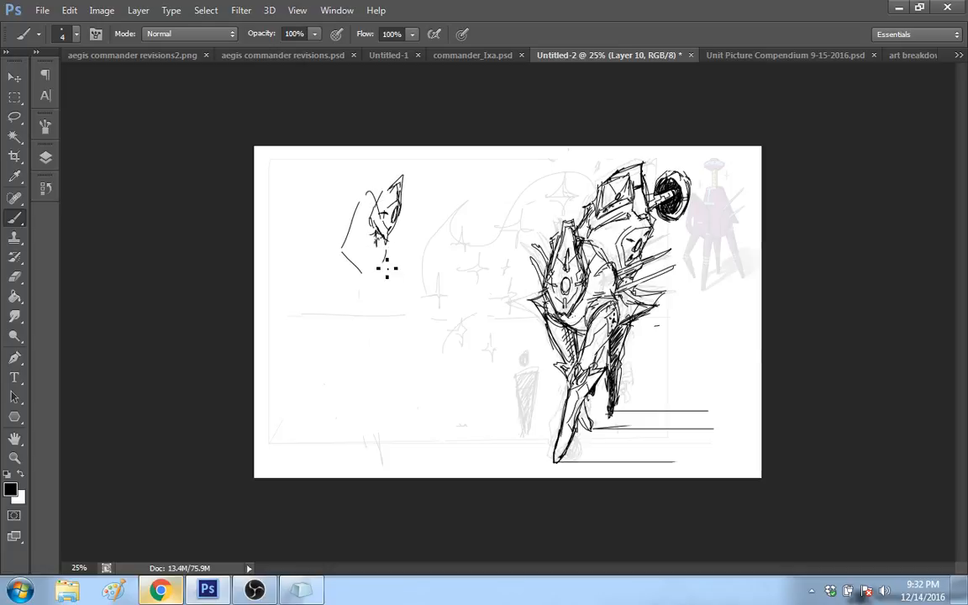
{"action": "left_click_drag", "start_coordinate": [372, 220], "coordinate": [384, 276]}
{"action": "mouse_move", "coordinate": [384, 210]}
{"action": "left_mouse_down"}
{"action": "mouse_move", "coordinate": [381, 199]}
{"action": "mouse_move", "coordinate": [376, 210]}
{"action": "left_mouse_up"}
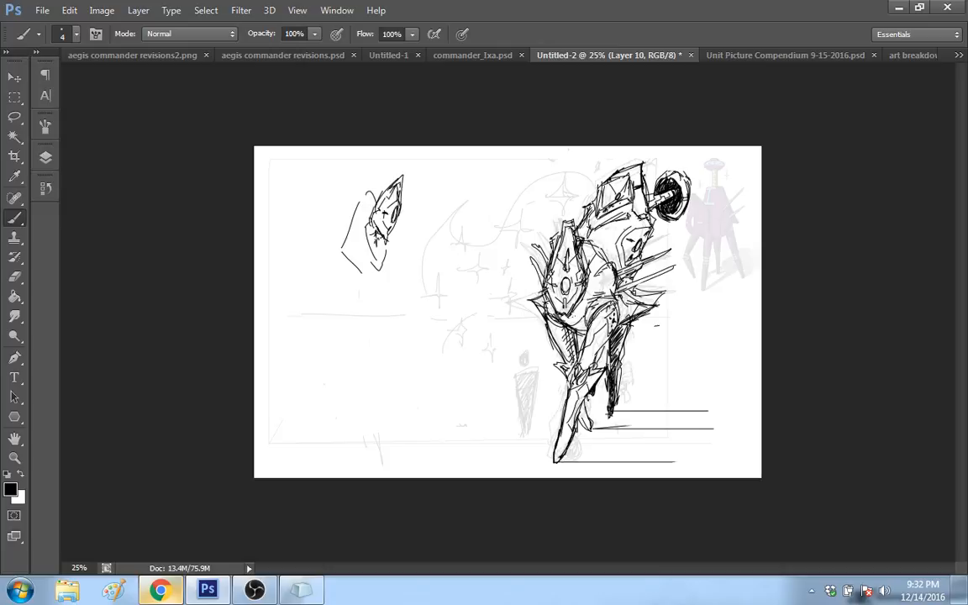
{"action": "left_click_drag", "start_coordinate": [402, 176], "coordinate": [394, 191]}
{"action": "left_click_drag", "start_coordinate": [340, 250], "coordinate": [368, 194]}
{"action": "mouse_move", "coordinate": [367, 187]}
{"action": "left_mouse_down"}
{"action": "mouse_move", "coordinate": [352, 211]}
{"action": "mouse_move", "coordinate": [375, 262]}
{"action": "mouse_move", "coordinate": [369, 219]}
{"action": "left_mouse_up"}
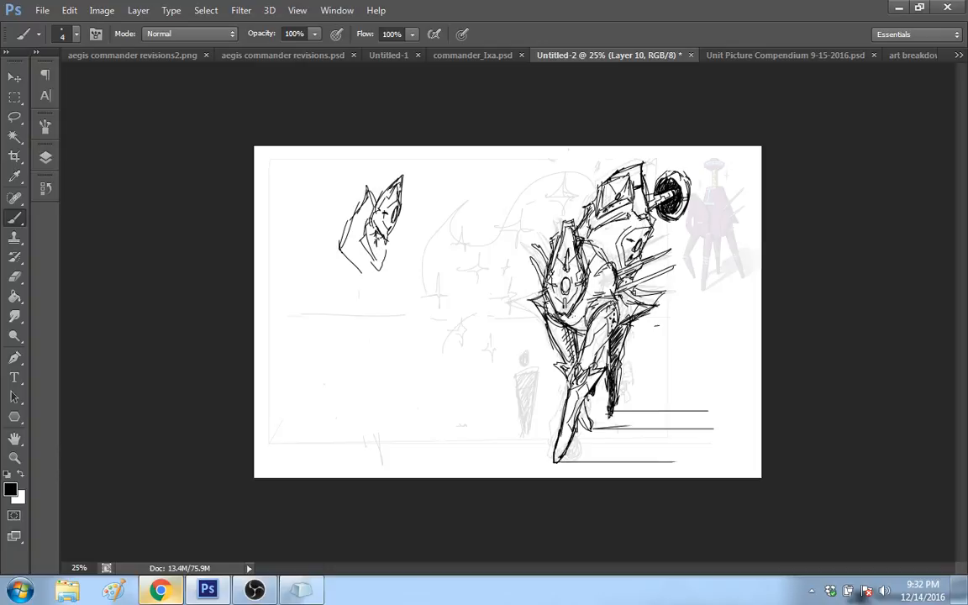
{"action": "mouse_move", "coordinate": [381, 264]}
{"action": "left_mouse_down"}
{"action": "mouse_move", "coordinate": [386, 244]}
{"action": "mouse_move", "coordinate": [384, 263]}
{"action": "mouse_move", "coordinate": [358, 266]}
{"action": "left_mouse_up"}
{"action": "left_click_drag", "start_coordinate": [364, 264], "coordinate": [387, 273]}
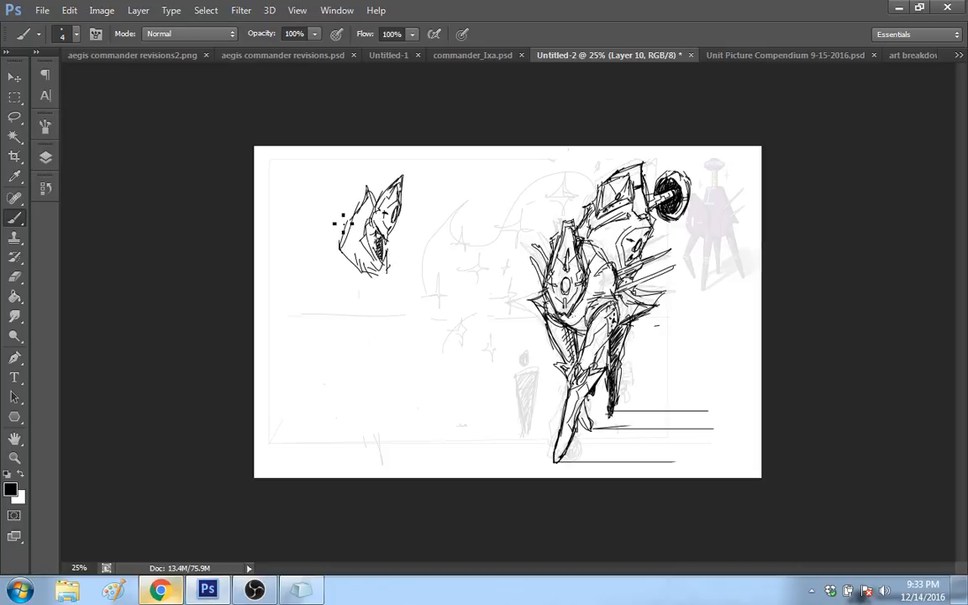
Step: Draw long spikes radiating from the second figure's back and add shoulder plates on both sides of the chest
{"action": "left_click_drag", "start_coordinate": [349, 221], "coordinate": [343, 227]}
{"action": "left_click_drag", "start_coordinate": [281, 158], "coordinate": [353, 222]}
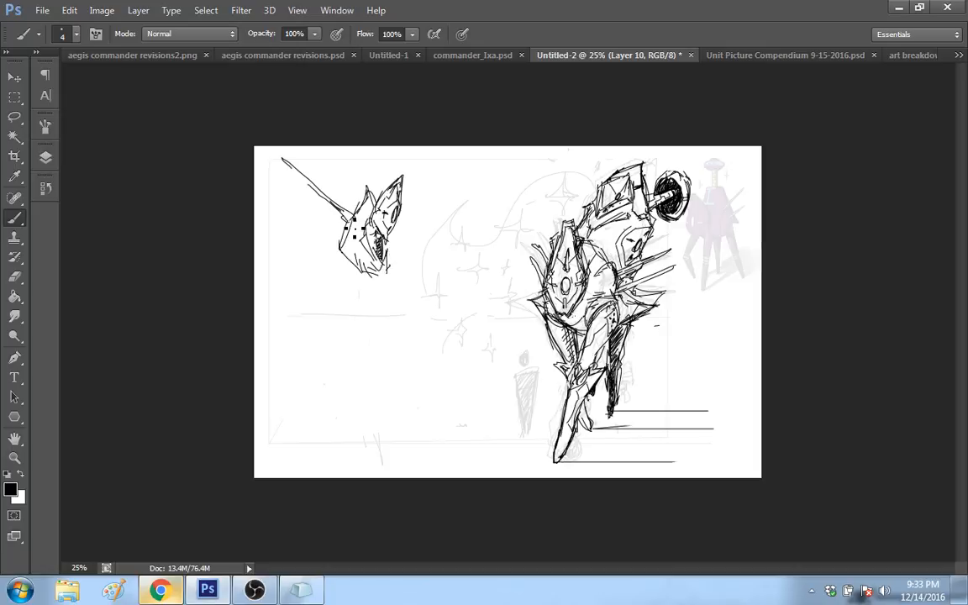
{"action": "mouse_move", "coordinate": [344, 148]}
{"action": "left_mouse_down"}
{"action": "mouse_move", "coordinate": [361, 204]}
{"action": "mouse_move", "coordinate": [270, 201]}
{"action": "left_mouse_up"}
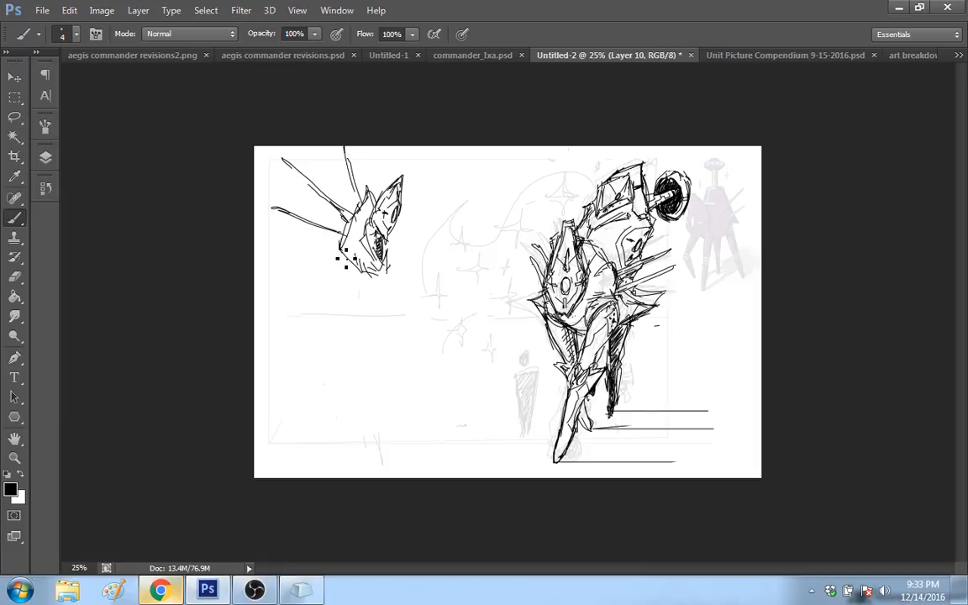
{"action": "left_click_drag", "start_coordinate": [342, 236], "coordinate": [327, 255]}
{"action": "mouse_move", "coordinate": [333, 221]}
{"action": "left_mouse_down"}
{"action": "mouse_move", "coordinate": [352, 260]}
{"action": "mouse_move", "coordinate": [342, 267]}
{"action": "left_mouse_up"}
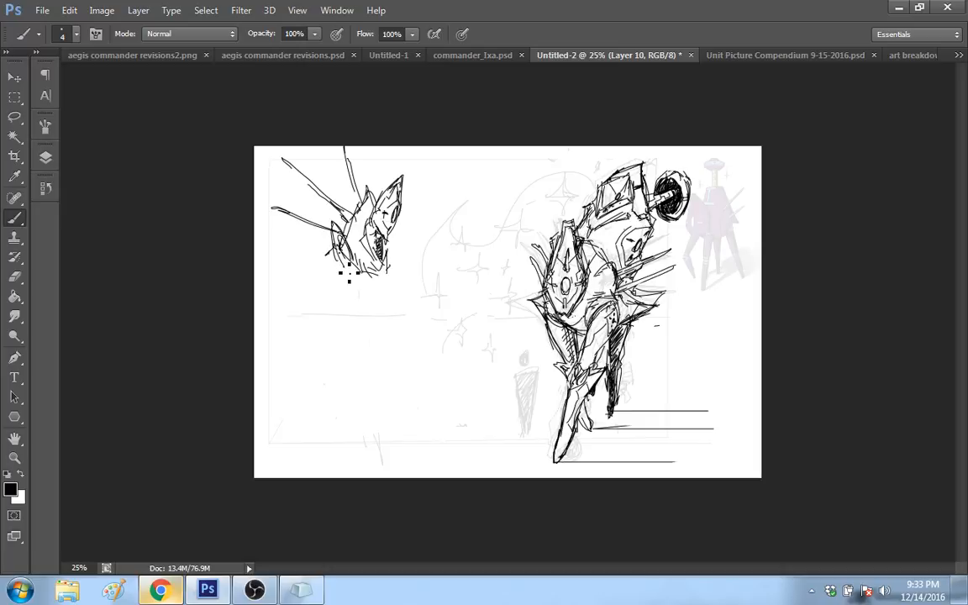
{"action": "mouse_move", "coordinate": [396, 236]}
{"action": "left_mouse_down"}
{"action": "mouse_move", "coordinate": [388, 257]}
{"action": "mouse_move", "coordinate": [401, 255]}
{"action": "mouse_move", "coordinate": [372, 286]}
{"action": "mouse_move", "coordinate": [388, 280]}
{"action": "left_mouse_up"}
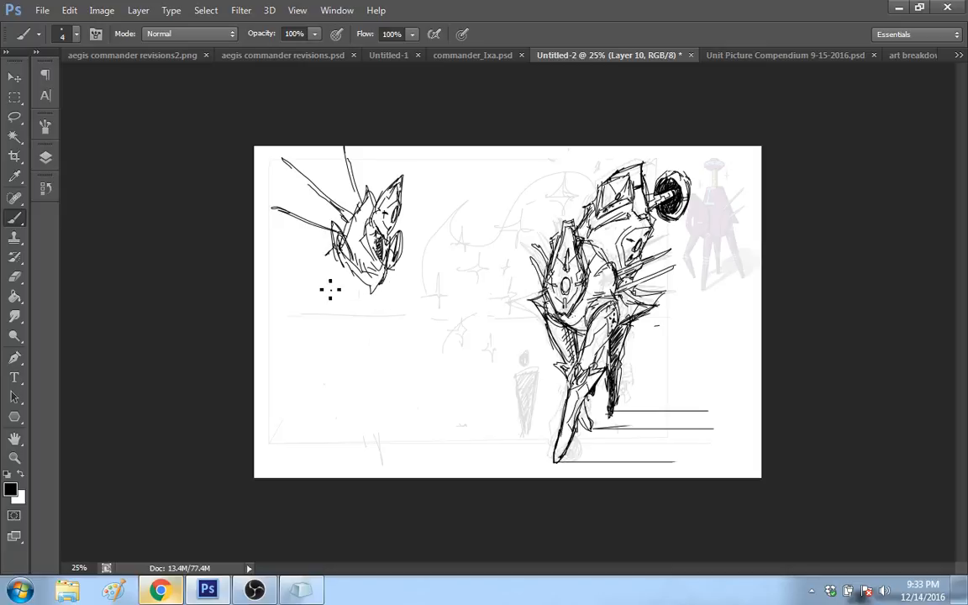
Step: Sketch the second figure's narrow waist and blocky hips beneath the chest
{"action": "left_click_drag", "start_coordinate": [318, 294], "coordinate": [361, 299]}
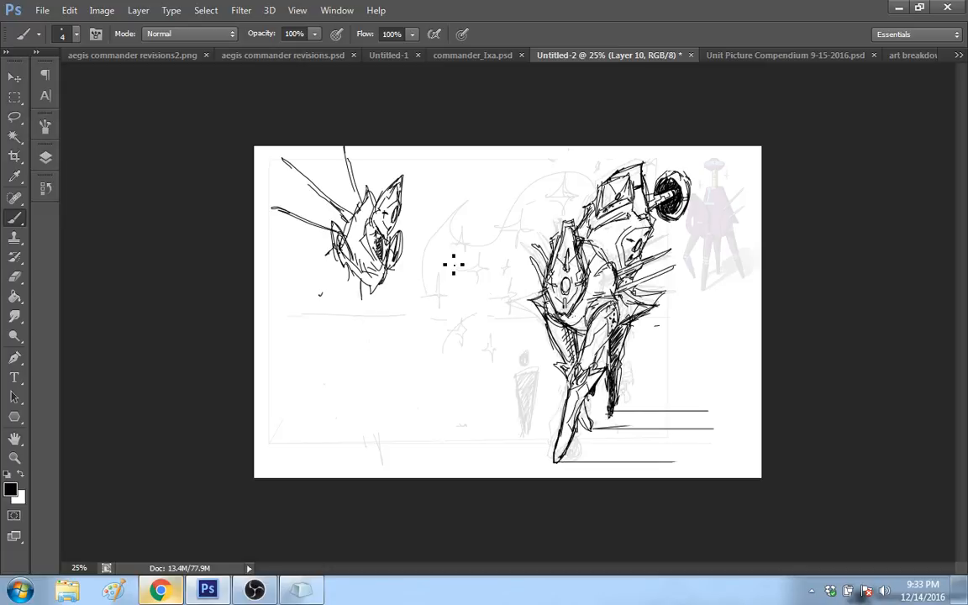
{"action": "left_click_drag", "start_coordinate": [362, 283], "coordinate": [367, 306]}
{"action": "left_click_drag", "start_coordinate": [349, 266], "coordinate": [336, 294]}
{"action": "left_click_drag", "start_coordinate": [336, 294], "coordinate": [359, 311]}
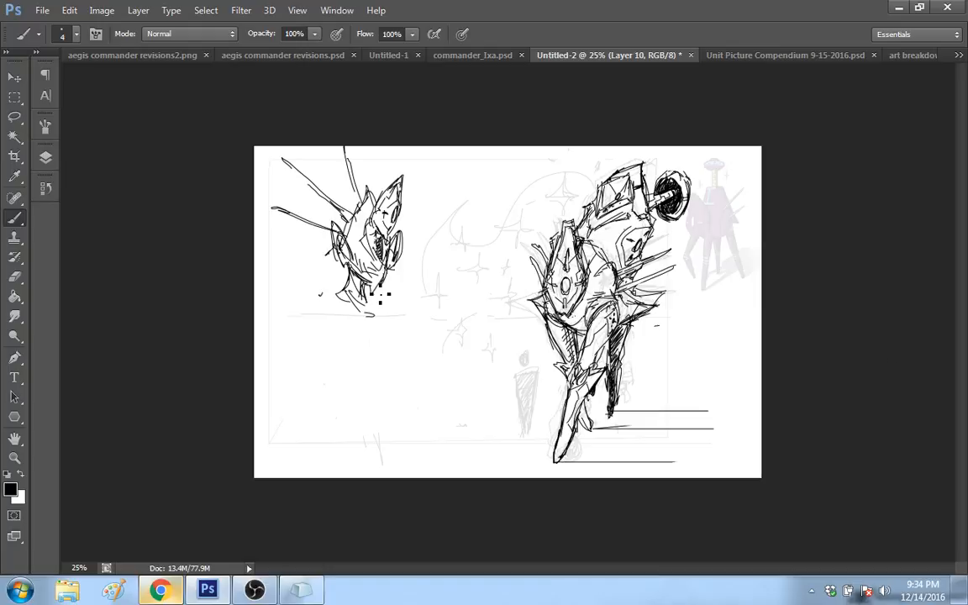
{"action": "left_click_drag", "start_coordinate": [371, 302], "coordinate": [379, 305]}
{"action": "mouse_move", "coordinate": [339, 294]}
{"action": "left_mouse_down"}
{"action": "mouse_move", "coordinate": [357, 300]}
{"action": "mouse_move", "coordinate": [353, 324]}
{"action": "left_mouse_up"}
{"action": "left_click_drag", "start_coordinate": [374, 302], "coordinate": [374, 347]}
{"action": "mouse_move", "coordinate": [342, 313]}
{"action": "left_mouse_down"}
{"action": "mouse_move", "coordinate": [380, 329]}
{"action": "mouse_move", "coordinate": [389, 367]}
{"action": "left_mouse_up"}
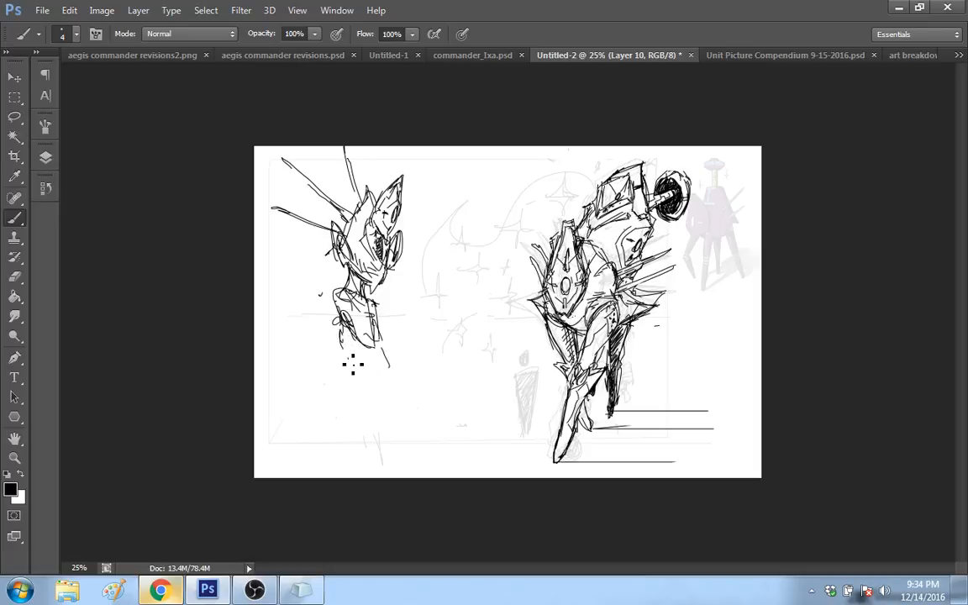
Step: Draw the second figure's long, thin crossed legs running down to the canvas's lower edge
{"action": "left_click_drag", "start_coordinate": [338, 320], "coordinate": [341, 347]}
{"action": "mouse_move", "coordinate": [348, 353]}
{"action": "left_mouse_down"}
{"action": "mouse_move", "coordinate": [365, 407]}
{"action": "mouse_move", "coordinate": [348, 348]}
{"action": "mouse_move", "coordinate": [374, 458]}
{"action": "left_mouse_up"}
{"action": "left_click_drag", "start_coordinate": [360, 418], "coordinate": [377, 475]}
{"action": "mouse_move", "coordinate": [380, 341]}
{"action": "left_mouse_down"}
{"action": "mouse_move", "coordinate": [385, 322]}
{"action": "mouse_move", "coordinate": [353, 465]}
{"action": "mouse_move", "coordinate": [350, 408]}
{"action": "left_mouse_up"}
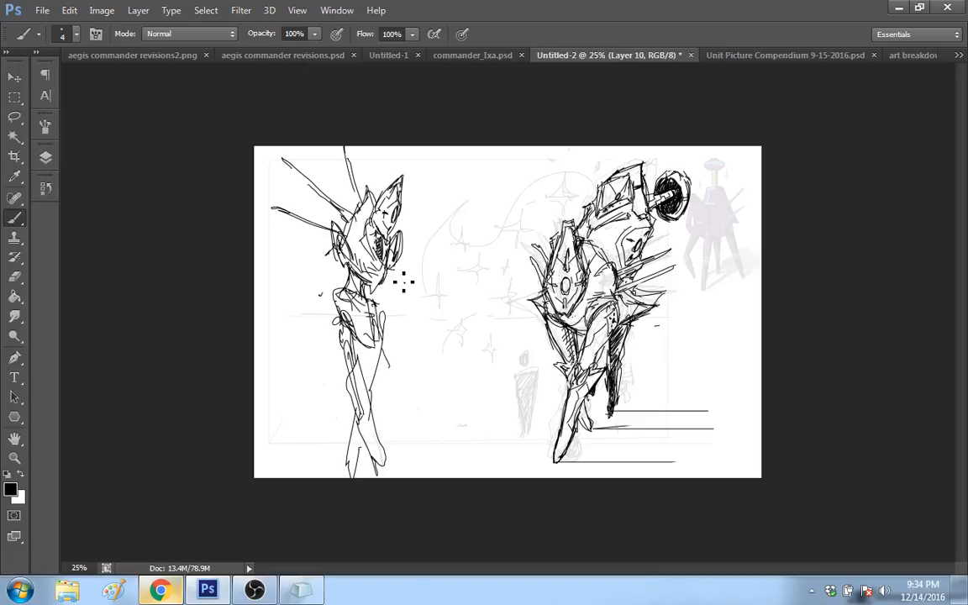
Step: Sketch the second figure's front arm hanging from the shoulder plate with loose forearm strokes
{"action": "left_click_drag", "start_coordinate": [402, 278], "coordinate": [406, 304]}
{"action": "mouse_move", "coordinate": [396, 261]}
{"action": "left_mouse_down"}
{"action": "mouse_move", "coordinate": [405, 319]}
{"action": "mouse_move", "coordinate": [417, 304]}
{"action": "mouse_move", "coordinate": [416, 319]}
{"action": "left_mouse_up"}
{"action": "left_click_drag", "start_coordinate": [414, 326], "coordinate": [414, 354]}
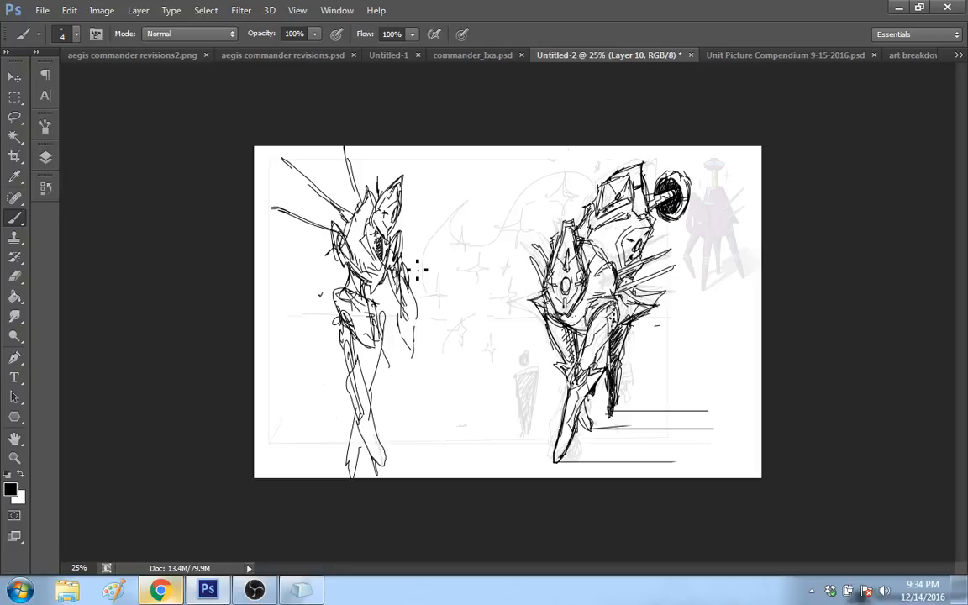
Step: Draw a long upright staff beside the second figure's front arm, with a curved crossbar and a hooked lower end
{"action": "left_click_drag", "start_coordinate": [426, 183], "coordinate": [402, 397]}
{"action": "left_click_drag", "start_coordinate": [399, 318], "coordinate": [398, 410]}
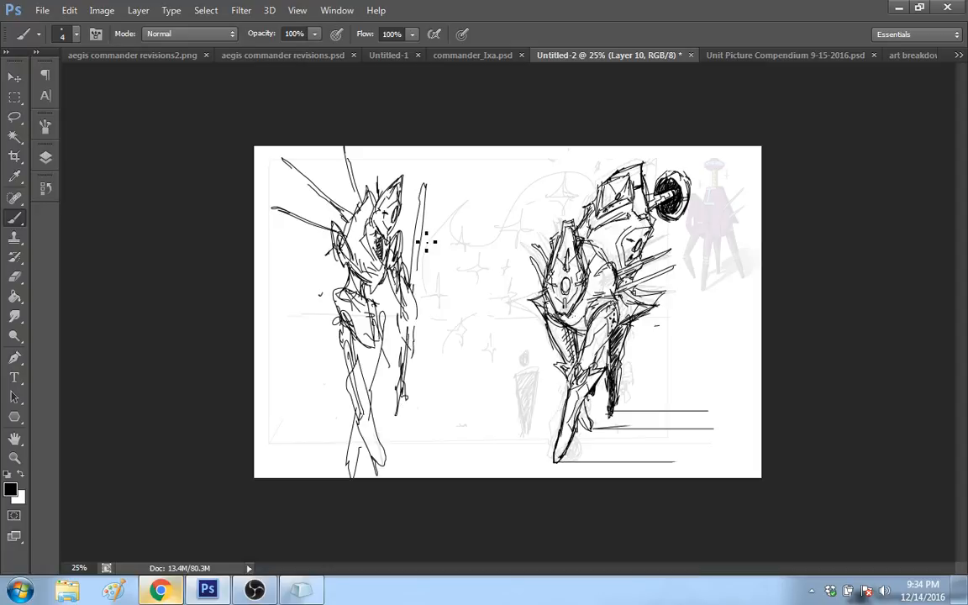
{"action": "left_click_drag", "start_coordinate": [424, 220], "coordinate": [415, 298]}
{"action": "mouse_move", "coordinate": [410, 180]}
{"action": "left_mouse_down"}
{"action": "mouse_move", "coordinate": [444, 185]}
{"action": "mouse_move", "coordinate": [428, 195]}
{"action": "left_mouse_up"}
{"action": "mouse_move", "coordinate": [397, 407]}
{"action": "left_mouse_down"}
{"action": "mouse_move", "coordinate": [389, 414]}
{"action": "mouse_move", "coordinate": [407, 398]}
{"action": "mouse_move", "coordinate": [418, 411]}
{"action": "left_mouse_up"}
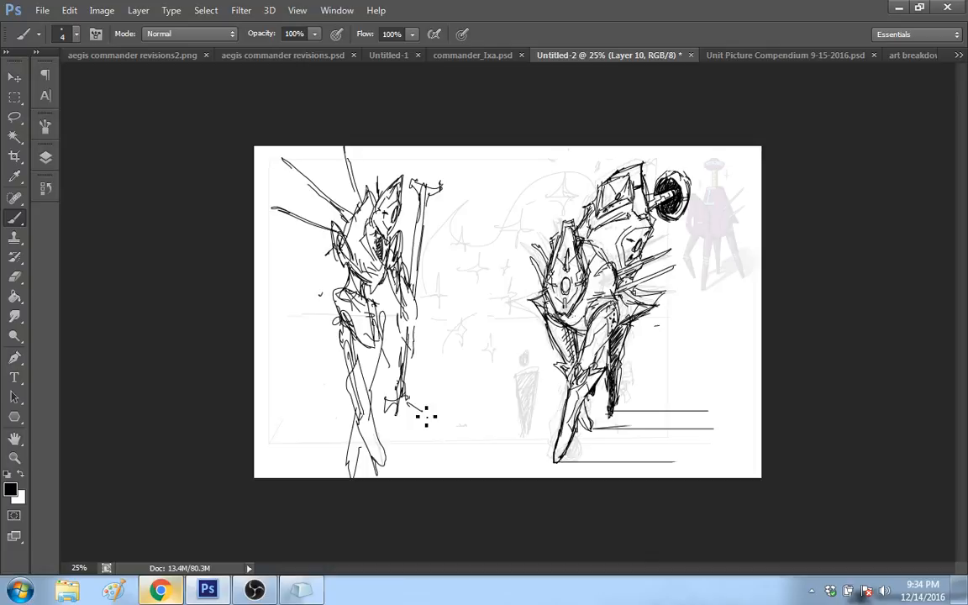
{"action": "left_click_drag", "start_coordinate": [424, 414], "coordinate": [403, 395]}
Step: Add detail strokes to the second figure's thigh and chest, and widen the forearm holding the staff
{"action": "left_click_drag", "start_coordinate": [385, 376], "coordinate": [364, 354]}
{"action": "left_click_drag", "start_coordinate": [362, 239], "coordinate": [359, 249]}
{"action": "mouse_move", "coordinate": [400, 305]}
{"action": "left_mouse_down"}
{"action": "mouse_move", "coordinate": [410, 348]}
{"action": "mouse_move", "coordinate": [416, 298]}
{"action": "mouse_move", "coordinate": [415, 315]}
{"action": "left_mouse_up"}
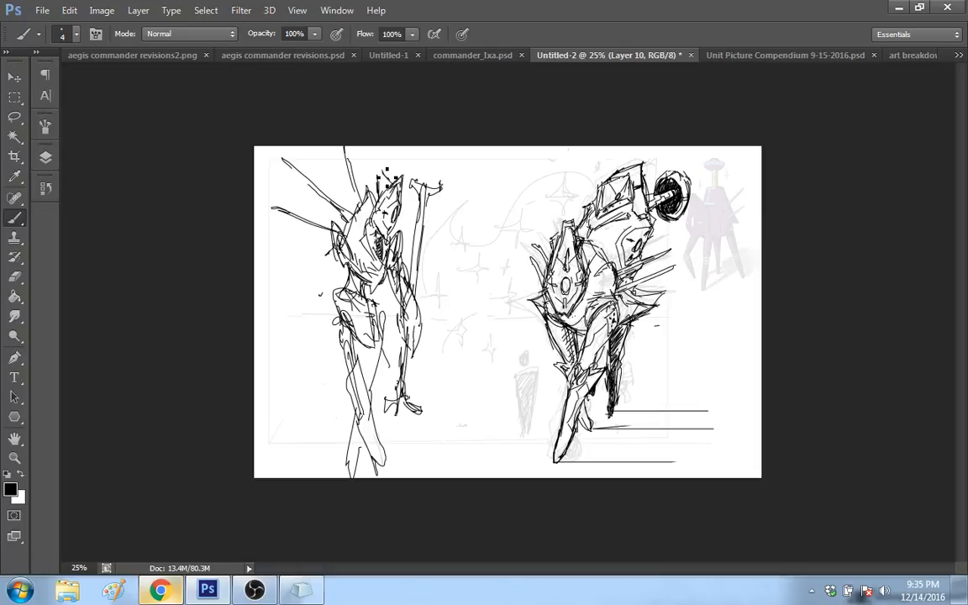
Step: Add a pointed crest to the second figure's head and redraw the rear shoulder as a rounded plate
{"action": "left_click_drag", "start_coordinate": [383, 169], "coordinate": [378, 195]}
{"action": "key", "text": "ctrl+alt+z"}
{"action": "key", "text": "ctrl+alt+z"}
{"action": "mouse_move", "coordinate": [376, 195]}
{"action": "left_mouse_down"}
{"action": "mouse_move", "coordinate": [383, 171]}
{"action": "mouse_move", "coordinate": [385, 211]}
{"action": "mouse_move", "coordinate": [384, 176]}
{"action": "mouse_move", "coordinate": [380, 205]}
{"action": "left_mouse_up"}
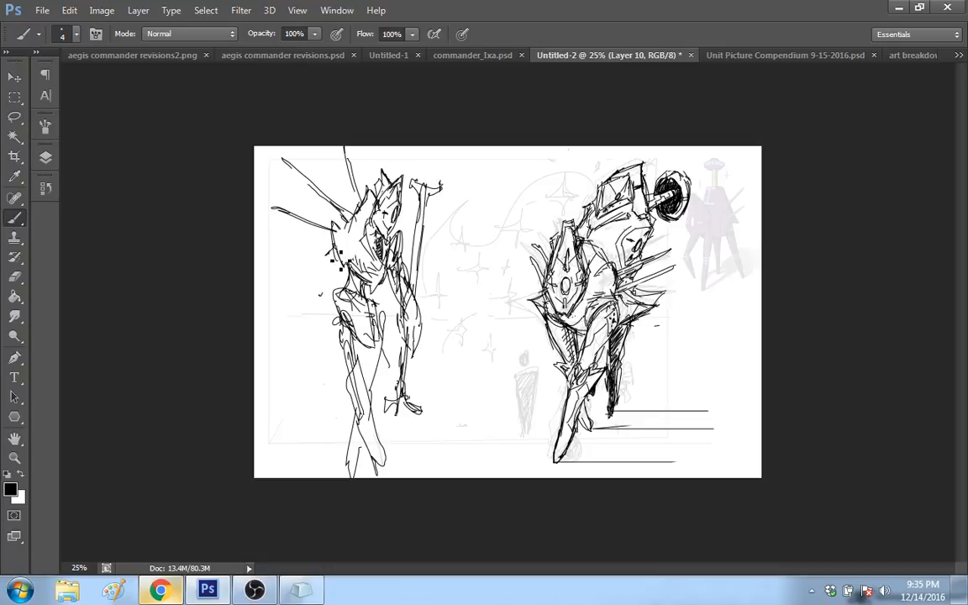
{"action": "left_click_drag", "start_coordinate": [336, 225], "coordinate": [353, 258]}
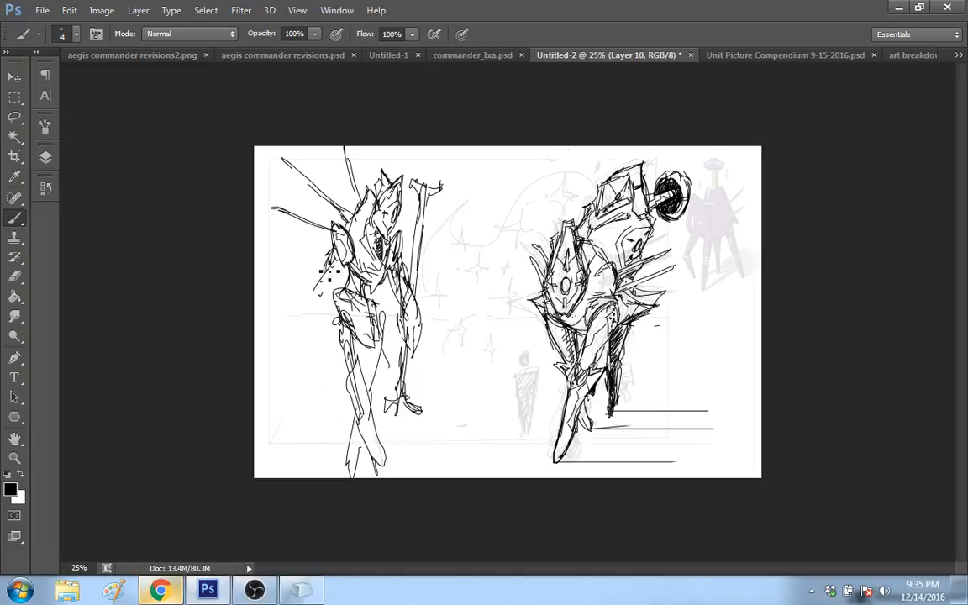
Step: Sketch the second figure's rear arm as a long tapering blade sweeping down and away from the shoulder plate
{"action": "mouse_move", "coordinate": [326, 274]}
{"action": "left_mouse_down"}
{"action": "mouse_move", "coordinate": [307, 301]}
{"action": "mouse_move", "coordinate": [324, 257]}
{"action": "mouse_move", "coordinate": [312, 264]}
{"action": "left_mouse_up"}
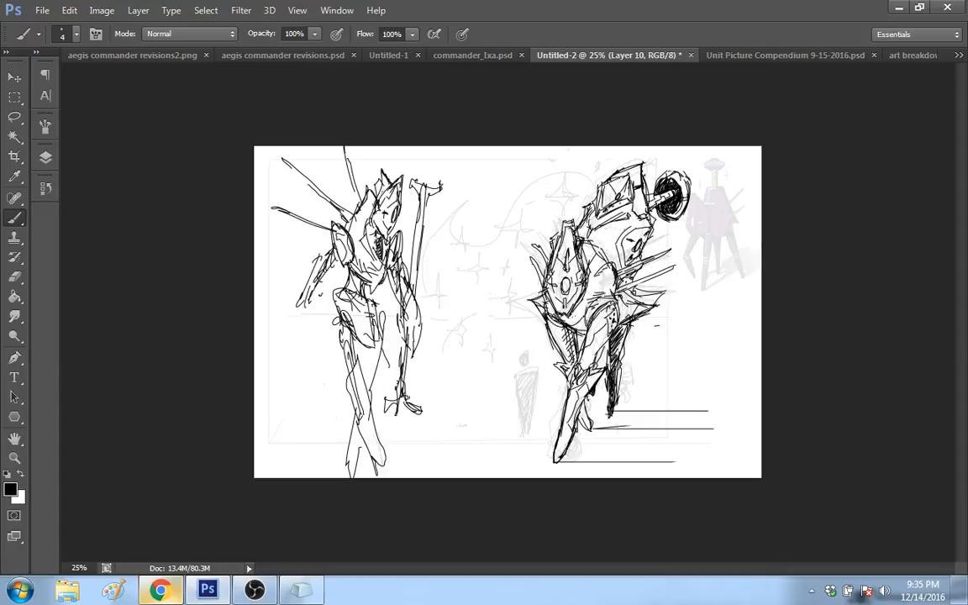
{"action": "left_click_drag", "start_coordinate": [304, 304], "coordinate": [331, 275]}
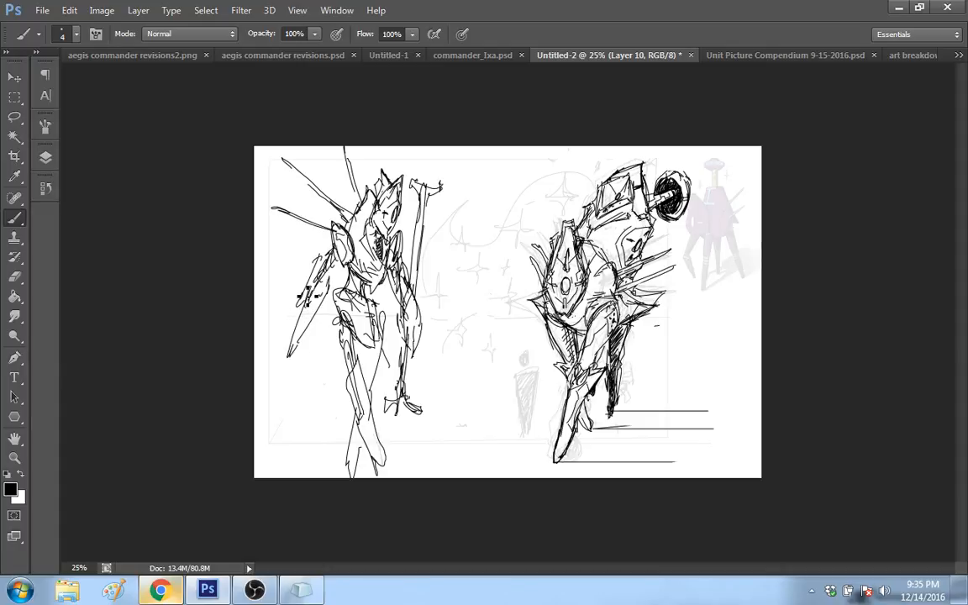
{"action": "left_click_drag", "start_coordinate": [305, 252], "coordinate": [281, 357]}
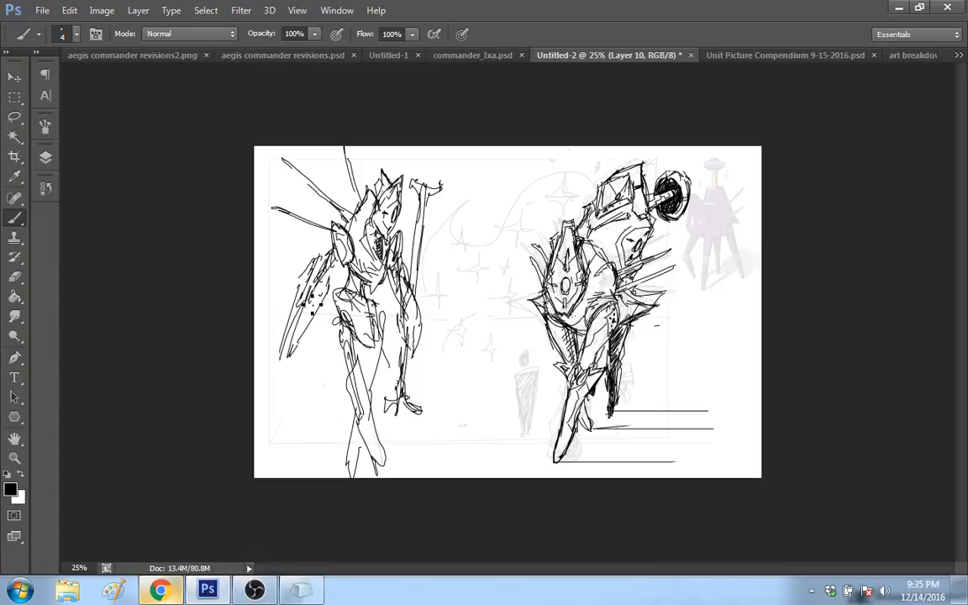
{"action": "mouse_move", "coordinate": [313, 304]}
{"action": "left_mouse_down"}
{"action": "mouse_move", "coordinate": [261, 420]}
{"action": "mouse_move", "coordinate": [281, 395]}
{"action": "mouse_move", "coordinate": [331, 269]}
{"action": "left_mouse_up"}
{"action": "left_click_drag", "start_coordinate": [312, 218], "coordinate": [312, 238]}
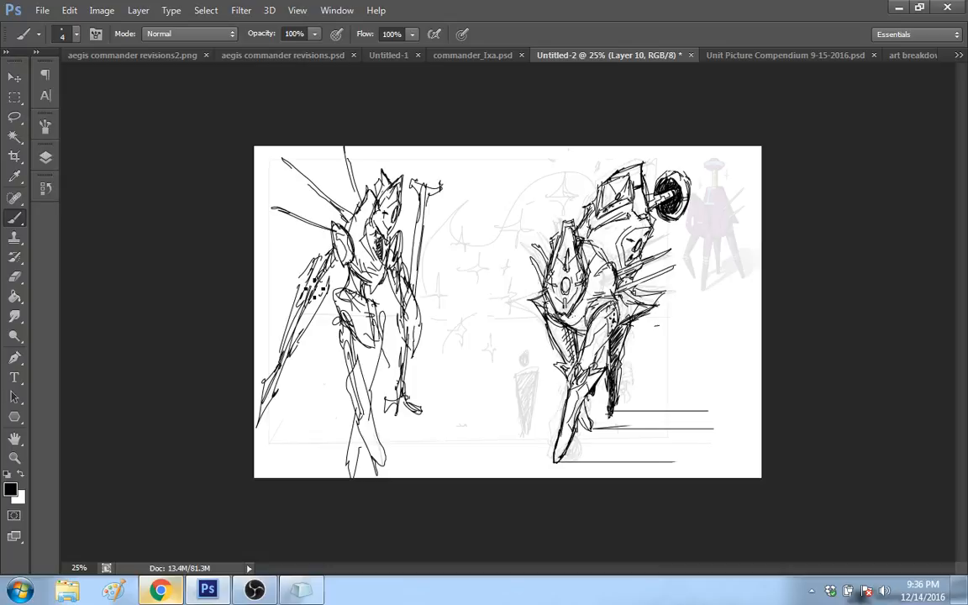
{"action": "mouse_move", "coordinate": [316, 289]}
{"action": "left_mouse_down"}
{"action": "mouse_move", "coordinate": [325, 243]}
{"action": "mouse_move", "coordinate": [319, 295]}
{"action": "left_mouse_up"}
{"action": "mouse_move", "coordinate": [287, 240]}
{"action": "left_mouse_down"}
{"action": "mouse_move", "coordinate": [287, 280]}
{"action": "mouse_move", "coordinate": [324, 295]}
{"action": "left_mouse_up"}
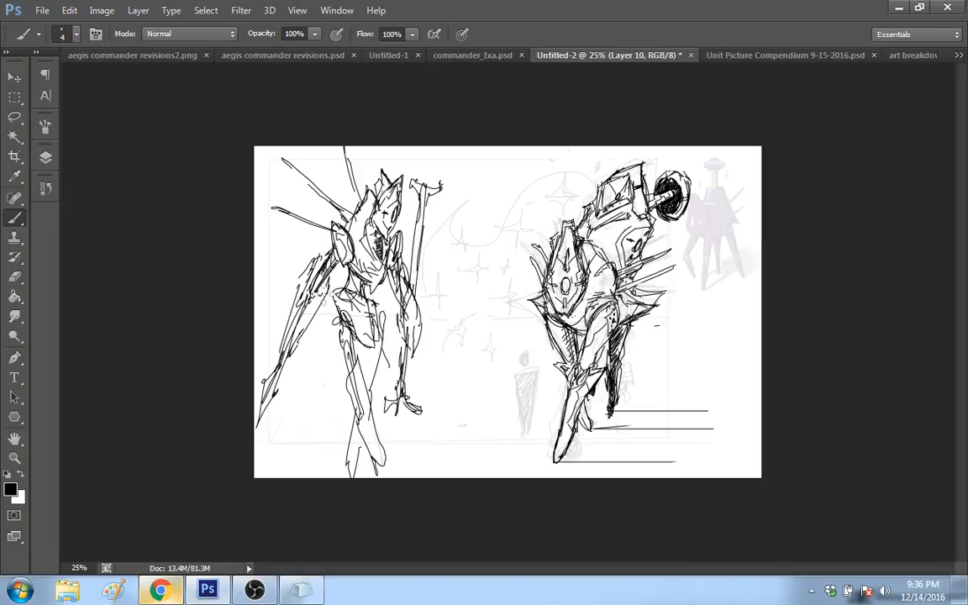
Step: Clear the loose strokes inside the second figure's thigh and redraw its contour with shading at the hip joint
{"action": "key", "text": "ctrl+z"}
{"action": "left_click_drag", "start_coordinate": [335, 294], "coordinate": [323, 313]}
{"action": "key", "text": "ctrl+z"}
{"action": "mouse_move", "coordinate": [329, 281]}
{"action": "left_mouse_down"}
{"action": "mouse_move", "coordinate": [283, 363]}
{"action": "mouse_move", "coordinate": [328, 272]}
{"action": "left_mouse_up"}
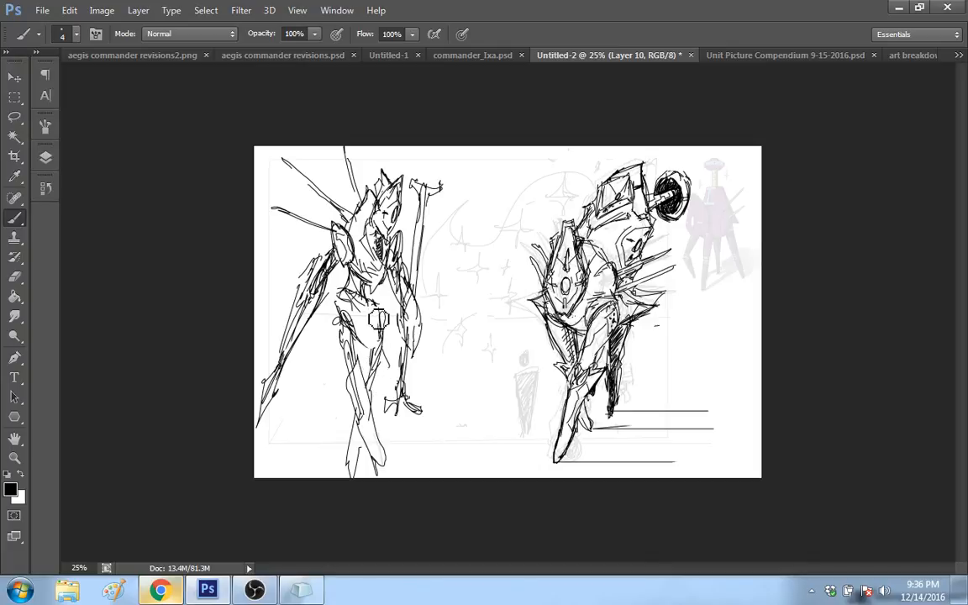
{"action": "key", "text": "ctrl+z"}
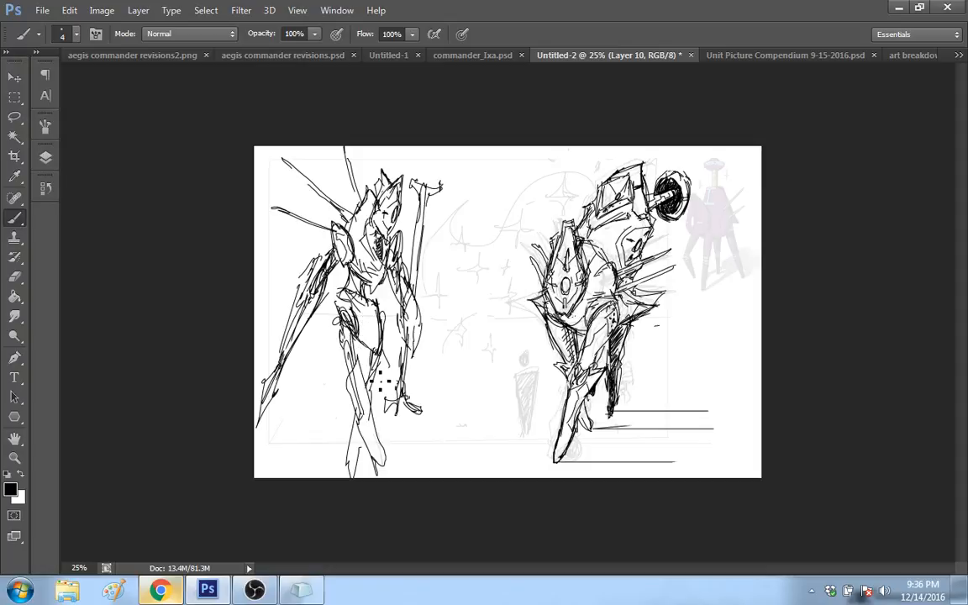
Step: Add pointed strokes to the second figure's feet and short spikes projecting behind its hip
{"action": "left_click_drag", "start_coordinate": [364, 455], "coordinate": [376, 476]}
{"action": "left_click_drag", "start_coordinate": [384, 466], "coordinate": [388, 481]}
{"action": "mouse_move", "coordinate": [322, 325]}
{"action": "left_mouse_down"}
{"action": "mouse_move", "coordinate": [342, 329]}
{"action": "mouse_move", "coordinate": [340, 320]}
{"action": "left_mouse_up"}
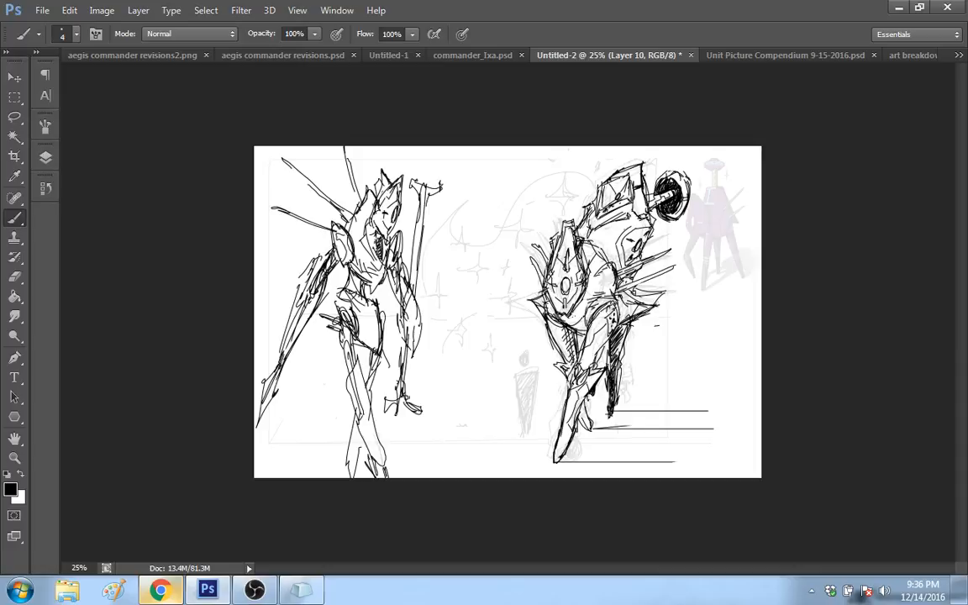
Step: Replace the second figure's thin back spikes with thick pointed blades and add another long spike below the rear shoulder
{"action": "key", "text": "ctrl+z"}
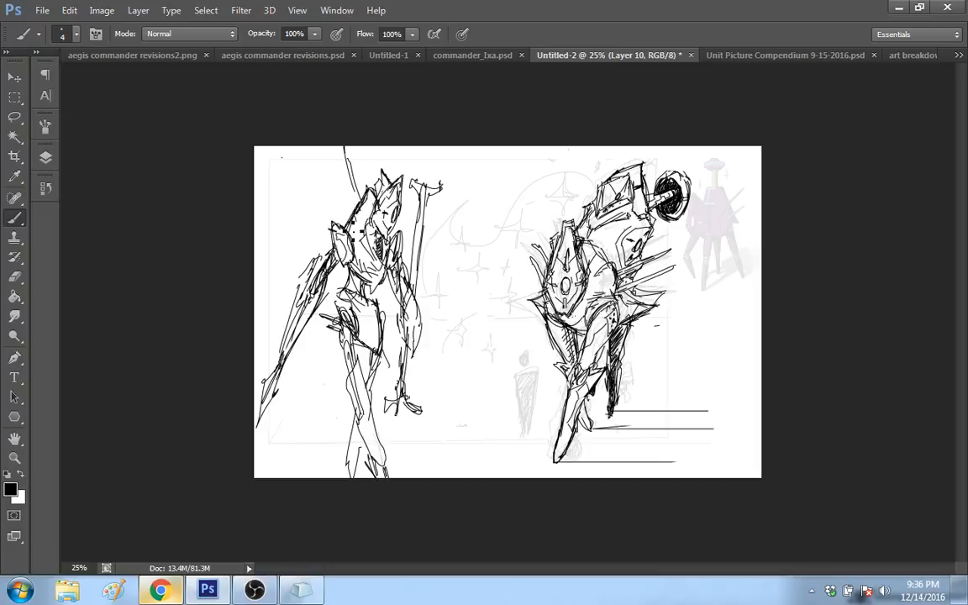
{"action": "mouse_move", "coordinate": [355, 212]}
{"action": "left_mouse_down"}
{"action": "mouse_move", "coordinate": [367, 192]}
{"action": "mouse_move", "coordinate": [355, 227]}
{"action": "left_mouse_up"}
{"action": "mouse_move", "coordinate": [311, 189]}
{"action": "left_mouse_down"}
{"action": "mouse_move", "coordinate": [335, 225]}
{"action": "mouse_move", "coordinate": [338, 205]}
{"action": "mouse_move", "coordinate": [302, 179]}
{"action": "mouse_move", "coordinate": [319, 212]}
{"action": "left_mouse_up"}
{"action": "mouse_move", "coordinate": [285, 159]}
{"action": "left_mouse_down"}
{"action": "mouse_move", "coordinate": [321, 186]}
{"action": "mouse_move", "coordinate": [284, 152]}
{"action": "mouse_move", "coordinate": [313, 202]}
{"action": "mouse_move", "coordinate": [335, 203]}
{"action": "left_mouse_up"}
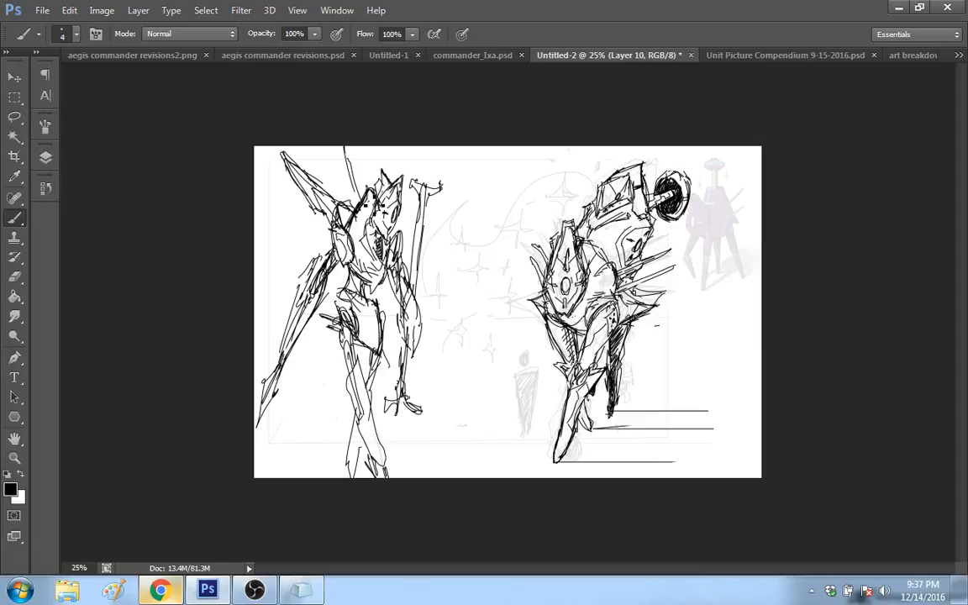
{"action": "left_click_drag", "start_coordinate": [347, 155], "coordinate": [364, 196]}
{"action": "mouse_move", "coordinate": [342, 161]}
{"action": "left_mouse_down"}
{"action": "mouse_move", "coordinate": [351, 186]}
{"action": "mouse_move", "coordinate": [334, 152]}
{"action": "mouse_move", "coordinate": [351, 185]}
{"action": "left_mouse_up"}
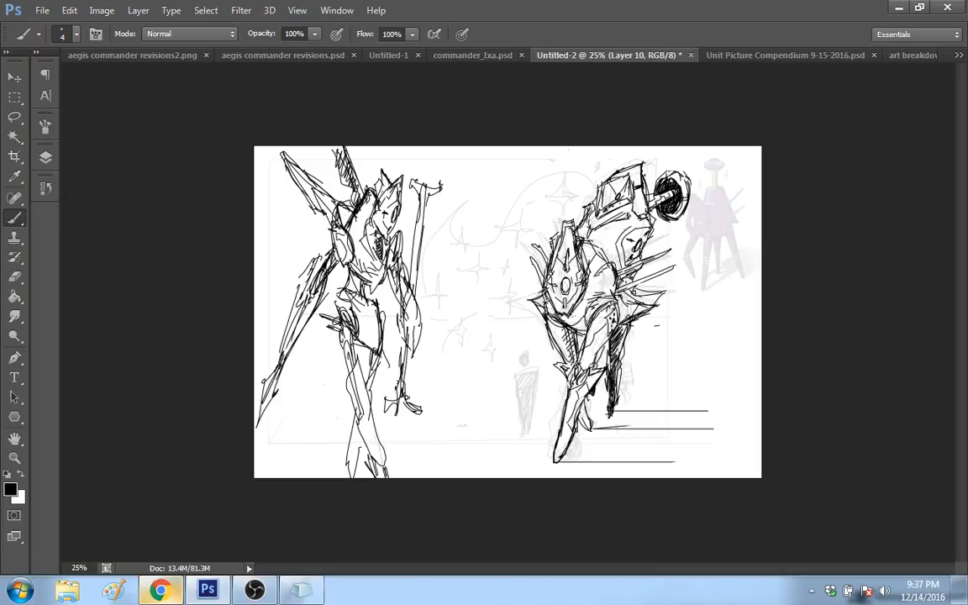
{"action": "left_click_drag", "start_coordinate": [328, 249], "coordinate": [272, 265]}
{"action": "left_click_drag", "start_coordinate": [329, 249], "coordinate": [258, 284]}
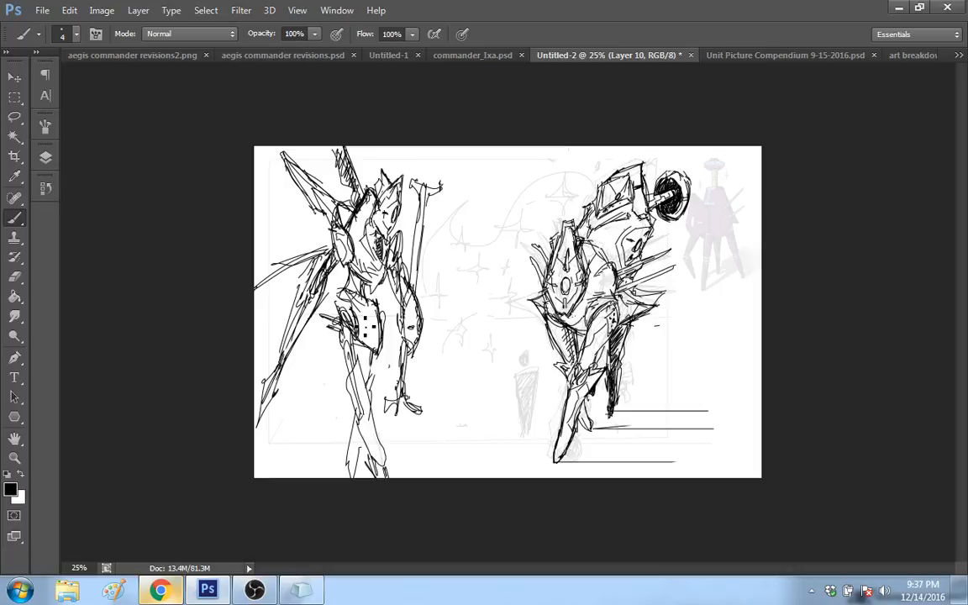
Step: Refine the second figure's upper leg, waist and pelvis outlines and hatch the thigh plate
{"action": "mouse_move", "coordinate": [372, 351]}
{"action": "left_mouse_down"}
{"action": "mouse_move", "coordinate": [367, 396]}
{"action": "mouse_move", "coordinate": [369, 386]}
{"action": "left_mouse_up"}
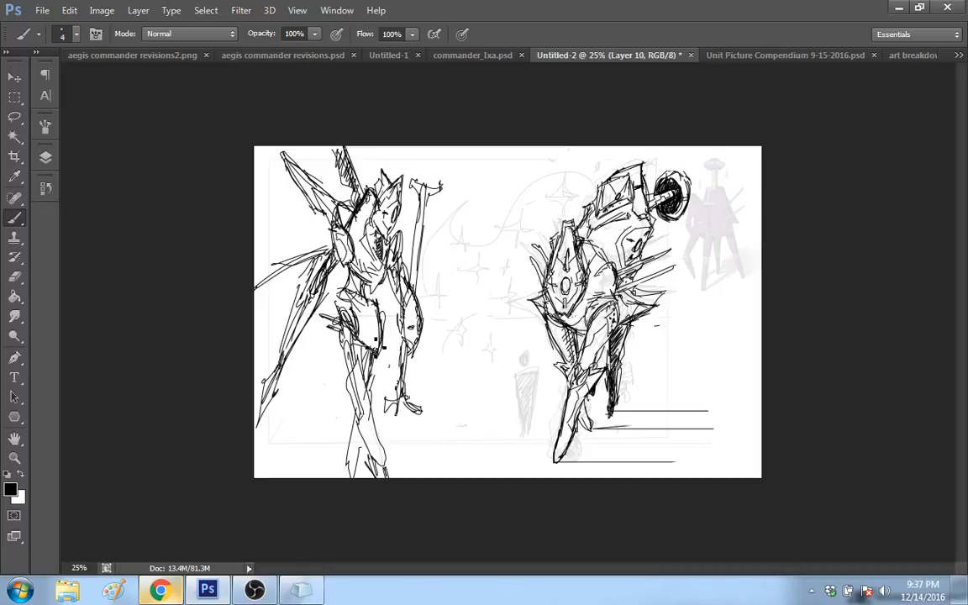
{"action": "left_click_drag", "start_coordinate": [385, 309], "coordinate": [375, 311]}
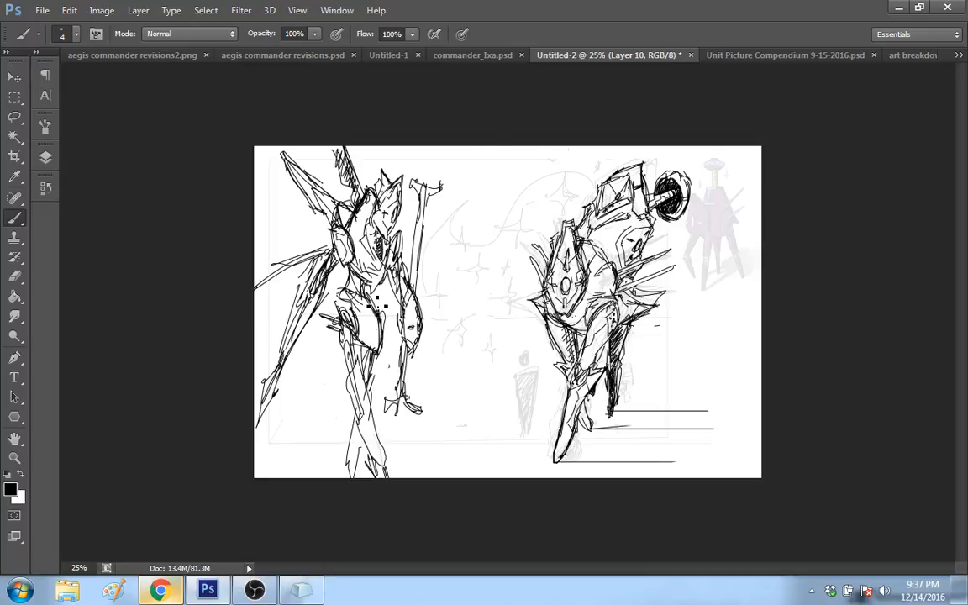
{"action": "mouse_move", "coordinate": [378, 306]}
{"action": "left_mouse_down"}
{"action": "mouse_move", "coordinate": [369, 285]}
{"action": "mouse_move", "coordinate": [359, 295]}
{"action": "mouse_move", "coordinate": [368, 301]}
{"action": "left_mouse_up"}
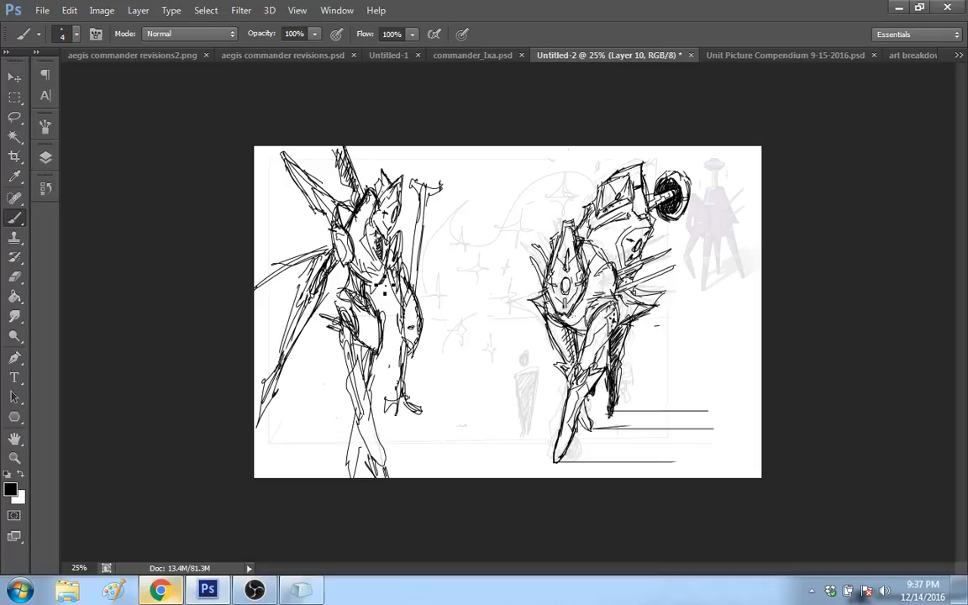
{"action": "mouse_move", "coordinate": [333, 295]}
{"action": "left_mouse_down"}
{"action": "mouse_move", "coordinate": [360, 326]}
{"action": "mouse_move", "coordinate": [352, 295]}
{"action": "left_mouse_up"}
{"action": "left_click_drag", "start_coordinate": [370, 329], "coordinate": [408, 331]}
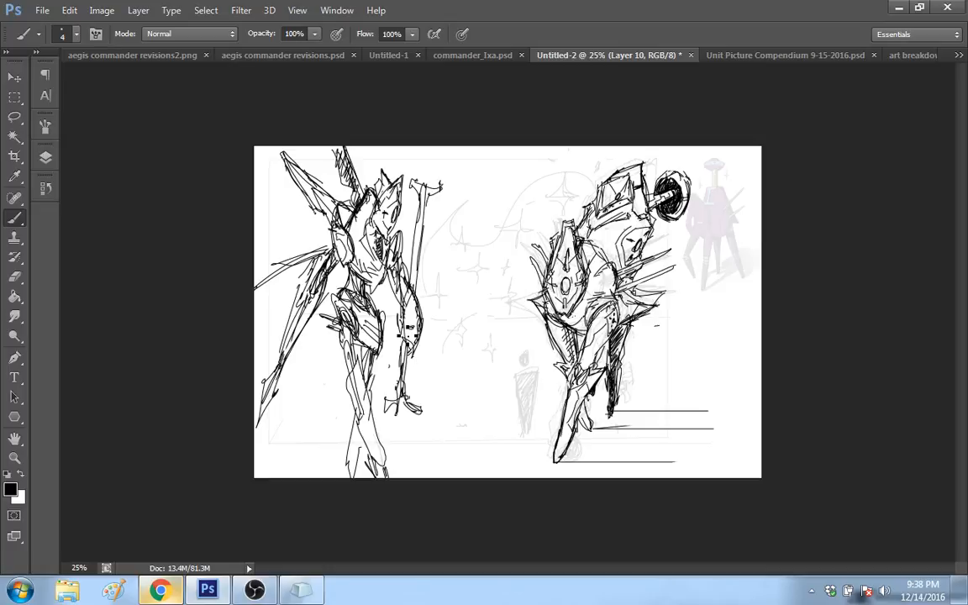
Step: Select the second figure with a rectangular marquee and move it onto its own layer using Layer Via Cut
{"action": "left_click", "coordinate": [44, 160]}
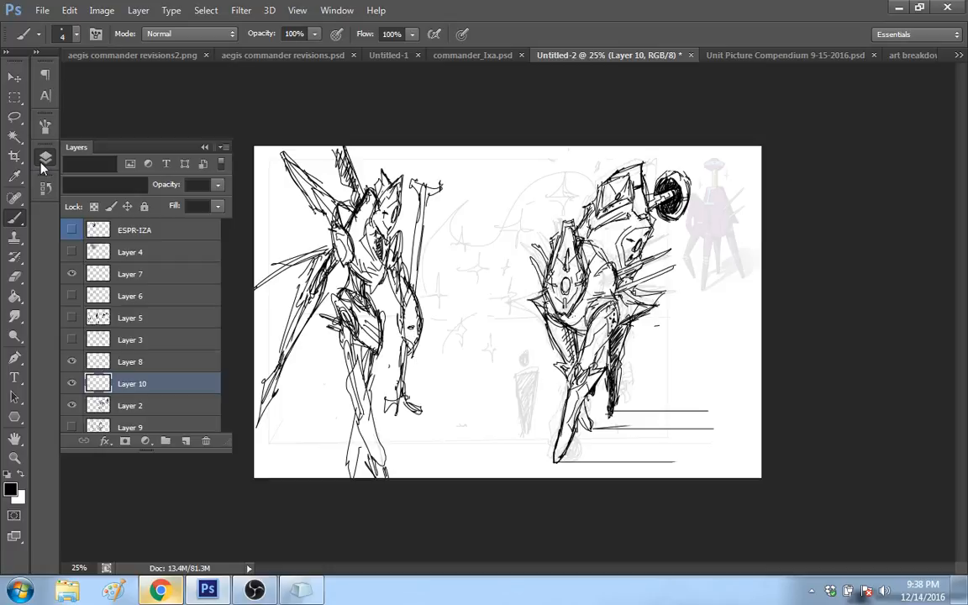
{"action": "left_click", "coordinate": [46, 187]}
{"action": "left_click", "coordinate": [15, 77]}
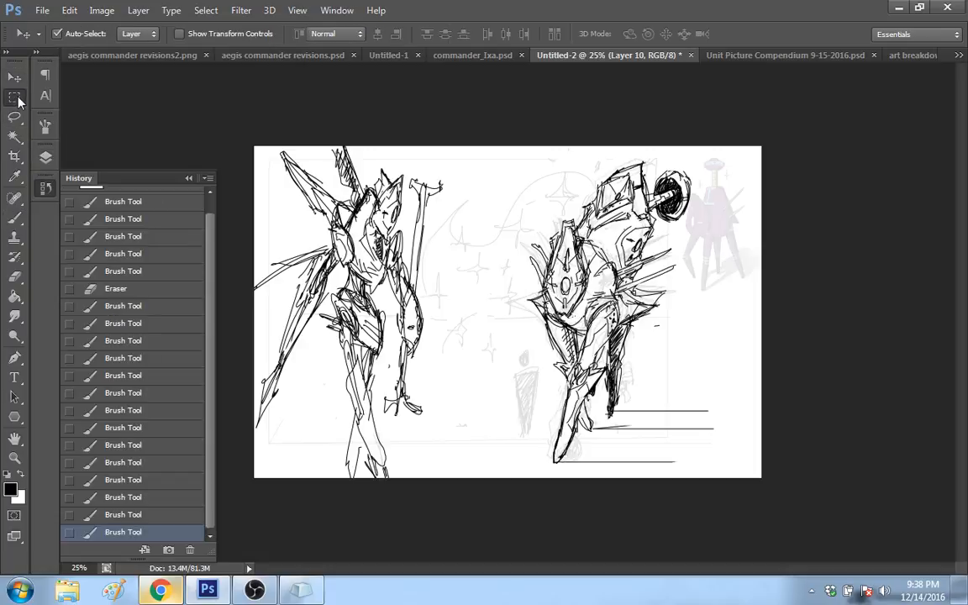
{"action": "left_click", "coordinate": [14, 97]}
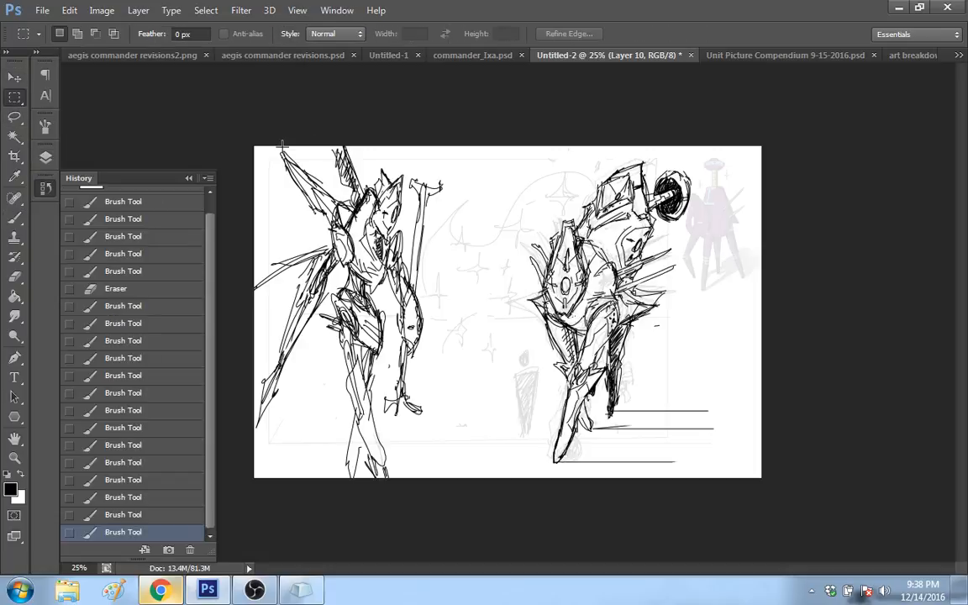
{"action": "left_click_drag", "start_coordinate": [462, 146], "coordinate": [254, 477]}
{"action": "right_click", "coordinate": [391, 256]}
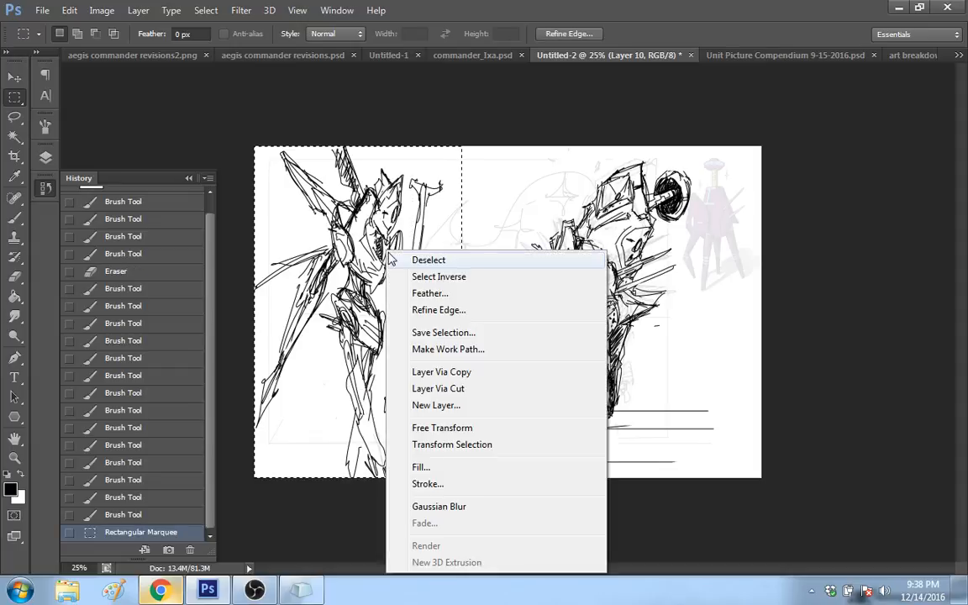
{"action": "left_click", "coordinate": [444, 389]}
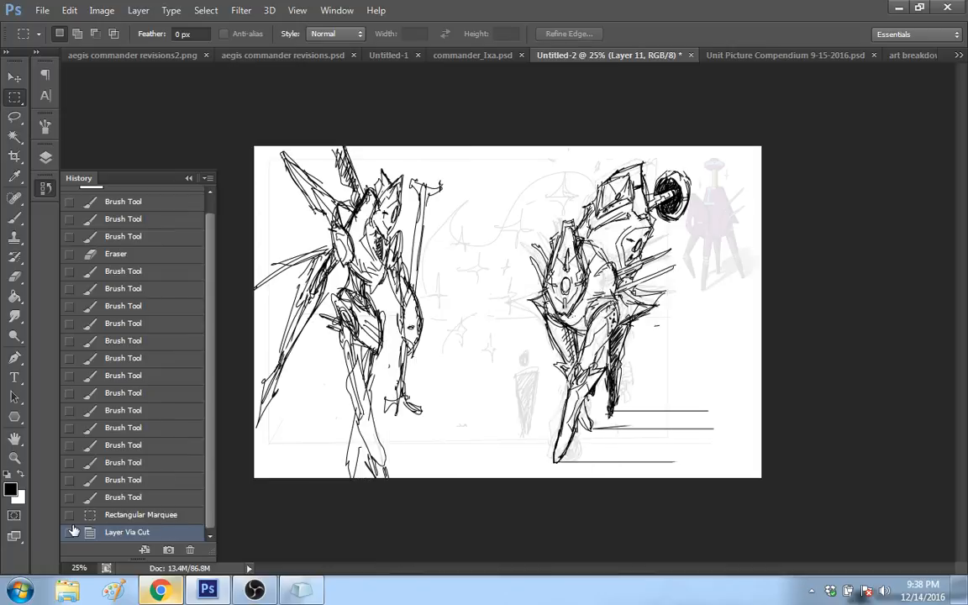
Step: Hide the layer holding the cut-out second figure and add a new empty layer above it
{"action": "key", "text": "F7"}
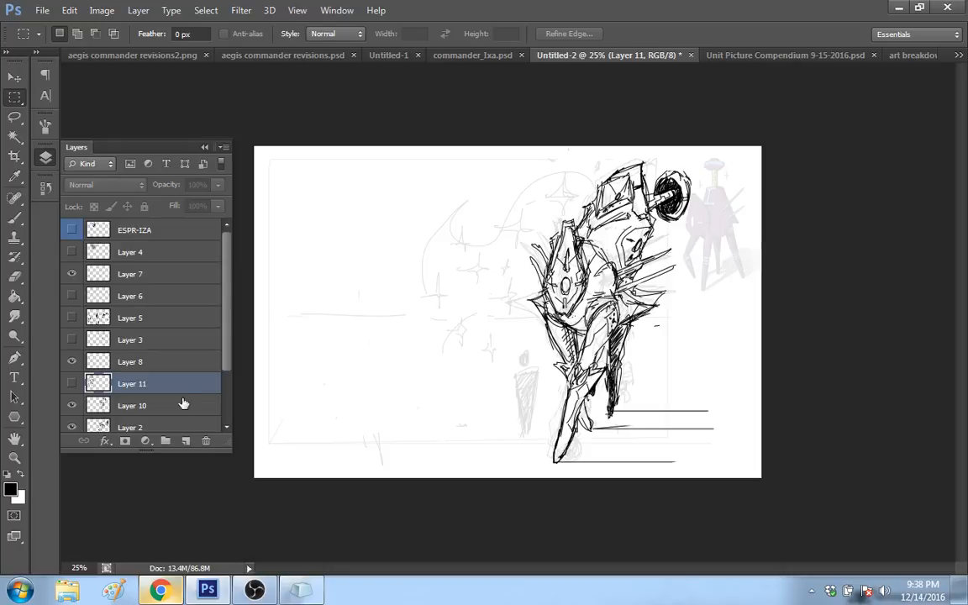
{"action": "left_click", "coordinate": [186, 442]}
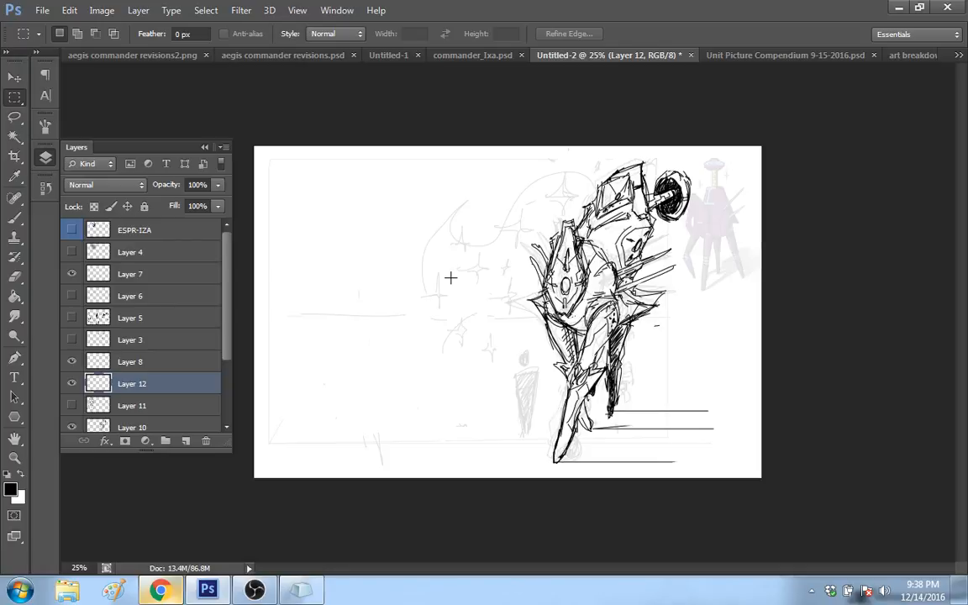
Step: On Layer 10, redraw the outer rim of the robot's round disc with the Brush and darken the upper torso lines
{"action": "left_click", "coordinate": [134, 426]}
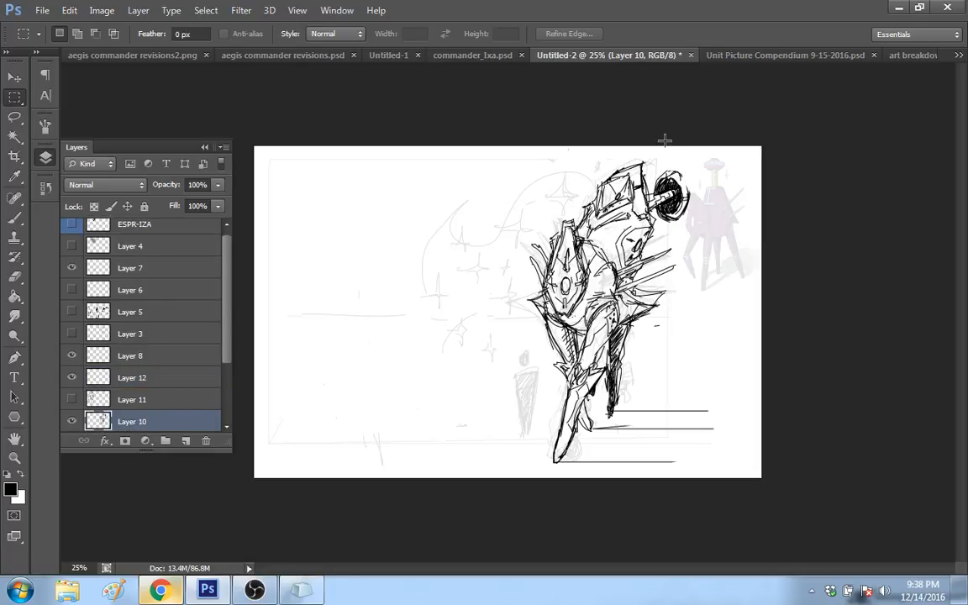
{"action": "left_click", "coordinate": [12, 222]}
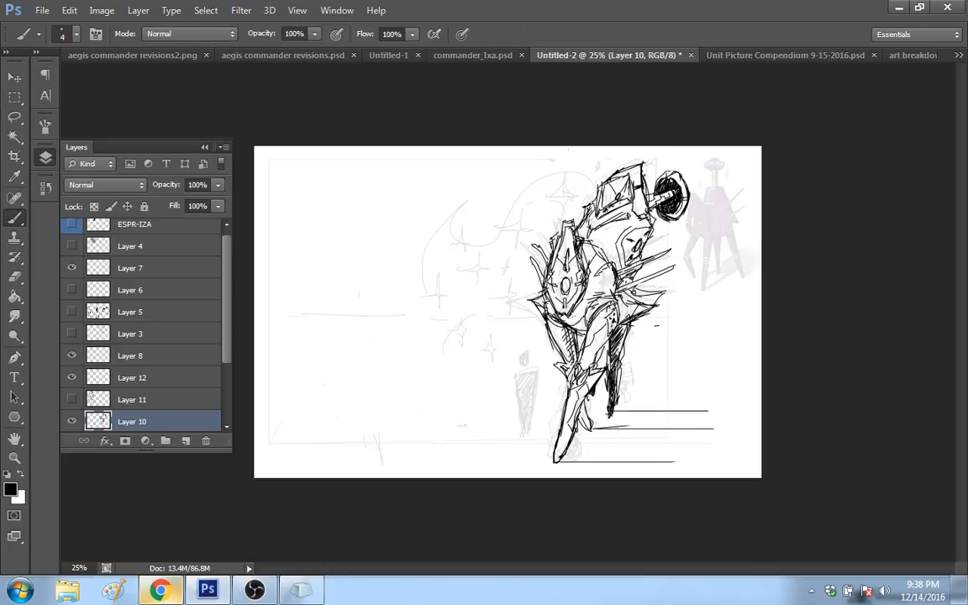
{"action": "left_click_drag", "start_coordinate": [683, 177], "coordinate": [689, 200]}
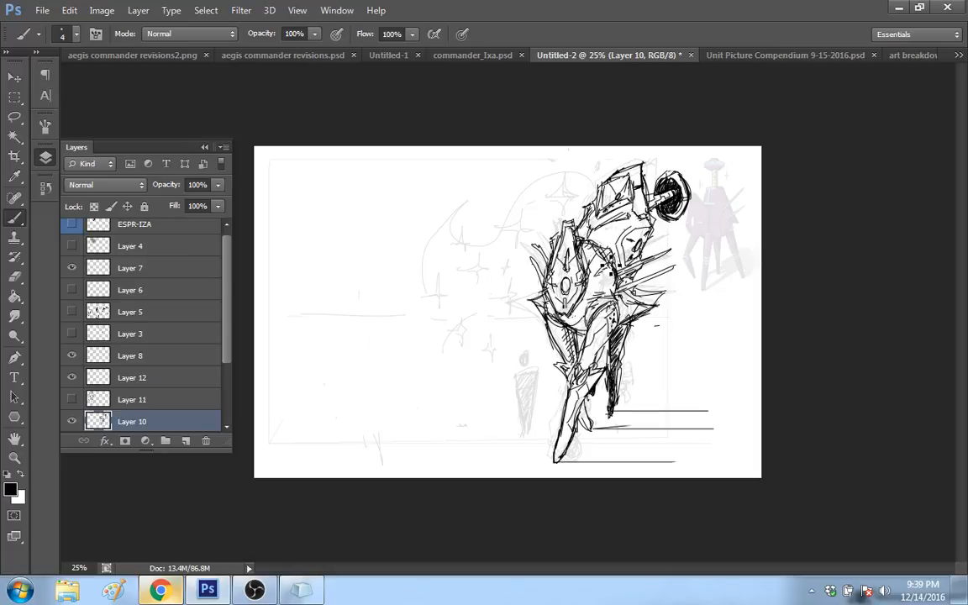
{"action": "mouse_move", "coordinate": [612, 238]}
{"action": "left_mouse_down"}
{"action": "mouse_move", "coordinate": [636, 224]}
{"action": "mouse_move", "coordinate": [647, 234]}
{"action": "left_mouse_up"}
{"action": "mouse_move", "coordinate": [548, 294]}
{"action": "left_mouse_down"}
{"action": "mouse_move", "coordinate": [570, 301]}
{"action": "mouse_move", "coordinate": [562, 312]}
{"action": "mouse_move", "coordinate": [560, 291]}
{"action": "left_mouse_up"}
{"action": "key", "text": "ctrl+z"}
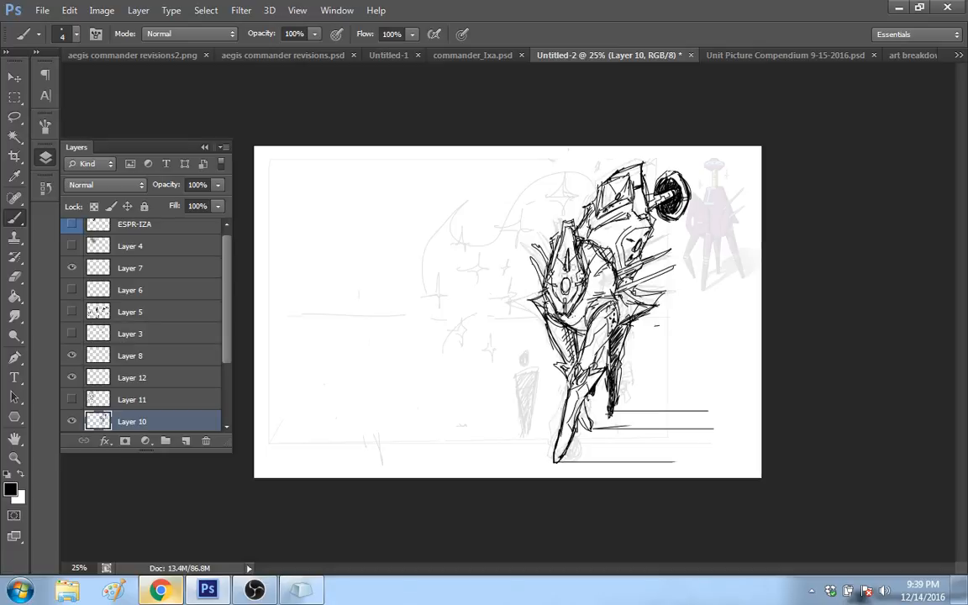
Step: Strengthen the robot's front thigh and knee strokes and darken the upper point of its shield-shaped plate
{"action": "left_click_drag", "start_coordinate": [574, 266], "coordinate": [577, 368]}
{"action": "key", "text": "ctrl+z"}
{"action": "left_click_drag", "start_coordinate": [599, 349], "coordinate": [595, 368]}
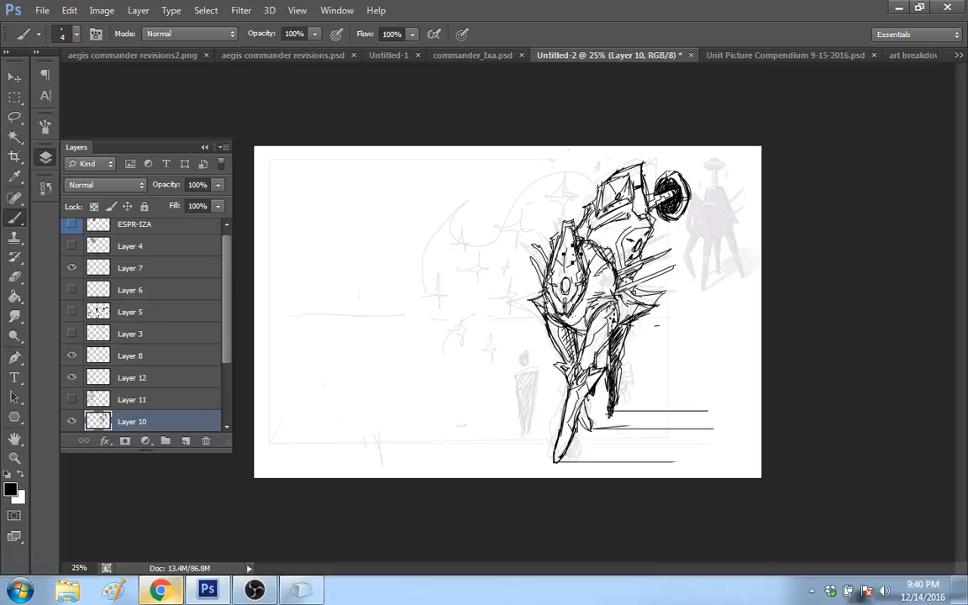
{"action": "left_click_drag", "start_coordinate": [568, 245], "coordinate": [565, 274]}
{"action": "left_click_drag", "start_coordinate": [588, 236], "coordinate": [582, 241]}
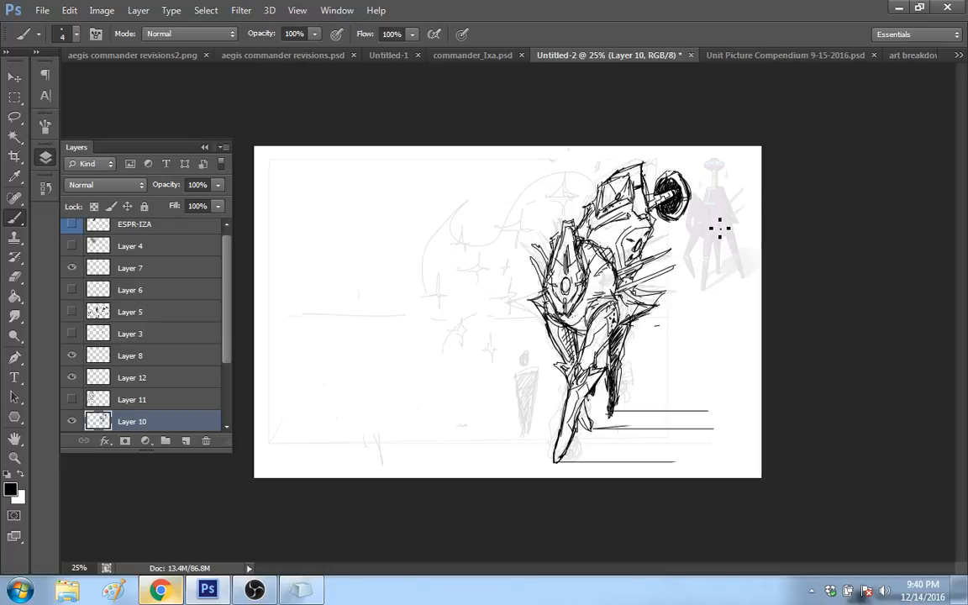
Step: Toggle Layer 10's visibility to check the underlying sketch, and add a new empty layer directly above Layer 10
{"action": "left_click", "coordinate": [73, 421]}
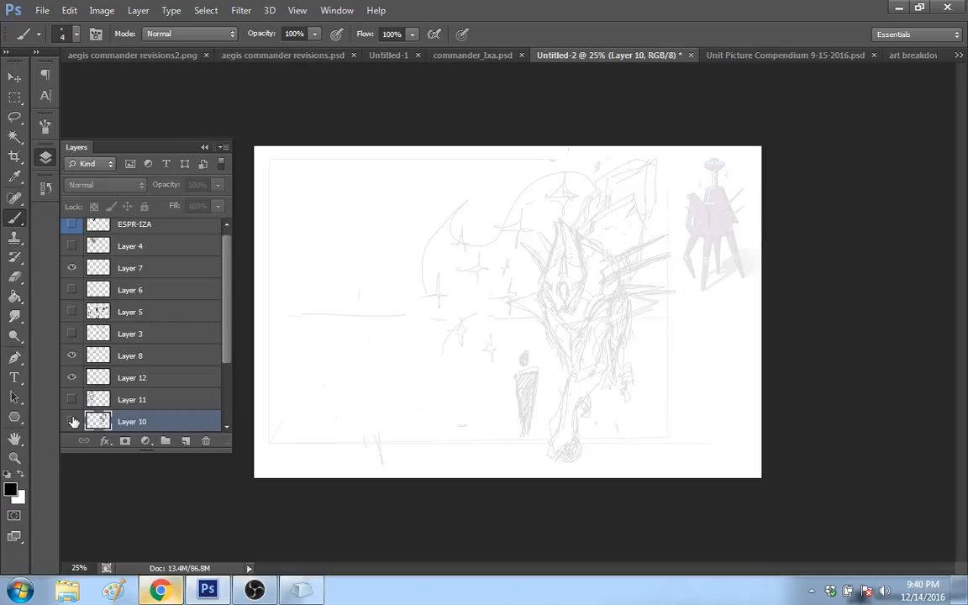
{"action": "left_click", "coordinate": [72, 421]}
{"action": "left_click", "coordinate": [186, 441]}
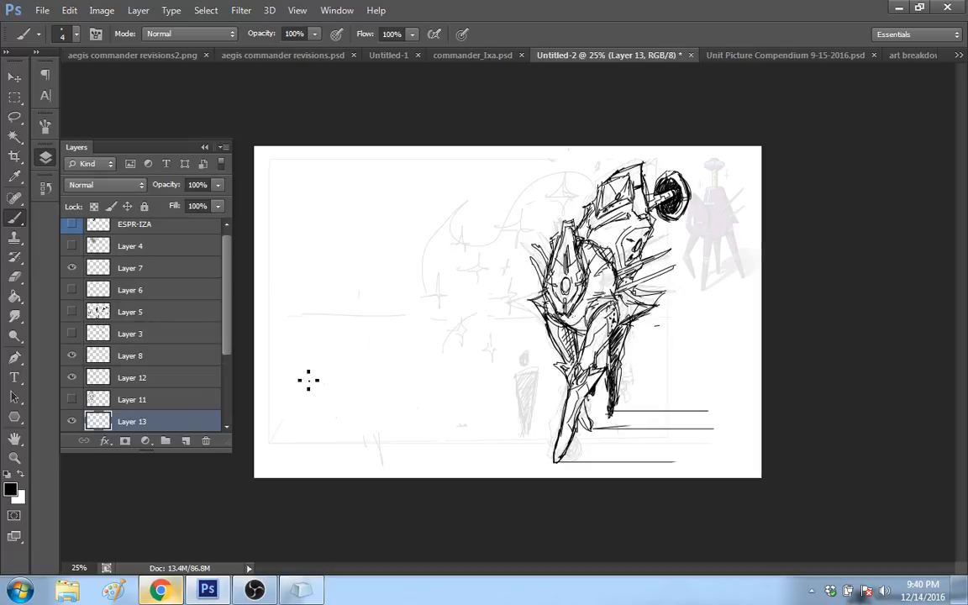
Step: Lower the opacity of the rough sketch on Layer 2 to 8%
{"action": "scroll", "coordinate": [227, 353], "scroll_direction": "down", "scroll_amount": 2}
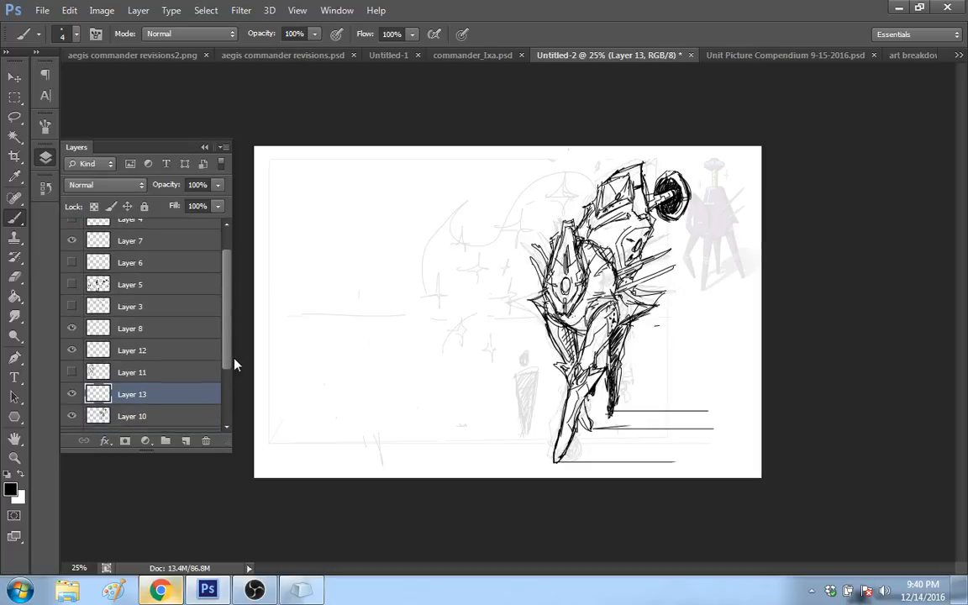
{"action": "left_click", "coordinate": [134, 416]}
{"action": "left_click", "coordinate": [99, 420]}
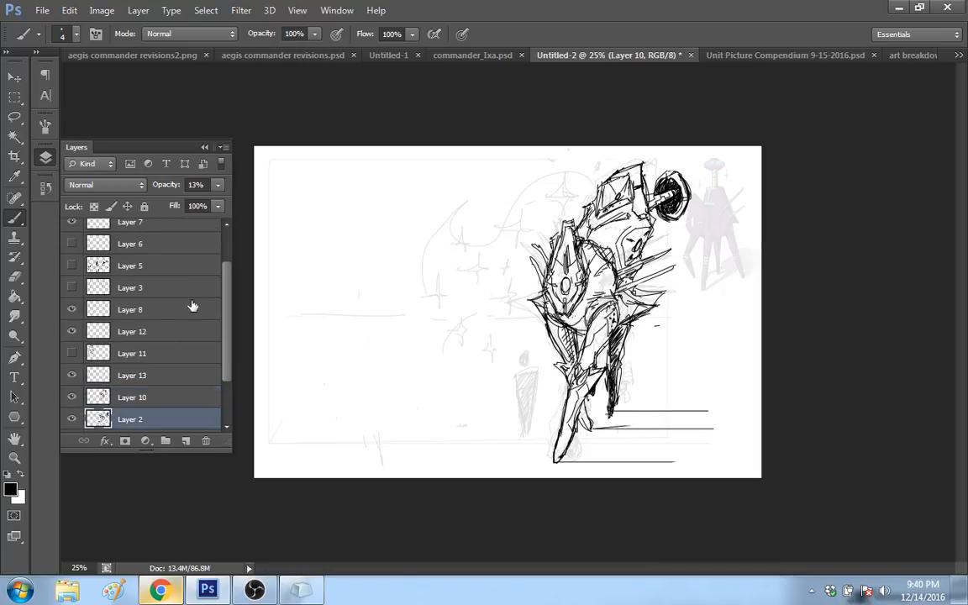
{"action": "left_click", "coordinate": [217, 186]}
{"action": "left_click_drag", "start_coordinate": [161, 209], "coordinate": [154, 207]}
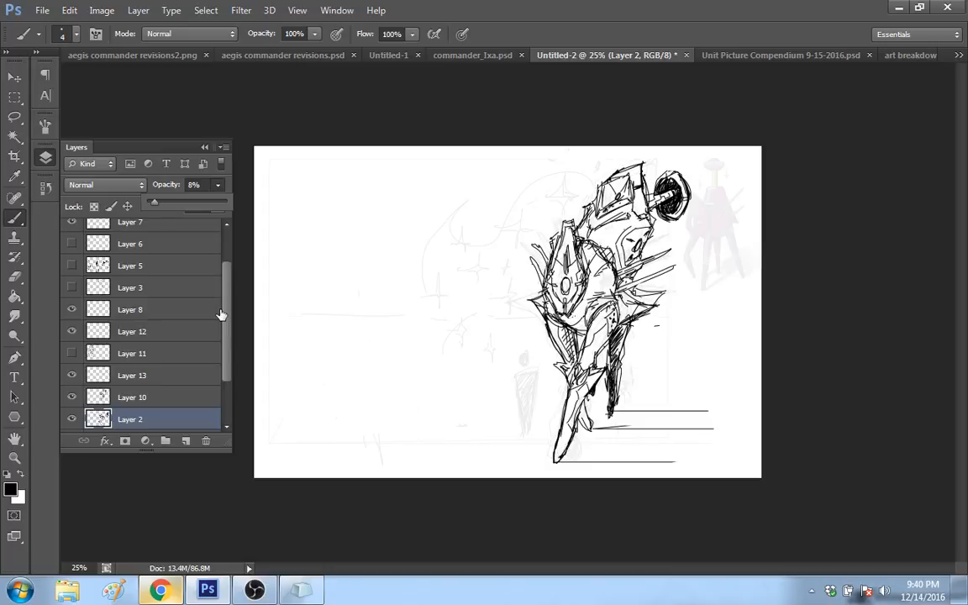
Step: Lower the opacity of the robot sketch on Layer 10 to 15% and get the Brush ready over the upper body
{"action": "left_click", "coordinate": [160, 399]}
{"action": "left_click", "coordinate": [219, 186]}
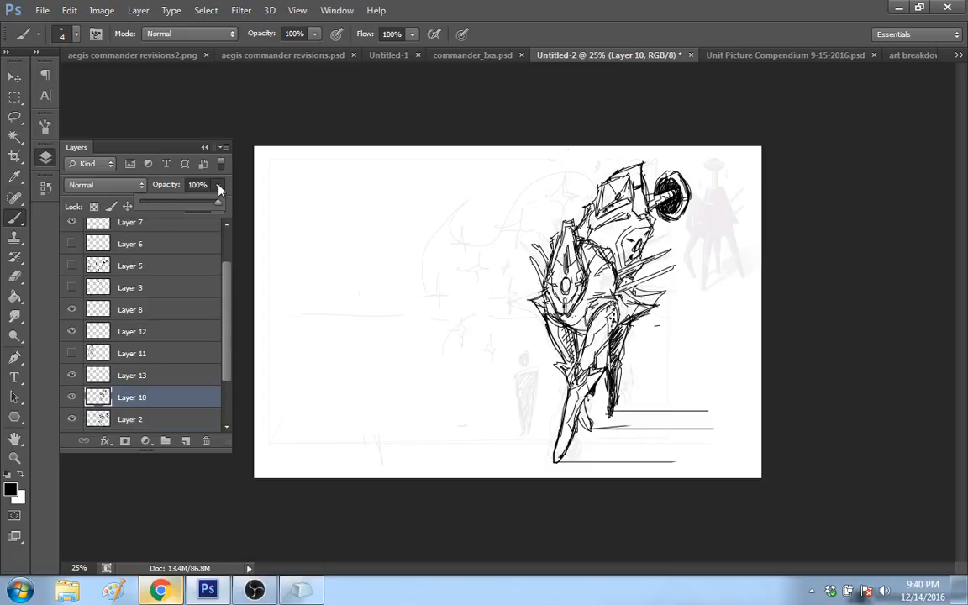
{"action": "mouse_move", "coordinate": [218, 201]}
{"action": "left_mouse_down"}
{"action": "mouse_move", "coordinate": [141, 202]}
{"action": "mouse_move", "coordinate": [159, 205]}
{"action": "mouse_move", "coordinate": [153, 210]}
{"action": "left_mouse_up"}
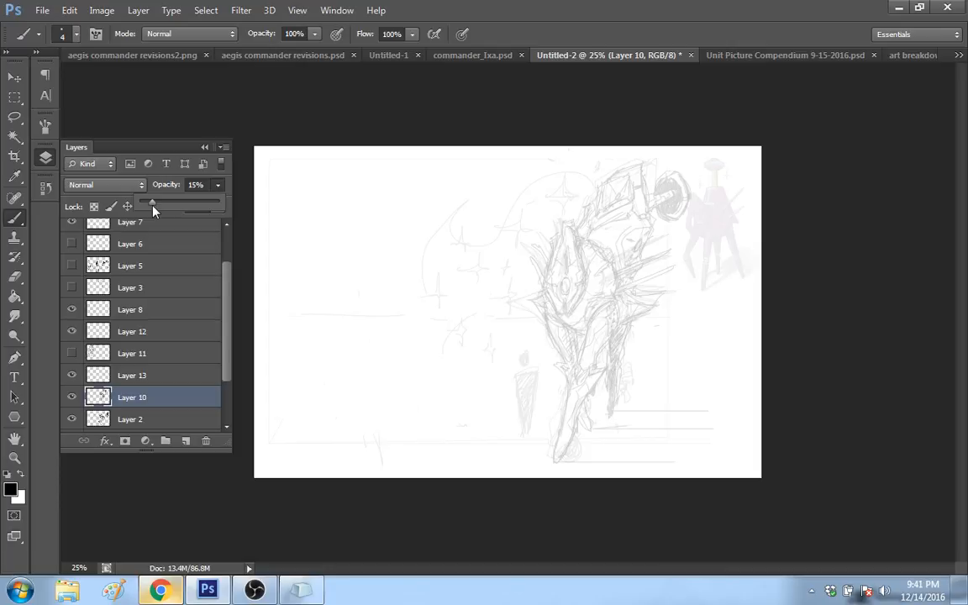
{"action": "key", "text": "z"}
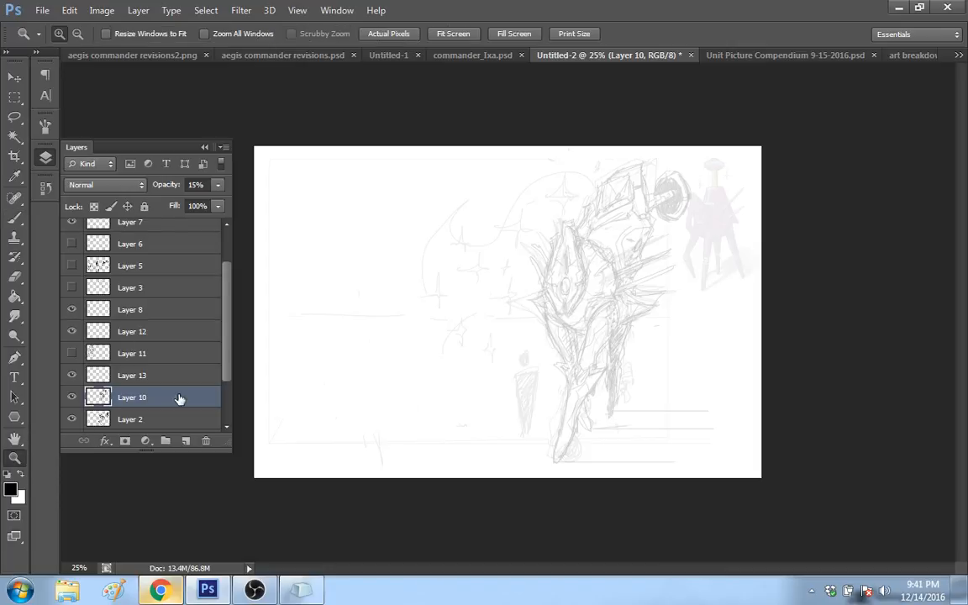
{"action": "left_click", "coordinate": [647, 315]}
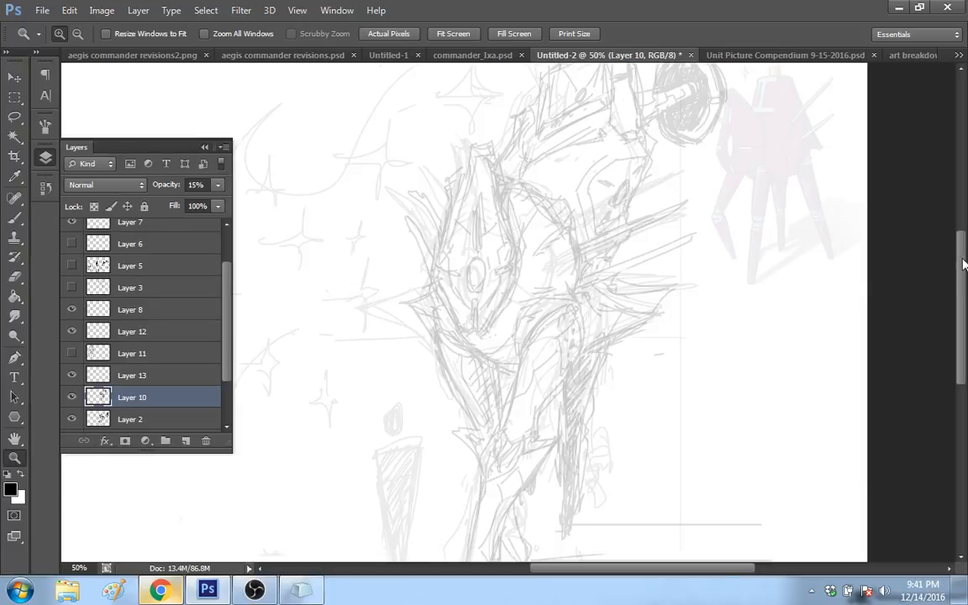
{"action": "left_click_drag", "start_coordinate": [961, 271], "coordinate": [960, 255]}
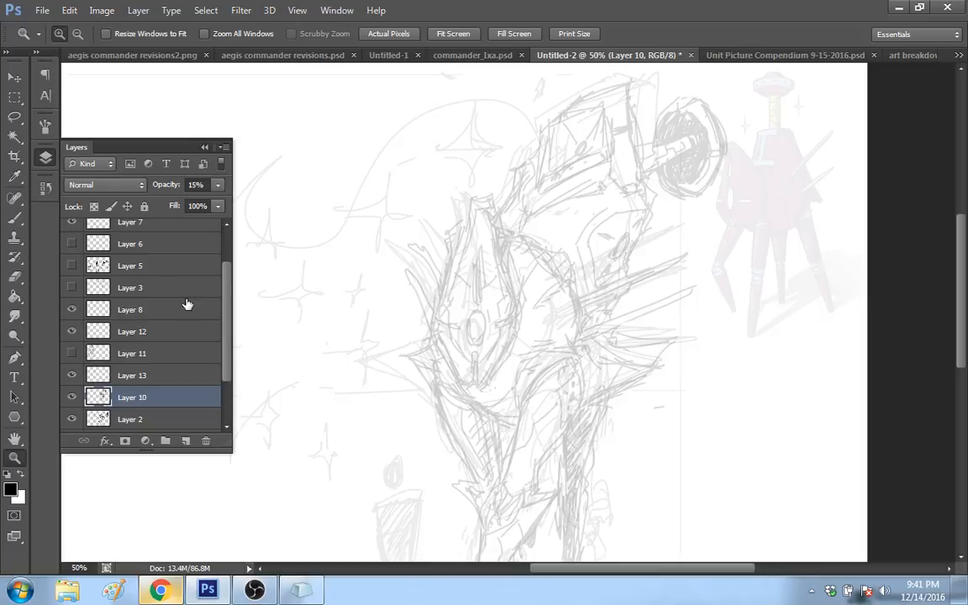
{"action": "left_click", "coordinate": [46, 165]}
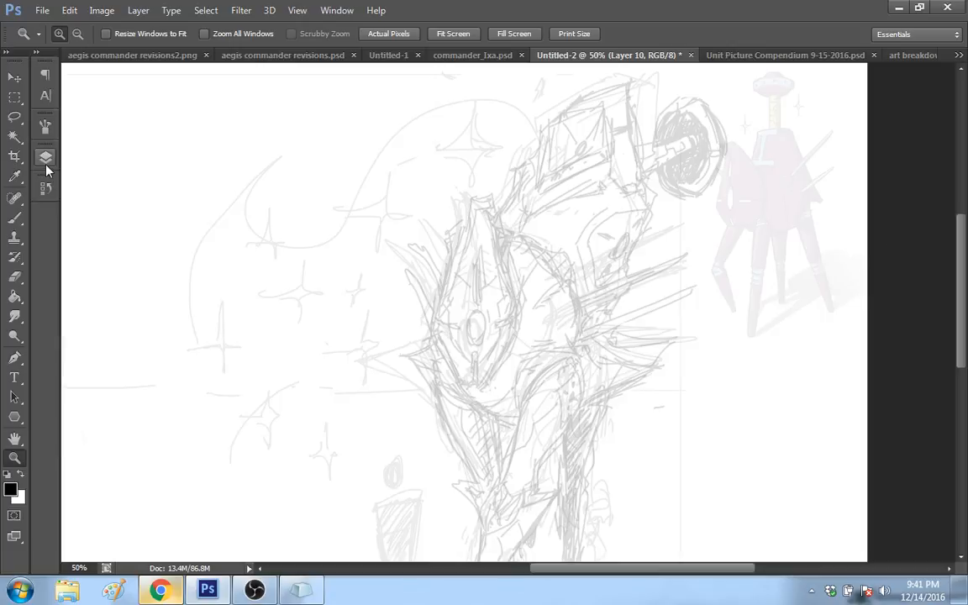
{"action": "key", "text": "b"}
Step: Set Layer 10's opacity to 10% and toggle its visibility to compare it with the rough sketch on Layer 2
{"action": "left_click", "coordinate": [46, 165]}
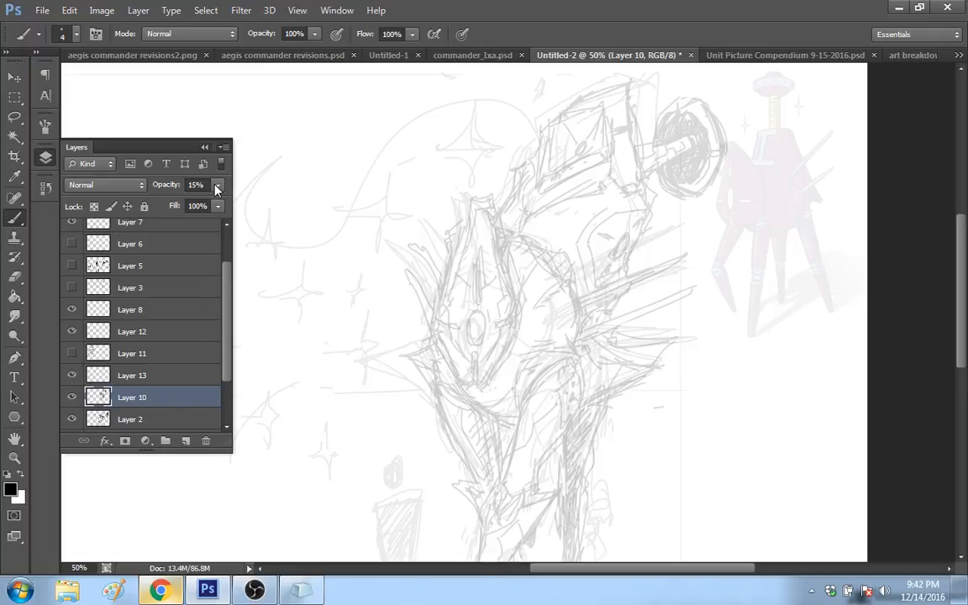
{"action": "left_click_drag", "start_coordinate": [216, 188], "coordinate": [158, 205]}
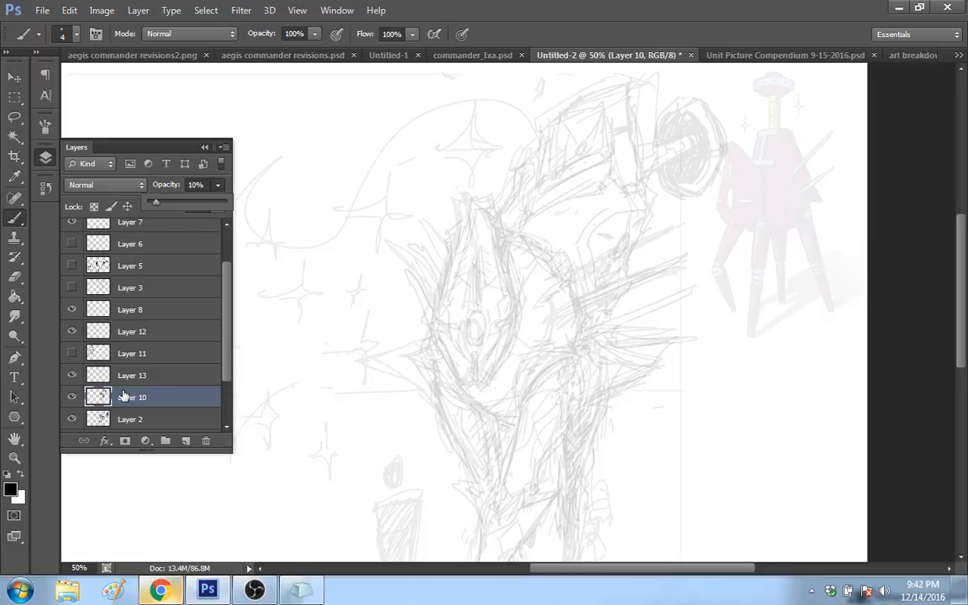
{"action": "left_click", "coordinate": [126, 417]}
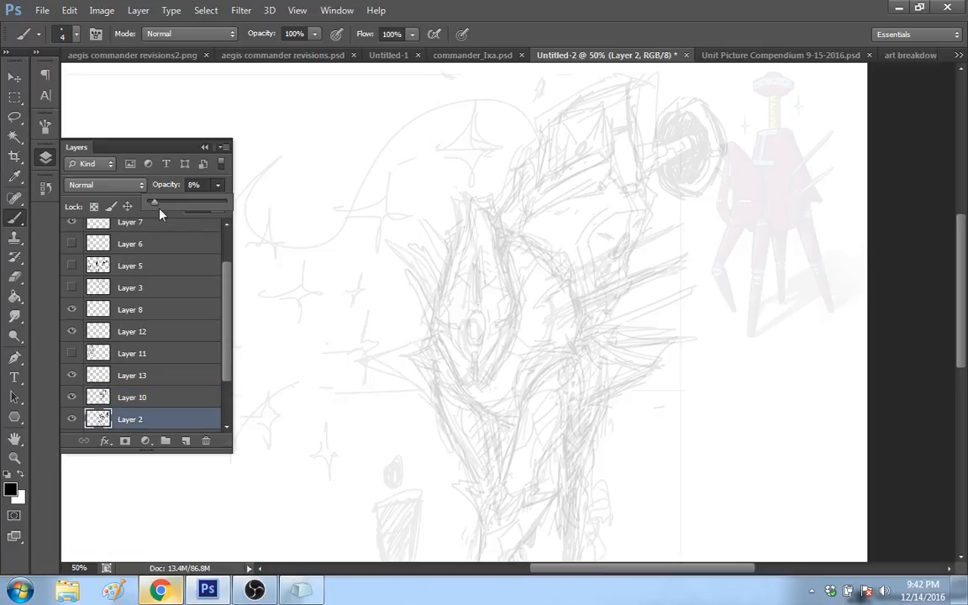
{"action": "left_click", "coordinate": [154, 400]}
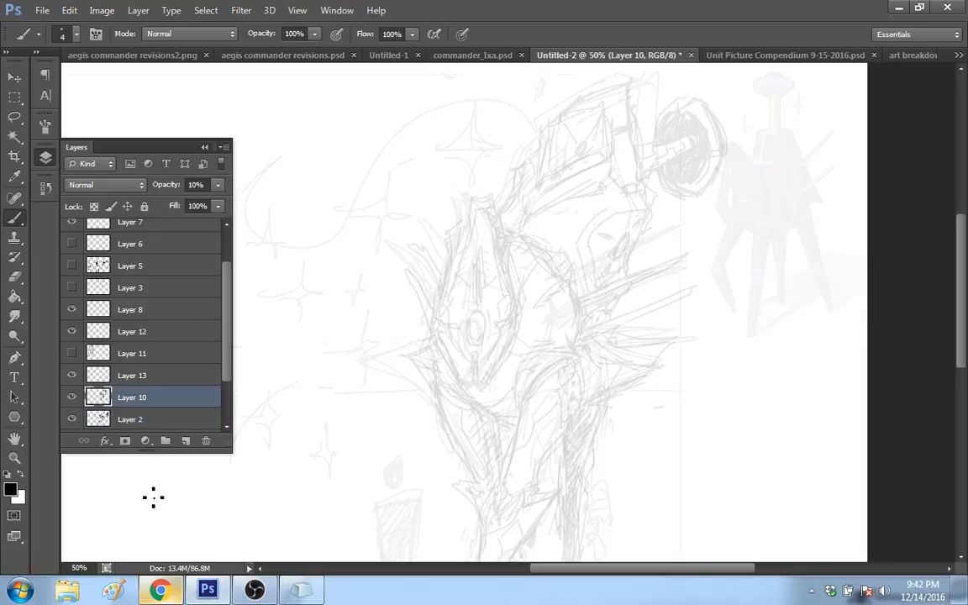
{"action": "left_click", "coordinate": [72, 397]}
{"action": "left_click", "coordinate": [72, 397]}
Step: On Layer 13, try outlining the lower tip and edge of the robot's shield-shaped plate with a 6 px brush
{"action": "left_click", "coordinate": [140, 377]}
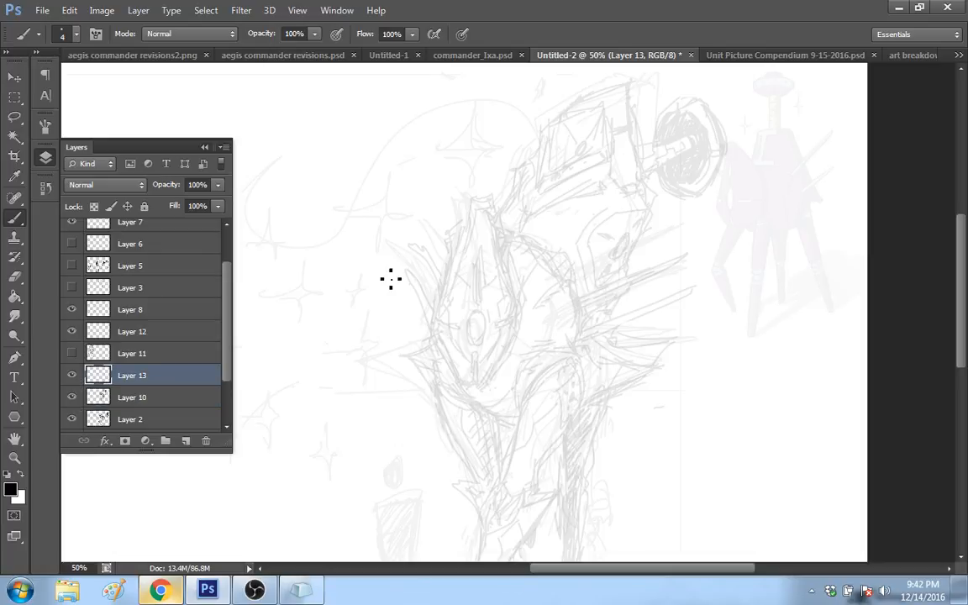
{"action": "right_click", "coordinate": [560, 306]}
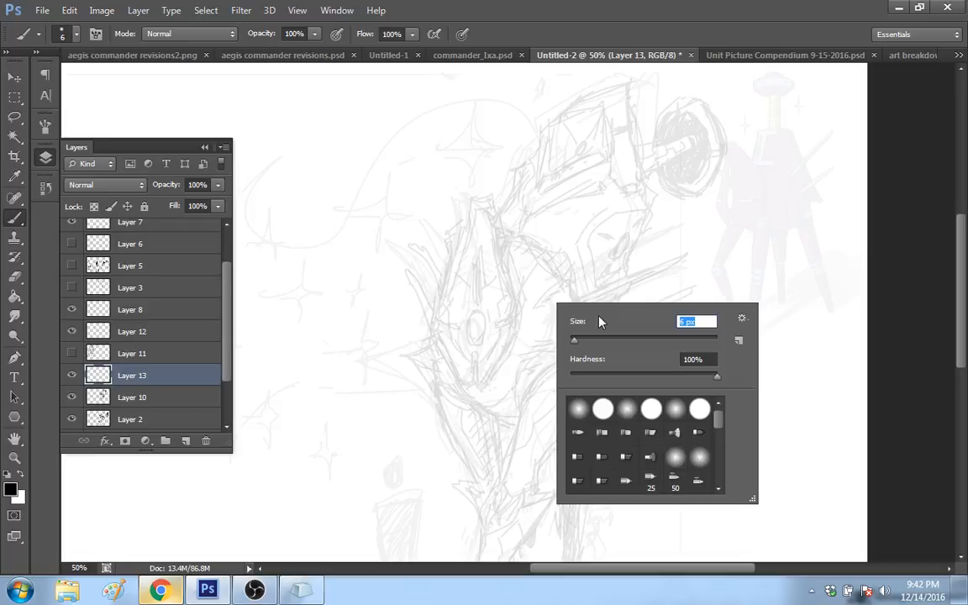
{"action": "left_click_drag", "start_coordinate": [964, 255], "coordinate": [966, 259]}
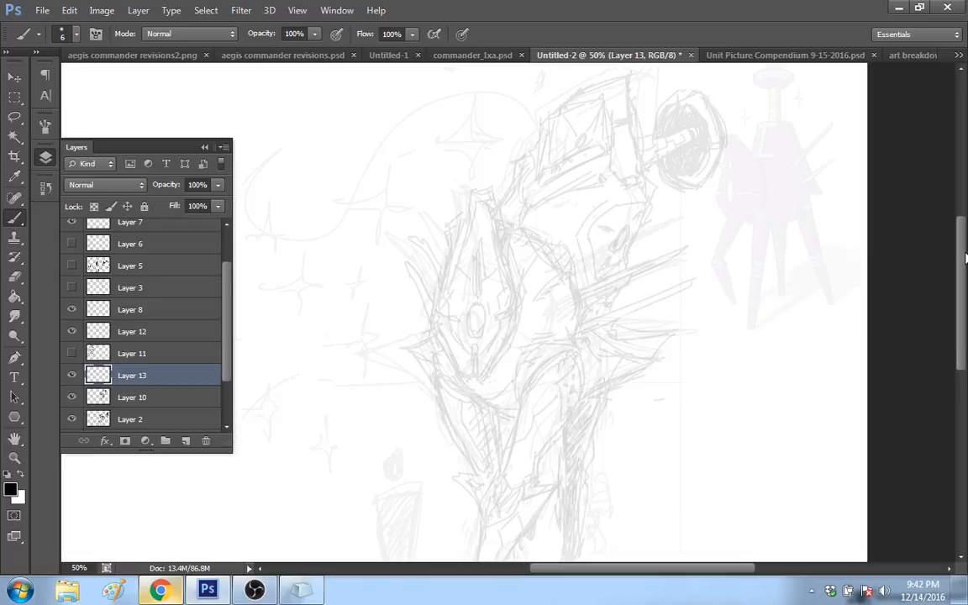
{"action": "left_click_drag", "start_coordinate": [458, 376], "coordinate": [484, 378]}
{"action": "right_click", "coordinate": [492, 343]}
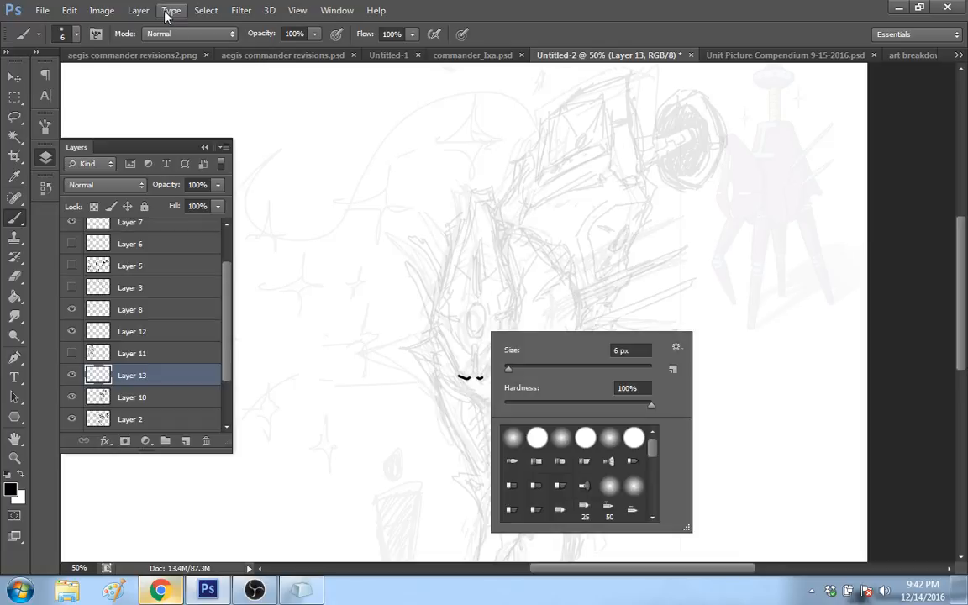
{"action": "left_click", "coordinate": [418, 227]}
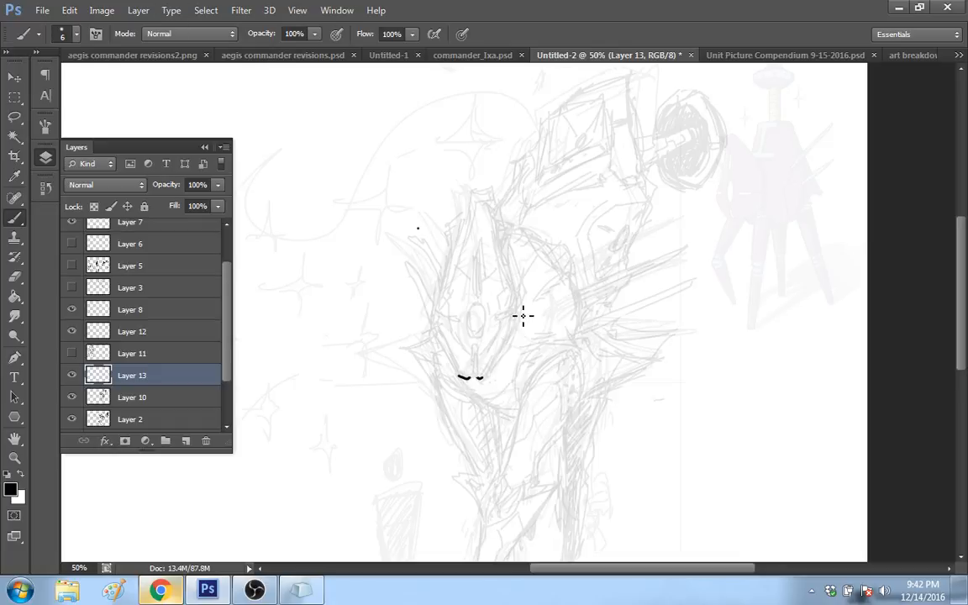
{"action": "mouse_move", "coordinate": [962, 275]}
{"action": "left_mouse_down"}
{"action": "mouse_move", "coordinate": [964, 291]}
{"action": "mouse_move", "coordinate": [962, 281]}
{"action": "left_mouse_up"}
{"action": "left_click_drag", "start_coordinate": [479, 335], "coordinate": [511, 279]}
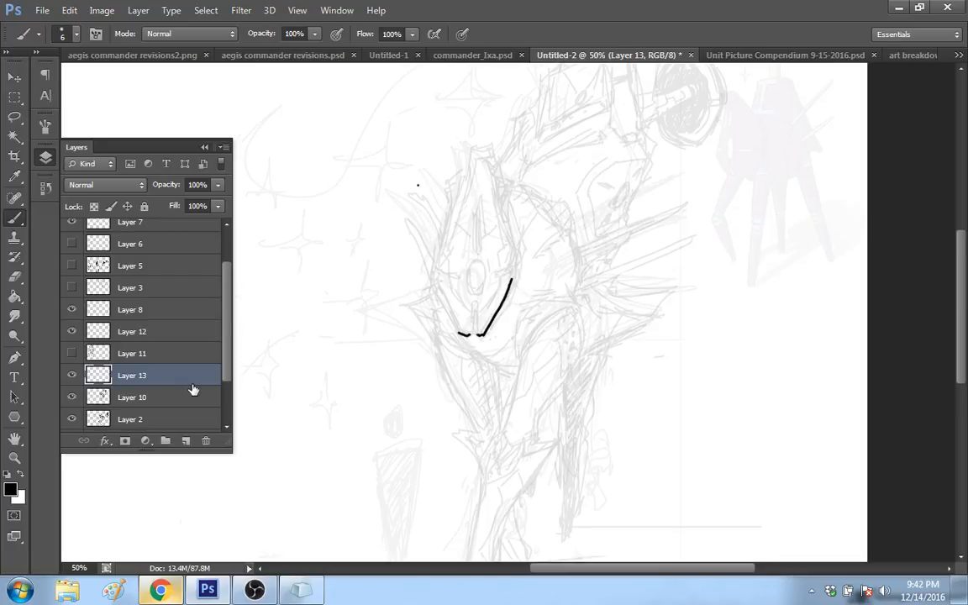
{"action": "key", "text": "ctrl+z"}
{"action": "key", "text": "ctrl+alt+z"}
{"action": "left_click_drag", "start_coordinate": [513, 282], "coordinate": [481, 336]}
{"action": "key", "text": "ctrl+z"}
{"action": "key", "text": "ctrl+alt+z"}
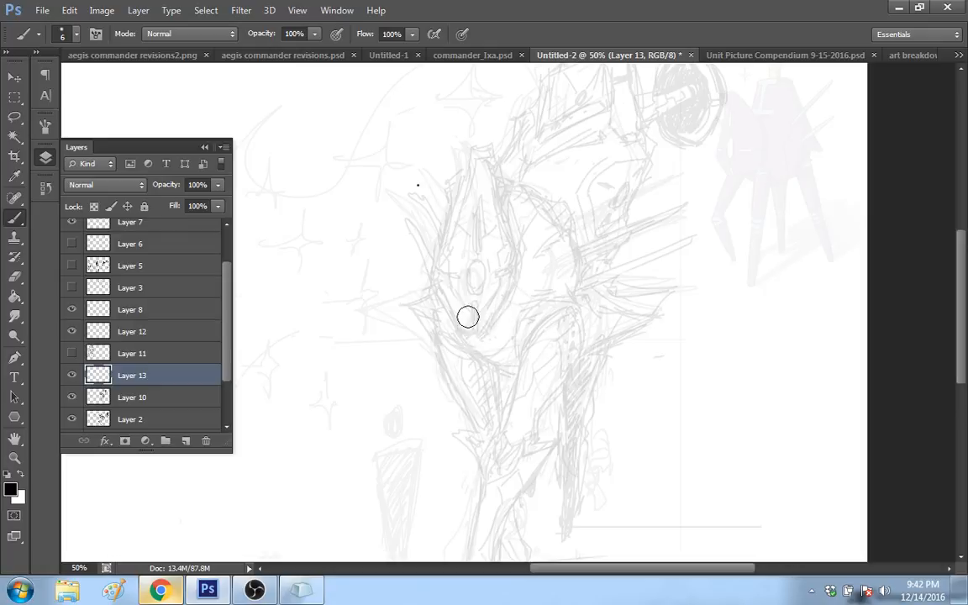
Step: Review the brush tip settings and try inking the shield-shaped plate's lower tip again, undoing the strokes
{"action": "right_click", "coordinate": [520, 276]}
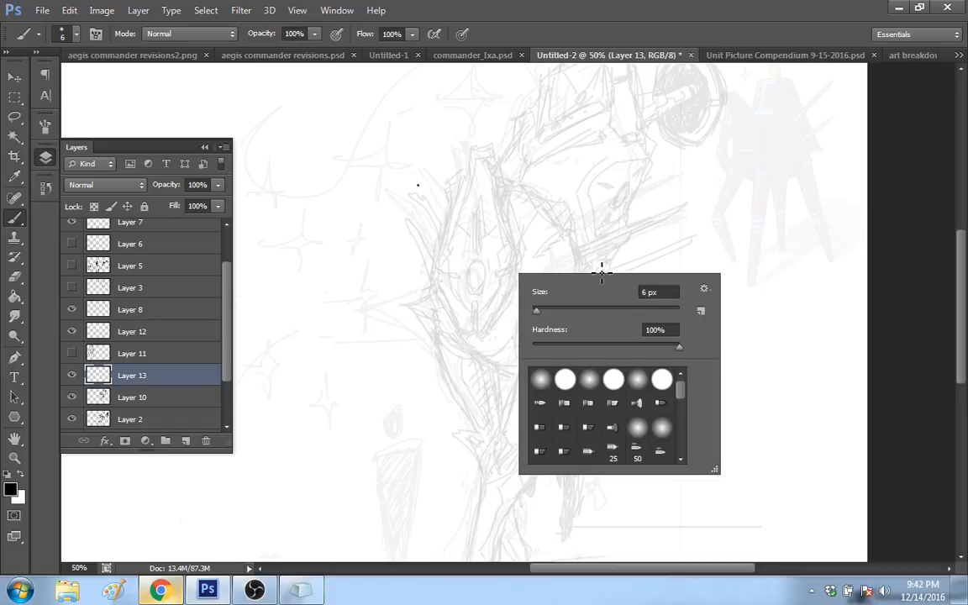
{"action": "left_click", "coordinate": [46, 126]}
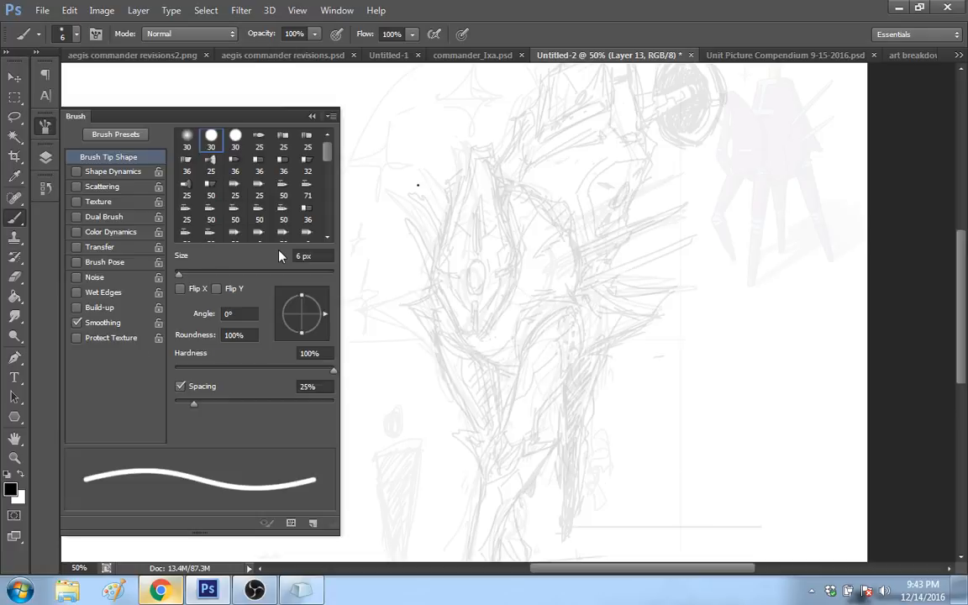
{"action": "left_click", "coordinate": [46, 126]}
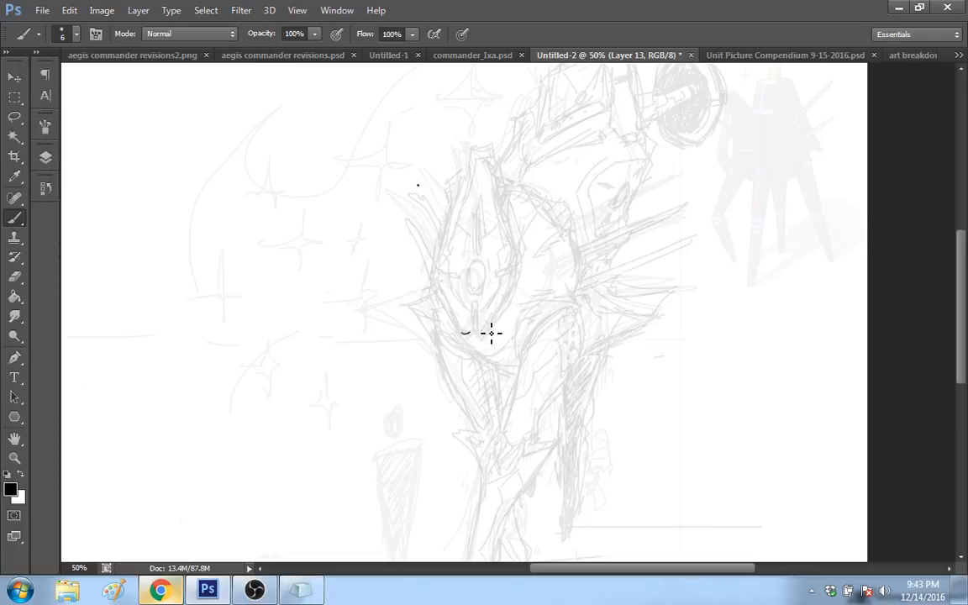
{"action": "left_click_drag", "start_coordinate": [477, 331], "coordinate": [477, 339]}
{"action": "key", "text": "ctrl+z"}
{"action": "left_click_drag", "start_coordinate": [489, 328], "coordinate": [511, 289]}
{"action": "key", "text": "ctrl+z"}
Step: Hide the rough sketch on Layer 2 so only the faded robot sketch shows on the full canvas
{"action": "key", "text": "z"}
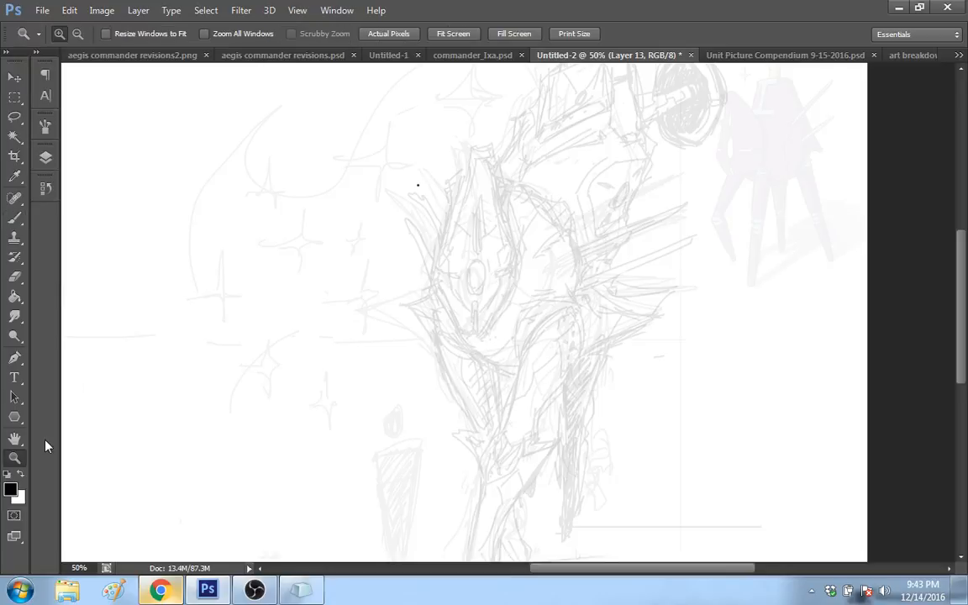
{"action": "key", "text": "ctrl+minus"}
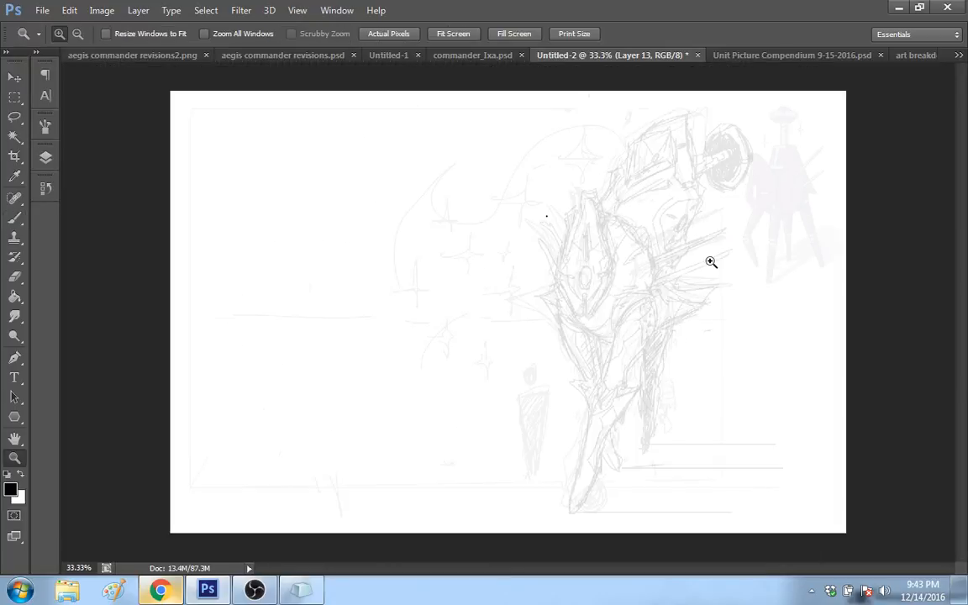
{"action": "left_click", "coordinate": [45, 157]}
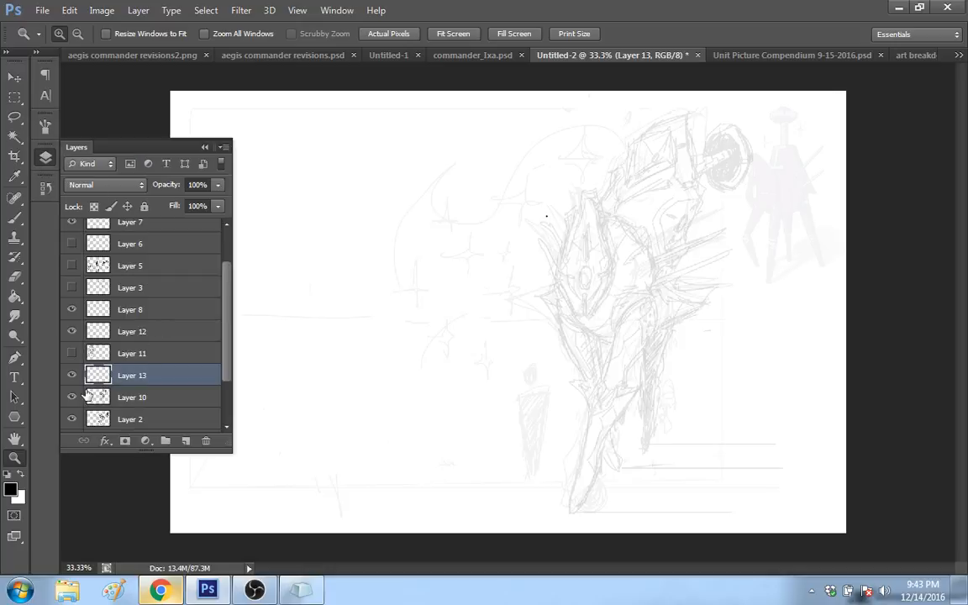
{"action": "left_click", "coordinate": [73, 418]}
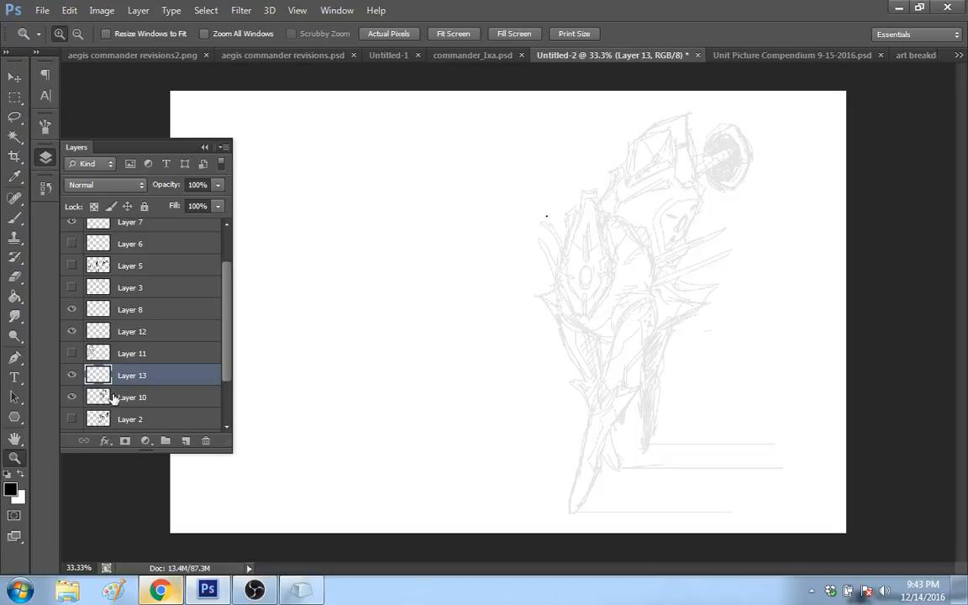
Step: Enlarge the robot sketch on Layer 10 to about 109% with Free Transform, filling the canvas height, and apply it
{"action": "left_click", "coordinate": [98, 397]}
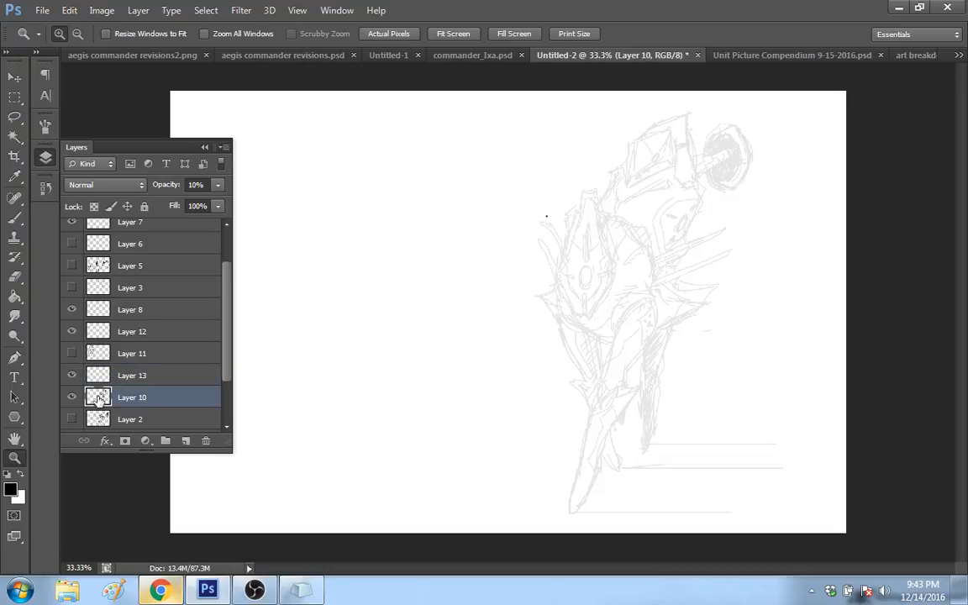
{"action": "key", "text": "m"}
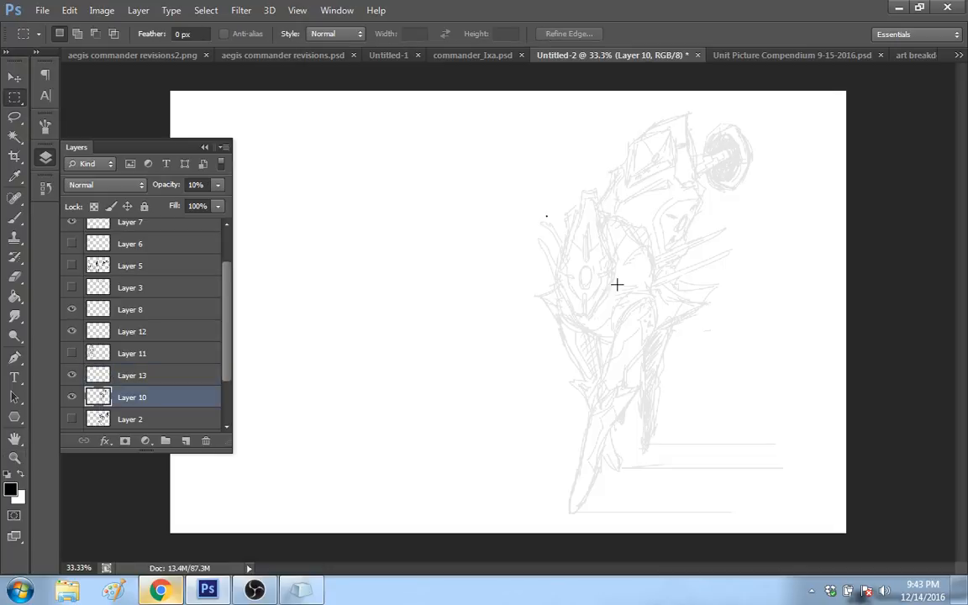
{"action": "right_click", "coordinate": [655, 290]}
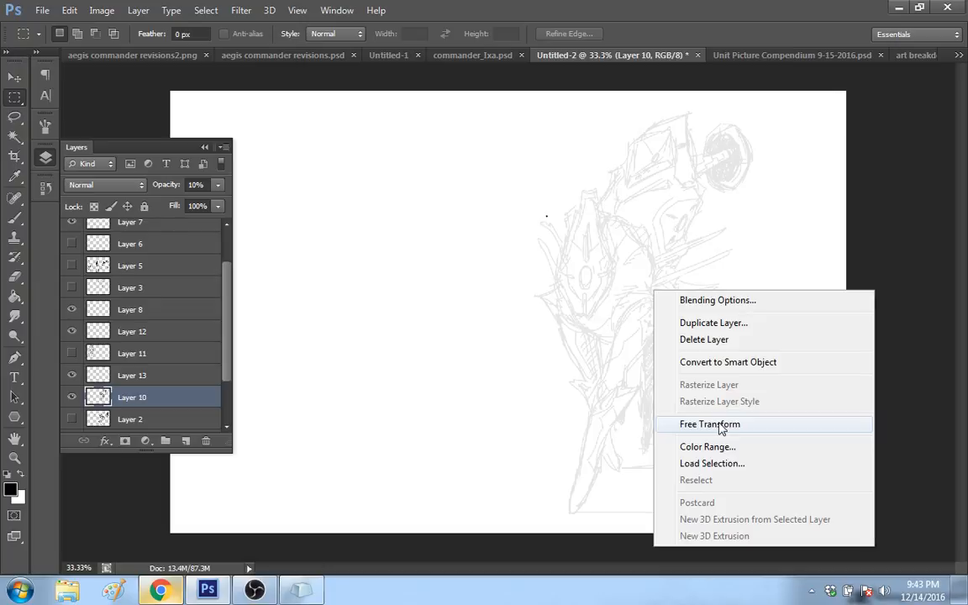
{"action": "left_click", "coordinate": [719, 426]}
{"action": "left_click_drag", "start_coordinate": [525, 101], "coordinate": [468, 127]}
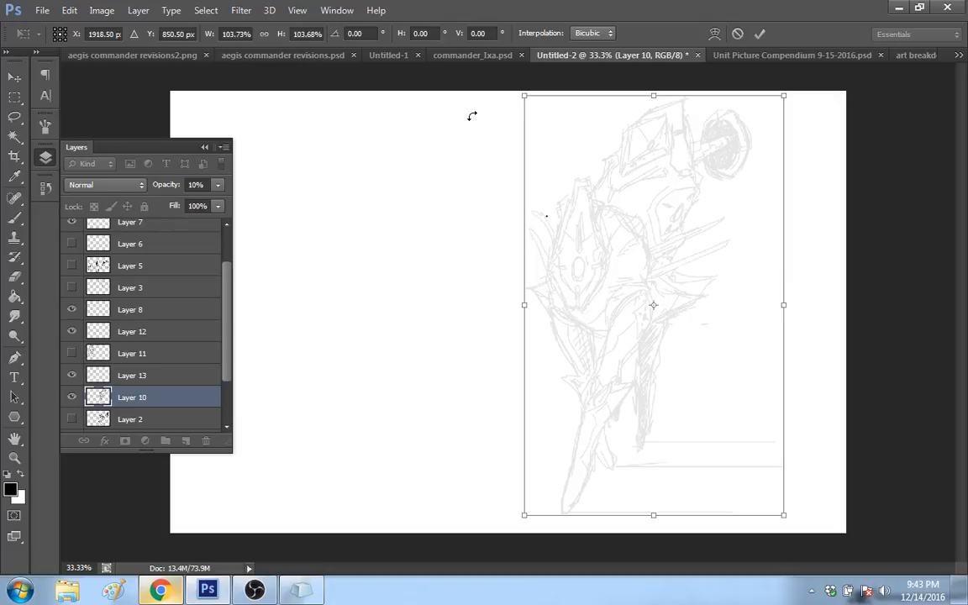
{"action": "left_click_drag", "start_coordinate": [524, 95], "coordinate": [521, 93]}
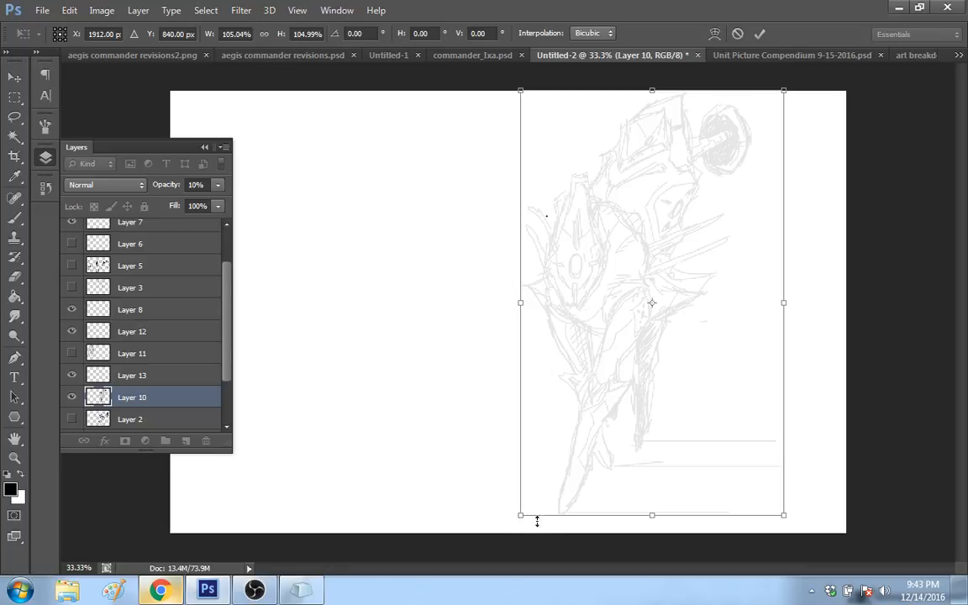
{"action": "left_click_drag", "start_coordinate": [521, 516], "coordinate": [510, 533]}
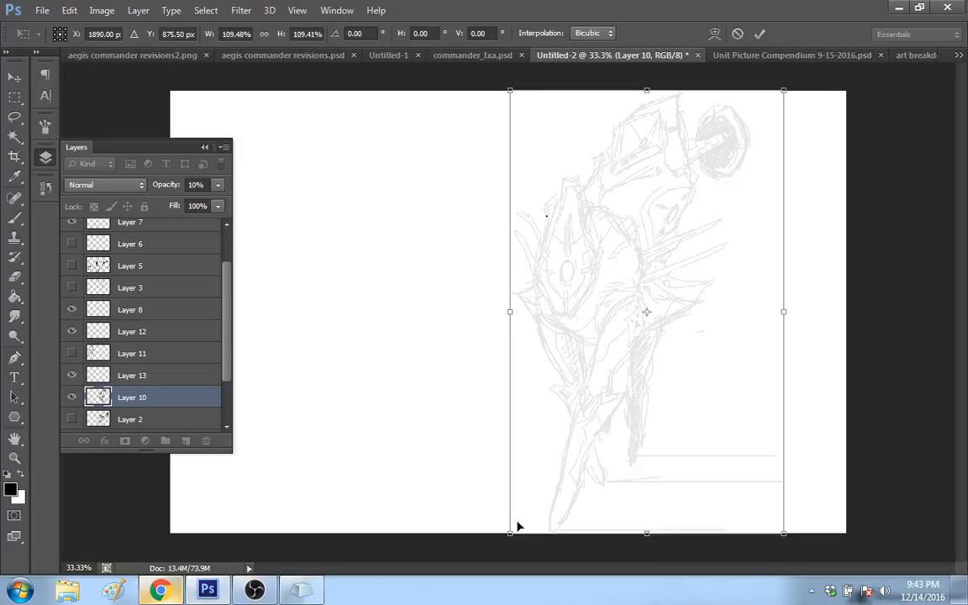
{"action": "key", "text": "m"}
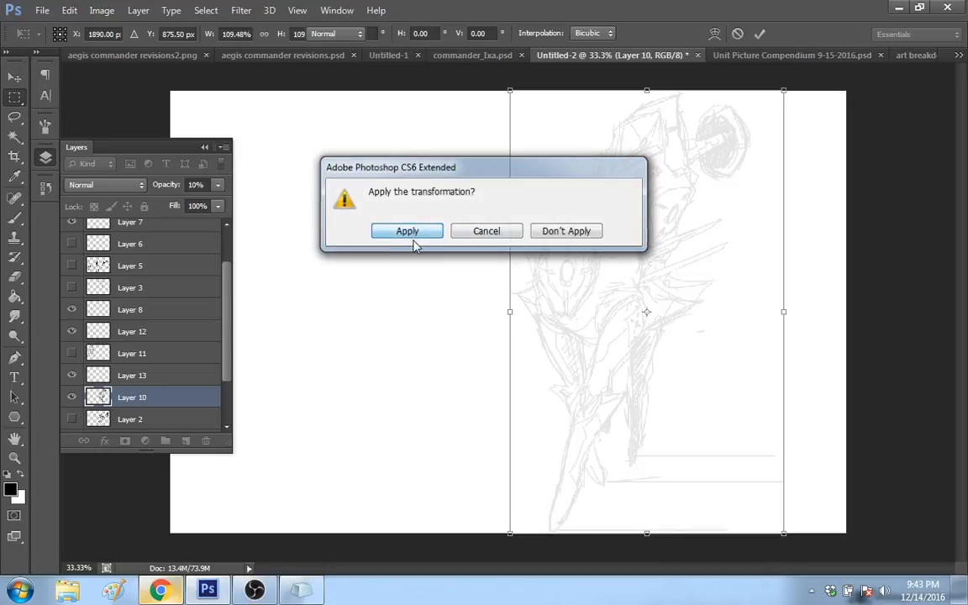
{"action": "left_click", "coordinate": [408, 231]}
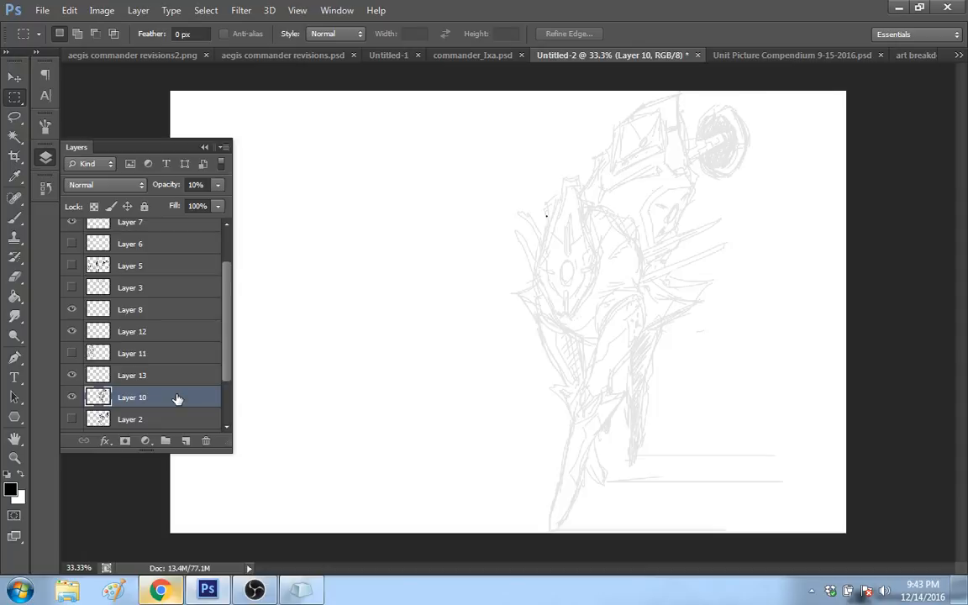
Step: Flip the robot sketch on Layer 10 horizontally with Free Transform, move it toward the middle of the canvas at about X 1173 px, and apply it
{"action": "right_click", "coordinate": [590, 270]}
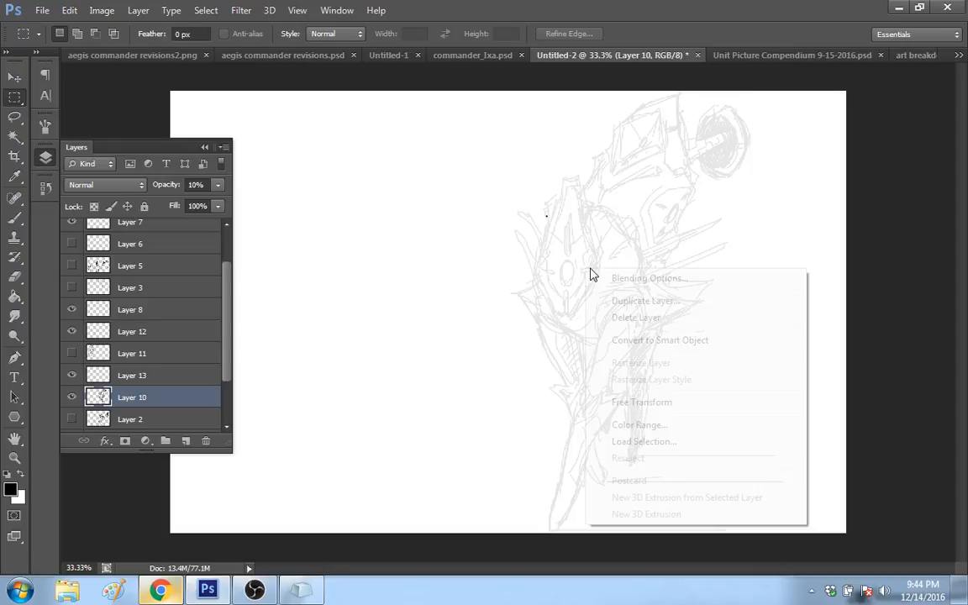
{"action": "left_click", "coordinate": [641, 402]}
{"action": "right_click", "coordinate": [678, 367]}
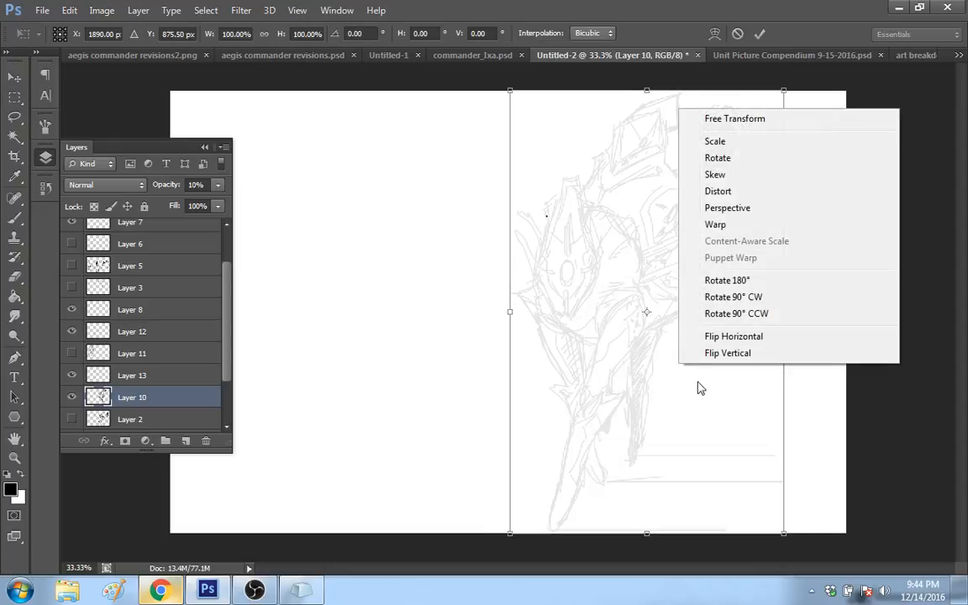
{"action": "left_click", "coordinate": [768, 338]}
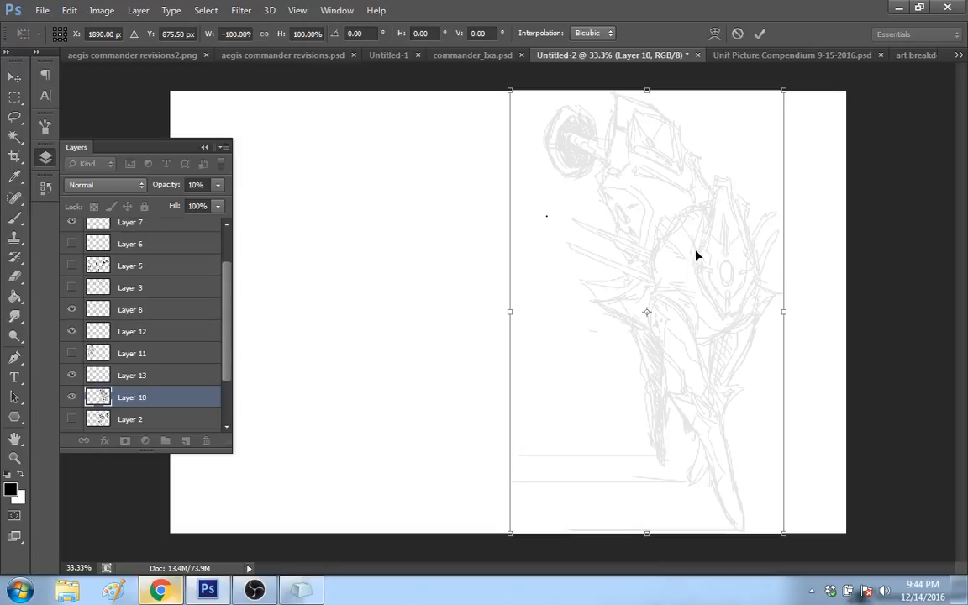
{"action": "left_click_drag", "start_coordinate": [696, 255], "coordinate": [515, 249]}
{"action": "left_click", "coordinate": [16, 97]}
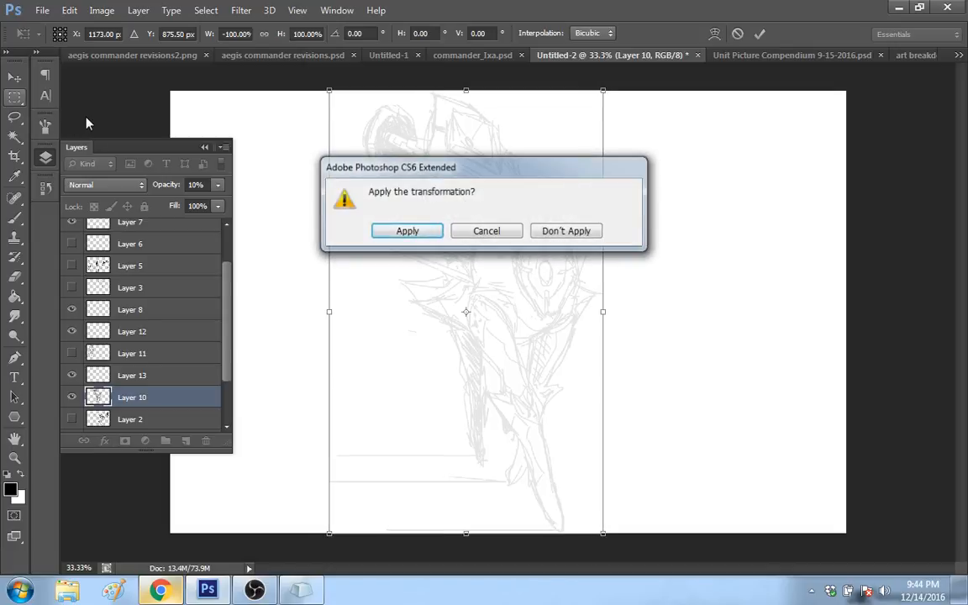
{"action": "left_click", "coordinate": [414, 233]}
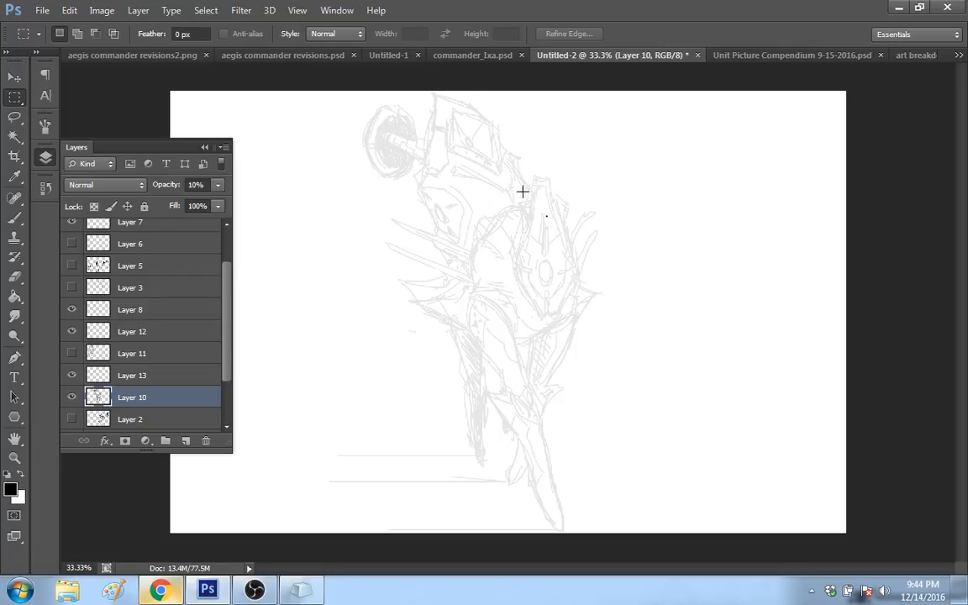
Step: Raise the robot sketch's opacity on Layer 10 to 52%
{"action": "key", "text": "l"}
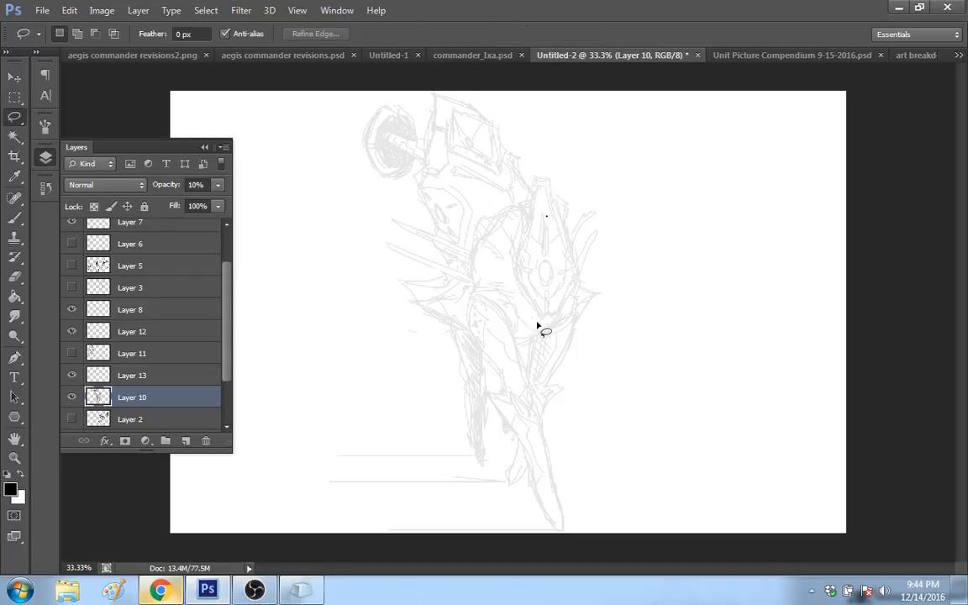
{"action": "left_click", "coordinate": [218, 184]}
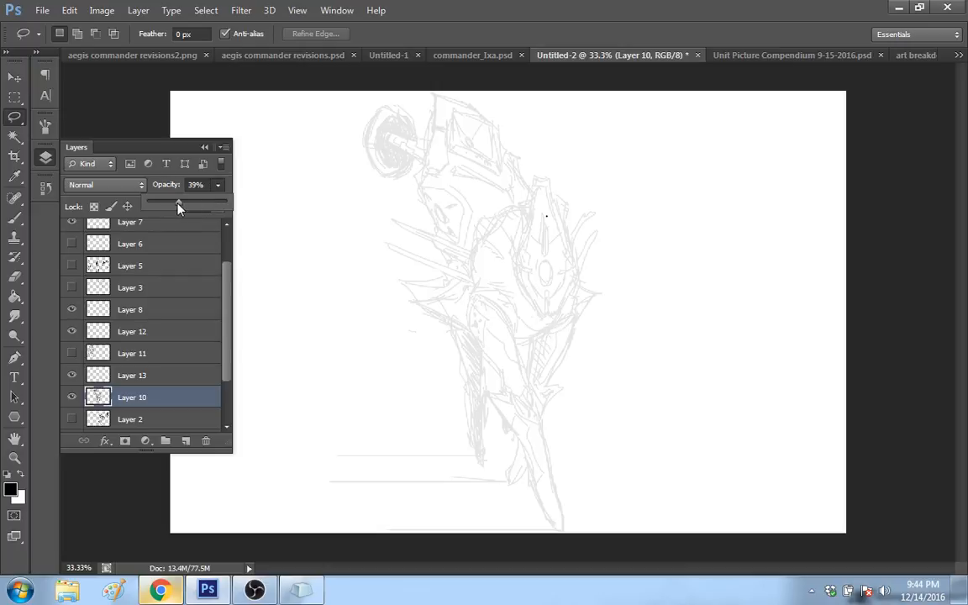
{"action": "left_click_drag", "start_coordinate": [178, 208], "coordinate": [188, 208]}
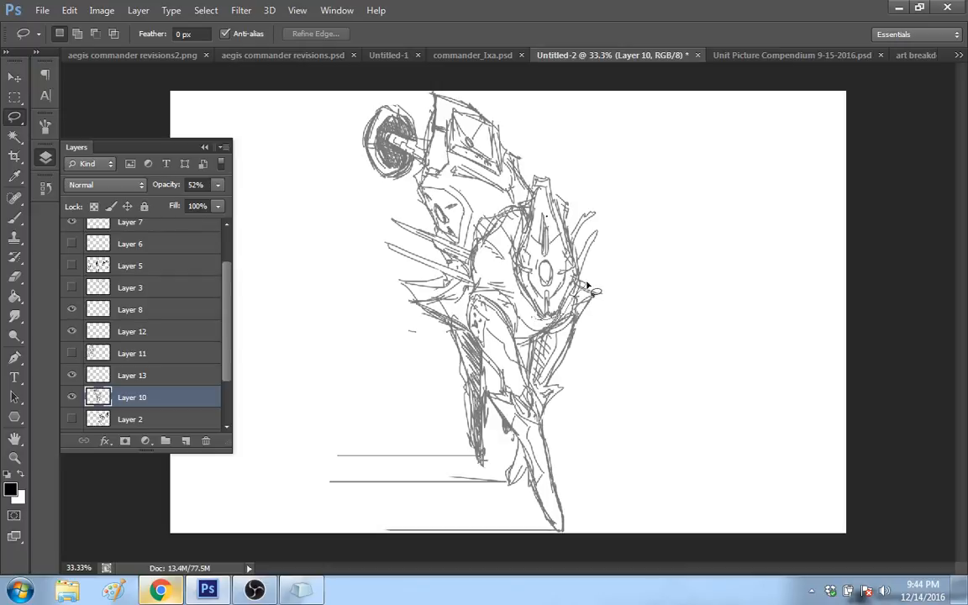
Step: Lasso the shield-shaped plate and skew its upper end outward by about 5 degrees with the Distort transform, applying the change
{"action": "mouse_move", "coordinate": [587, 284]}
{"action": "left_mouse_down"}
{"action": "mouse_move", "coordinate": [537, 173]}
{"action": "mouse_move", "coordinate": [514, 269]}
{"action": "mouse_move", "coordinate": [550, 316]}
{"action": "left_mouse_up"}
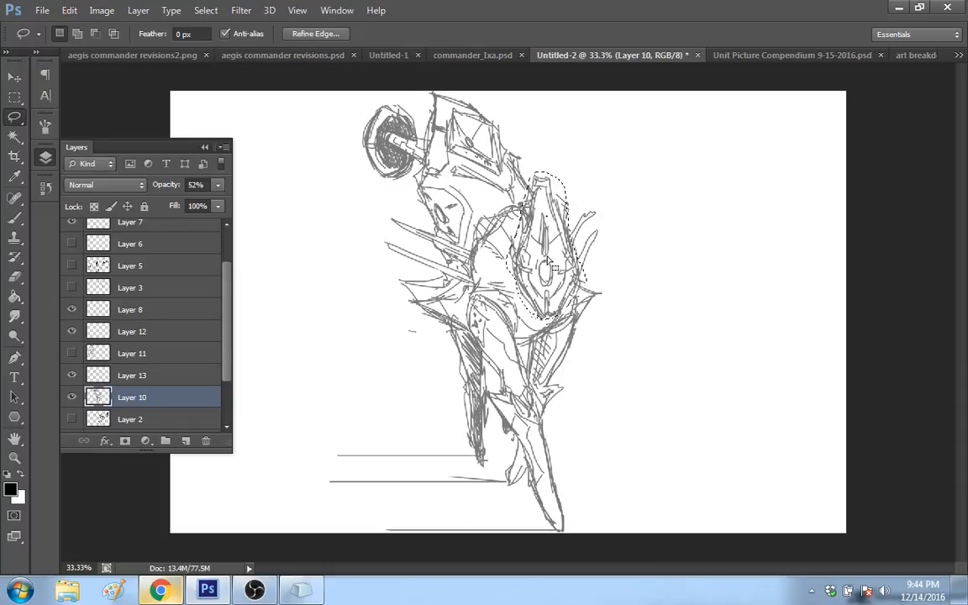
{"action": "right_click", "coordinate": [555, 267]}
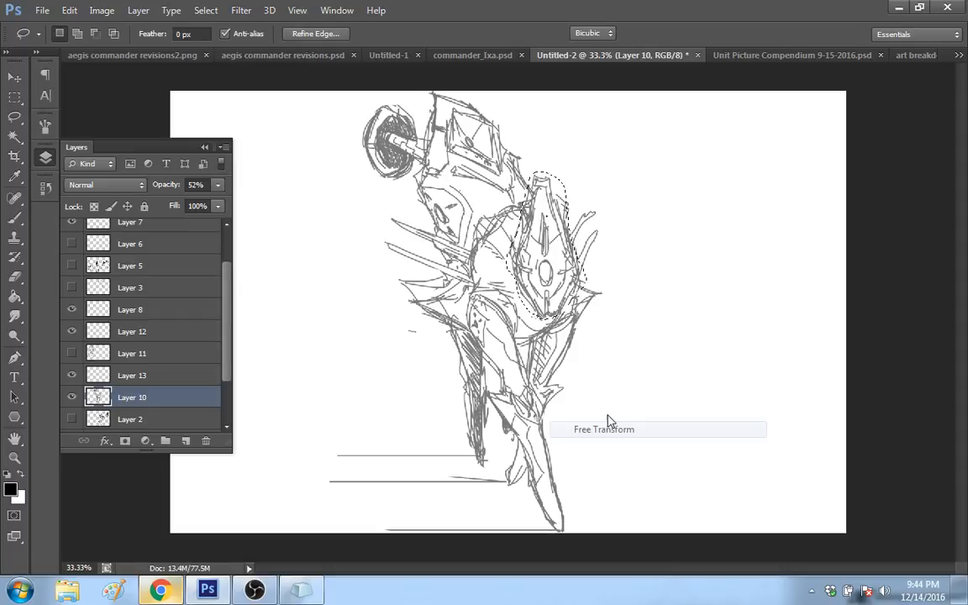
{"action": "right_click", "coordinate": [551, 196]}
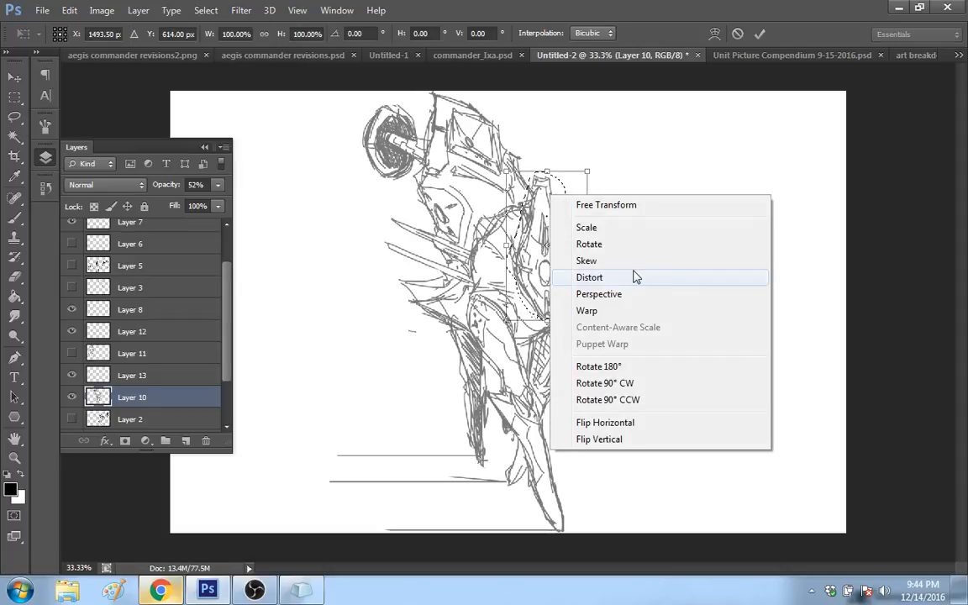
{"action": "left_click", "coordinate": [636, 277]}
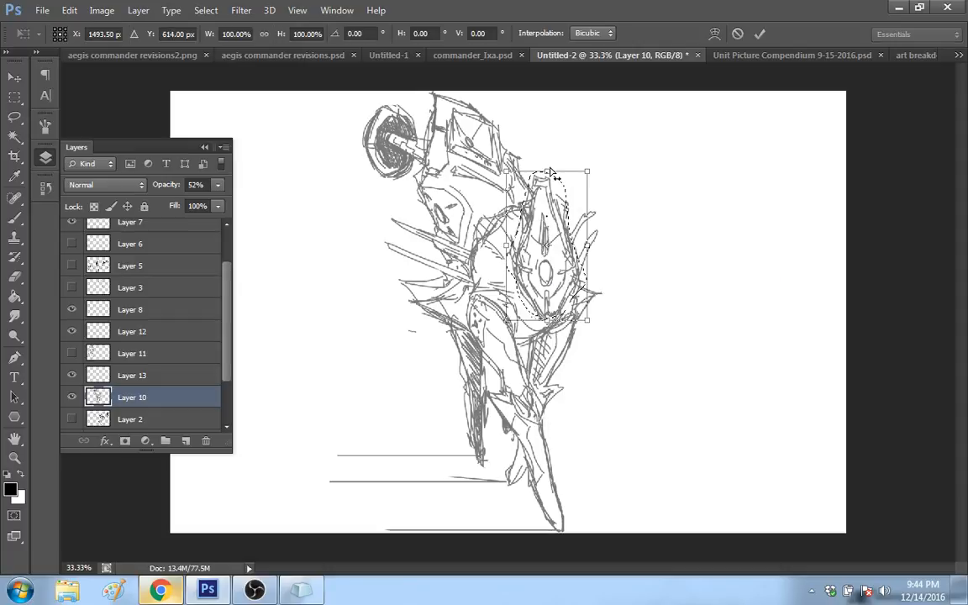
{"action": "left_click_drag", "start_coordinate": [551, 172], "coordinate": [563, 171]}
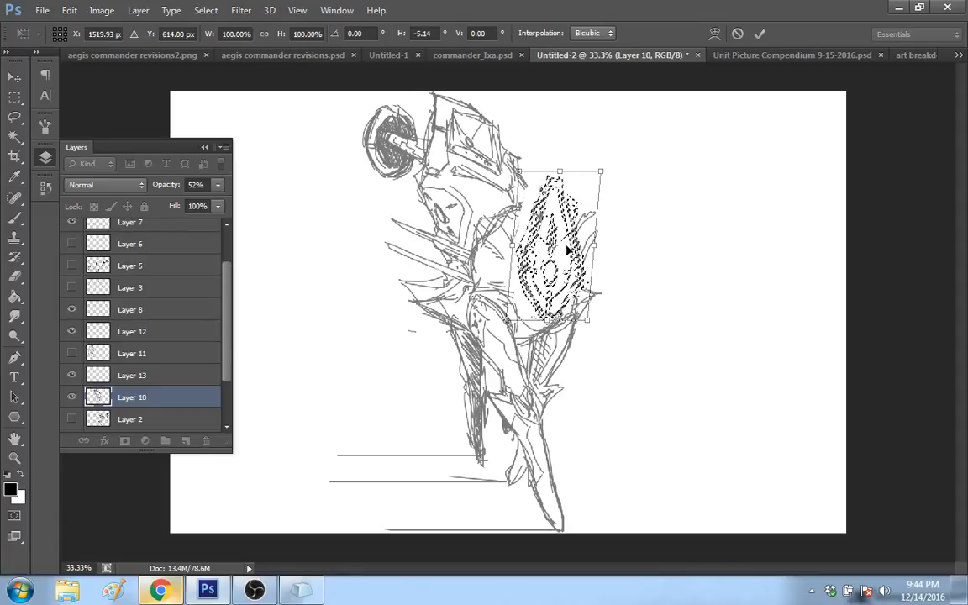
{"action": "left_click", "coordinate": [566, 262]}
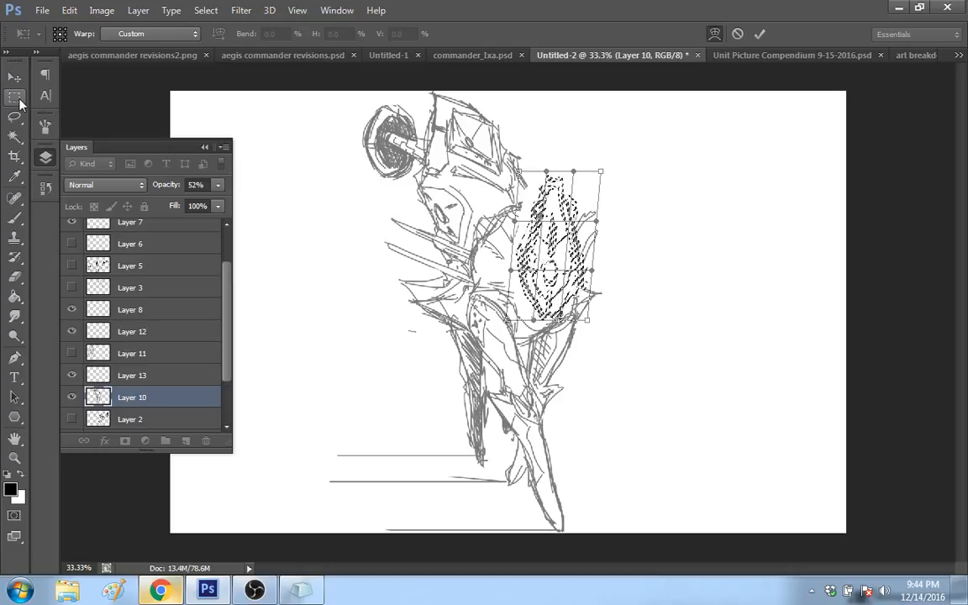
{"action": "left_click", "coordinate": [19, 102]}
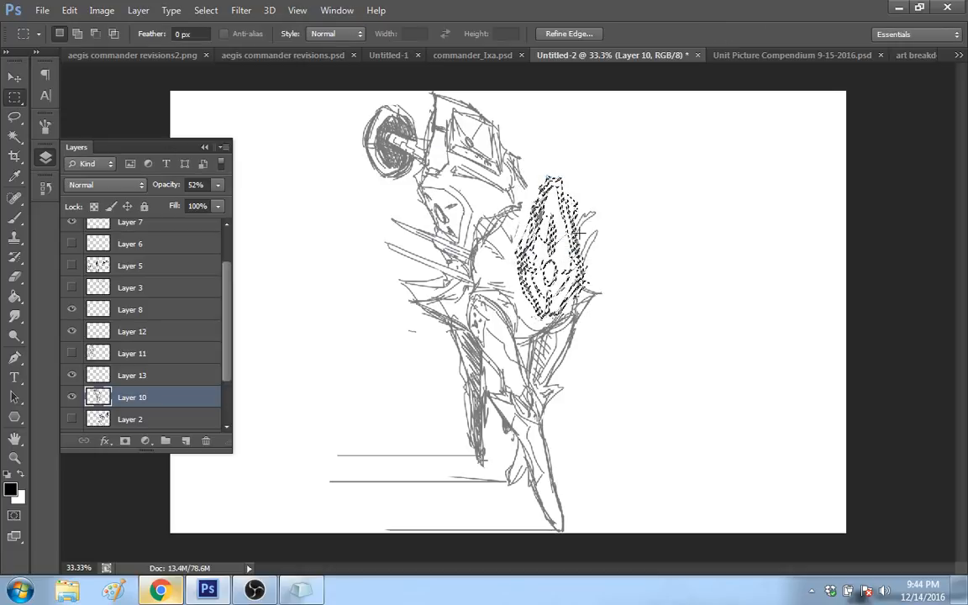
Step: Warp the selected shield-shaped plate to shift its central oval and markings slightly outward, apply the transform and deselect
{"action": "right_click", "coordinate": [560, 240]}
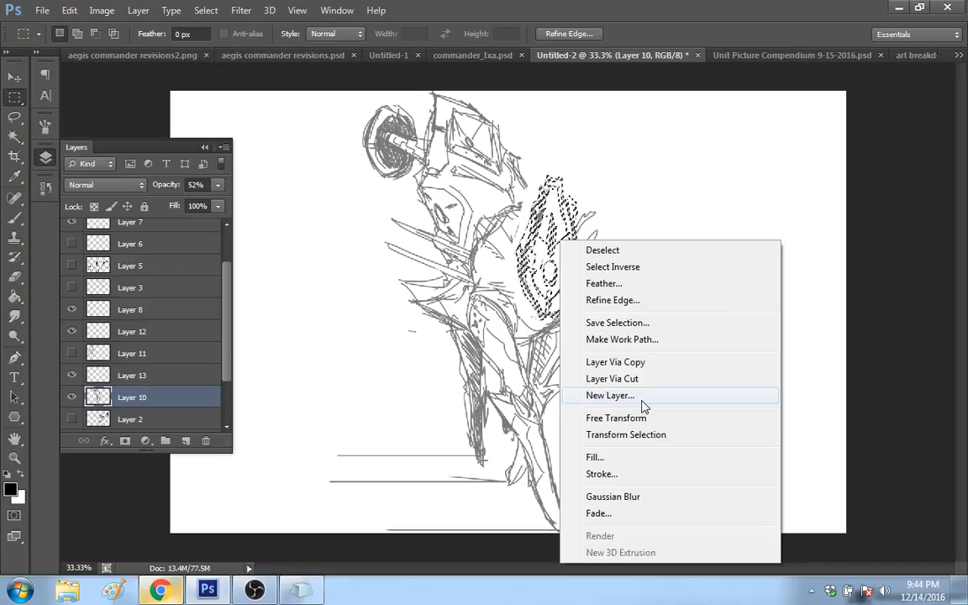
{"action": "left_click", "coordinate": [642, 417]}
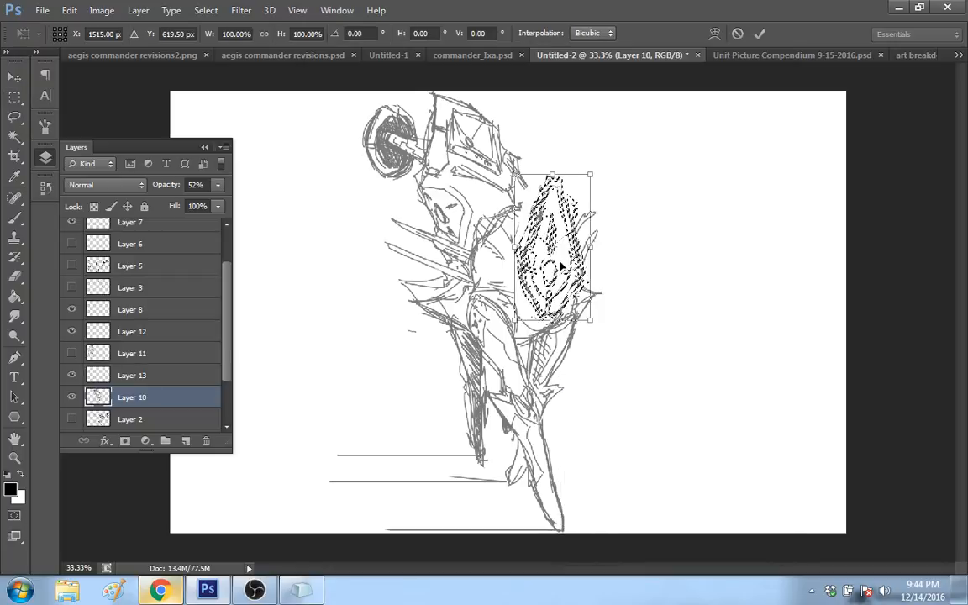
{"action": "left_click", "coordinate": [561, 266]}
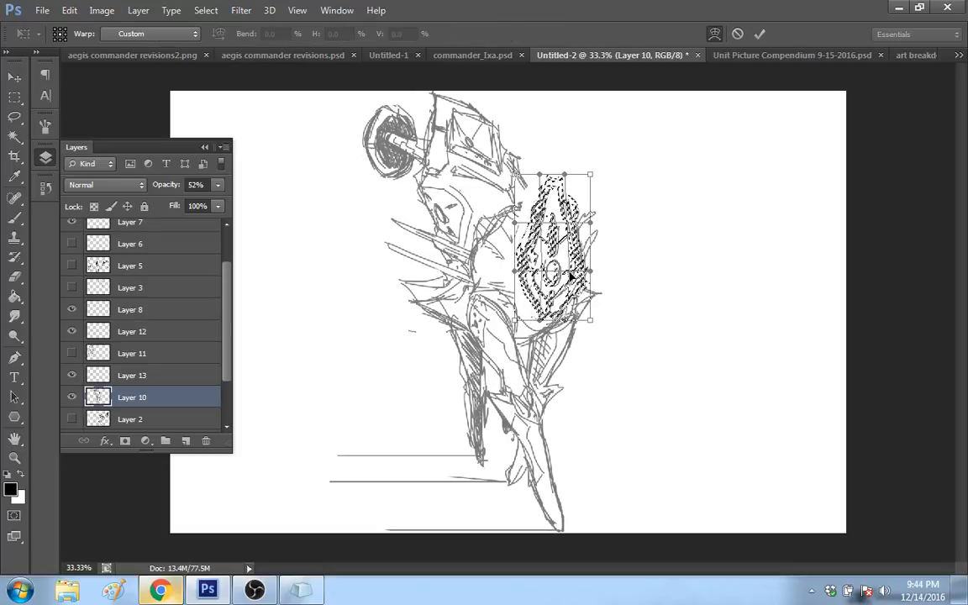
{"action": "left_click_drag", "start_coordinate": [571, 275], "coordinate": [570, 277]}
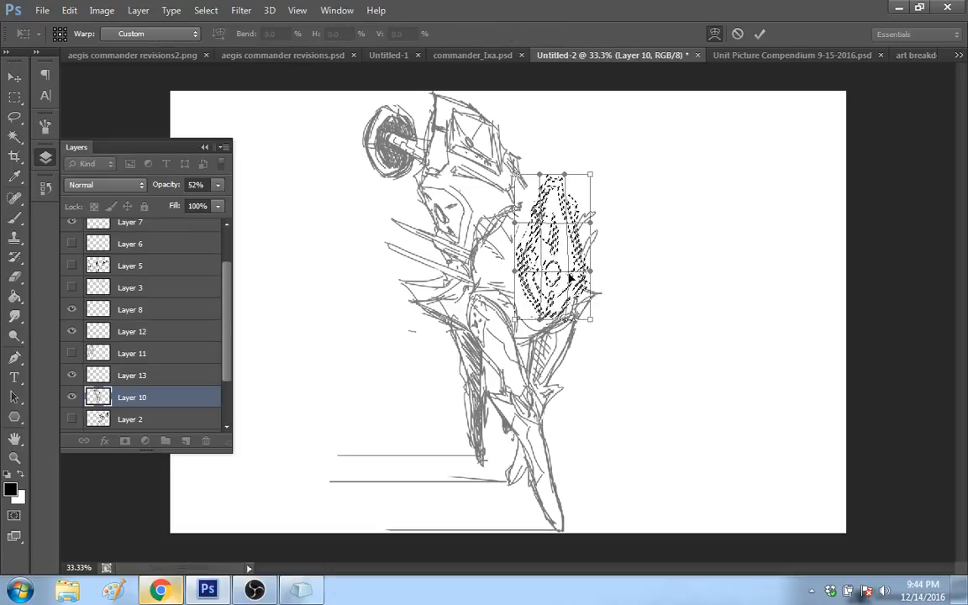
{"action": "left_click_drag", "start_coordinate": [547, 273], "coordinate": [538, 330]}
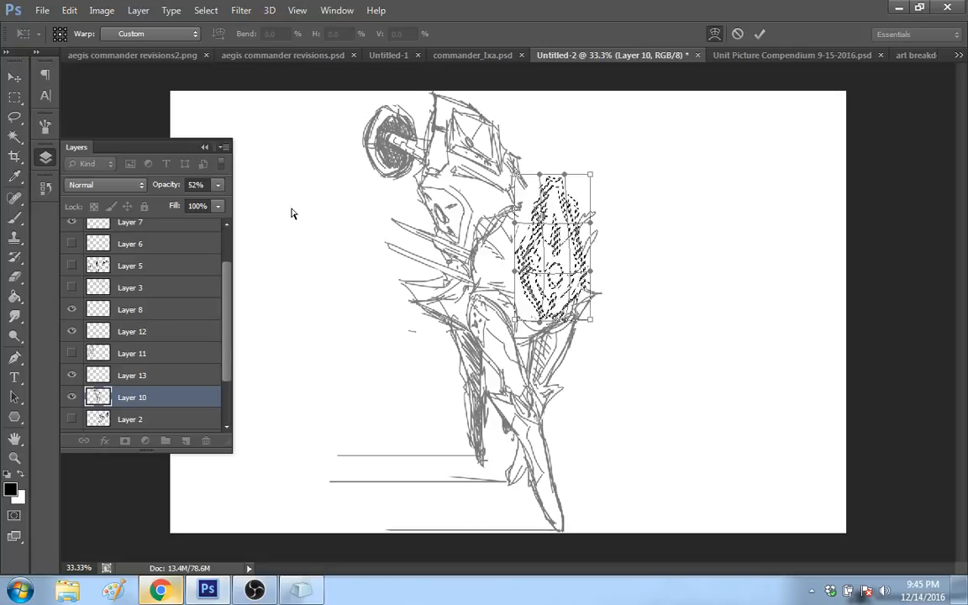
{"action": "key", "text": "m"}
{"action": "key", "text": "Return"}
{"action": "key", "text": "ctrl+d"}
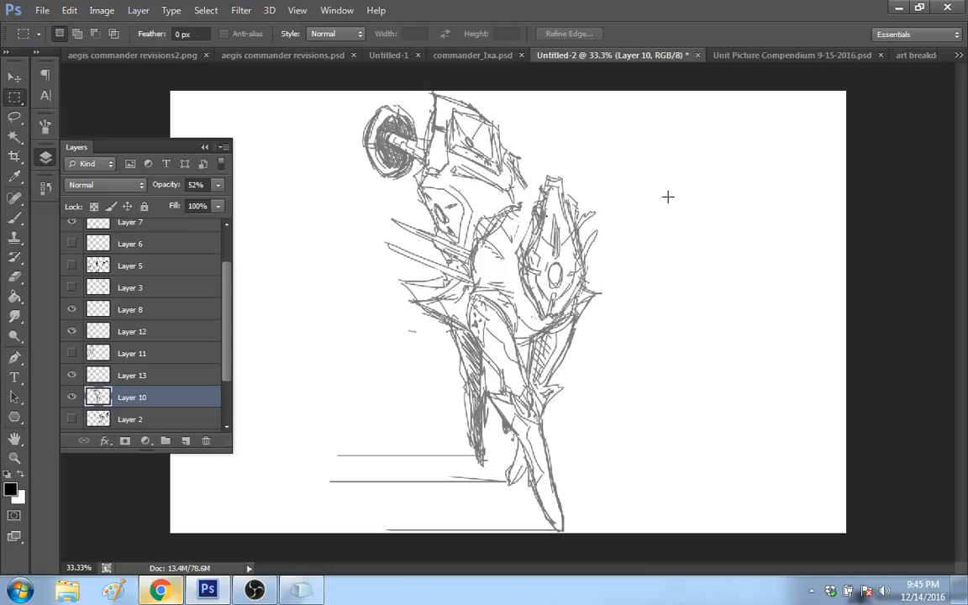
Step: Erase the extra rough lines inside the shield-shaped plate with a 16 px eraser
{"action": "key", "text": "e"}
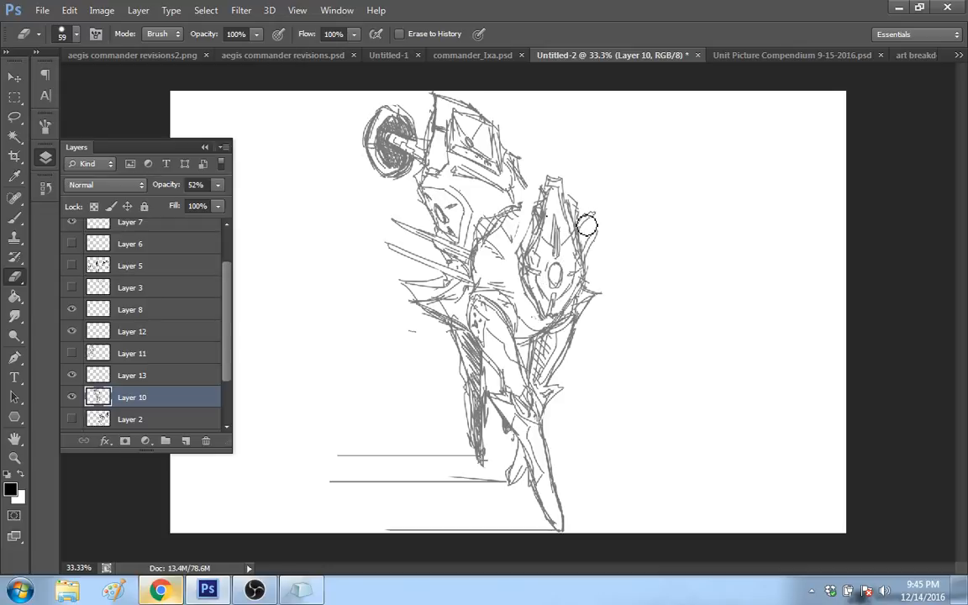
{"action": "right_click", "coordinate": [618, 222]}
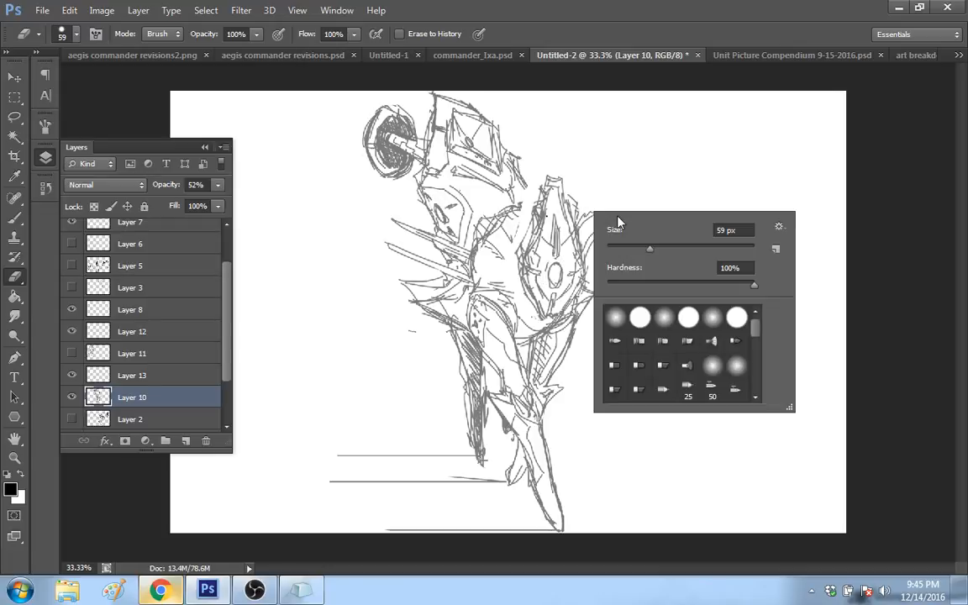
{"action": "left_click", "coordinate": [619, 247]}
{"action": "left_click", "coordinate": [550, 251]}
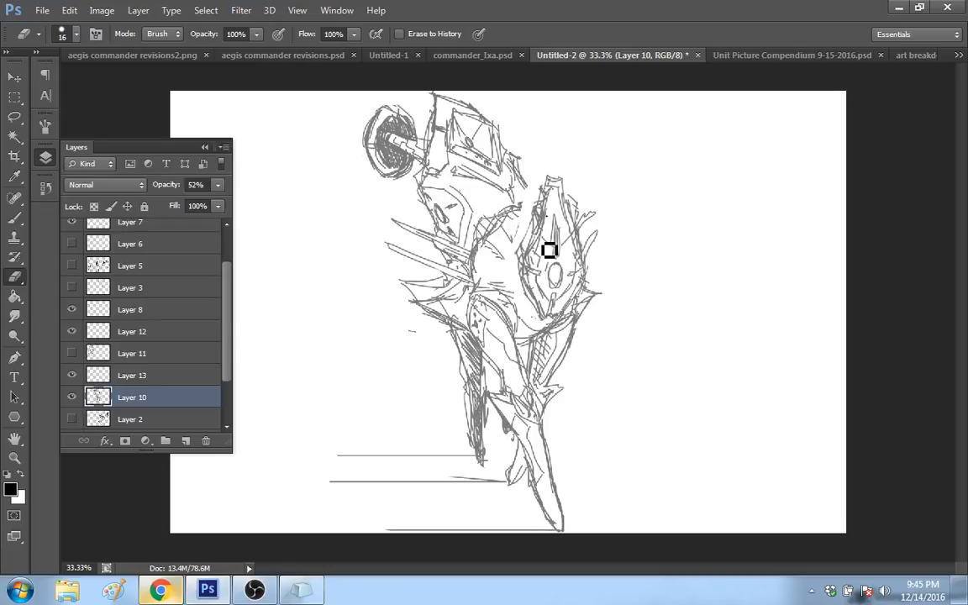
{"action": "left_click_drag", "start_coordinate": [538, 293], "coordinate": [551, 313]}
{"action": "mouse_move", "coordinate": [545, 205]}
{"action": "left_mouse_down"}
{"action": "mouse_move", "coordinate": [532, 249]}
{"action": "mouse_move", "coordinate": [573, 220]}
{"action": "mouse_move", "coordinate": [572, 234]}
{"action": "left_mouse_up"}
Step: Redraw the shield-shaped plate's edges and inner lines on Layer 10 with a 6 px brush
{"action": "key", "text": "b"}
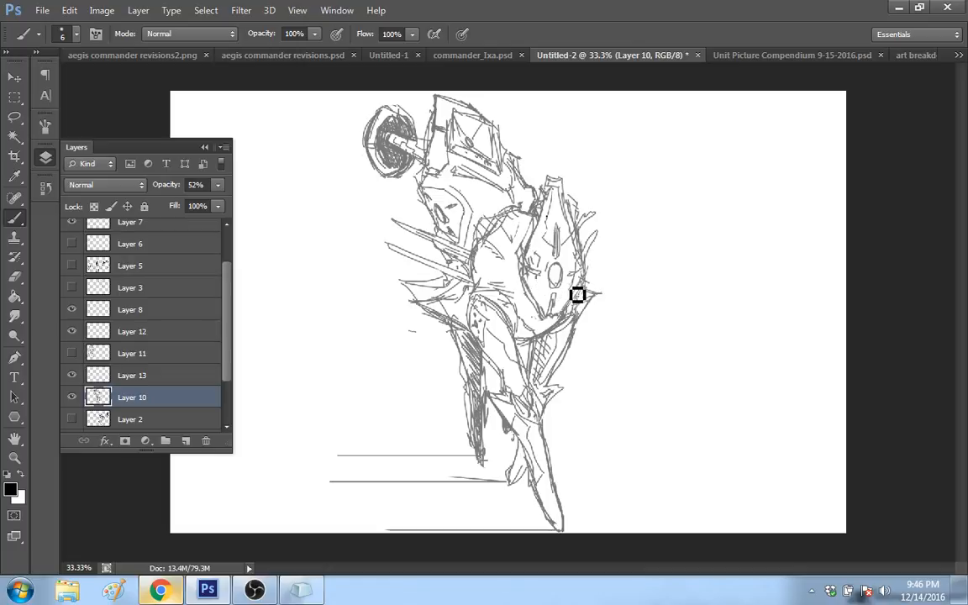
{"action": "mouse_move", "coordinate": [576, 294]}
{"action": "left_mouse_down"}
{"action": "mouse_move", "coordinate": [567, 280]}
{"action": "mouse_move", "coordinate": [560, 292]}
{"action": "mouse_move", "coordinate": [567, 281]}
{"action": "mouse_move", "coordinate": [555, 278]}
{"action": "left_mouse_up"}
{"action": "mouse_move", "coordinate": [555, 194]}
{"action": "left_mouse_down"}
{"action": "mouse_move", "coordinate": [541, 287]}
{"action": "mouse_move", "coordinate": [528, 296]}
{"action": "left_mouse_up"}
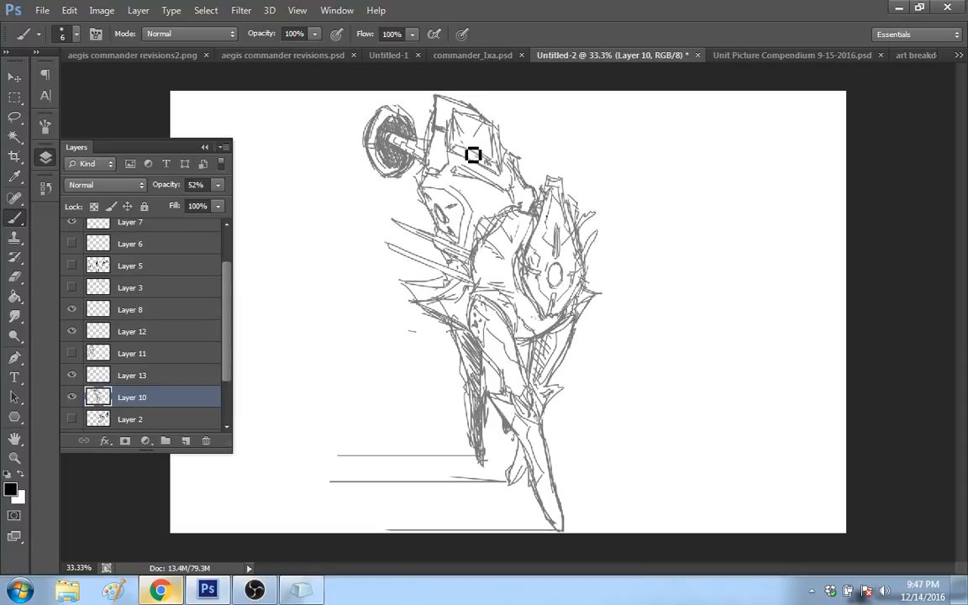
Step: Sketch detail lines inside the robot's upper box-shaped panel and along the shoulder edge beside the shield-shaped plate
{"action": "left_click_drag", "start_coordinate": [488, 160], "coordinate": [477, 154]}
{"action": "left_click_drag", "start_coordinate": [492, 152], "coordinate": [469, 140]}
{"action": "left_click_drag", "start_coordinate": [473, 242], "coordinate": [524, 208]}
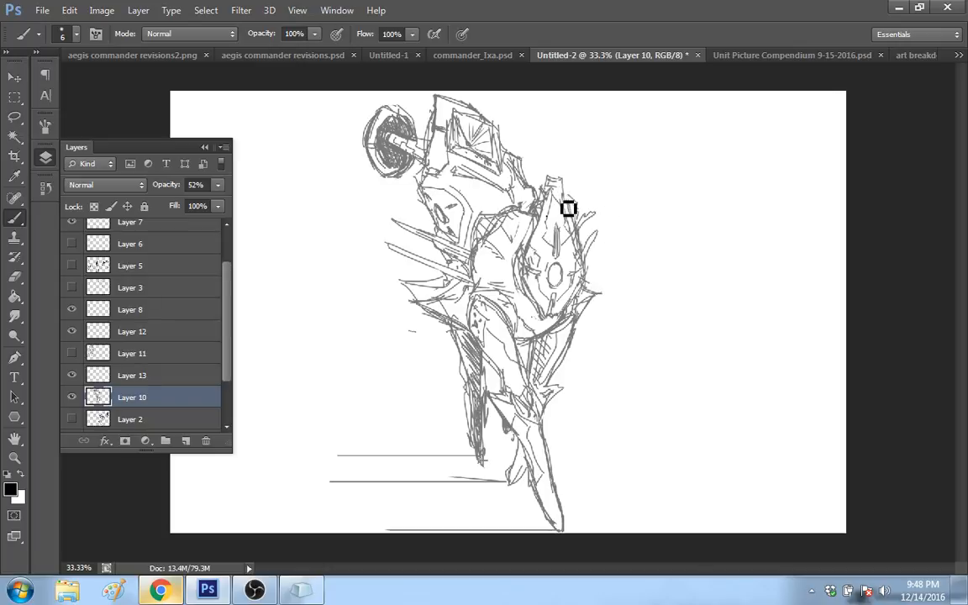
Step: Reshape the shield-shaped plate's upper end with a pointed outer corner and darken the spike markings around its central oval
{"action": "left_click_drag", "start_coordinate": [569, 208], "coordinate": [575, 224]}
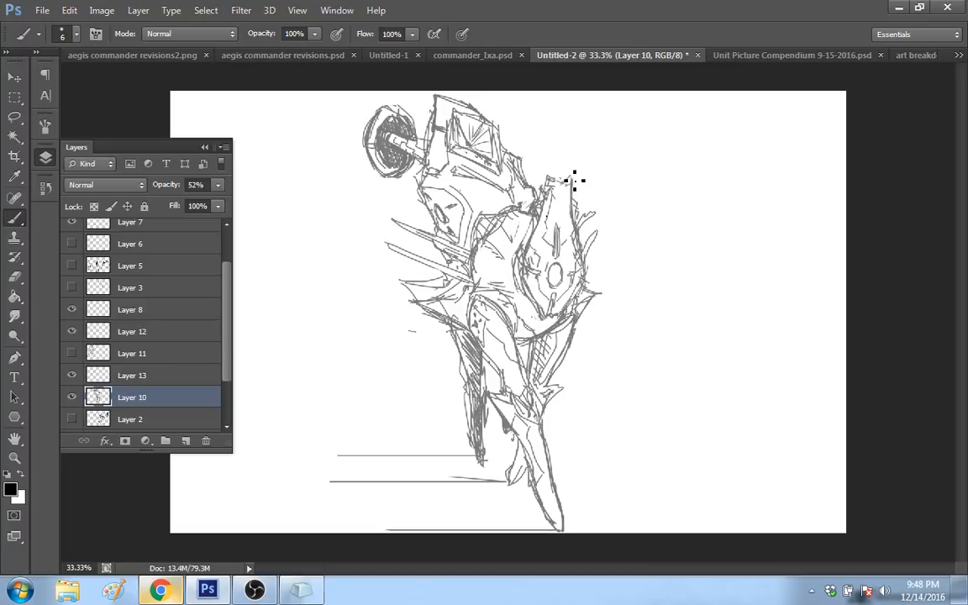
{"action": "left_click_drag", "start_coordinate": [575, 180], "coordinate": [567, 216]}
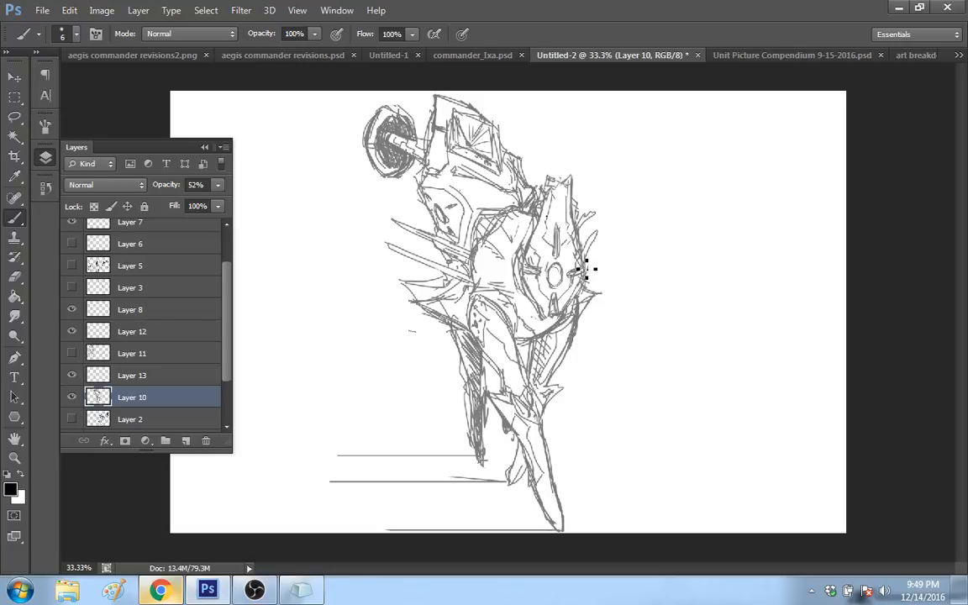
{"action": "left_click_drag", "start_coordinate": [582, 266], "coordinate": [570, 270]}
{"action": "mouse_move", "coordinate": [557, 227]}
{"action": "left_mouse_down"}
{"action": "mouse_move", "coordinate": [563, 255]}
{"action": "mouse_move", "coordinate": [564, 238]}
{"action": "left_mouse_up"}
Step: Draw a scattered cluster of small four-pointed sparkles in the empty area beside the shield-shaped plate
{"action": "mouse_move", "coordinate": [531, 135]}
{"action": "left_mouse_down"}
{"action": "mouse_move", "coordinate": [548, 129]}
{"action": "mouse_move", "coordinate": [548, 145]}
{"action": "left_mouse_up"}
{"action": "left_click_drag", "start_coordinate": [579, 158], "coordinate": [596, 142]}
{"action": "mouse_move", "coordinate": [597, 157]}
{"action": "left_mouse_down"}
{"action": "mouse_move", "coordinate": [611, 158]}
{"action": "mouse_move", "coordinate": [598, 173]}
{"action": "mouse_move", "coordinate": [626, 206]}
{"action": "left_mouse_up"}
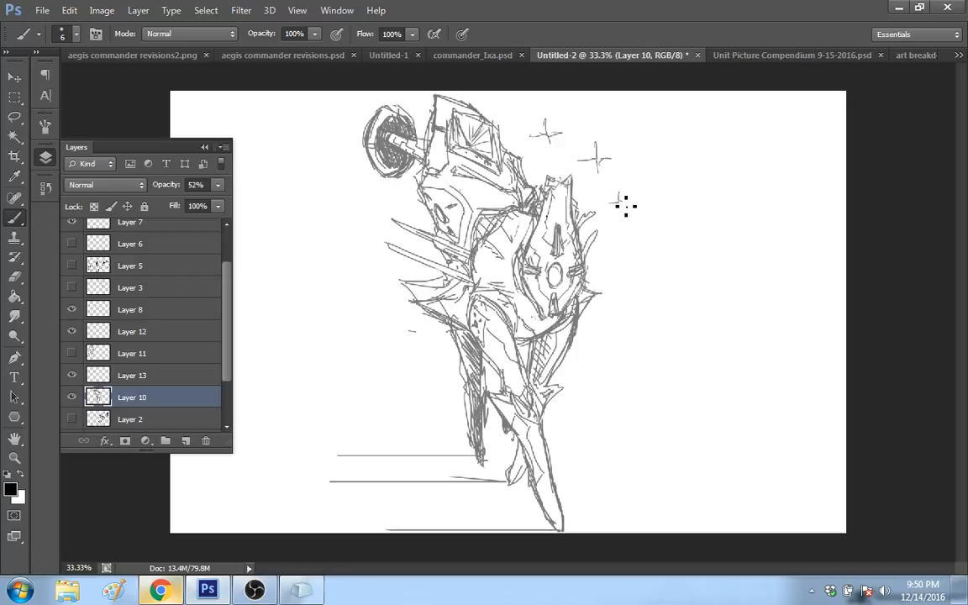
{"action": "left_click_drag", "start_coordinate": [636, 162], "coordinate": [638, 179]}
{"action": "left_click_drag", "start_coordinate": [658, 157], "coordinate": [665, 146]}
{"action": "mouse_move", "coordinate": [664, 147]}
{"action": "left_mouse_down"}
{"action": "mouse_move", "coordinate": [673, 155]}
{"action": "mouse_move", "coordinate": [664, 166]}
{"action": "left_mouse_up"}
{"action": "mouse_move", "coordinate": [630, 250]}
{"action": "left_mouse_down"}
{"action": "mouse_move", "coordinate": [641, 241]}
{"action": "mouse_move", "coordinate": [641, 259]}
{"action": "left_mouse_up"}
{"action": "left_click_drag", "start_coordinate": [670, 226], "coordinate": [677, 215]}
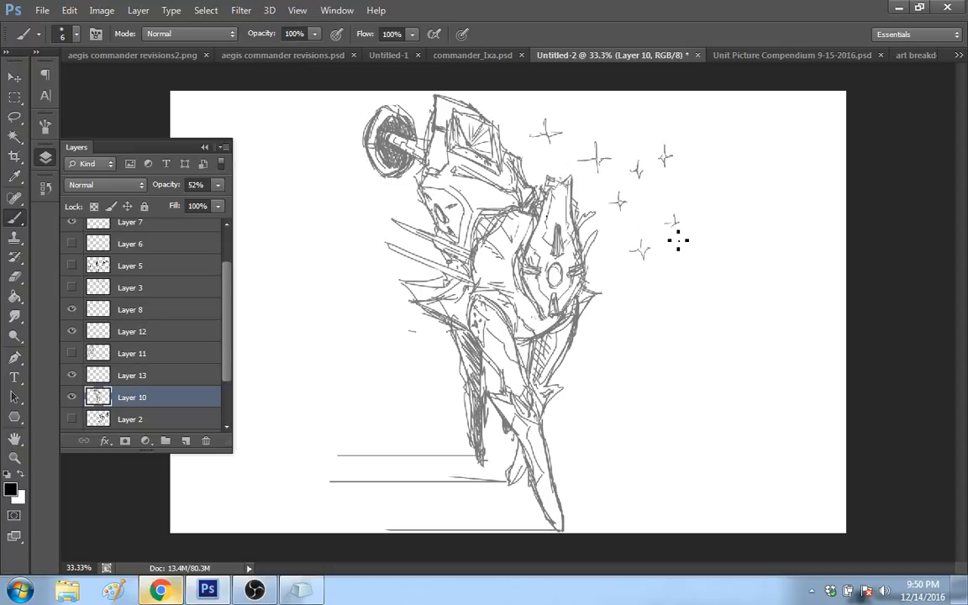
{"action": "left_click_drag", "start_coordinate": [599, 318], "coordinate": [611, 306]}
{"action": "left_click_drag", "start_coordinate": [611, 306], "coordinate": [612, 327]}
{"action": "mouse_move", "coordinate": [644, 283]}
{"action": "left_mouse_down"}
{"action": "mouse_move", "coordinate": [644, 300]}
{"action": "mouse_move", "coordinate": [651, 291]}
{"action": "left_mouse_up"}
{"action": "left_click_drag", "start_coordinate": [687, 188], "coordinate": [700, 198]}
{"action": "left_click_drag", "start_coordinate": [695, 189], "coordinate": [708, 187]}
{"action": "left_click_drag", "start_coordinate": [690, 246], "coordinate": [691, 270]}
{"action": "left_click_drag", "start_coordinate": [681, 258], "coordinate": [698, 257]}
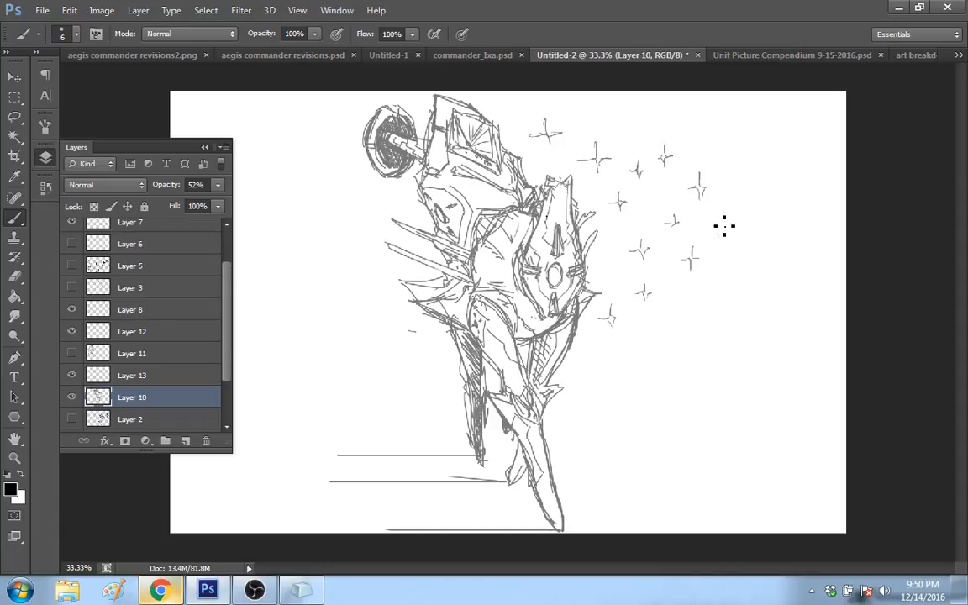
{"action": "mouse_move", "coordinate": [719, 220]}
{"action": "left_mouse_down"}
{"action": "mouse_move", "coordinate": [719, 238]}
{"action": "mouse_move", "coordinate": [726, 228]}
{"action": "left_mouse_up"}
Step: Touch up the knee joint, the round disc's rim and the lower edge of the upper body with short sketch strokes
{"action": "left_click_drag", "start_coordinate": [531, 380], "coordinate": [537, 390]}
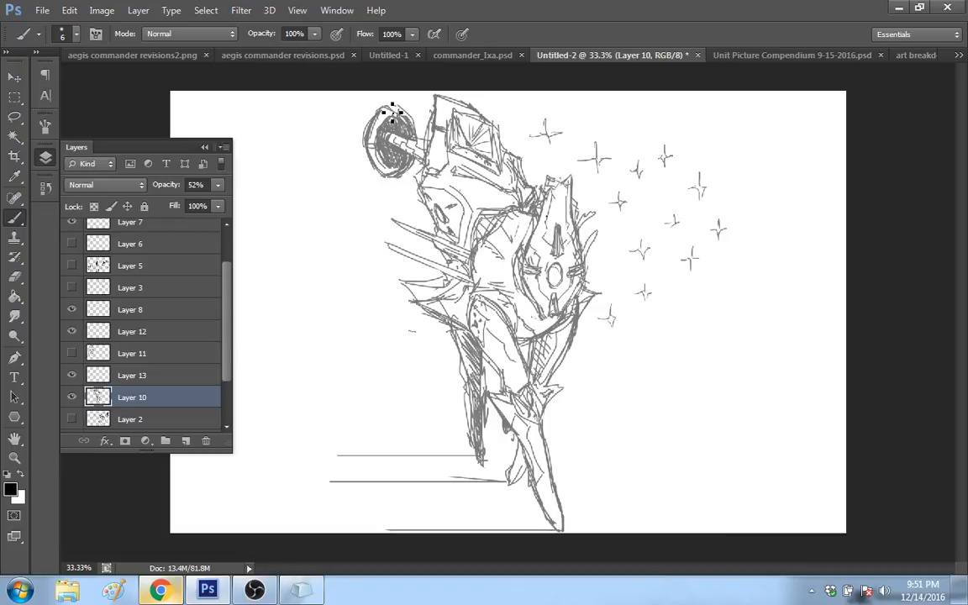
{"action": "left_click_drag", "start_coordinate": [393, 110], "coordinate": [416, 135]}
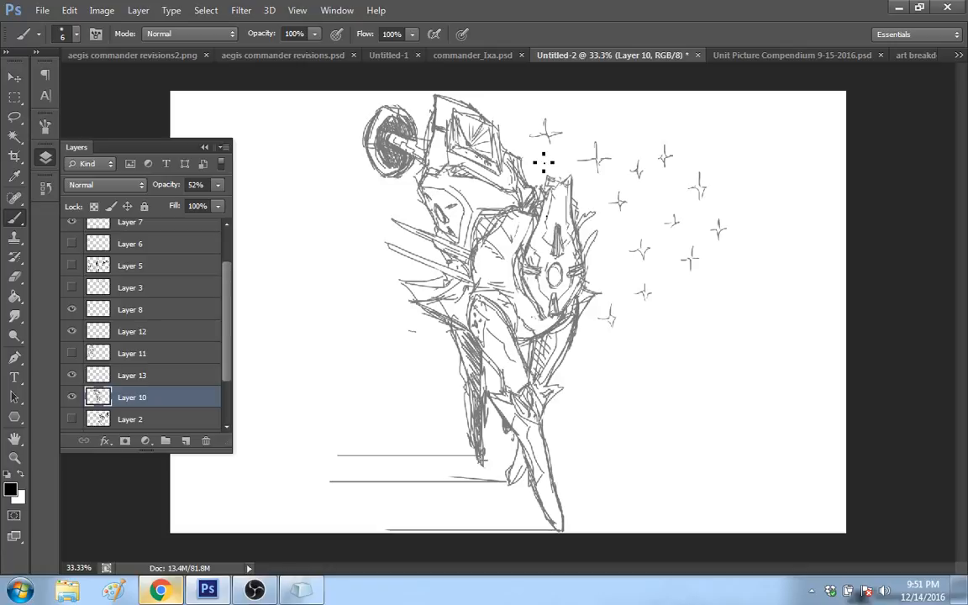
{"action": "left_click_drag", "start_coordinate": [454, 166], "coordinate": [520, 197]}
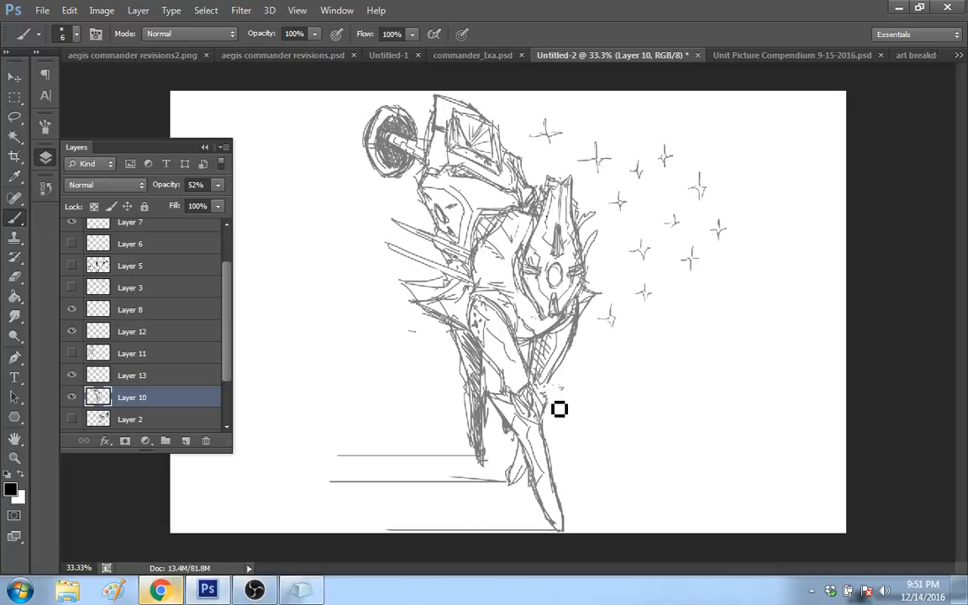
Step: Cross-hatch the narrow panel below the shield-shaped plate and strengthen the knee joint's spikes and nearby edges with short sketch strokes
{"action": "left_click_drag", "start_coordinate": [563, 388], "coordinate": [547, 404]}
{"action": "mouse_move", "coordinate": [562, 388]}
{"action": "left_mouse_down"}
{"action": "mouse_move", "coordinate": [551, 390]}
{"action": "mouse_move", "coordinate": [565, 329]}
{"action": "left_mouse_up"}
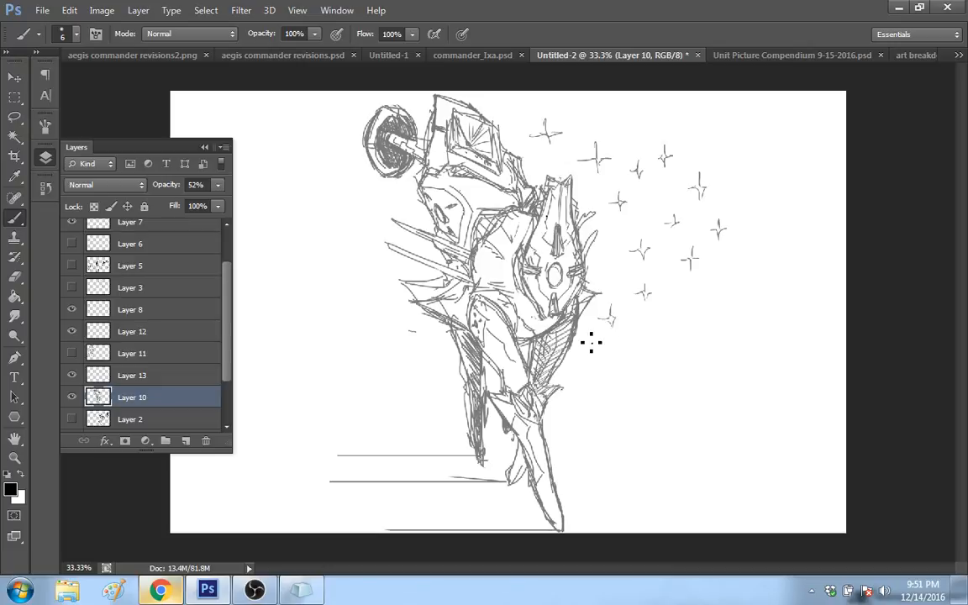
{"action": "left_click_drag", "start_coordinate": [523, 409], "coordinate": [541, 424]}
{"action": "left_click_drag", "start_coordinate": [563, 234], "coordinate": [557, 246]}
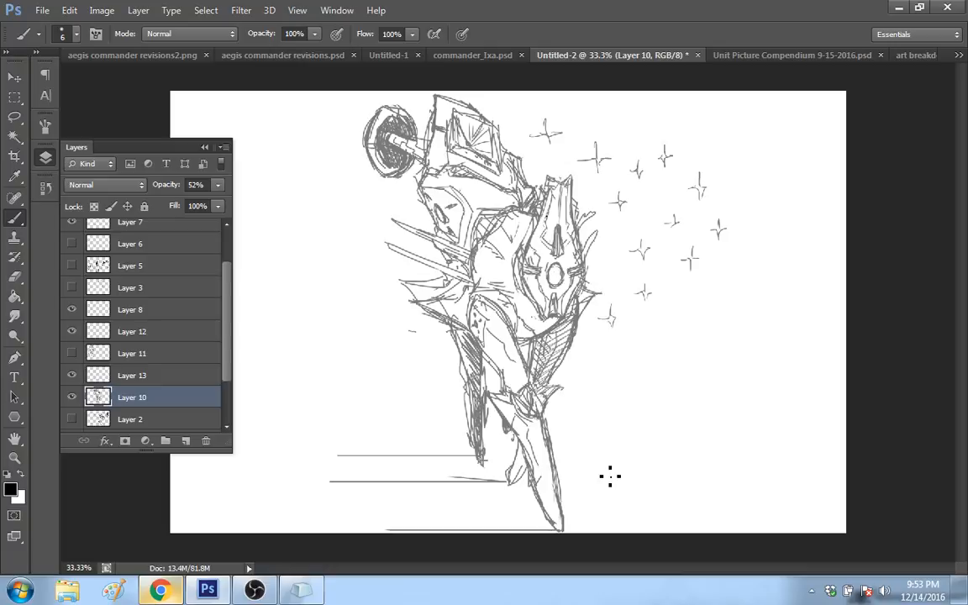
Step: Sketch a simple standing human figure with an oval head and bent arm beside the robot's lower leg
{"action": "mouse_move", "coordinate": [609, 494]}
{"action": "left_mouse_down"}
{"action": "mouse_move", "coordinate": [597, 446]}
{"action": "mouse_move", "coordinate": [623, 480]}
{"action": "mouse_move", "coordinate": [620, 494]}
{"action": "left_mouse_up"}
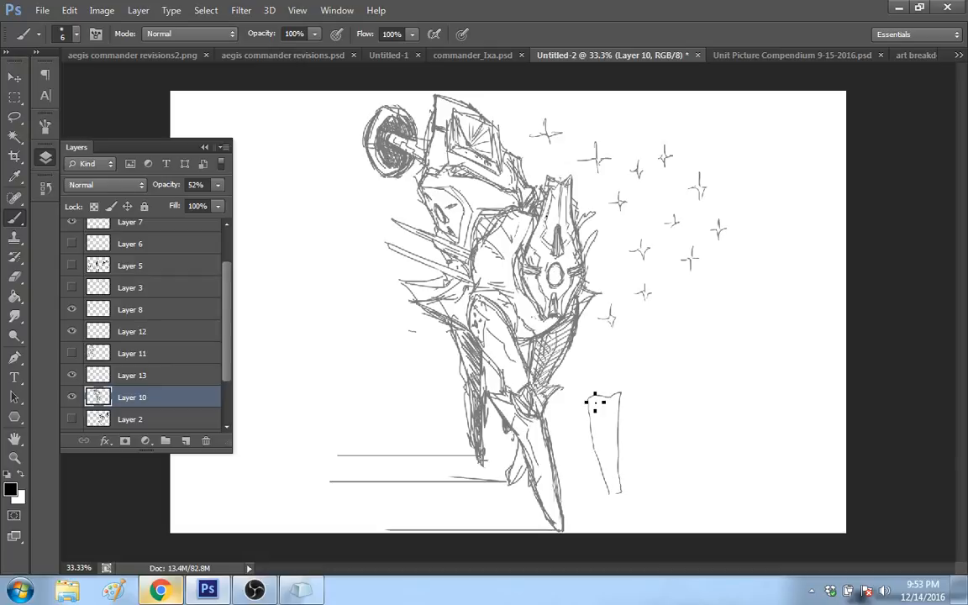
{"action": "left_click_drag", "start_coordinate": [593, 401], "coordinate": [597, 440]}
{"action": "left_click_drag", "start_coordinate": [600, 385], "coordinate": [603, 394]}
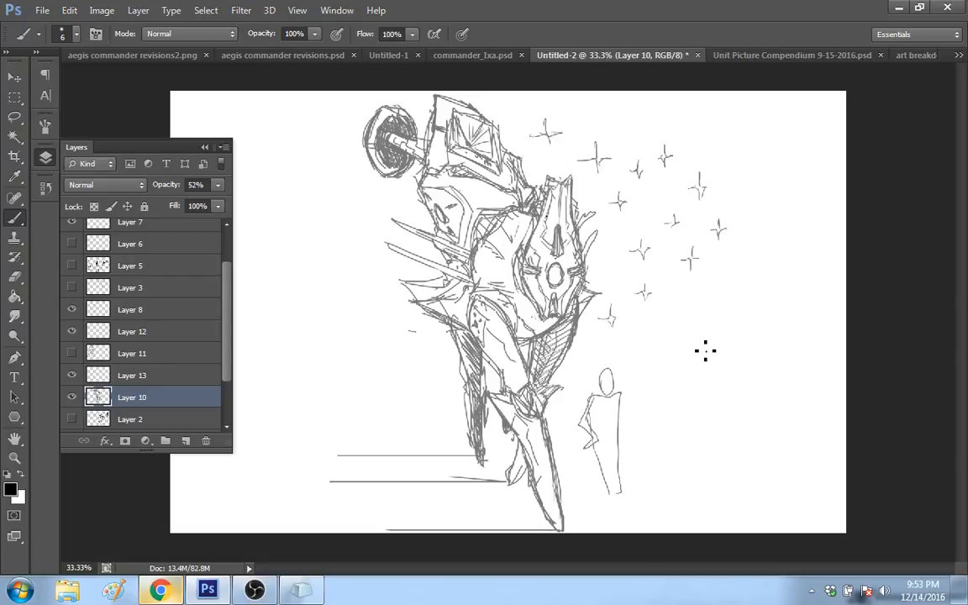
Step: Add a new layer directly above Layer 10, and lower Layer 10's opacity to 18%
{"action": "left_click", "coordinate": [186, 440]}
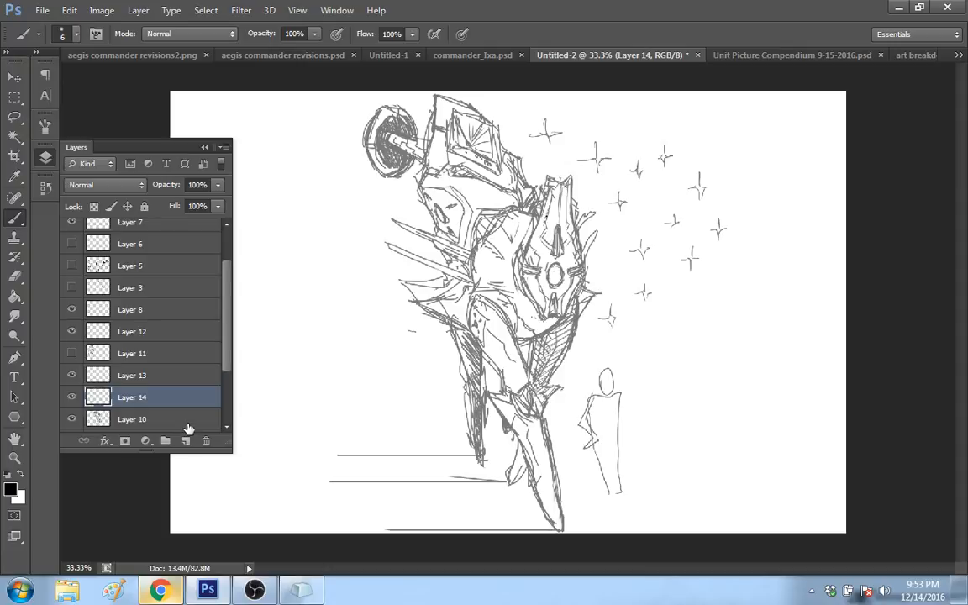
{"action": "left_click", "coordinate": [187, 423]}
{"action": "left_click", "coordinate": [216, 185]}
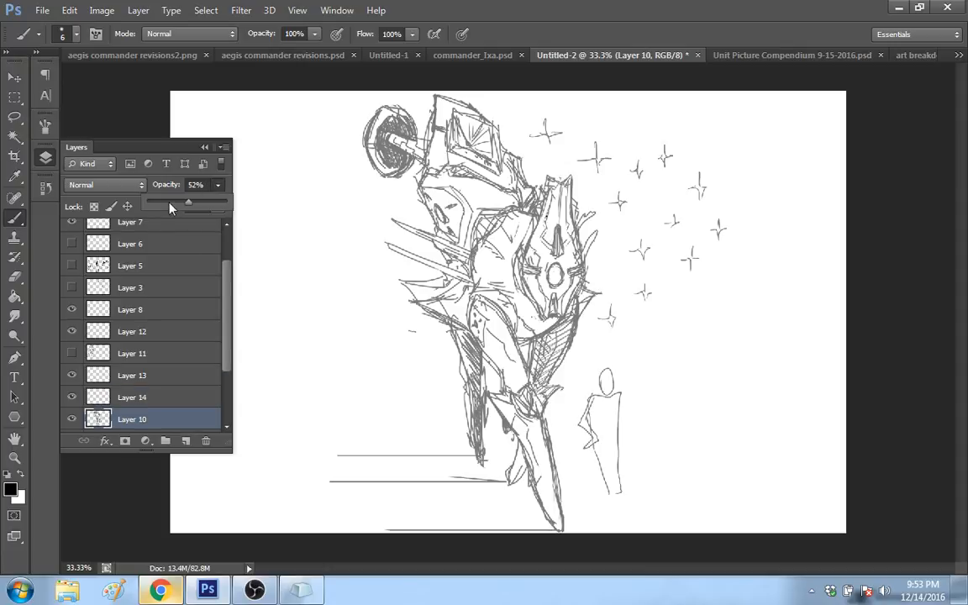
{"action": "left_click_drag", "start_coordinate": [170, 207], "coordinate": [169, 201]}
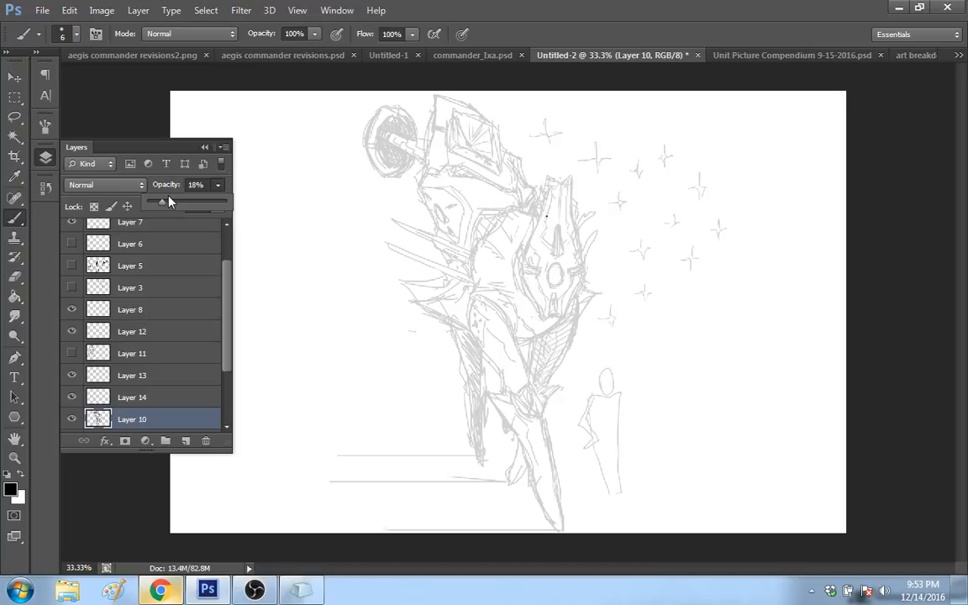
{"action": "key", "text": "Return"}
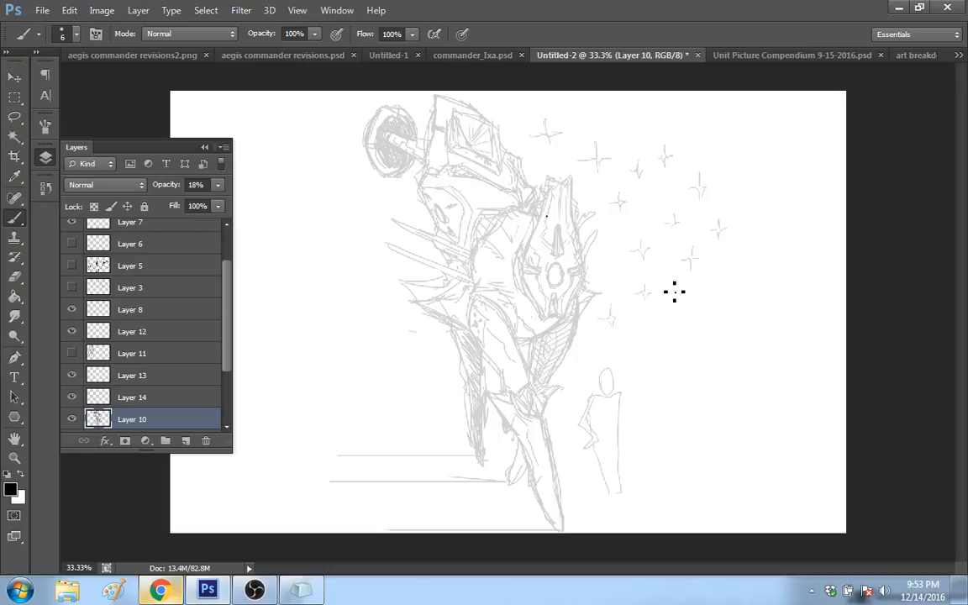
{"action": "left_click", "coordinate": [166, 591]}
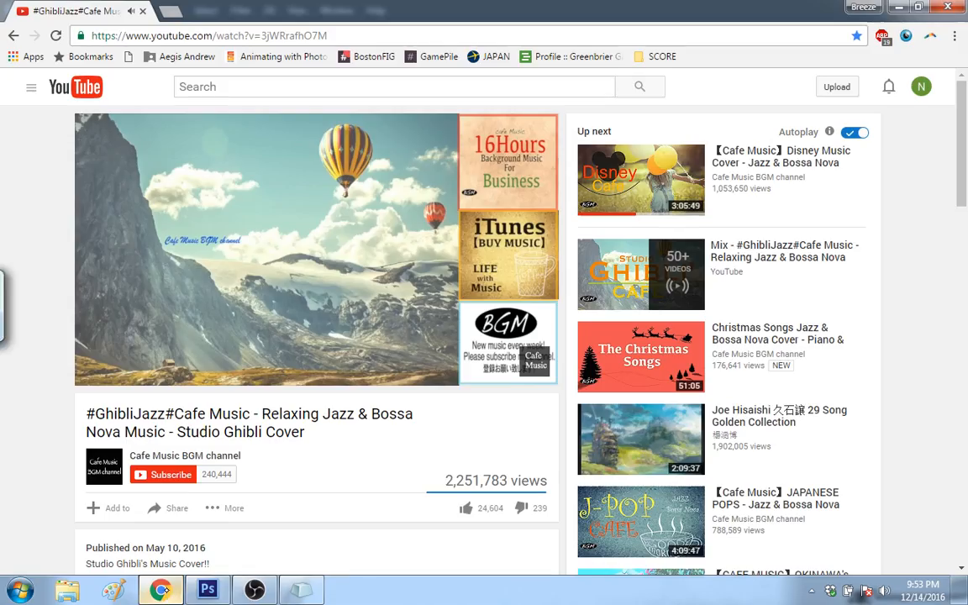
{"action": "key", "text": "alt+Tab"}
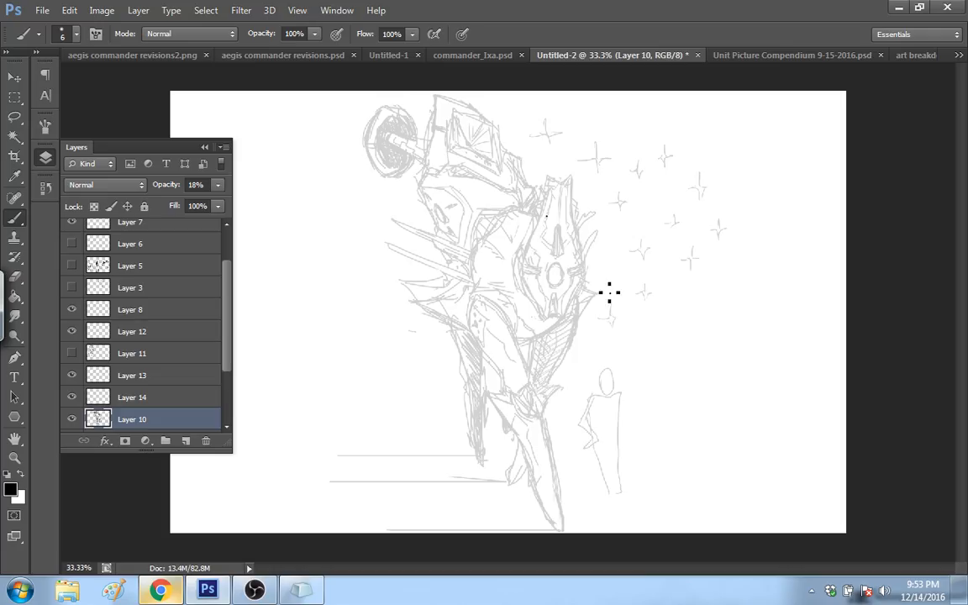
{"action": "left_click_drag", "start_coordinate": [229, 363], "coordinate": [229, 395]}
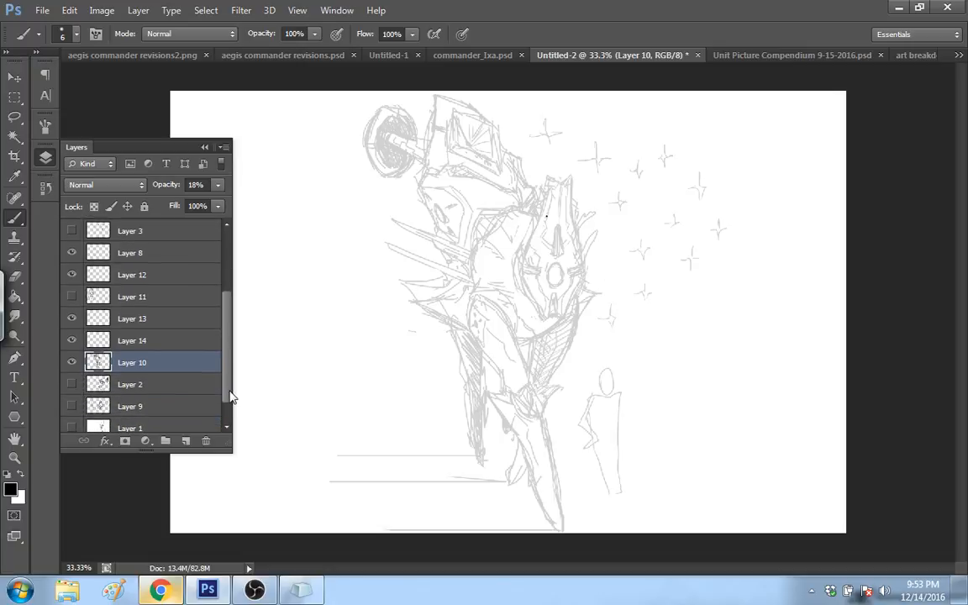
{"action": "left_click", "coordinate": [187, 443]}
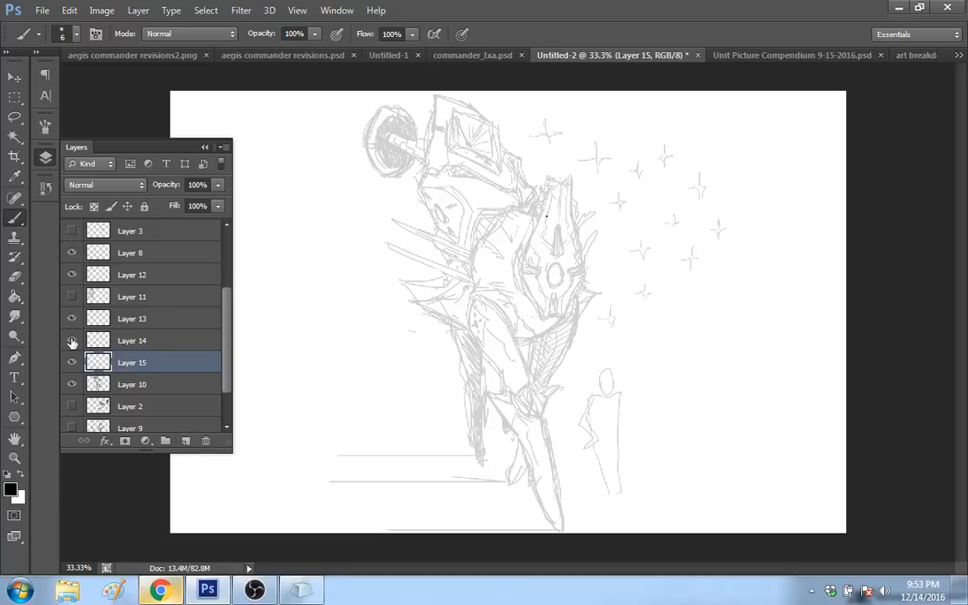
{"action": "left_click_drag", "start_coordinate": [126, 362], "coordinate": [205, 441]}
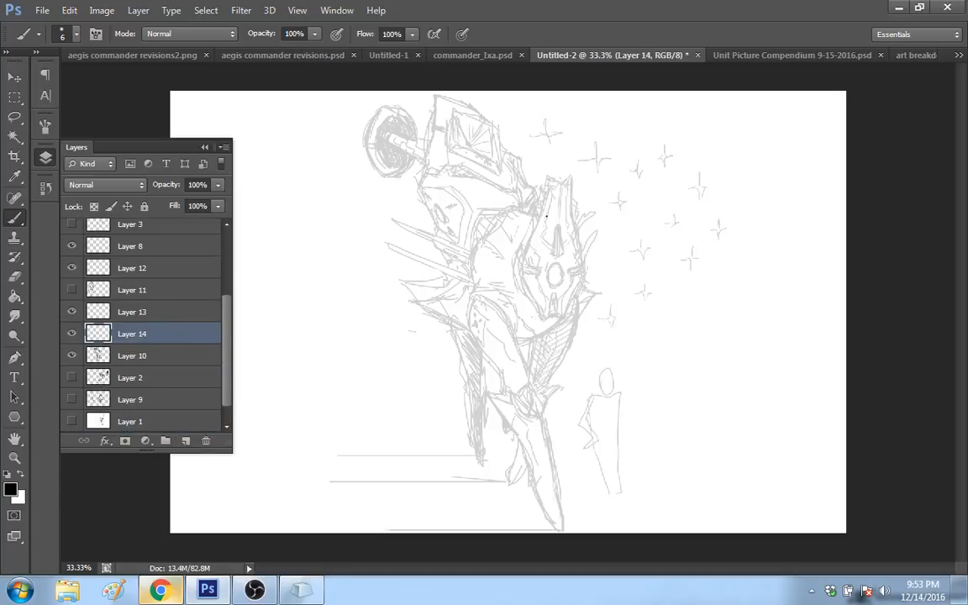
Step: Set the brush size to 7 px for drawing on Layer 14
{"action": "right_click", "coordinate": [629, 260]}
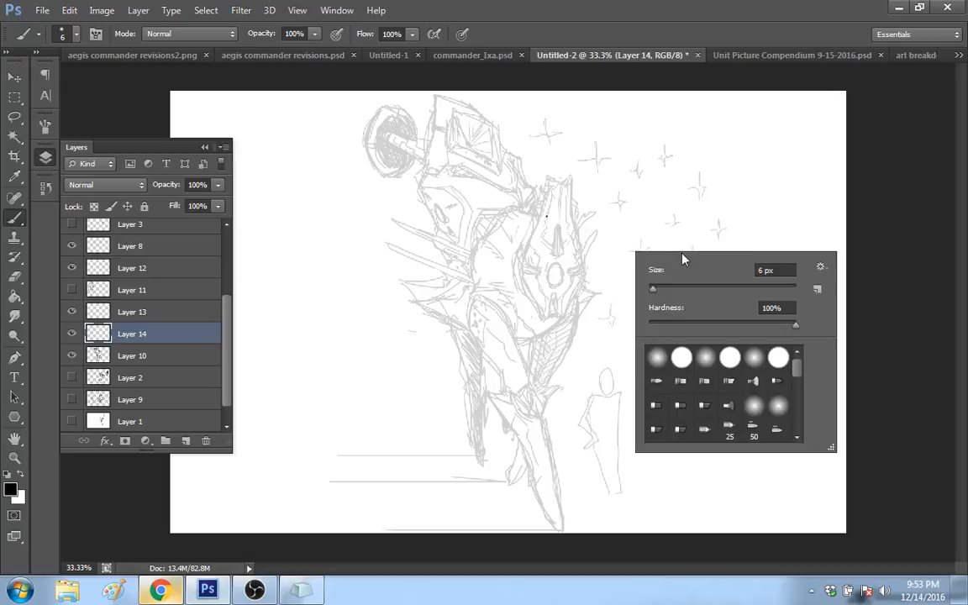
{"action": "left_click", "coordinate": [654, 288]}
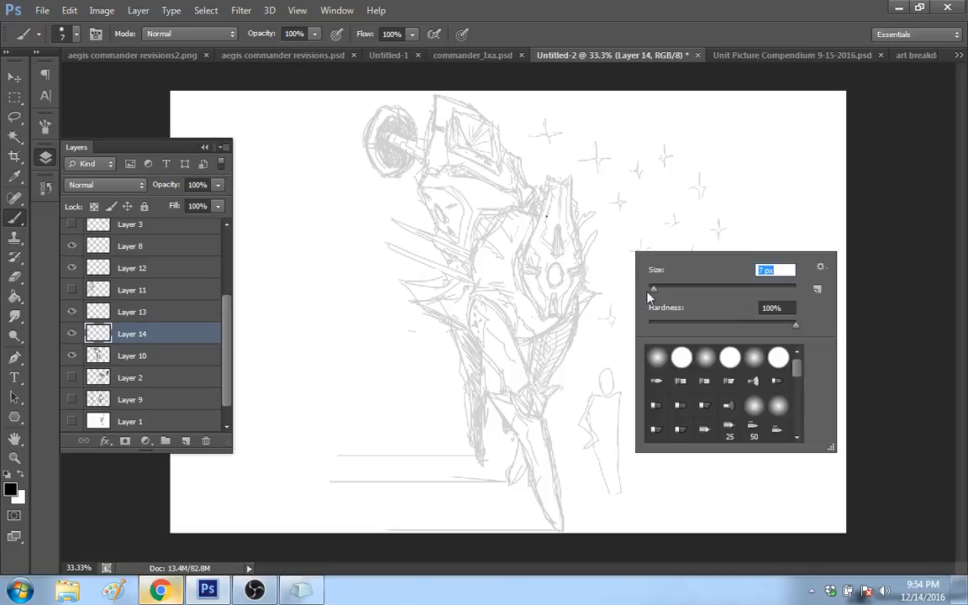
{"action": "left_click", "coordinate": [712, 214]}
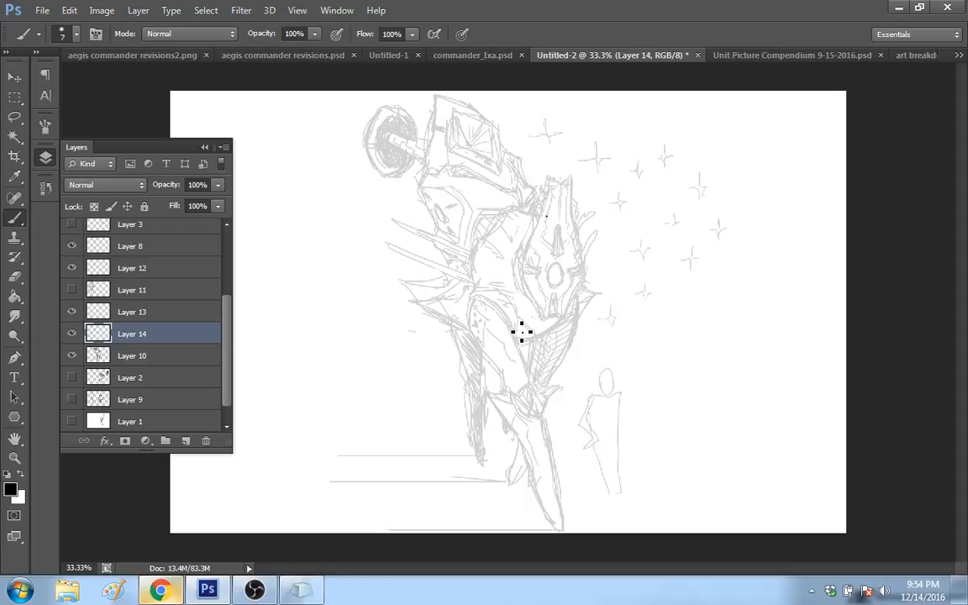
{"action": "left_click_drag", "start_coordinate": [485, 360], "coordinate": [483, 370]}
{"action": "key", "text": "ctrl+z"}
Step: Zoom in to 50% on the mech sketch and set the brush size to 8 px
{"action": "left_click", "coordinate": [15, 458]}
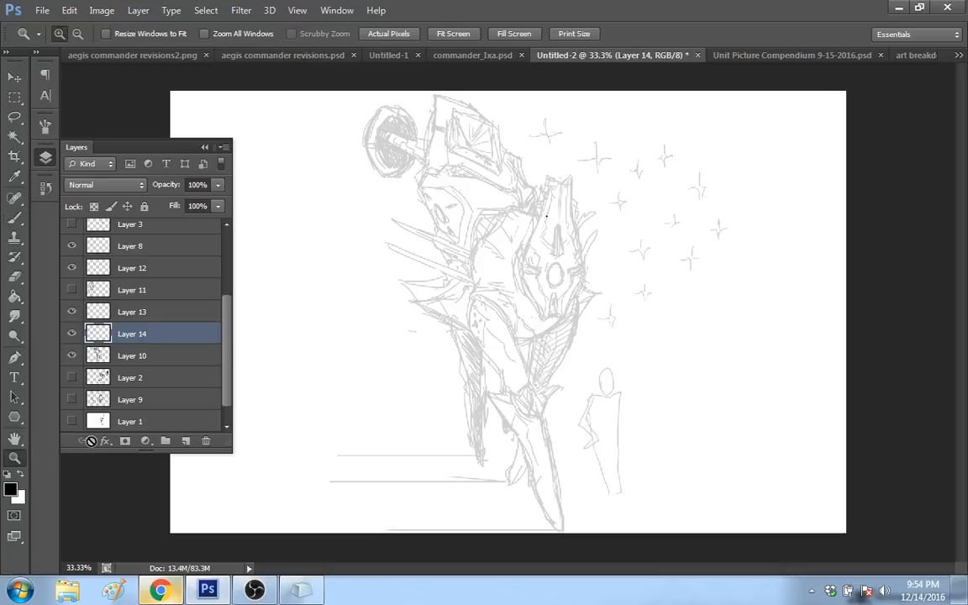
{"action": "left_click", "coordinate": [547, 351]}
{"action": "left_click", "coordinate": [20, 218]}
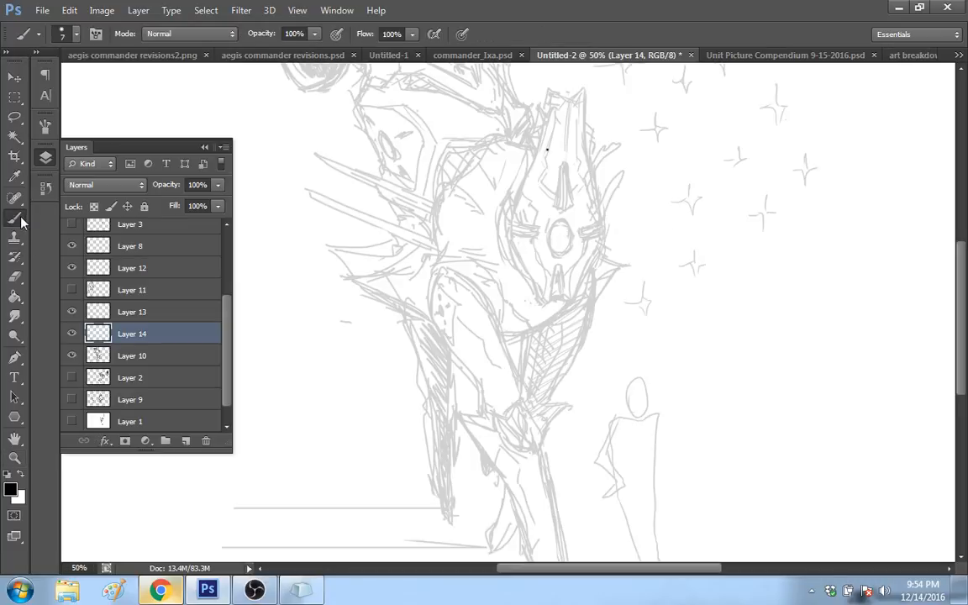
{"action": "right_click", "coordinate": [519, 344]}
{"action": "left_click", "coordinate": [542, 379]}
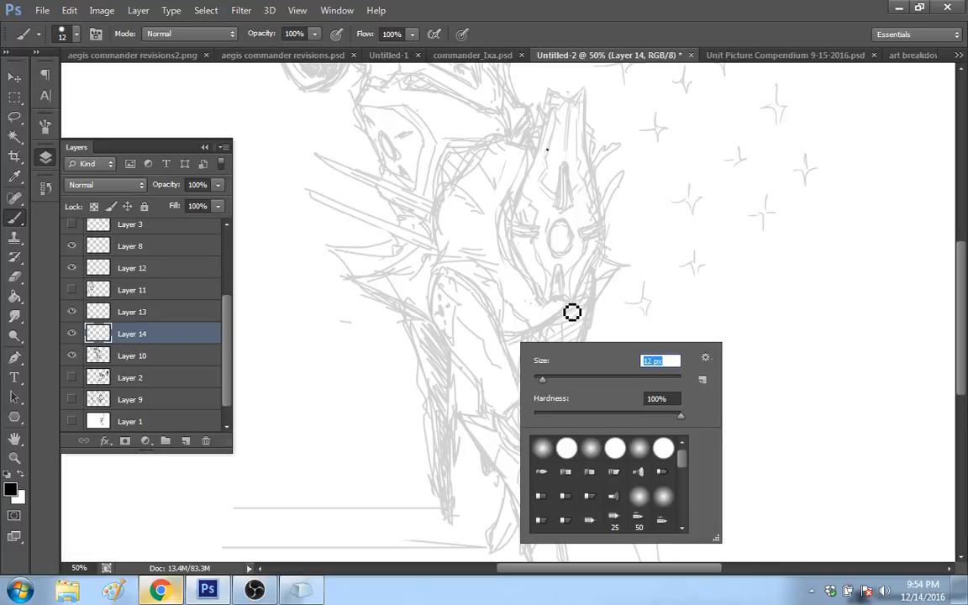
{"action": "left_click_drag", "start_coordinate": [559, 363], "coordinate": [556, 363]}
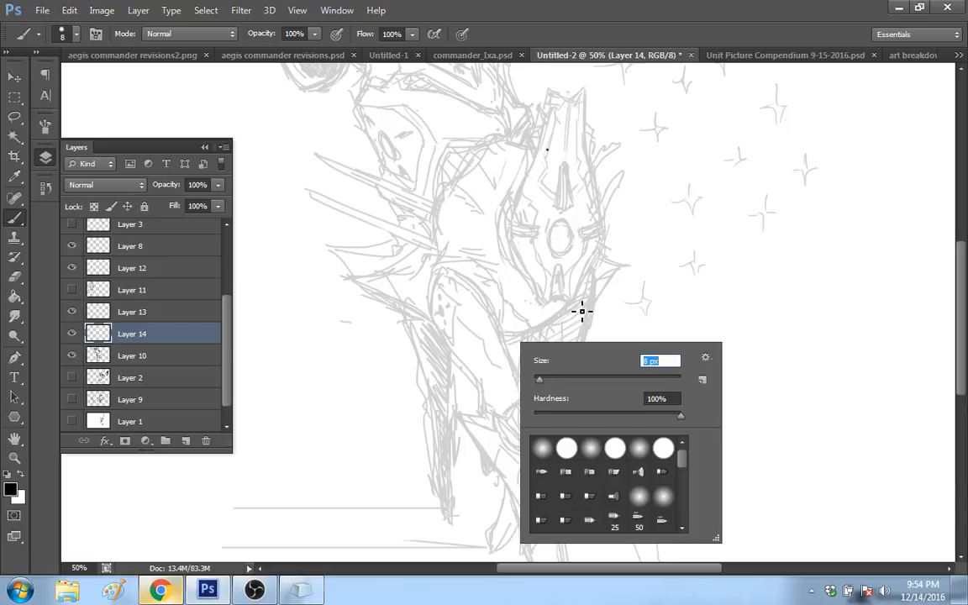
{"action": "key", "text": "Return"}
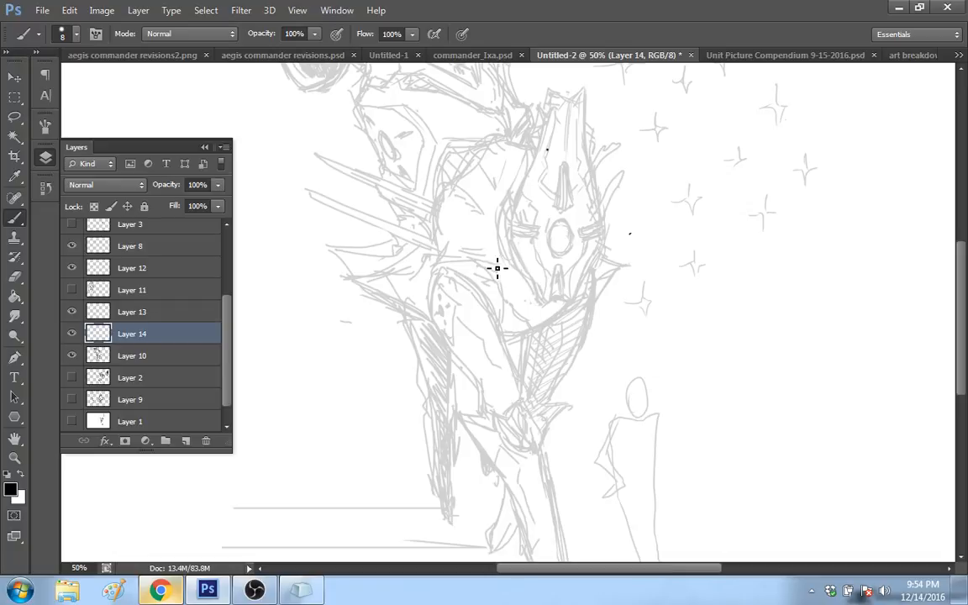
Step: Sketch short strokes beneath the lower tip of the mech's shield on Layer 14, and undo the last one
{"action": "left_click_drag", "start_coordinate": [541, 303], "coordinate": [572, 304]}
{"action": "left_click_drag", "start_coordinate": [546, 311], "coordinate": [576, 300]}
{"action": "key", "text": "ctrl+z"}
Step: Bring up commander_Ixa.psd at 12.5%, hide Layer 2, and toggle Layer 1 off and back on to compare the masks
{"action": "left_click", "coordinate": [472, 56]}
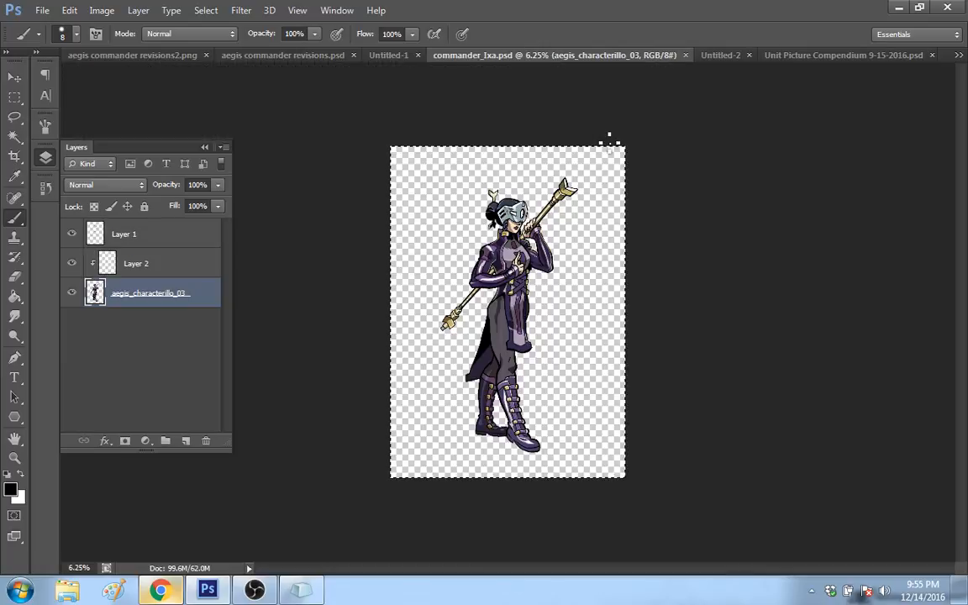
{"action": "left_click", "coordinate": [16, 459]}
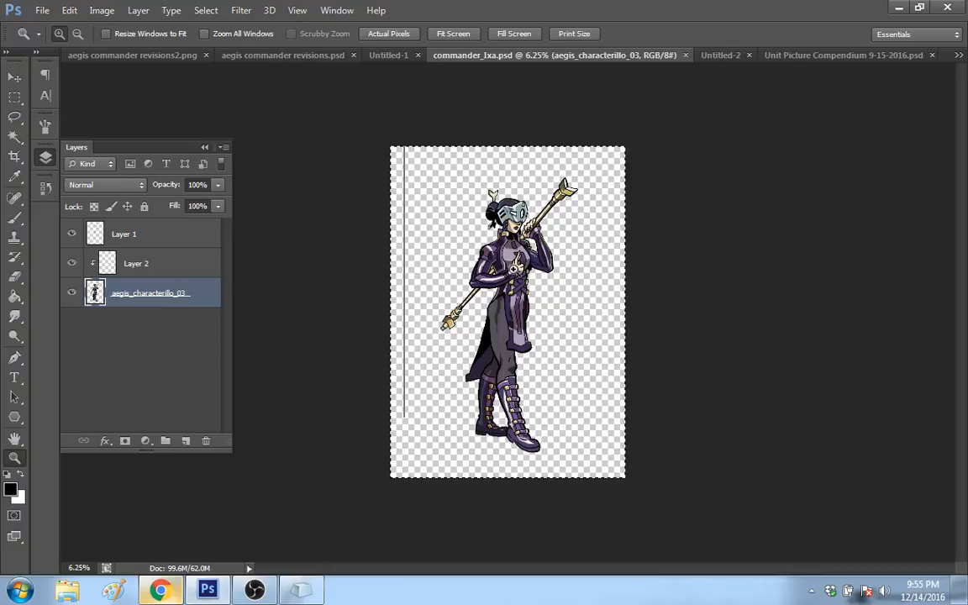
{"action": "double_click", "coordinate": [515, 270]}
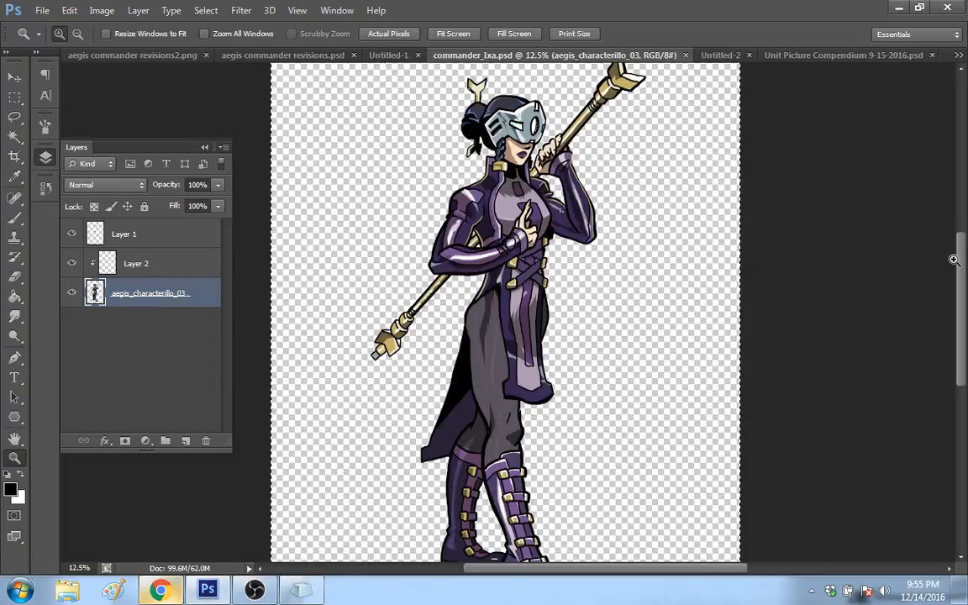
{"action": "left_click", "coordinate": [71, 263]}
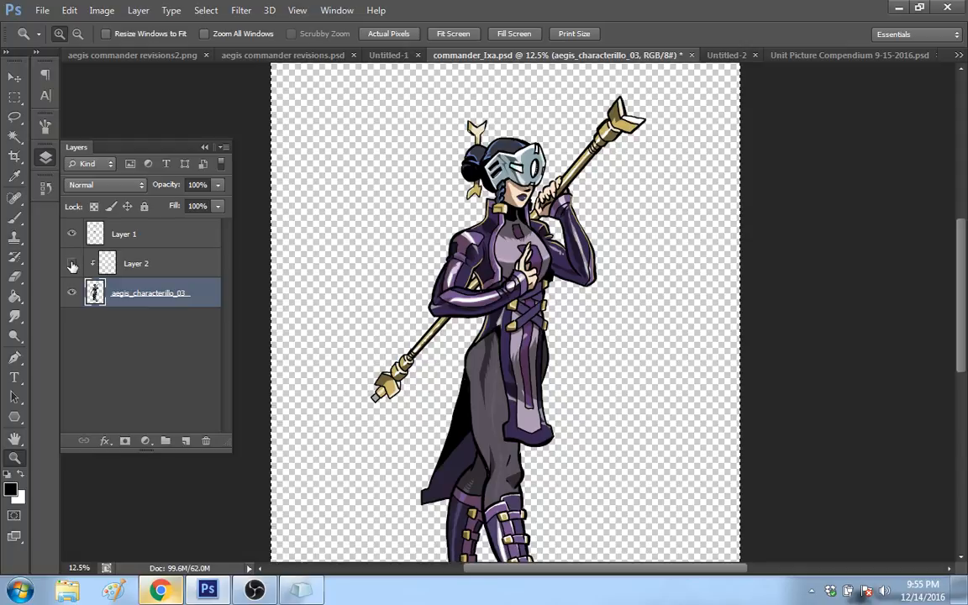
{"action": "left_click", "coordinate": [73, 235]}
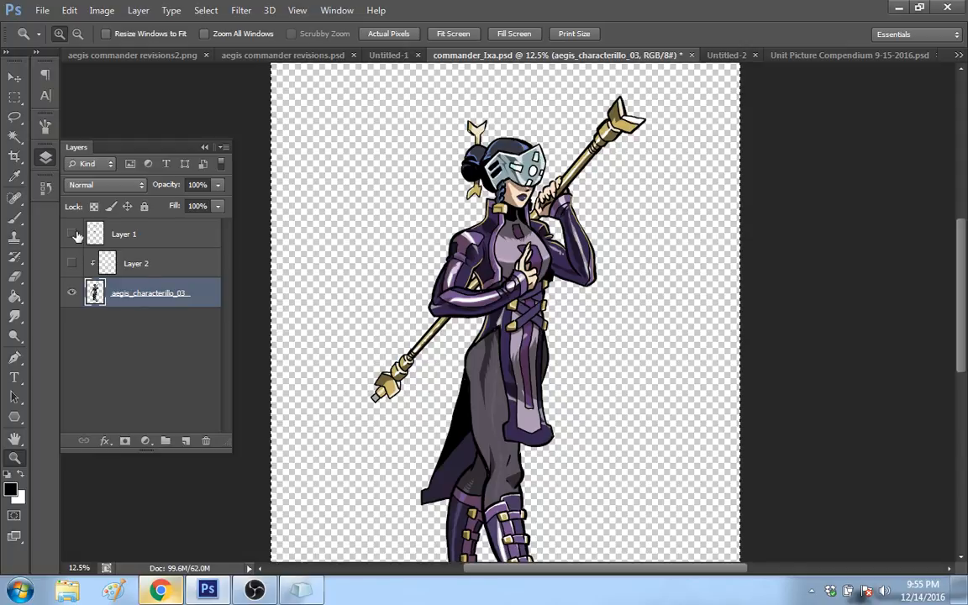
{"action": "left_click", "coordinate": [72, 235]}
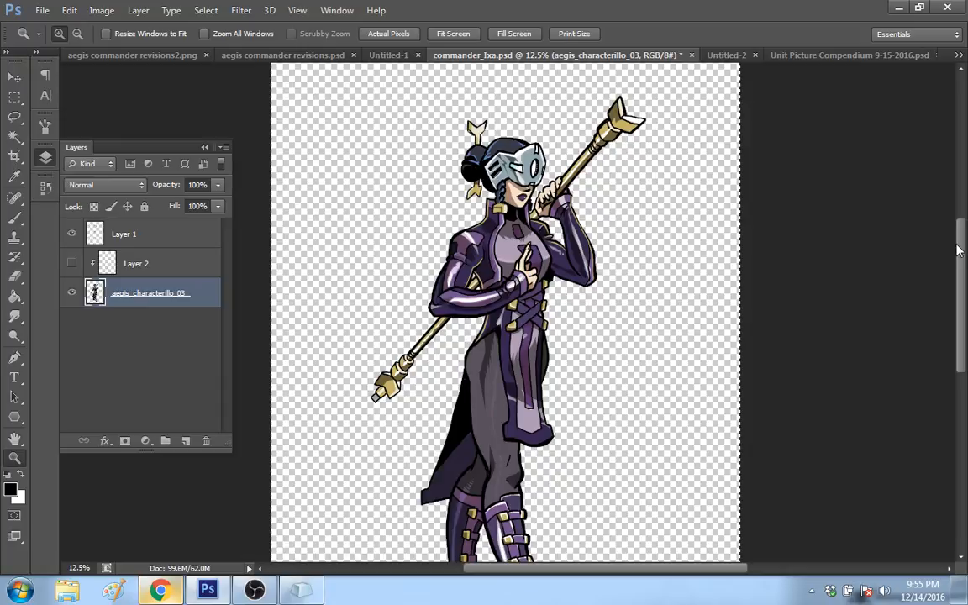
{"action": "mouse_move", "coordinate": [958, 249]}
{"action": "left_mouse_down"}
{"action": "mouse_move", "coordinate": [963, 283]}
{"action": "mouse_move", "coordinate": [966, 251]}
{"action": "left_mouse_up"}
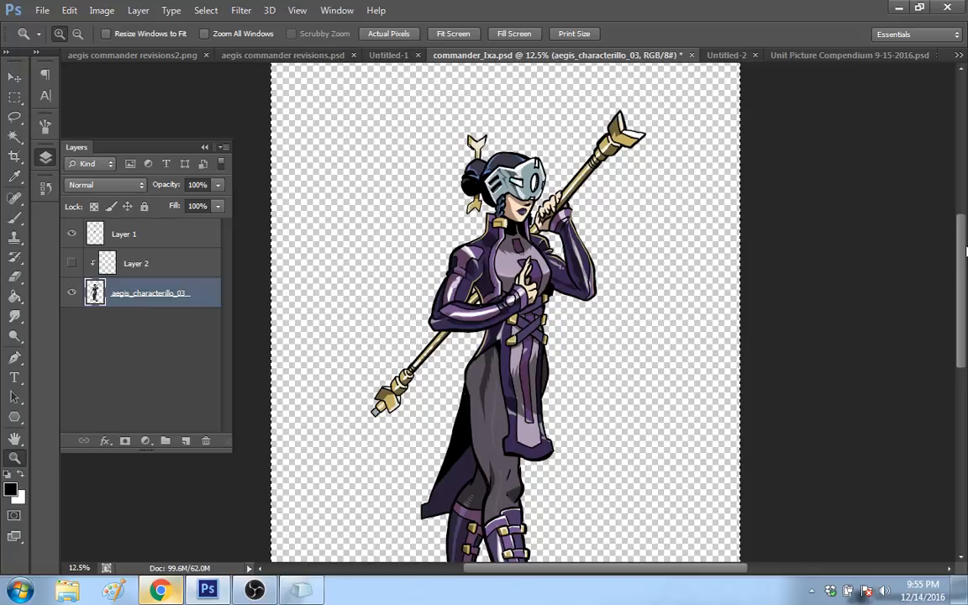
{"action": "key", "text": "b"}
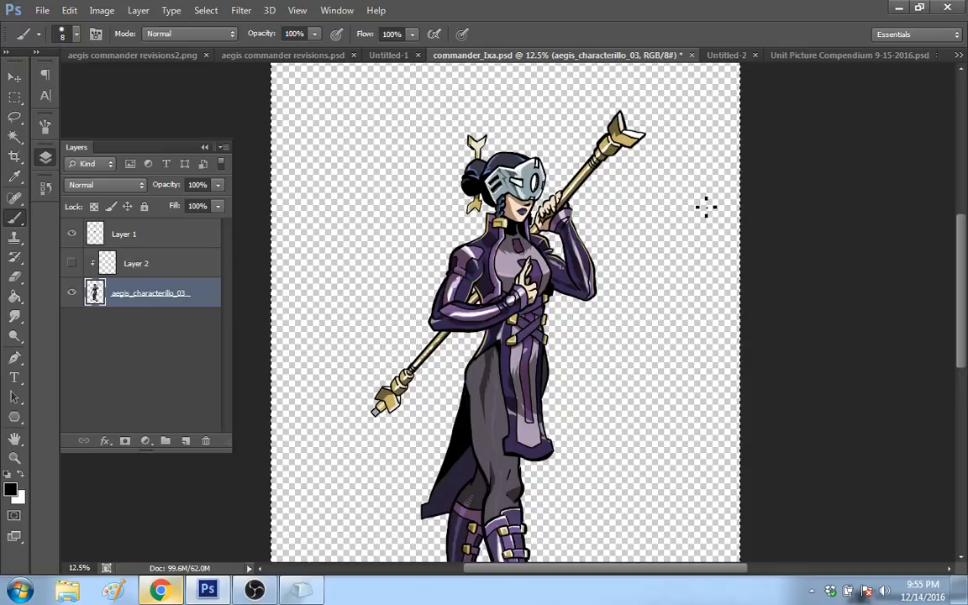
{"action": "mouse_move", "coordinate": [963, 224]}
{"action": "left_mouse_down"}
{"action": "mouse_move", "coordinate": [965, 243]}
{"action": "mouse_move", "coordinate": [964, 233]}
{"action": "left_mouse_up"}
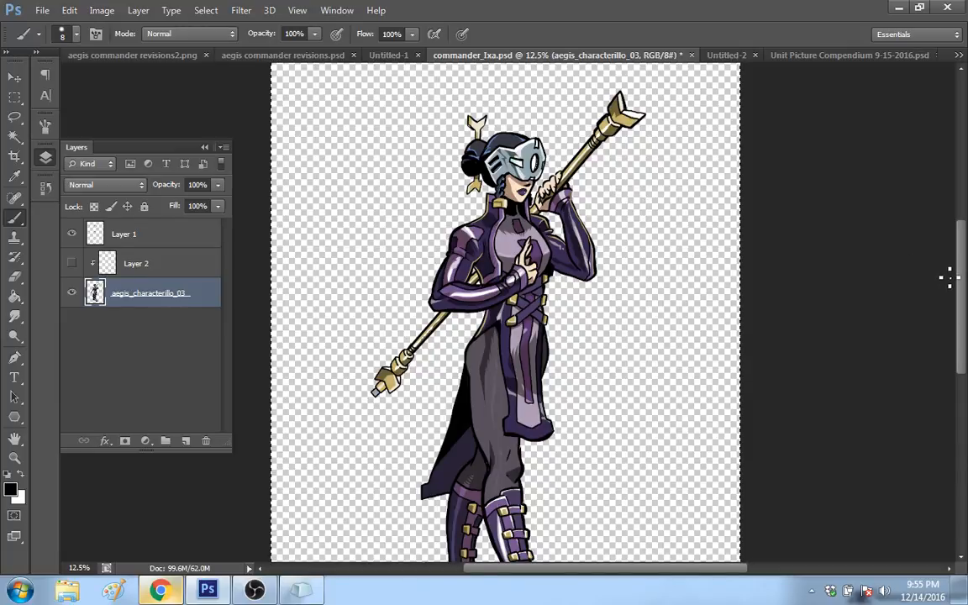
{"action": "left_click_drag", "start_coordinate": [960, 277], "coordinate": [965, 245]}
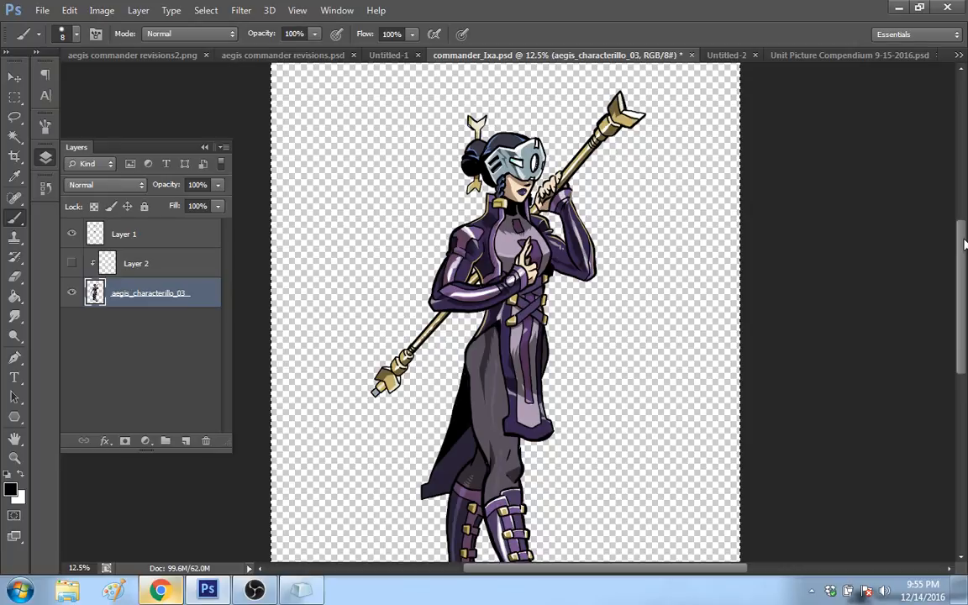
Step: Look through Untitled-1 and aegis commander revisions2.png, and view the first two character sketches in aegis commander revisions.psd at 100%
{"action": "left_click", "coordinate": [392, 55]}
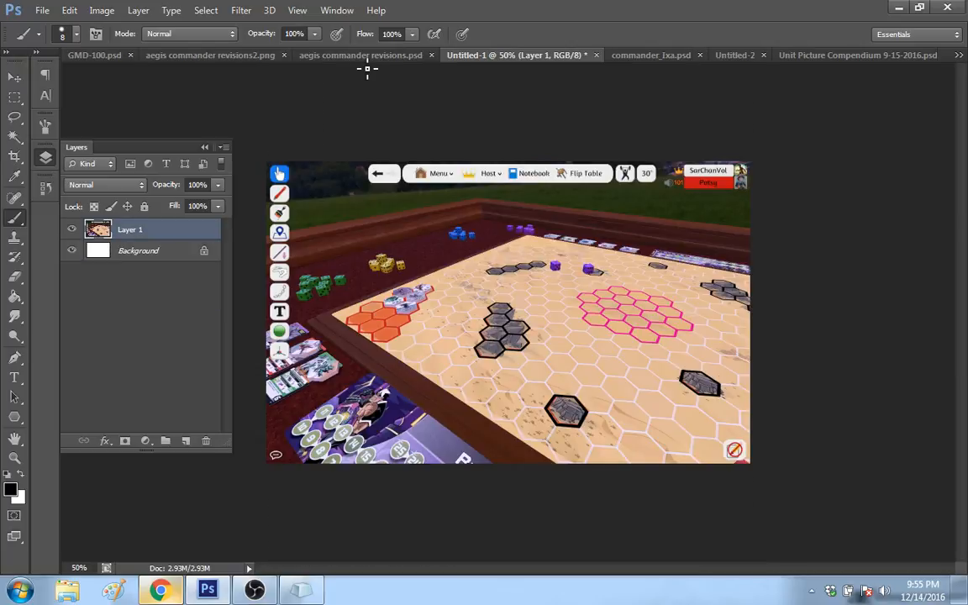
{"action": "left_click", "coordinate": [401, 56]}
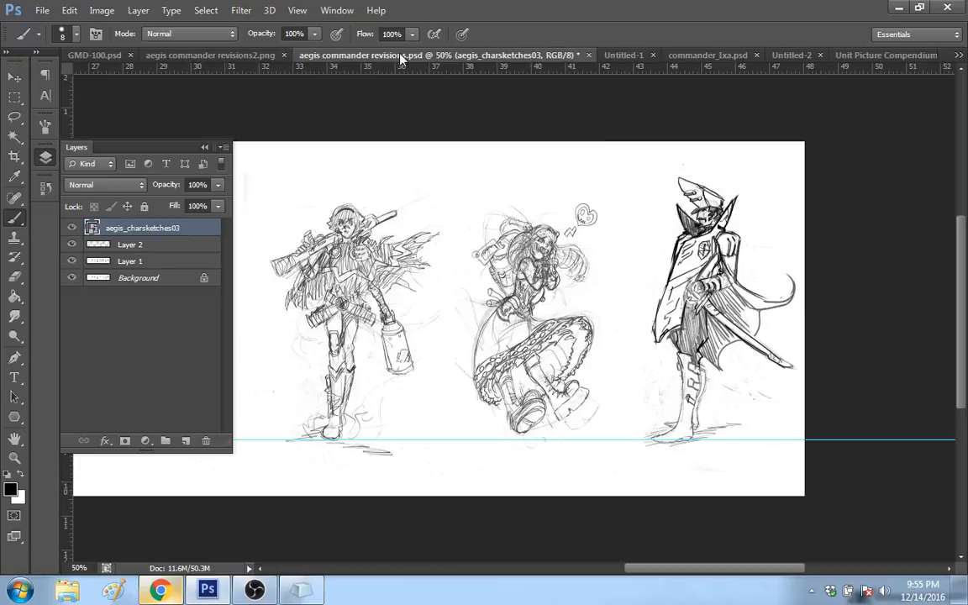
{"action": "left_click", "coordinate": [210, 55]}
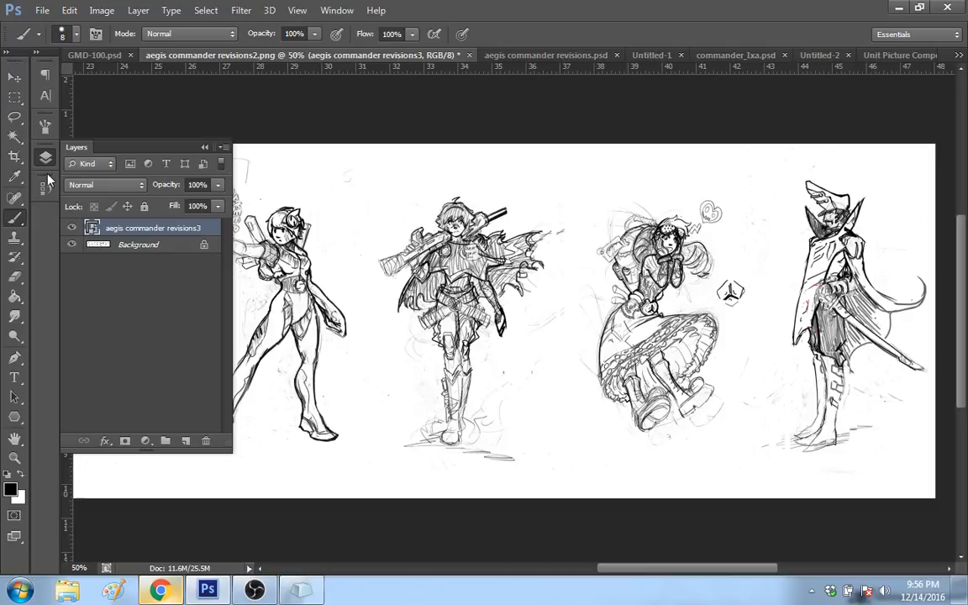
{"action": "left_click", "coordinate": [551, 56]}
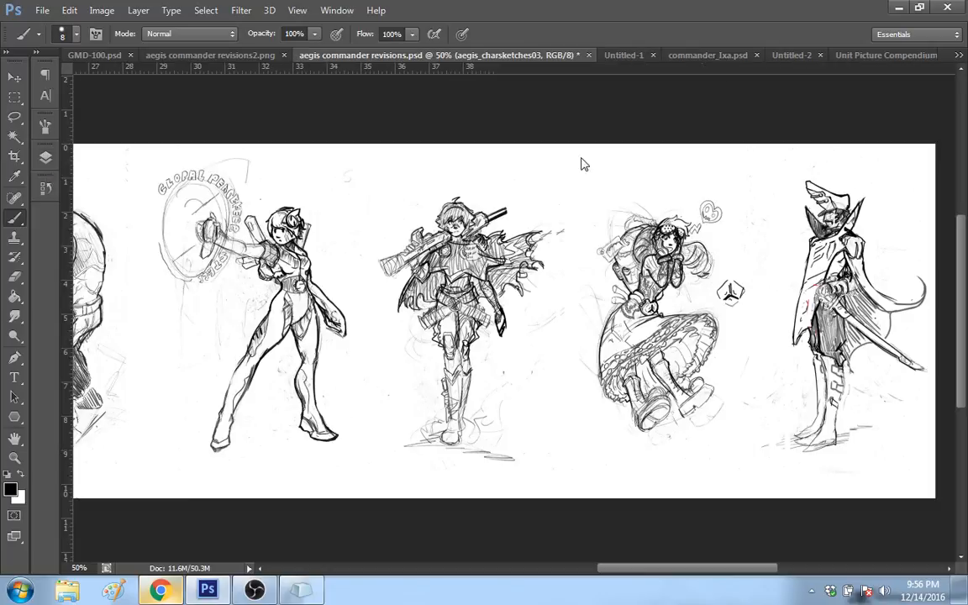
{"action": "left_click_drag", "start_coordinate": [681, 570], "coordinate": [482, 576]}
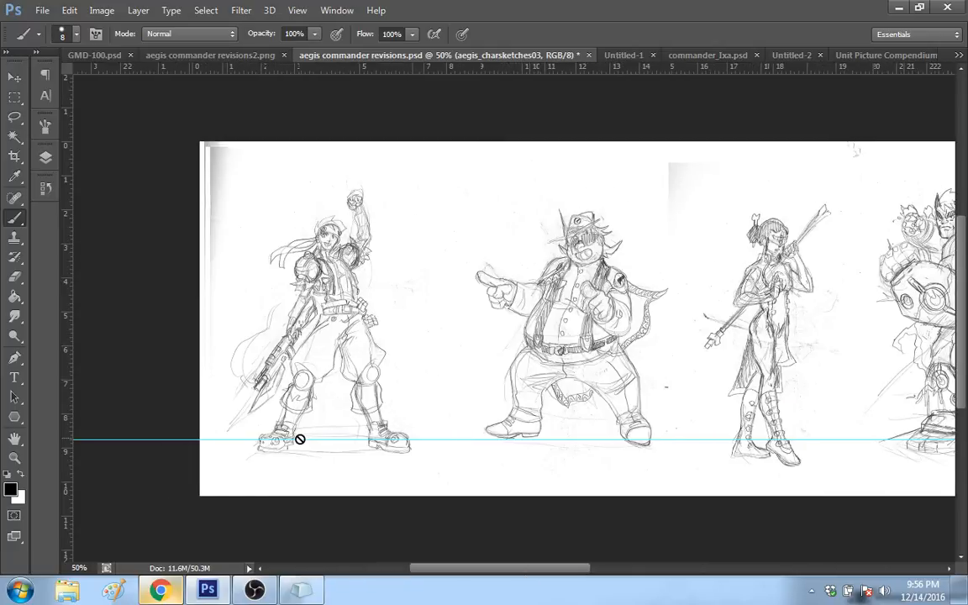
{"action": "key", "text": "z"}
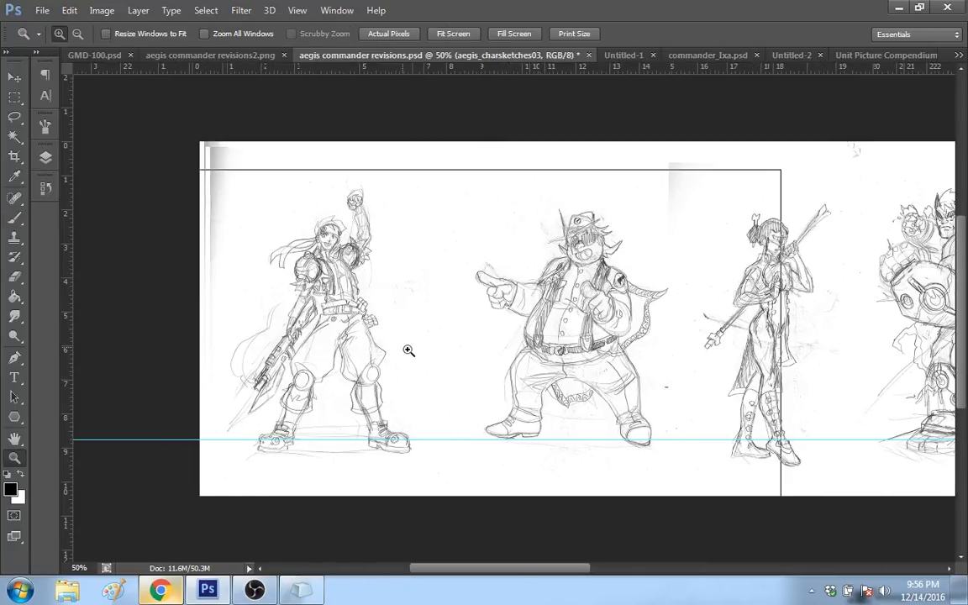
{"action": "left_click", "coordinate": [408, 349]}
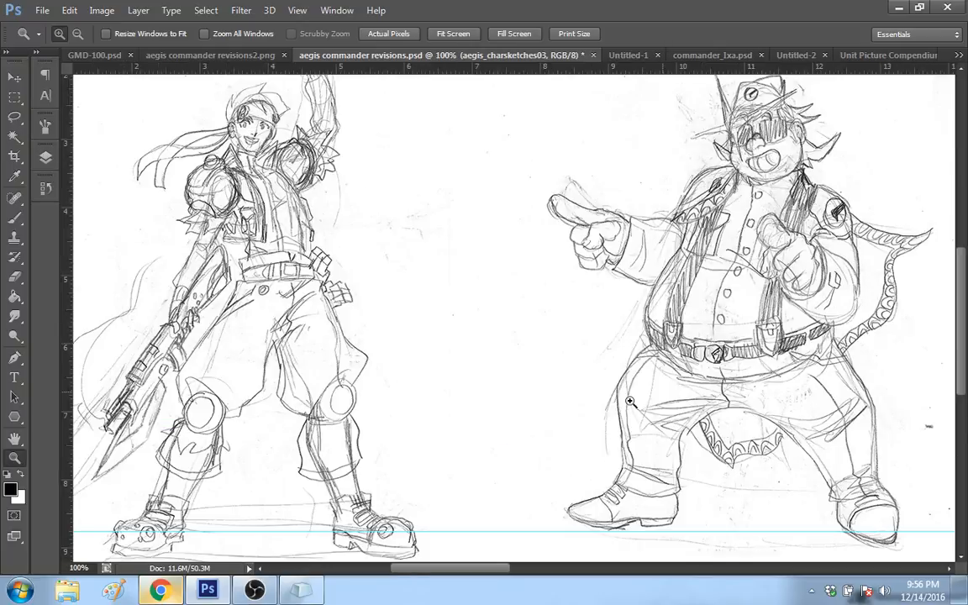
Step: Examine the character sketches in aegis commander revisions.psd, from the raised-fist gunman to the brawler with oversized mechanical arms
{"action": "left_click_drag", "start_coordinate": [964, 317], "coordinate": [965, 294]}
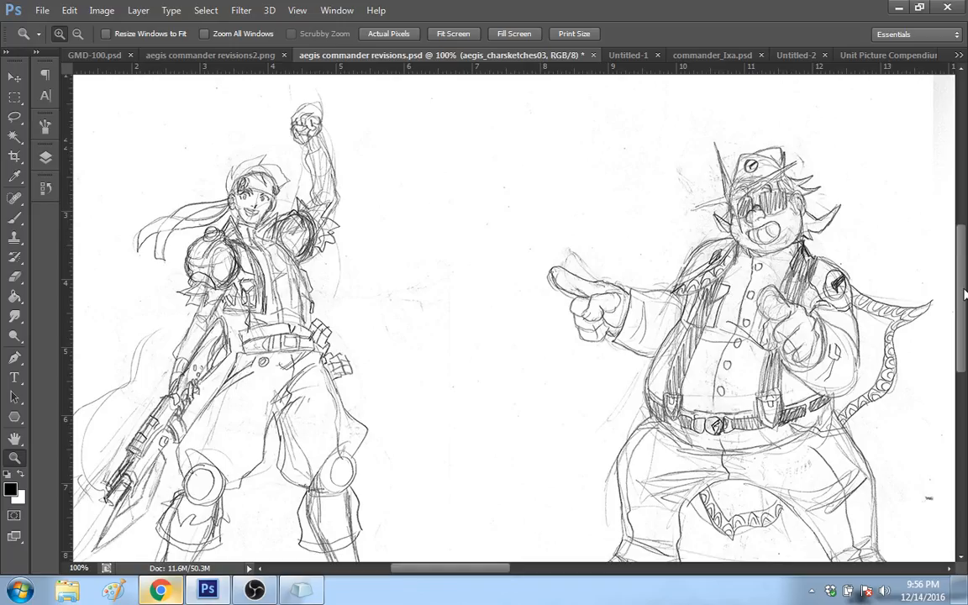
{"action": "mouse_move", "coordinate": [471, 569]}
{"action": "left_mouse_down"}
{"action": "mouse_move", "coordinate": [479, 571]}
{"action": "mouse_move", "coordinate": [443, 572]}
{"action": "mouse_move", "coordinate": [498, 570]}
{"action": "mouse_move", "coordinate": [531, 556]}
{"action": "left_mouse_up"}
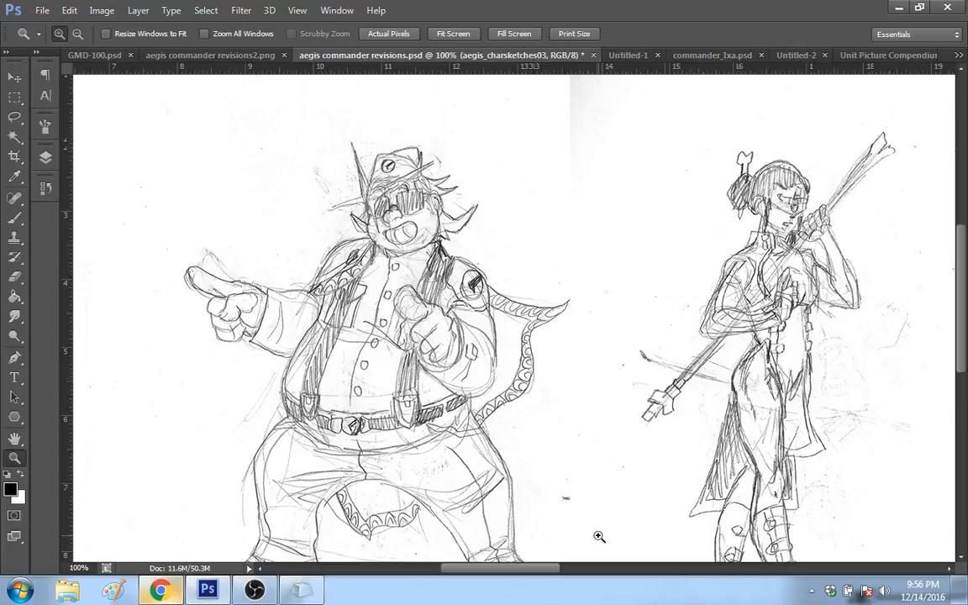
{"action": "mouse_move", "coordinate": [534, 568]}
{"action": "left_mouse_down"}
{"action": "mouse_move", "coordinate": [542, 577]}
{"action": "mouse_move", "coordinate": [497, 573]}
{"action": "left_mouse_up"}
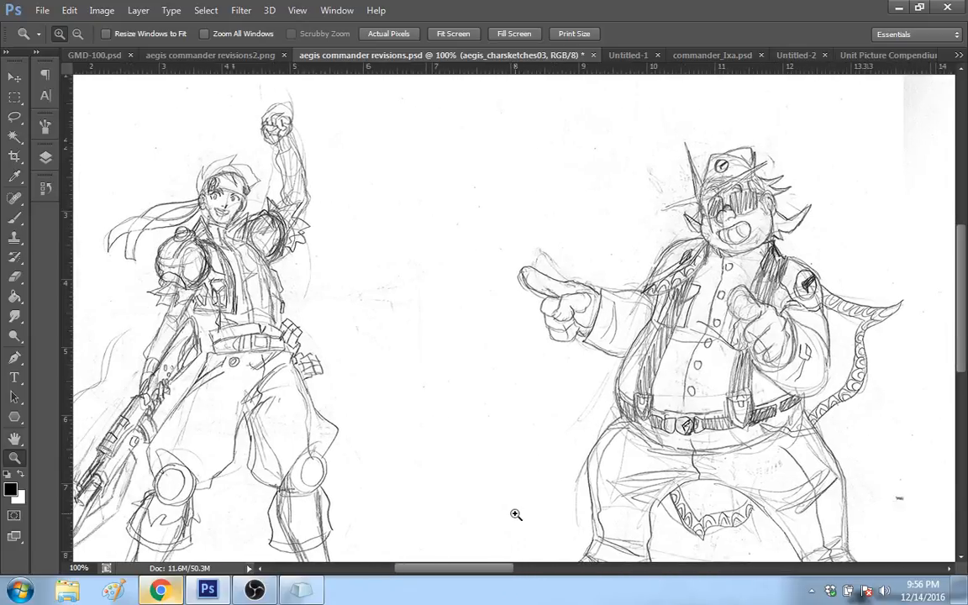
{"action": "mouse_move", "coordinate": [487, 574]}
{"action": "left_mouse_down"}
{"action": "mouse_move", "coordinate": [469, 575]}
{"action": "mouse_move", "coordinate": [540, 559]}
{"action": "mouse_move", "coordinate": [591, 572]}
{"action": "left_mouse_up"}
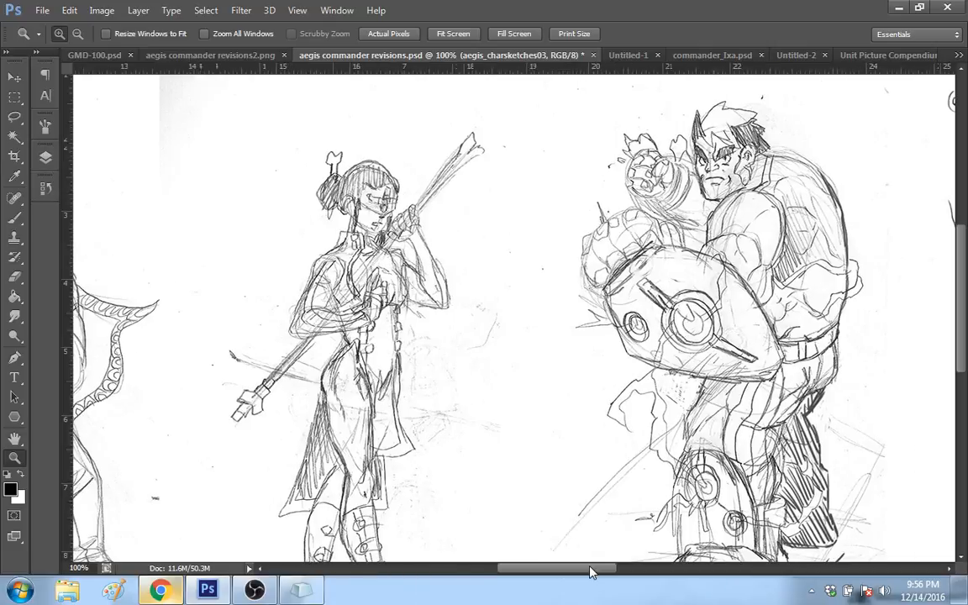
{"action": "scroll", "coordinate": [956, 335], "scroll_direction": "down", "scroll_amount": 3}
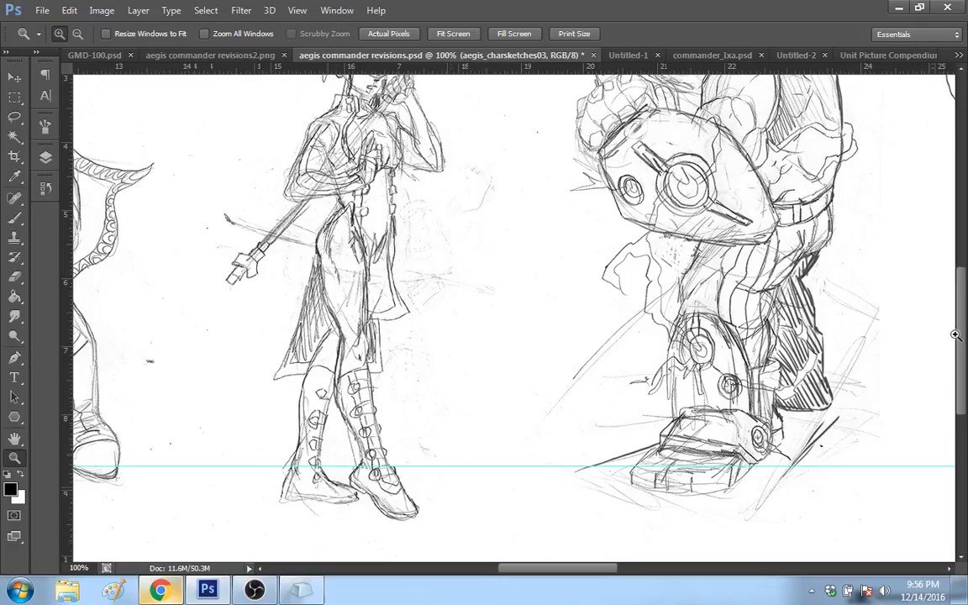
{"action": "scroll", "coordinate": [918, 330], "scroll_direction": "up", "scroll_amount": 2}
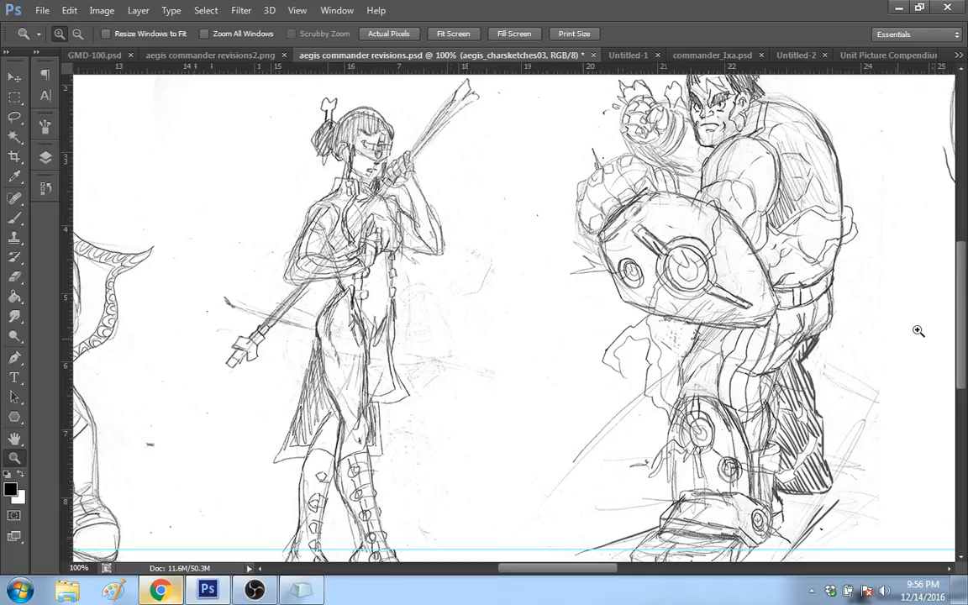
{"action": "scroll", "coordinate": [950, 357], "scroll_direction": "up", "scroll_amount": 1}
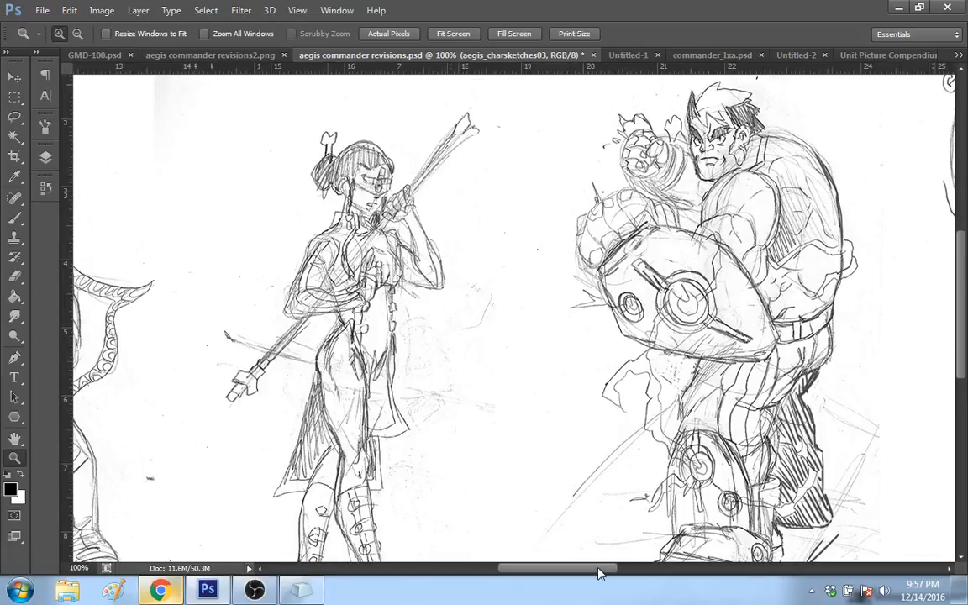
{"action": "left_click_drag", "start_coordinate": [599, 573], "coordinate": [609, 572]}
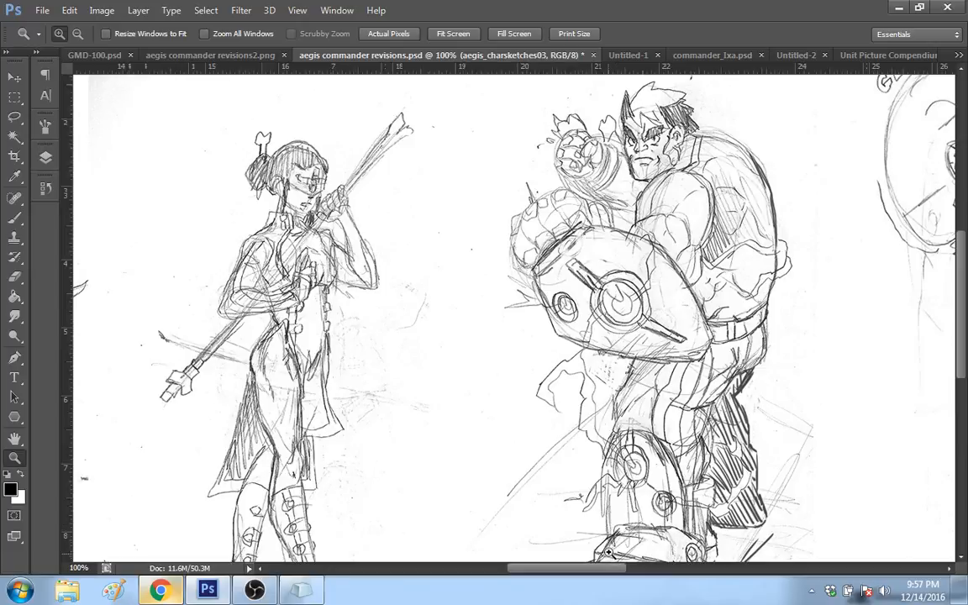
{"action": "left_click_drag", "start_coordinate": [608, 569], "coordinate": [631, 574]}
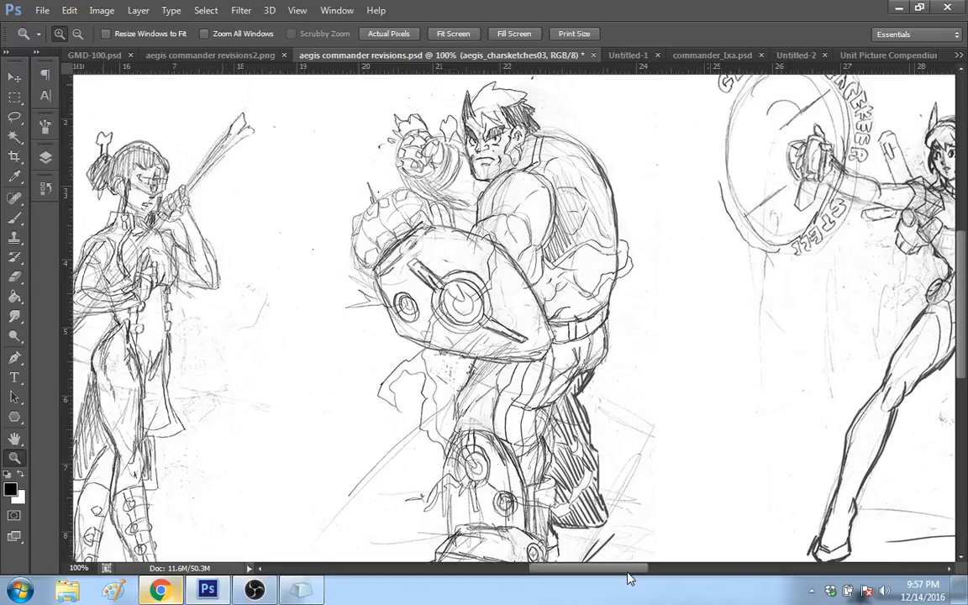
{"action": "left_click_drag", "start_coordinate": [629, 578], "coordinate": [639, 571]}
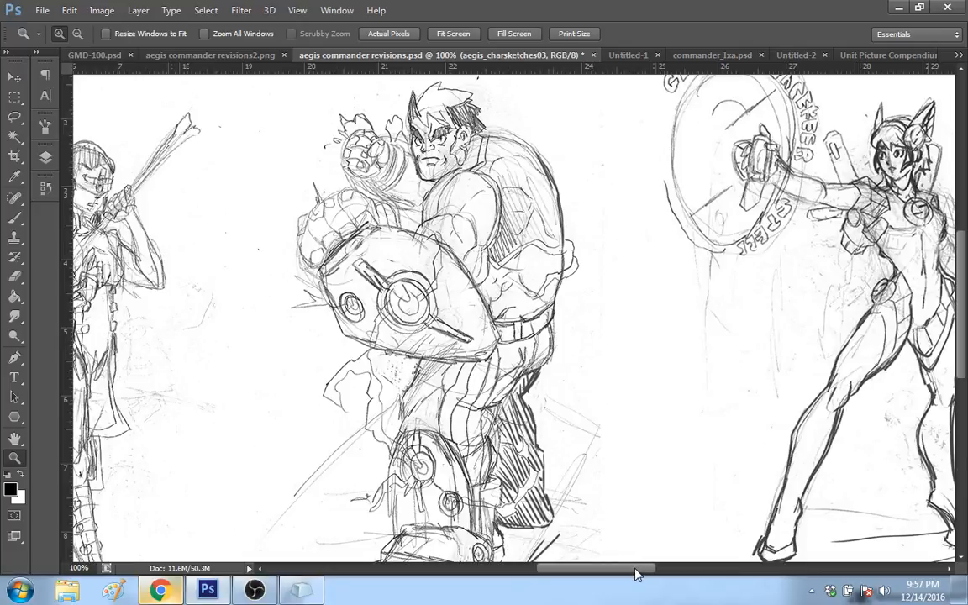
{"action": "left_click_drag", "start_coordinate": [636, 574], "coordinate": [634, 573]}
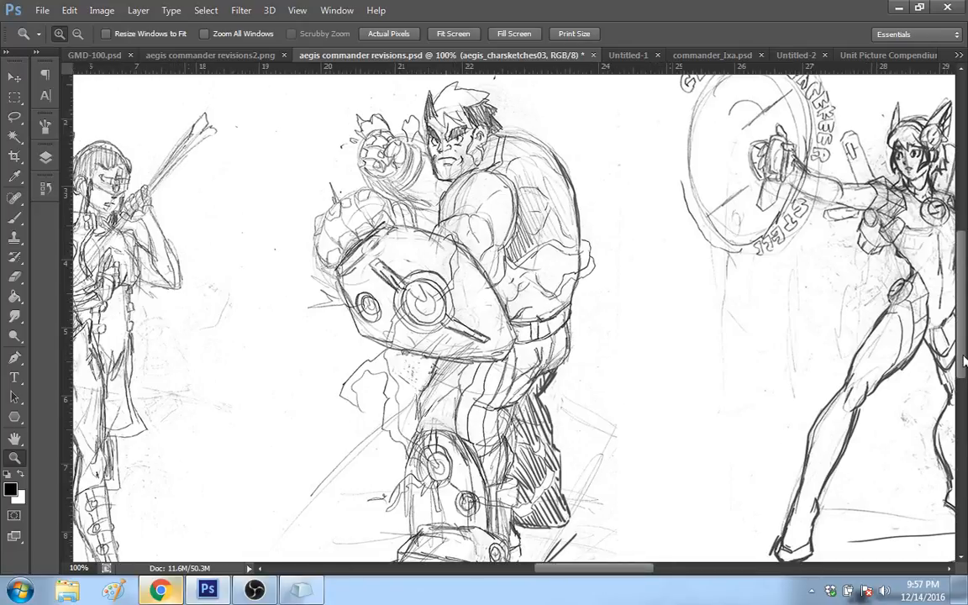
{"action": "left_click_drag", "start_coordinate": [964, 360], "coordinate": [960, 375]}
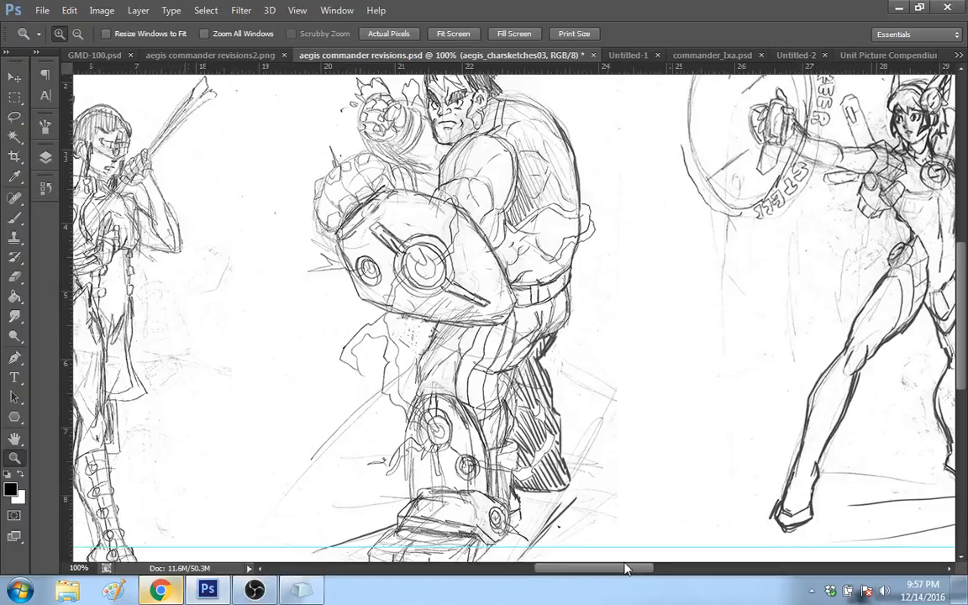
Step: Examine the remaining character sketches in aegis commander revisions.psd, from the woman with the round shield to the caped swordsman
{"action": "left_click_drag", "start_coordinate": [625, 569], "coordinate": [641, 570]}
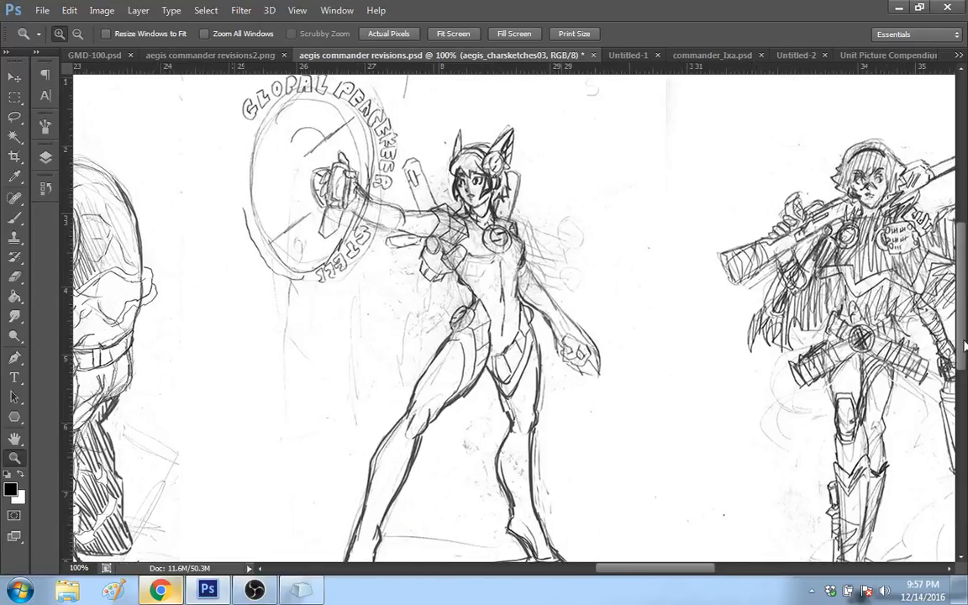
{"action": "scroll", "coordinate": [909, 367], "scroll_direction": "down", "scroll_amount": 1}
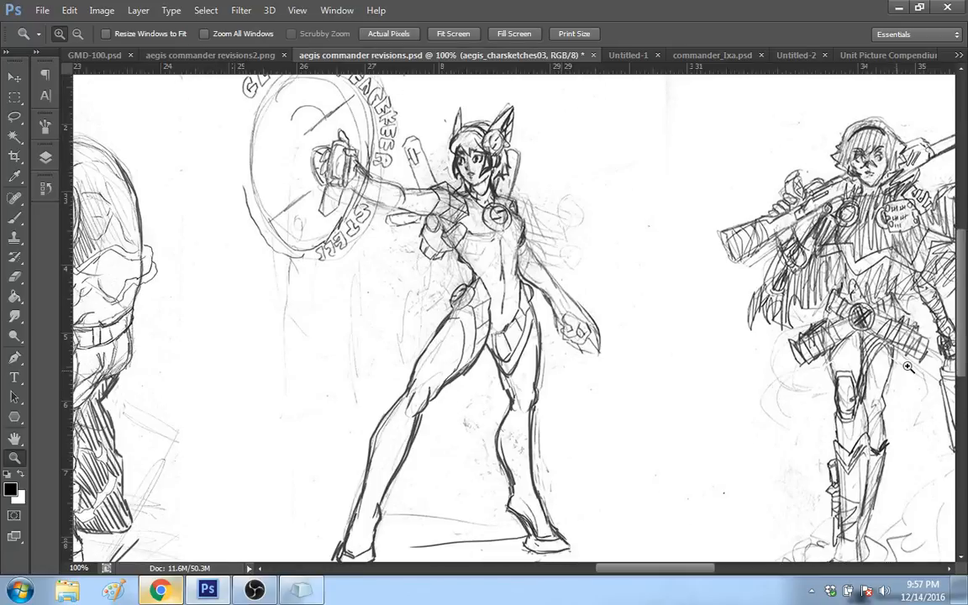
{"action": "left_click_drag", "start_coordinate": [637, 569], "coordinate": [691, 570]}
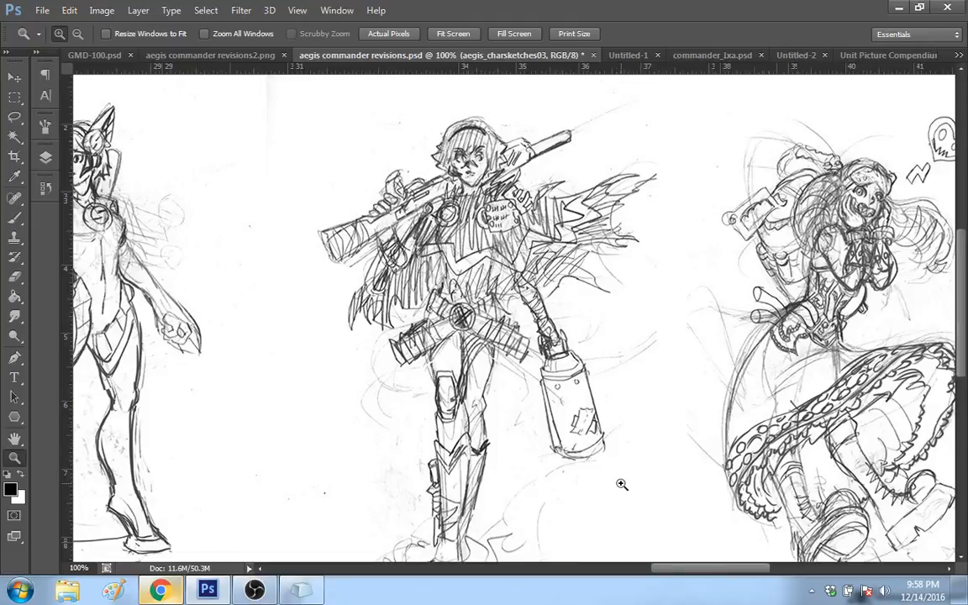
{"action": "left_click_drag", "start_coordinate": [671, 572], "coordinate": [754, 571]}
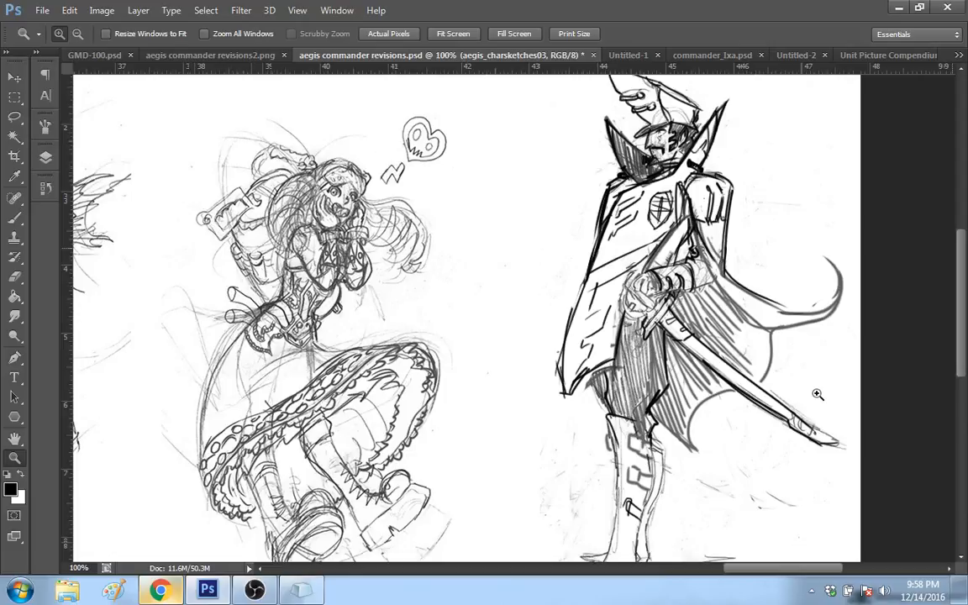
{"action": "scroll", "coordinate": [944, 237], "scroll_direction": "up", "scroll_amount": 2}
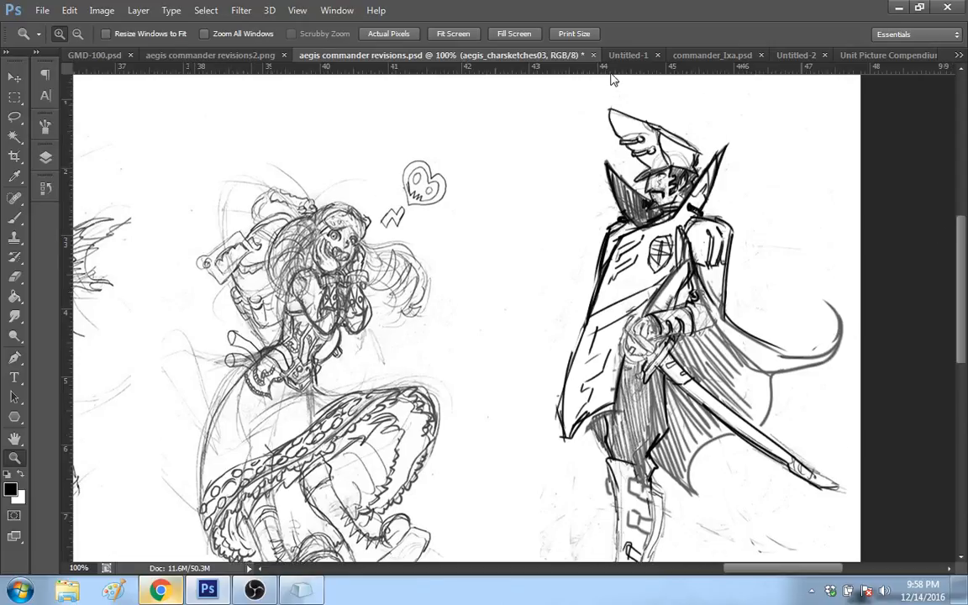
Step: Bring up aegis commander revisions2.png at 100% and examine the revised sketches from the goggled girl back to the armored brawler
{"action": "key", "text": "ctrl+shift+Tab"}
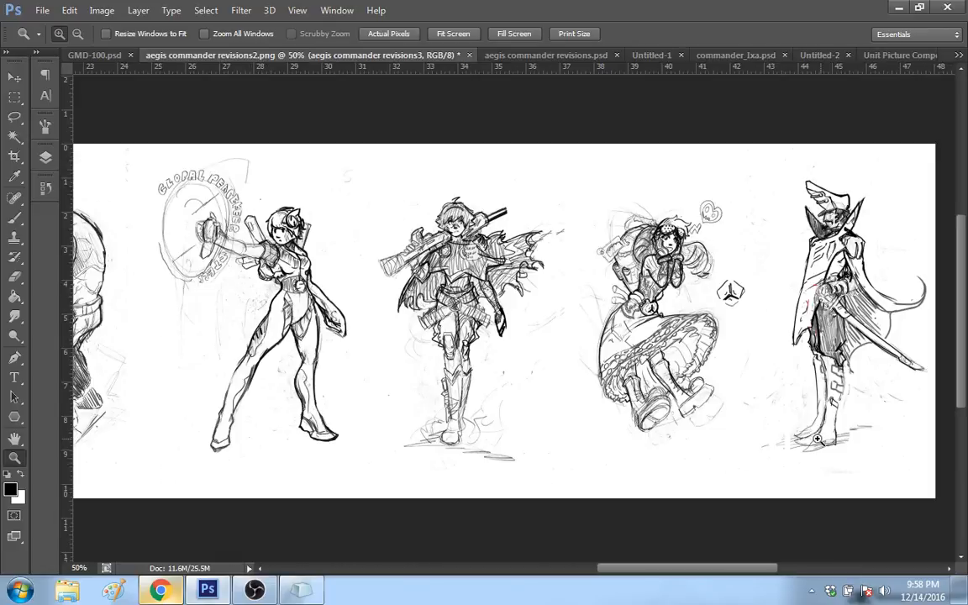
{"action": "left_click", "coordinate": [817, 439]}
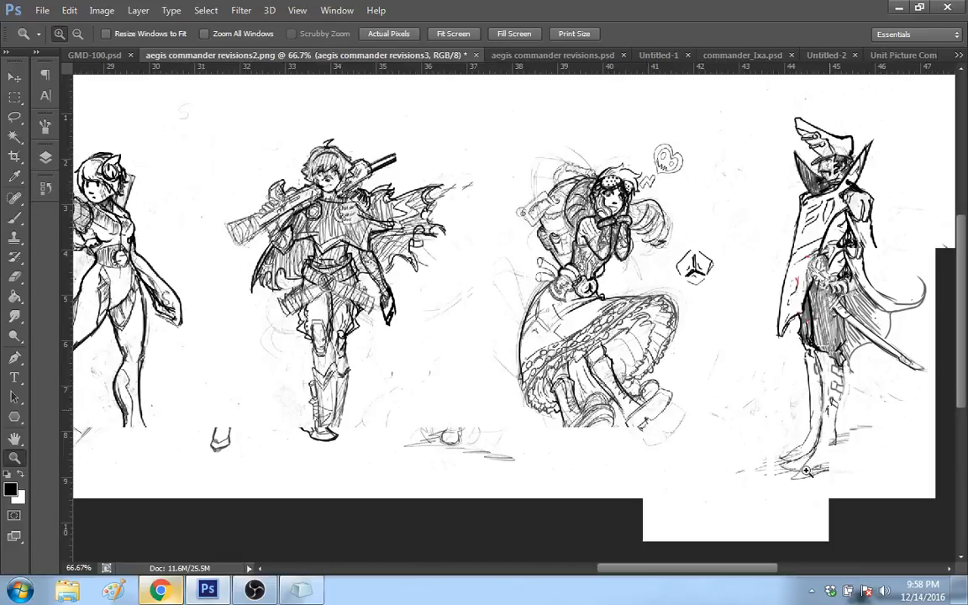
{"action": "key", "text": "ctrl+plus"}
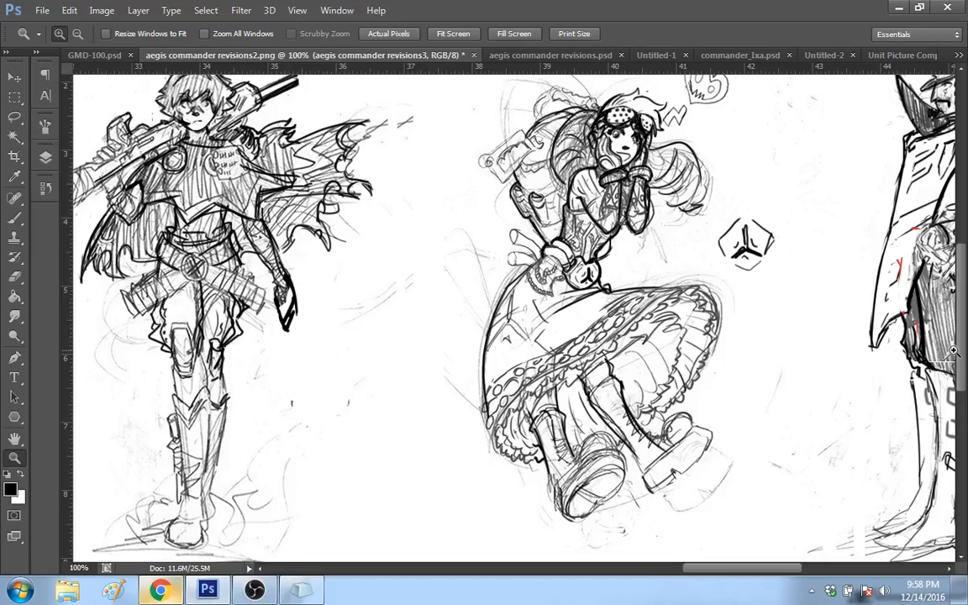
{"action": "scroll", "coordinate": [763, 570], "scroll_direction": "up", "scroll_amount": 1}
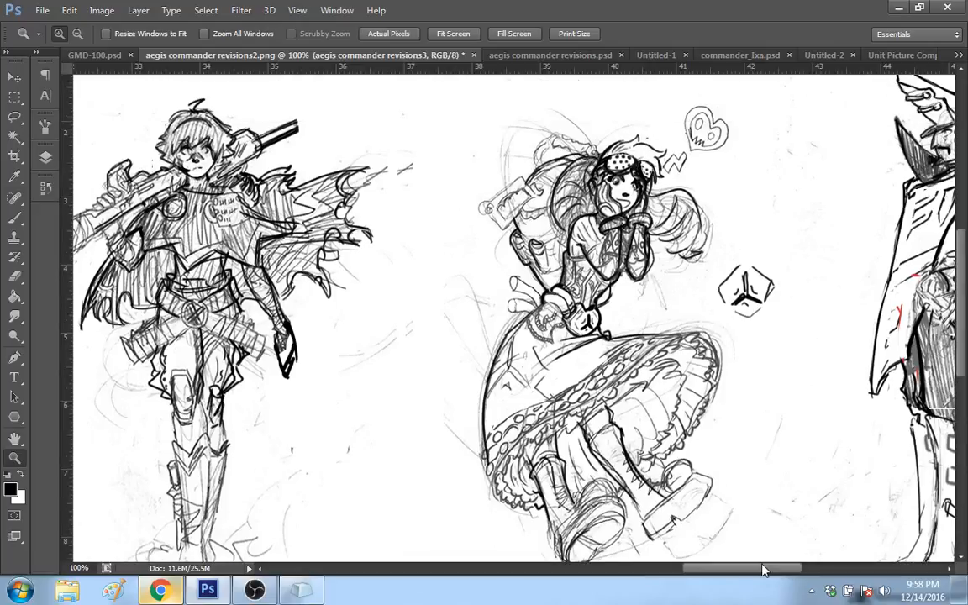
{"action": "left_click_drag", "start_coordinate": [764, 571], "coordinate": [630, 580]}
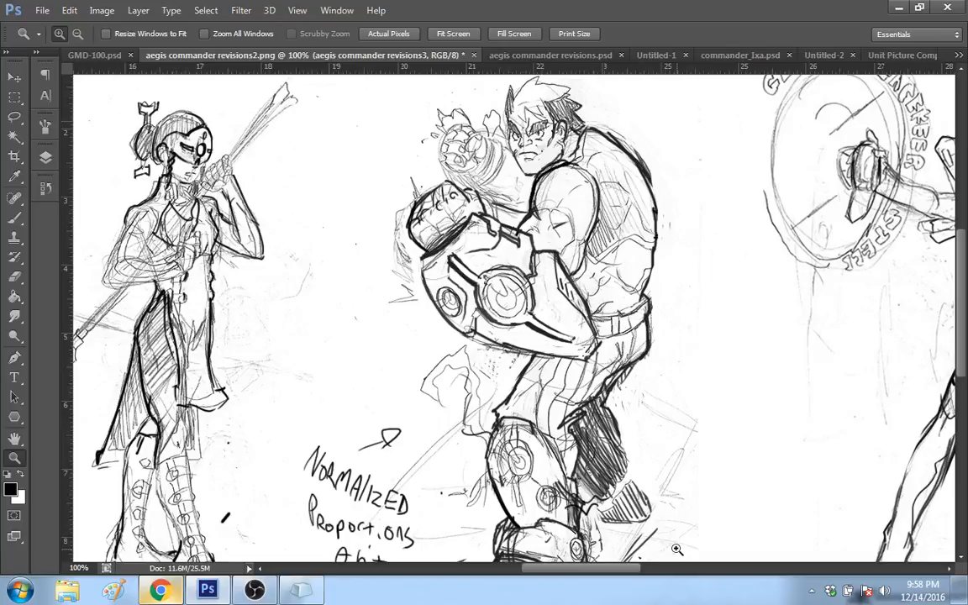
{"action": "left_click_drag", "start_coordinate": [959, 347], "coordinate": [954, 359]}
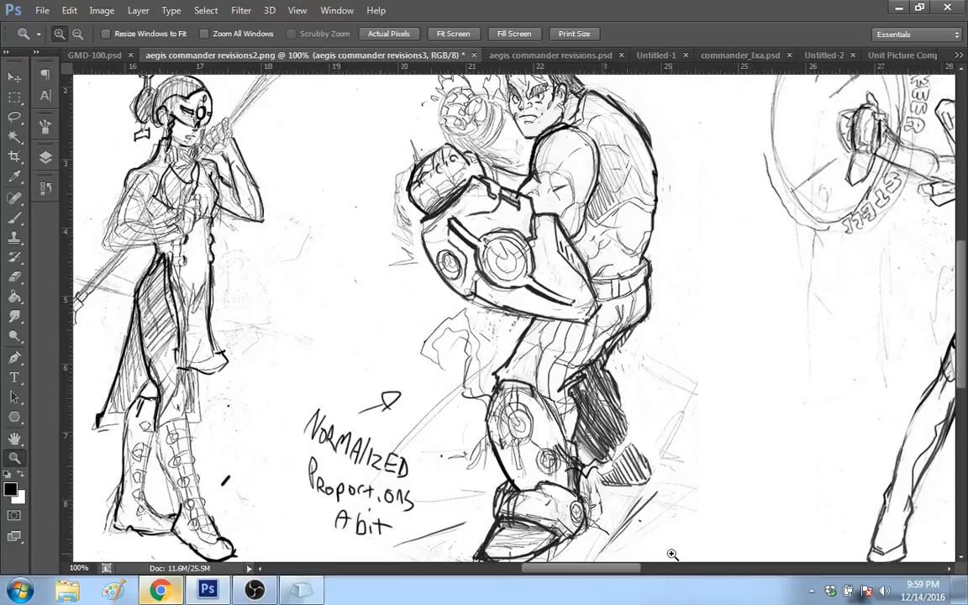
Step: Check the stream status in OBS, and examine the revised masked staff fighter and armored brawler back in Photoshop
{"action": "left_click", "coordinate": [255, 591]}
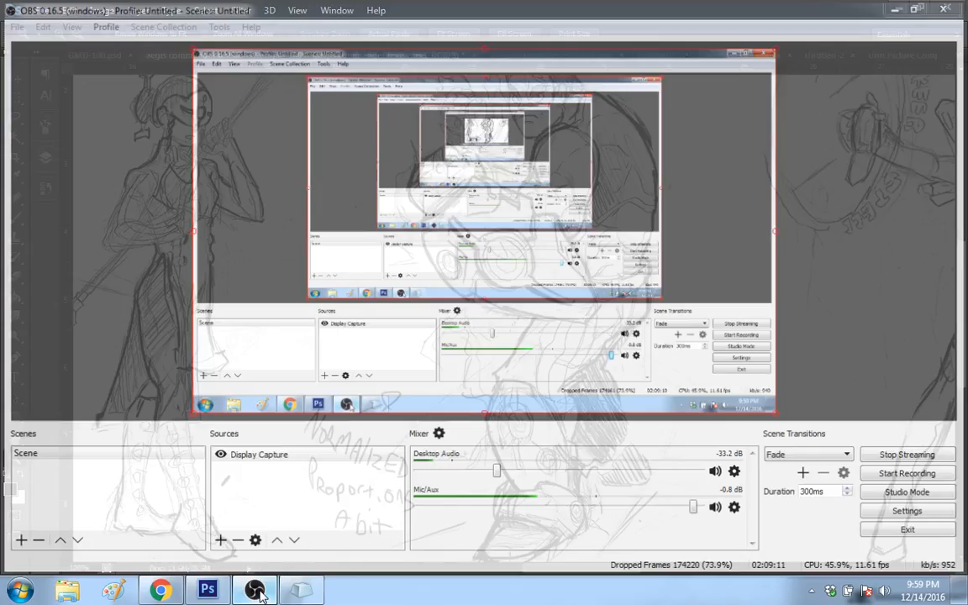
{"action": "left_click", "coordinate": [258, 591]}
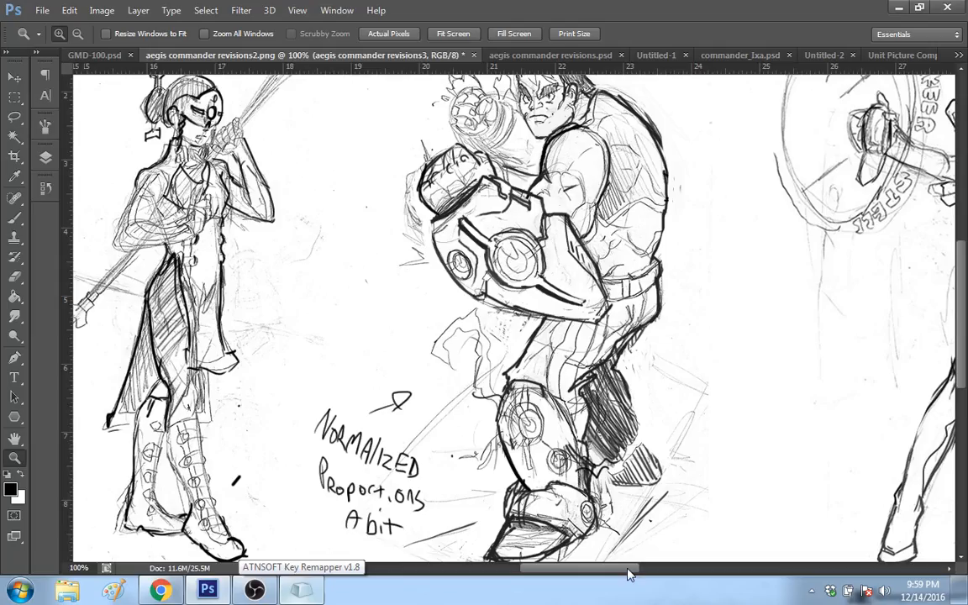
{"action": "left_click_drag", "start_coordinate": [628, 574], "coordinate": [632, 571]}
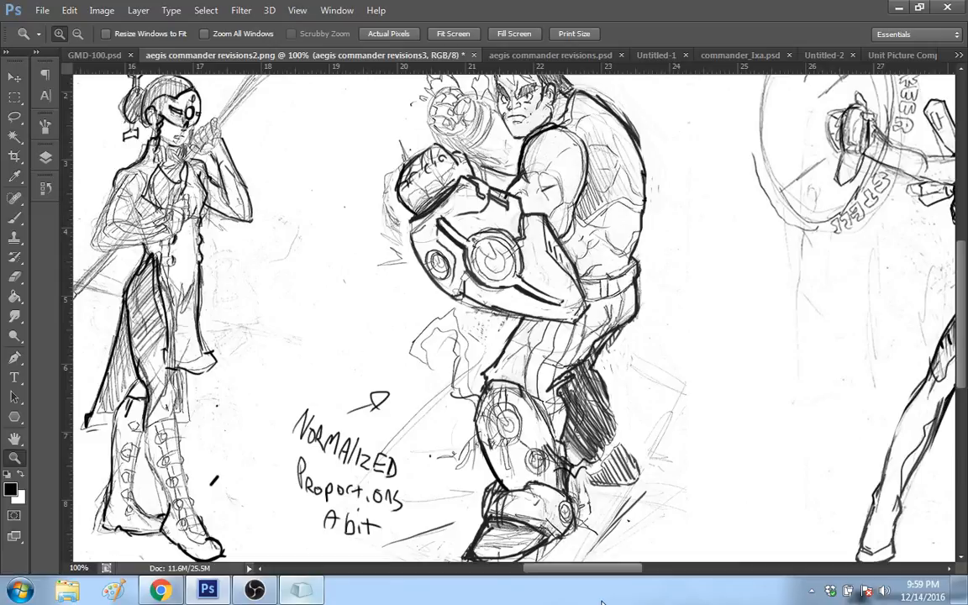
{"action": "left_click_drag", "start_coordinate": [638, 571], "coordinate": [635, 573]}
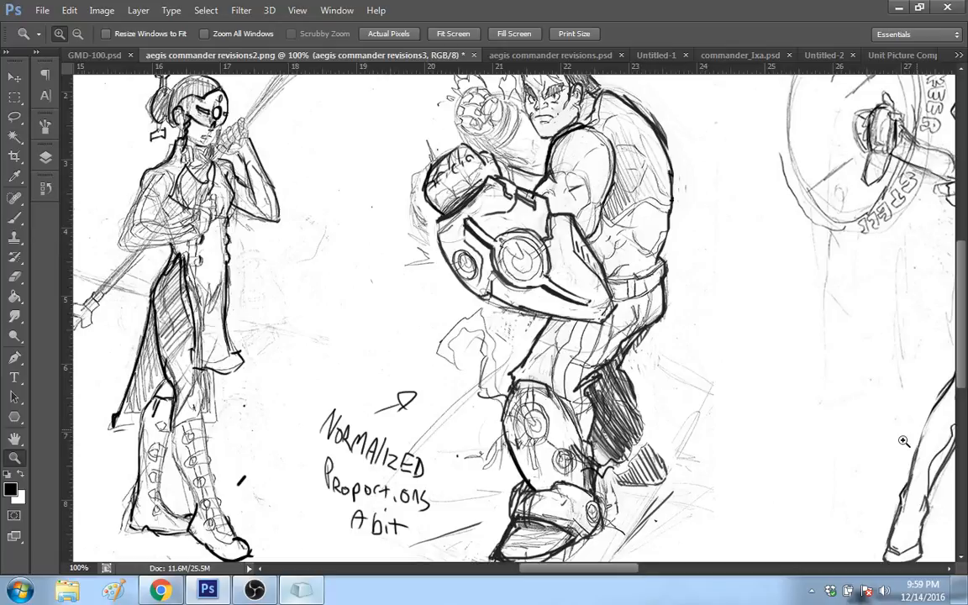
{"action": "left_click_drag", "start_coordinate": [963, 379], "coordinate": [962, 372]}
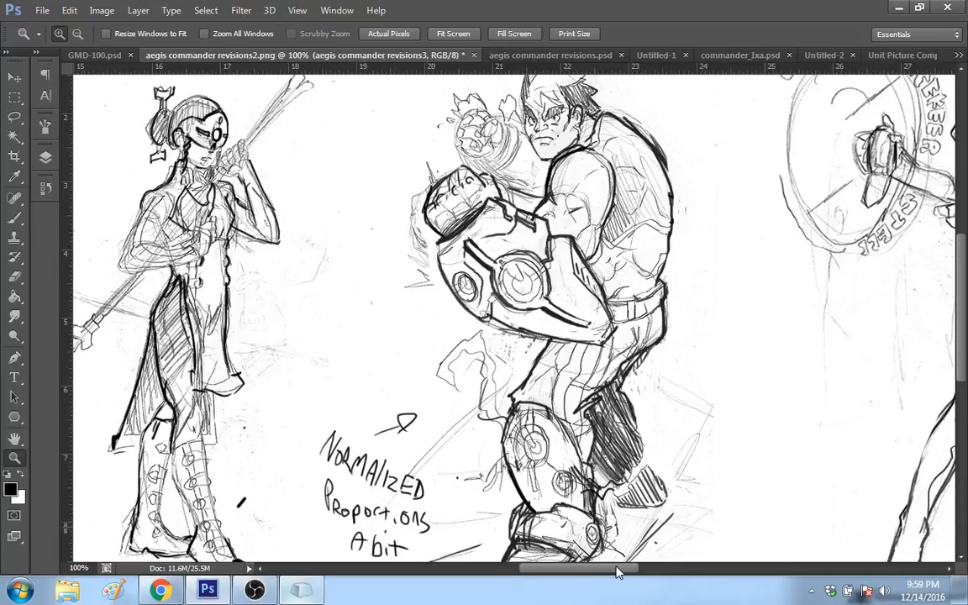
{"action": "left_click_drag", "start_coordinate": [618, 573], "coordinate": [605, 572]}
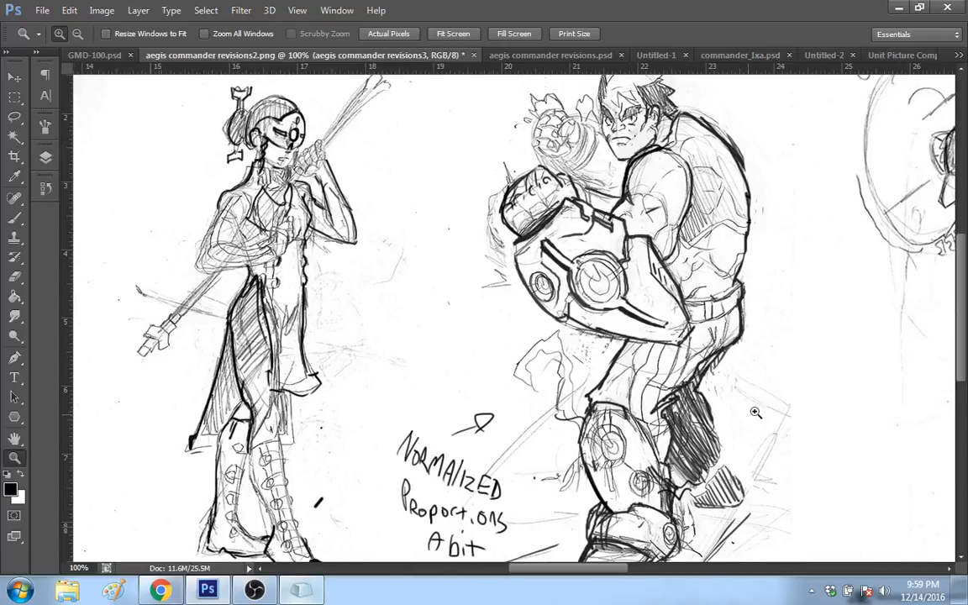
{"action": "left_click_drag", "start_coordinate": [610, 573], "coordinate": [621, 571]}
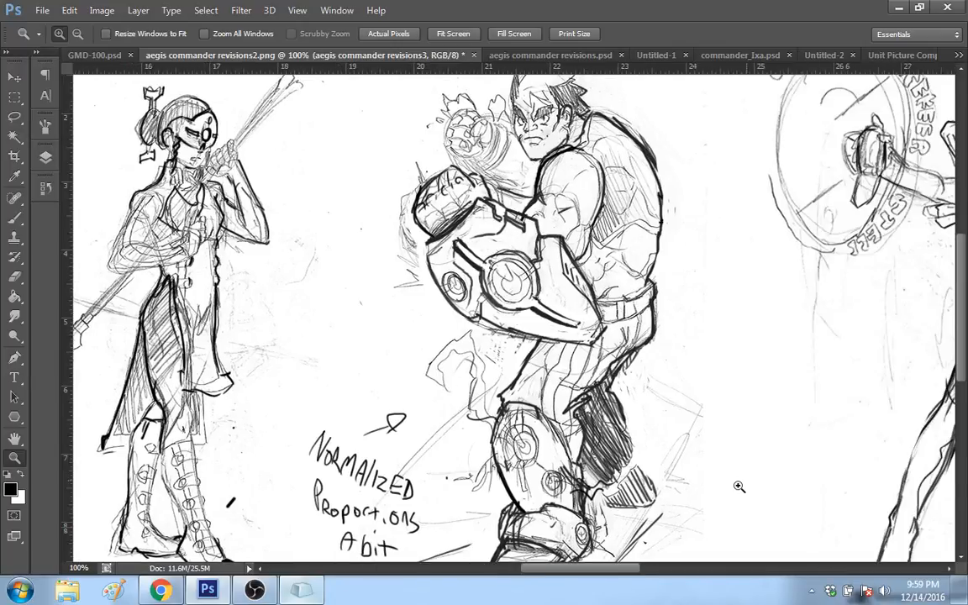
{"action": "scroll", "coordinate": [714, 462], "scroll_direction": "down", "scroll_amount": 1}
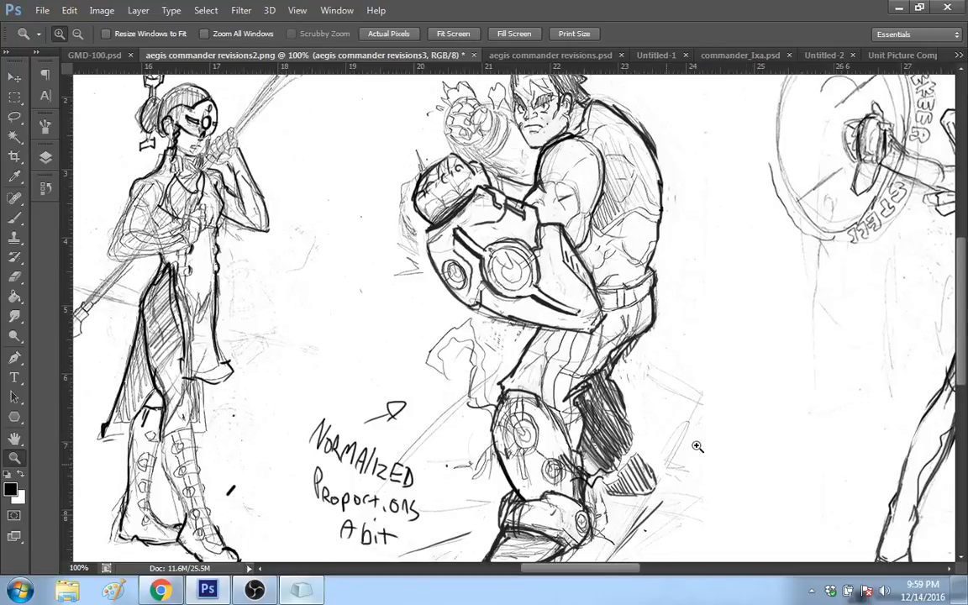
Step: Examine the revised sketches of the man in the tall hat and the raised-fist gunman in aegis commander revisions2.png
{"action": "left_click_drag", "start_coordinate": [598, 574], "coordinate": [504, 576]}
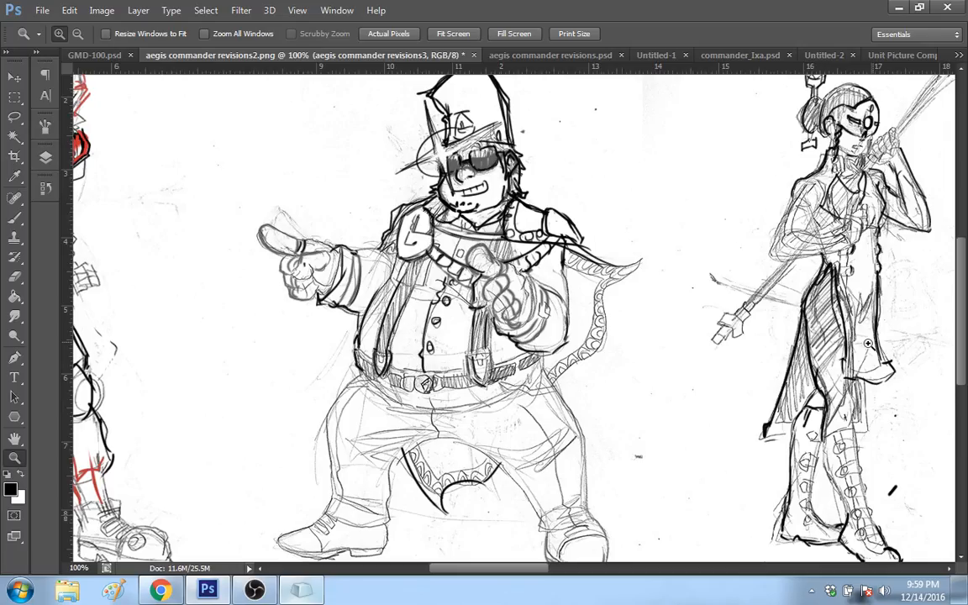
{"action": "left_click_drag", "start_coordinate": [965, 329], "coordinate": [964, 316]}
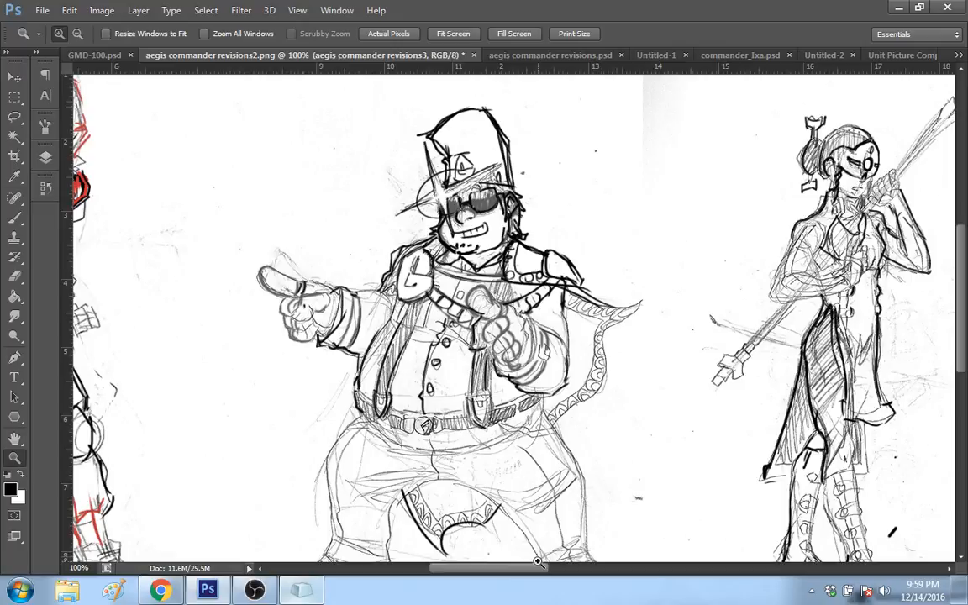
{"action": "left_click_drag", "start_coordinate": [538, 562], "coordinate": [482, 581]}
{"action": "mouse_move", "coordinate": [965, 359]}
{"action": "left_mouse_down"}
{"action": "mouse_move", "coordinate": [964, 376]}
{"action": "mouse_move", "coordinate": [966, 353]}
{"action": "left_mouse_up"}
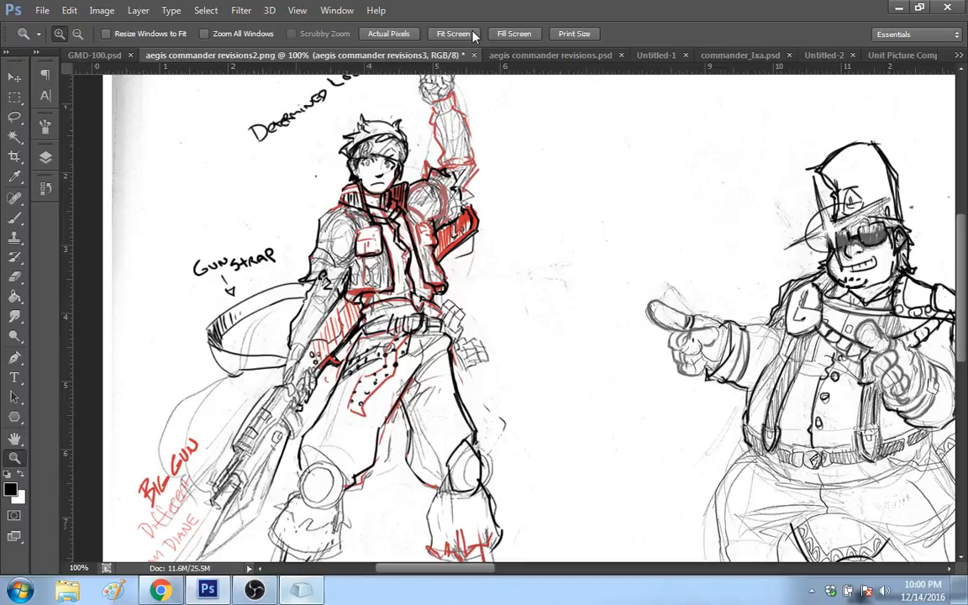
Step: Bring up art breakdown (1).psd, inspect the colored mech designs at 50%, and return the view to 33.3%
{"action": "left_click", "coordinate": [959, 55]}
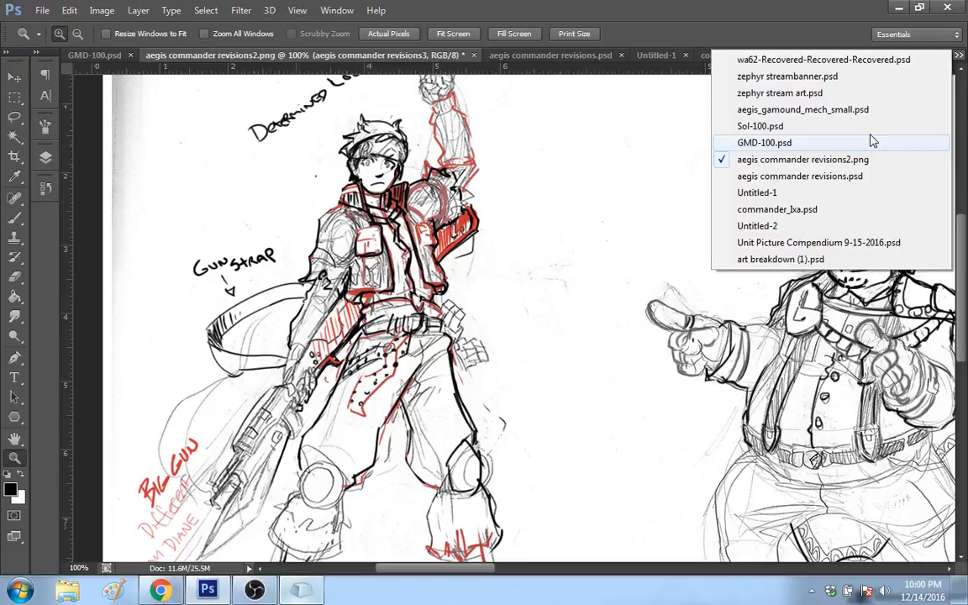
{"action": "left_click", "coordinate": [801, 260]}
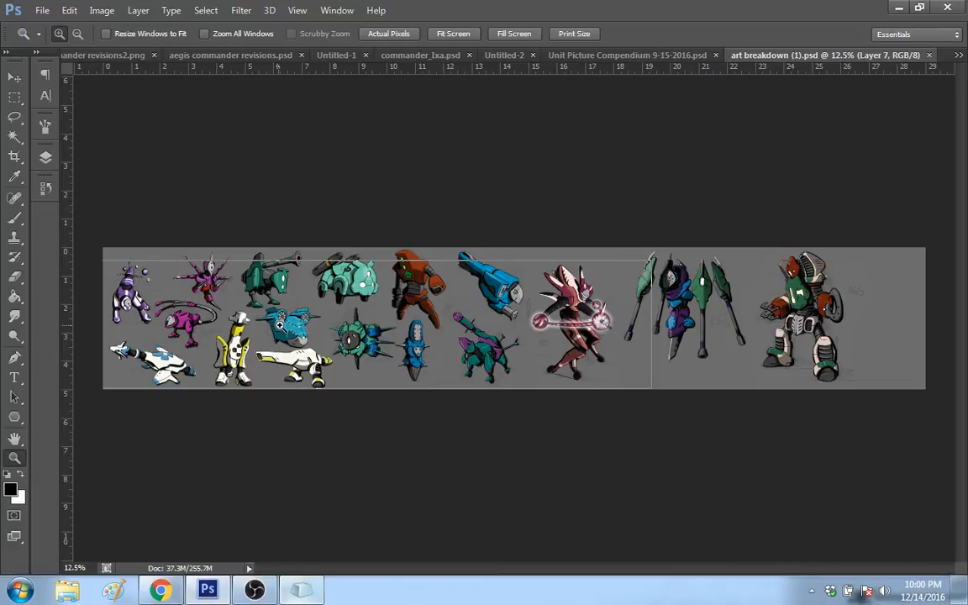
{"action": "left_click", "coordinate": [280, 325]}
{"action": "left_click", "coordinate": [328, 336]}
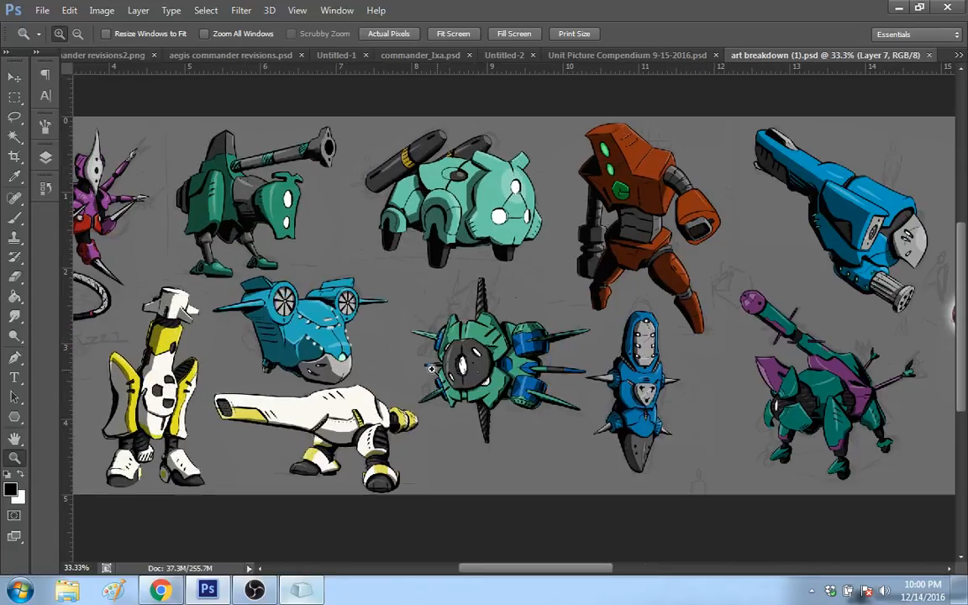
{"action": "left_click", "coordinate": [511, 377]}
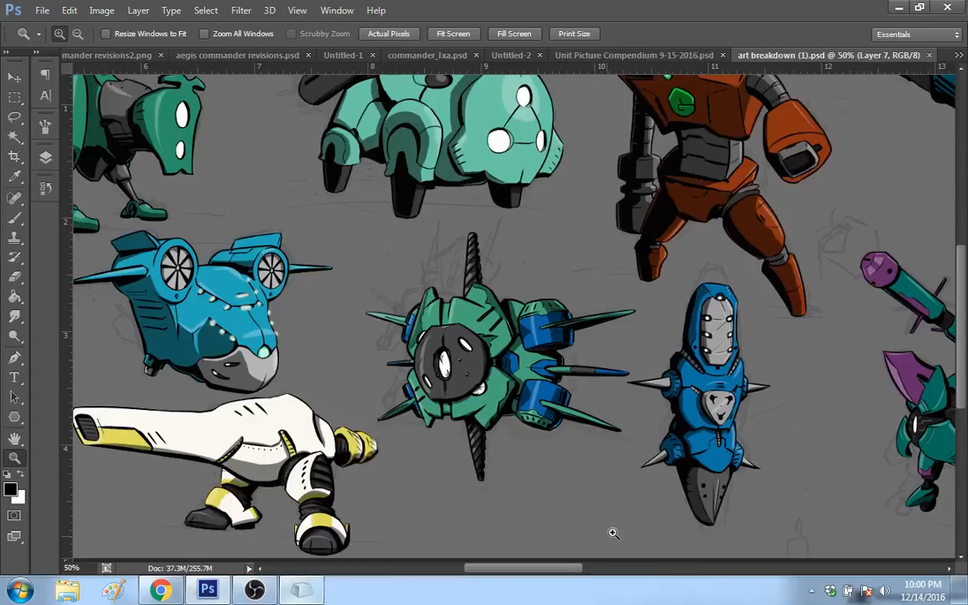
{"action": "scroll", "coordinate": [521, 558], "scroll_direction": "left", "scroll_amount": 5}
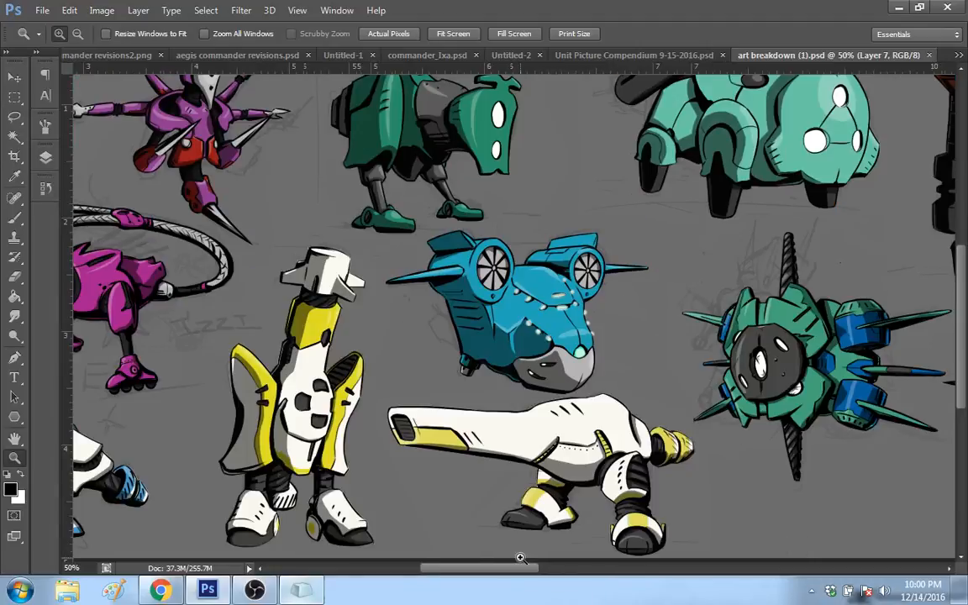
{"action": "scroll", "coordinate": [520, 557], "scroll_direction": "left", "scroll_amount": 3}
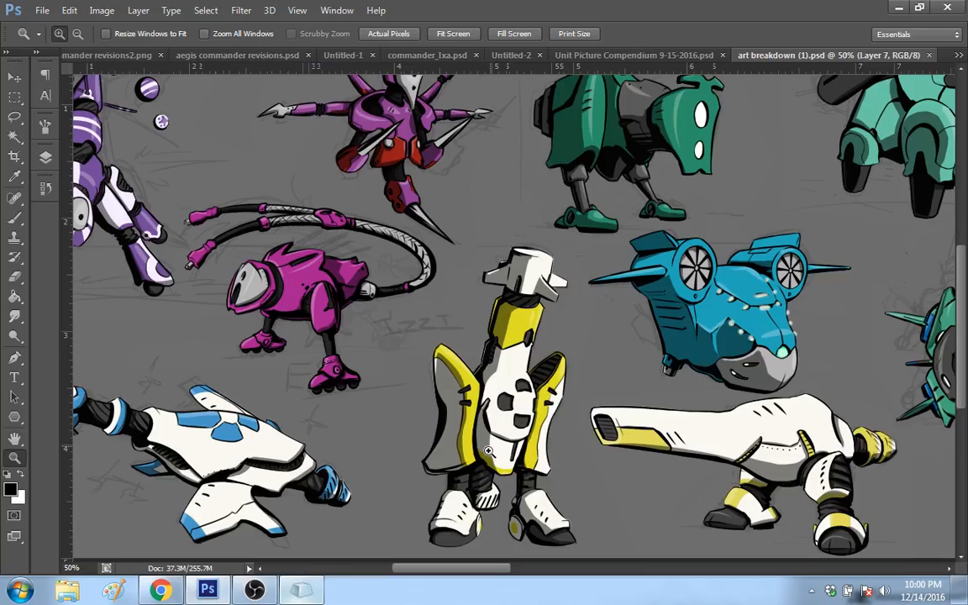
{"action": "key", "text": "ctrl+minus"}
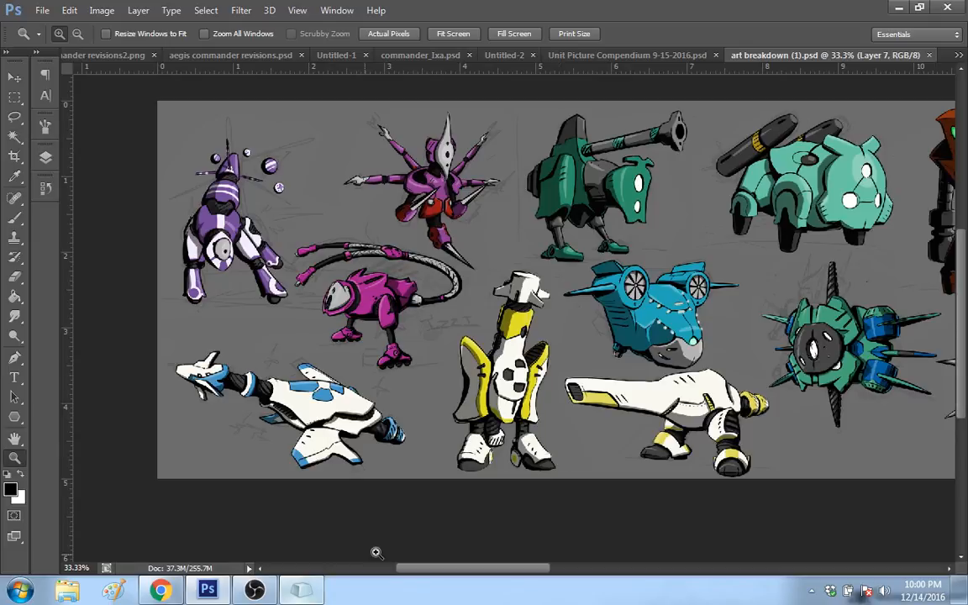
Step: Switch to OBS to check the stream status, and return to Photoshop
{"action": "left_click", "coordinate": [262, 591]}
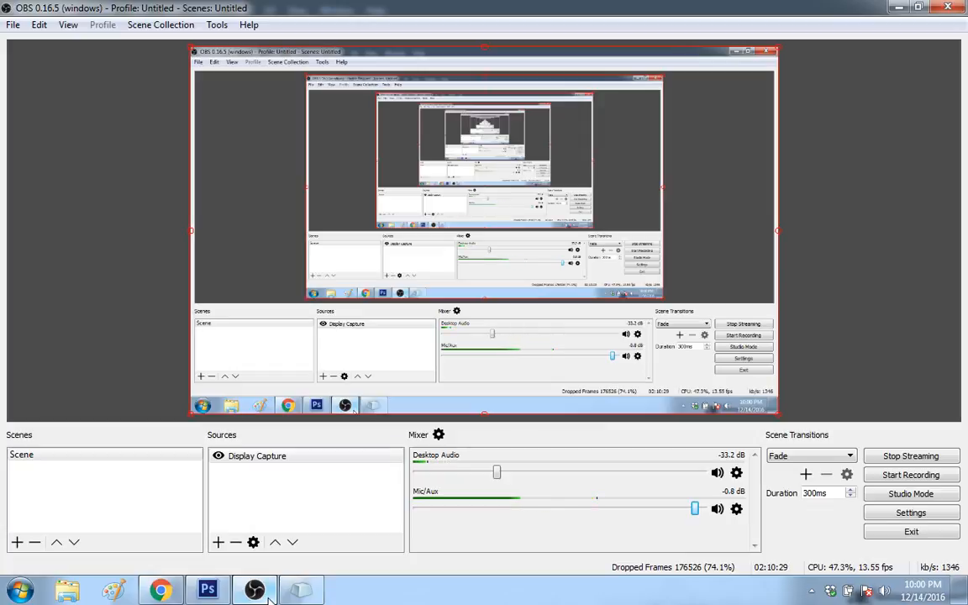
{"action": "mouse_move", "coordinate": [258, 591]}
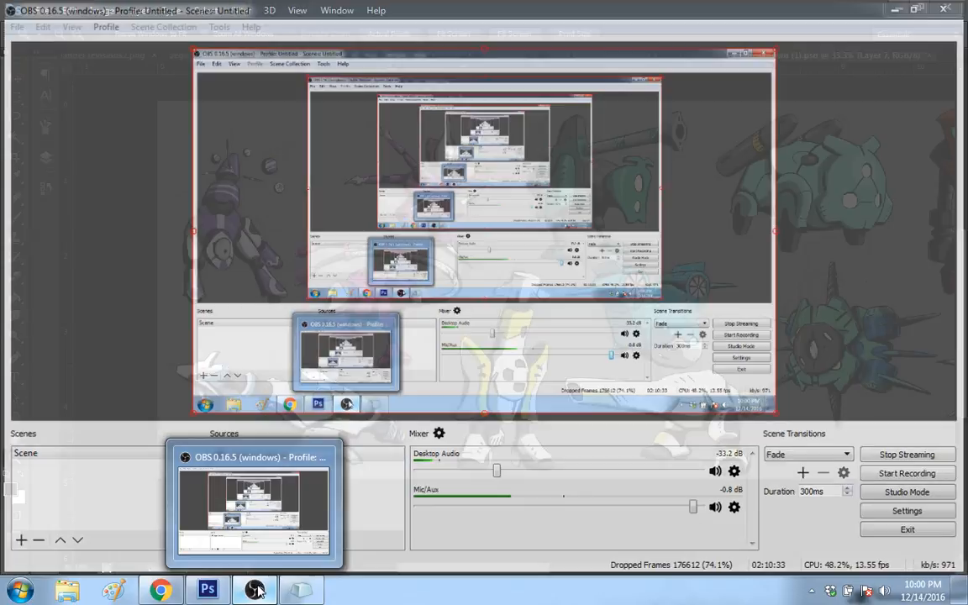
{"action": "left_click", "coordinate": [254, 591]}
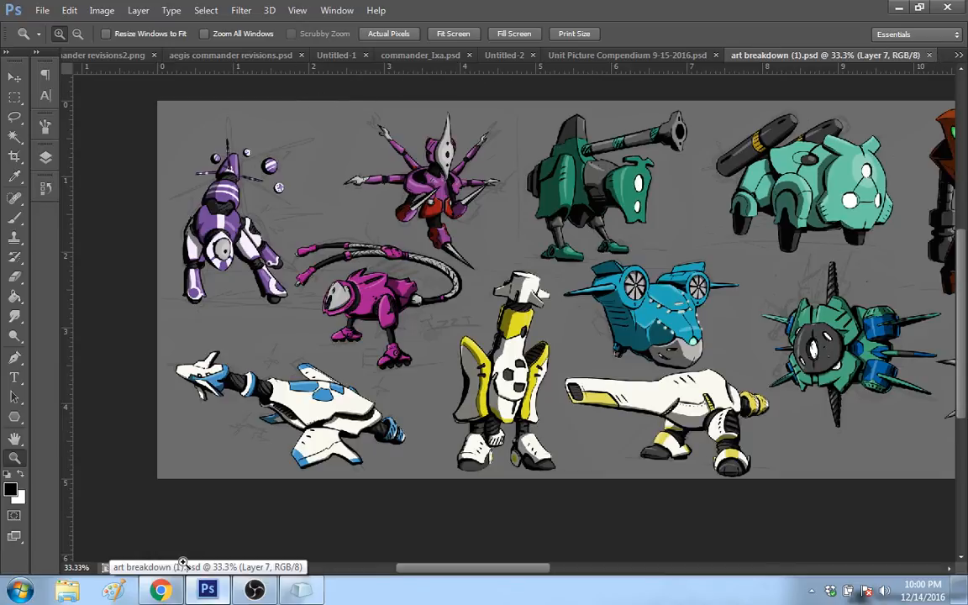
Step: Switch to Chrome, copy the web address of the open YouTube music video, and return to Photoshop
{"action": "key", "text": "alt+Tab"}
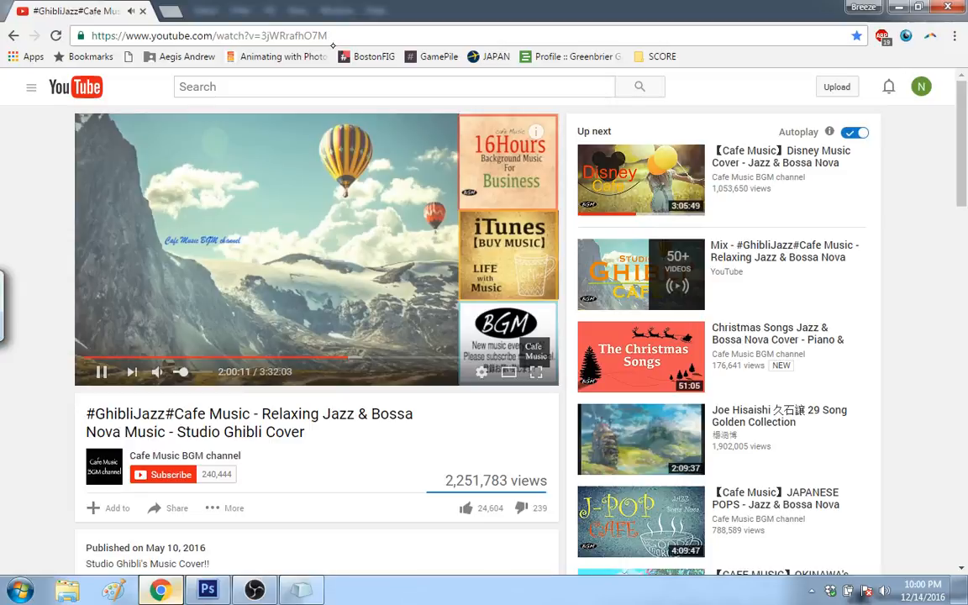
{"action": "right_click", "coordinate": [329, 37]}
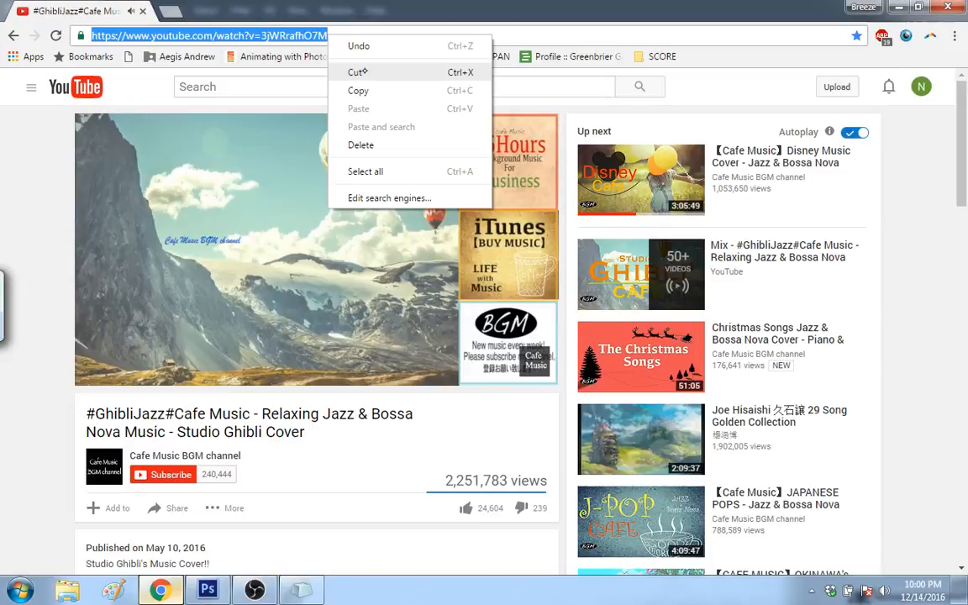
{"action": "key", "text": "alt+Tab"}
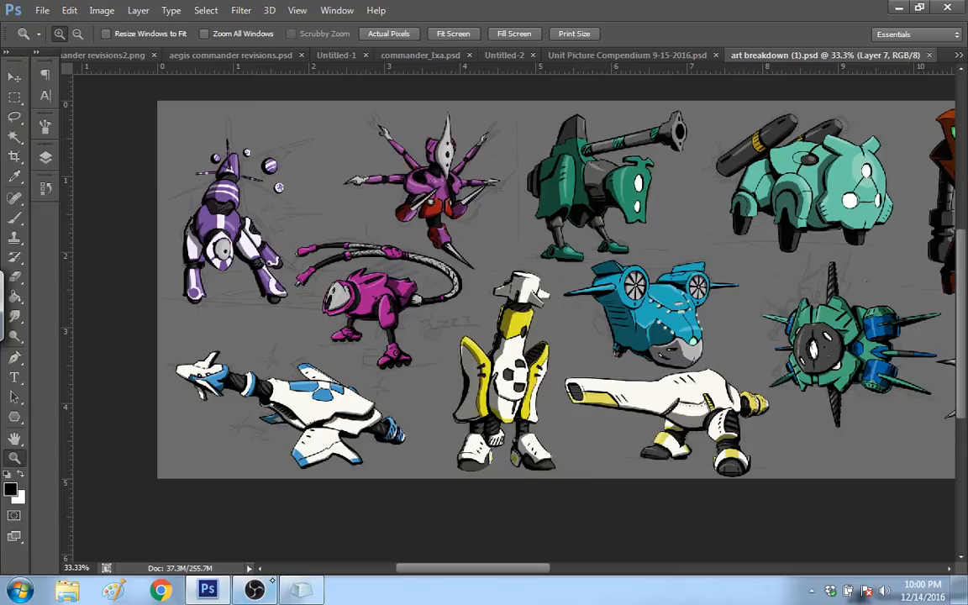
Step: Check the stream status in OBS, and review the running processes ordered by highest CPU usage in Windows Task Manager
{"action": "left_click", "coordinate": [250, 583]}
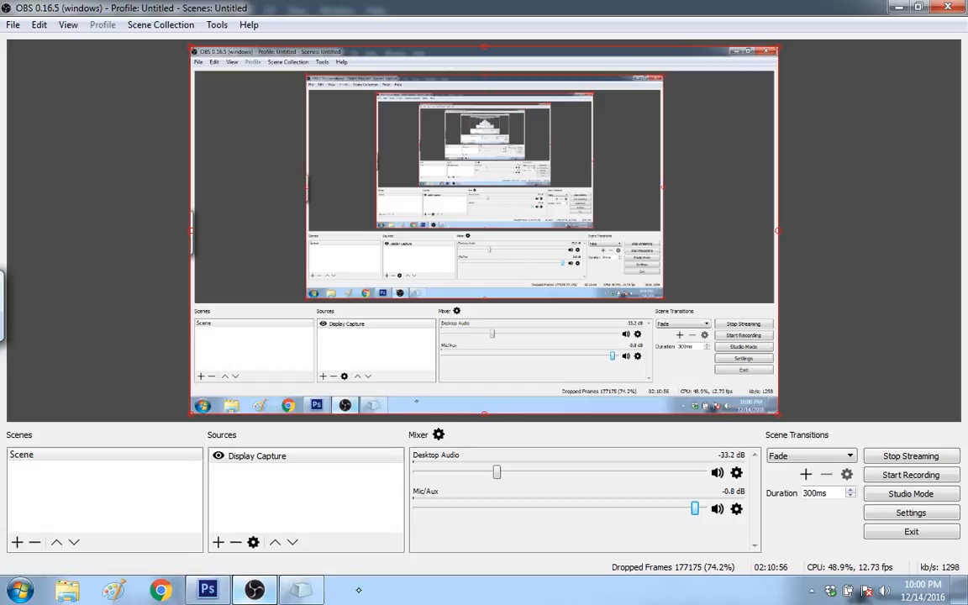
{"action": "mouse_move", "coordinate": [255, 588]}
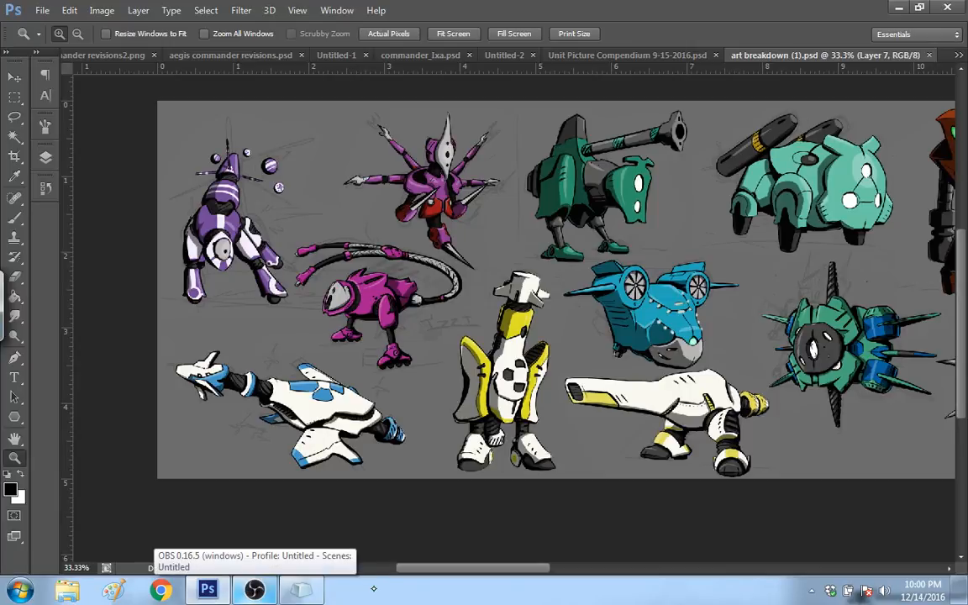
{"action": "right_click", "coordinate": [374, 588]}
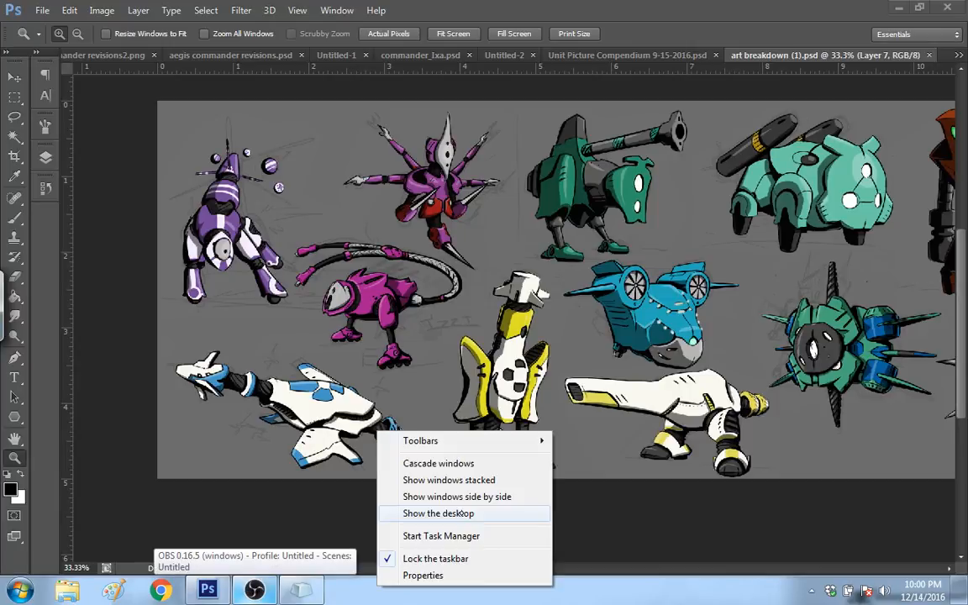
{"action": "left_click", "coordinate": [475, 536]}
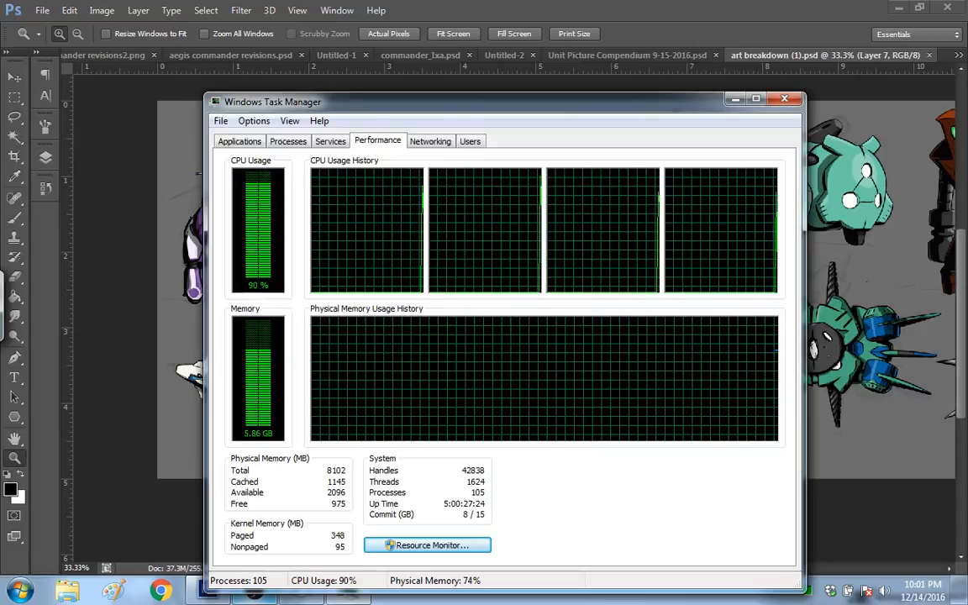
{"action": "left_click", "coordinate": [287, 142]}
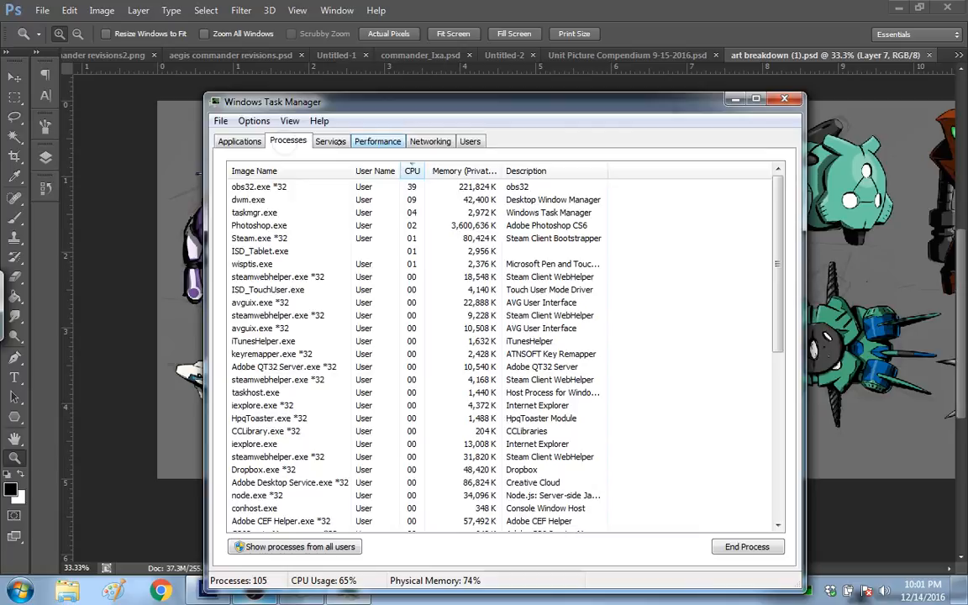
{"action": "left_click", "coordinate": [413, 171]}
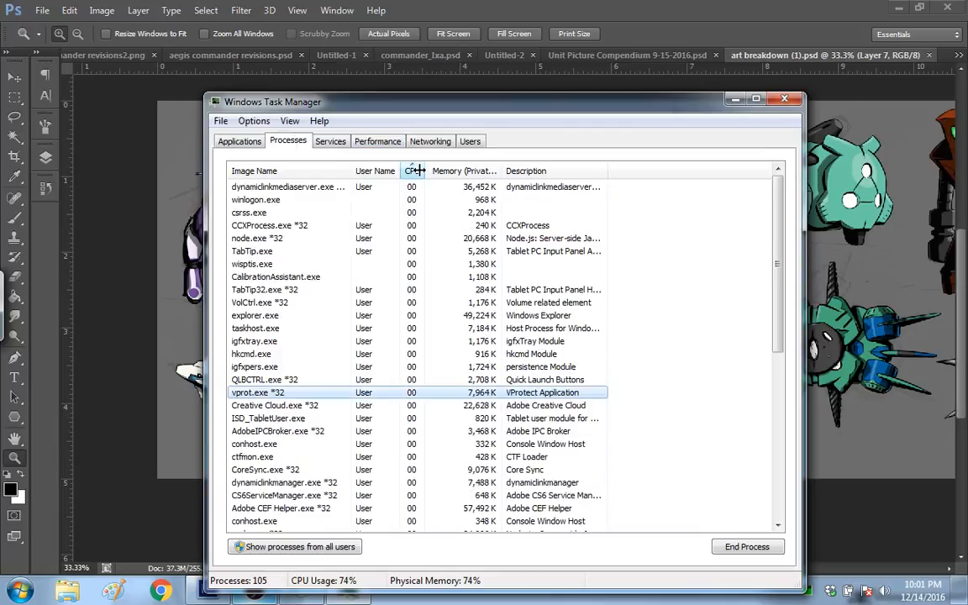
{"action": "left_click", "coordinate": [414, 171]}
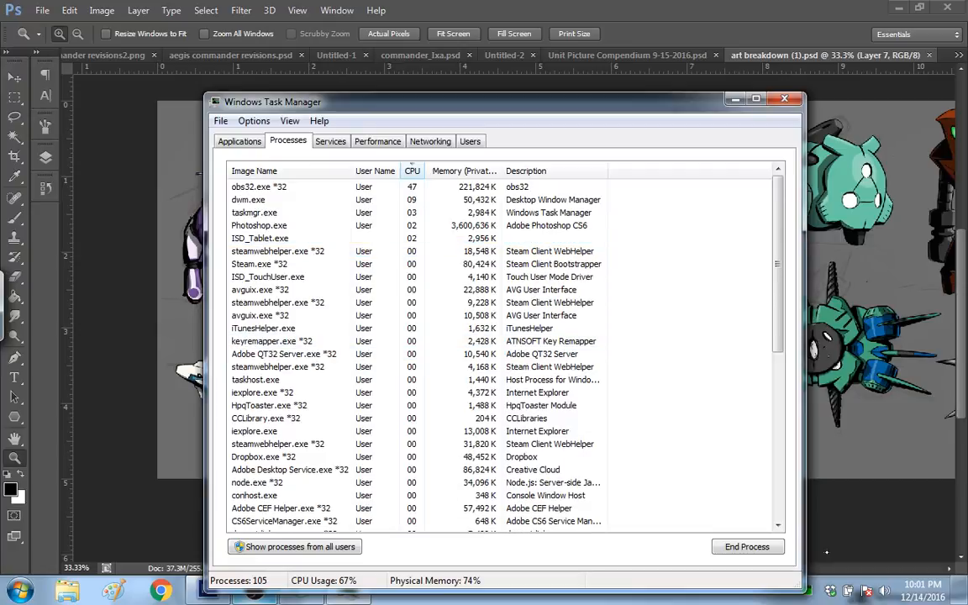
{"action": "key", "text": "alt+F4"}
Step: Look over the hidden system tray programs, check the OBS stream statistics twice more, and return to Photoshop
{"action": "left_click", "coordinate": [815, 592]}
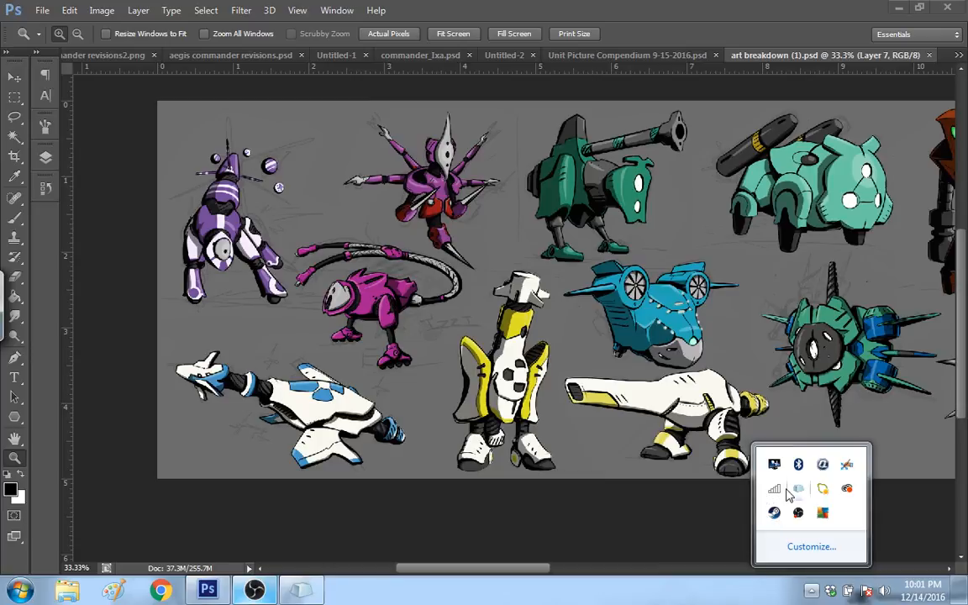
{"action": "left_click", "coordinate": [571, 309]}
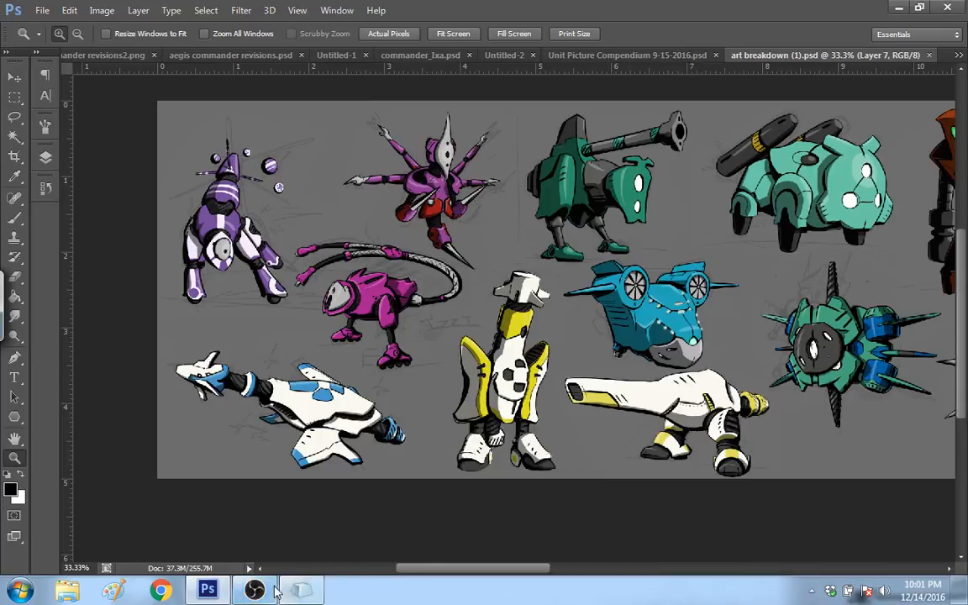
{"action": "left_click", "coordinate": [268, 592]}
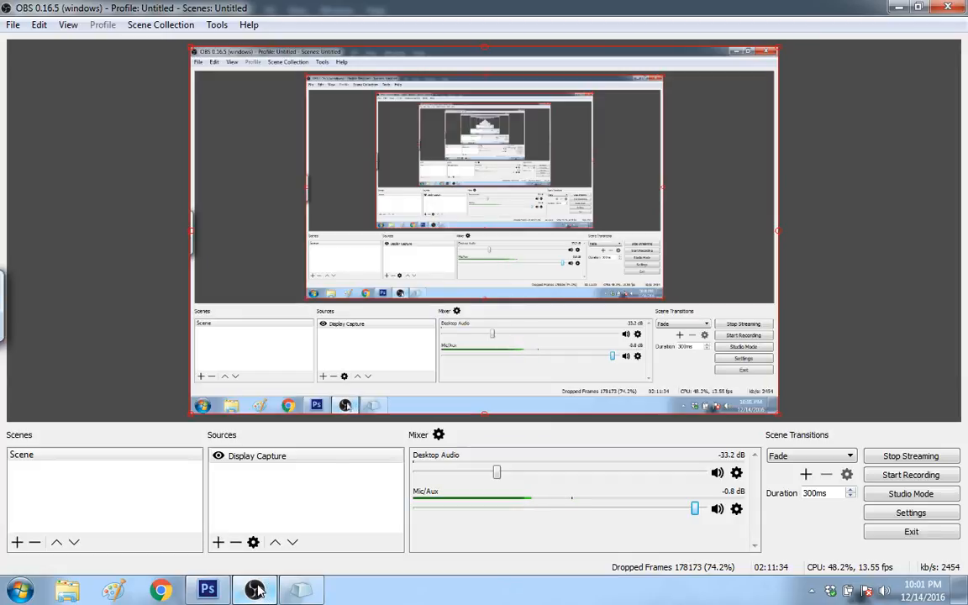
{"action": "left_click", "coordinate": [259, 593]}
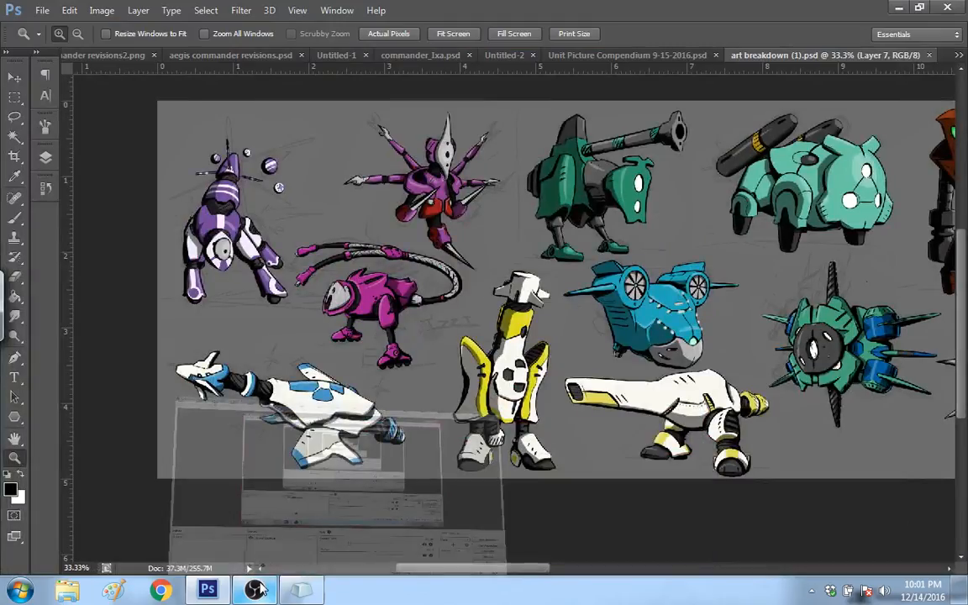
{"action": "left_click", "coordinate": [256, 591]}
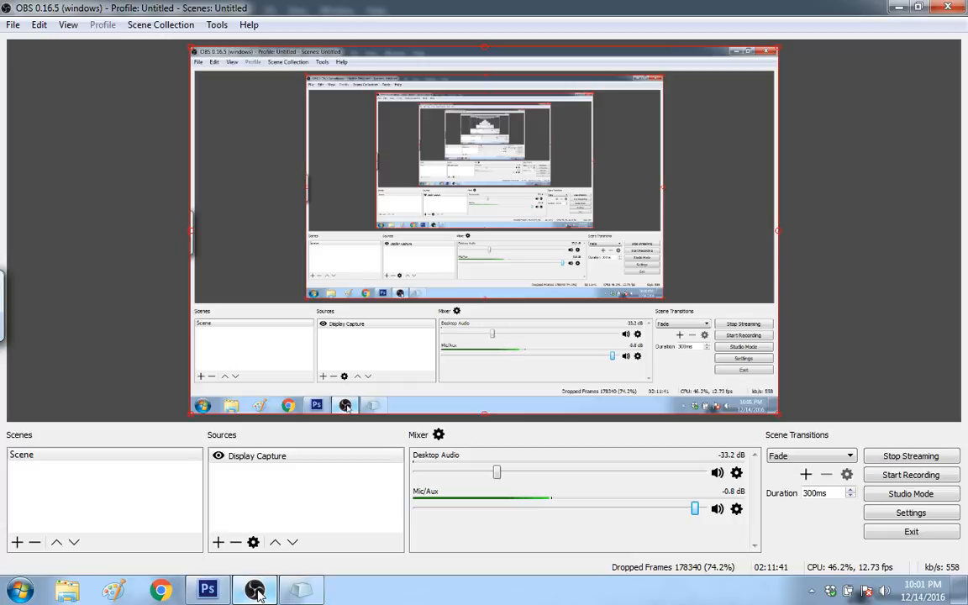
{"action": "left_click", "coordinate": [255, 591]}
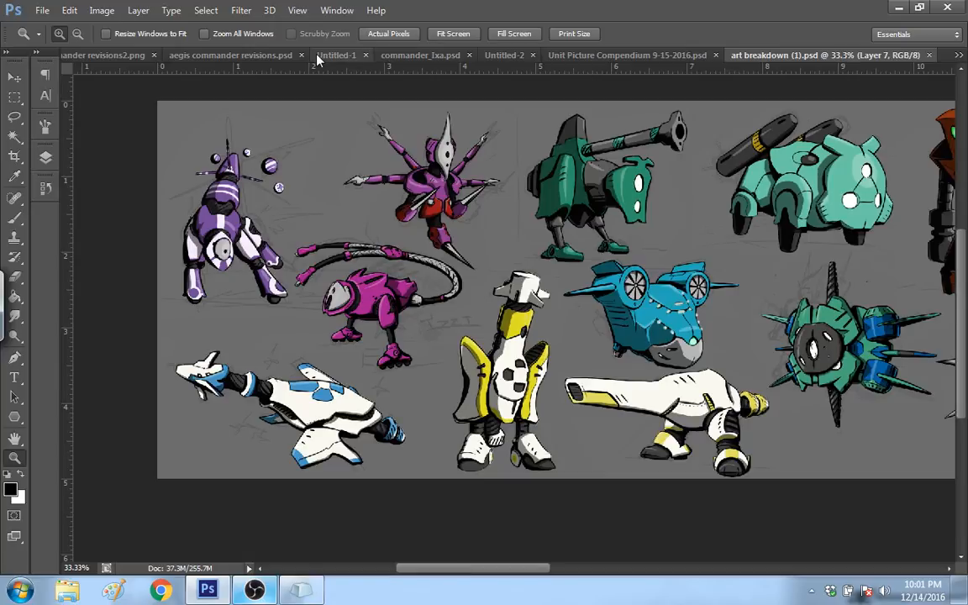
Step: View the Untitled-1 game table image briefly, and bring up the mech sketch in Untitled-2
{"action": "left_click", "coordinate": [958, 54]}
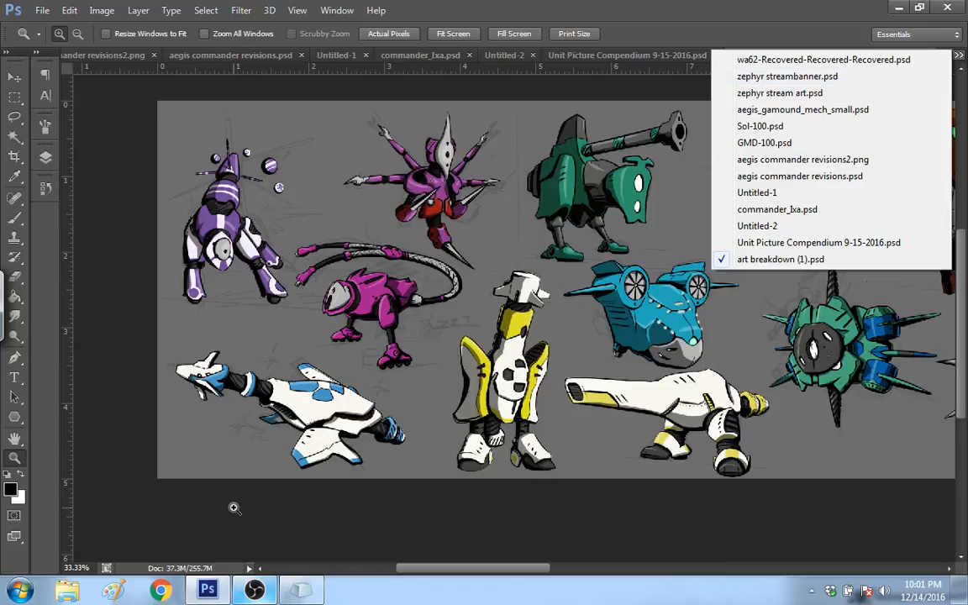
{"action": "left_click", "coordinate": [830, 193]}
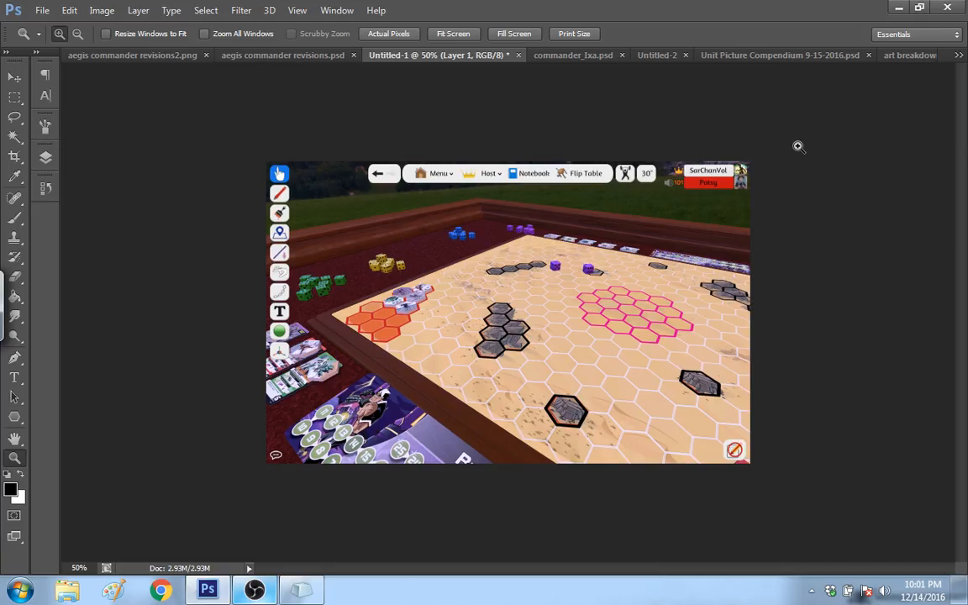
{"action": "left_click", "coordinate": [958, 55]}
{"action": "left_click", "coordinate": [819, 236]}
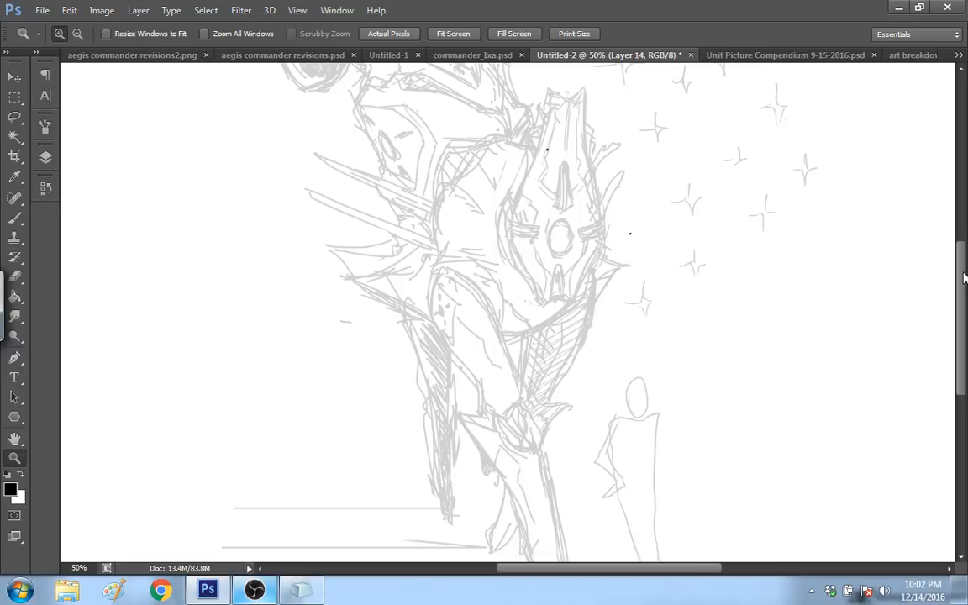
Step: Ink the lower edge of the mech's oval face plate in black with the 8-pixel brush, and trim the line's left end
{"action": "left_click_drag", "start_coordinate": [964, 277], "coordinate": [964, 257]}
{"action": "key", "text": "b"}
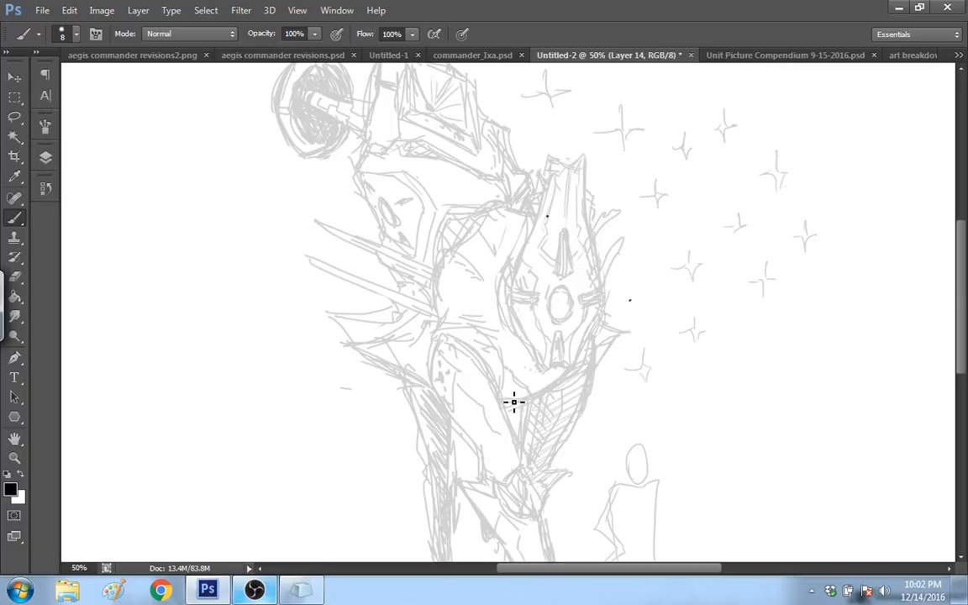
{"action": "left_click_drag", "start_coordinate": [501, 397], "coordinate": [538, 394]}
{"action": "mouse_move", "coordinate": [522, 387]}
{"action": "left_mouse_down"}
{"action": "mouse_move", "coordinate": [538, 402]}
{"action": "mouse_move", "coordinate": [582, 365]}
{"action": "left_mouse_up"}
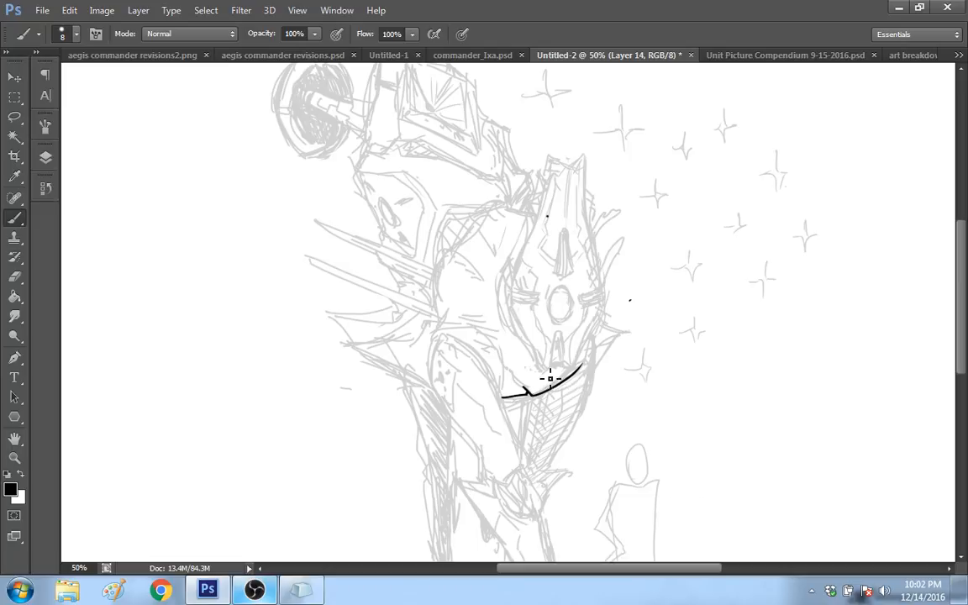
{"action": "left_click_drag", "start_coordinate": [527, 388], "coordinate": [490, 364]}
{"action": "left_click", "coordinate": [46, 188]}
{"action": "left_click", "coordinate": [45, 157]}
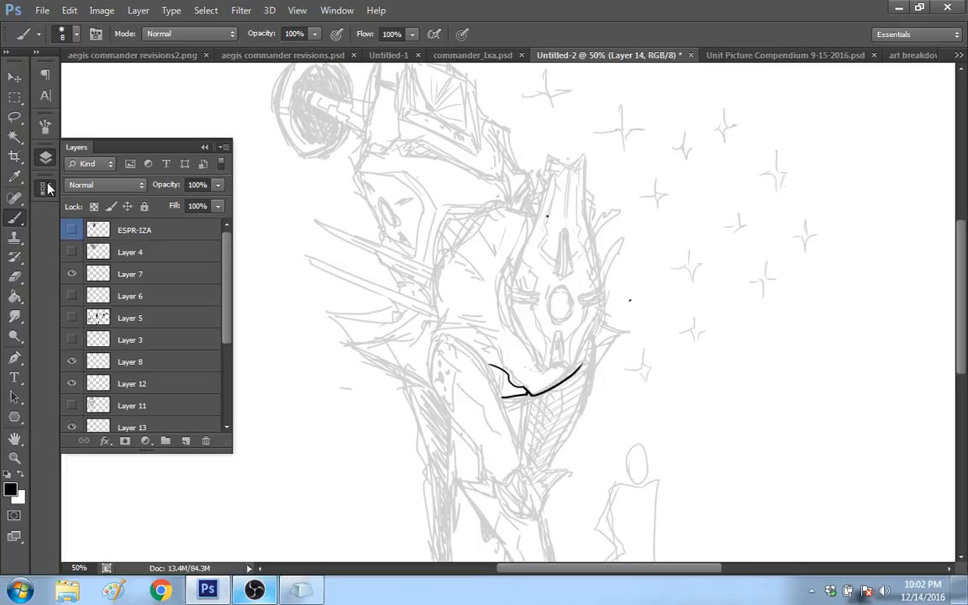
{"action": "left_click", "coordinate": [46, 189]}
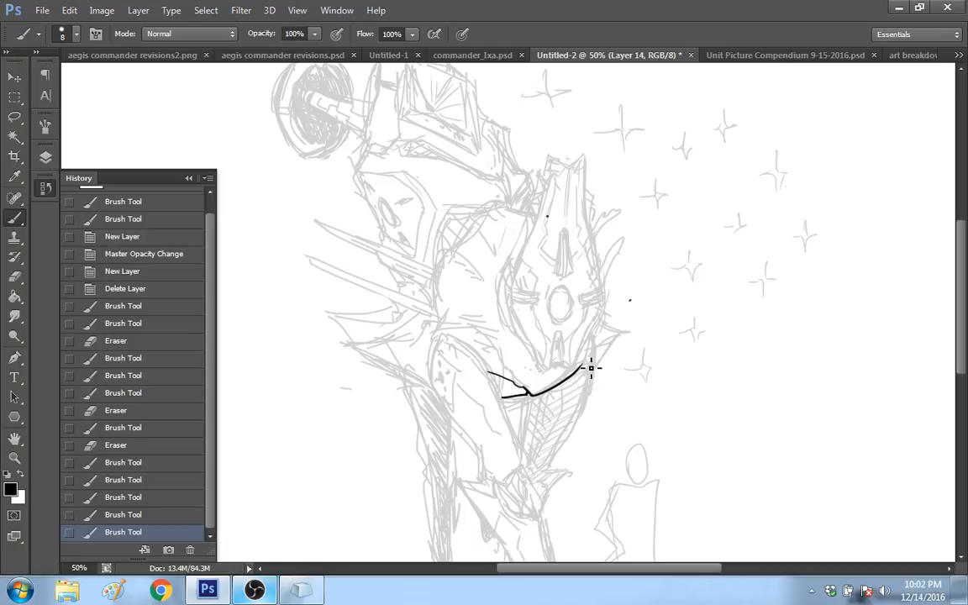
{"action": "left_click_drag", "start_coordinate": [585, 343], "coordinate": [564, 376]}
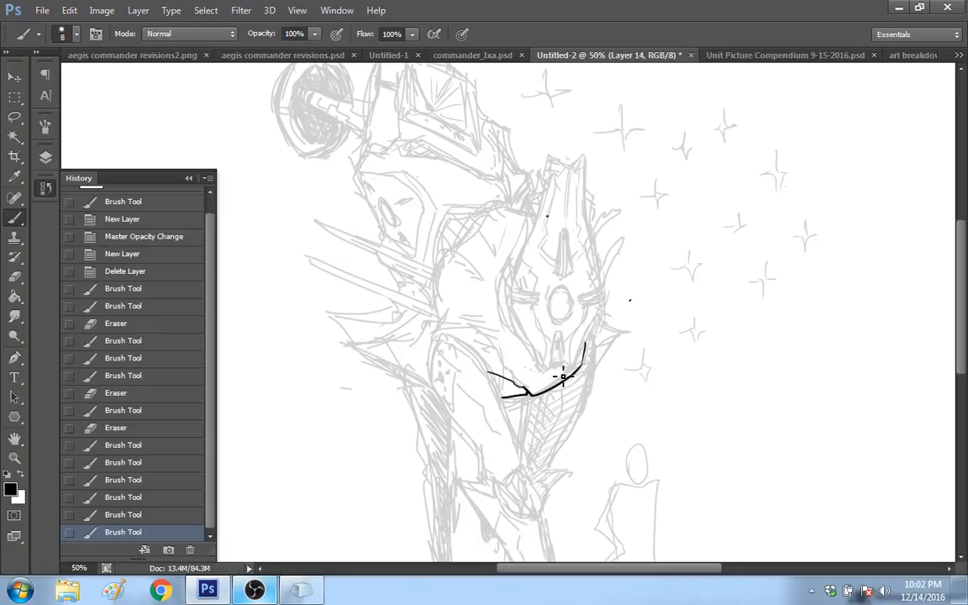
{"action": "left_click_drag", "start_coordinate": [486, 369], "coordinate": [489, 373]}
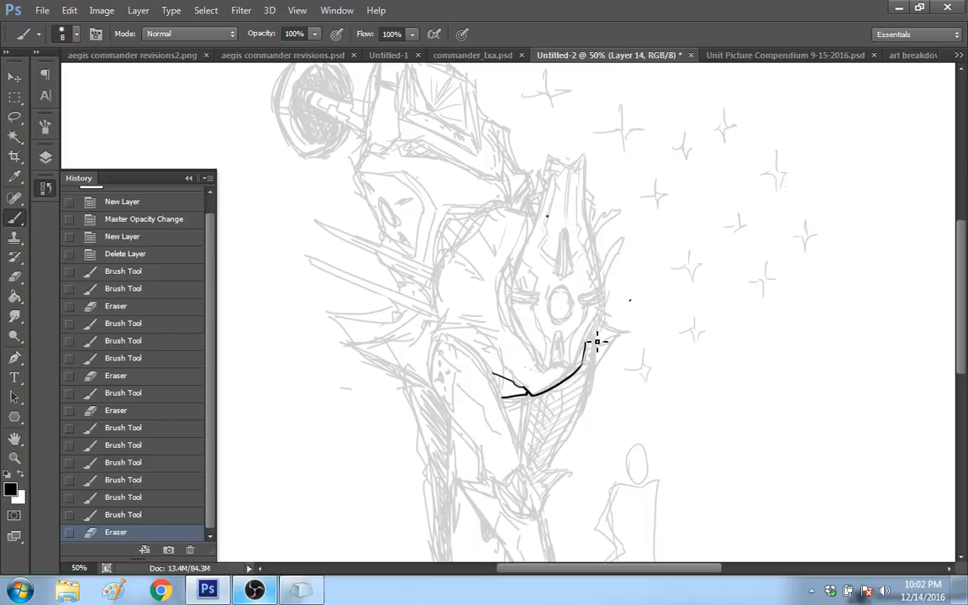
{"action": "mouse_move", "coordinate": [580, 345]}
{"action": "left_mouse_down"}
{"action": "mouse_move", "coordinate": [585, 353]}
{"action": "mouse_move", "coordinate": [601, 318]}
{"action": "left_mouse_up"}
{"action": "left_click", "coordinate": [158, 512]}
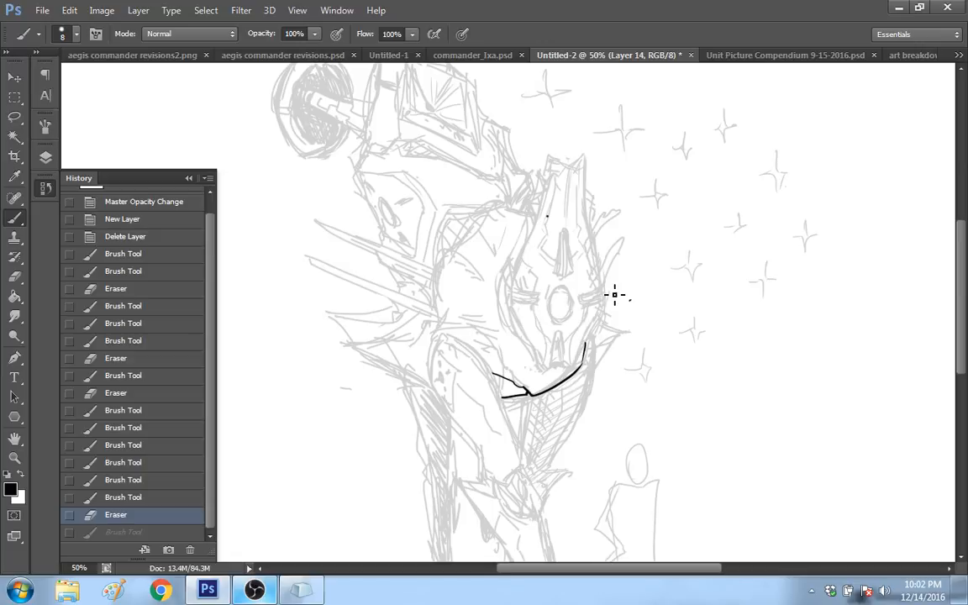
{"action": "left_click_drag", "start_coordinate": [574, 363], "coordinate": [603, 306]}
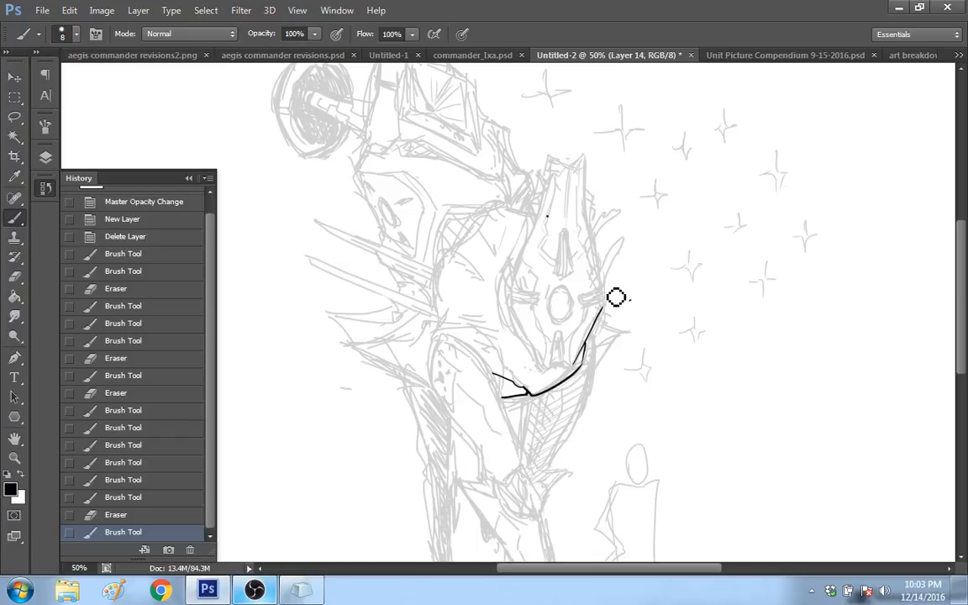
{"action": "left_click_drag", "start_coordinate": [616, 298], "coordinate": [605, 309]}
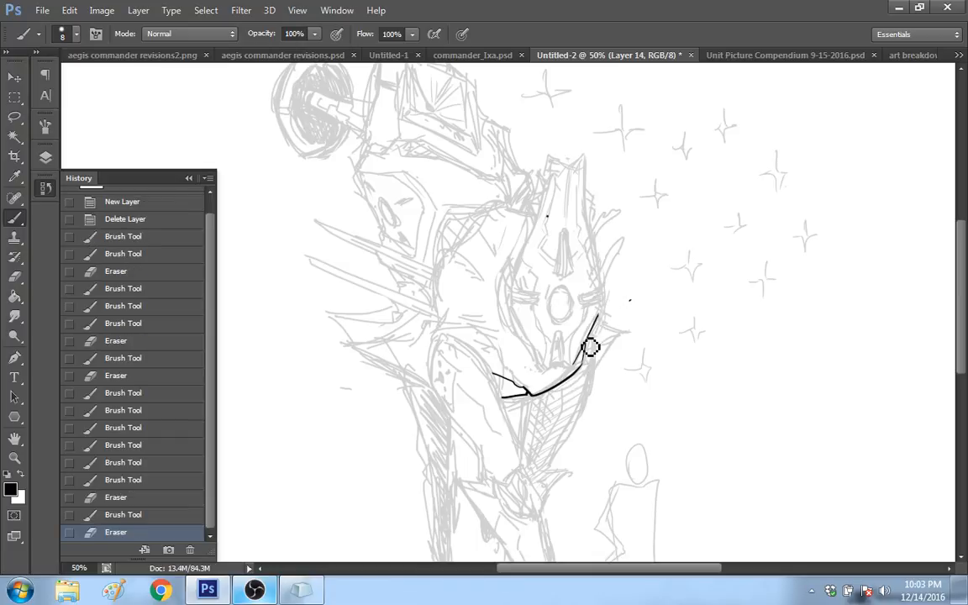
{"action": "left_click_drag", "start_coordinate": [590, 348], "coordinate": [616, 292]}
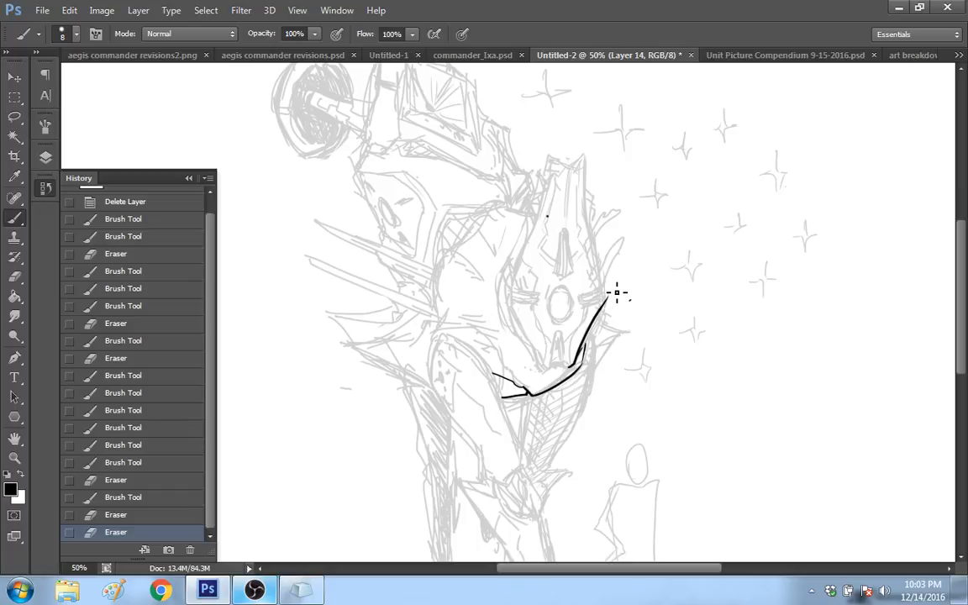
{"action": "left_click", "coordinate": [135, 514]}
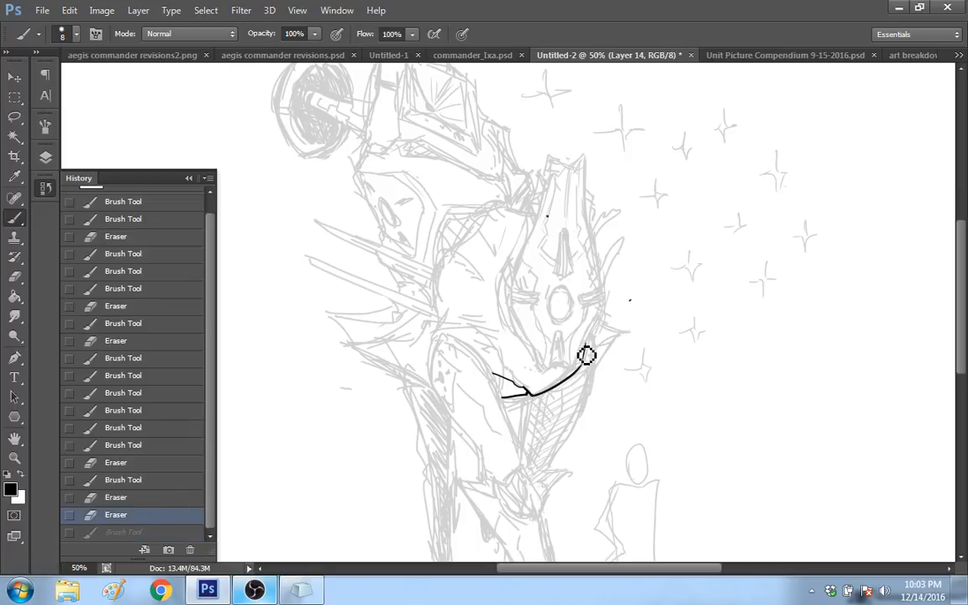
{"action": "left_click_drag", "start_coordinate": [587, 355], "coordinate": [606, 293]}
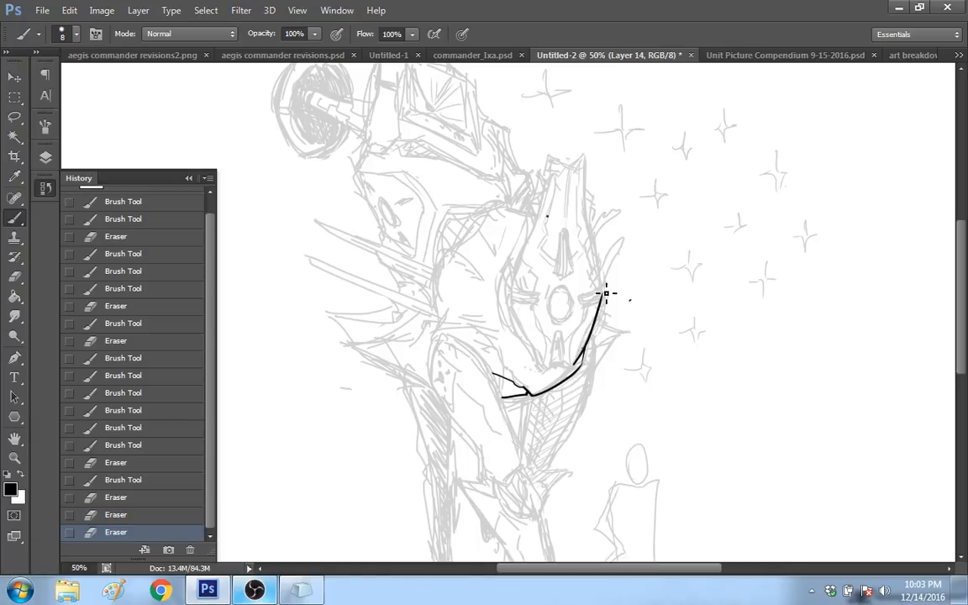
{"action": "key", "text": "ctrl+z"}
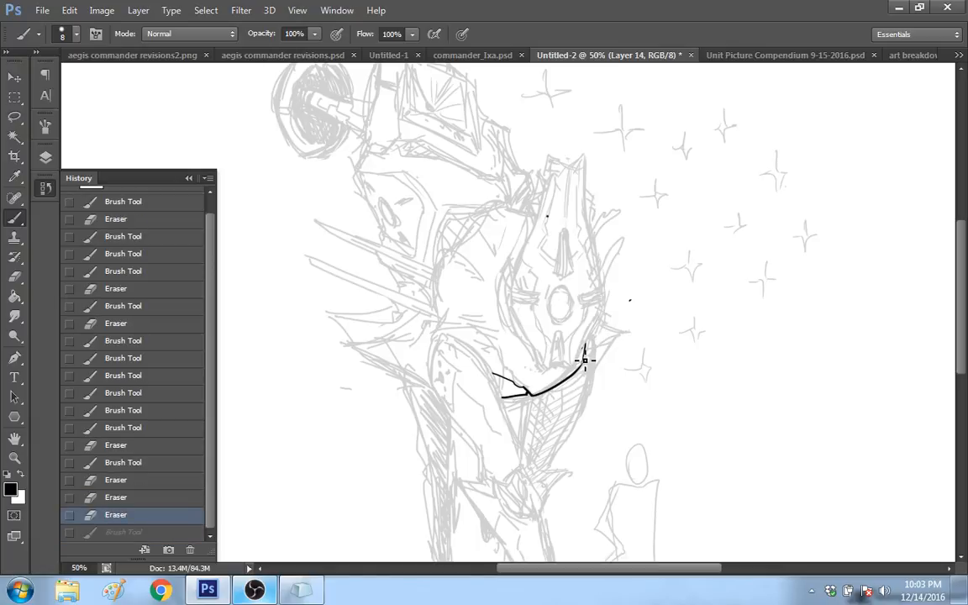
Step: Ink the face plate's lower right edge up to the small notch beside the central oval, erasing the overshooting line end
{"action": "mouse_move", "coordinate": [585, 361]}
{"action": "left_mouse_down"}
{"action": "mouse_move", "coordinate": [580, 367]}
{"action": "mouse_move", "coordinate": [612, 301]}
{"action": "left_mouse_up"}
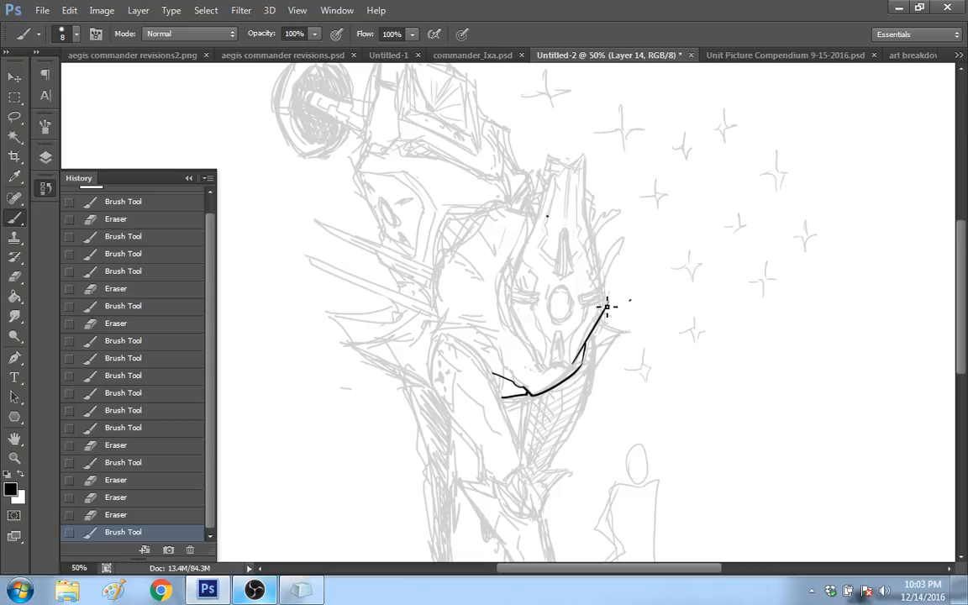
{"action": "key", "text": "e"}
{"action": "left_click_drag", "start_coordinate": [616, 307], "coordinate": [614, 330]}
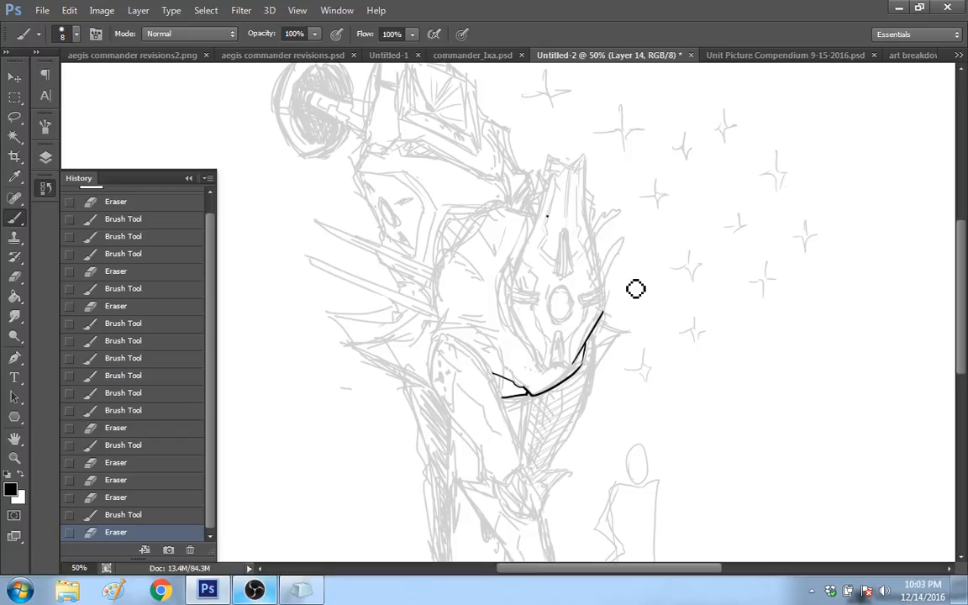
{"action": "left_click", "coordinate": [572, 260]}
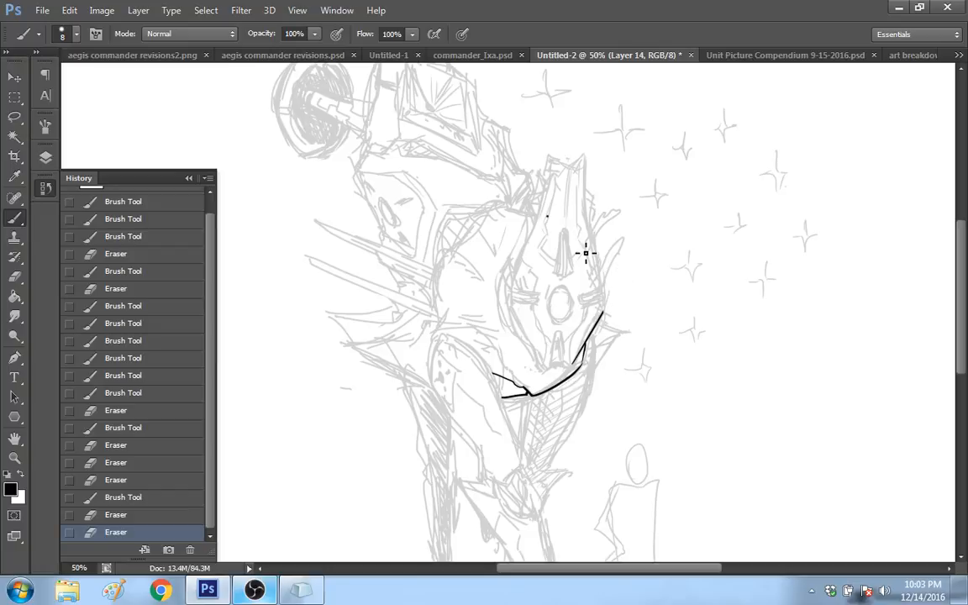
{"action": "left_click_drag", "start_coordinate": [606, 297], "coordinate": [603, 312]}
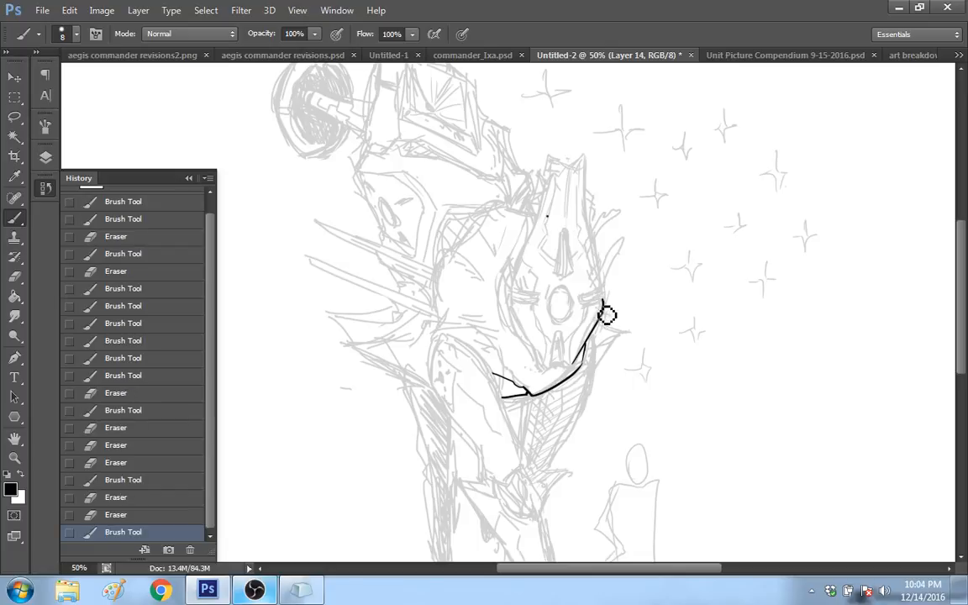
{"action": "left_click_drag", "start_coordinate": [609, 304], "coordinate": [604, 299]}
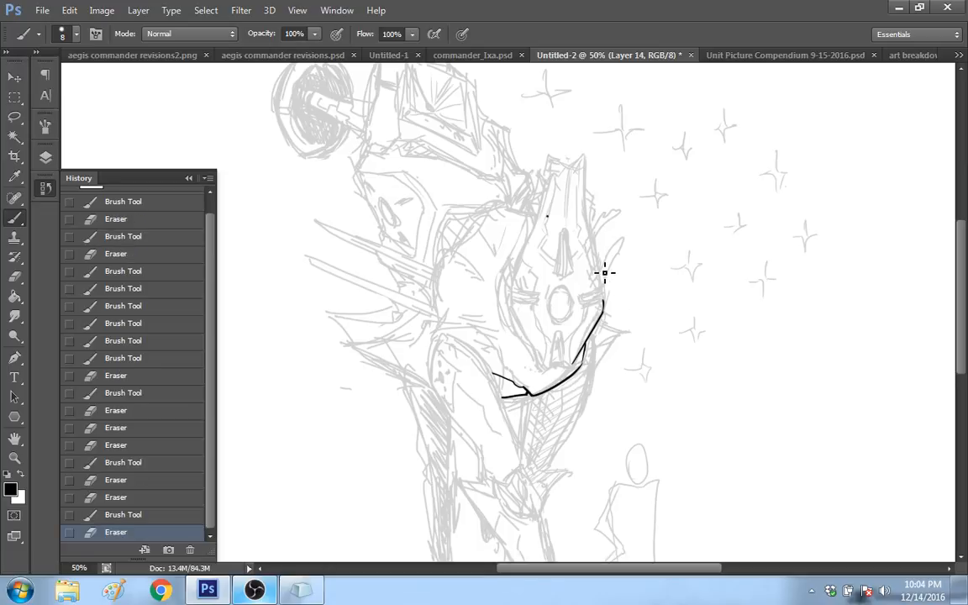
{"action": "left_click_drag", "start_coordinate": [605, 295], "coordinate": [601, 284]}
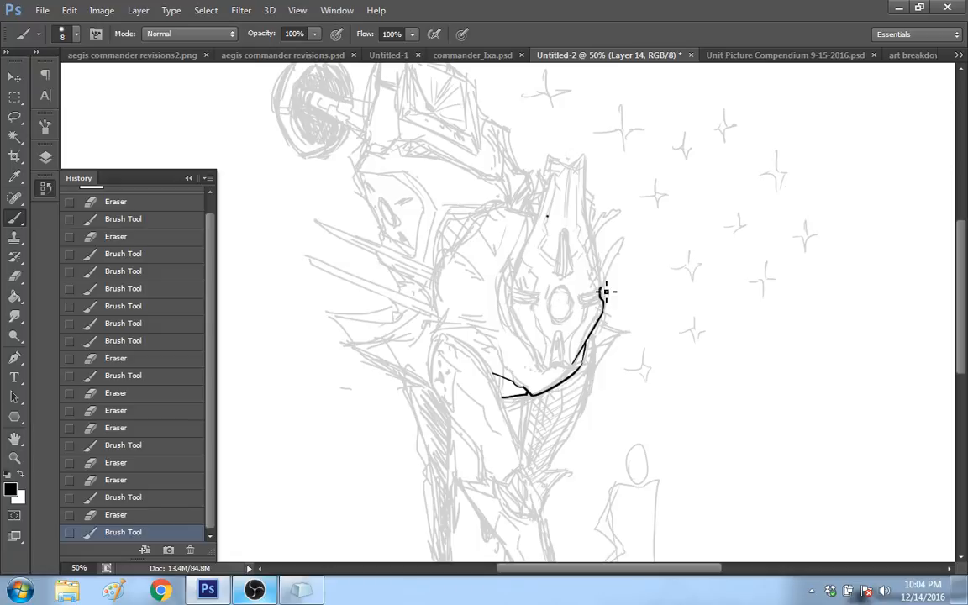
Step: Ink the face plate's upper outline from the right notch over the V-shaped top and down to a matching small notch on the left
{"action": "mouse_move", "coordinate": [605, 292]}
{"action": "left_mouse_down"}
{"action": "mouse_move", "coordinate": [585, 156]}
{"action": "mouse_move", "coordinate": [554, 168]}
{"action": "mouse_move", "coordinate": [561, 163]}
{"action": "mouse_move", "coordinate": [507, 281]}
{"action": "left_mouse_up"}
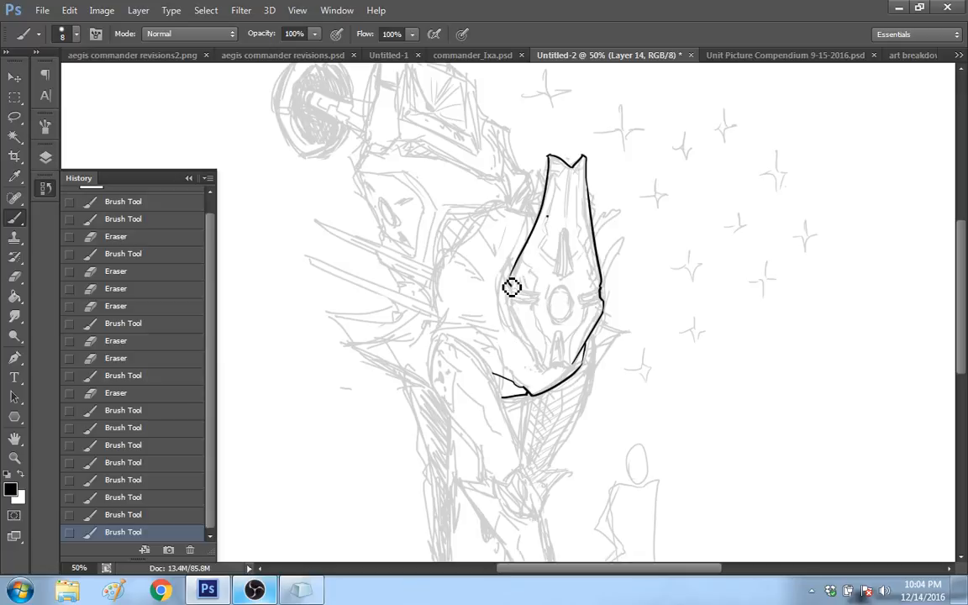
{"action": "left_click_drag", "start_coordinate": [511, 287], "coordinate": [519, 301]}
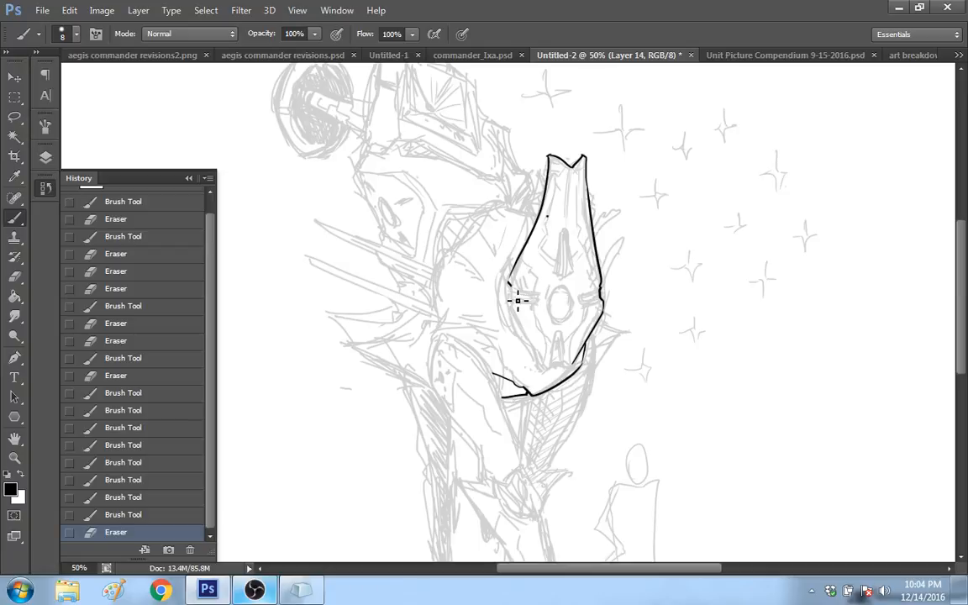
{"action": "left_click_drag", "start_coordinate": [508, 284], "coordinate": [510, 295]}
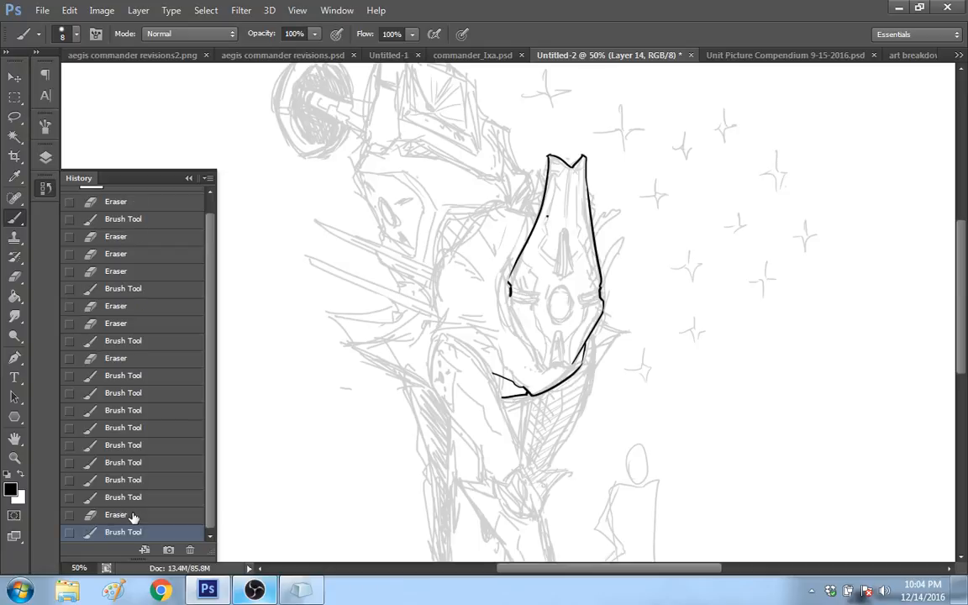
{"action": "left_click", "coordinate": [126, 515]}
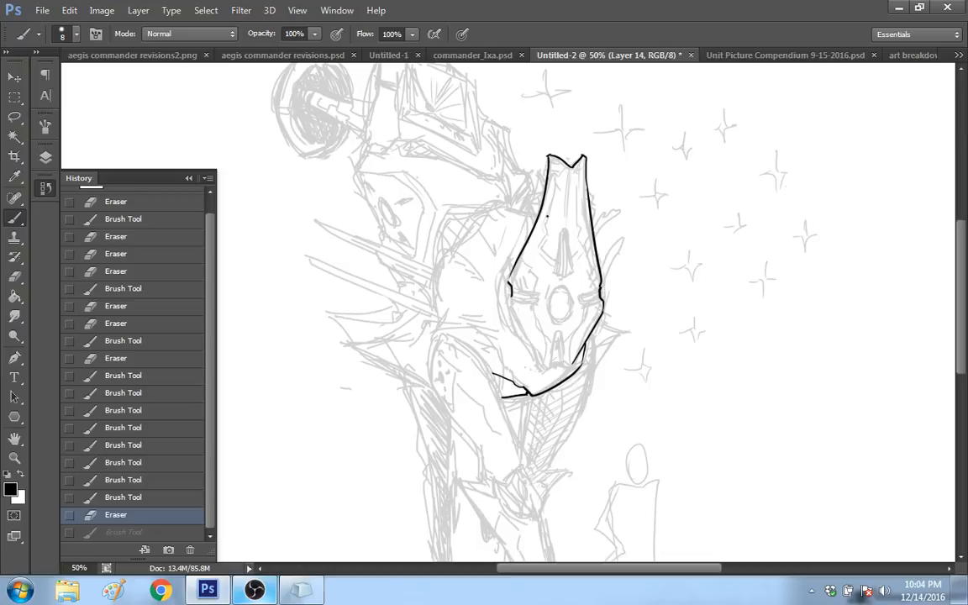
{"action": "left_click_drag", "start_coordinate": [512, 292], "coordinate": [509, 301]}
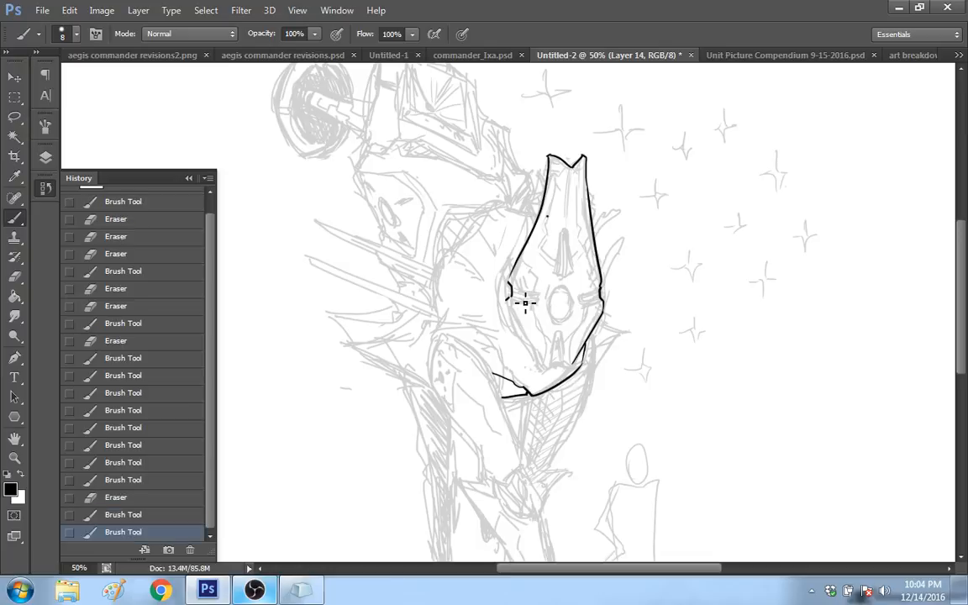
{"action": "left_click", "coordinate": [158, 511]}
{"action": "left_click_drag", "start_coordinate": [514, 302], "coordinate": [517, 291]}
Step: Ink the face plate's lower left edge down to the pointed bottom and add short inward strokes there, trimming the line end
{"action": "left_click_drag", "start_coordinate": [508, 301], "coordinate": [540, 371]}
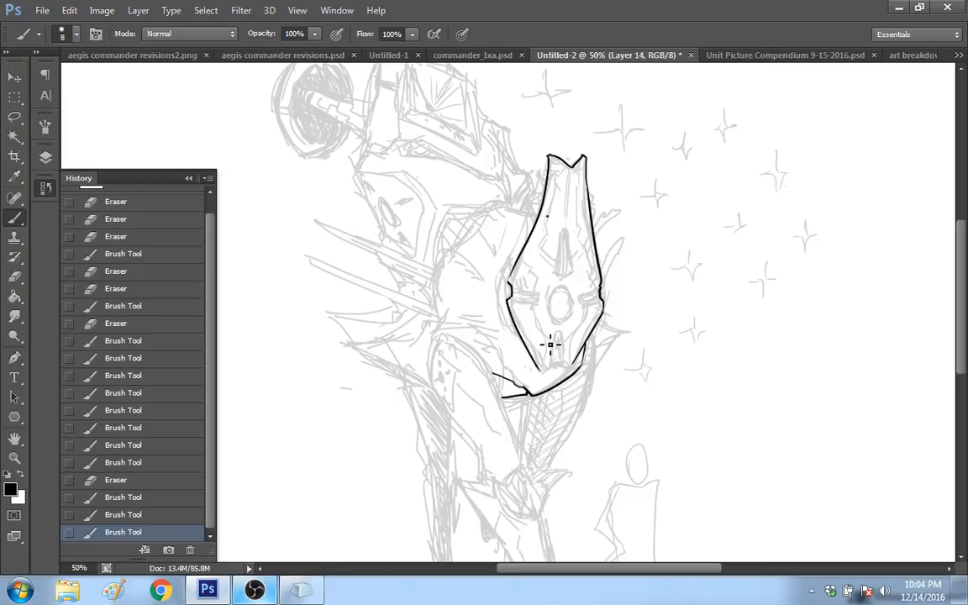
{"action": "left_click", "coordinate": [158, 517]}
{"action": "left_click_drag", "start_coordinate": [511, 290], "coordinate": [542, 357]}
{"action": "mouse_move", "coordinate": [542, 360]}
{"action": "left_mouse_down"}
{"action": "mouse_move", "coordinate": [566, 372]}
{"action": "mouse_move", "coordinate": [557, 366]}
{"action": "left_mouse_up"}
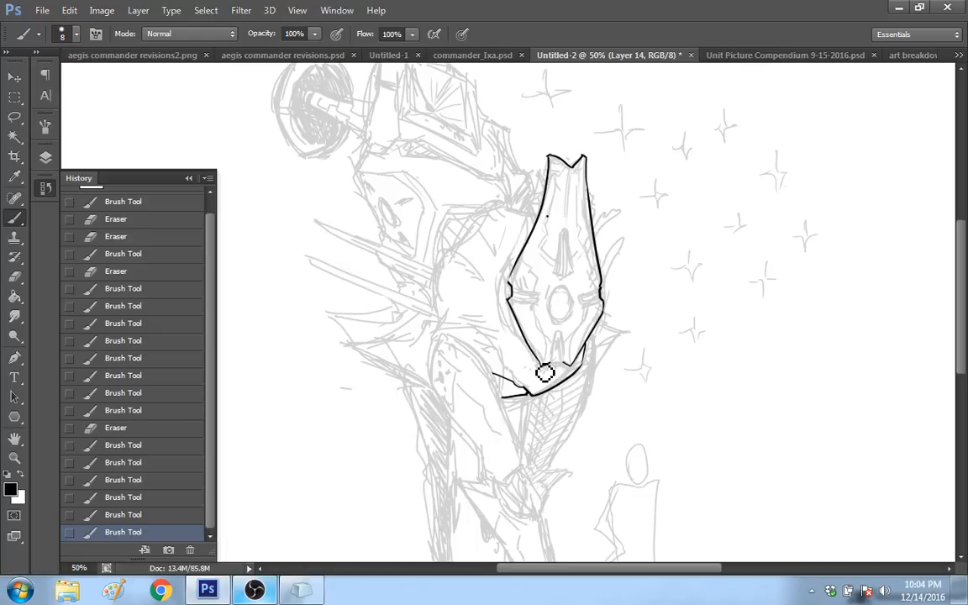
{"action": "left_click", "coordinate": [546, 373]}
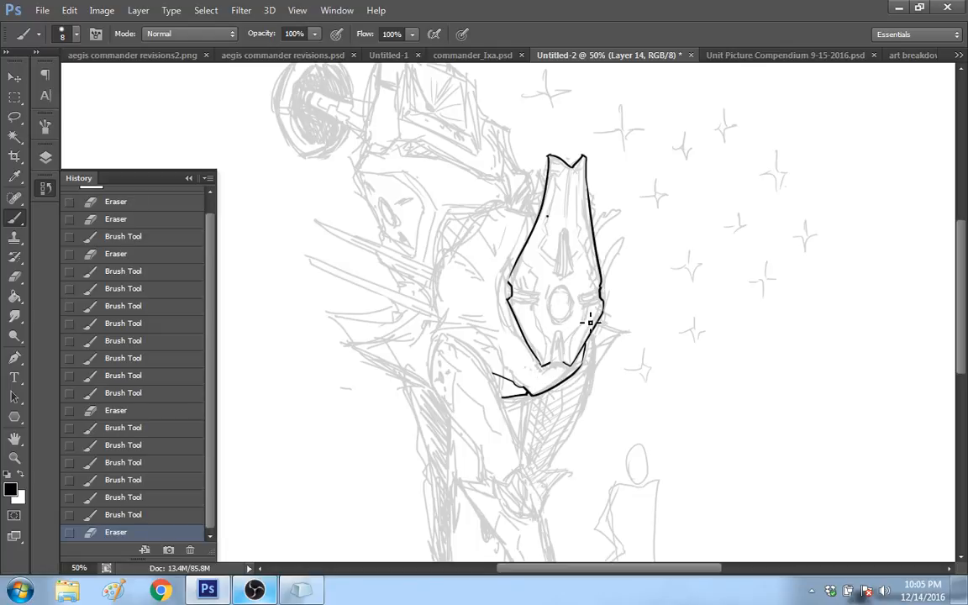
Step: Erase the V-shaped notch at the face plate's top and redraw it as a shallow double-lined curve
{"action": "left_click", "coordinate": [575, 174]}
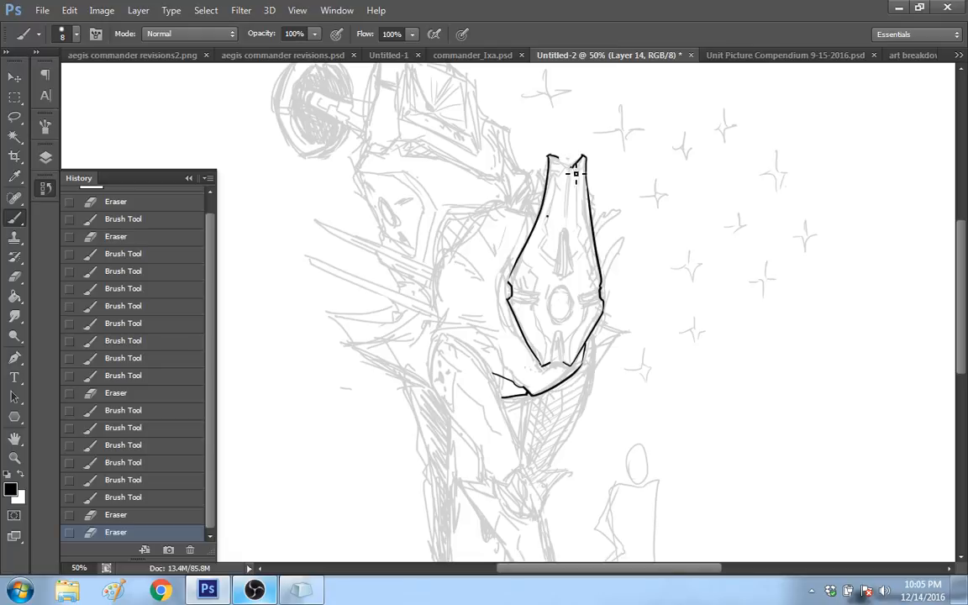
{"action": "left_click_drag", "start_coordinate": [575, 173], "coordinate": [570, 160]}
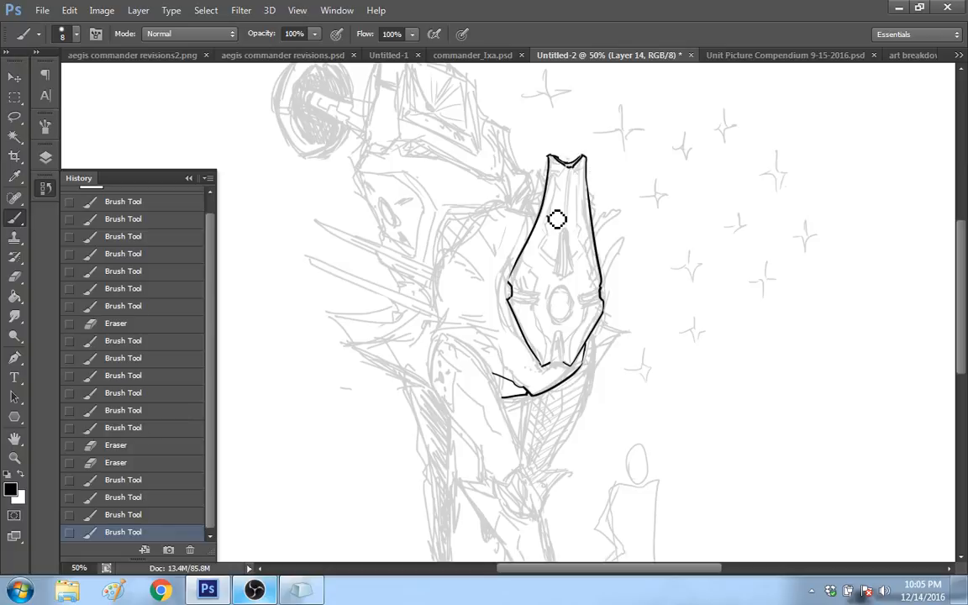
{"action": "key", "text": "e"}
{"action": "mouse_move", "coordinate": [557, 219]}
{"action": "left_mouse_down"}
{"action": "mouse_move", "coordinate": [565, 267]}
{"action": "mouse_move", "coordinate": [566, 232]}
{"action": "left_mouse_up"}
Step: Ink the narrow wedge above the central oval with the brush, redoing its first side strokes and closing its base with a double line
{"action": "key", "text": "b"}
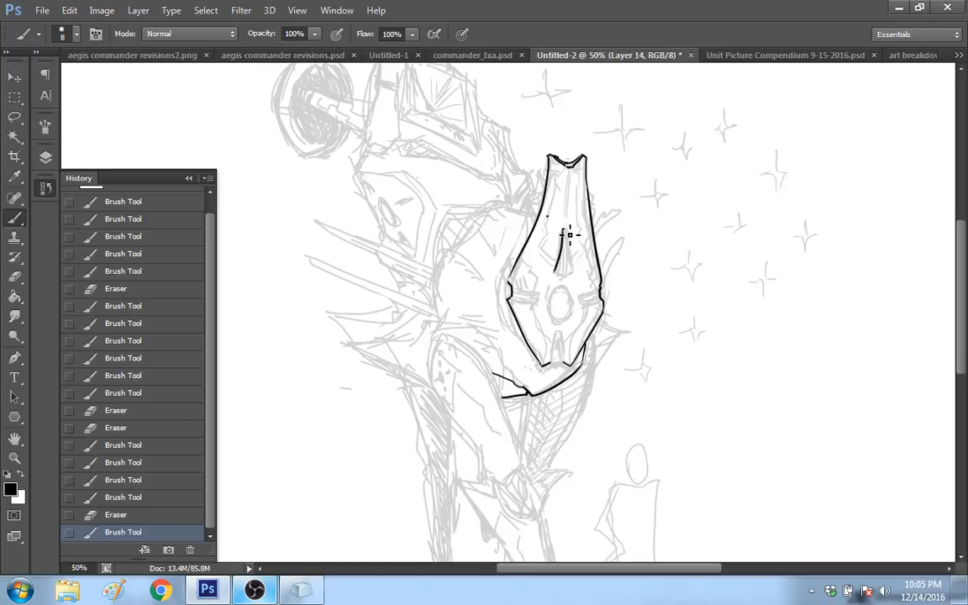
{"action": "left_click_drag", "start_coordinate": [565, 228], "coordinate": [572, 267]}
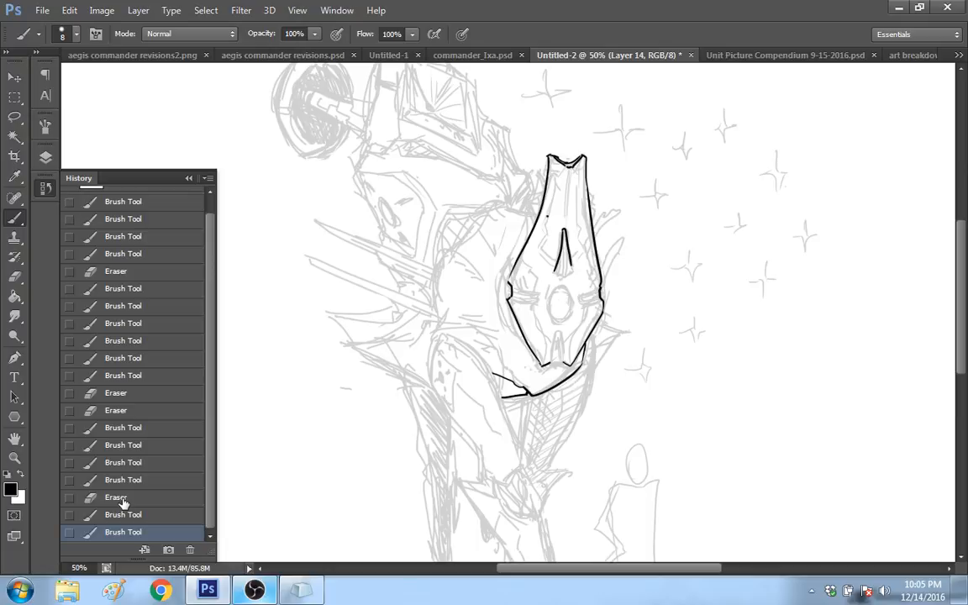
{"action": "scroll", "coordinate": [122, 503], "scroll_direction": "up", "scroll_amount": 1}
{"action": "left_click", "coordinate": [151, 512]}
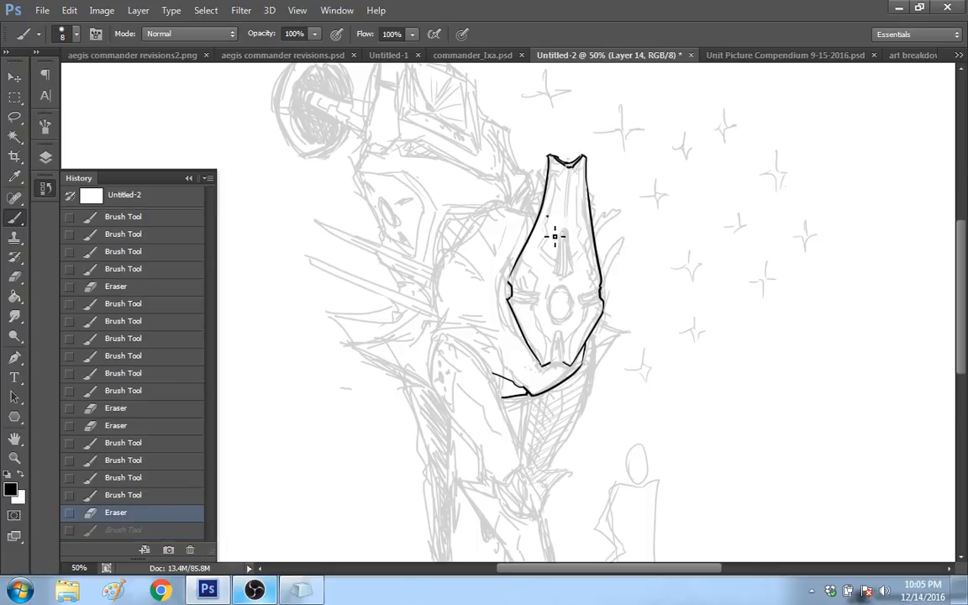
{"action": "mouse_move", "coordinate": [558, 271]}
{"action": "left_mouse_down"}
{"action": "mouse_move", "coordinate": [566, 243]}
{"action": "mouse_move", "coordinate": [570, 271]}
{"action": "mouse_move", "coordinate": [554, 274]}
{"action": "left_mouse_up"}
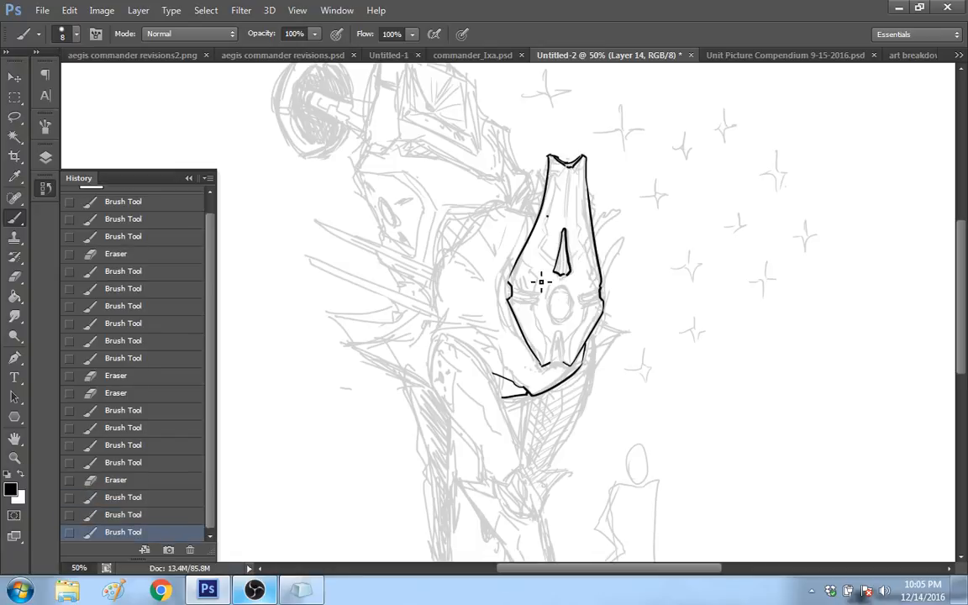
{"action": "key", "text": "ctrl+z"}
{"action": "left_click_drag", "start_coordinate": [559, 275], "coordinate": [570, 273]}
{"action": "left_click", "coordinate": [547, 216]}
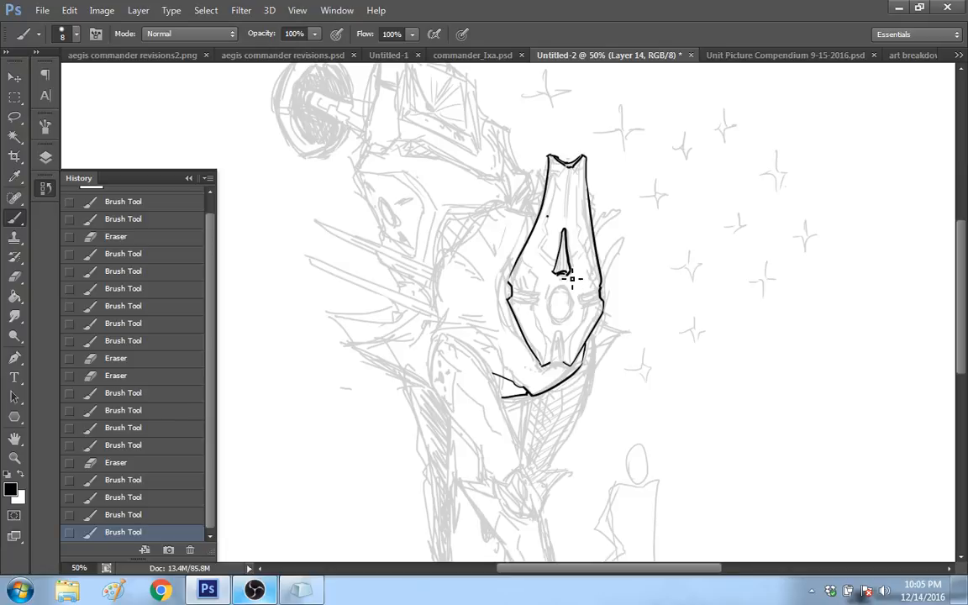
Step: Try to ink a short arc beside the central oval and the oval itself, undoing both attempts
{"action": "key", "text": "ctrl+z"}
{"action": "mouse_move", "coordinate": [572, 279]}
{"action": "left_mouse_down"}
{"action": "mouse_move", "coordinate": [565, 274]}
{"action": "mouse_move", "coordinate": [580, 304]}
{"action": "left_mouse_up"}
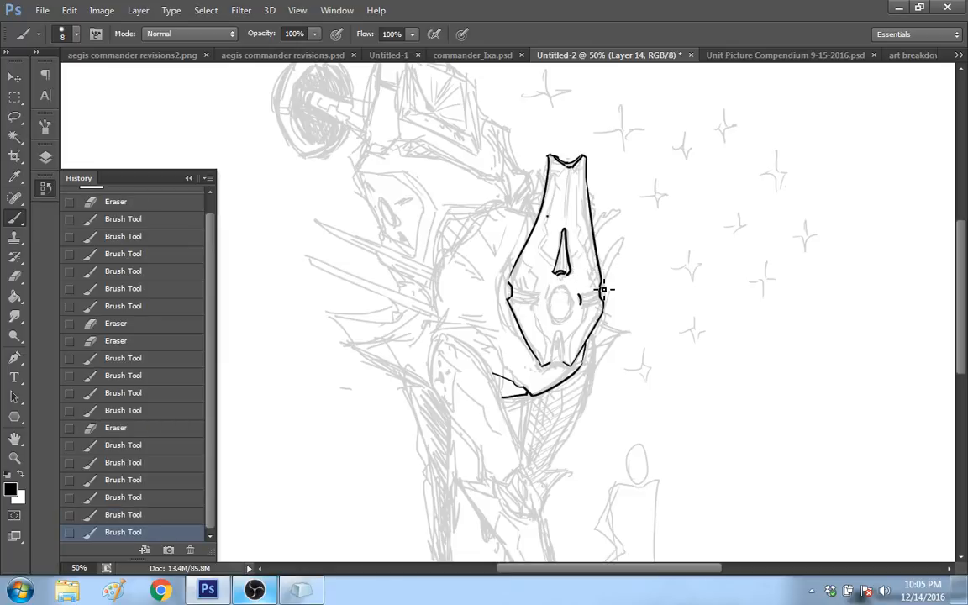
{"action": "key", "text": "ctrl+z"}
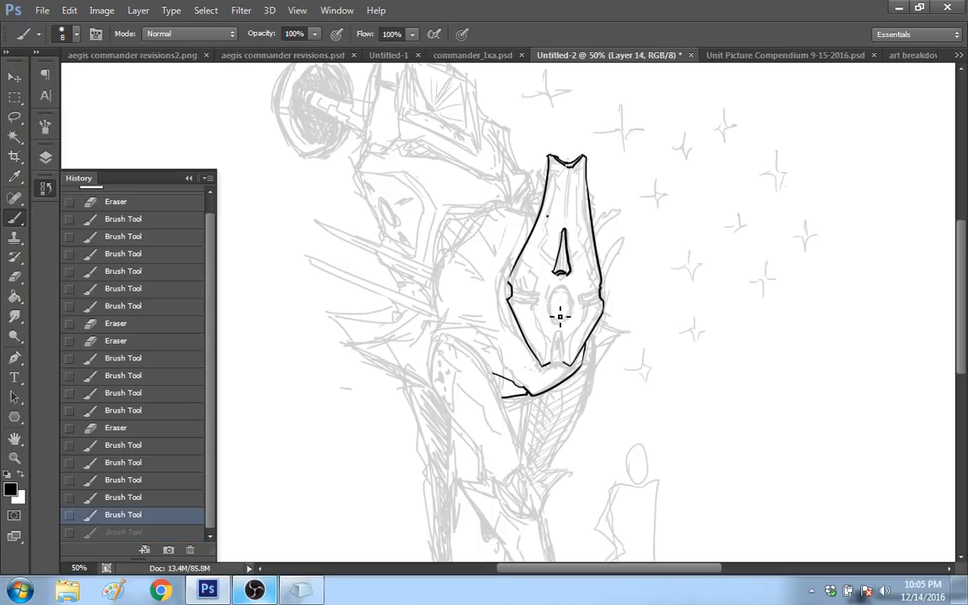
{"action": "left_click_drag", "start_coordinate": [559, 287], "coordinate": [556, 290]}
{"action": "left_click_drag", "start_coordinate": [566, 290], "coordinate": [556, 294]}
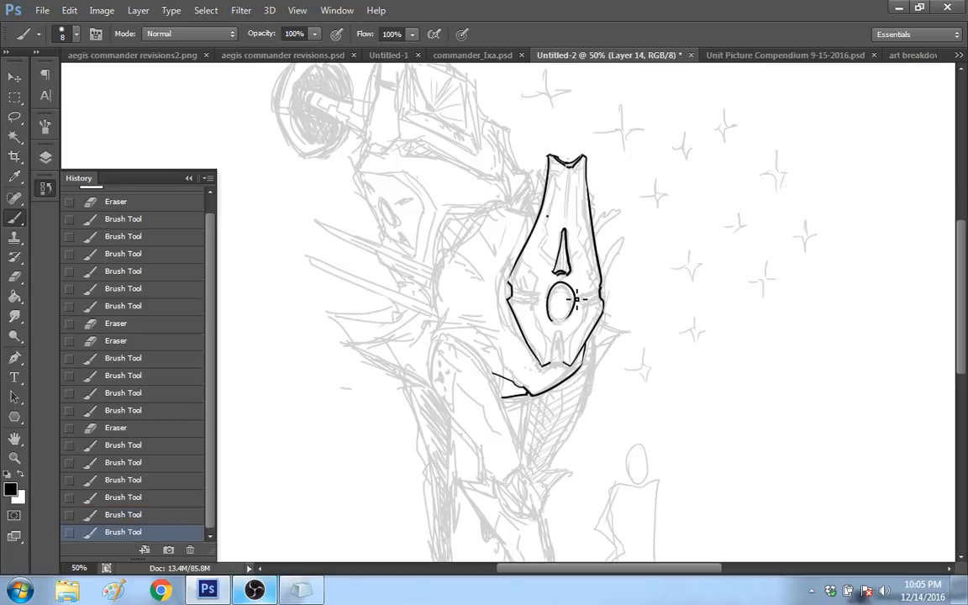
{"action": "key", "text": "ctrl+z"}
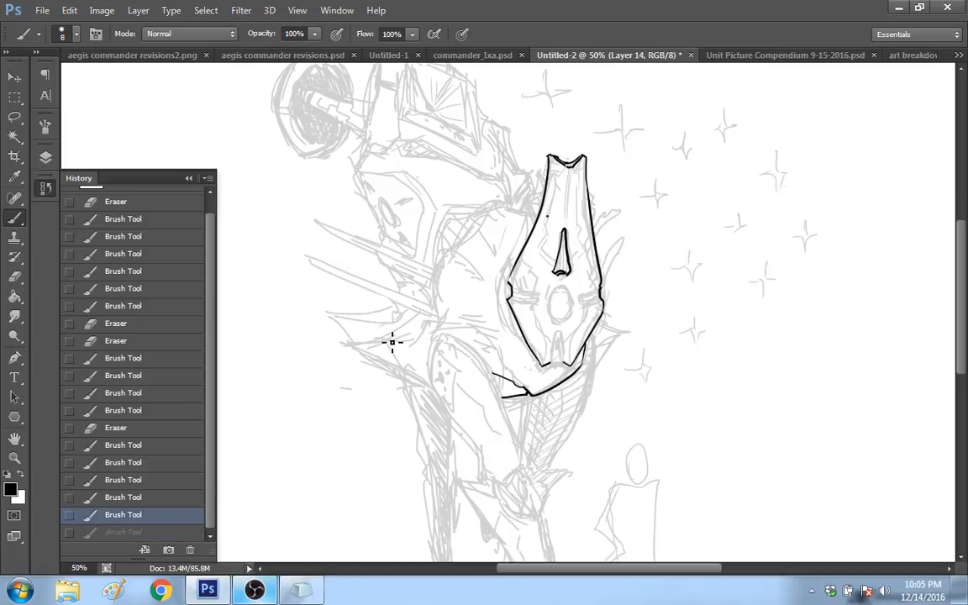
Step: Check the stream statistics in OBS and return to Photoshop
{"action": "left_click", "coordinate": [256, 591]}
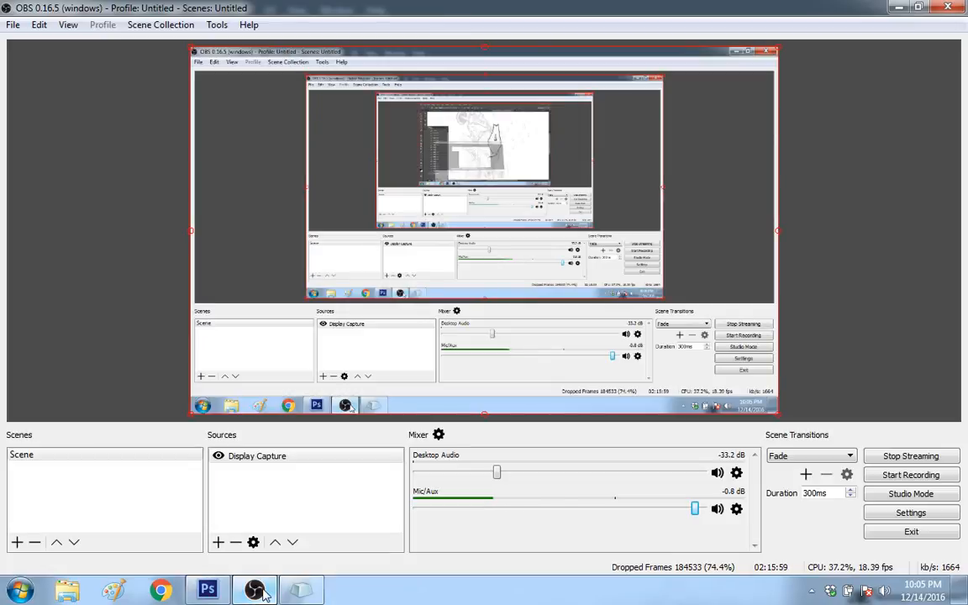
{"action": "left_click", "coordinate": [256, 591]}
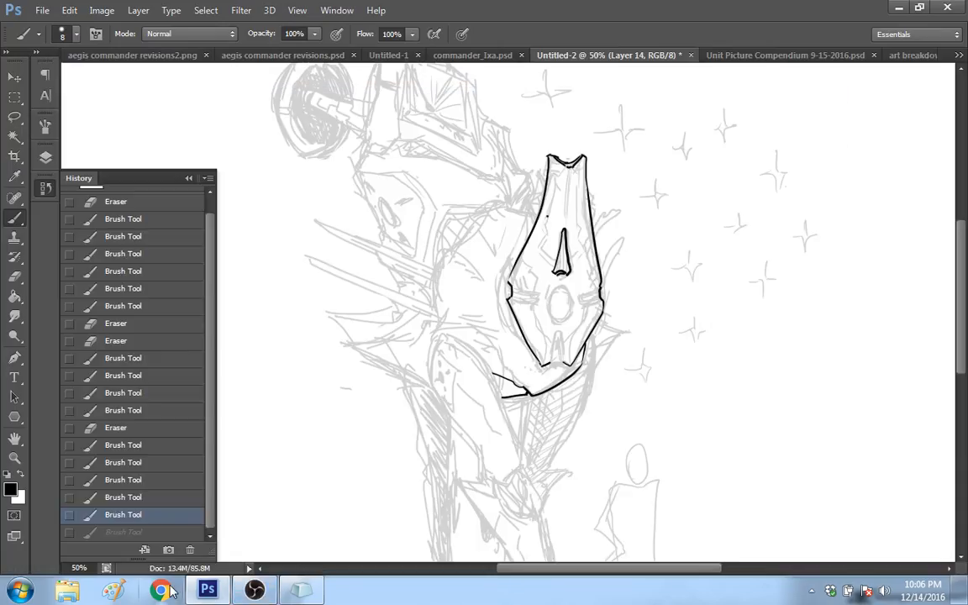
Step: Open the copied YouTube link to the Studio Ghibli jazz cafe music in Chrome using the on-screen keyboard, and return to Photoshop
{"action": "left_click", "coordinate": [168, 591]}
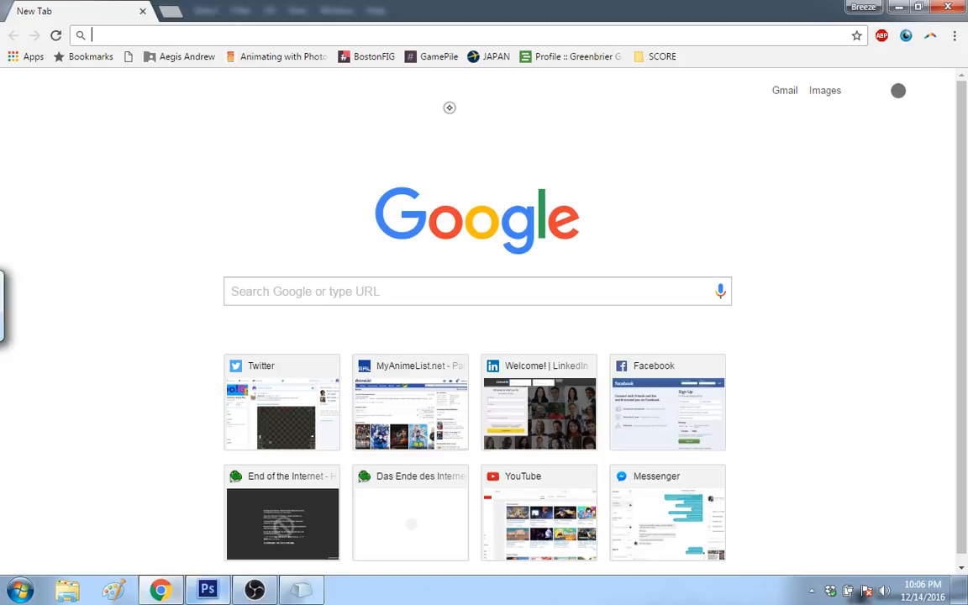
{"action": "type", "text": "https://www.youtube.com/watch?v=3jWRrafhO7M"}
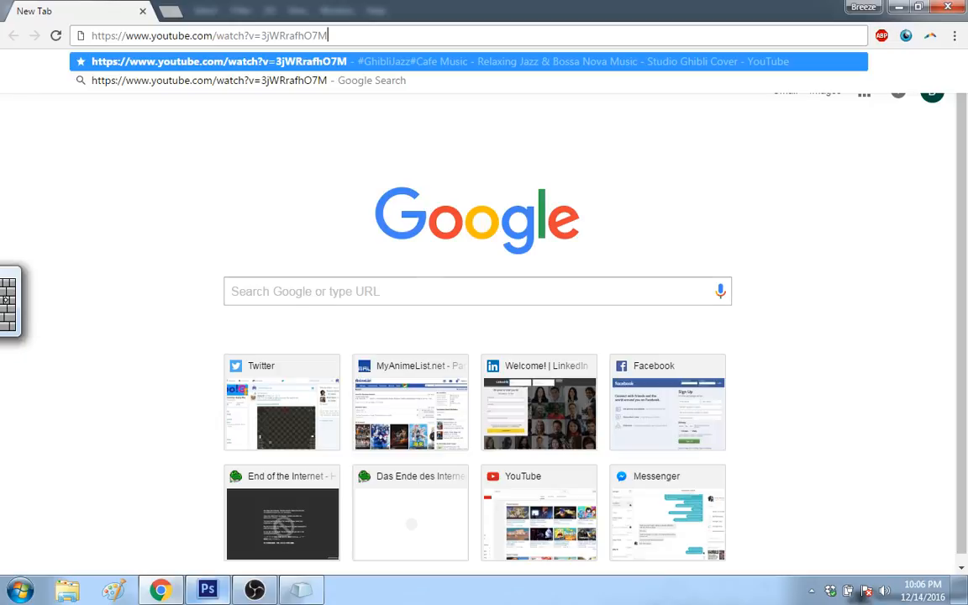
{"action": "left_click", "coordinate": [6, 300]}
{"action": "left_click", "coordinate": [688, 344]}
{"action": "left_click", "coordinate": [710, 265]}
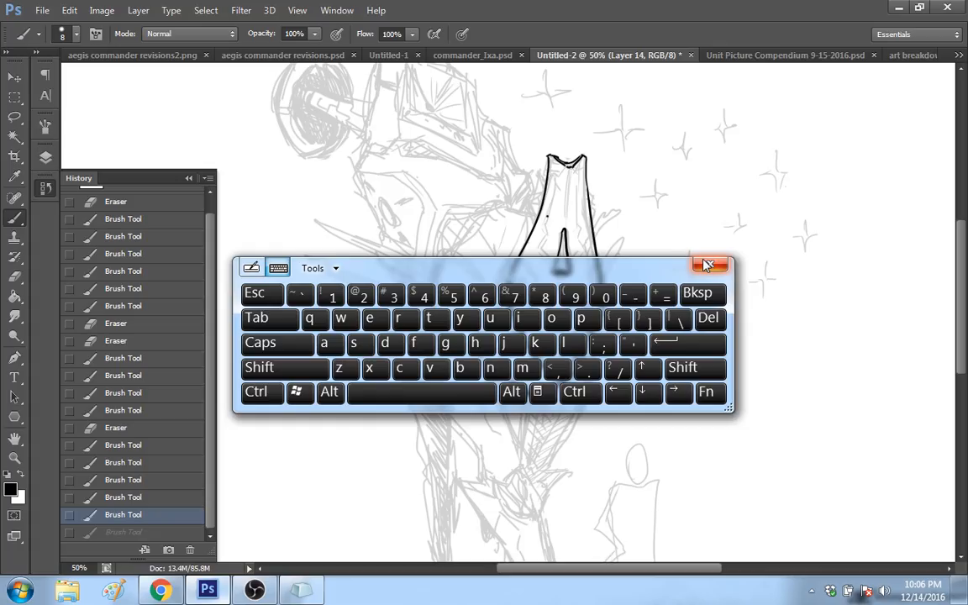
{"action": "left_click", "coordinate": [708, 266]}
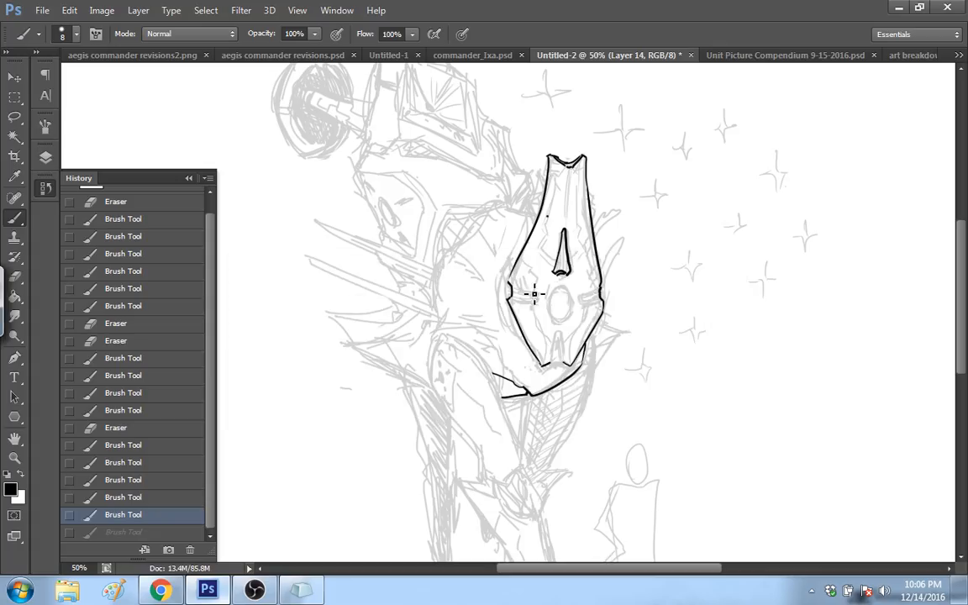
Step: Try to ink the small horizontal slot running from the face plate's left notch towards the central oval
{"action": "left_click_drag", "start_coordinate": [509, 285], "coordinate": [541, 290]}
{"action": "mouse_move", "coordinate": [509, 285]}
{"action": "left_mouse_down"}
{"action": "mouse_move", "coordinate": [538, 291]}
{"action": "mouse_move", "coordinate": [510, 300]}
{"action": "left_mouse_up"}
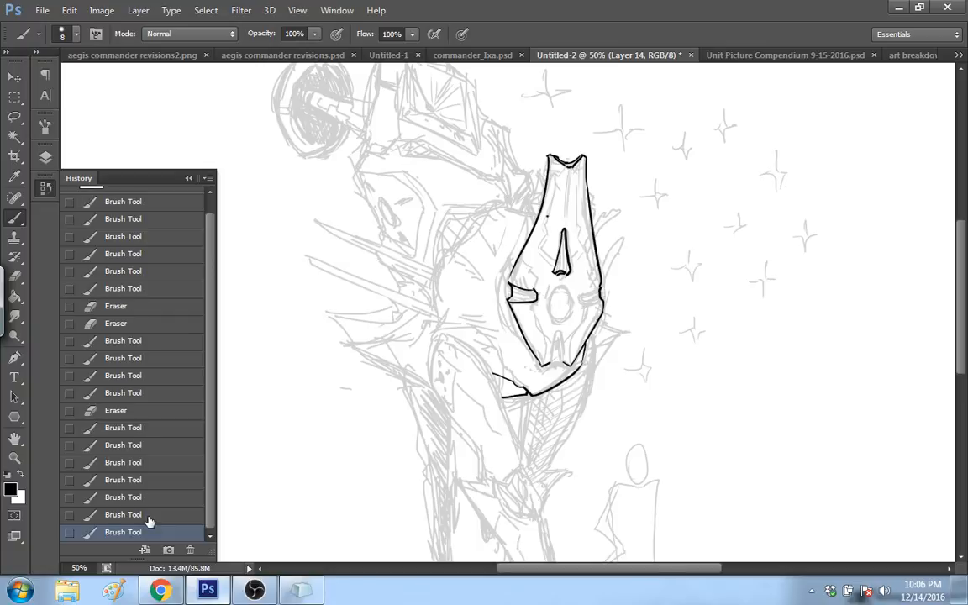
{"action": "left_click", "coordinate": [148, 516]}
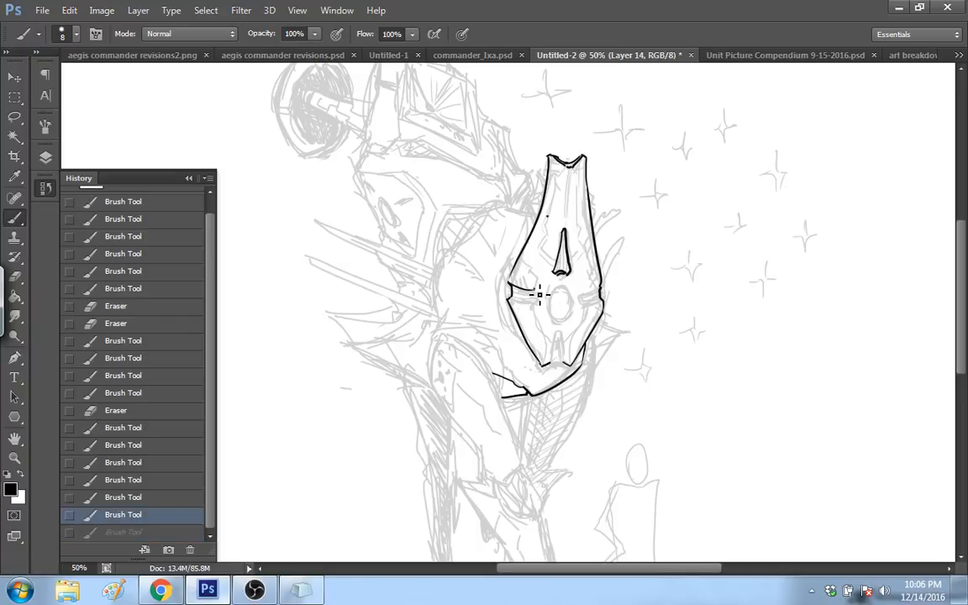
{"action": "left_click_drag", "start_coordinate": [538, 297], "coordinate": [510, 300]}
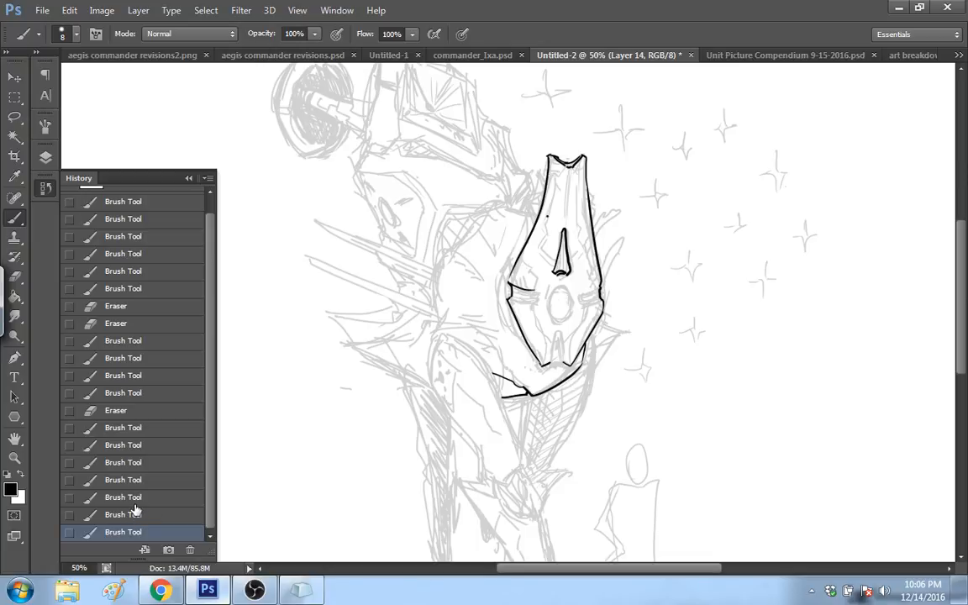
Step: Check the dropped frames and frame rate in OBS again, and switch back to the mech drawing
{"action": "left_click", "coordinate": [255, 590]}
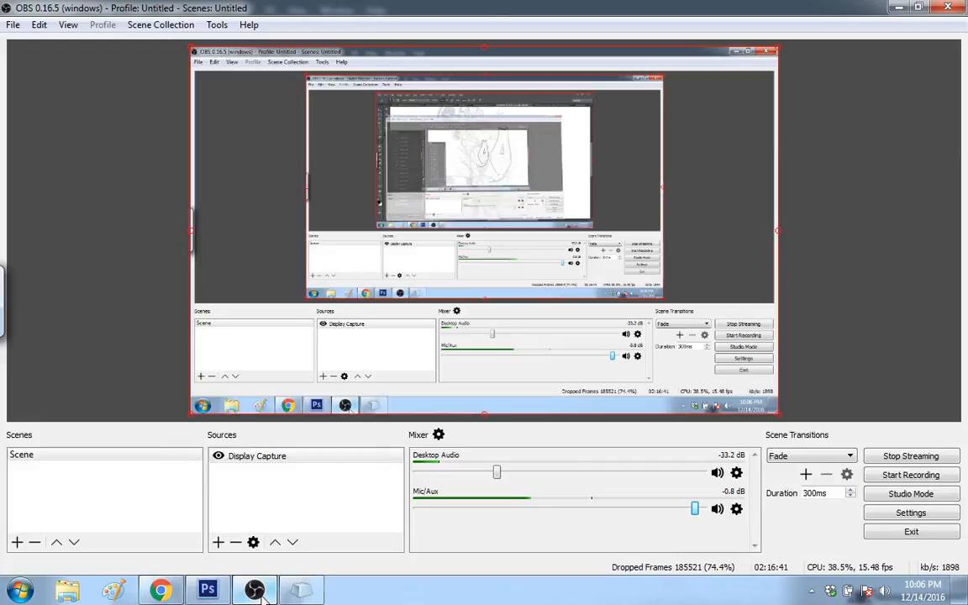
{"action": "left_click", "coordinate": [254, 590]}
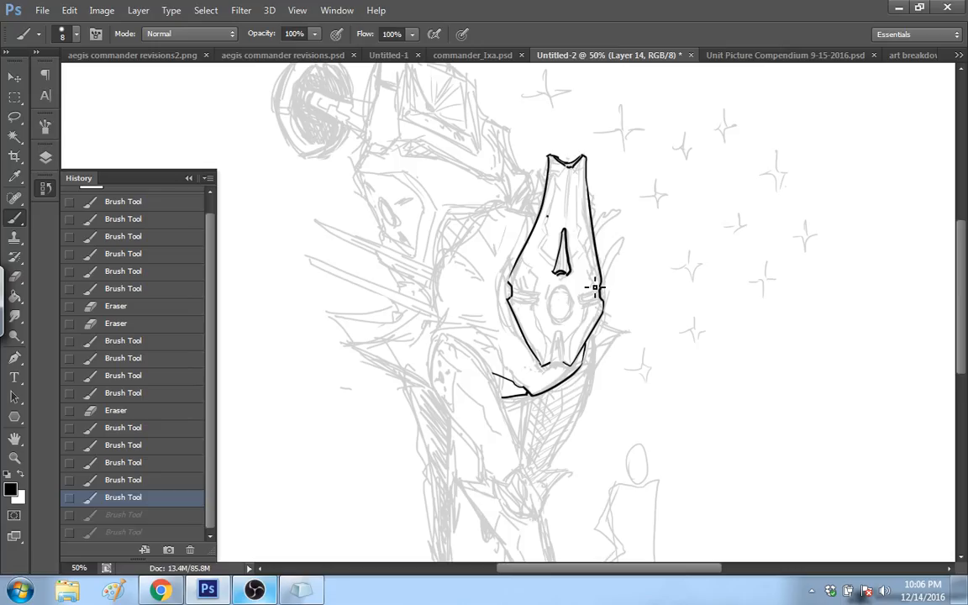
Step: Try to ink the central oval on the face plate, reverting the strokes through the document history
{"action": "left_click_drag", "start_coordinate": [558, 319], "coordinate": [556, 320]}
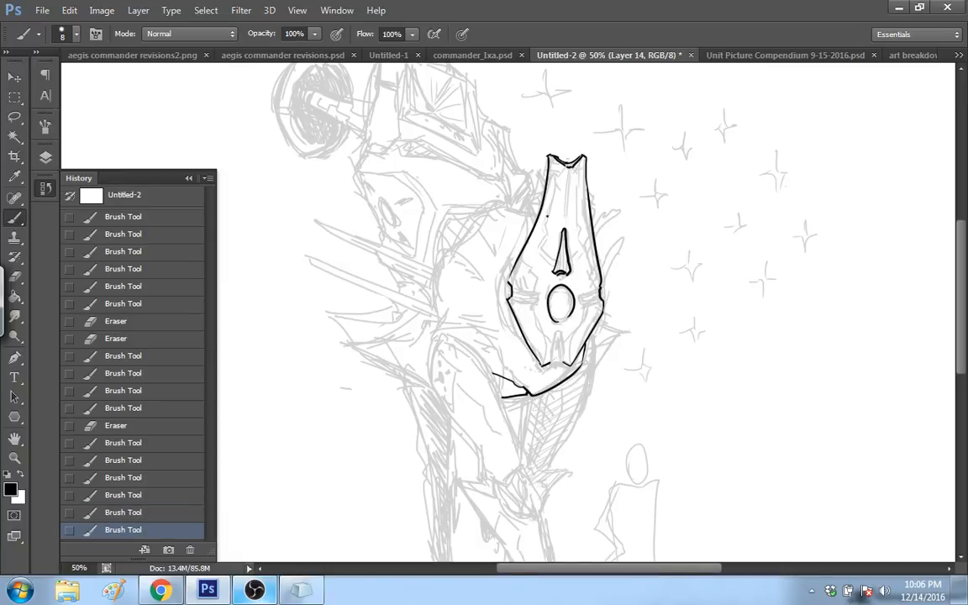
{"action": "mouse_move", "coordinate": [568, 287]}
{"action": "left_mouse_down"}
{"action": "mouse_move", "coordinate": [559, 322]}
{"action": "mouse_move", "coordinate": [572, 317]}
{"action": "left_mouse_up"}
{"action": "left_click", "coordinate": [137, 504]}
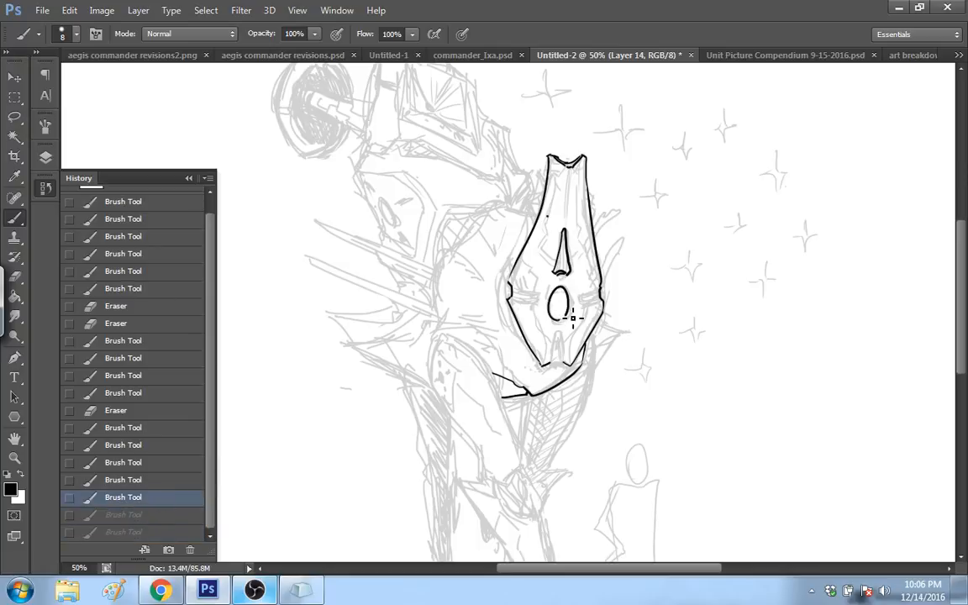
{"action": "left_click", "coordinate": [185, 493]}
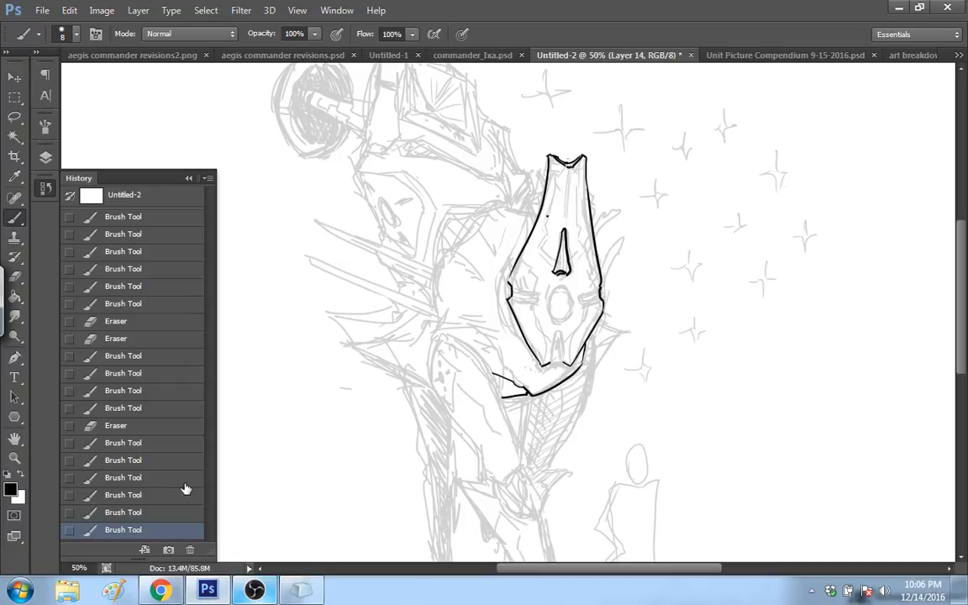
{"action": "left_click", "coordinate": [173, 513]}
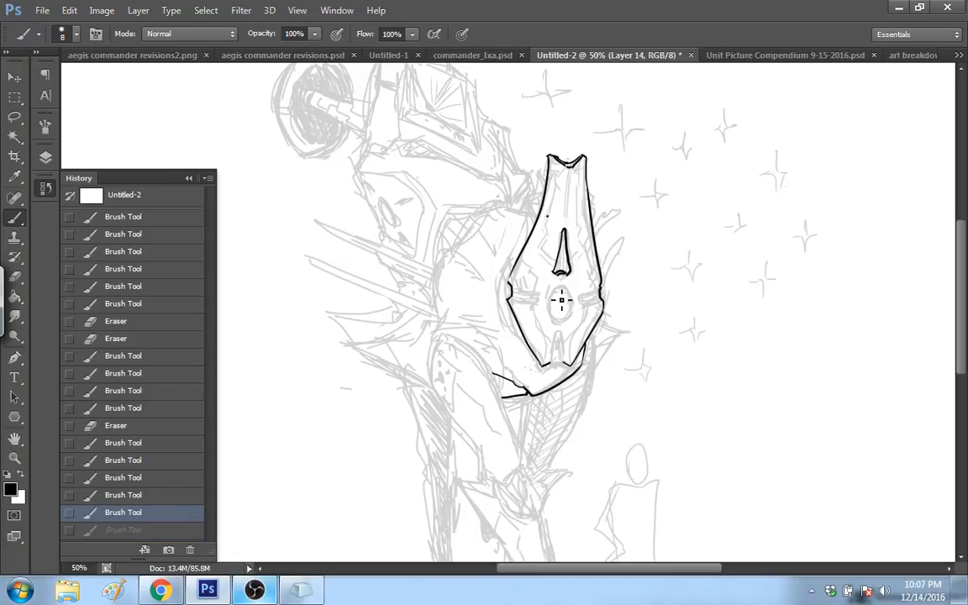
Step: Try two more inked outlines of the face plate's central oval, reverting each one through the document history
{"action": "mouse_move", "coordinate": [565, 328]}
{"action": "left_mouse_down"}
{"action": "mouse_move", "coordinate": [569, 295]}
{"action": "mouse_move", "coordinate": [565, 329]}
{"action": "mouse_move", "coordinate": [573, 291]}
{"action": "mouse_move", "coordinate": [575, 322]}
{"action": "mouse_move", "coordinate": [564, 329]}
{"action": "mouse_move", "coordinate": [572, 291]}
{"action": "mouse_move", "coordinate": [564, 317]}
{"action": "left_mouse_up"}
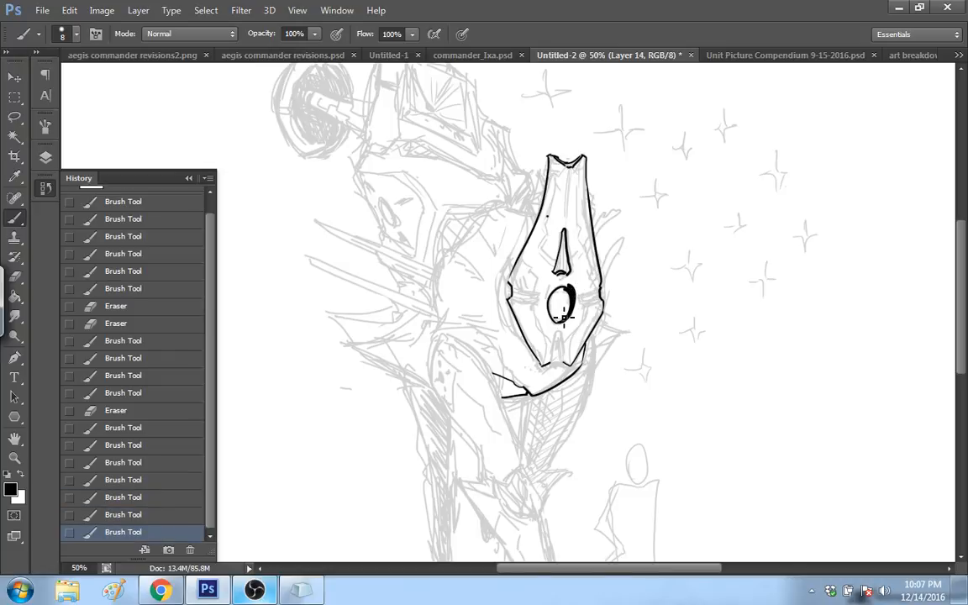
{"action": "left_click", "coordinate": [178, 512]}
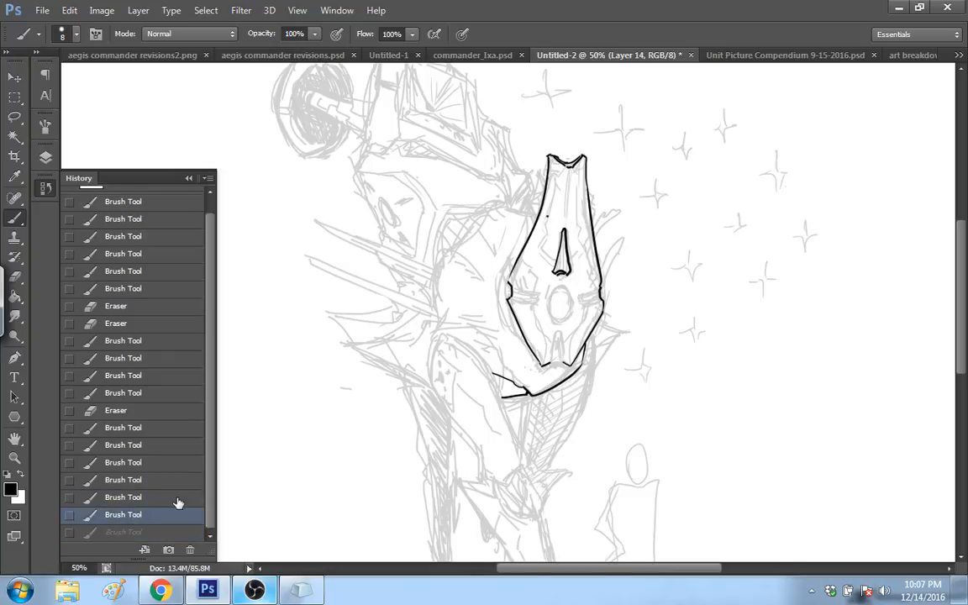
{"action": "scroll", "coordinate": [179, 502], "scroll_direction": "up", "scroll_amount": 2}
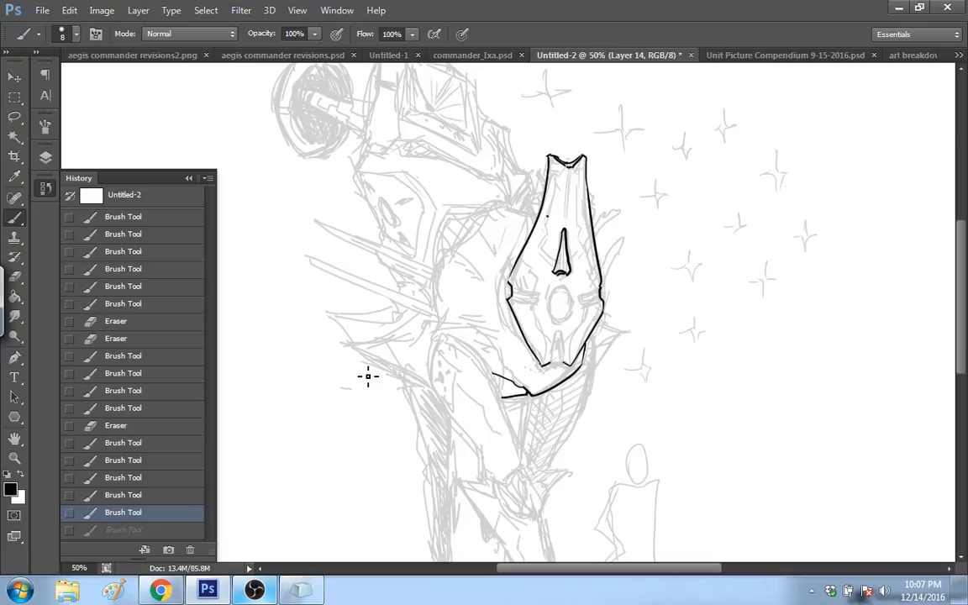
{"action": "left_click_drag", "start_coordinate": [557, 291], "coordinate": [566, 311]}
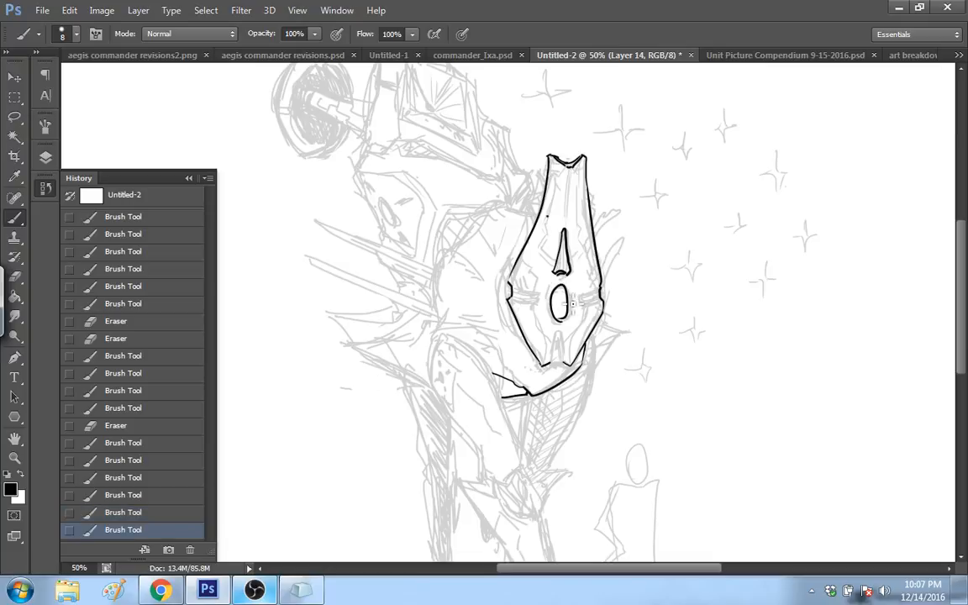
{"action": "left_click", "coordinate": [141, 512]}
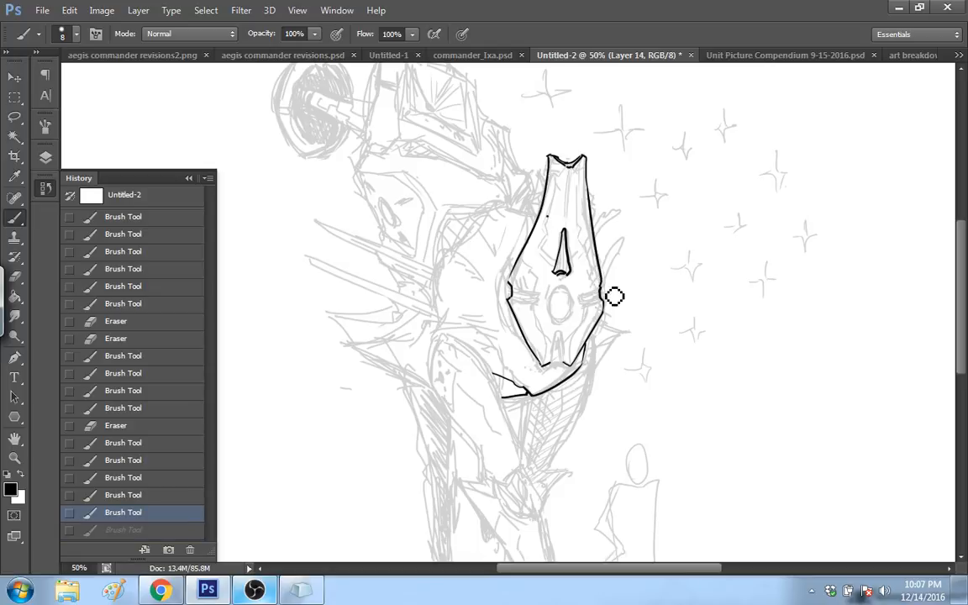
Step: Clean up the face plate's right notch with the eraser, and ink its bottom edge with the small tapered slot above it
{"action": "left_click_drag", "start_coordinate": [614, 295], "coordinate": [604, 296]}
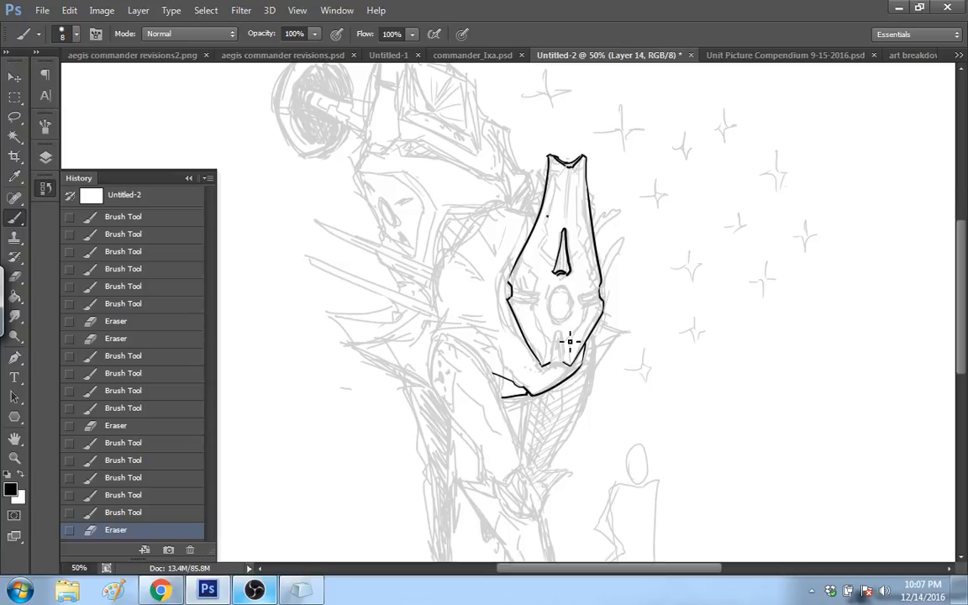
{"action": "left_click_drag", "start_coordinate": [570, 340], "coordinate": [565, 355]}
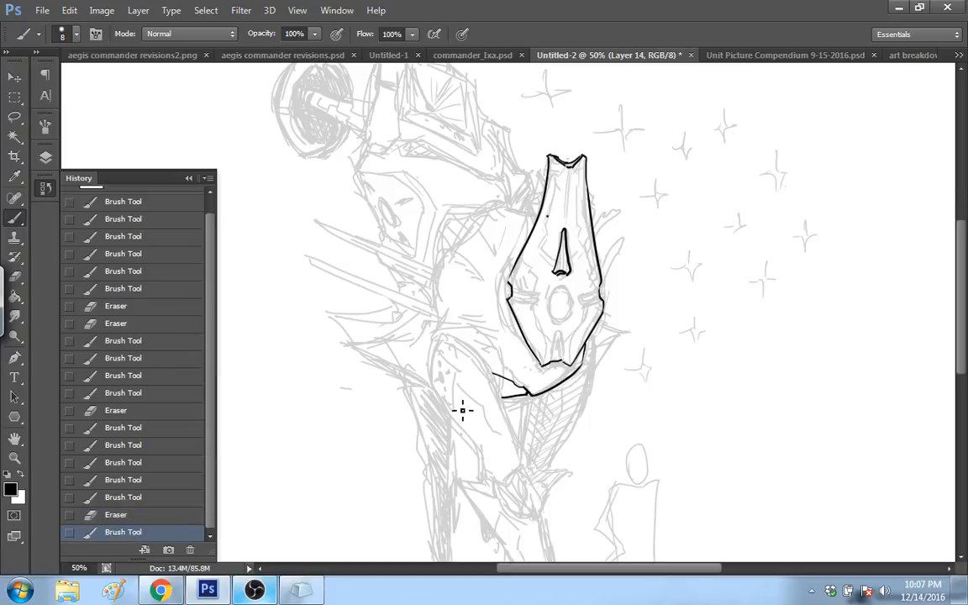
{"action": "left_click", "coordinate": [154, 517]}
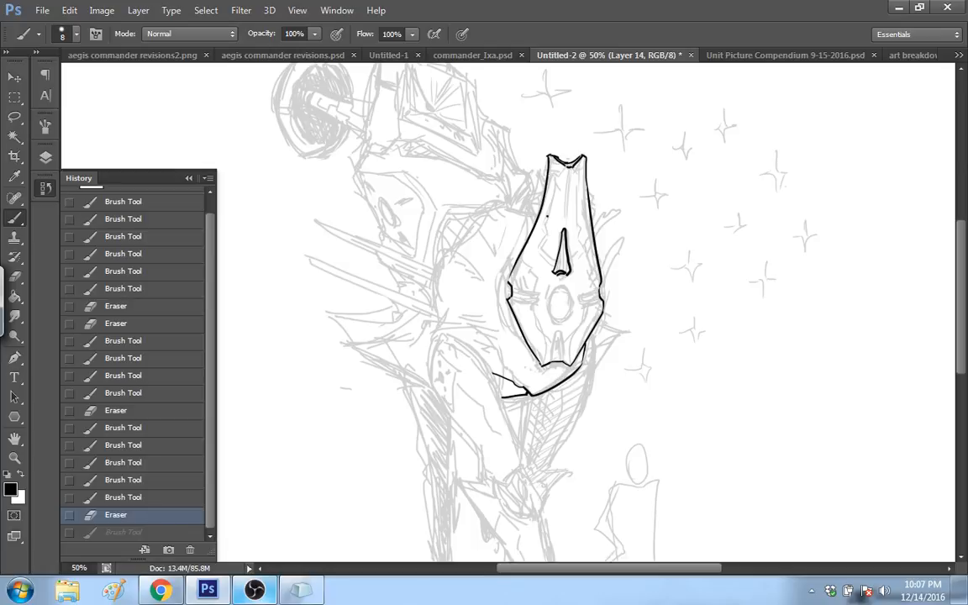
{"action": "left_click_drag", "start_coordinate": [557, 367], "coordinate": [579, 360]}
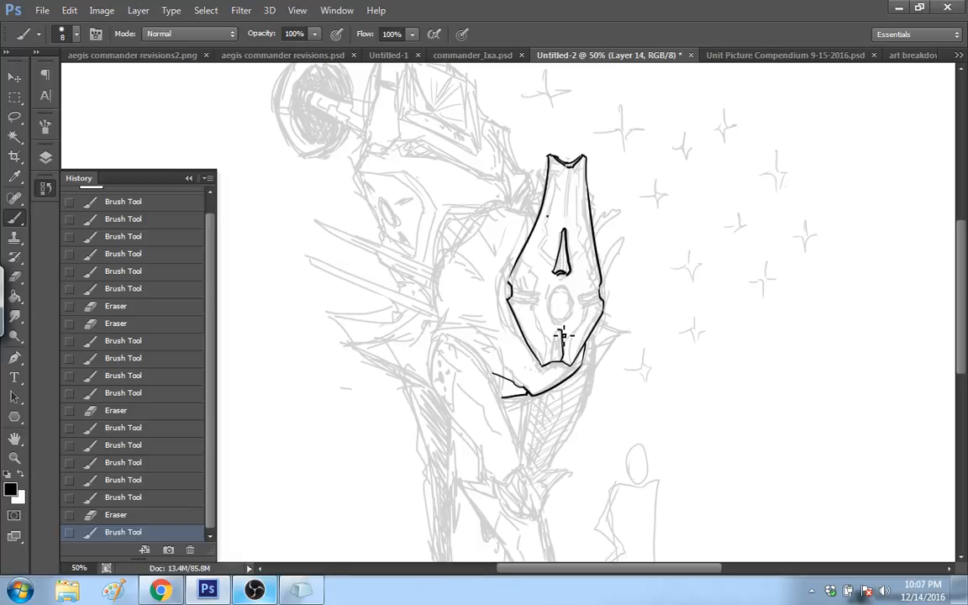
{"action": "mouse_move", "coordinate": [558, 330]}
{"action": "left_mouse_down"}
{"action": "mouse_move", "coordinate": [552, 361]}
{"action": "mouse_move", "coordinate": [563, 361]}
{"action": "left_mouse_up"}
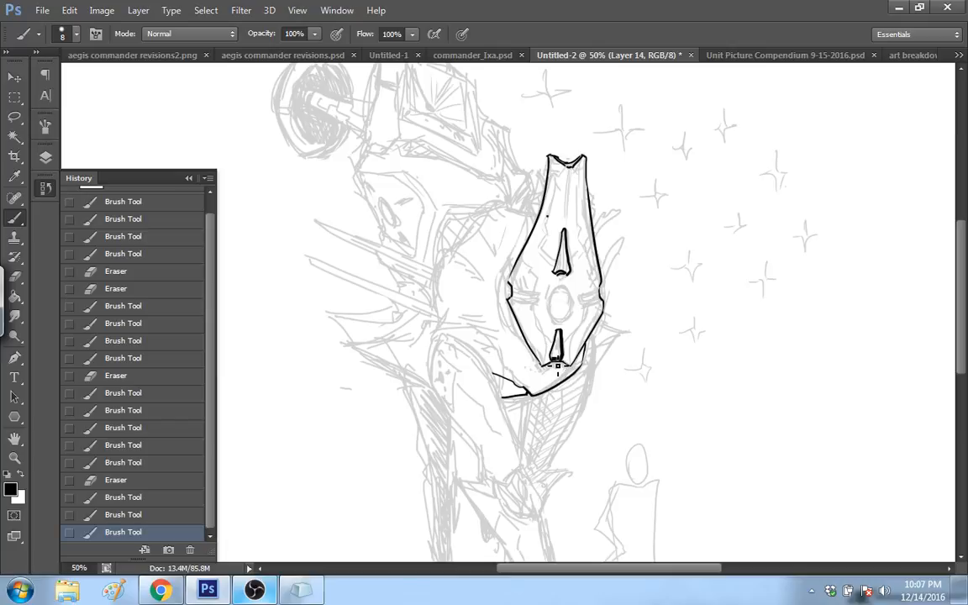
{"action": "left_click_drag", "start_coordinate": [558, 366], "coordinate": [553, 359]}
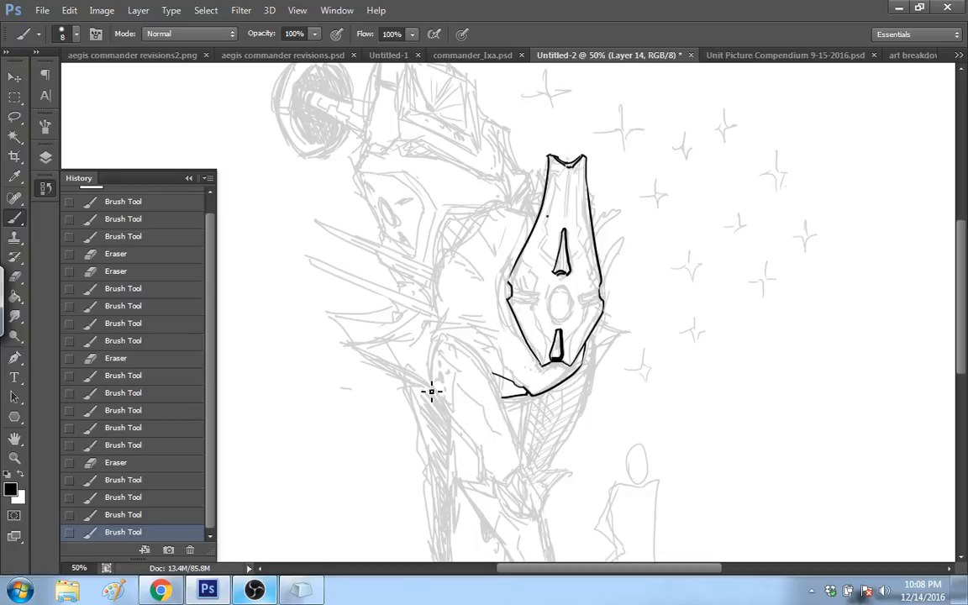
Step: Try single contour strokes for the left side spike and the upper edge of the thigh armor, undoing each one
{"action": "left_click_drag", "start_coordinate": [440, 392], "coordinate": [353, 354]}
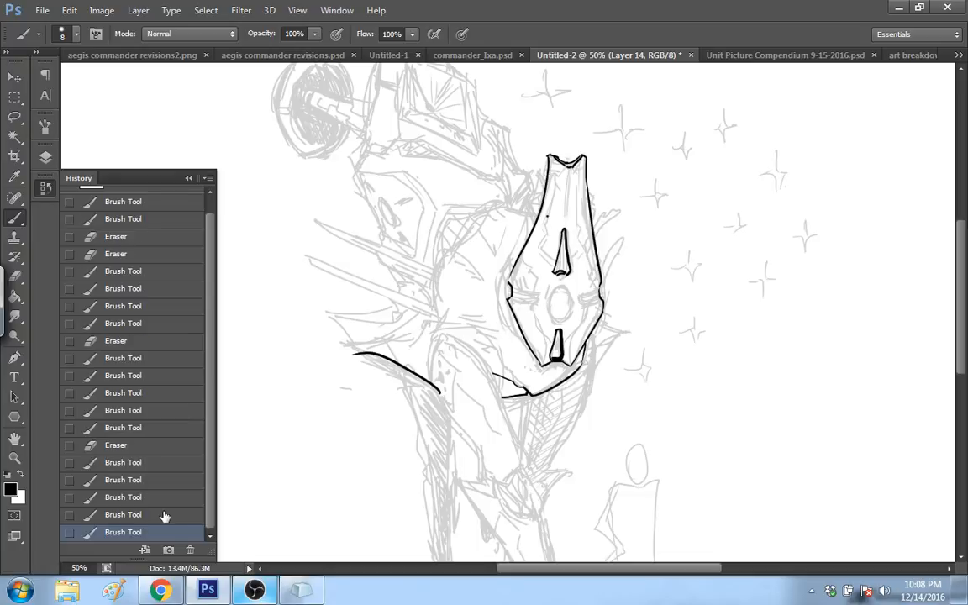
{"action": "left_click", "coordinate": [165, 514]}
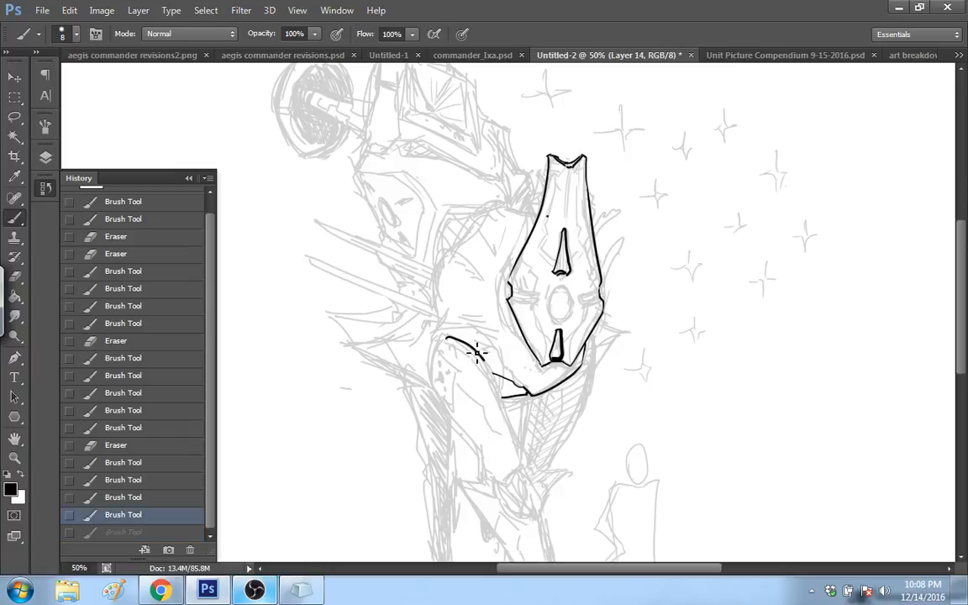
{"action": "key", "text": "ctrl+z"}
{"action": "key", "text": "ctrl+z"}
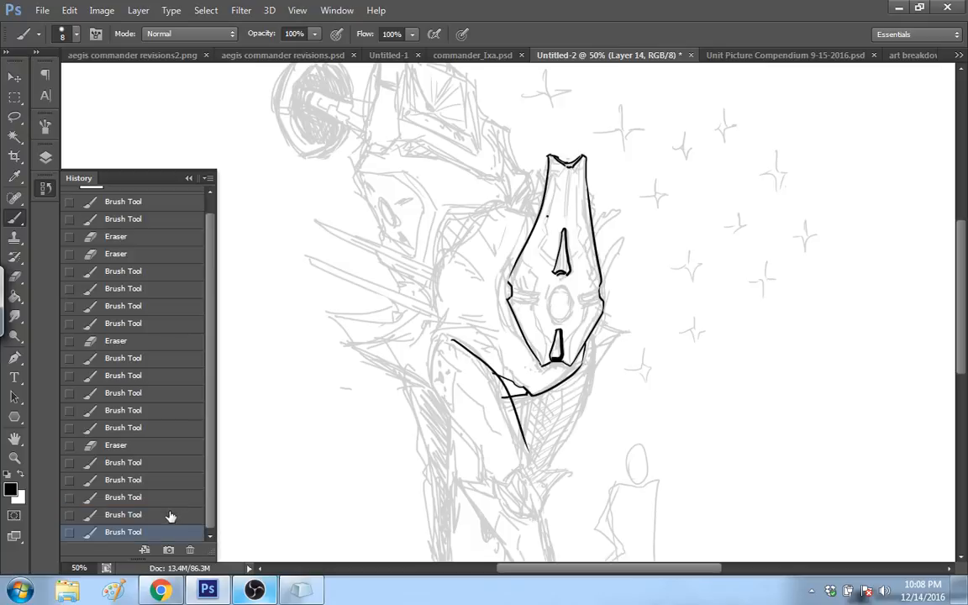
{"action": "left_click", "coordinate": [169, 515]}
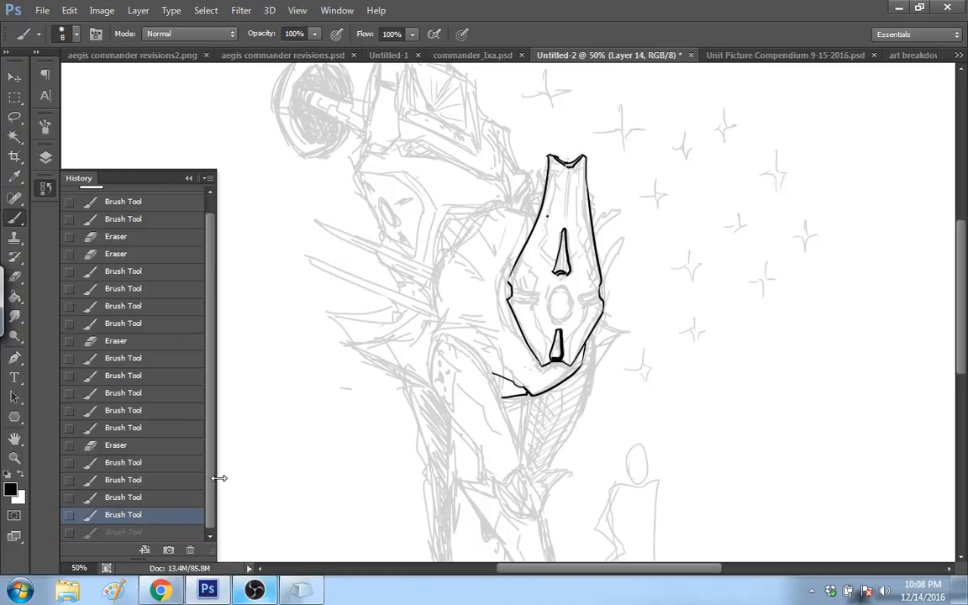
Step: Ink the closed outline of the rounded thigh armor down to its notched lower end, erasing the overshoot at the corner
{"action": "mouse_move", "coordinate": [481, 445]}
{"action": "left_mouse_down"}
{"action": "mouse_move", "coordinate": [431, 343]}
{"action": "mouse_move", "coordinate": [443, 337]}
{"action": "left_mouse_up"}
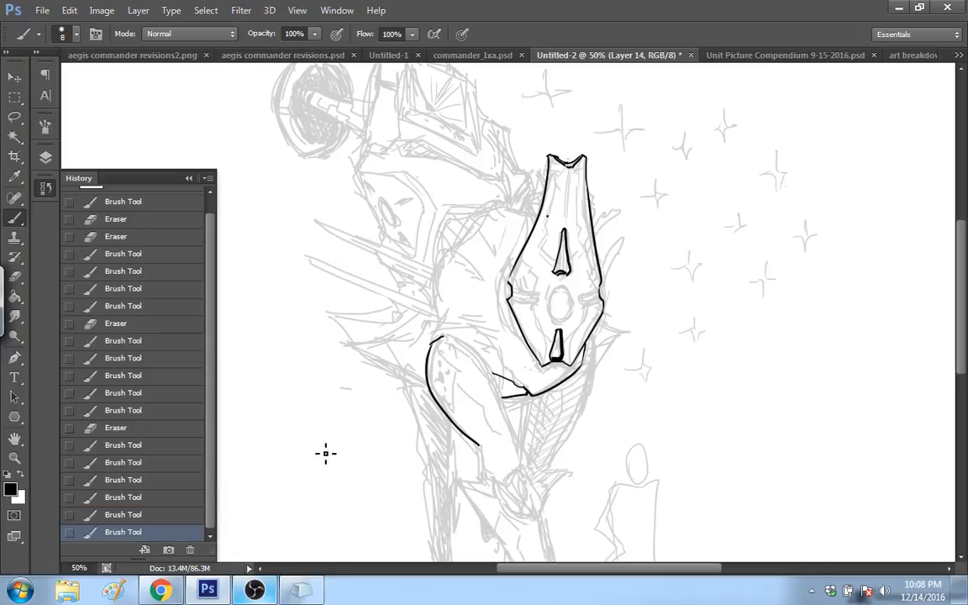
{"action": "left_click", "coordinate": [169, 519]}
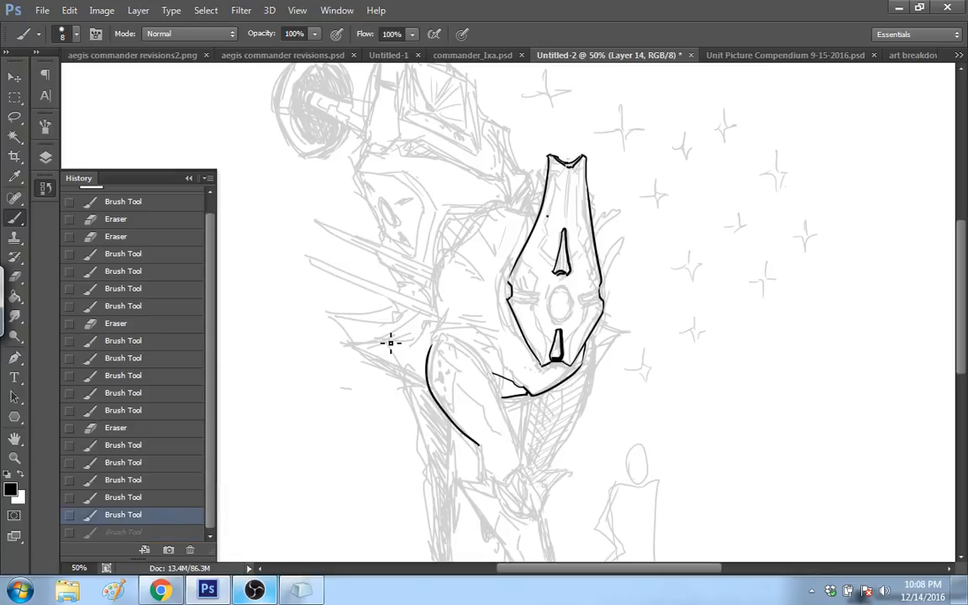
{"action": "mouse_move", "coordinate": [430, 344]}
{"action": "left_mouse_down"}
{"action": "mouse_move", "coordinate": [461, 337]}
{"action": "mouse_move", "coordinate": [526, 466]}
{"action": "mouse_move", "coordinate": [481, 470]}
{"action": "mouse_move", "coordinate": [506, 479]}
{"action": "left_mouse_up"}
{"action": "left_click_drag", "start_coordinate": [506, 480], "coordinate": [524, 468]}
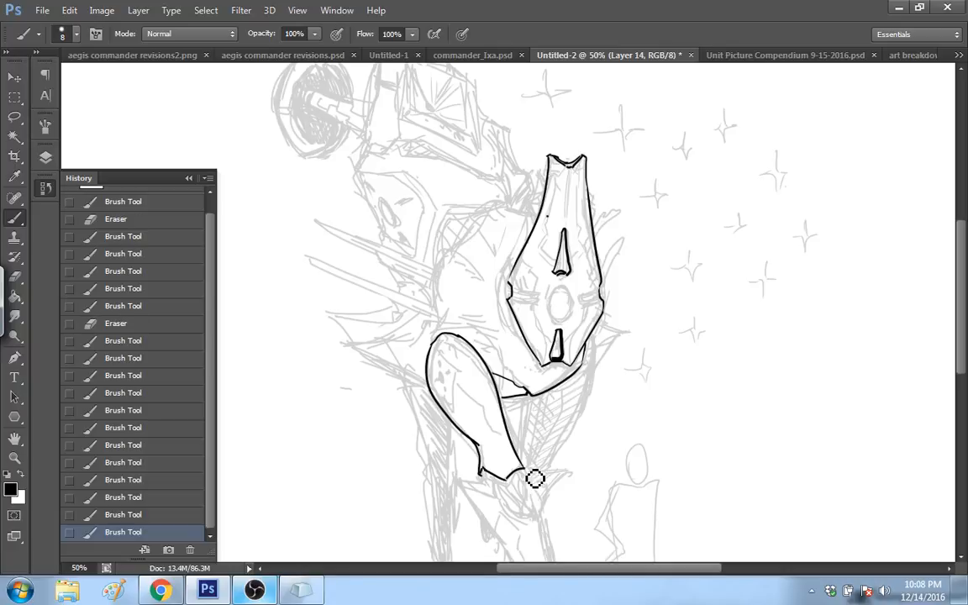
{"action": "left_click_drag", "start_coordinate": [535, 479], "coordinate": [536, 475]}
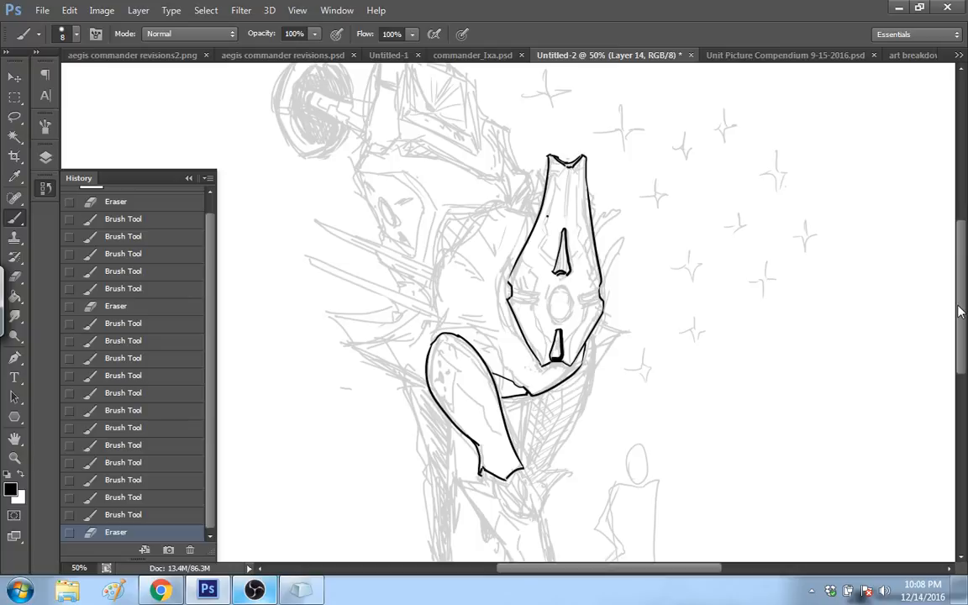
Step: Ink the narrow curved rod that emerges below the right corner of the thigh armor's notched end
{"action": "left_click_drag", "start_coordinate": [961, 312], "coordinate": [961, 328]}
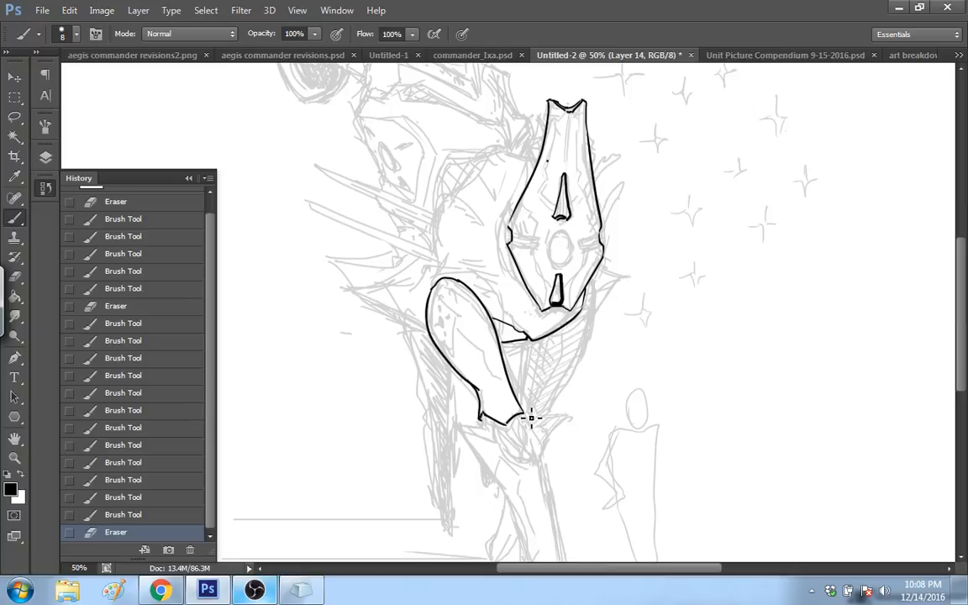
{"action": "left_click_drag", "start_coordinate": [518, 415], "coordinate": [530, 458]}
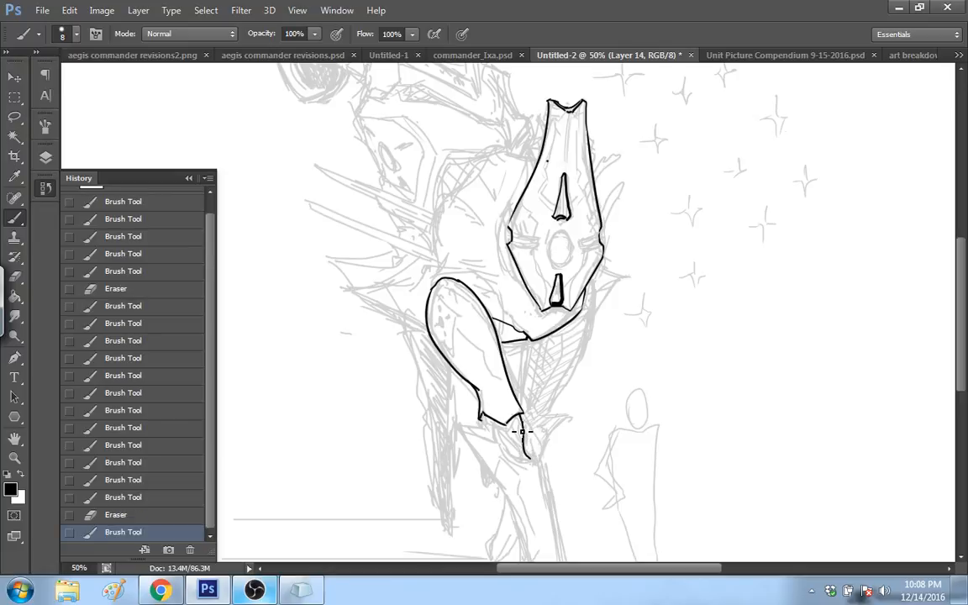
{"action": "left_click_drag", "start_coordinate": [516, 417], "coordinate": [525, 458]}
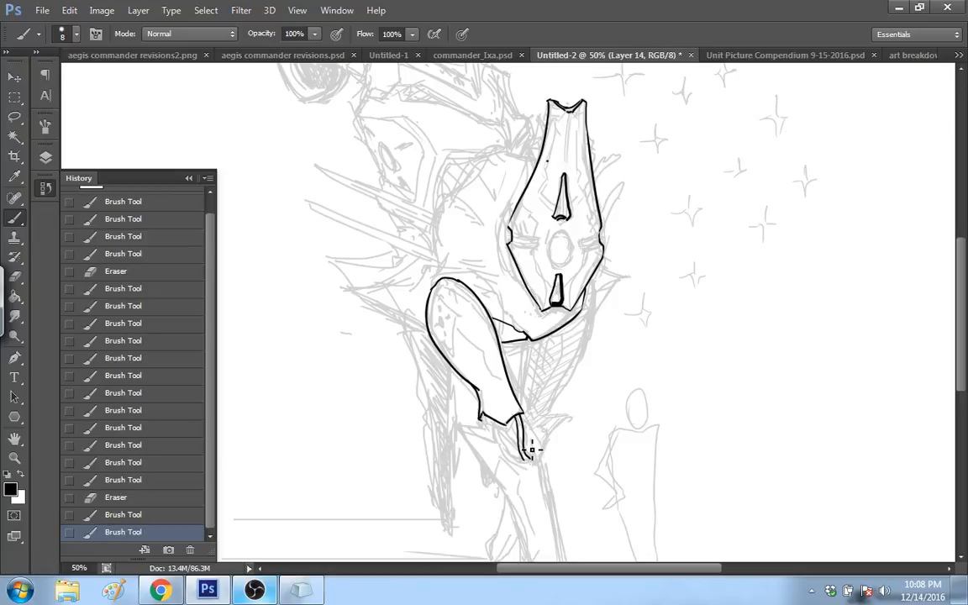
{"action": "left_click_drag", "start_coordinate": [485, 414], "coordinate": [493, 438]}
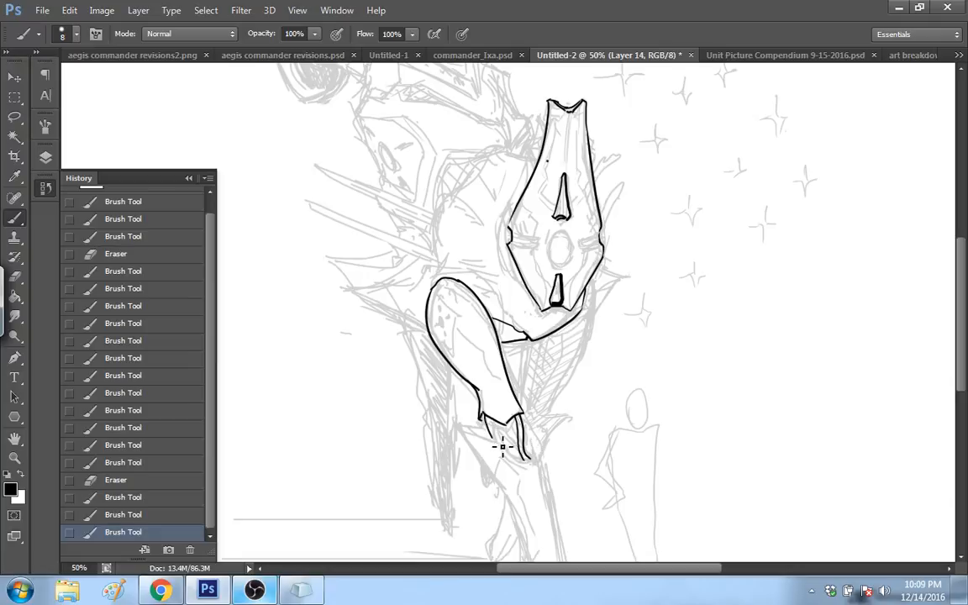
{"action": "left_click", "coordinate": [184, 509]}
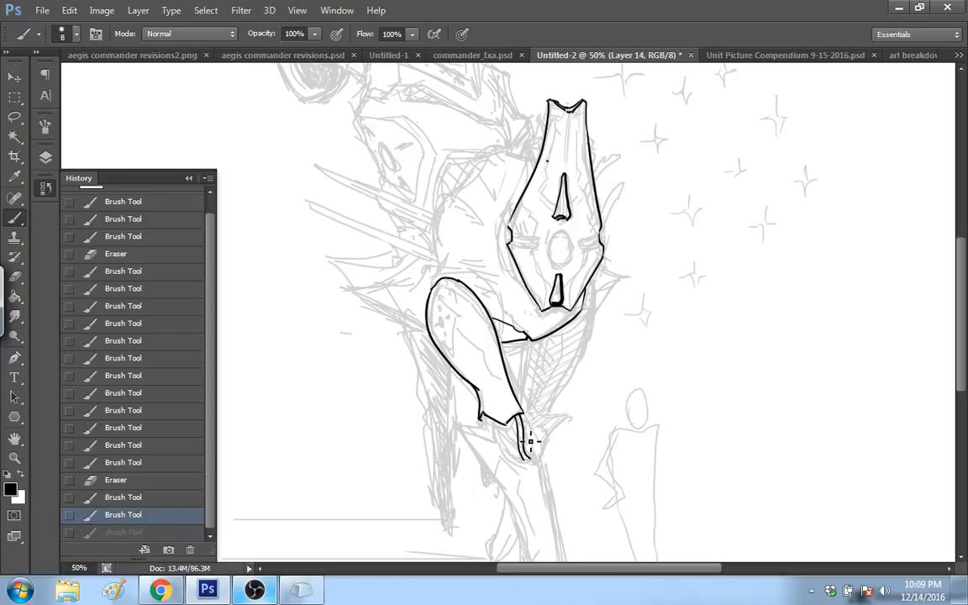
{"action": "left_click_drag", "start_coordinate": [531, 440], "coordinate": [527, 452]}
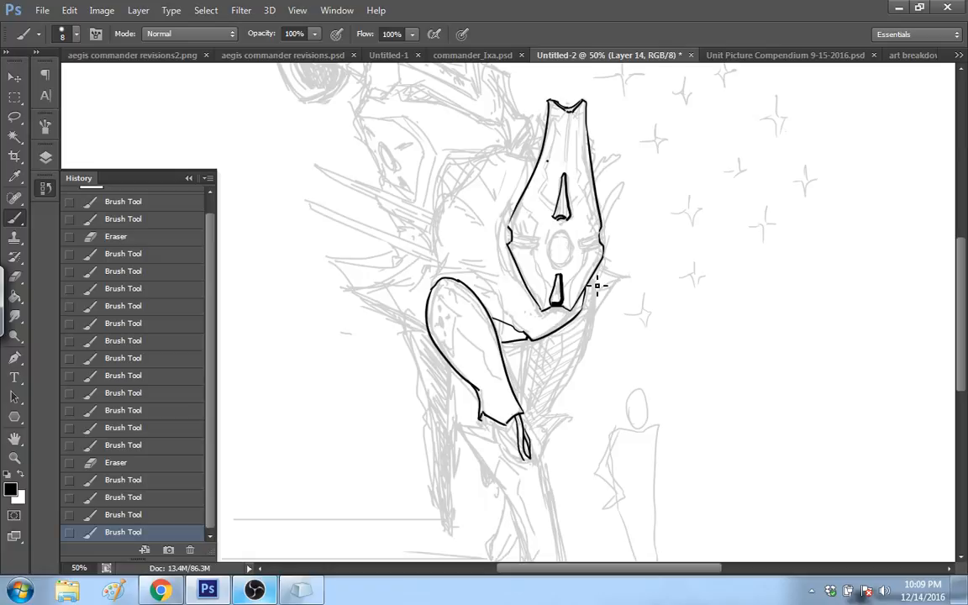
Step: Ink the tapering right contour of the hatched section below the face plate and its inner edge beside the thigh armor
{"action": "left_click_drag", "start_coordinate": [595, 285], "coordinate": [545, 414]}
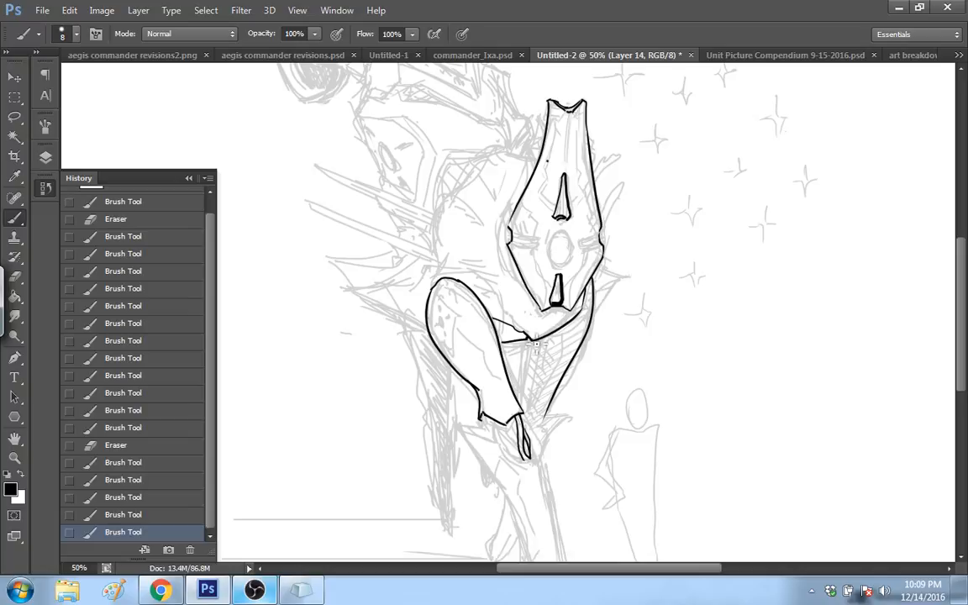
{"action": "left_click_drag", "start_coordinate": [478, 307], "coordinate": [467, 361]}
{"action": "key", "text": "ctrl+z"}
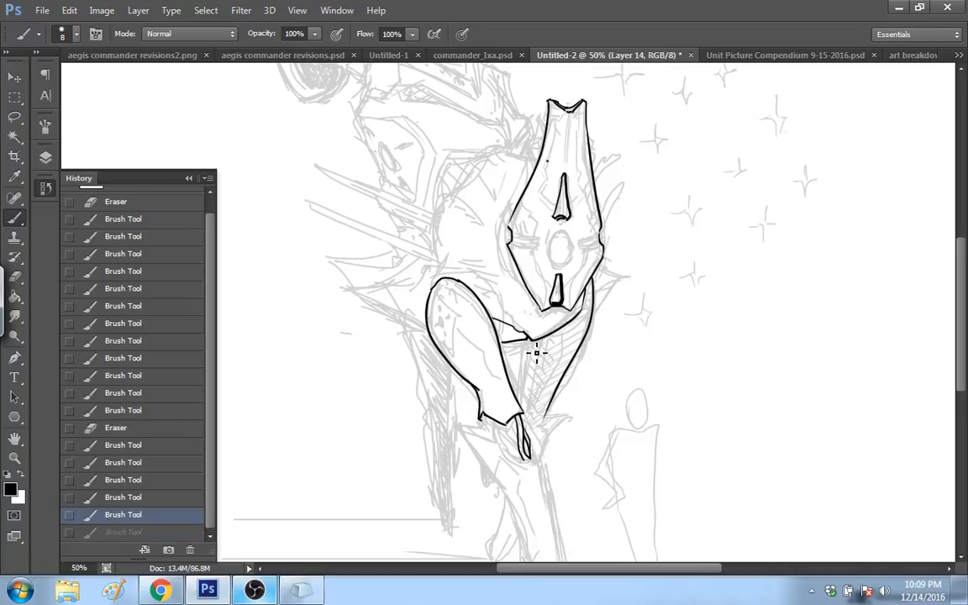
{"action": "left_click_drag", "start_coordinate": [529, 338], "coordinate": [519, 404]}
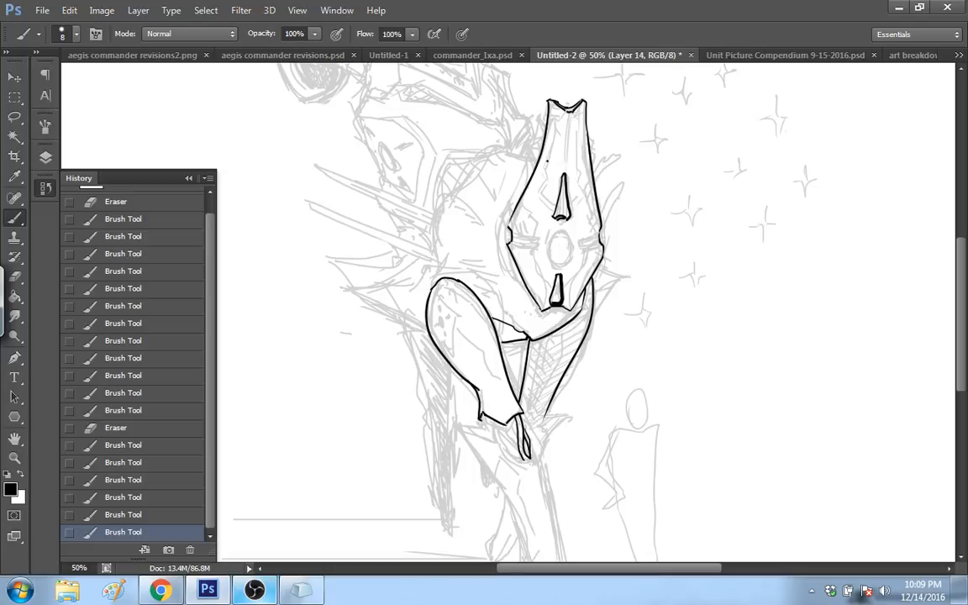
Step: Ink the pointed spikes on both sides of the body and the rounded back contour rising behind the face plate
{"action": "left_click_drag", "start_coordinate": [434, 263], "coordinate": [426, 324]}
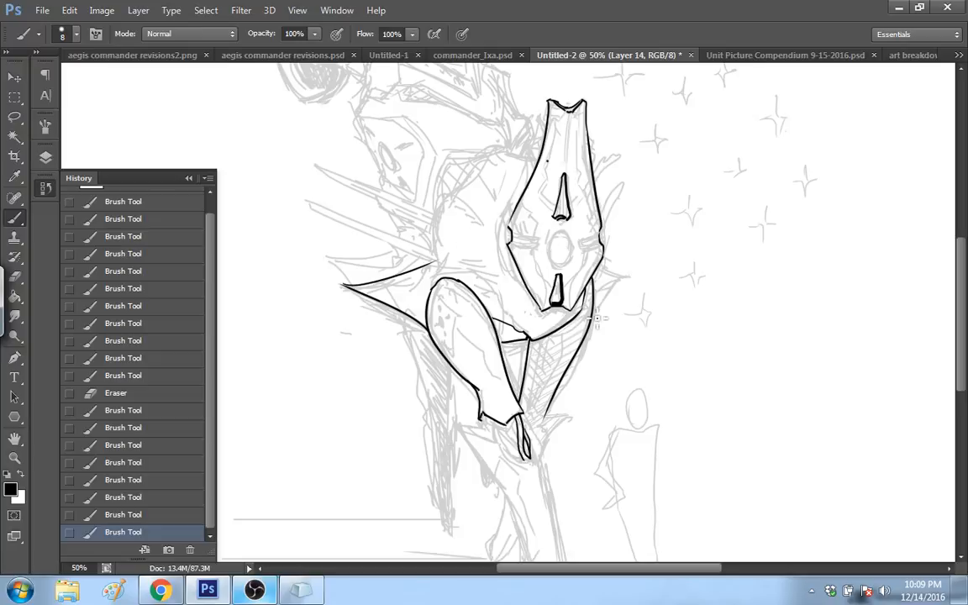
{"action": "left_click_drag", "start_coordinate": [596, 318], "coordinate": [612, 269]}
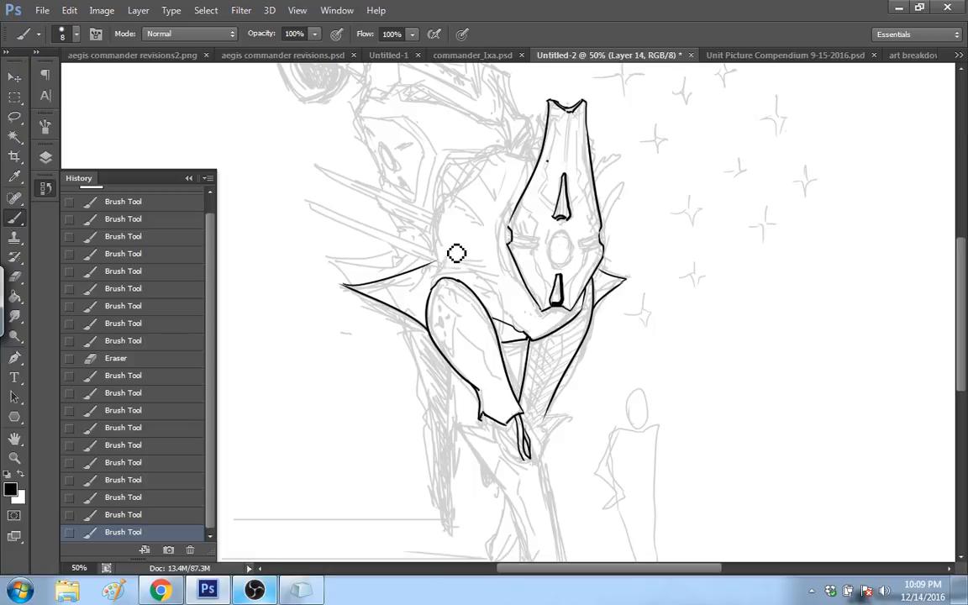
{"action": "left_click_drag", "start_coordinate": [443, 256], "coordinate": [467, 192]}
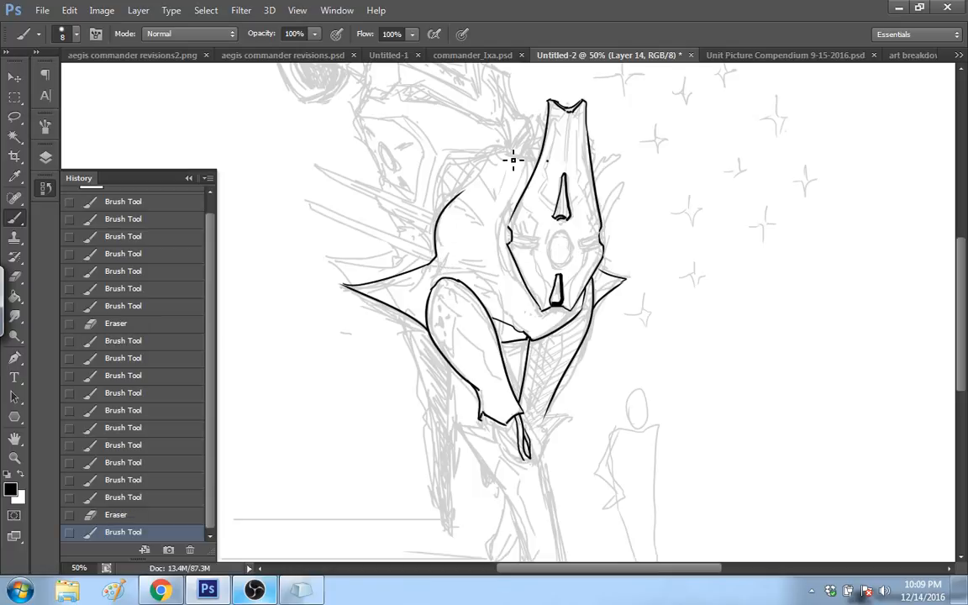
{"action": "mouse_move", "coordinate": [468, 193]}
{"action": "left_mouse_down"}
{"action": "mouse_move", "coordinate": [502, 147]}
{"action": "mouse_move", "coordinate": [538, 151]}
{"action": "left_mouse_up"}
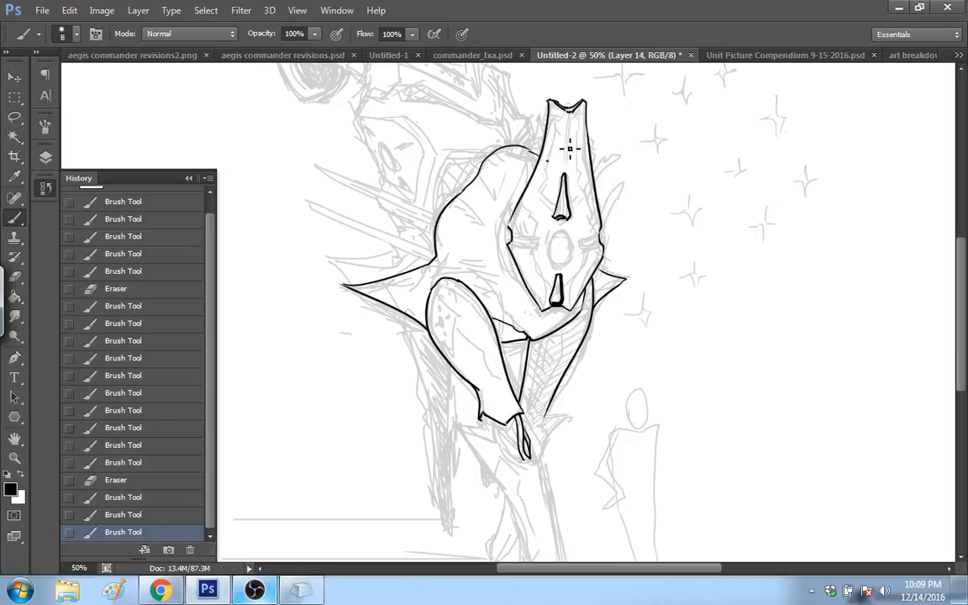
Step: Ink the pointed top edge and upper left contour of the lower leg, plus the curved socket around the rod's lower end
{"action": "mouse_move", "coordinate": [960, 274]}
{"action": "left_mouse_down"}
{"action": "mouse_move", "coordinate": [959, 300]}
{"action": "mouse_move", "coordinate": [949, 294]}
{"action": "mouse_move", "coordinate": [948, 302]}
{"action": "mouse_move", "coordinate": [949, 293]}
{"action": "left_mouse_up"}
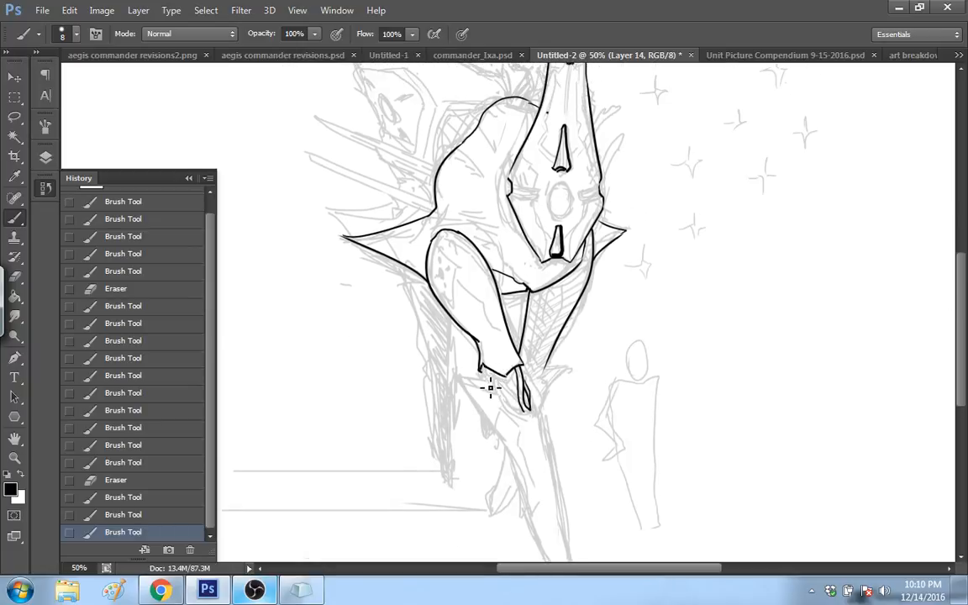
{"action": "mouse_move", "coordinate": [490, 382]}
{"action": "left_mouse_down"}
{"action": "mouse_move", "coordinate": [457, 382]}
{"action": "mouse_move", "coordinate": [513, 455]}
{"action": "left_mouse_up"}
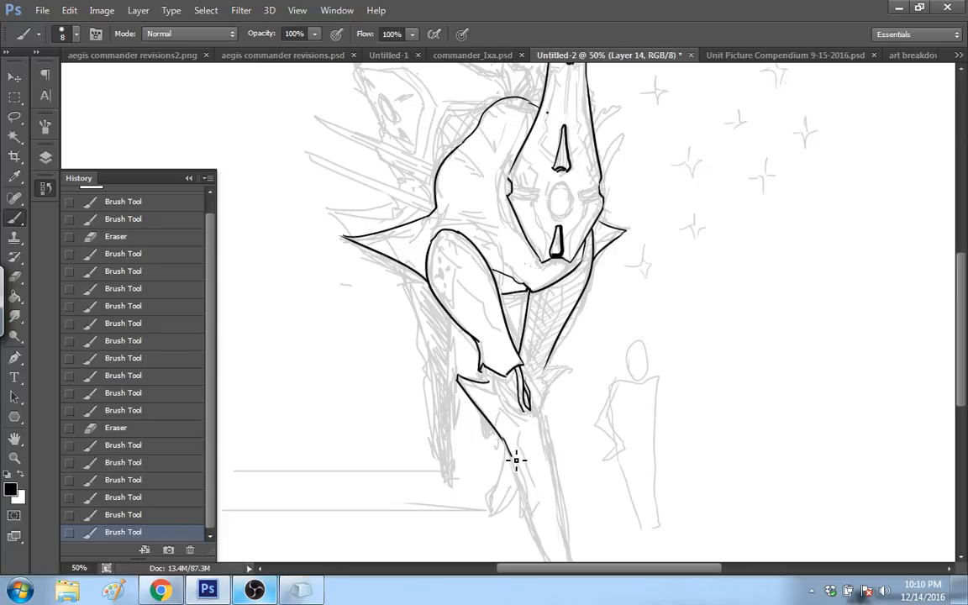
{"action": "left_click_drag", "start_coordinate": [516, 459], "coordinate": [538, 552]}
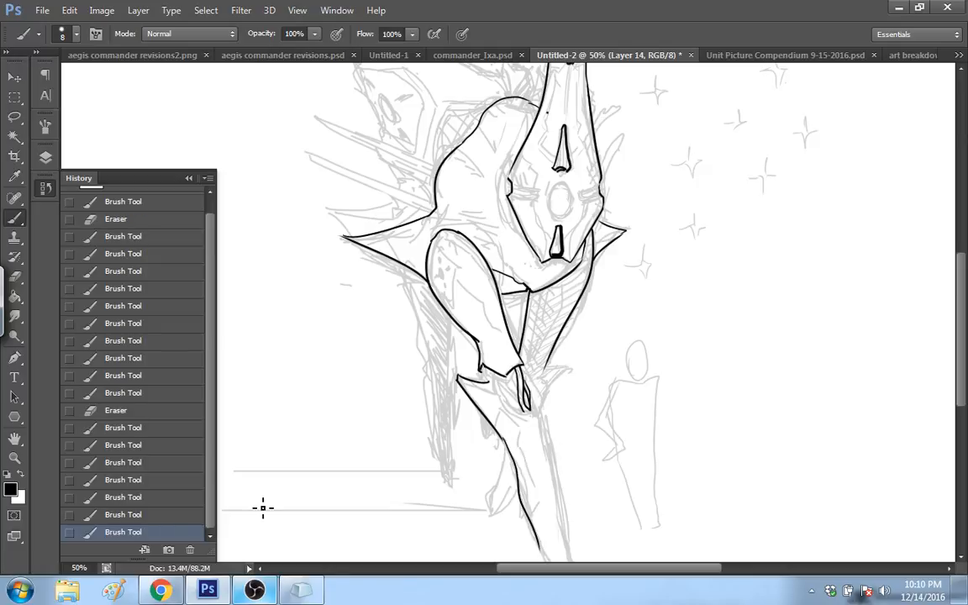
{"action": "key", "text": "ctrl+z"}
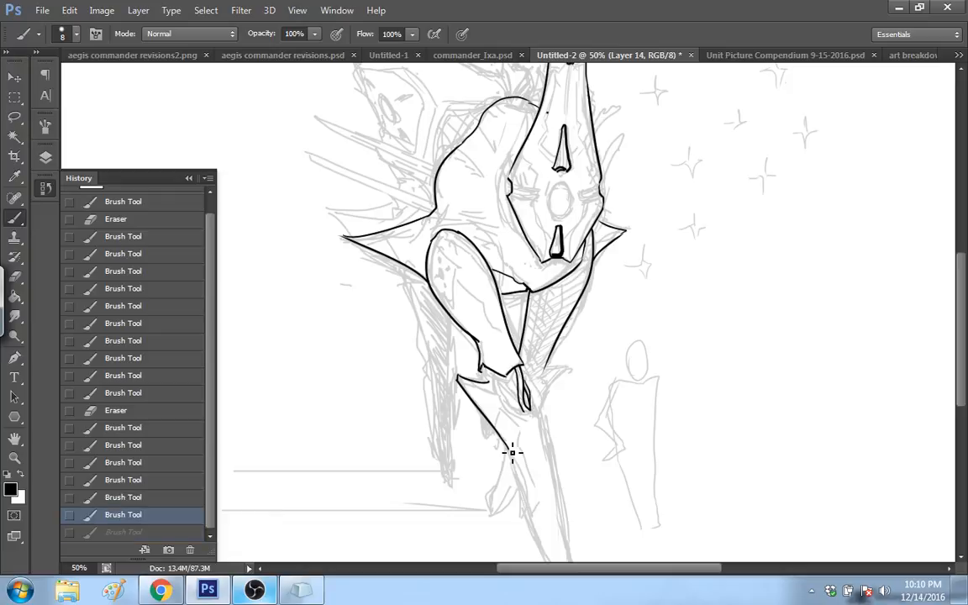
{"action": "left_click_drag", "start_coordinate": [963, 296], "coordinate": [963, 324]}
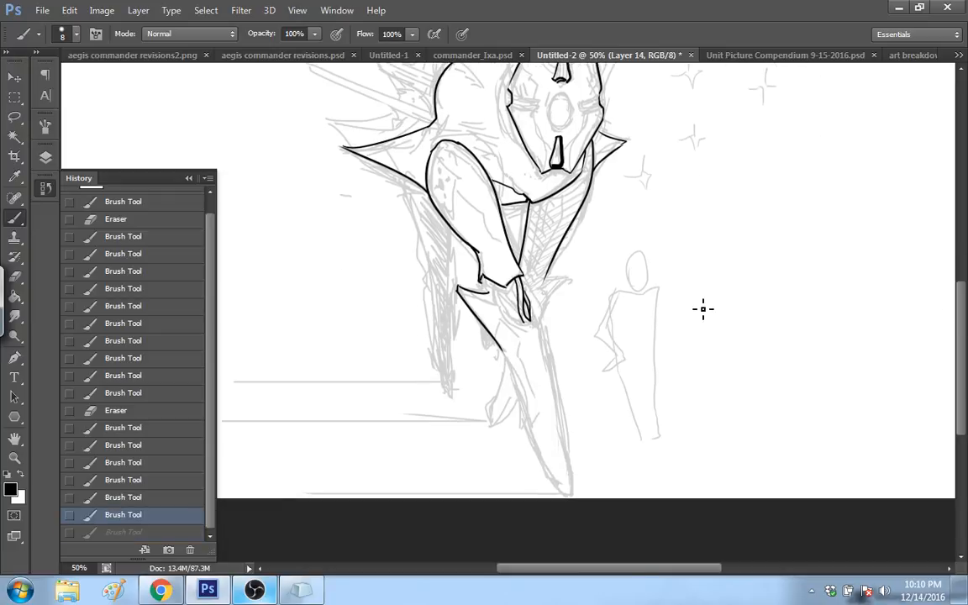
{"action": "left_click_drag", "start_coordinate": [500, 296], "coordinate": [539, 328]}
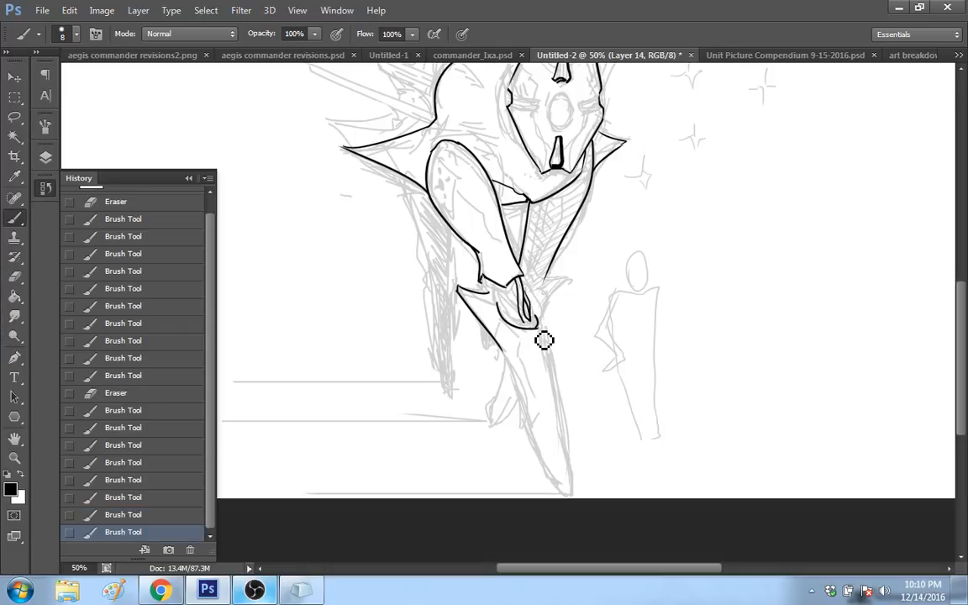
{"action": "left_click", "coordinate": [493, 305]}
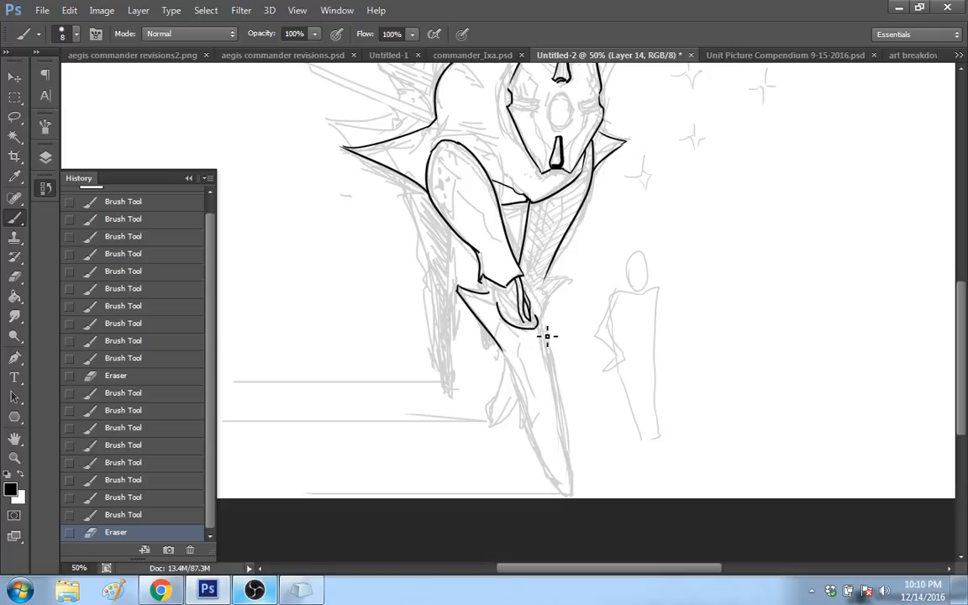
Step: Try to ink the long right contour of the lower leg from the rod socket down to the foot tip
{"action": "left_click_drag", "start_coordinate": [543, 331], "coordinate": [569, 494]}
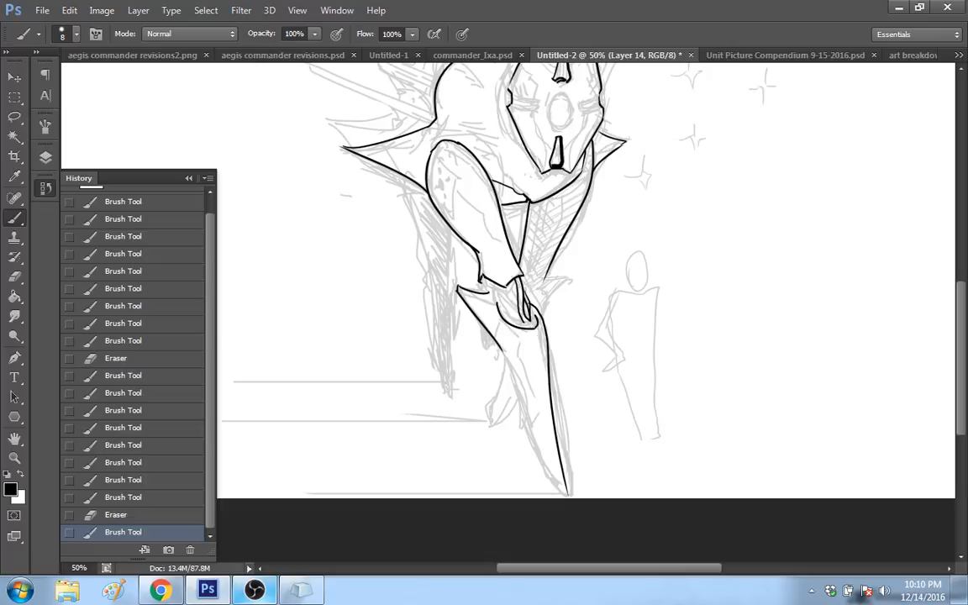
{"action": "key", "text": "ctrl+z"}
{"action": "left_click_drag", "start_coordinate": [539, 329], "coordinate": [578, 466]}
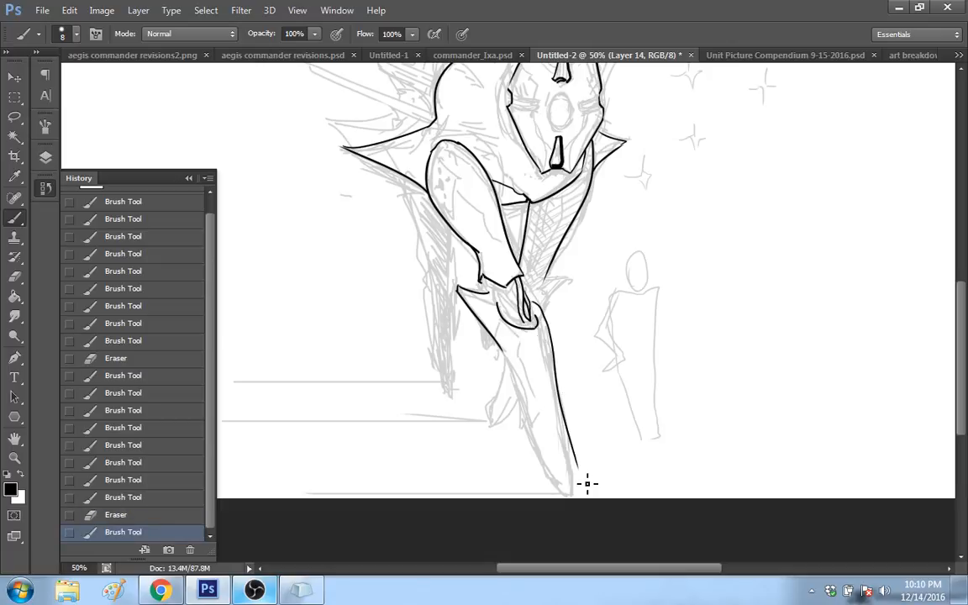
{"action": "key", "text": "ctrl+z"}
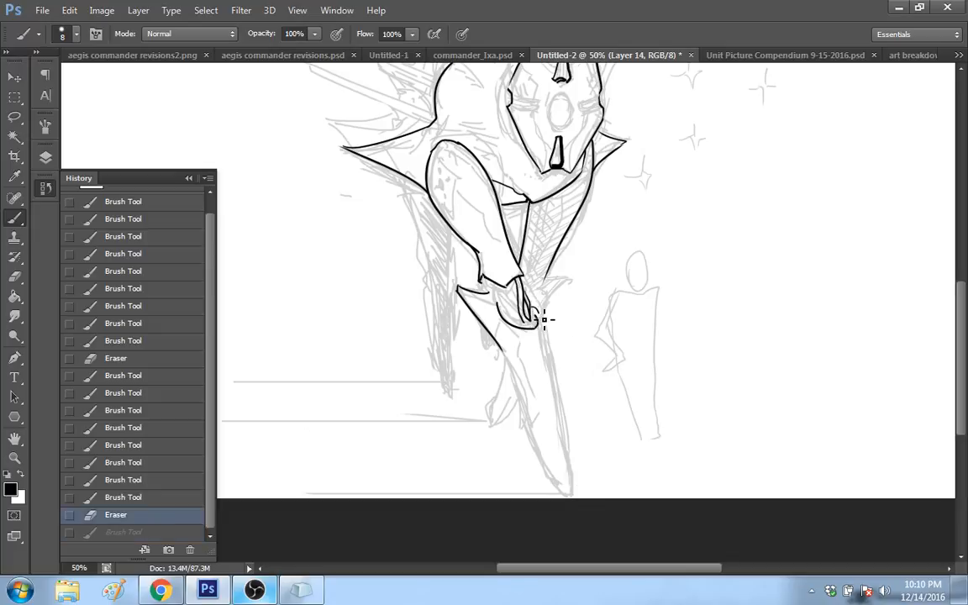
{"action": "left_click_drag", "start_coordinate": [545, 319], "coordinate": [572, 478]}
{"action": "left_click", "coordinate": [175, 516]}
{"action": "left_click_drag", "start_coordinate": [546, 314], "coordinate": [578, 480]}
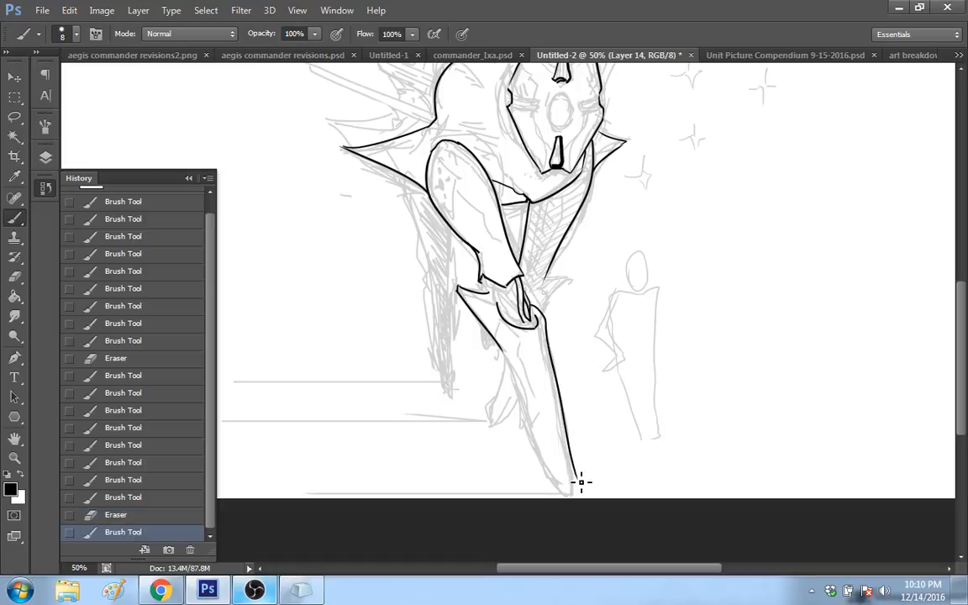
{"action": "left_click", "coordinate": [151, 516]}
Step: Try to ink the lower edge of the long thin spine that juts out to the left behind the body
{"action": "scroll", "coordinate": [890, 215], "scroll_direction": "up", "scroll_amount": 5}
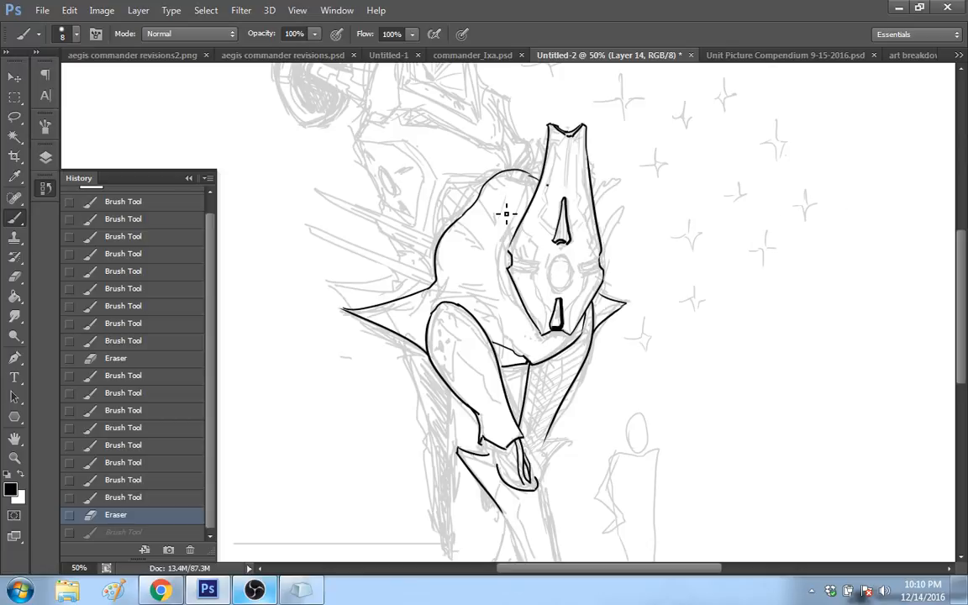
{"action": "left_click_drag", "start_coordinate": [960, 272], "coordinate": [957, 259]}
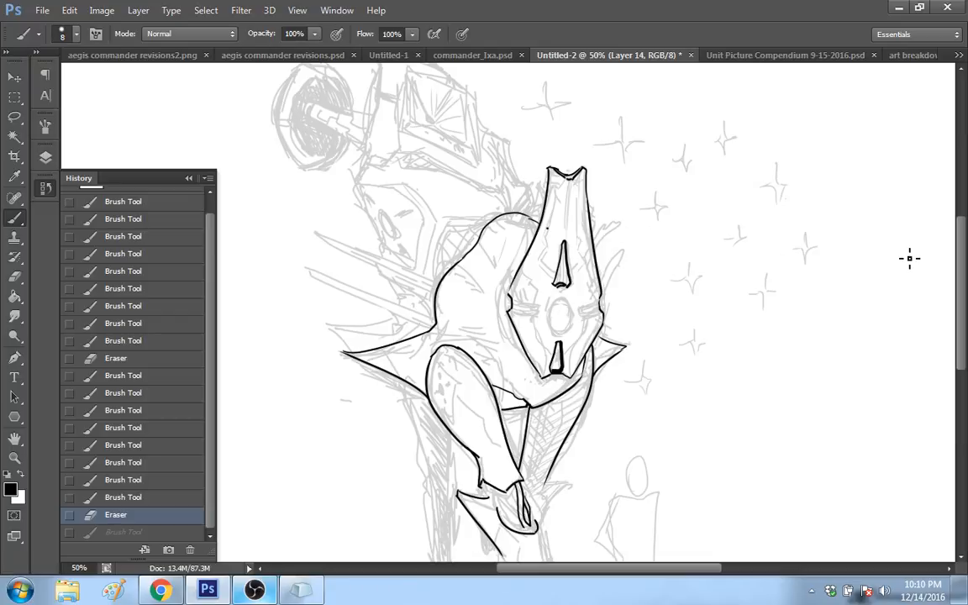
{"action": "scroll", "coordinate": [407, 284], "scroll_direction": "up", "scroll_amount": 1}
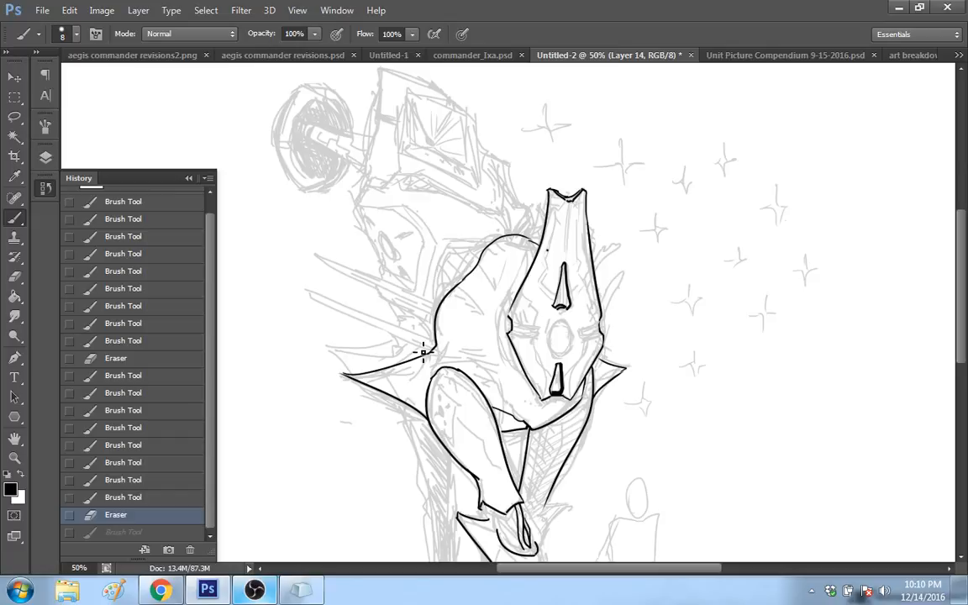
{"action": "left_click_drag", "start_coordinate": [423, 351], "coordinate": [313, 295]}
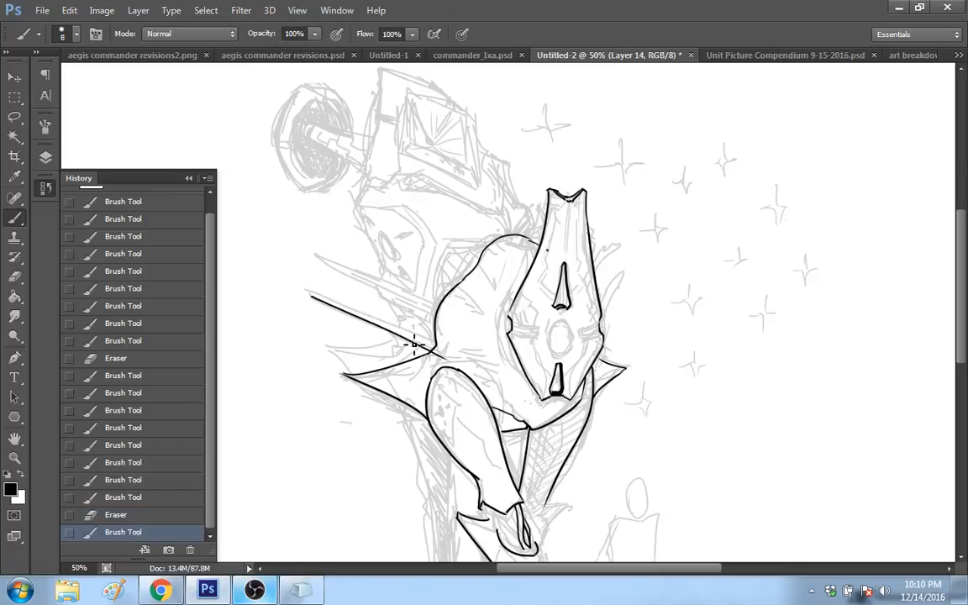
{"action": "left_click", "coordinate": [137, 518]}
{"action": "left_click_drag", "start_coordinate": [435, 351], "coordinate": [299, 301]}
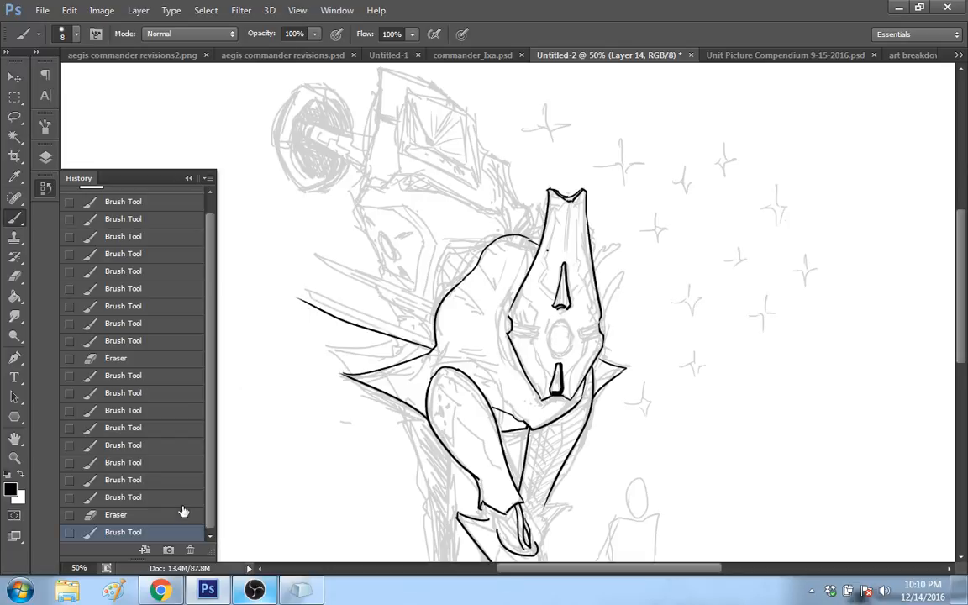
{"action": "left_click", "coordinate": [142, 519]}
{"action": "key", "text": "ctrl+z"}
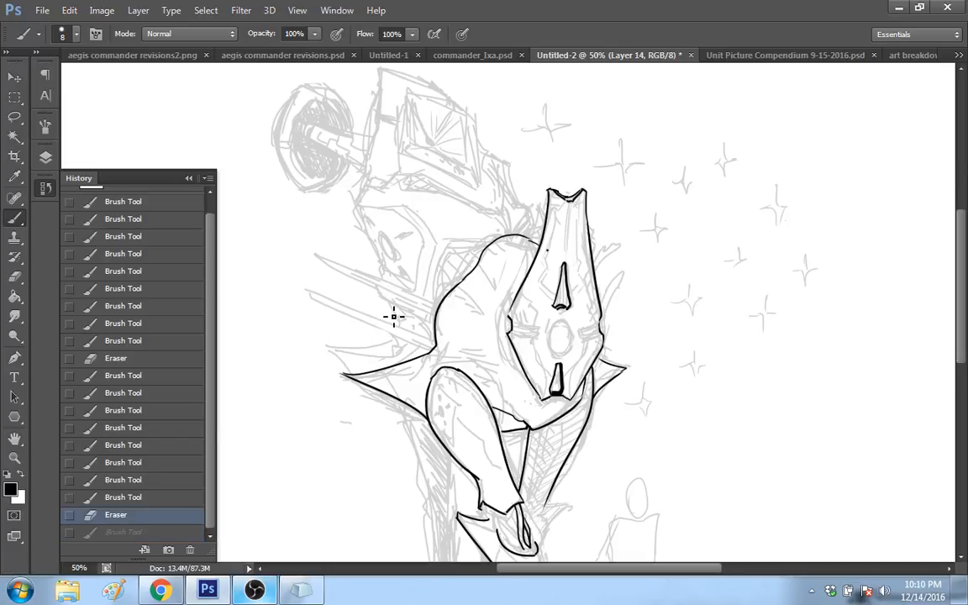
Step: Ink the lower and upper edges of the lowest long thin spine behind the body, erasing the stray ends
{"action": "mouse_move", "coordinate": [436, 348]}
{"action": "left_mouse_down"}
{"action": "mouse_move", "coordinate": [319, 298]}
{"action": "mouse_move", "coordinate": [427, 340]}
{"action": "left_mouse_up"}
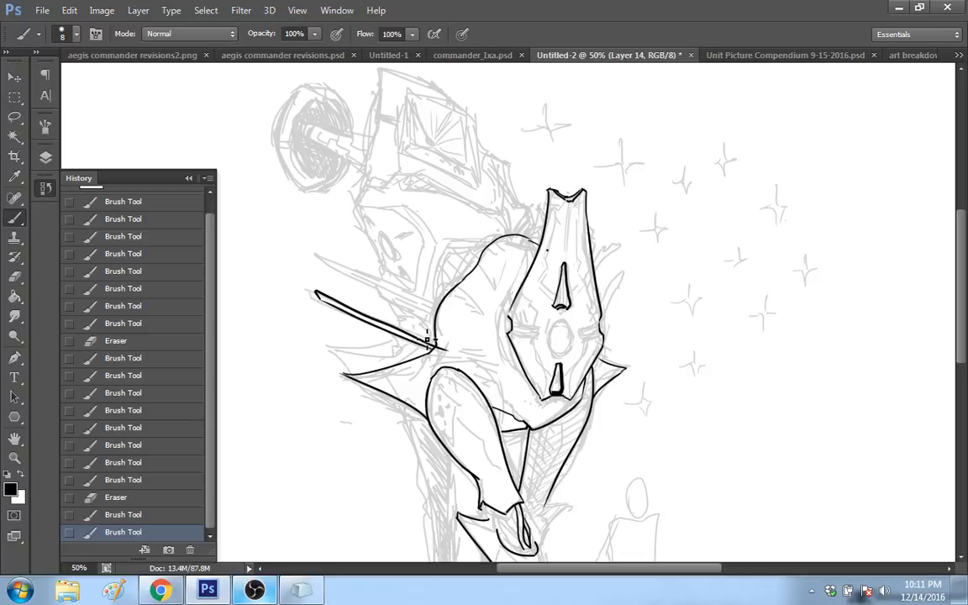
{"action": "key", "text": "ctrl+z"}
{"action": "left_click_drag", "start_coordinate": [317, 295], "coordinate": [438, 333]}
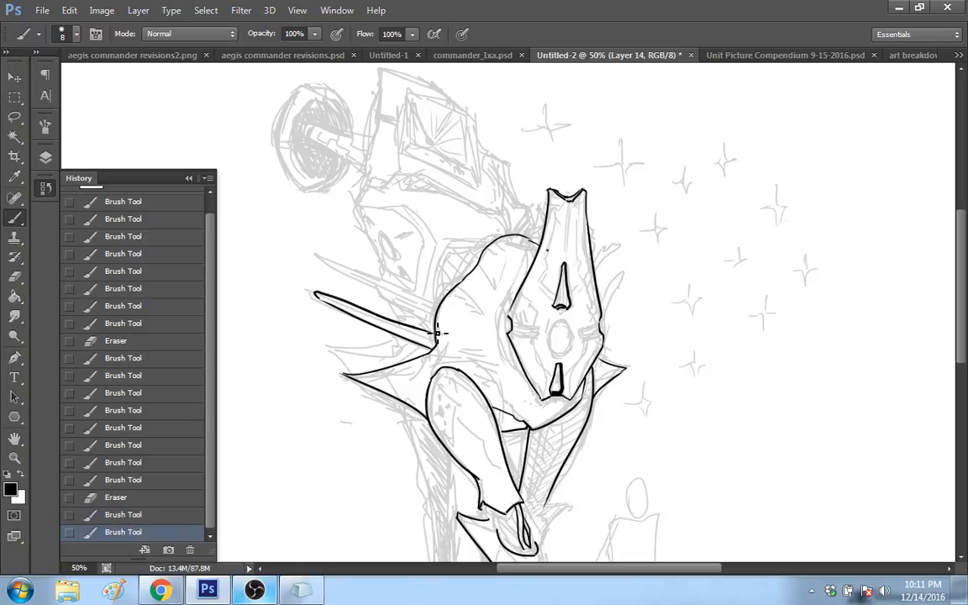
{"action": "key", "text": "ctrl+z"}
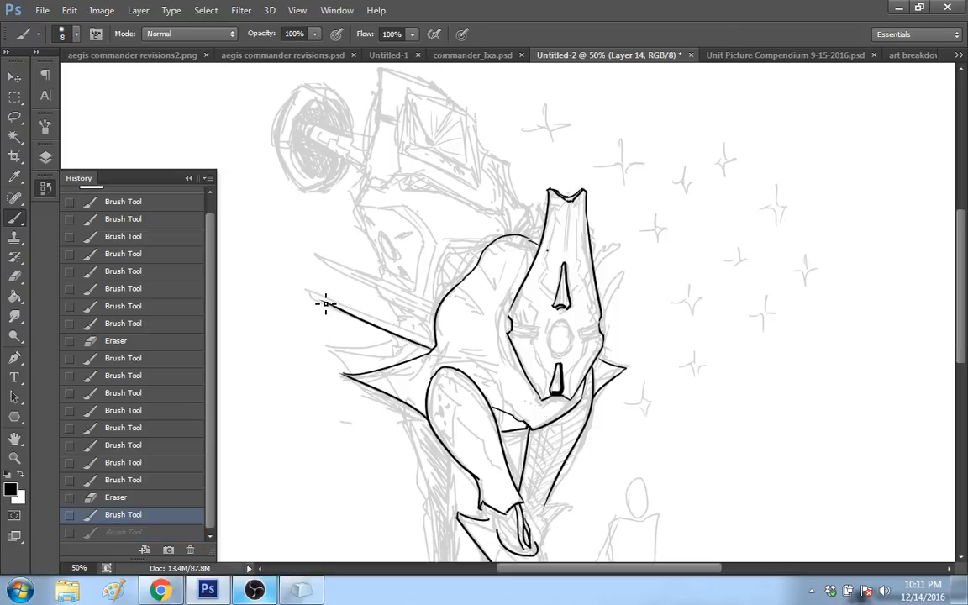
{"action": "left_click_drag", "start_coordinate": [314, 293], "coordinate": [414, 330]}
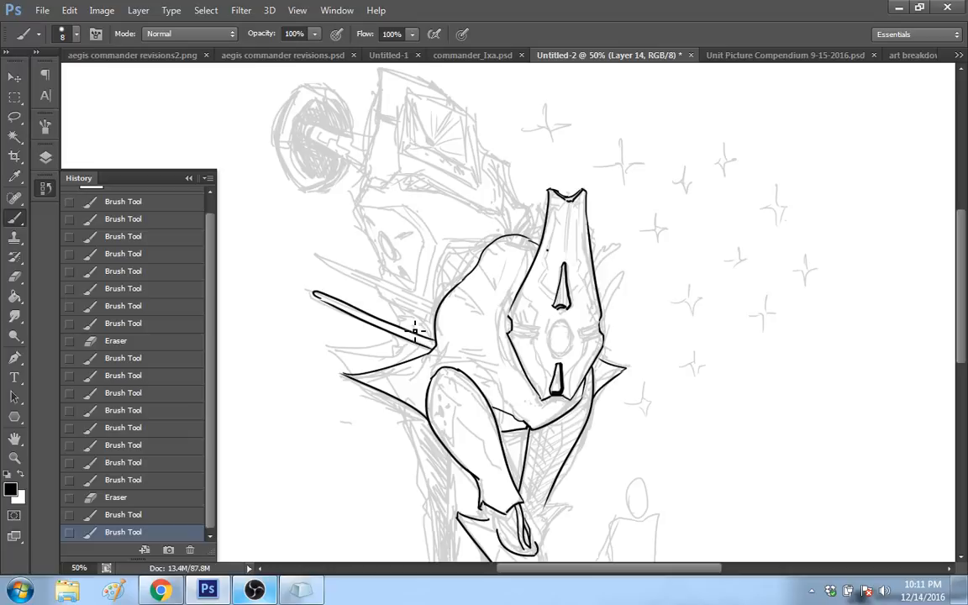
{"action": "left_click_drag", "start_coordinate": [415, 329], "coordinate": [326, 308]}
{"action": "left_click", "coordinate": [325, 308]}
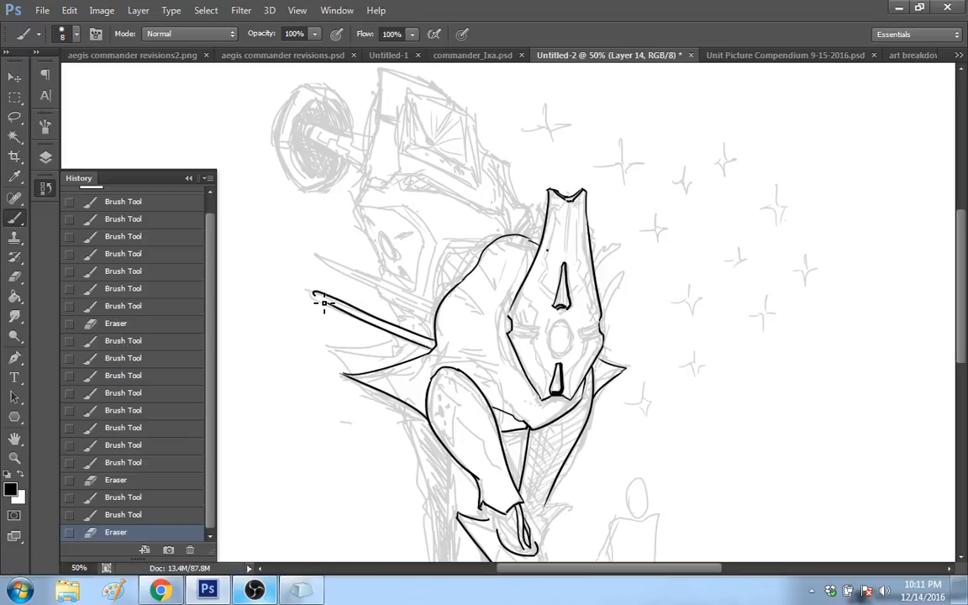
Step: Close the outer tip of the long thin spine with a short rounded stroke
{"action": "left_click", "coordinate": [323, 303]}
{"action": "key", "text": "ctrl+z"}
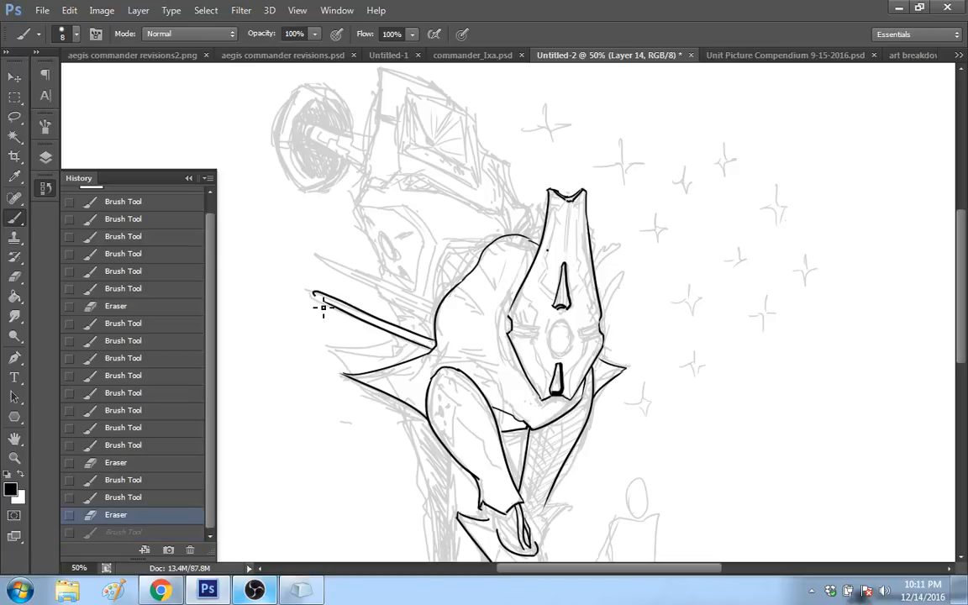
{"action": "left_click", "coordinate": [157, 527]}
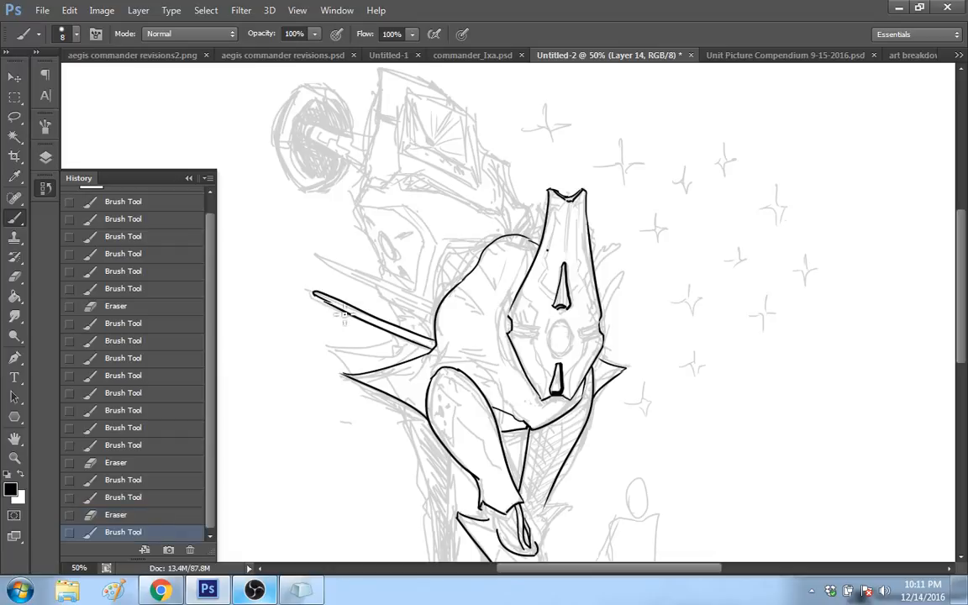
{"action": "key", "text": "ctrl+z"}
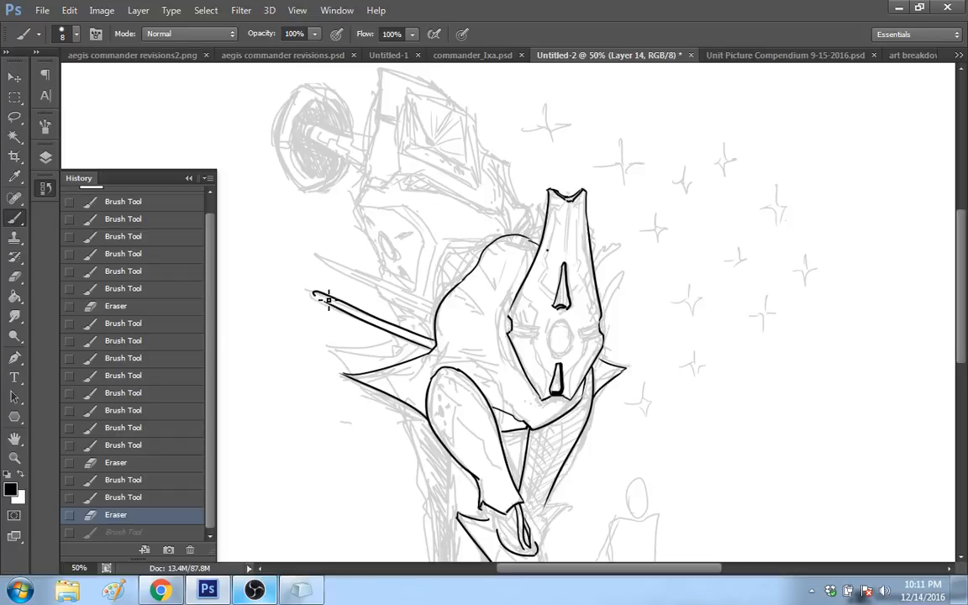
{"action": "key", "text": "ctrl+z"}
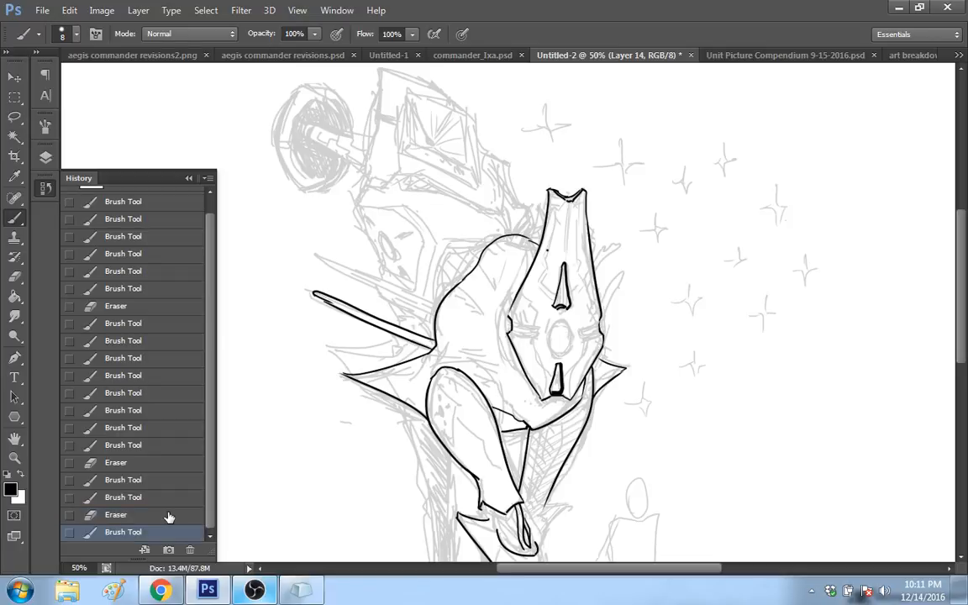
{"action": "left_click", "coordinate": [155, 515]}
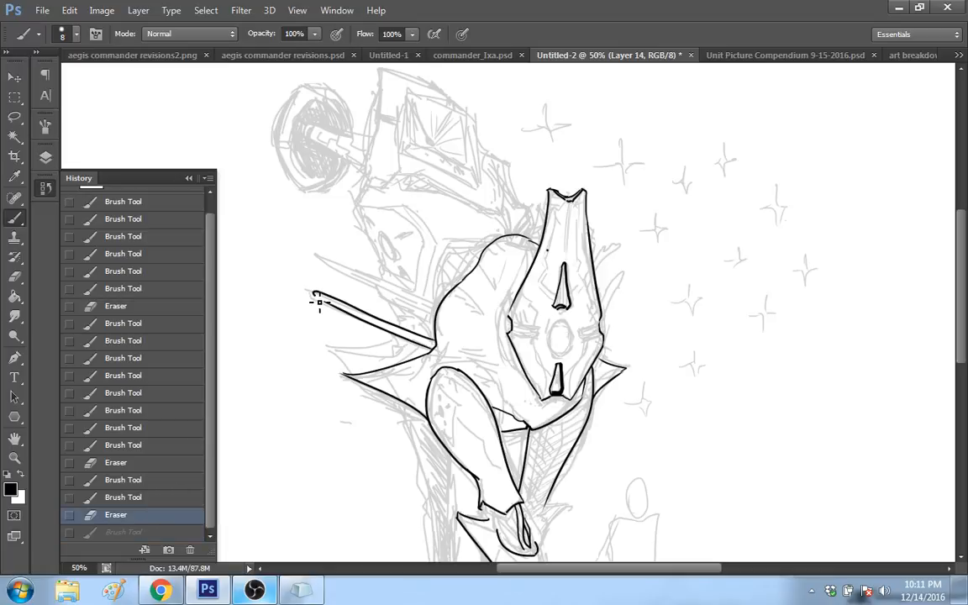
{"action": "left_click_drag", "start_coordinate": [314, 294], "coordinate": [334, 292]}
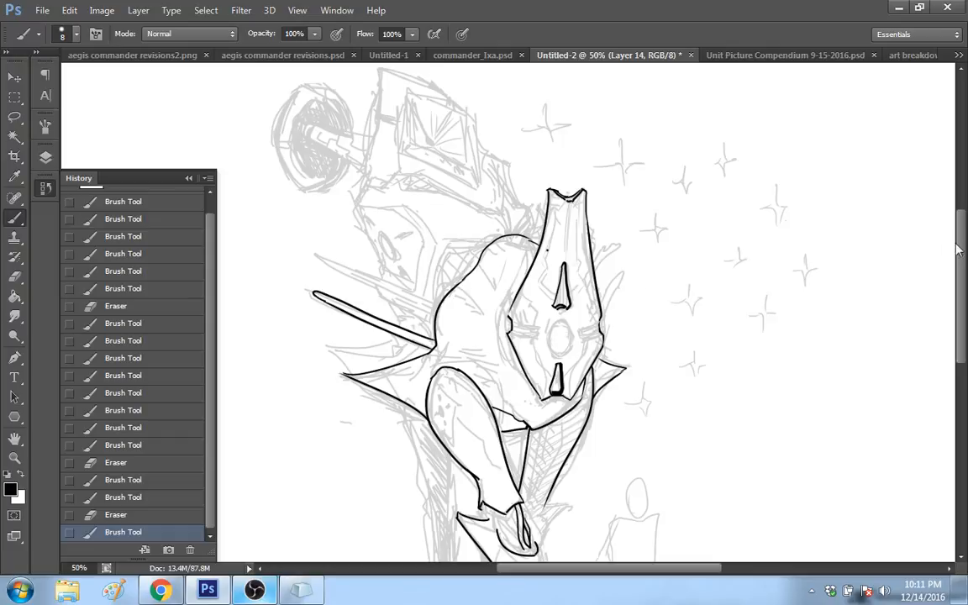
Step: Ink the long right contour of the lower leg from the rod socket down to the foot tip
{"action": "left_click_drag", "start_coordinate": [960, 242], "coordinate": [962, 321]}
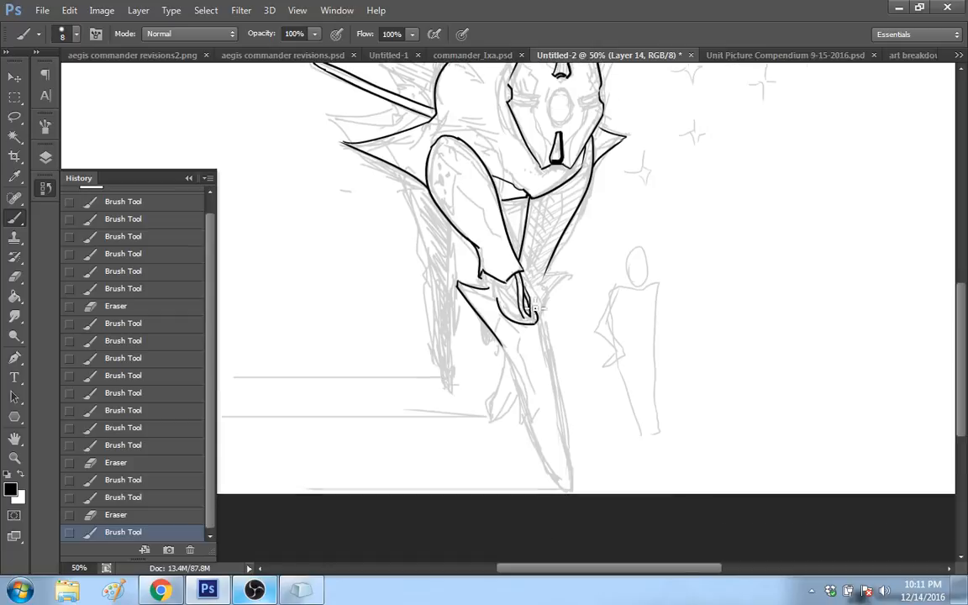
{"action": "left_click_drag", "start_coordinate": [537, 308], "coordinate": [572, 490]}
{"action": "left_click", "coordinate": [148, 518]}
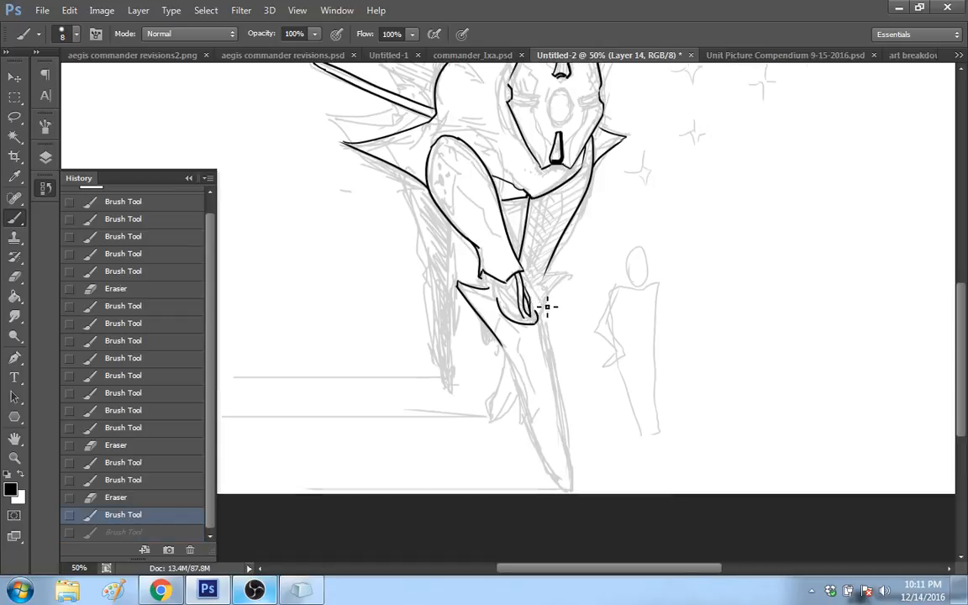
{"action": "left_click_drag", "start_coordinate": [531, 304], "coordinate": [571, 493]}
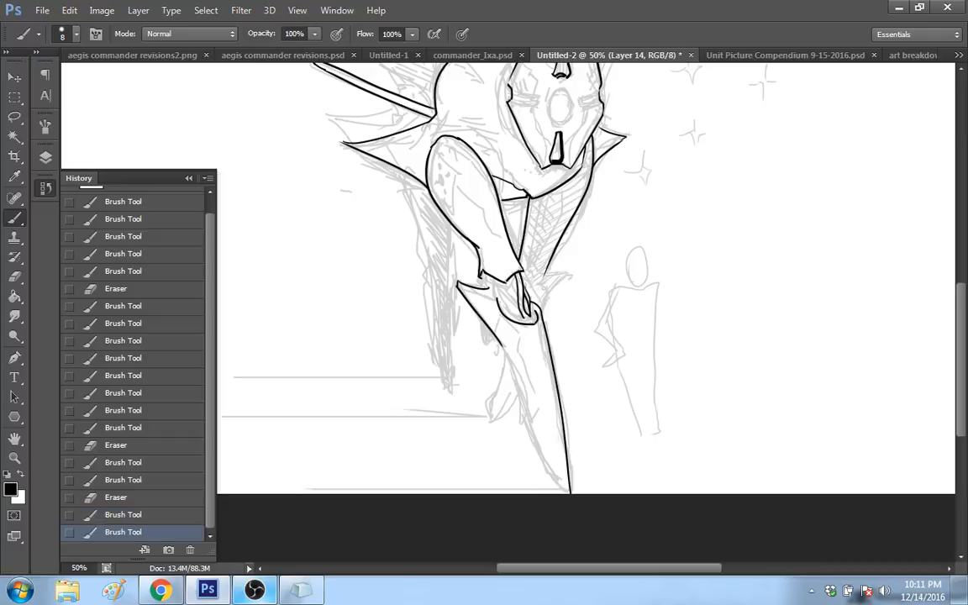
Step: Ink the remaining left contour of the lower leg and round off its tip to meet the right contour
{"action": "mouse_move", "coordinate": [461, 311]}
{"action": "left_mouse_down"}
{"action": "mouse_move", "coordinate": [475, 363]}
{"action": "mouse_move", "coordinate": [571, 489]}
{"action": "left_mouse_up"}
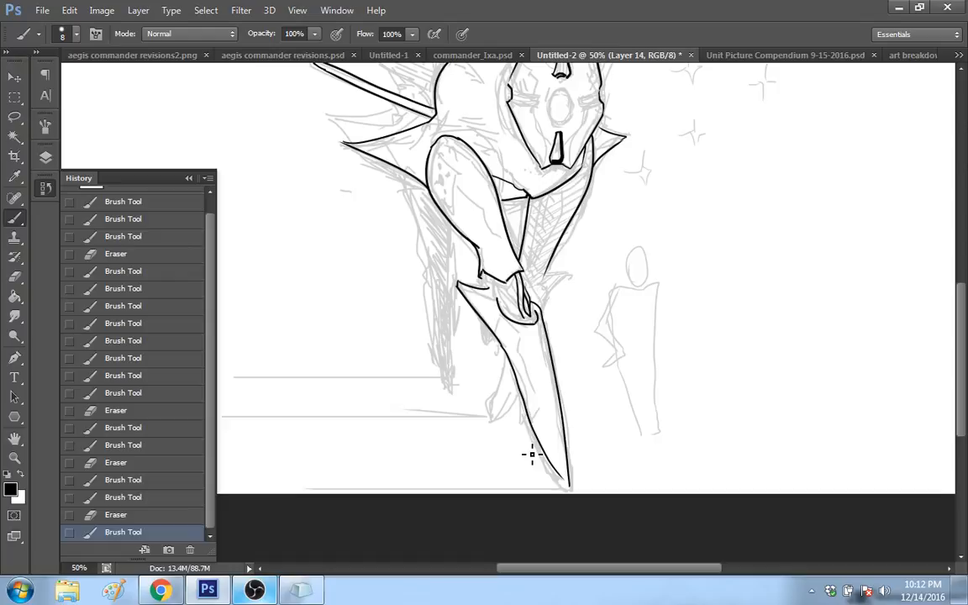
{"action": "key", "text": "ctrl+z"}
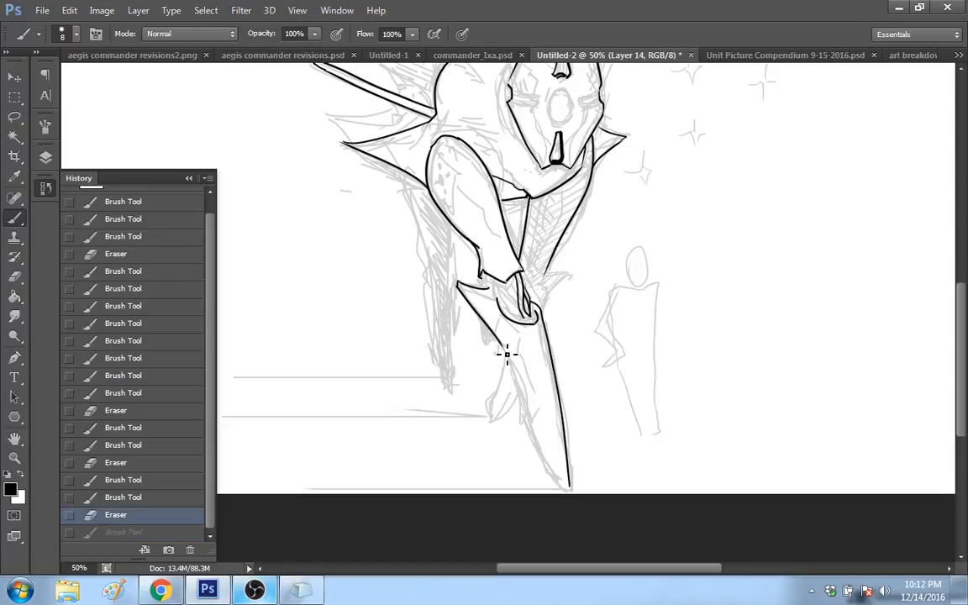
{"action": "key", "text": "ctrl+z"}
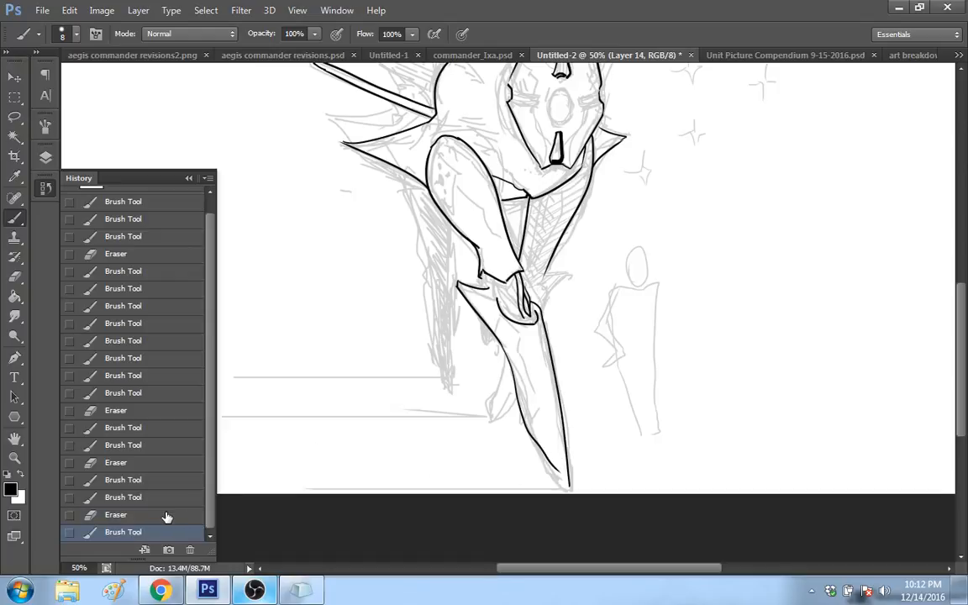
{"action": "key", "text": "ctrl+z"}
{"action": "key", "text": "ctrl+z"}
{"action": "mouse_move", "coordinate": [550, 462]}
{"action": "left_mouse_down"}
{"action": "mouse_move", "coordinate": [601, 483]}
{"action": "mouse_move", "coordinate": [568, 474]}
{"action": "left_mouse_up"}
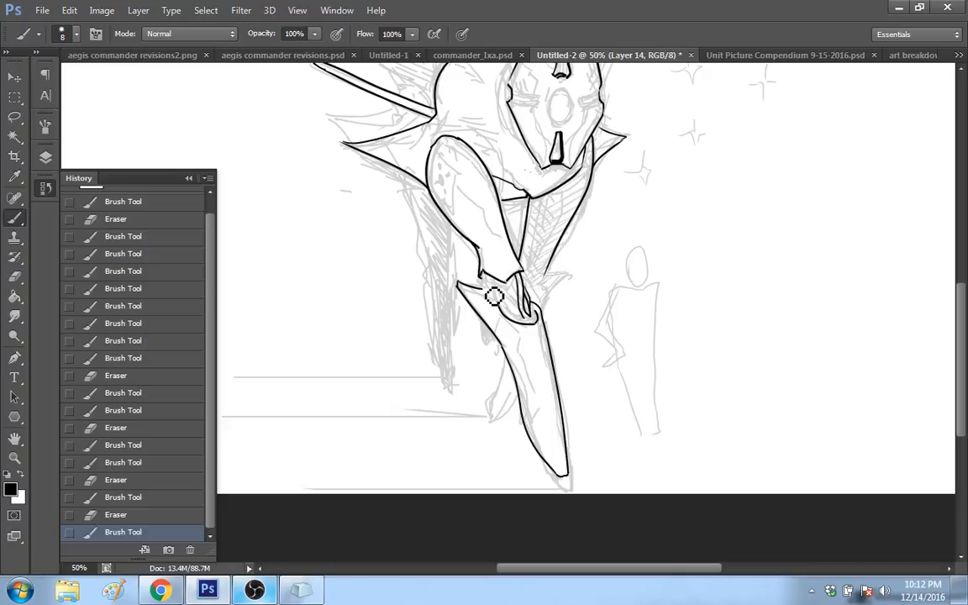
Step: Refine the lower leg's upper edge at the knee socket and fill the small corner at the upper leg's lower end with black
{"action": "mouse_move", "coordinate": [494, 296]}
{"action": "left_mouse_down"}
{"action": "mouse_move", "coordinate": [503, 310]}
{"action": "mouse_move", "coordinate": [533, 278]}
{"action": "left_mouse_up"}
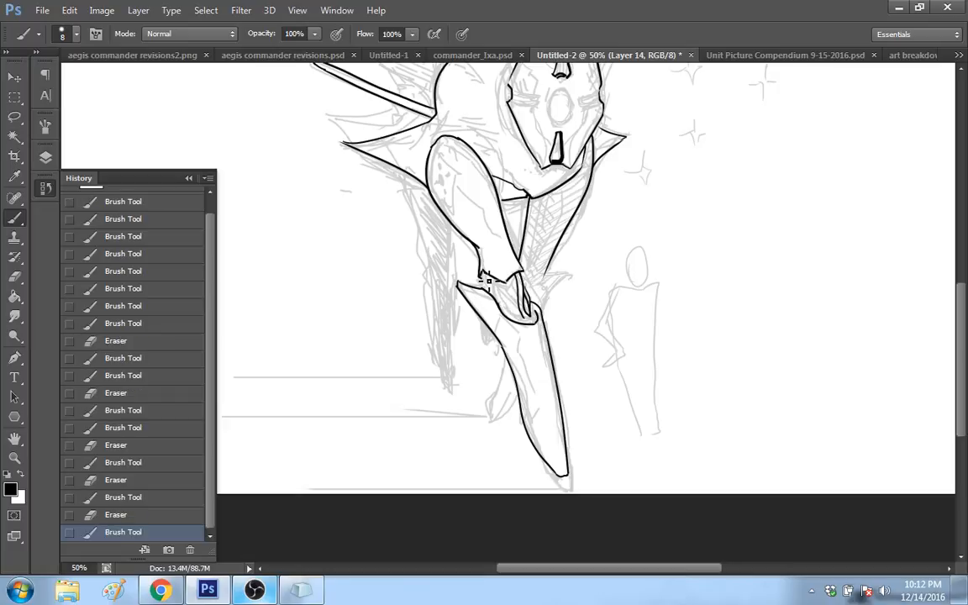
{"action": "left_click_drag", "start_coordinate": [483, 277], "coordinate": [442, 256]}
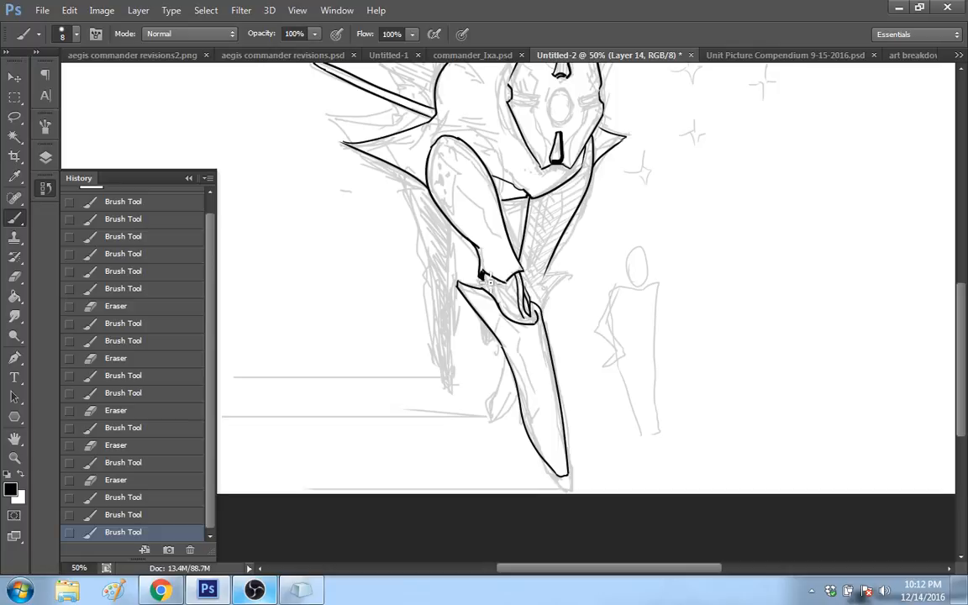
{"action": "left_click_drag", "start_coordinate": [483, 272], "coordinate": [485, 278]}
{"action": "left_click_drag", "start_coordinate": [484, 272], "coordinate": [488, 275]}
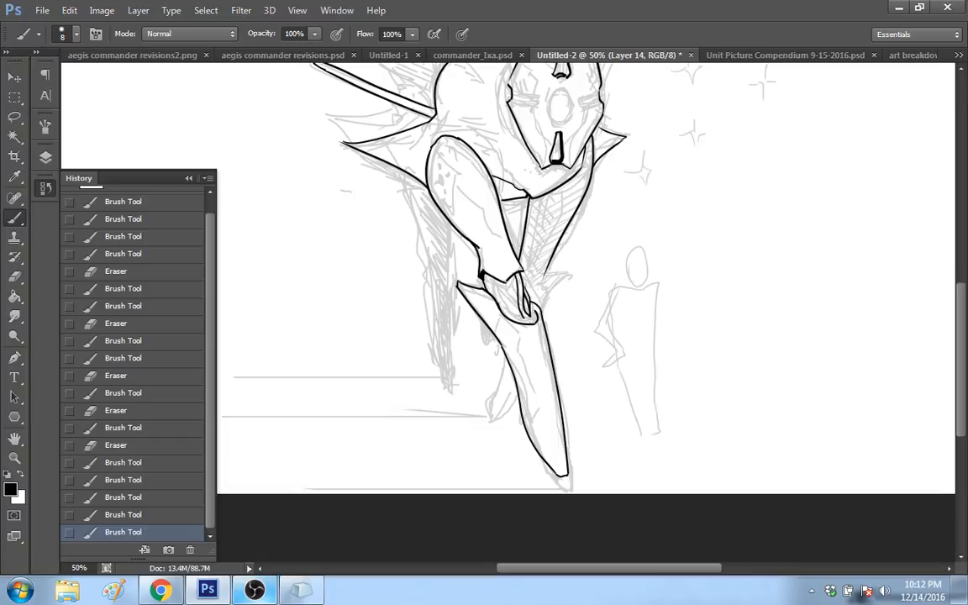
{"action": "key", "text": "ctrl+z"}
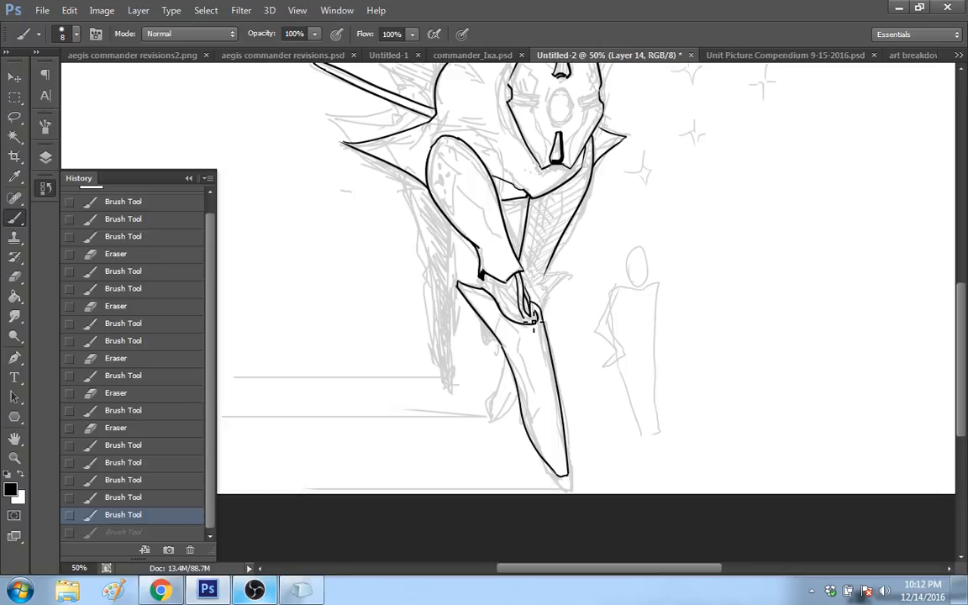
{"action": "key", "text": "ctrl+z"}
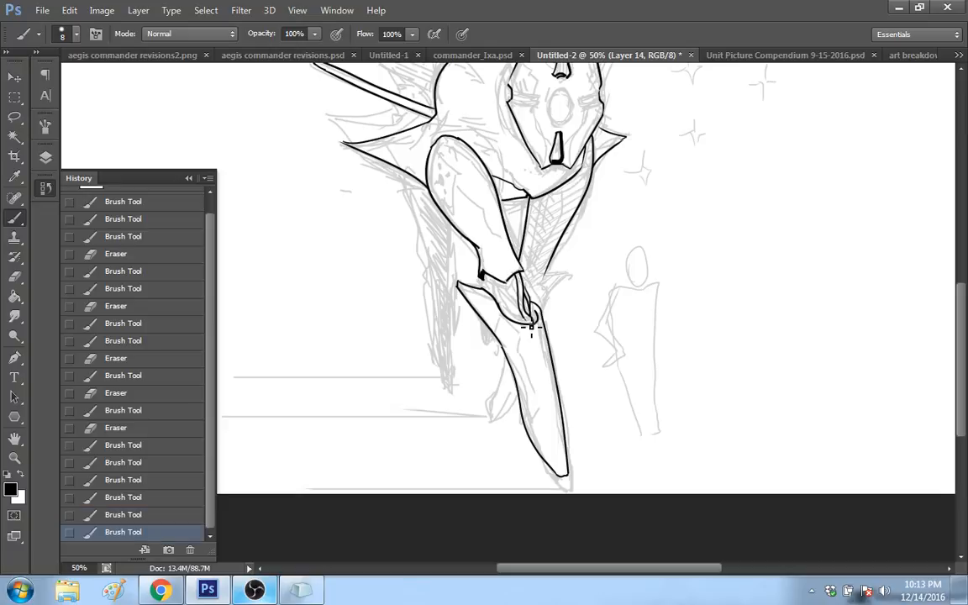
{"action": "left_click_drag", "start_coordinate": [531, 328], "coordinate": [536, 322]}
Step: Ink the left and upper edge of the small curved plate rising behind the body's shoulder
{"action": "left_click_drag", "start_coordinate": [962, 302], "coordinate": [960, 283]}
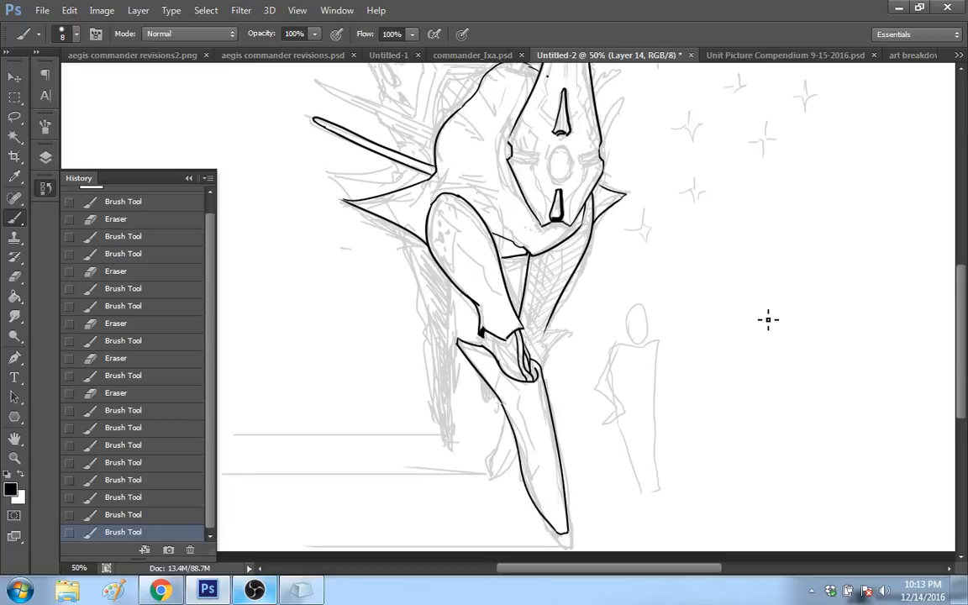
{"action": "left_click_drag", "start_coordinate": [963, 306], "coordinate": [965, 294]}
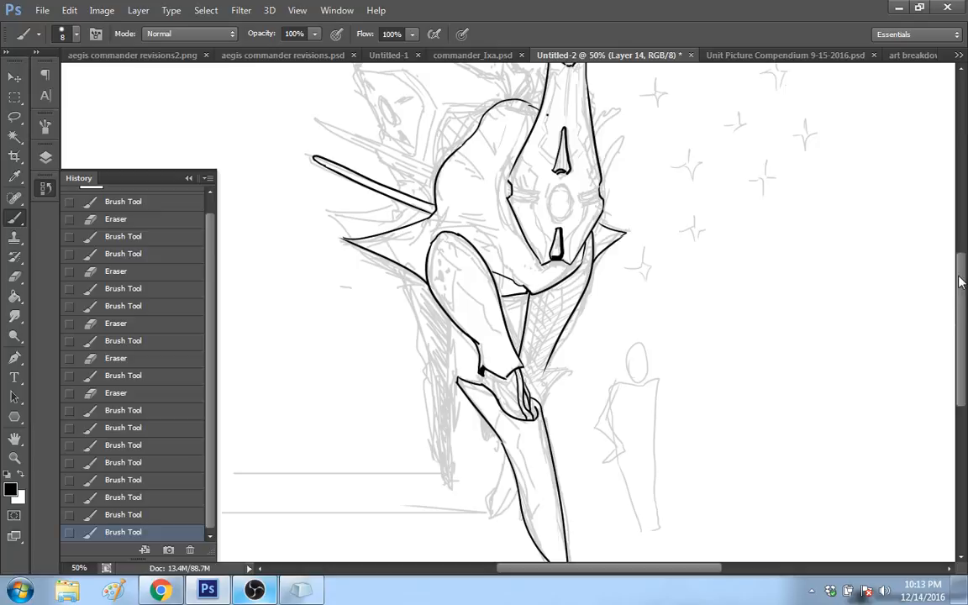
{"action": "scroll", "coordinate": [961, 281], "scroll_direction": "up", "scroll_amount": 3}
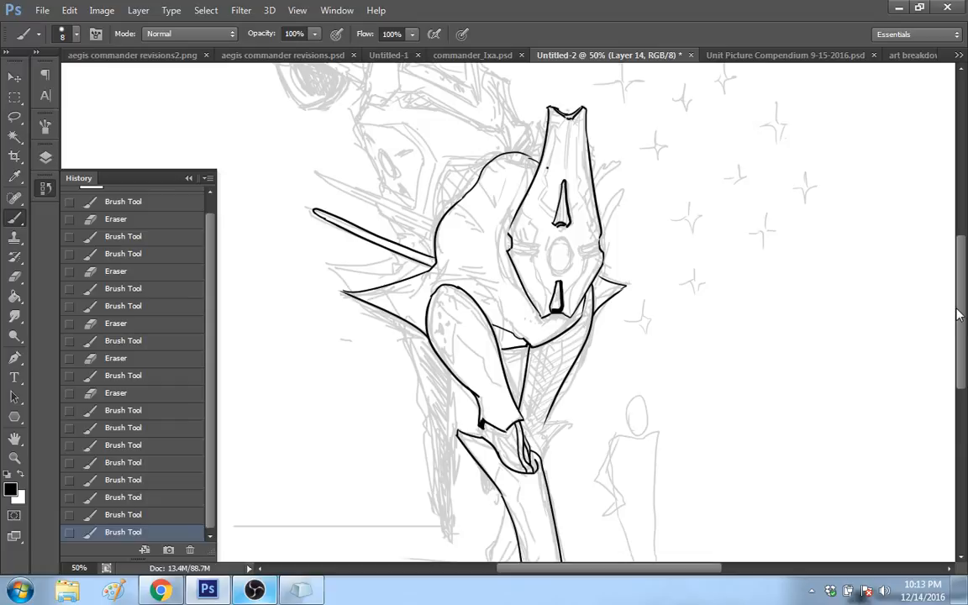
{"action": "scroll", "coordinate": [959, 278], "scroll_direction": "up", "scroll_amount": 2}
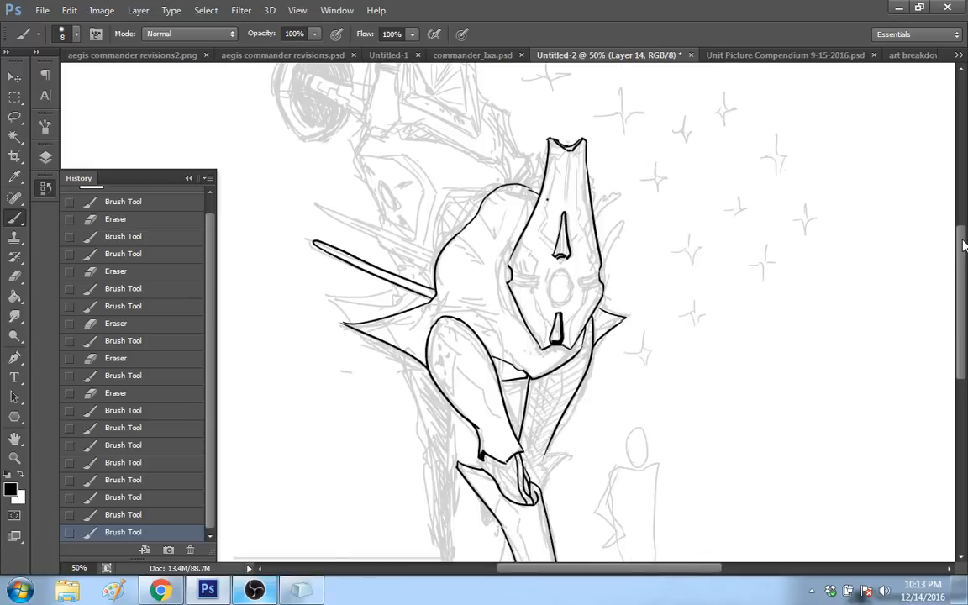
{"action": "scroll", "coordinate": [445, 292], "scroll_direction": "up", "scroll_amount": 3}
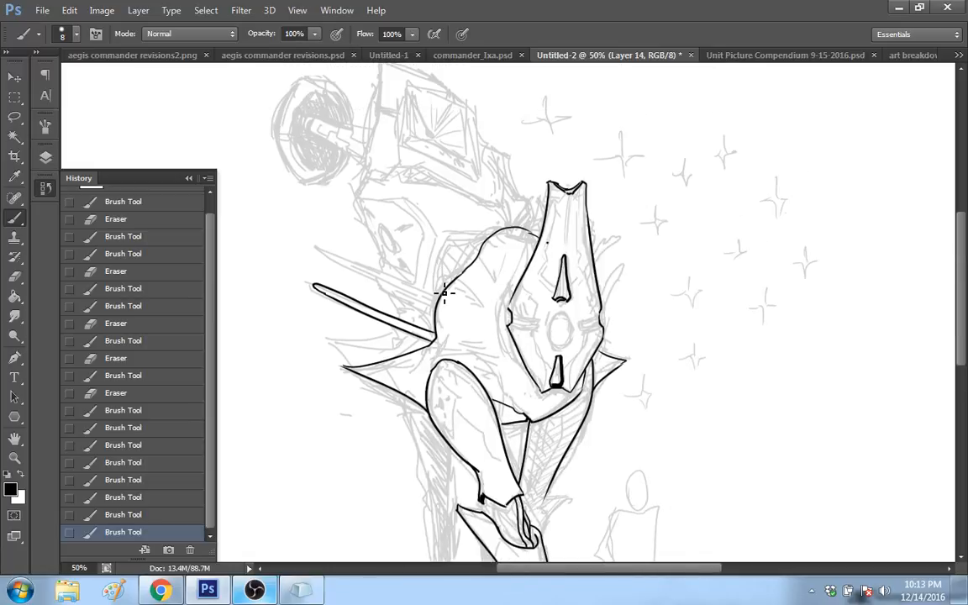
{"action": "mouse_move", "coordinate": [452, 245]}
{"action": "left_mouse_down"}
{"action": "mouse_move", "coordinate": [438, 284]}
{"action": "mouse_move", "coordinate": [453, 245]}
{"action": "mouse_move", "coordinate": [472, 246]}
{"action": "left_mouse_up"}
{"action": "left_click", "coordinate": [176, 516]}
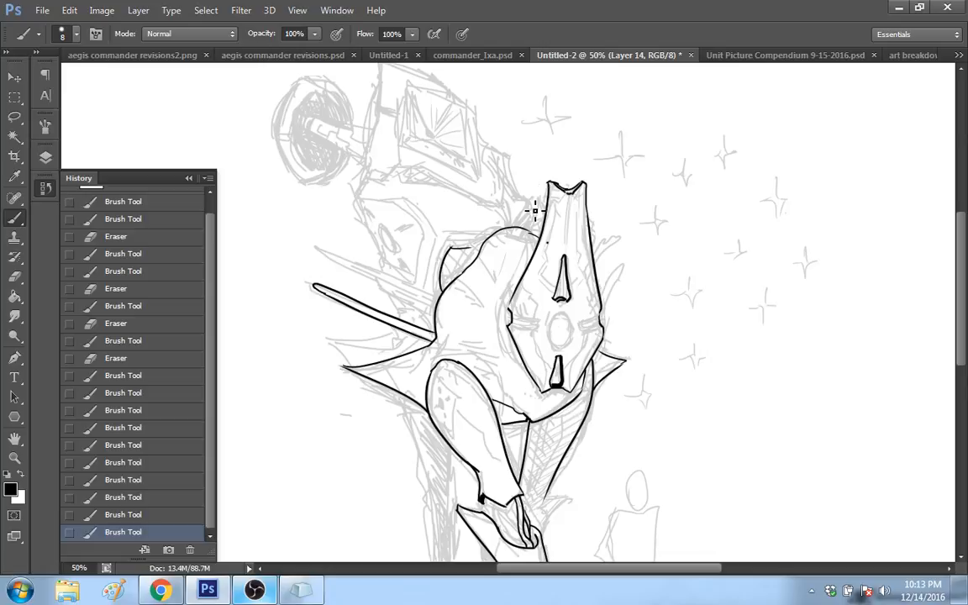
Step: Ink the stepped back contour rising from behind the face plate towards the sketched upper machinery
{"action": "mouse_move", "coordinate": [534, 226]}
{"action": "left_mouse_down"}
{"action": "mouse_move", "coordinate": [512, 177]}
{"action": "mouse_move", "coordinate": [503, 153]}
{"action": "left_mouse_up"}
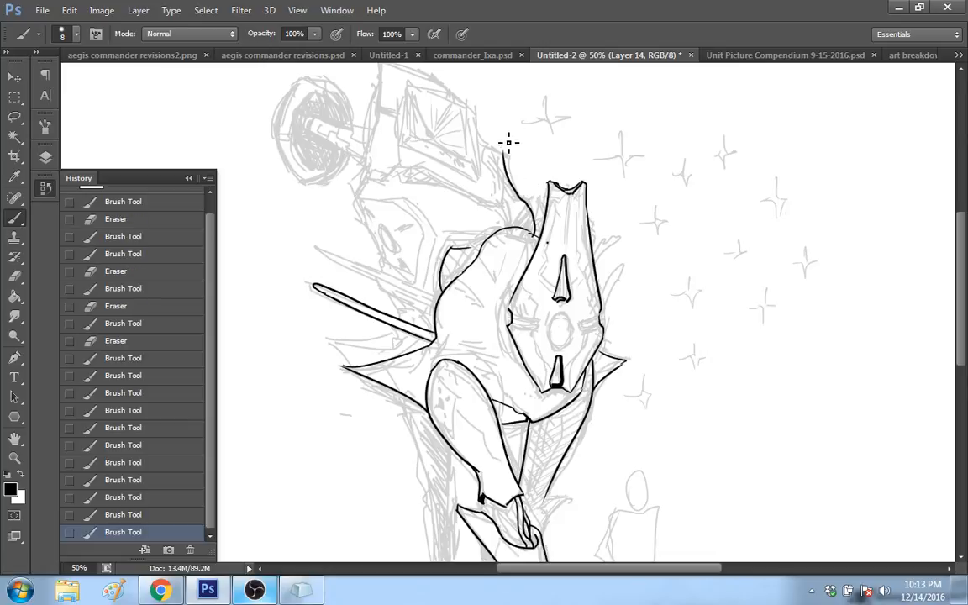
{"action": "left_click", "coordinate": [168, 518]}
{"action": "left_click_drag", "start_coordinate": [509, 159], "coordinate": [471, 128]}
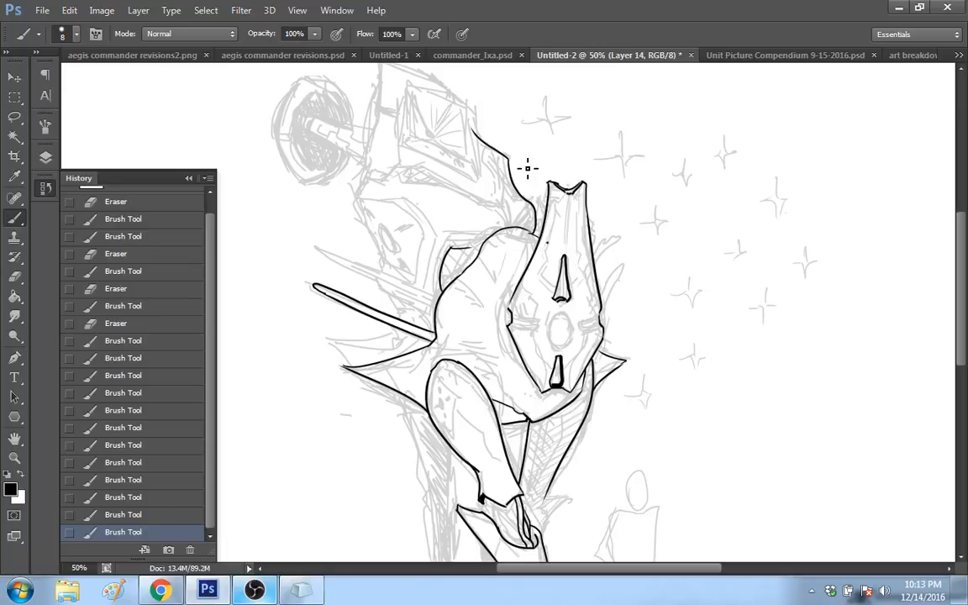
{"action": "left_click_drag", "start_coordinate": [508, 156], "coordinate": [517, 186]}
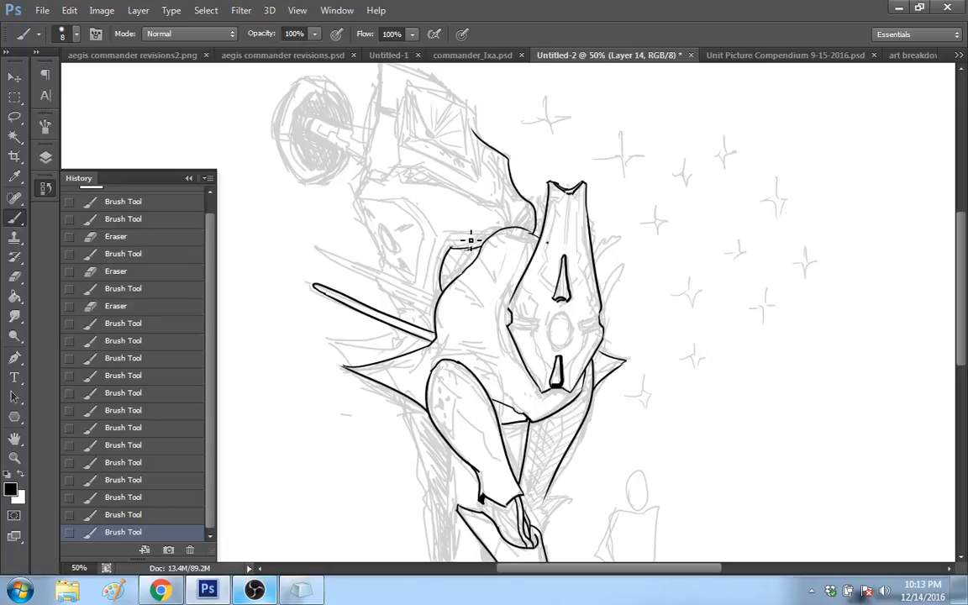
Step: Join the curved shoulder plate's upper edge to the body and thicken the right edge of the face plate's upper slot
{"action": "key", "text": "ctrl+z"}
{"action": "left_click_drag", "start_coordinate": [465, 248], "coordinate": [534, 230]}
{"action": "left_click_drag", "start_coordinate": [565, 257], "coordinate": [571, 298]}
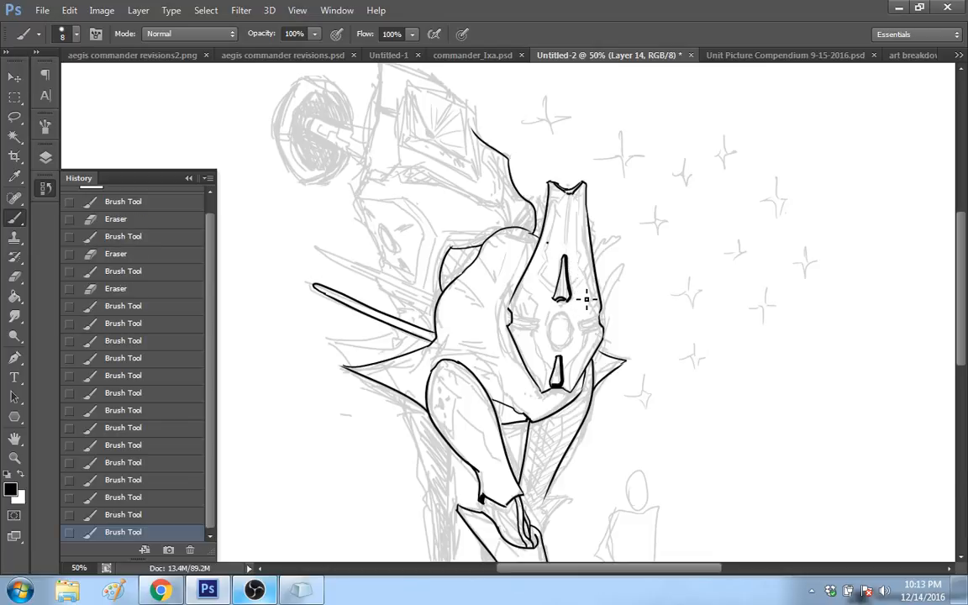
Step: Erase the inner ends of the long thin spine's edges where they meet the body contour
{"action": "scroll", "coordinate": [587, 298], "scroll_direction": "down", "scroll_amount": 1}
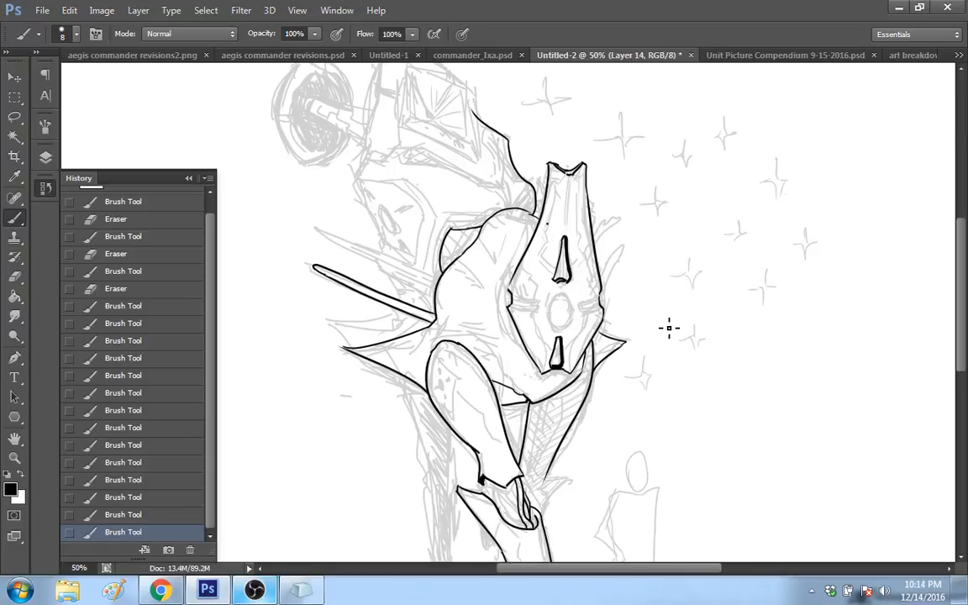
{"action": "left_click_drag", "start_coordinate": [959, 256], "coordinate": [958, 260]}
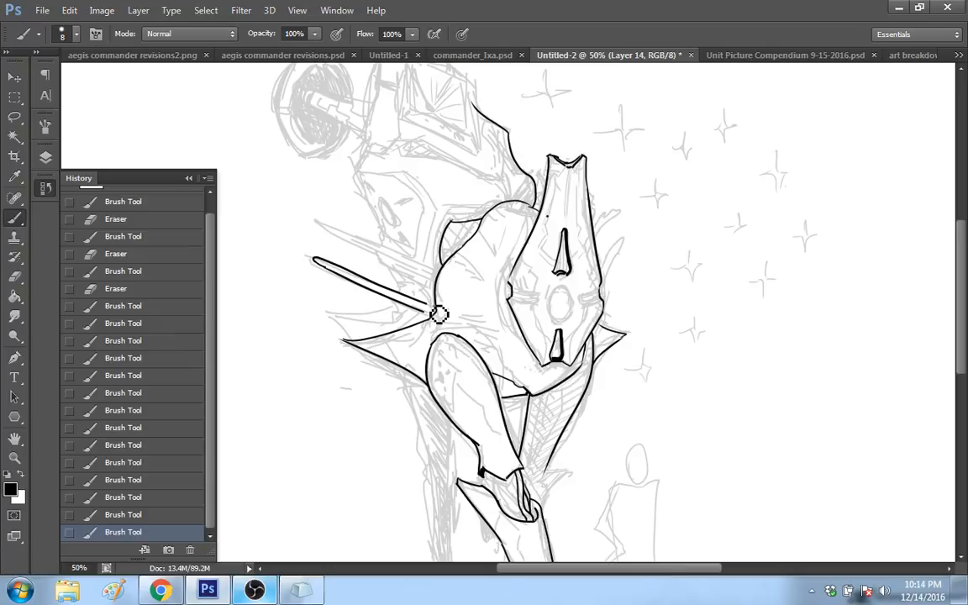
{"action": "left_click_drag", "start_coordinate": [438, 315], "coordinate": [446, 298]}
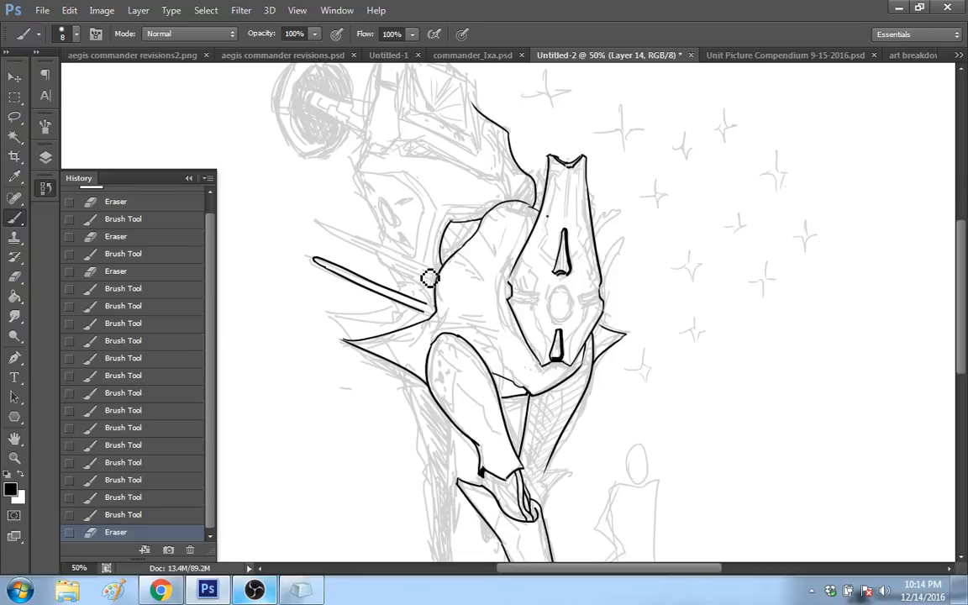
{"action": "left_click_drag", "start_coordinate": [429, 279], "coordinate": [454, 297]}
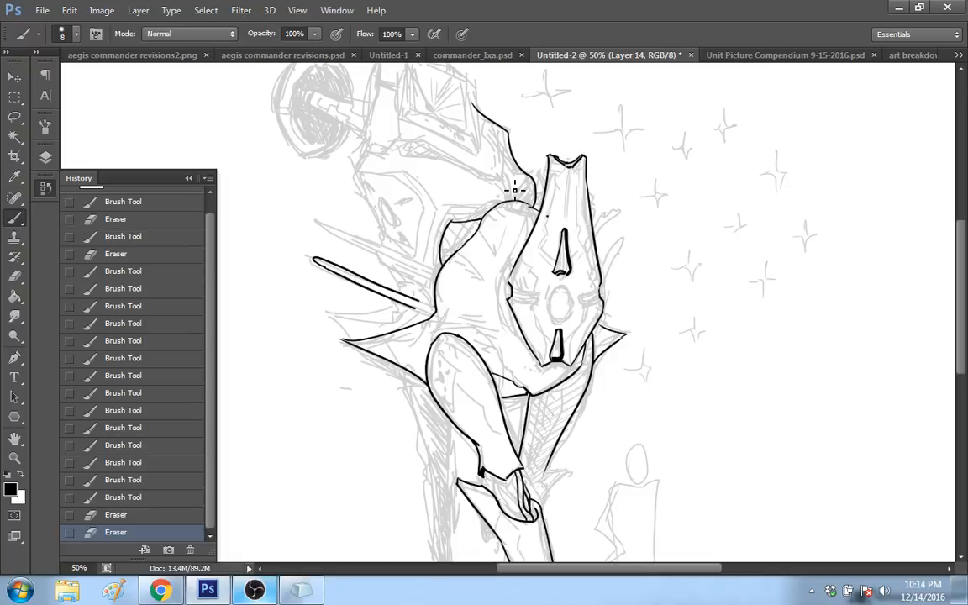
Step: Fill the knee joint with curved cable strands running from the upper leg's end into the lower leg's socket, redoing misplaced strokes
{"action": "scroll", "coordinate": [965, 311], "scroll_direction": "down", "scroll_amount": 4}
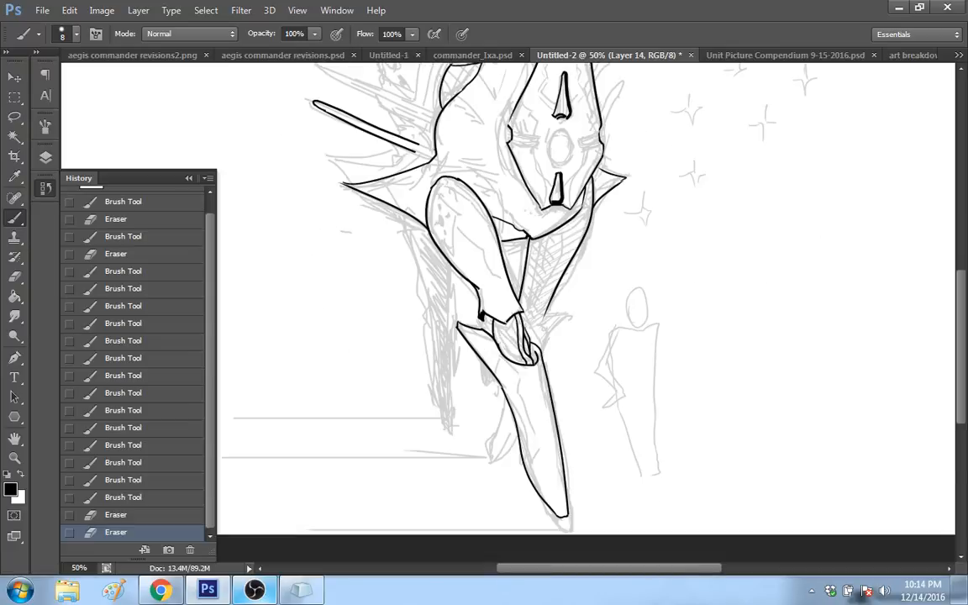
{"action": "left_click_drag", "start_coordinate": [494, 322], "coordinate": [526, 363]}
{"action": "left_click_drag", "start_coordinate": [503, 323], "coordinate": [537, 370]}
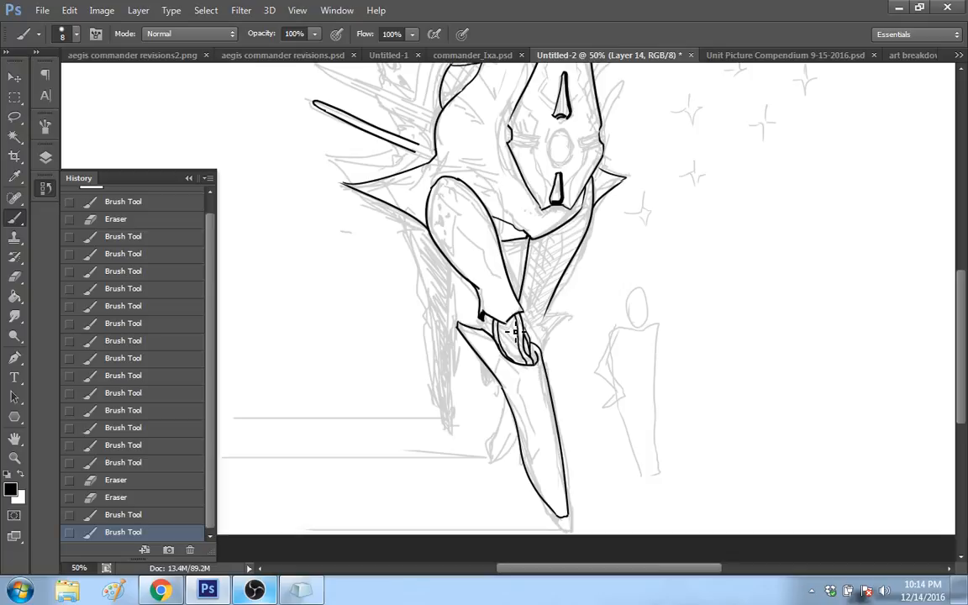
{"action": "left_click_drag", "start_coordinate": [518, 318], "coordinate": [528, 354]}
{"action": "left_click", "coordinate": [188, 510]}
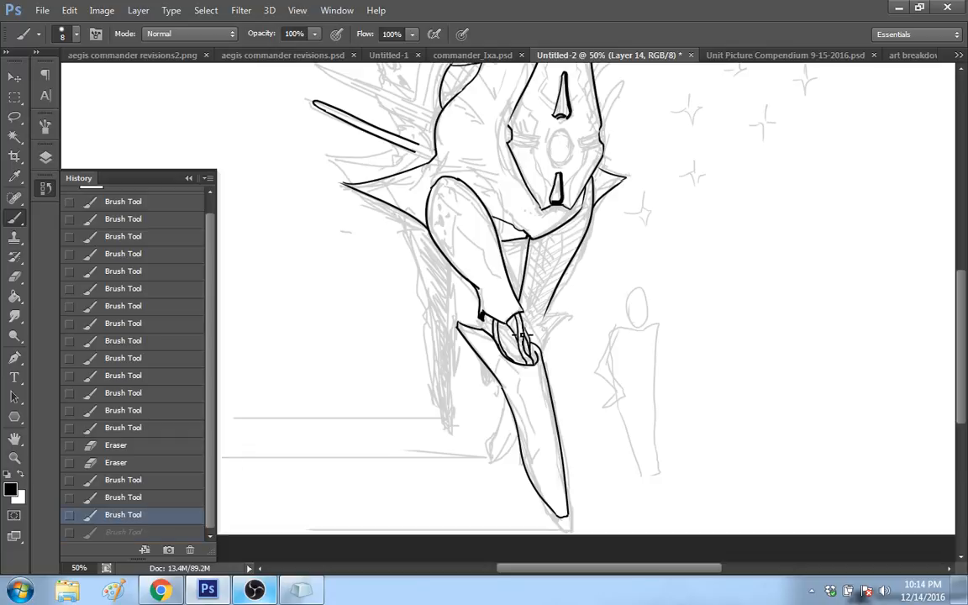
{"action": "mouse_move", "coordinate": [521, 334]}
{"action": "left_mouse_down"}
{"action": "mouse_move", "coordinate": [509, 333]}
{"action": "mouse_move", "coordinate": [511, 357]}
{"action": "mouse_move", "coordinate": [511, 340]}
{"action": "mouse_move", "coordinate": [526, 365]}
{"action": "left_mouse_up"}
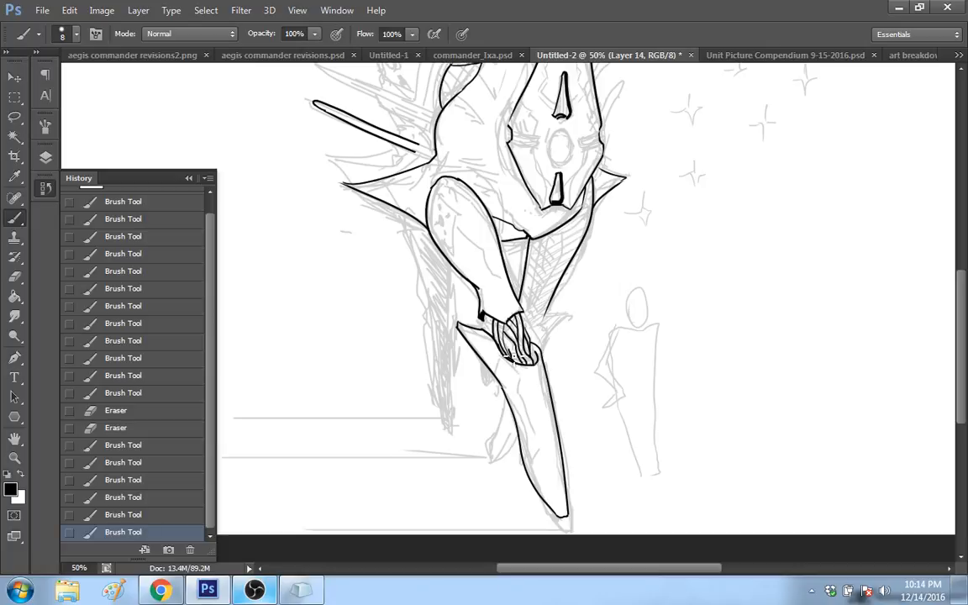
{"action": "left_click", "coordinate": [171, 514]}
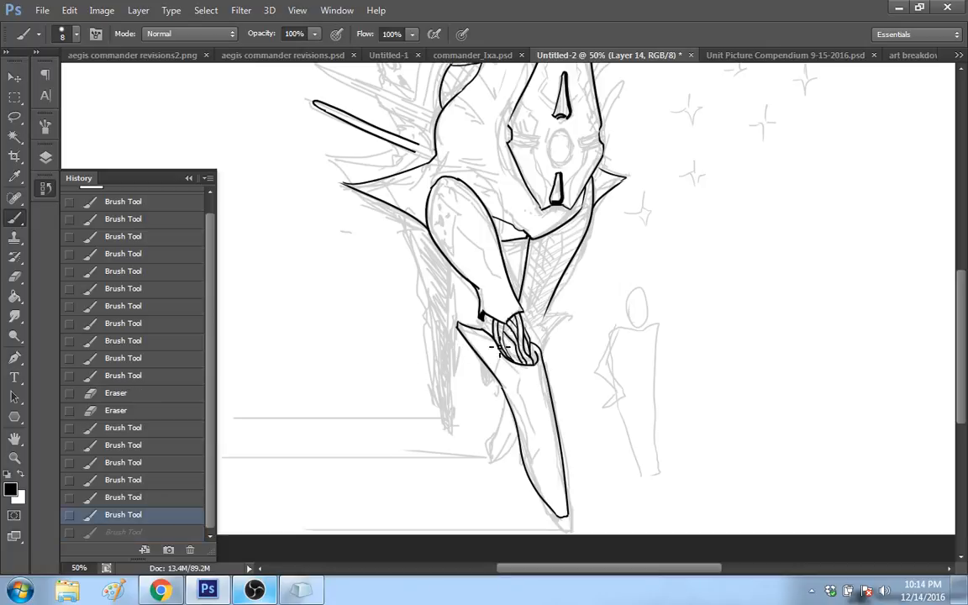
{"action": "left_click_drag", "start_coordinate": [506, 337], "coordinate": [522, 358]}
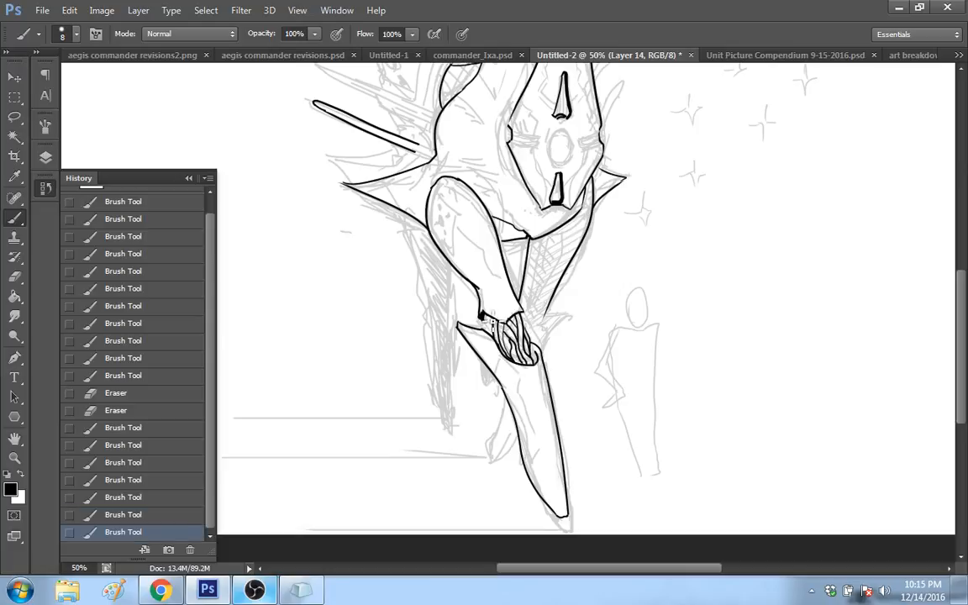
{"action": "left_click_drag", "start_coordinate": [489, 323], "coordinate": [493, 334]}
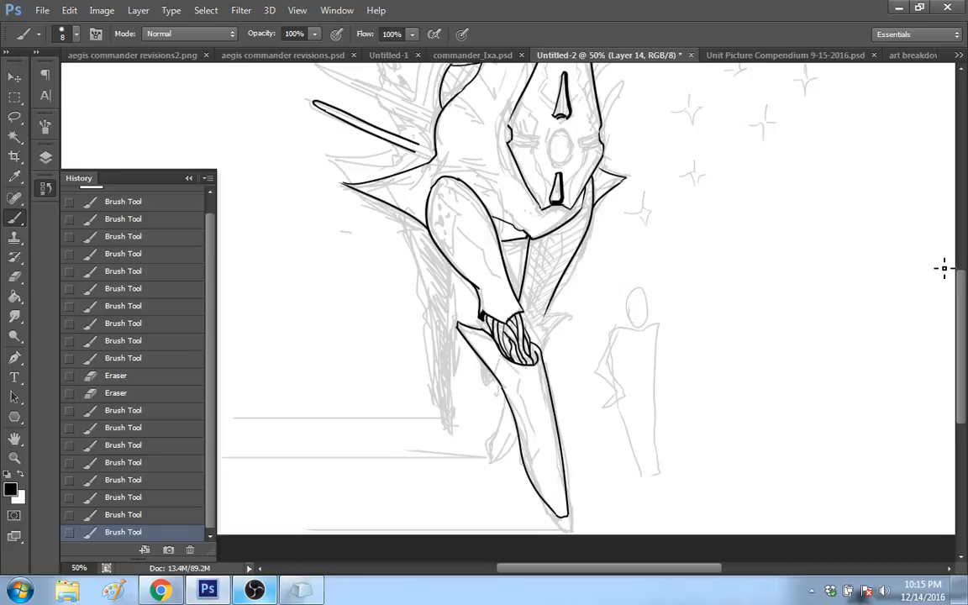
Step: Ink the small pointed spike projecting to the right behind the knee joint
{"action": "scroll", "coordinate": [925, 282], "scroll_direction": "up", "scroll_amount": 2}
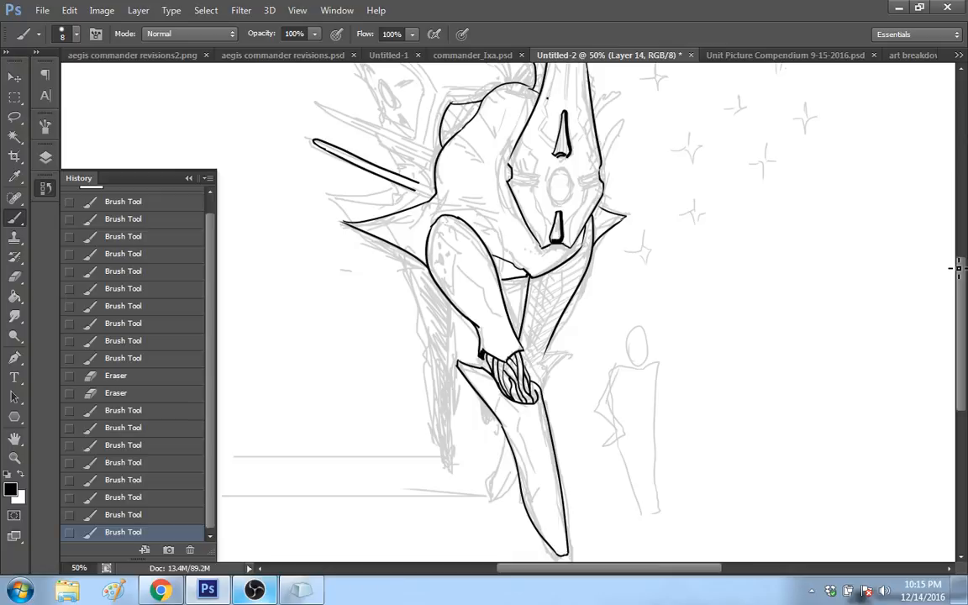
{"action": "scroll", "coordinate": [557, 313], "scroll_direction": "down", "scroll_amount": 1}
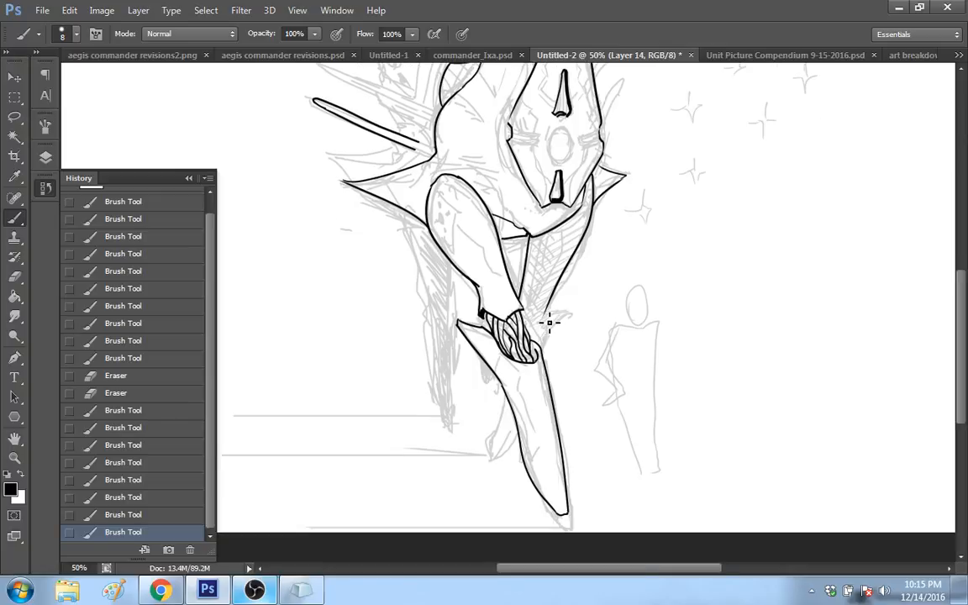
{"action": "left_click_drag", "start_coordinate": [549, 322], "coordinate": [568, 312]}
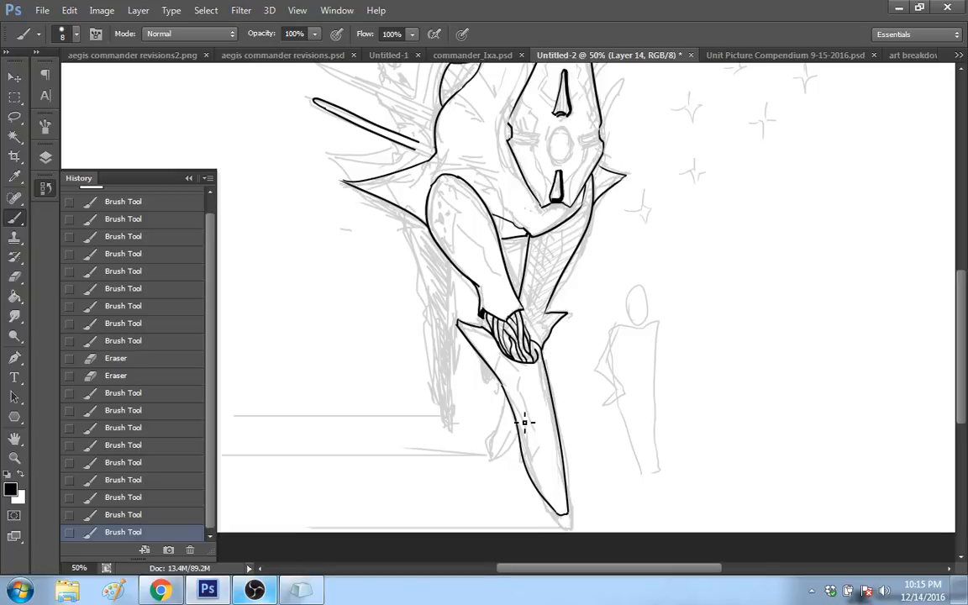
Step: Ink the narrow pointed far leg behind the lower leg, replacing the first attempt, and erase the stroke overlapping the front leg
{"action": "left_click_drag", "start_coordinate": [517, 418], "coordinate": [493, 458]}
{"action": "left_click", "coordinate": [168, 516]}
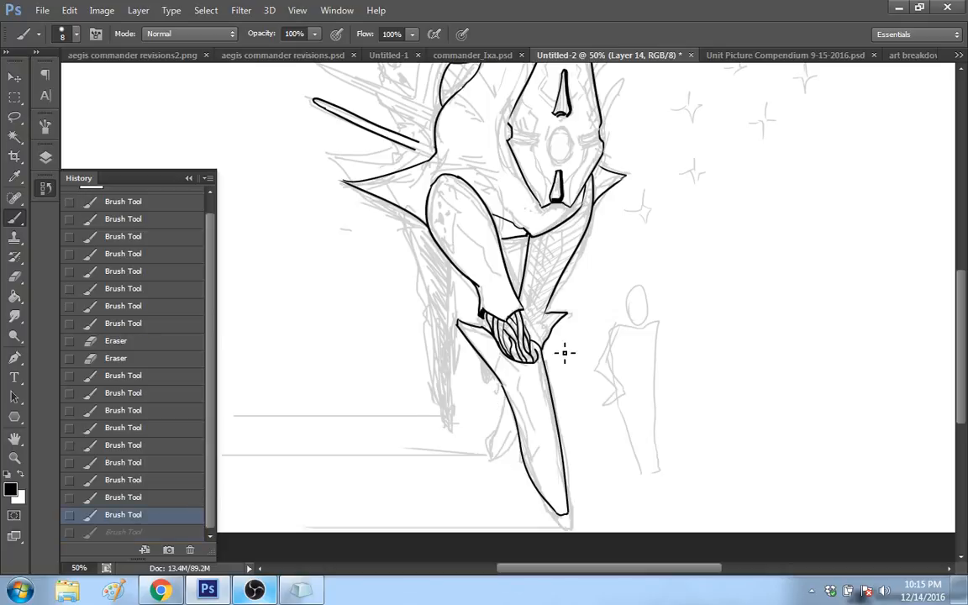
{"action": "left_click_drag", "start_coordinate": [492, 465], "coordinate": [521, 361]}
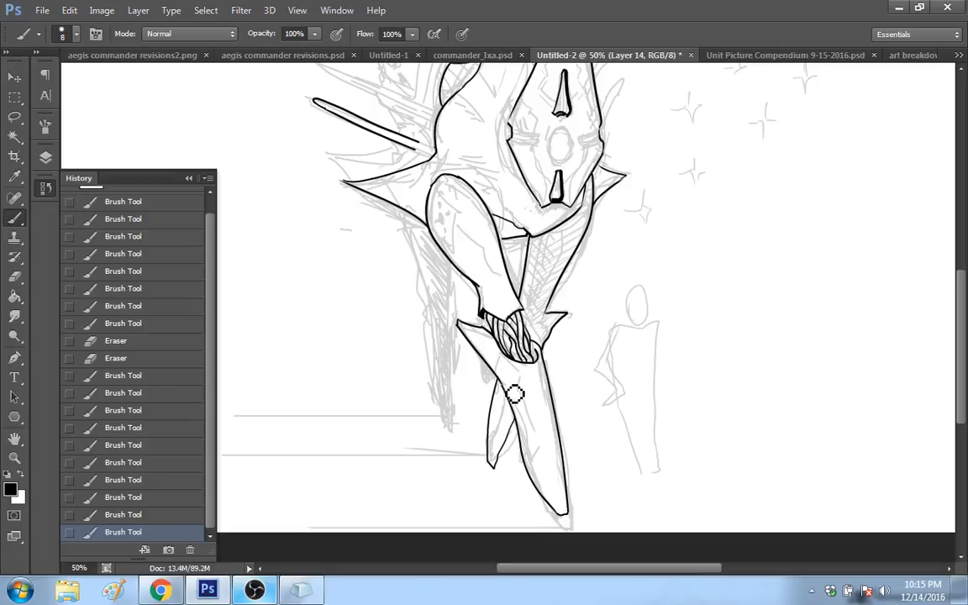
{"action": "left_click_drag", "start_coordinate": [515, 395], "coordinate": [517, 401]}
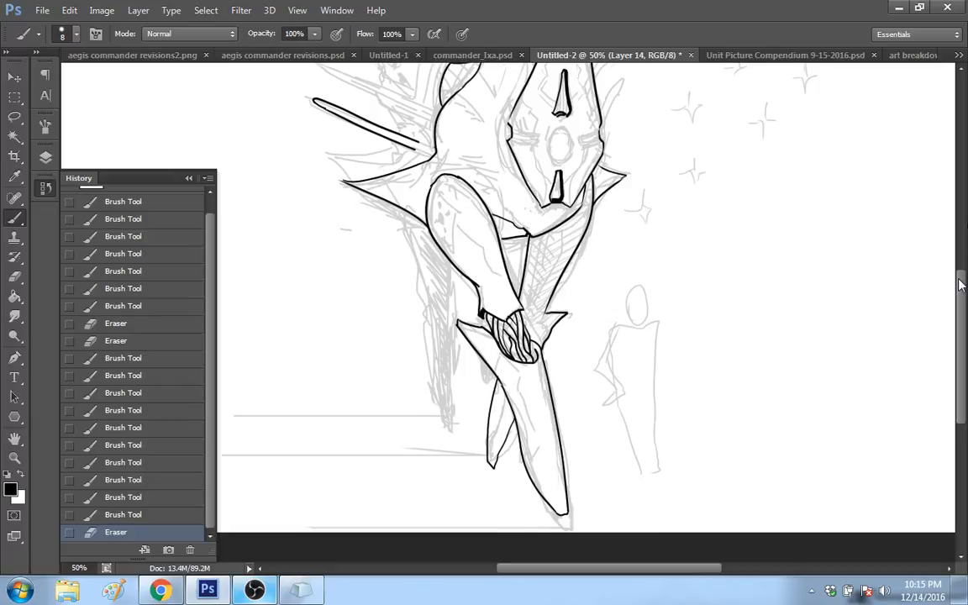
{"action": "left_click_drag", "start_coordinate": [961, 279], "coordinate": [963, 267]}
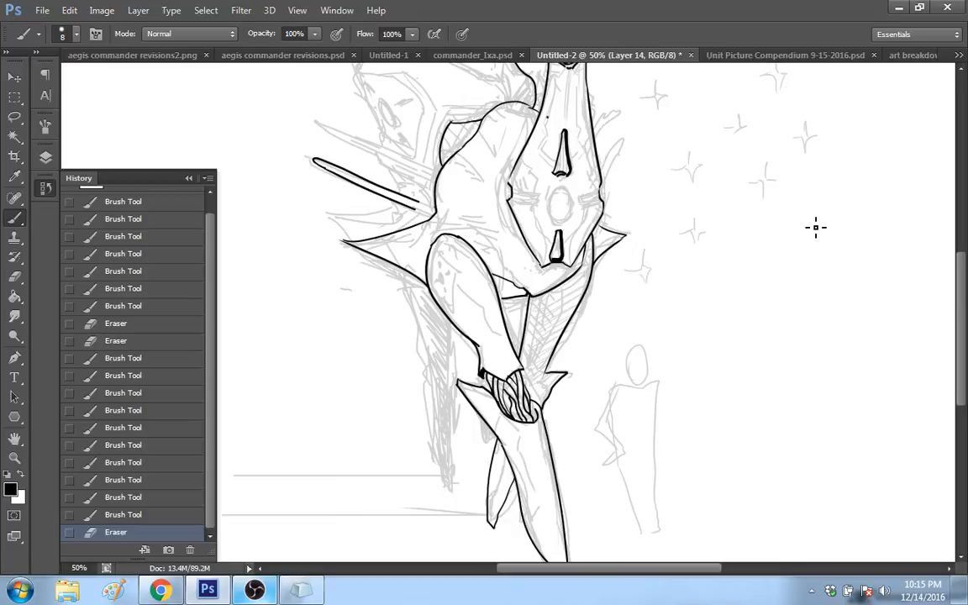
{"action": "scroll", "coordinate": [815, 227], "scroll_direction": "up", "scroll_amount": 3}
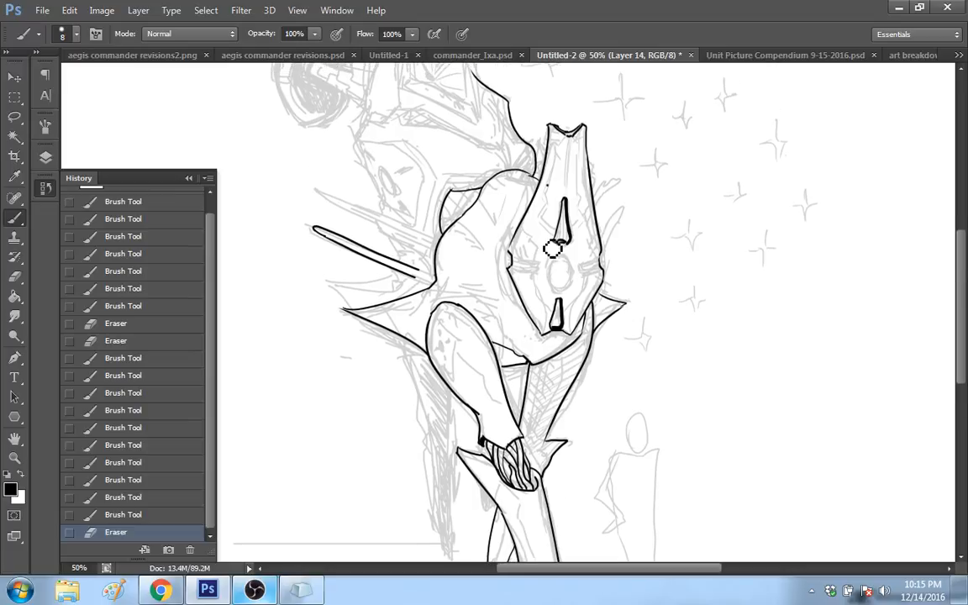
Step: Erase the overlap at the base of the face plate's upper slit and rework the notch on its right edge
{"action": "left_click_drag", "start_coordinate": [552, 249], "coordinate": [561, 242]}
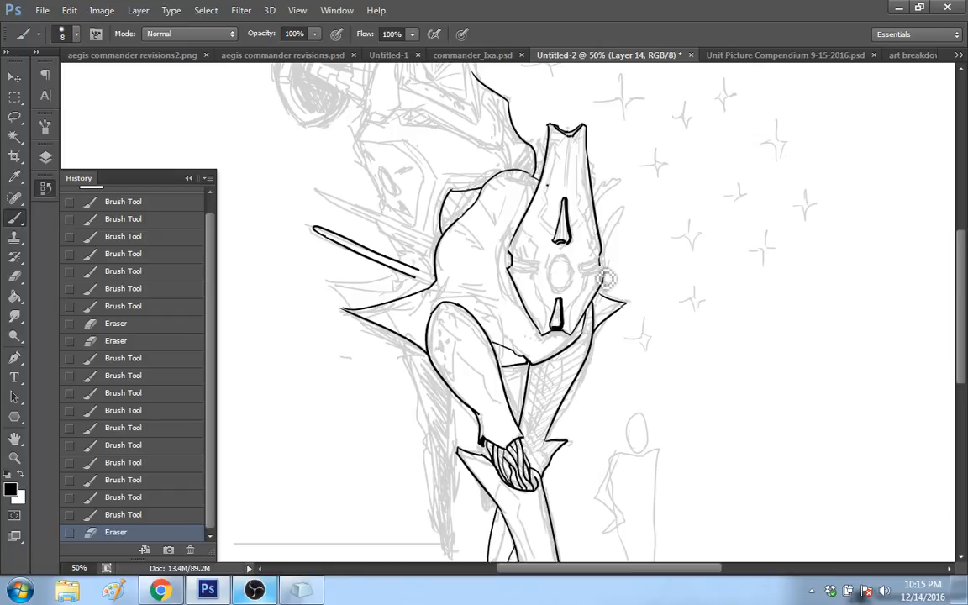
{"action": "left_click_drag", "start_coordinate": [606, 278], "coordinate": [609, 271]}
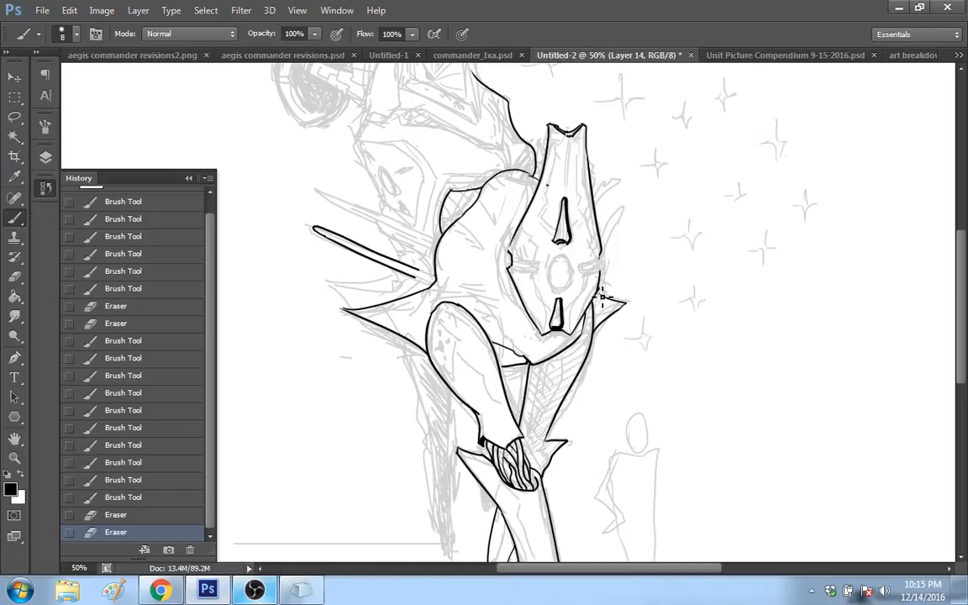
{"action": "left_click_drag", "start_coordinate": [611, 277], "coordinate": [612, 266]}
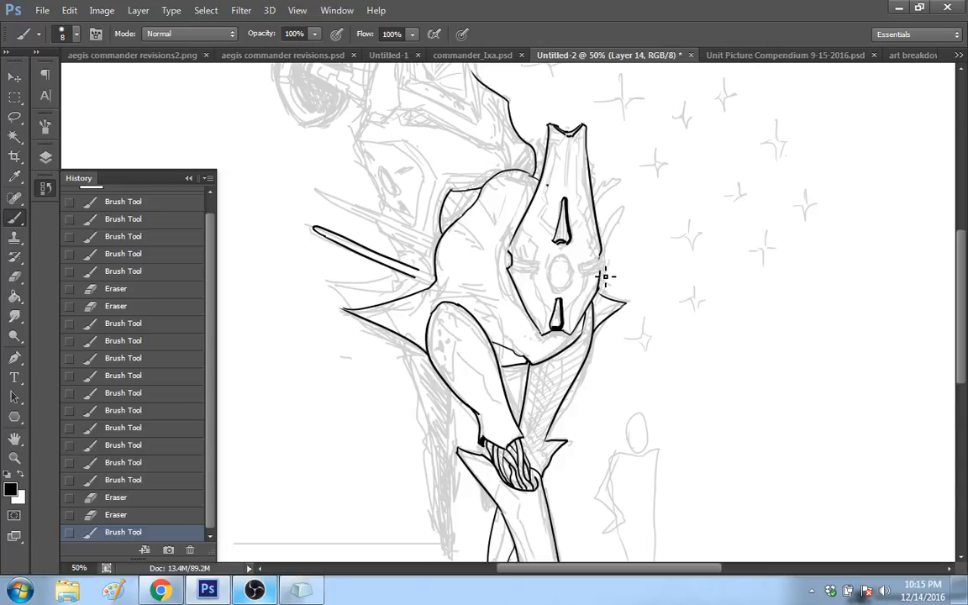
{"action": "left_click", "coordinate": [601, 265]}
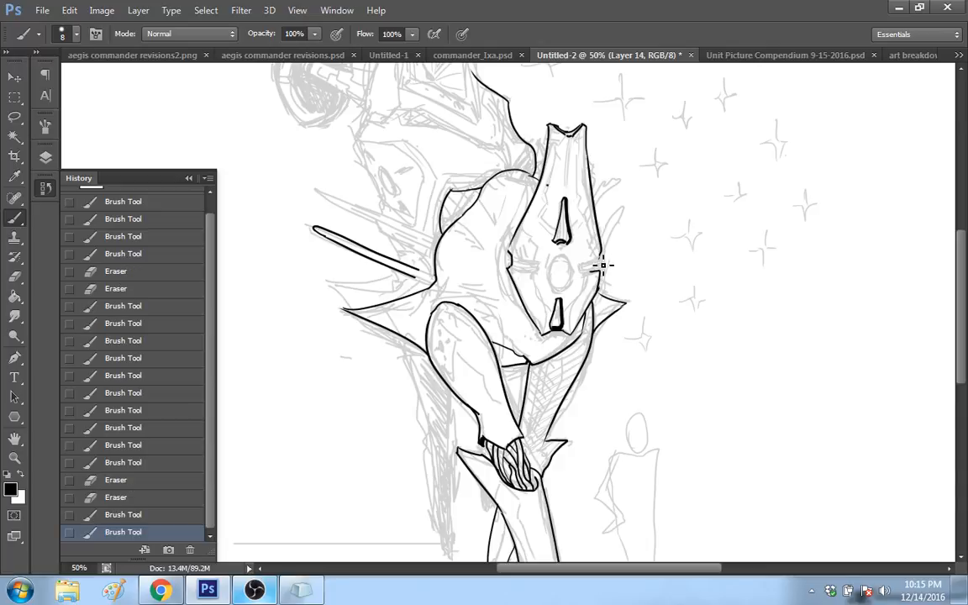
{"action": "left_click_drag", "start_coordinate": [601, 252], "coordinate": [592, 260]}
{"action": "left_click_drag", "start_coordinate": [510, 251], "coordinate": [524, 258]}
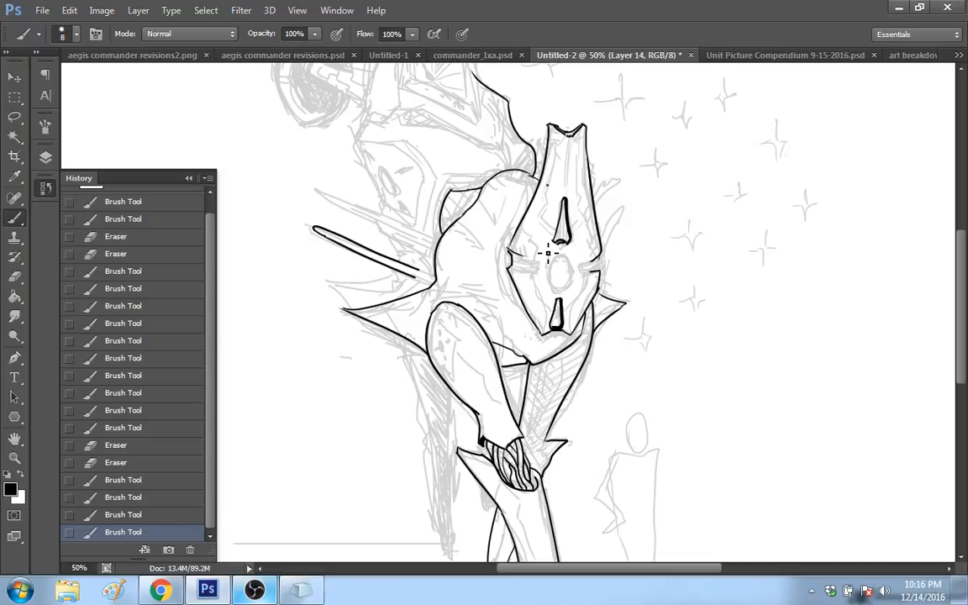
{"action": "key", "text": "ctrl+z"}
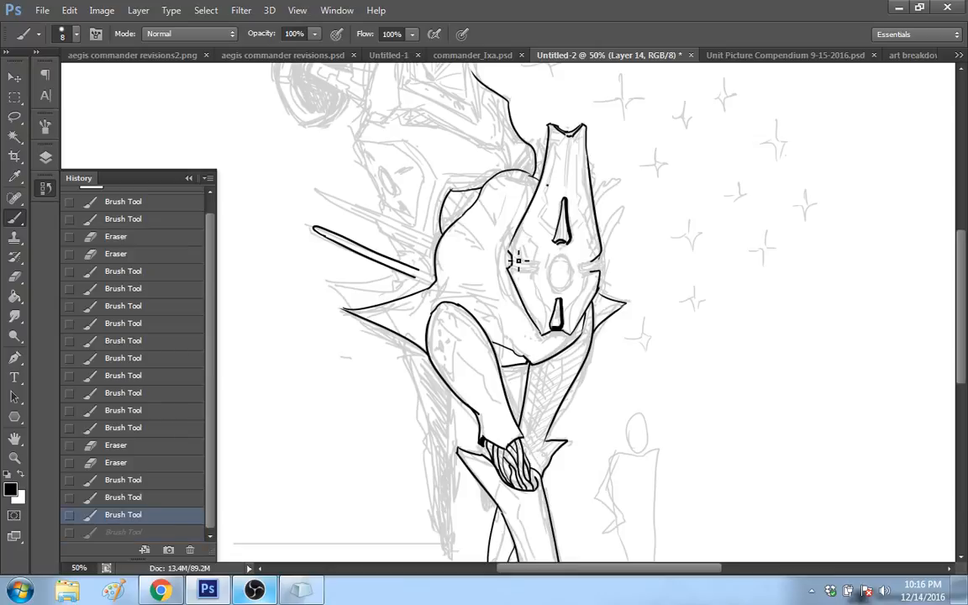
{"action": "left_click_drag", "start_coordinate": [518, 261], "coordinate": [550, 255]}
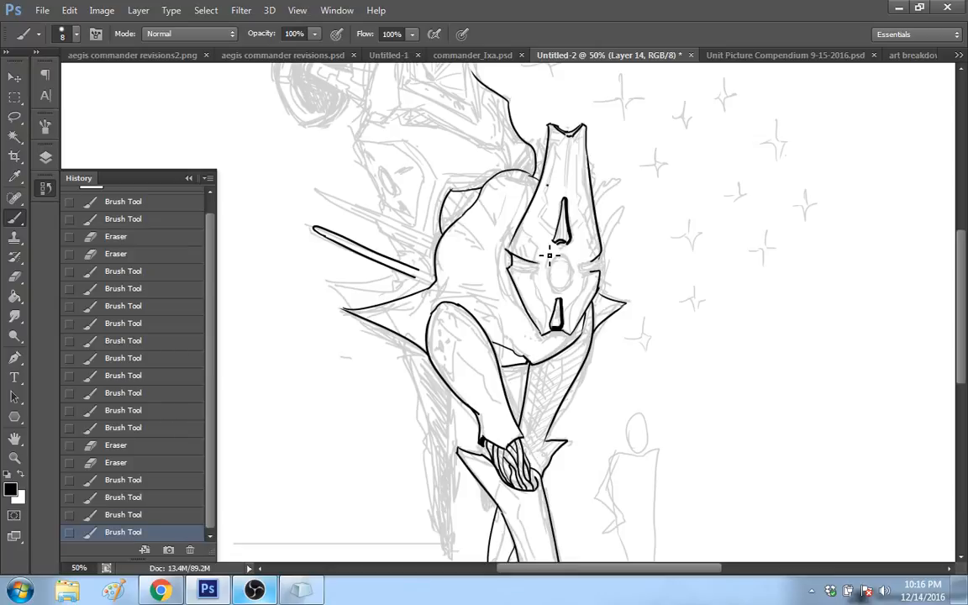
{"action": "left_click", "coordinate": [122, 497]}
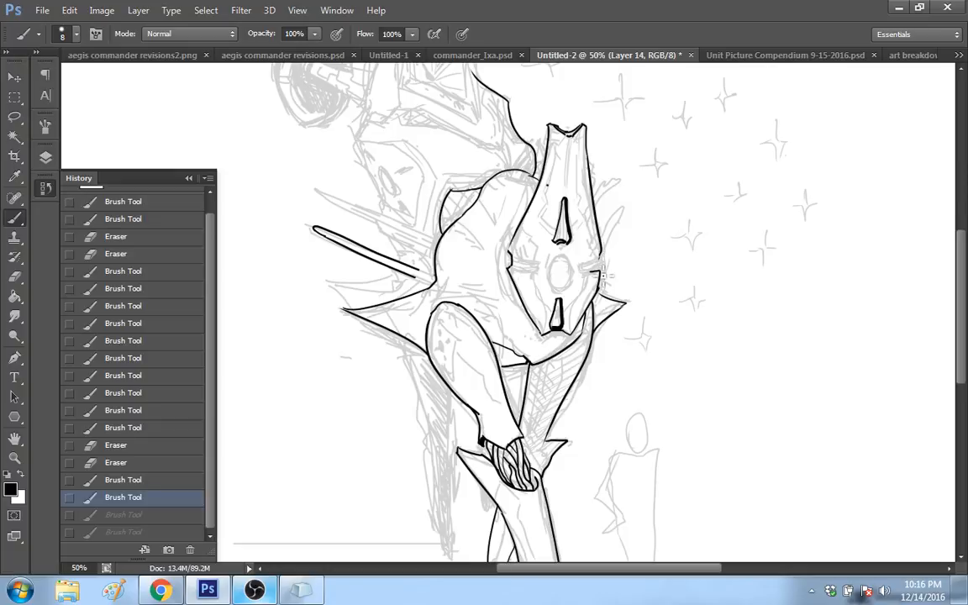
Step: Erase the notch strokes on the face plate's right edge and close the gap with one smooth outline curve
{"action": "left_click_drag", "start_coordinate": [601, 275], "coordinate": [611, 265]}
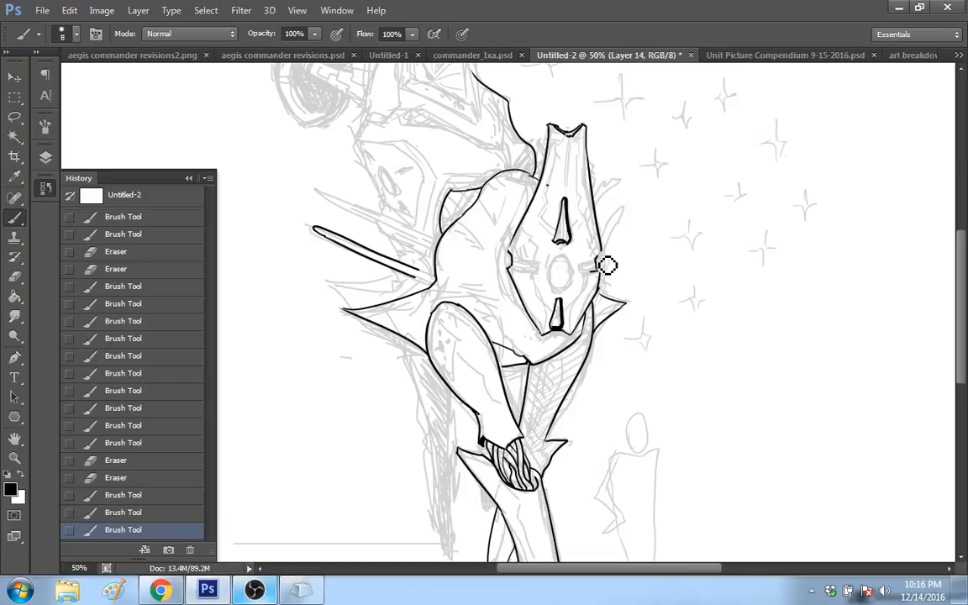
{"action": "mouse_move", "coordinate": [607, 265]}
{"action": "left_mouse_down"}
{"action": "mouse_move", "coordinate": [605, 258]}
{"action": "mouse_move", "coordinate": [599, 272]}
{"action": "left_mouse_up"}
{"action": "key", "text": "ctrl+z"}
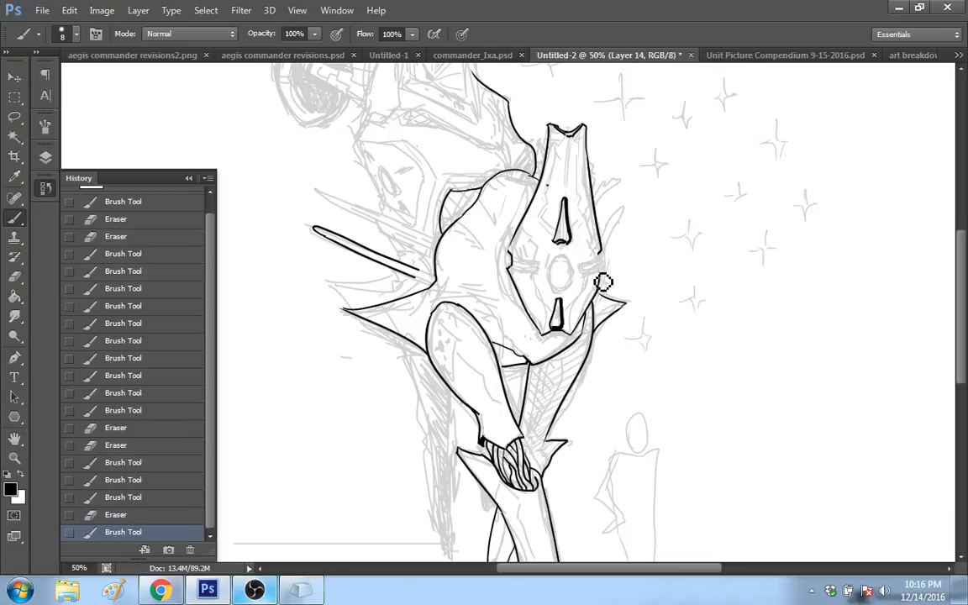
{"action": "left_click_drag", "start_coordinate": [603, 263], "coordinate": [604, 268]}
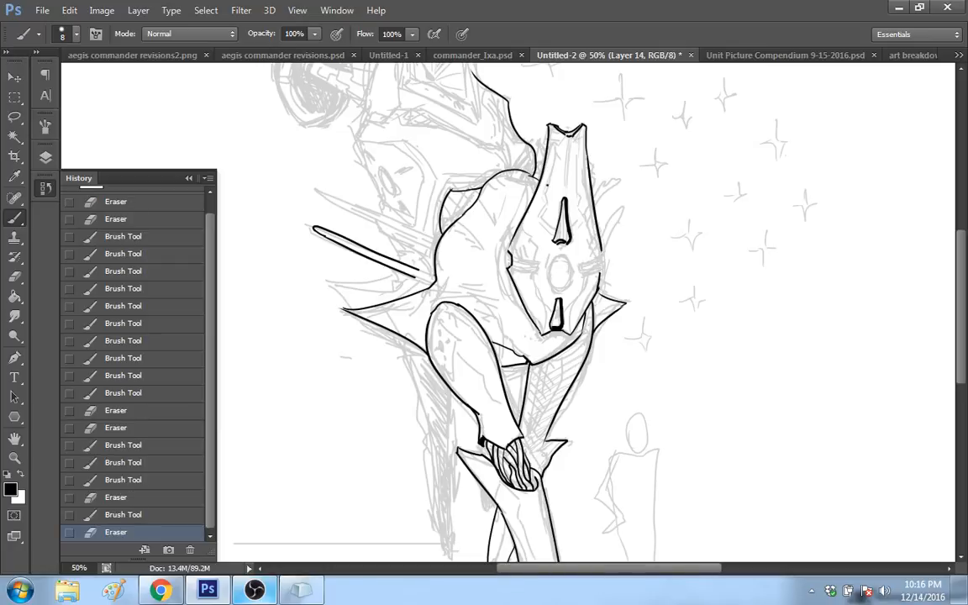
{"action": "left_click", "coordinate": [607, 255]}
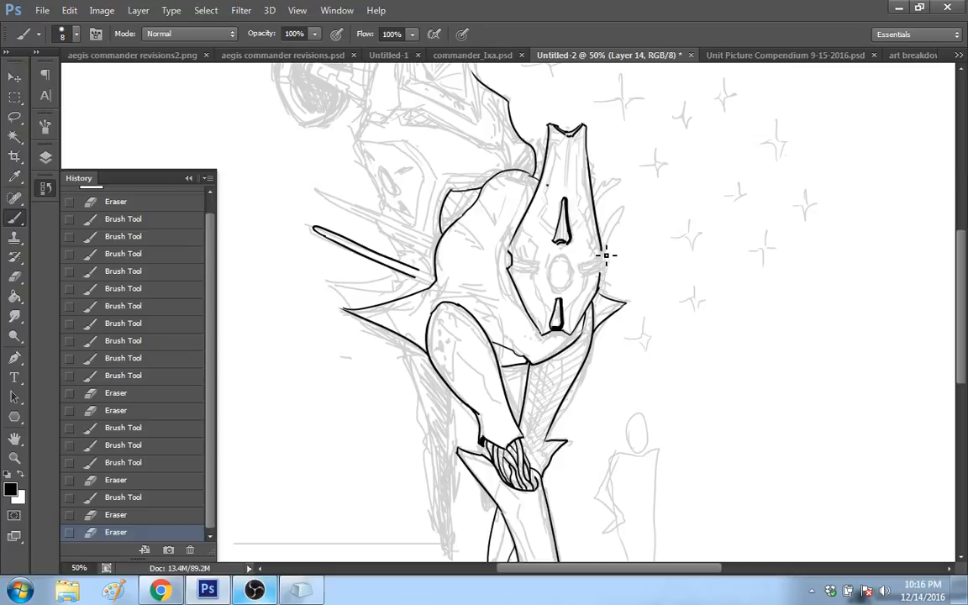
{"action": "left_click_drag", "start_coordinate": [606, 251], "coordinate": [599, 284]}
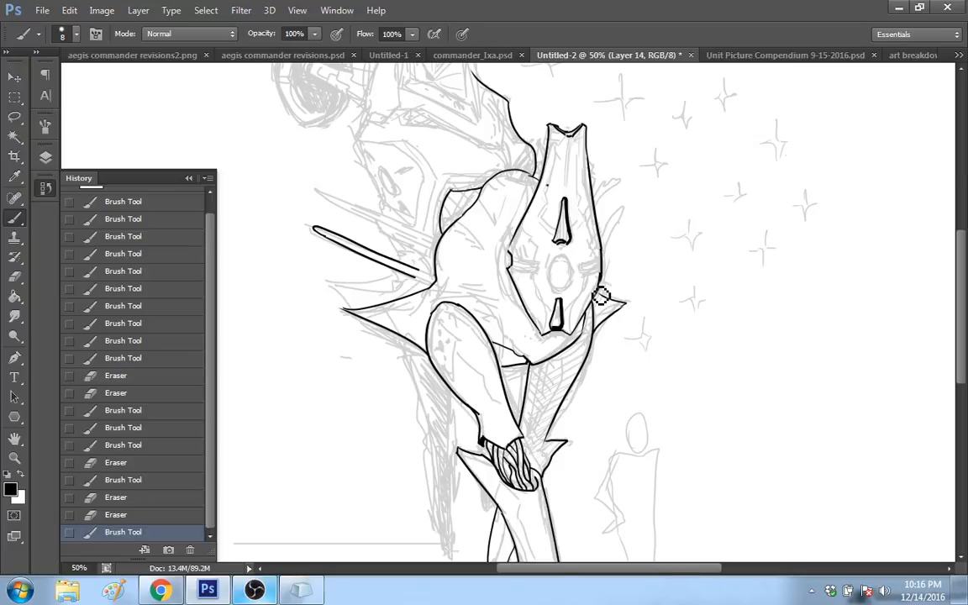
Step: Redo the upper edge of the small spike beside the face plate's lower right edge and erase stray marks around it
{"action": "mouse_move", "coordinate": [601, 296]}
{"action": "left_mouse_down"}
{"action": "mouse_move", "coordinate": [619, 292]}
{"action": "mouse_move", "coordinate": [606, 304]}
{"action": "mouse_move", "coordinate": [608, 291]}
{"action": "mouse_move", "coordinate": [622, 303]}
{"action": "left_mouse_up"}
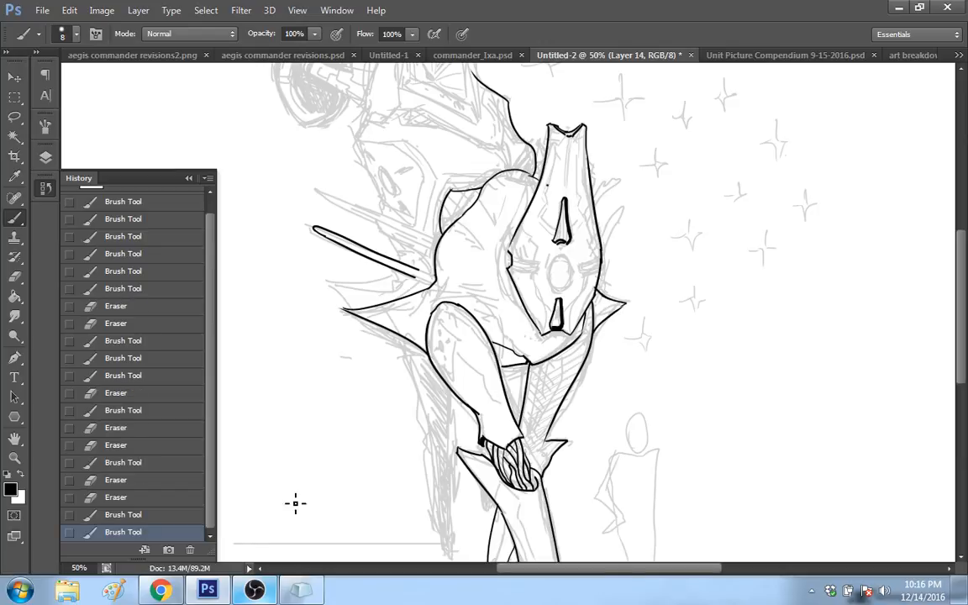
{"action": "left_click", "coordinate": [171, 516]}
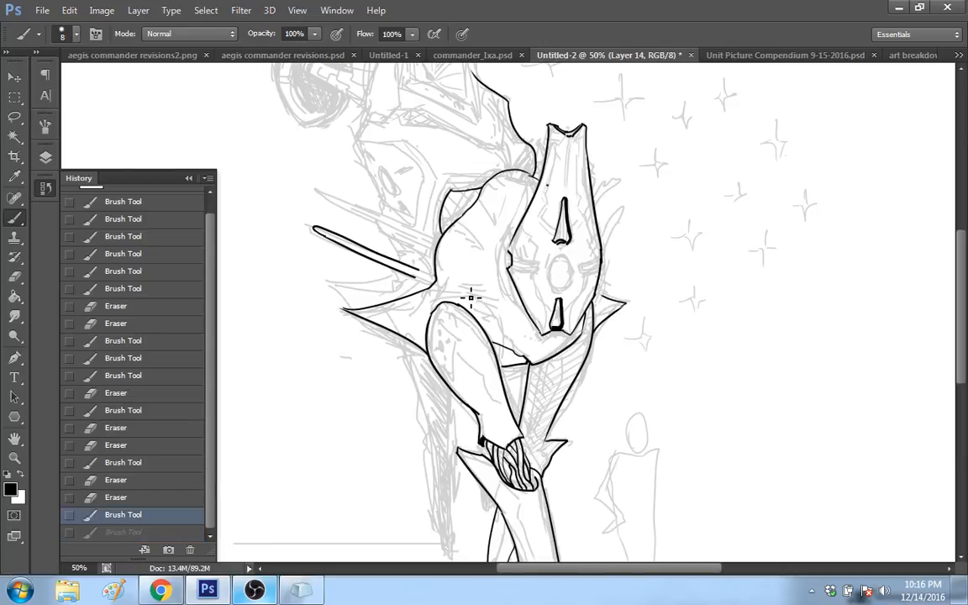
{"action": "left_click_drag", "start_coordinate": [600, 292], "coordinate": [622, 301]}
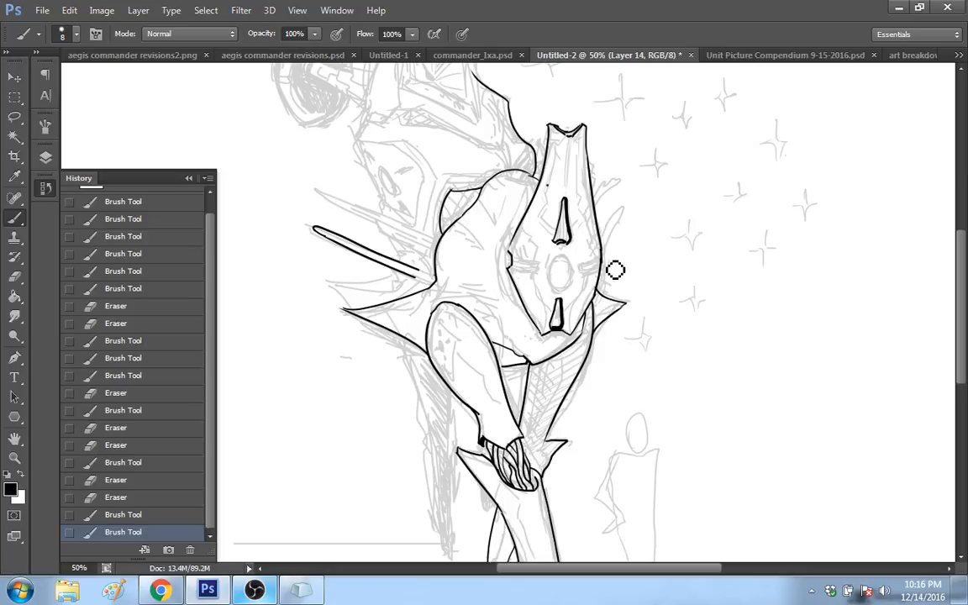
{"action": "left_click_drag", "start_coordinate": [615, 270], "coordinate": [621, 279]}
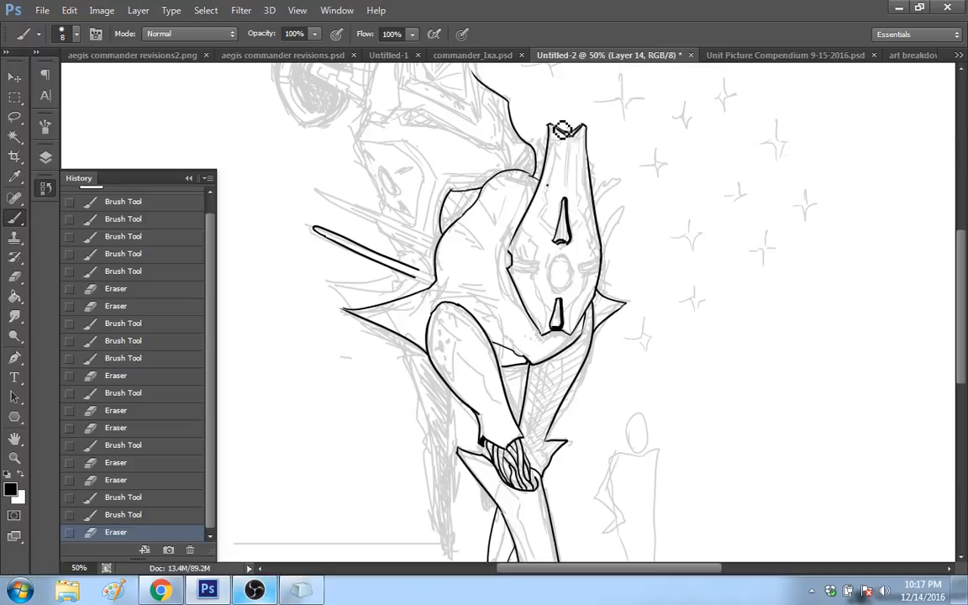
Step: Erase the excess ink around the notch at the face plate's top end and clean up its edge
{"action": "left_click", "coordinate": [590, 140]}
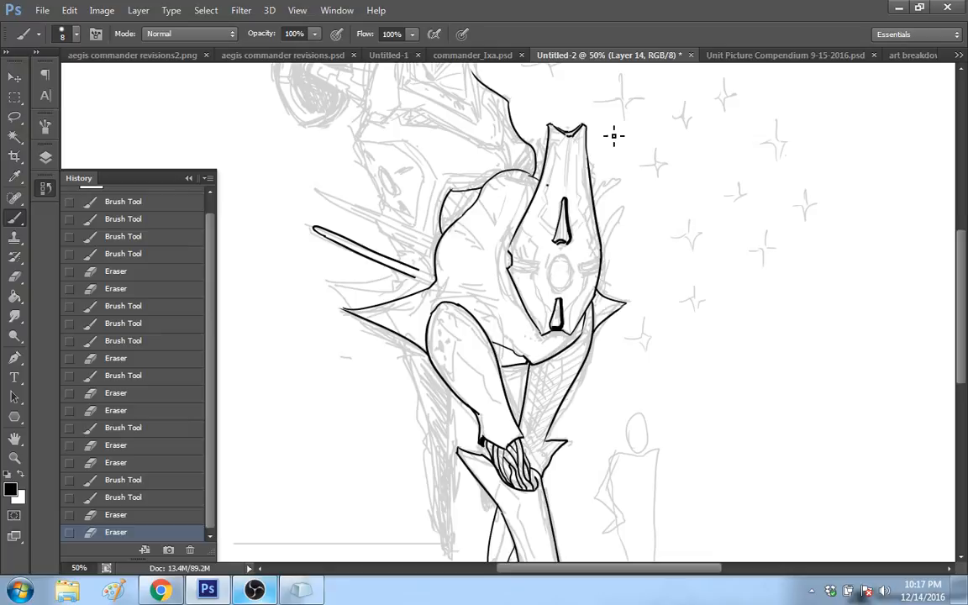
{"action": "left_click", "coordinate": [588, 140]}
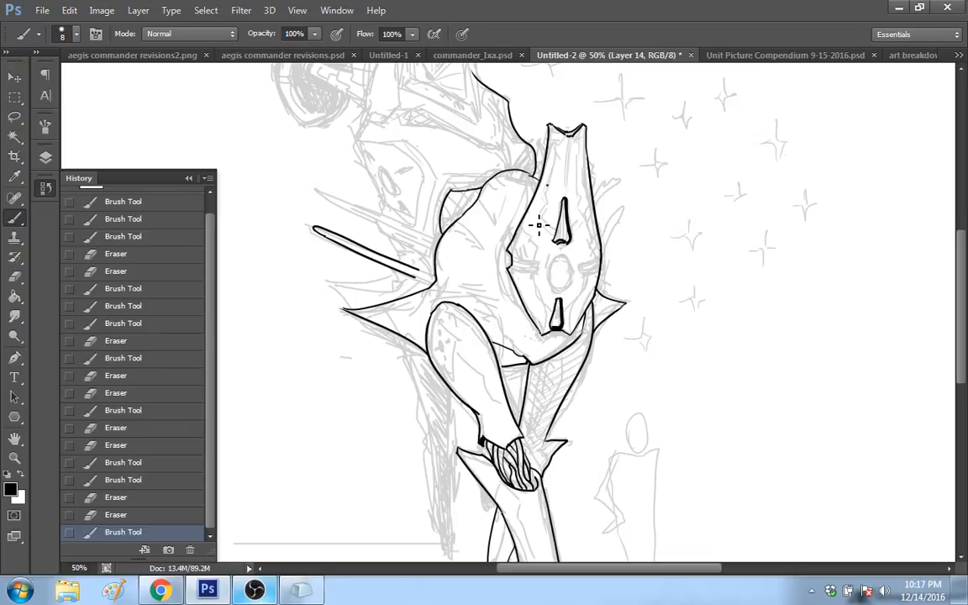
{"action": "key", "text": "ctrl+z"}
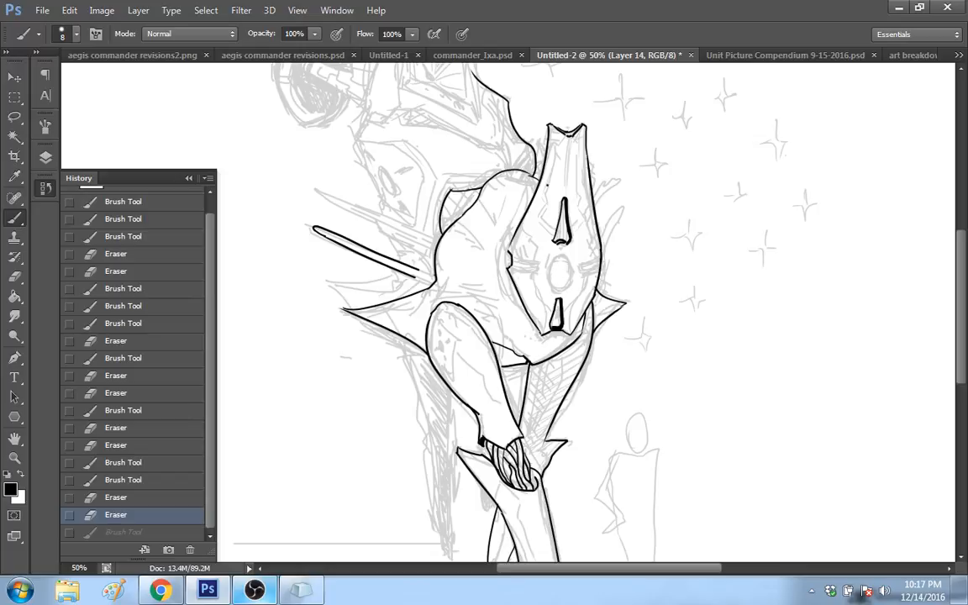
{"action": "key", "text": "ctrl+z"}
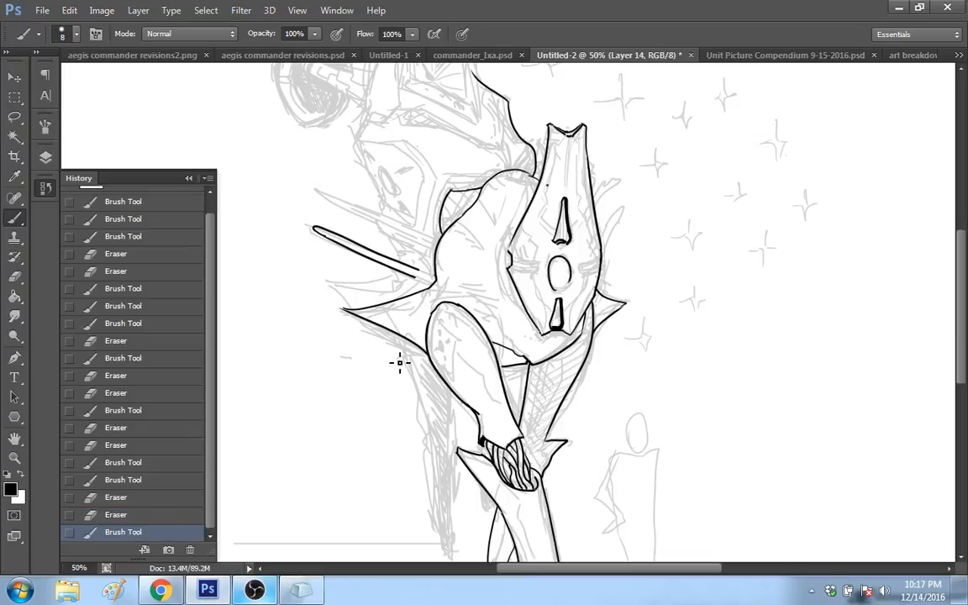
{"action": "key", "text": "ctrl+z"}
{"action": "key", "text": "ctrl+z"}
{"action": "left_click", "coordinate": [180, 514]}
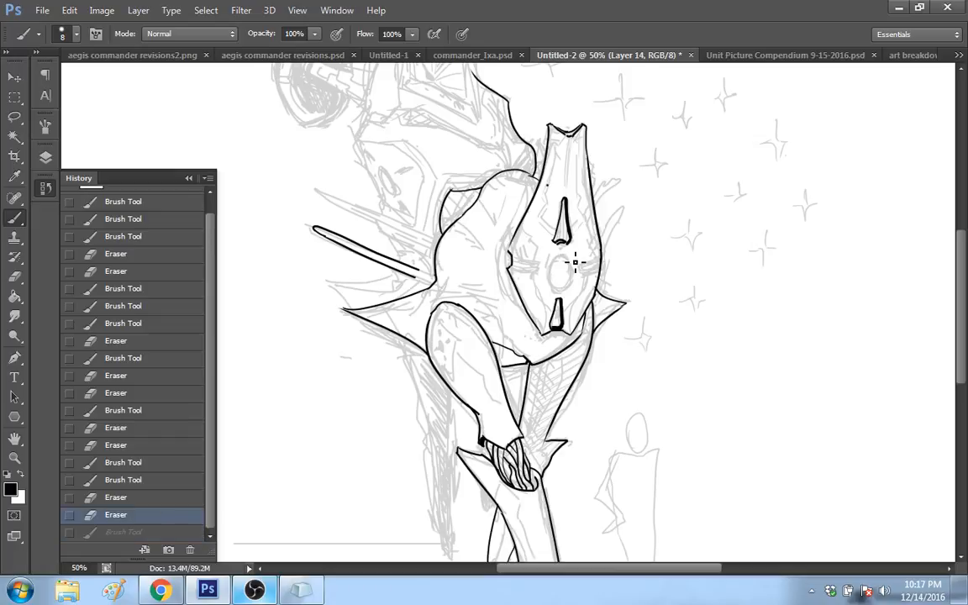
{"action": "left_click", "coordinate": [184, 528]}
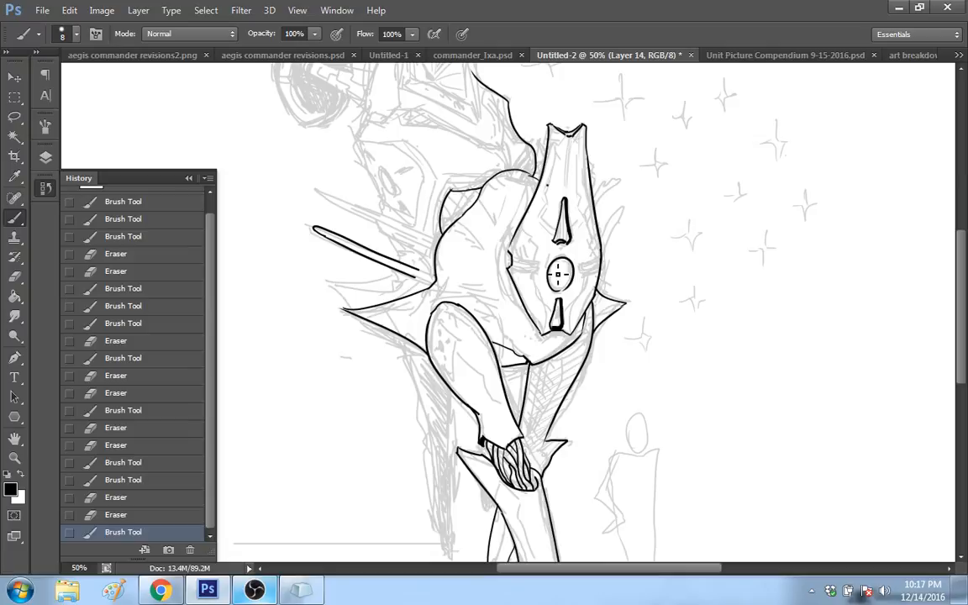
{"action": "key", "text": "ctrl+z"}
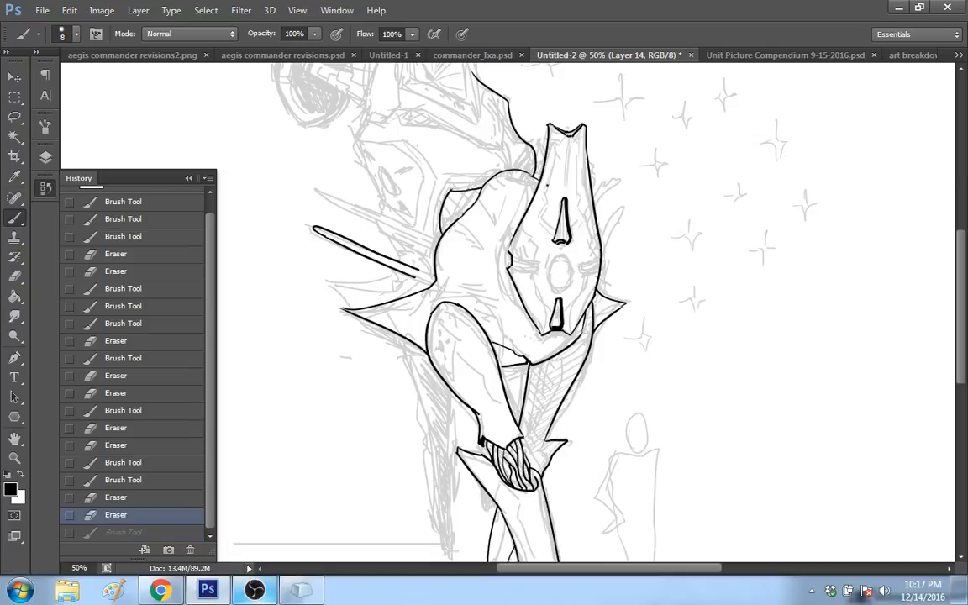
{"action": "key", "text": "ctrl+z"}
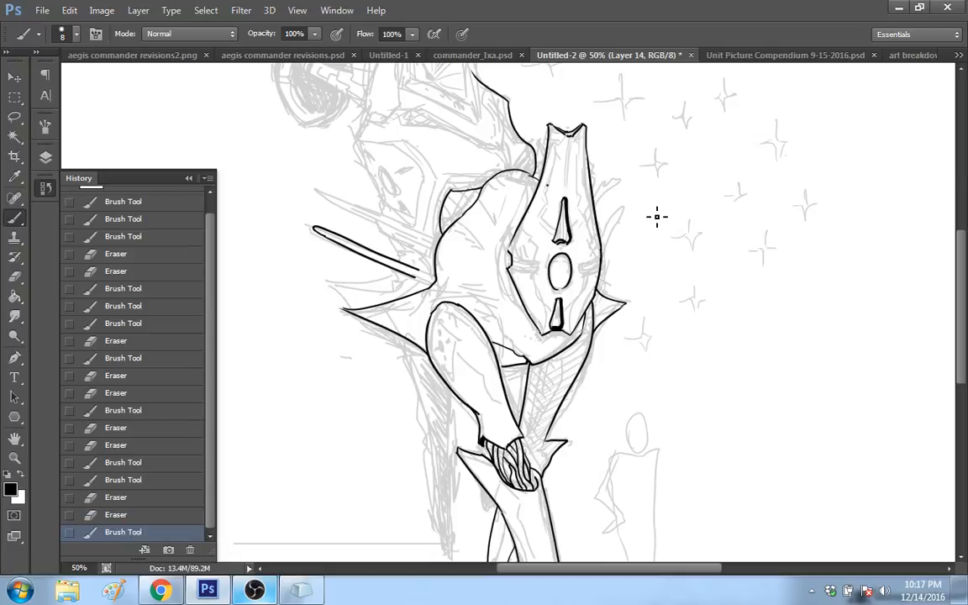
{"action": "key", "text": "ctrl+z"}
{"action": "left_click_drag", "start_coordinate": [564, 254], "coordinate": [580, 264]}
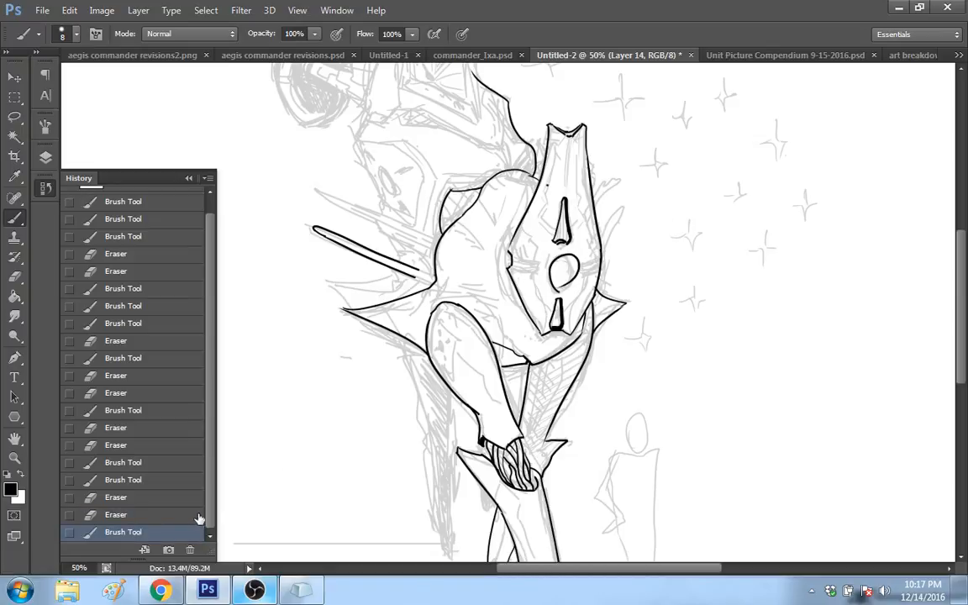
{"action": "left_click", "coordinate": [197, 516]}
{"action": "key", "text": "ctrl+z"}
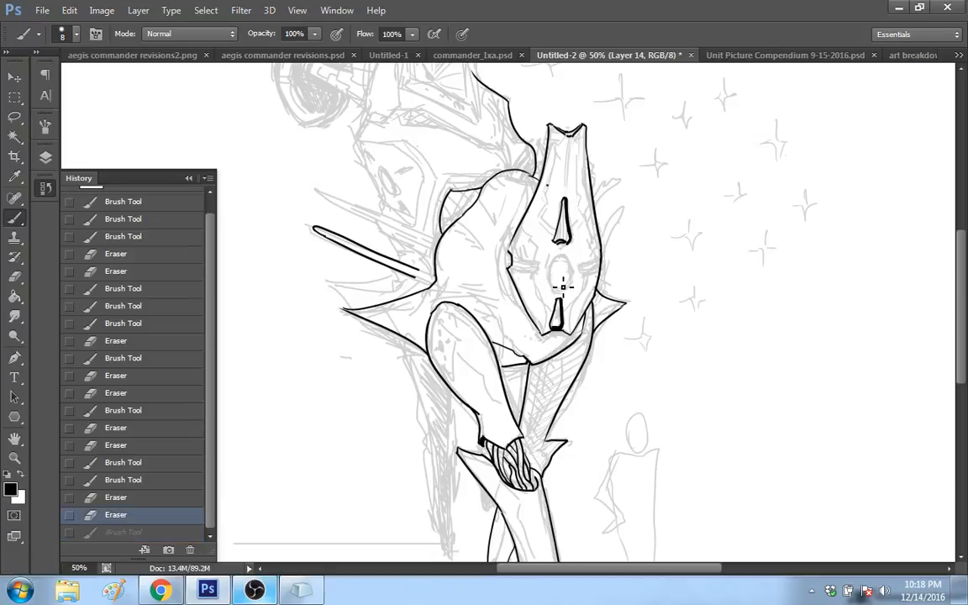
{"action": "key", "text": "ctrl+z"}
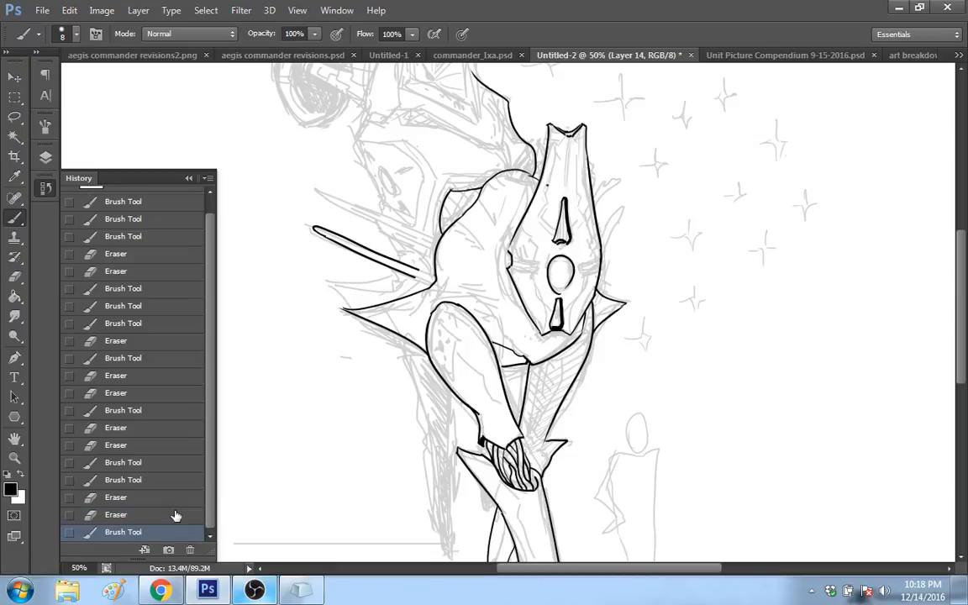
{"action": "left_click", "coordinate": [176, 516]}
{"action": "left_click_drag", "start_coordinate": [559, 259], "coordinate": [564, 261]}
{"action": "left_click", "coordinate": [190, 514]}
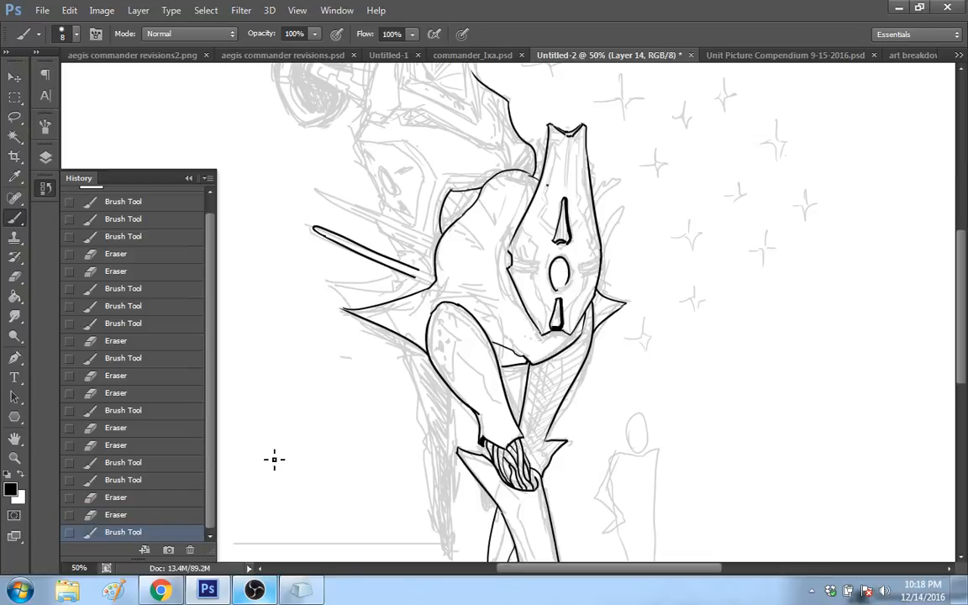
{"action": "left_click", "coordinate": [186, 515]}
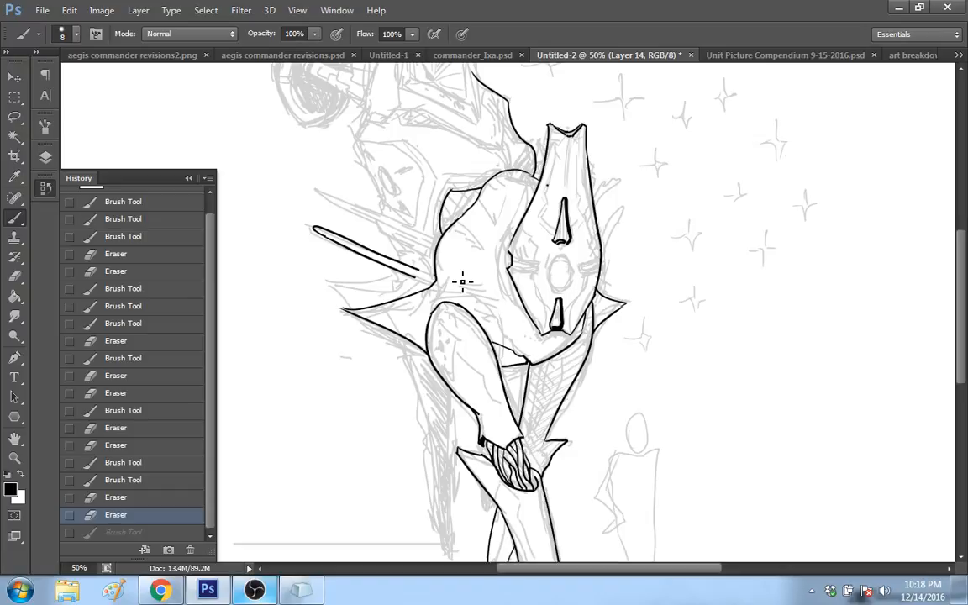
{"action": "left_click_drag", "start_coordinate": [559, 259], "coordinate": [564, 262]}
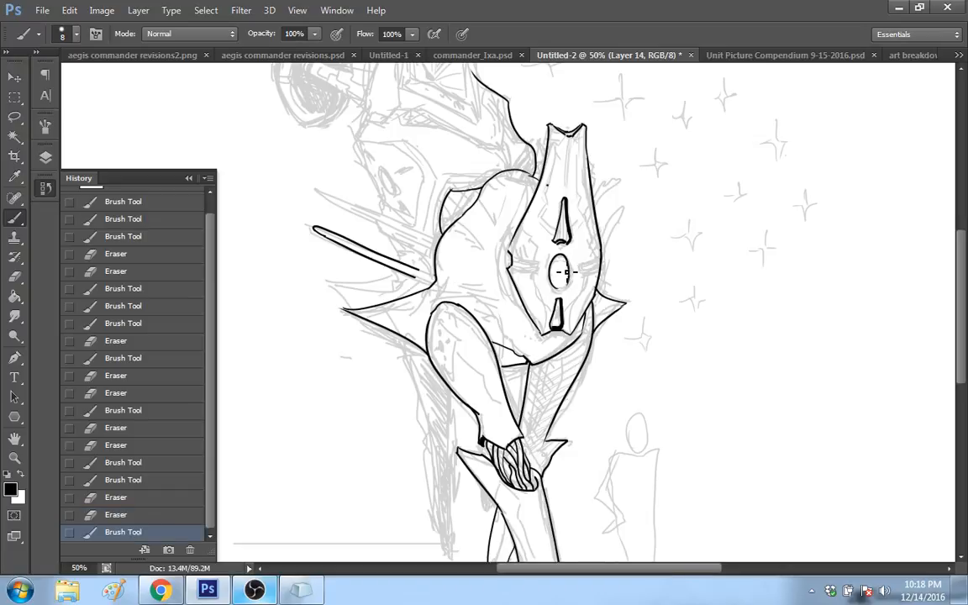
{"action": "key", "text": "ctrl+z"}
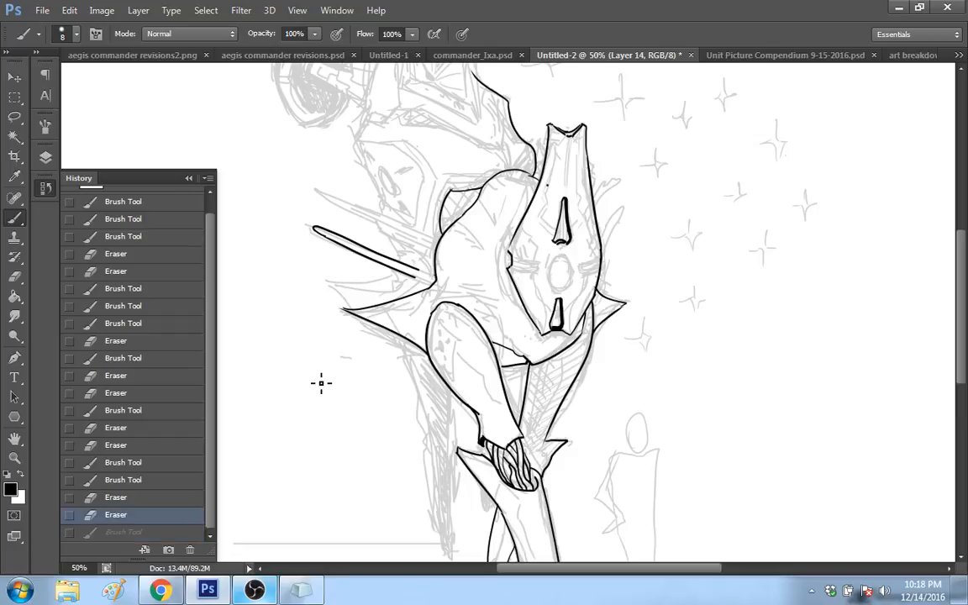
{"action": "left_click", "coordinate": [178, 531]}
{"action": "left_click", "coordinate": [178, 517]}
{"action": "key", "text": "ctrl+z"}
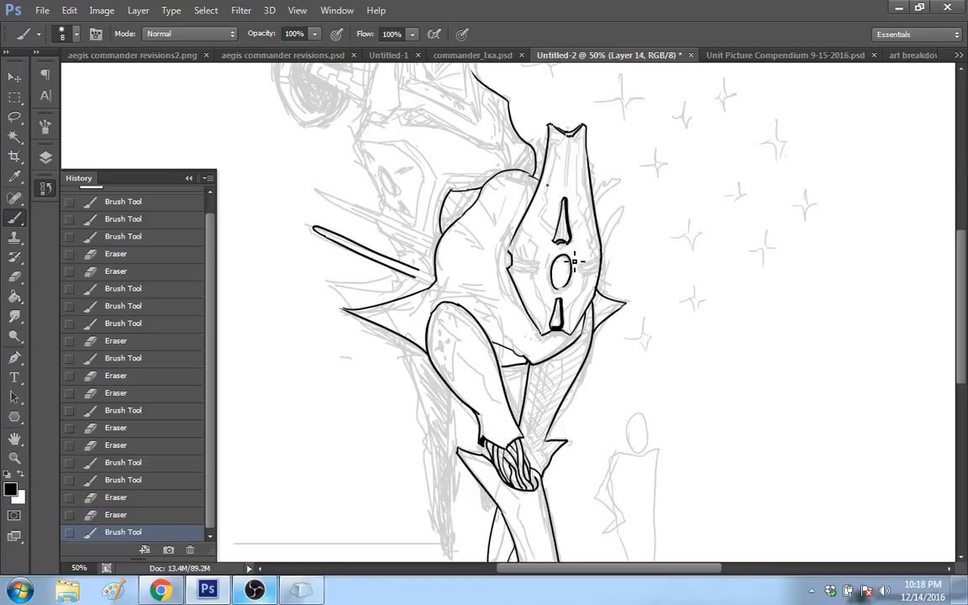
{"action": "key", "text": "ctrl+z"}
{"action": "key", "text": "ctrl+z"}
Step: Ink the upright oval between the face plate's two slits and thicken its lower right edge with short strokes
{"action": "left_click", "coordinate": [571, 294]}
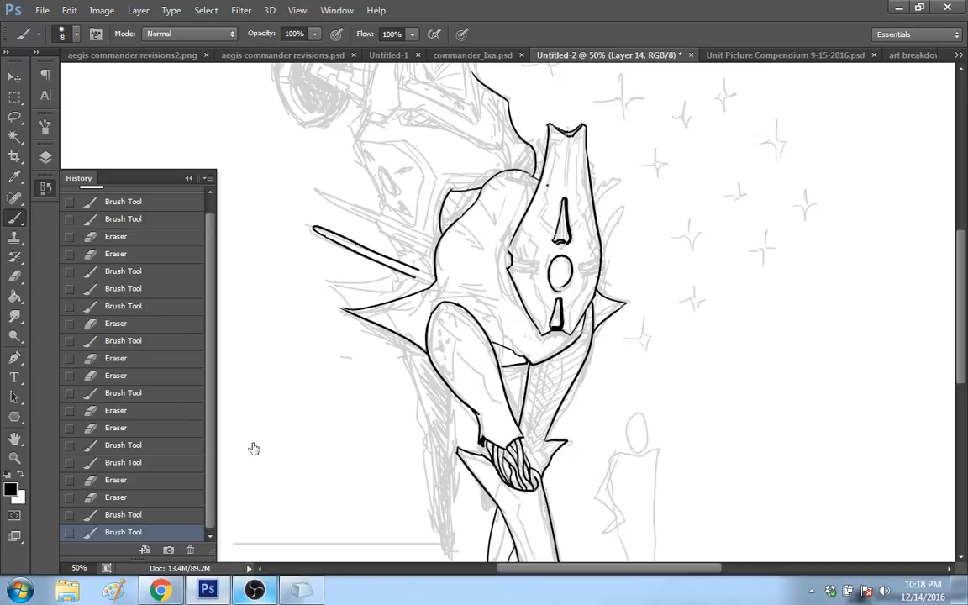
{"action": "left_click", "coordinate": [572, 287]}
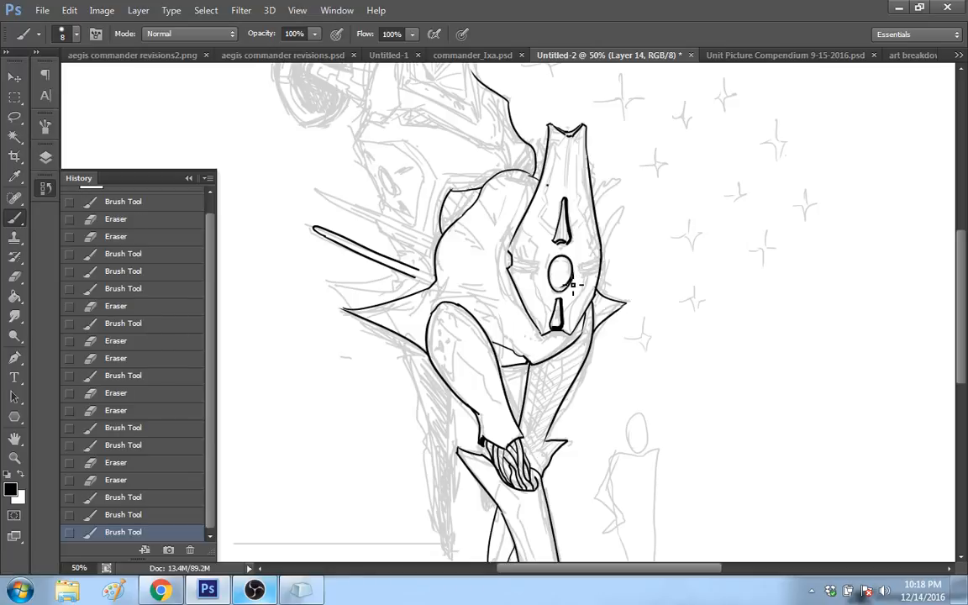
{"action": "left_click_drag", "start_coordinate": [572, 287], "coordinate": [578, 275]}
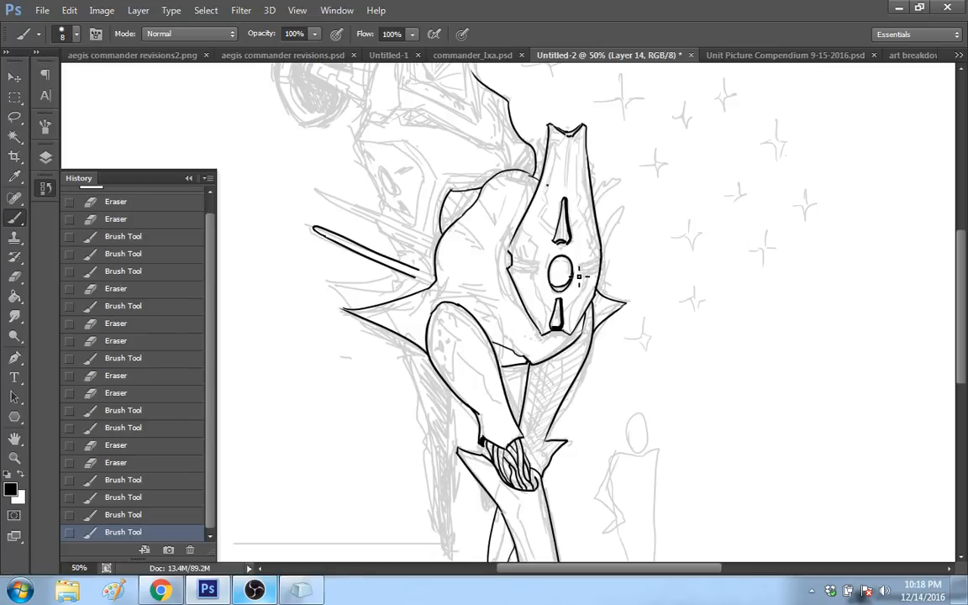
{"action": "left_click", "coordinate": [569, 265]}
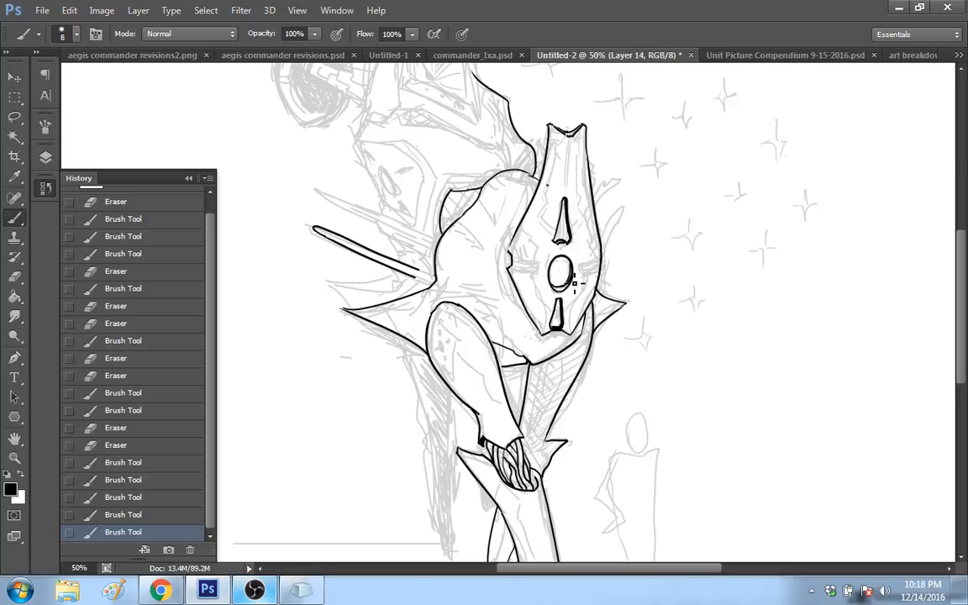
{"action": "key", "text": "ctrl+z"}
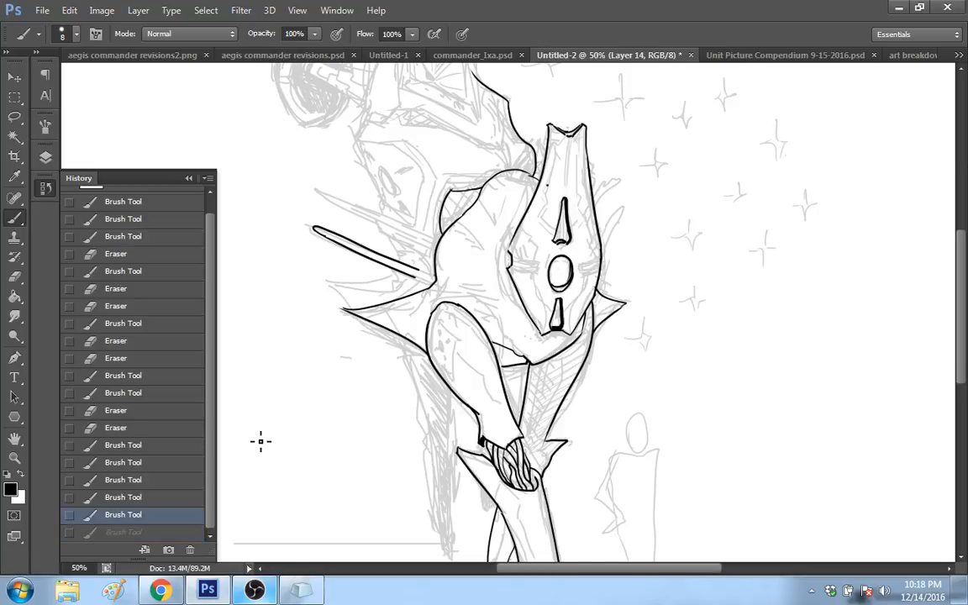
{"action": "left_click", "coordinate": [570, 269]}
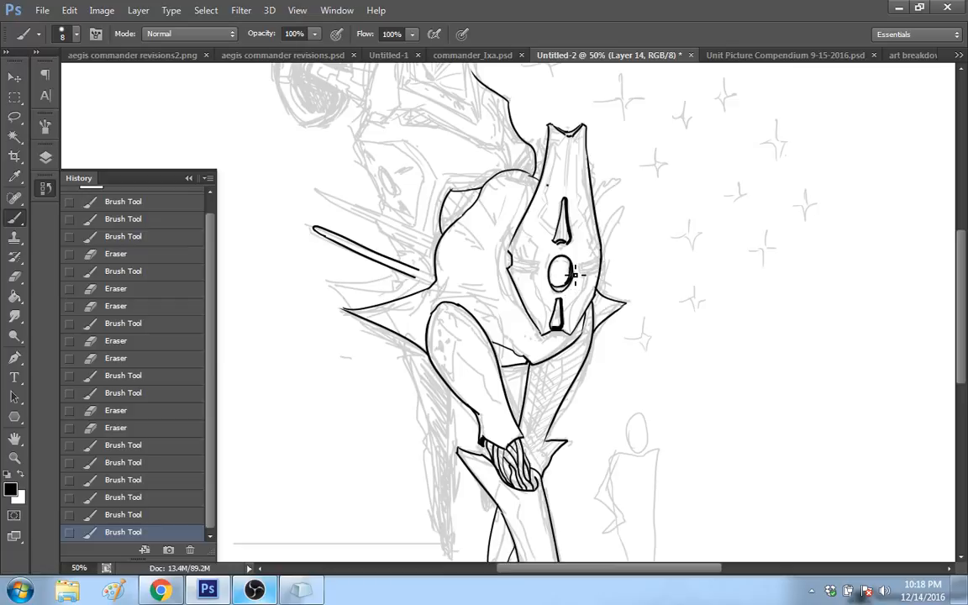
{"action": "left_click", "coordinate": [186, 494]}
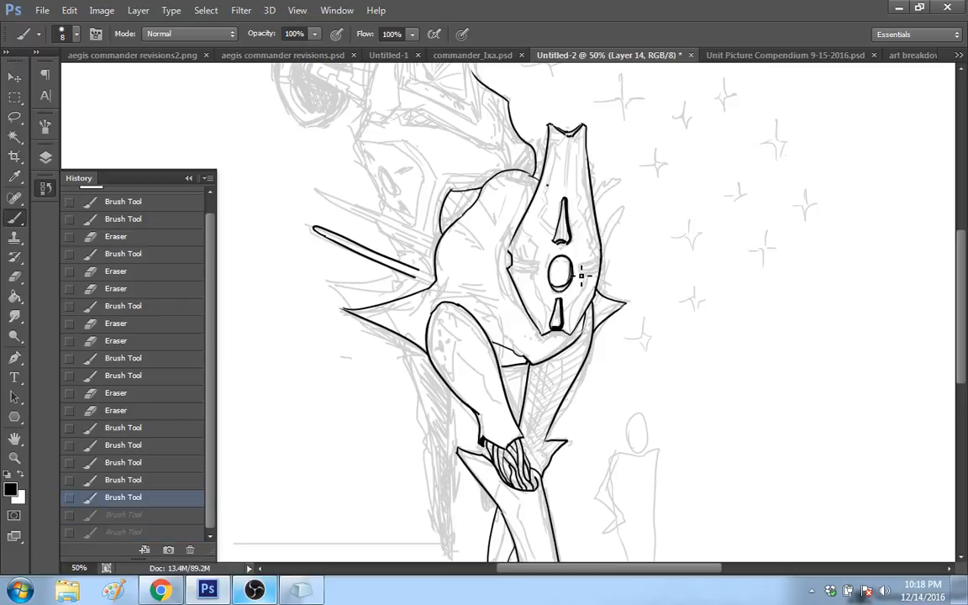
{"action": "left_click_drag", "start_coordinate": [520, 234], "coordinate": [508, 252]}
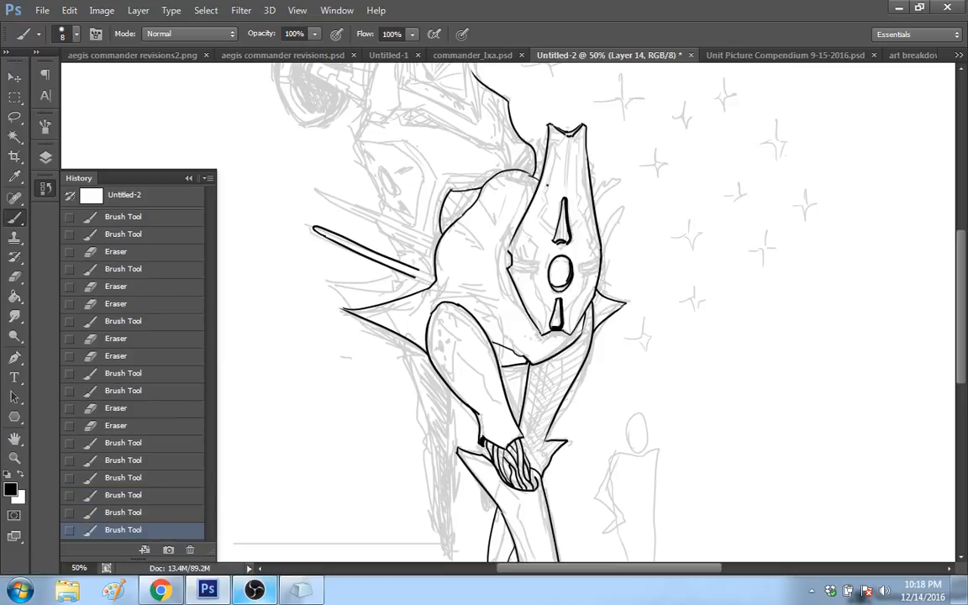
{"action": "left_click", "coordinate": [183, 514]}
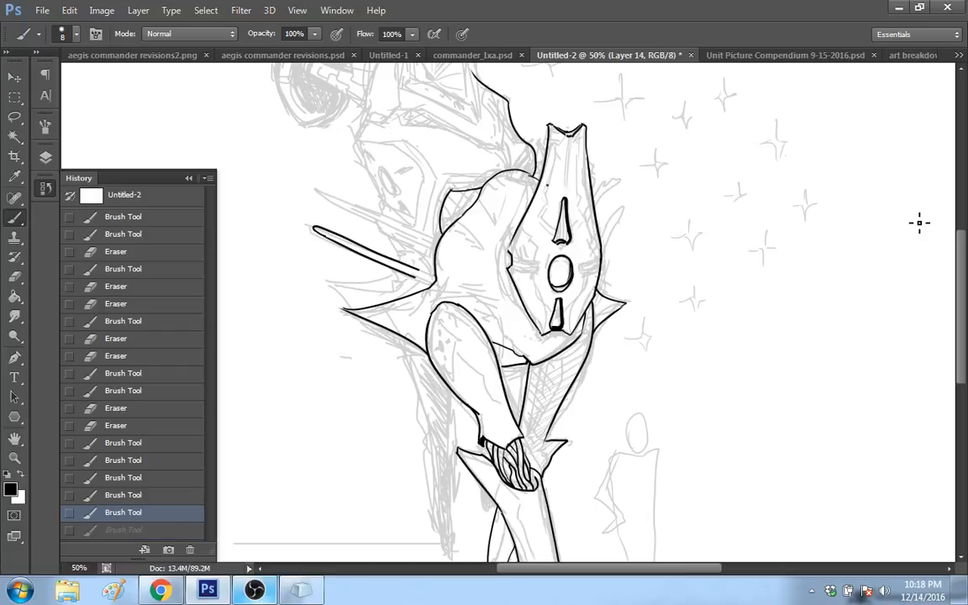
Step: Ink parallel diagonal ribs across the small curved panel behind the body's upper back contour
{"action": "scroll", "coordinate": [847, 246], "scroll_direction": "up", "scroll_amount": 2}
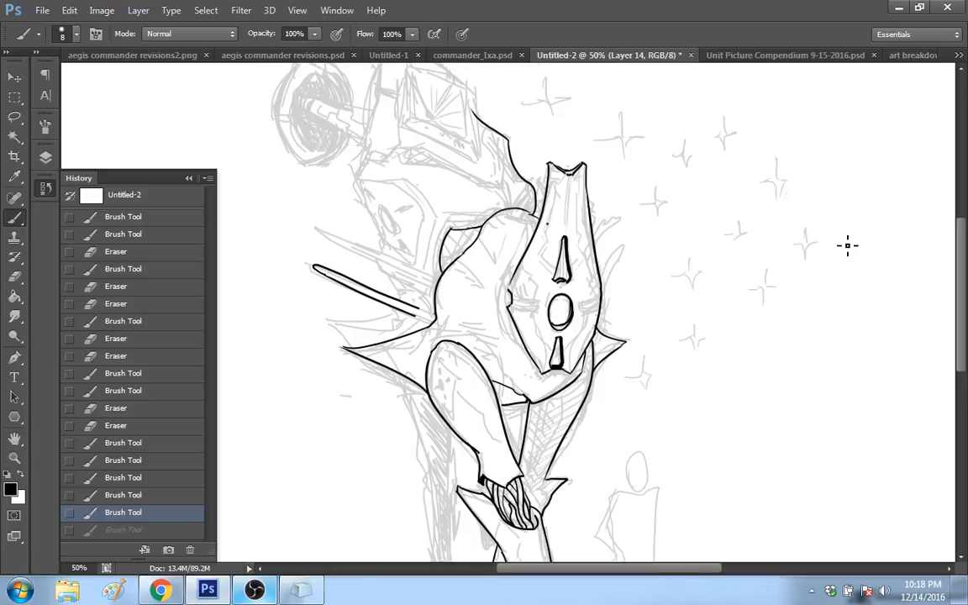
{"action": "scroll", "coordinate": [963, 254], "scroll_direction": "down", "scroll_amount": 3}
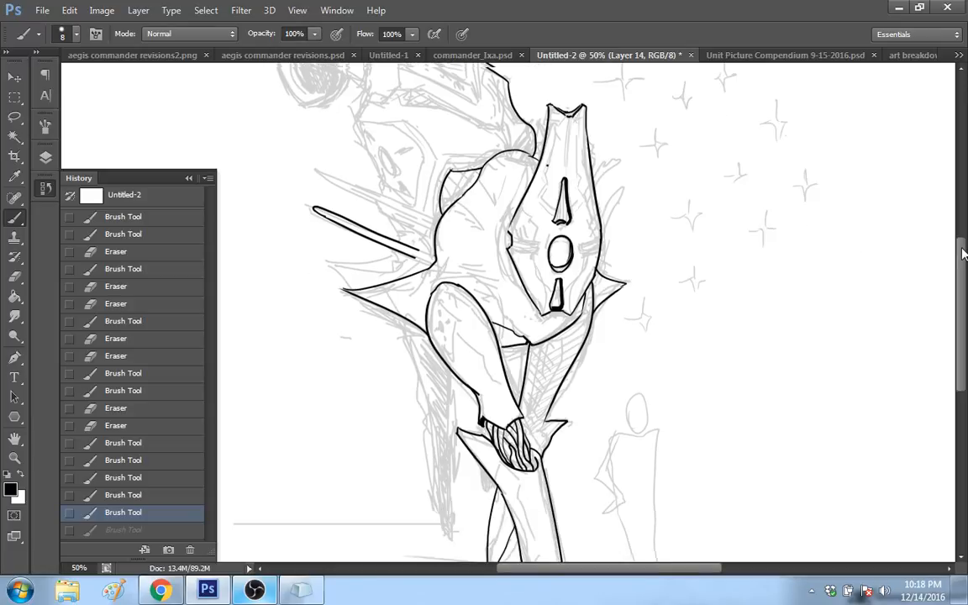
{"action": "scroll", "coordinate": [950, 254], "scroll_direction": "up", "scroll_amount": 1}
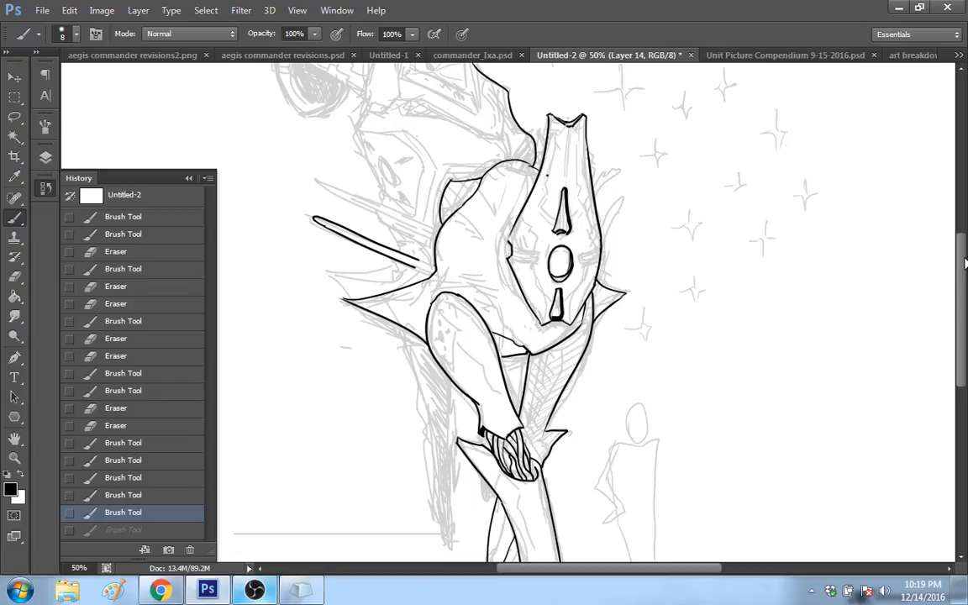
{"action": "scroll", "coordinate": [965, 263], "scroll_direction": "up", "scroll_amount": 2}
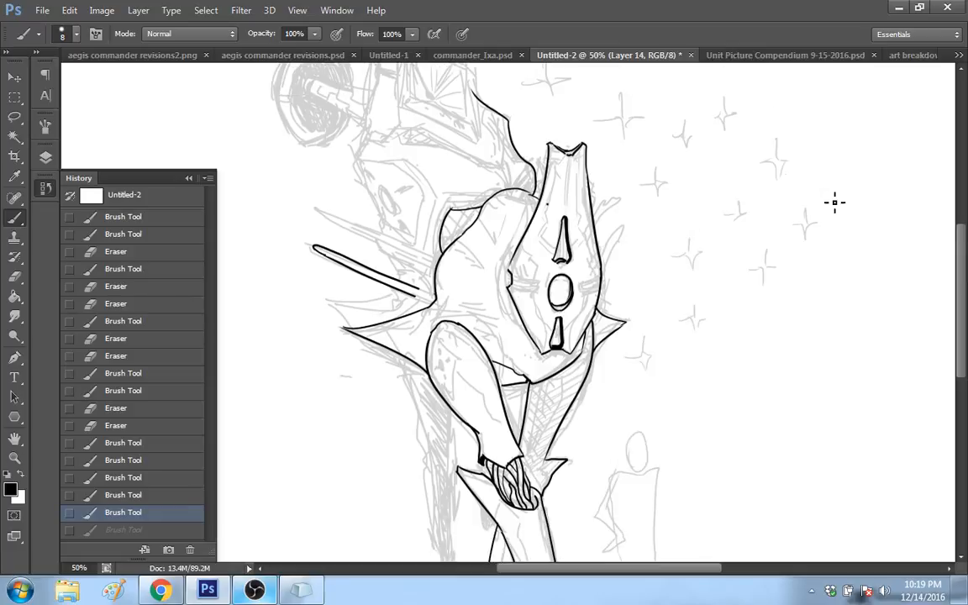
{"action": "scroll", "coordinate": [734, 218], "scroll_direction": "up", "scroll_amount": 1}
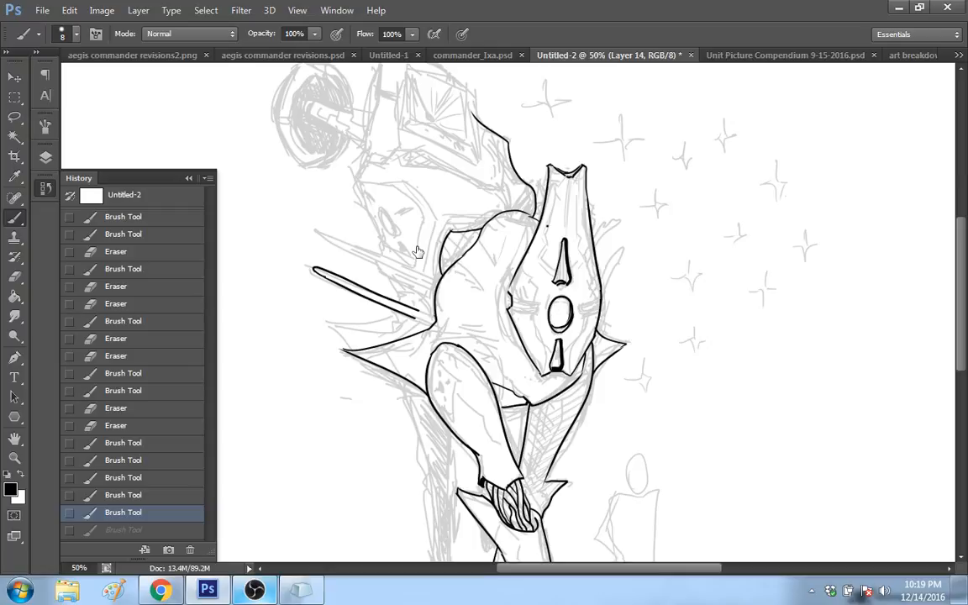
{"action": "key", "text": "ctrl+z"}
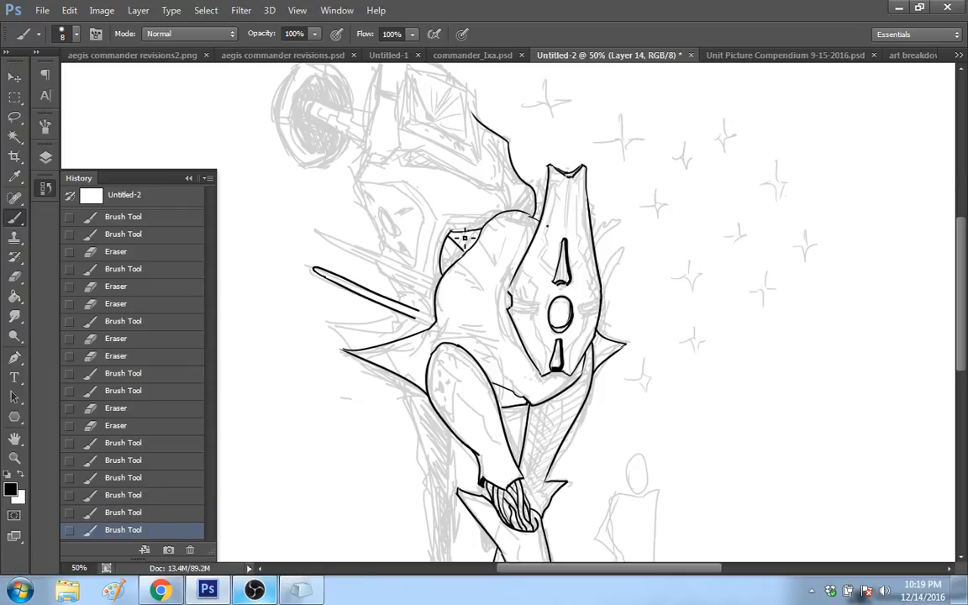
{"action": "left_click_drag", "start_coordinate": [465, 238], "coordinate": [473, 248]}
{"action": "mouse_move", "coordinate": [470, 232]}
{"action": "left_mouse_down"}
{"action": "mouse_move", "coordinate": [477, 241]}
{"action": "mouse_move", "coordinate": [454, 258]}
{"action": "left_mouse_up"}
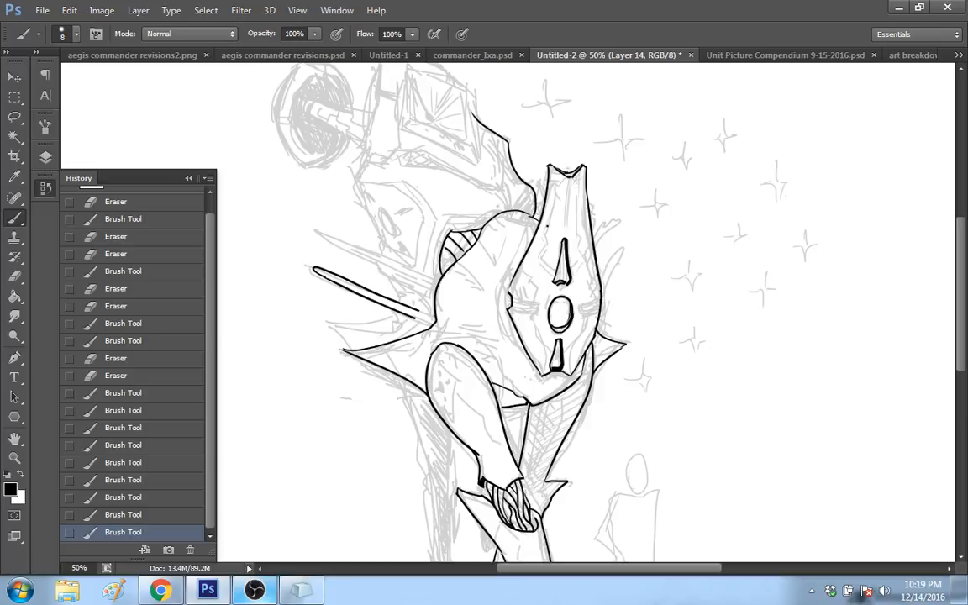
{"action": "left_click_drag", "start_coordinate": [452, 250], "coordinate": [458, 267]}
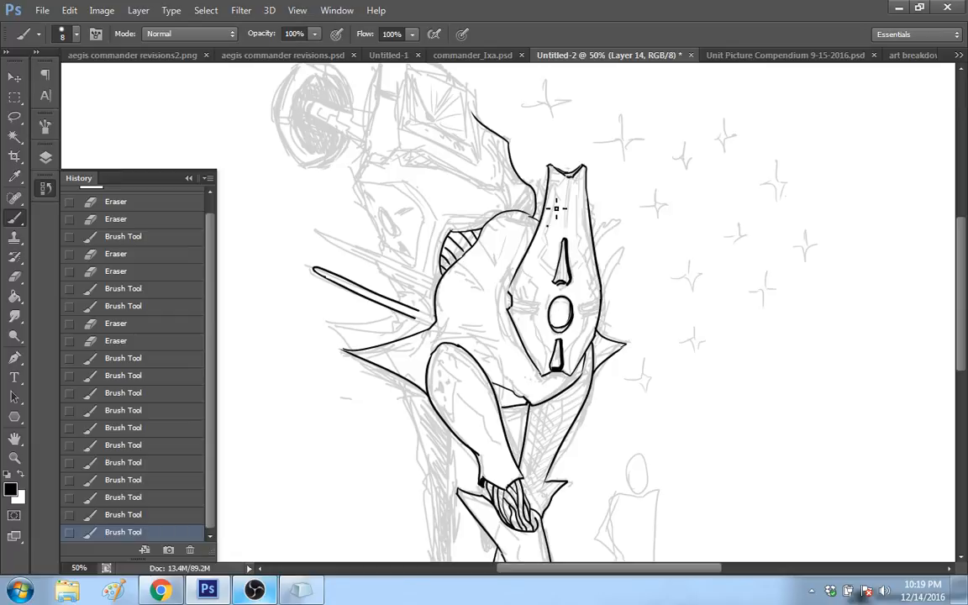
Step: Ink a short curve joining the base of the long rear spine to the body's back contour
{"action": "left_click_drag", "start_coordinate": [418, 331], "coordinate": [436, 291]}
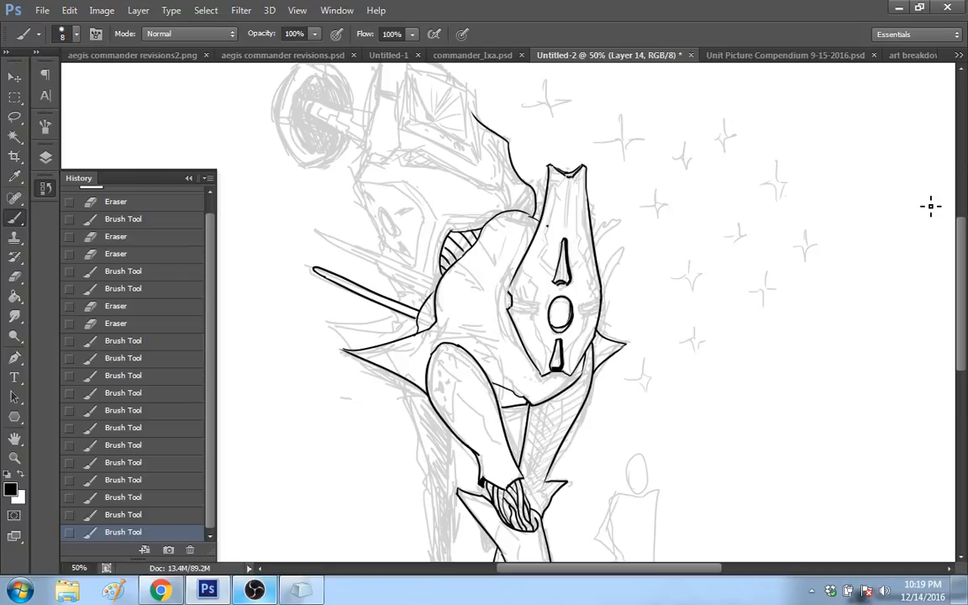
{"action": "left_click_drag", "start_coordinate": [959, 259], "coordinate": [936, 262]}
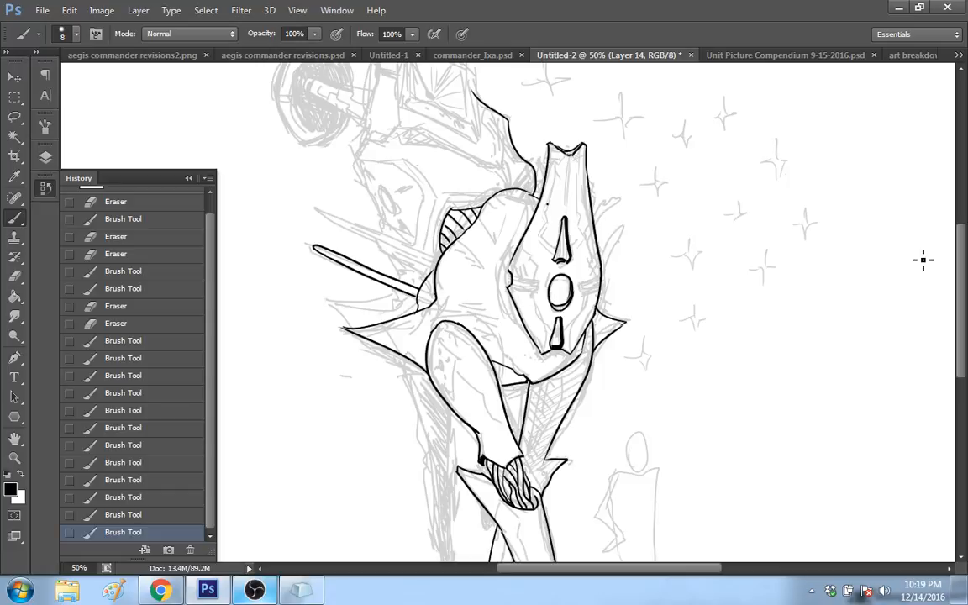
Step: Ink the far rear leg from under the body to its pointed tip, plus the small tip showing behind the front shin
{"action": "left_click_drag", "start_coordinate": [961, 255], "coordinate": [965, 238]}
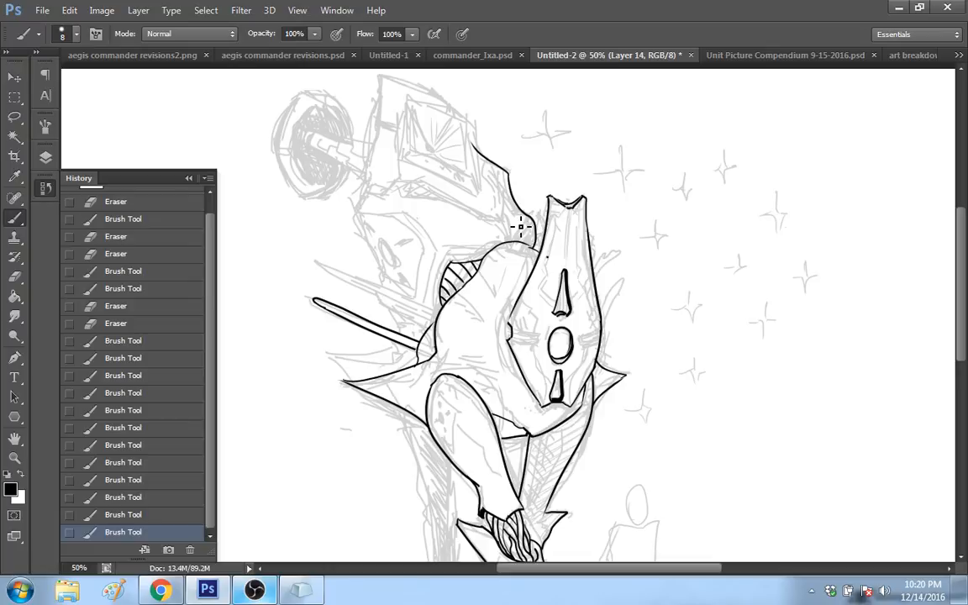
{"action": "left_click_drag", "start_coordinate": [965, 244], "coordinate": [916, 259]}
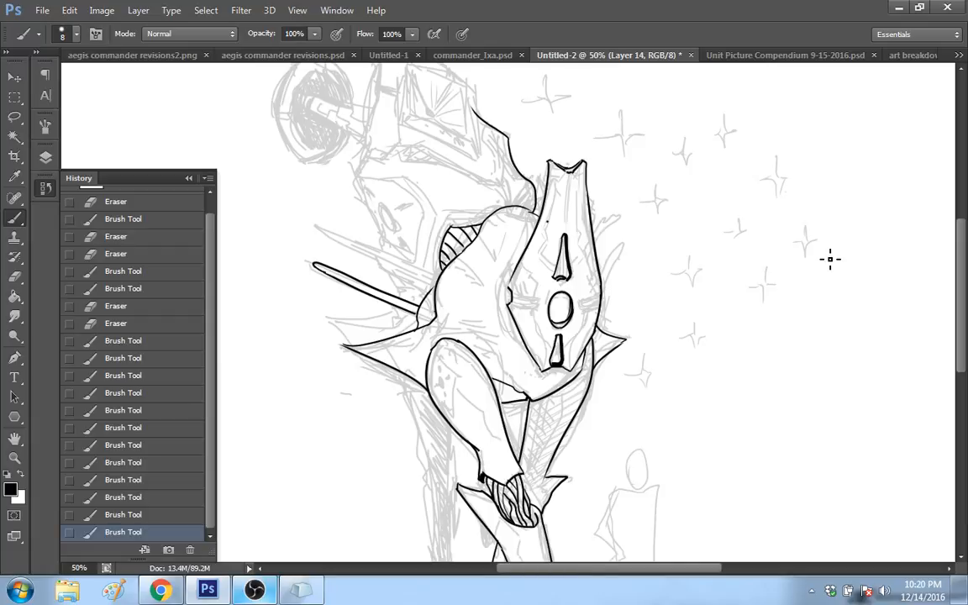
{"action": "left_click_drag", "start_coordinate": [964, 256], "coordinate": [965, 237]}
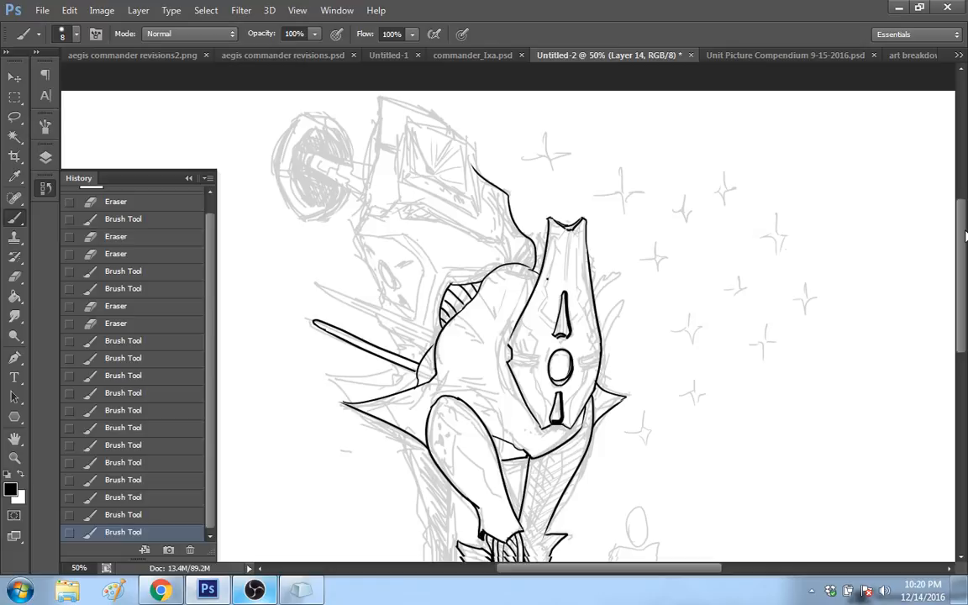
{"action": "scroll", "coordinate": [362, 229], "scroll_direction": "down", "scroll_amount": 1}
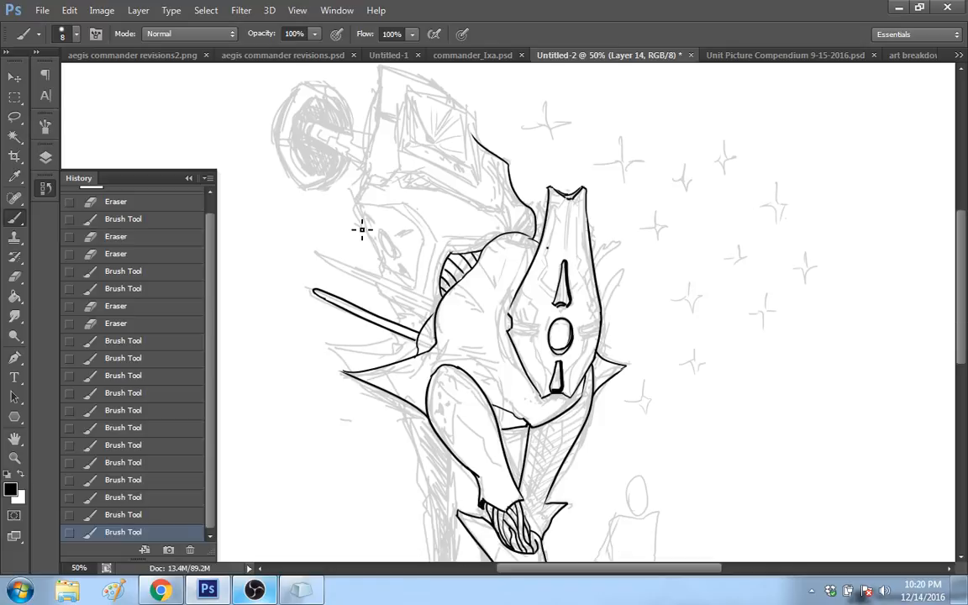
{"action": "left_click_drag", "start_coordinate": [963, 283], "coordinate": [962, 333]}
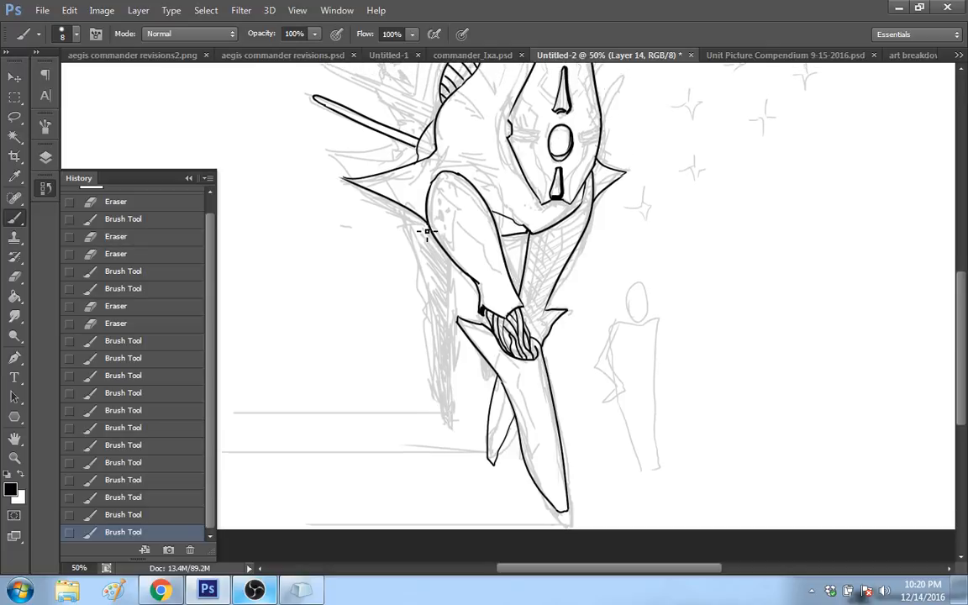
{"action": "left_click_drag", "start_coordinate": [411, 212], "coordinate": [454, 437]}
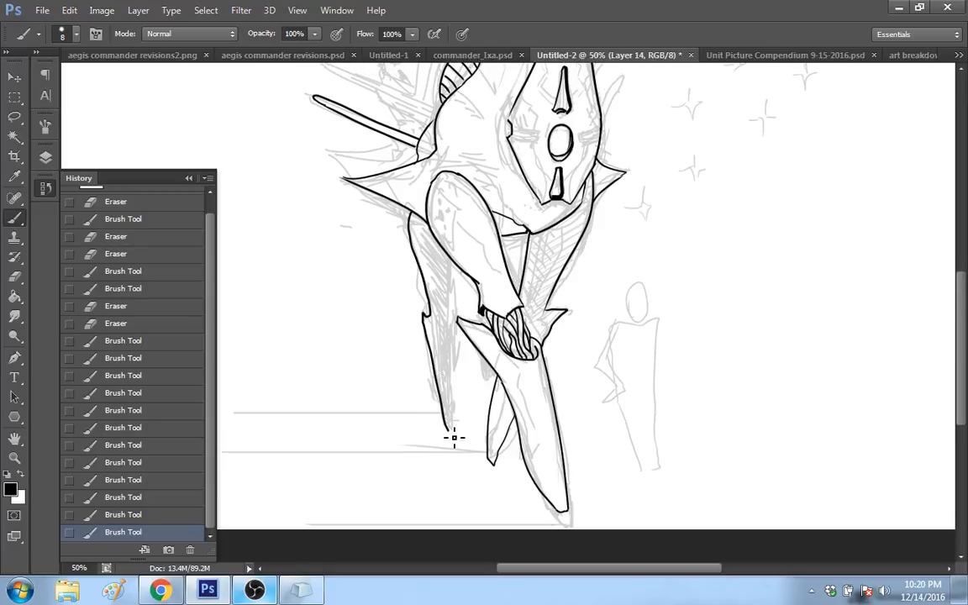
{"action": "left_click_drag", "start_coordinate": [451, 265], "coordinate": [451, 420]}
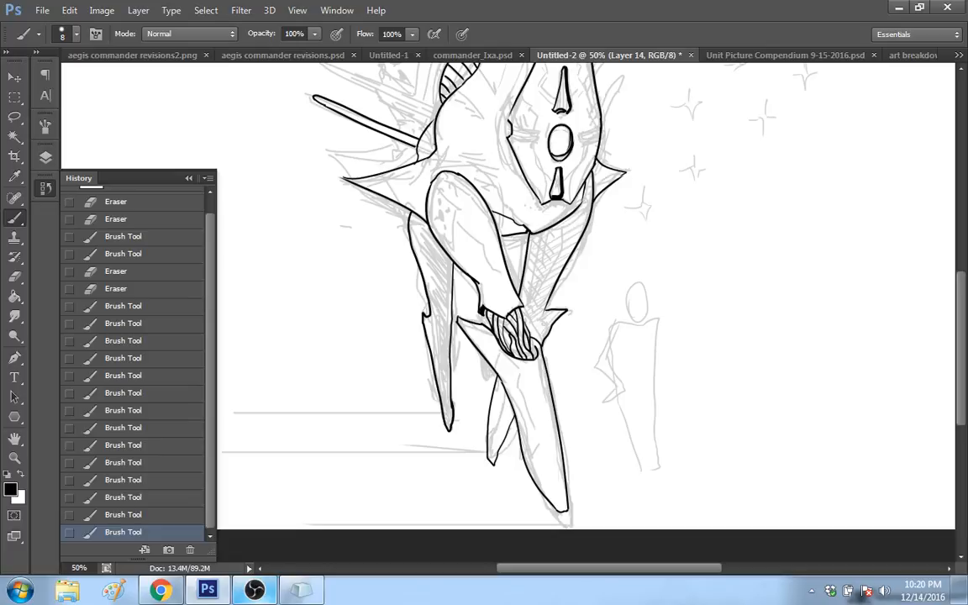
{"action": "mouse_move", "coordinate": [481, 355]}
{"action": "left_mouse_down"}
{"action": "mouse_move", "coordinate": [488, 384]}
{"action": "mouse_move", "coordinate": [495, 375]}
{"action": "left_mouse_up"}
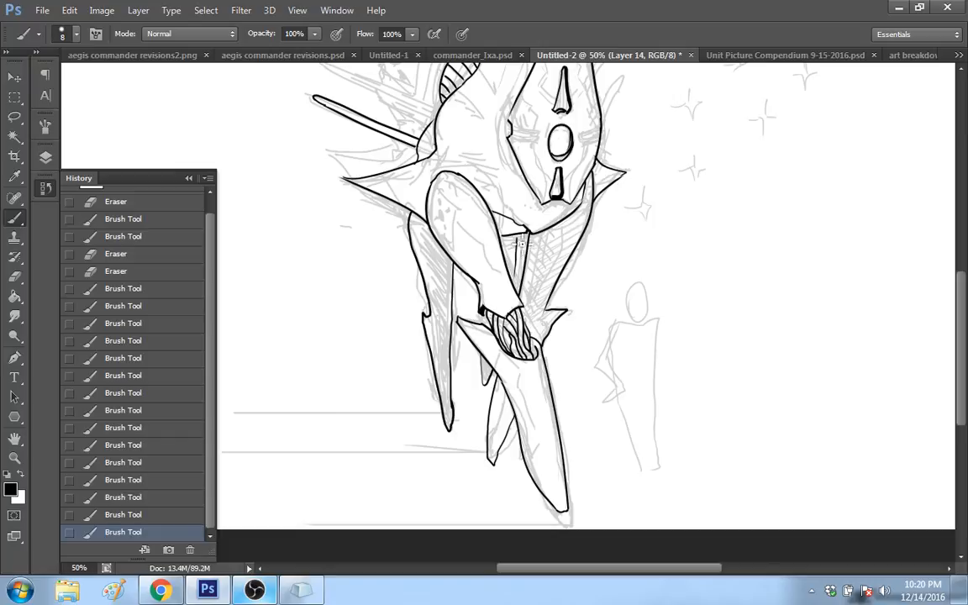
{"action": "left_click", "coordinate": [167, 515]}
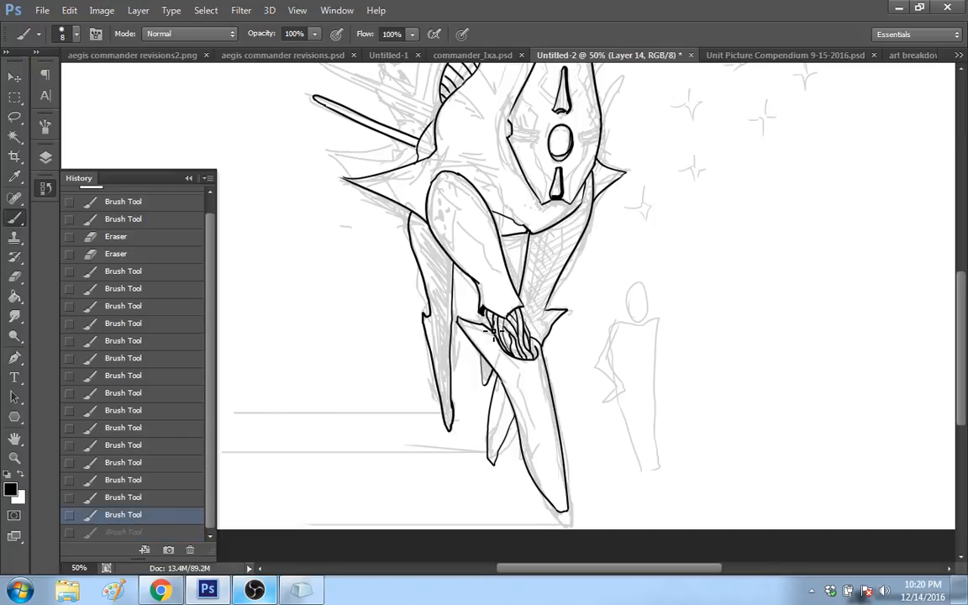
Step: Redo the short ink stroke along the rear edge of the knee cable bundle
{"action": "left_click_drag", "start_coordinate": [494, 331], "coordinate": [501, 341]}
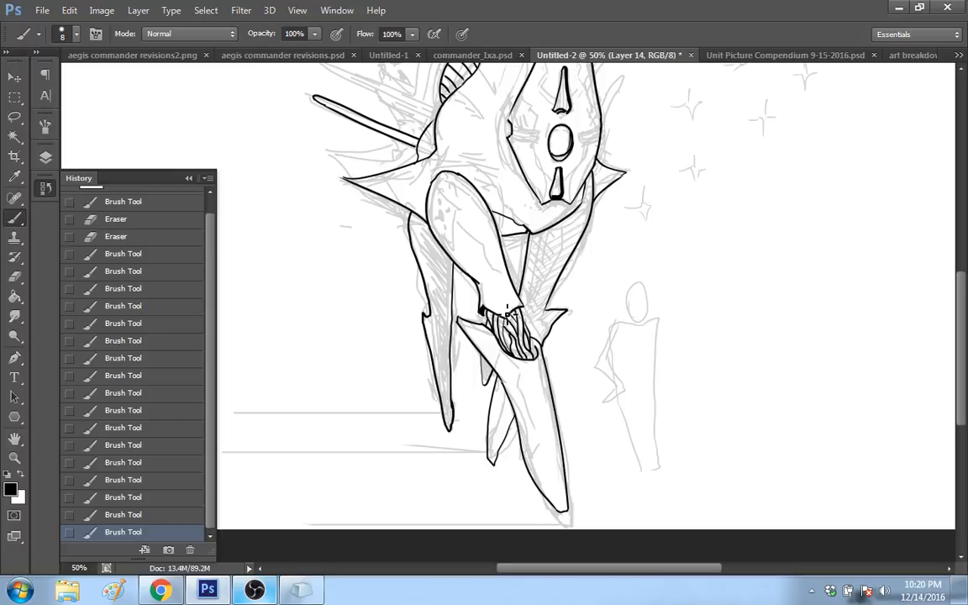
{"action": "key", "text": "ctrl+alt+z"}
{"action": "key", "text": "ctrl+alt+z"}
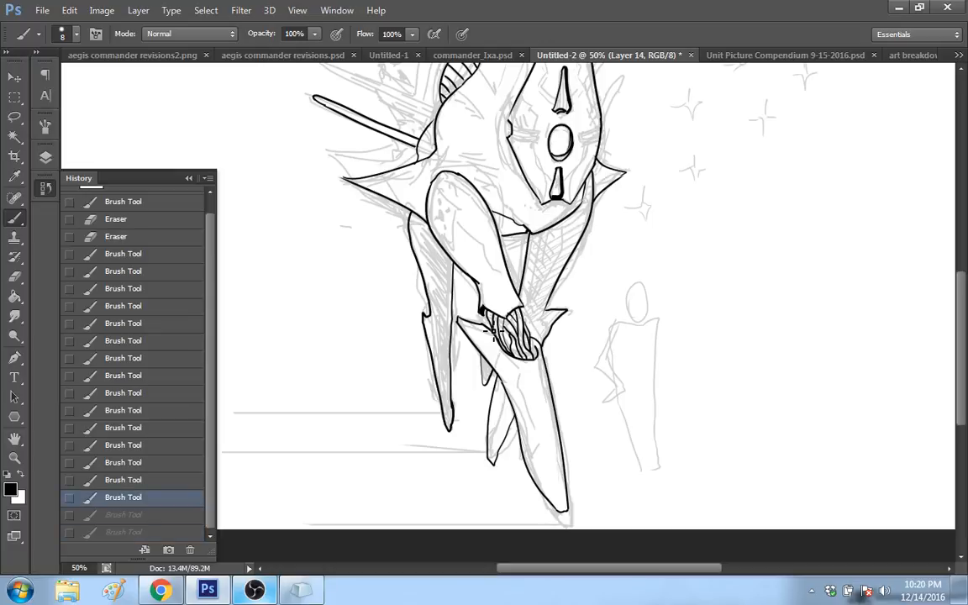
{"action": "left_click", "coordinate": [487, 332]}
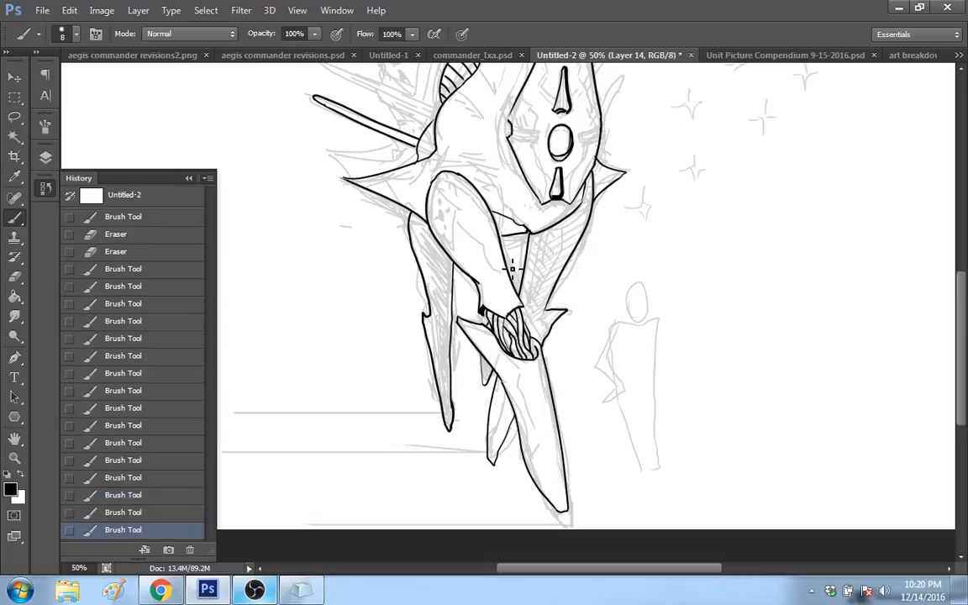
{"action": "left_click_drag", "start_coordinate": [960, 293], "coordinate": [950, 240]}
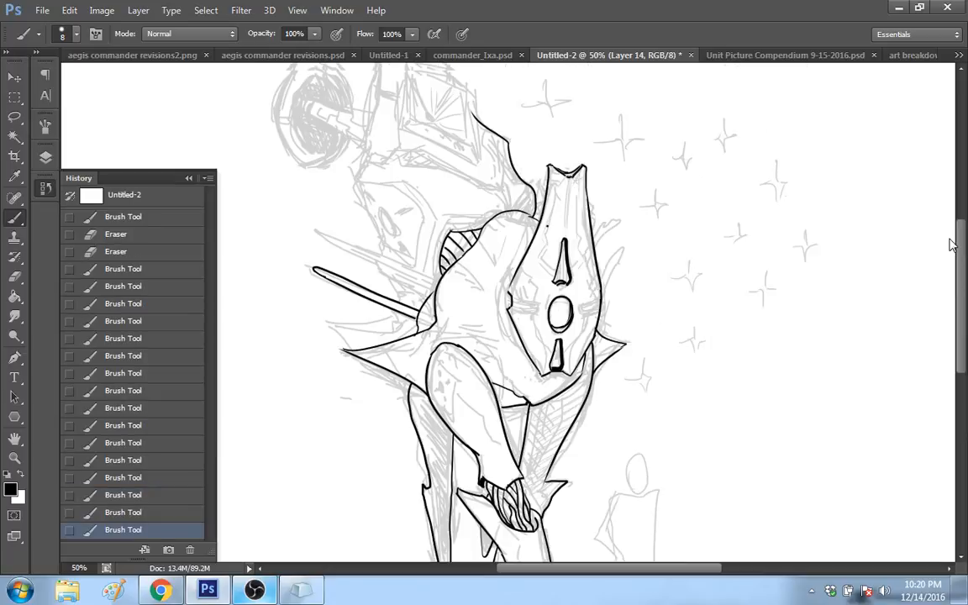
{"action": "scroll", "coordinate": [427, 326], "scroll_direction": "up", "scroll_amount": 1}
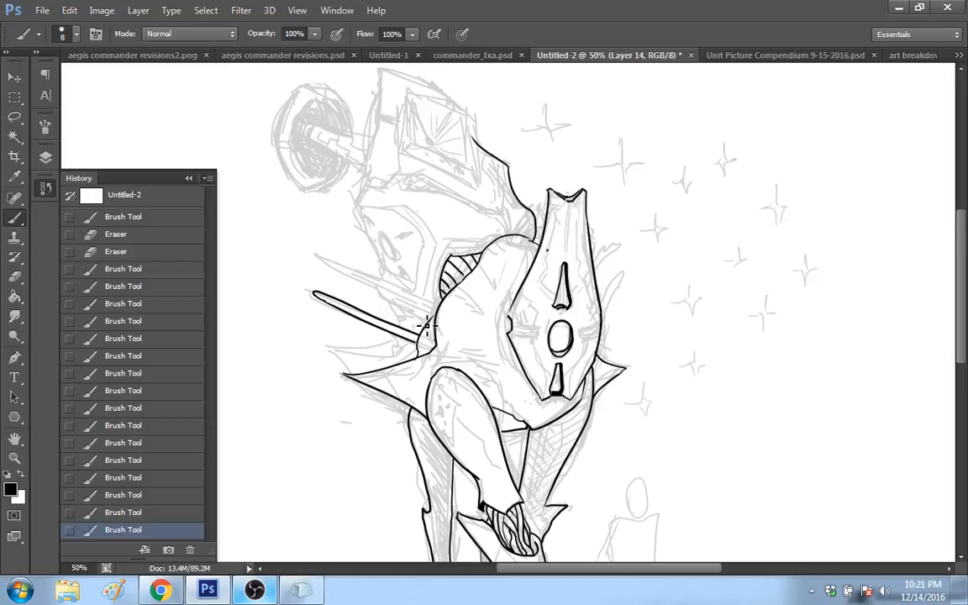
{"action": "left_click", "coordinate": [427, 325]}
{"action": "left_click", "coordinate": [161, 511]}
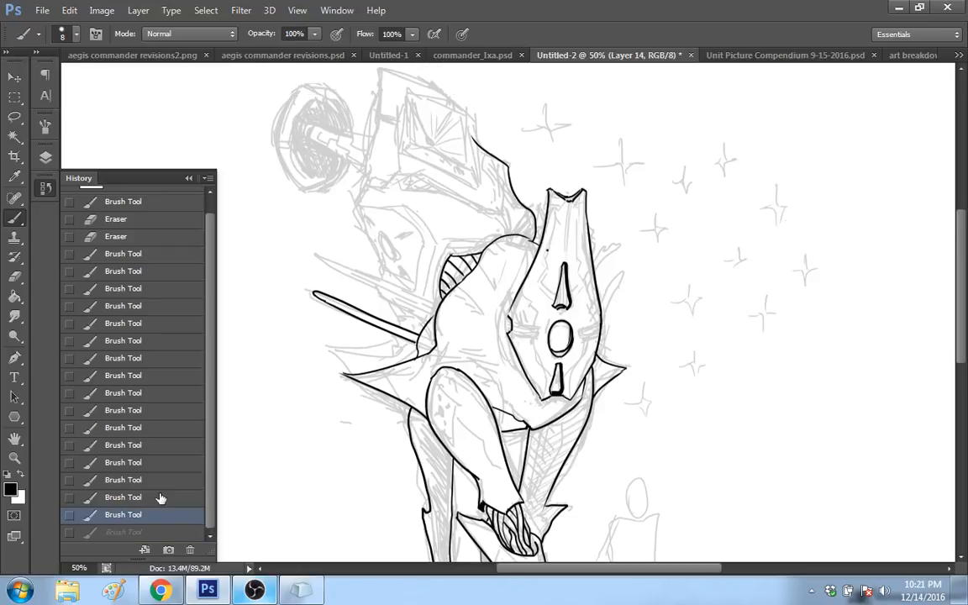
{"action": "left_click_drag", "start_coordinate": [339, 271], "coordinate": [383, 293]}
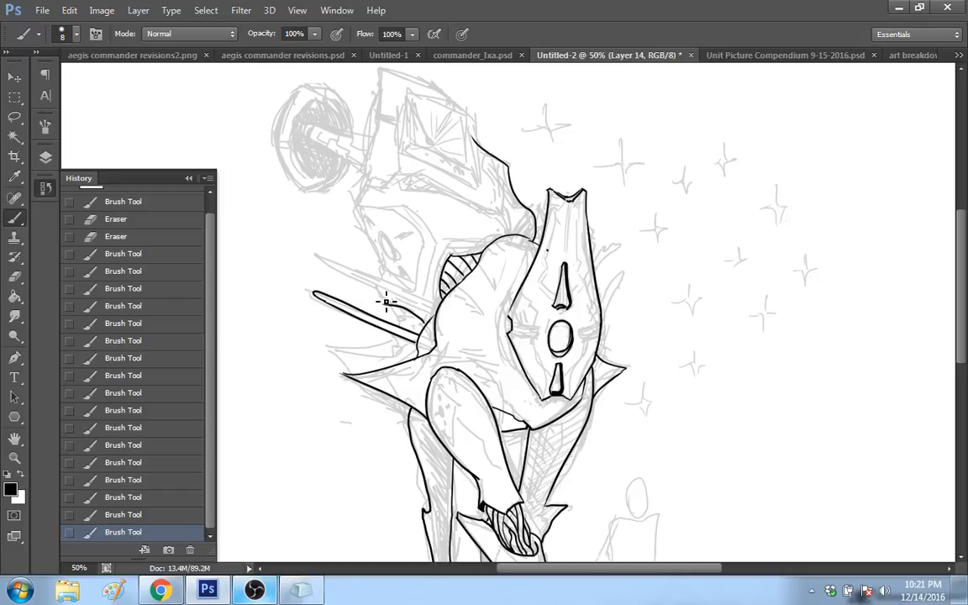
{"action": "key", "text": "ctrl+alt+z"}
{"action": "key", "text": "ctrl+alt+z"}
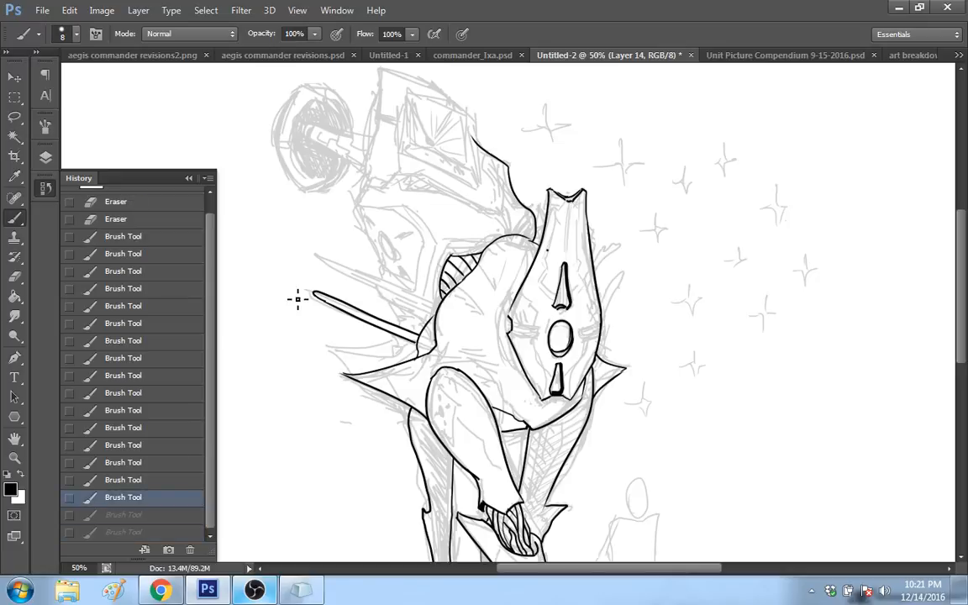
Step: Ink the large back panel's contour from the rear spine up to its peak and over to the existing front edge
{"action": "left_click_drag", "start_coordinate": [375, 282], "coordinate": [420, 318]}
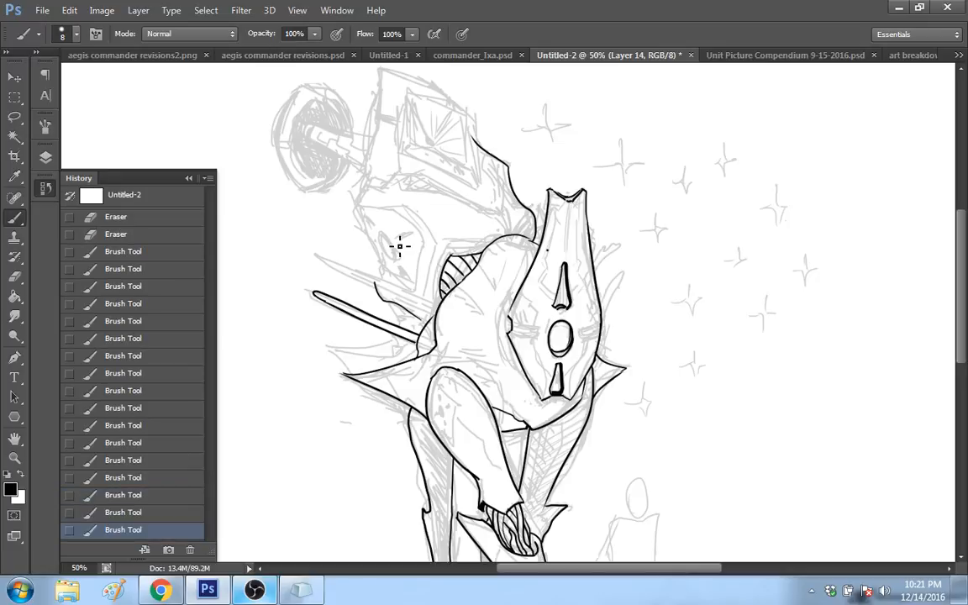
{"action": "mouse_move", "coordinate": [375, 284]}
{"action": "left_mouse_down"}
{"action": "mouse_move", "coordinate": [381, 267]}
{"action": "mouse_move", "coordinate": [353, 200]}
{"action": "mouse_move", "coordinate": [384, 82]}
{"action": "left_mouse_up"}
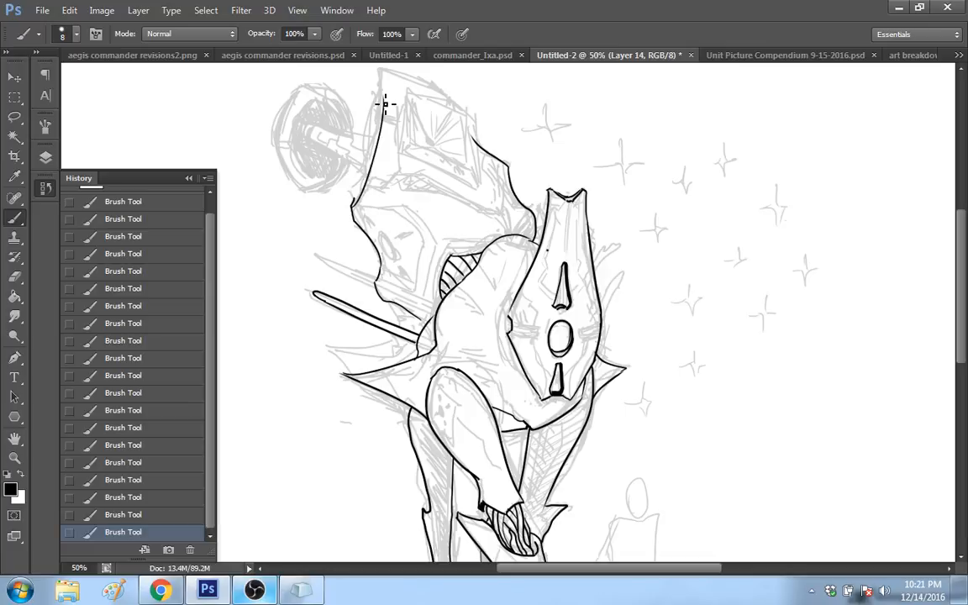
{"action": "key", "text": "ctrl+z"}
{"action": "left_click_drag", "start_coordinate": [353, 203], "coordinate": [389, 74]}
{"action": "left_click", "coordinate": [165, 517]}
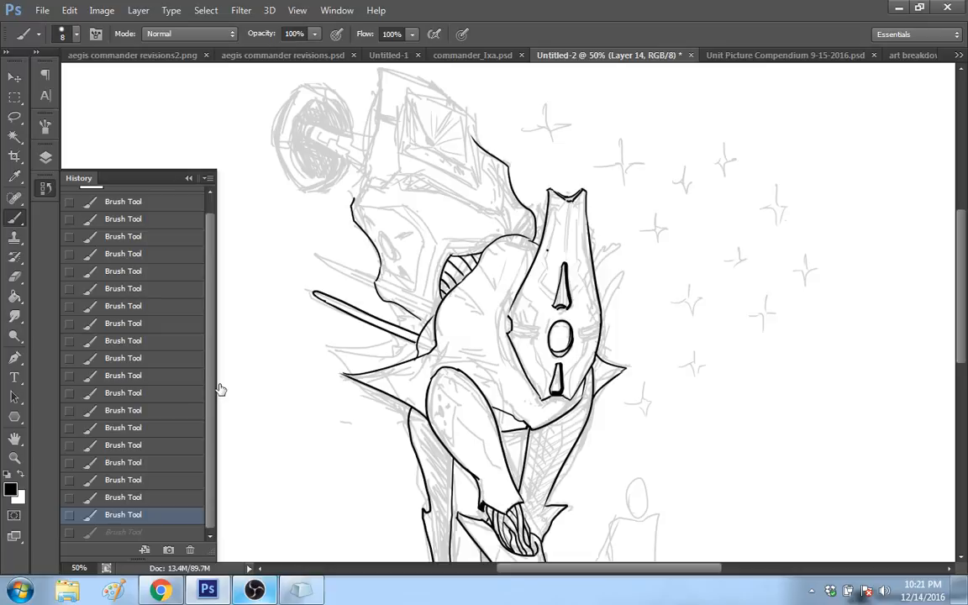
{"action": "left_click_drag", "start_coordinate": [353, 203], "coordinate": [376, 89]}
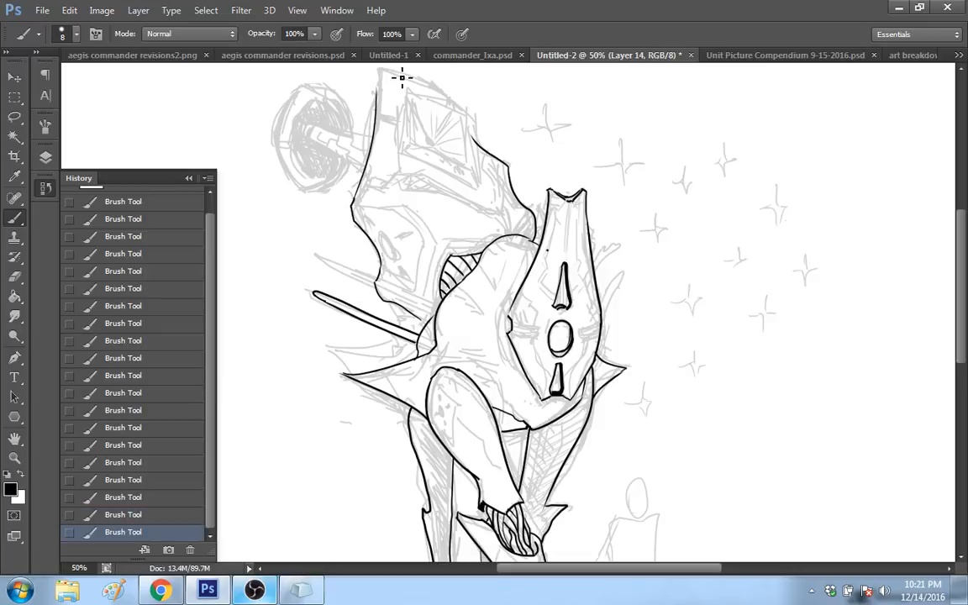
{"action": "left_click_drag", "start_coordinate": [475, 142], "coordinate": [391, 84]}
{"action": "left_click_drag", "start_coordinate": [425, 128], "coordinate": [439, 142]}
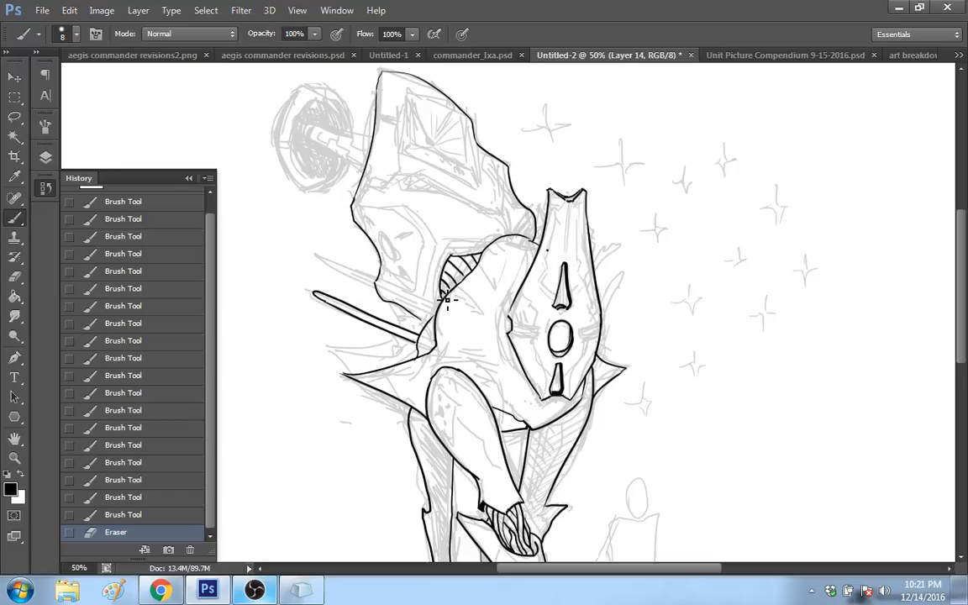
Step: Touch up the ribs and upper edge of the small curved panel behind the body, erasing the excess ink
{"action": "left_click_drag", "start_coordinate": [447, 300], "coordinate": [456, 259]}
{"action": "left_click_drag", "start_coordinate": [458, 269], "coordinate": [461, 259]}
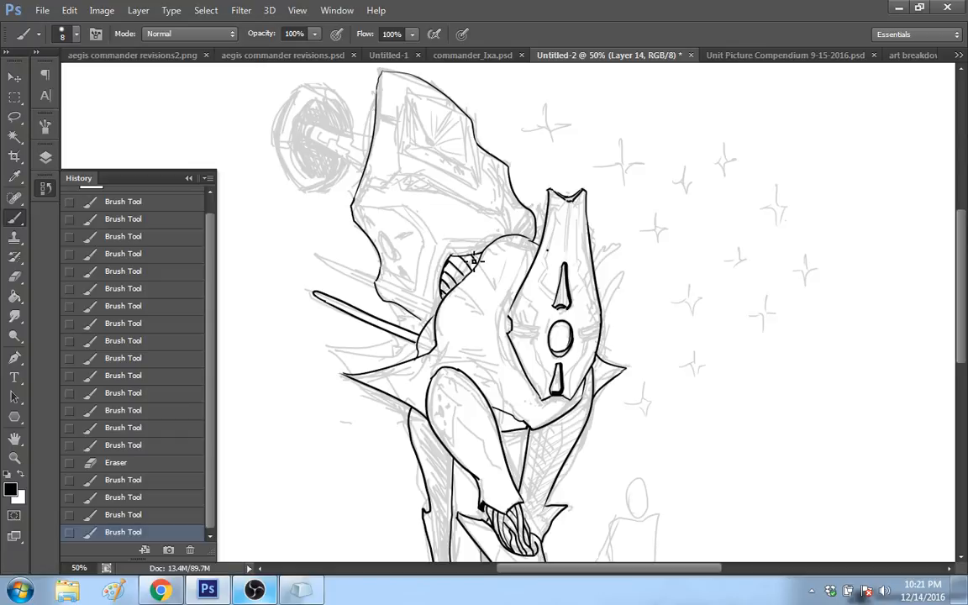
{"action": "left_click_drag", "start_coordinate": [451, 255], "coordinate": [481, 250]}
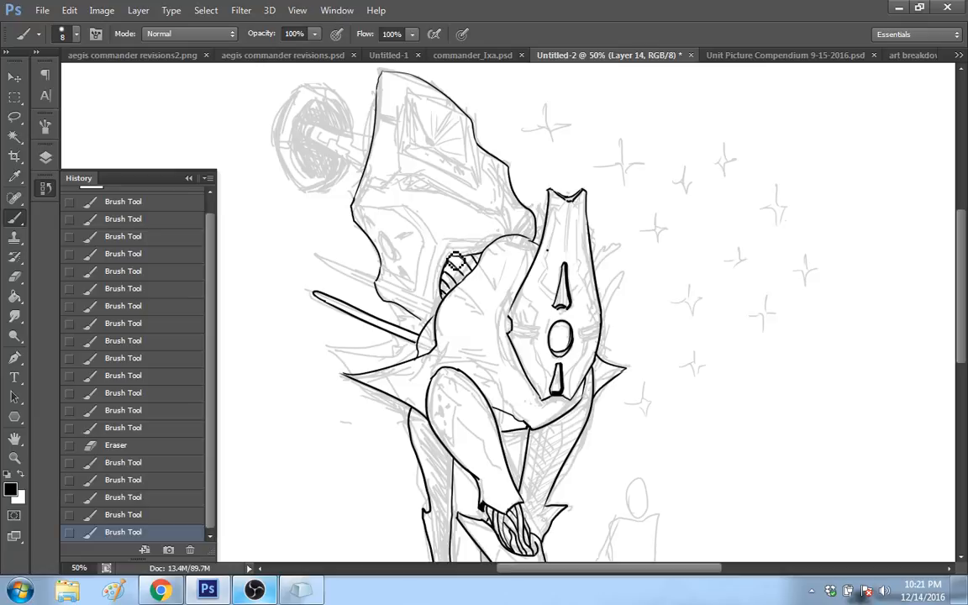
{"action": "left_click_drag", "start_coordinate": [454, 261], "coordinate": [496, 236]}
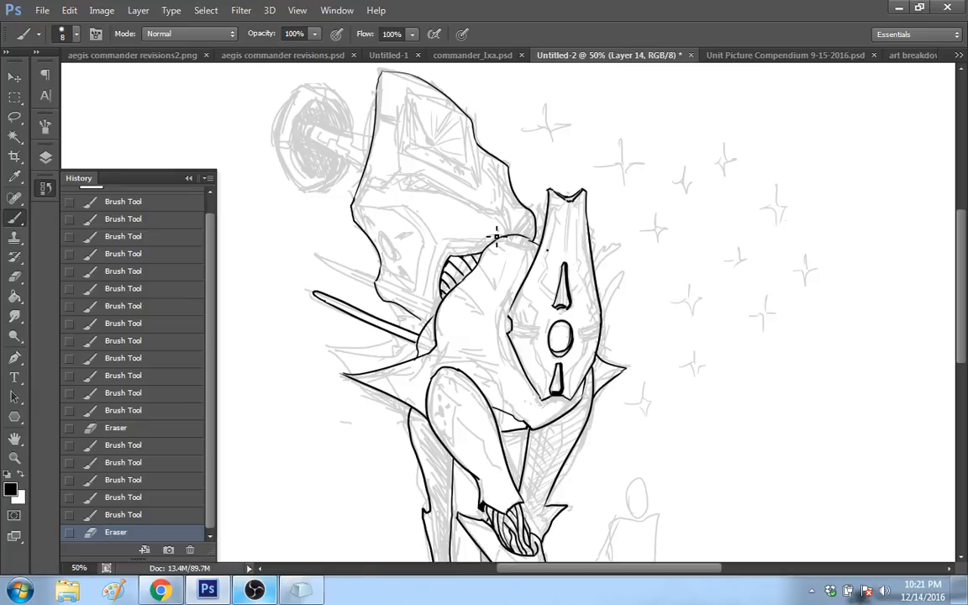
Step: Ink the two sides and the slanted bottom edge of the four-sided inset in the large back panel's upper part
{"action": "mouse_move", "coordinate": [963, 241]}
{"action": "left_mouse_down"}
{"action": "mouse_move", "coordinate": [964, 295]}
{"action": "mouse_move", "coordinate": [966, 265]}
{"action": "left_mouse_up"}
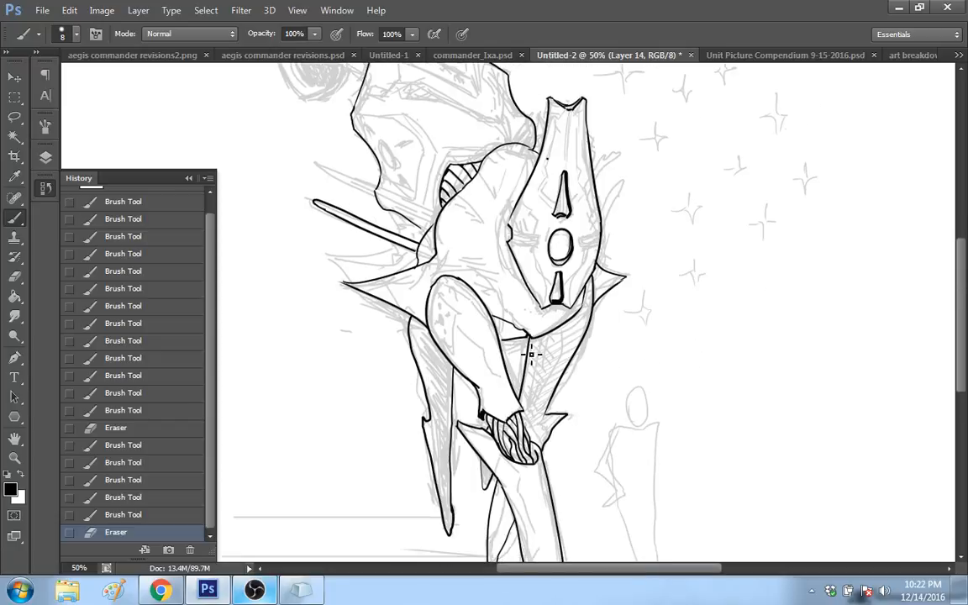
{"action": "scroll", "coordinate": [531, 354], "scroll_direction": "up", "scroll_amount": 3}
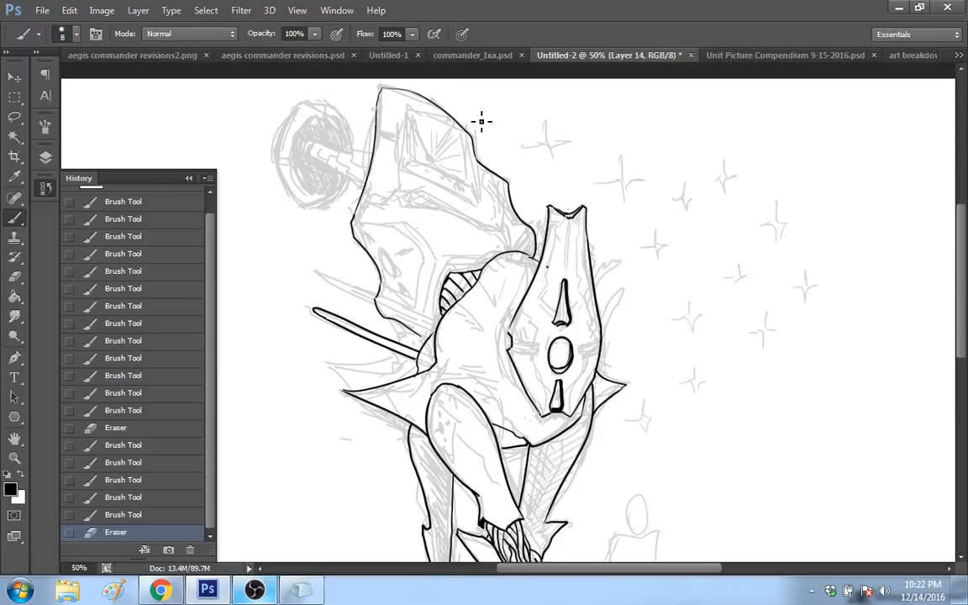
{"action": "left_click_drag", "start_coordinate": [468, 133], "coordinate": [473, 188]}
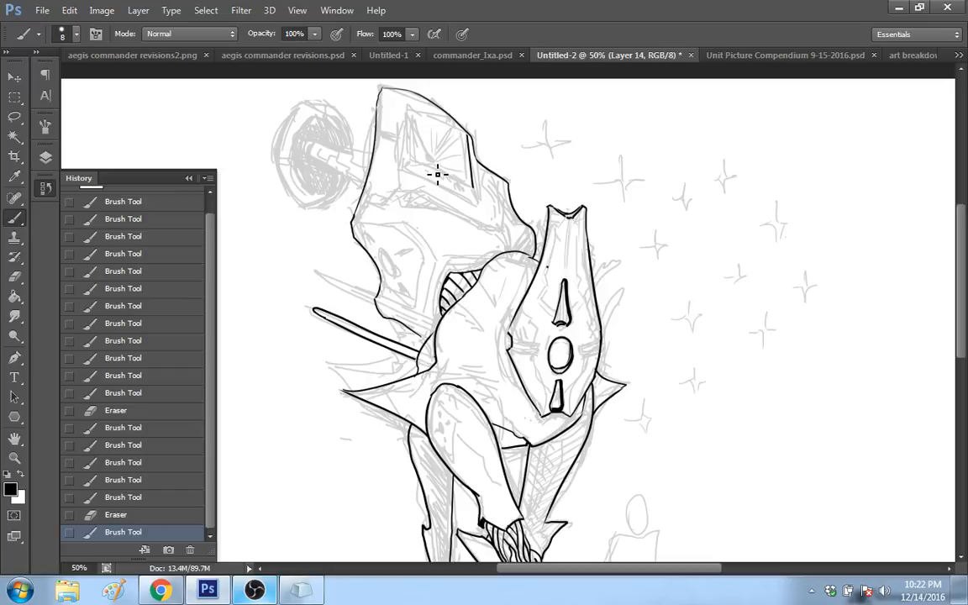
{"action": "left_click_drag", "start_coordinate": [406, 160], "coordinate": [472, 189]}
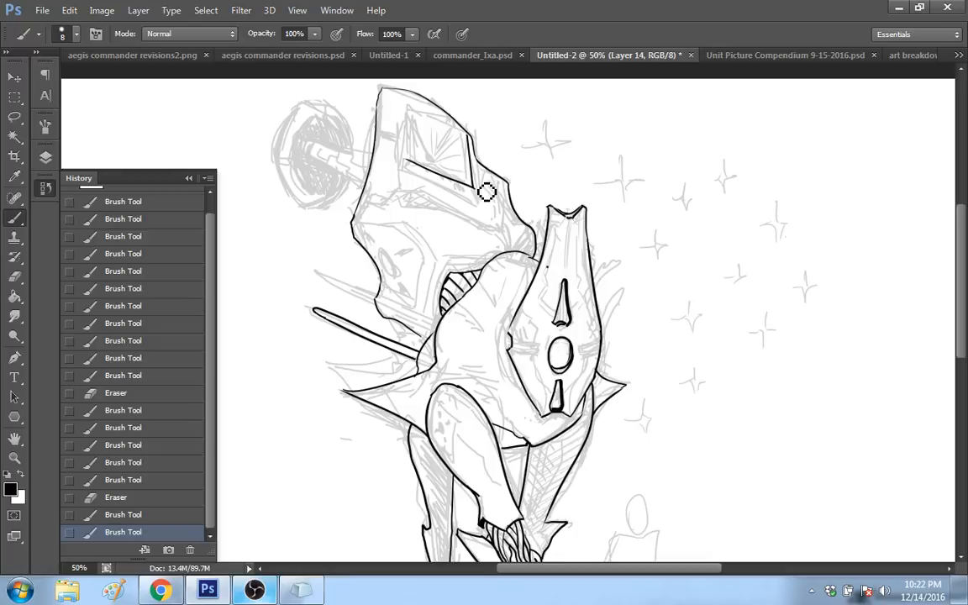
{"action": "left_click_drag", "start_coordinate": [487, 192], "coordinate": [483, 195]}
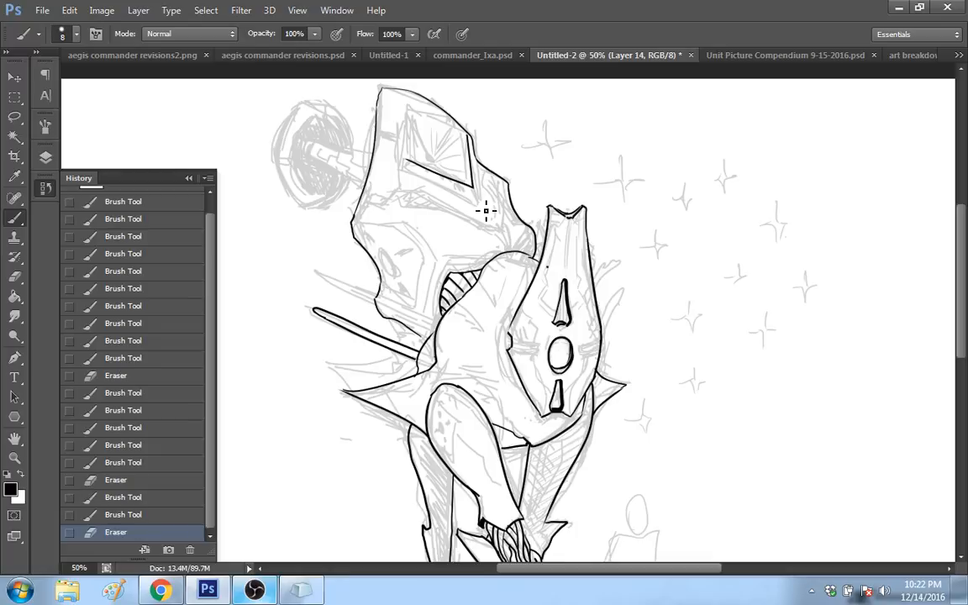
{"action": "left_click_drag", "start_coordinate": [411, 117], "coordinate": [408, 160]}
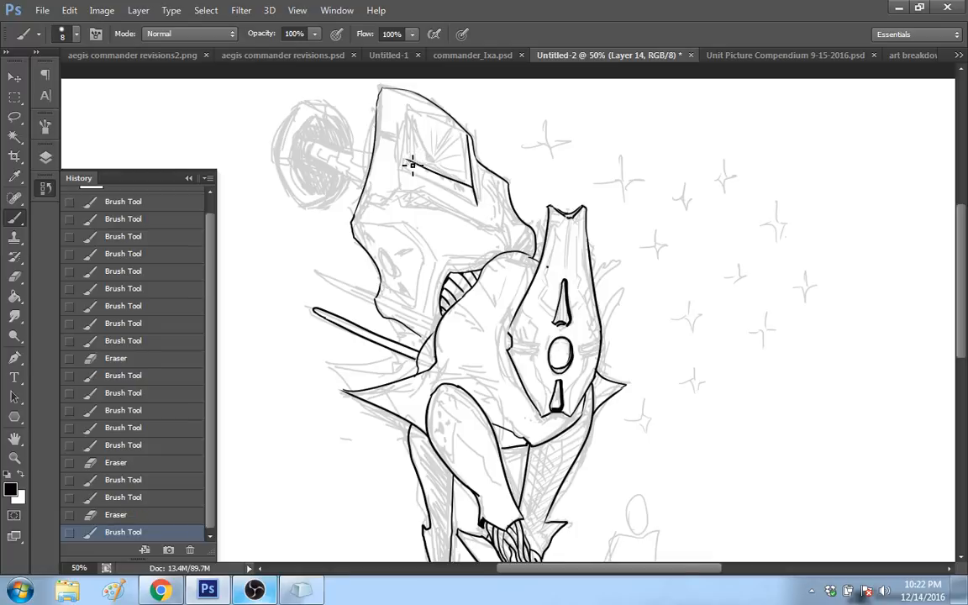
{"action": "left_click_drag", "start_coordinate": [410, 117], "coordinate": [408, 160]}
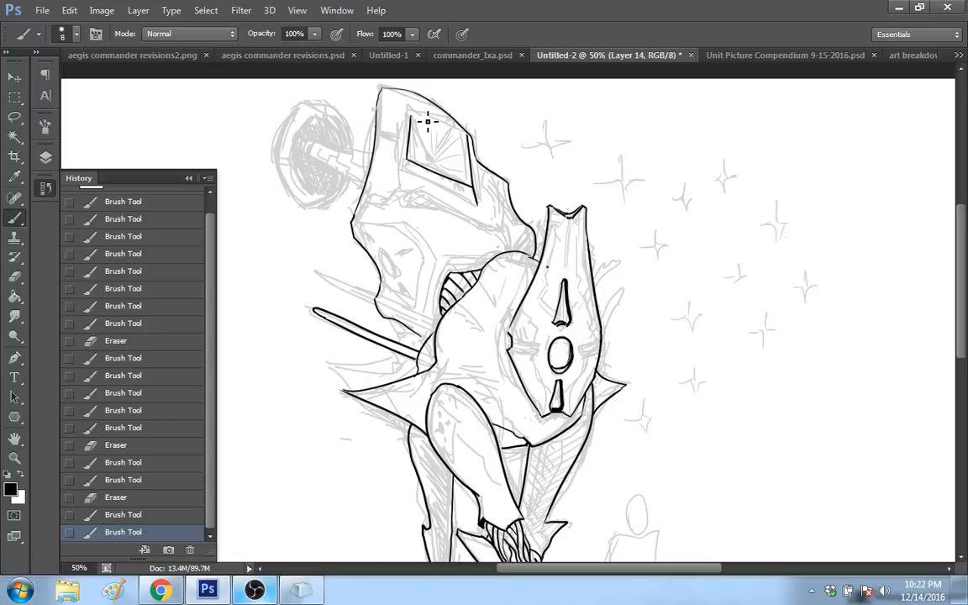
{"action": "left_click_drag", "start_coordinate": [410, 116], "coordinate": [380, 100]}
{"action": "left_click", "coordinate": [126, 515]}
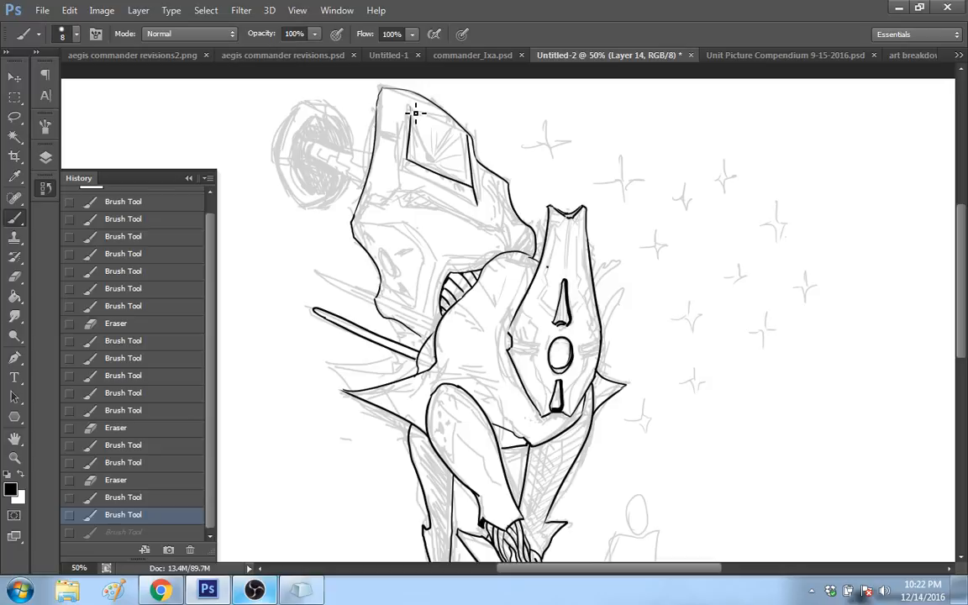
{"action": "left_click_drag", "start_coordinate": [414, 113], "coordinate": [471, 137]}
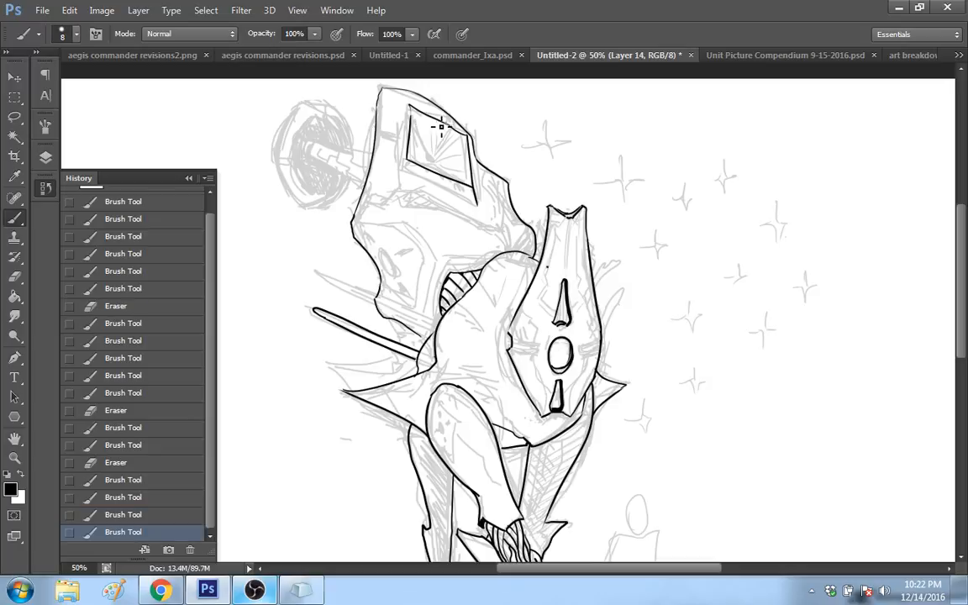
{"action": "left_click", "coordinate": [151, 501]}
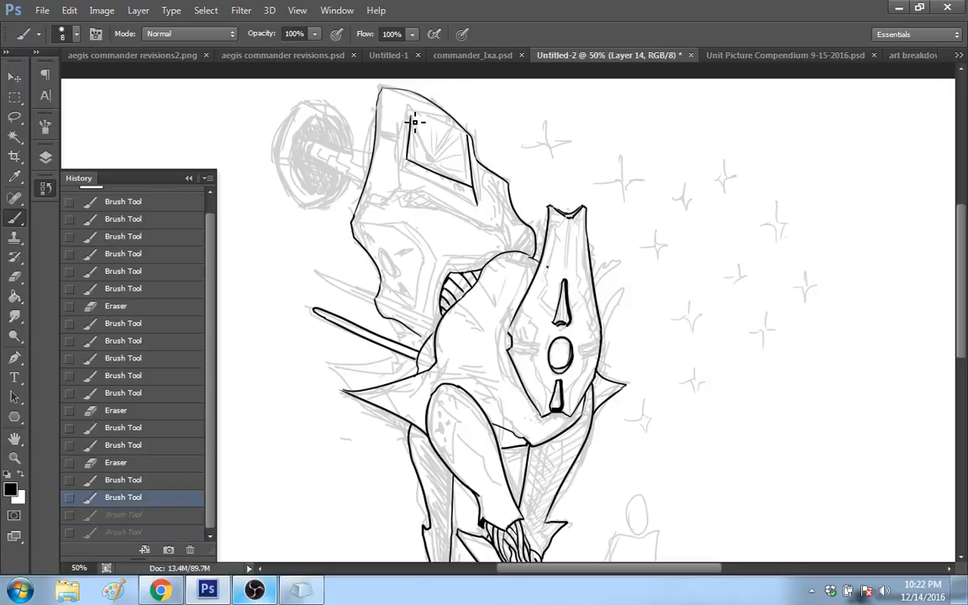
Step: Close the top edge of the back panel's four-sided inset and ink a parallel rim line outside its rear and slanted bottom sides
{"action": "left_click_drag", "start_coordinate": [411, 109], "coordinate": [471, 137]}
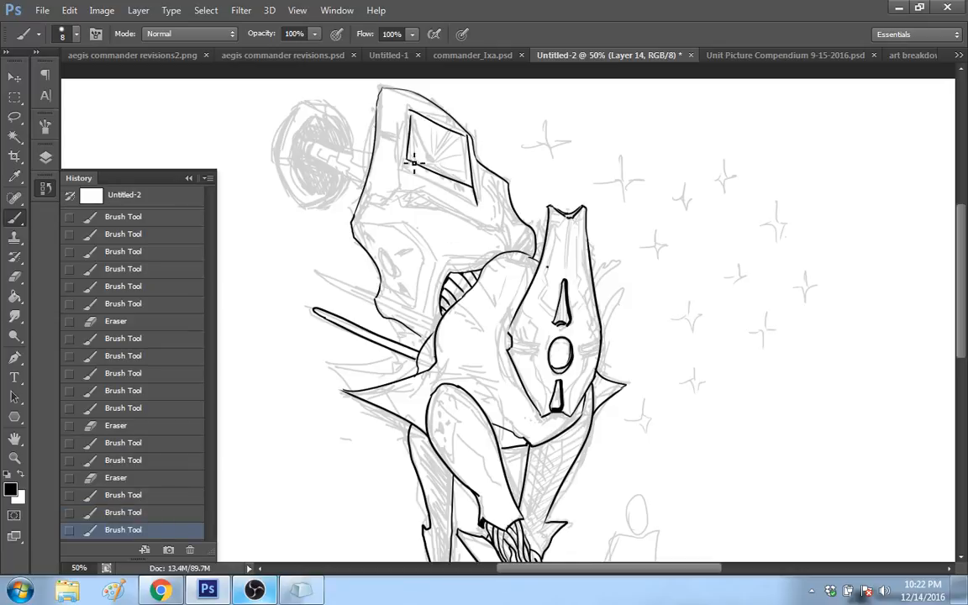
{"action": "left_click_drag", "start_coordinate": [405, 175], "coordinate": [418, 149]}
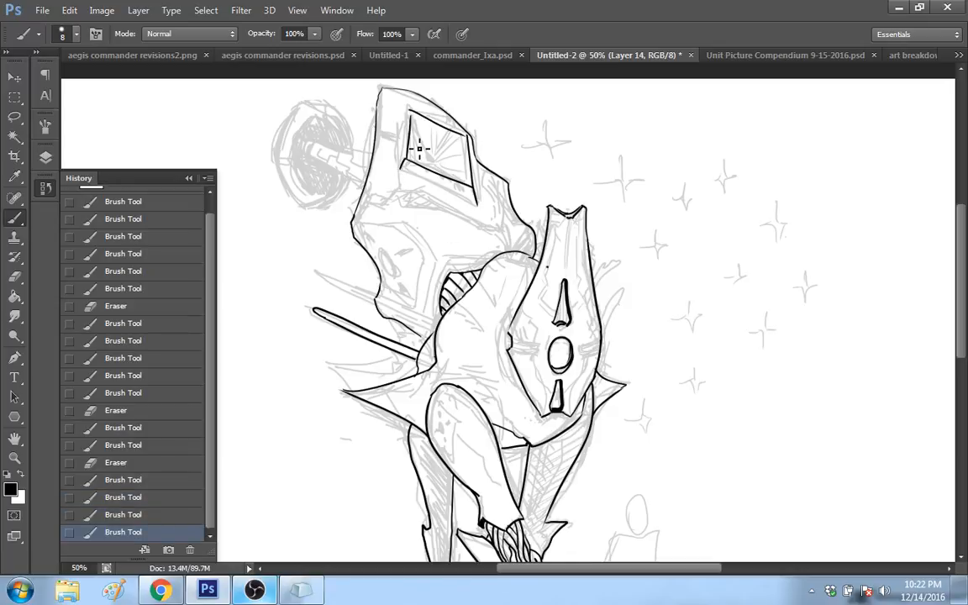
{"action": "key", "text": "ctrl+z"}
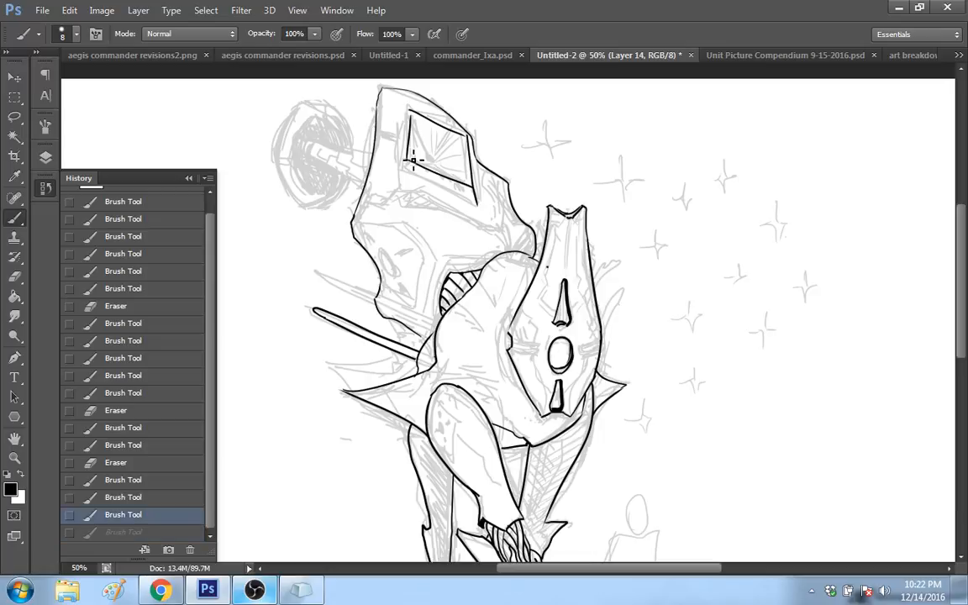
{"action": "mouse_move", "coordinate": [404, 167]}
{"action": "left_mouse_down"}
{"action": "mouse_move", "coordinate": [414, 118]}
{"action": "mouse_move", "coordinate": [469, 132]}
{"action": "left_mouse_up"}
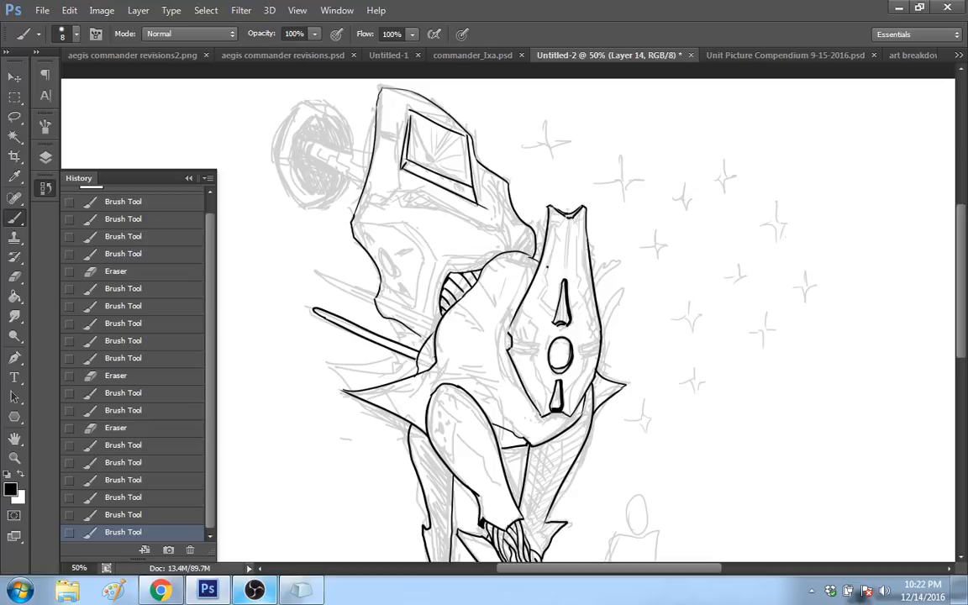
Step: Clean up the inset's lower front corner and front edge, erasing the overshooting ink and touching up the lines
{"action": "left_click_drag", "start_coordinate": [481, 206], "coordinate": [490, 210]}
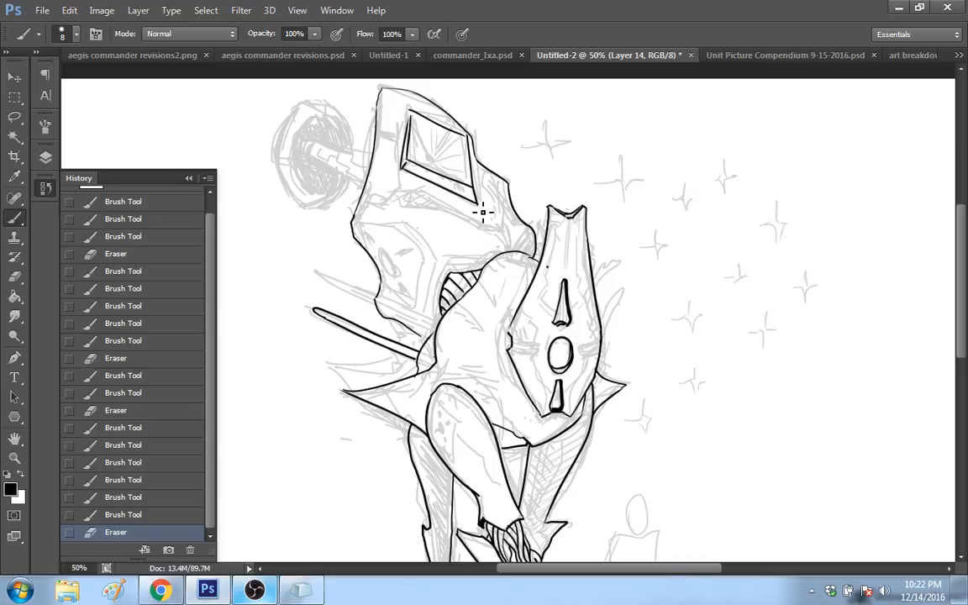
{"action": "left_click_drag", "start_coordinate": [478, 203], "coordinate": [471, 143]}
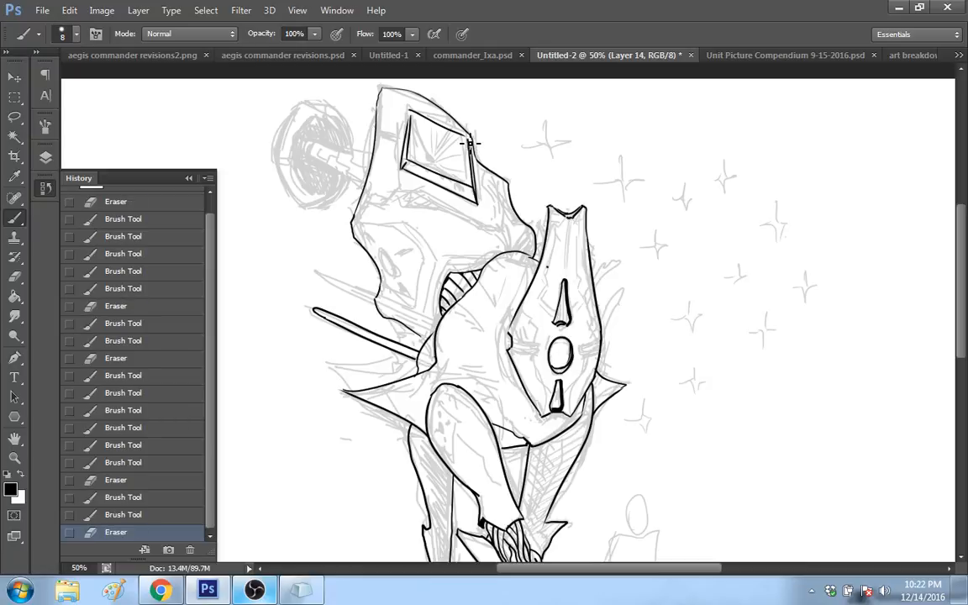
Step: Switch to the YouTube music video in Chrome and bring up the OBS streaming window
{"action": "left_click", "coordinate": [160, 590]}
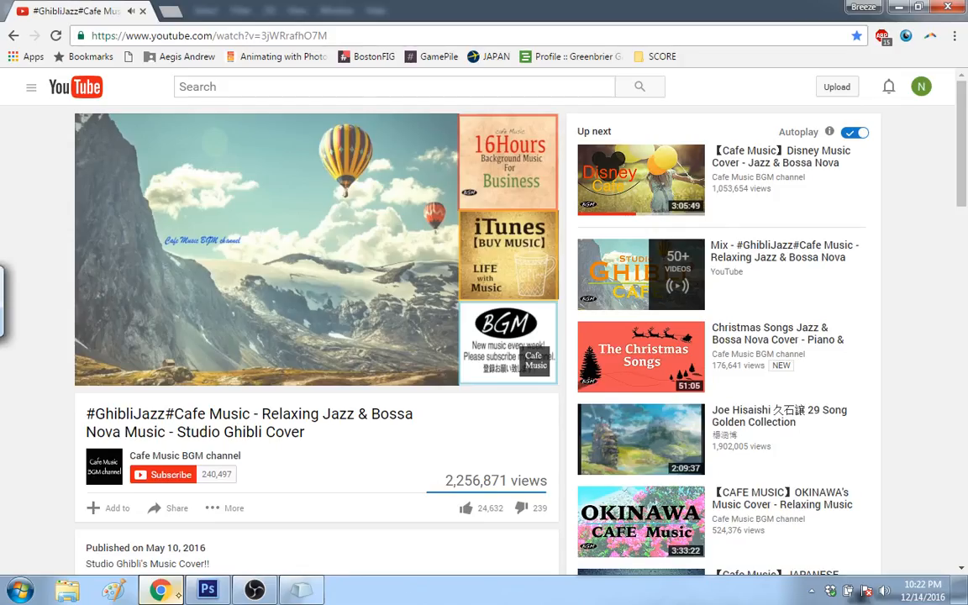
{"action": "left_click", "coordinate": [254, 590]}
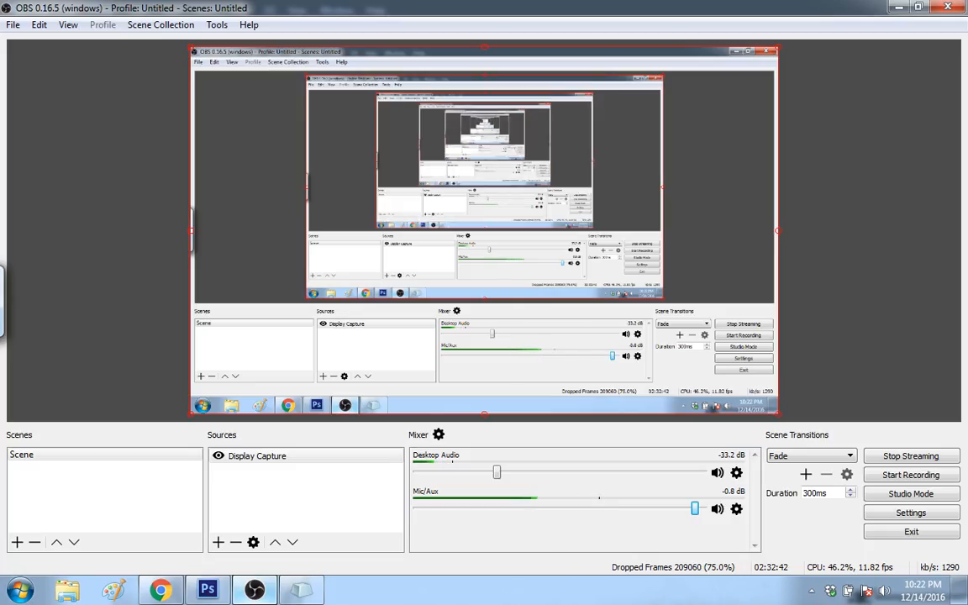